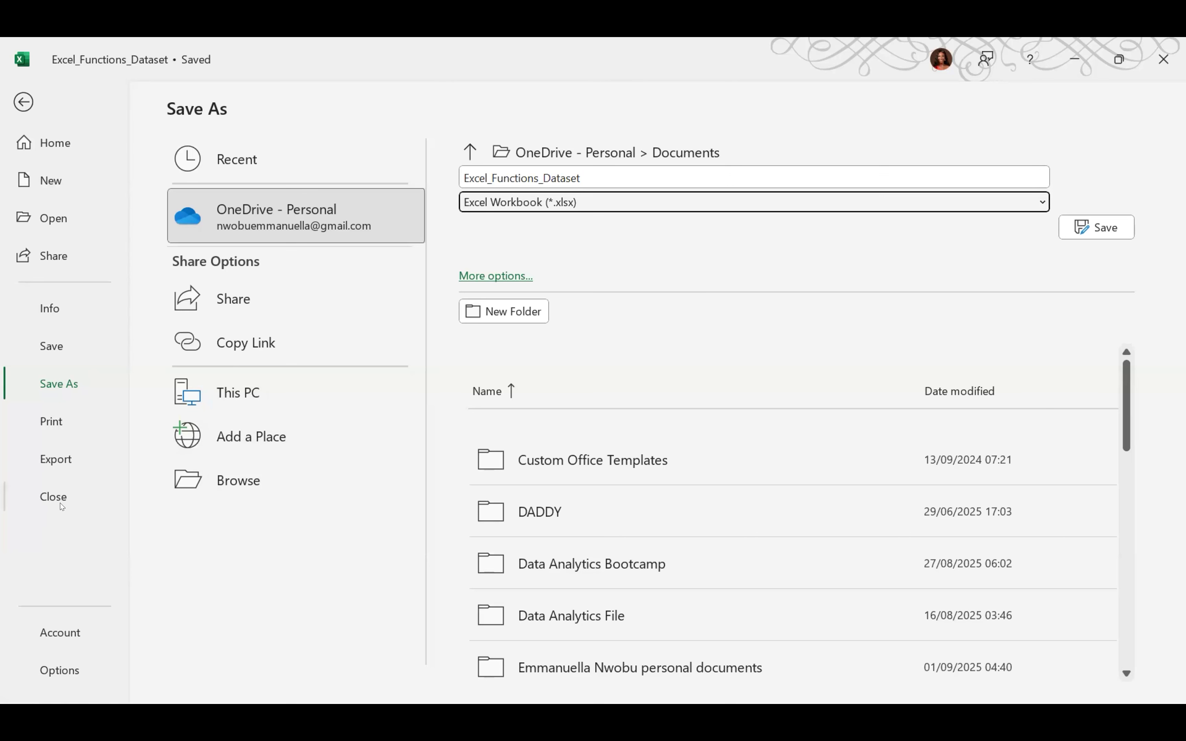
View the Export options, return to the worksheet, and select the first sale date in F2
click(60, 454)
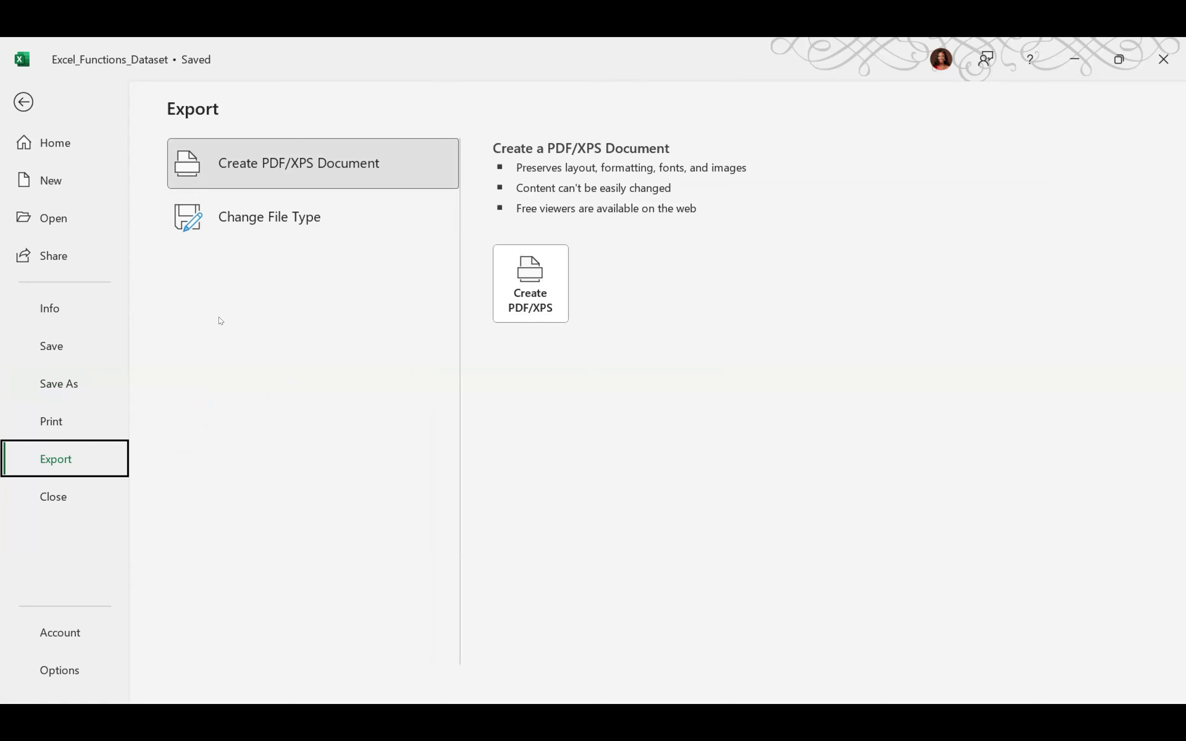
click(24, 102)
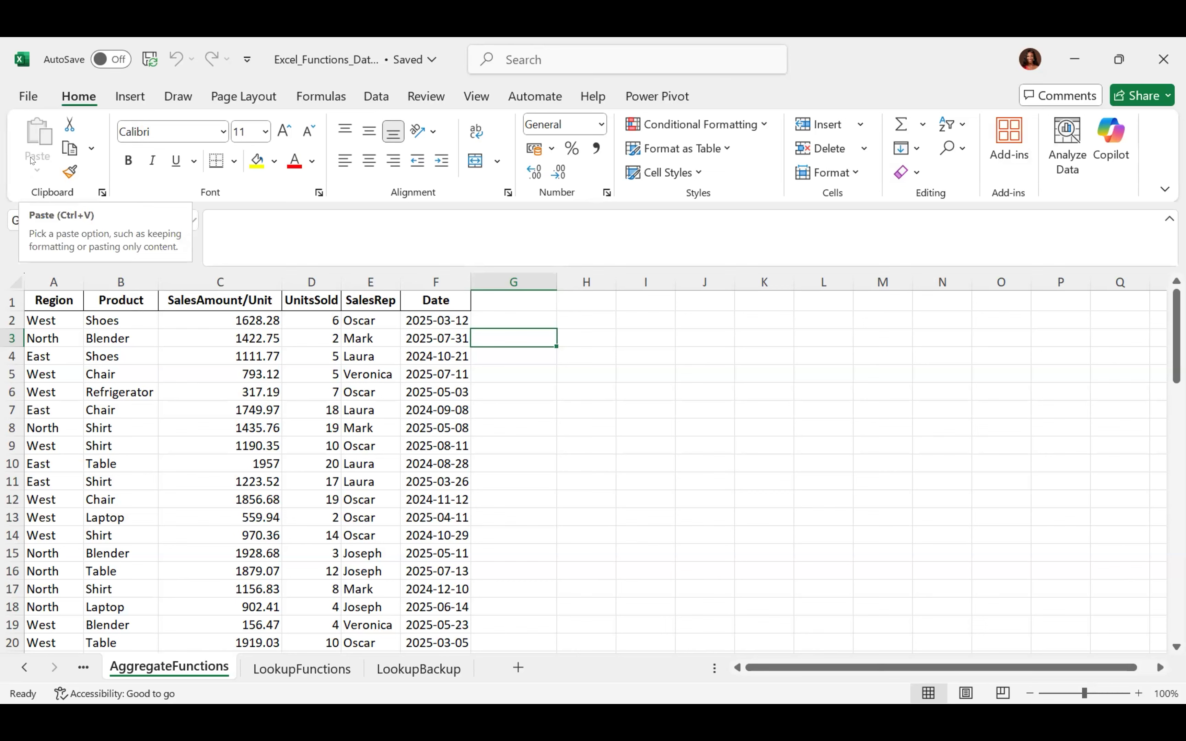
click(430, 319)
key(ctrl+c)
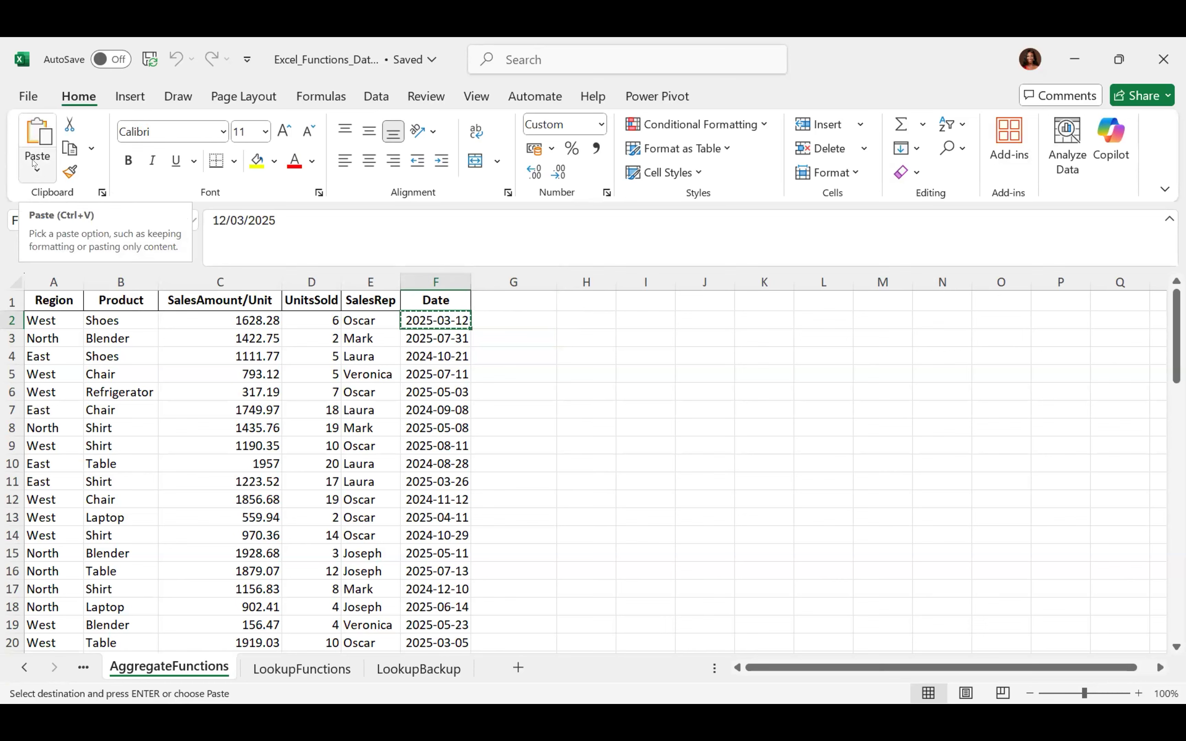
click(35, 167)
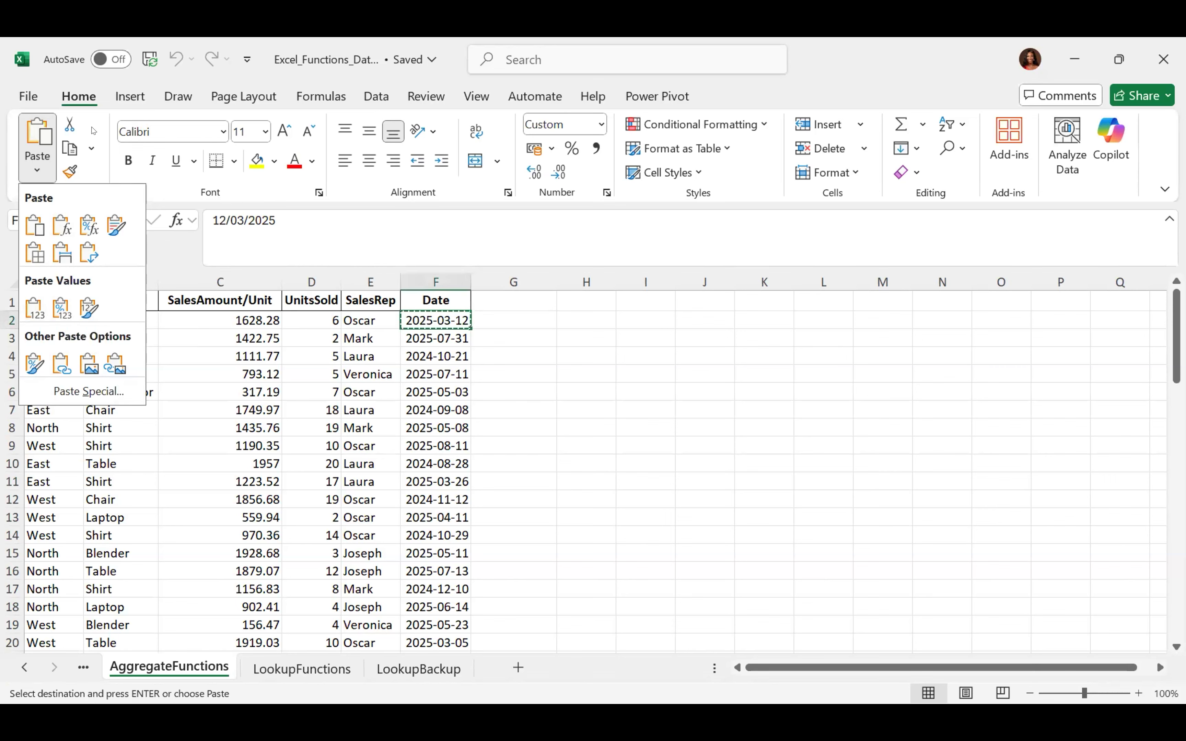
click(92, 145)
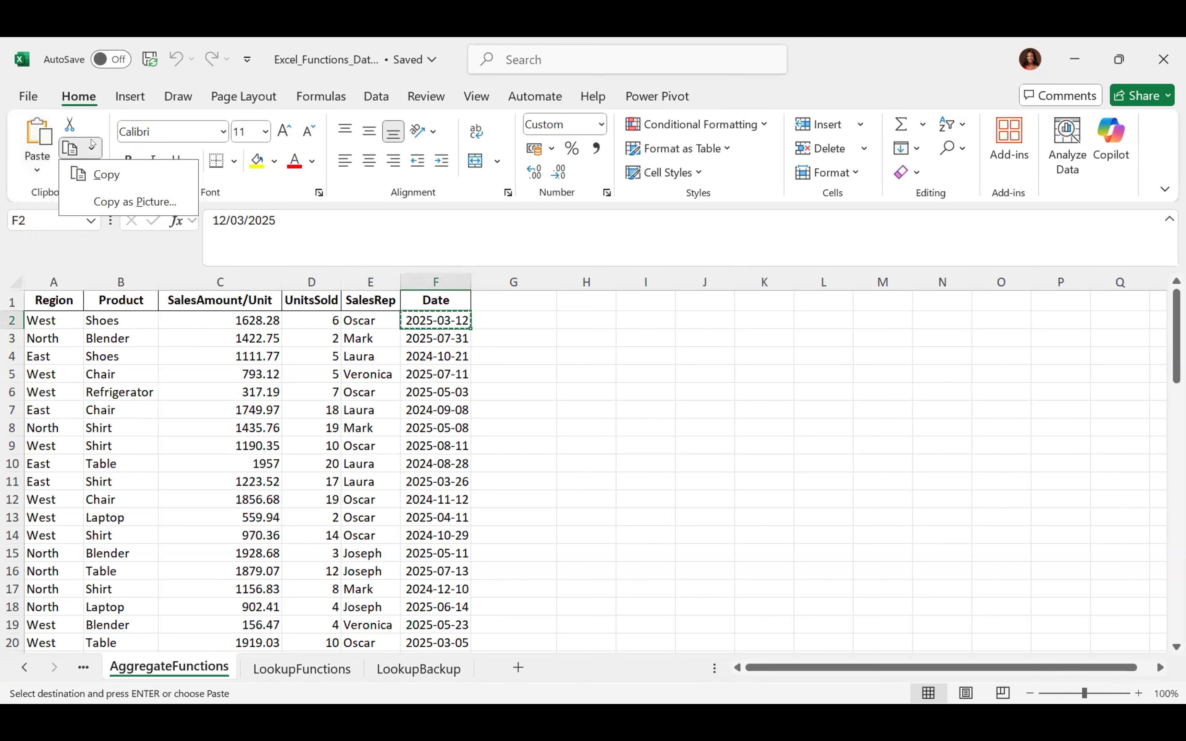
click(92, 145)
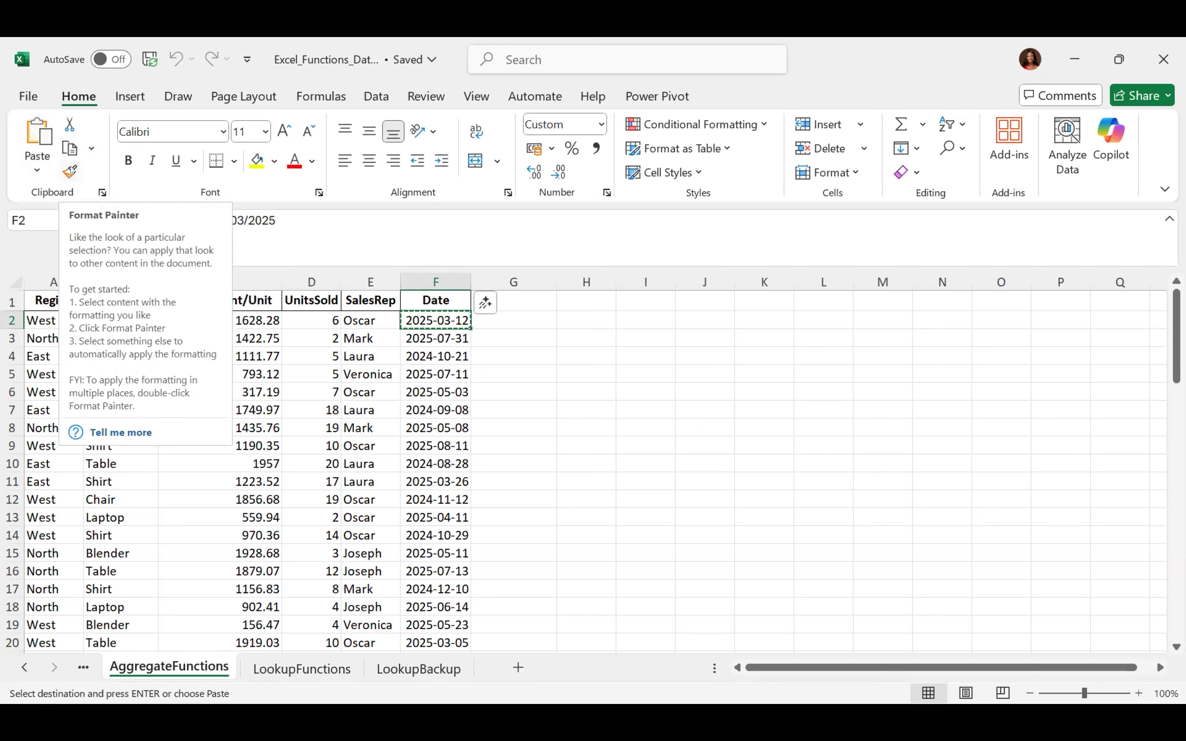
double_click(513, 349)
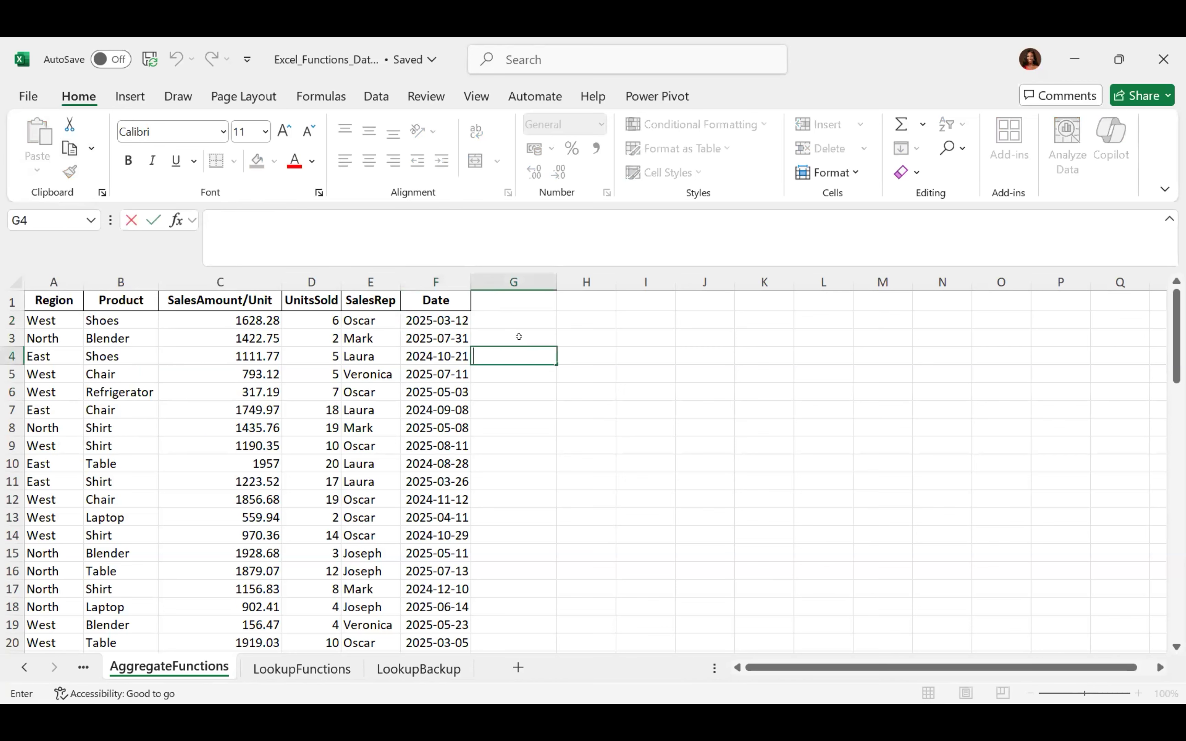
click(520, 337)
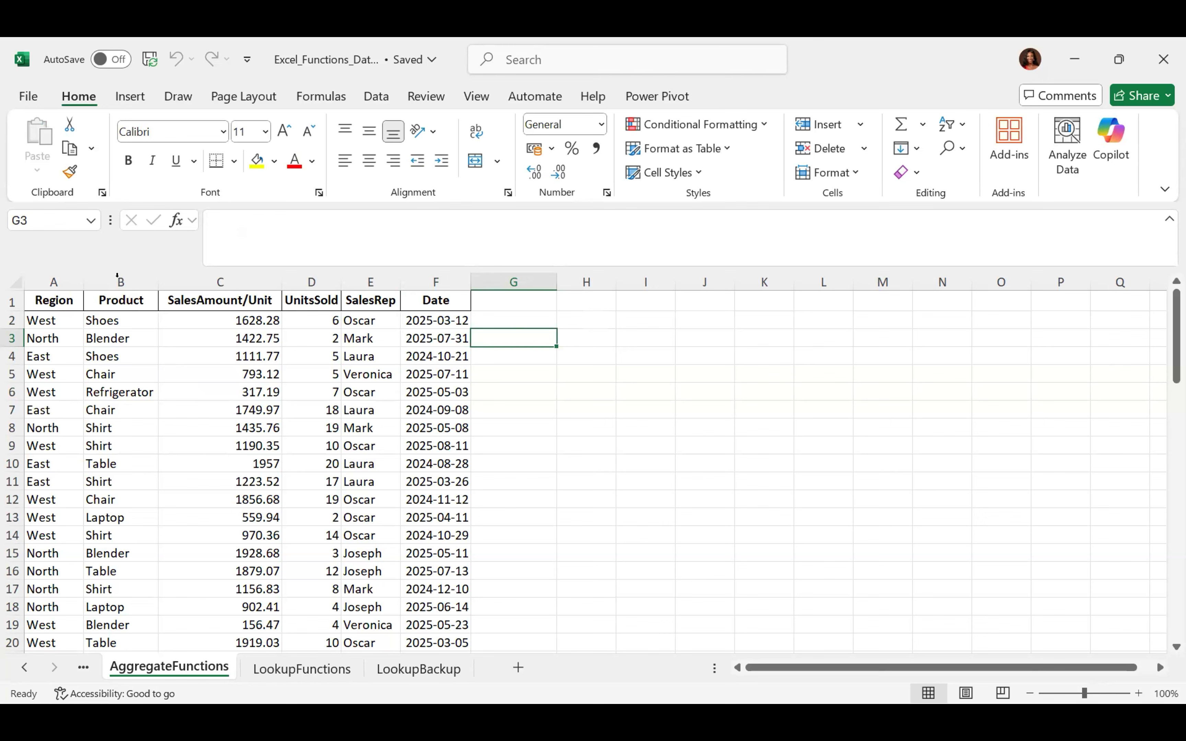
click(134, 298)
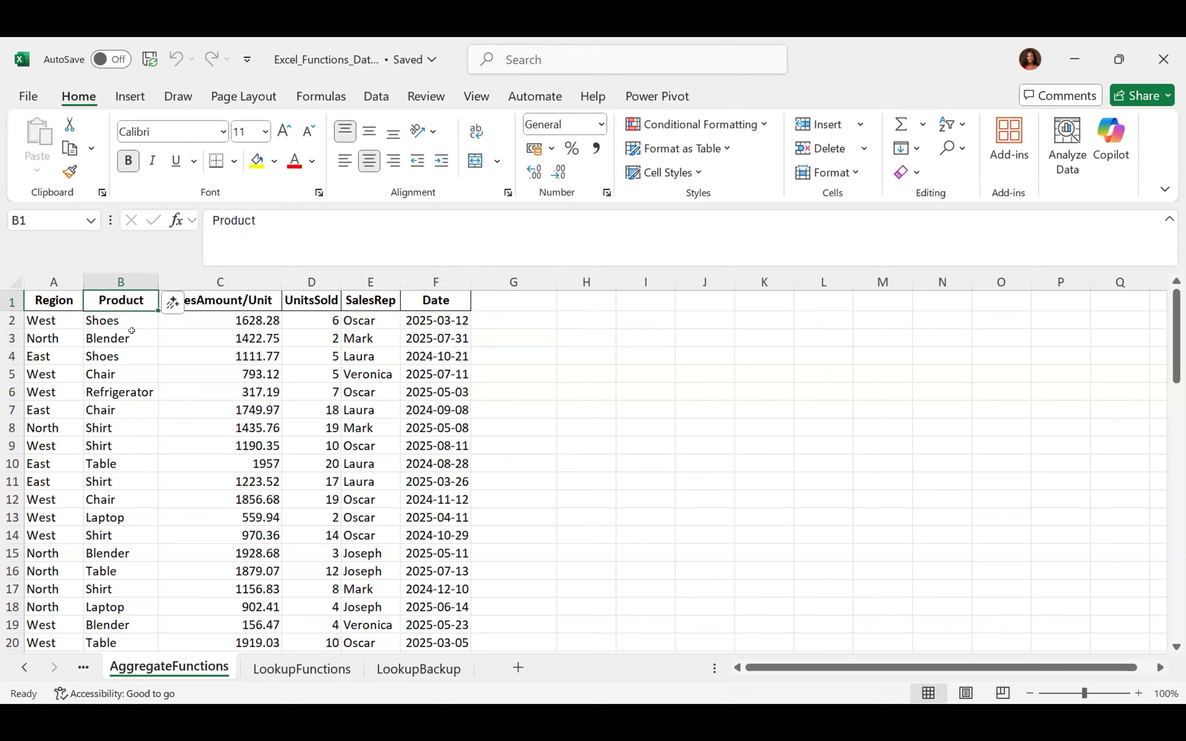
click(132, 330)
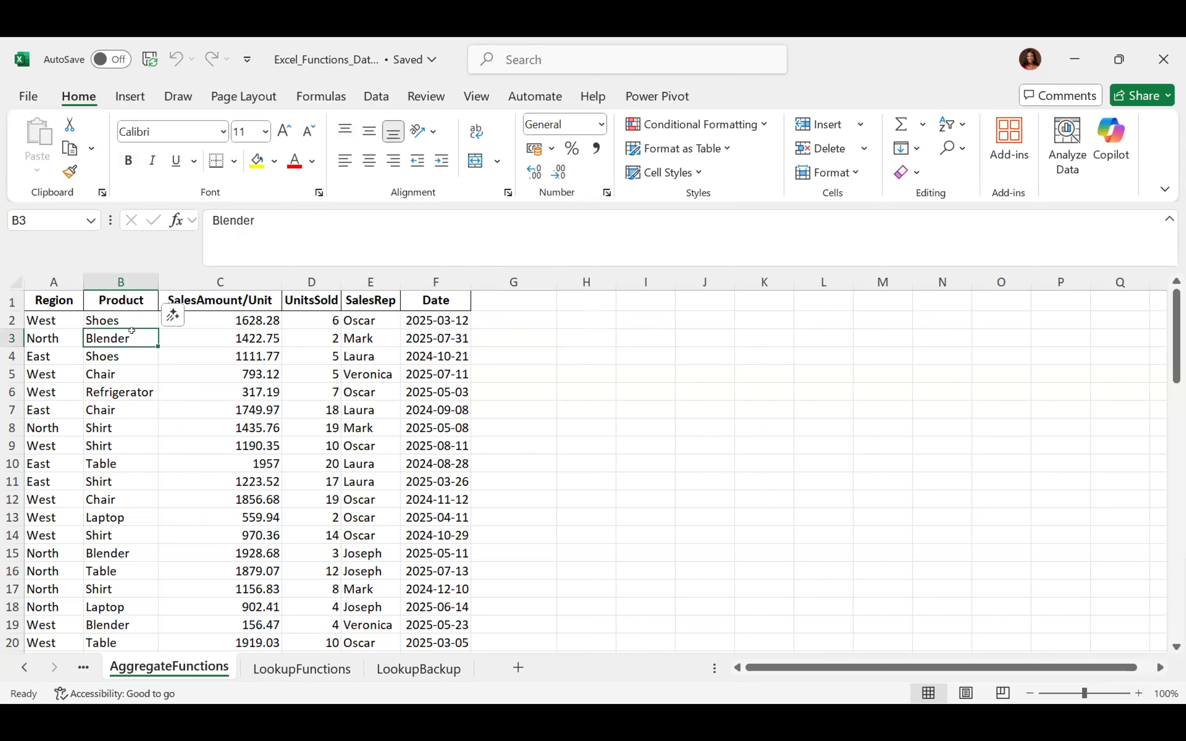
click(44, 299)
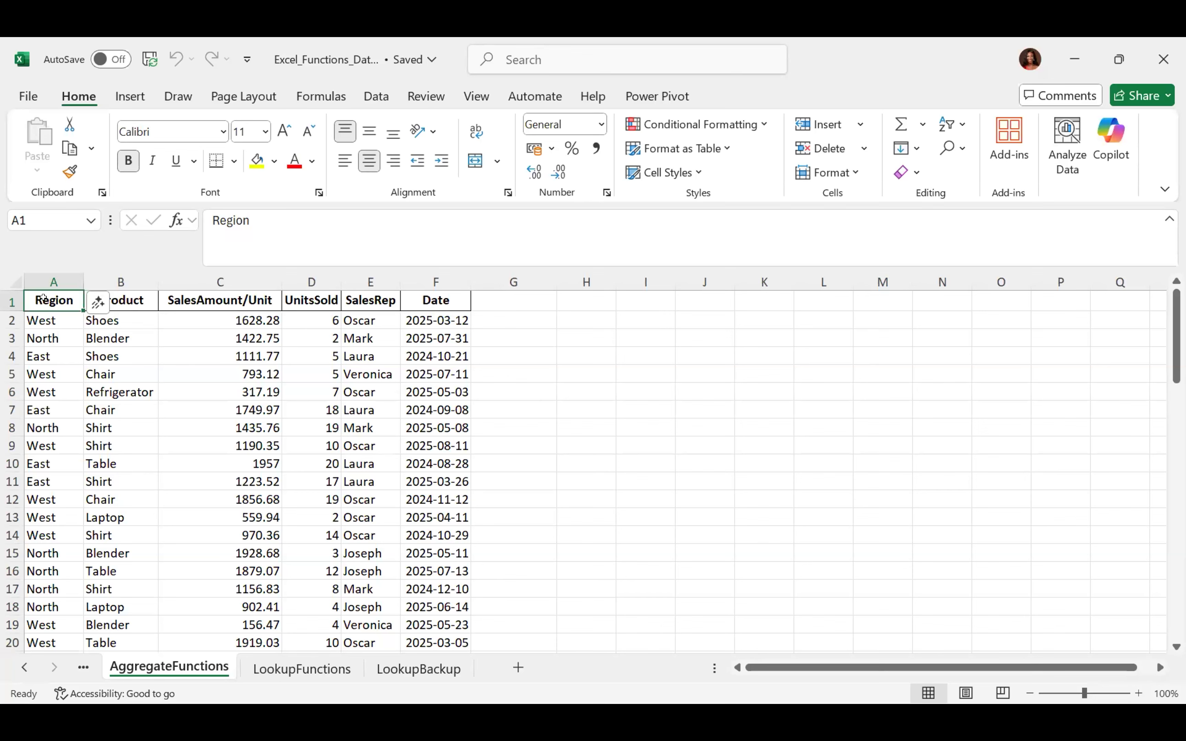
click(7, 313)
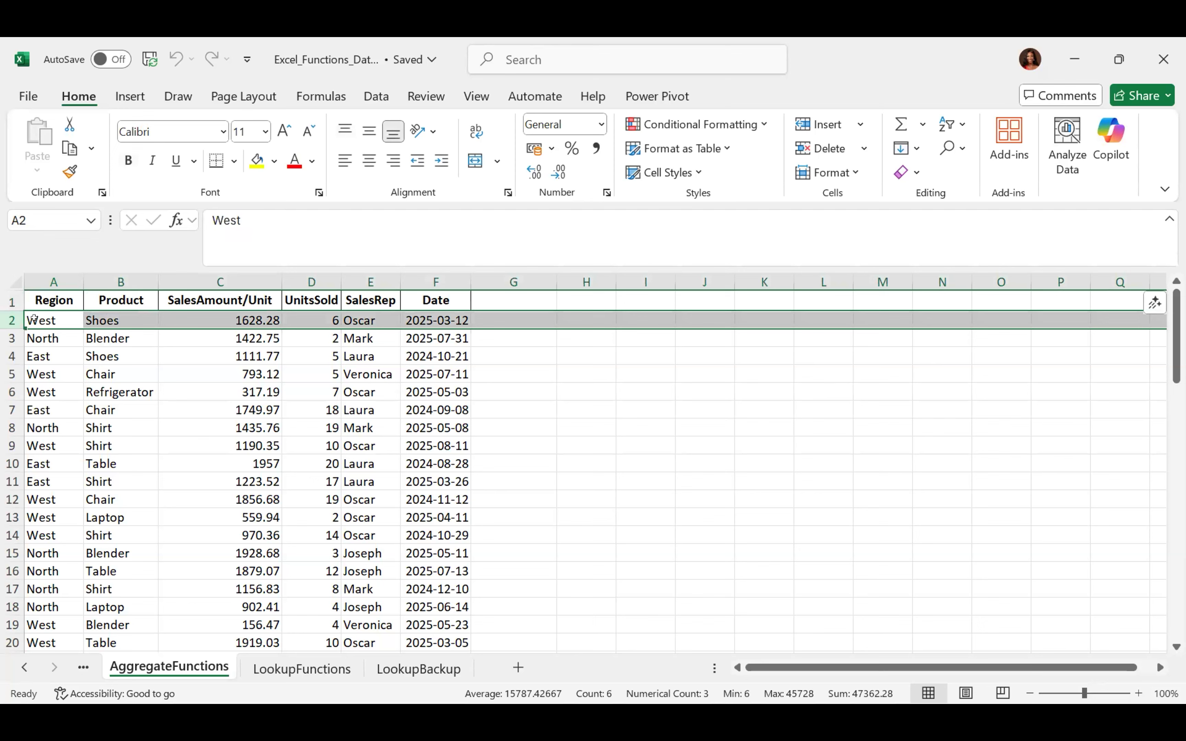
click(56, 299)
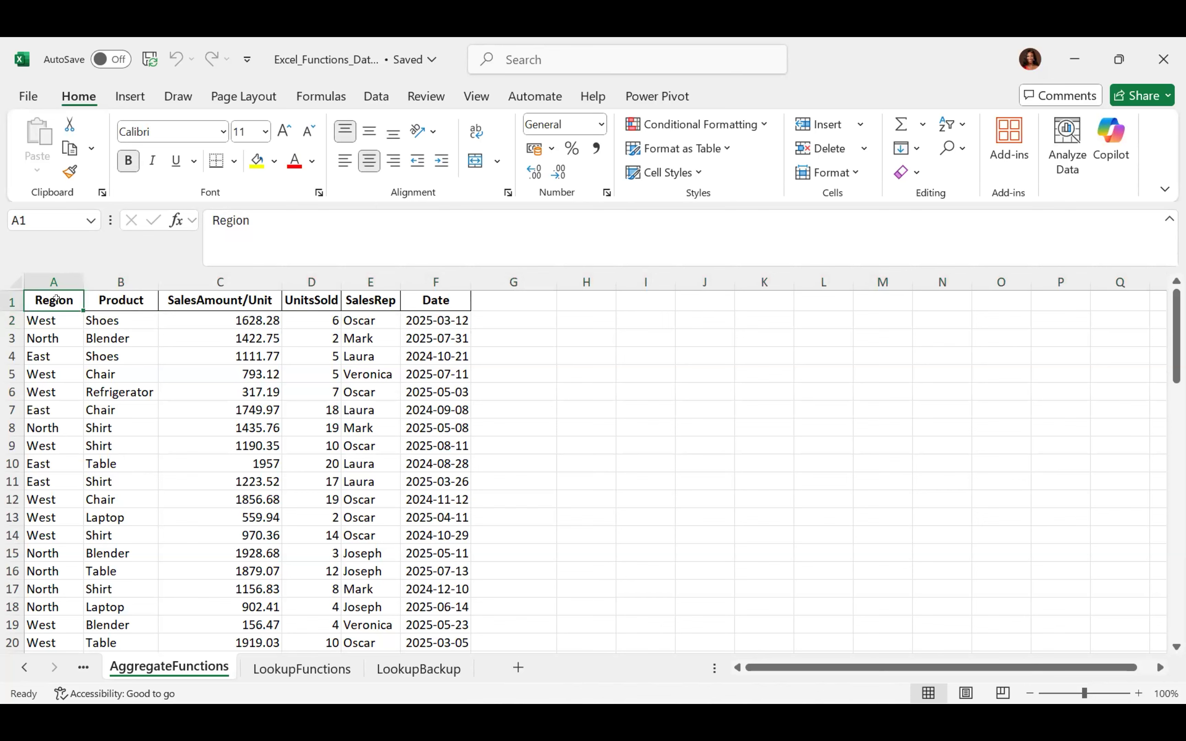
click(64, 169)
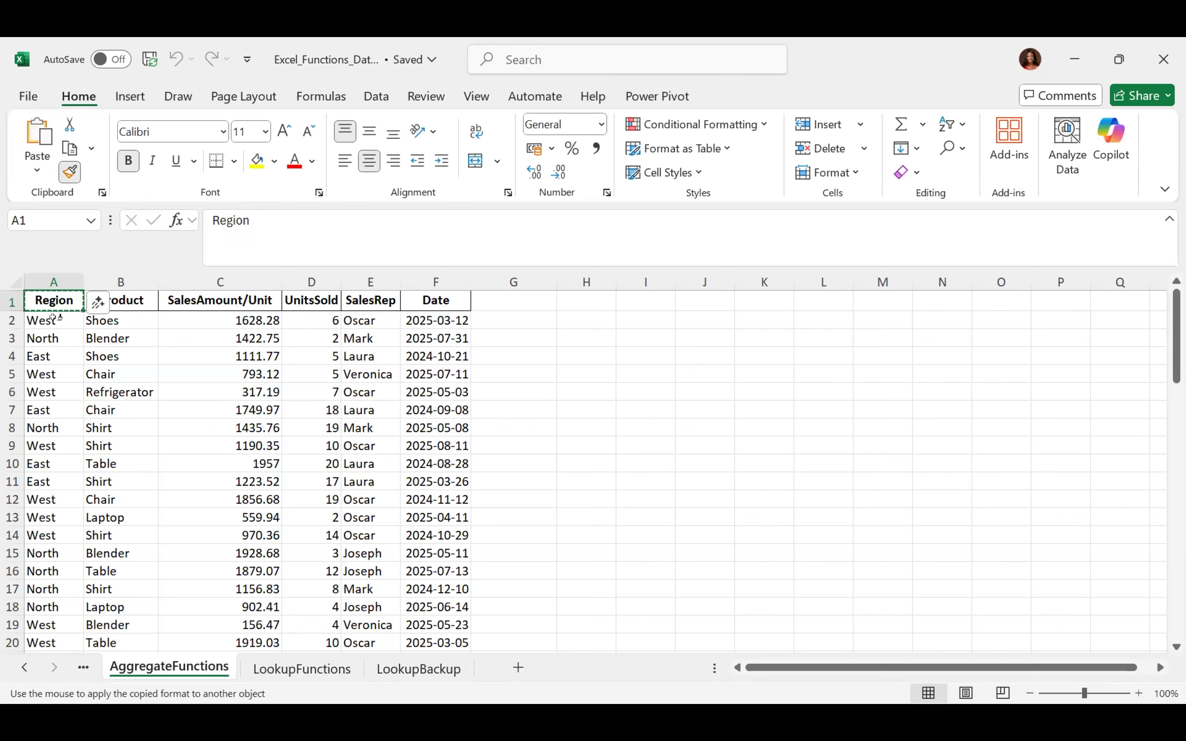
drag(53, 318, 426, 319)
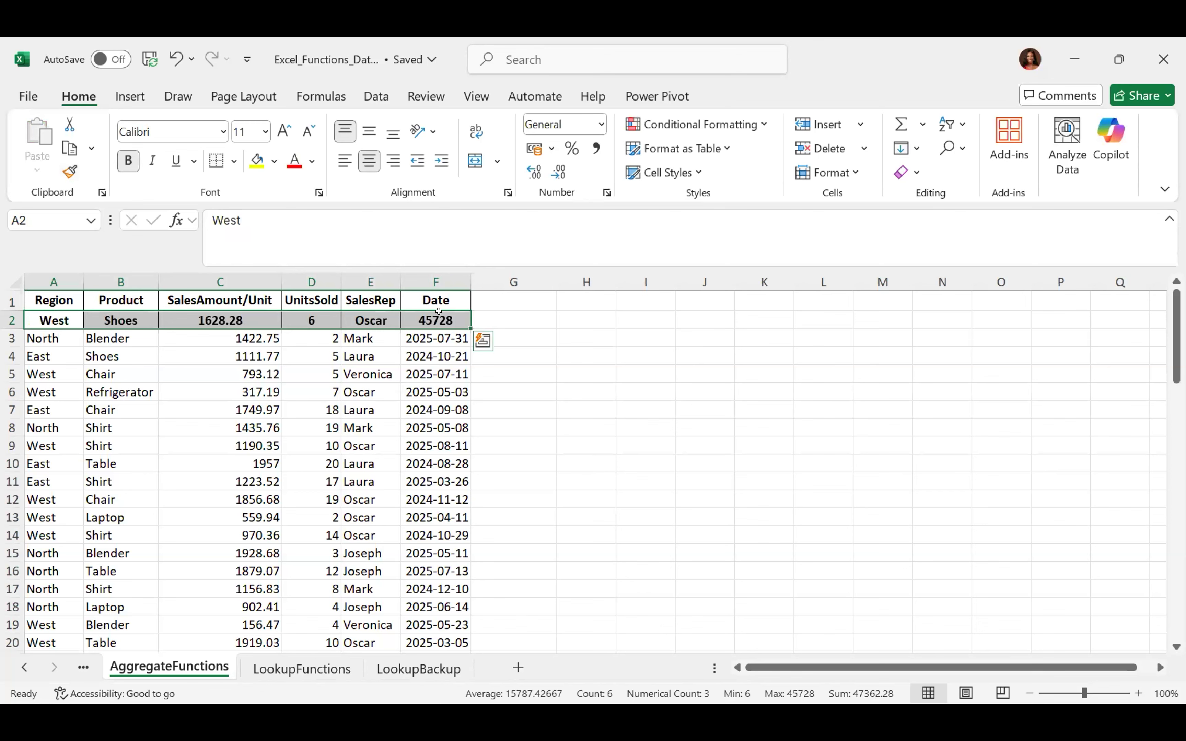
click(275, 445)
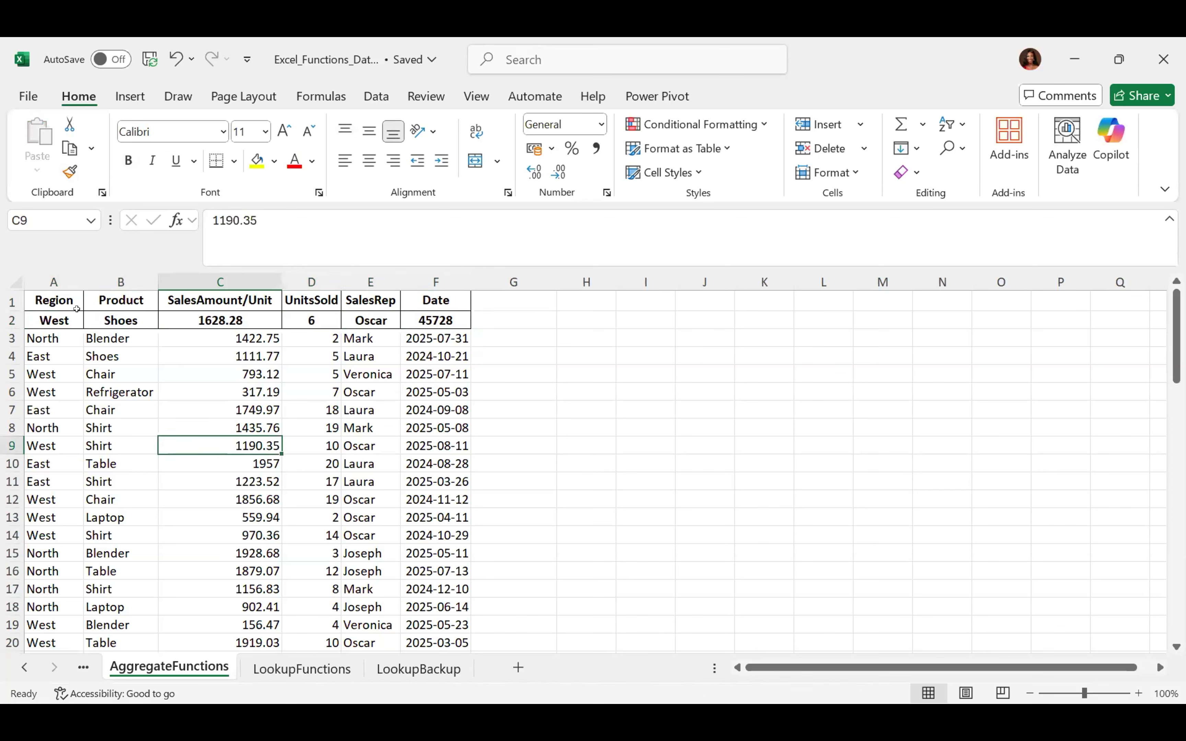
click(45, 299)
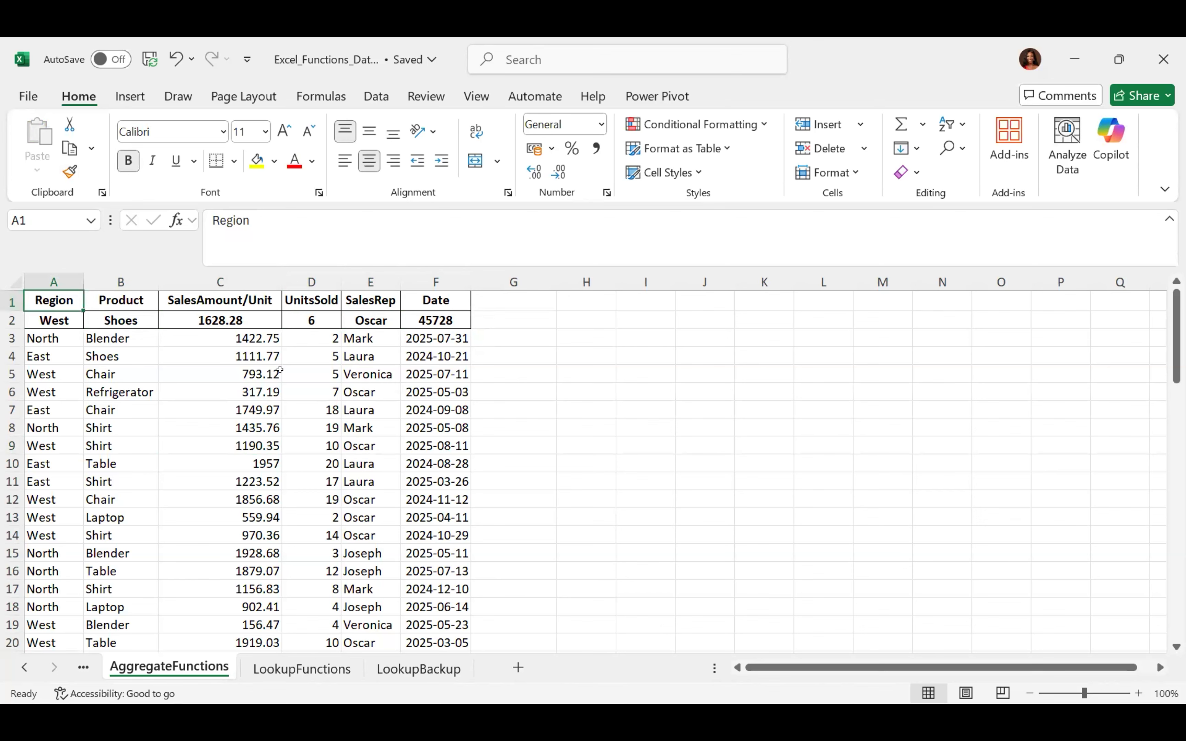
key(ctrl+z)
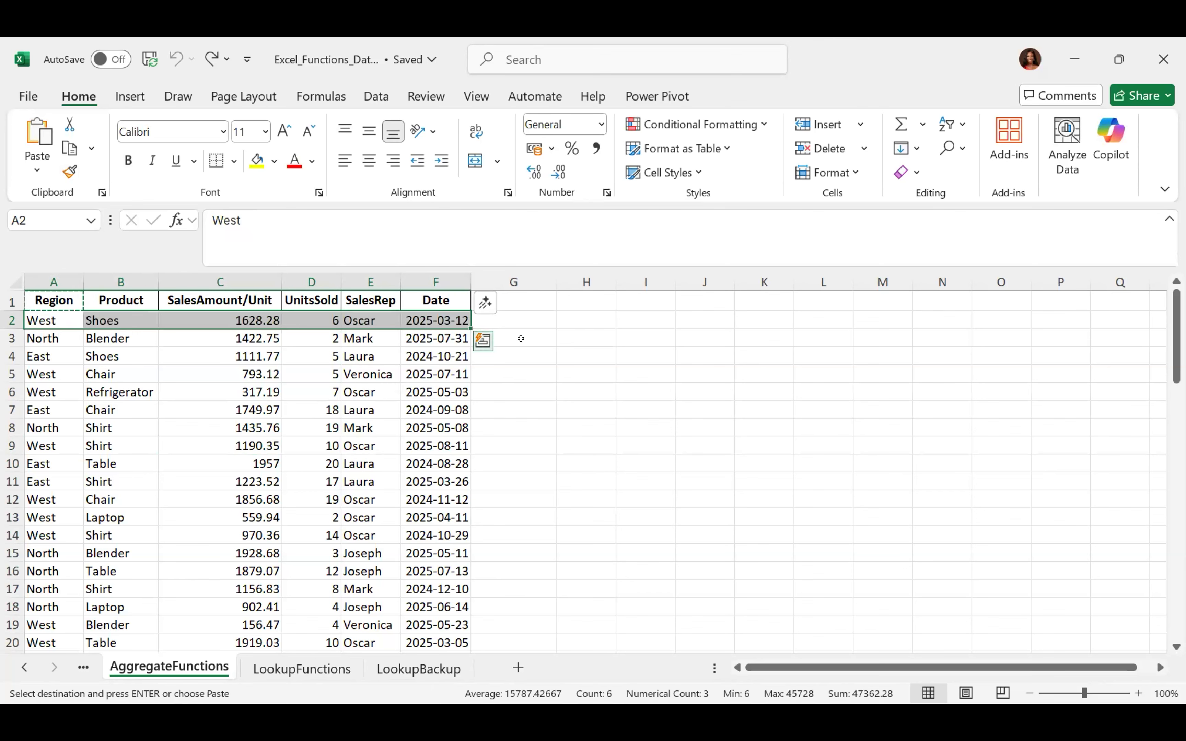
click(540, 330)
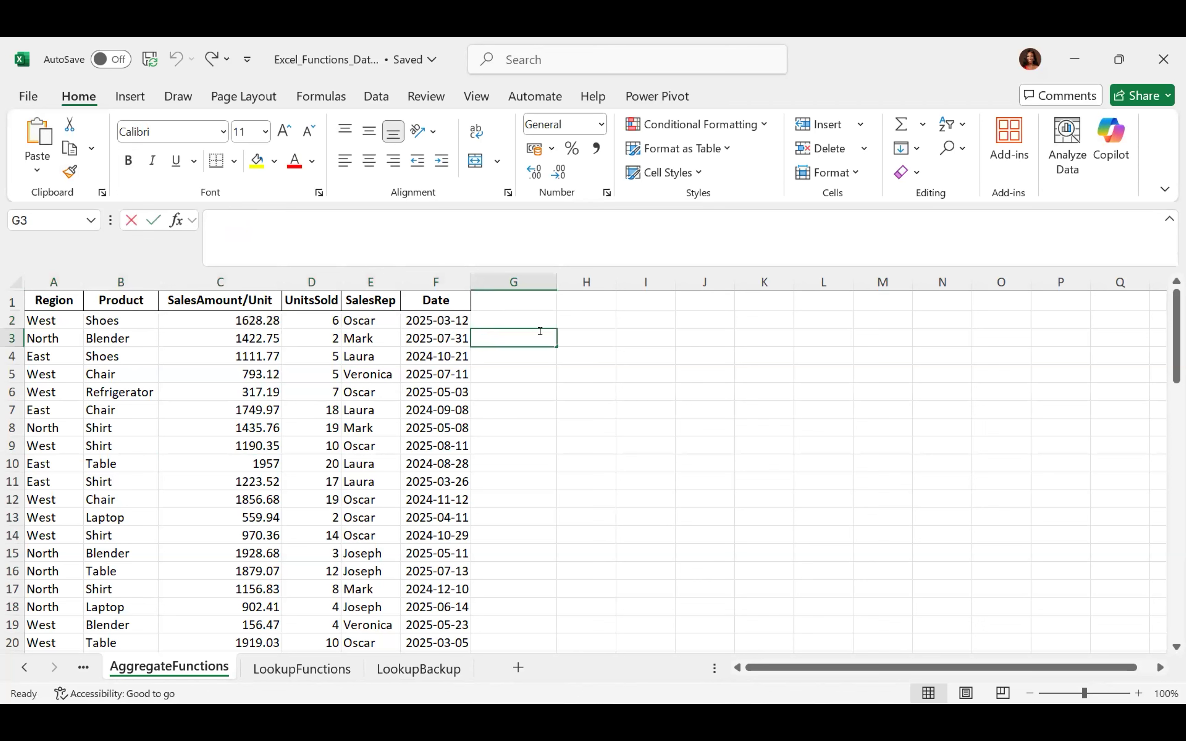
click(557, 419)
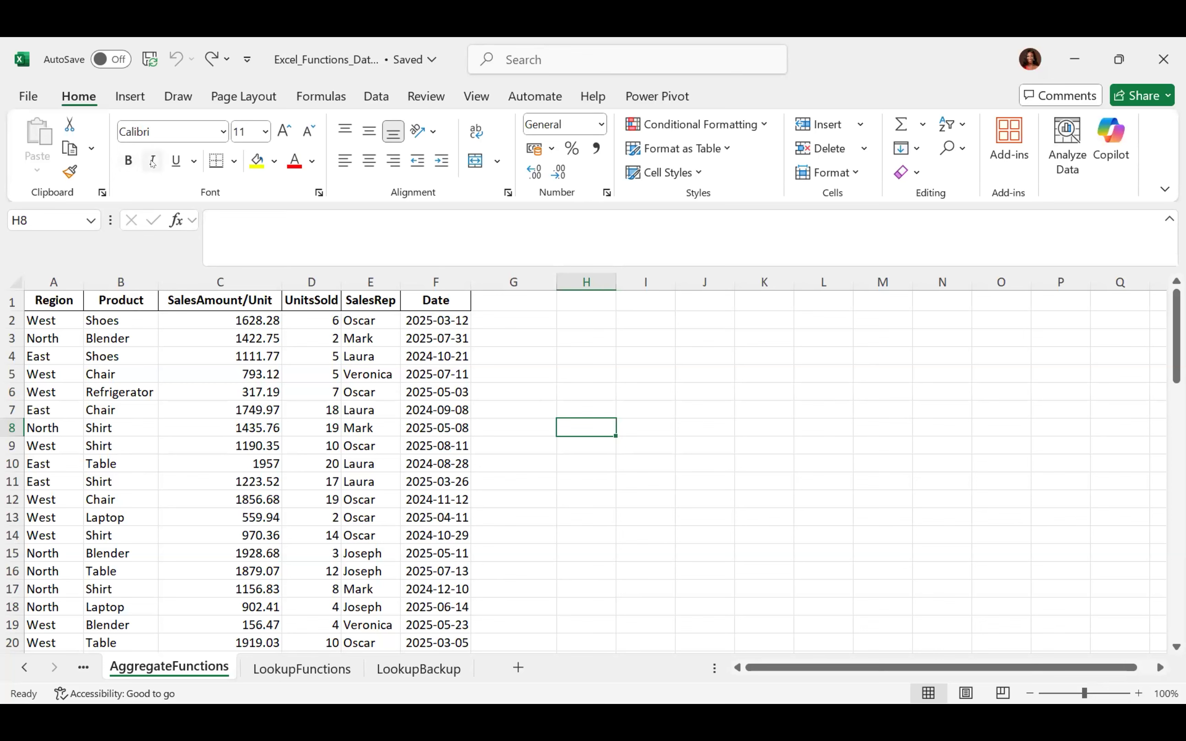
click(44, 311)
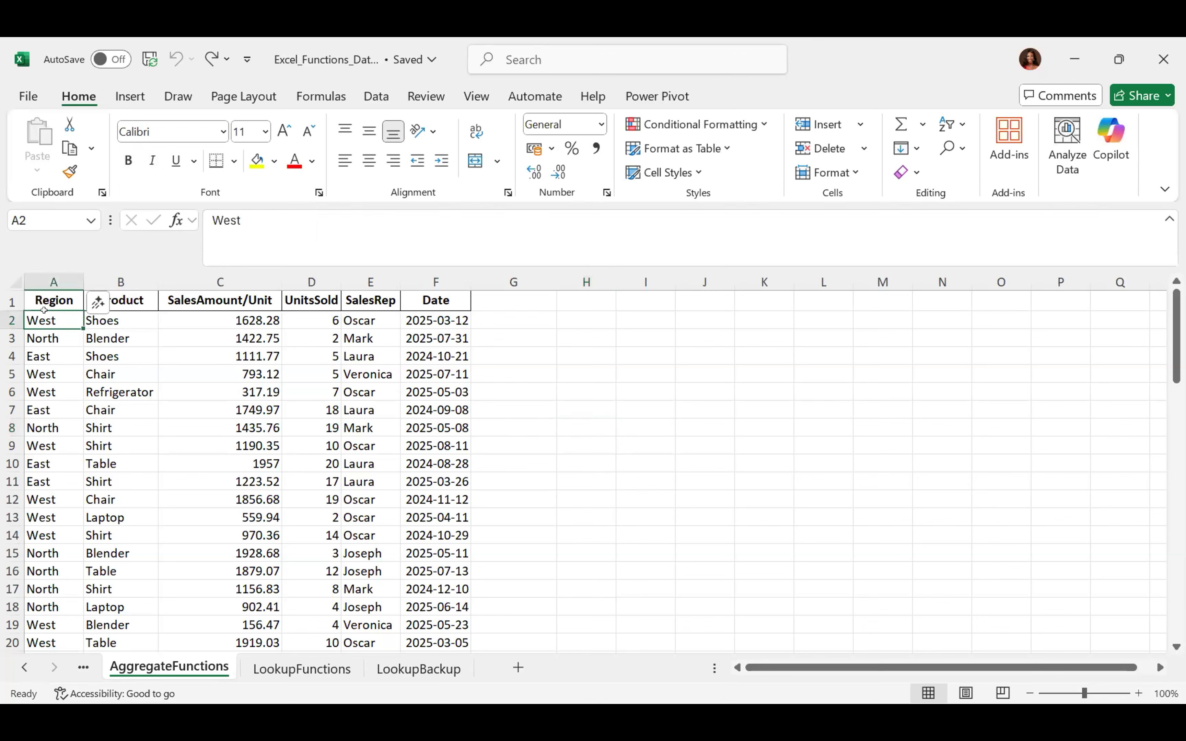
key(ctrl+shift+Right)
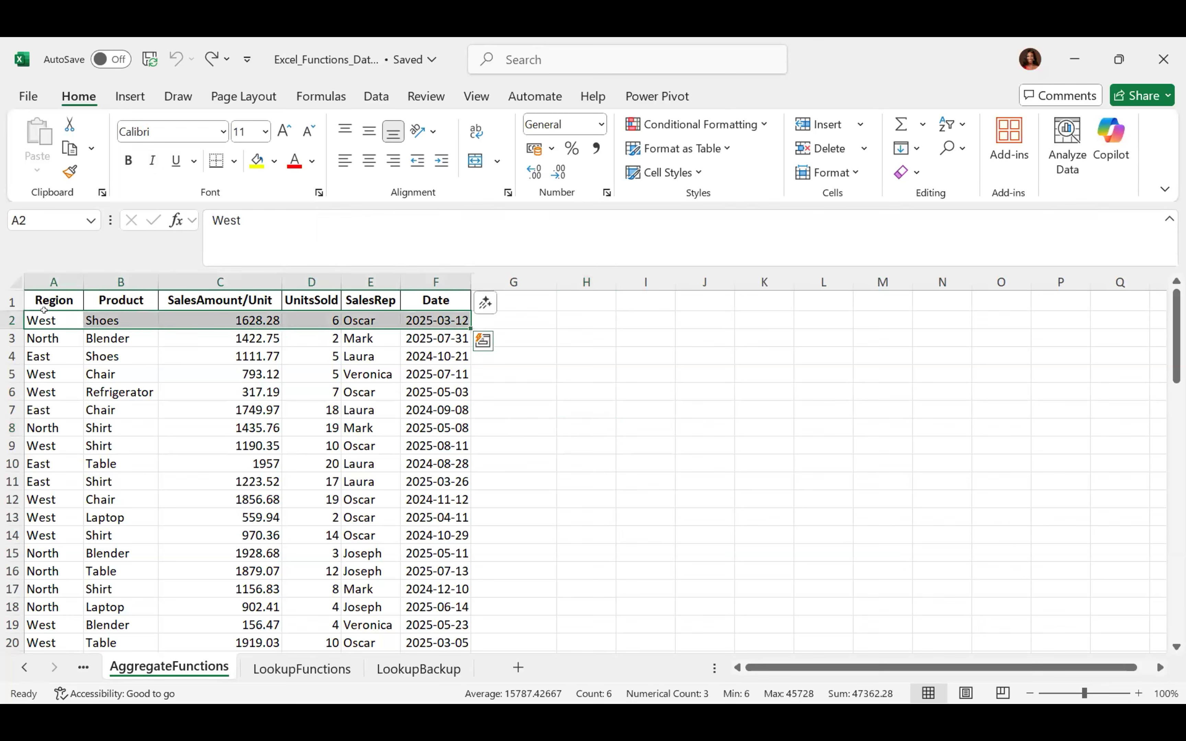
click(129, 161)
click(130, 161)
click(161, 163)
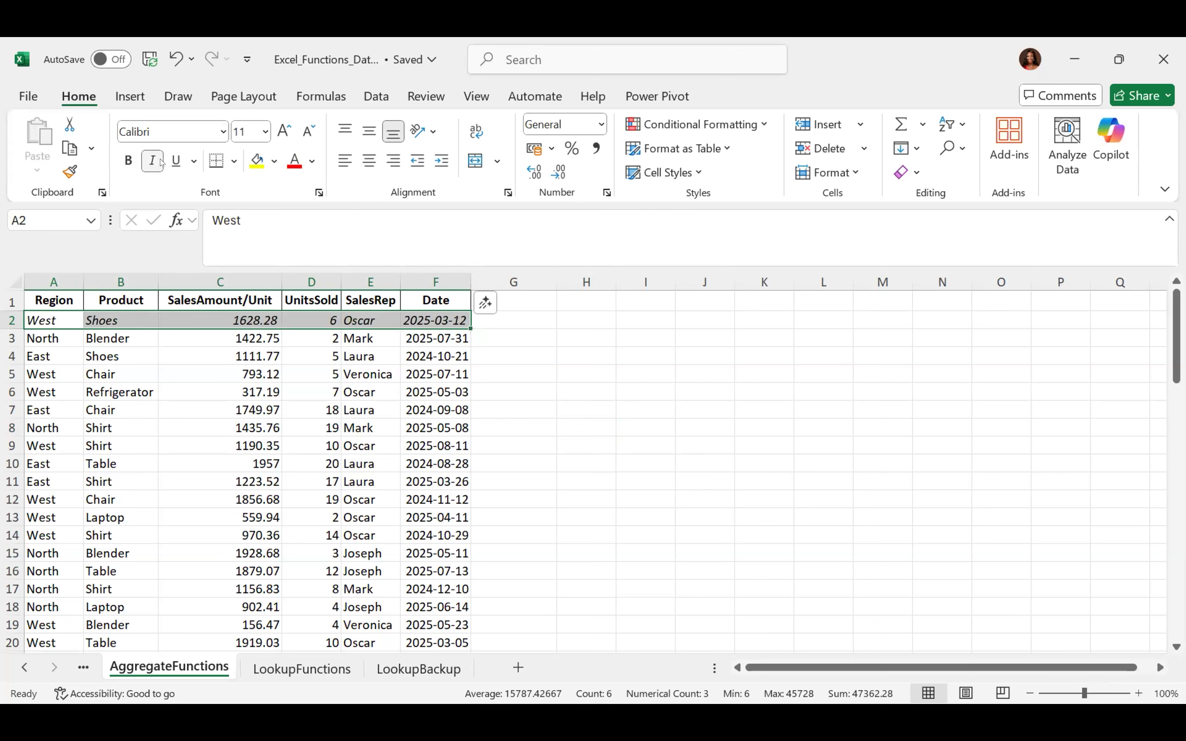
click(175, 162)
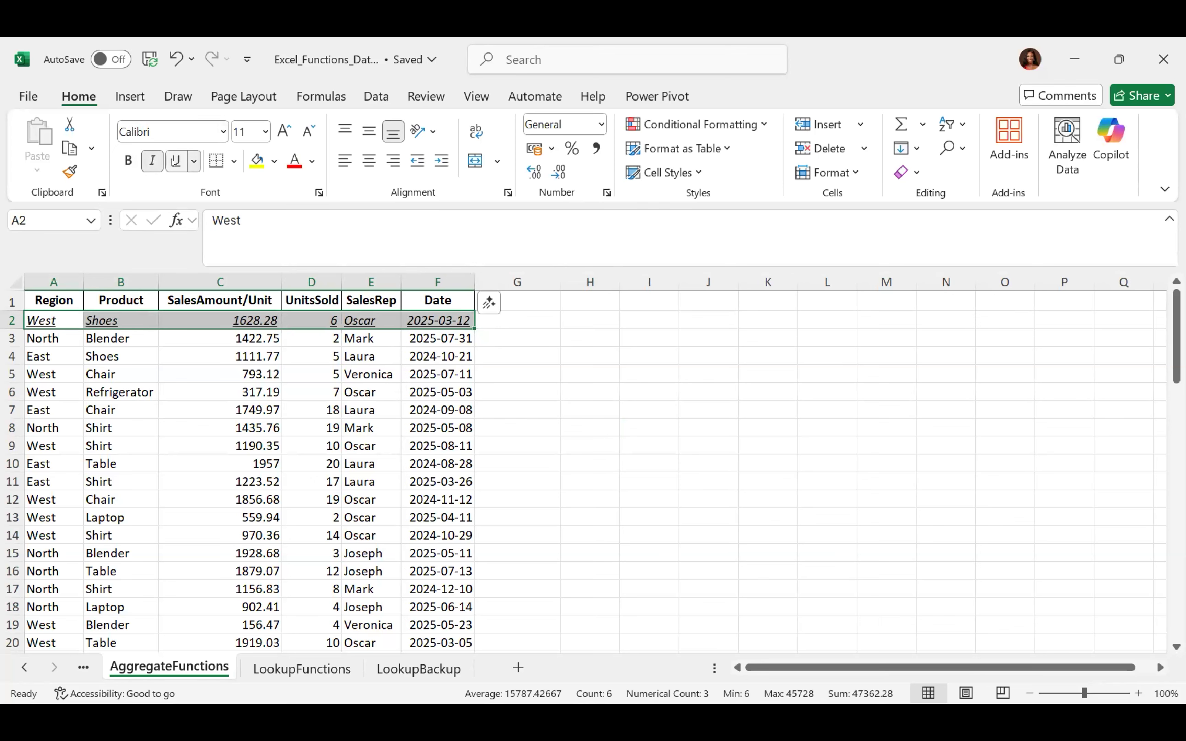
click(436, 374)
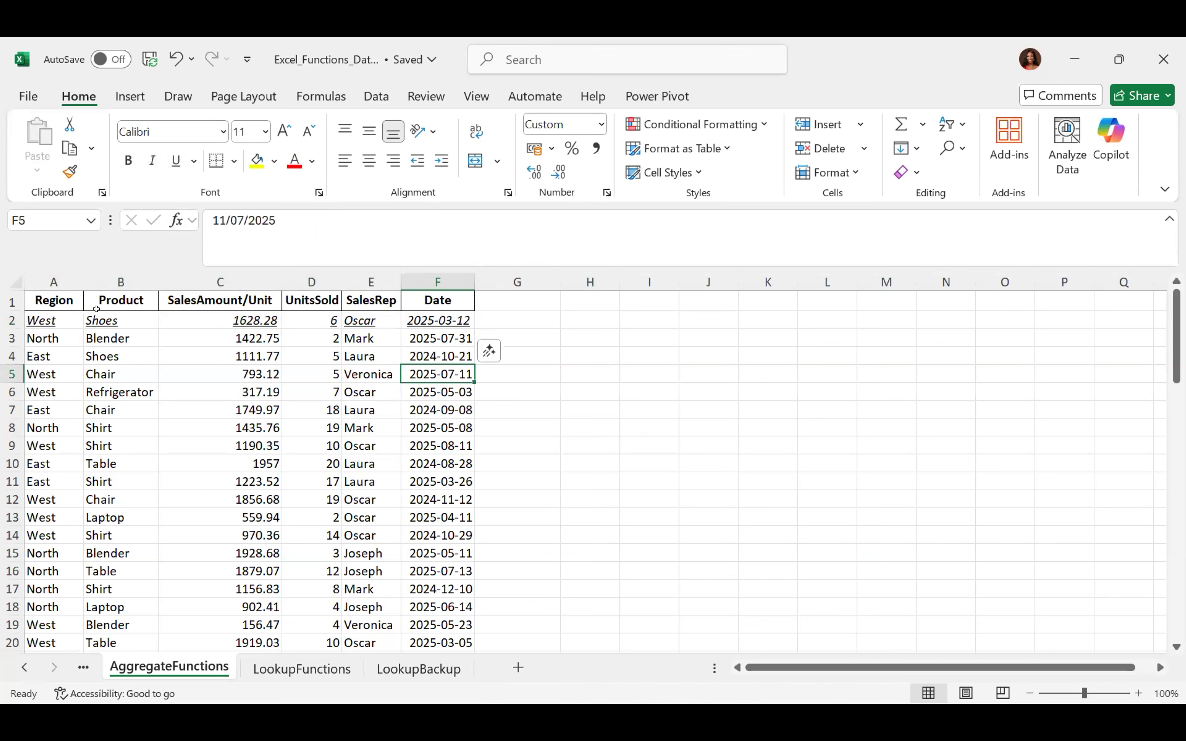
click(37, 319)
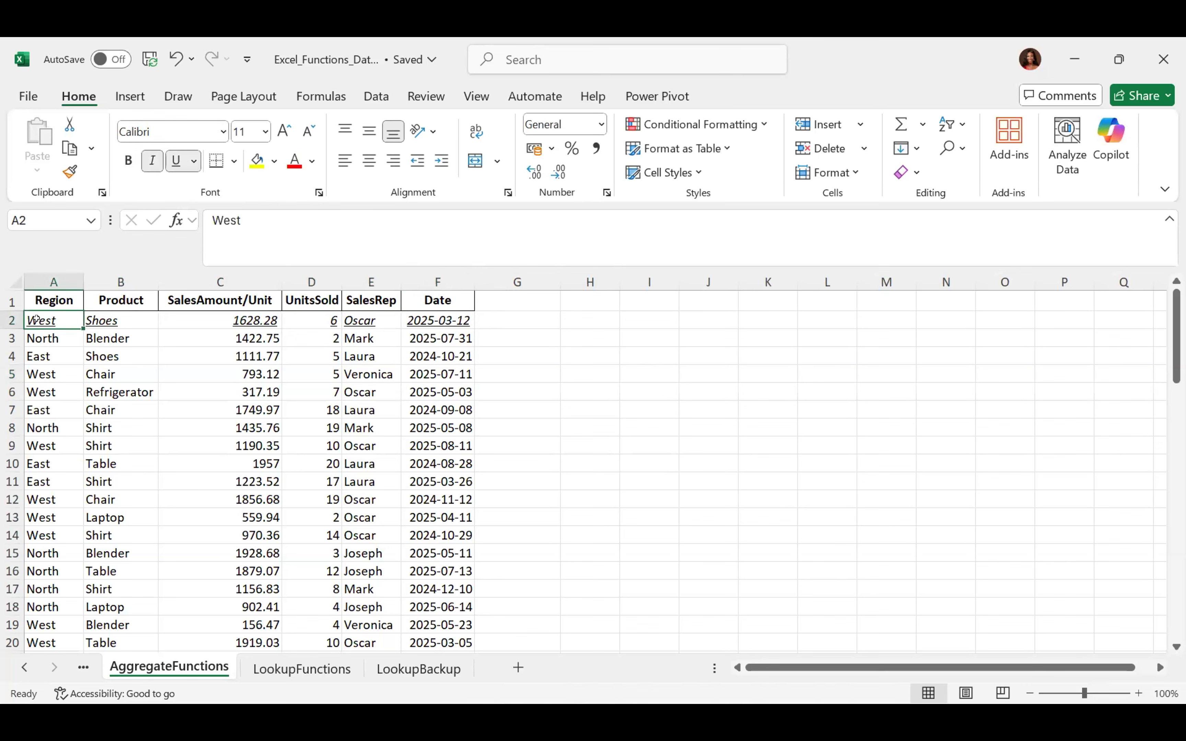
key(ctrl+shift+Right)
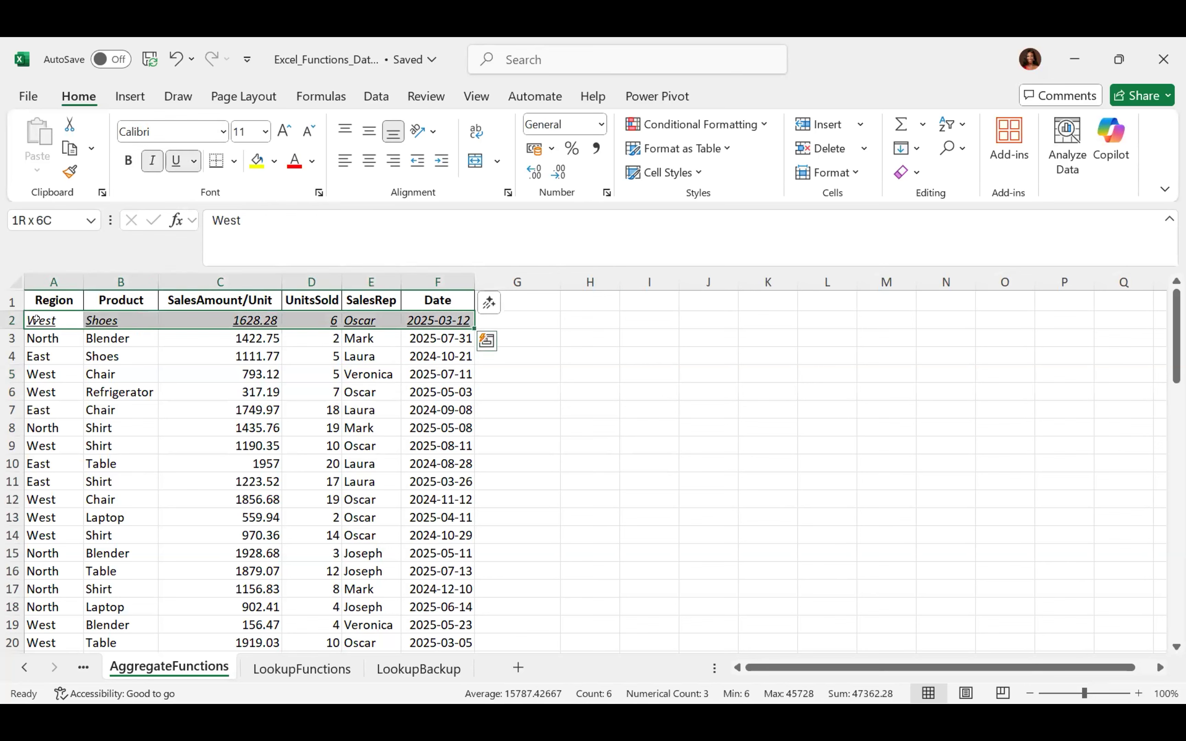
click(177, 162)
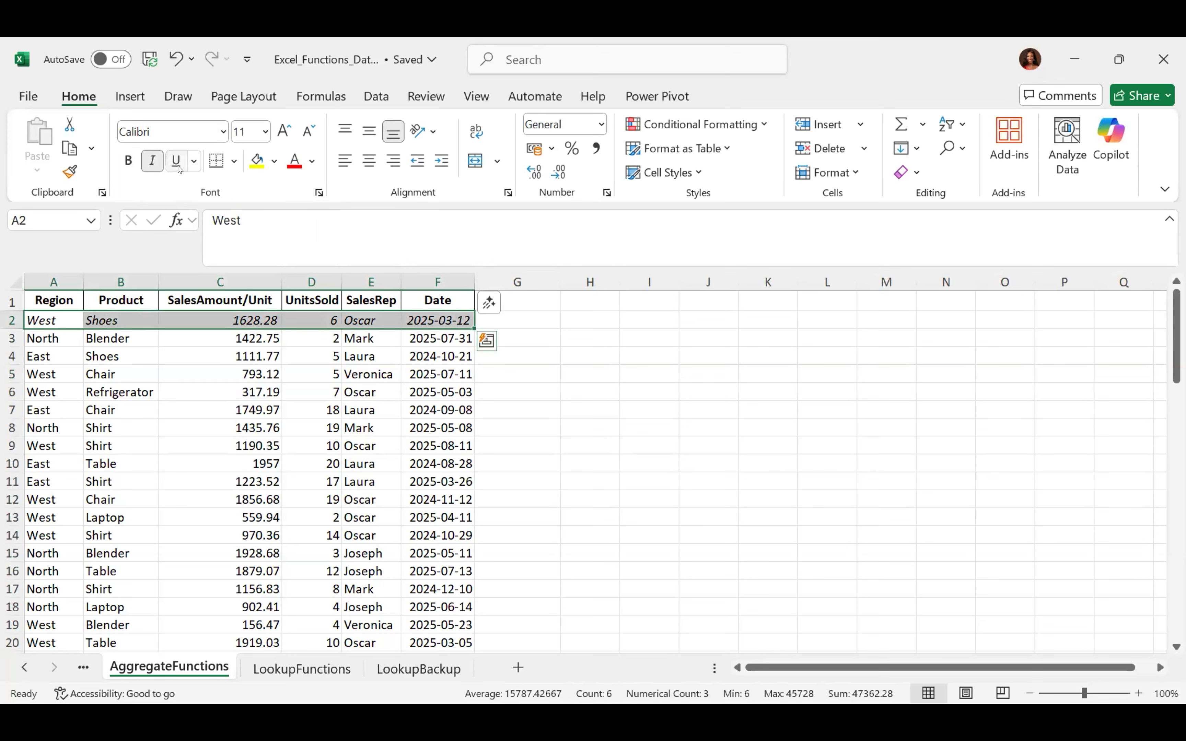
click(153, 166)
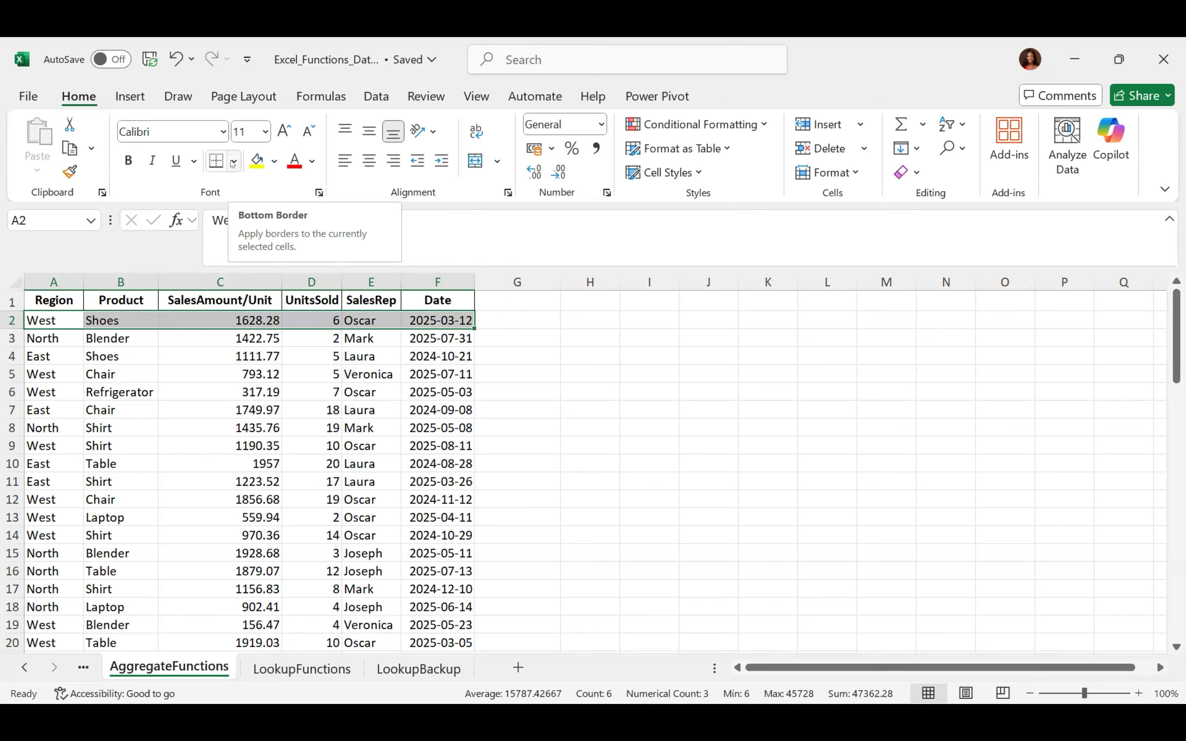
Browse the border styles without applying any, selecting header row A1:F1 and C4 along the way
click(233, 162)
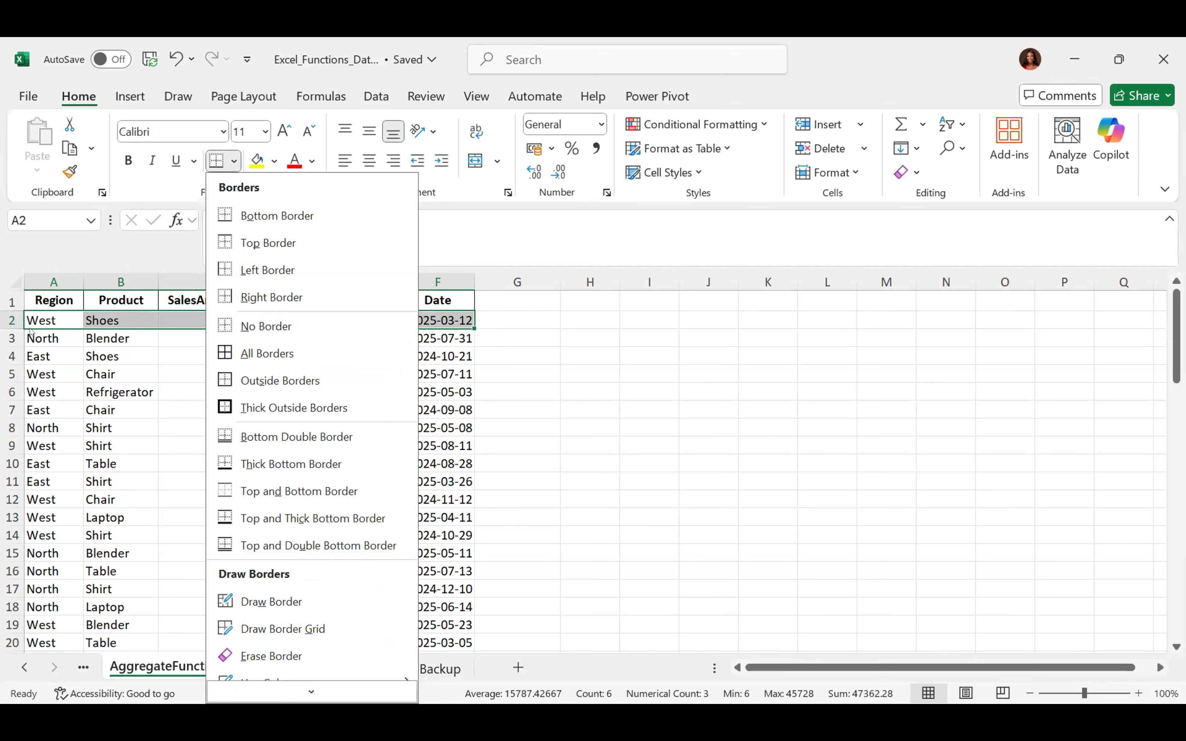
click(46, 290)
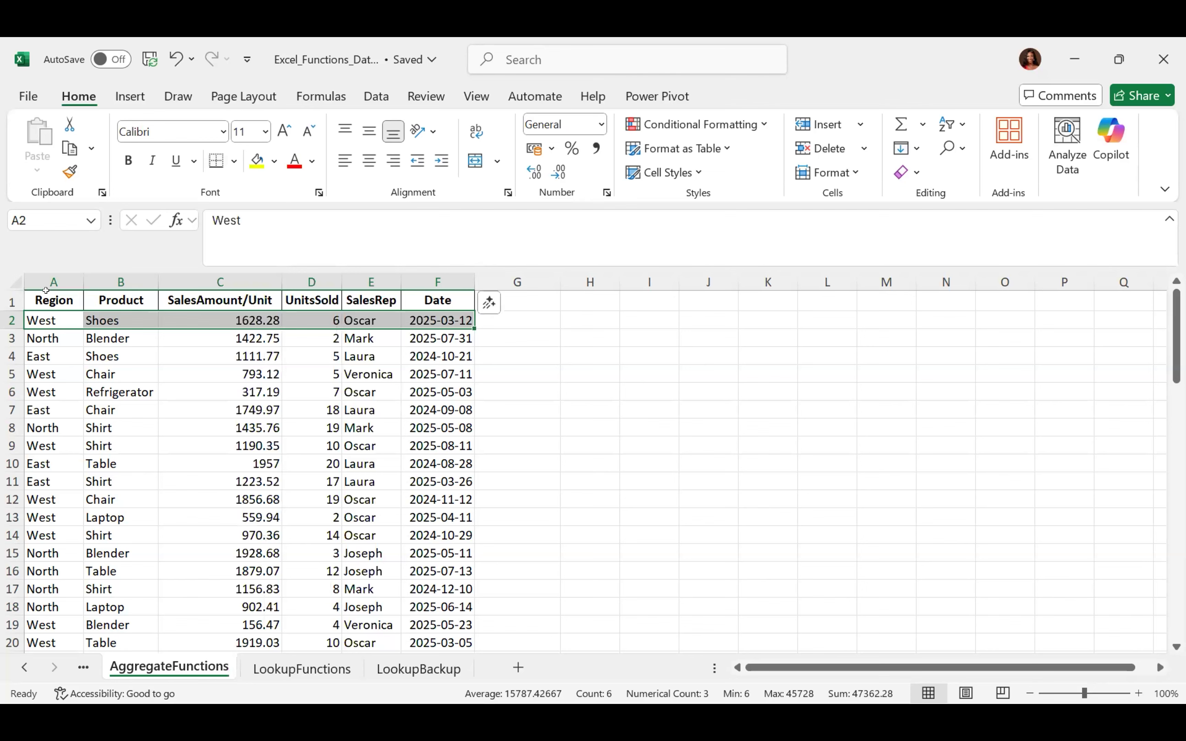
click(46, 291)
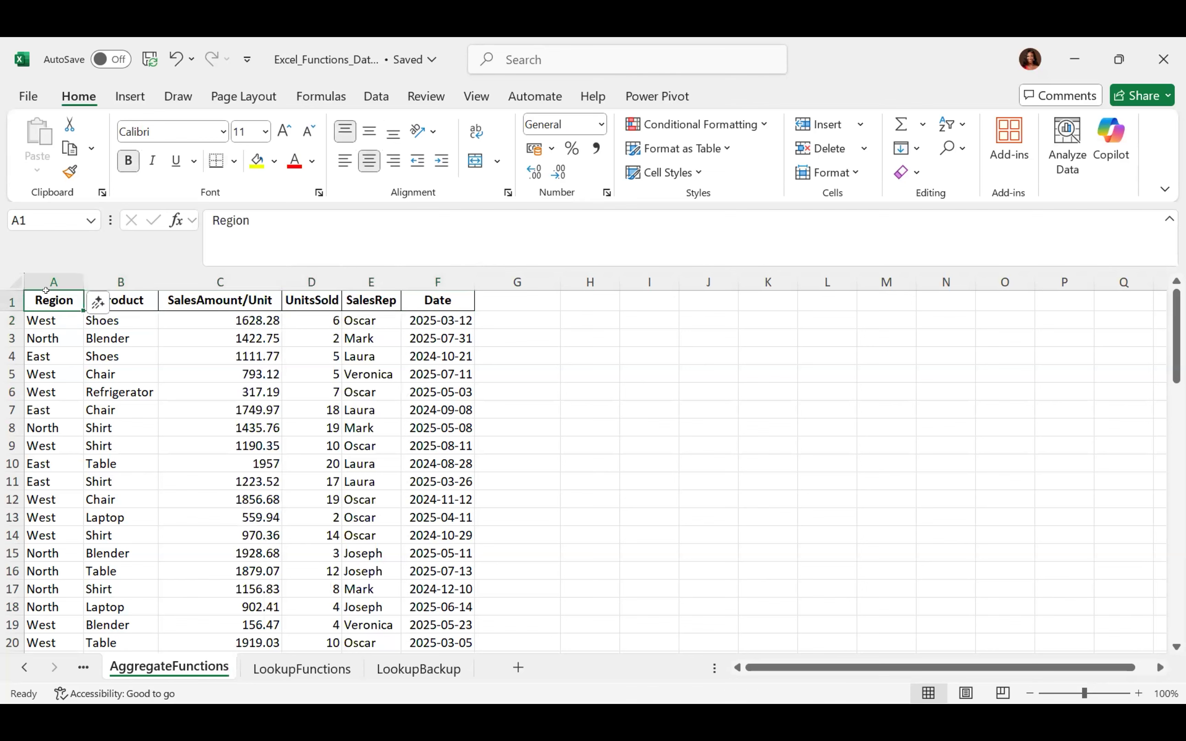
key(ctrl+shift+Right)
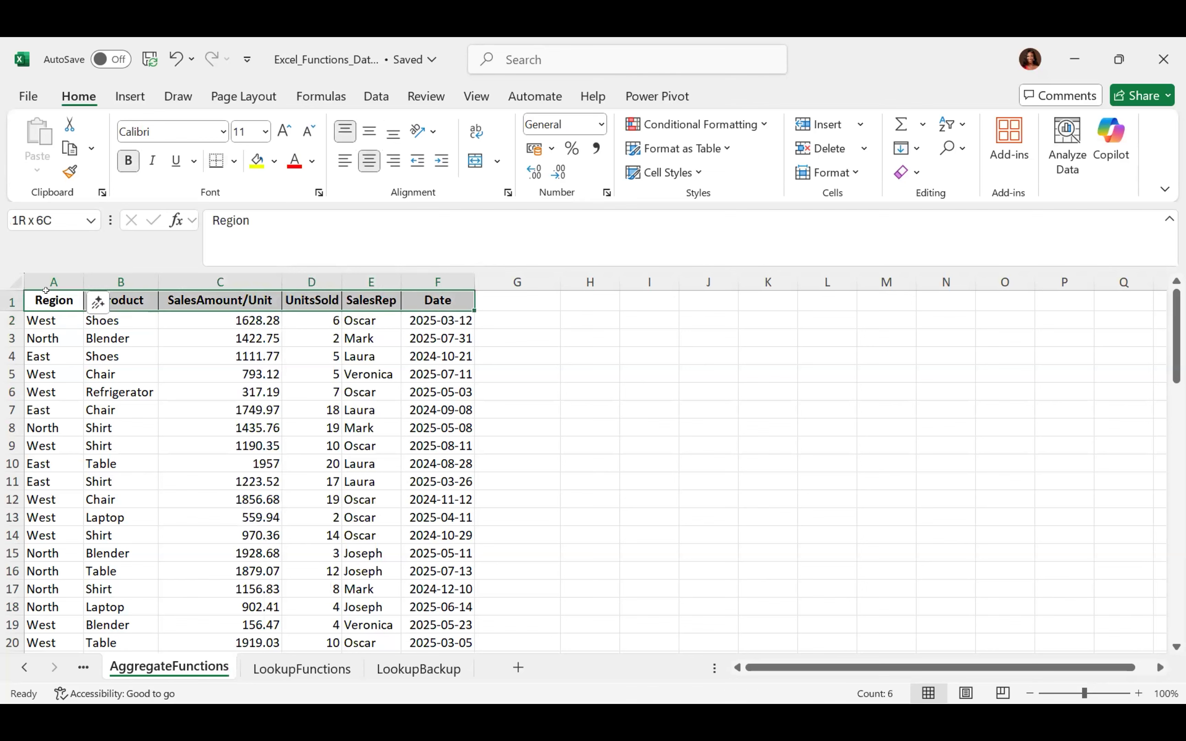
click(212, 349)
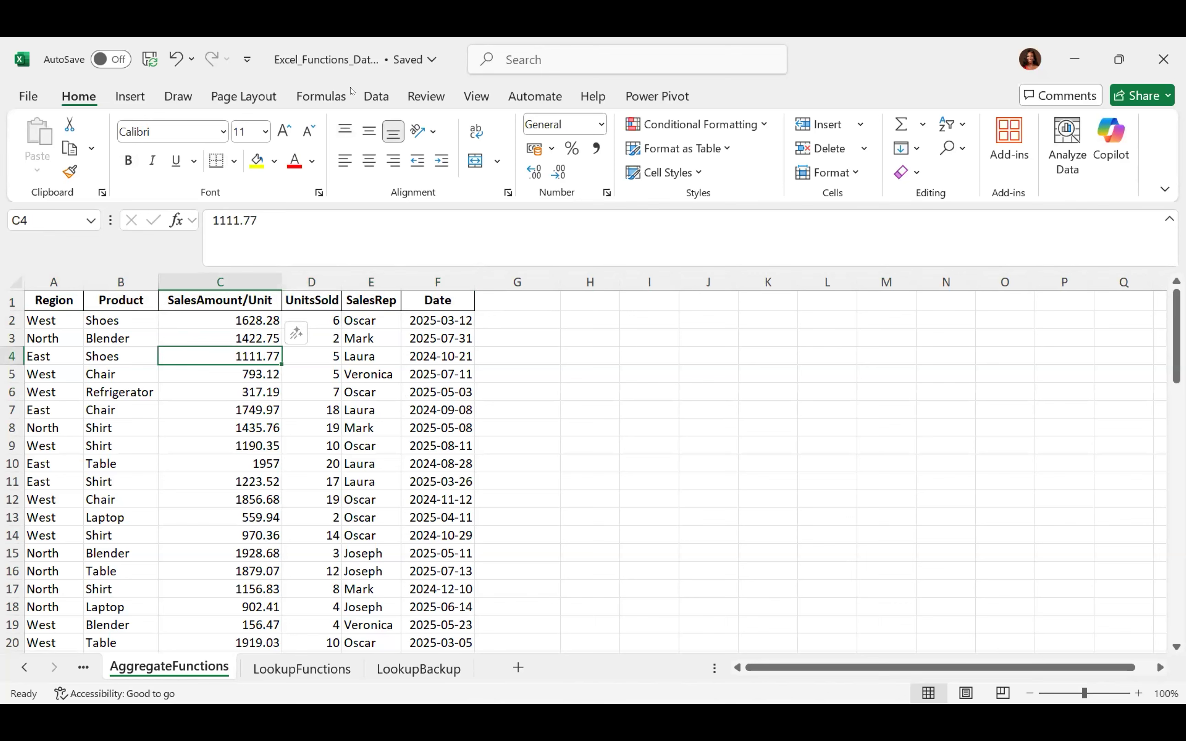
click(236, 160)
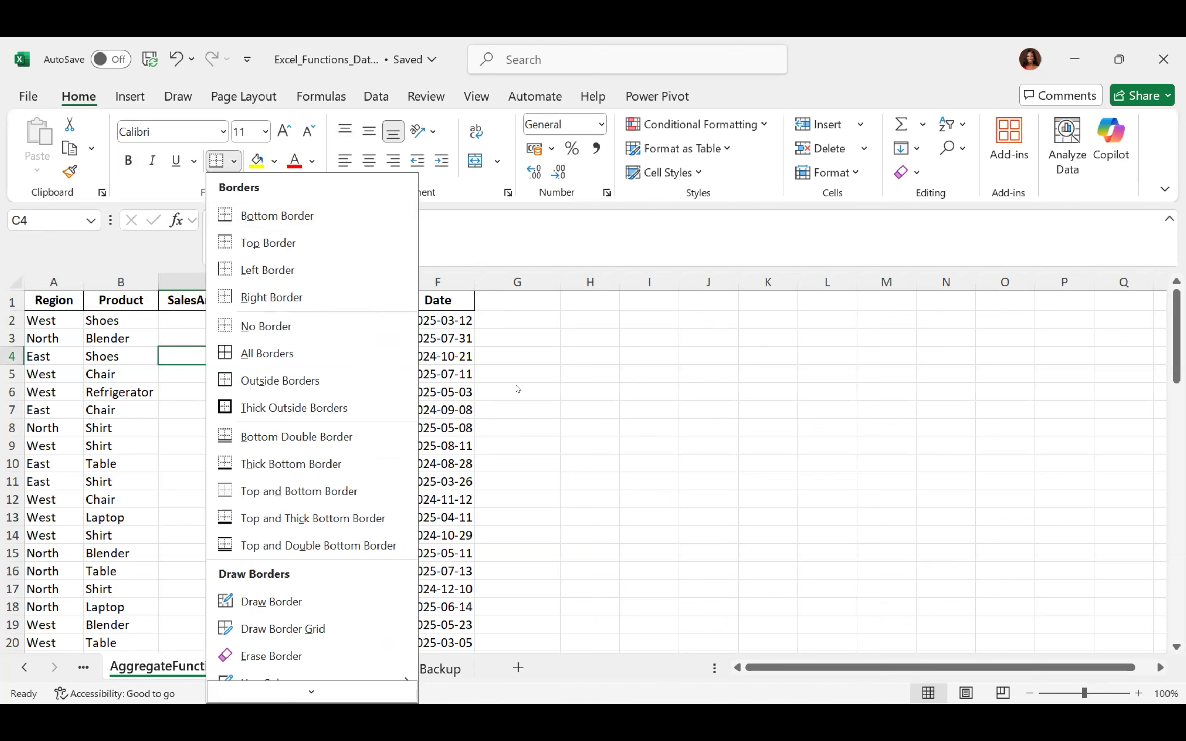
key(Escape)
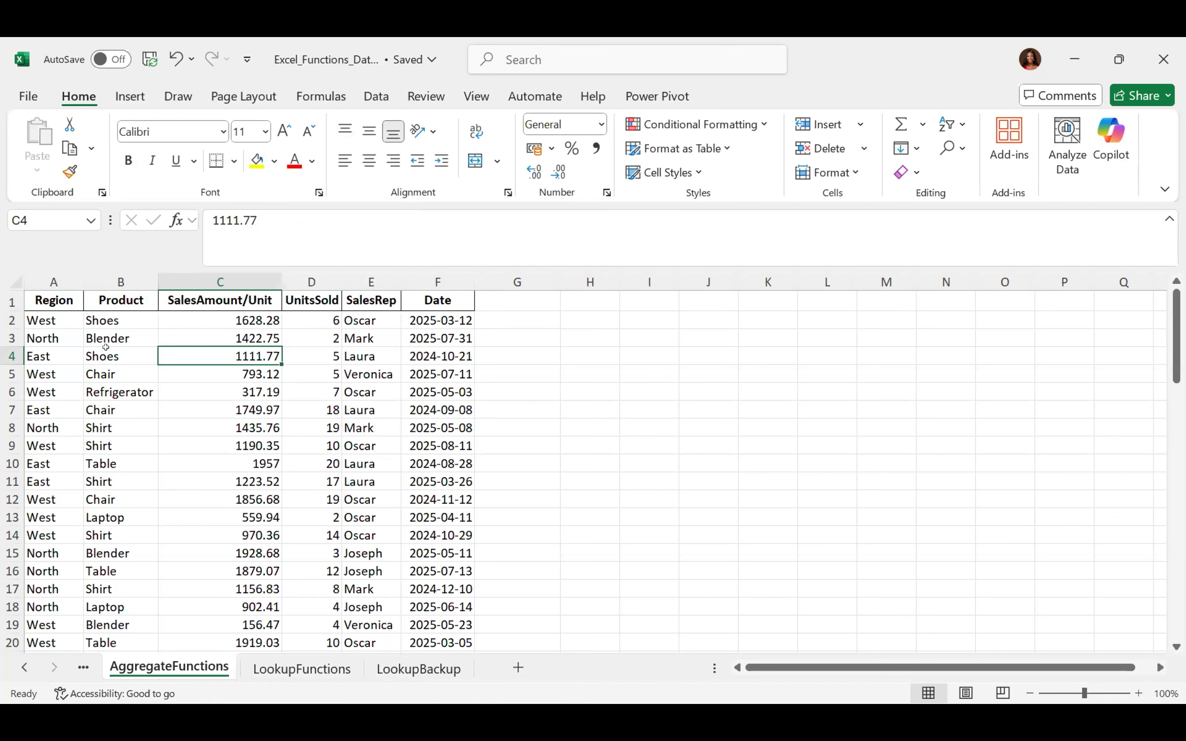
Enter a first name in cell H3
click(600, 330)
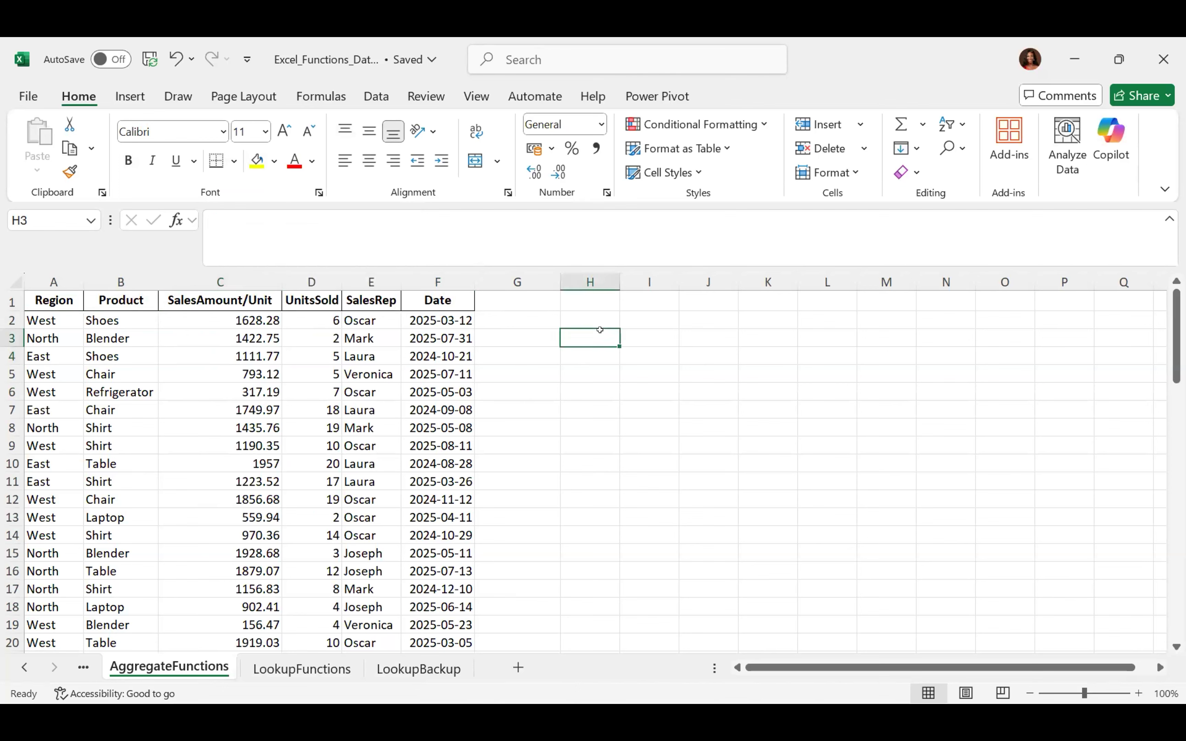
text(Emmanuel)
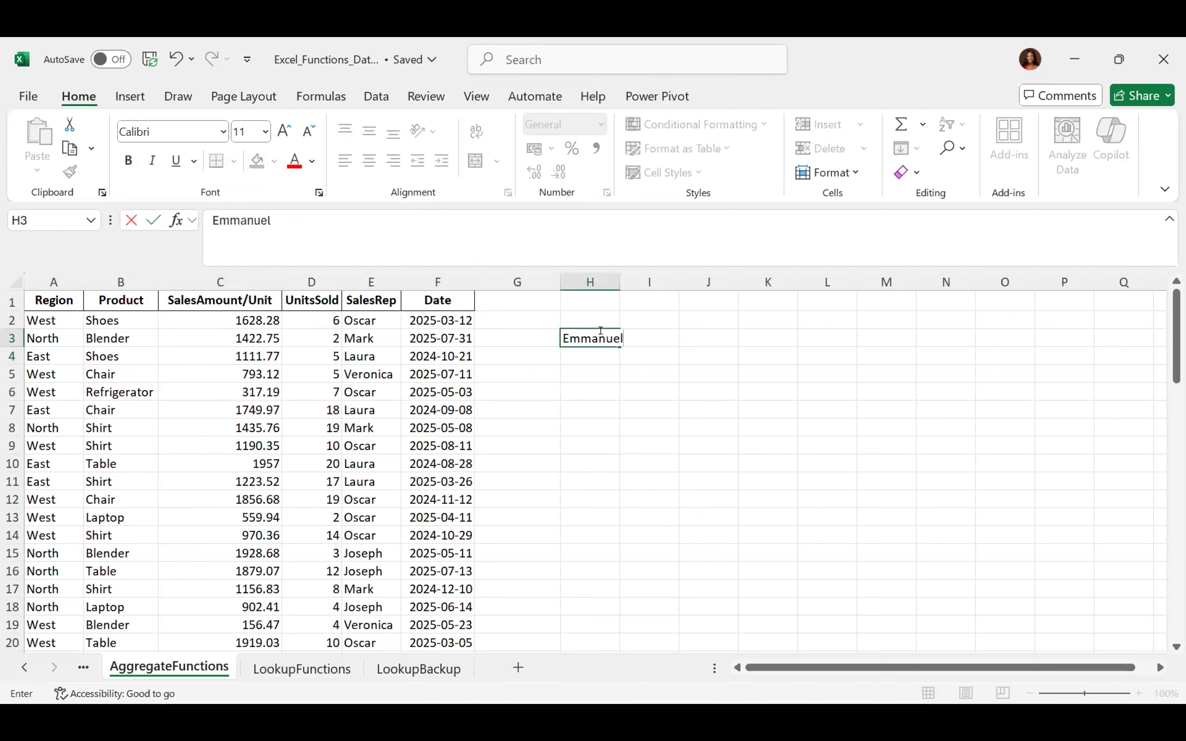
key(Return)
click(600, 330)
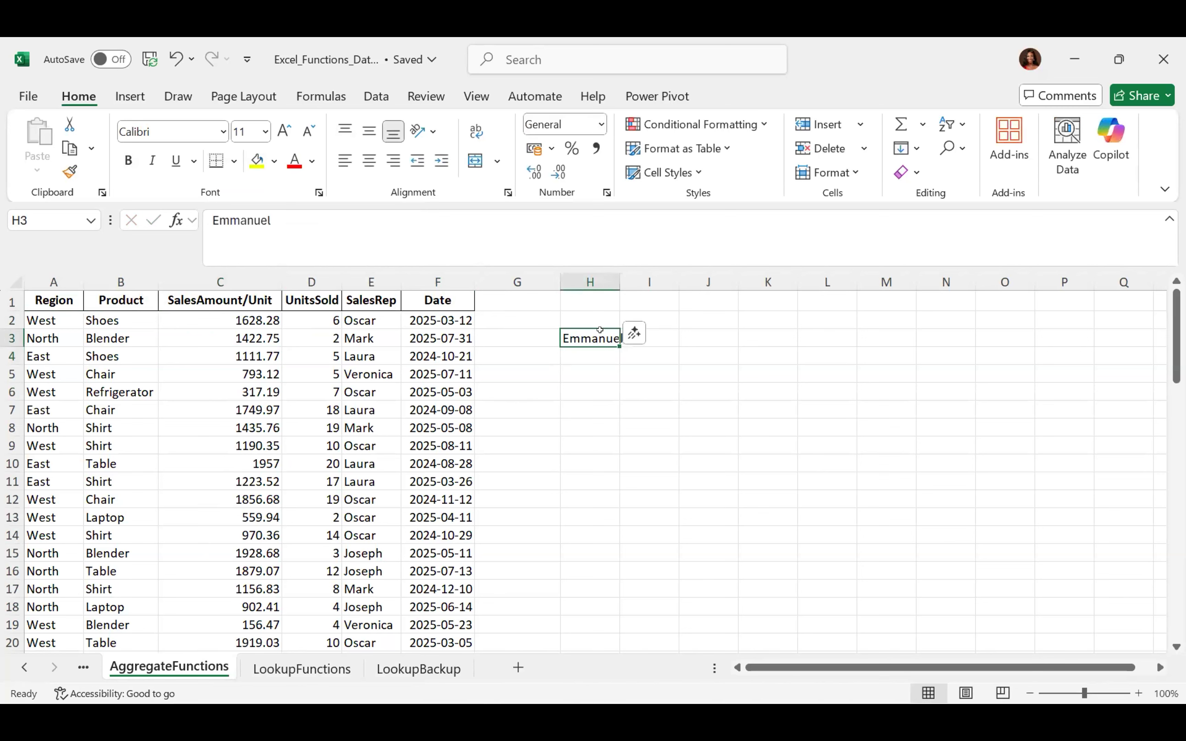
Give H3 a bottom border, then replace it with a thick outside border
click(236, 161)
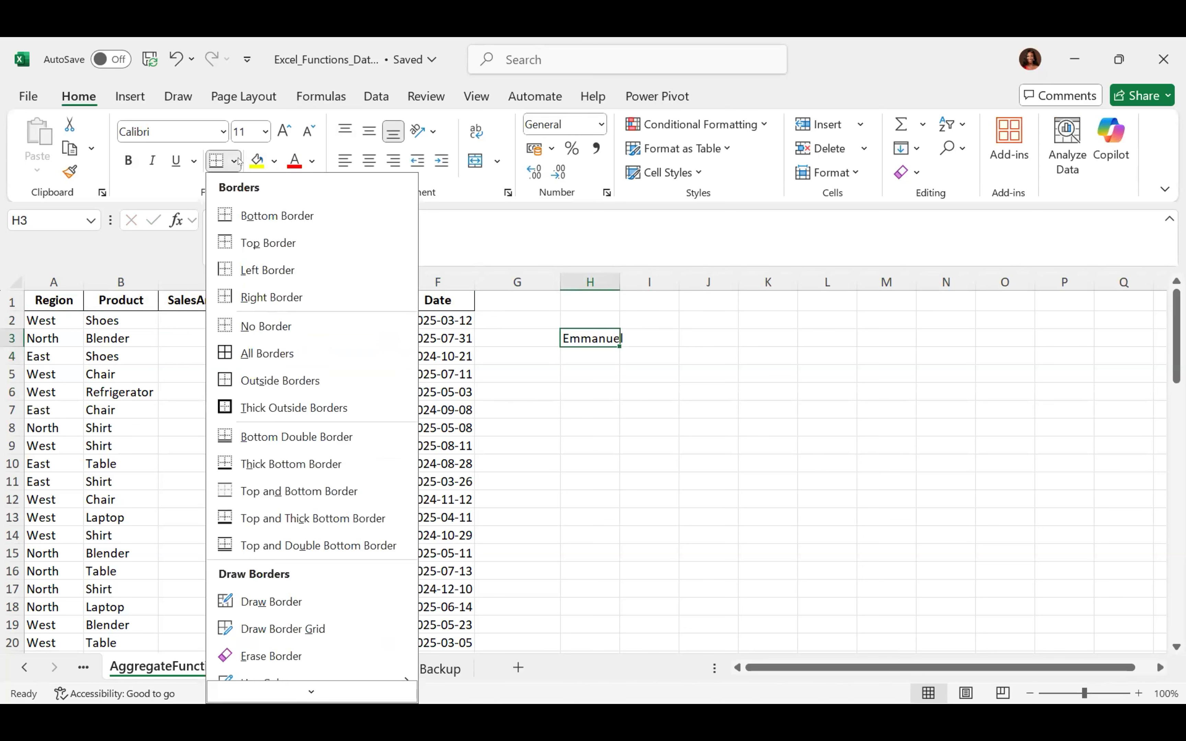
click(257, 212)
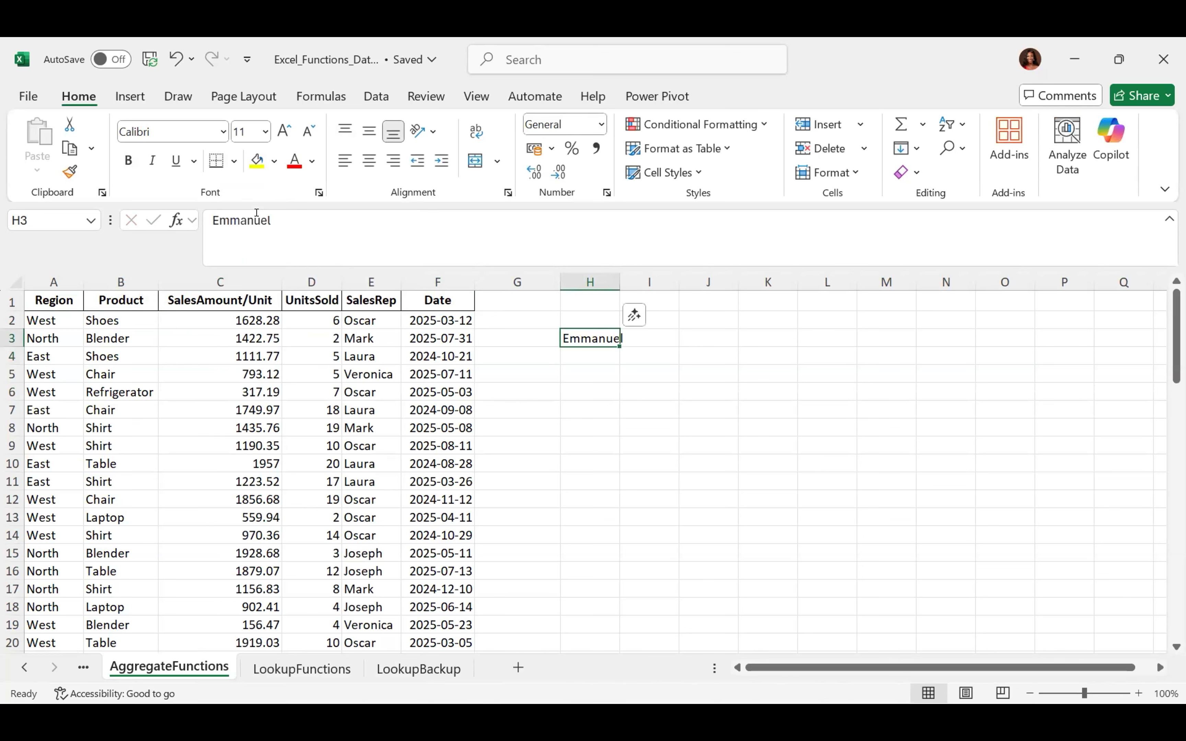
click(586, 370)
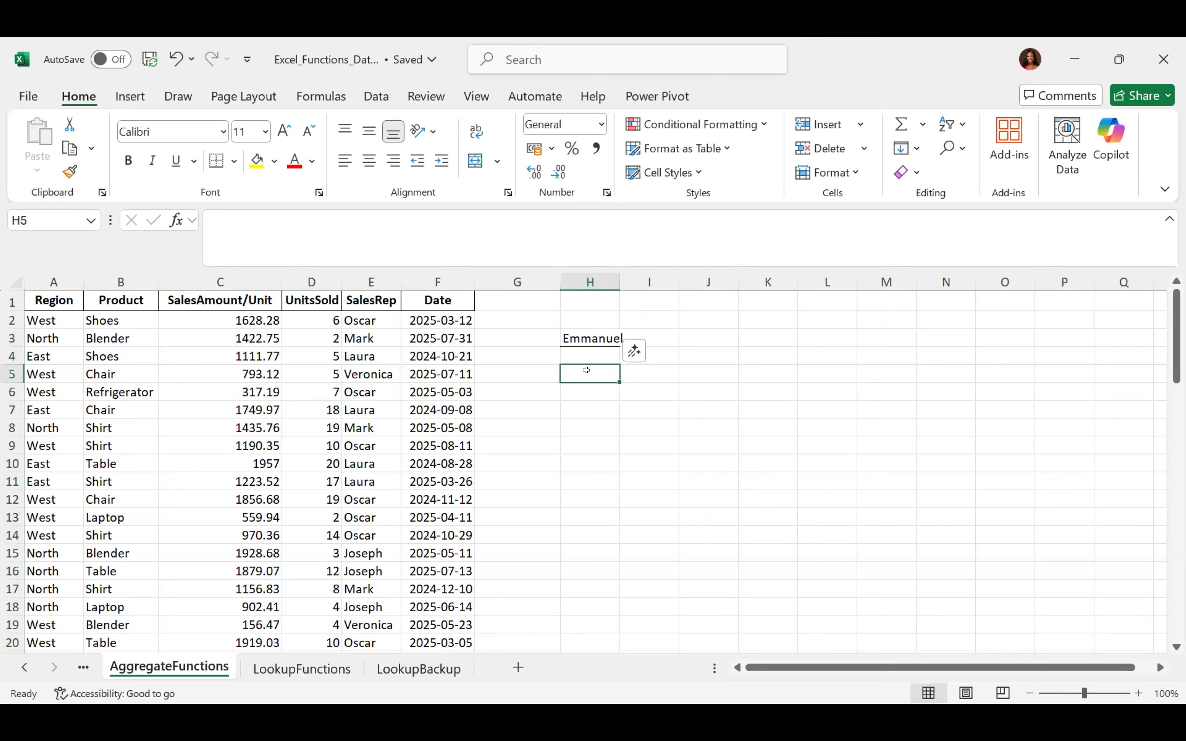
click(581, 331)
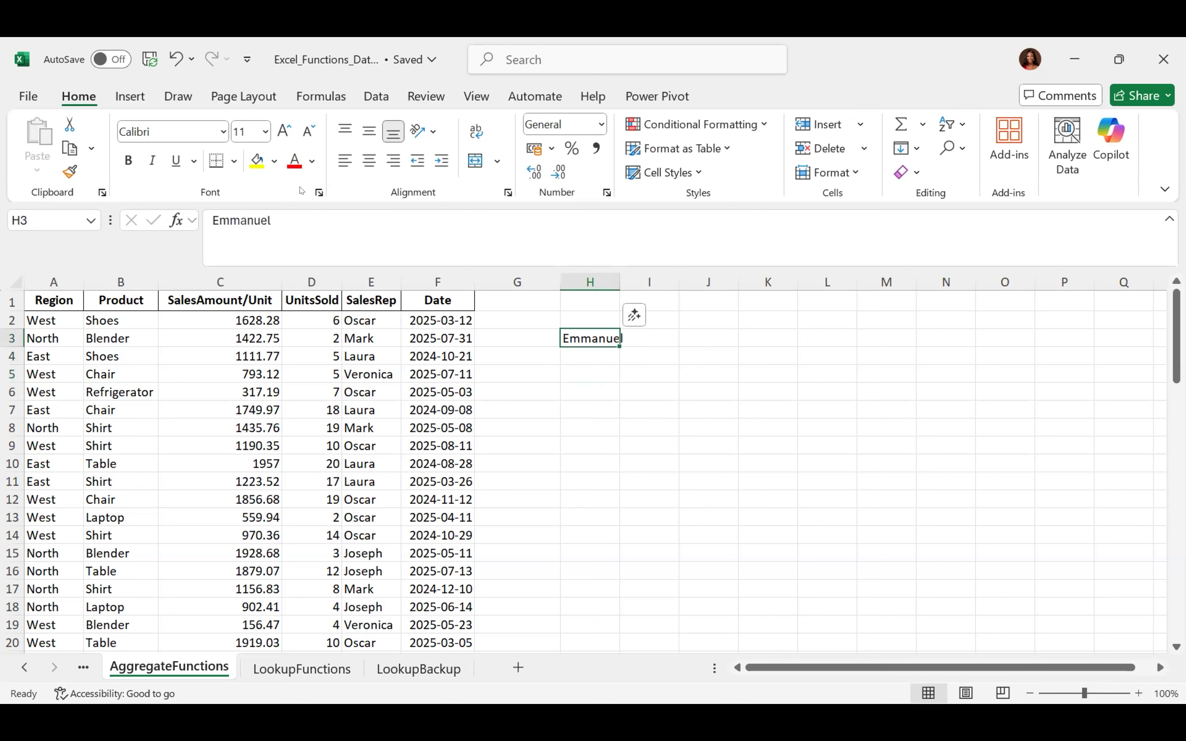
click(234, 161)
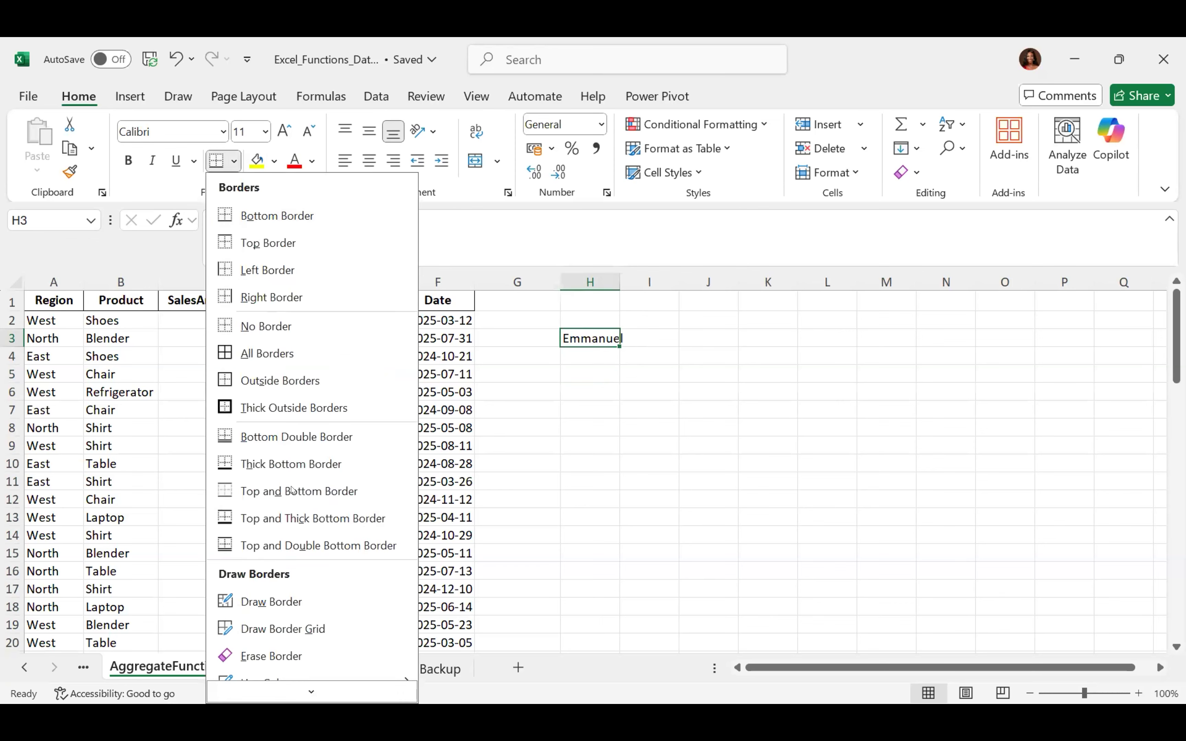
click(260, 408)
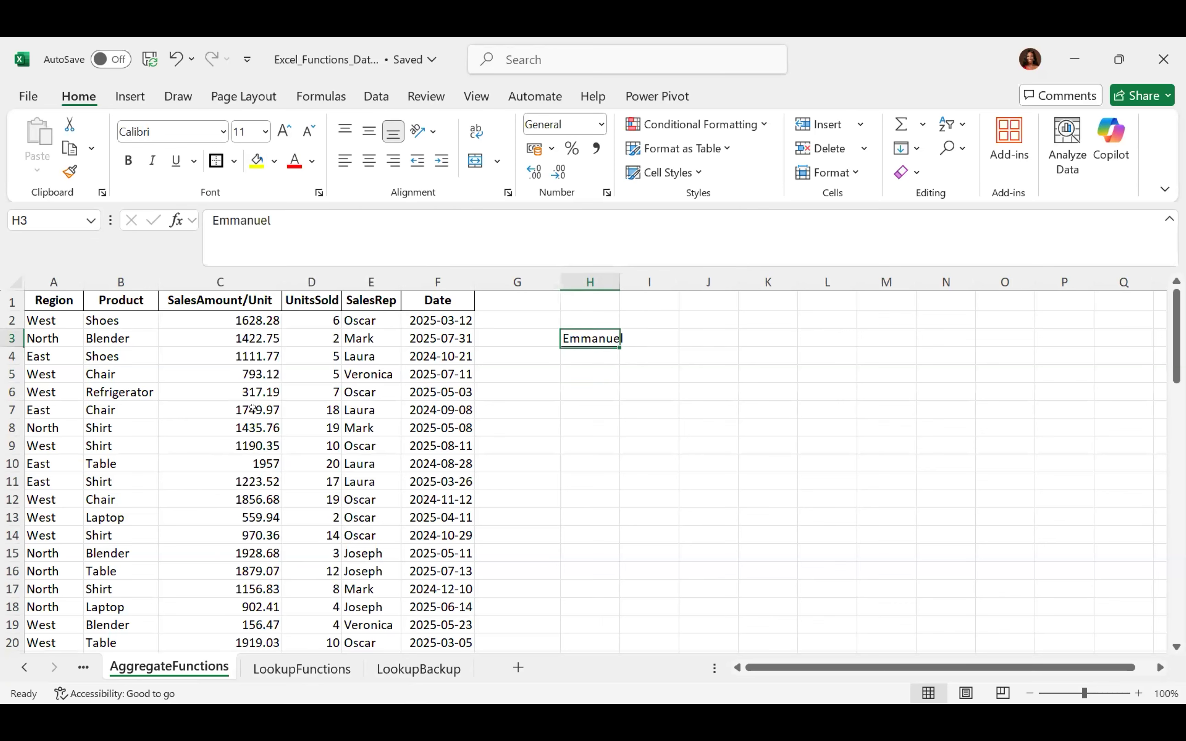
click(595, 427)
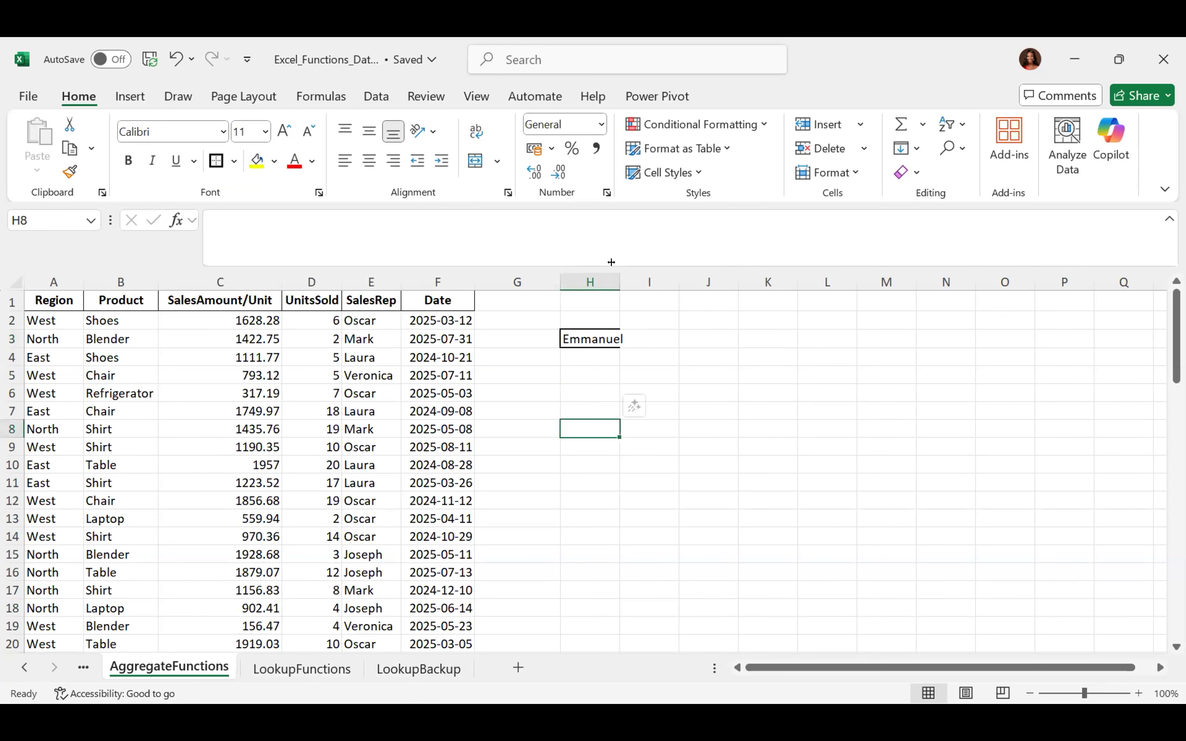
Autofit column H to fit the name and reselect H3
double_click(620, 282)
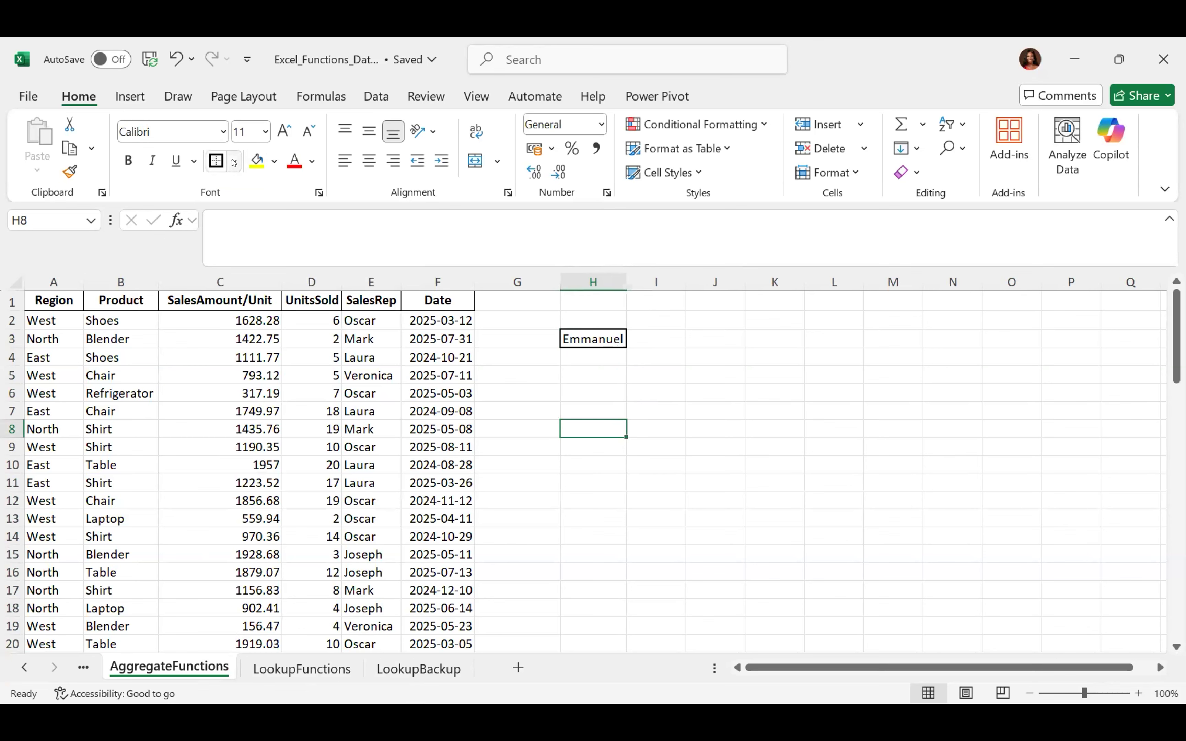
click(605, 339)
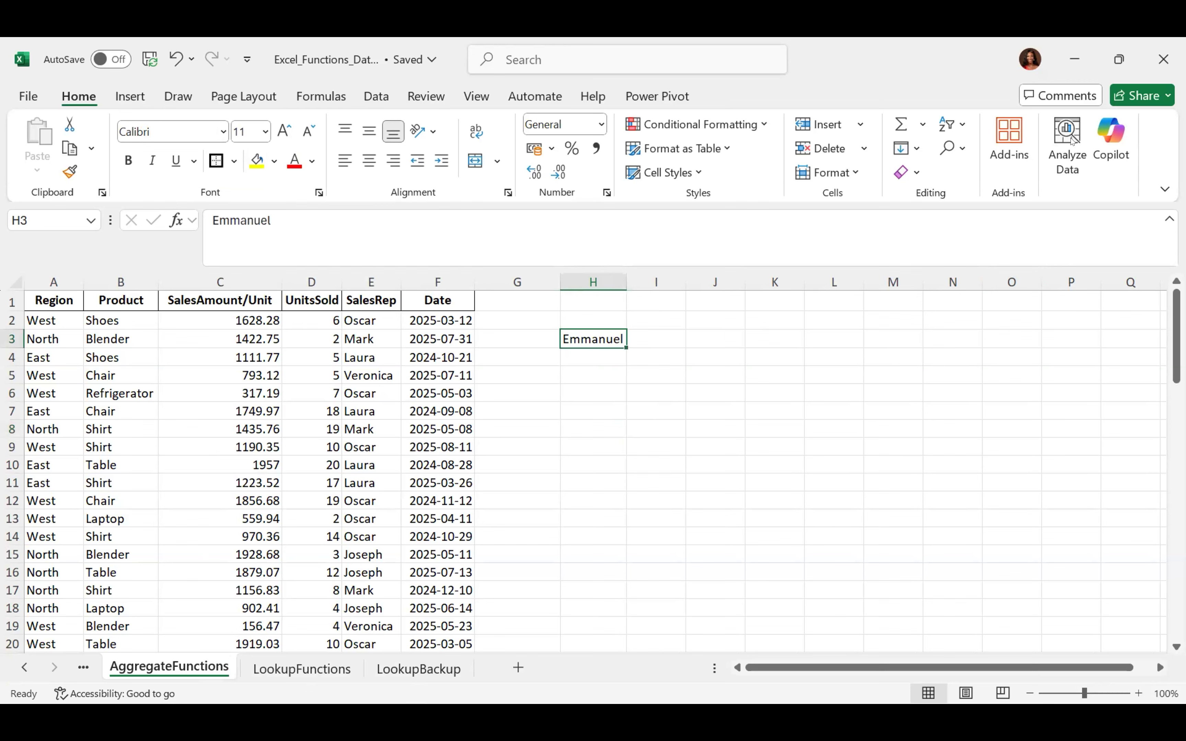
click(905, 169)
Use Clear All on H3 to remove the name and its thick border
click(952, 198)
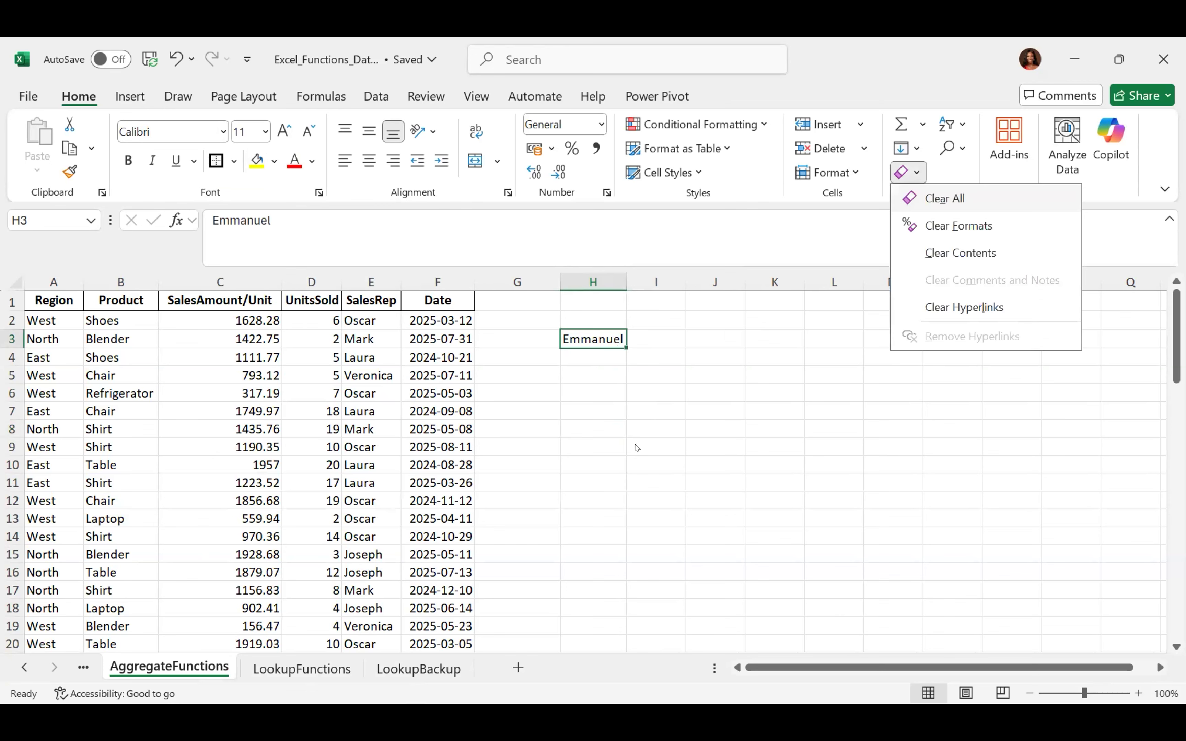
click(637, 446)
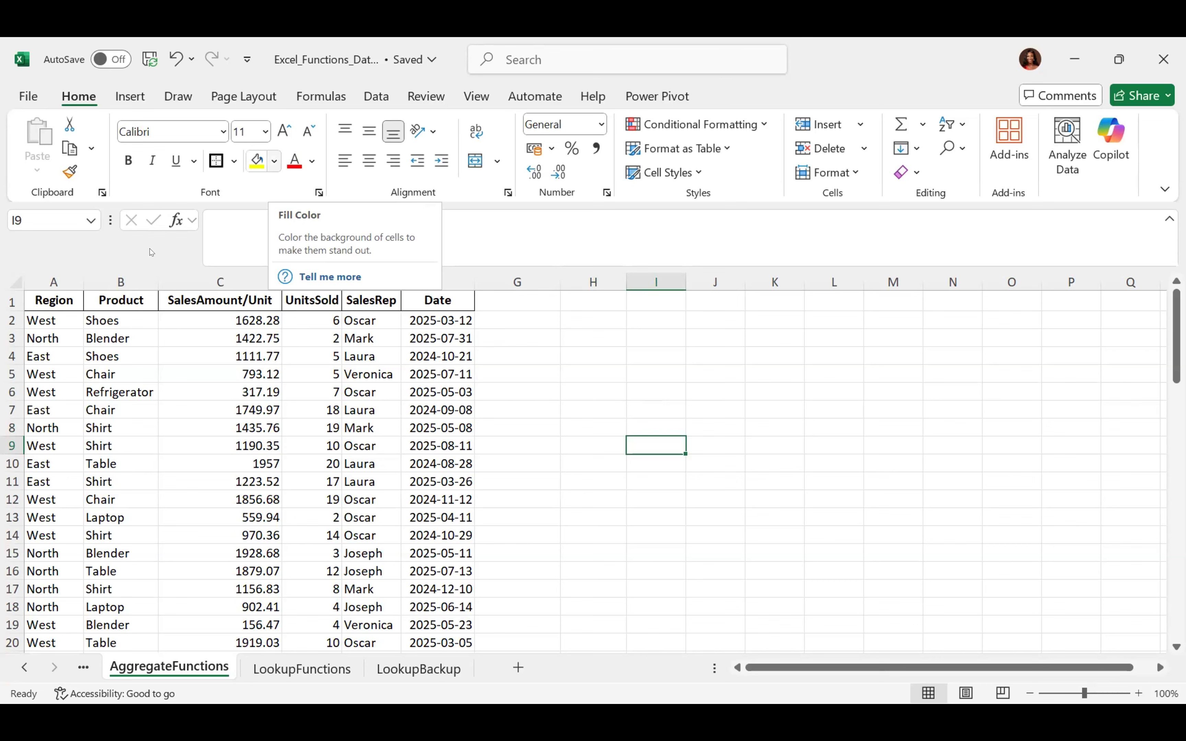
Try dark blue and light purple fills on header row A1:F1, then remove the fill
click(46, 298)
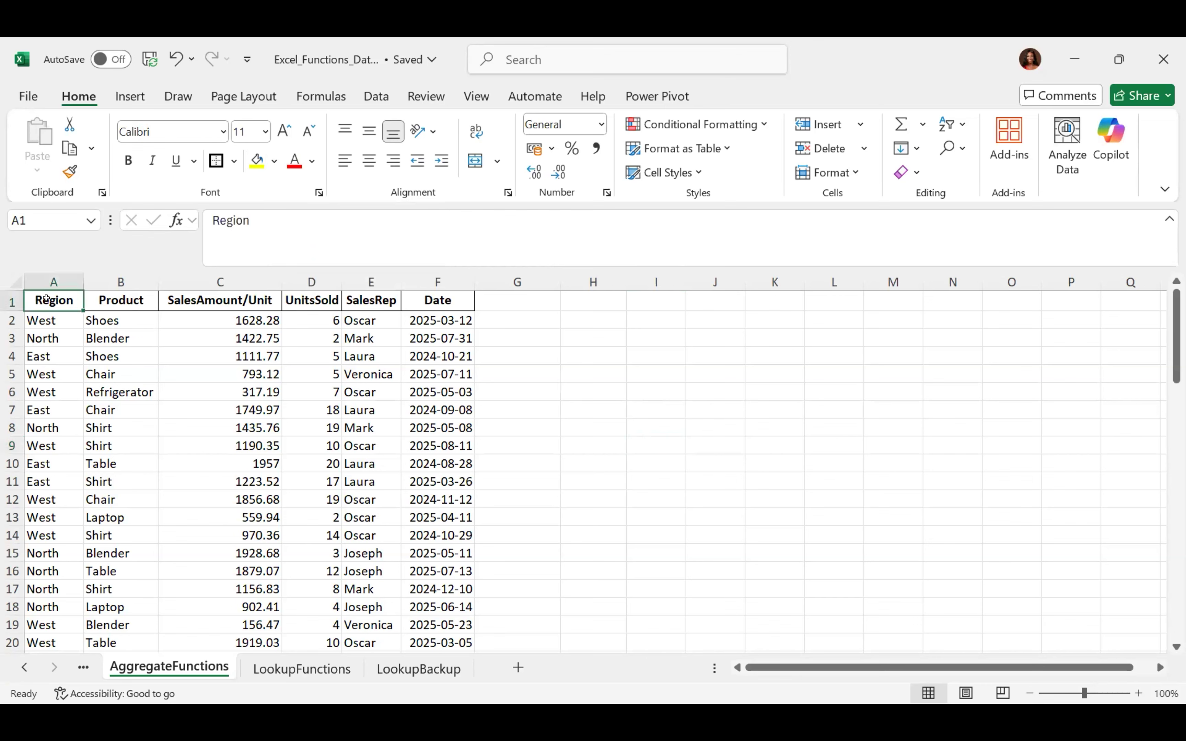
key(ctrl+shift+Right)
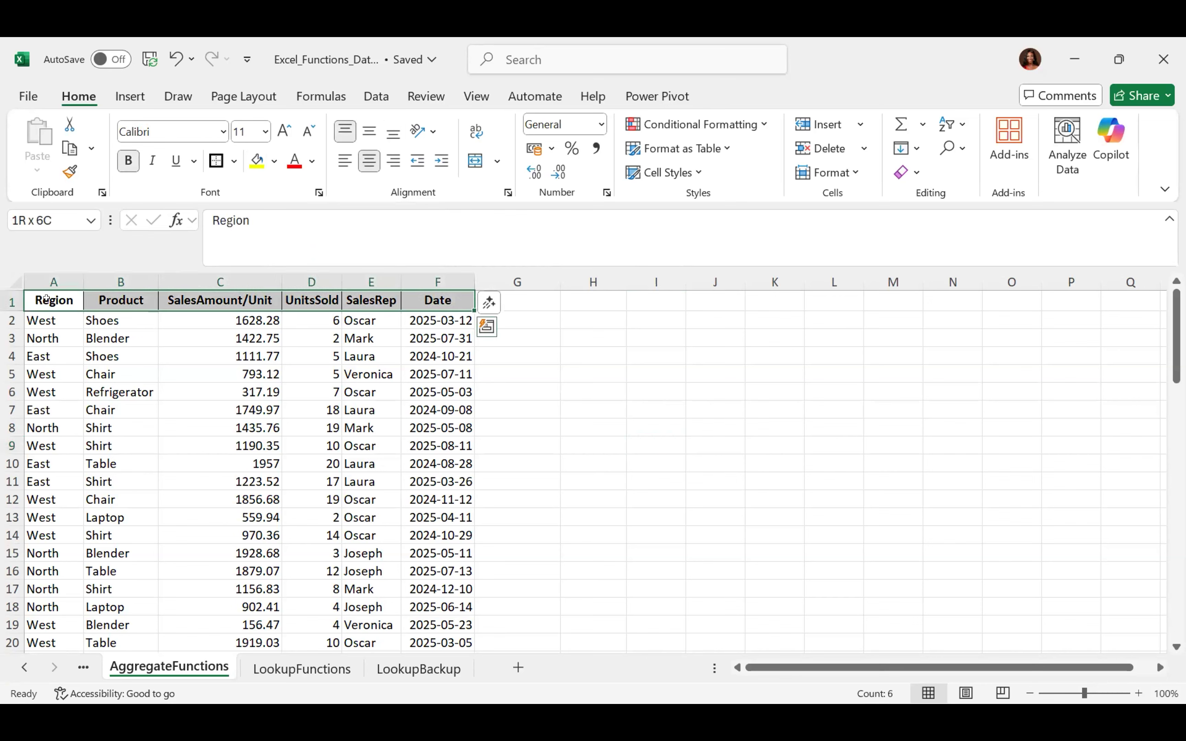
click(273, 163)
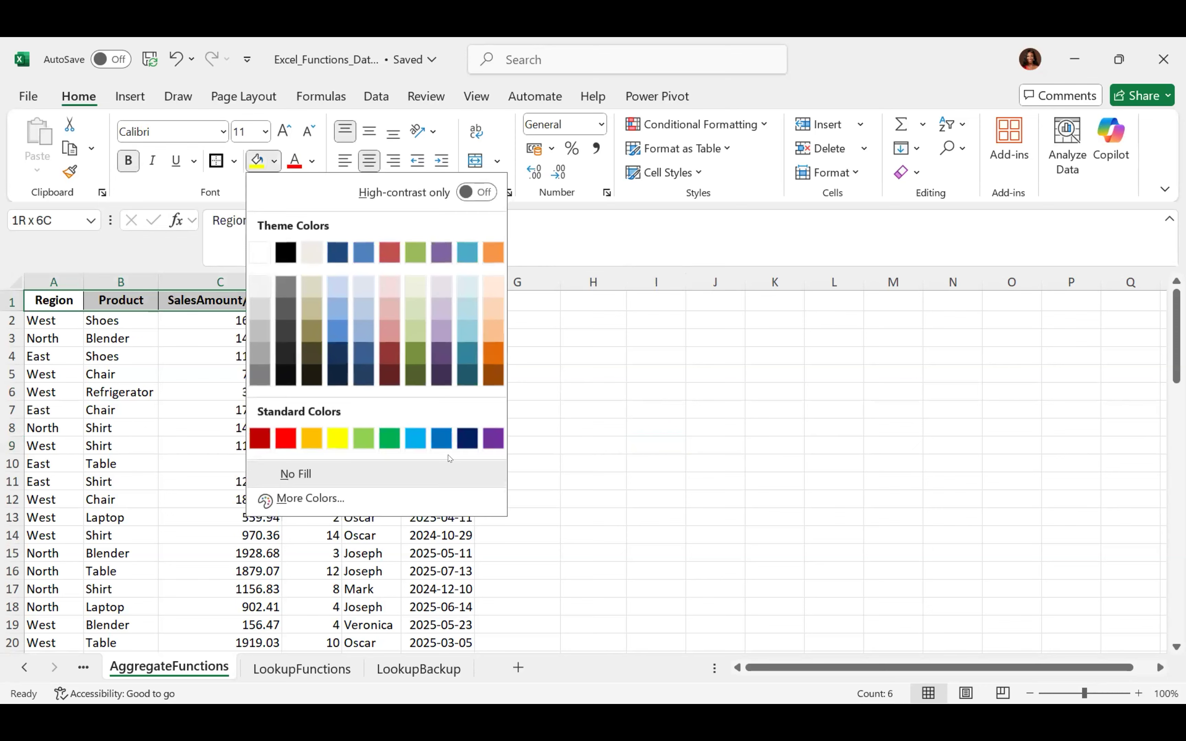
click(467, 438)
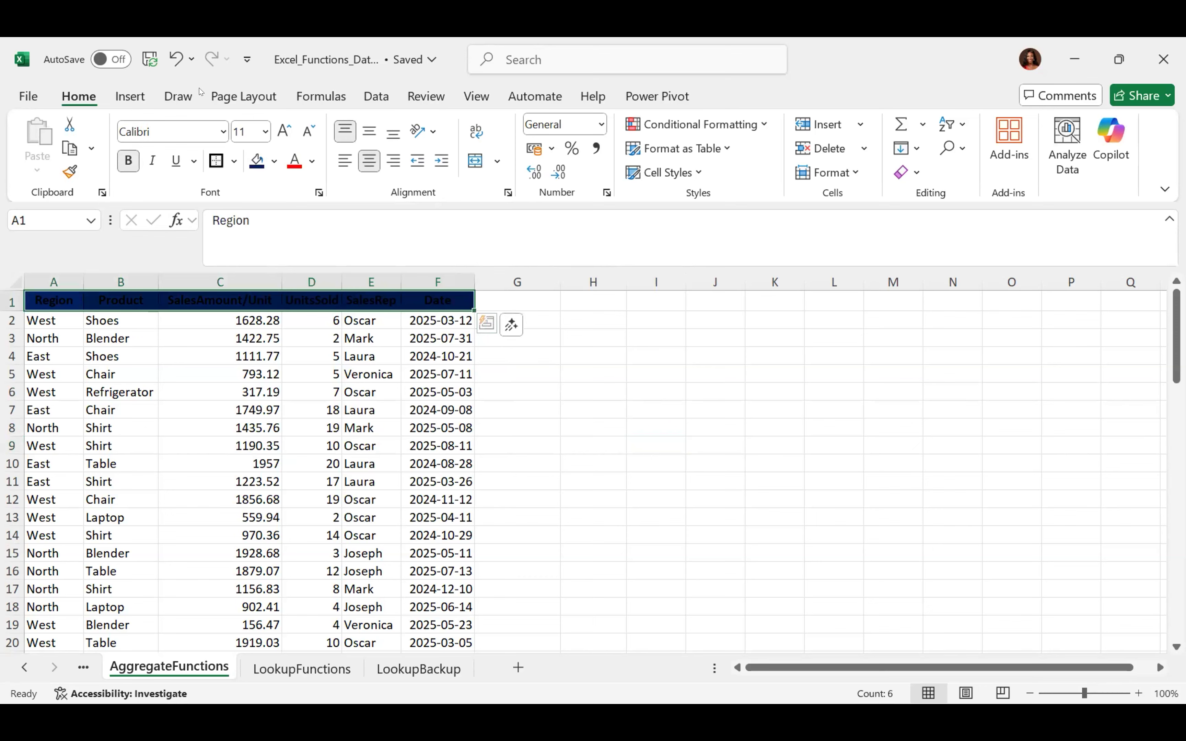
click(276, 161)
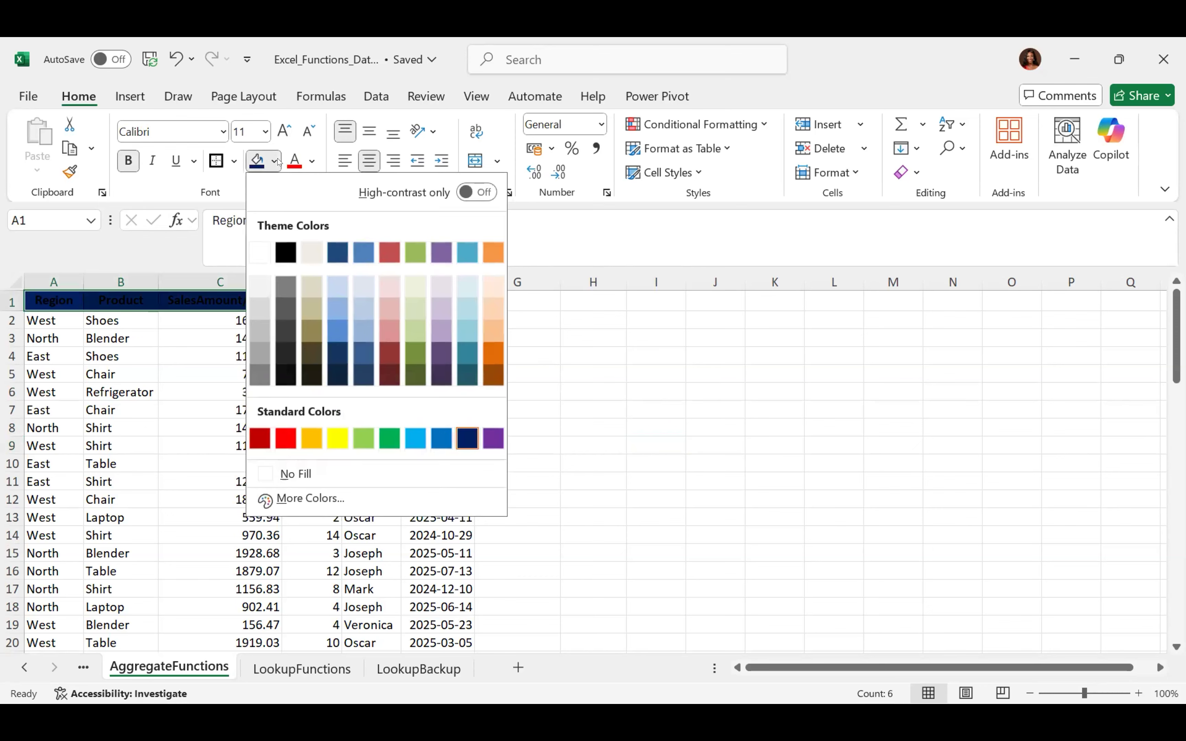
click(438, 335)
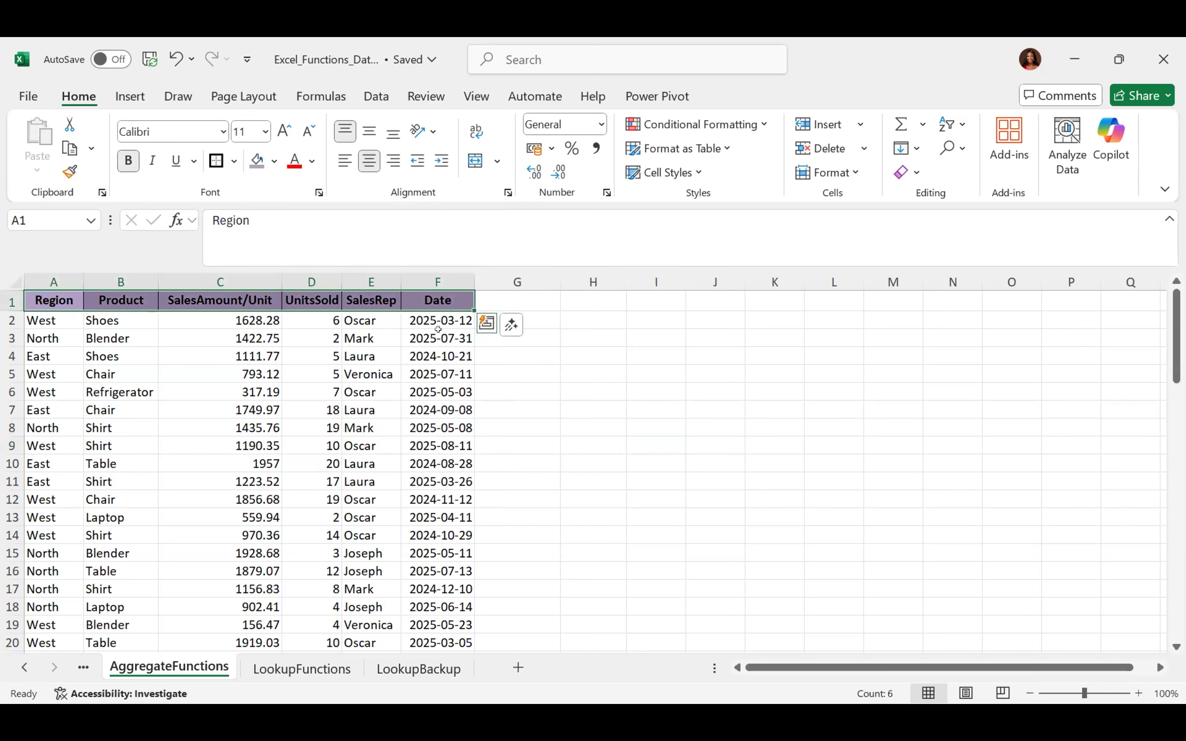
click(271, 162)
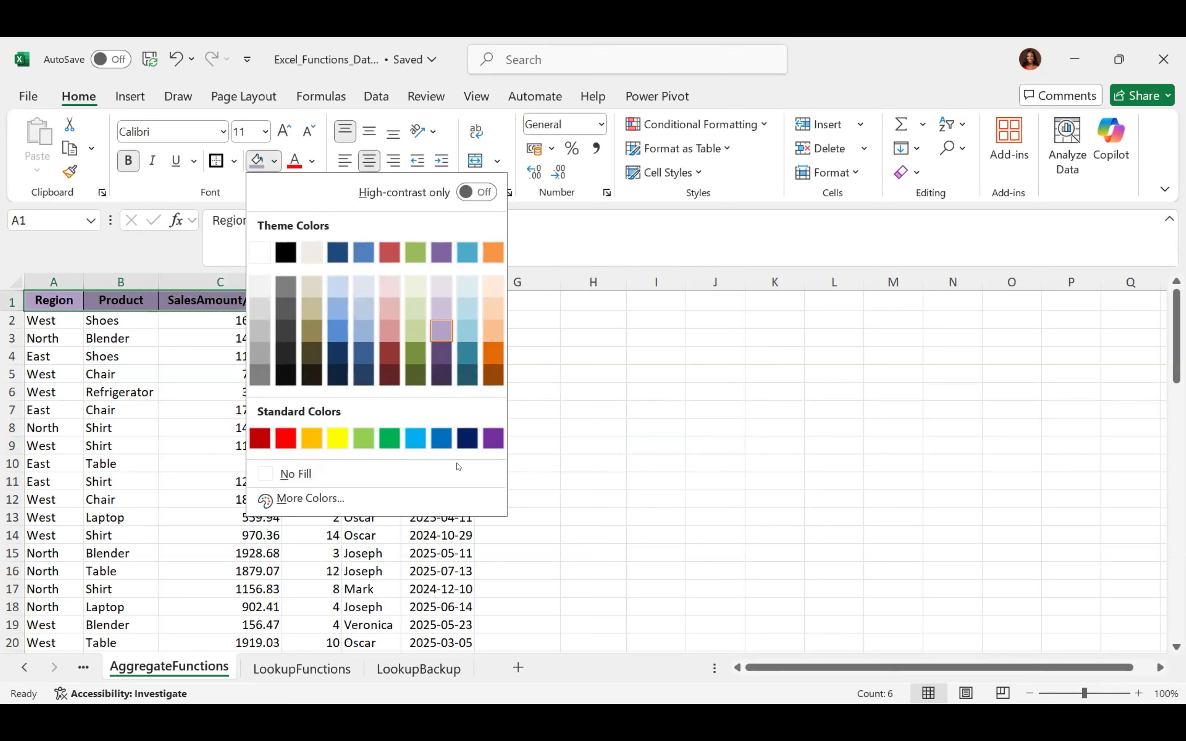
click(283, 475)
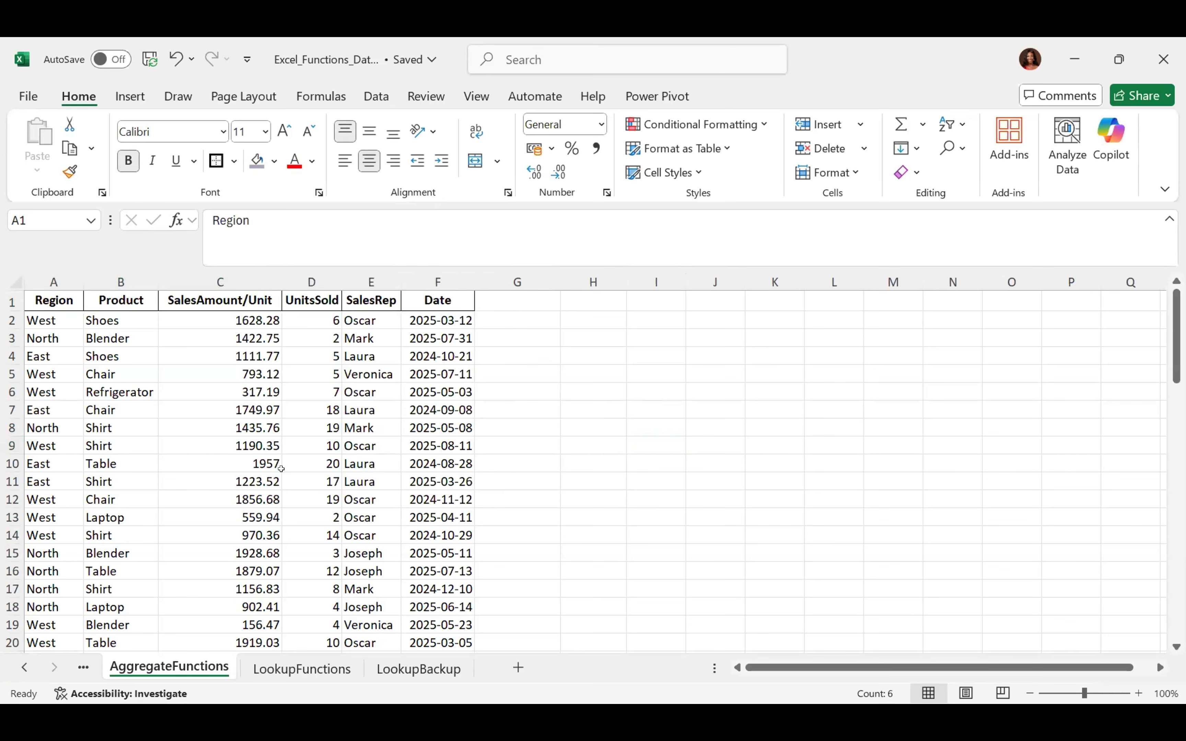
Colour the header text orange, then dark purple, then return it to Automatic black
click(311, 169)
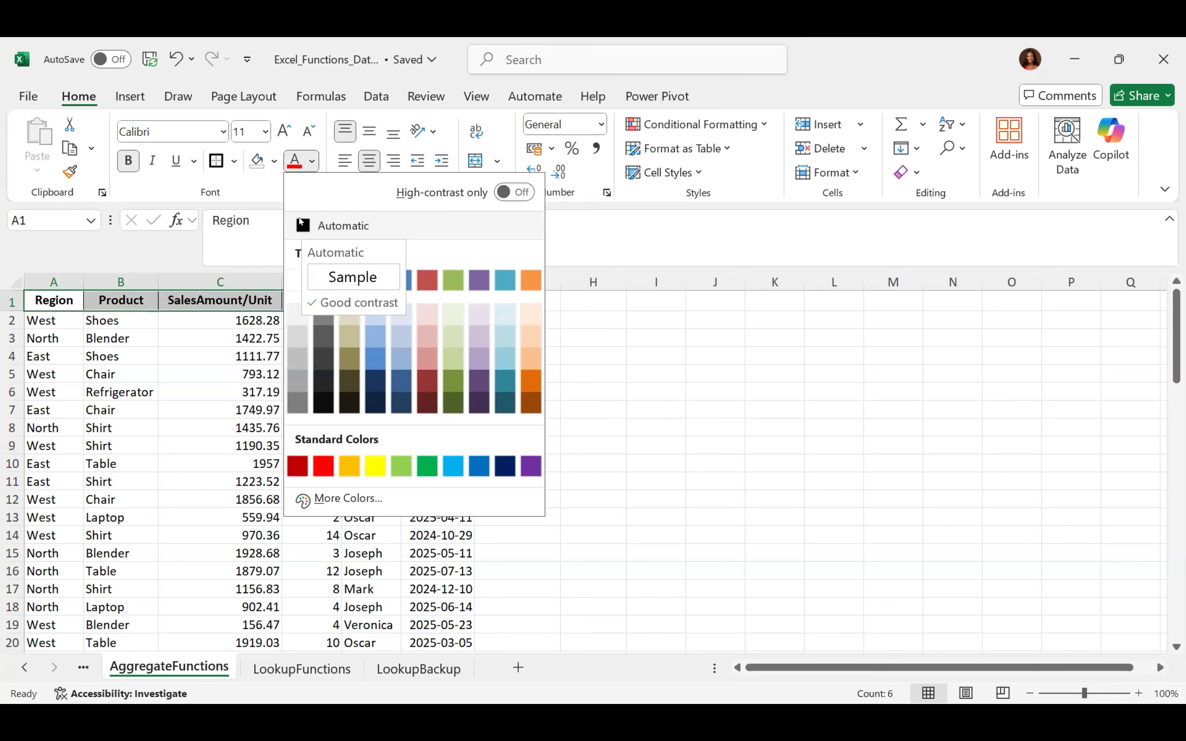
click(528, 386)
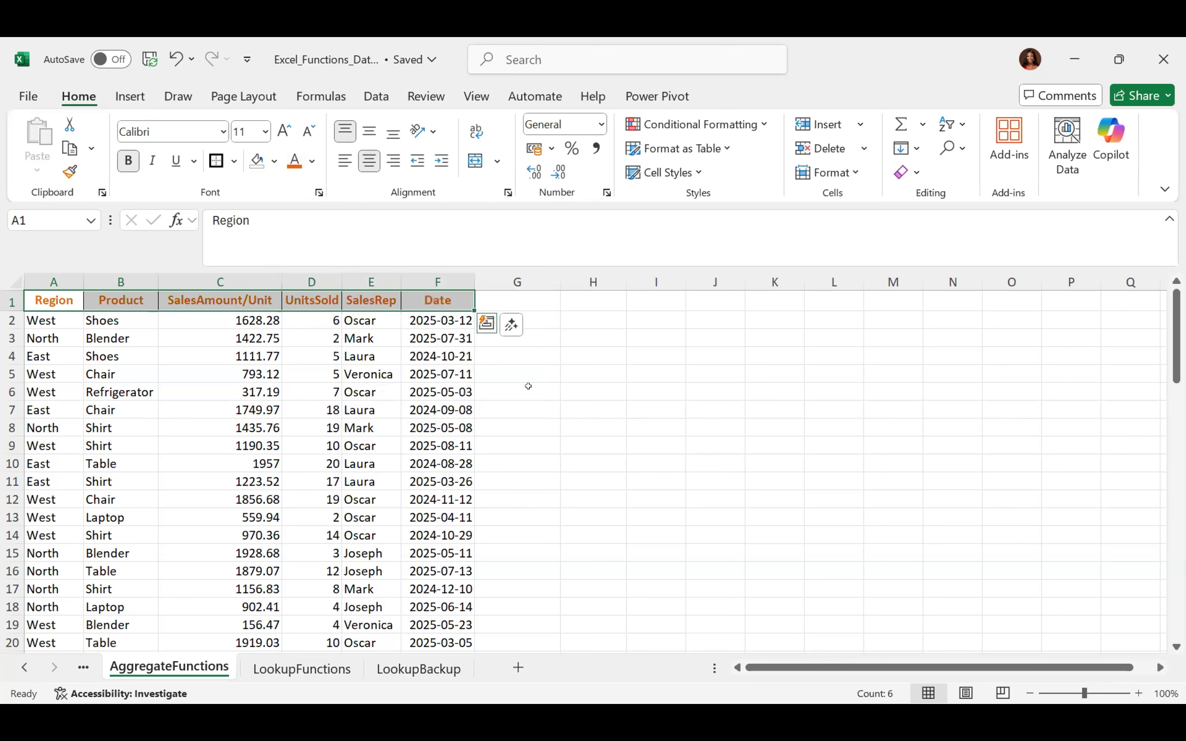
click(310, 163)
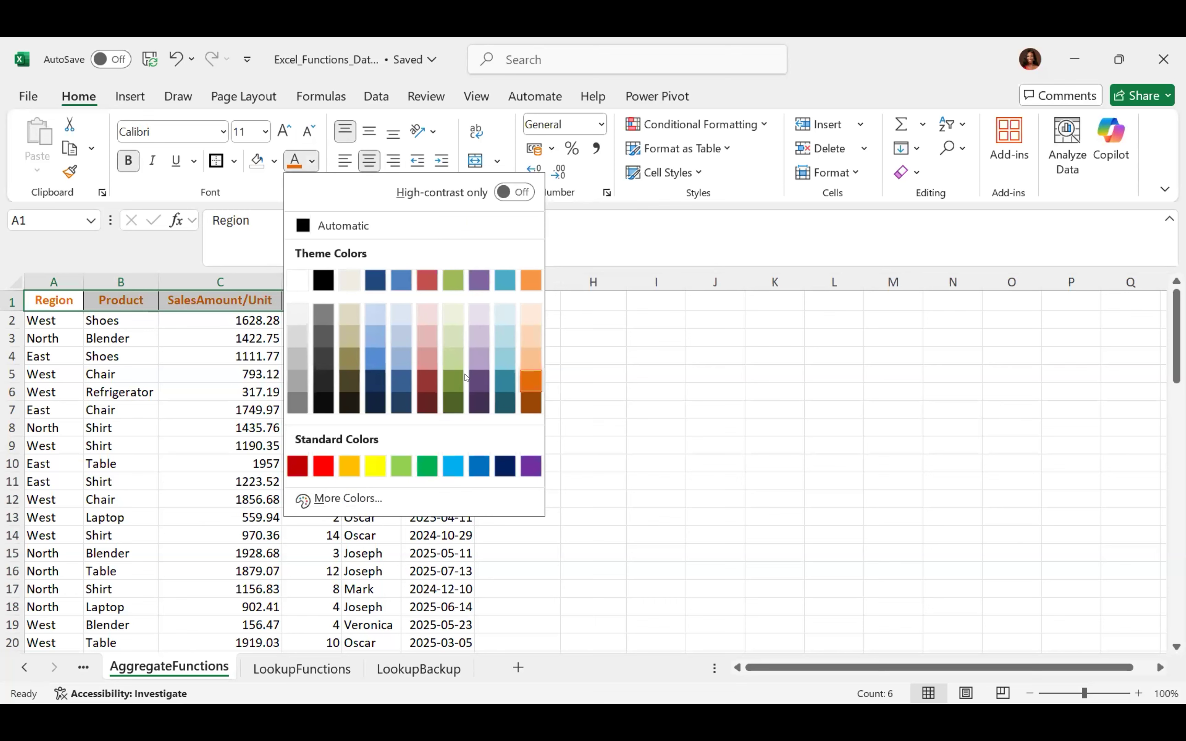
click(475, 376)
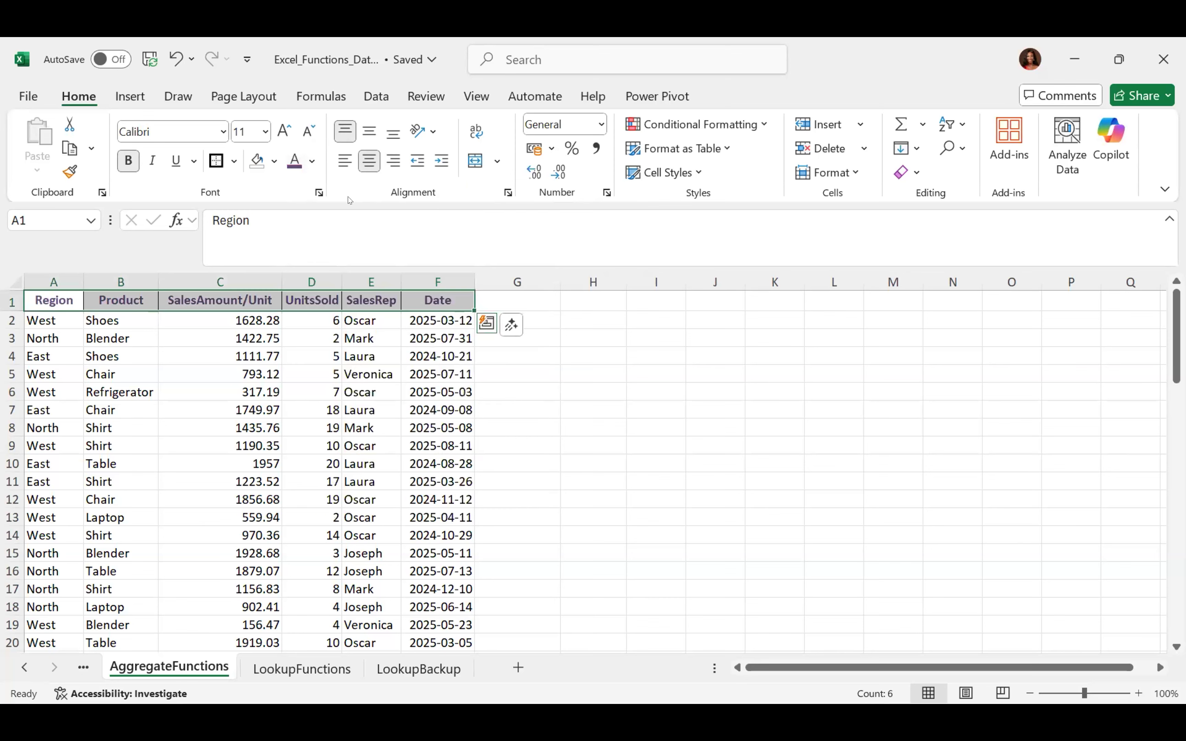
click(310, 160)
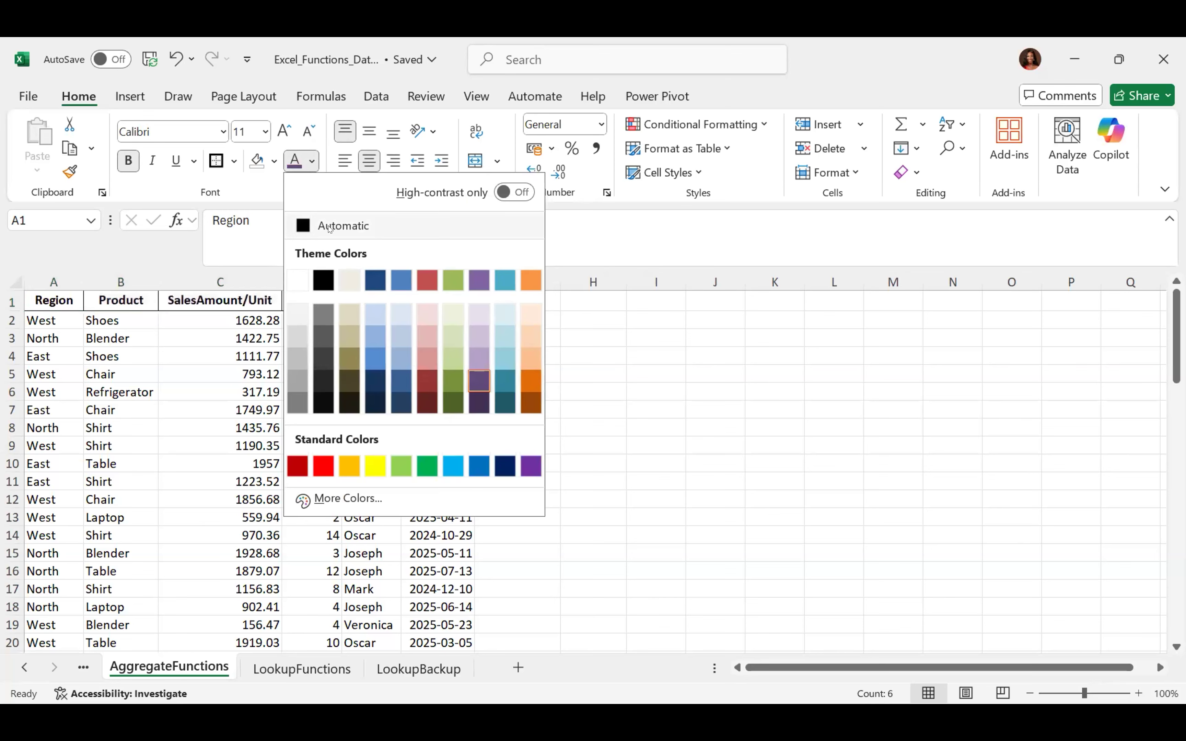
click(342, 226)
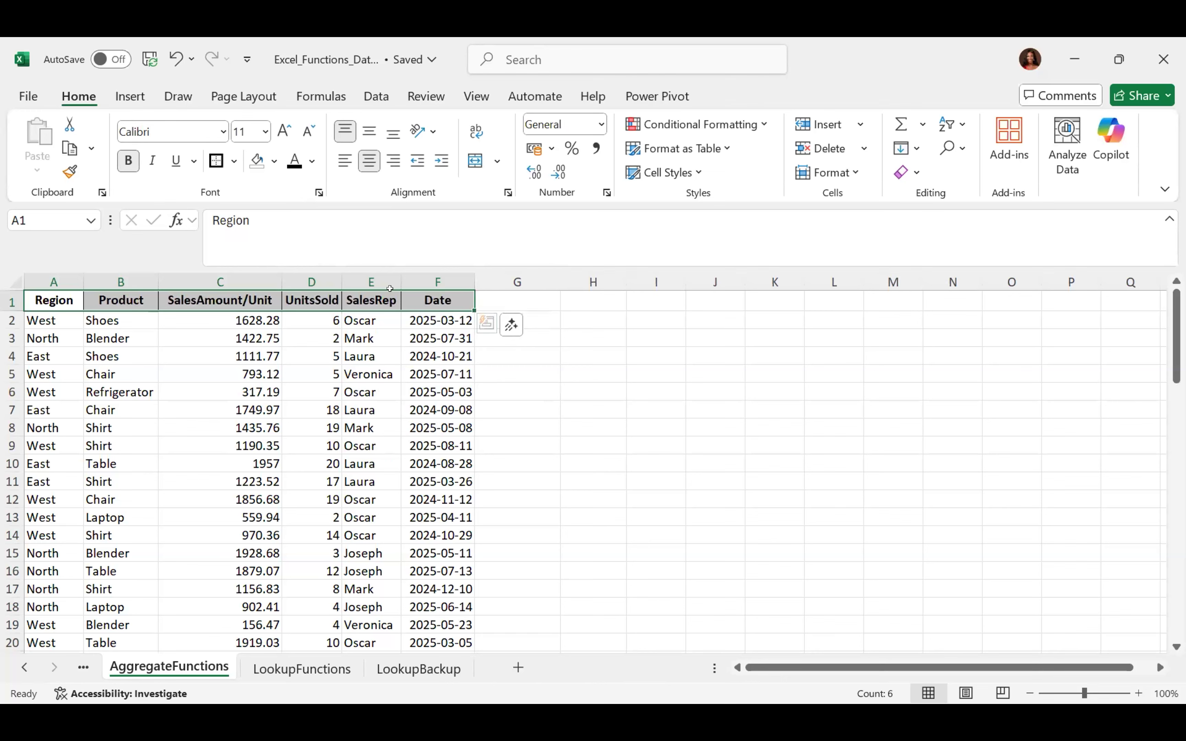
click(264, 132)
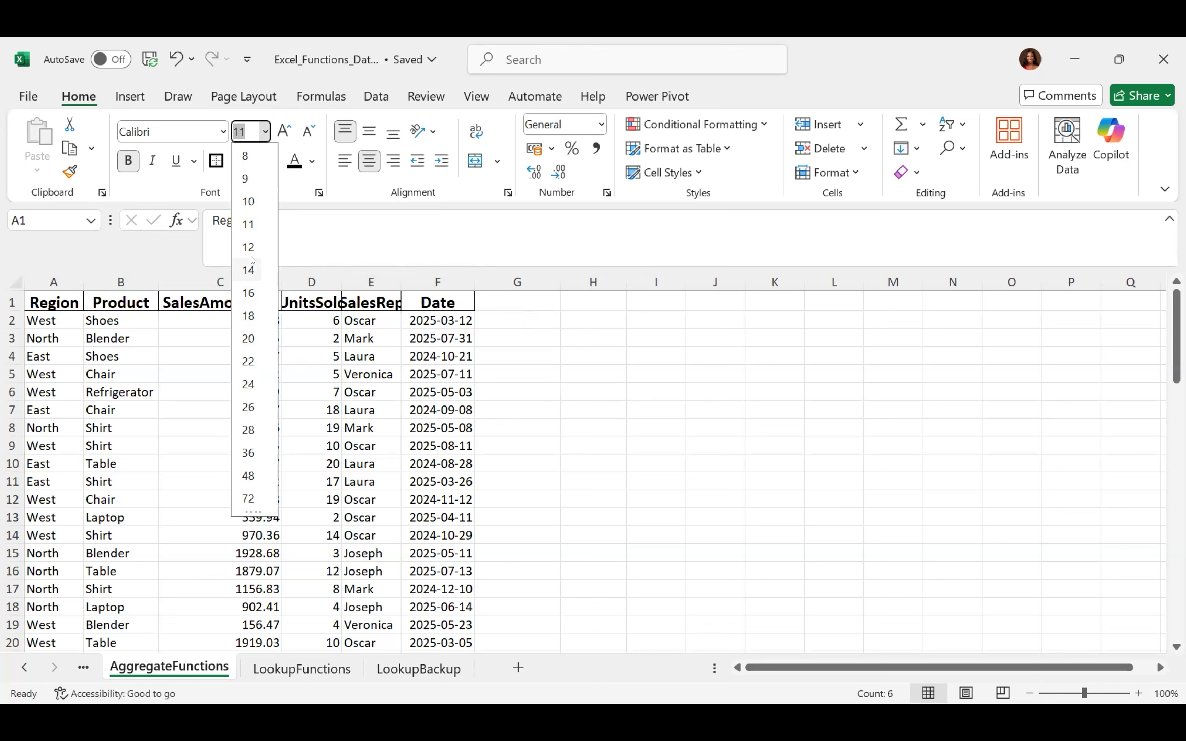
click(239, 229)
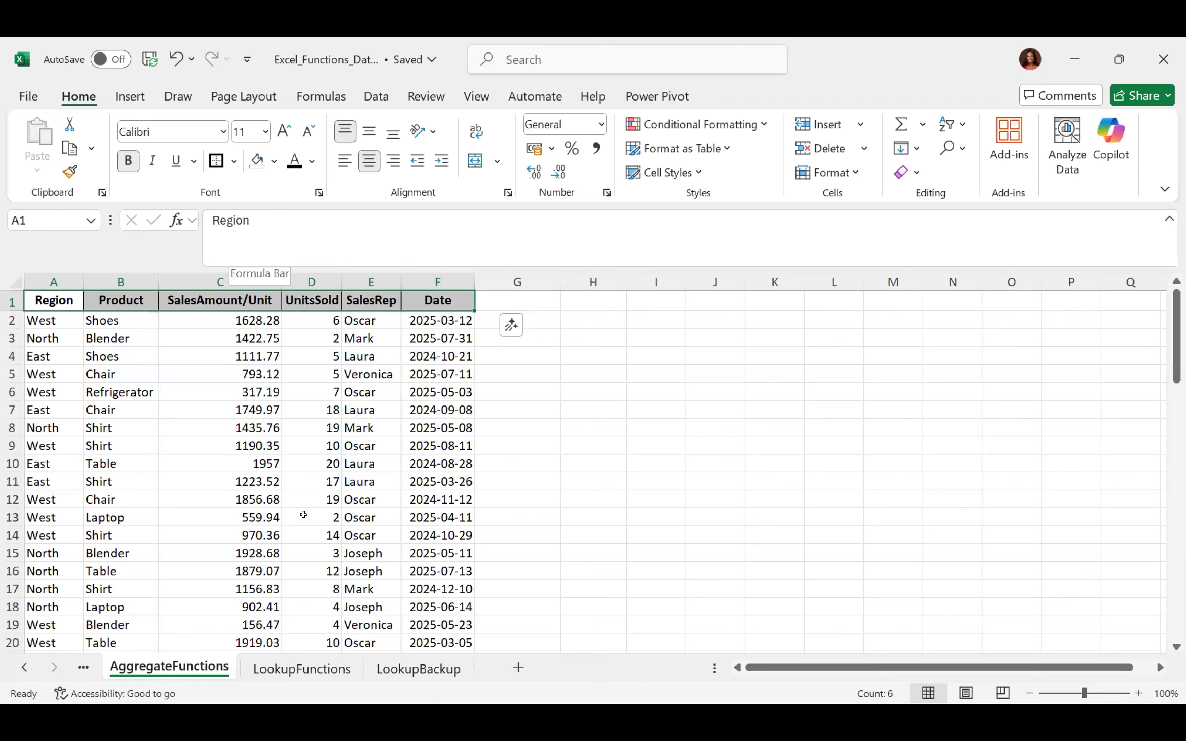
click(222, 131)
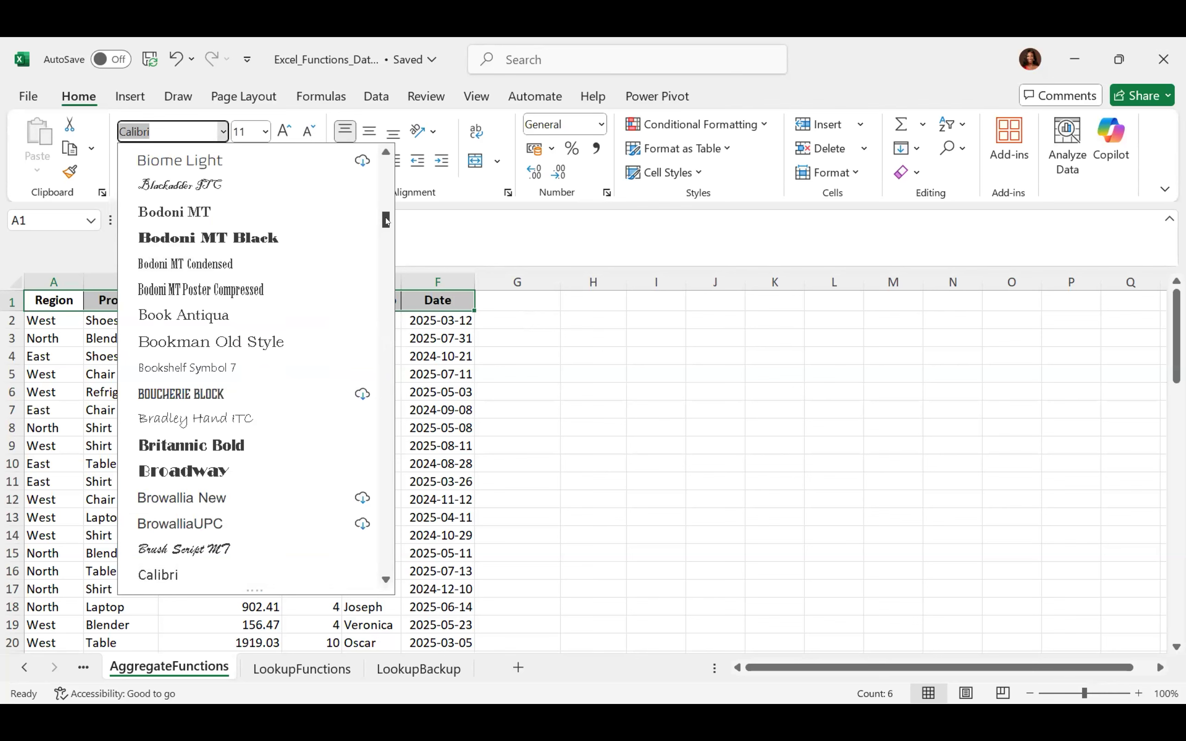
Browse the font list, apply Garamond to the header row, then undo it
mouse_move(385, 218)
mouse_down()
mouse_move(378, 283)
mouse_move(387, 186)
mouse_move(392, 245)
mouse_move(397, 219)
mouse_move(387, 242)
mouse_move(387, 232)
mouse_up()
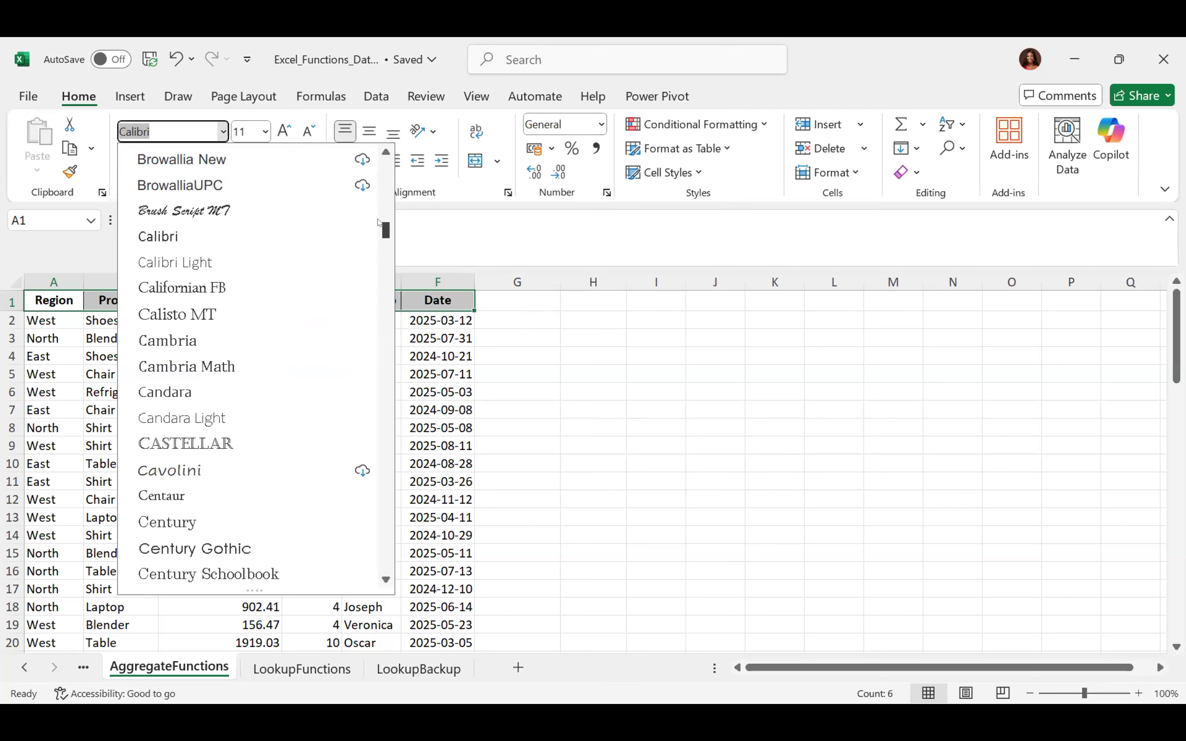
scroll(377, 269, down, 20)
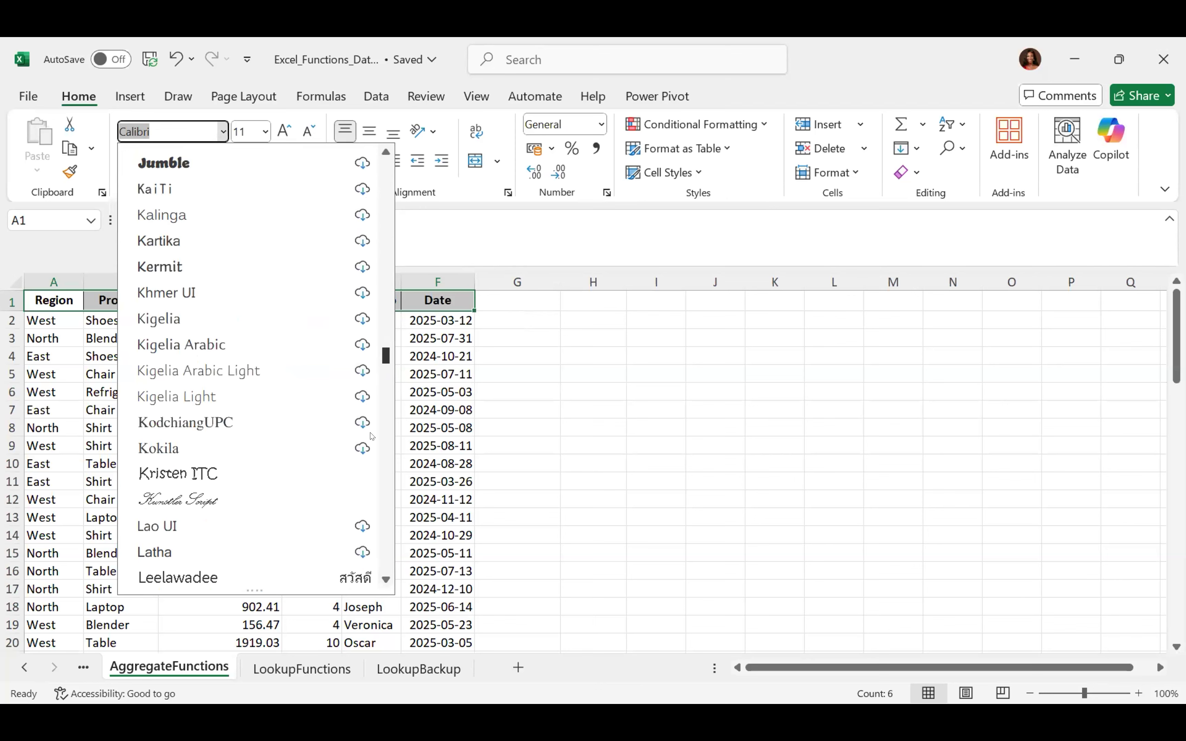
drag(397, 169, 398, 122)
click(152, 133)
key(BackSpace)
key(BackSpace)
key(BackSpace)
key(BackSpace)
key(BackSpace)
key(BackSpace)
key(BackSpace)
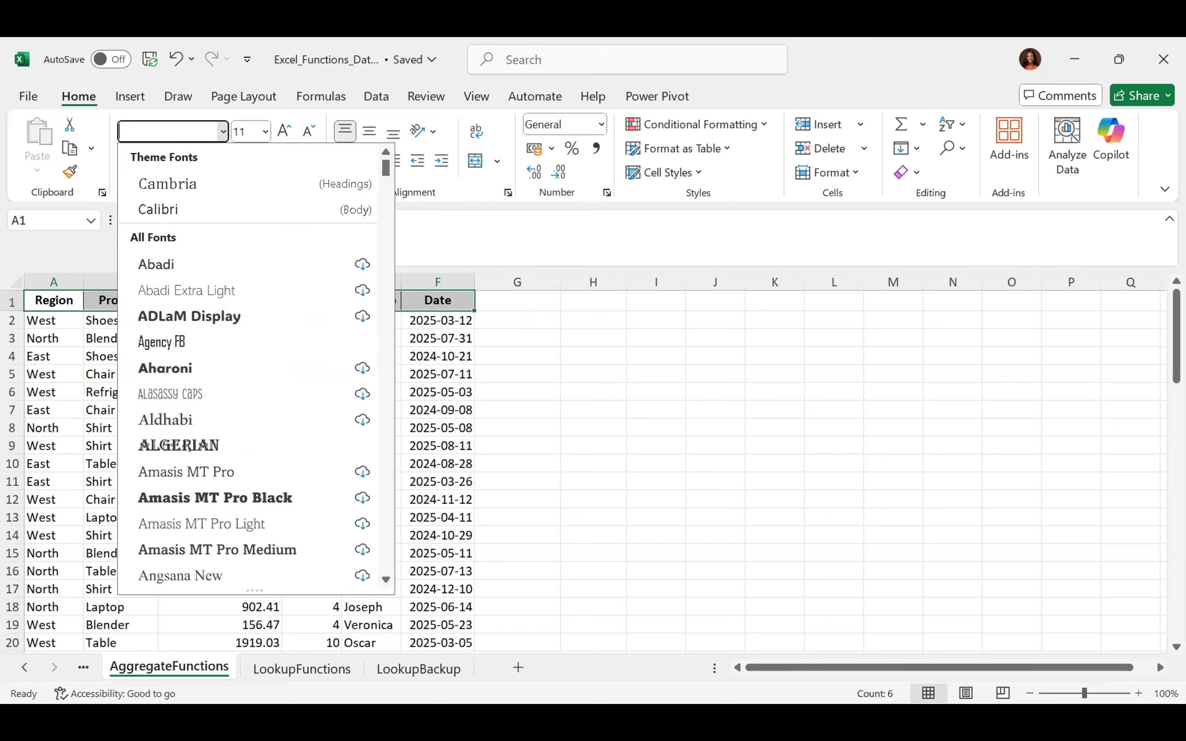
text(G)
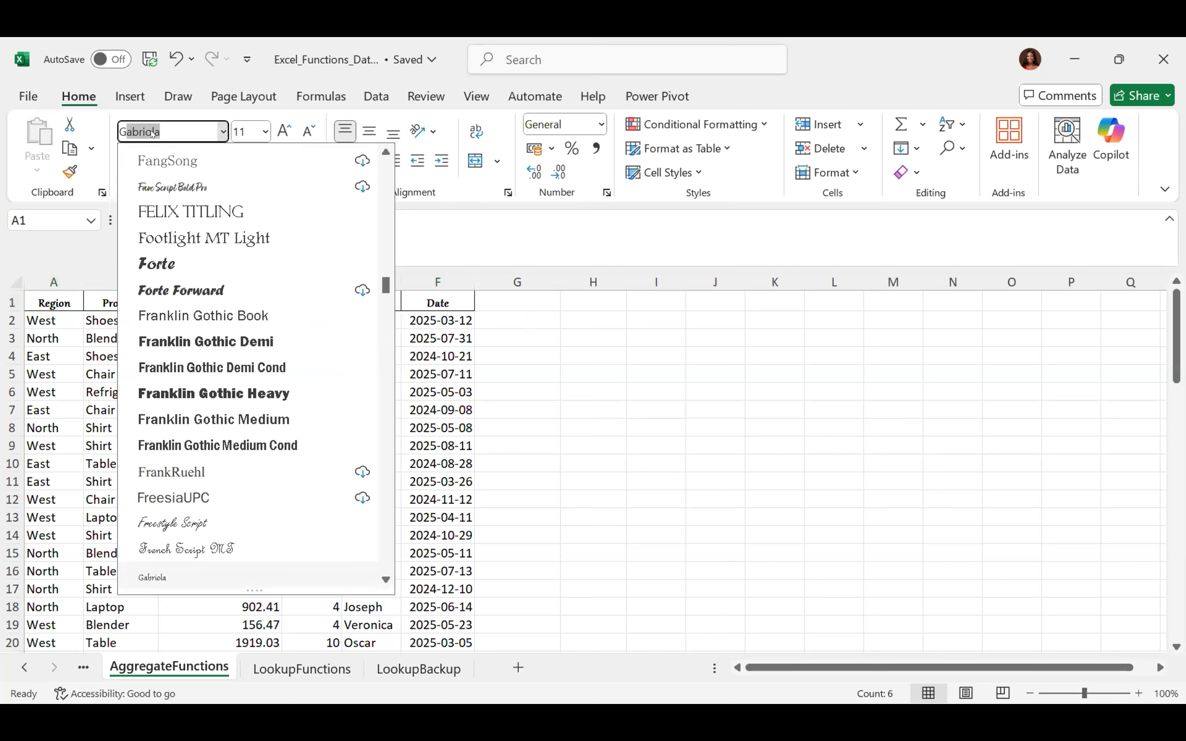
text(aramon)
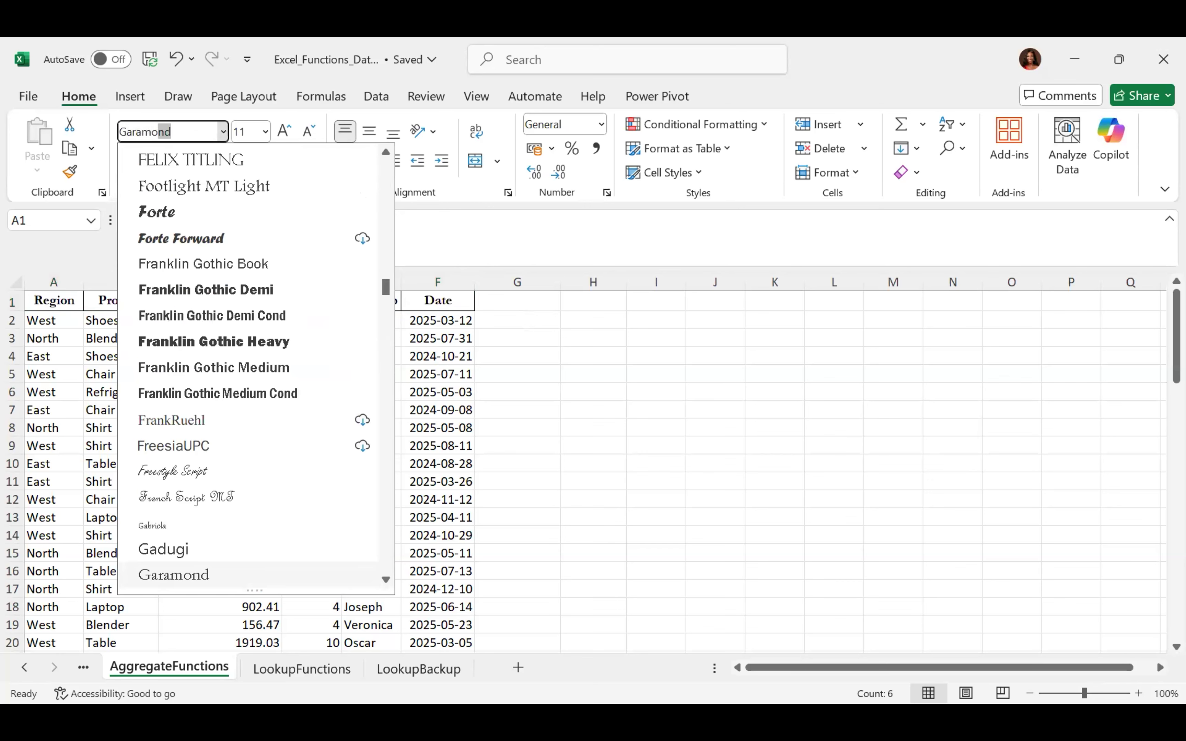
text(d)
key(Return)
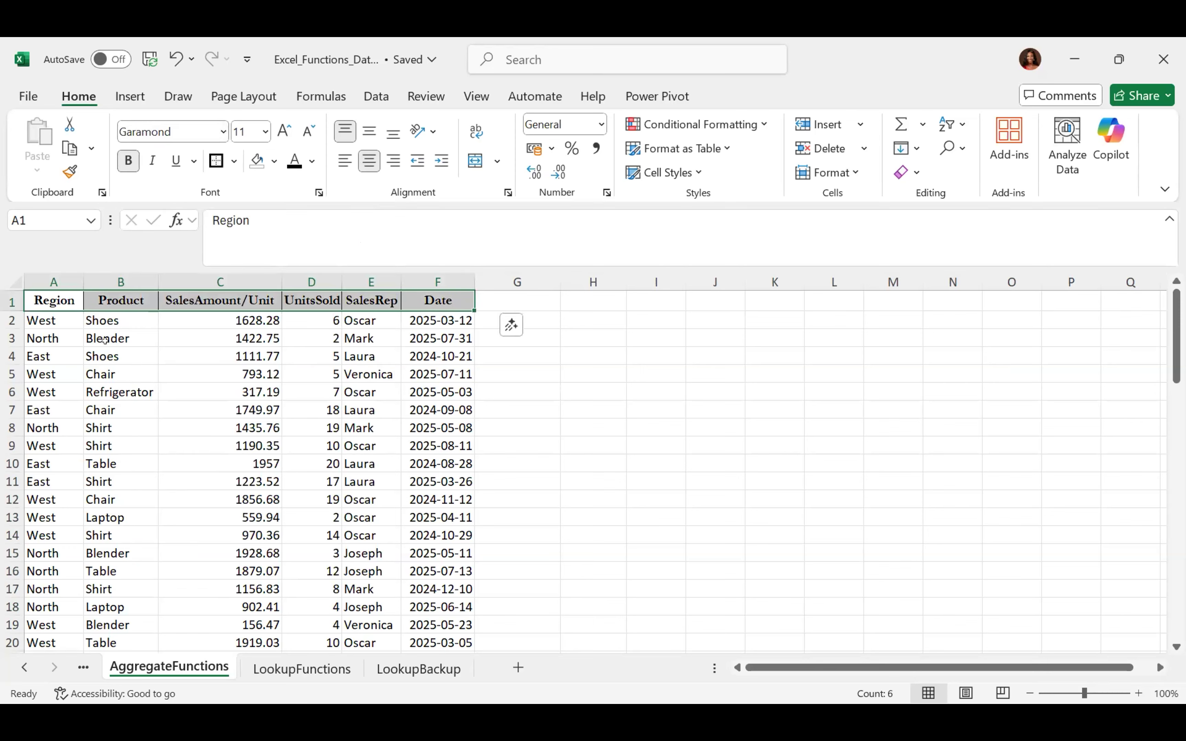
key(ctrl+z)
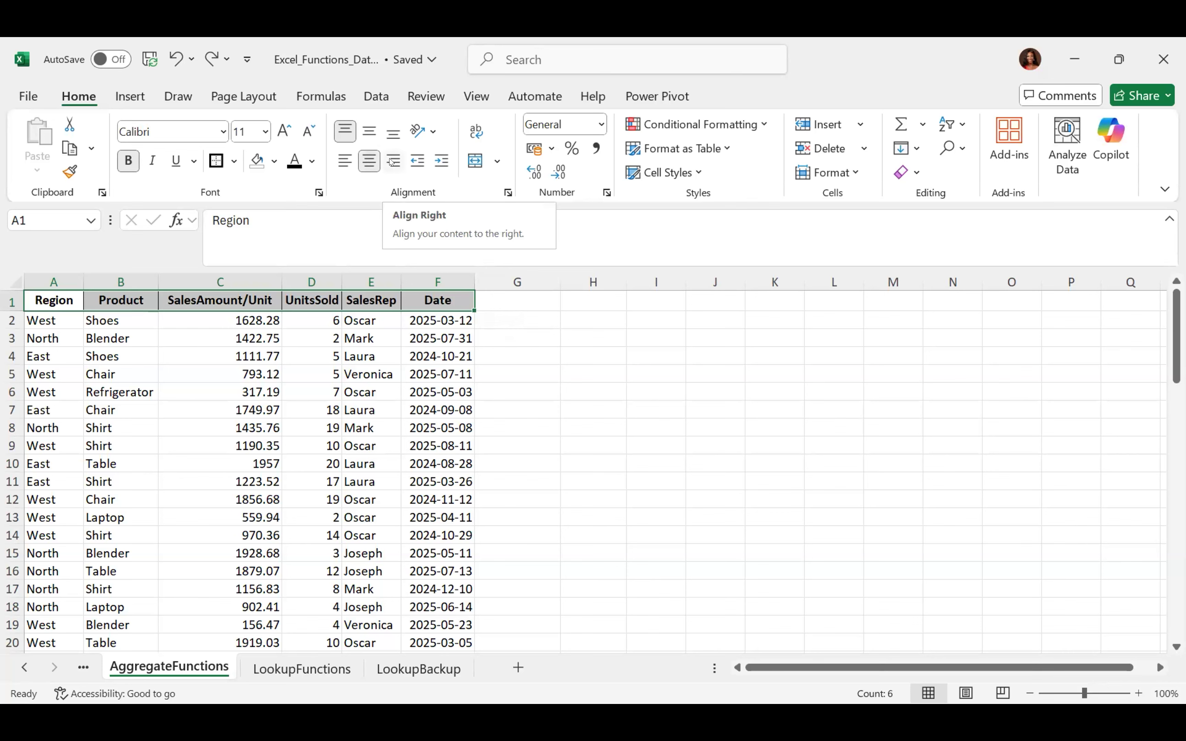
Cycle header alignment through right, left, centre, middle and top, ending centred and bottom-aligned
click(391, 163)
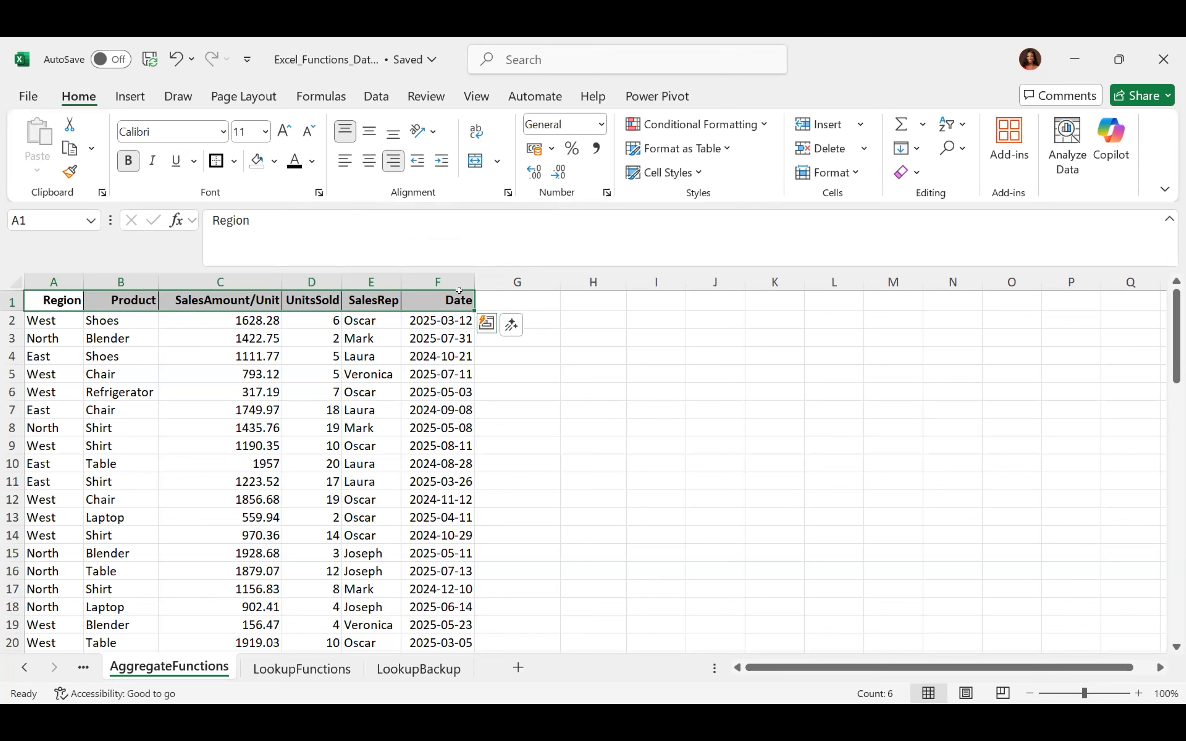
click(333, 155)
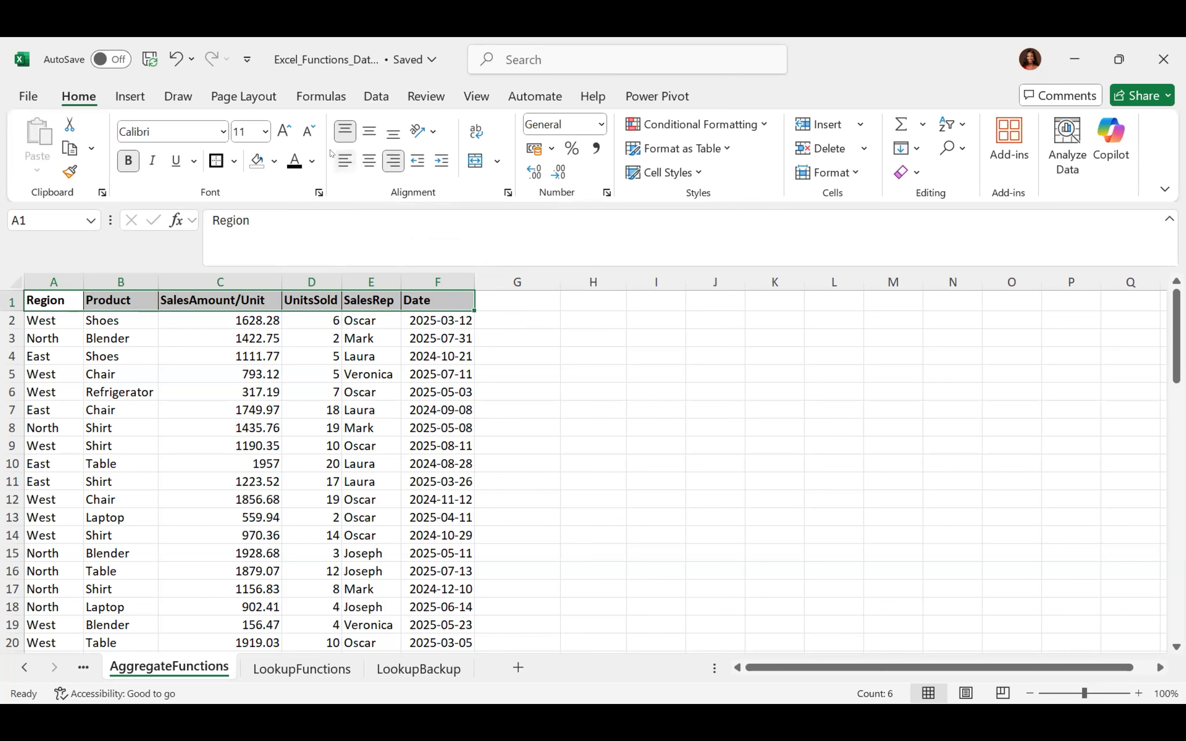
click(371, 153)
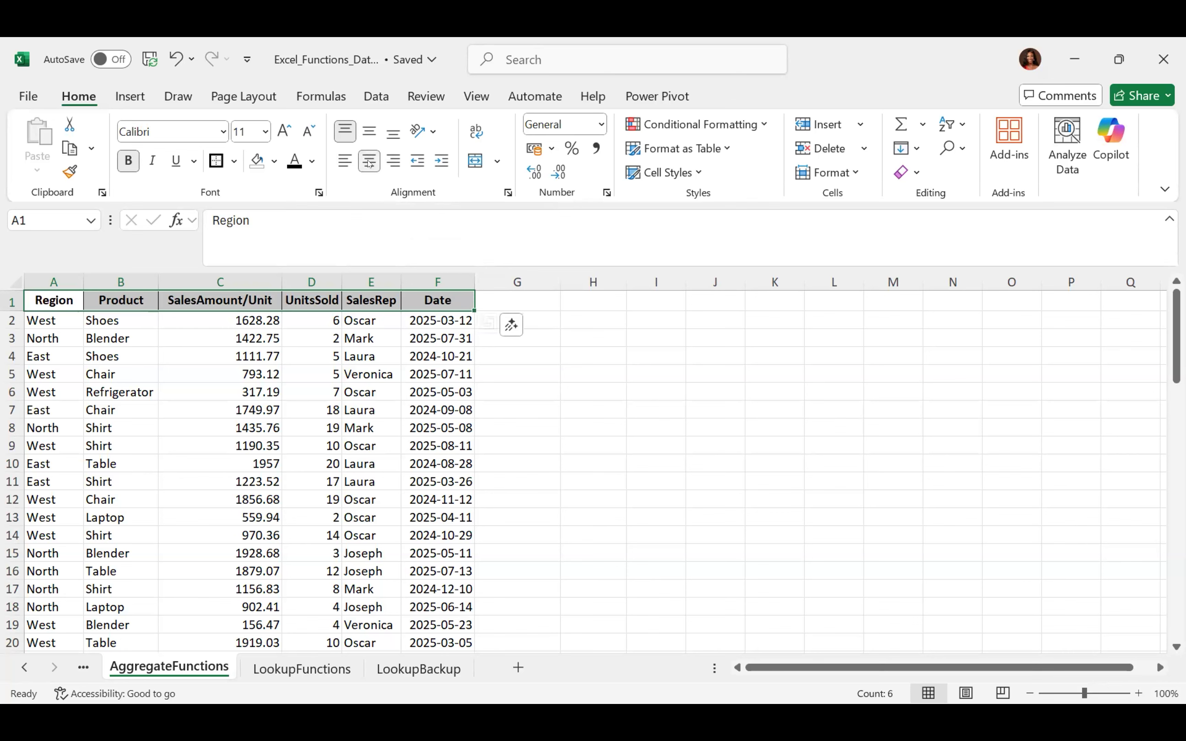
click(370, 131)
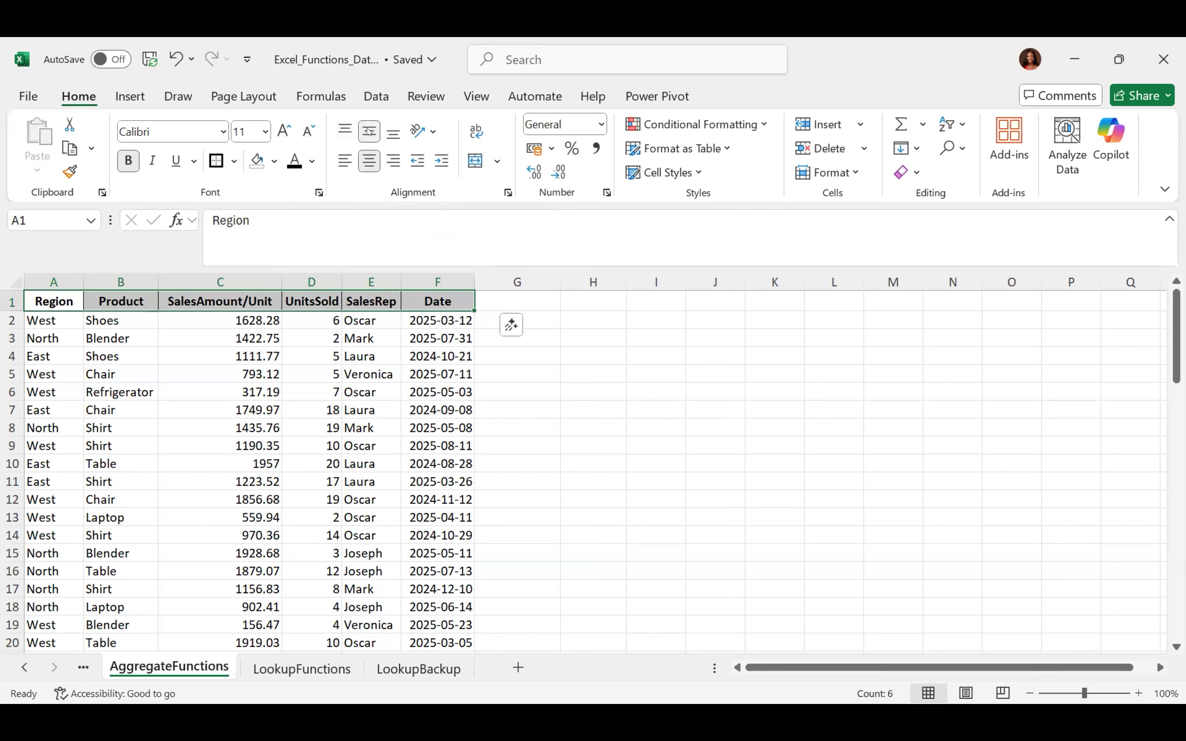
click(347, 127)
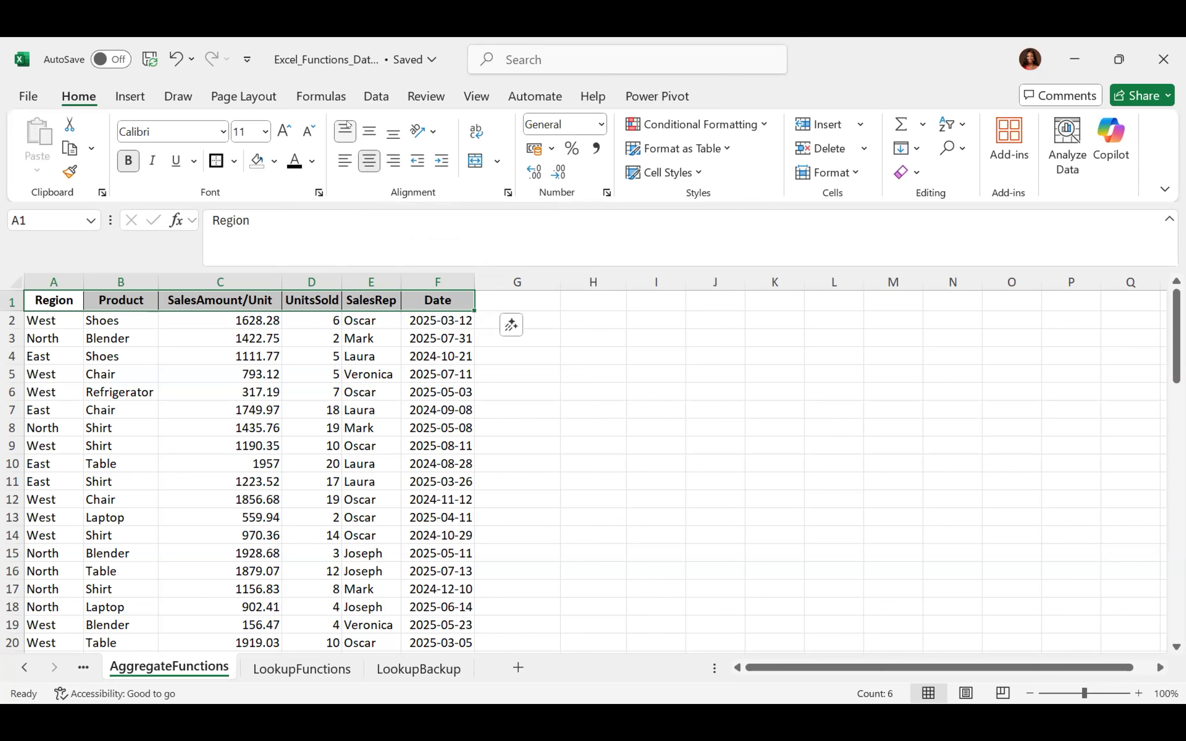
click(394, 132)
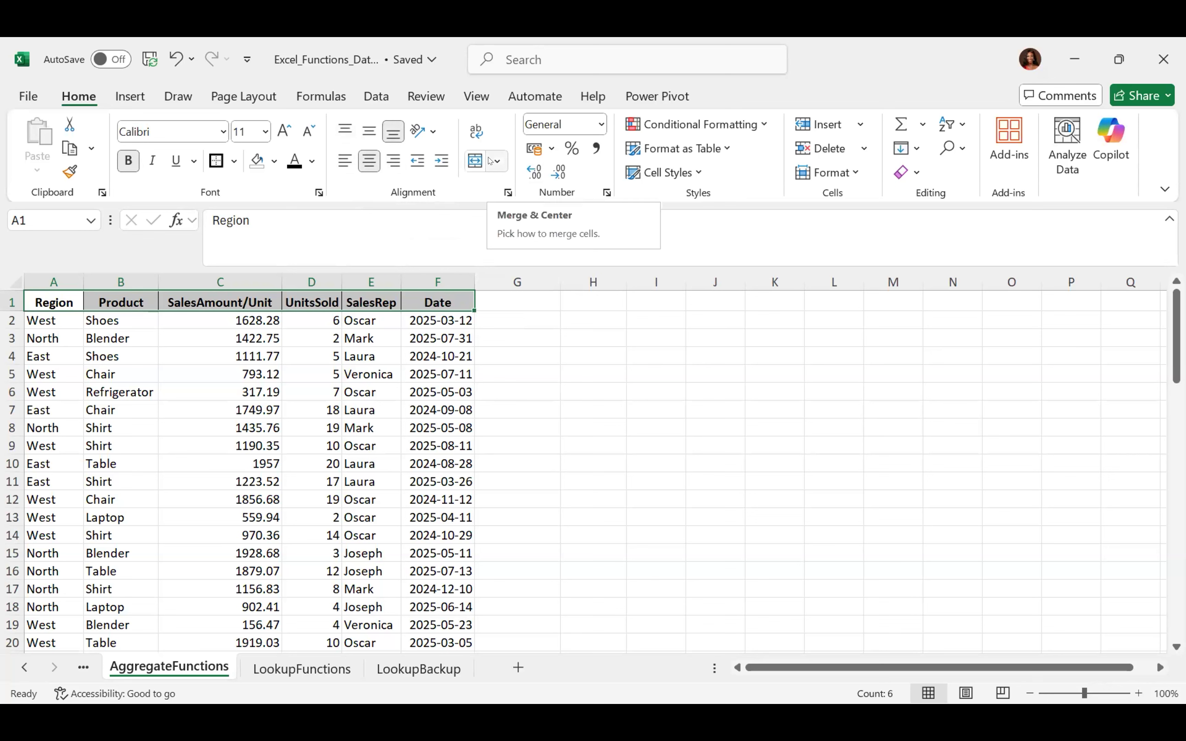
click(599, 317)
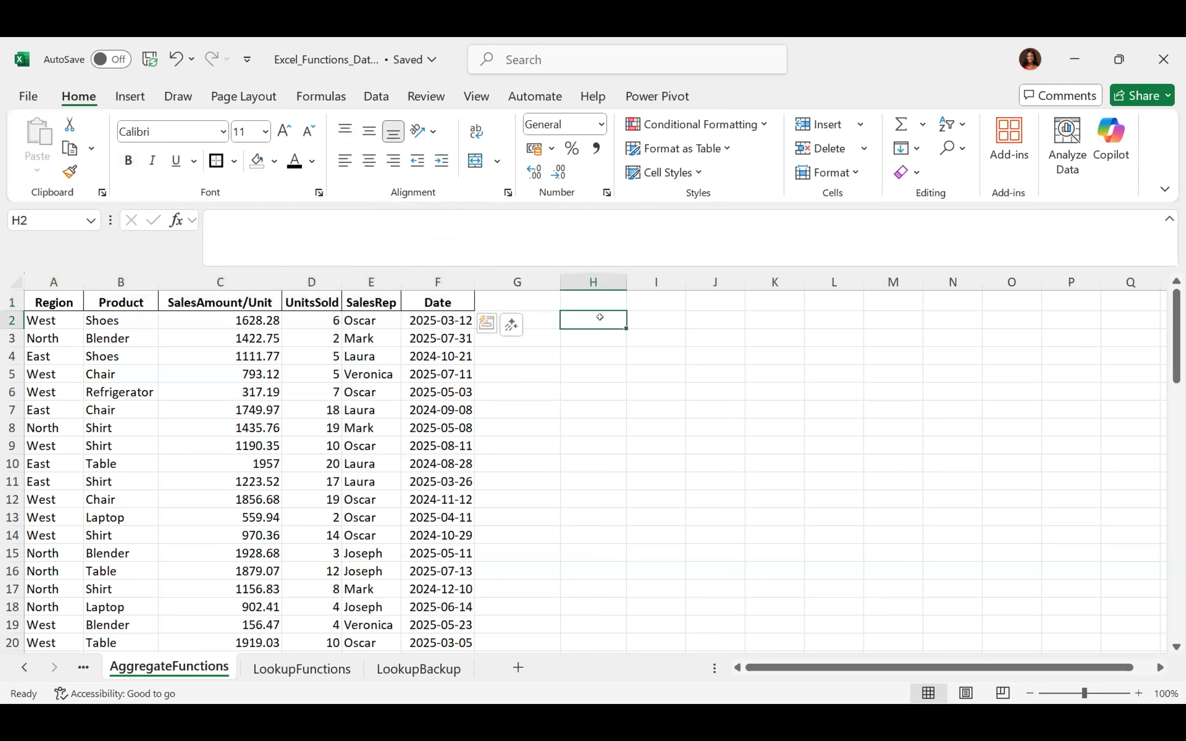
text(toyitrinwnejf)
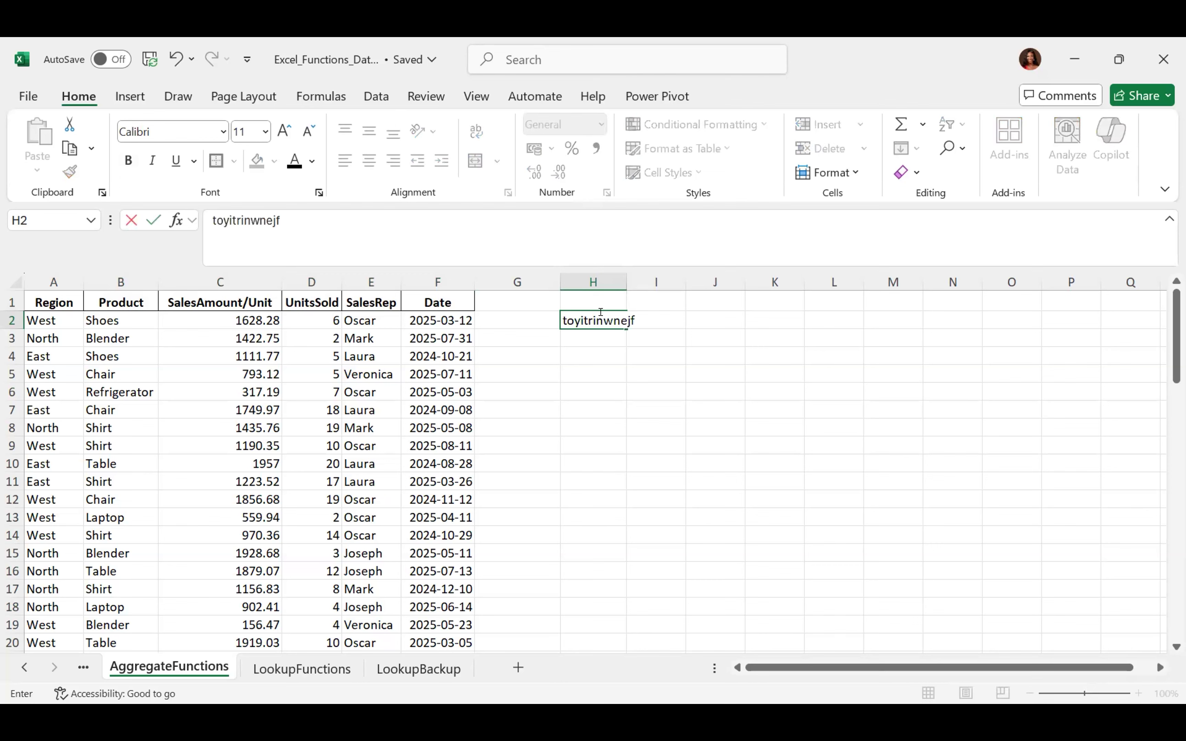
text(nfjfedijf)
key(Return)
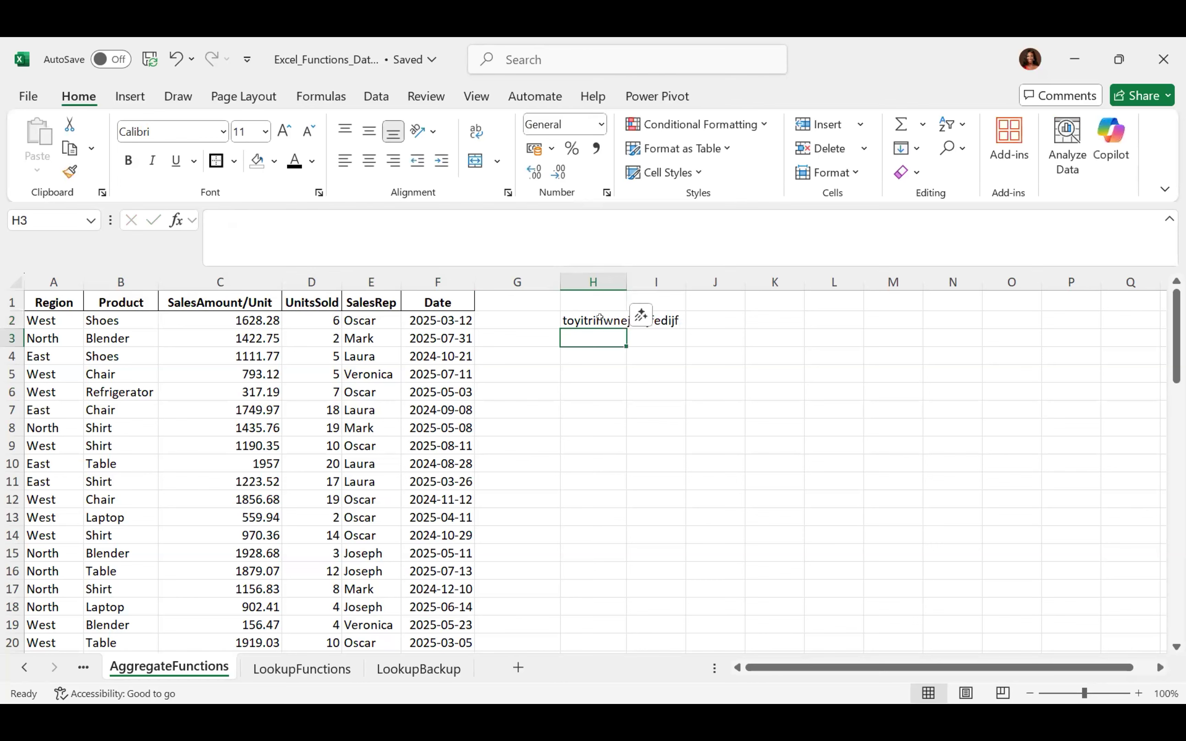
click(599, 318)
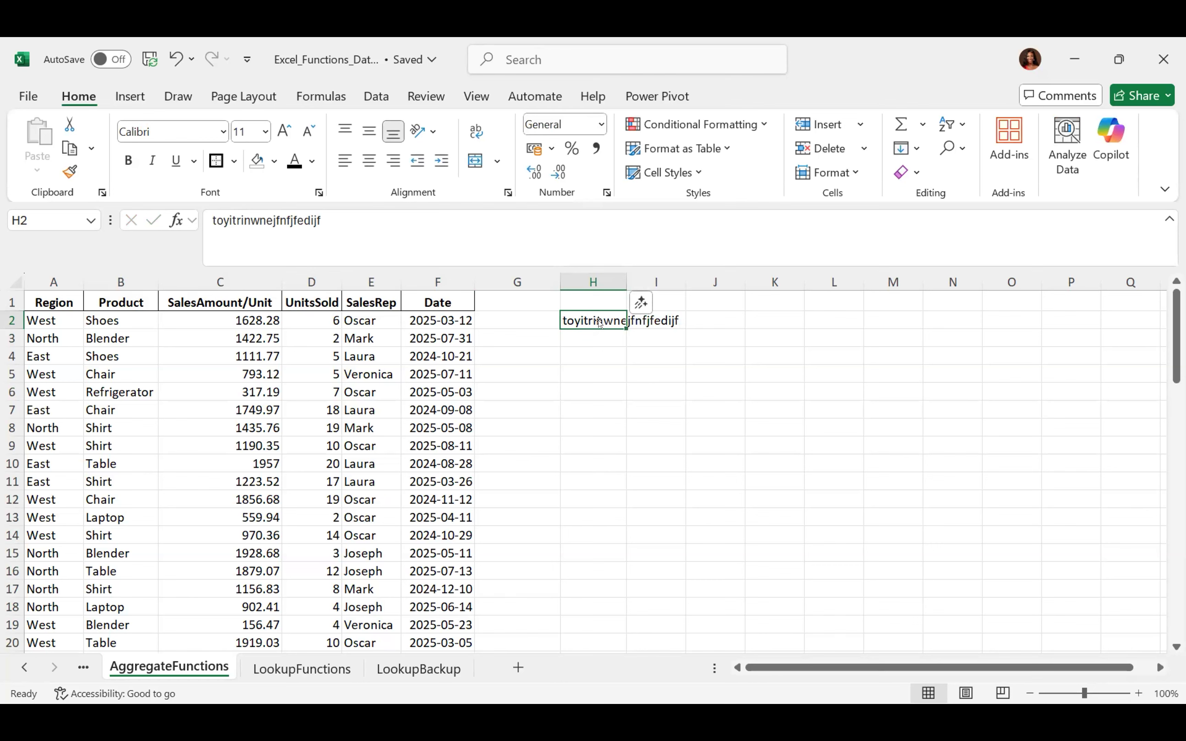
drag(620, 270, 678, 279)
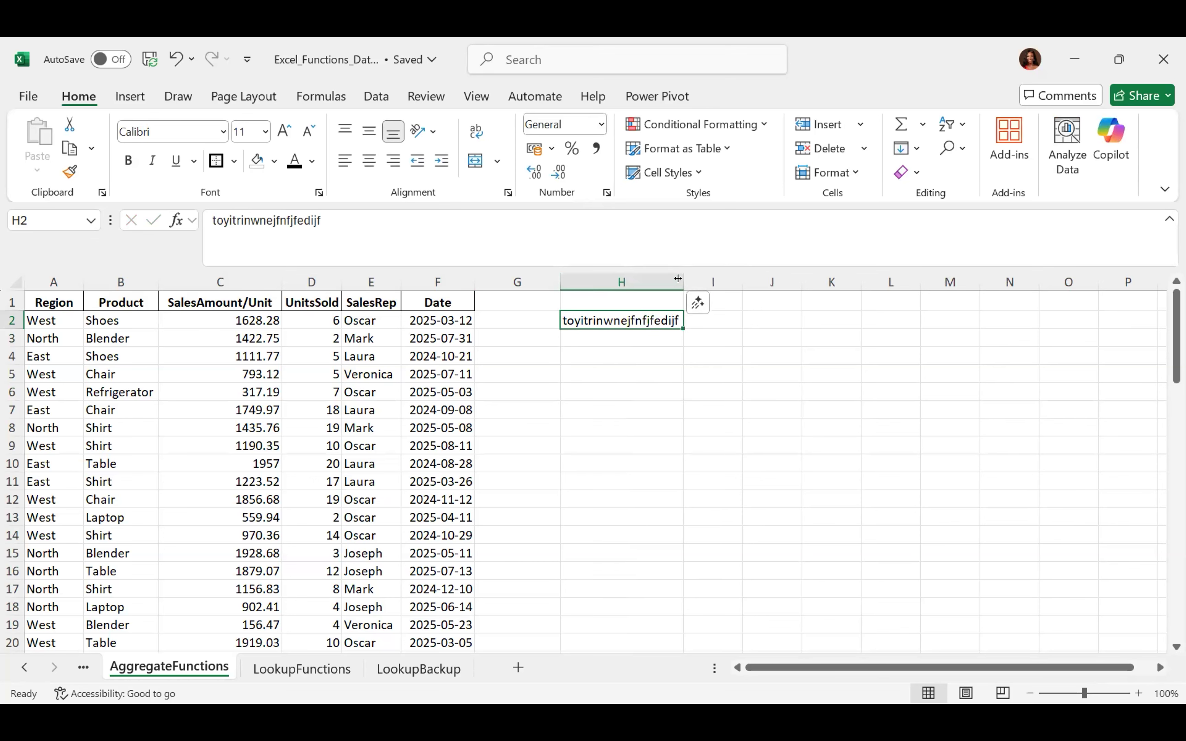
click(678, 278)
key(ctrl+z)
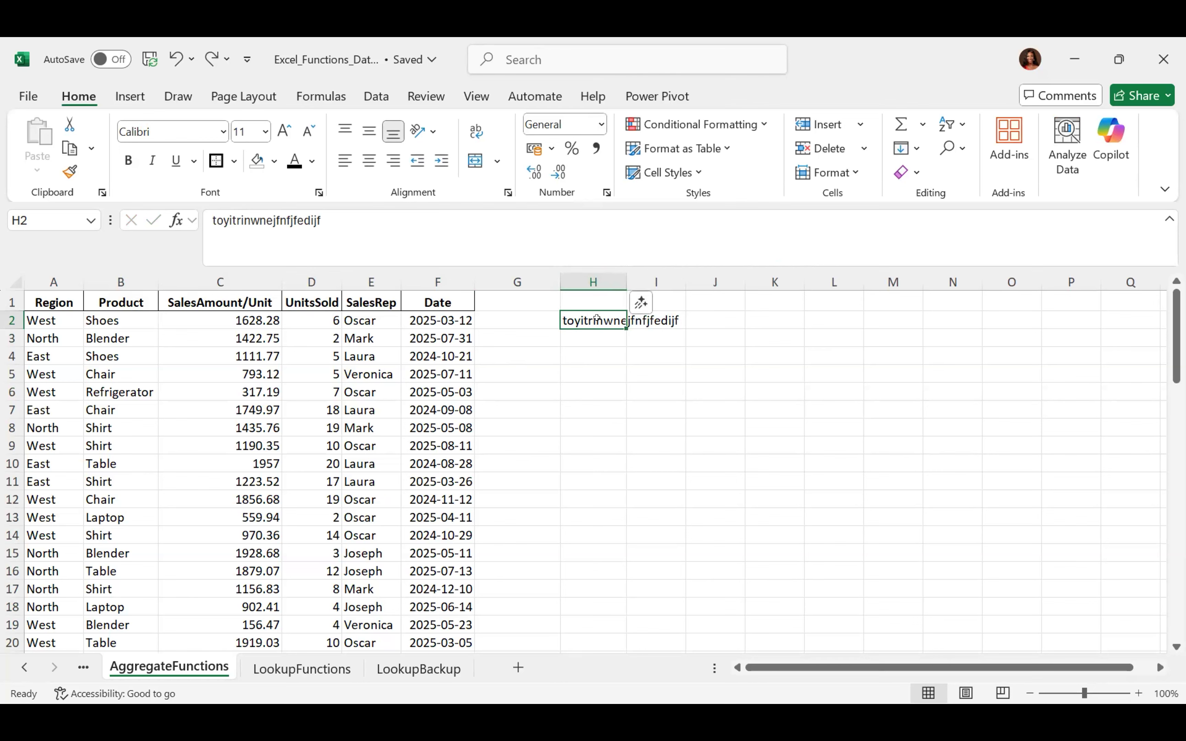
key(shift+Right)
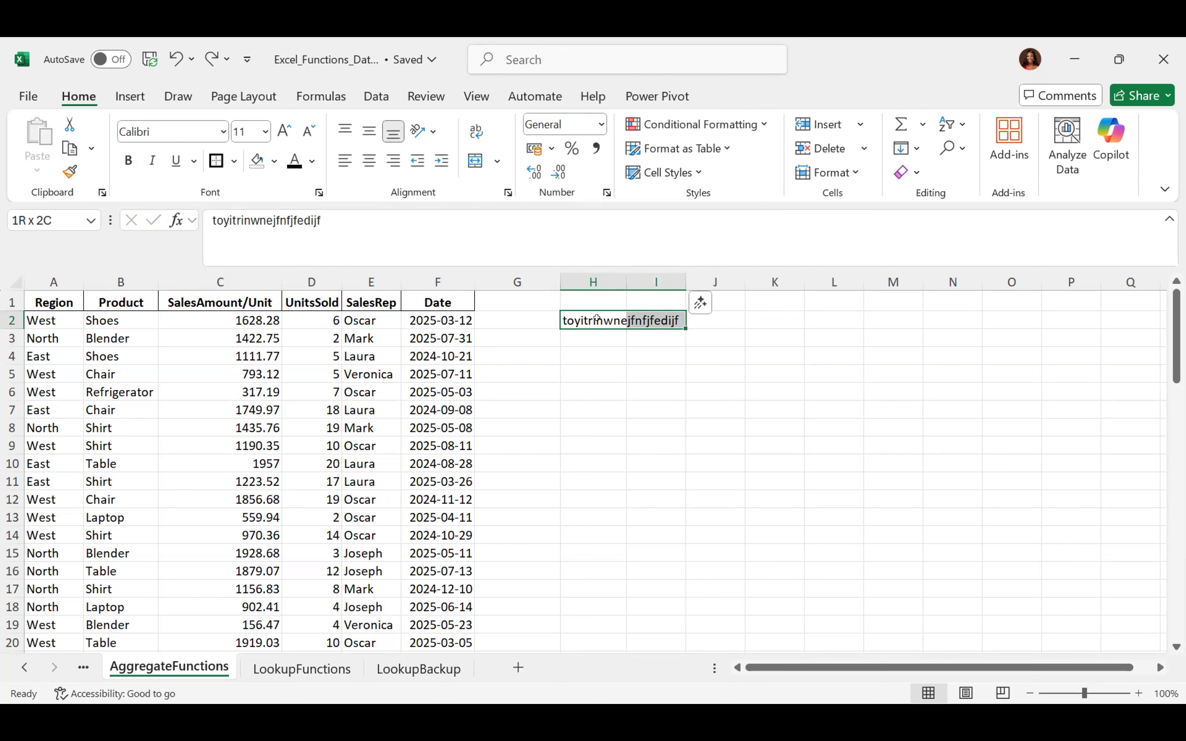
key(shift+Left)
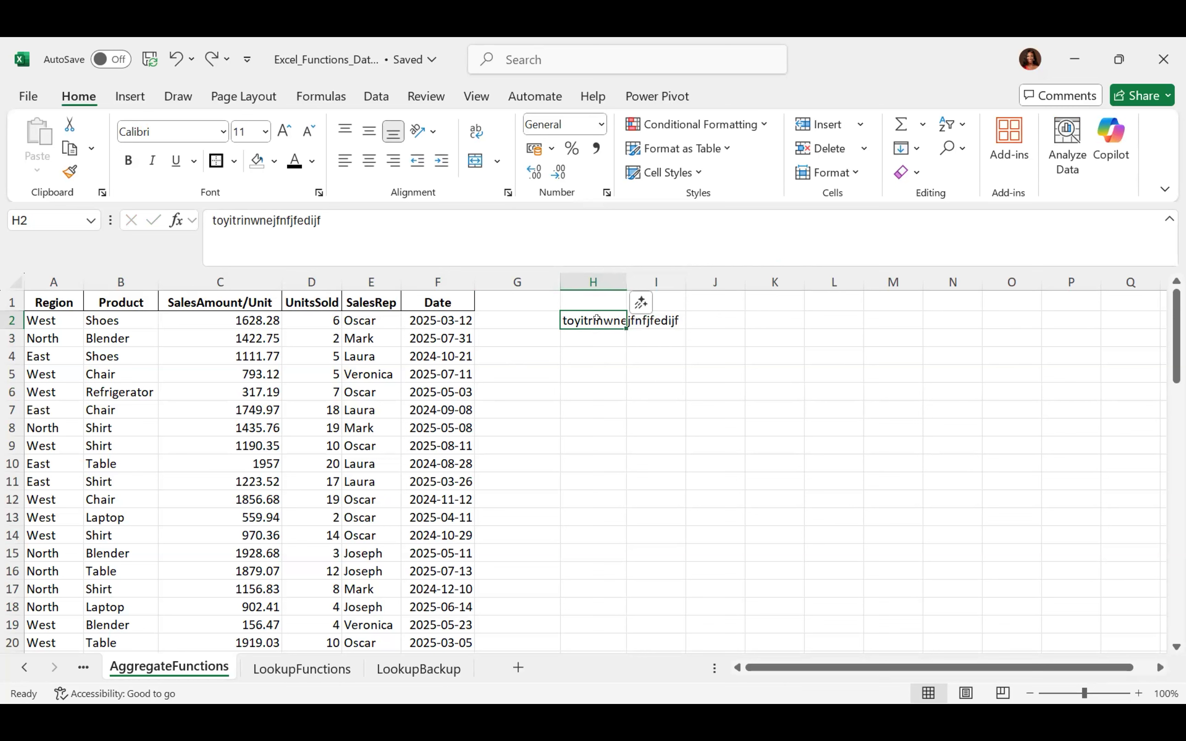
key(shift+Right)
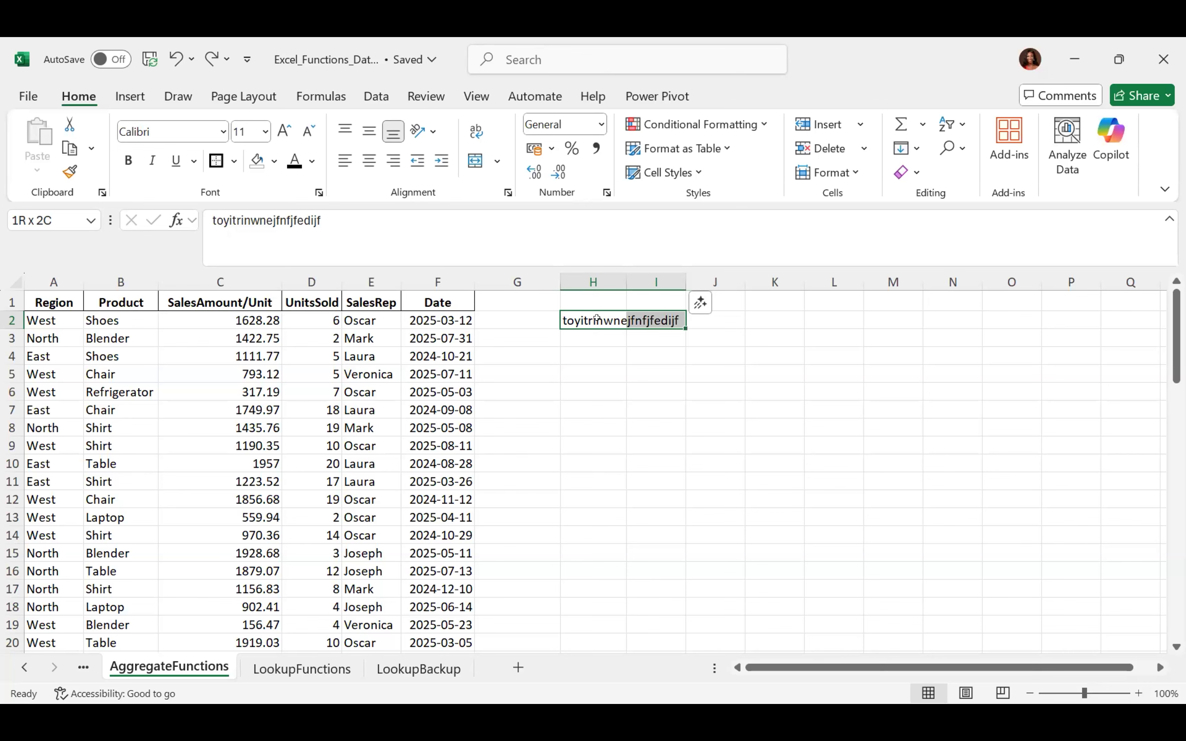
key(shift+Left)
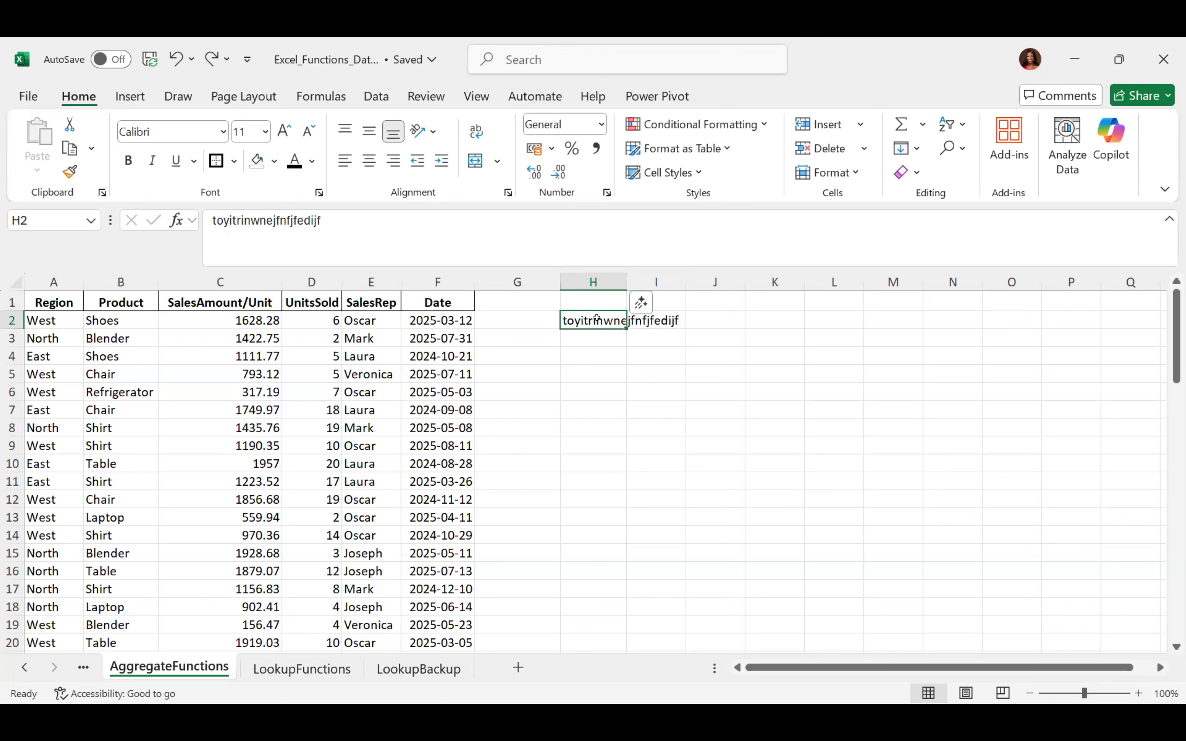
key(shift+Right)
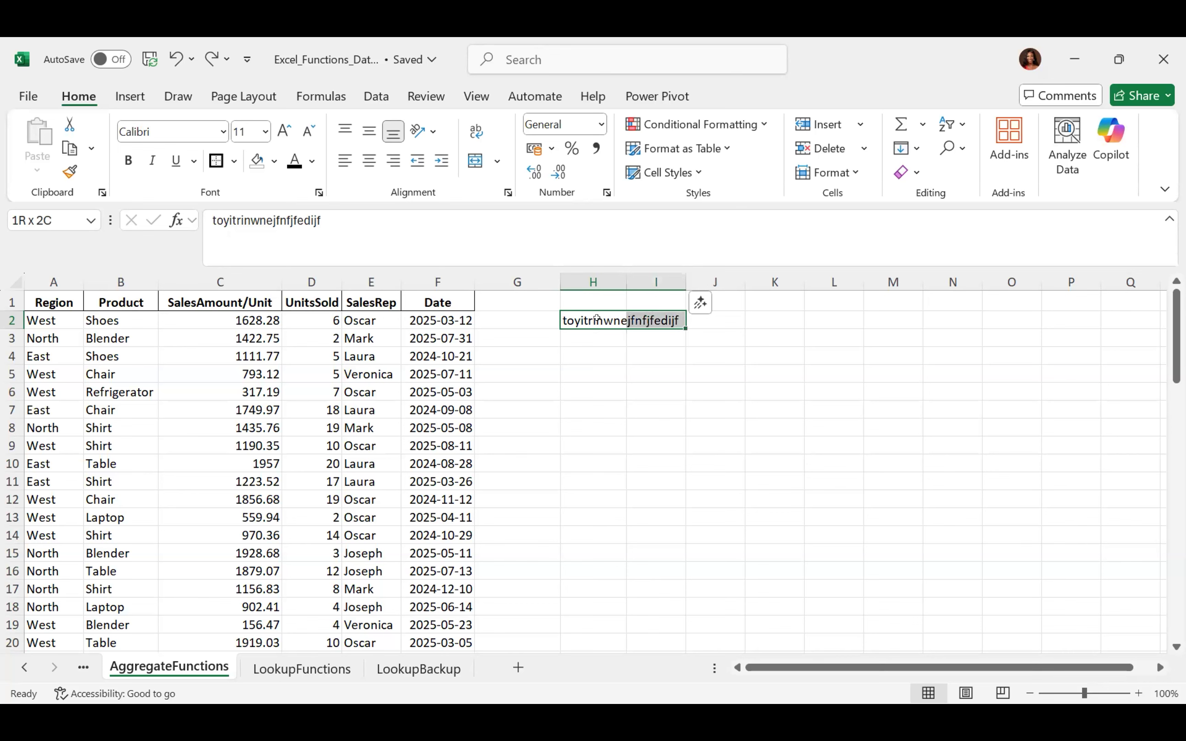
click(498, 162)
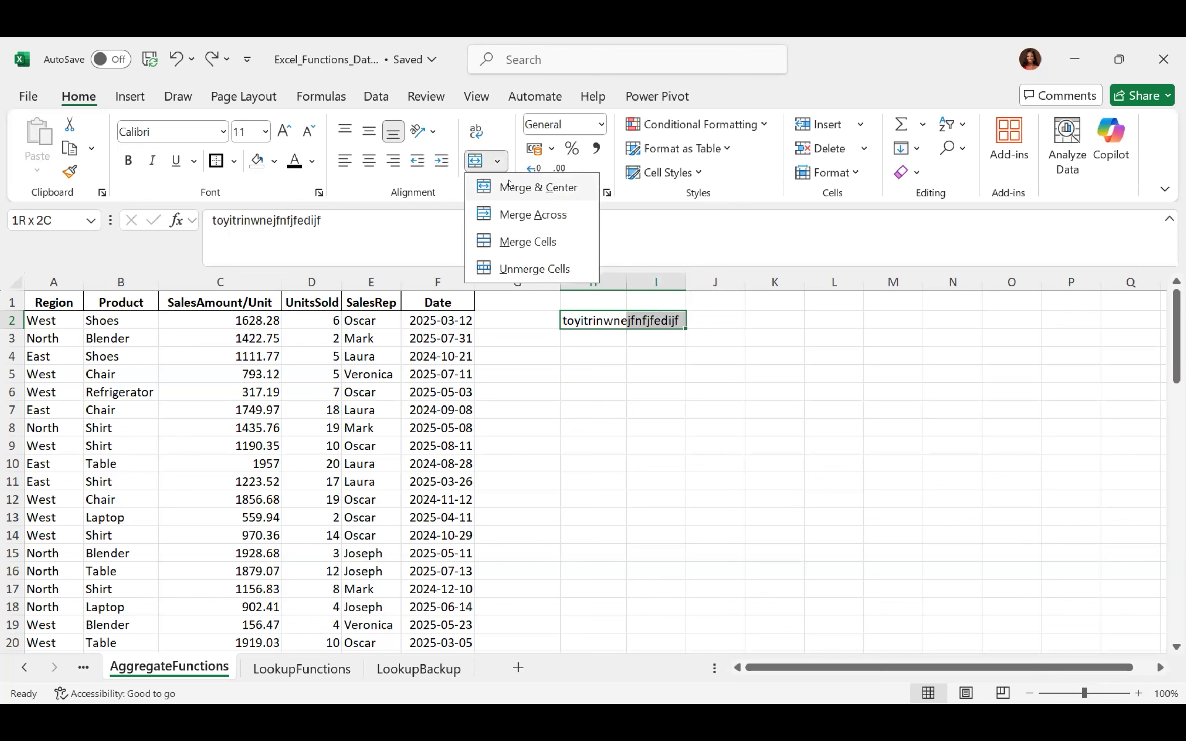
click(510, 185)
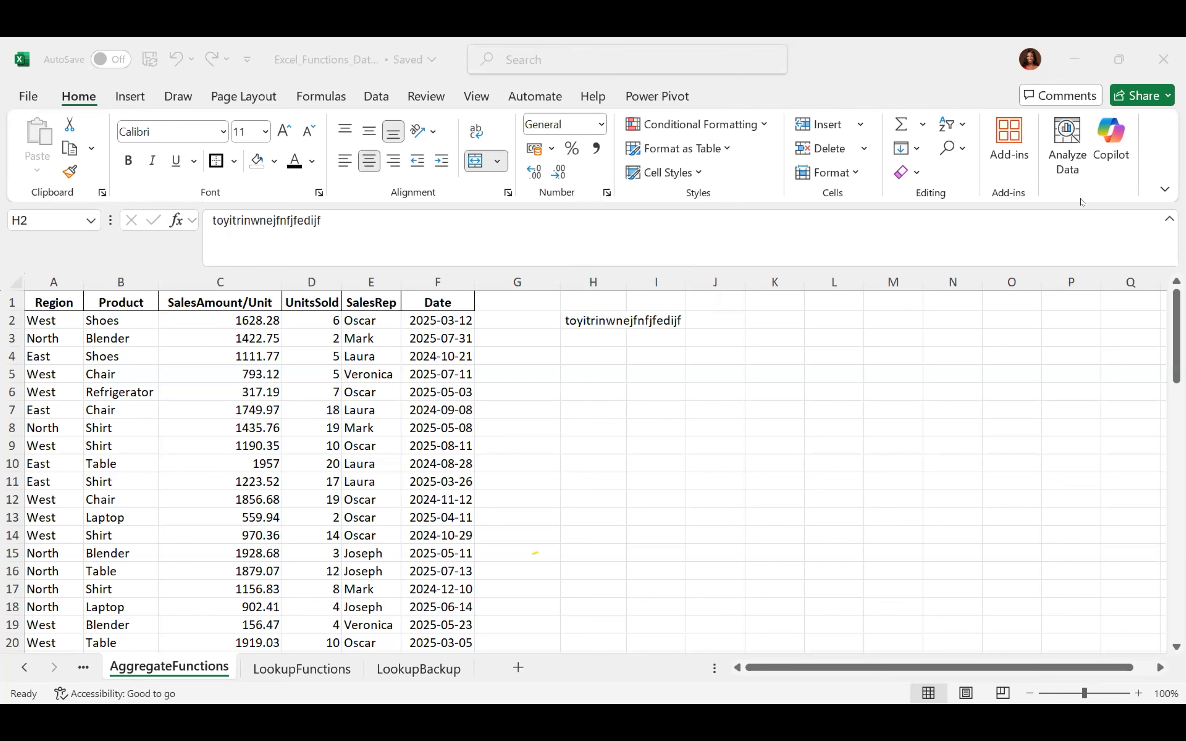
key(alt+Tab)
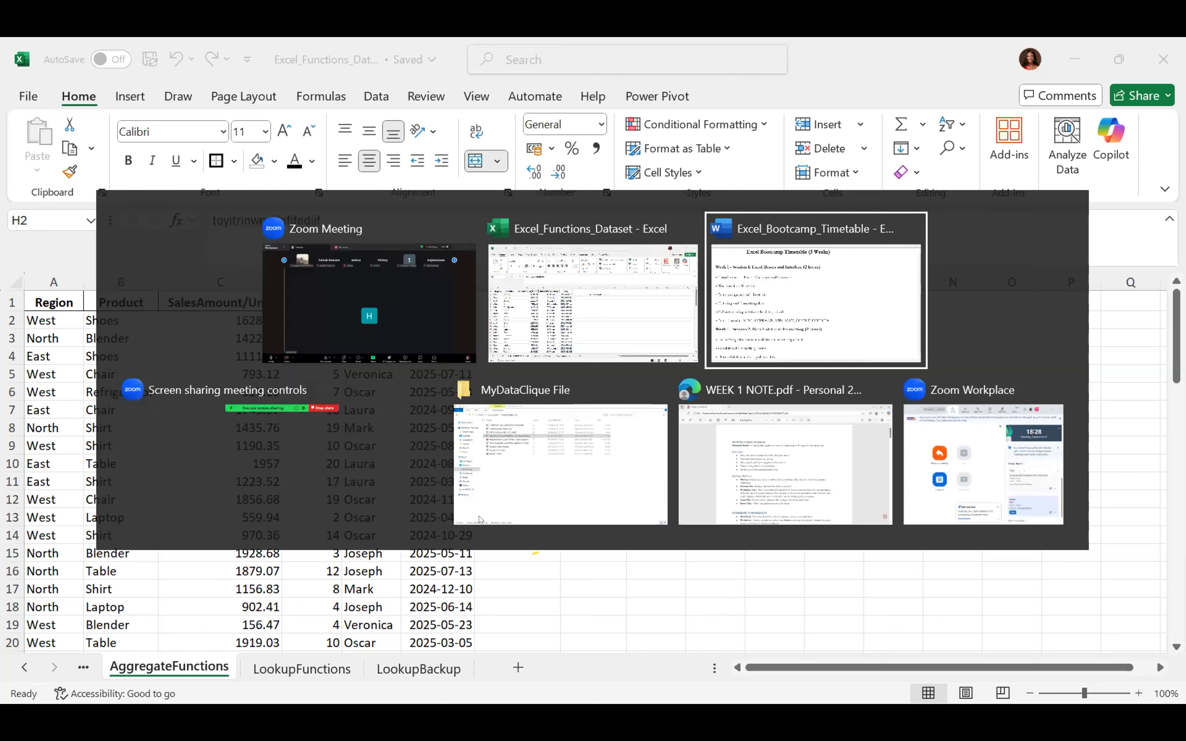
key(Tab)
key(Tab)
key(Tab)
key(Tab)
key(Tab)
key(Tab)
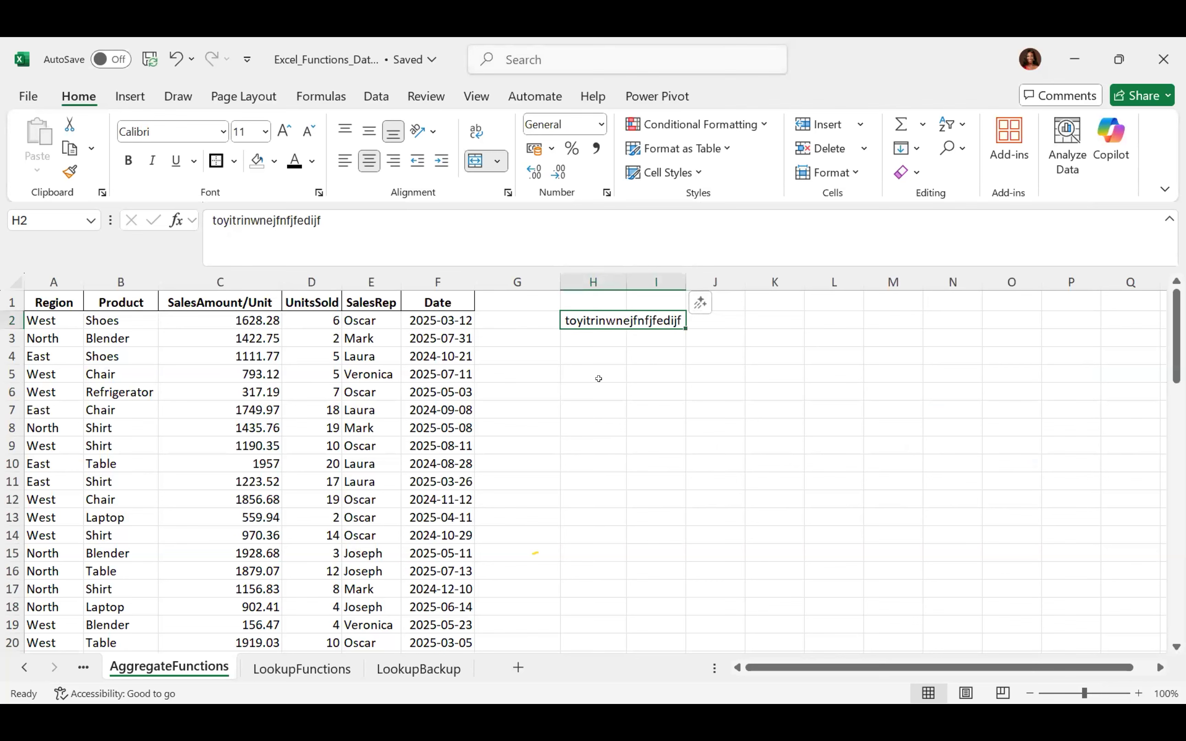
key(F2)
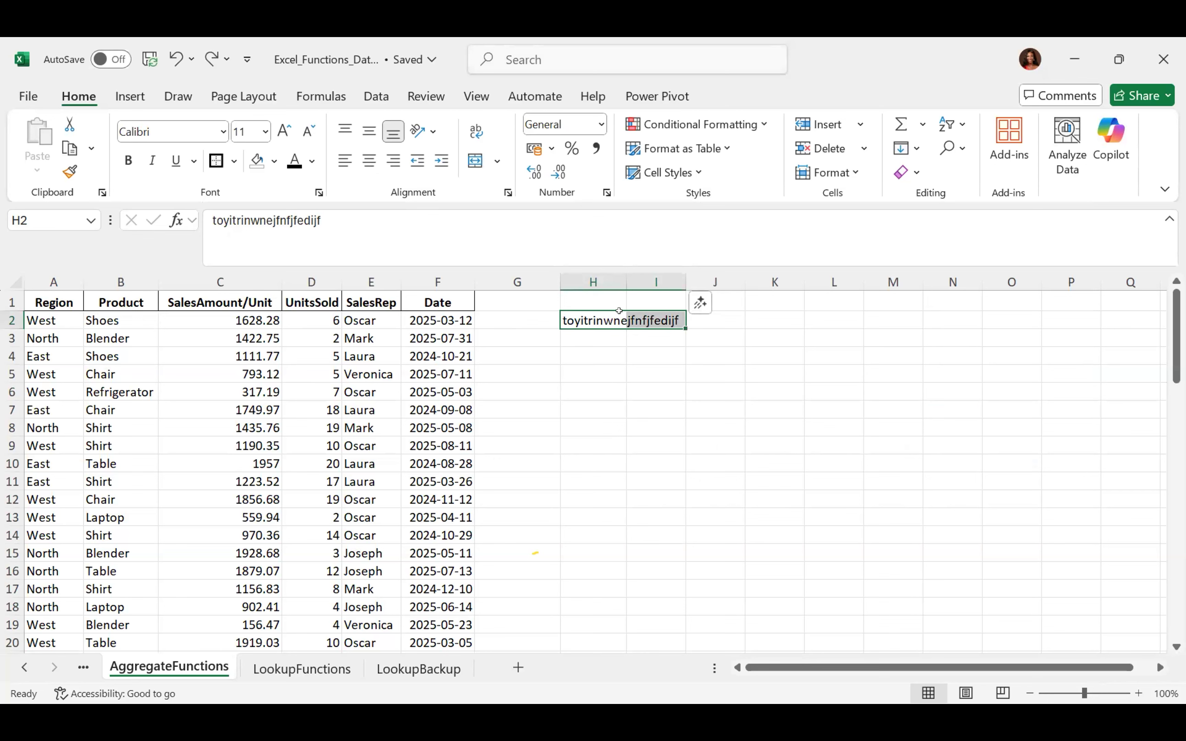
click(608, 319)
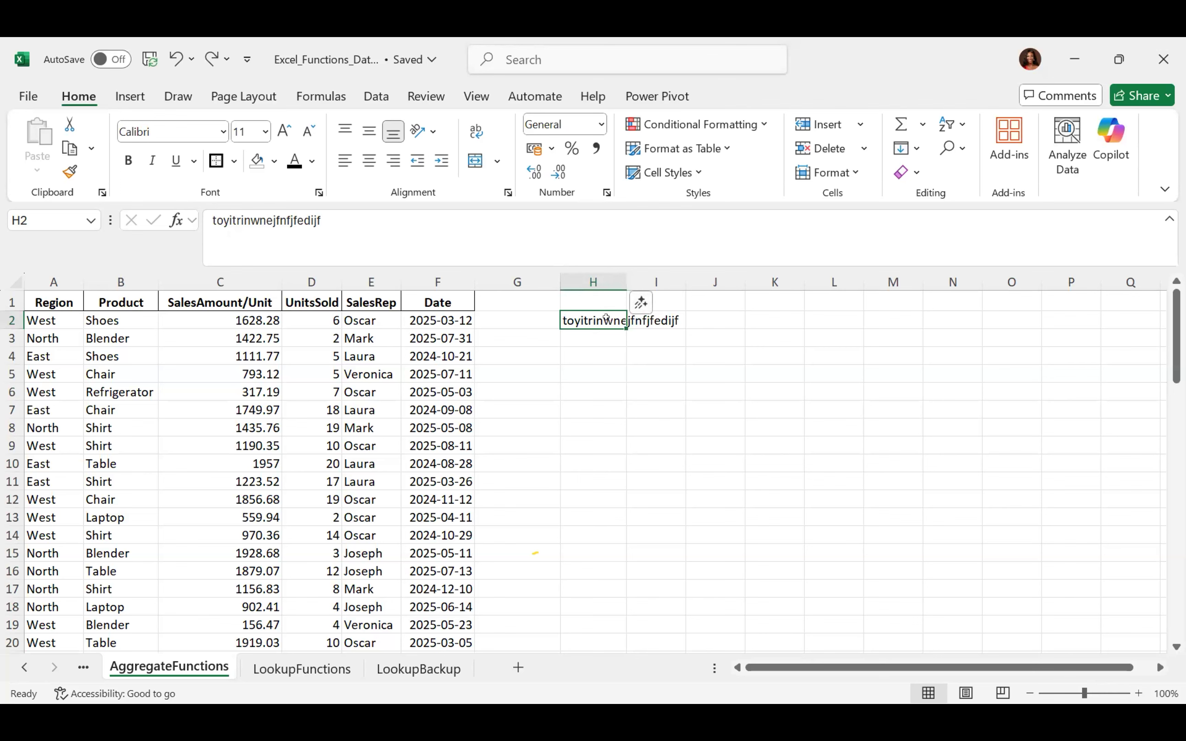
Zoom in and select H2, I2 and H3 to show H2's text overflows into empty I2
click(599, 359)
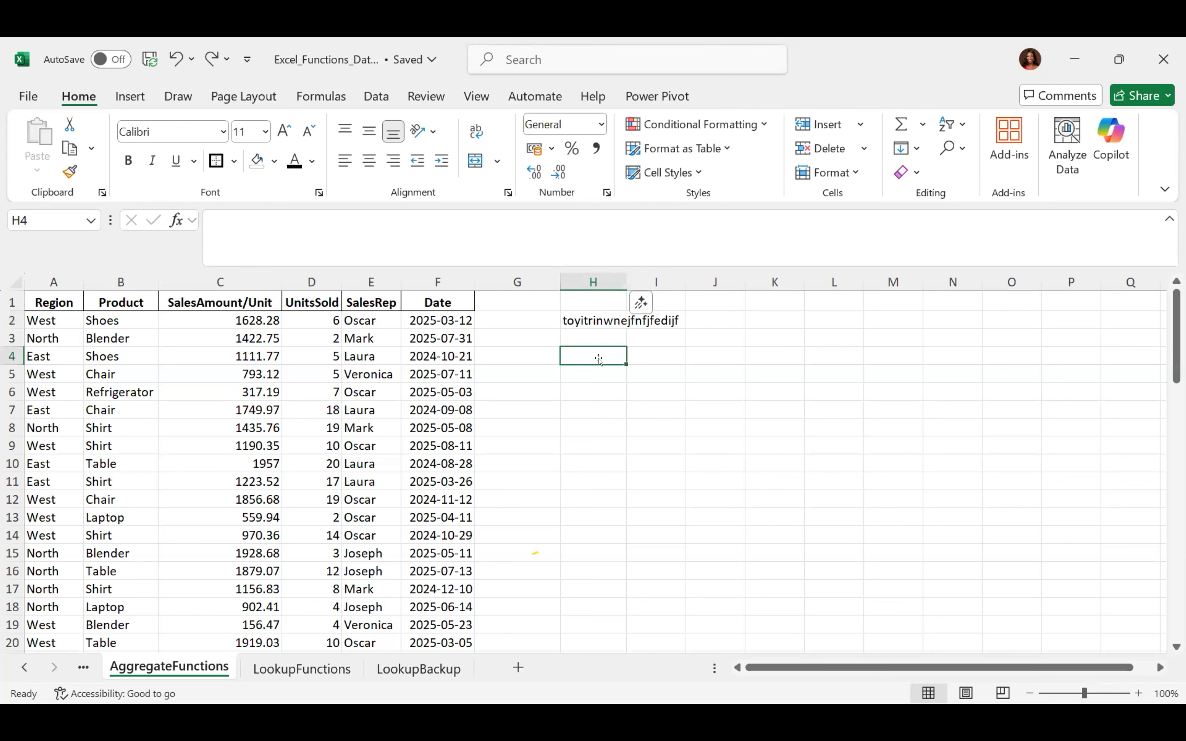
click(774, 409)
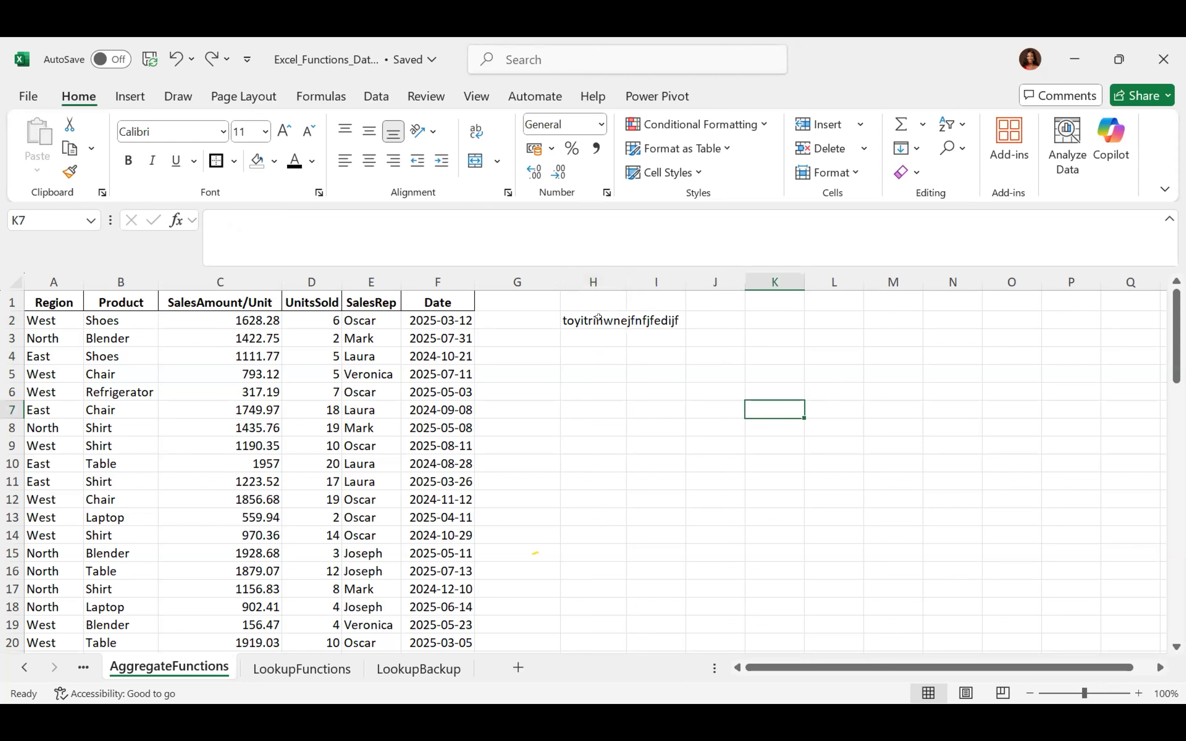
scroll(599, 317, up, 10)
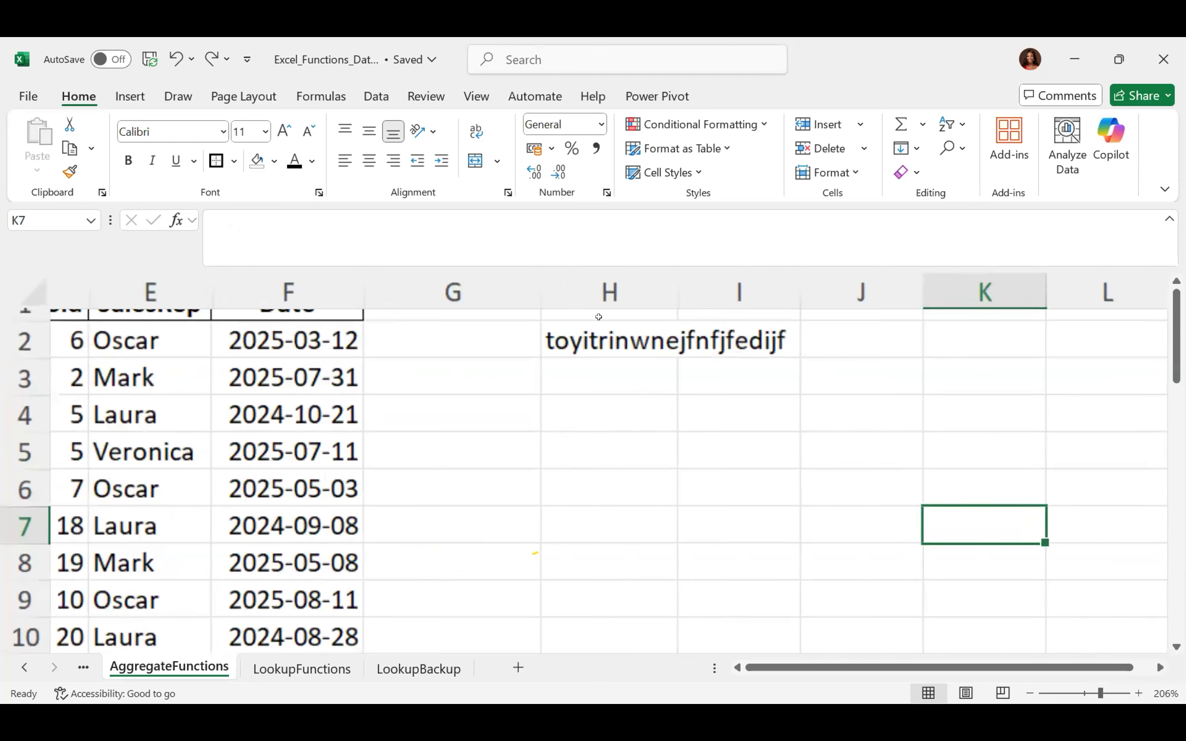
scroll(598, 317, up, 2)
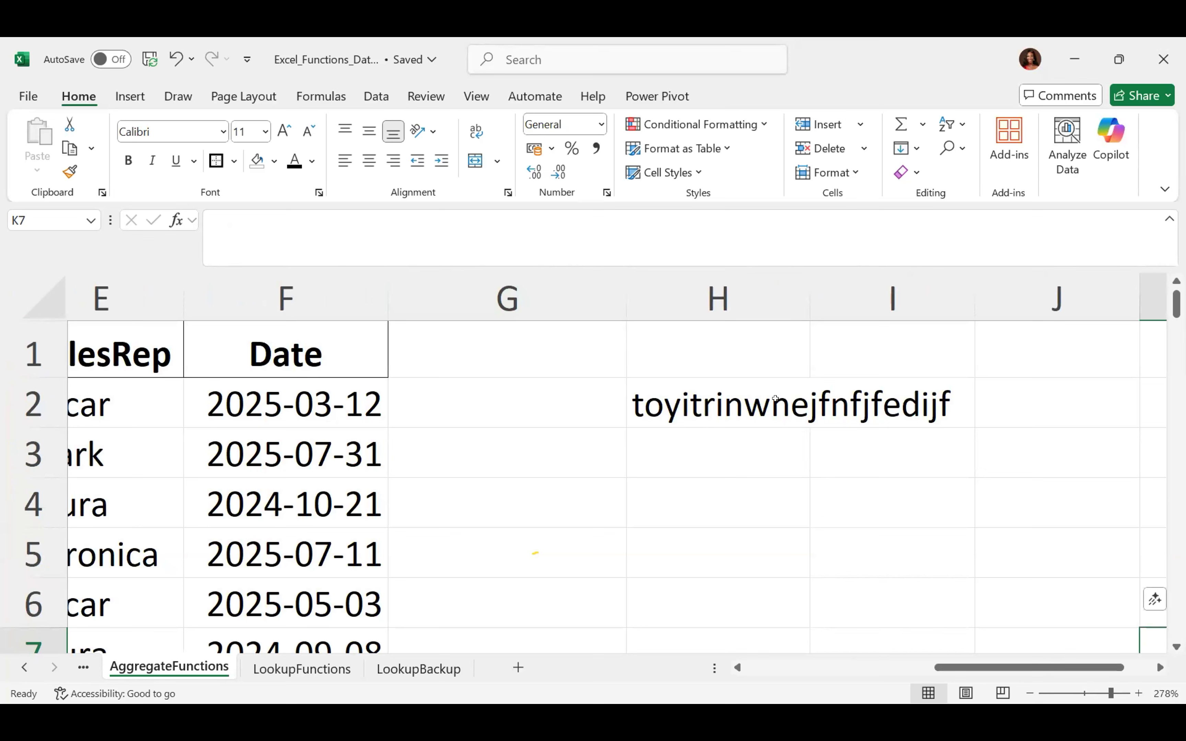
click(775, 398)
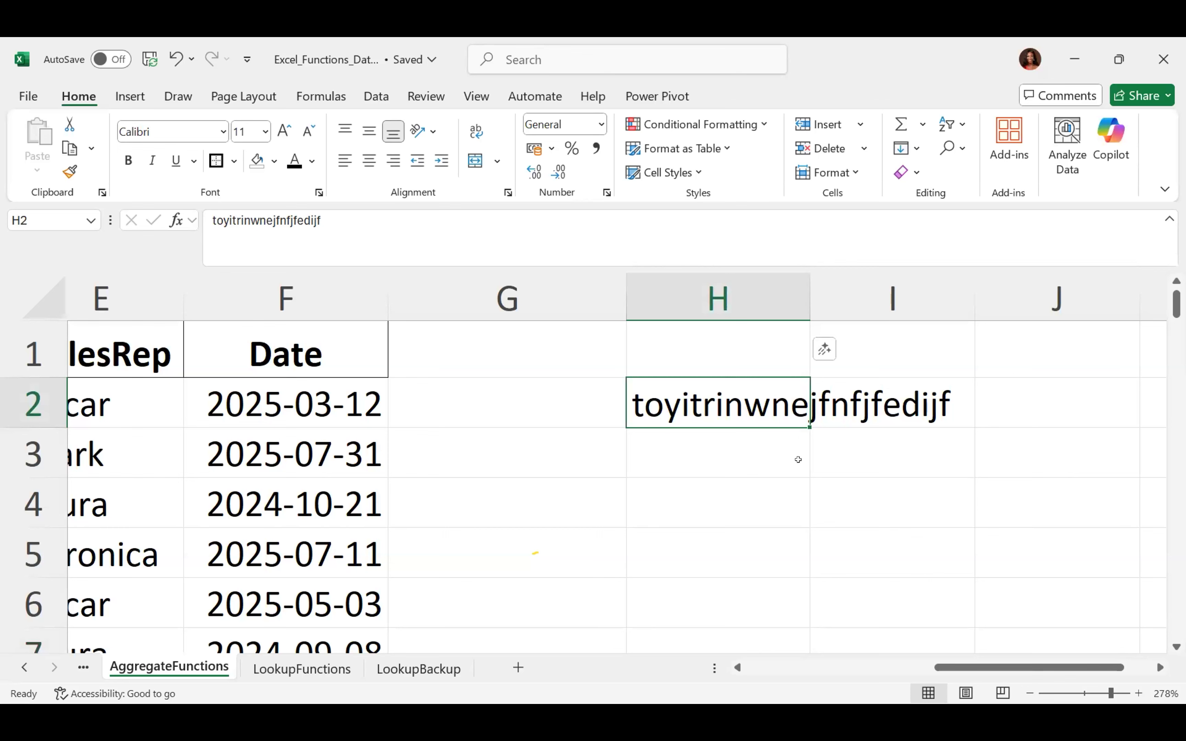
key(Down)
key(Down)
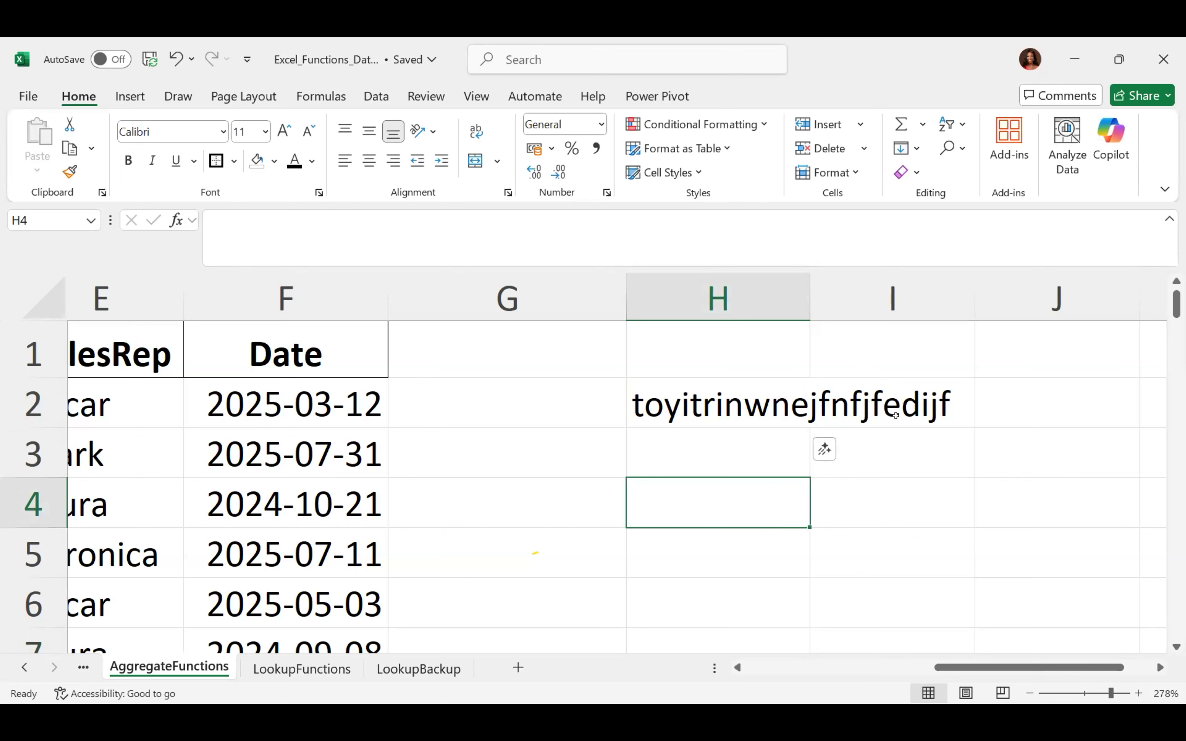
click(758, 399)
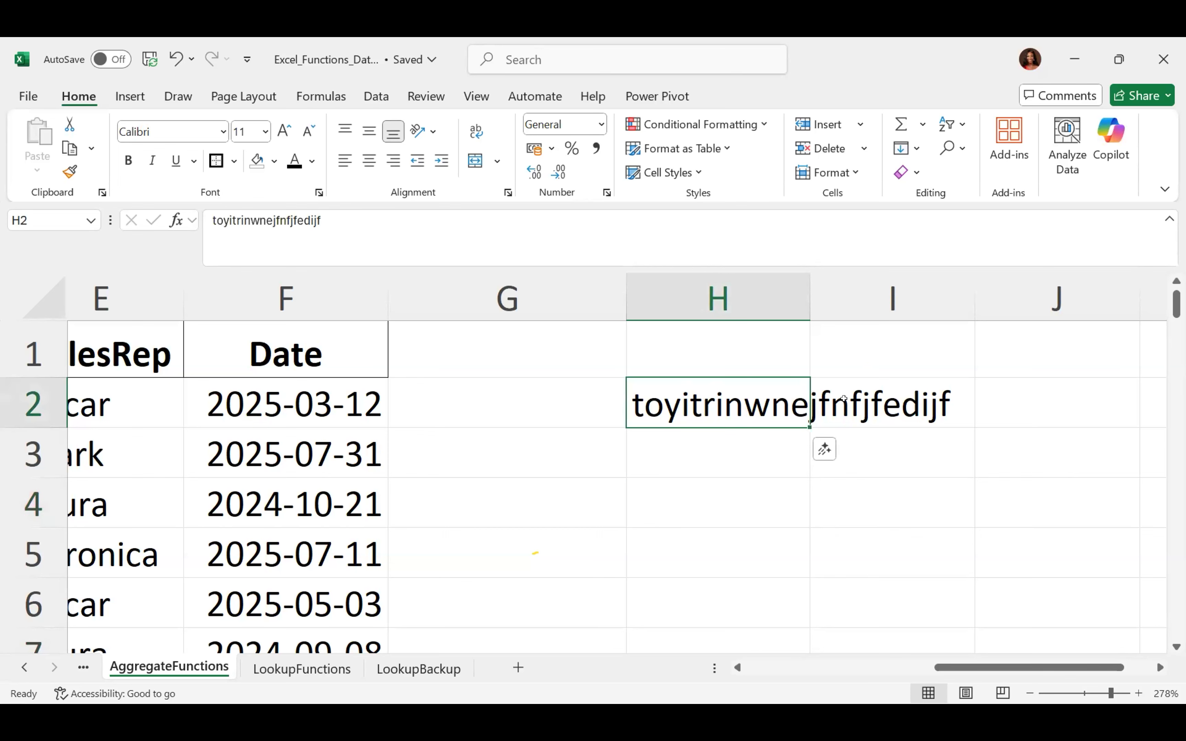
click(872, 399)
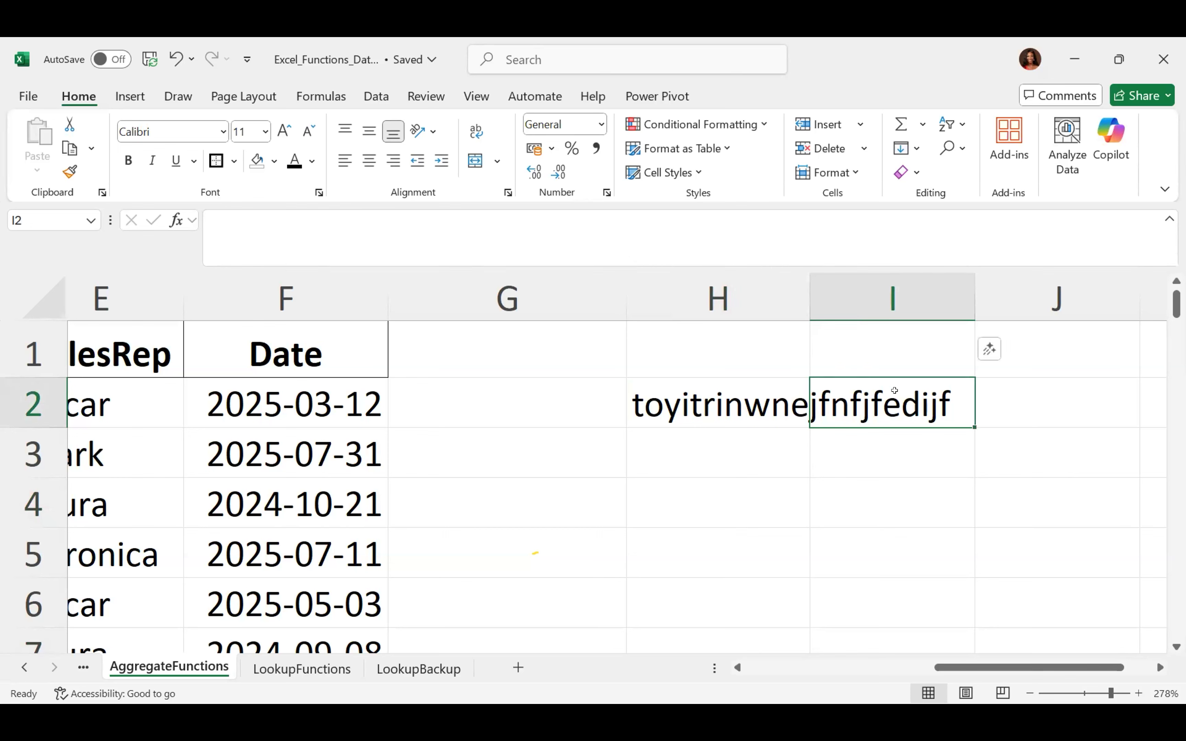
click(684, 441)
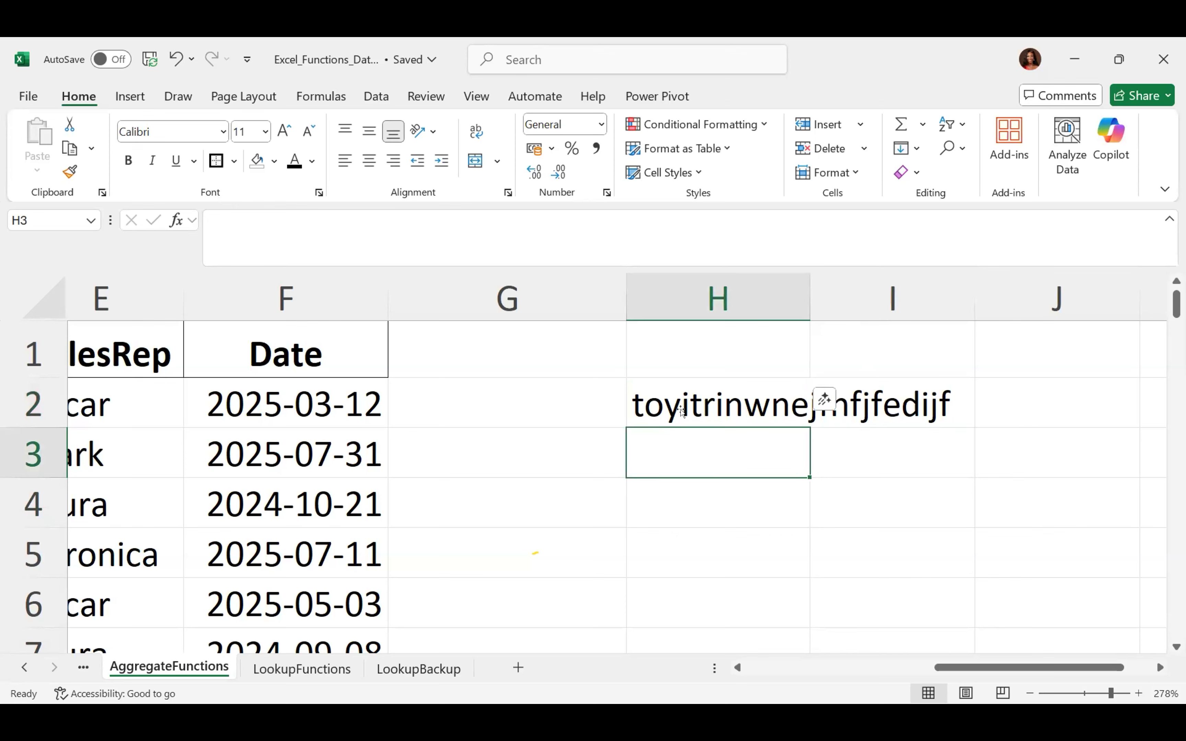
click(679, 401)
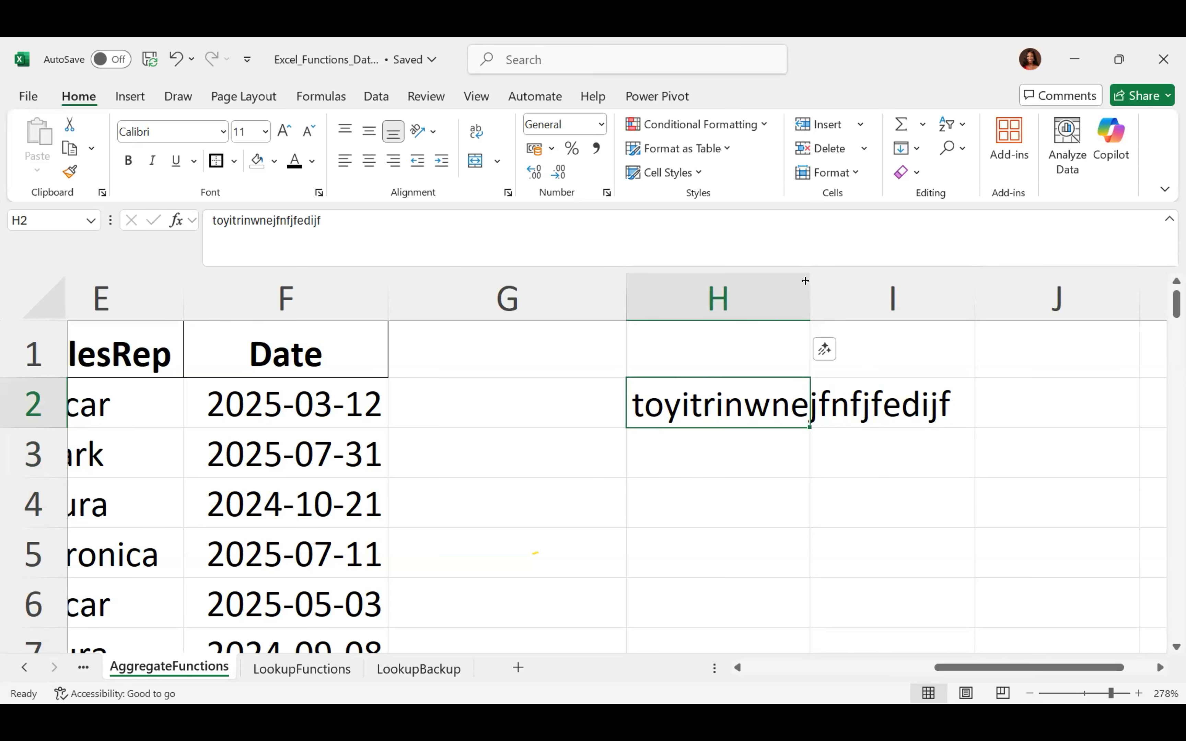
double_click(810, 284)
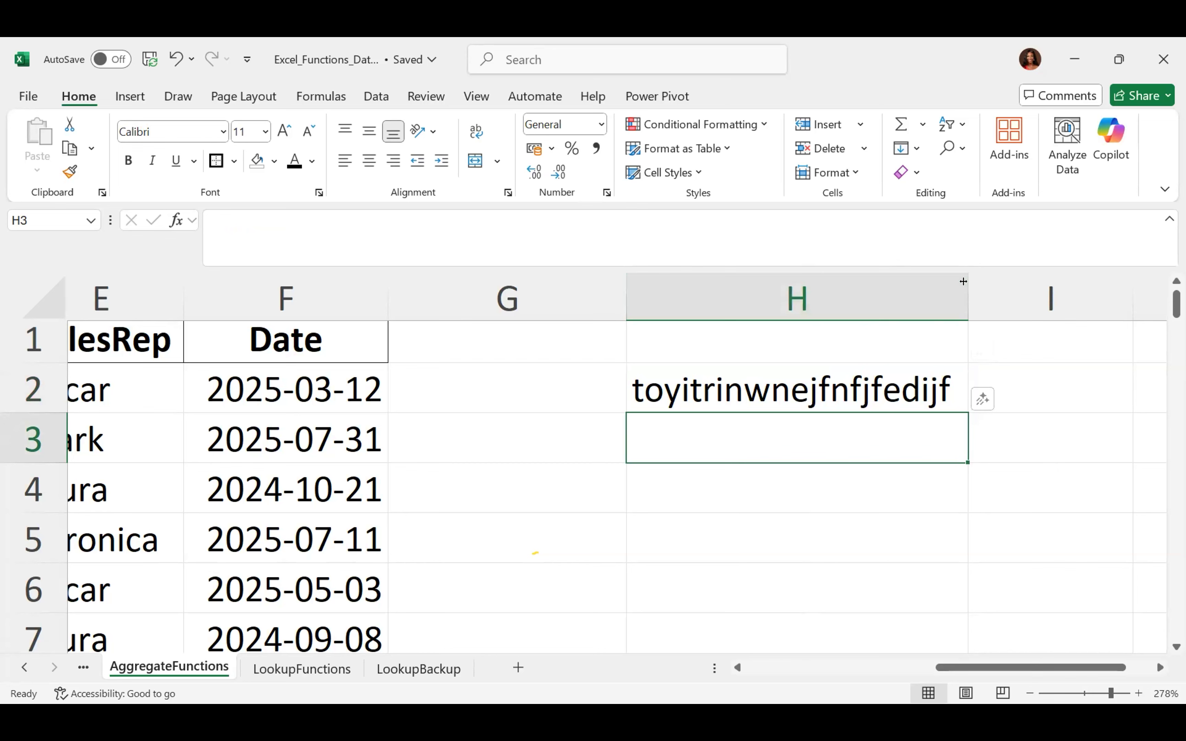
key(ctrl+z)
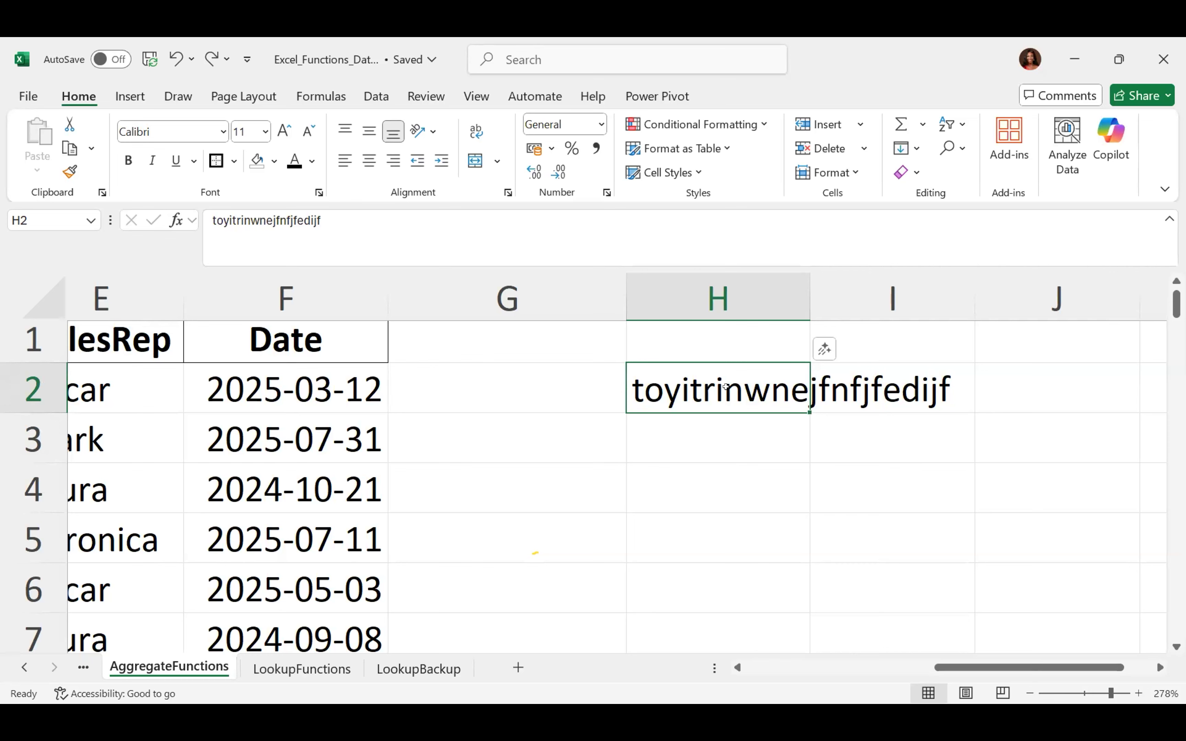
key(shift+Right)
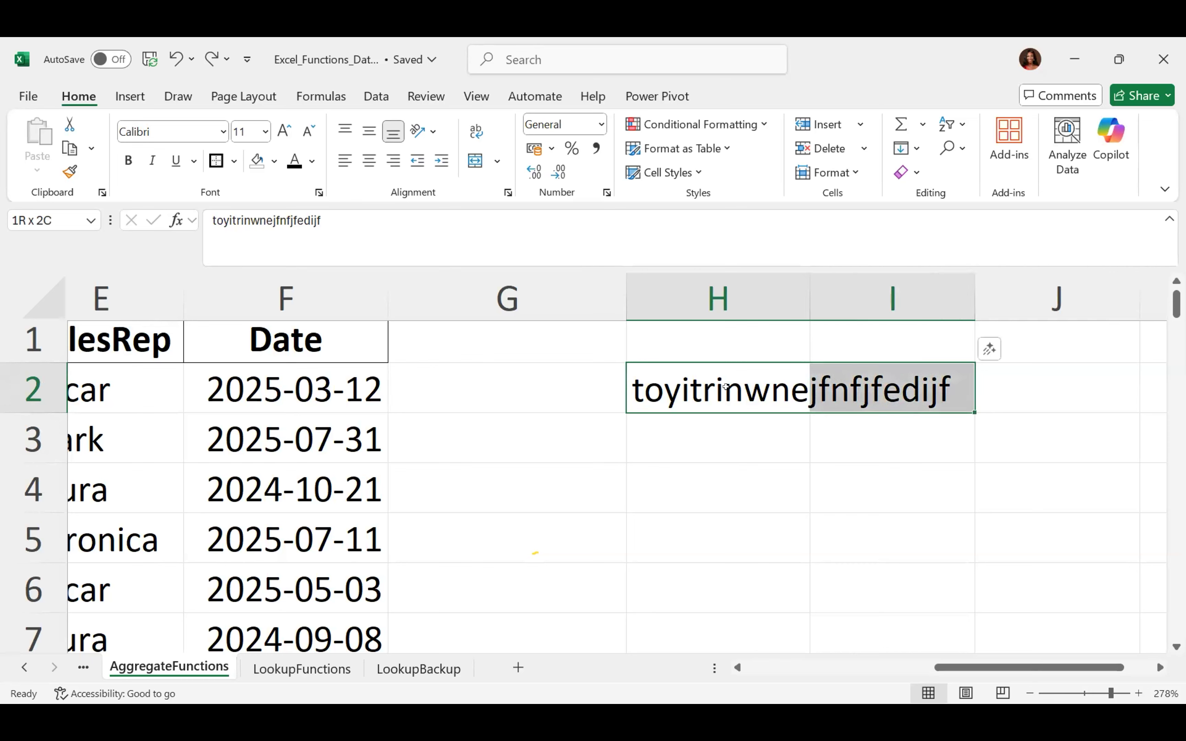
key(shift+Right)
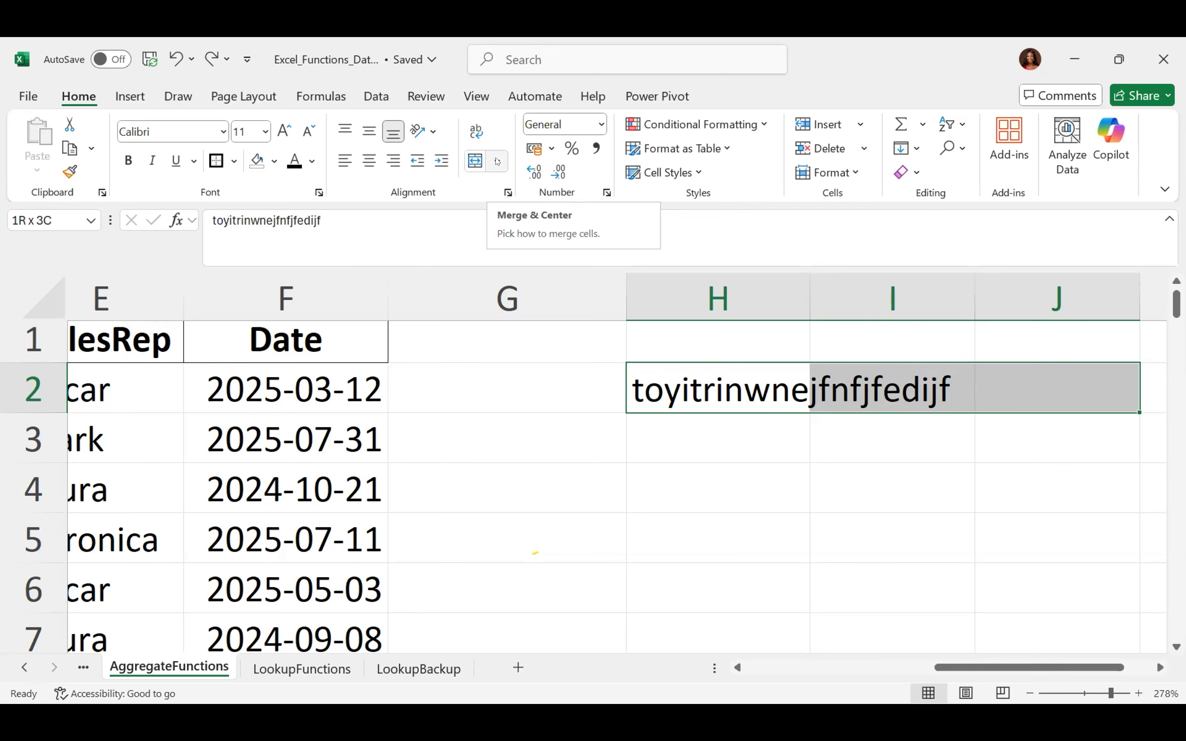
click(498, 162)
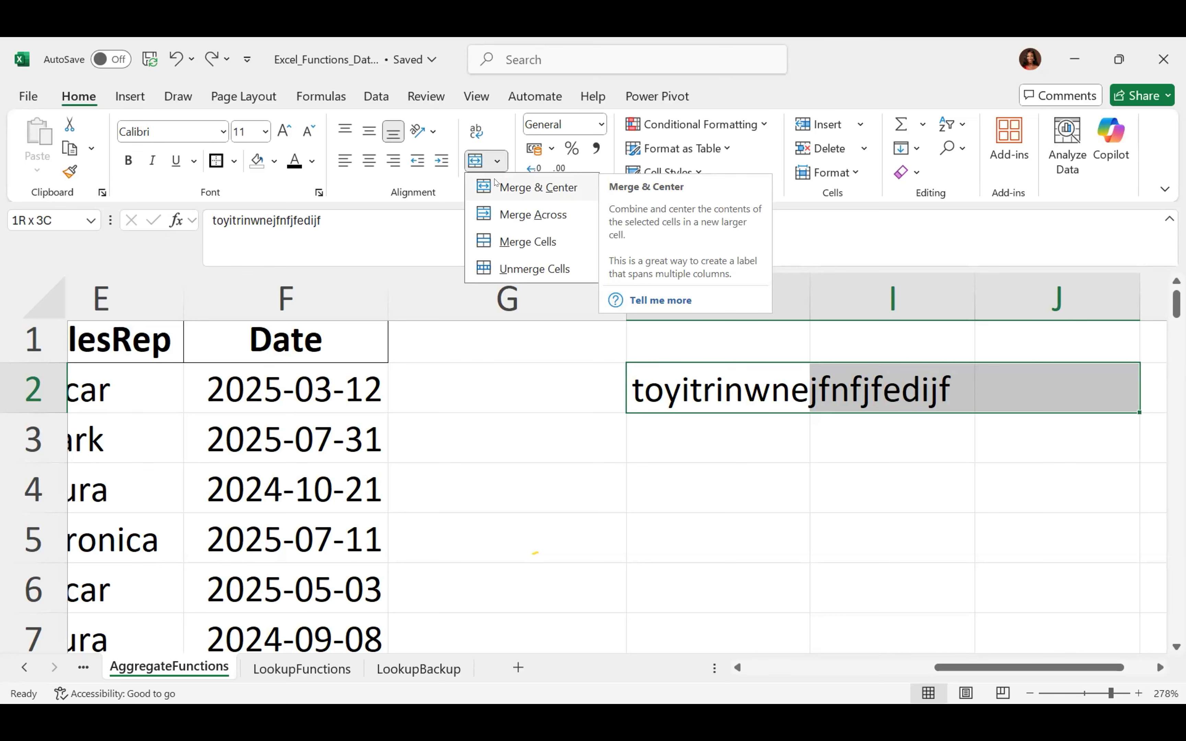
click(495, 182)
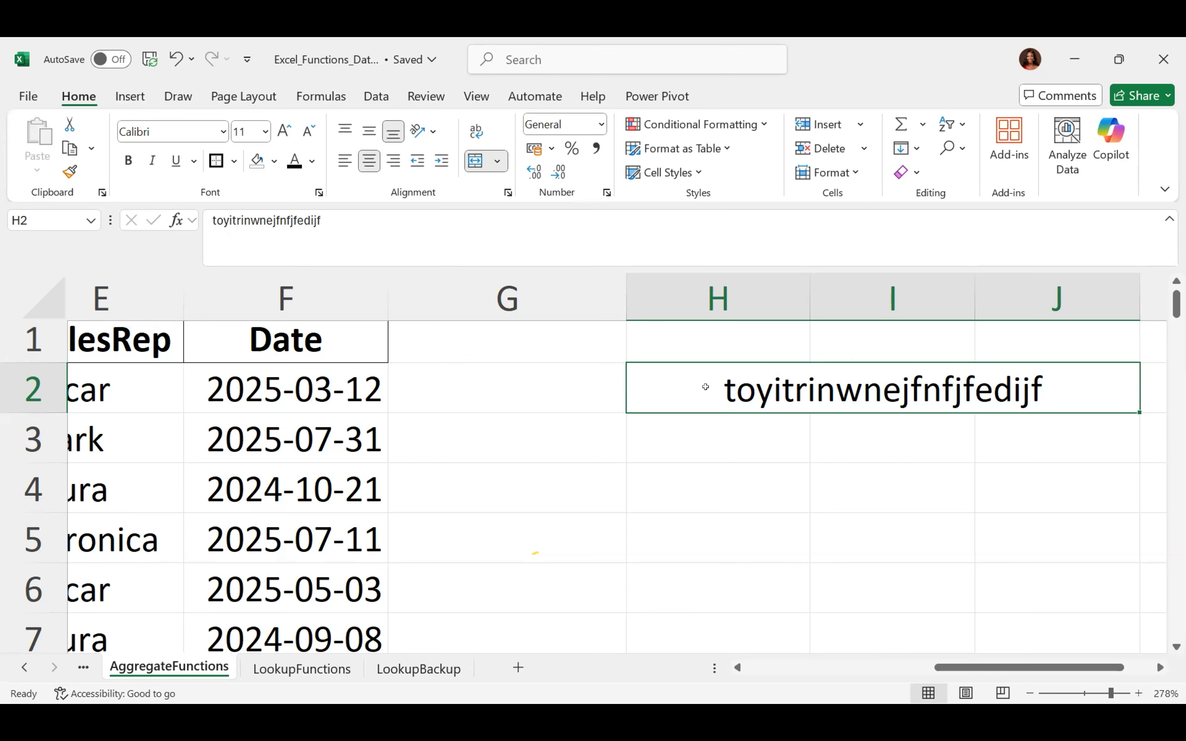
key(ctrl+z)
key(alt+w)
key(j)
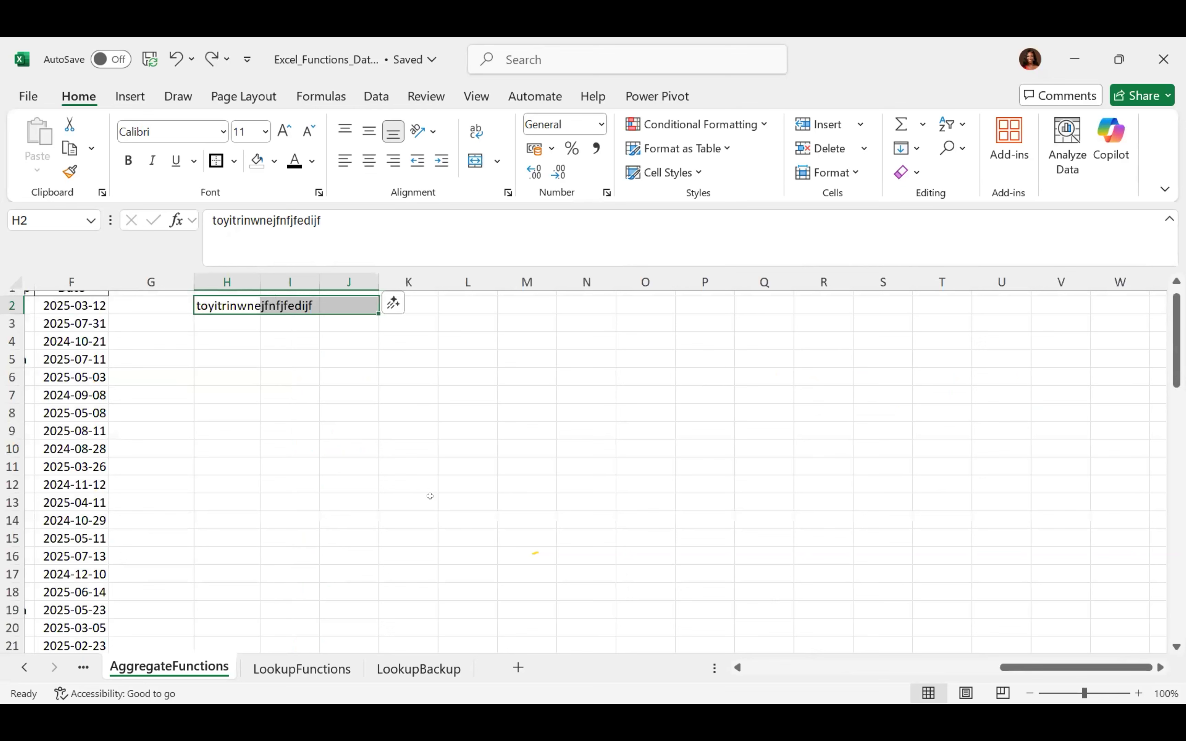
Delete the text in H2 and scroll up to bring the header row into view
key(Delete)
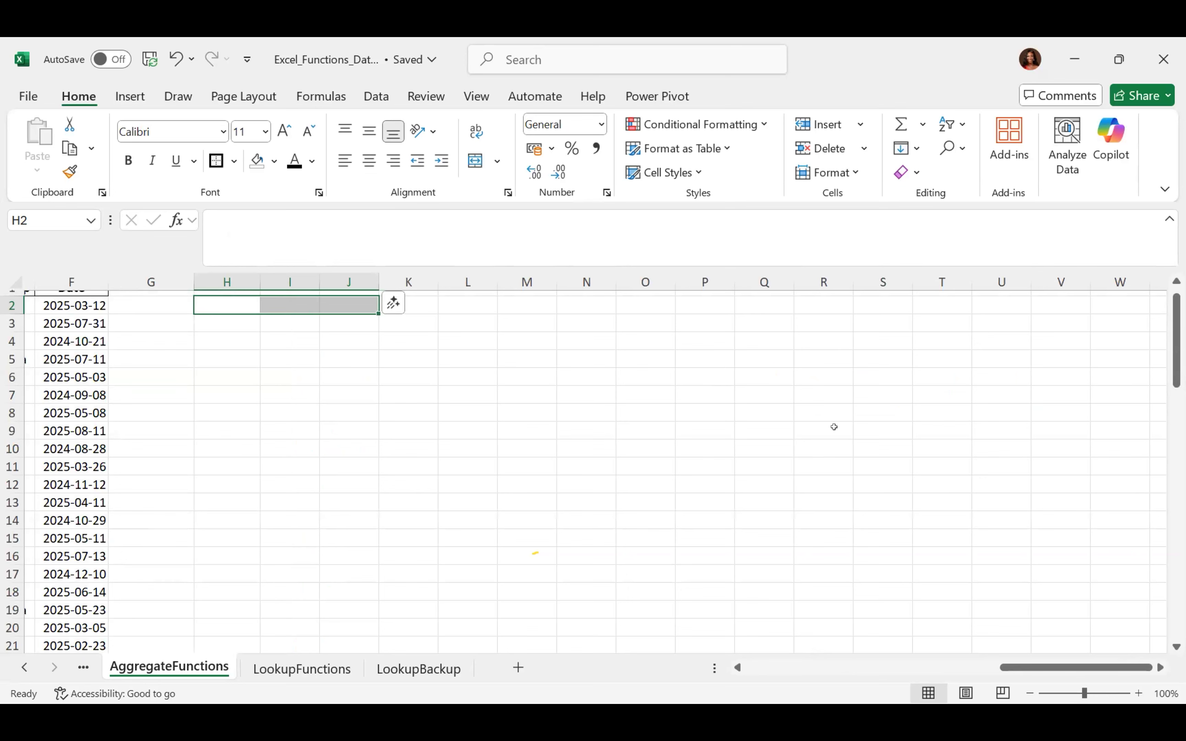
drag(1042, 666, 537, 399)
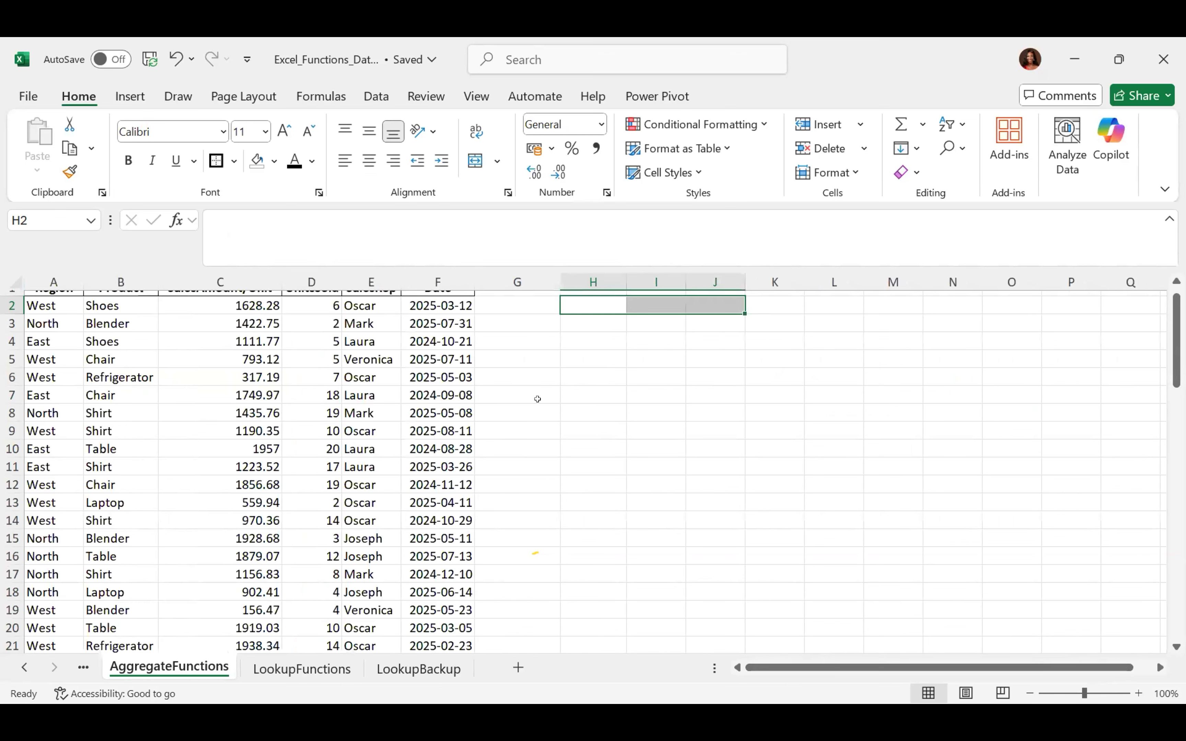
scroll(538, 399, up, 1)
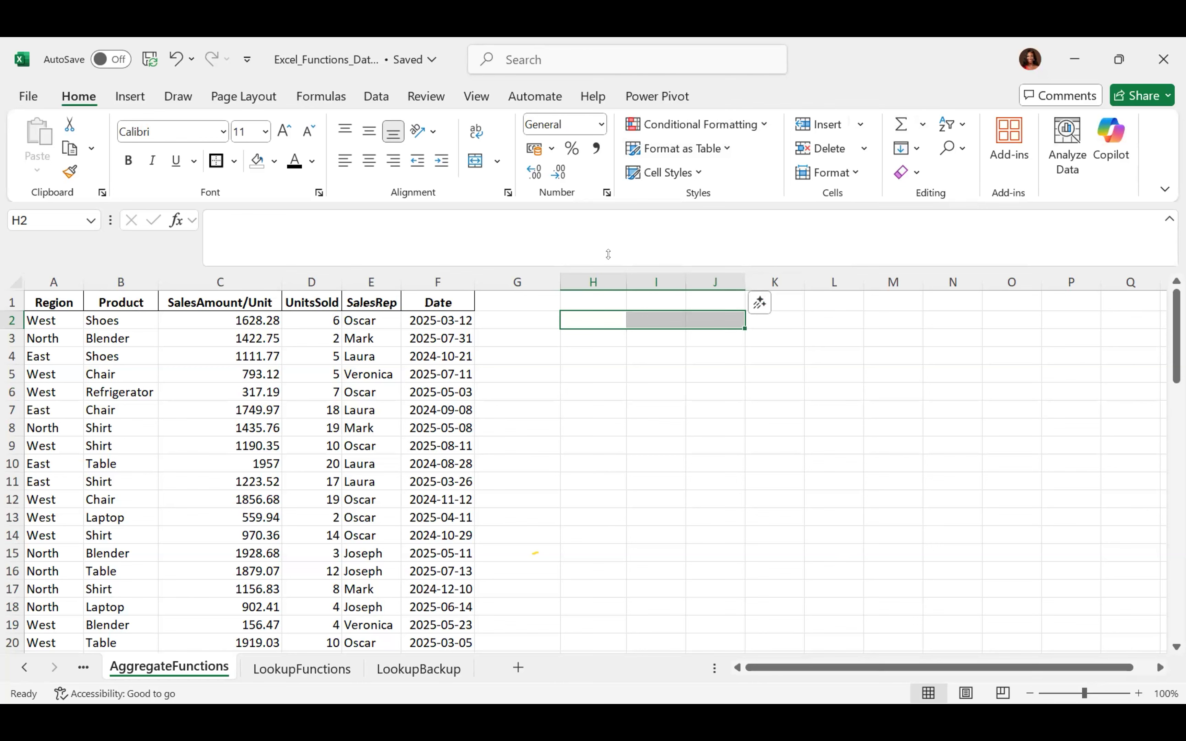
click(356, 273)
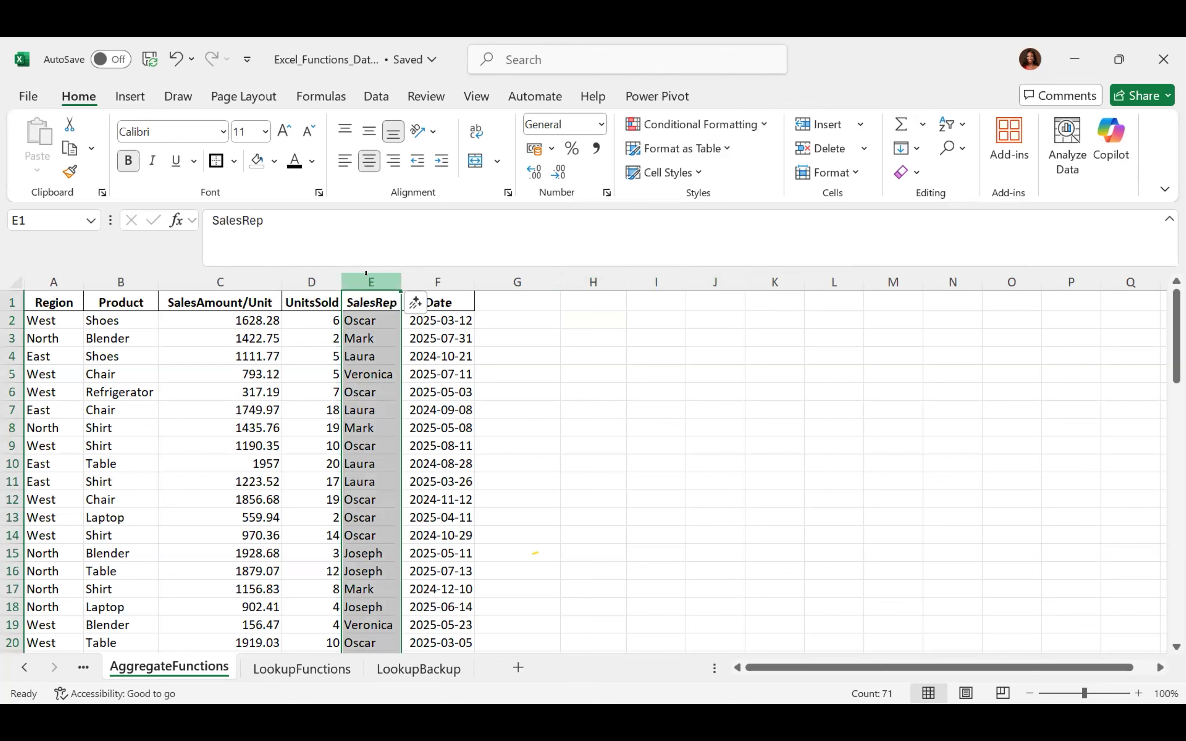
click(858, 128)
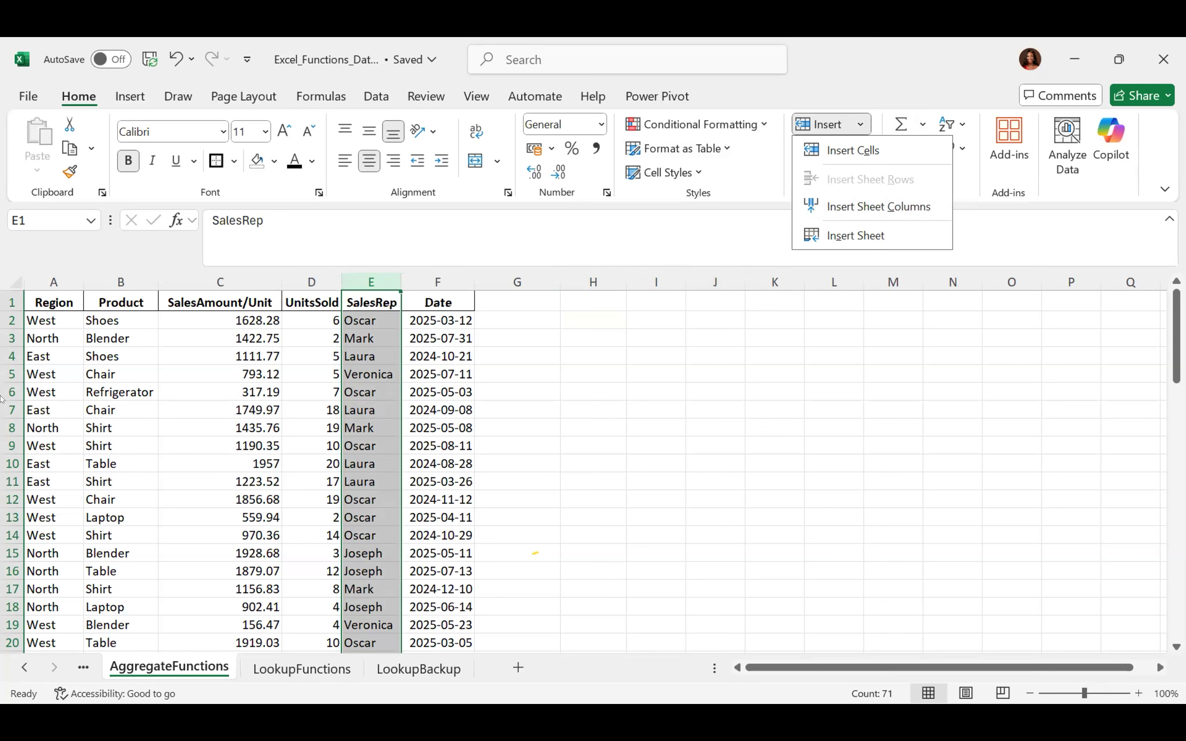
click(12, 338)
click(12, 338)
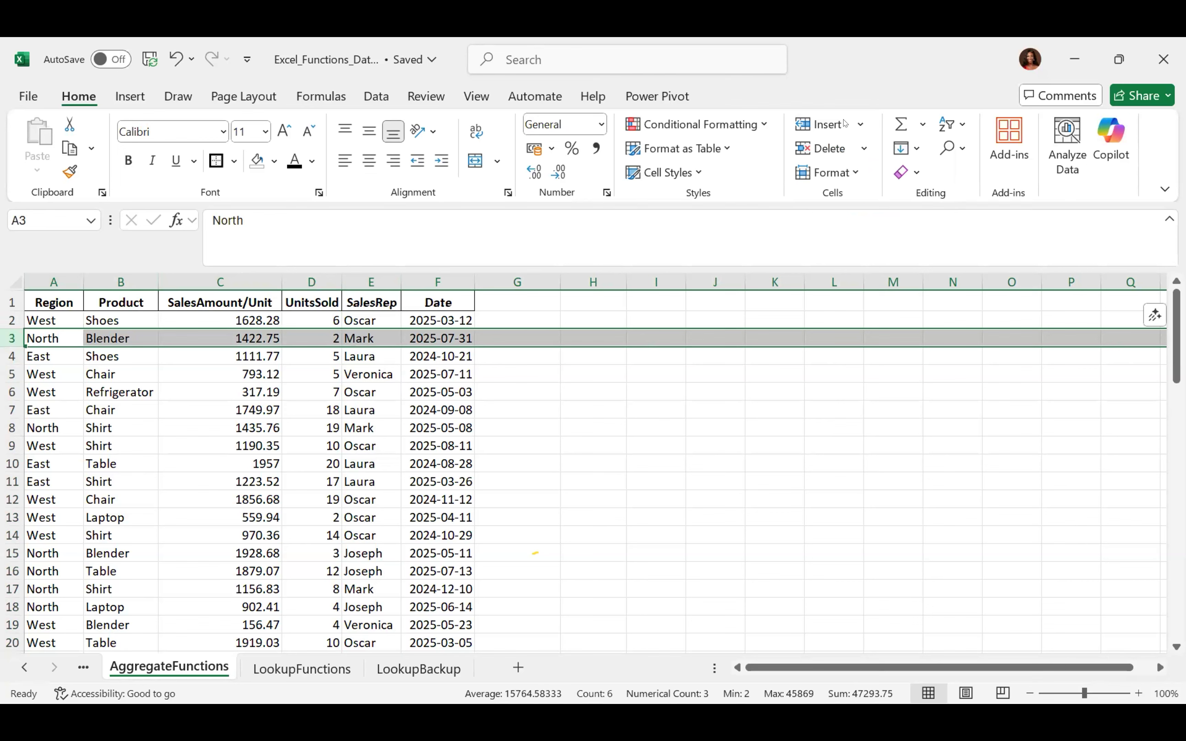
click(856, 125)
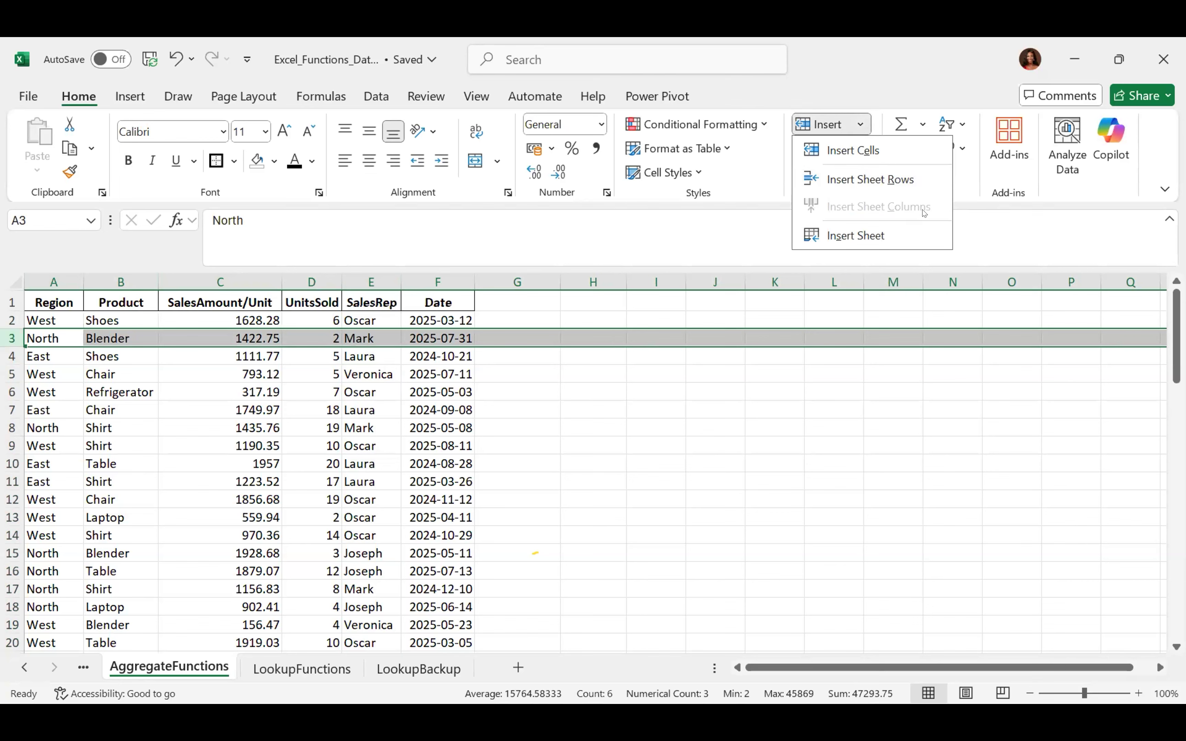
click(372, 275)
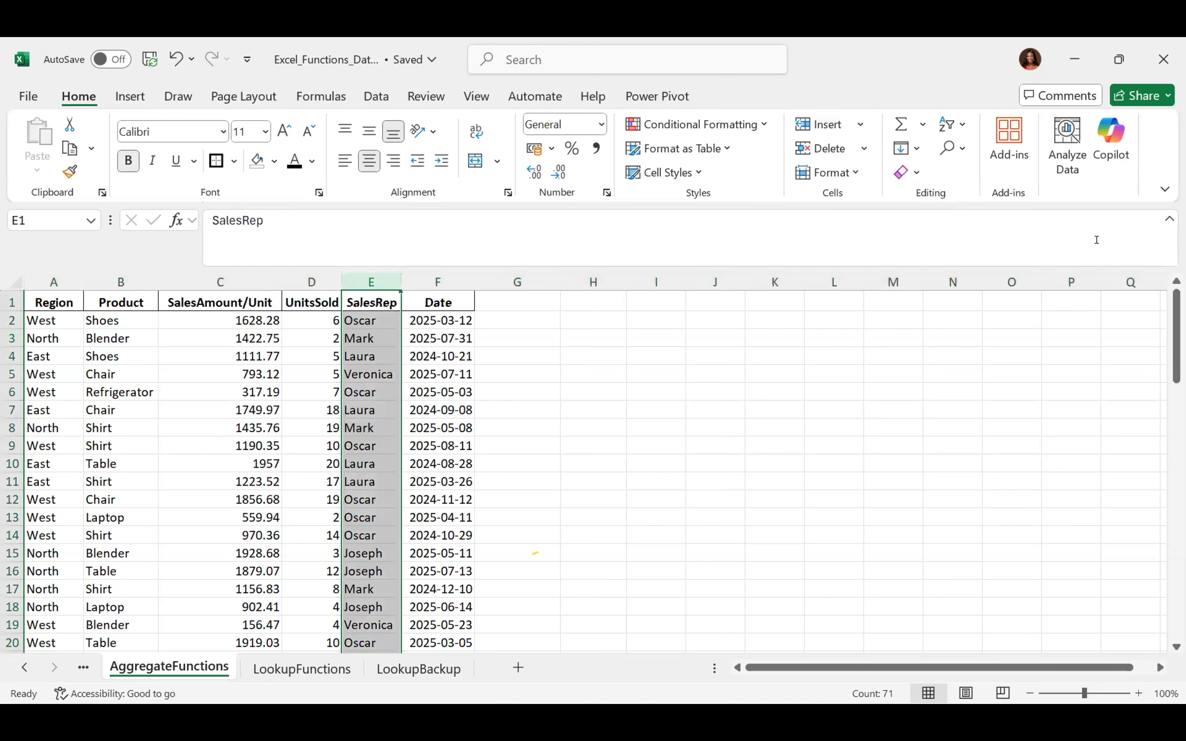
click(862, 125)
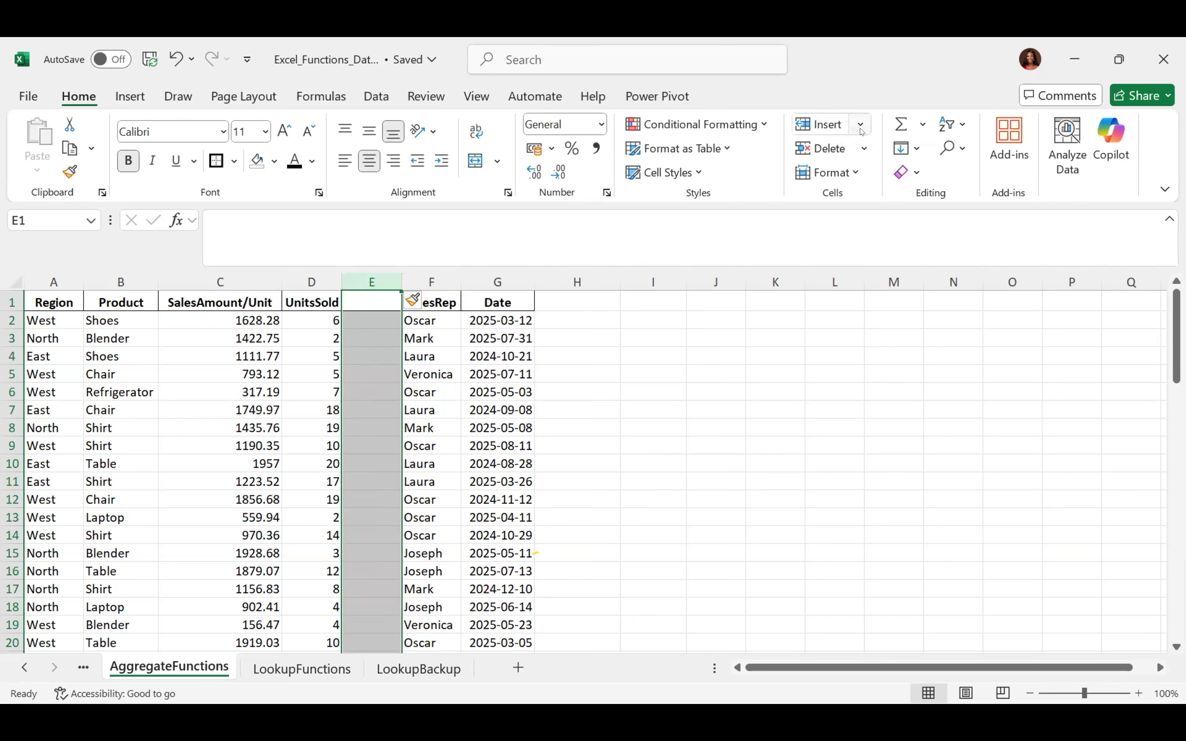
click(863, 150)
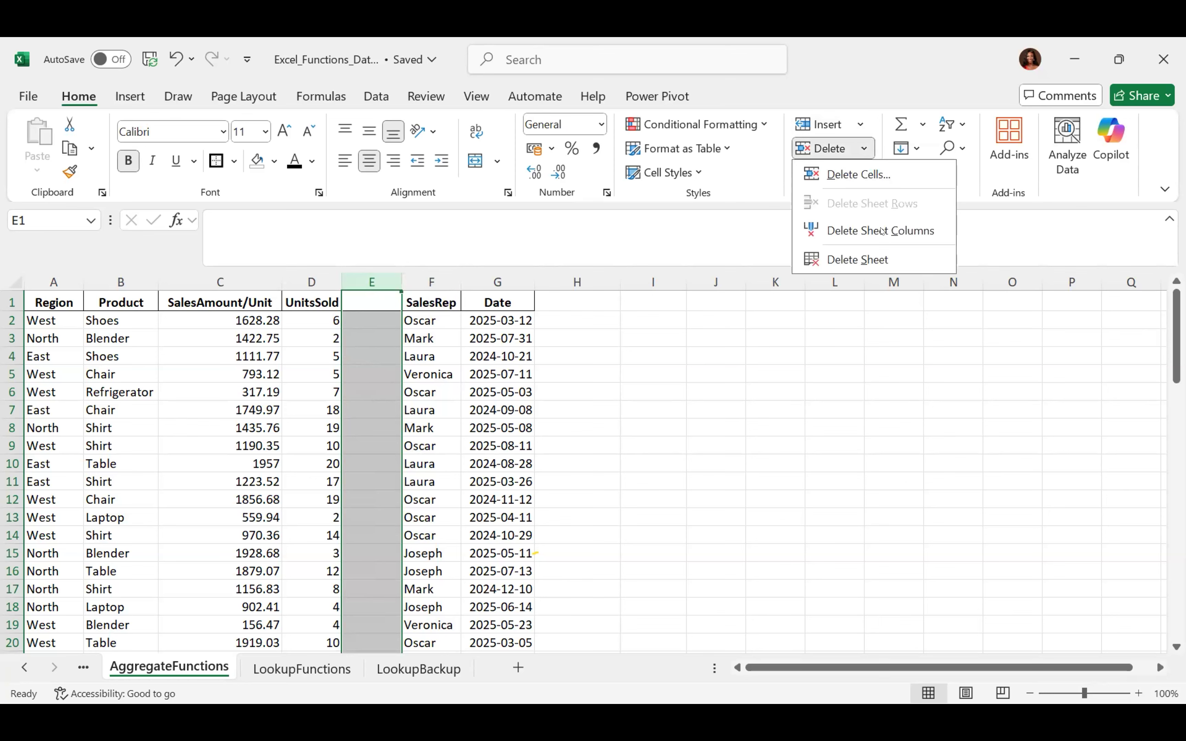
click(869, 226)
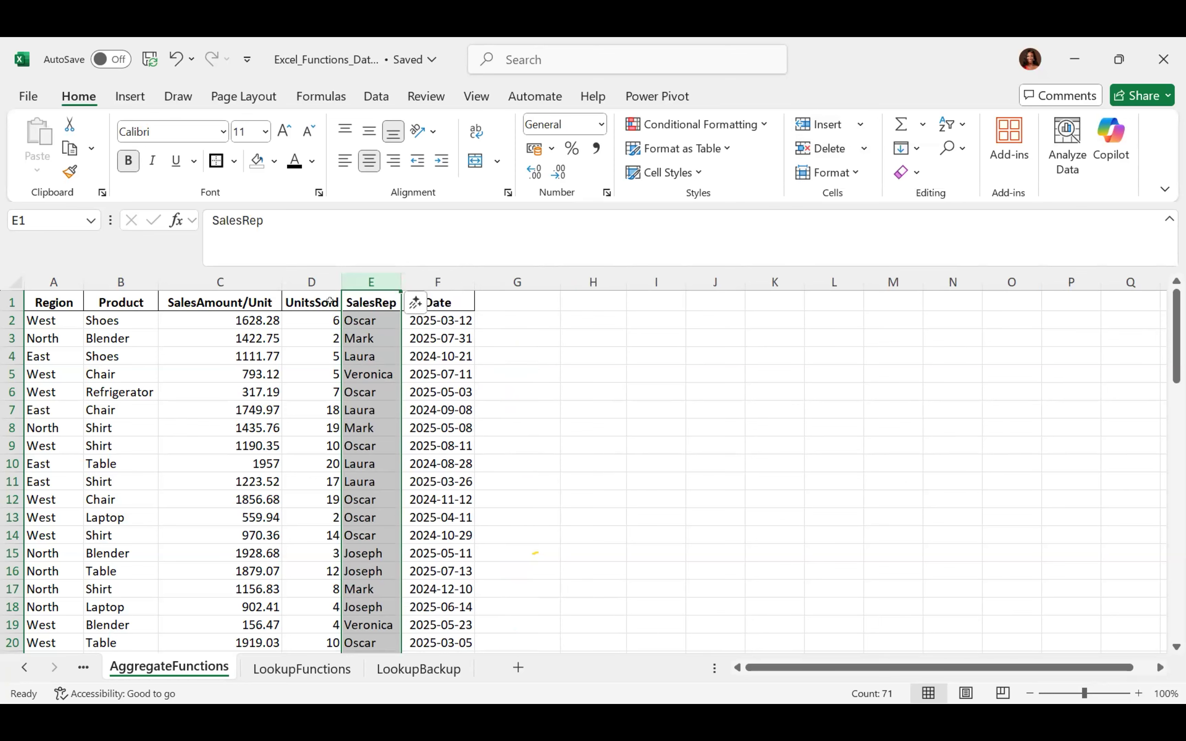
drag(370, 281, 439, 282)
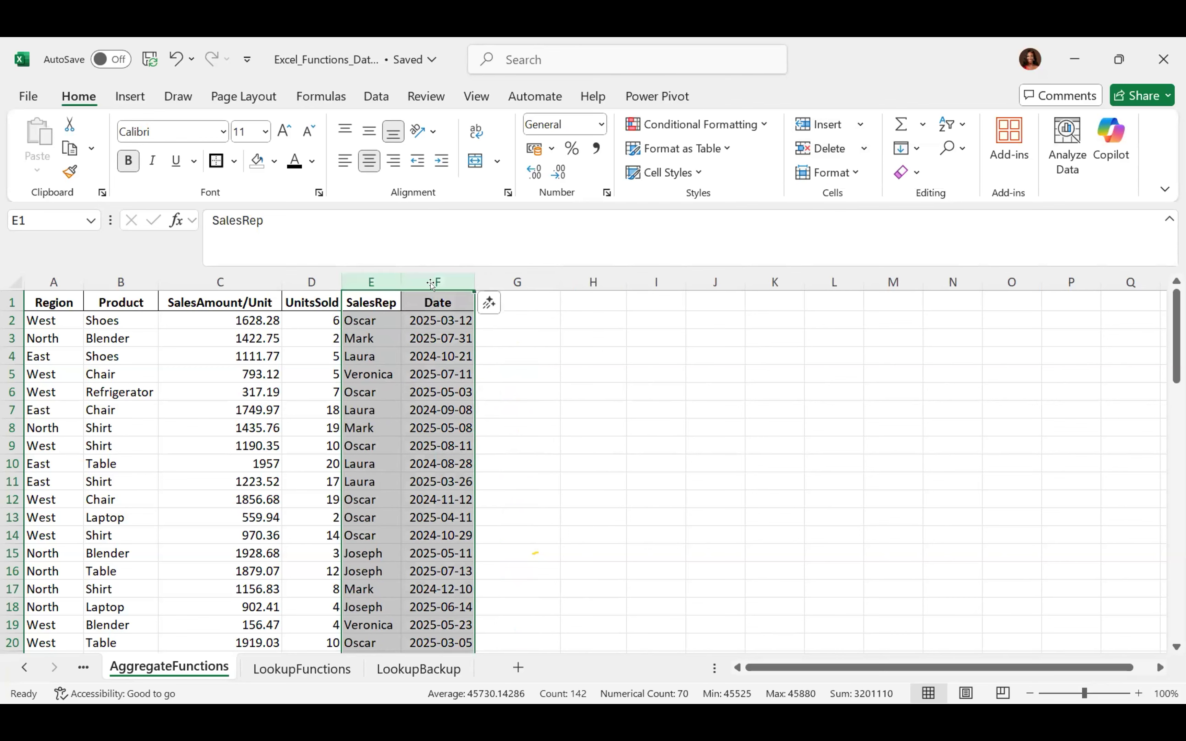
click(861, 126)
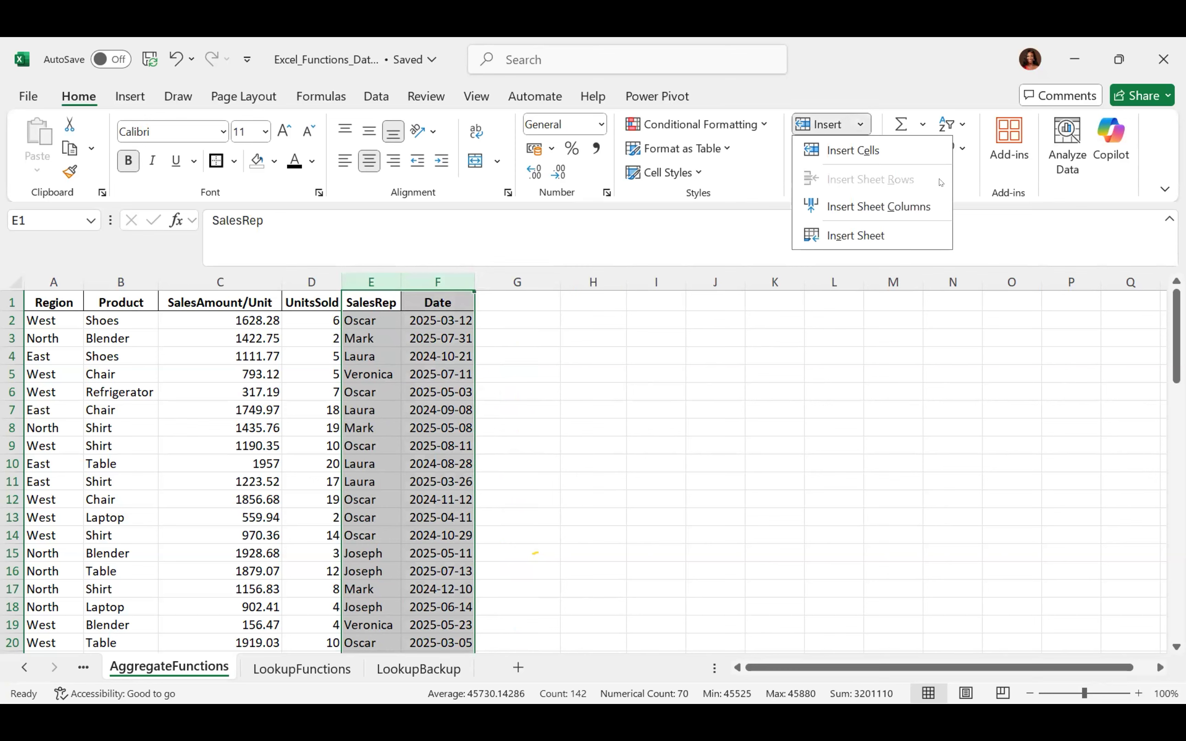
click(911, 209)
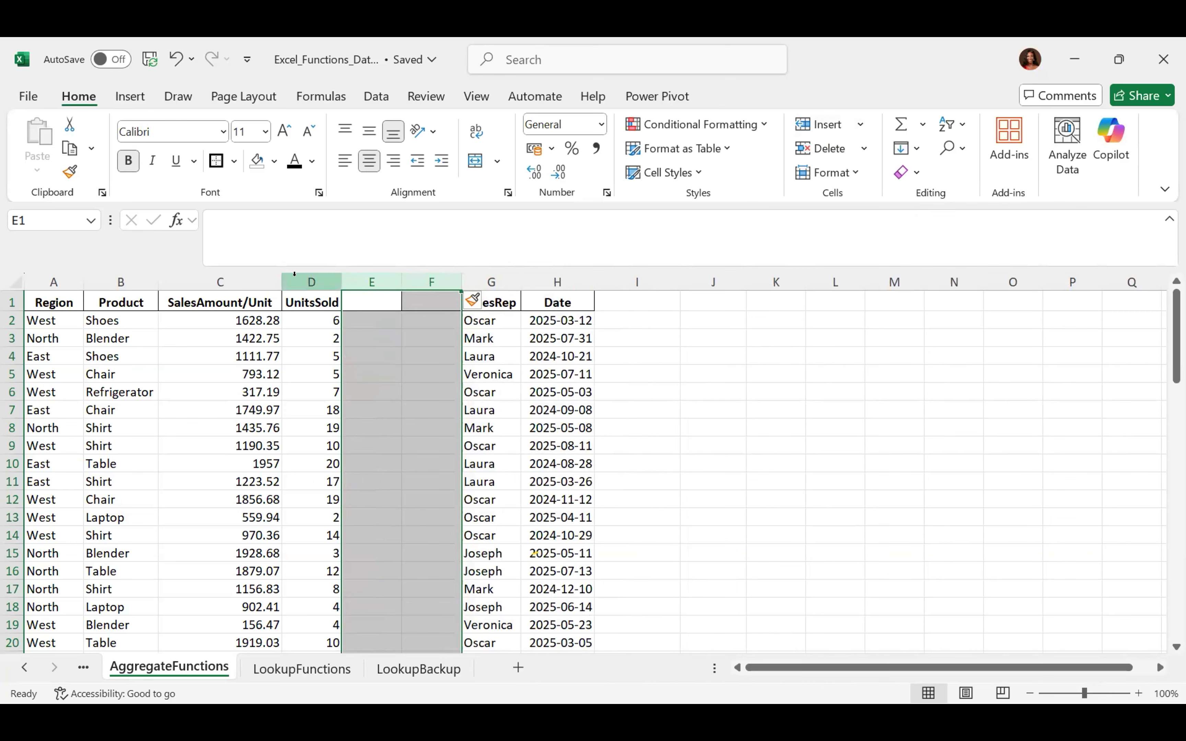
key(ctrl+z)
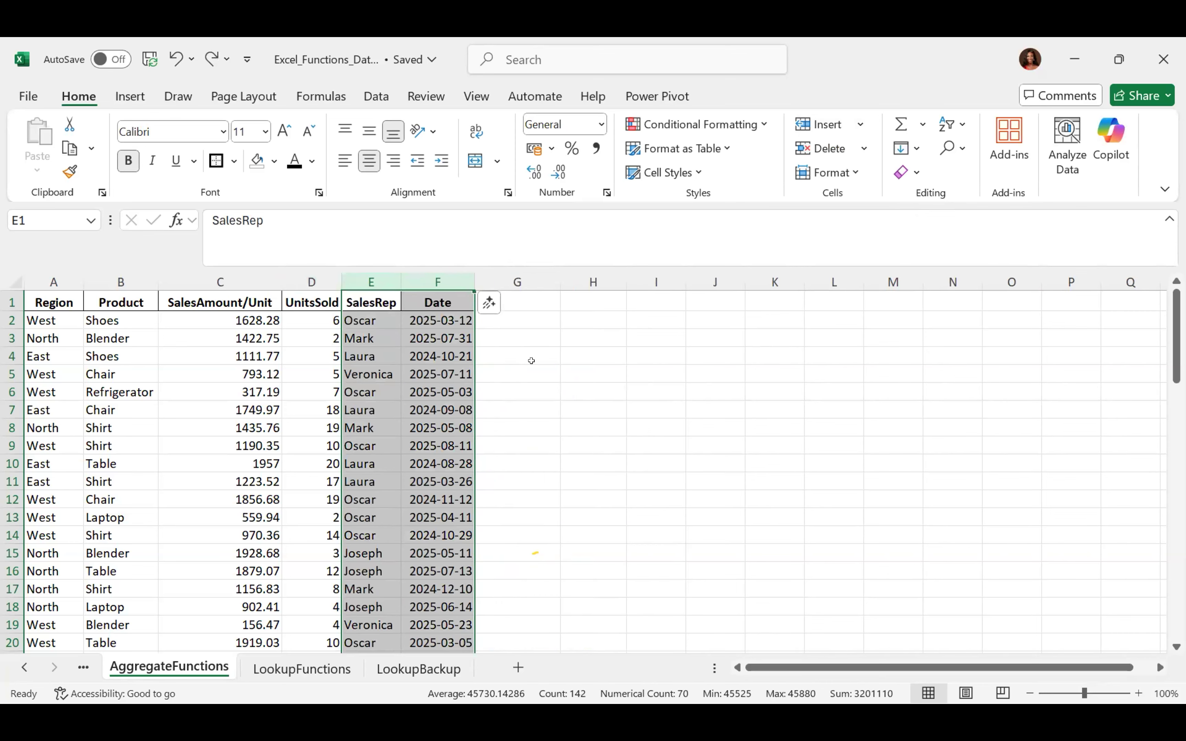
click(527, 372)
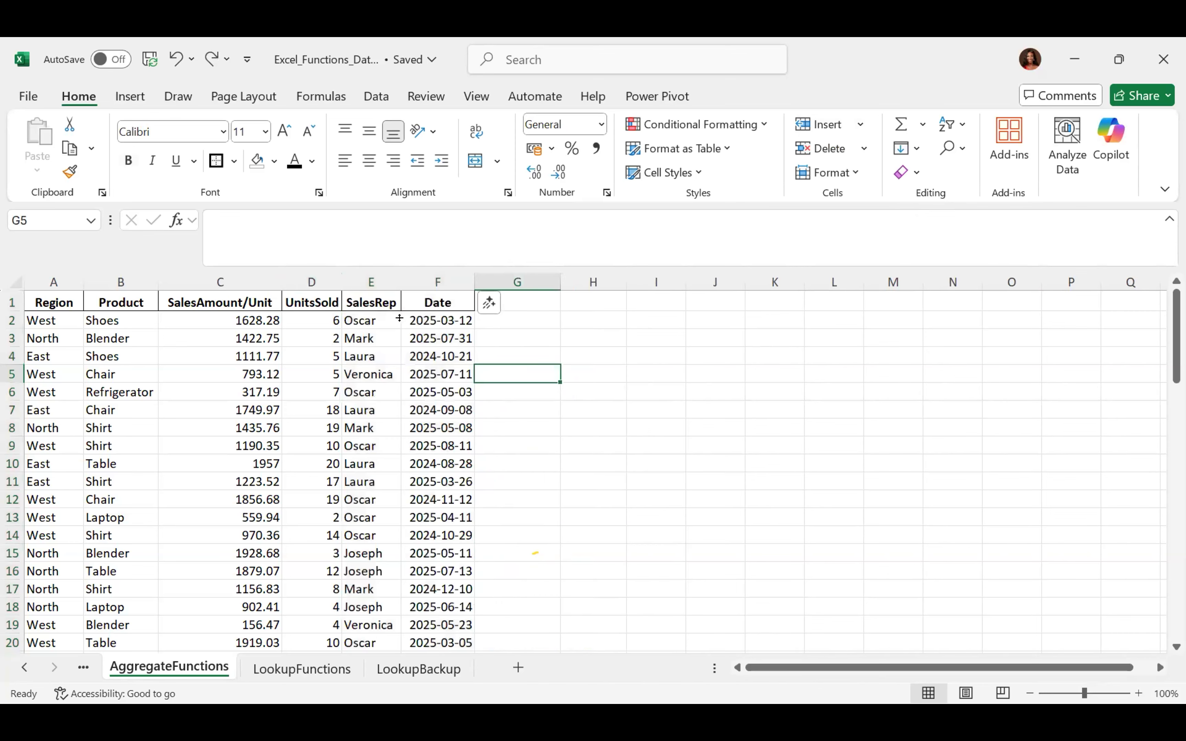
click(8, 373)
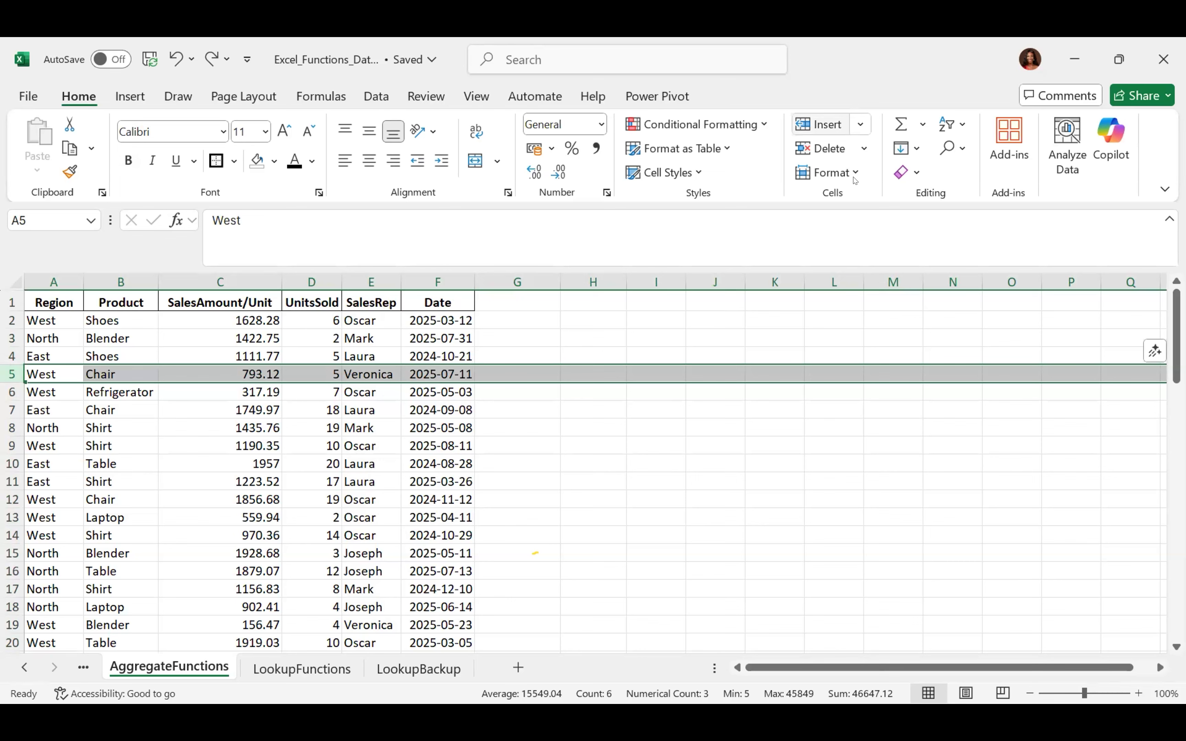
click(861, 124)
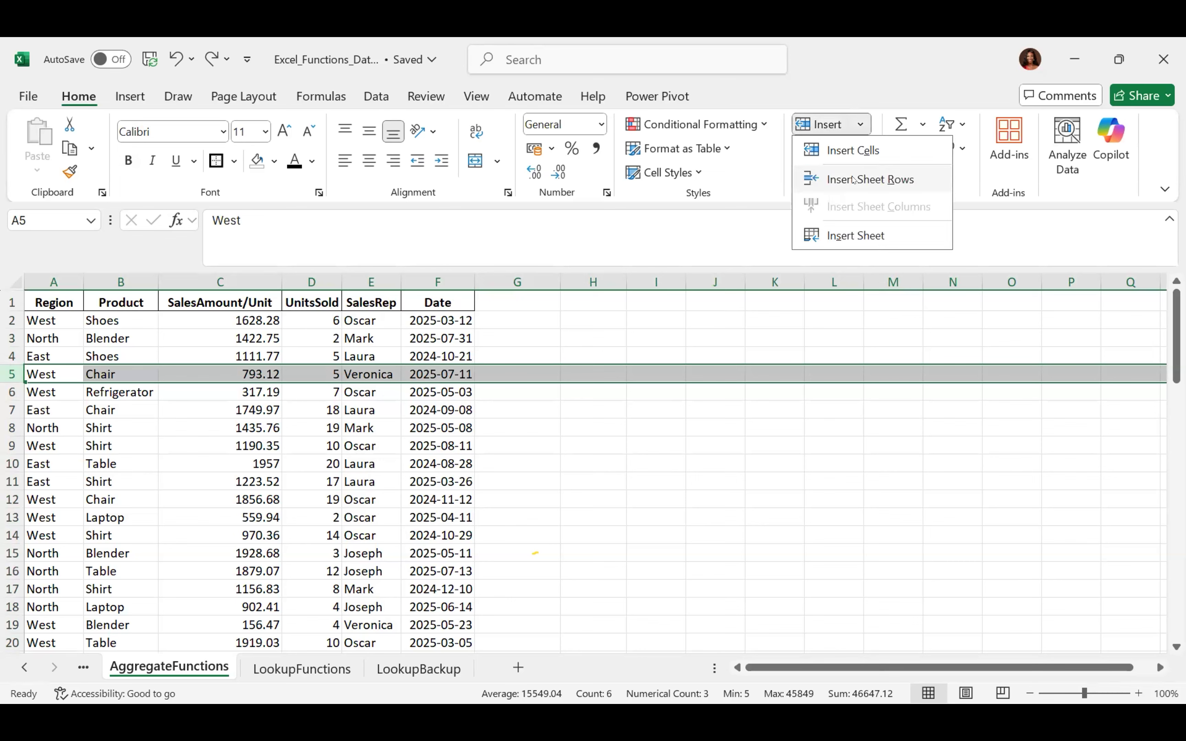
click(834, 180)
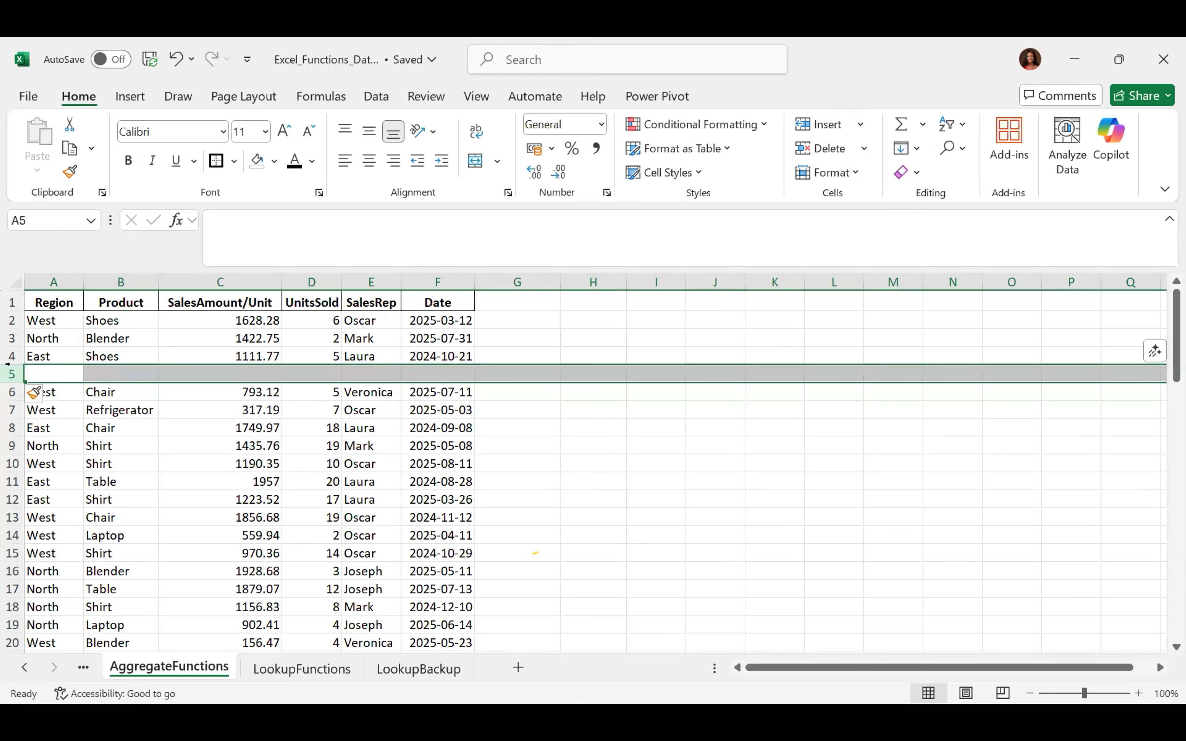
click(862, 149)
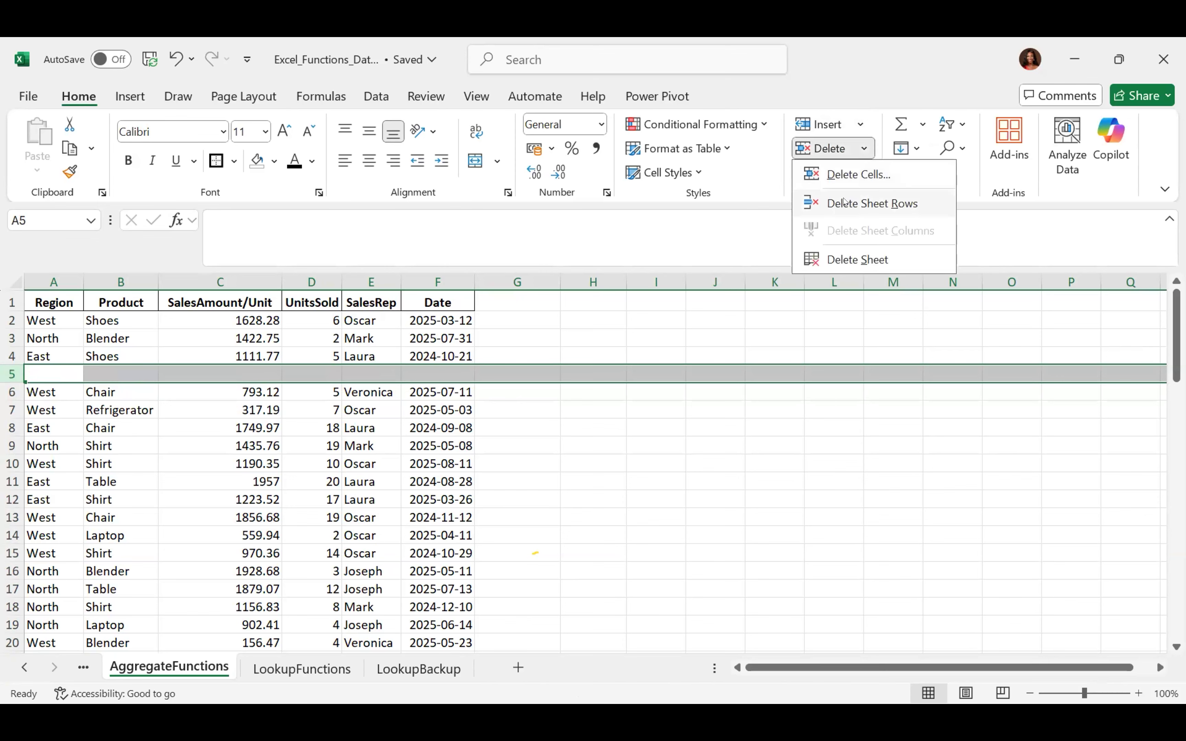
click(834, 203)
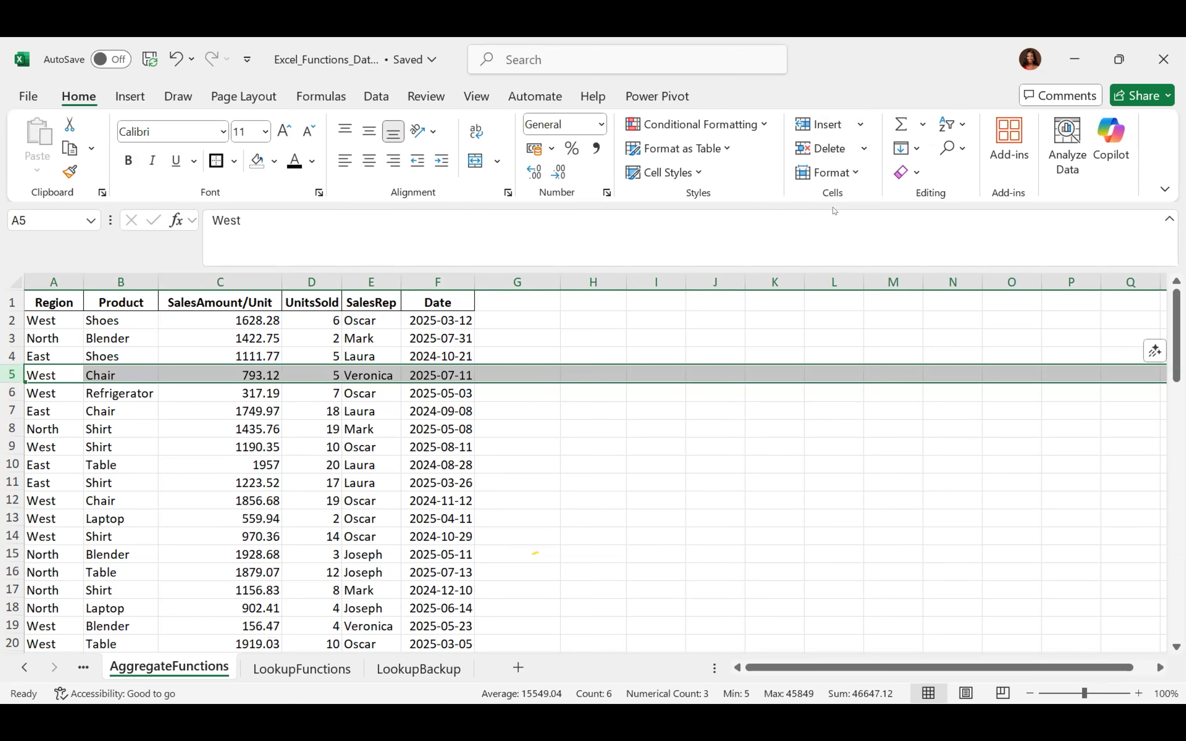
click(571, 430)
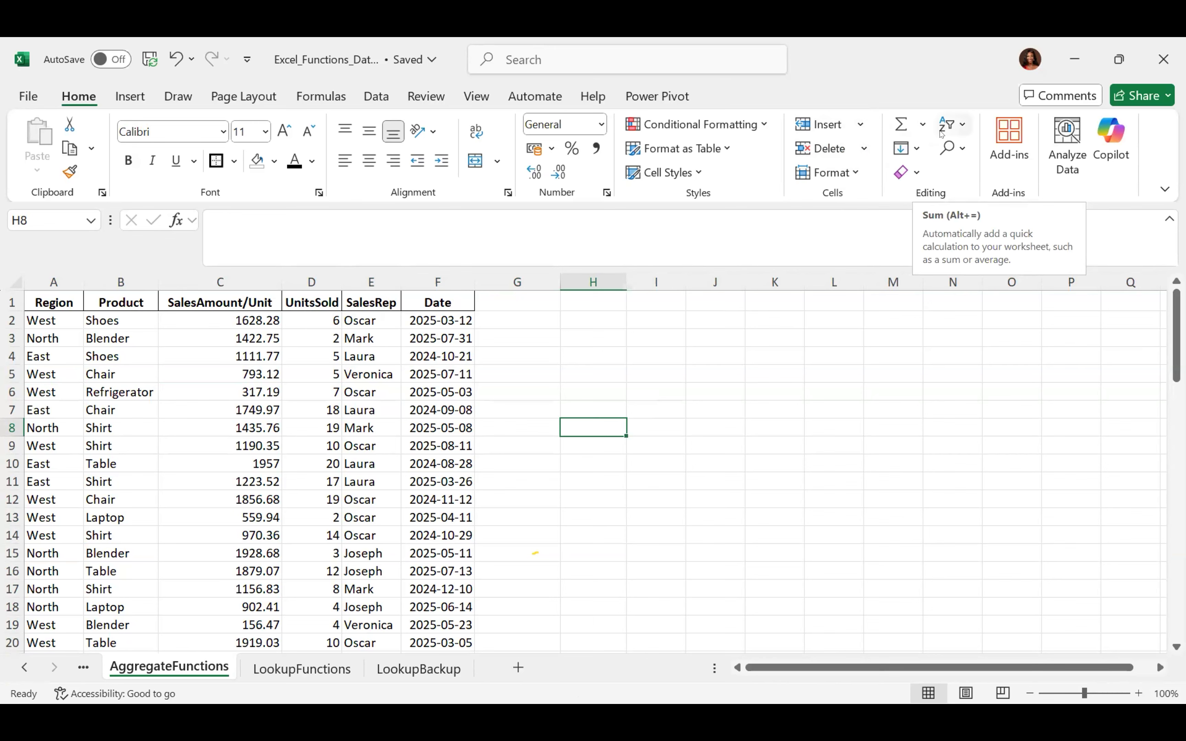
Inspect the AutoSum, Fill and Sort & Filter menus without applying anything, then show the Data tab
click(923, 125)
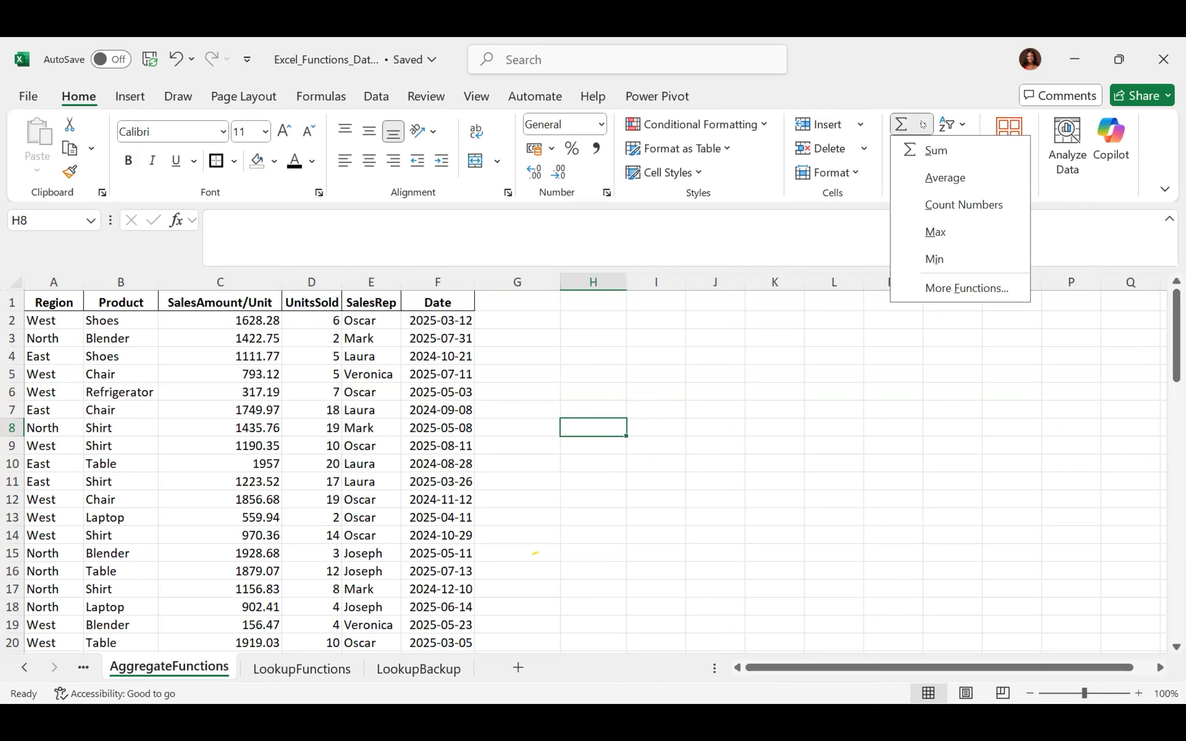
key(Escape)
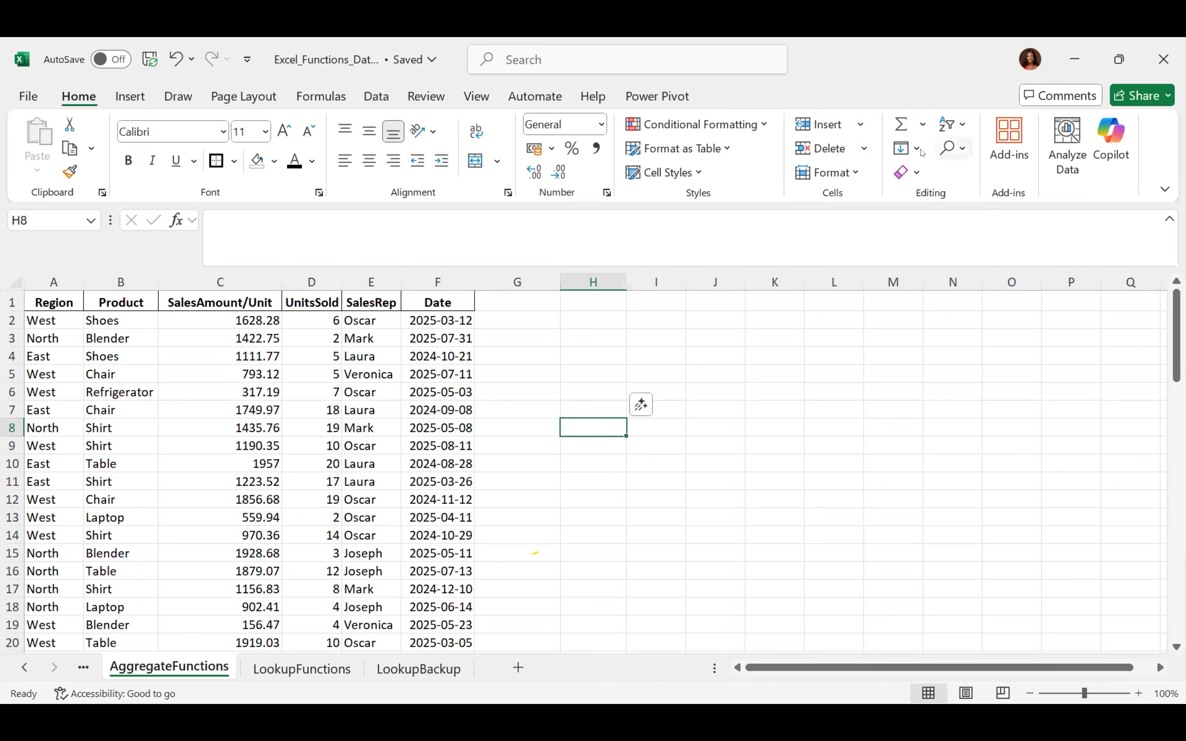
click(915, 149)
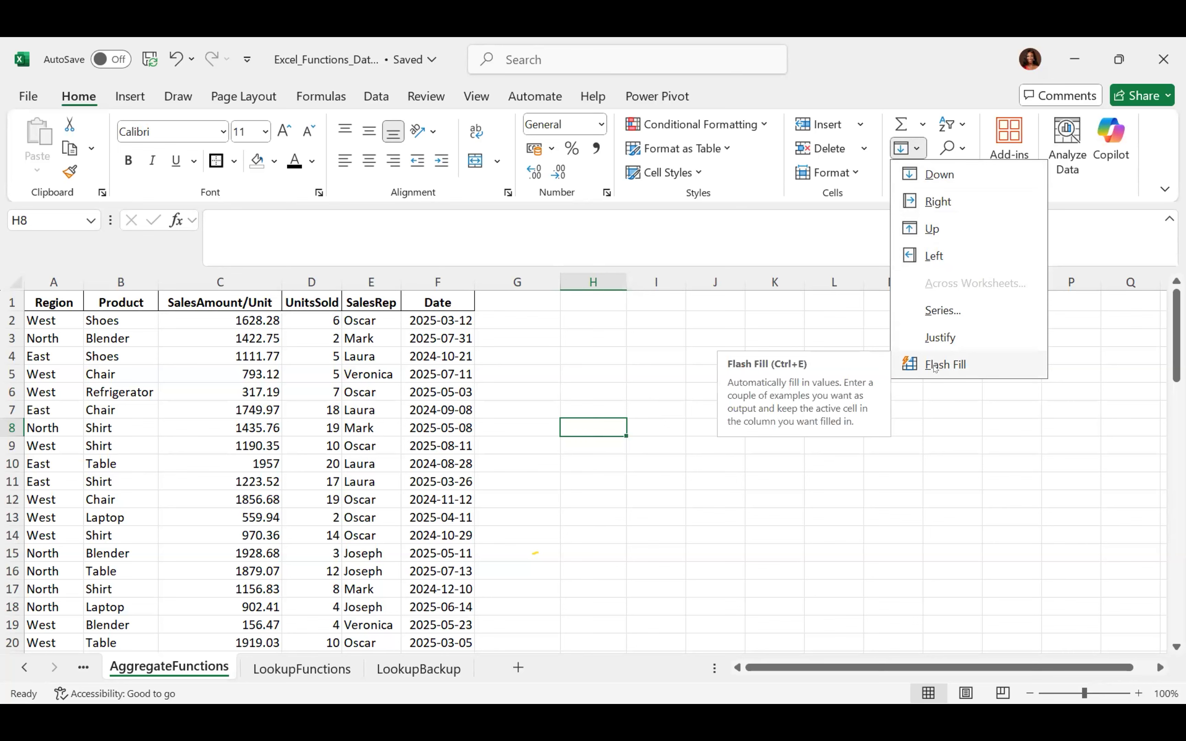
click(597, 300)
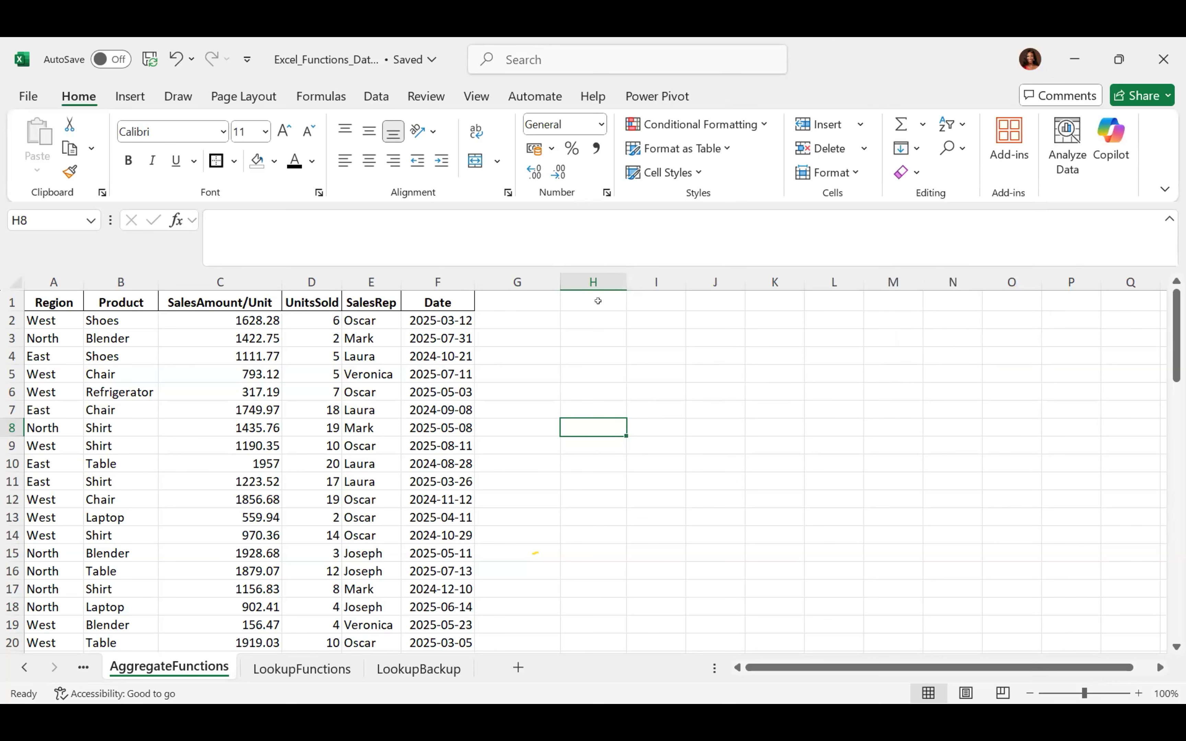
click(577, 319)
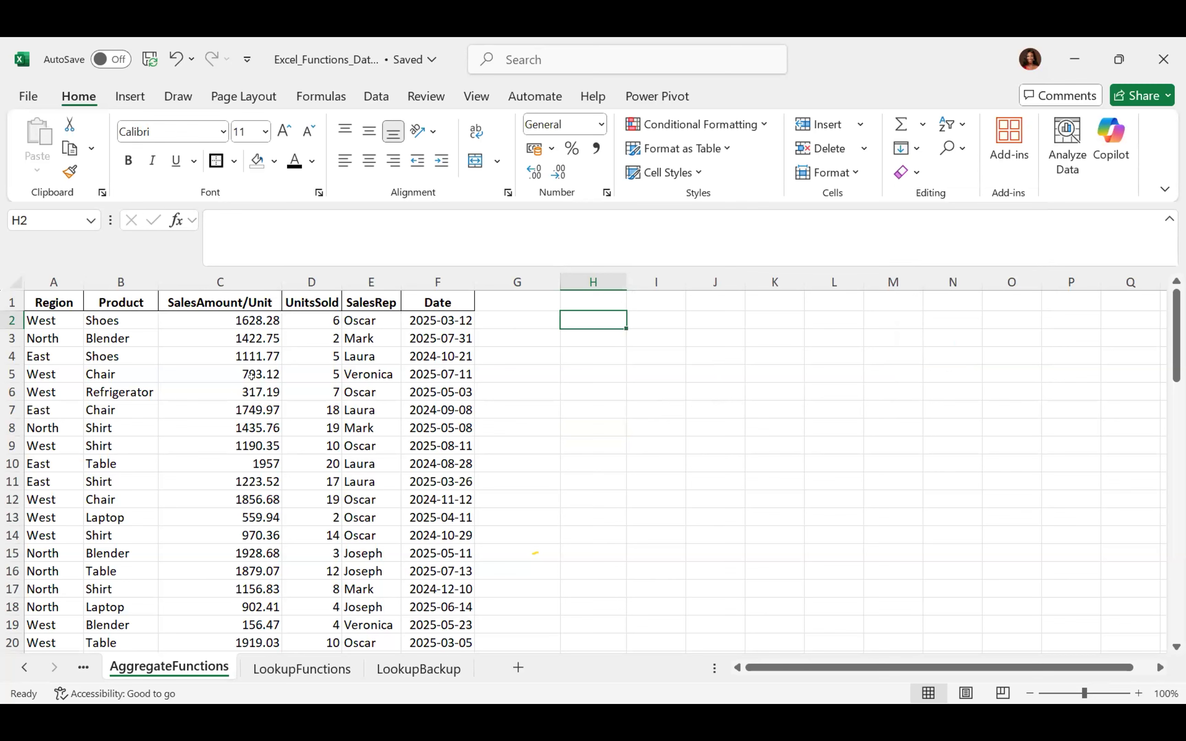
click(918, 148)
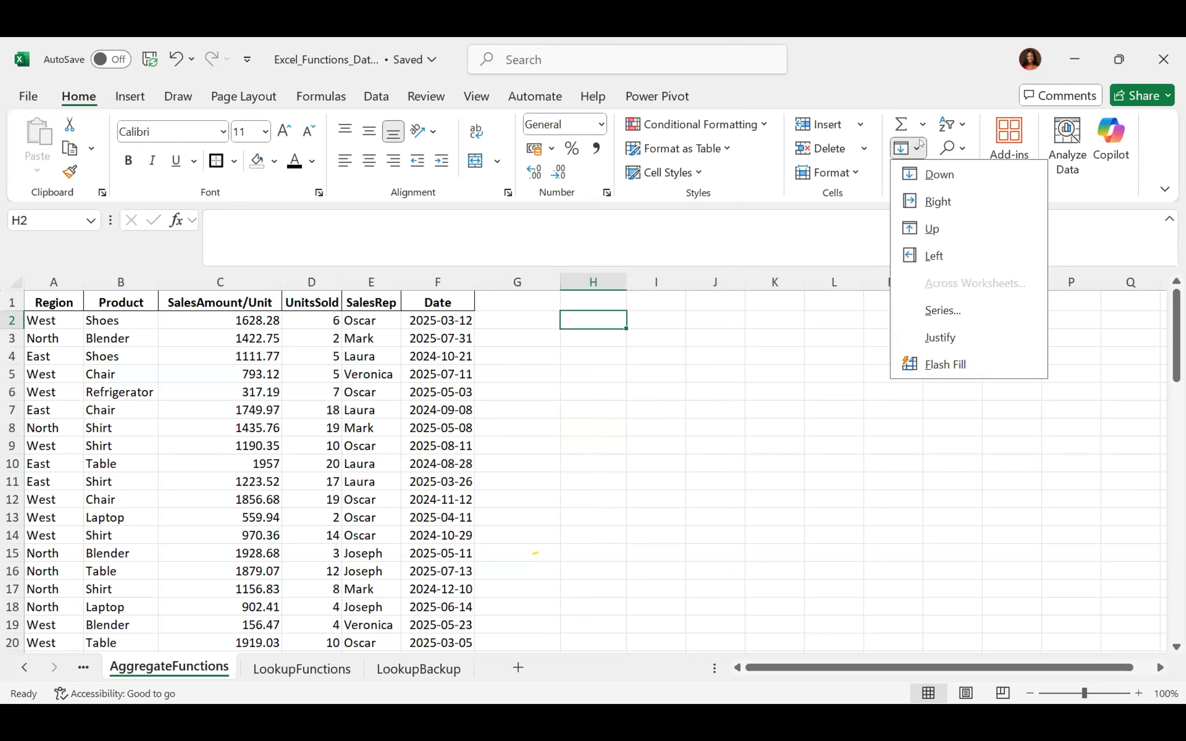
click(920, 145)
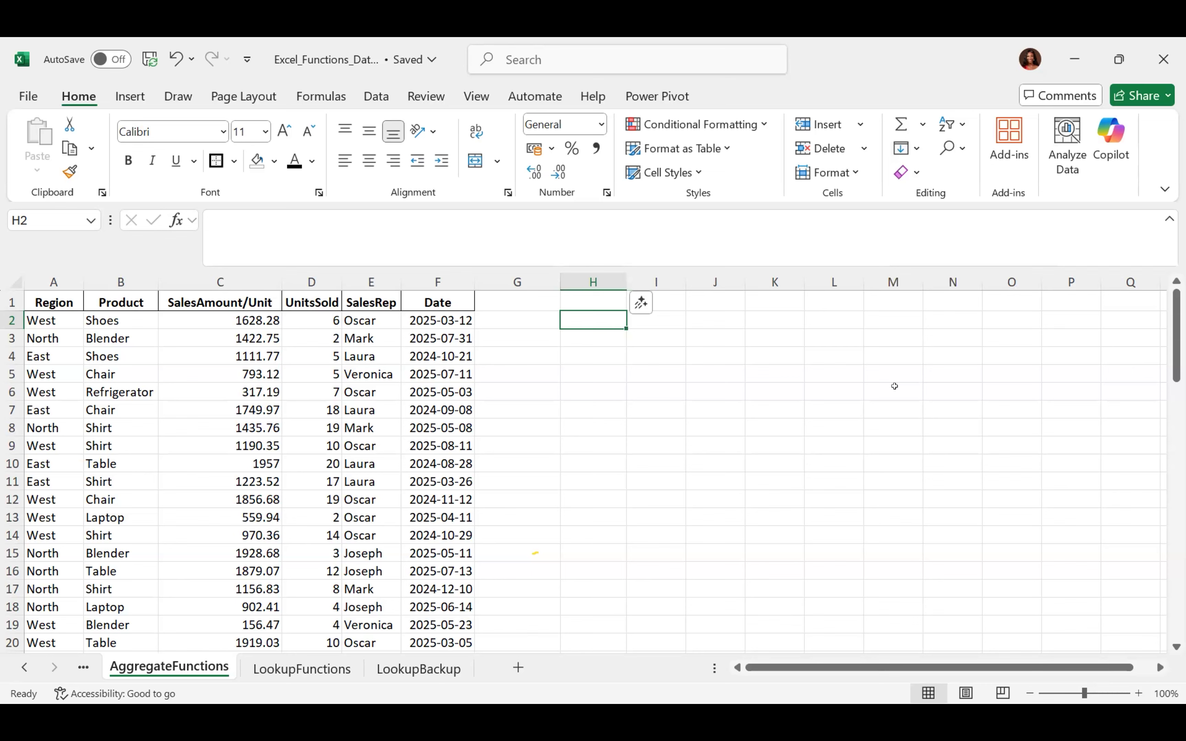
click(962, 124)
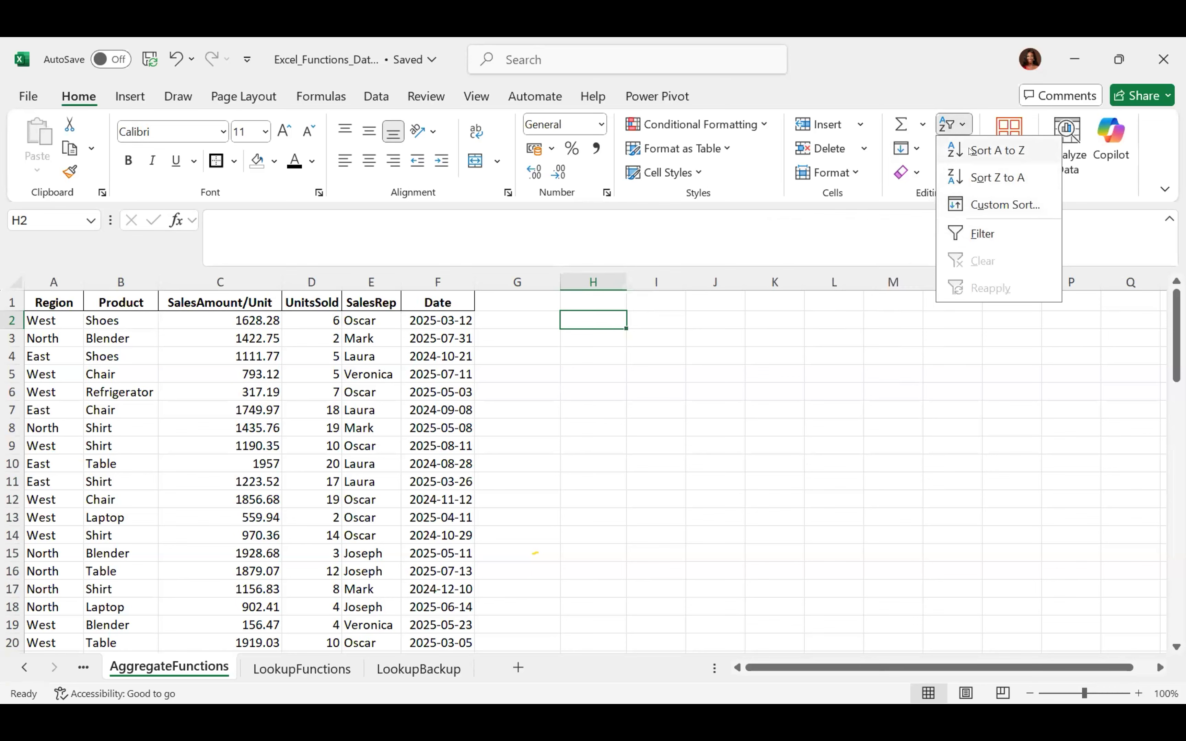
click(962, 128)
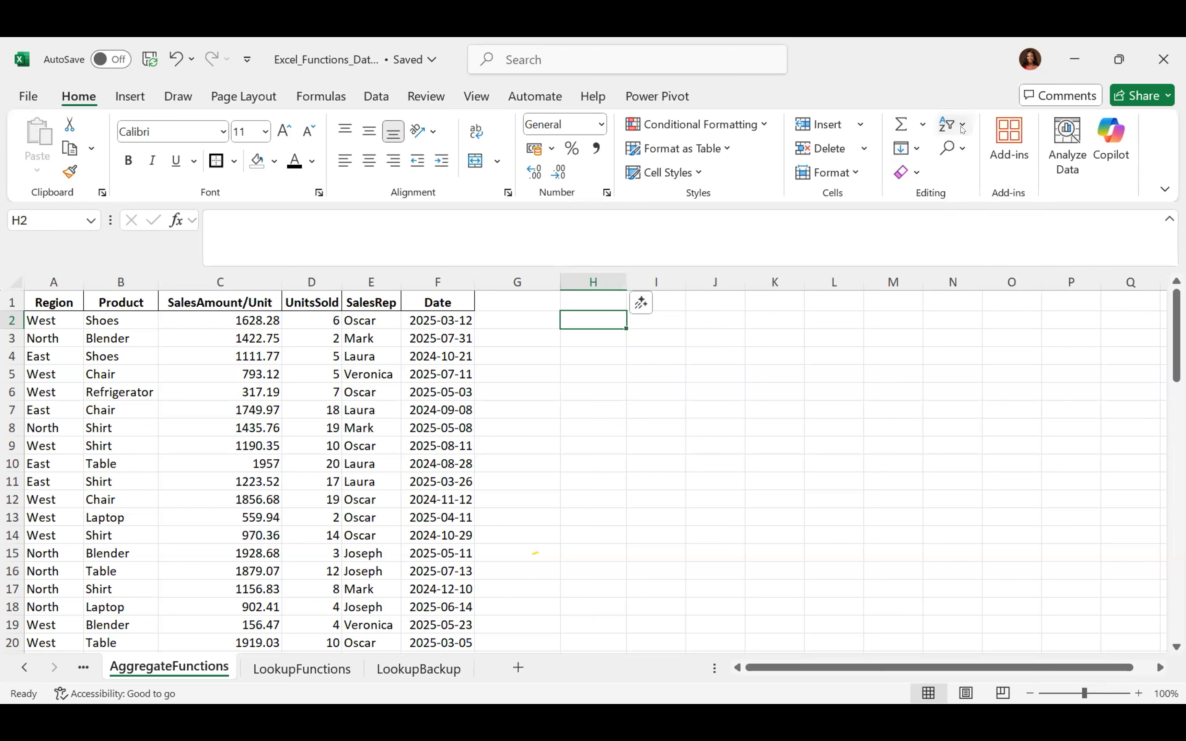
click(376, 96)
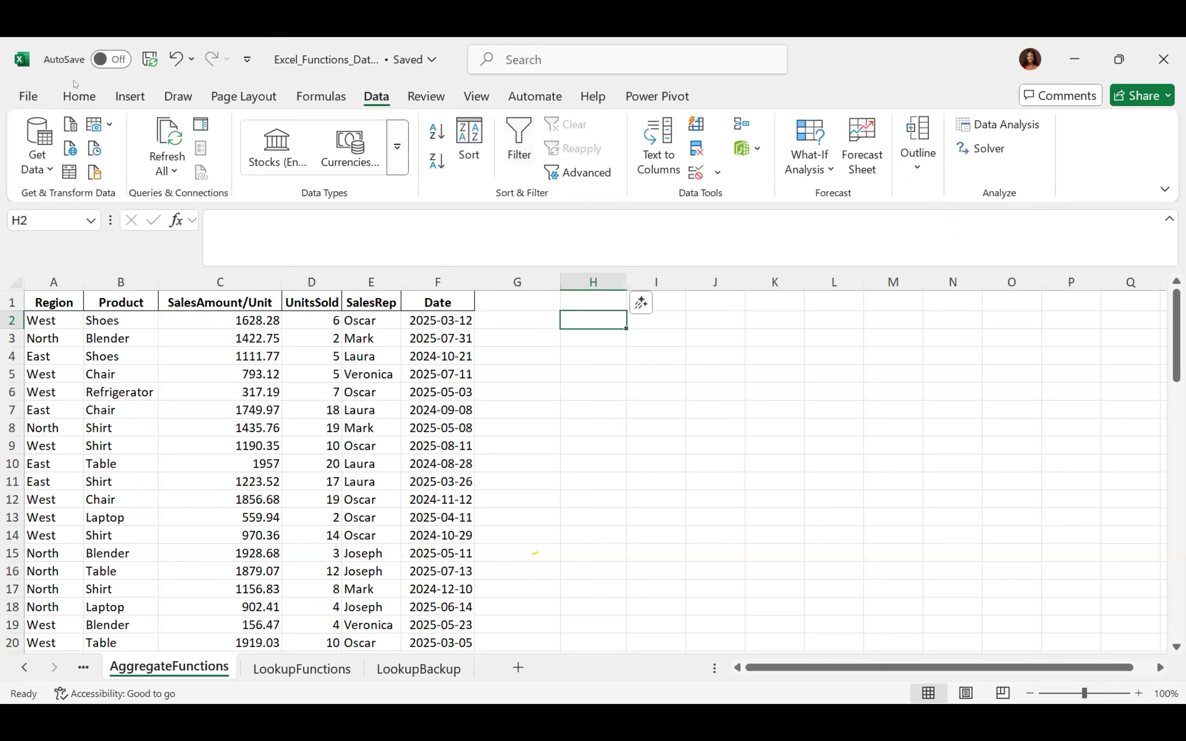
click(80, 93)
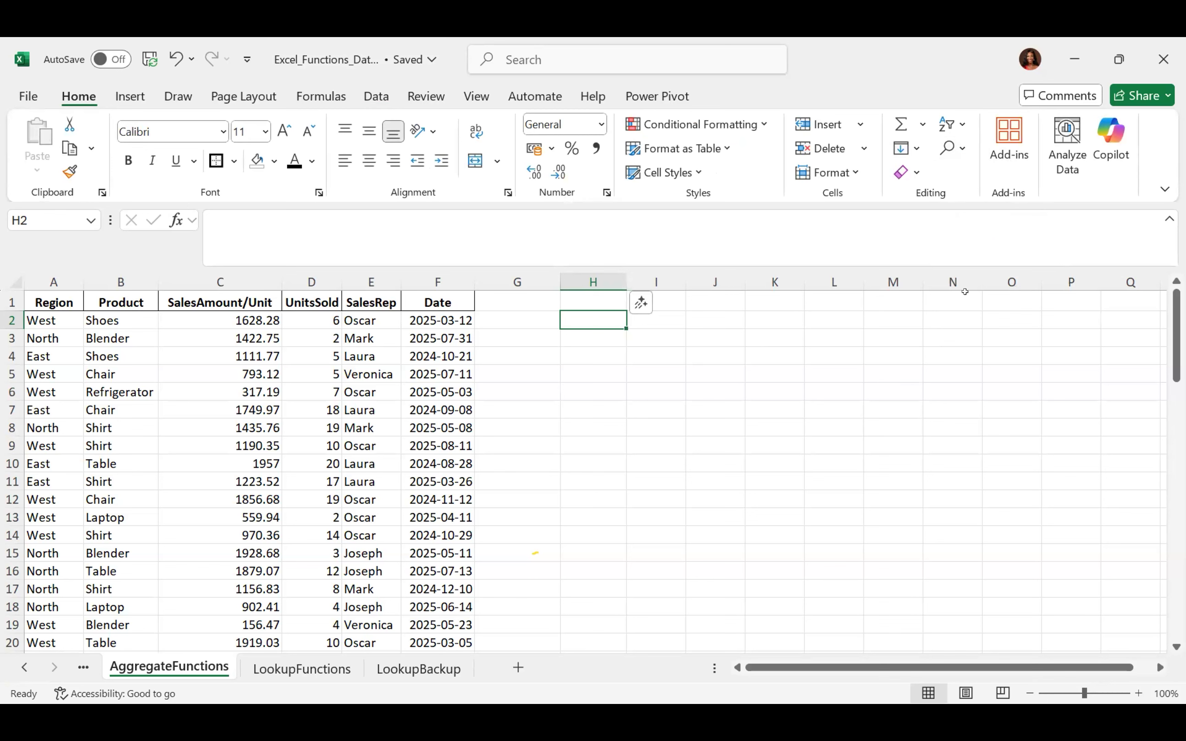
click(961, 150)
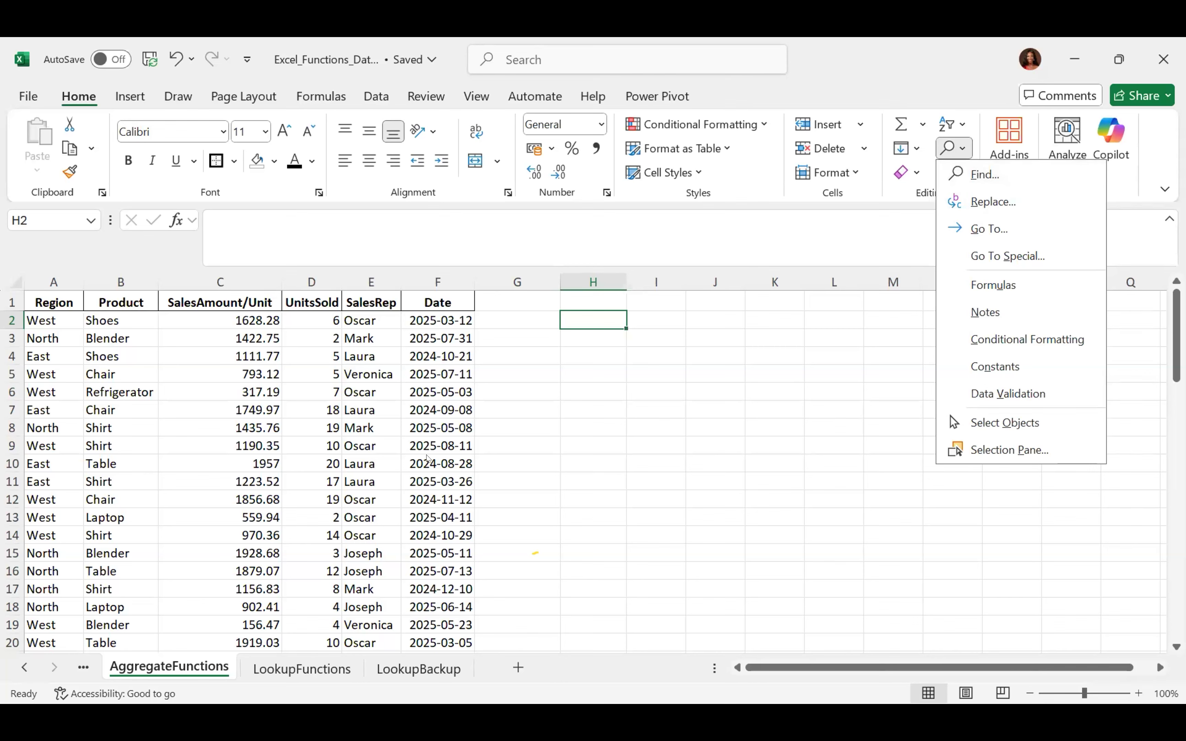
click(422, 449)
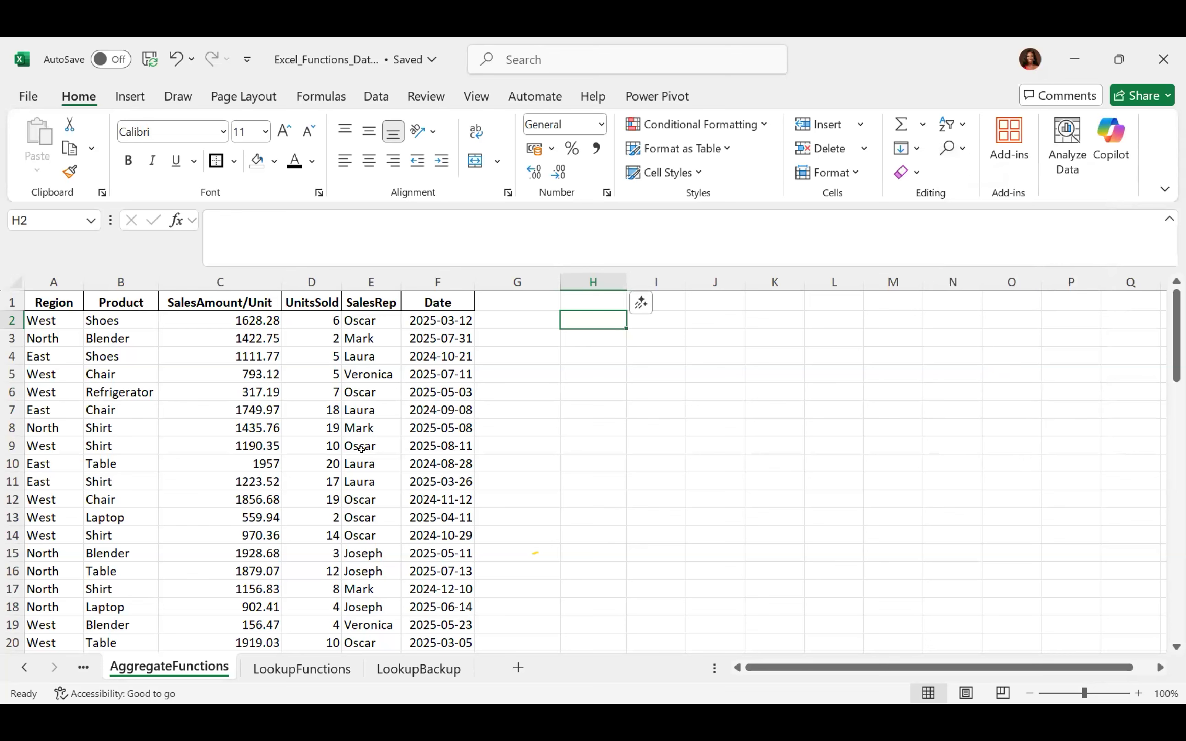
click(550, 459)
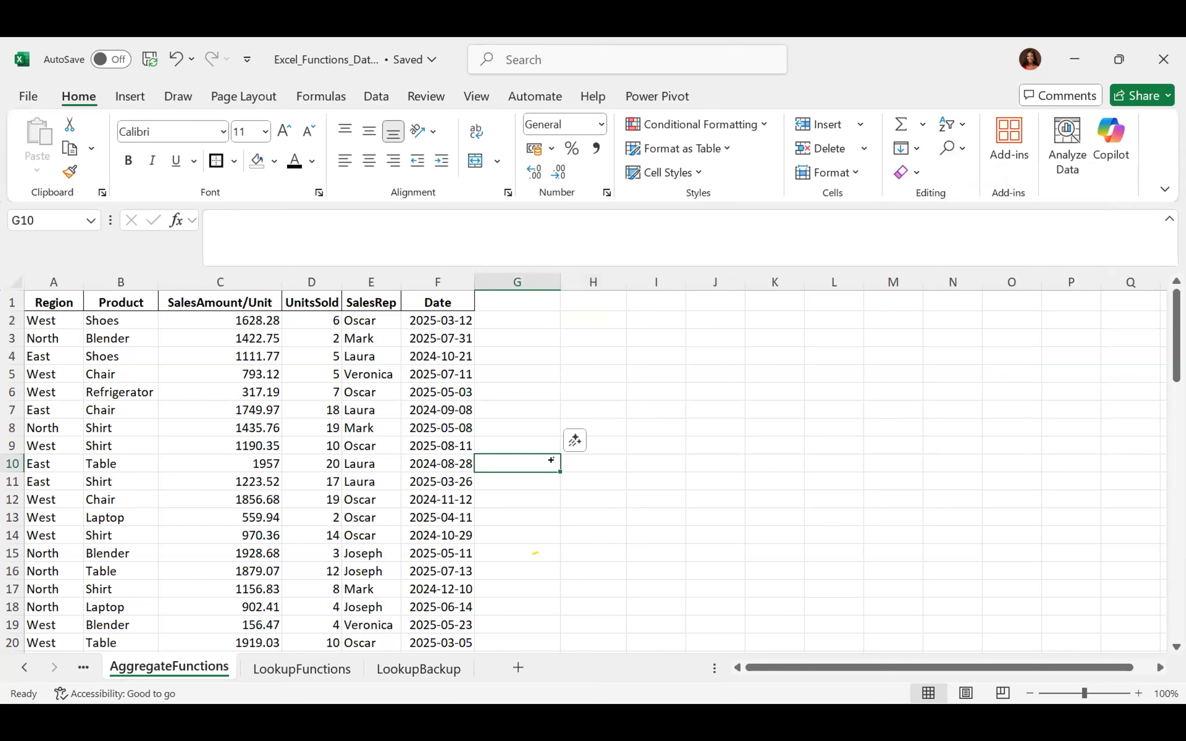
Search the sheet for a sales rep's name and list every match, enlarging the results window
key(ctrl+f)
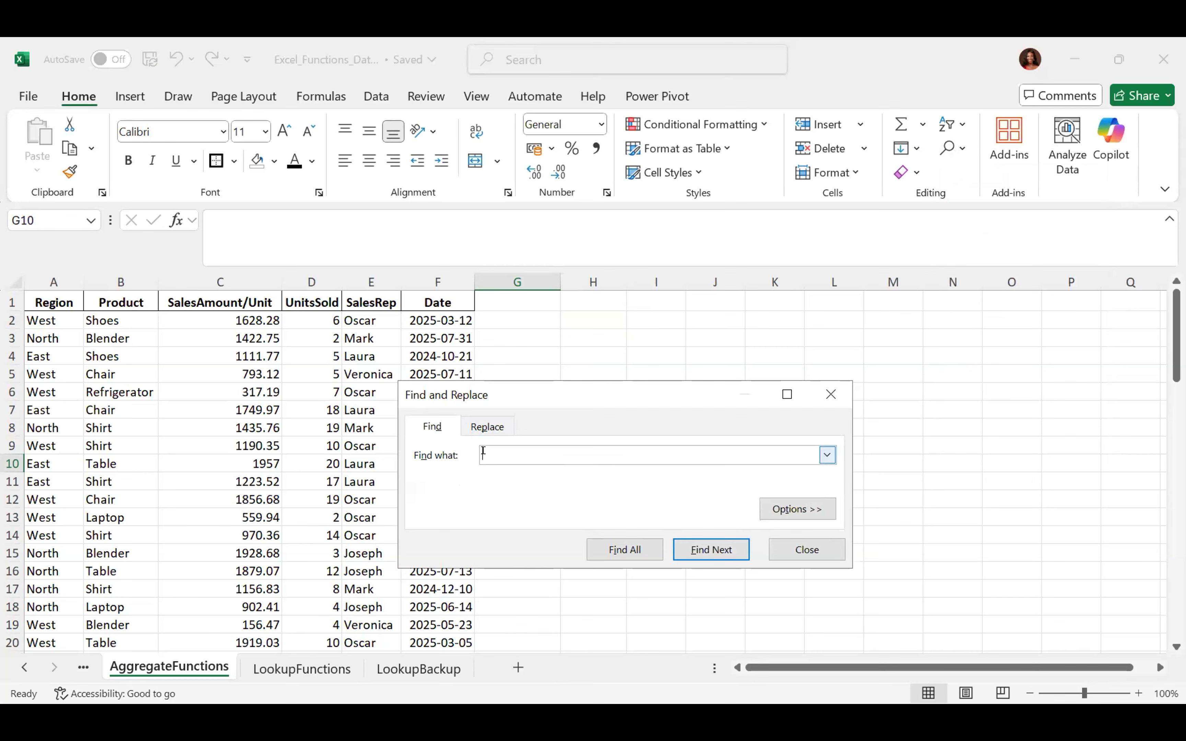
text(Laura)
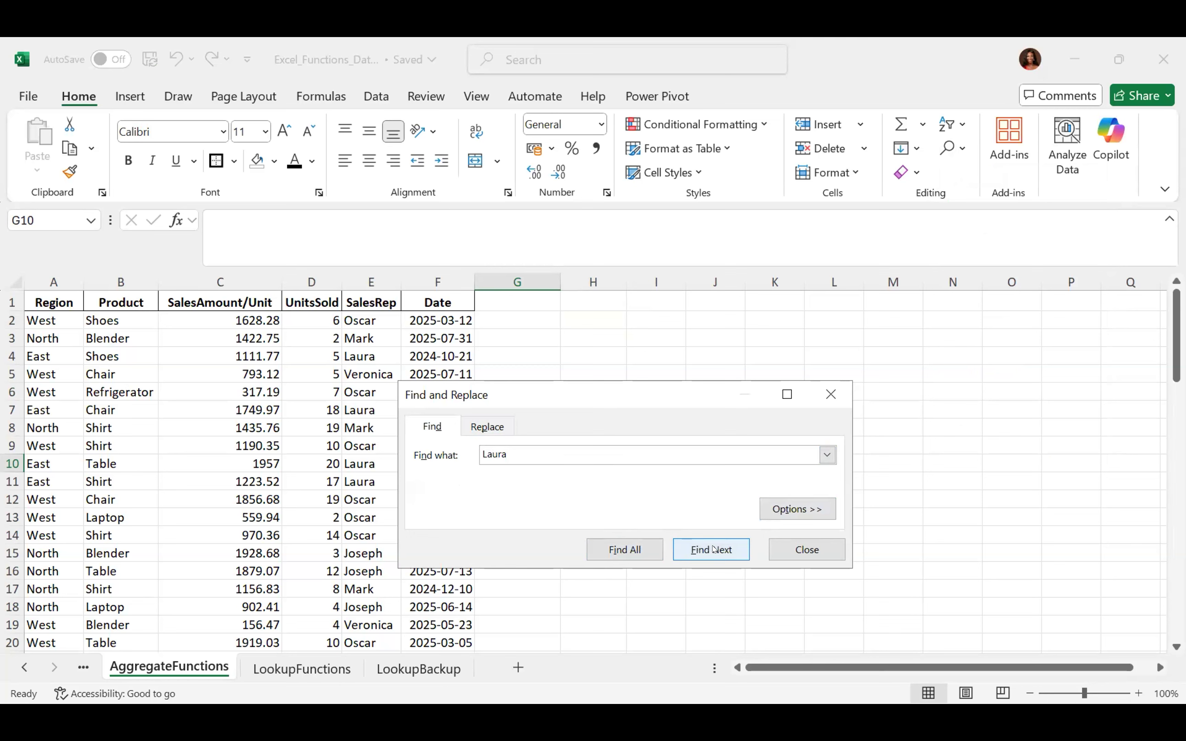
click(626, 549)
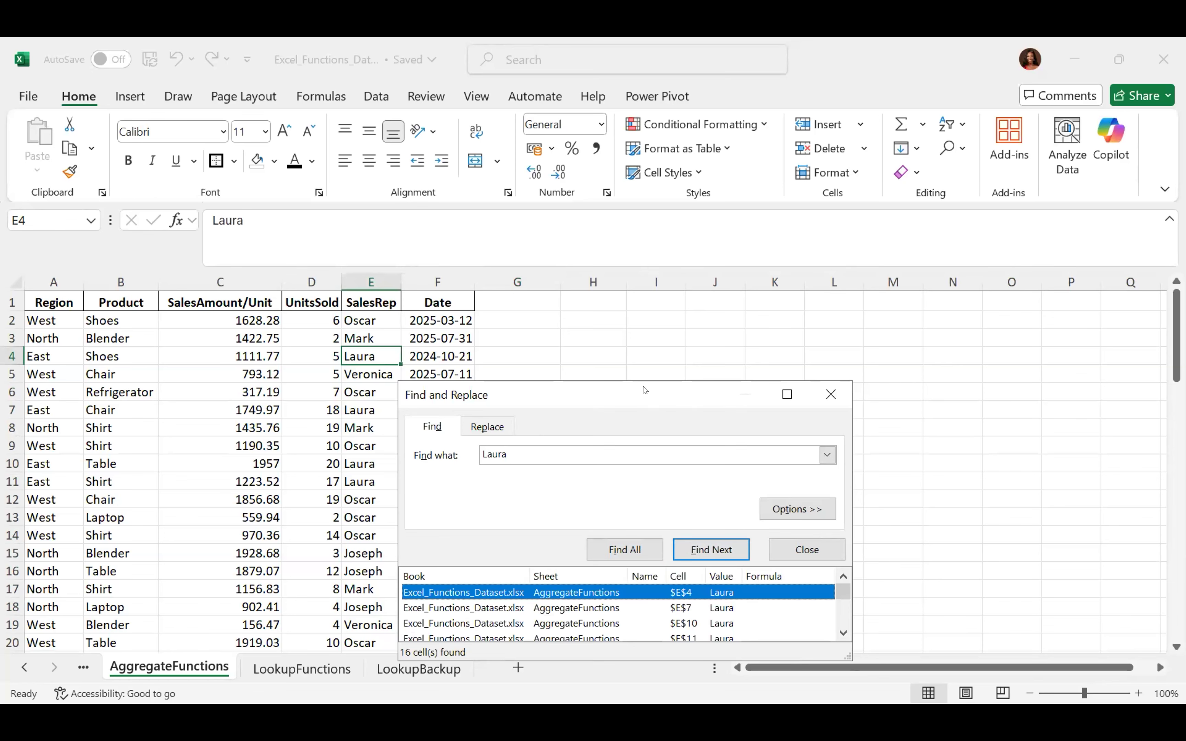
drag(645, 390, 678, 194)
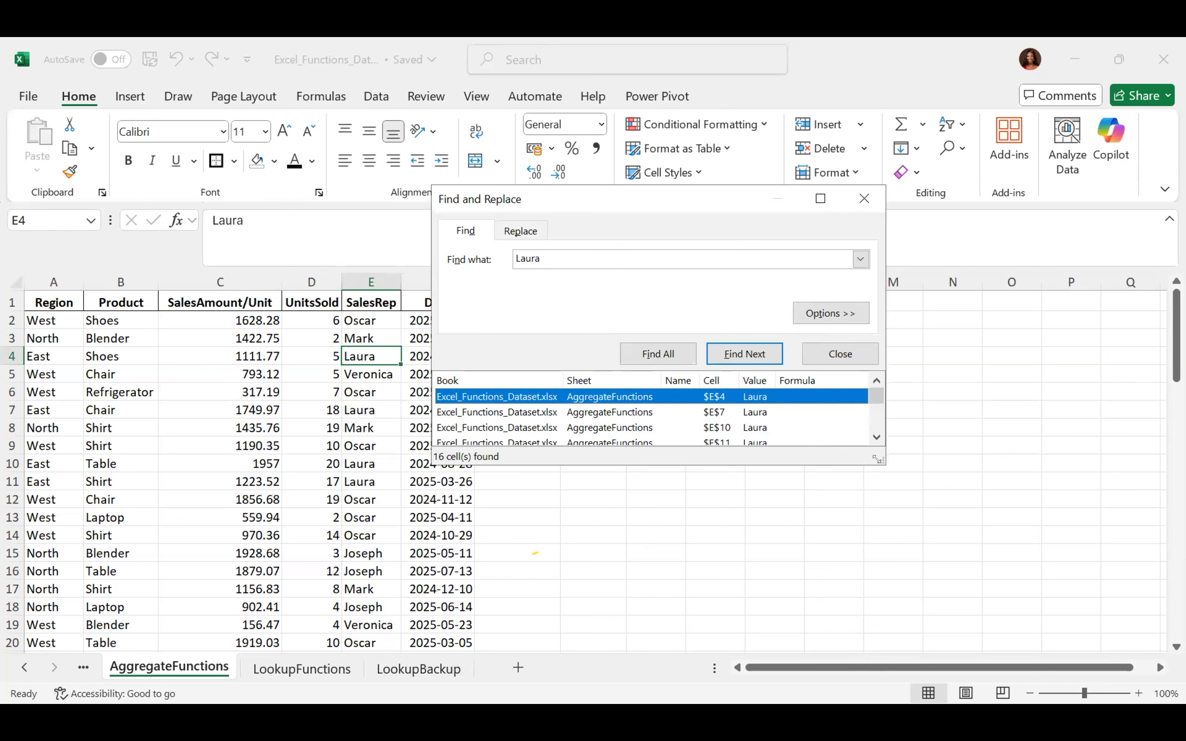
drag(877, 459, 880, 613)
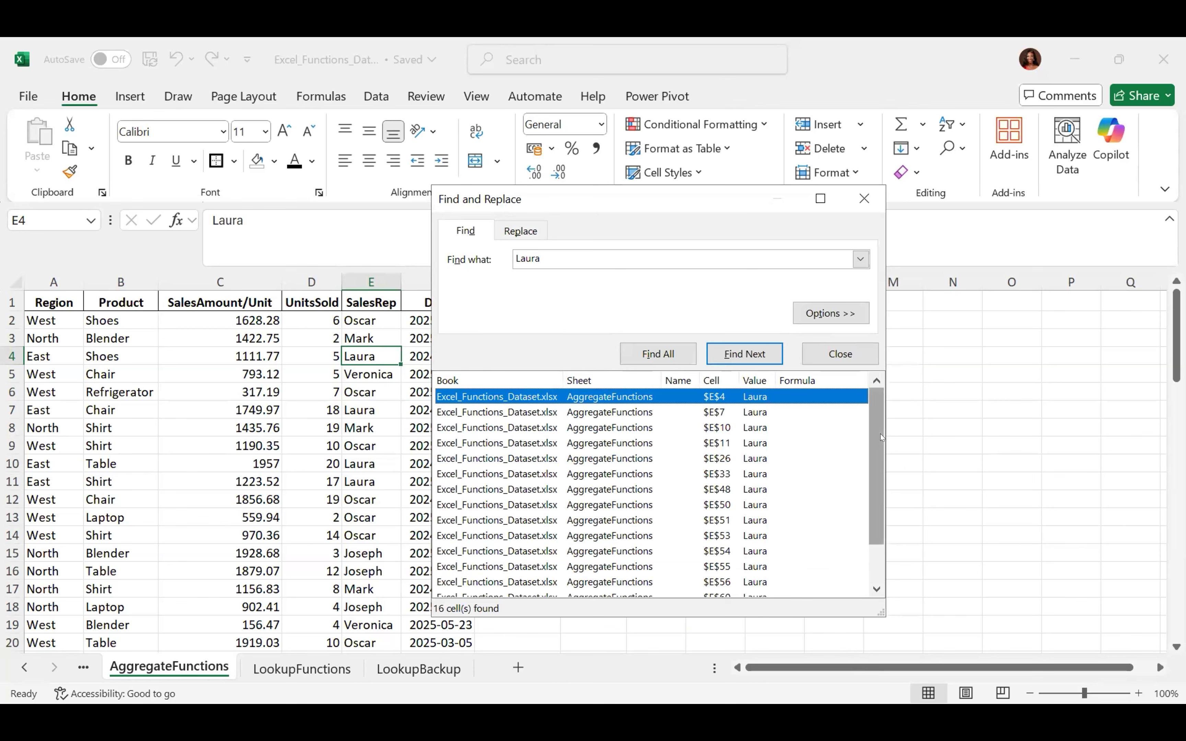
Step through the matches, jumping to cells E4, E7, E11, E51 and E55
scroll(872, 474, down, 1)
scroll(873, 464, up, 1)
scroll(873, 463, down, 1)
drag(870, 482, 872, 416)
click(629, 411)
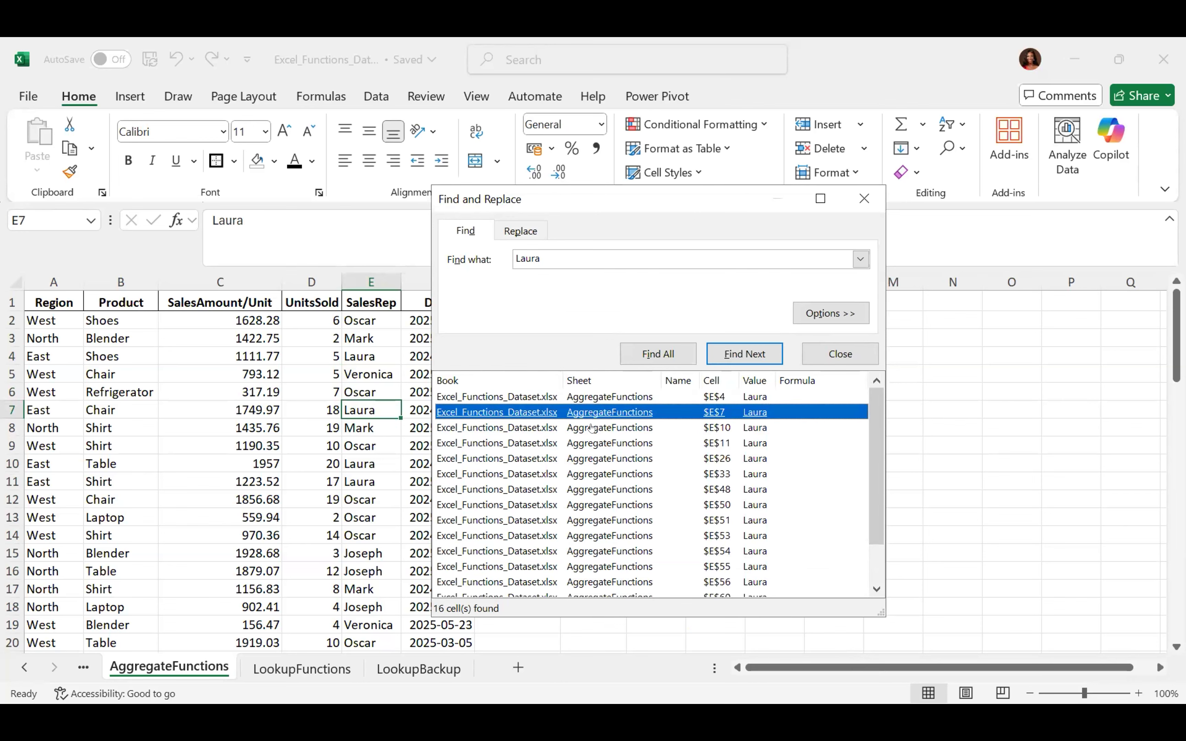
click(591, 448)
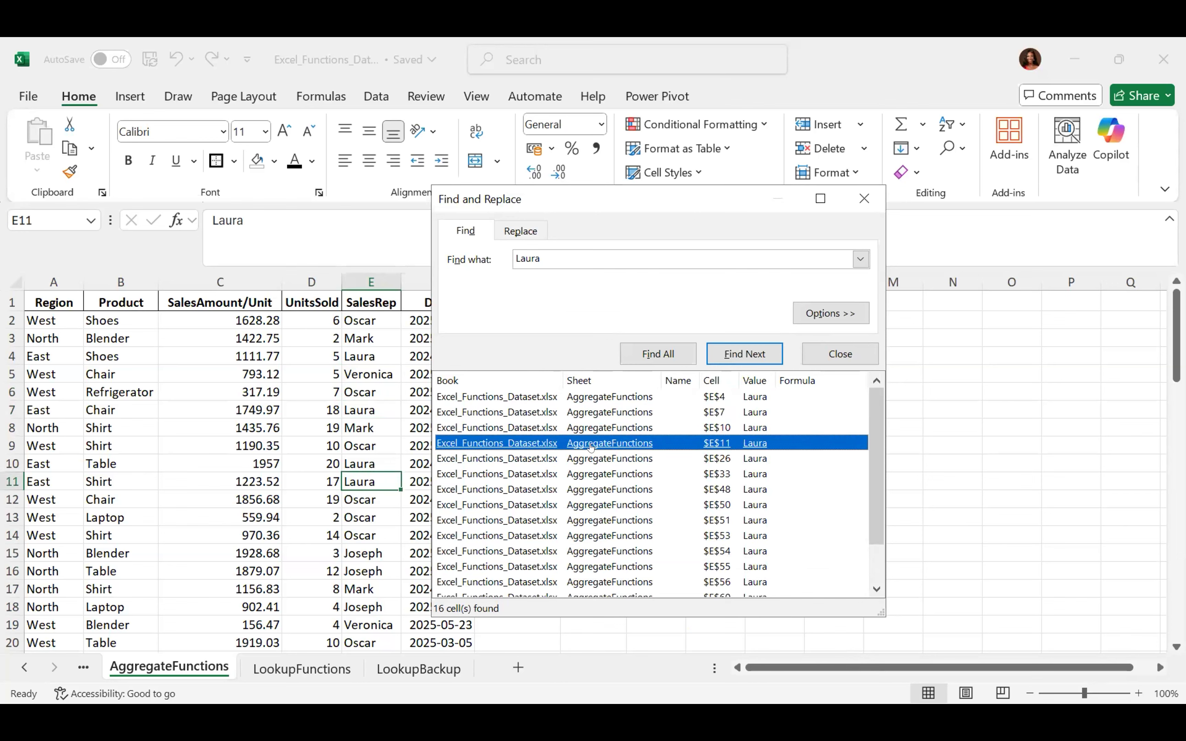
click(610, 520)
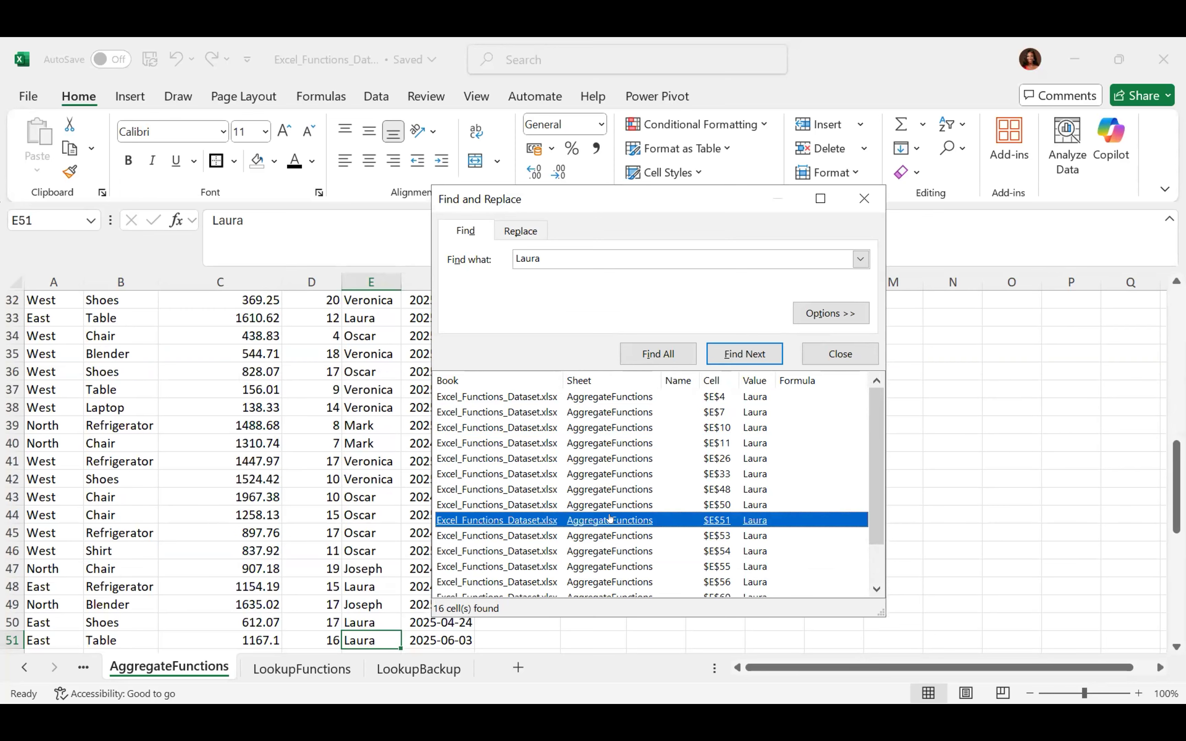
click(619, 567)
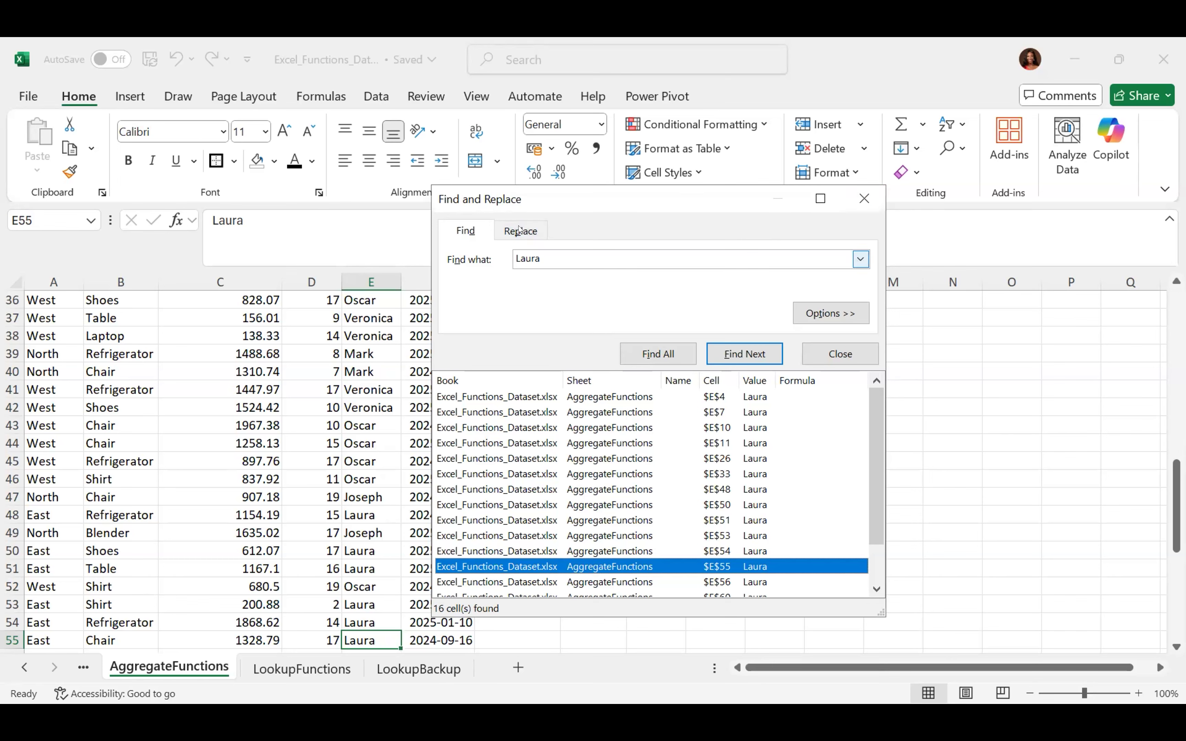
Enter a replacement rep name on the Replace tab, then close the dialog without replacing
click(519, 230)
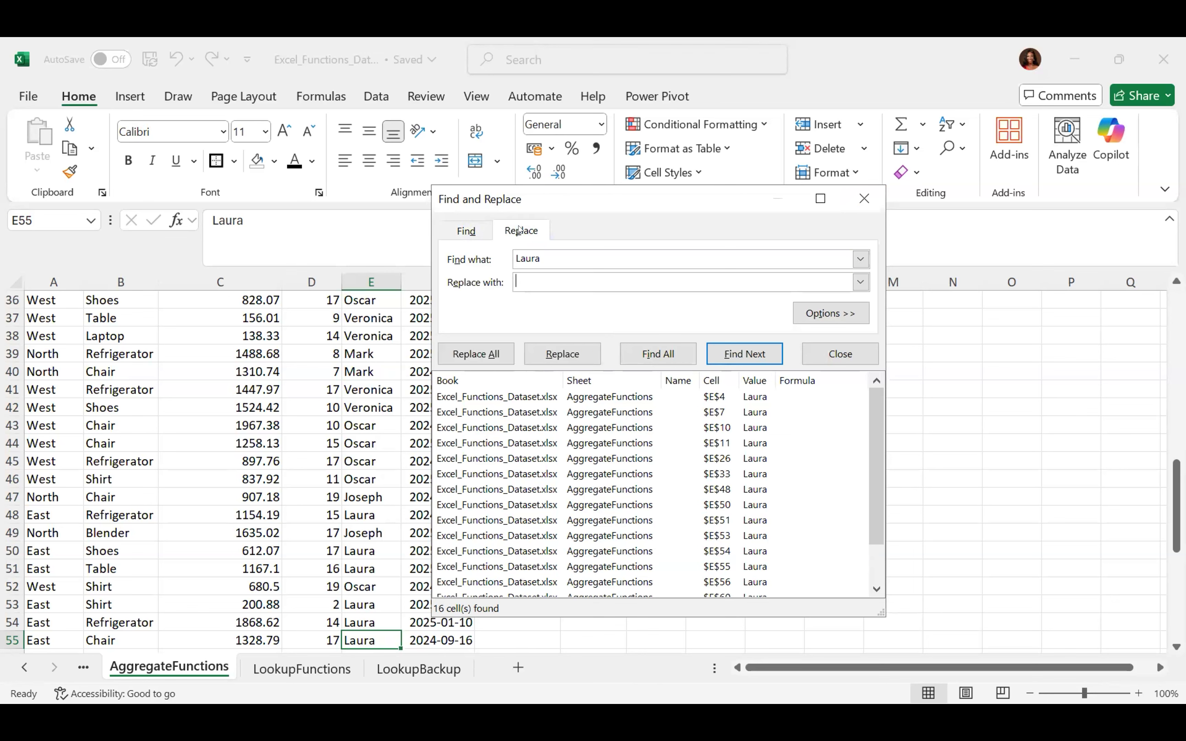
click(531, 272)
text(Isoken)
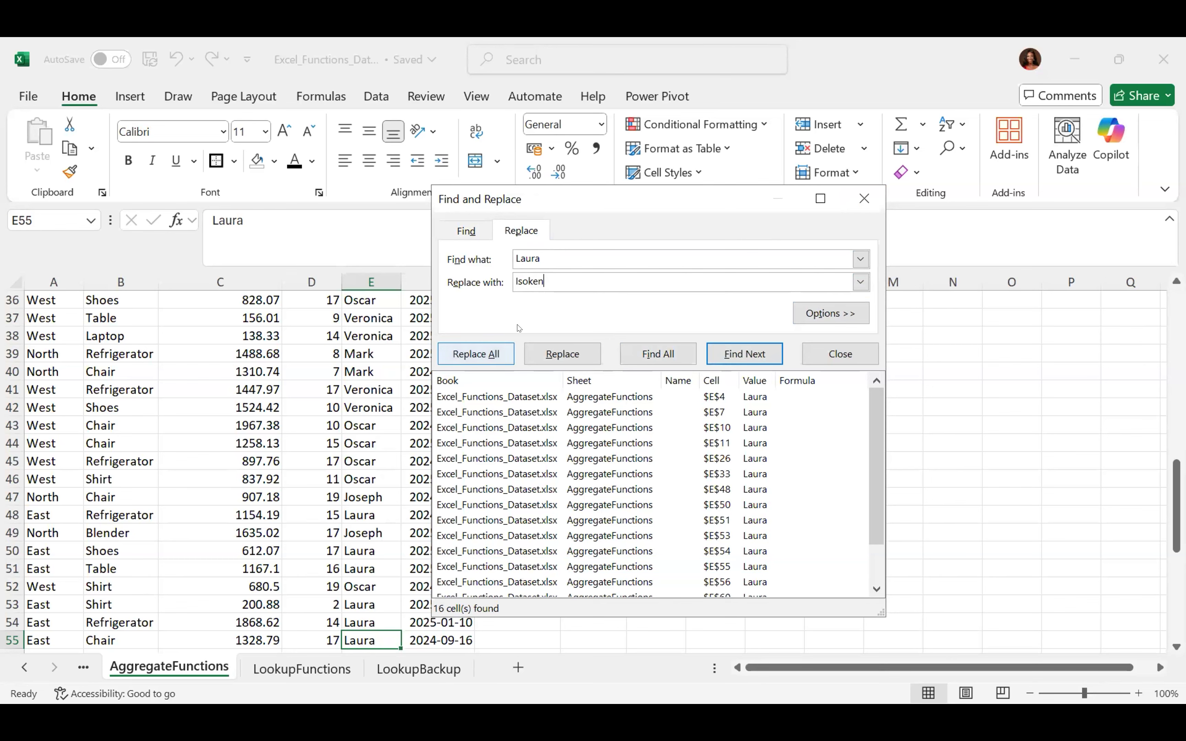
click(552, 272)
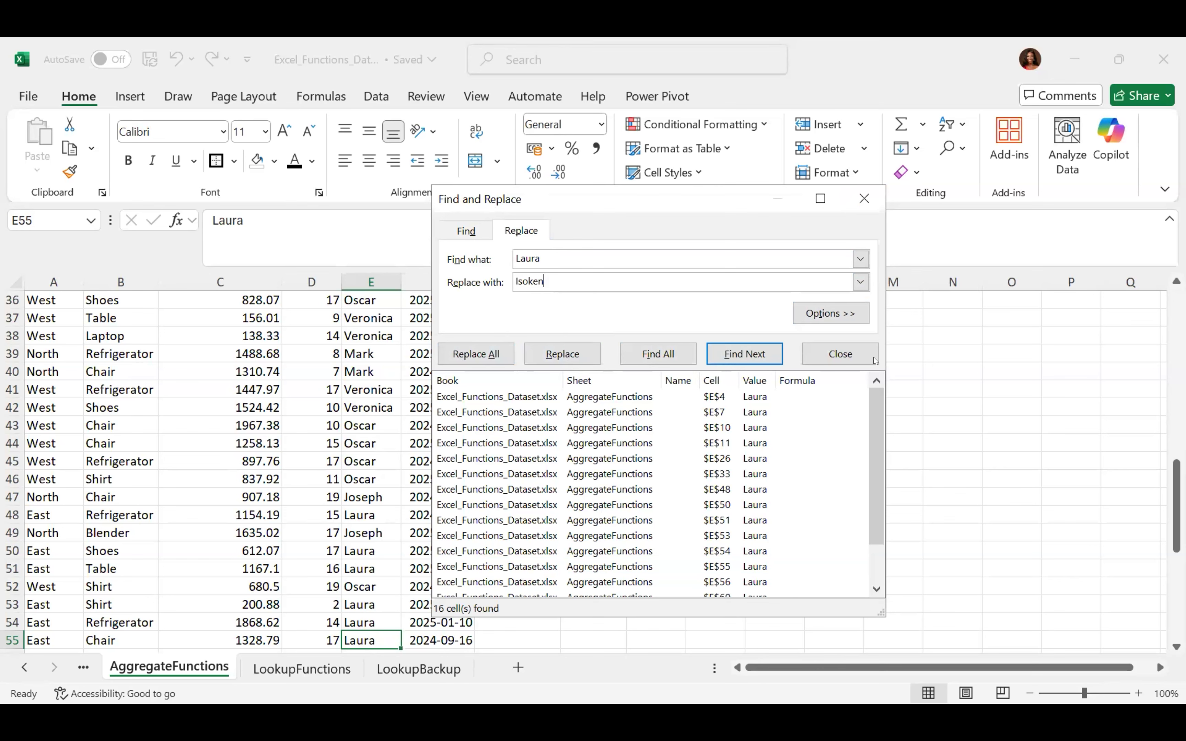
click(856, 350)
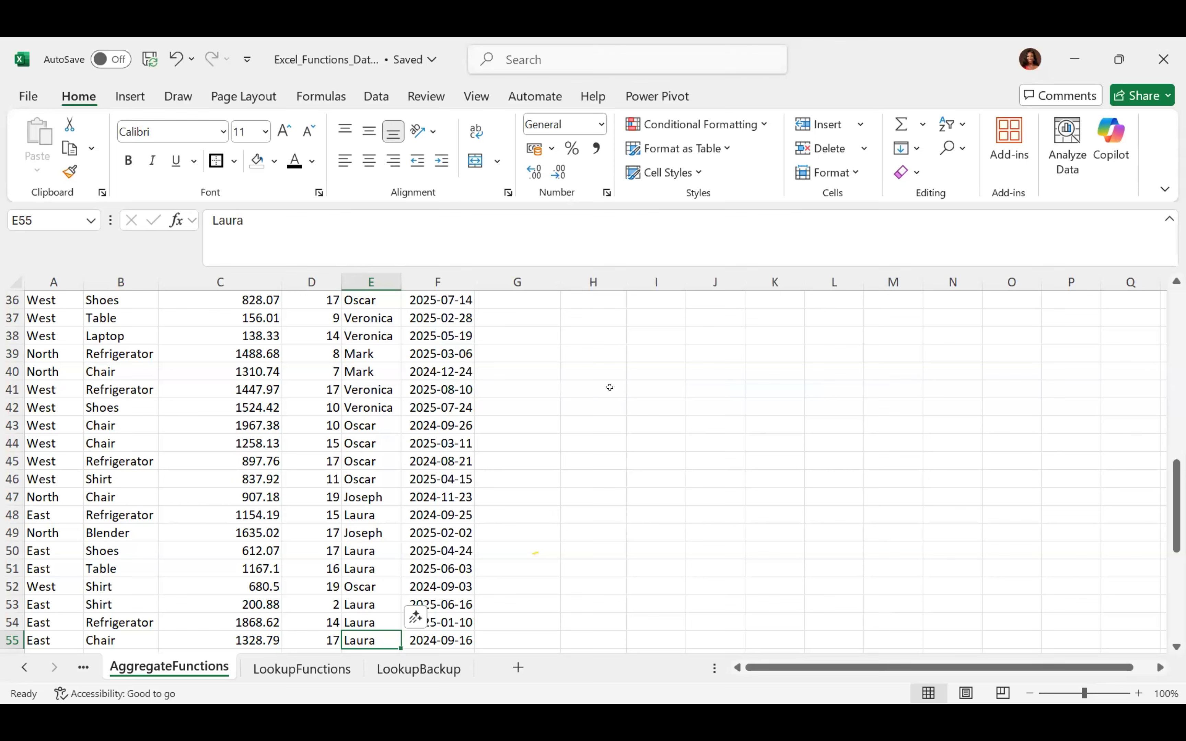
Show the Insert ribbon above the top of the sales table and look at the Forms options
click(122, 101)
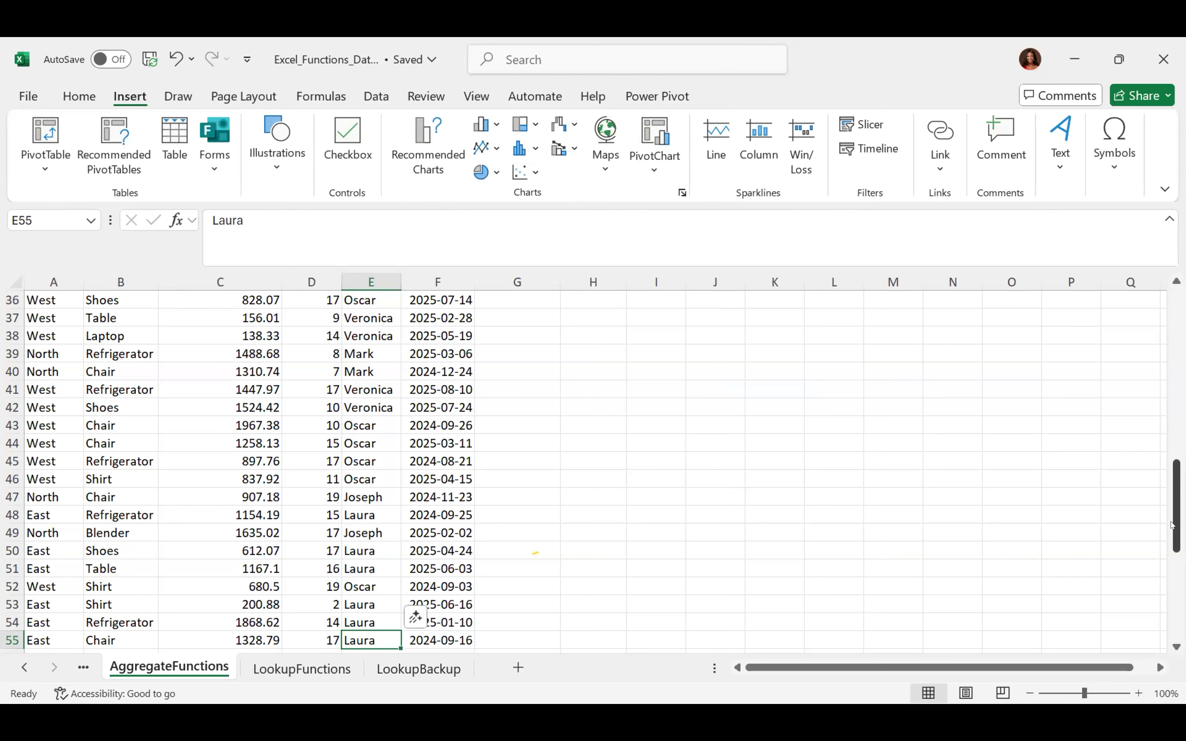
drag(1171, 525, 1175, 299)
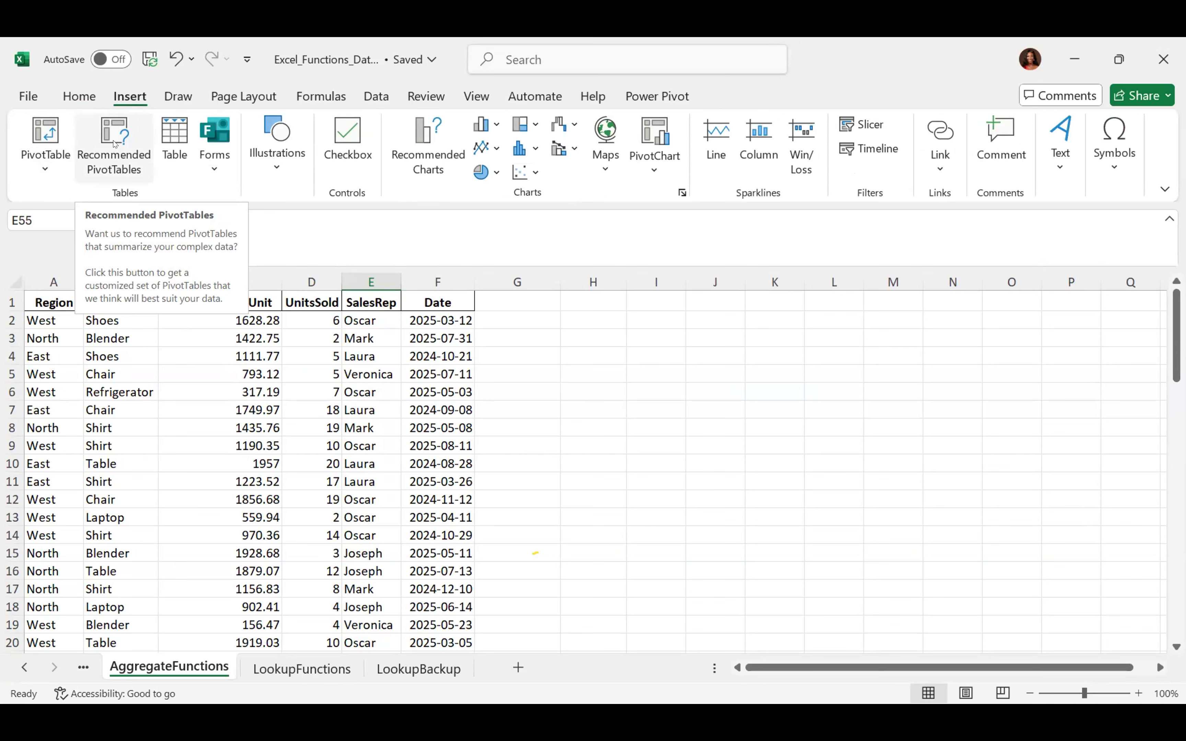
click(213, 162)
click(213, 164)
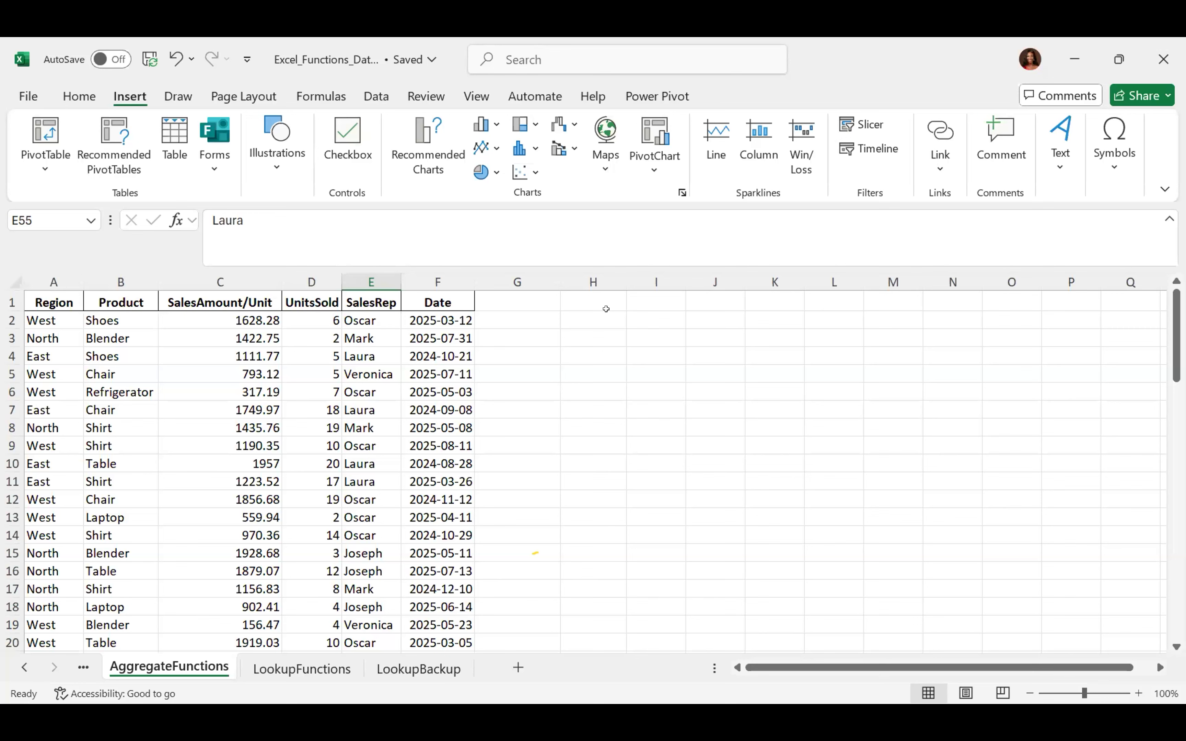
Expand Illustrations and browse the Pictures placement options such as Place over Cells
click(278, 161)
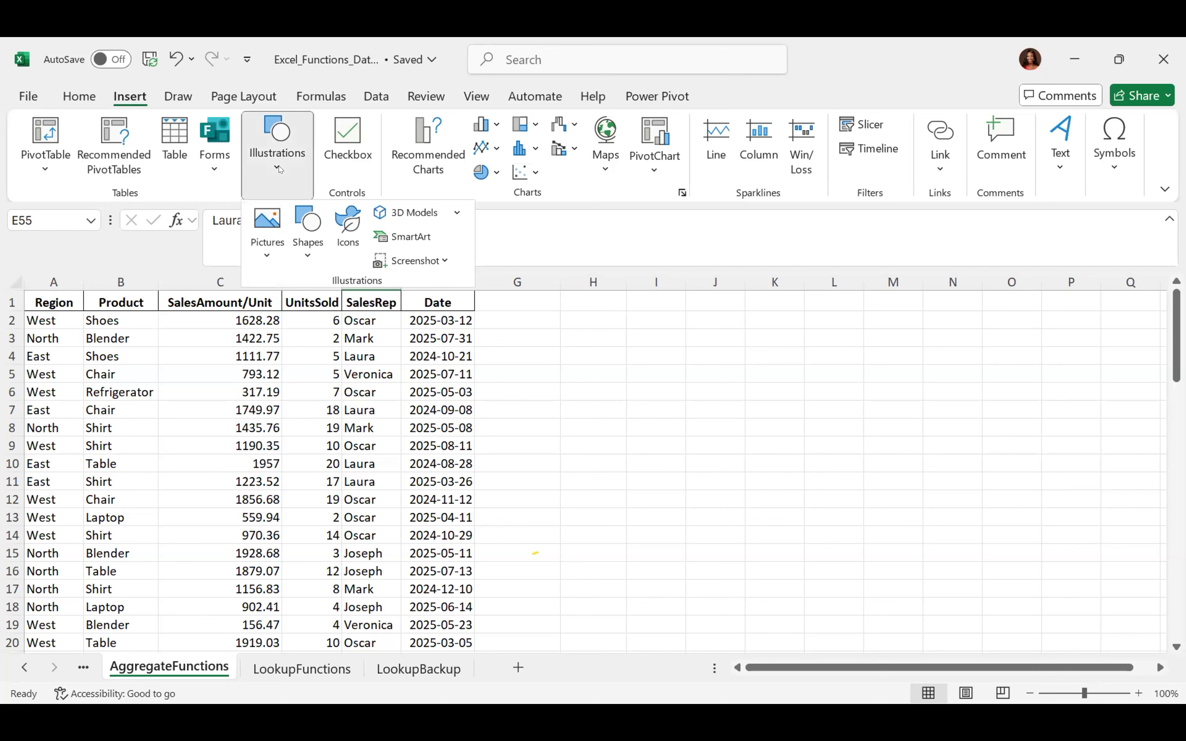
click(262, 262)
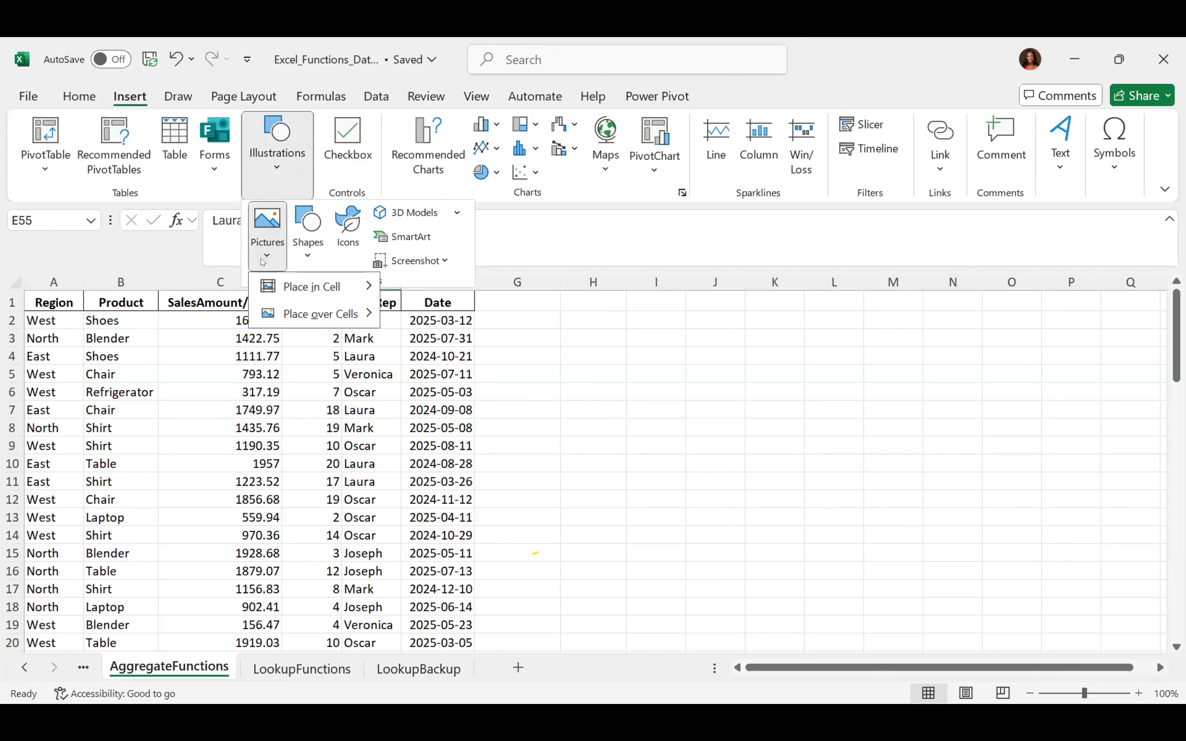
click(263, 262)
click(263, 262)
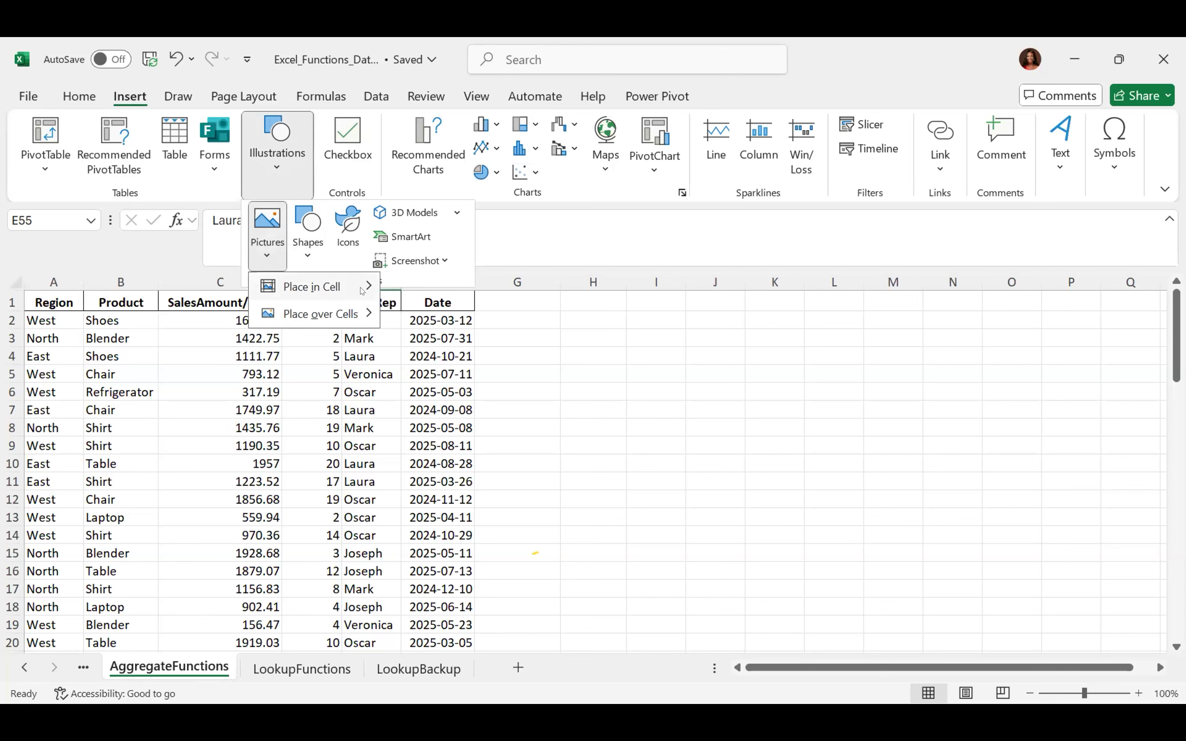
click(308, 253)
Open the Shapes gallery, then the Icons library of stock images
click(308, 253)
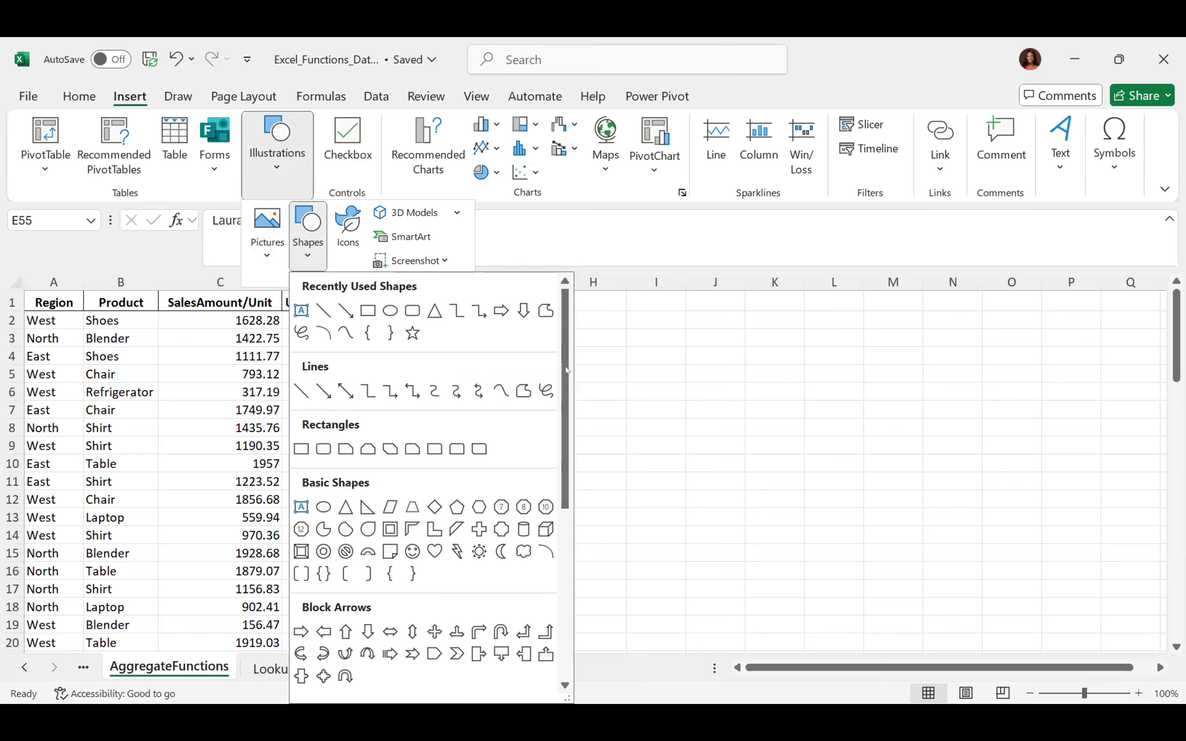
drag(566, 371, 549, 338)
click(351, 222)
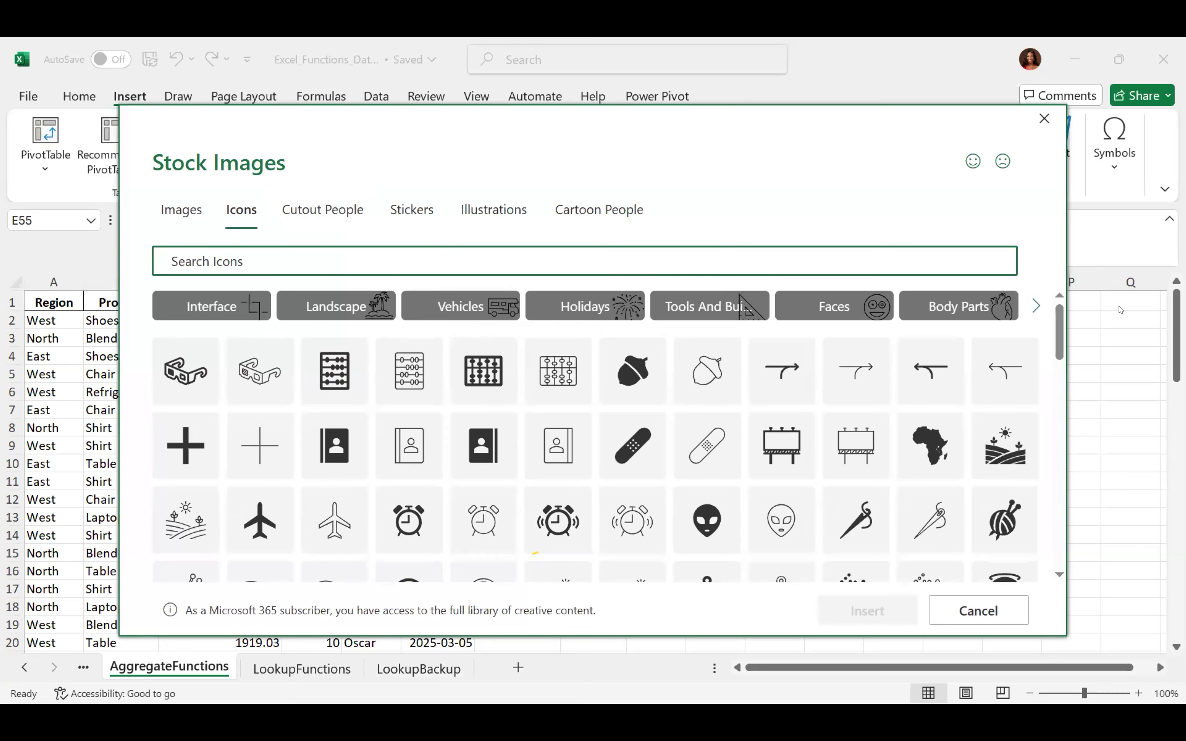
Browse the Landscape, Vehicles and Holidays icon categories, then switch to Cutout People
drag(1060, 320, 1060, 449)
drag(1051, 509, 1060, 282)
click(329, 301)
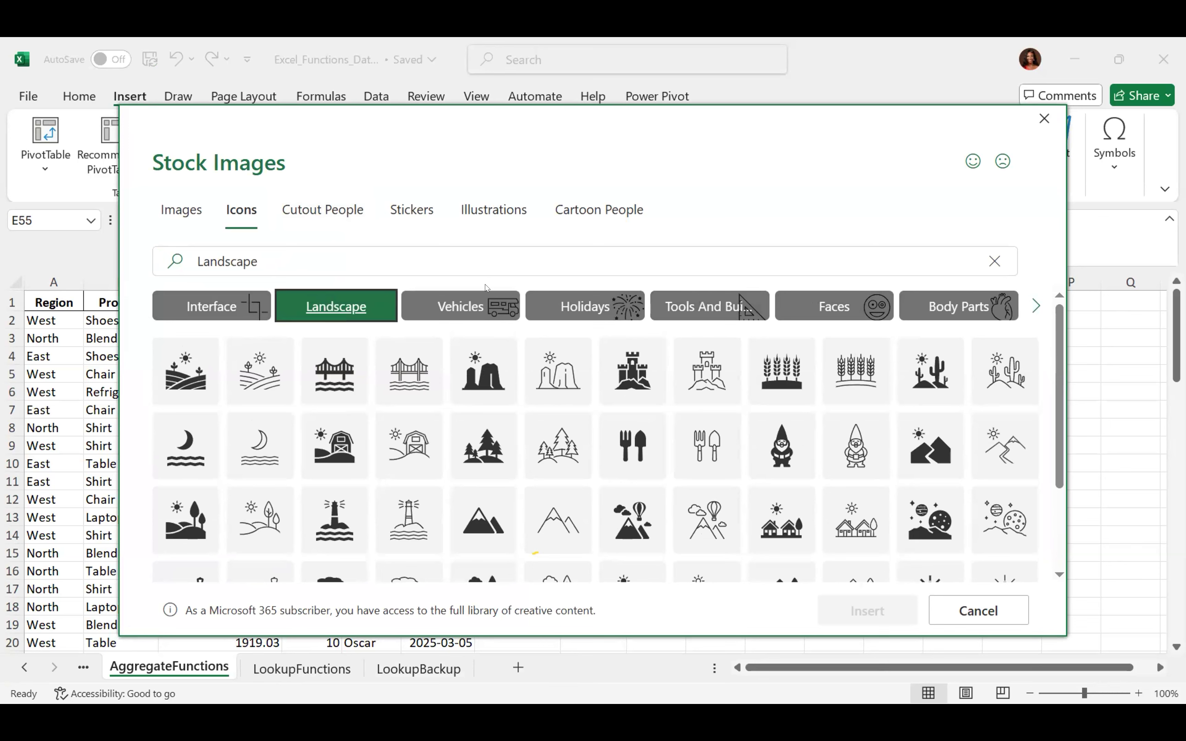
click(482, 305)
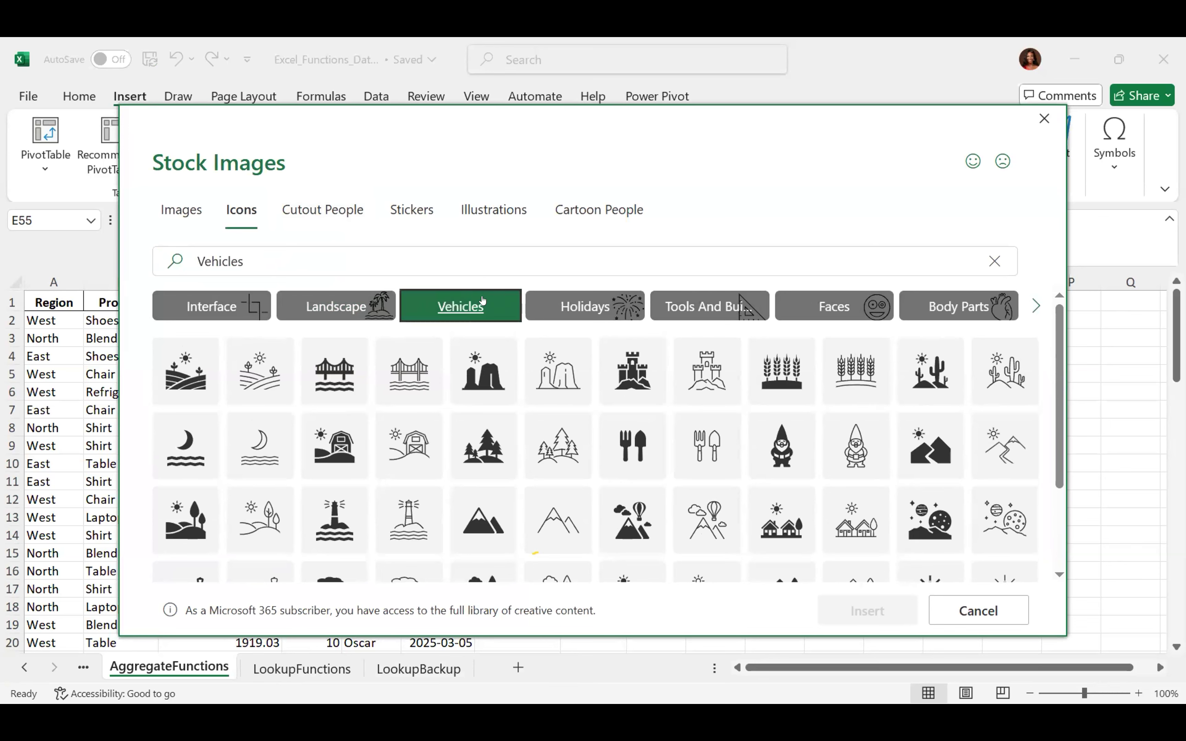
click(579, 309)
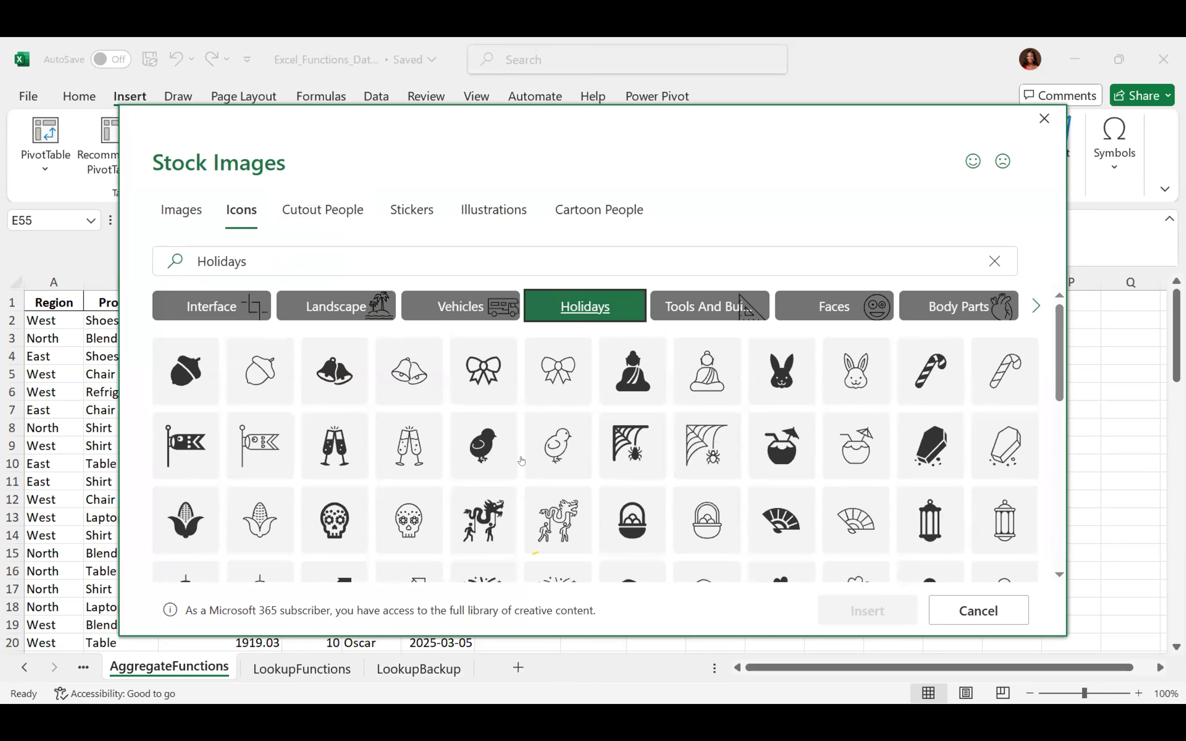
click(311, 203)
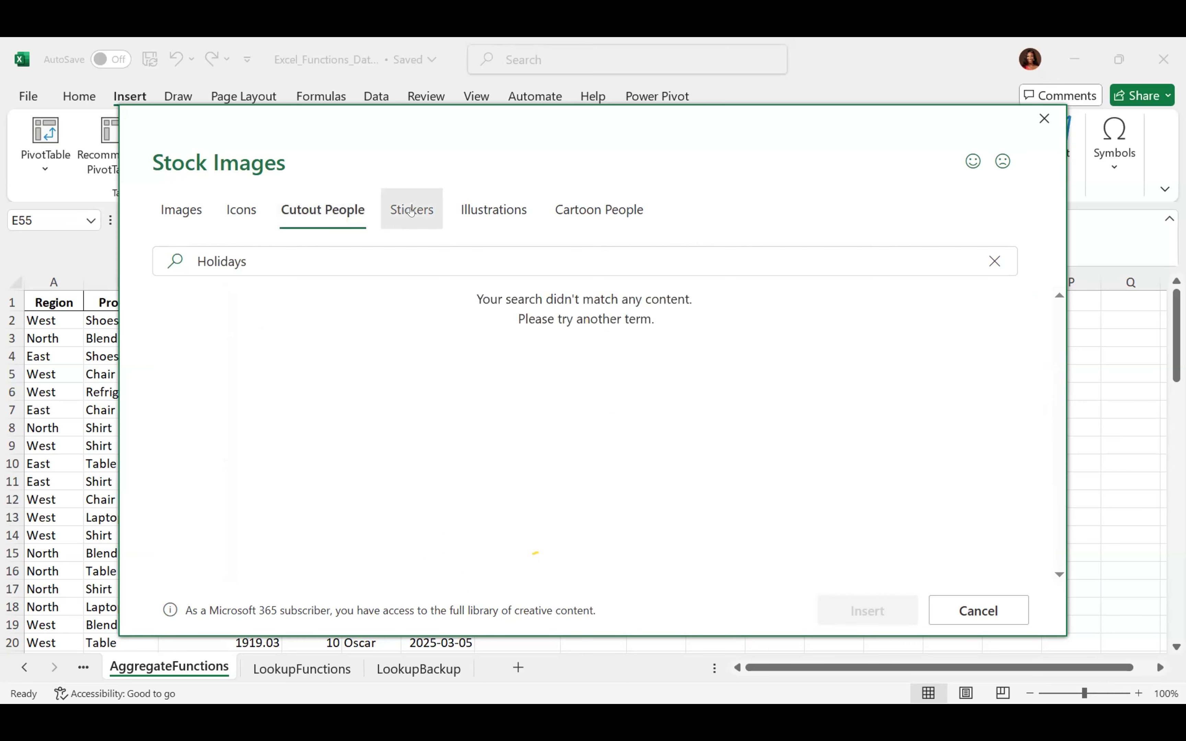
Clear the Holidays search and filter Cutout People to one model's photos
click(993, 261)
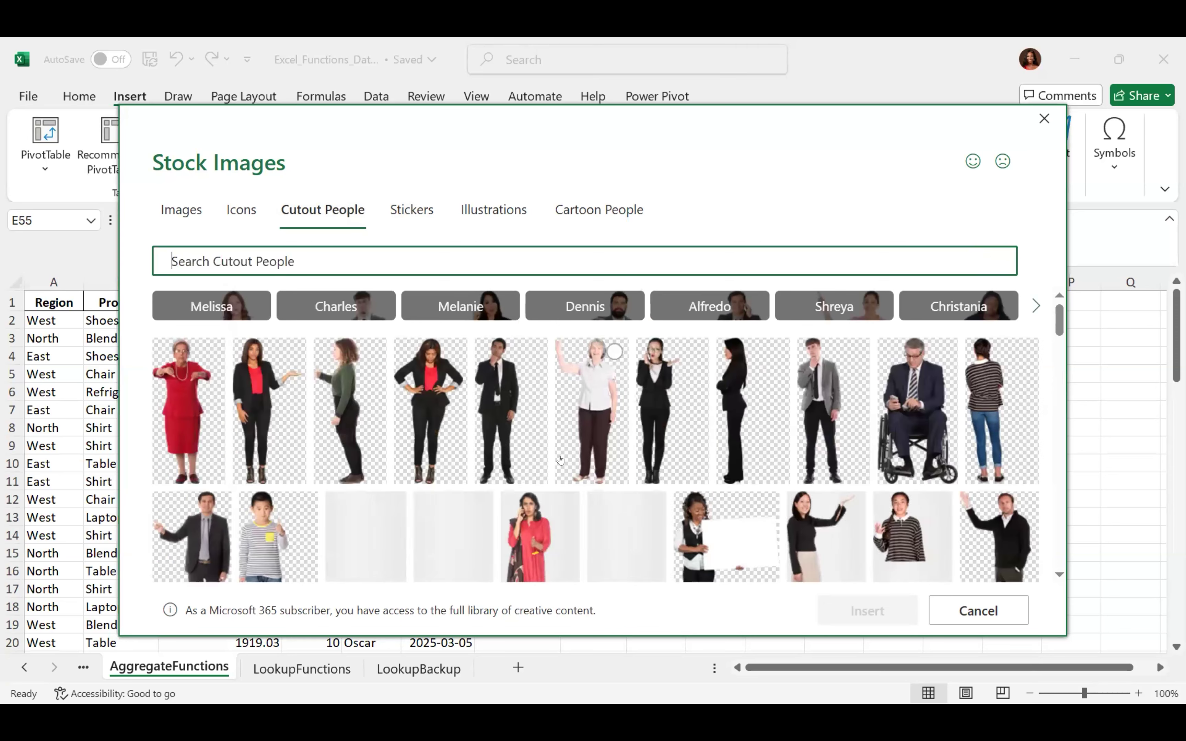
drag(1059, 310, 1044, 349)
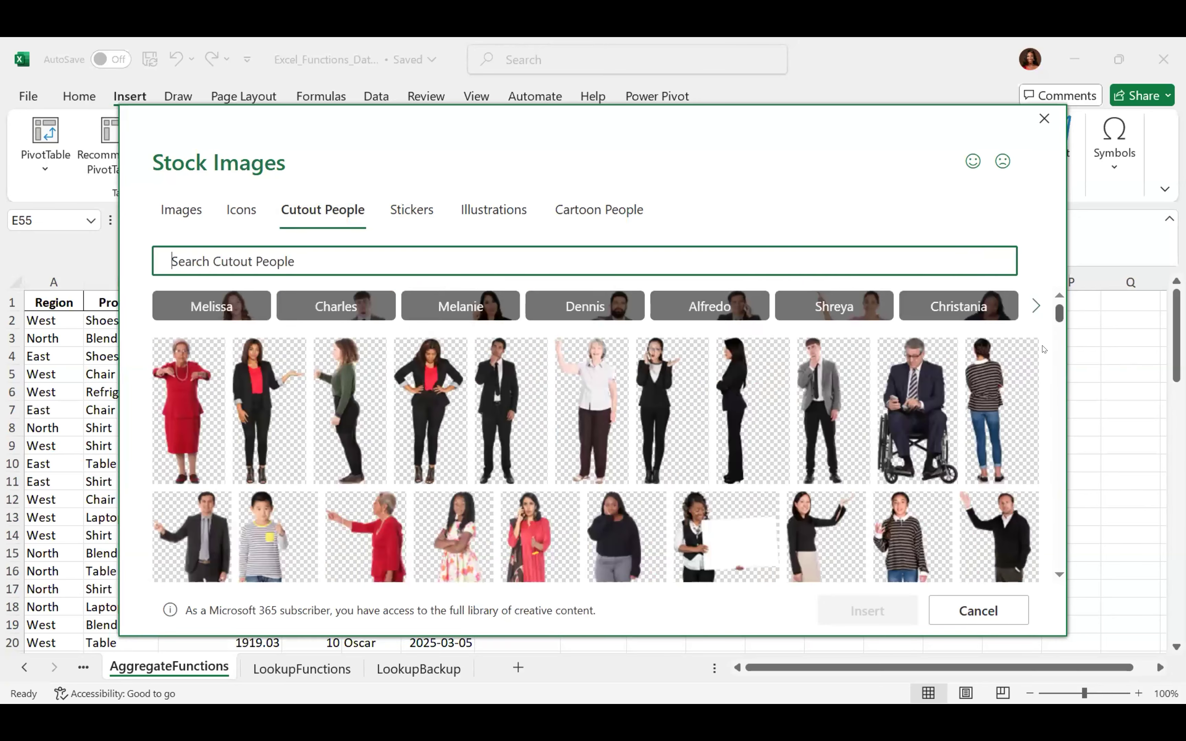
scroll(1043, 399, down, 5)
scroll(1043, 399, up, 5)
click(332, 300)
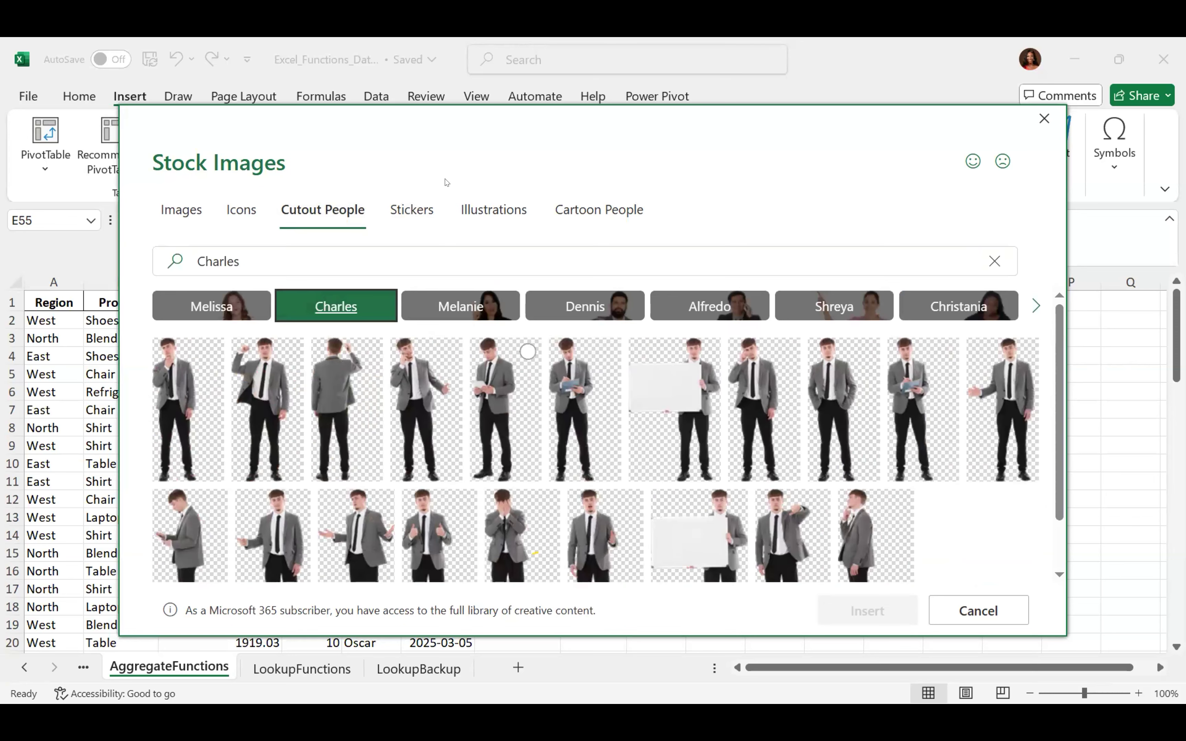
Switch to the Stickers collection and clear its search to show the default stickers
click(399, 211)
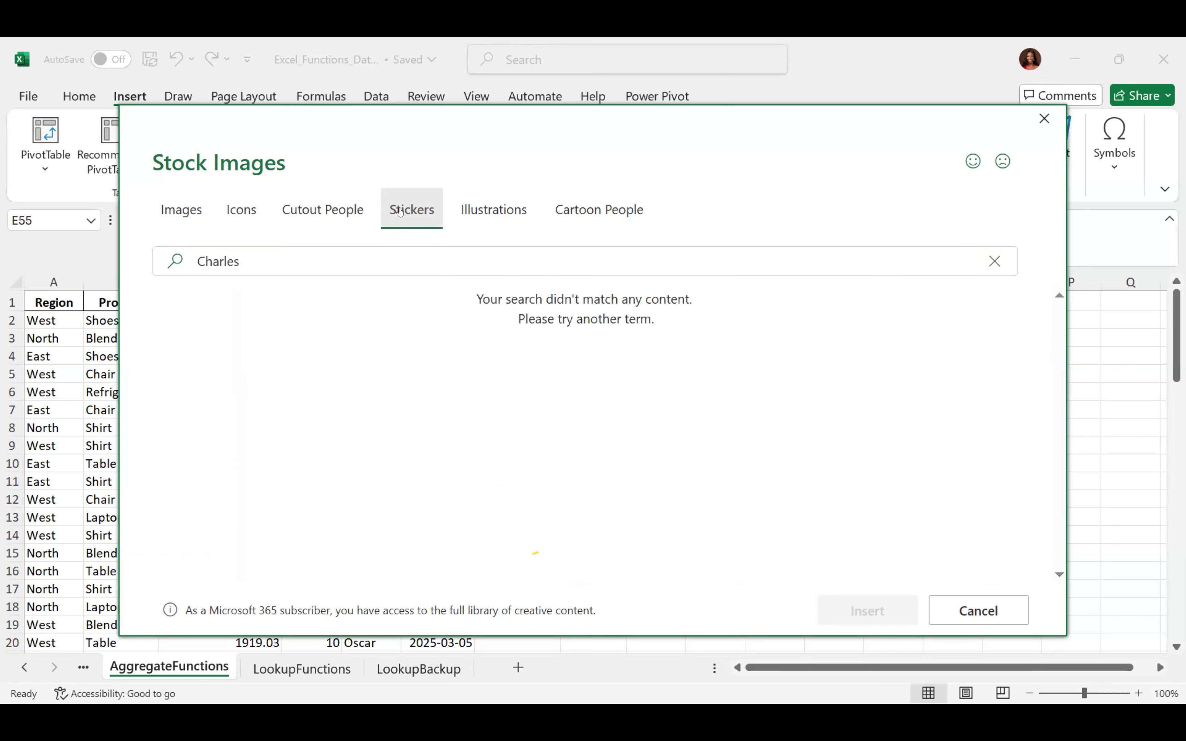
click(987, 254)
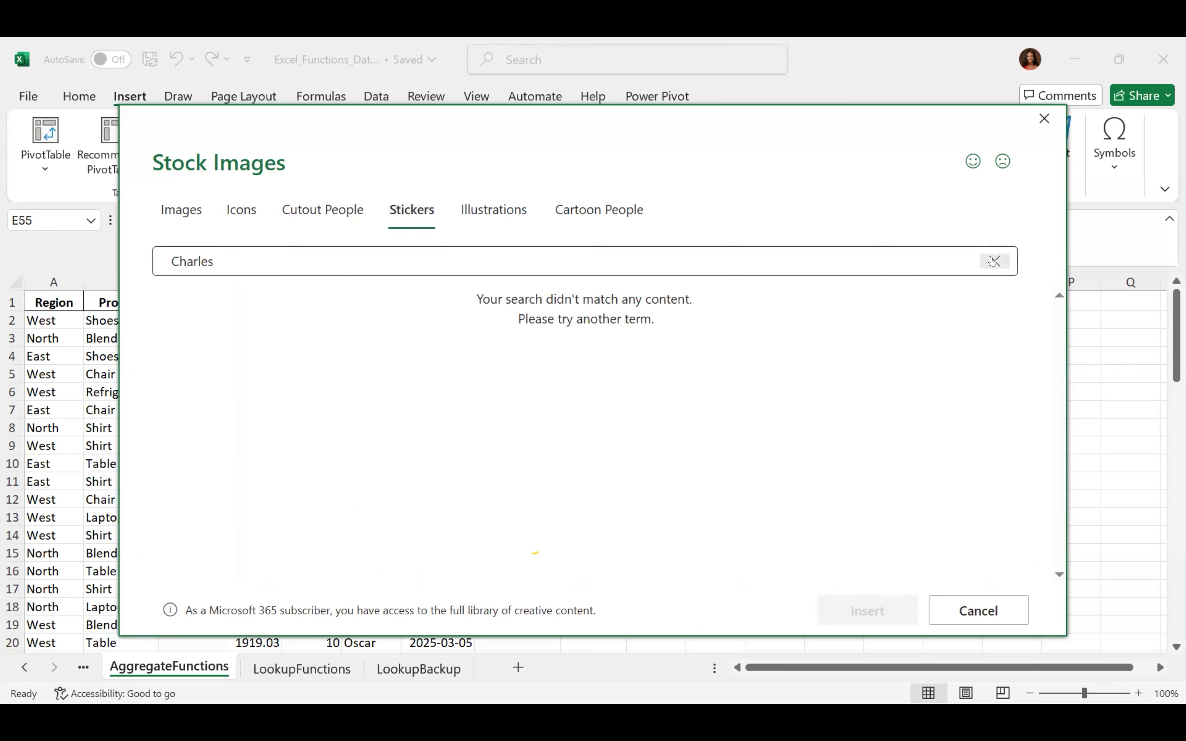
click(988, 257)
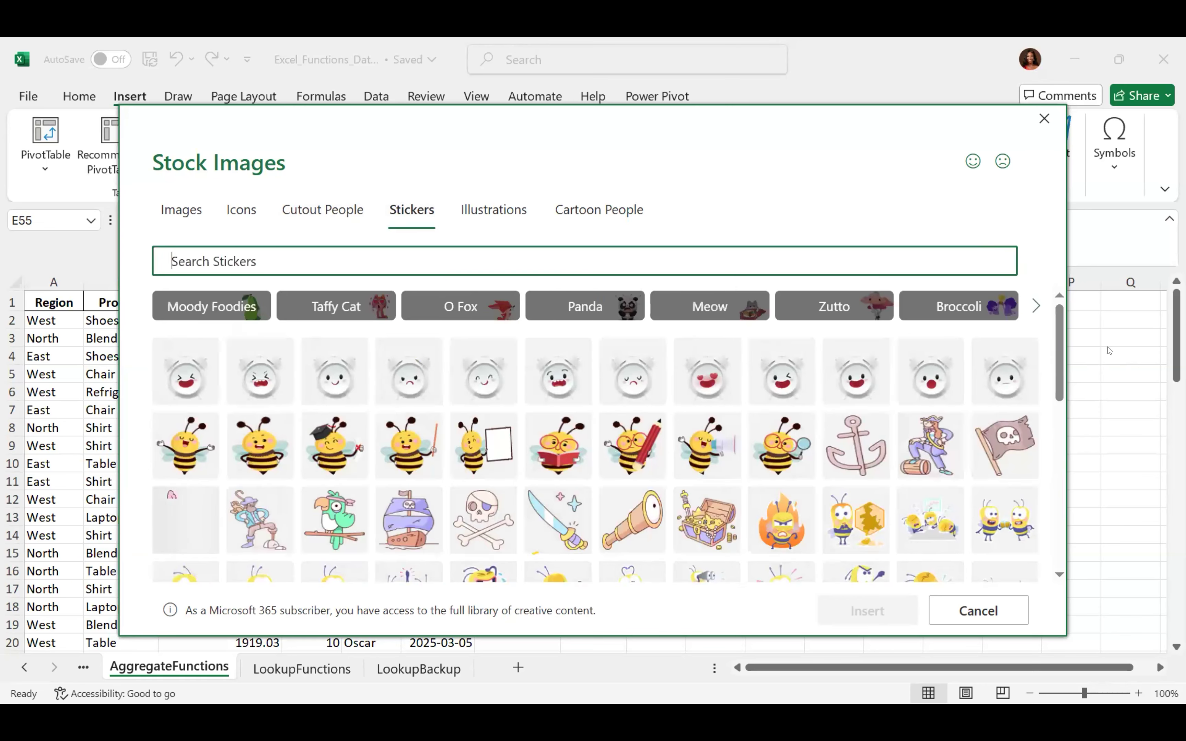
drag(1057, 336, 1050, 547)
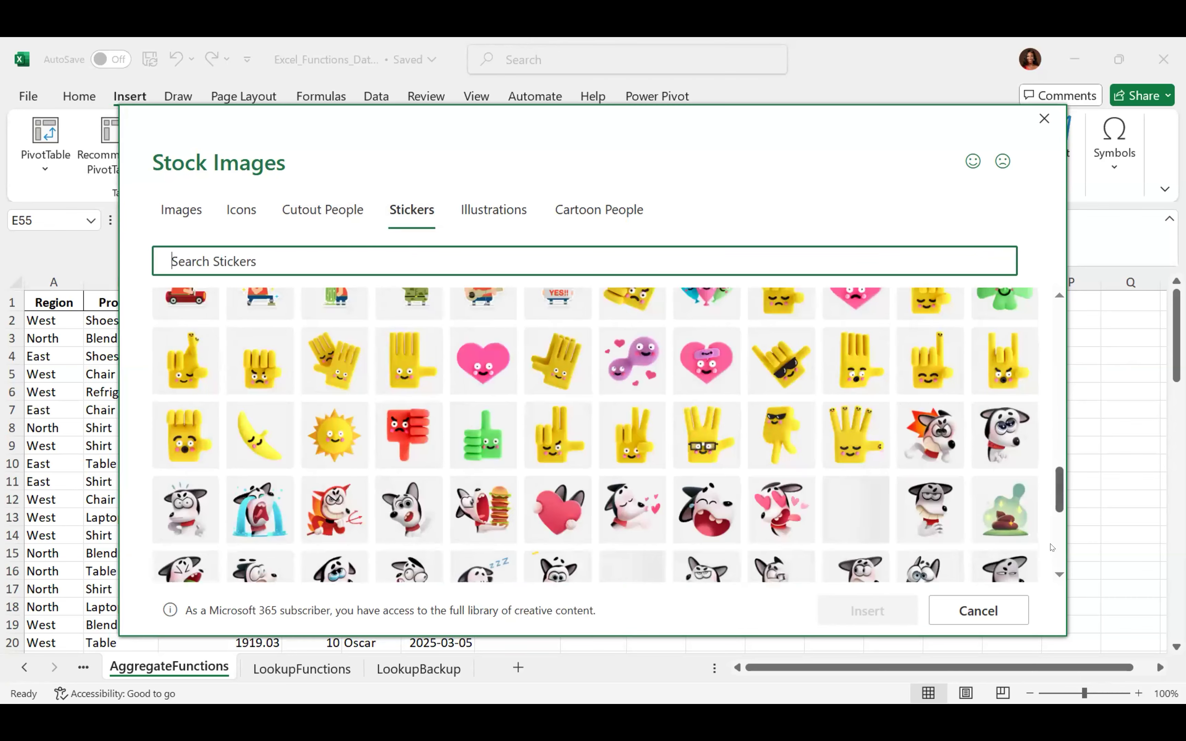
drag(1060, 451, 1044, 310)
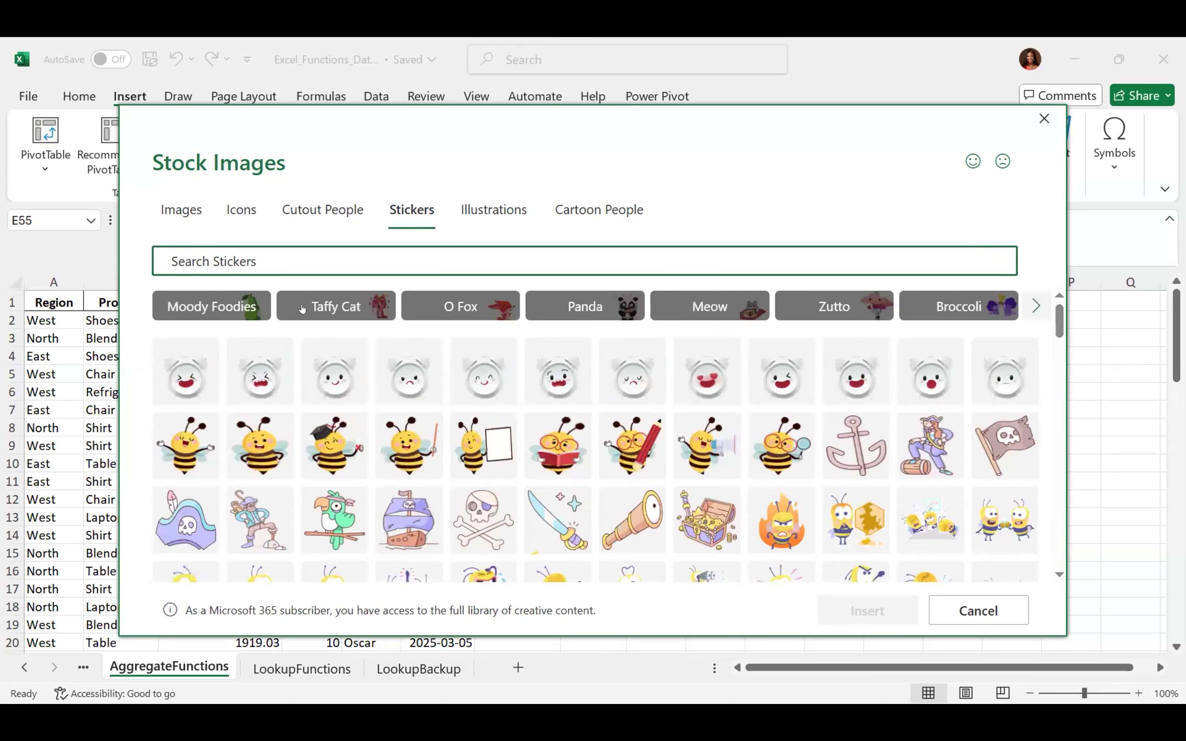
click(481, 202)
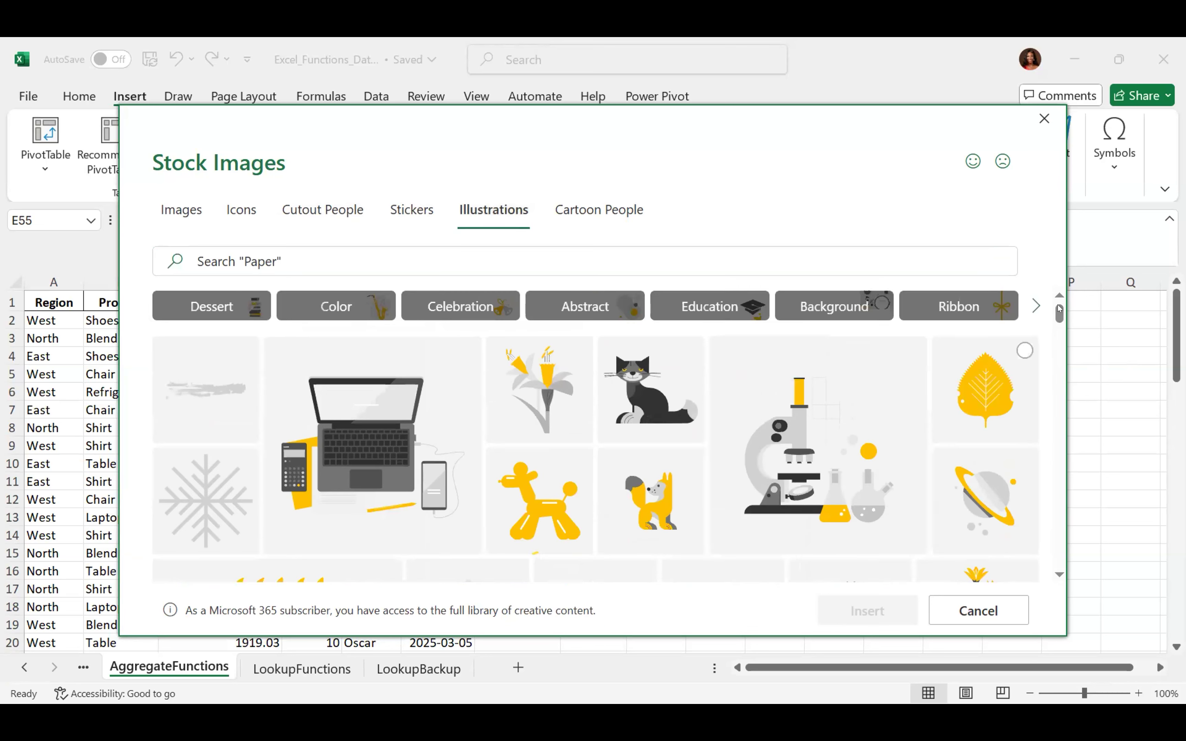
Browse Illustrations and Cartoon People, pick a braided-hair cartoon head, then close without inserting
scroll(1049, 357, down, 15)
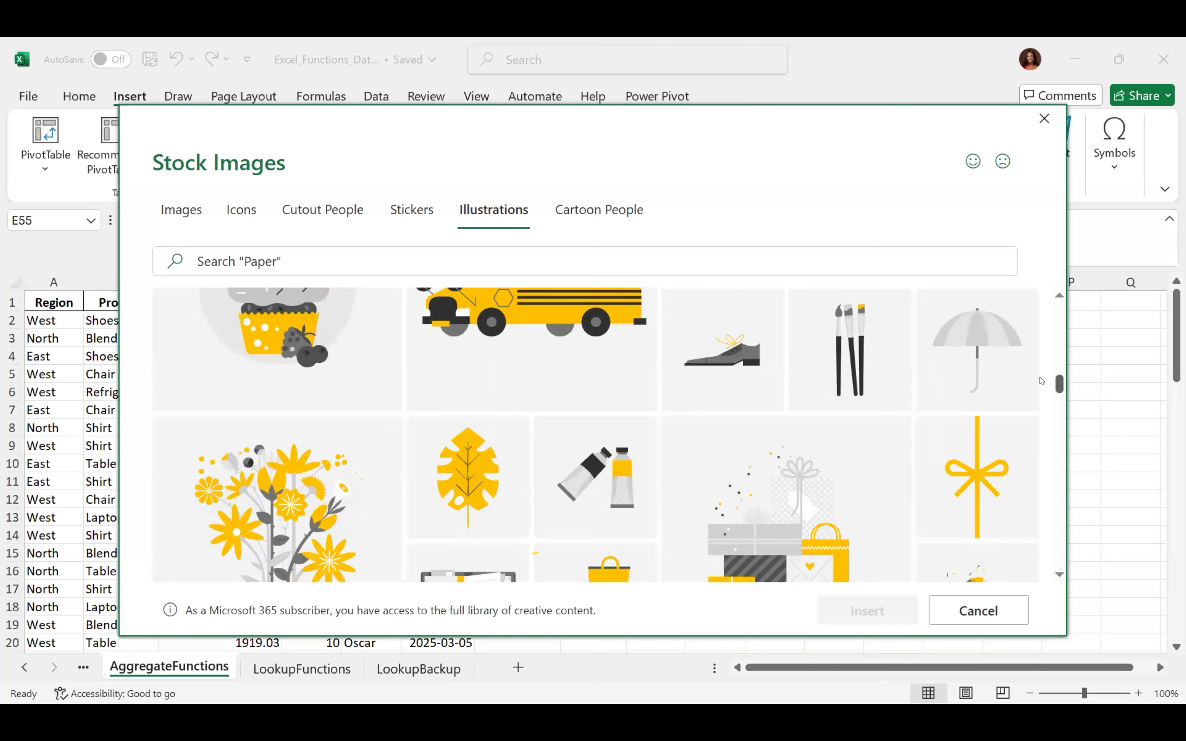
scroll(1050, 478, up, 12)
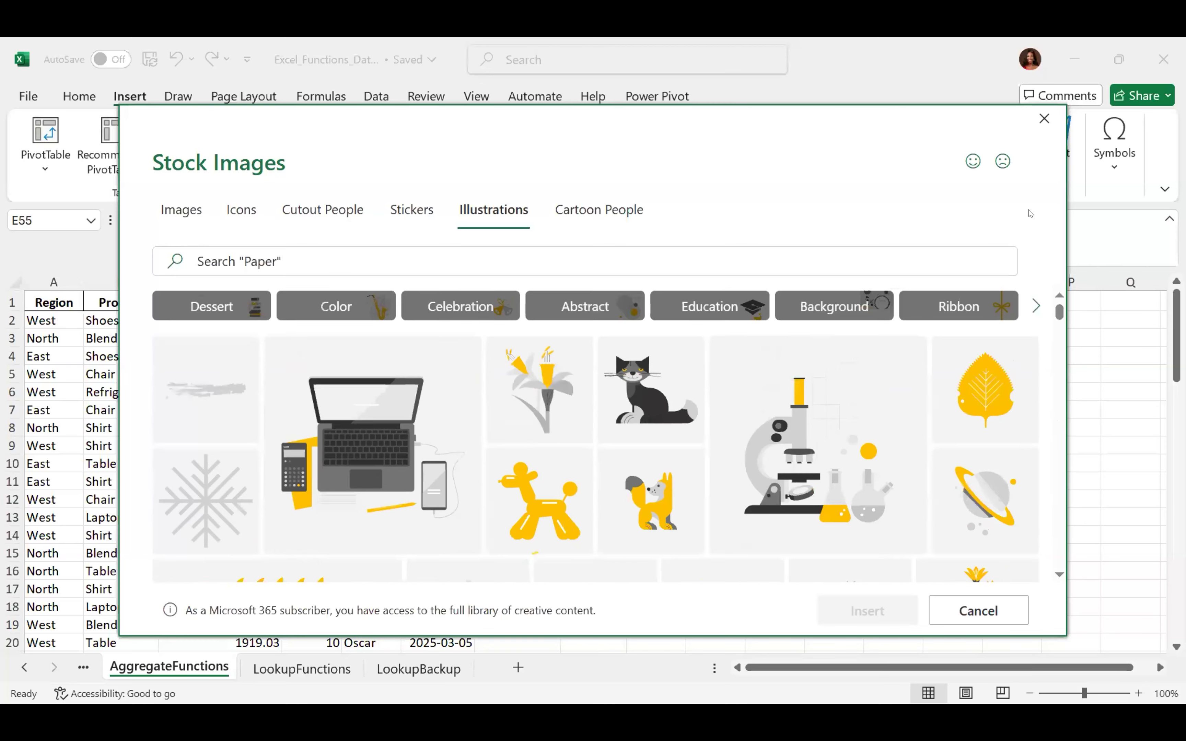
click(580, 209)
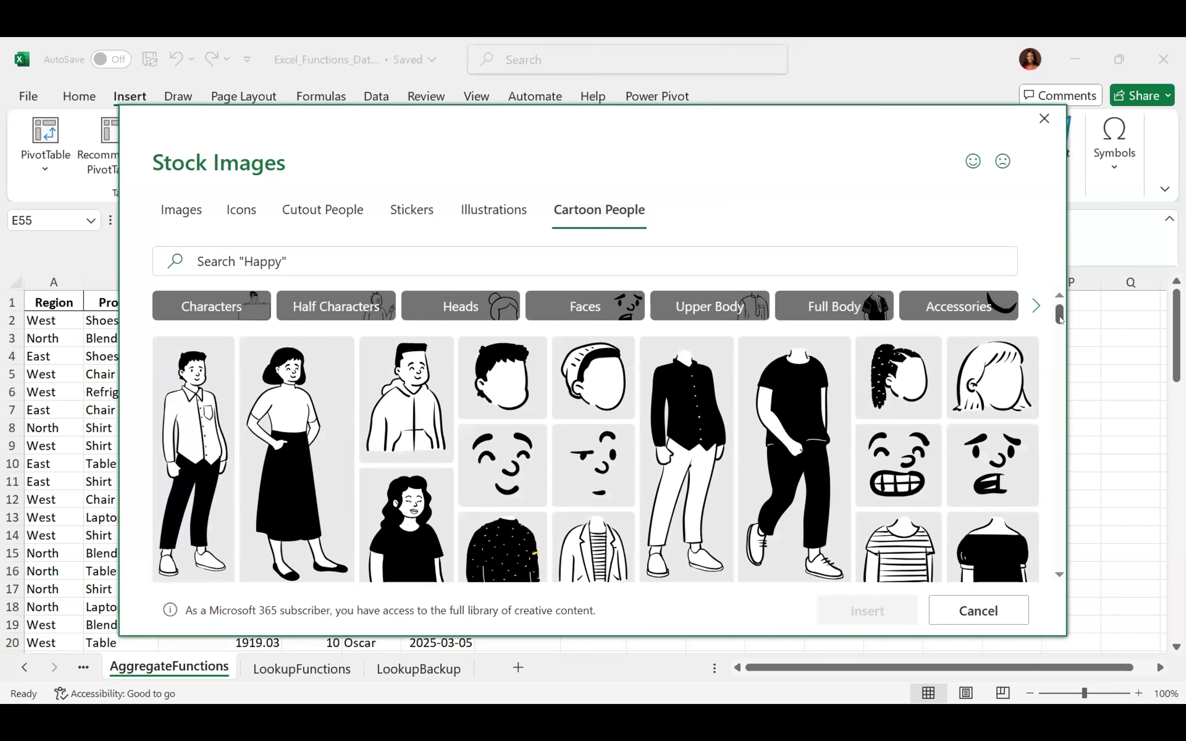
drag(1058, 316, 1049, 486)
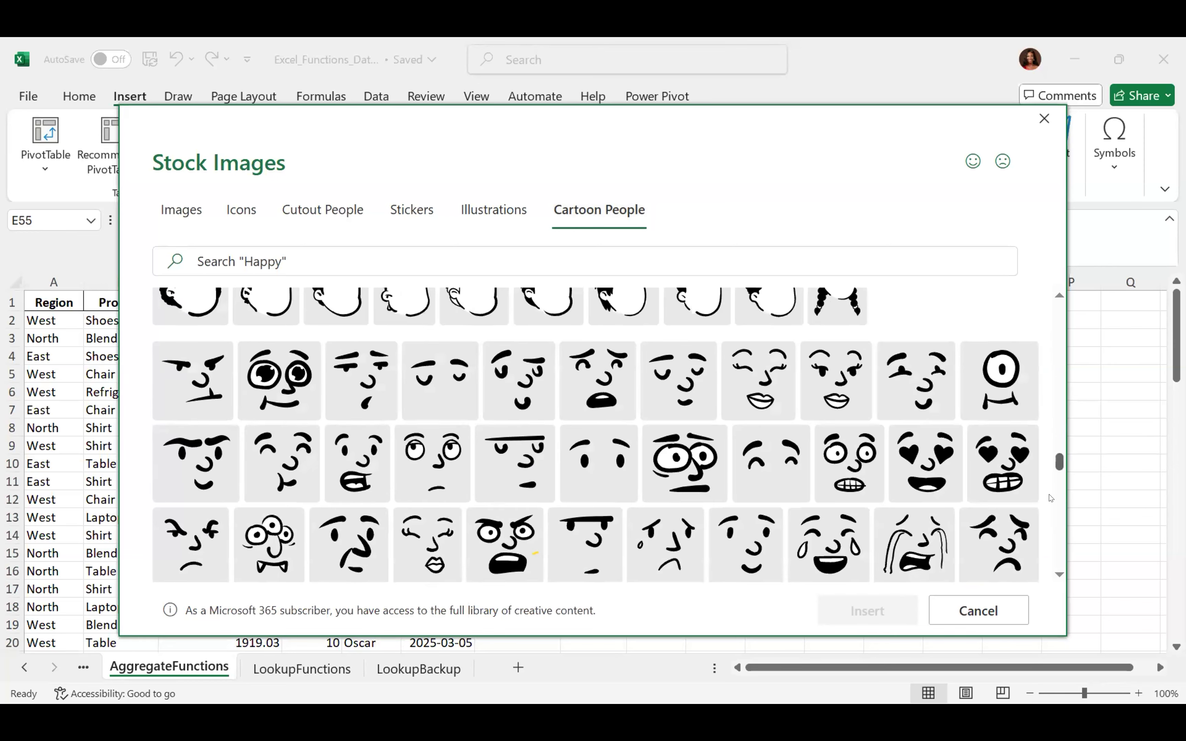
drag(1049, 289, 1048, 274)
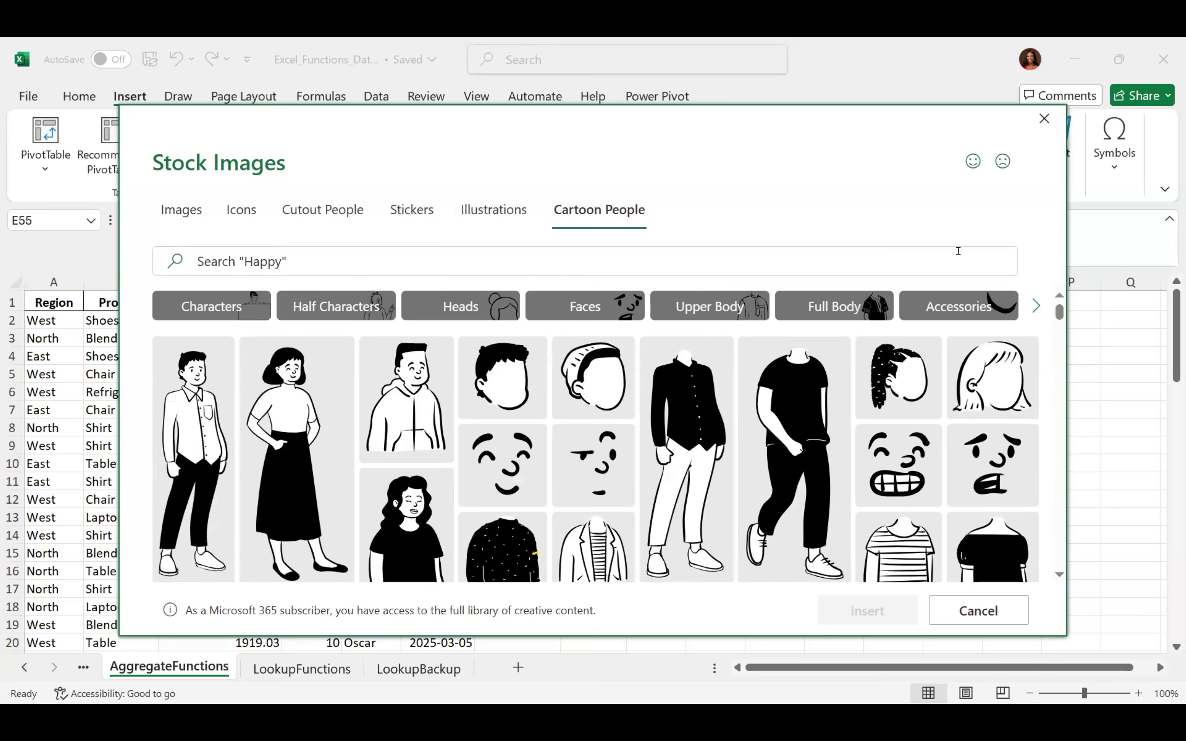
click(894, 380)
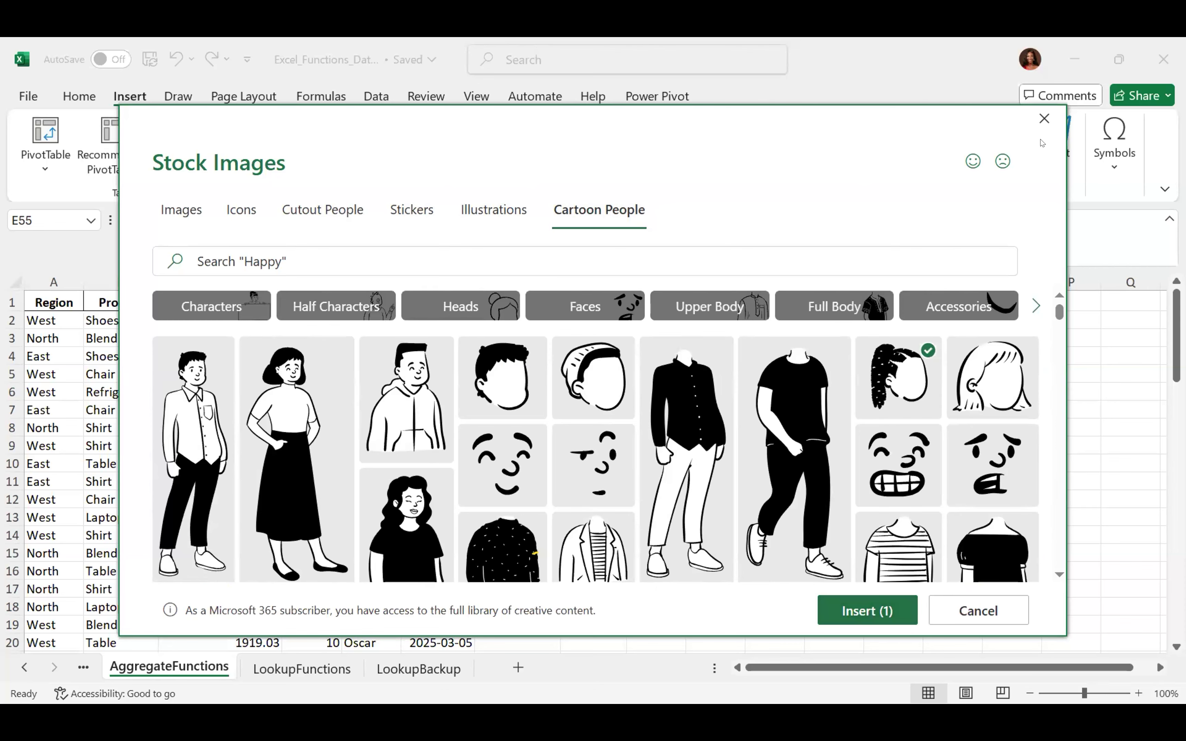
click(1044, 118)
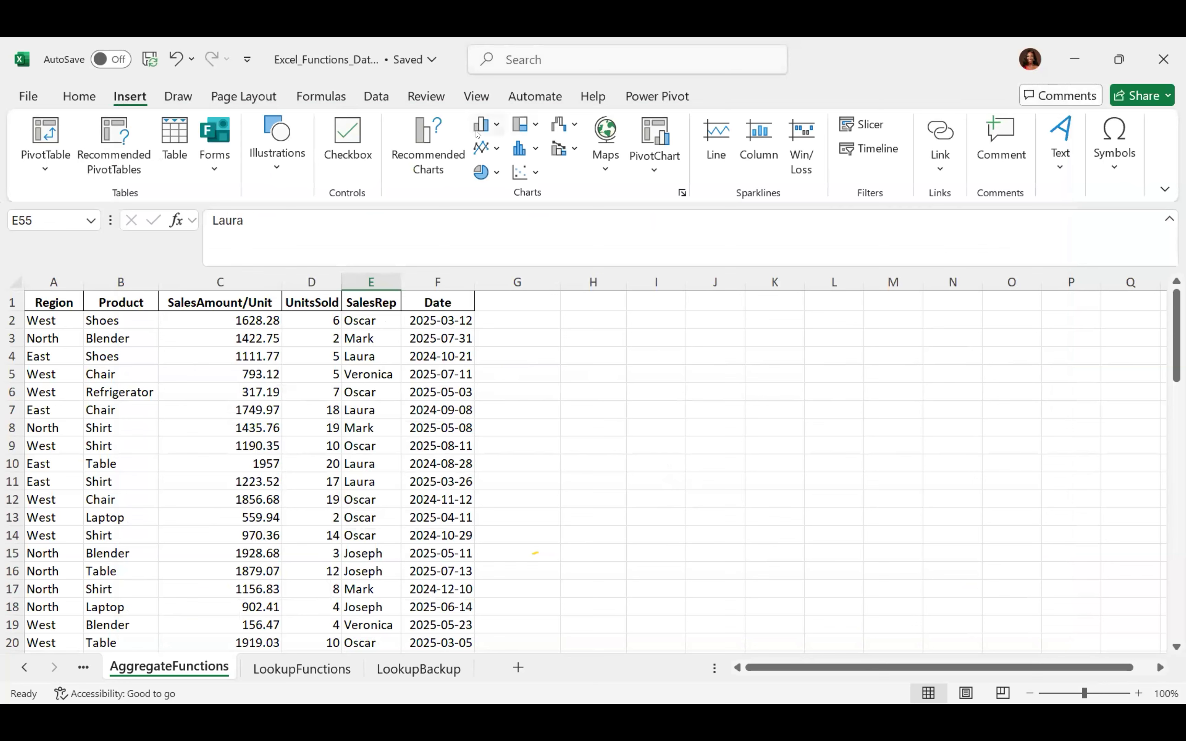
click(497, 130)
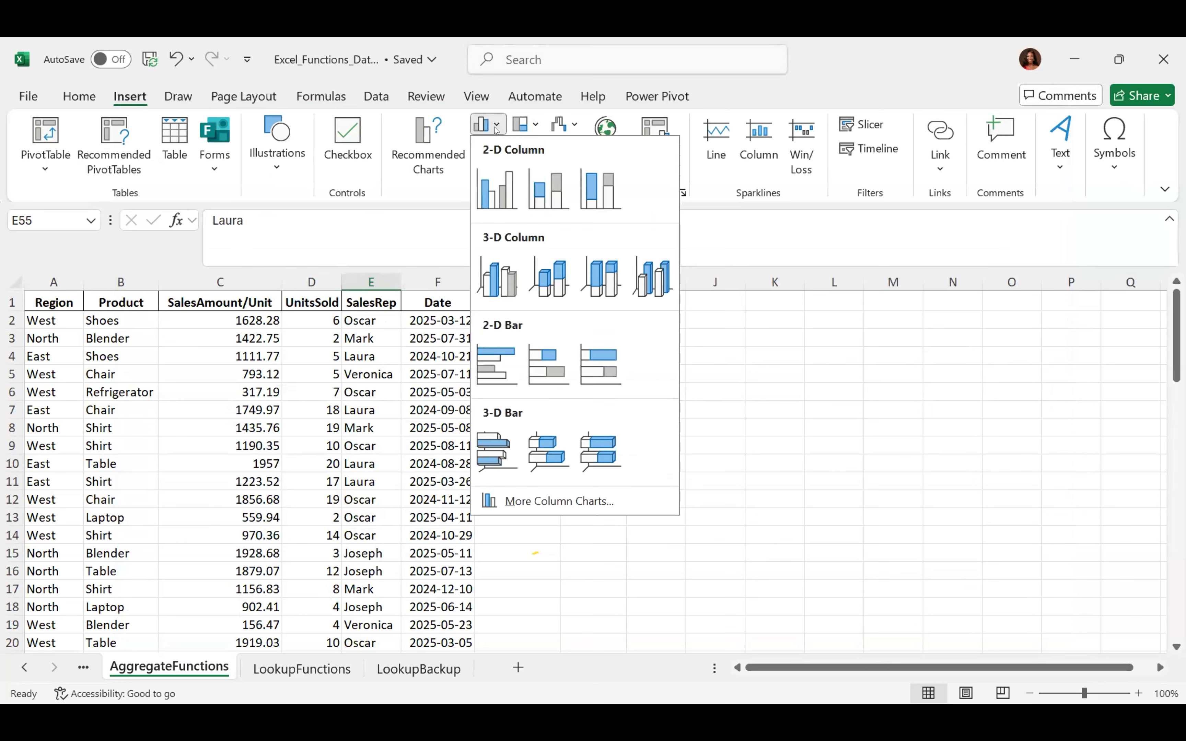
click(535, 125)
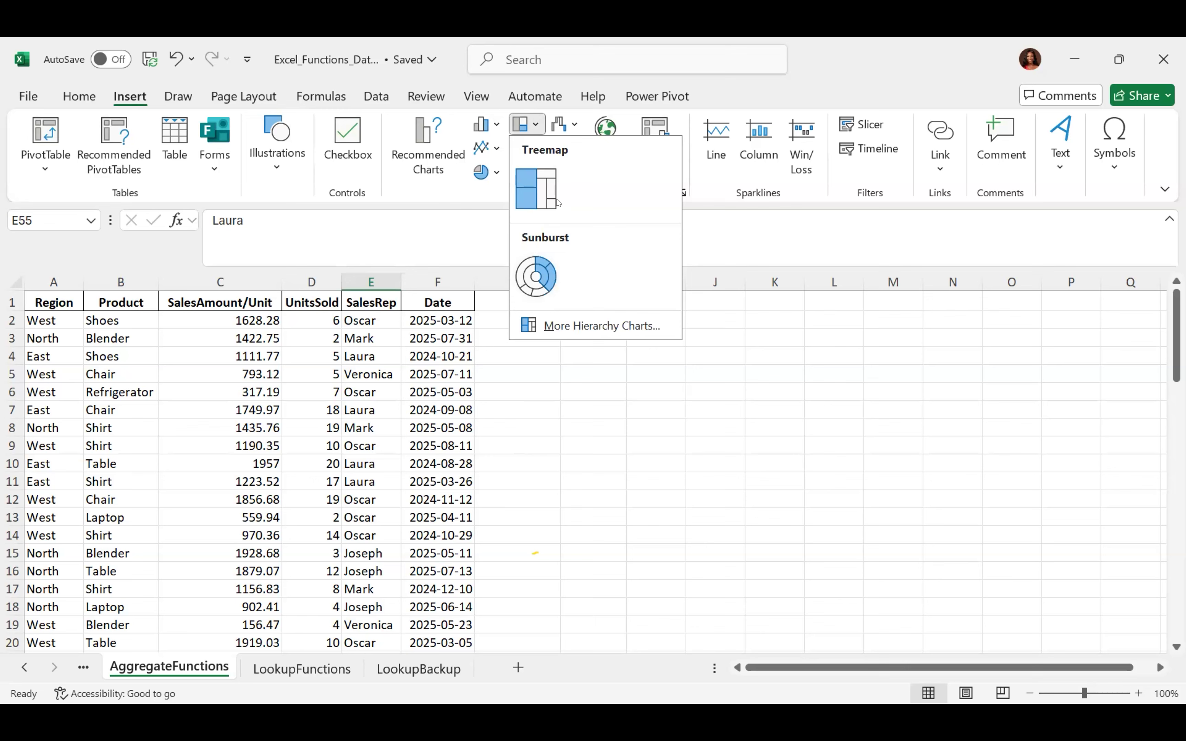
click(566, 123)
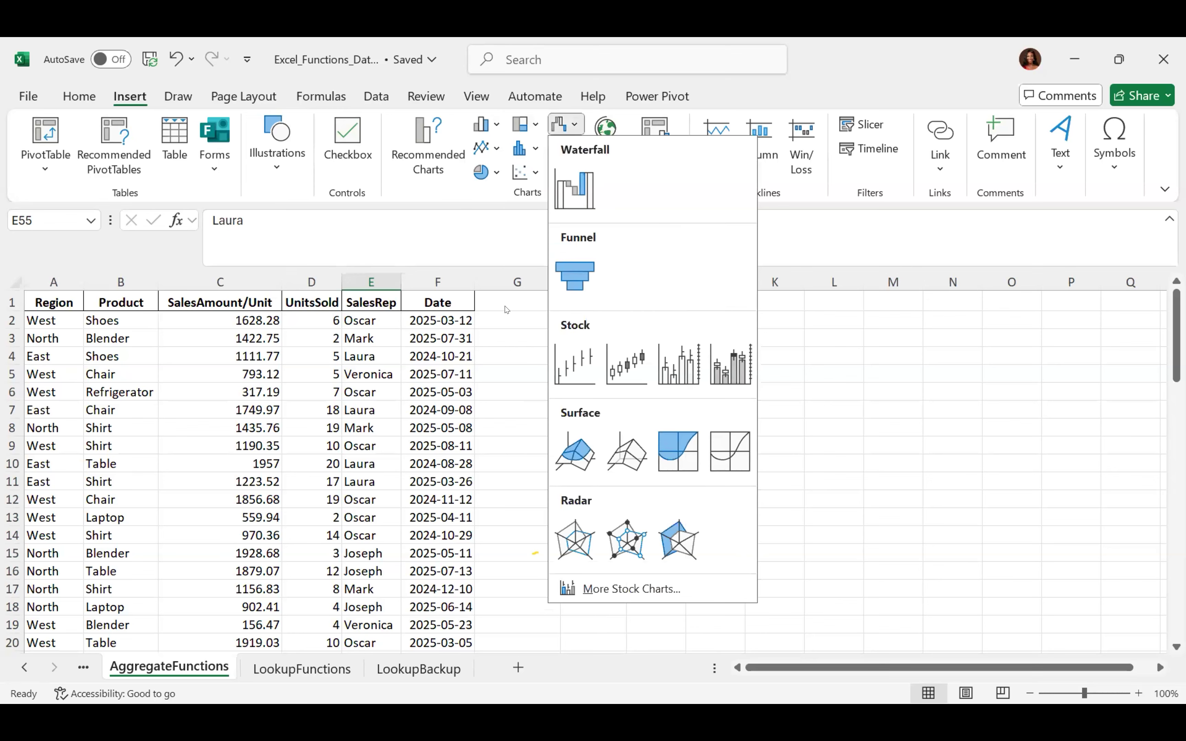
click(498, 300)
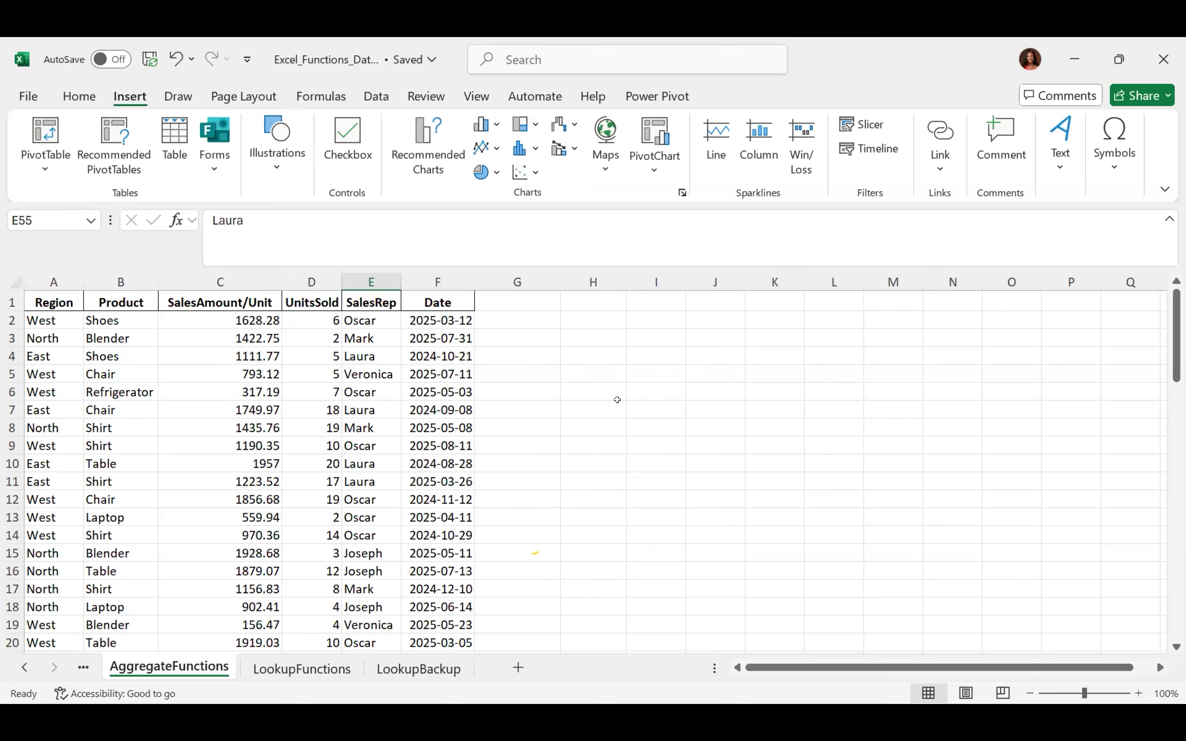
click(605, 171)
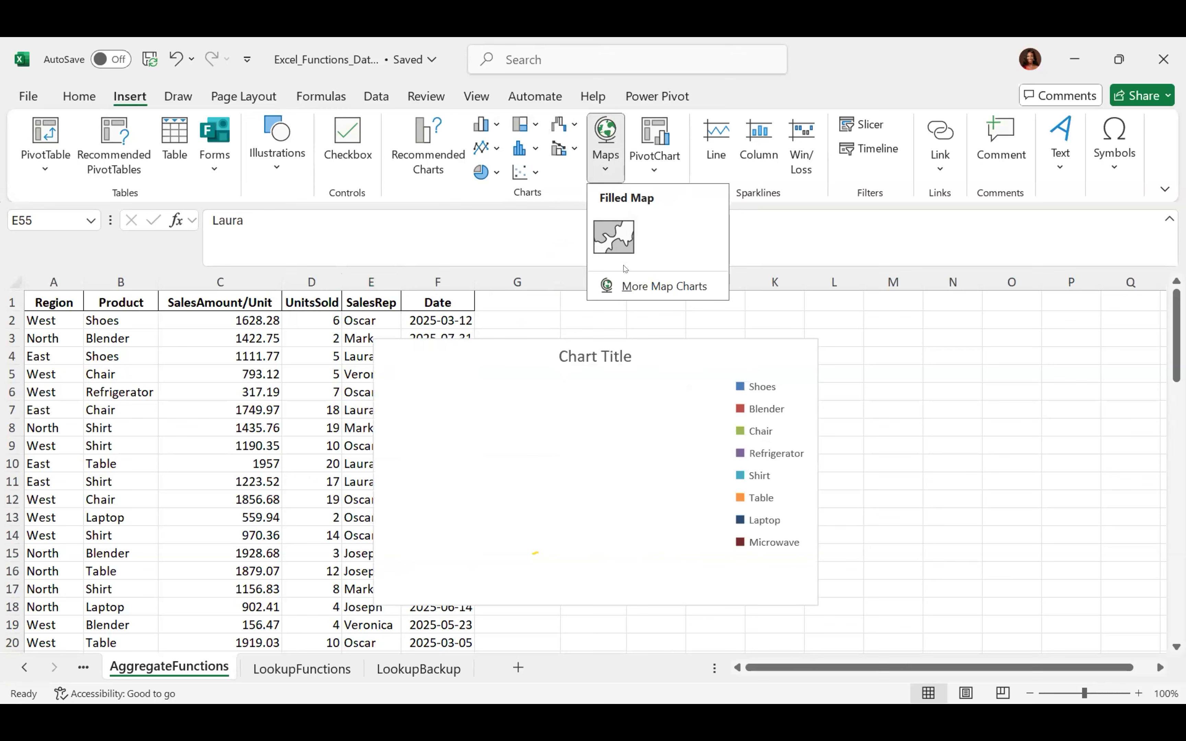
click(1012, 340)
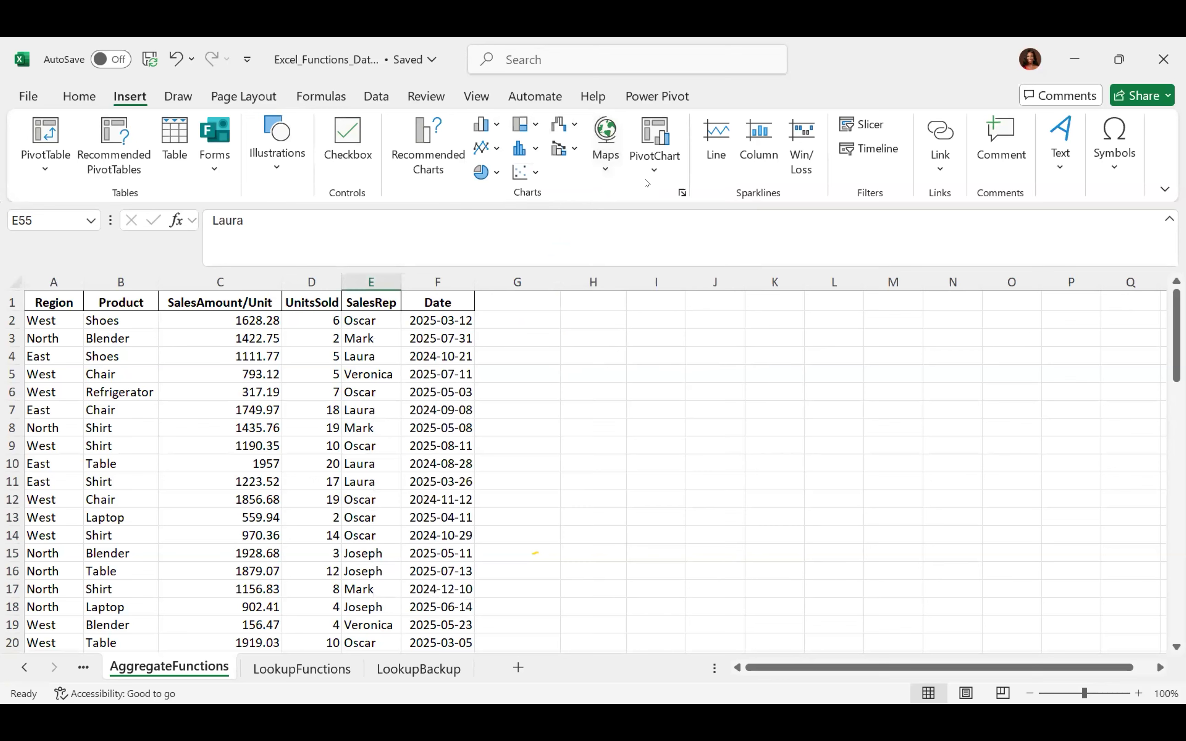
click(655, 171)
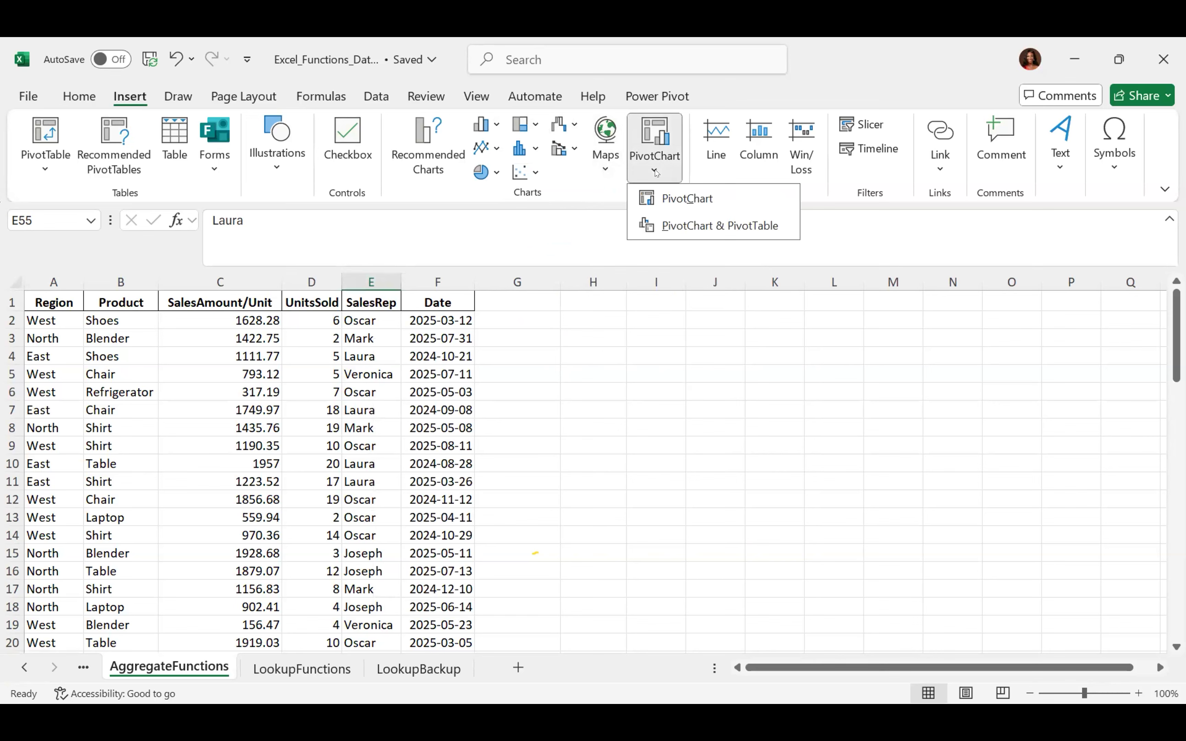
click(666, 370)
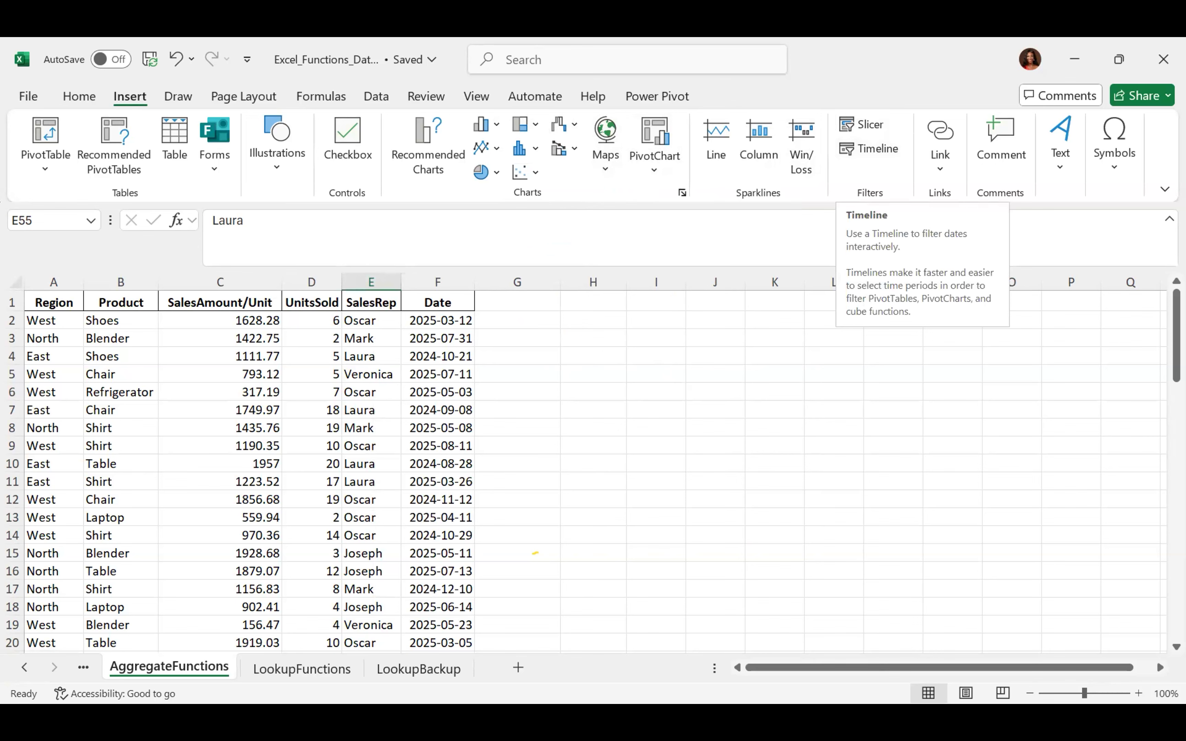
Glance at the Link options, select cell G3, and start a Text Box from Insert > Text
click(932, 169)
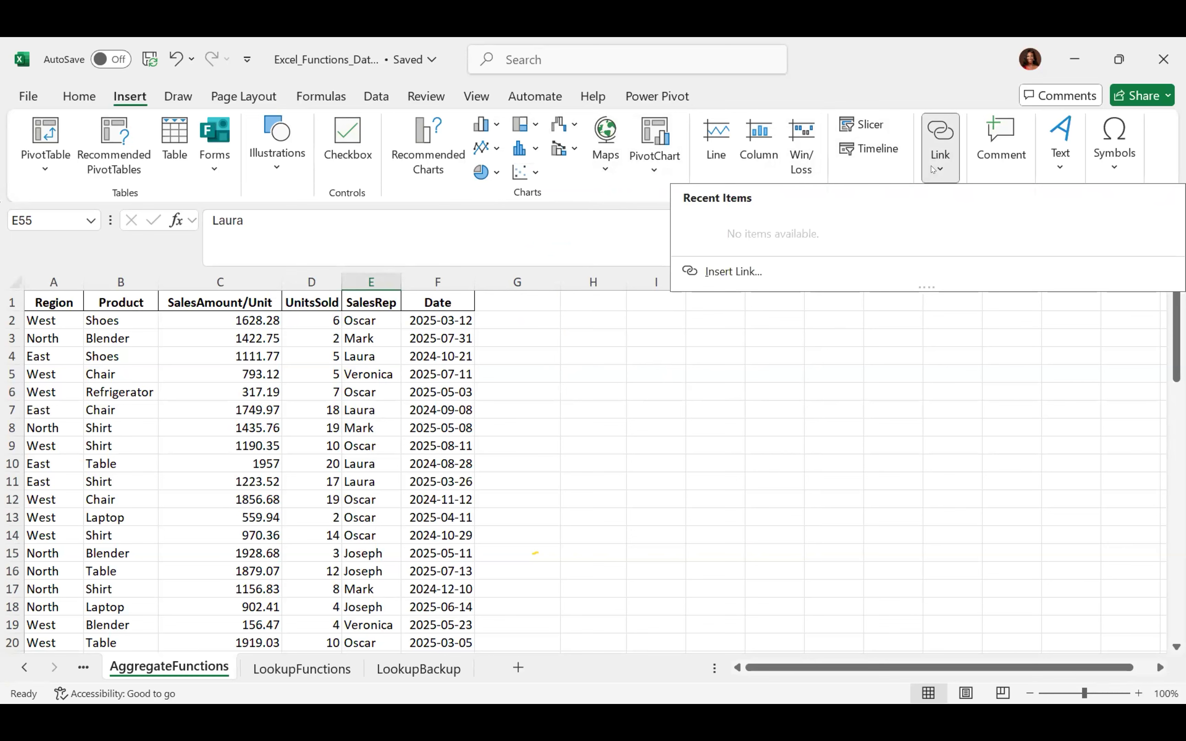
click(541, 326)
click(541, 332)
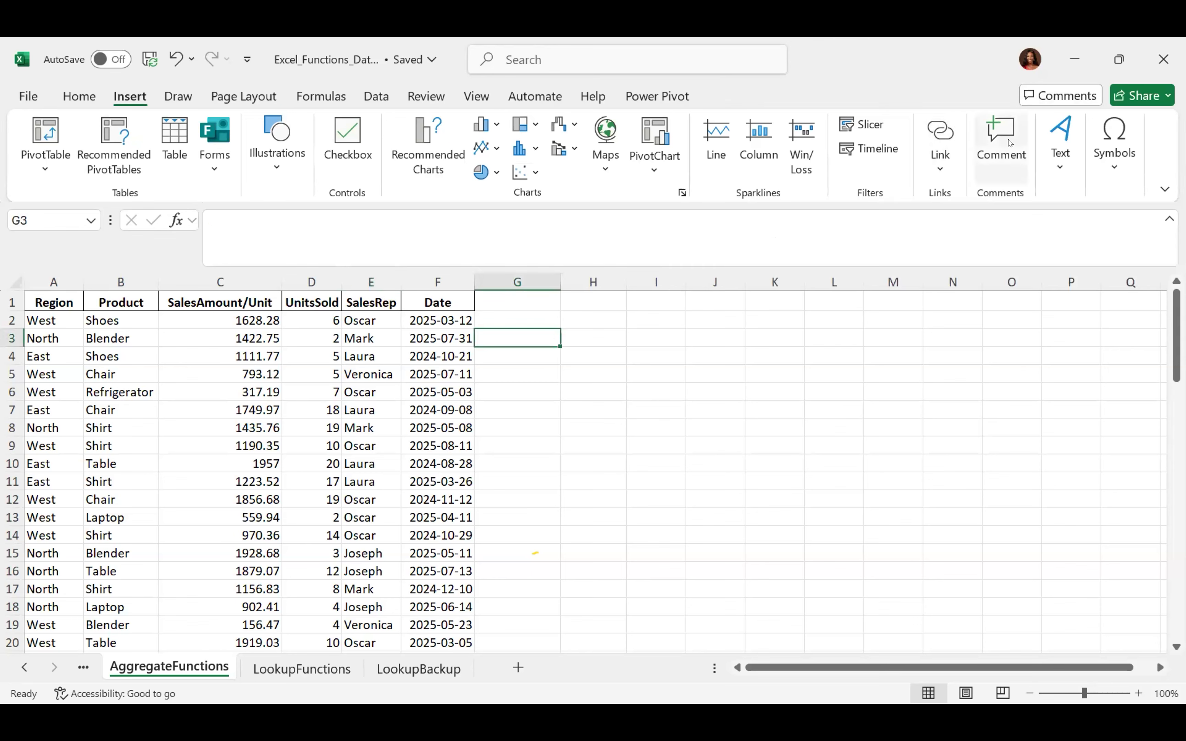
click(1054, 169)
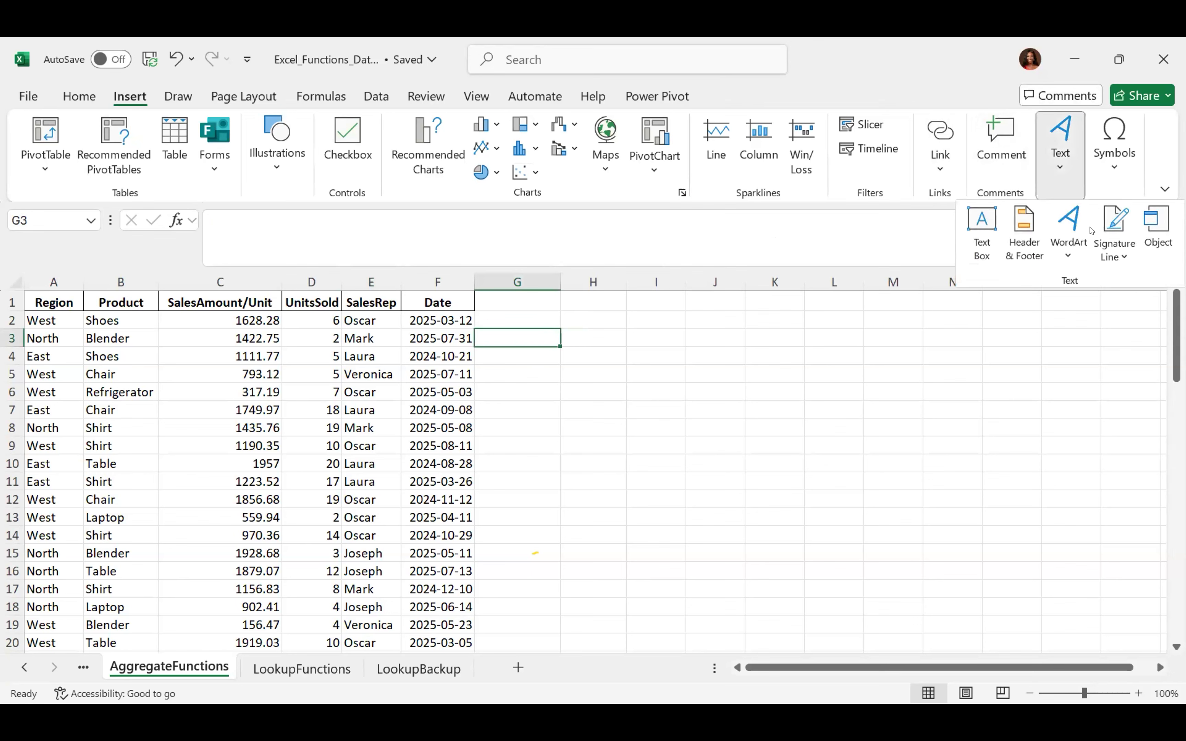
click(972, 240)
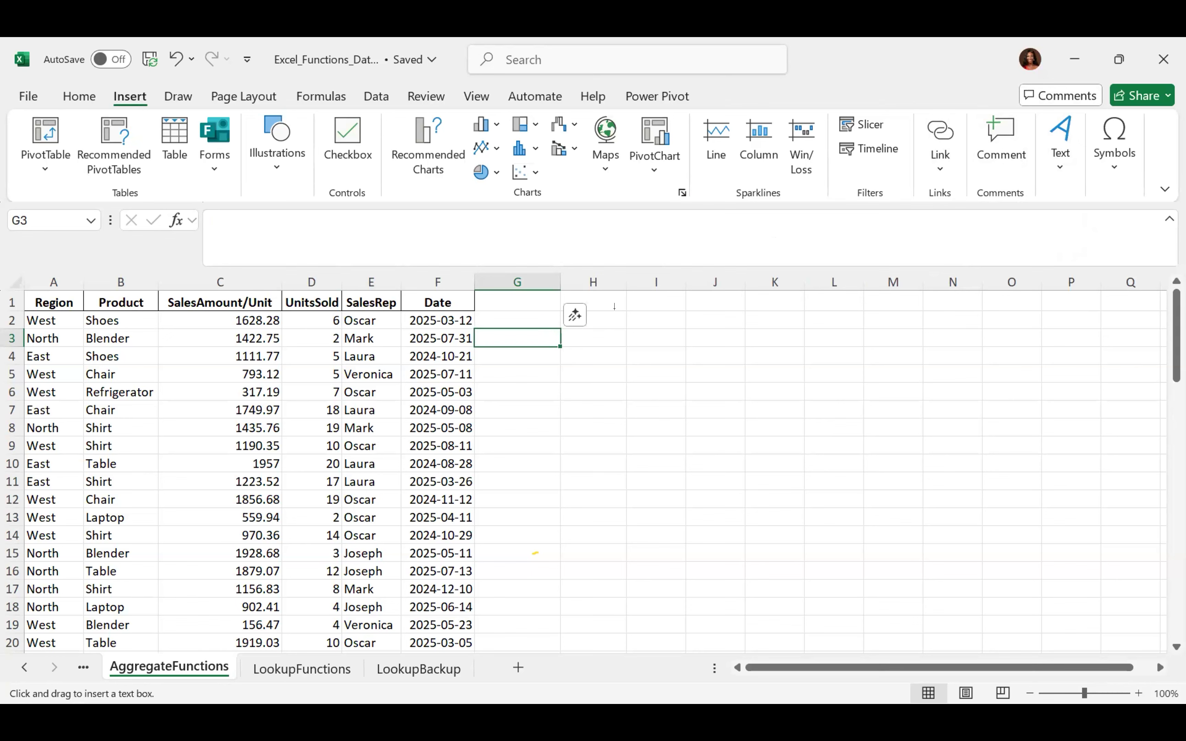
key(Escape)
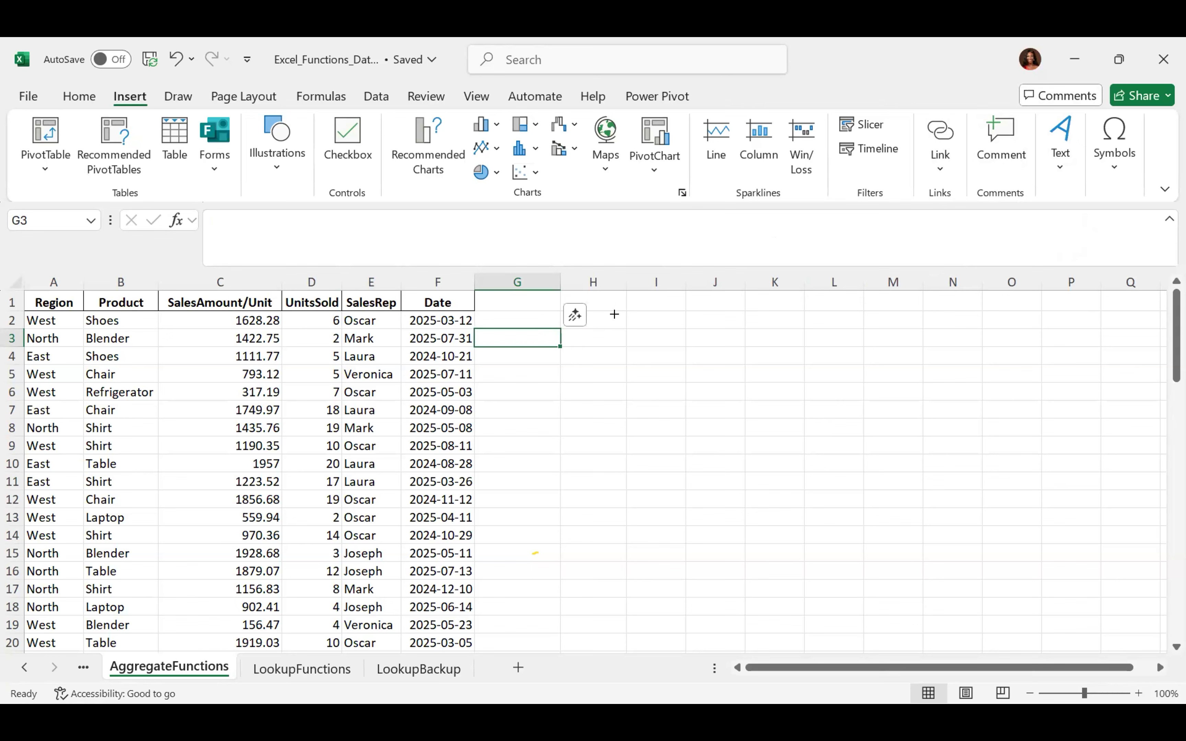
drag(626, 323, 973, 495)
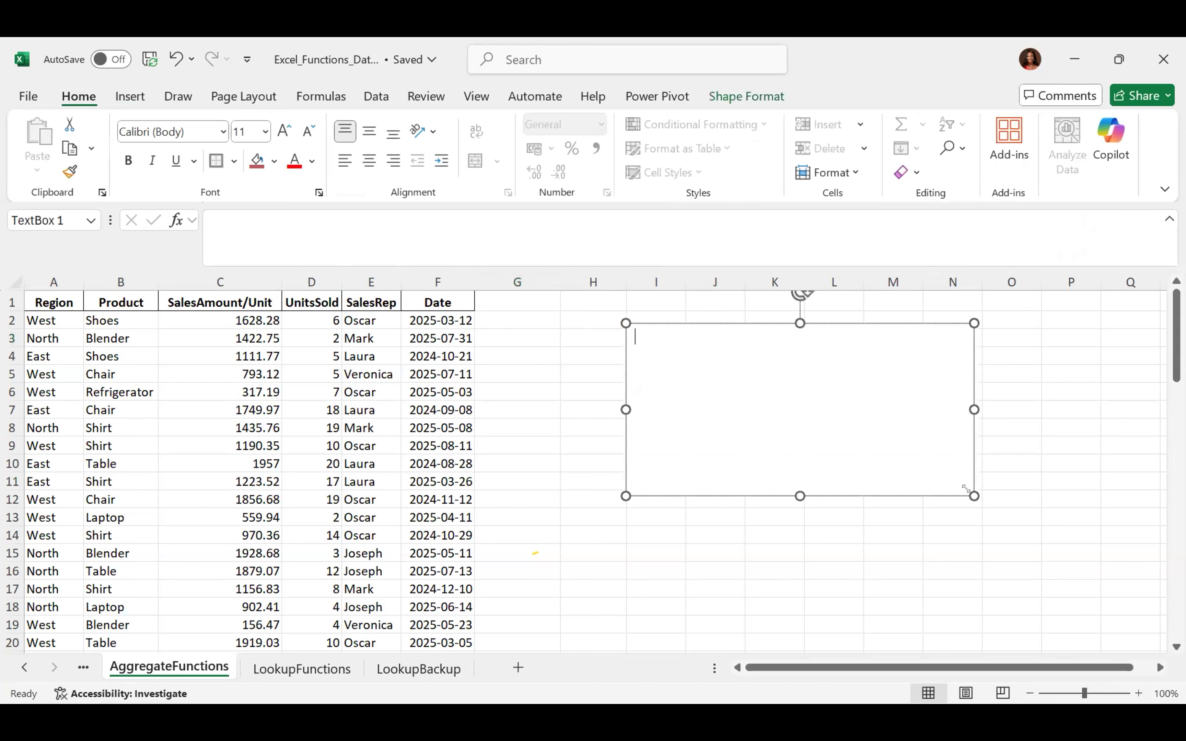
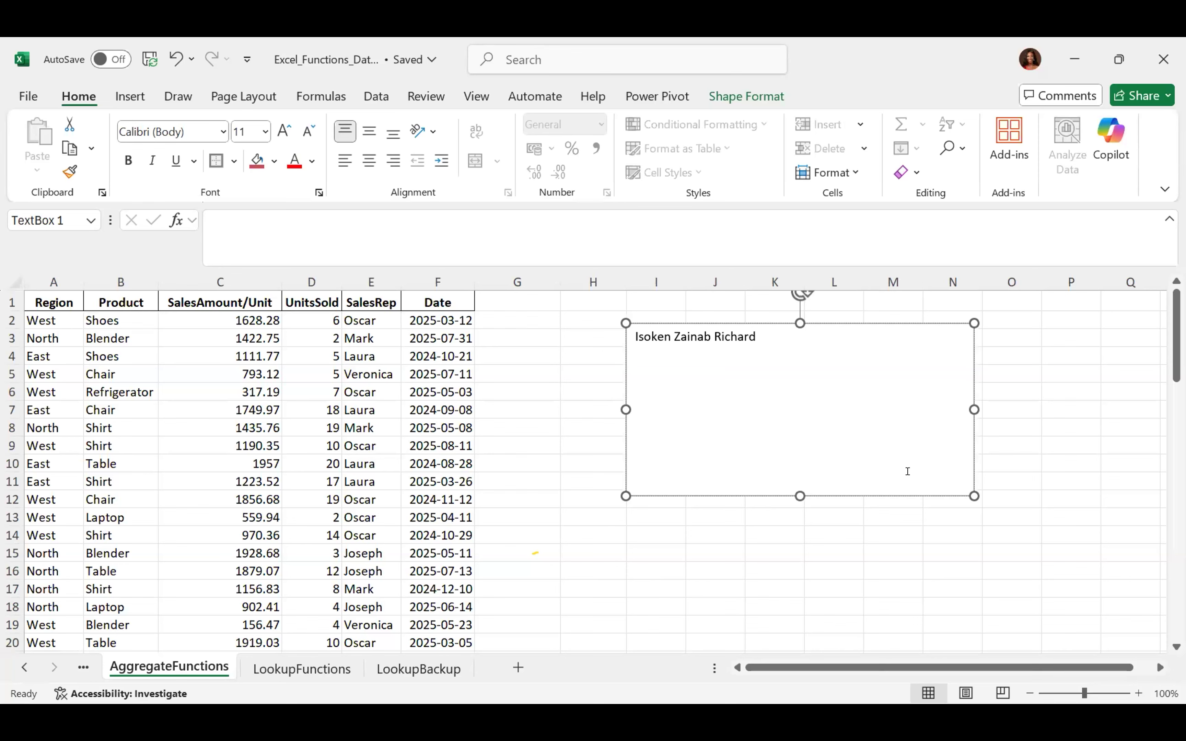
click(819, 319)
key(Delete)
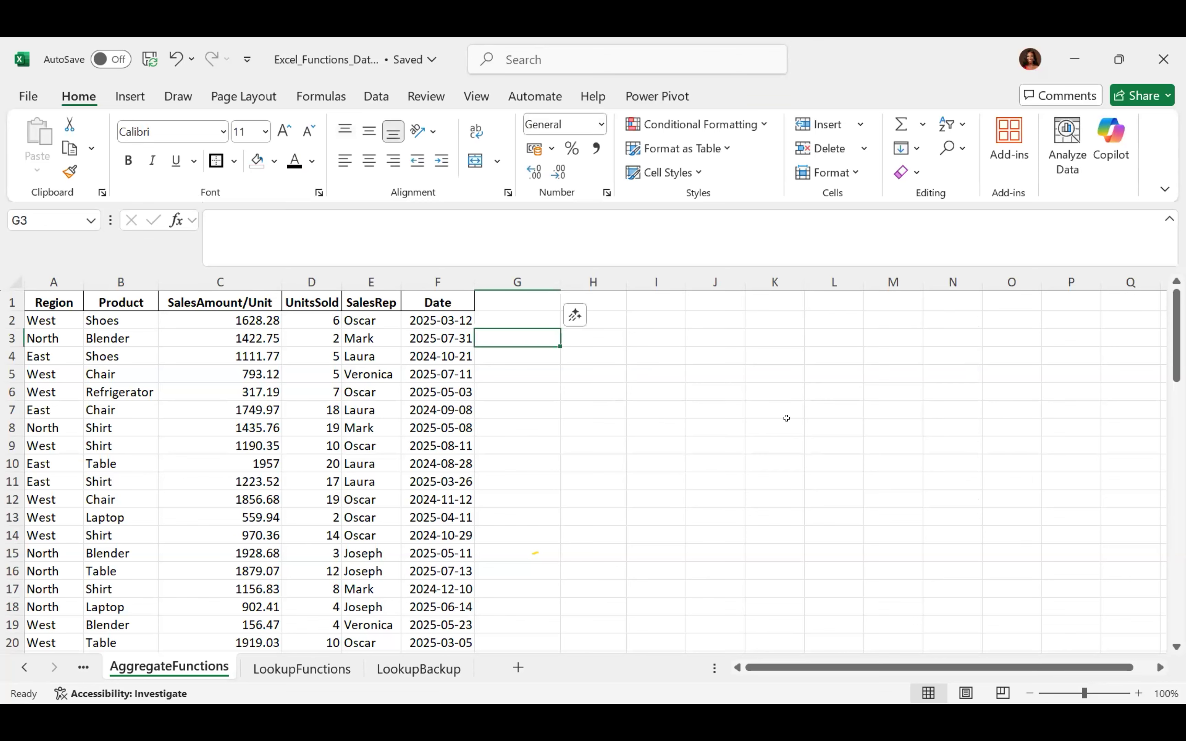
Select cell K9 and open the Symbol dialog, viewing the last Wingdings 2 symbols
click(765, 437)
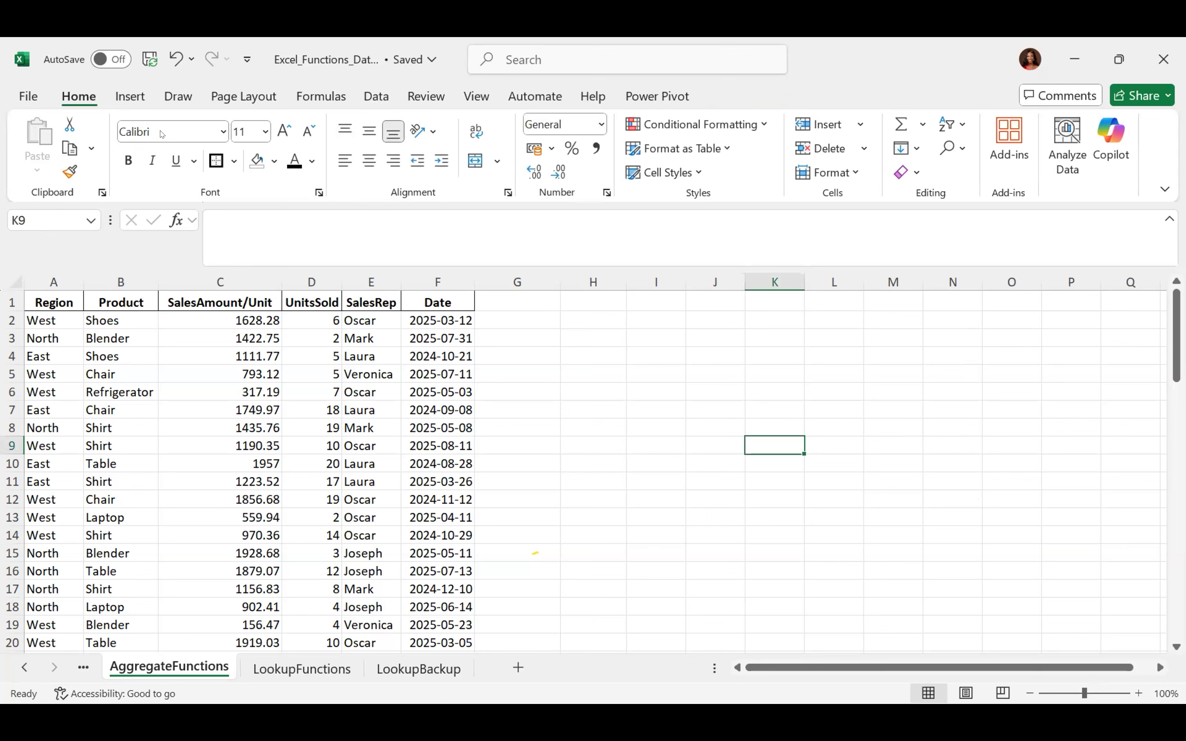
click(130, 97)
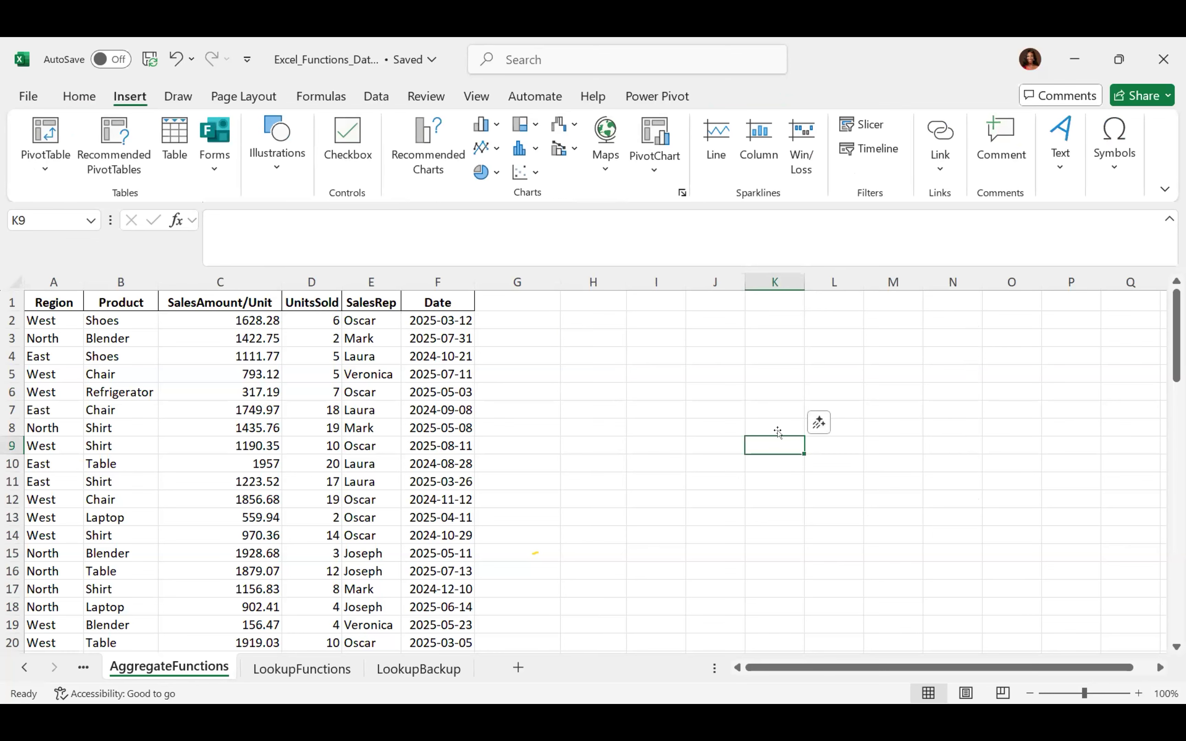
click(1112, 160)
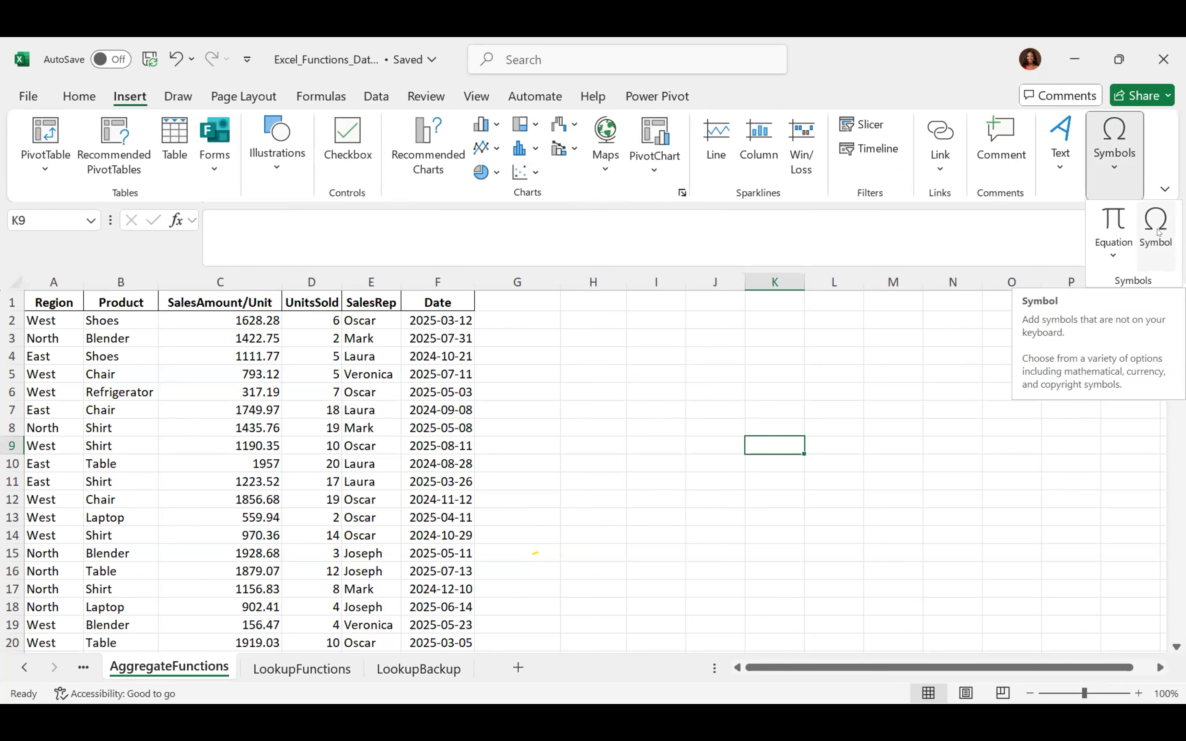
click(1156, 227)
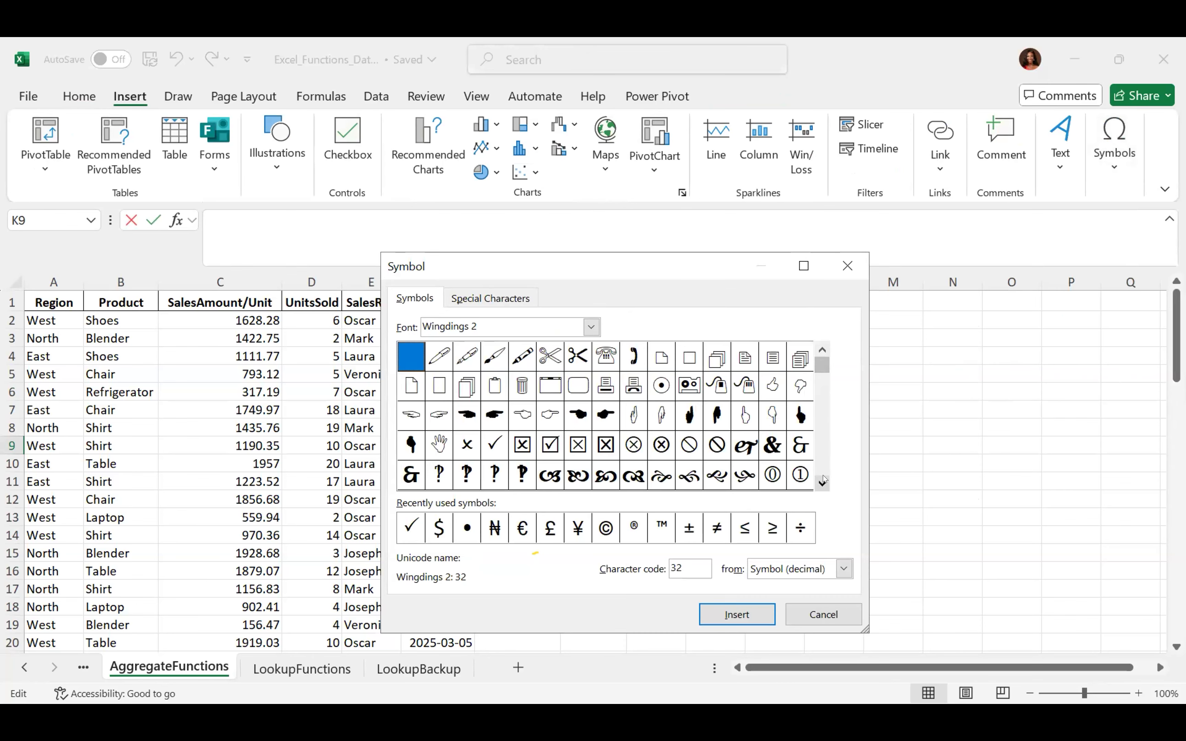
scroll(822, 479, down, 3)
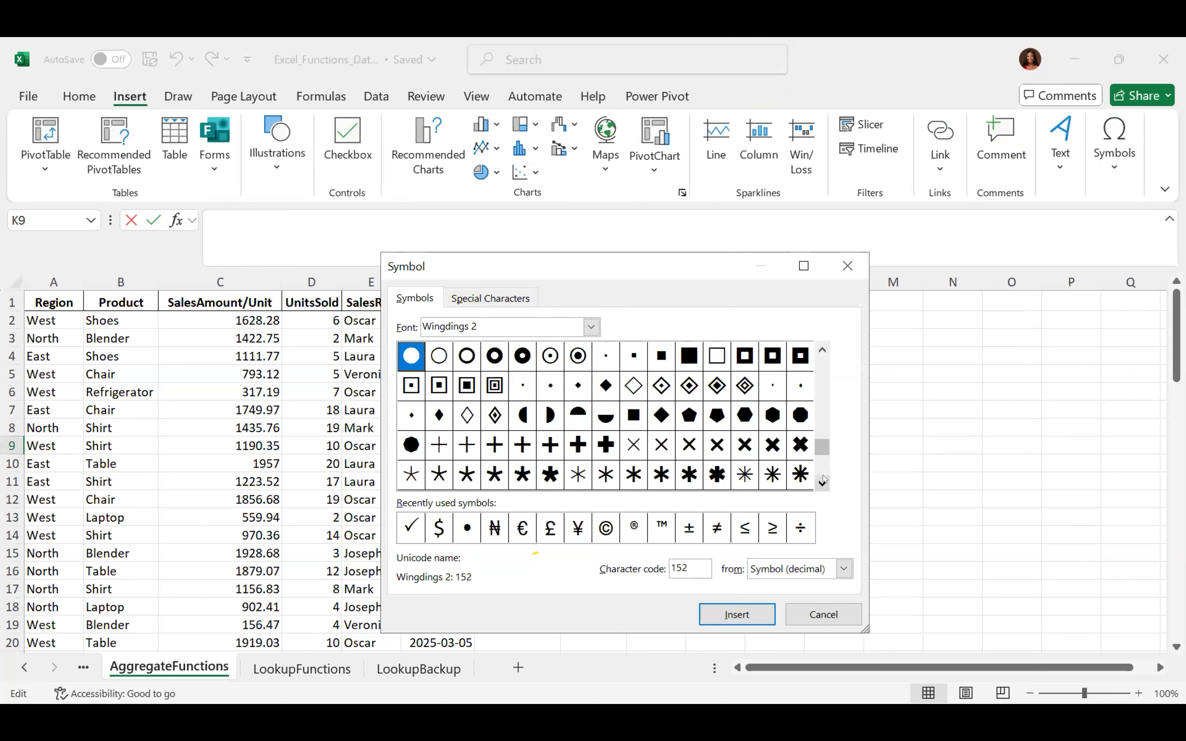
click(823, 479)
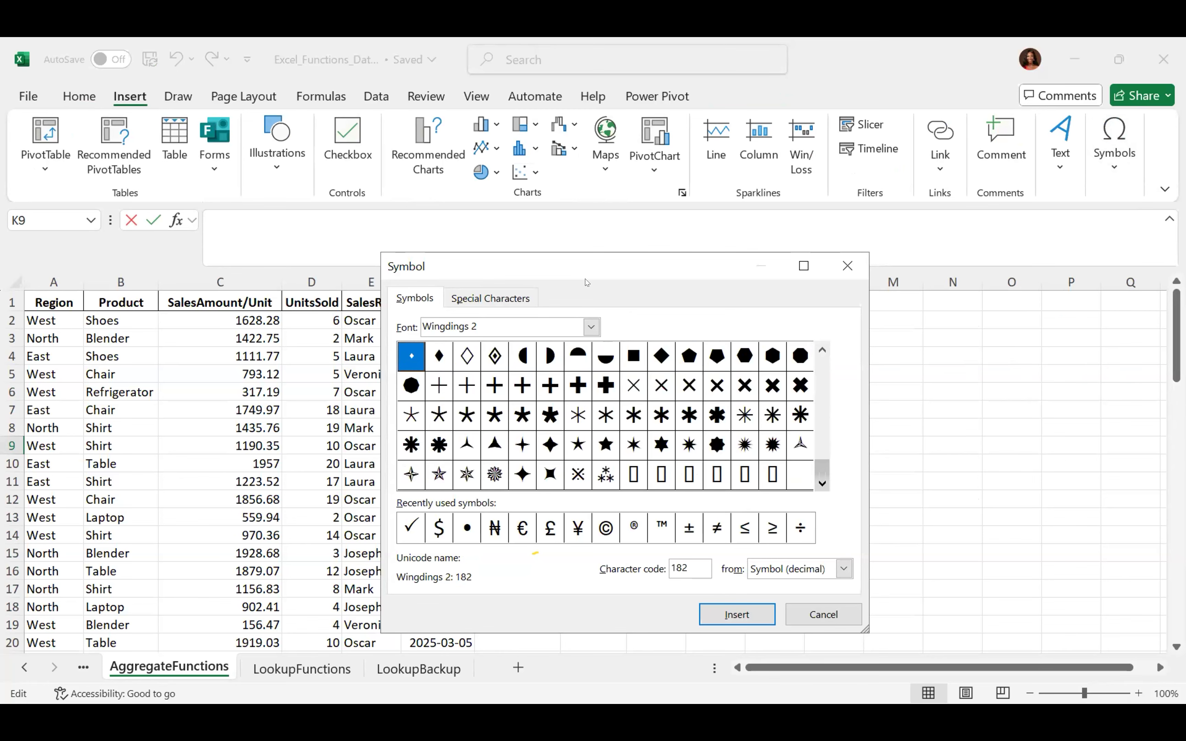
Browse the Wandohope font, then switch the symbol font to ADLaM Display
click(590, 326)
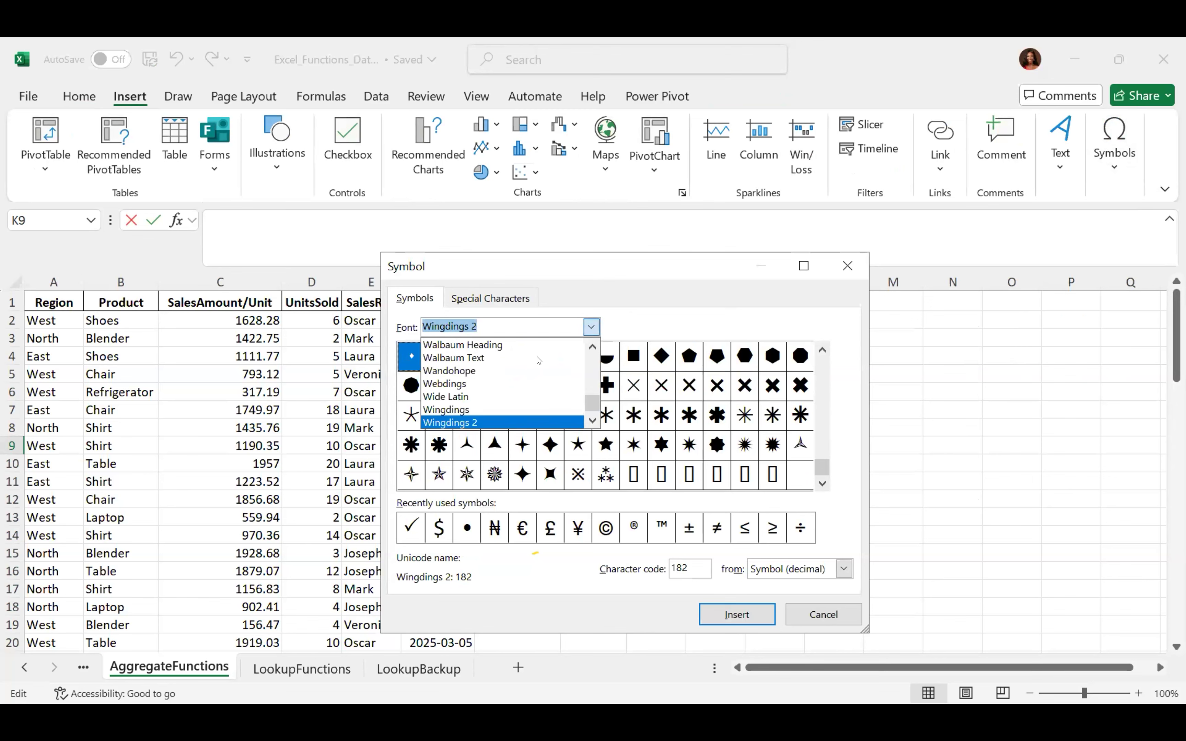
click(518, 364)
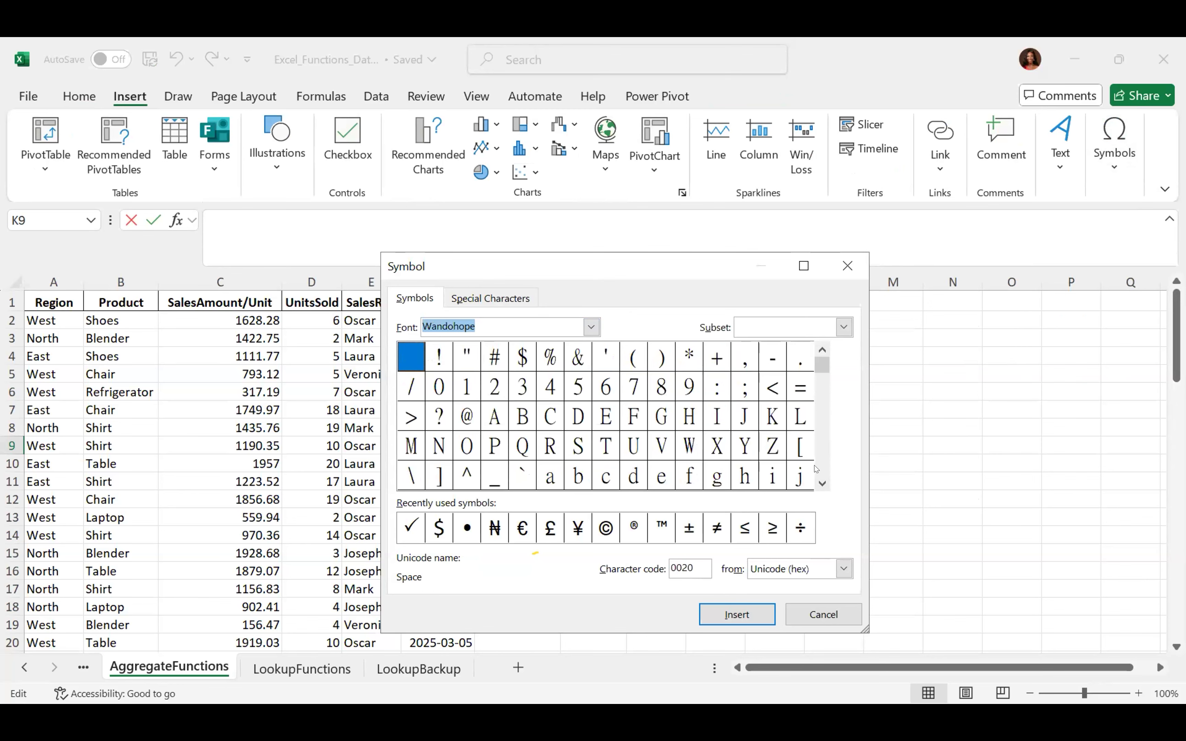
scroll(823, 486, down, 10)
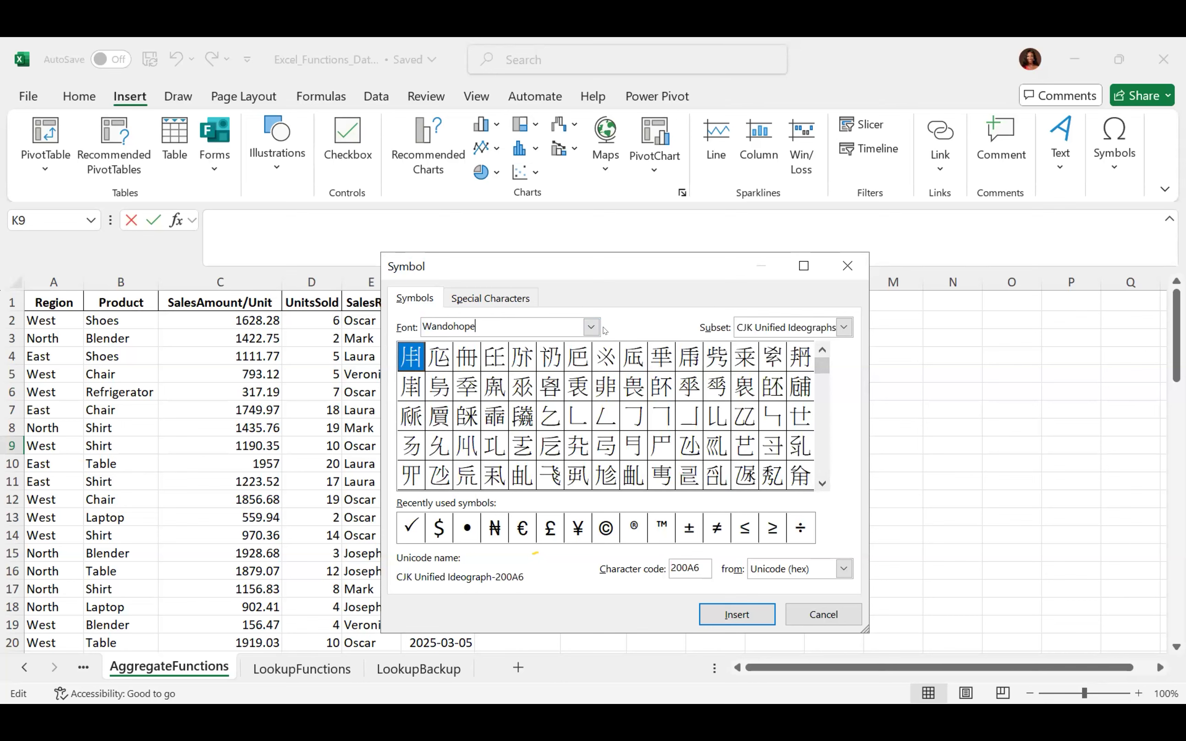
click(591, 327)
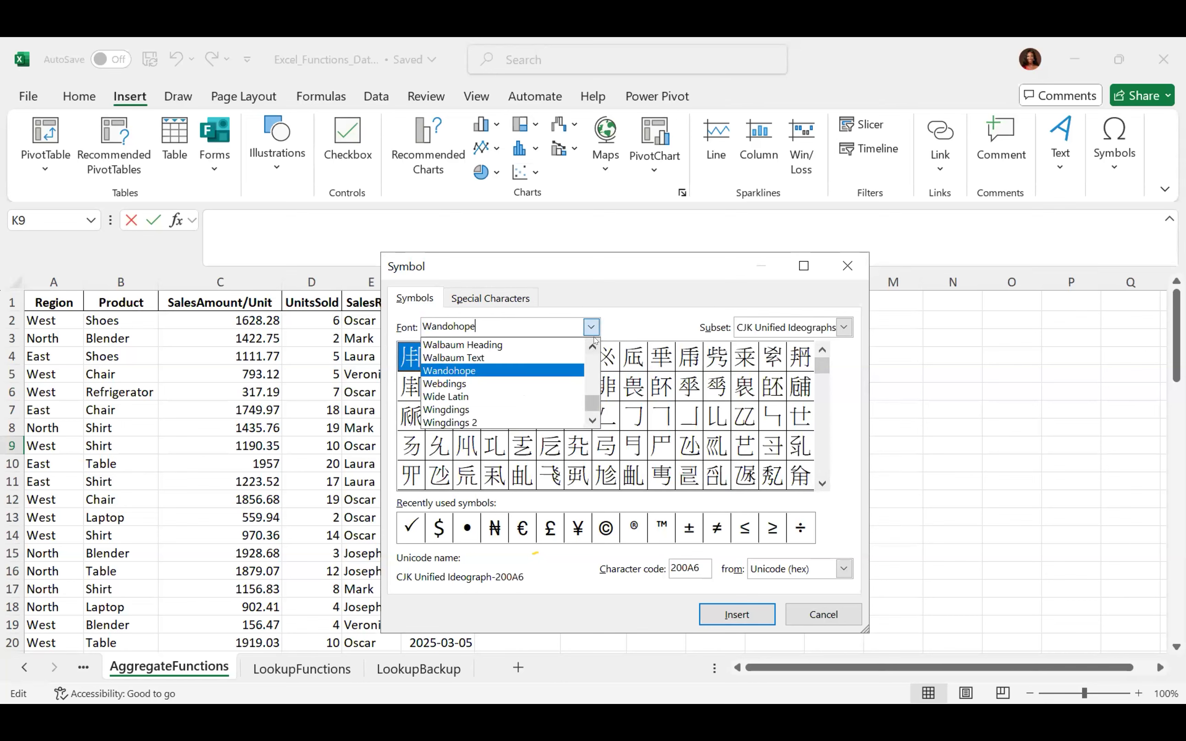
mouse_move(591, 347)
mouse_down()
mouse_move(593, 372)
mouse_move(593, 361)
mouse_up()
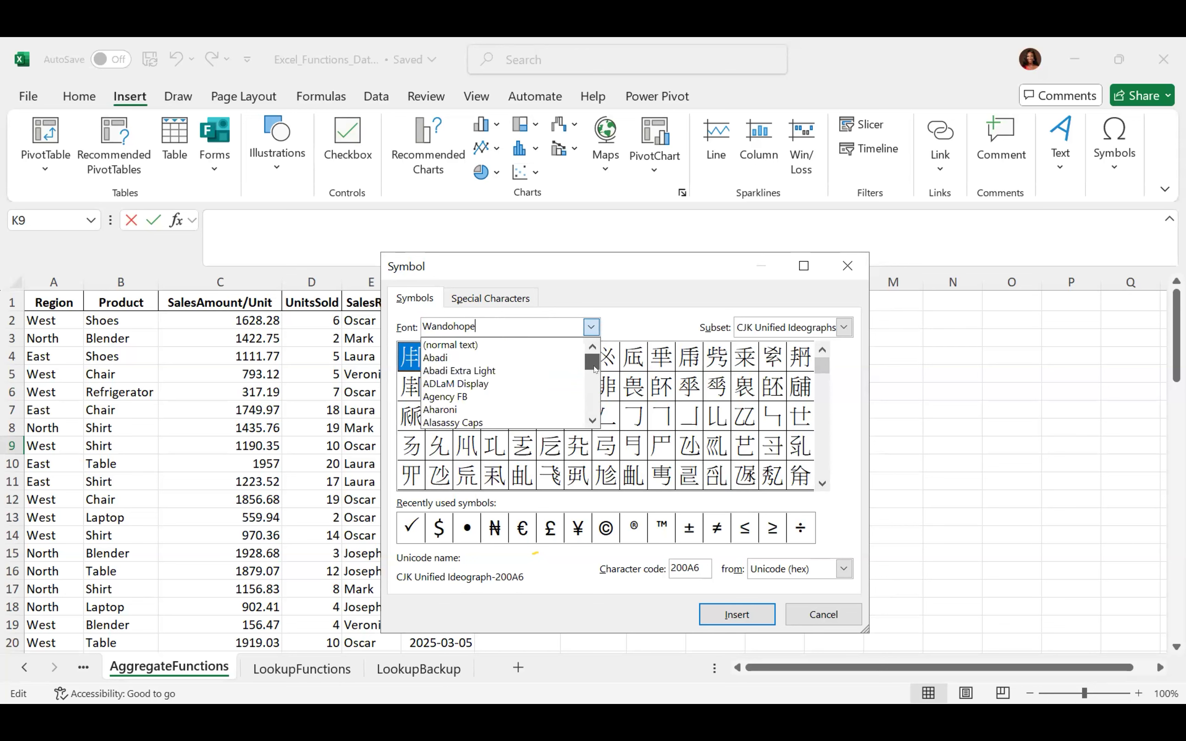
click(527, 387)
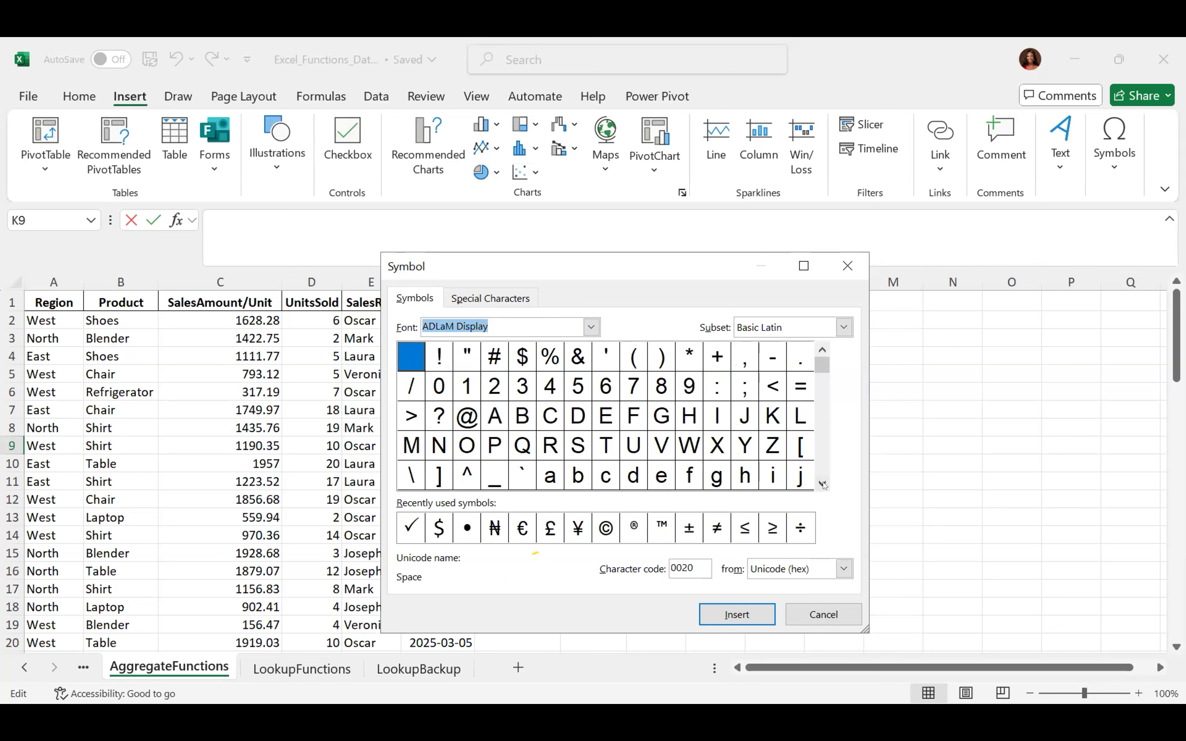
scroll(824, 485, down, 10)
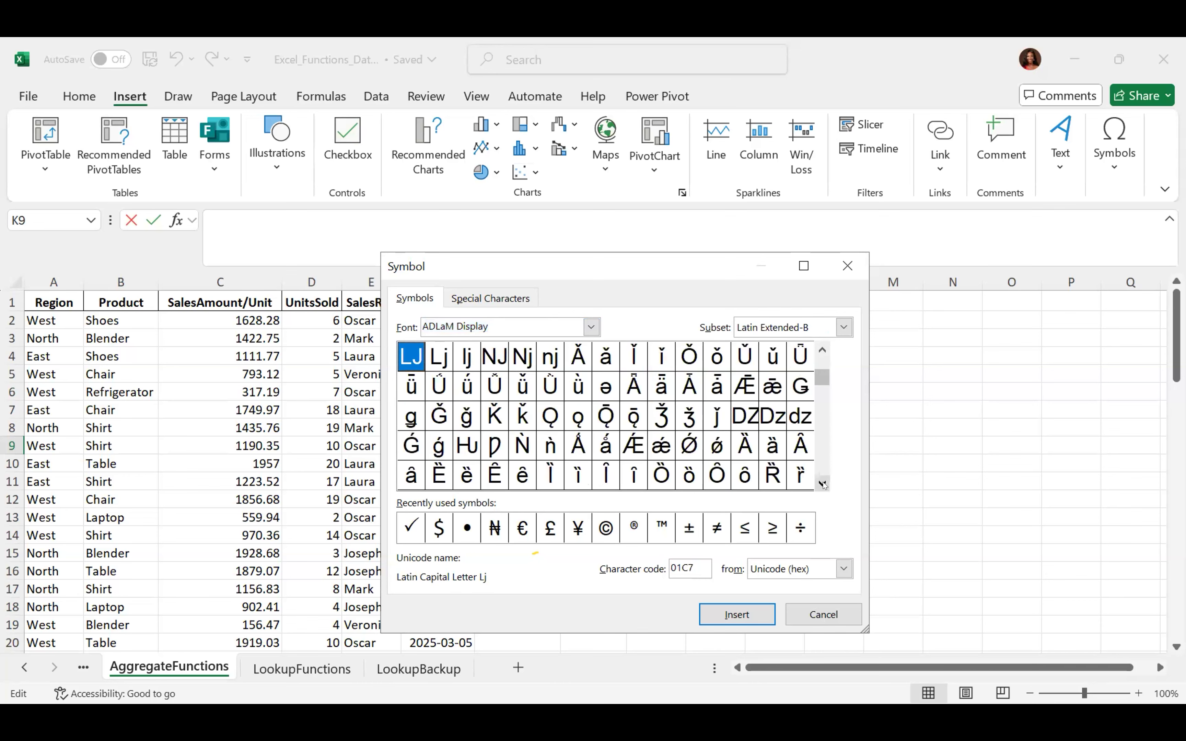
Scroll through the Special Characters list, then cancel the Symbol dialog without inserting
click(488, 299)
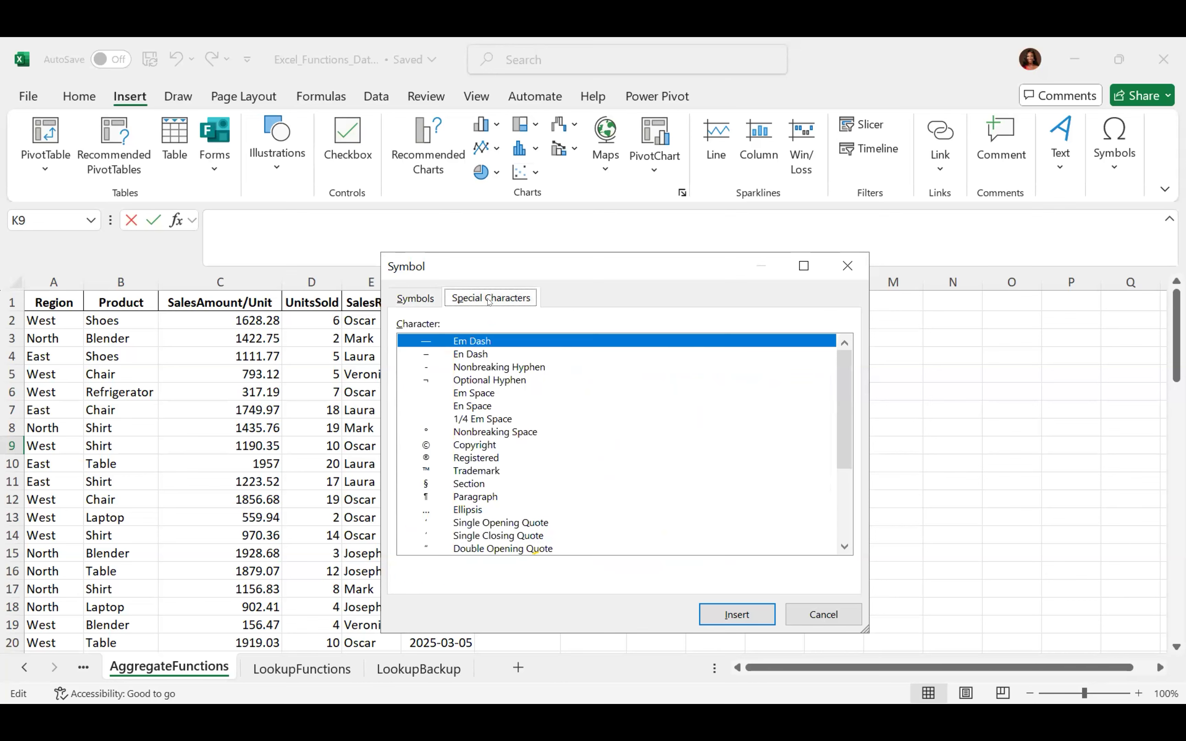
drag(843, 436, 835, 456)
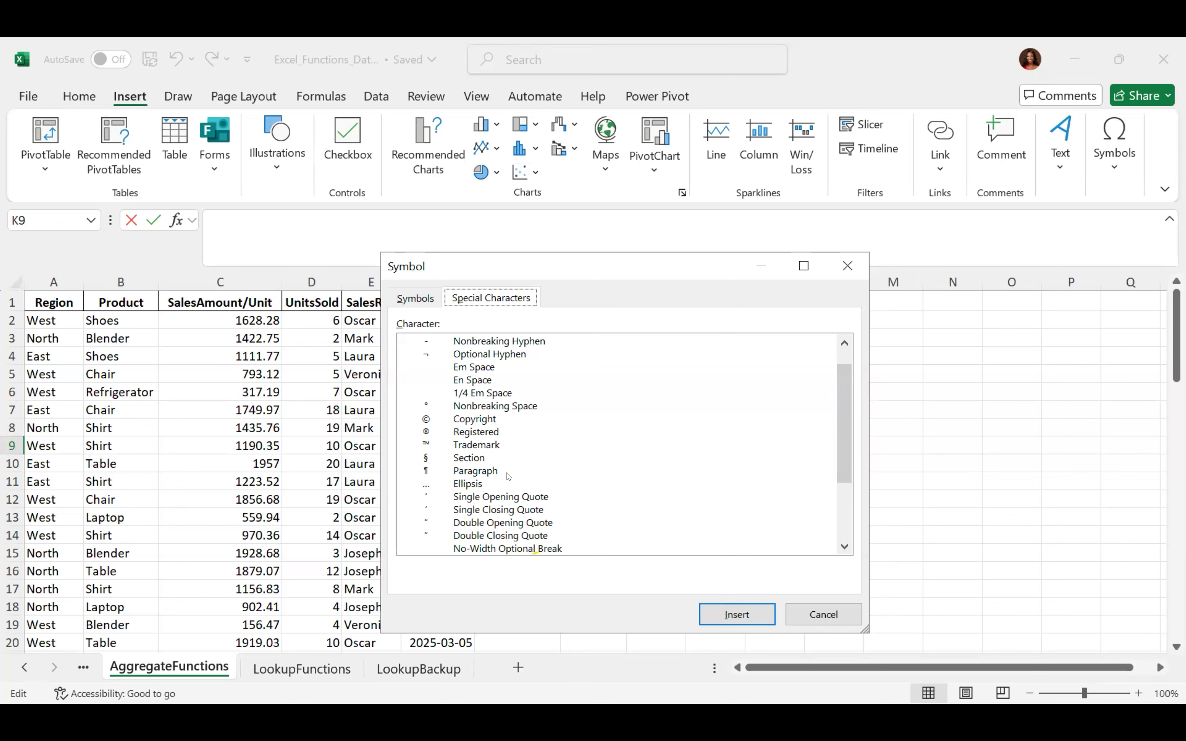
drag(851, 438, 836, 508)
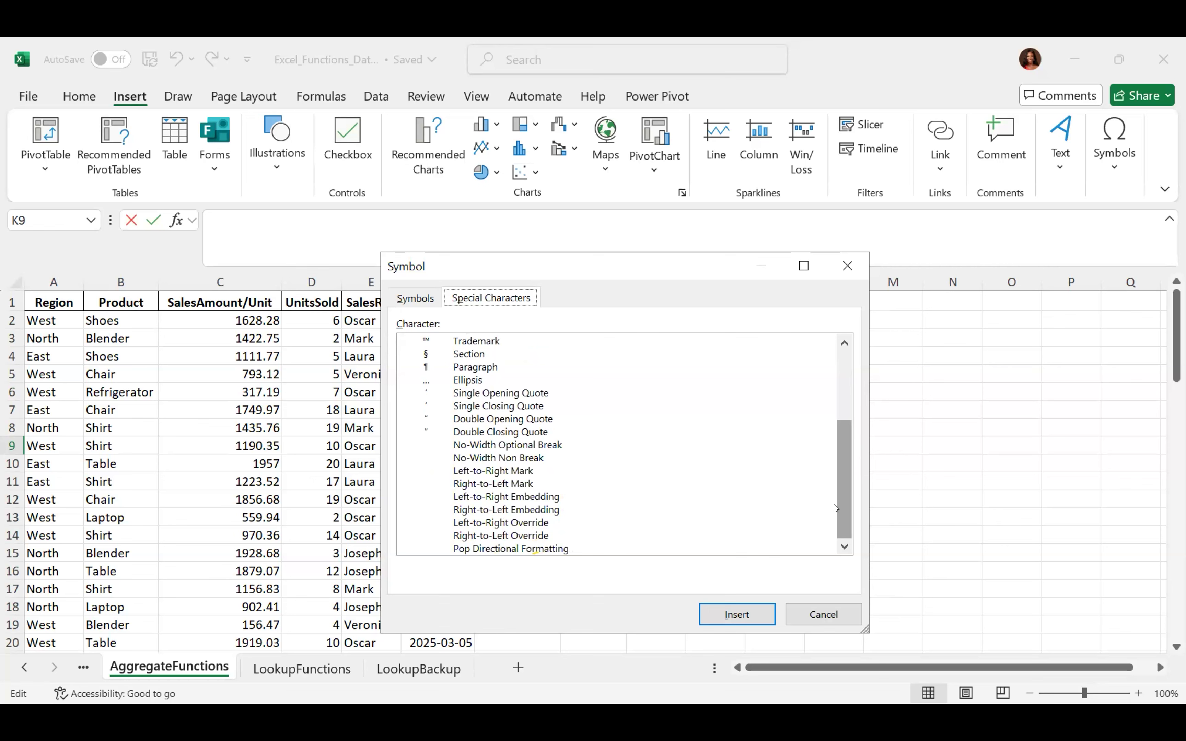
click(838, 606)
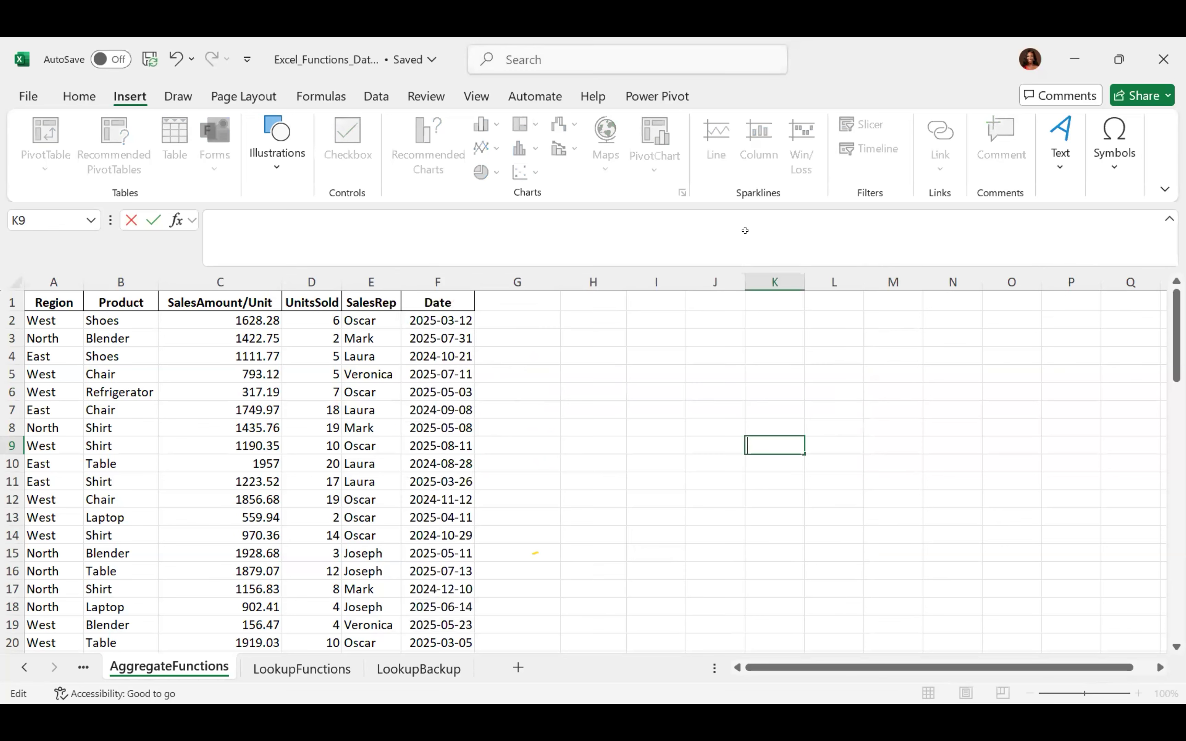
Select cell G9 and bring up the Draw tab's pens, pencil and highlighter tools
click(550, 445)
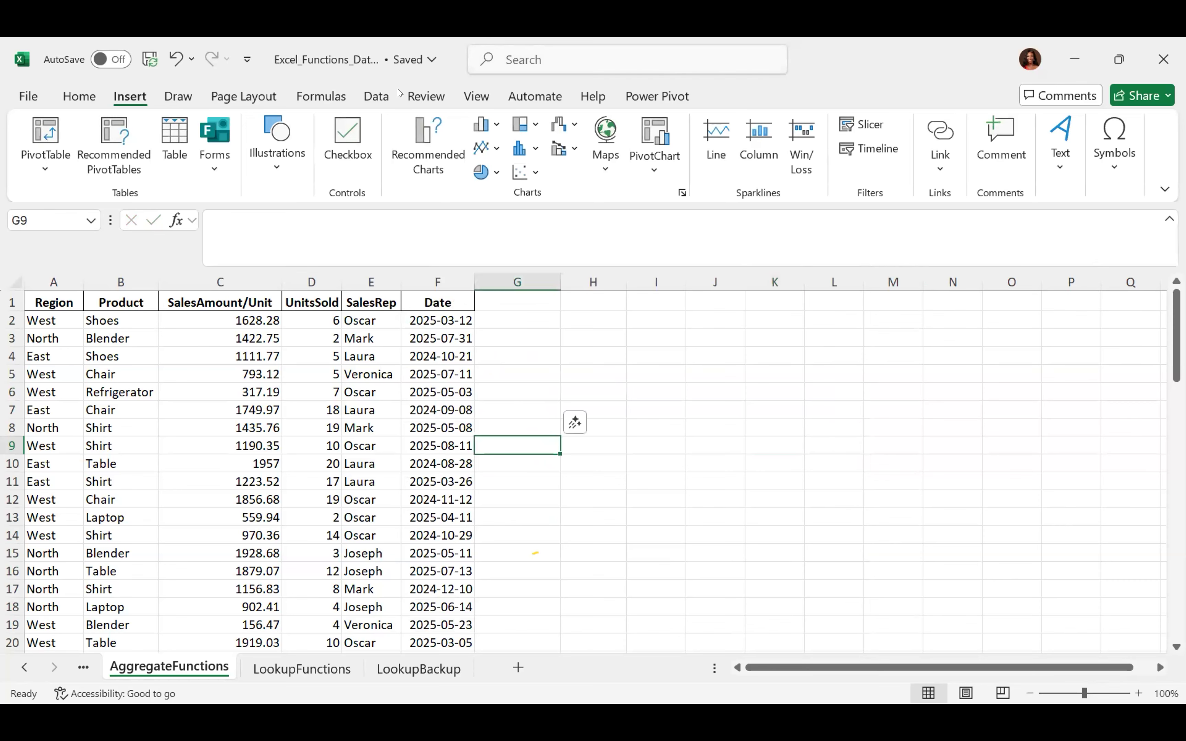
click(178, 96)
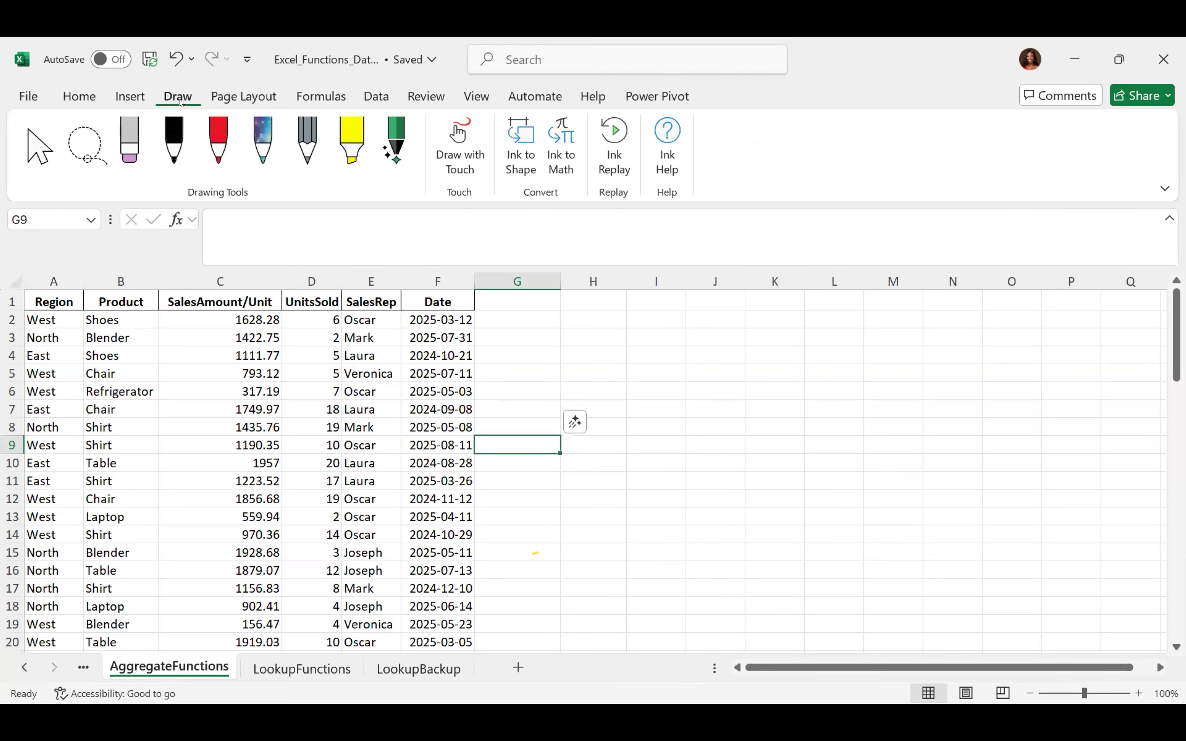
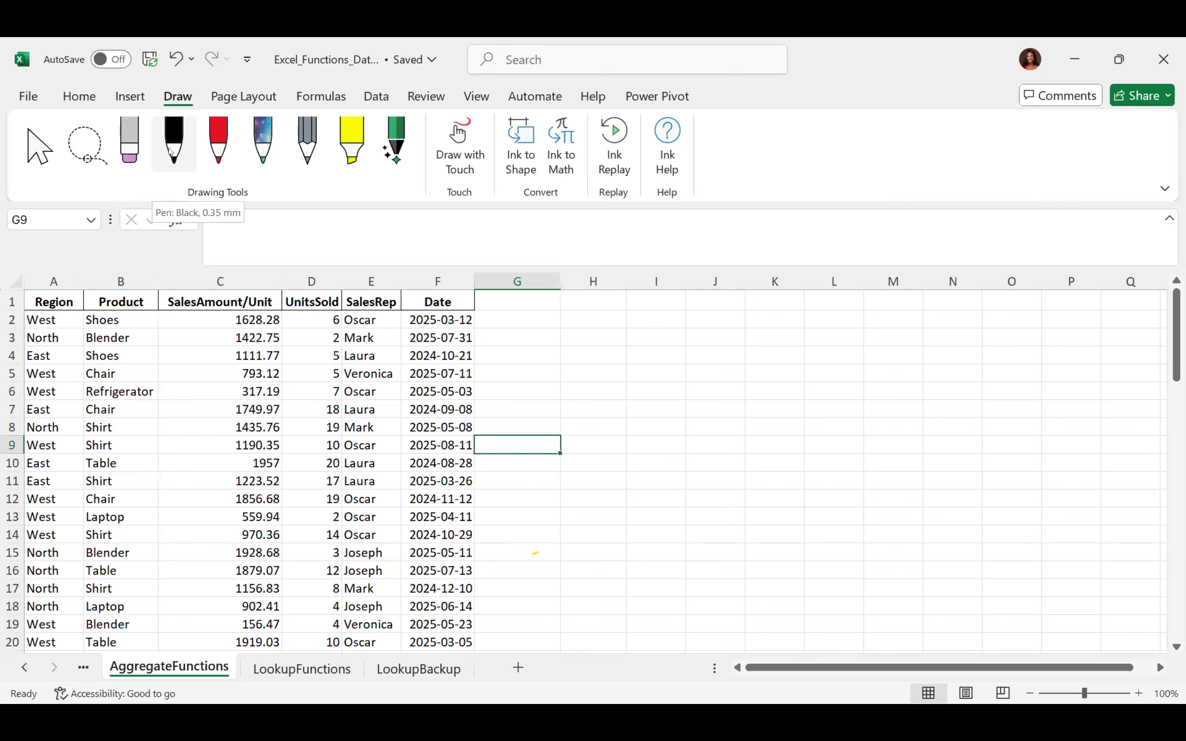
Sketch a red freehand loop beside the sales data with the red pen, then erase it
click(219, 142)
drag(678, 377, 681, 381)
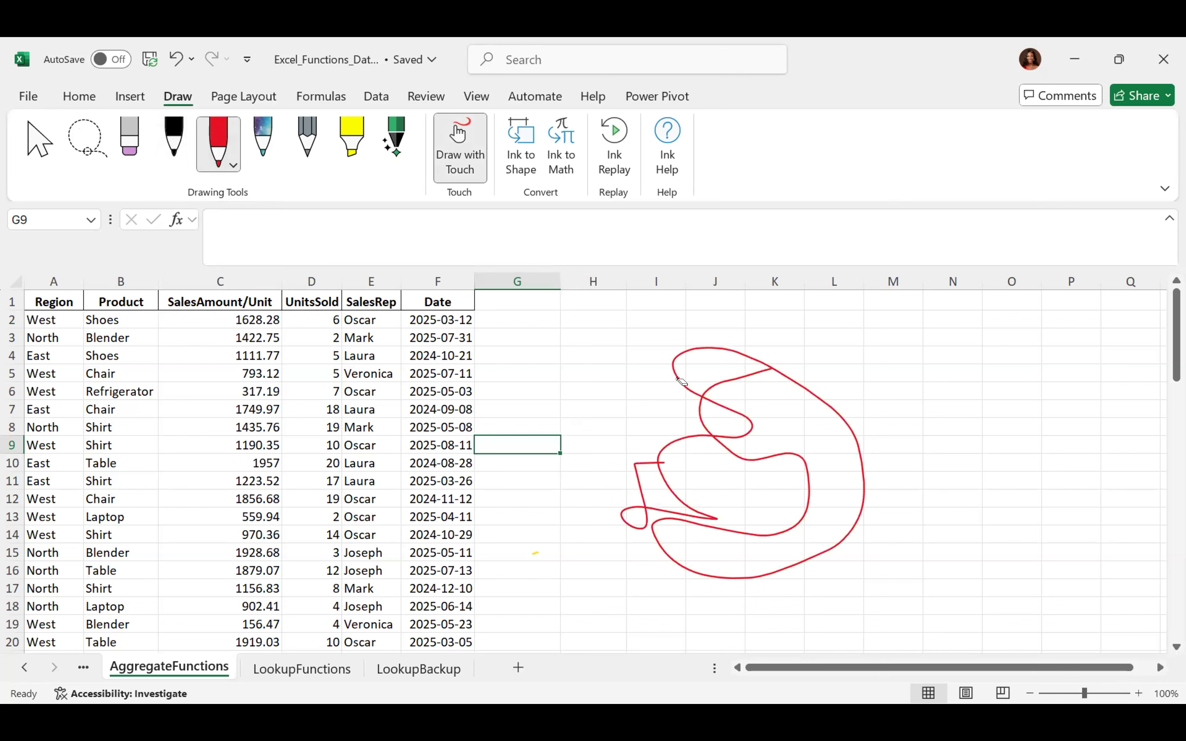
click(749, 461)
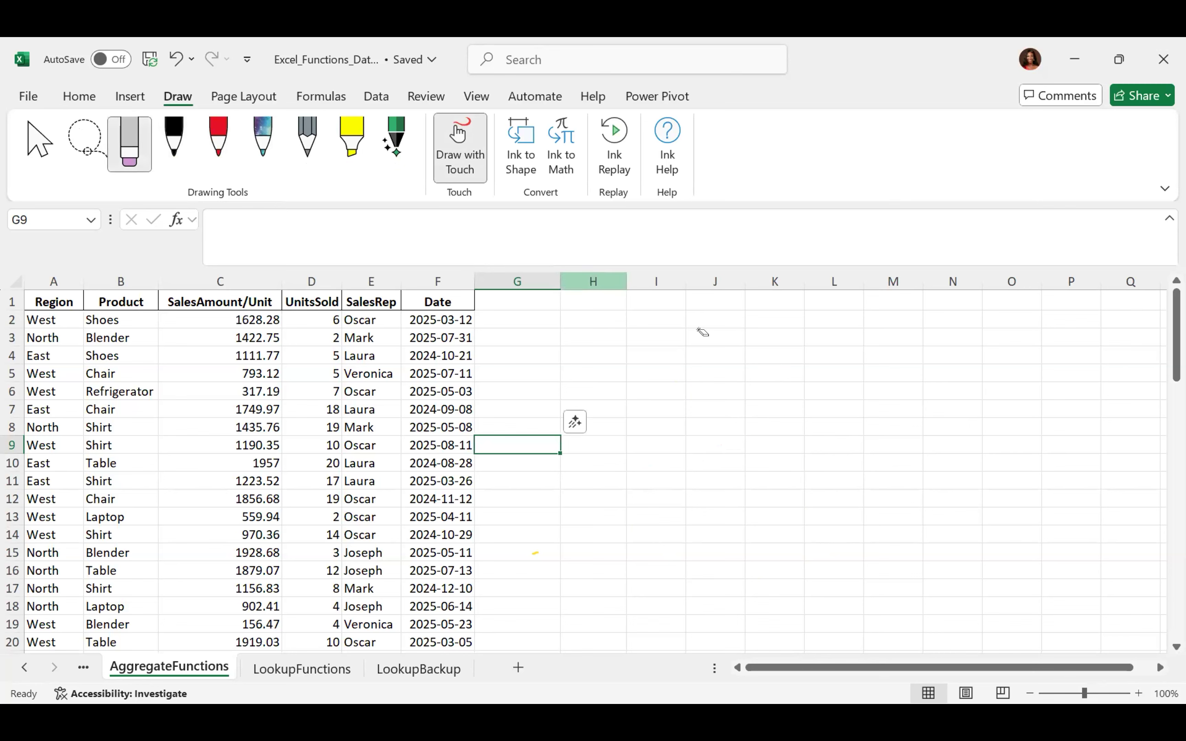
click(231, 100)
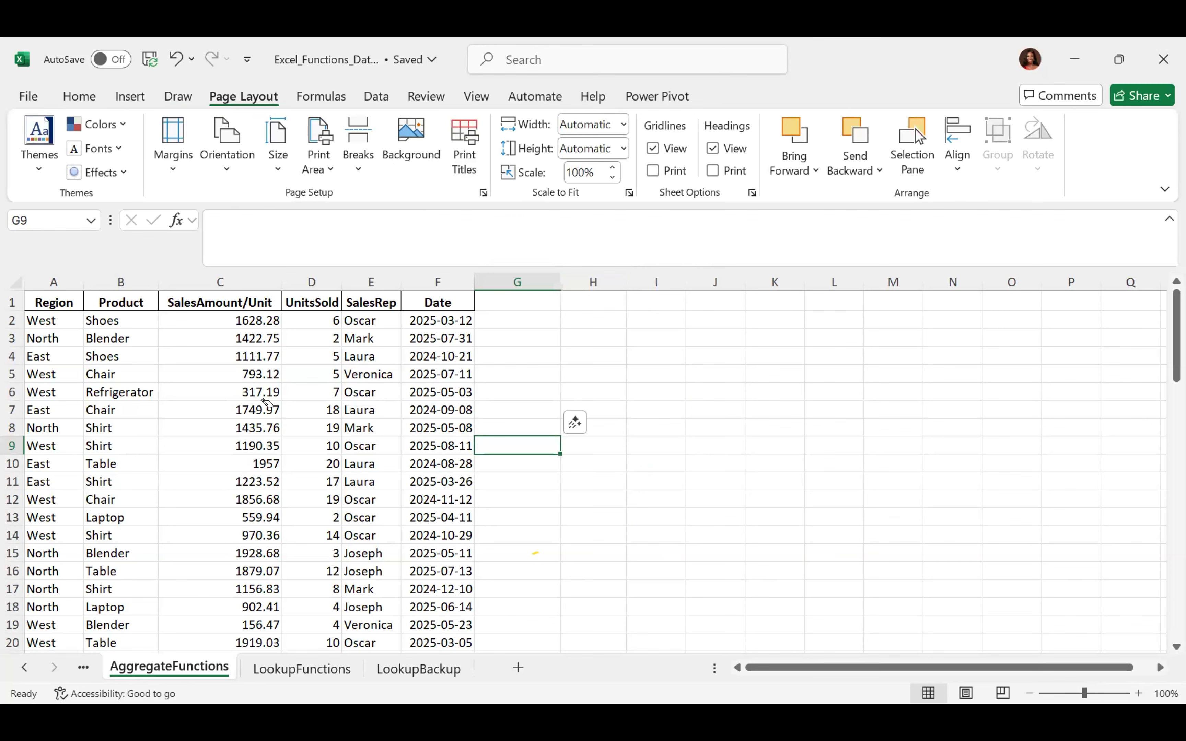
Exit inking with Select, browse the Themes gallery, then cancel Browse for Themes without applying one
click(179, 97)
click(37, 147)
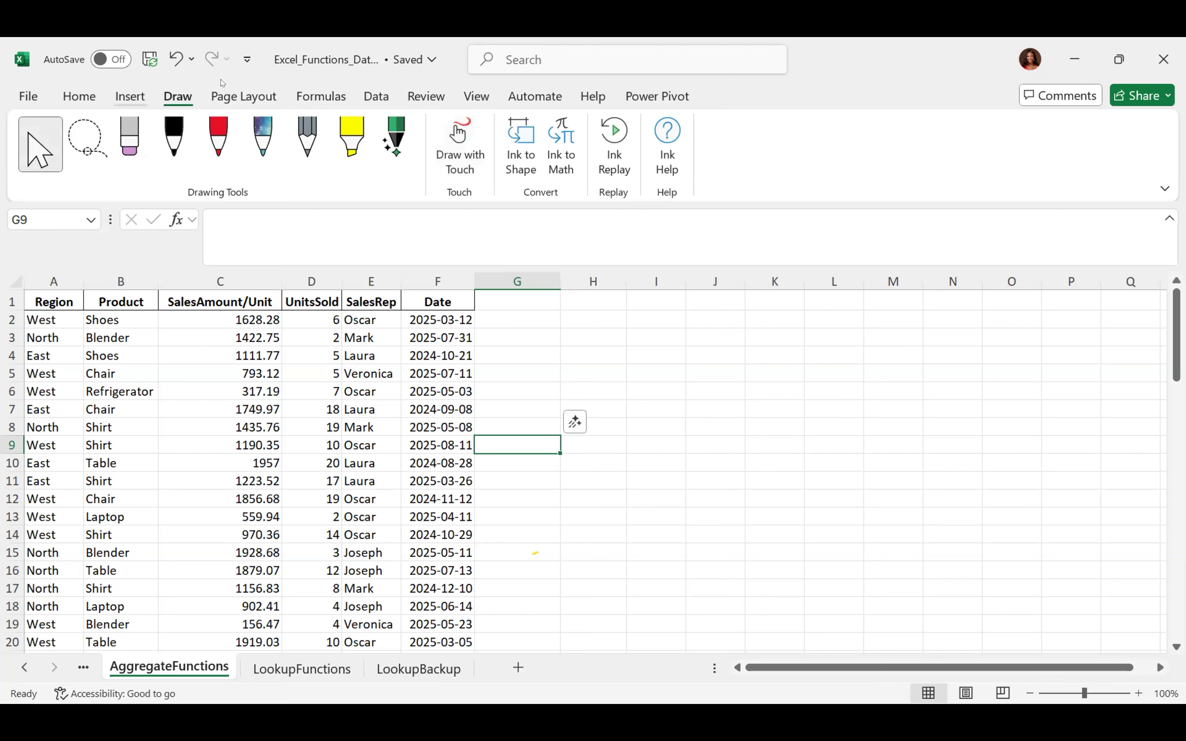
click(239, 95)
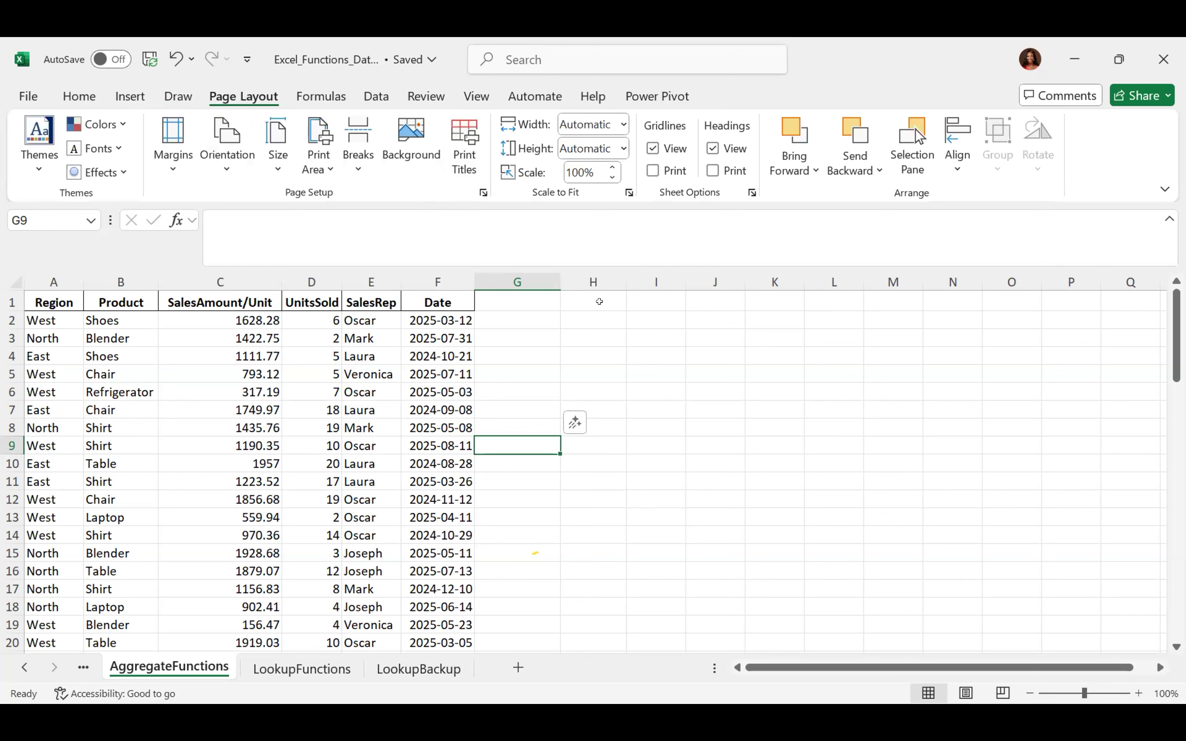
click(40, 147)
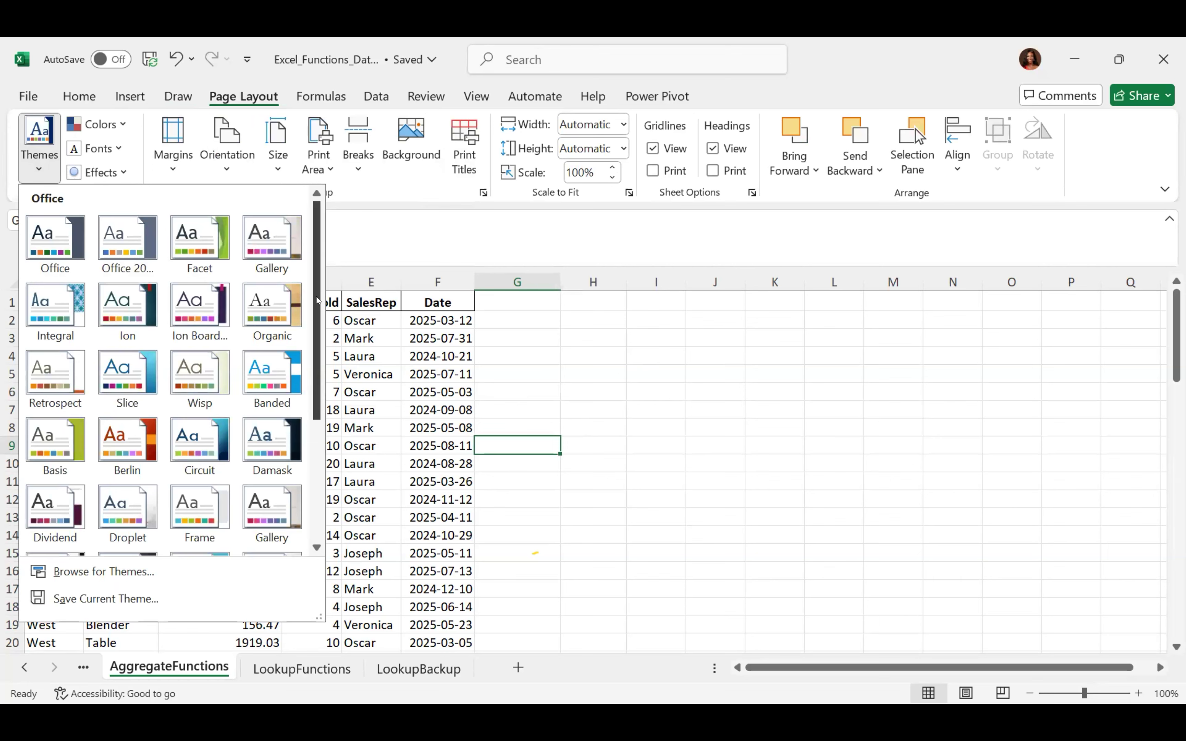
scroll(293, 268, down, 5)
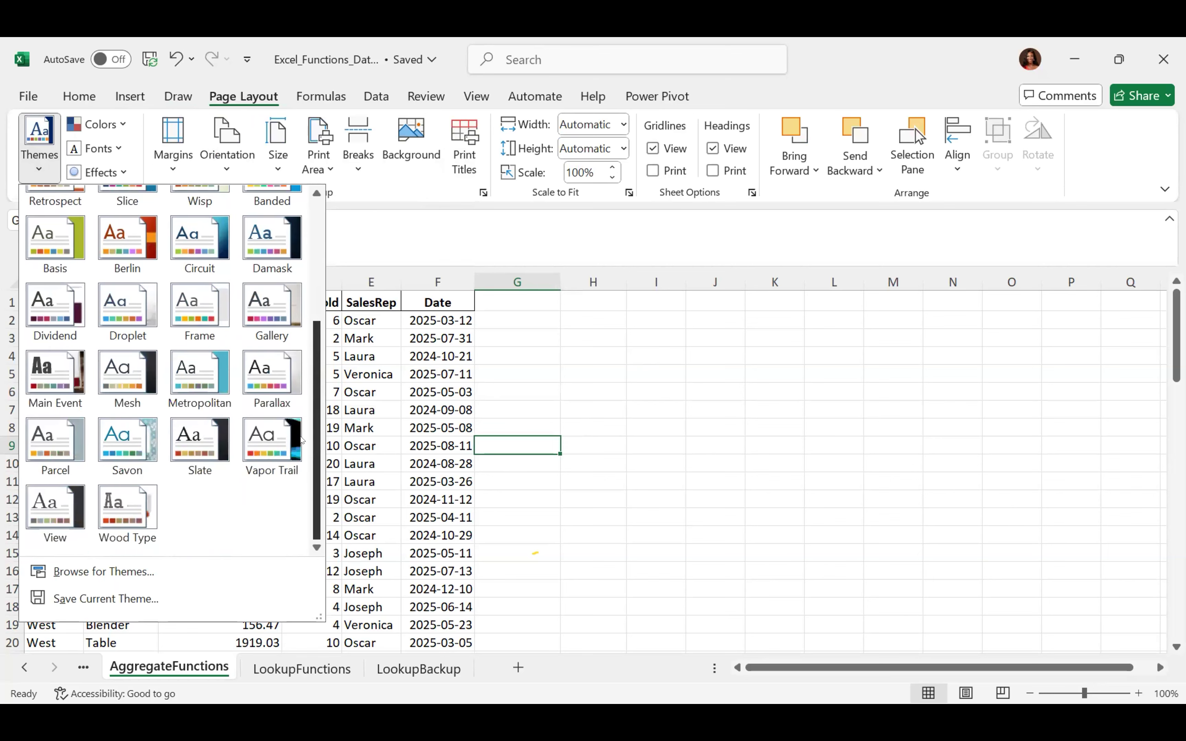
scroll(292, 268, up, 4)
scroll(292, 268, up, 1)
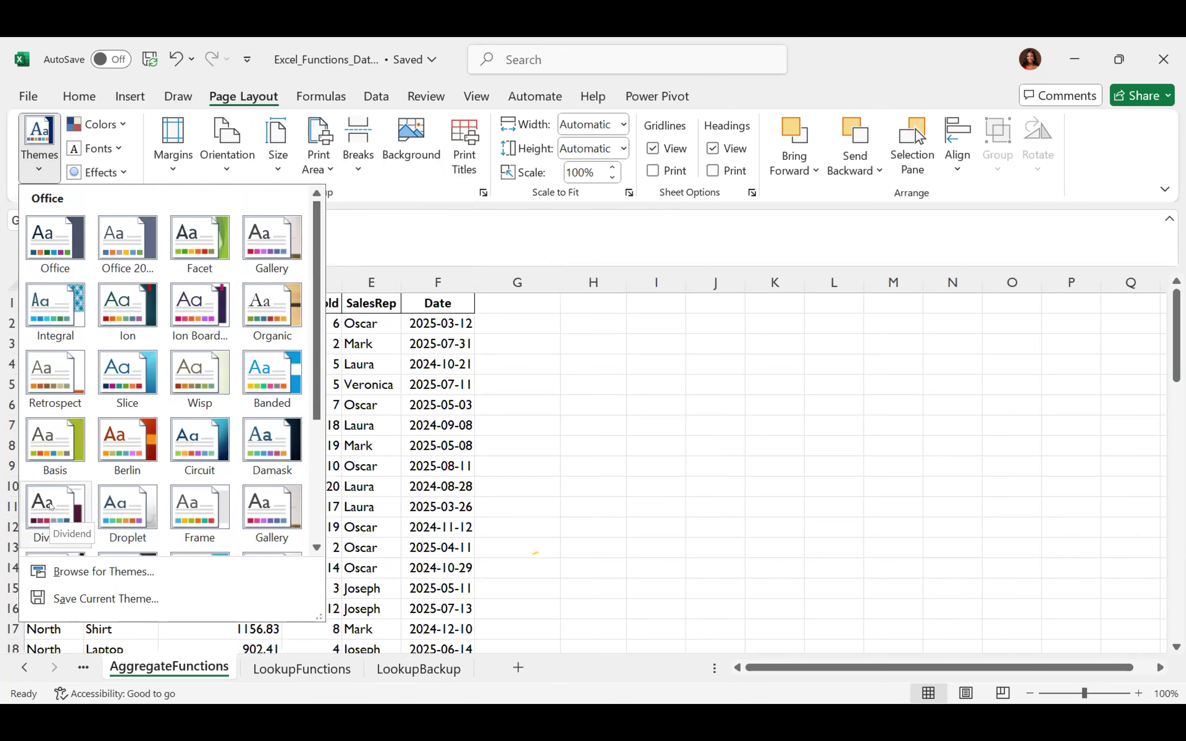
click(113, 584)
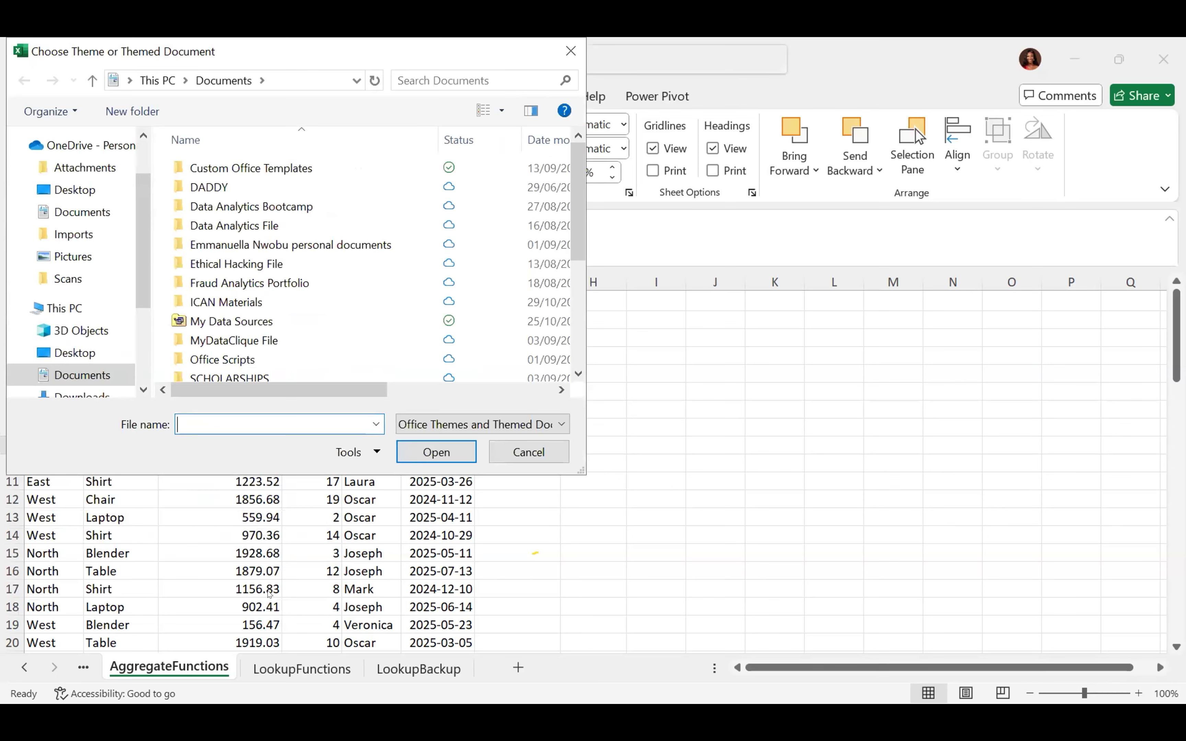
click(530, 447)
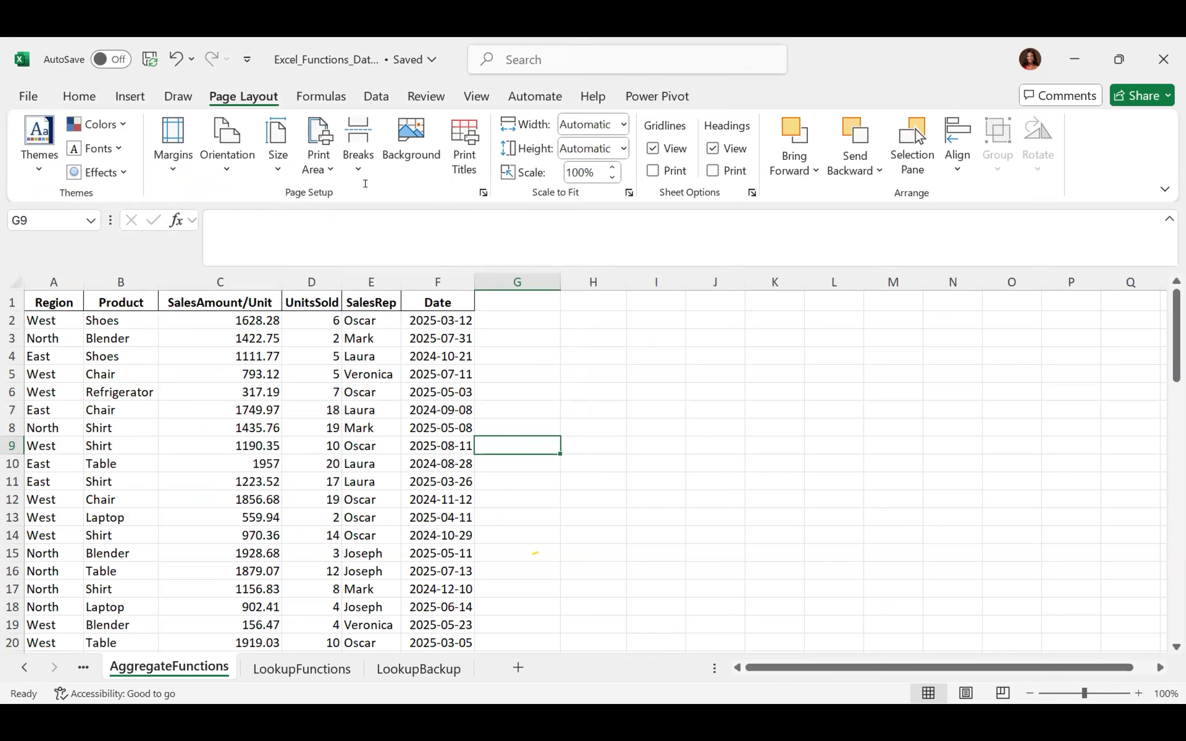
click(274, 172)
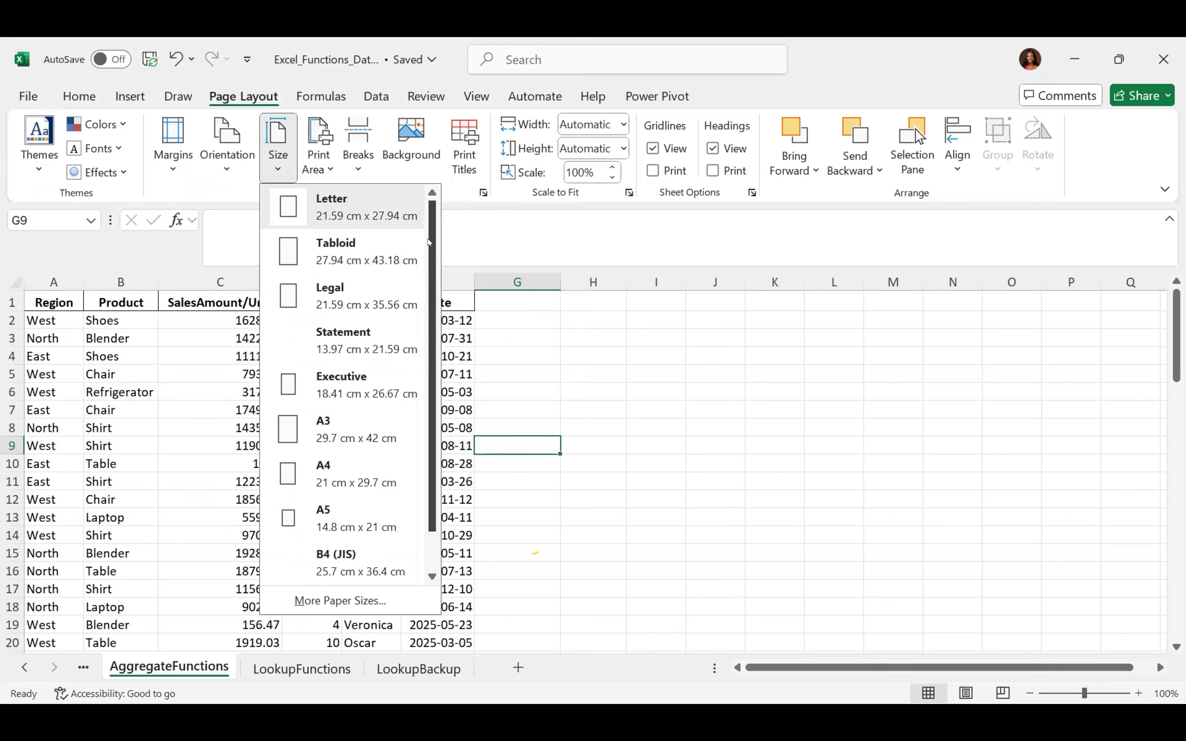
scroll(429, 242, down, 1)
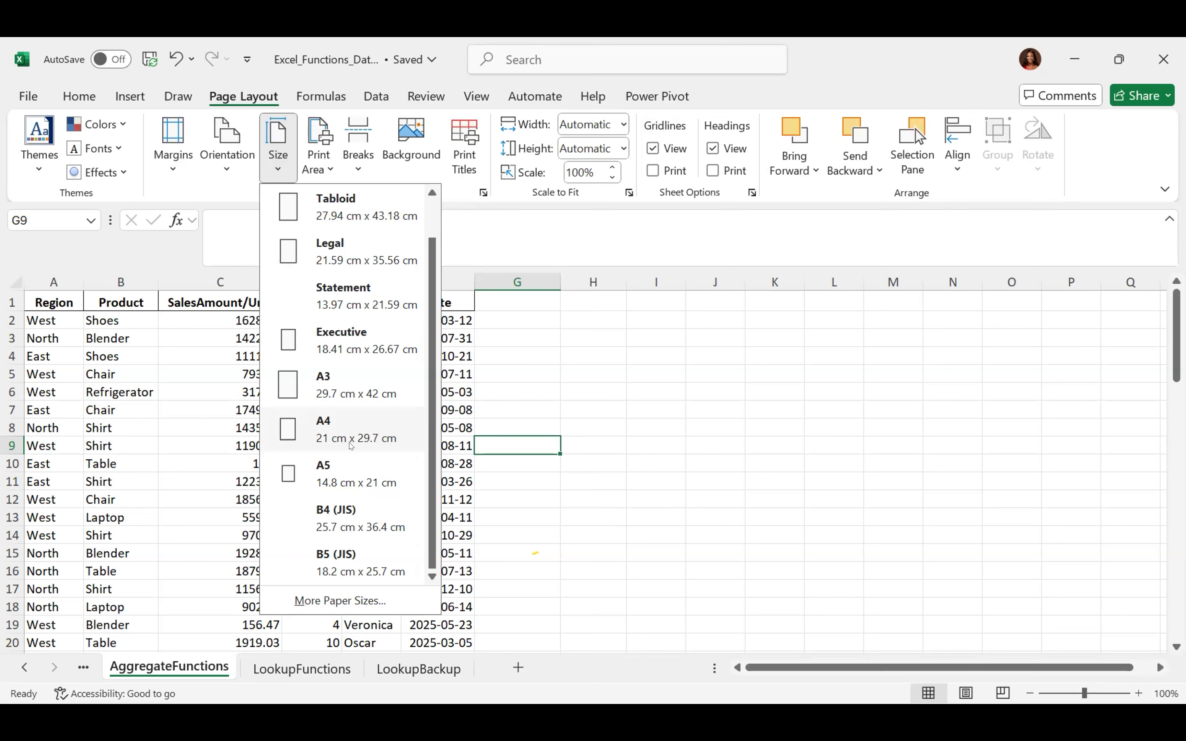
click(543, 394)
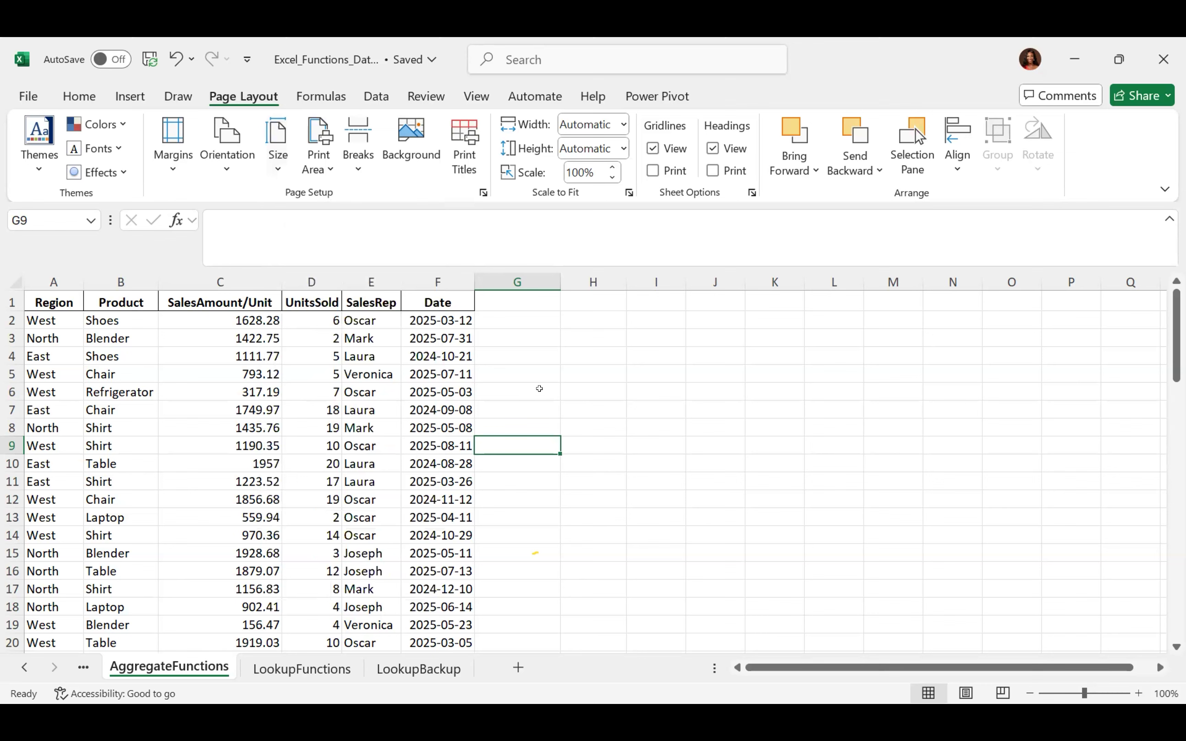
click(224, 171)
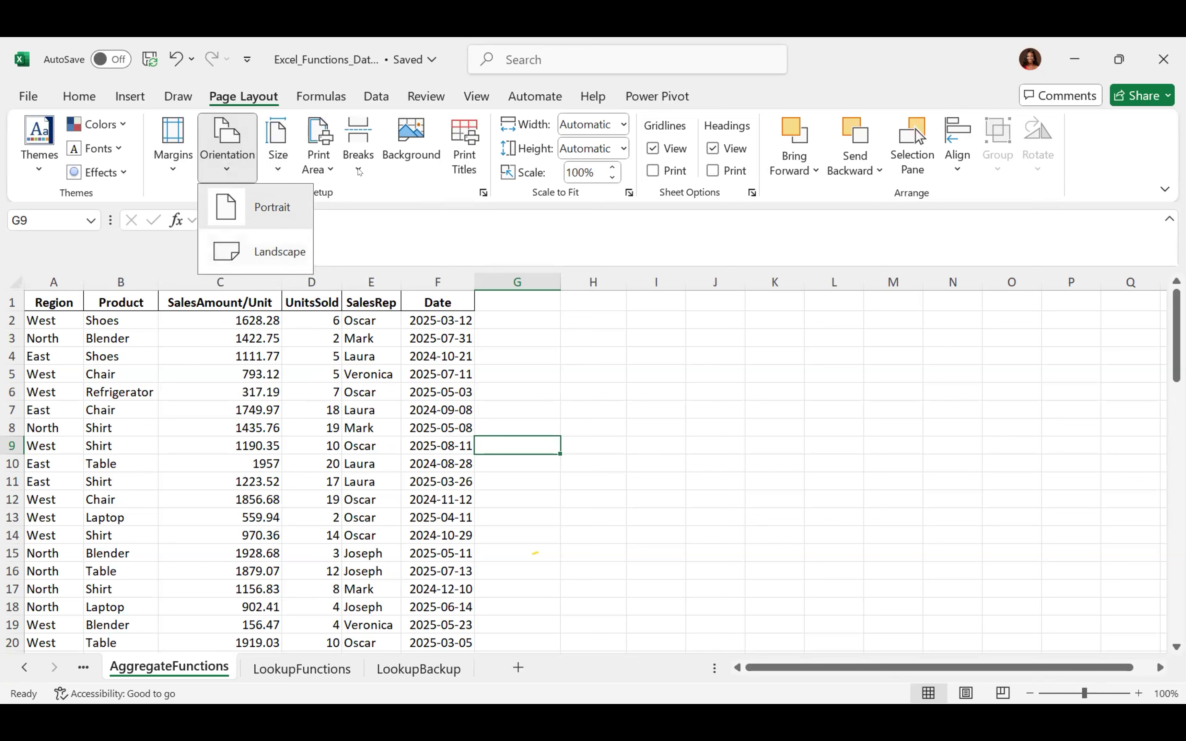
click(606, 376)
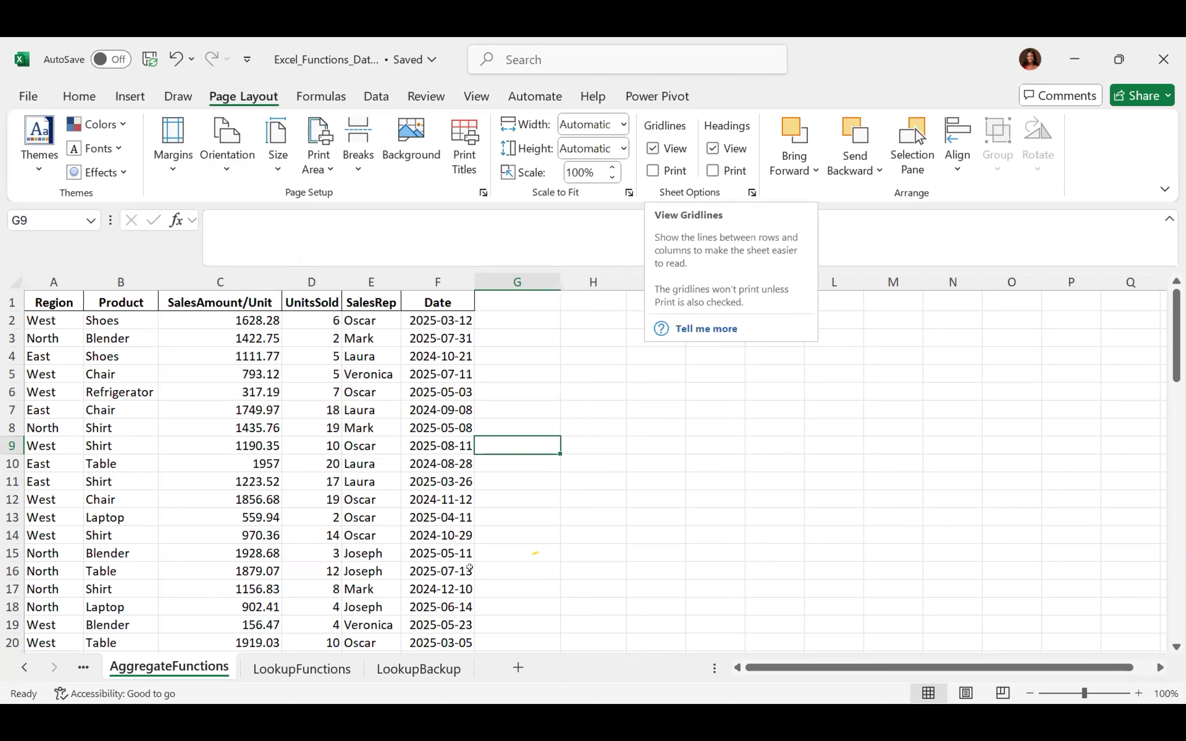
click(630, 464)
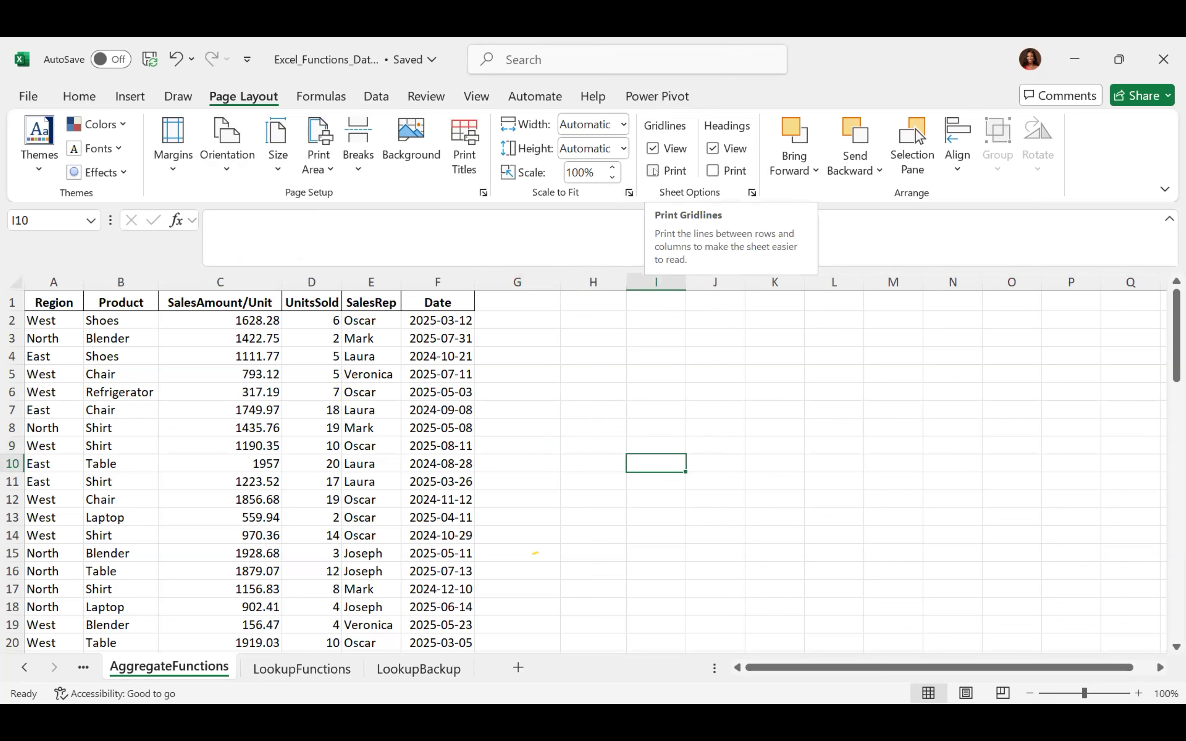
click(649, 146)
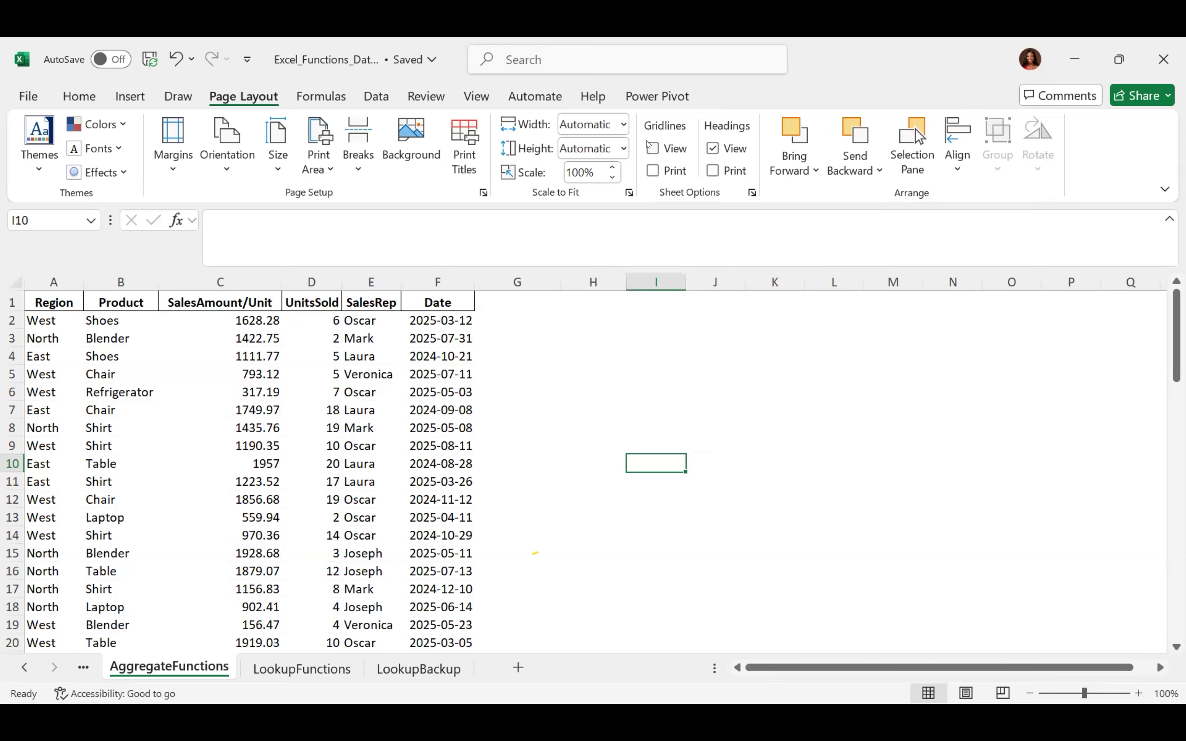
click(652, 147)
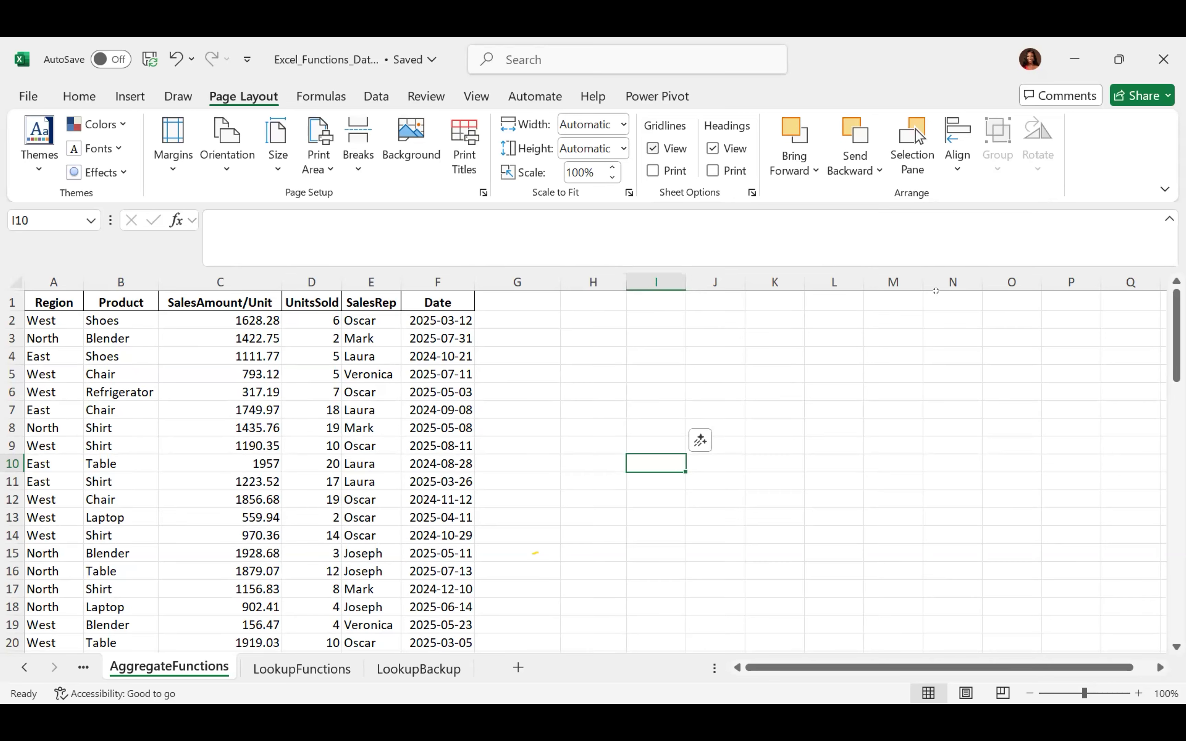
click(711, 146)
click(710, 146)
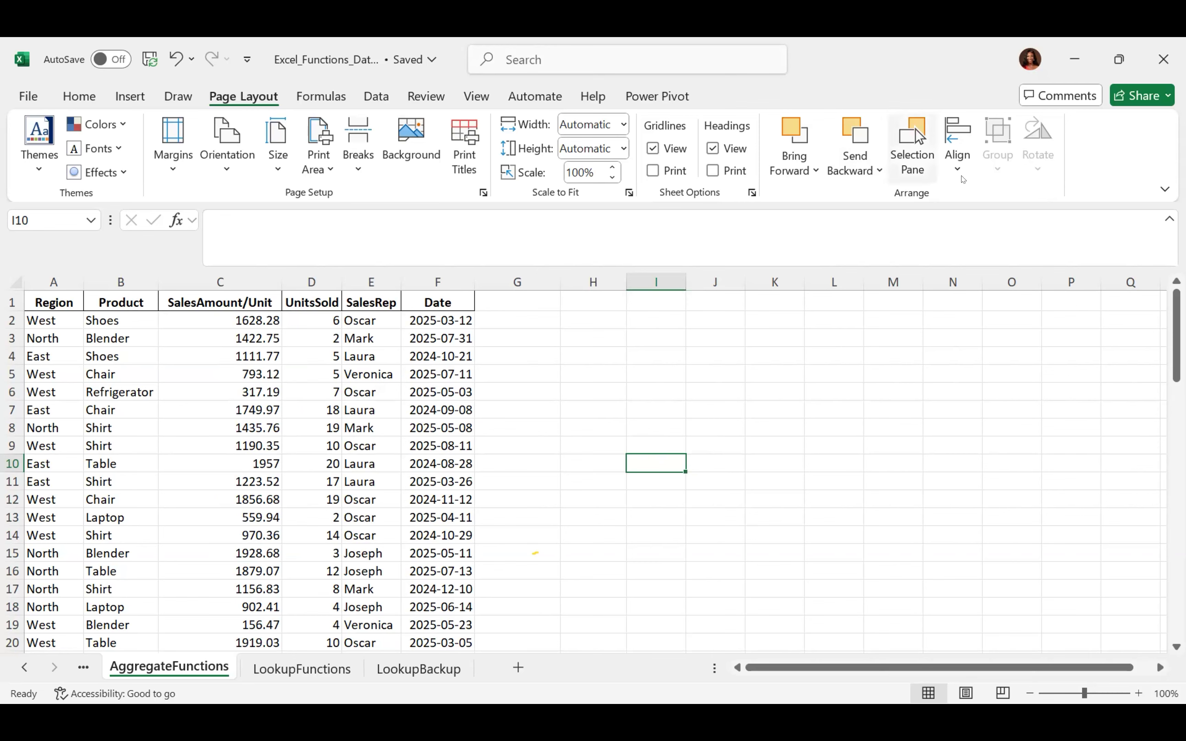
click(538, 440)
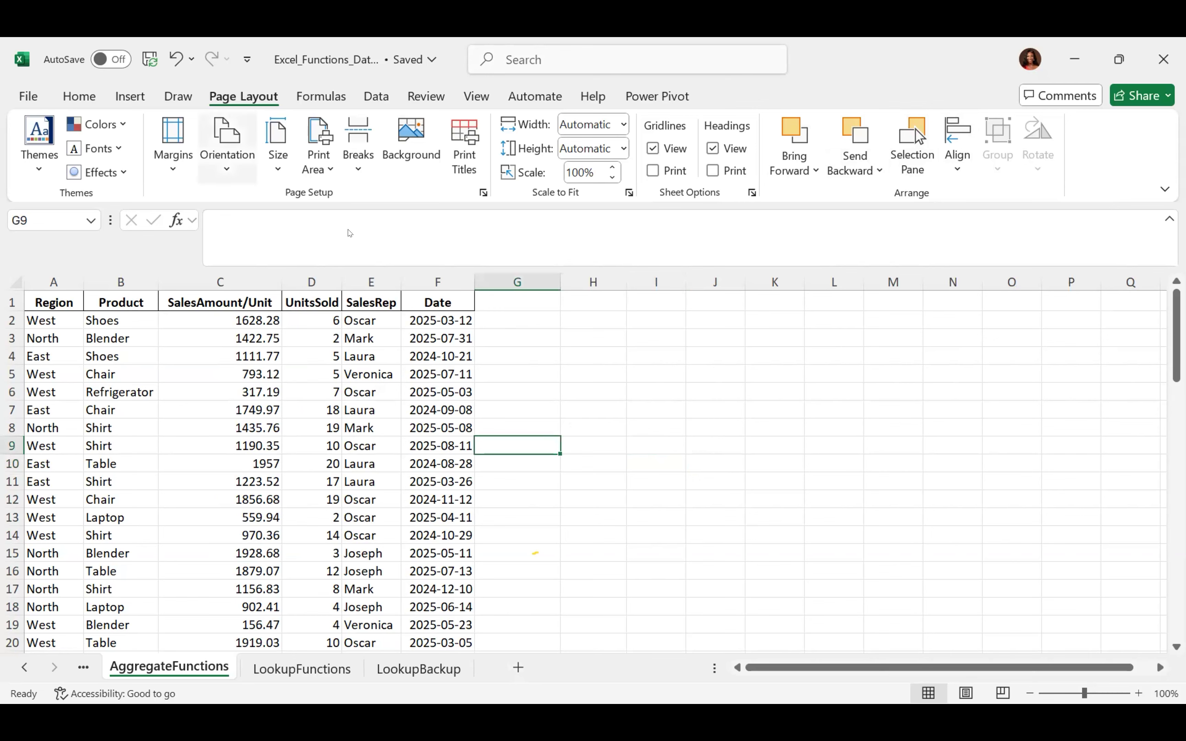
With the Formulas tab showing, select cells I6, I10 and G15
click(330, 95)
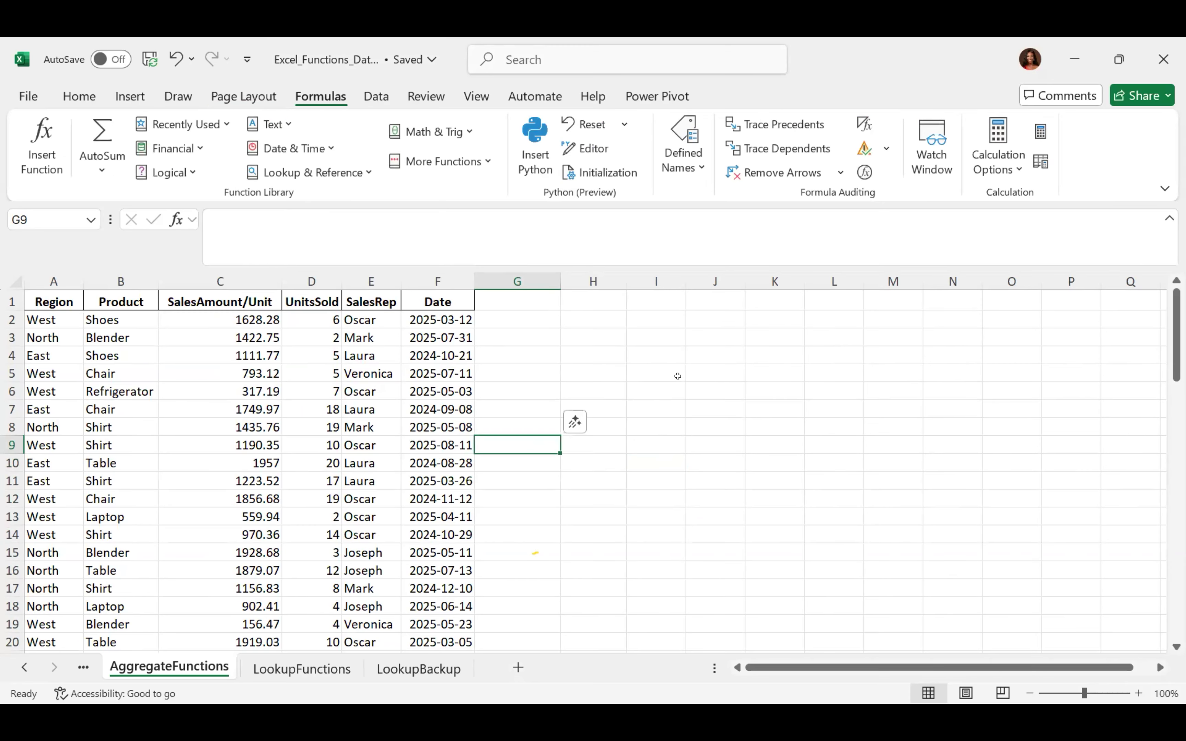
click(665, 380)
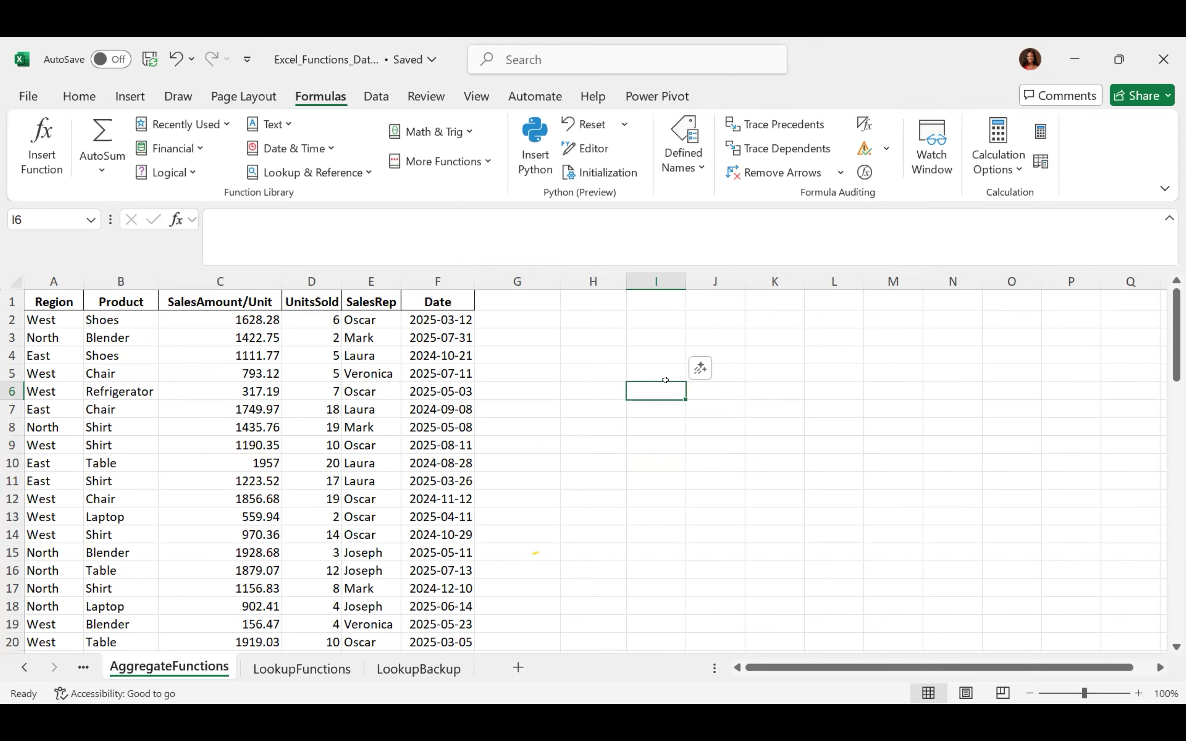
click(656, 457)
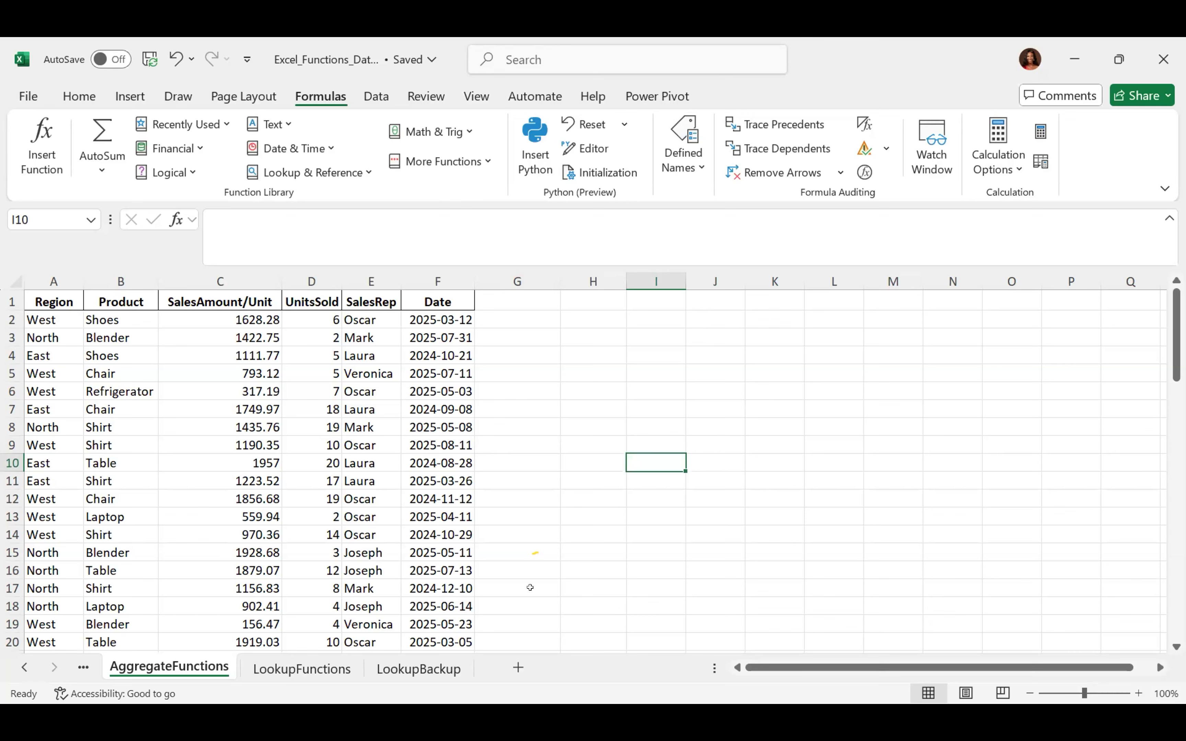
click(517, 549)
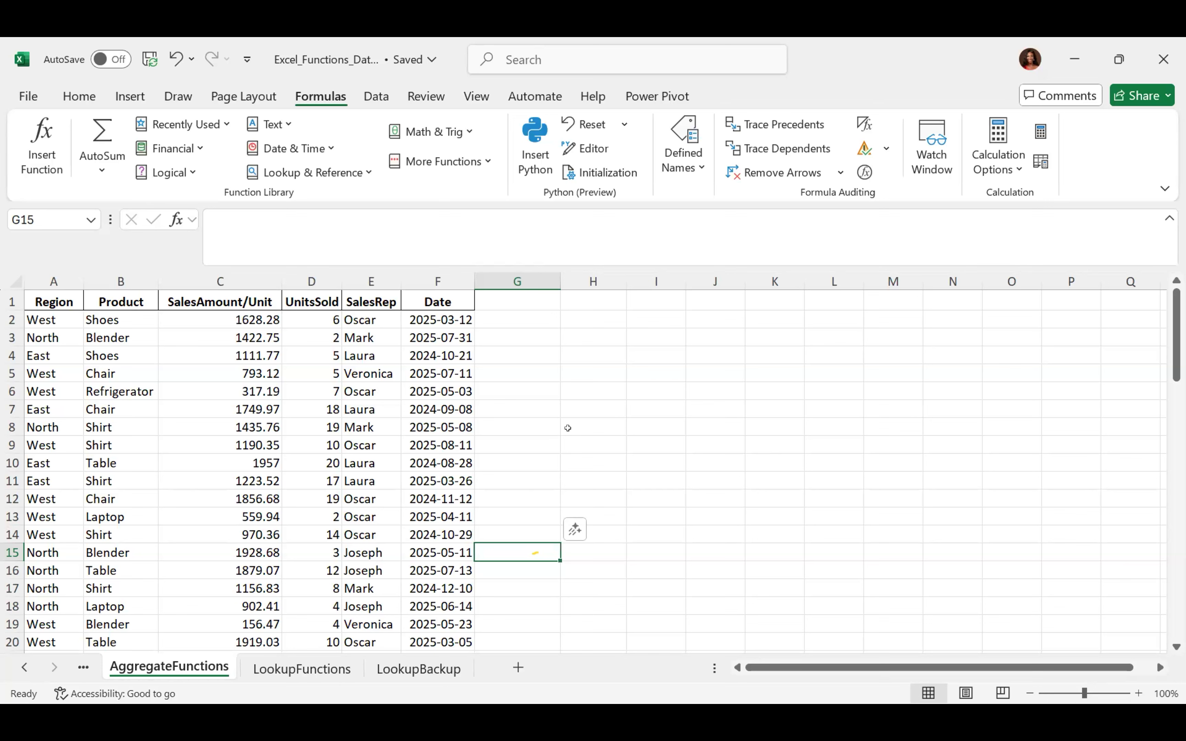
click(69, 93)
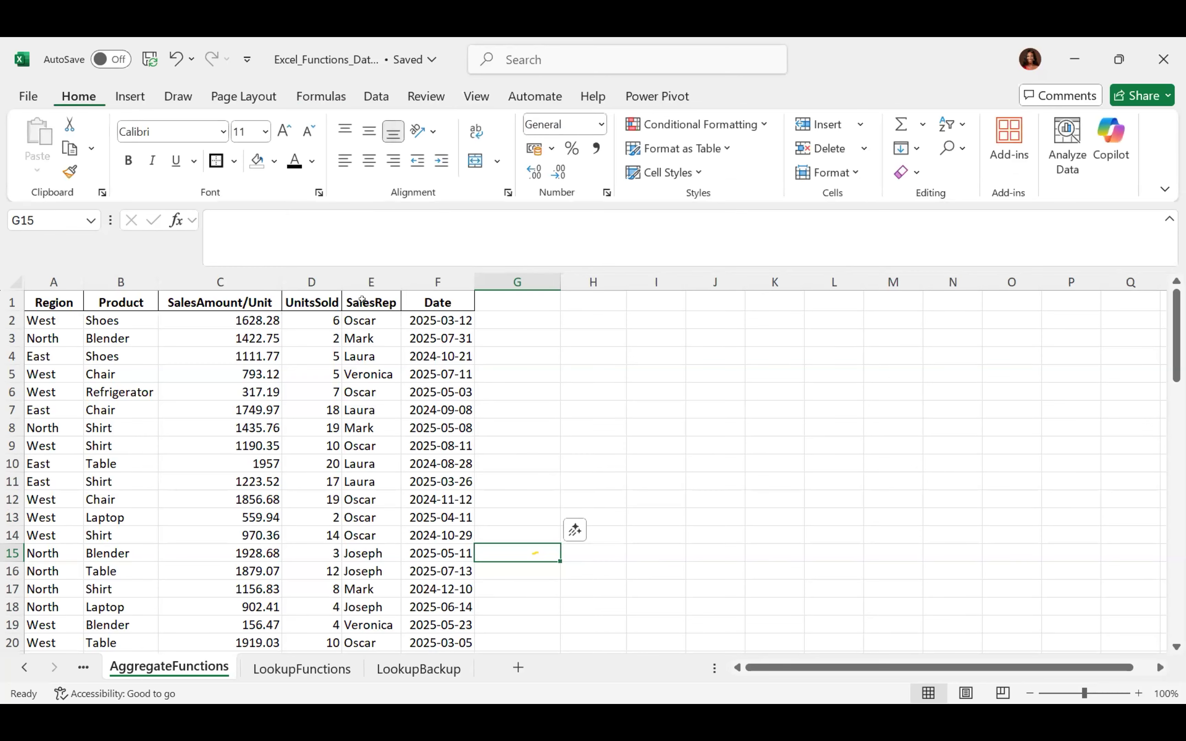
click(363, 264)
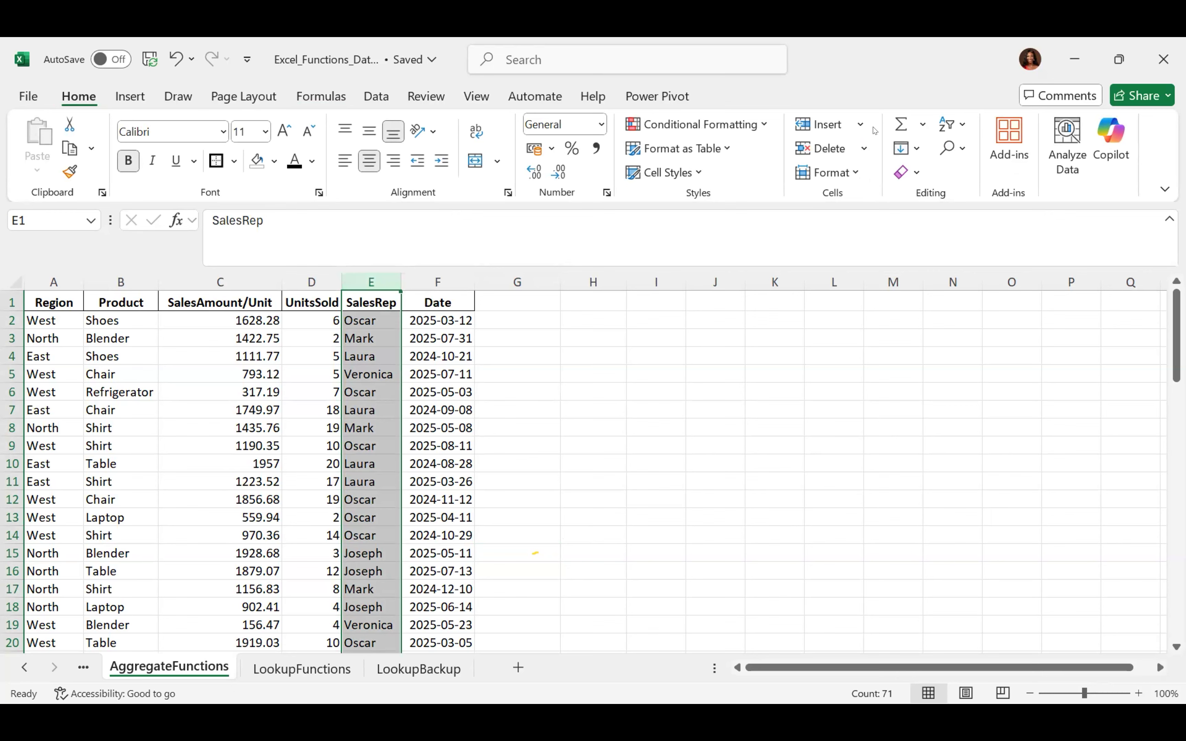
click(857, 124)
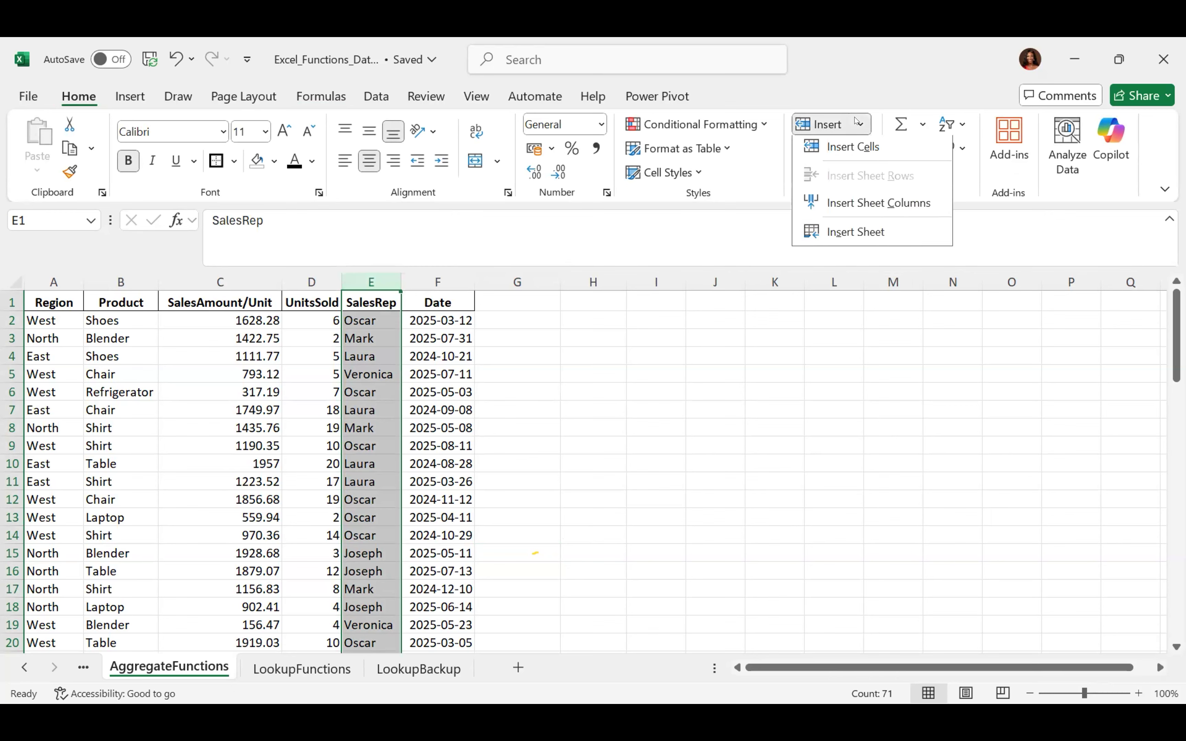
click(892, 205)
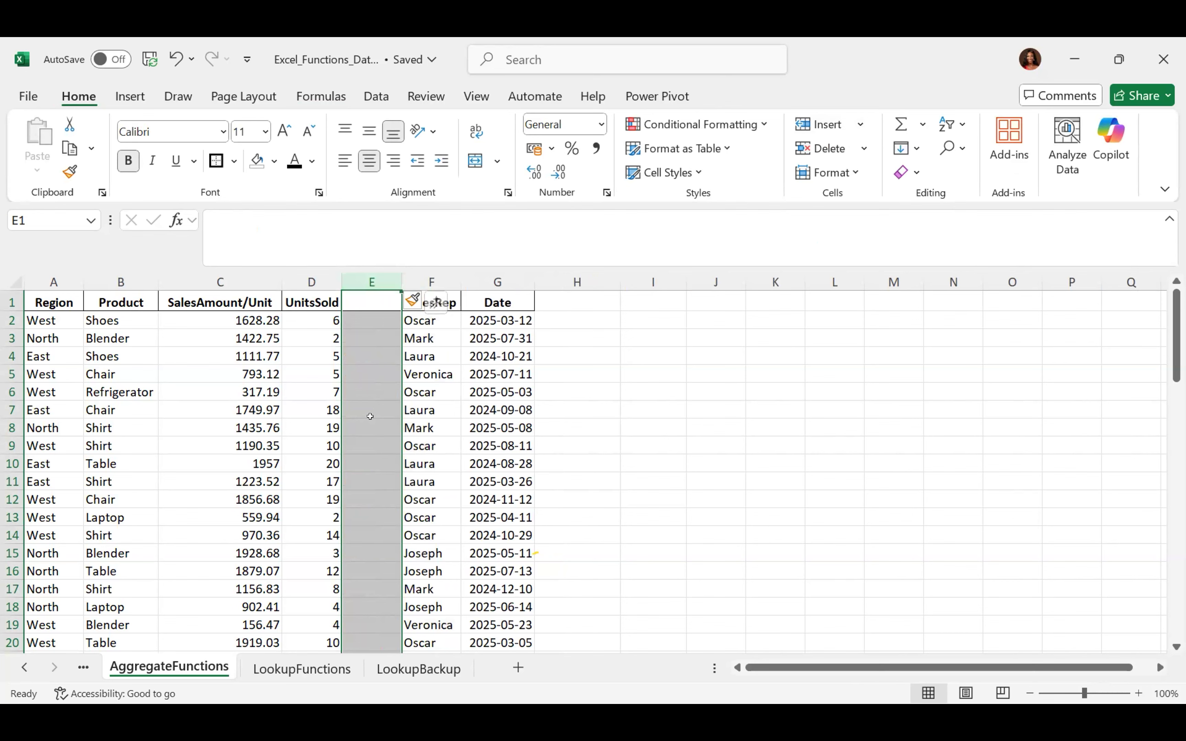
key(ctrl+z)
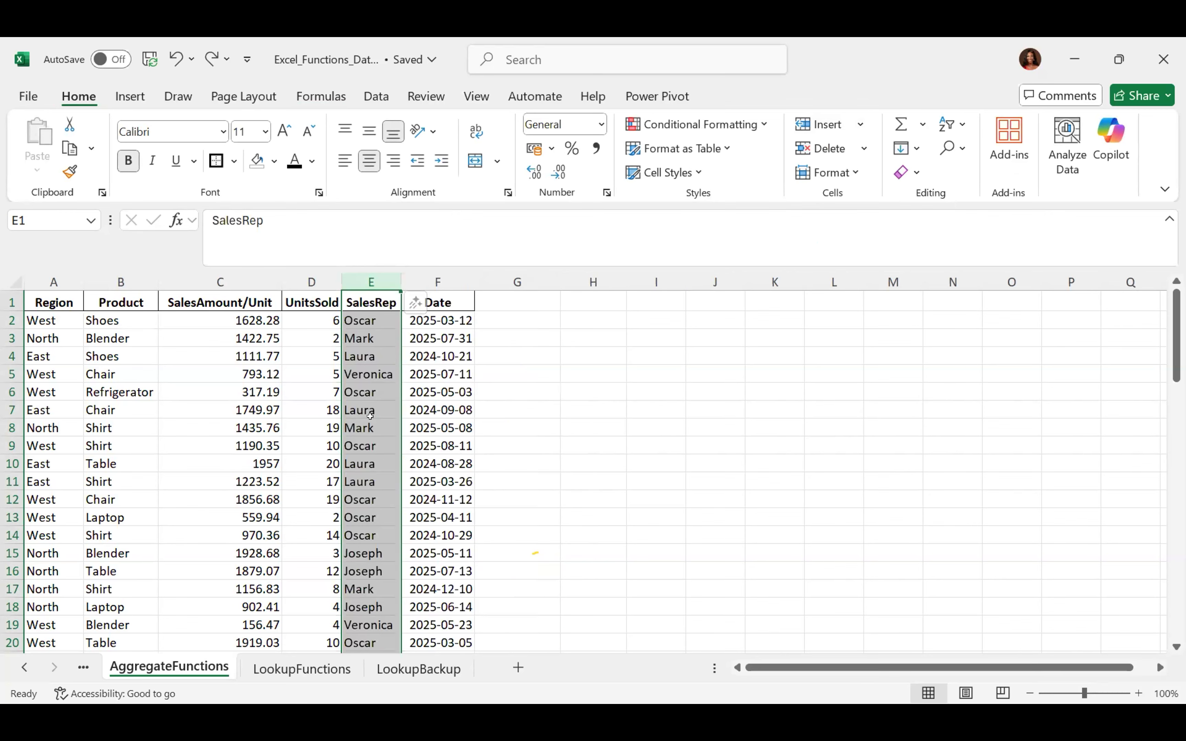
click(541, 392)
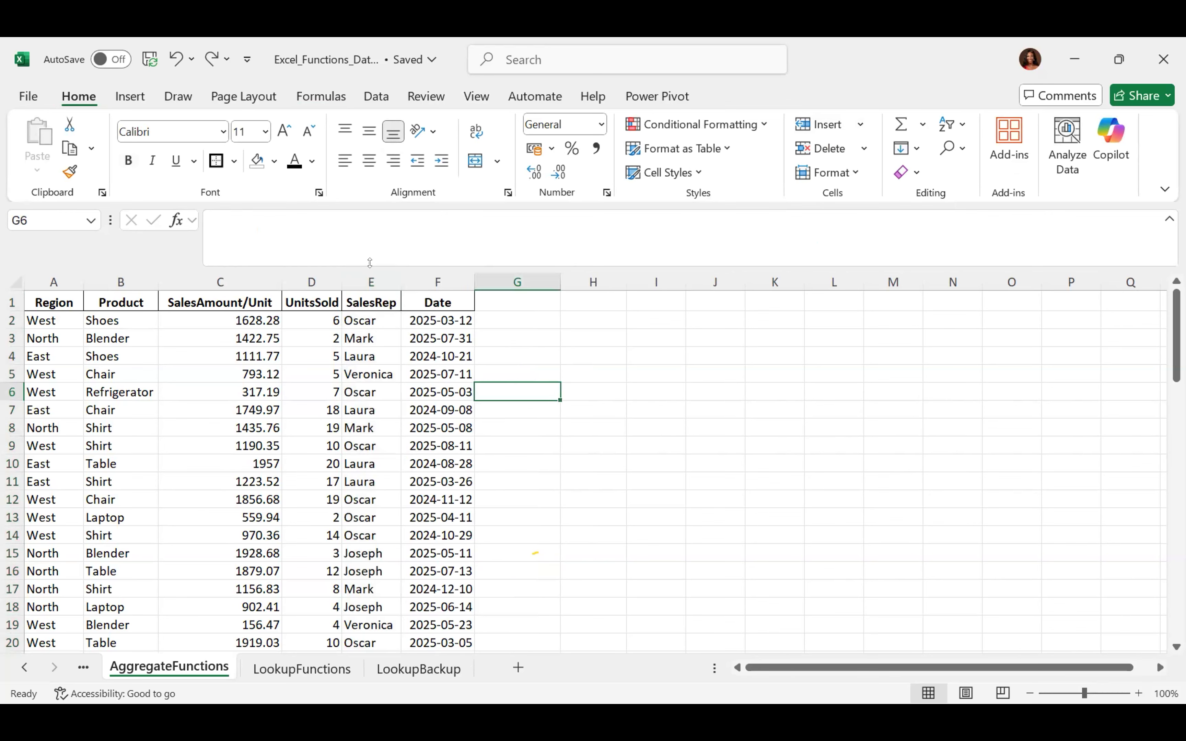
click(365, 277)
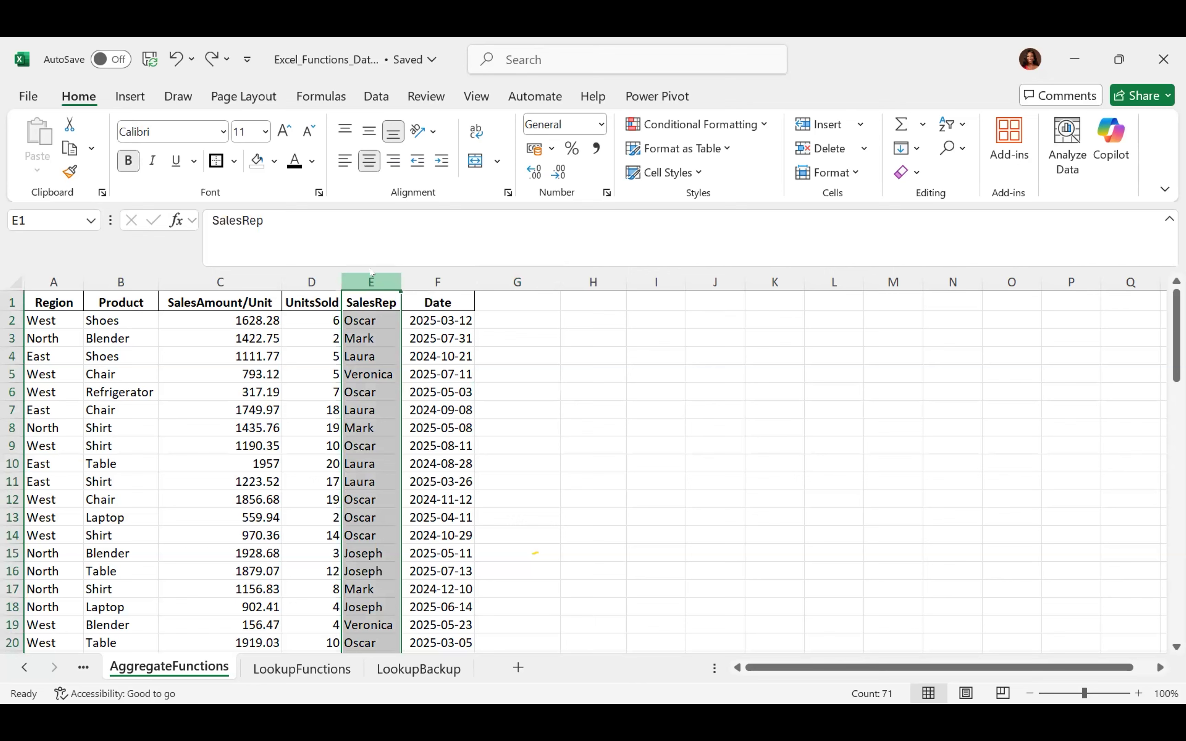
Select SalesRep column E, then empty cell J6, and bring up the Formulas tab
right_click(371, 274)
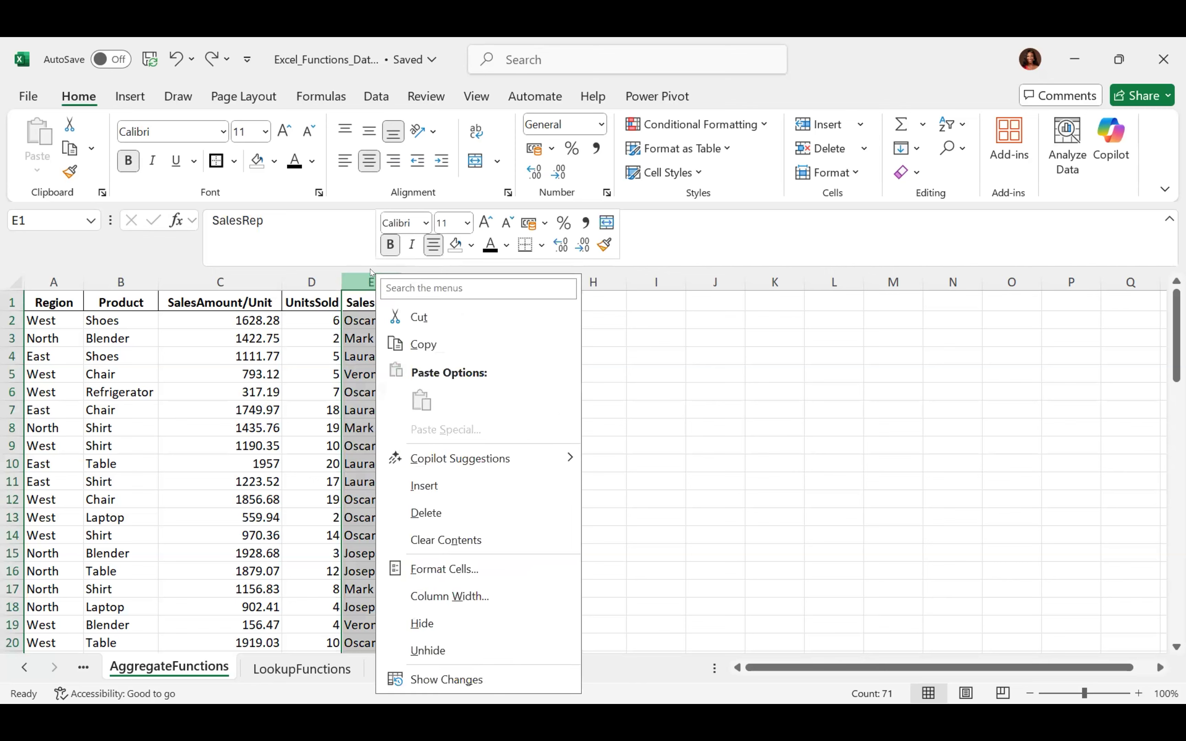
key(Escape)
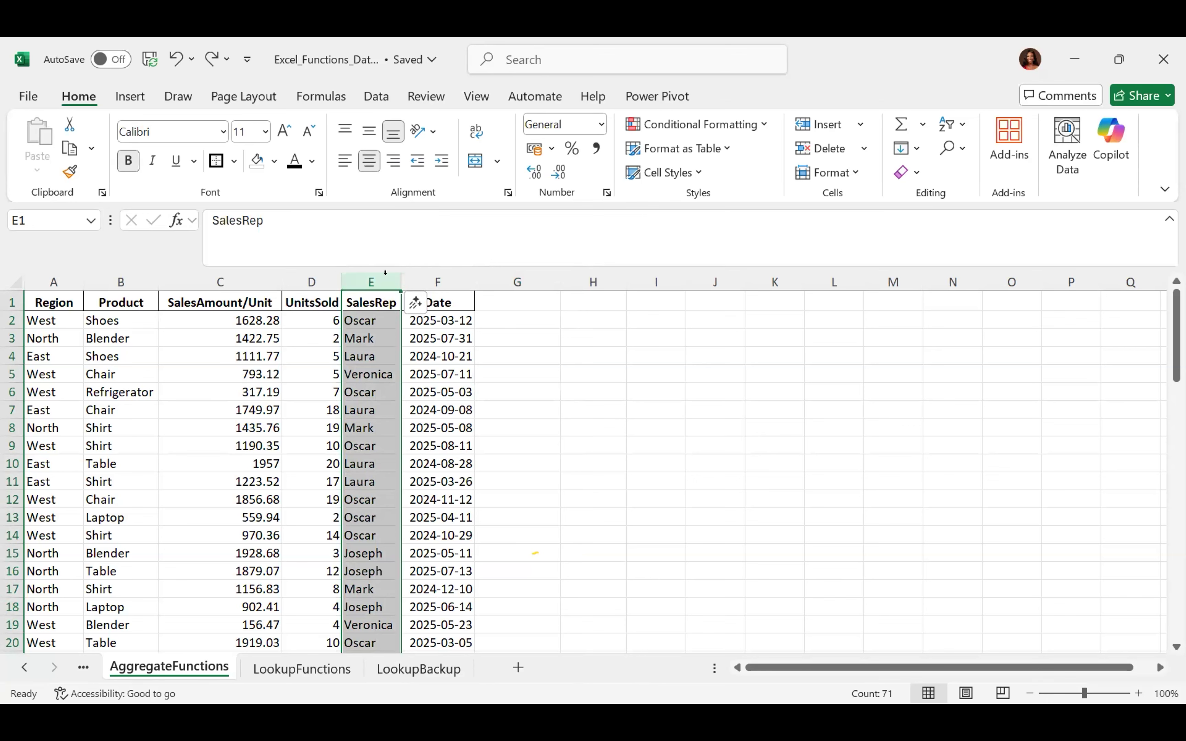
click(363, 265)
click(699, 387)
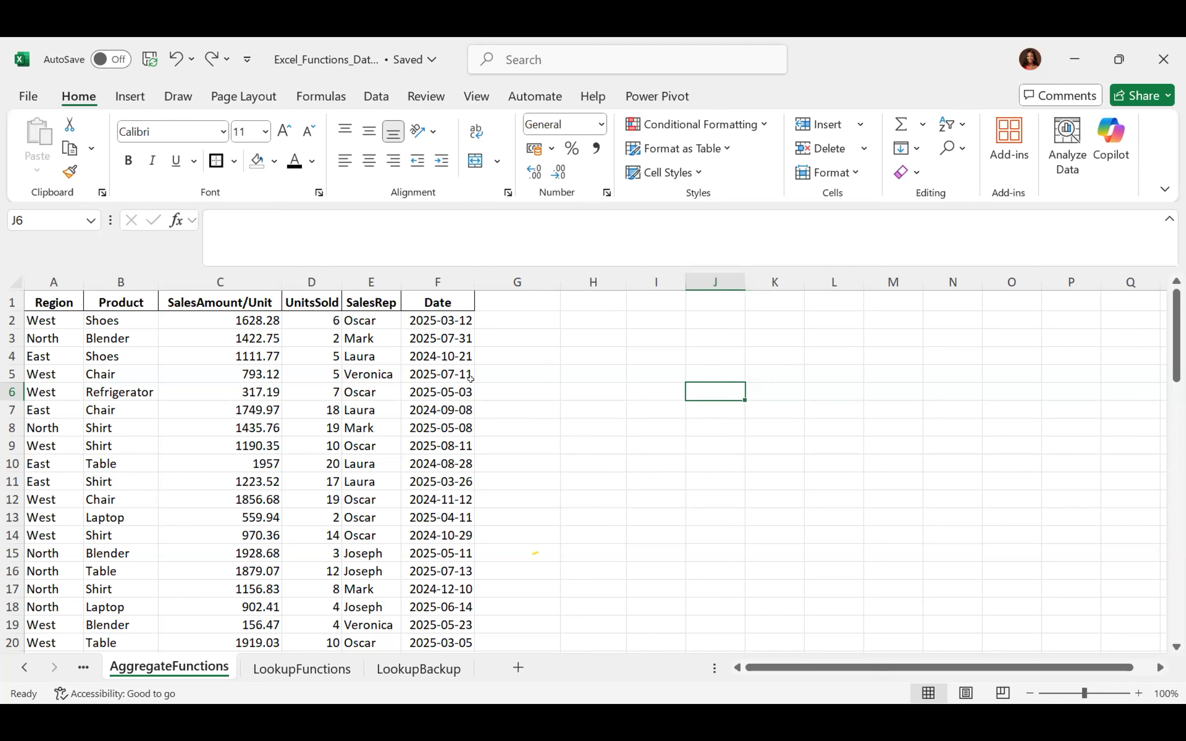
click(321, 102)
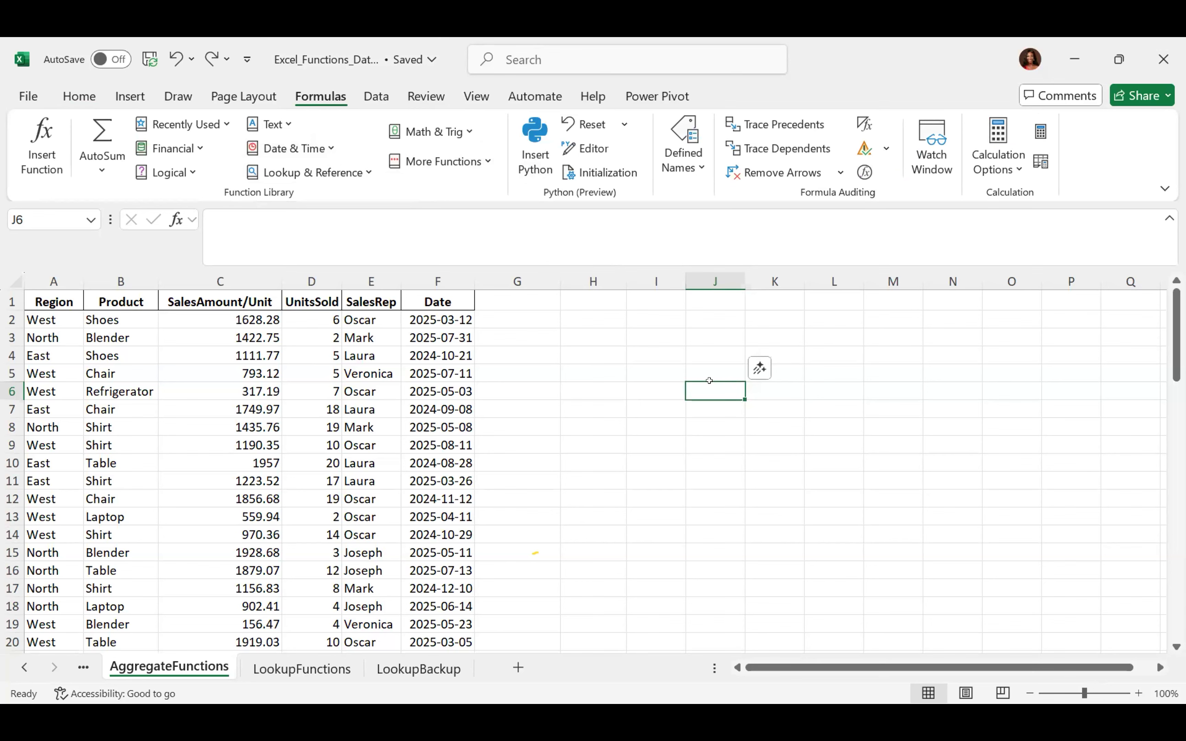
text(=sum)
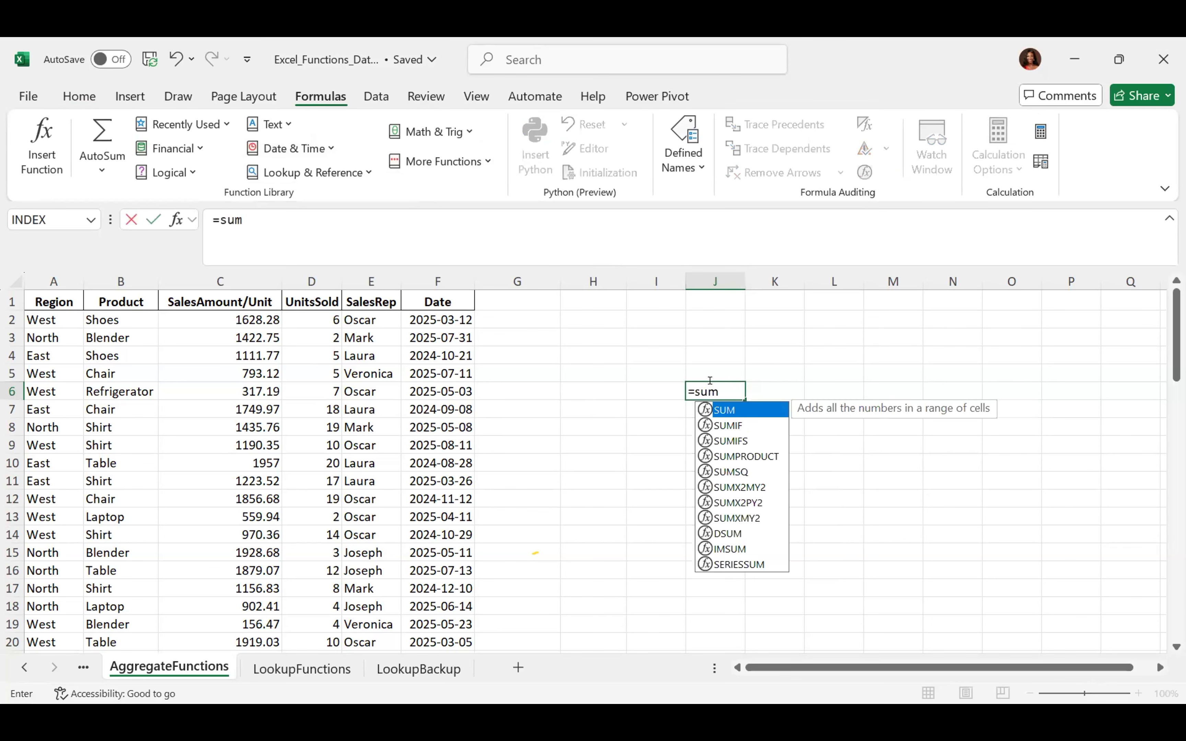
key(Escape)
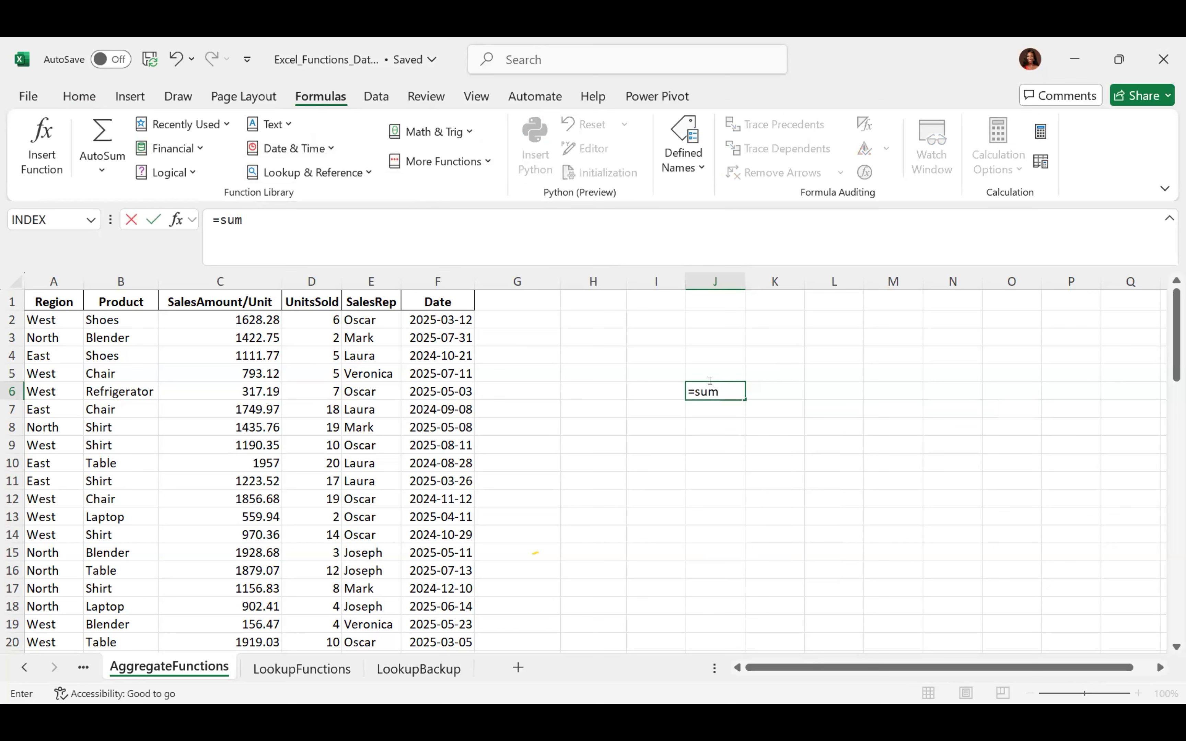
key(BackSpace)
key(BackSpace)
key(BackSpace)
key(BackSpace)
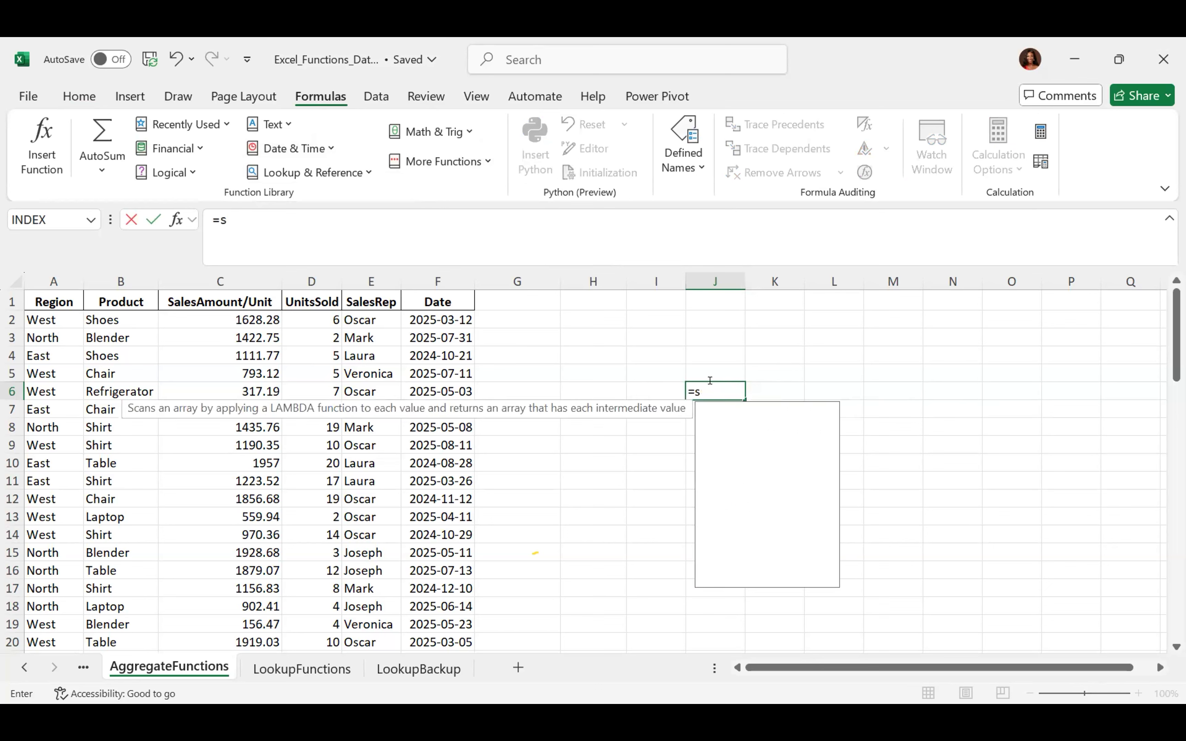
key(Return)
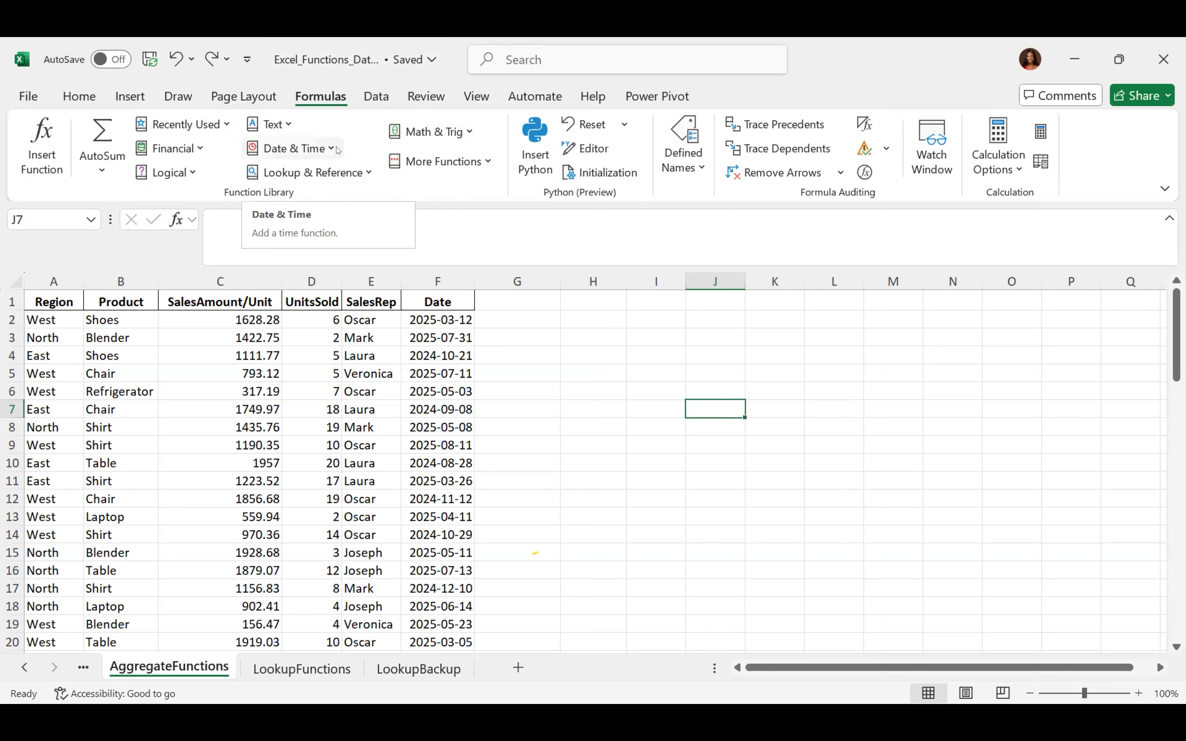
Browse the Logical function list, close it, and open the Financial list starting at ACCRINT
click(191, 172)
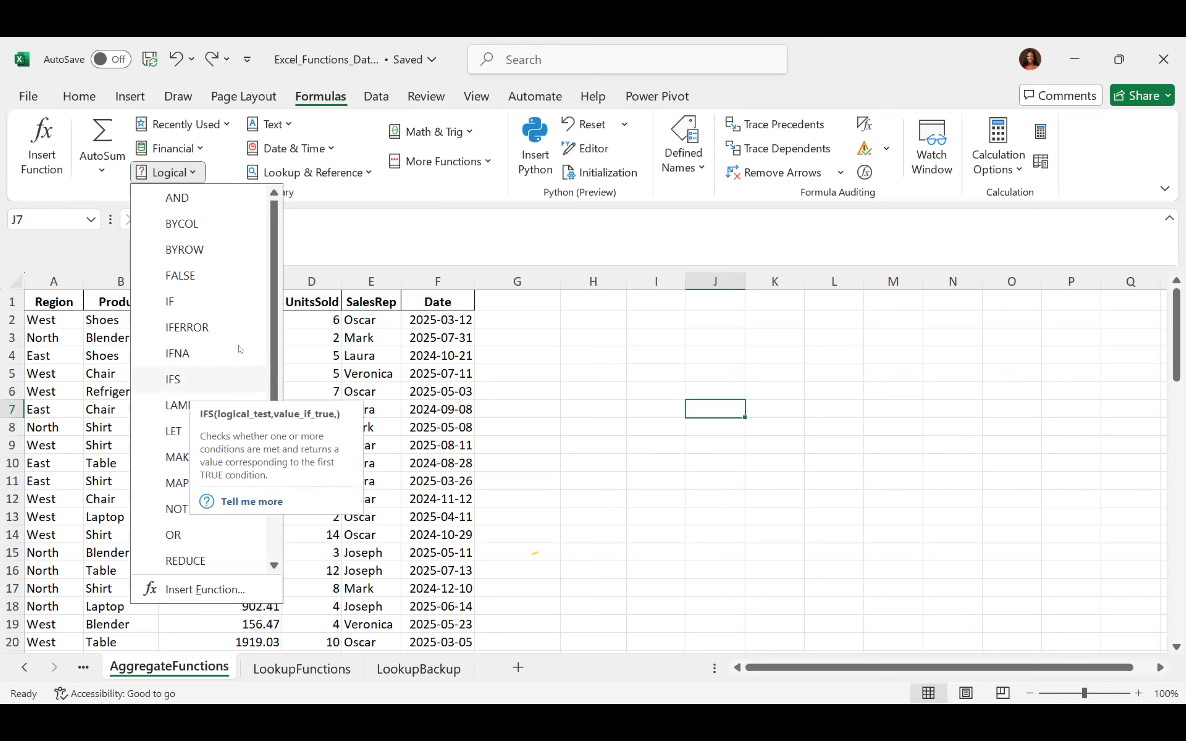
drag(271, 340, 270, 449)
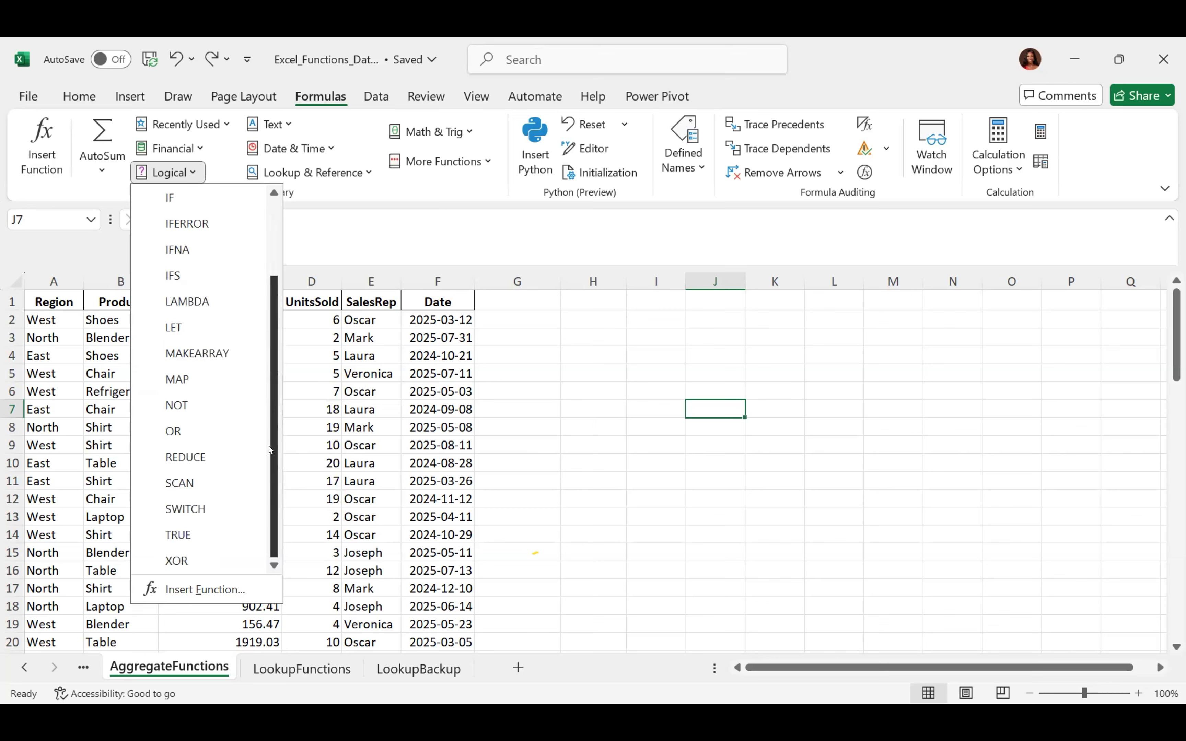
scroll(262, 358, up, 2)
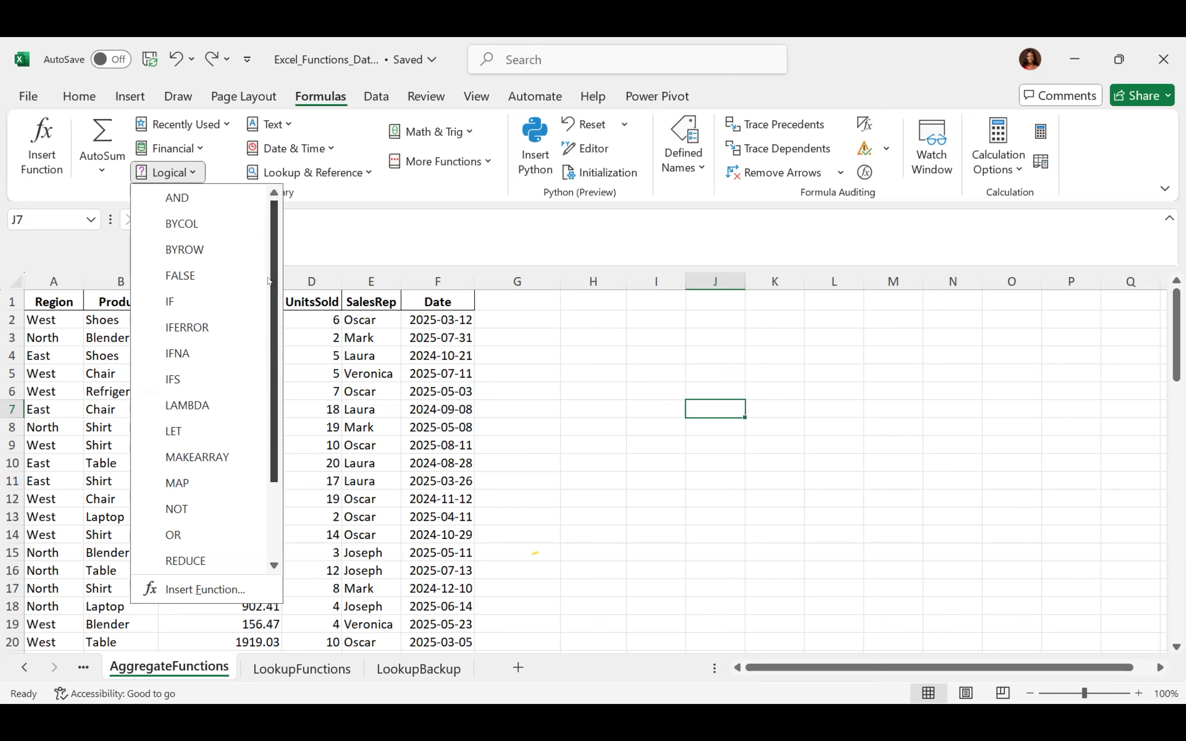
click(528, 340)
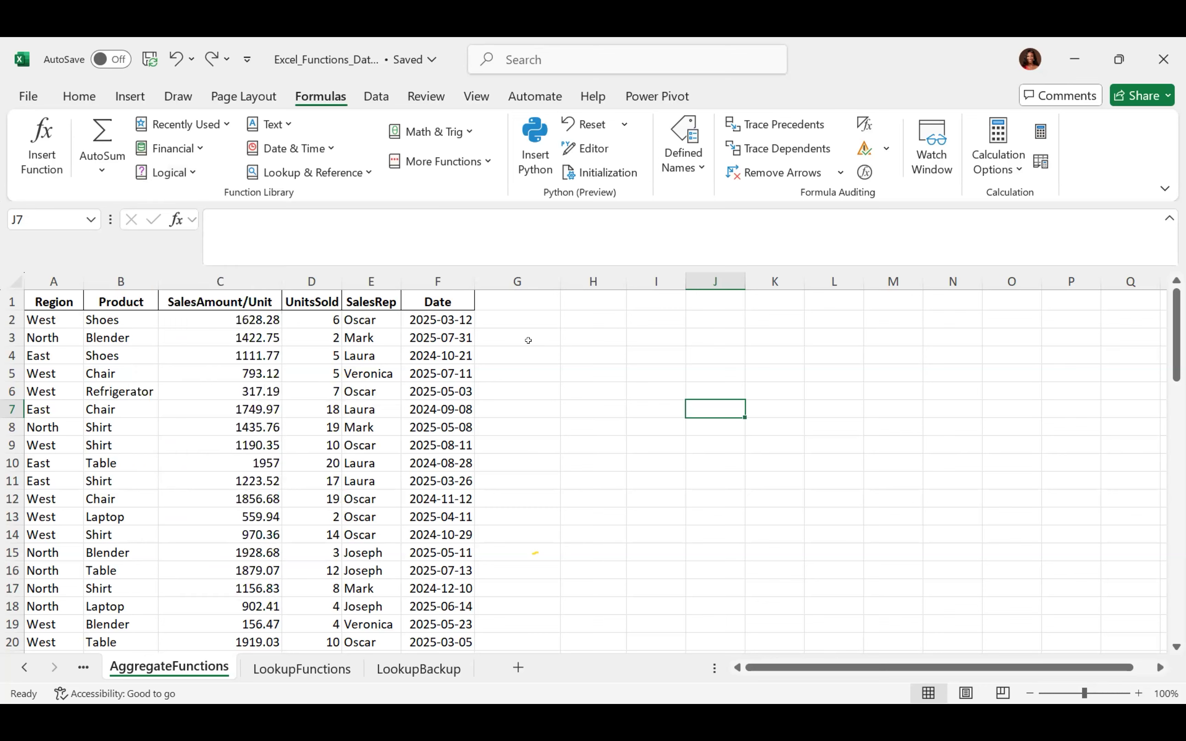
click(200, 148)
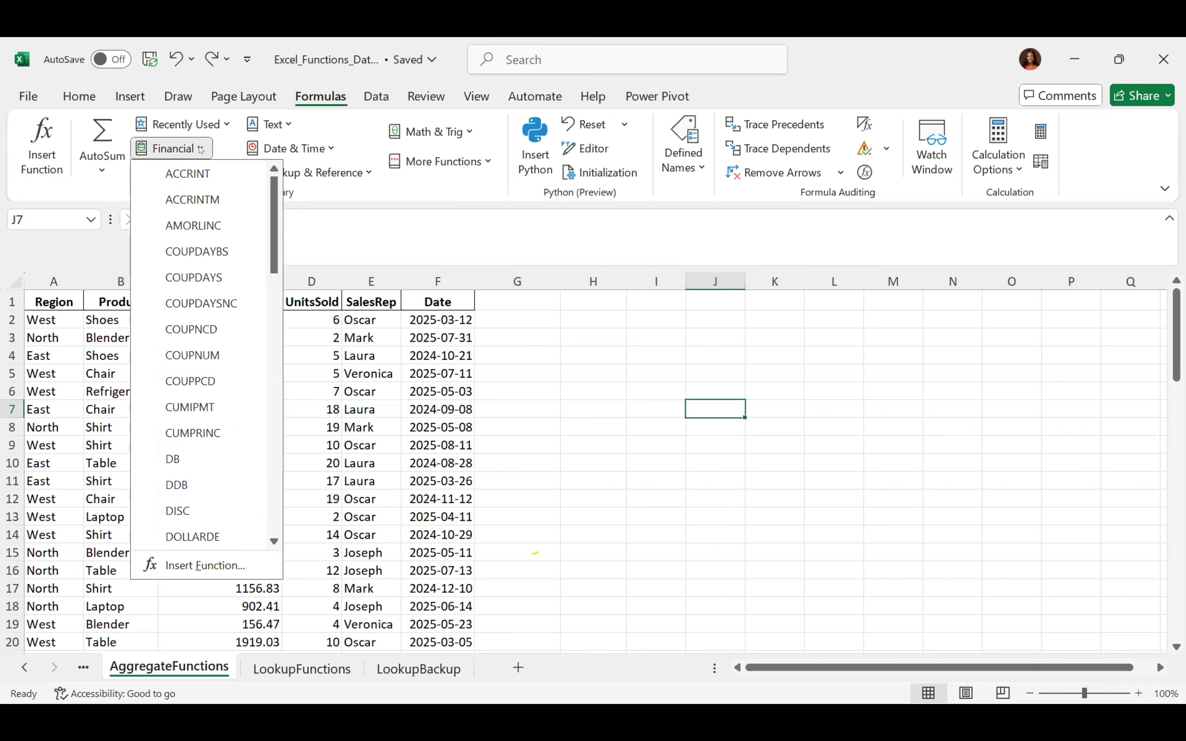
Scroll through the Financial functions, then show the Recently Used list headed by INDEX
drag(271, 196, 267, 470)
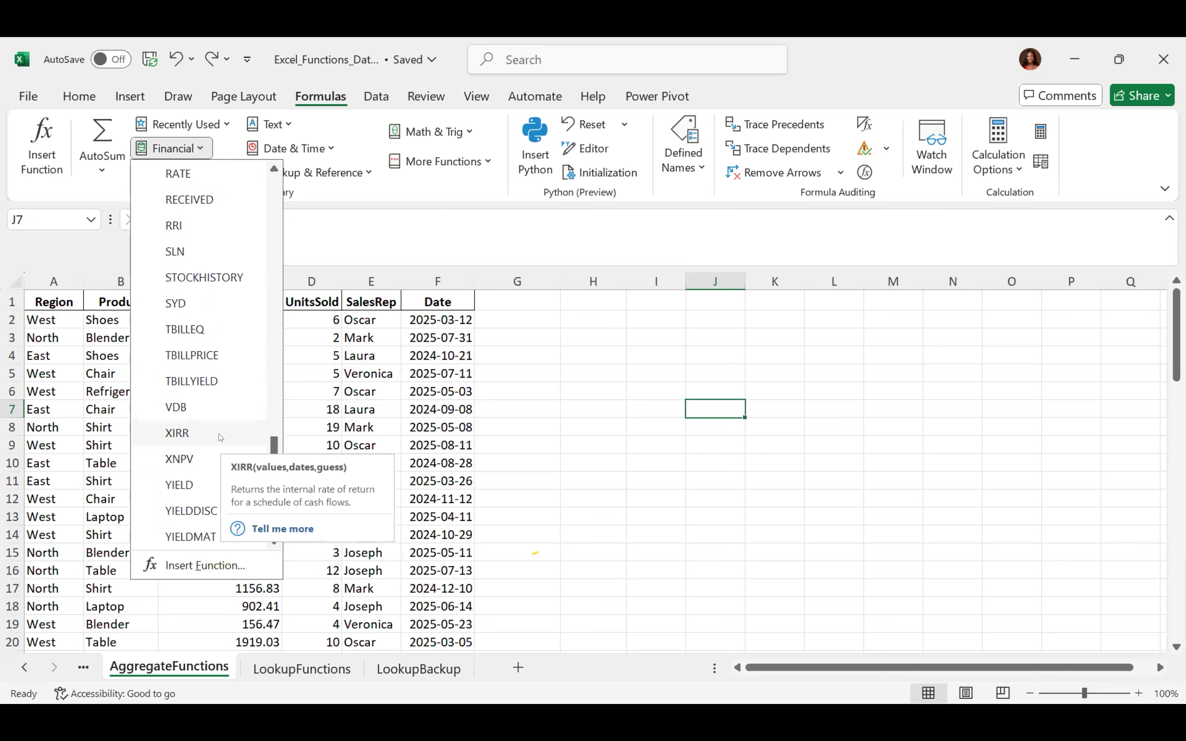
drag(272, 447, 289, 101)
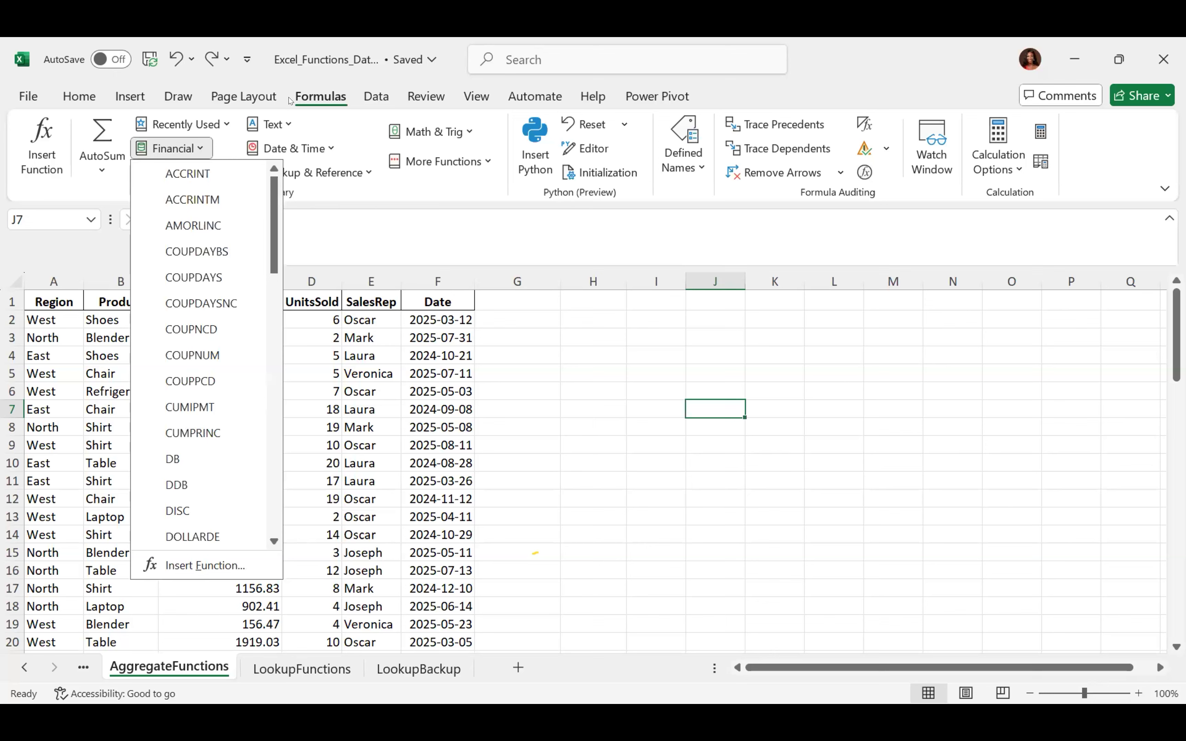
click(227, 124)
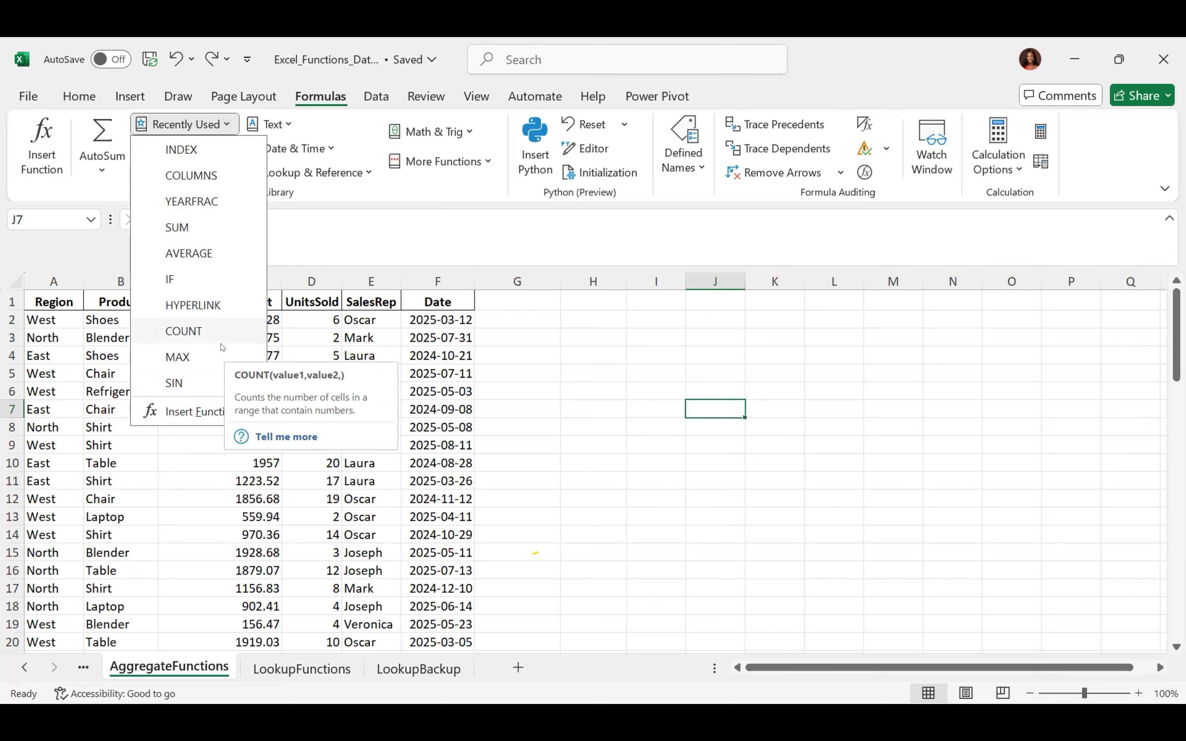
Close and reopen Recently Used, then scroll the Text functions from ARRAYTOTEXT to VALUETOTEXT
click(606, 368)
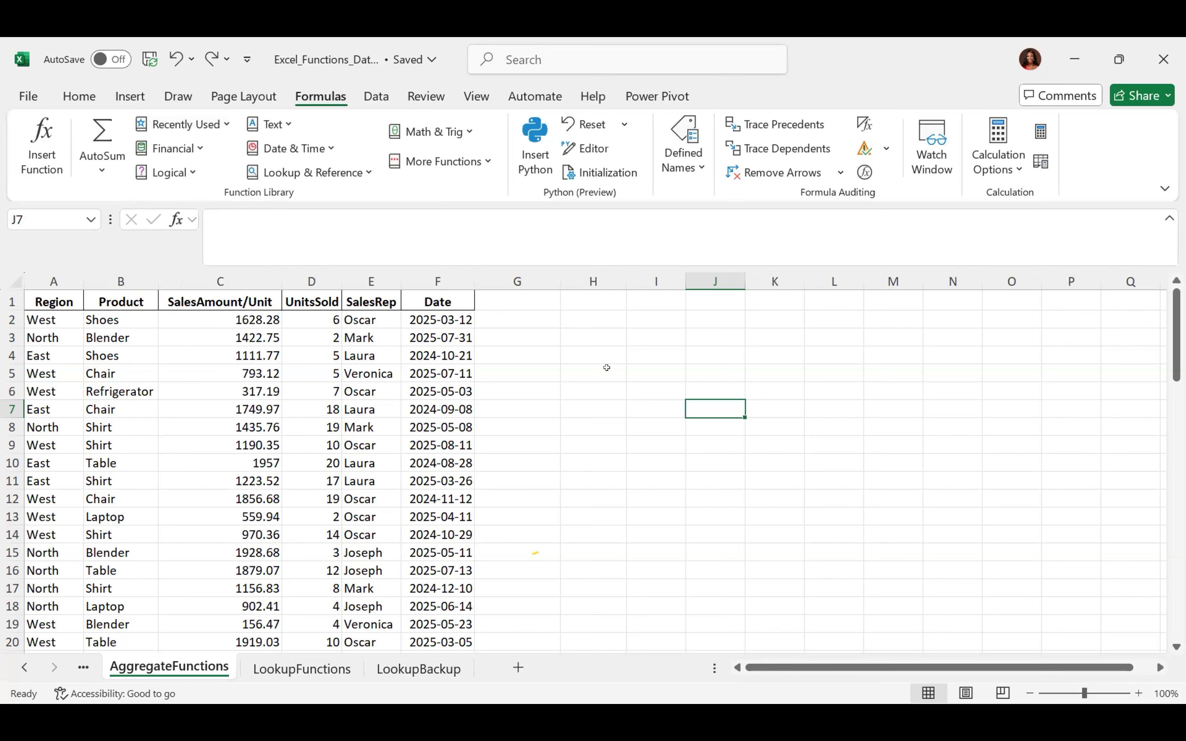
click(206, 126)
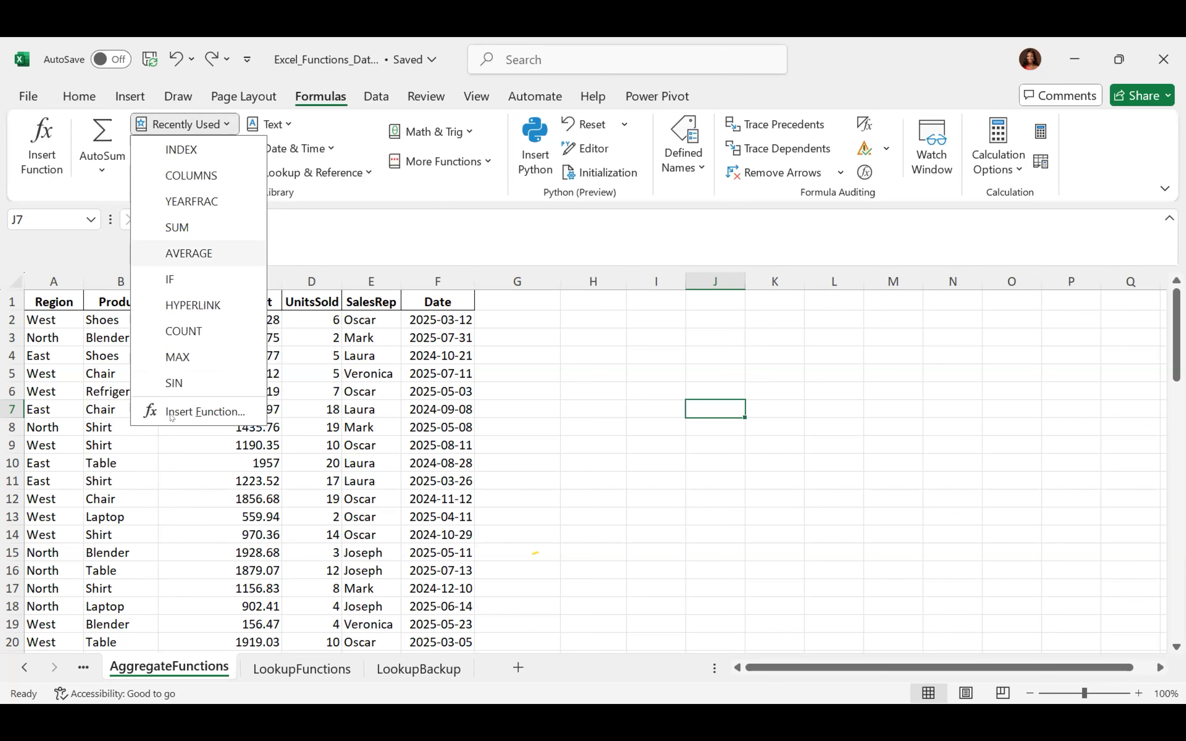
click(529, 450)
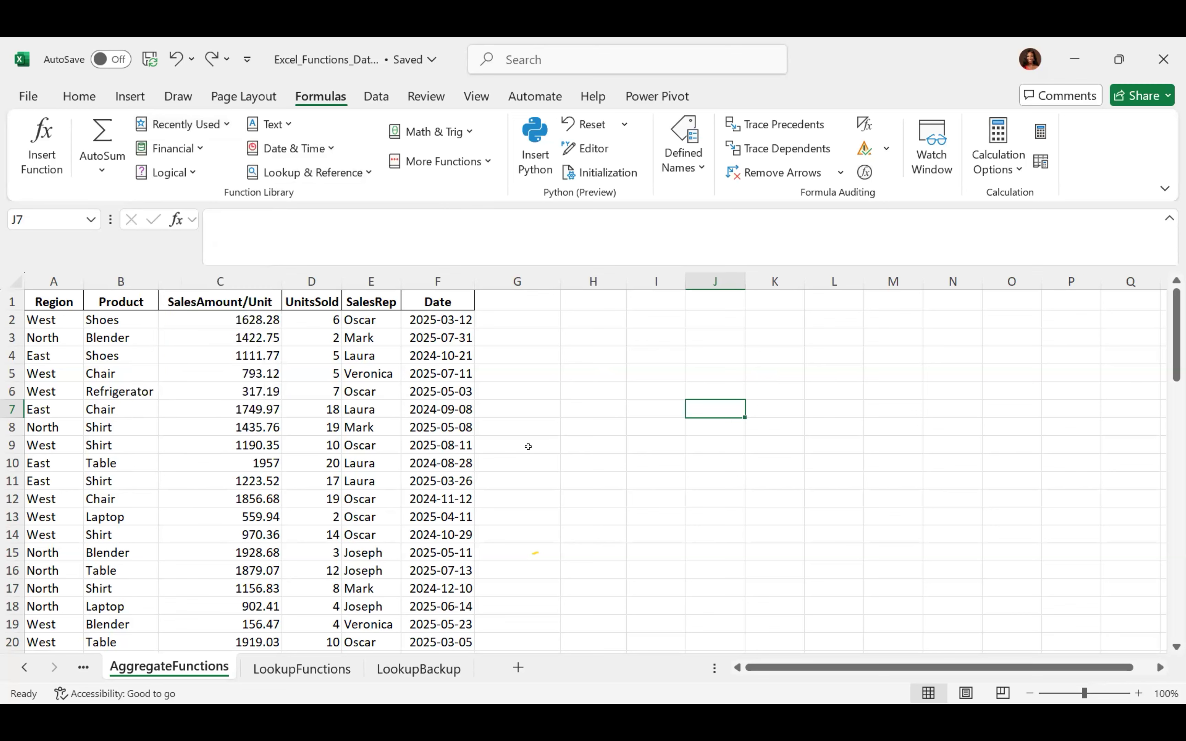
click(282, 122)
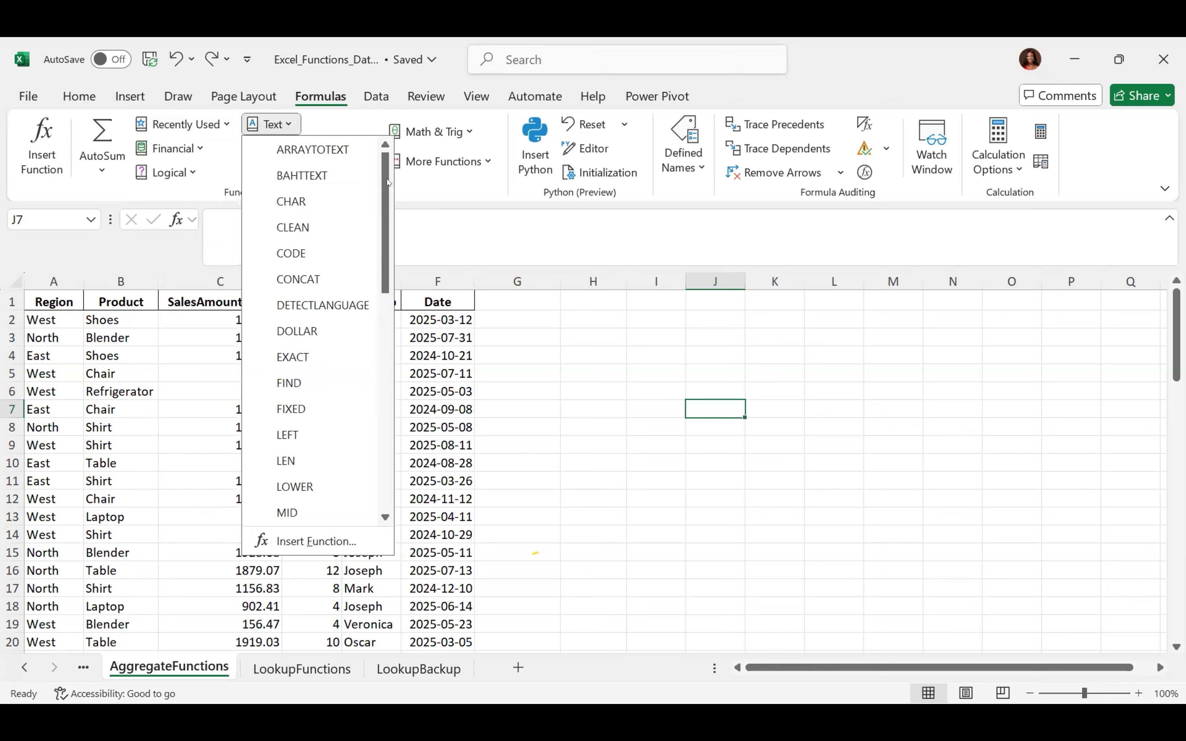
drag(387, 182, 379, 466)
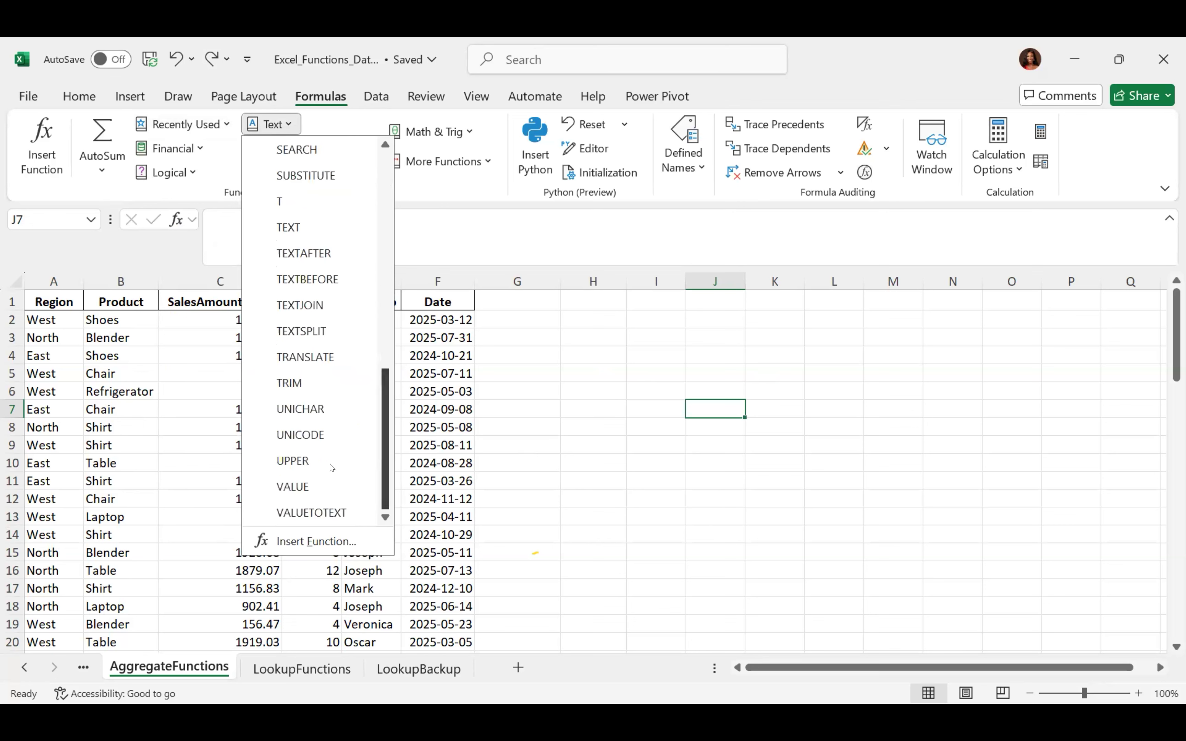
mouse_move(318, 467)
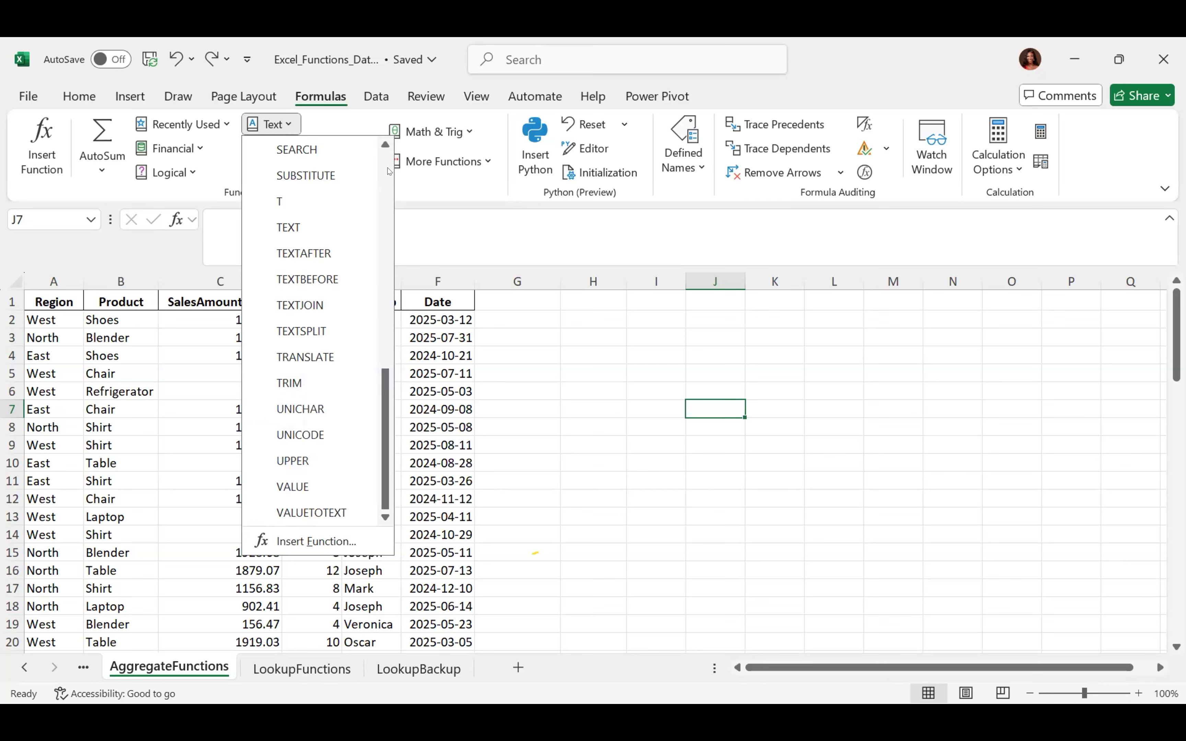
scroll(390, 172, up, 8)
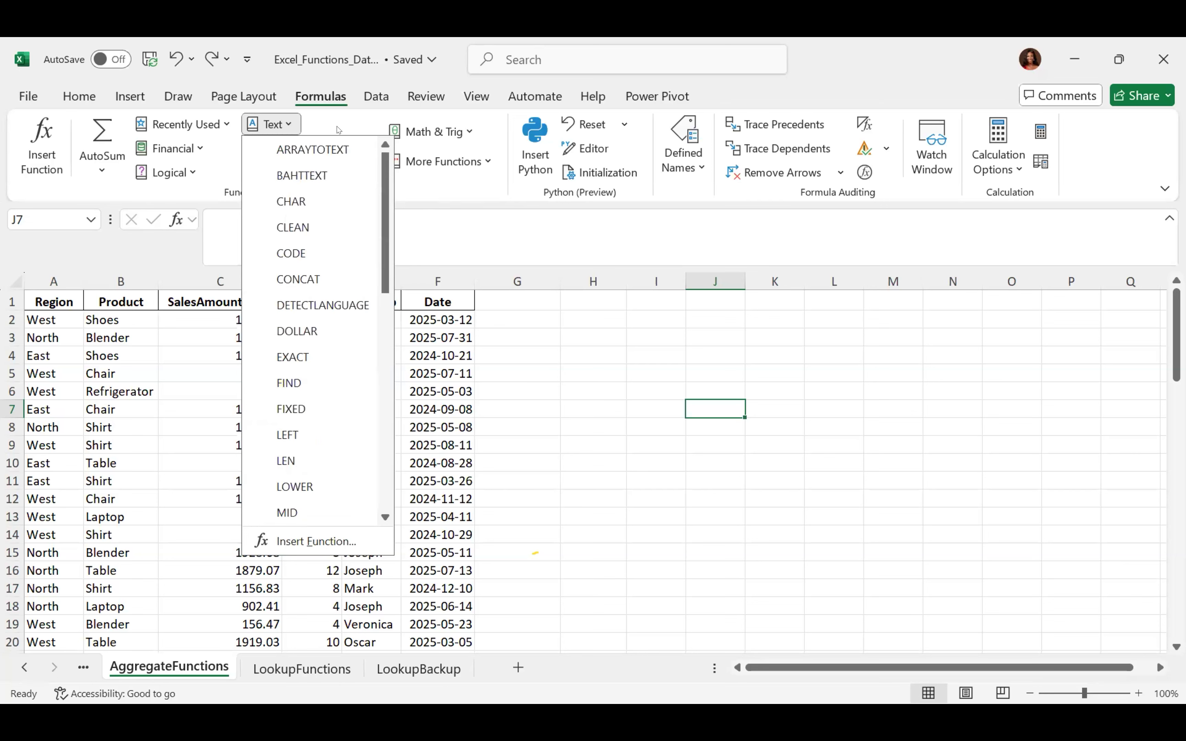
Close the Text list, scroll the Date & Time functions from DATE to YEARFRAC, then close it
click(324, 124)
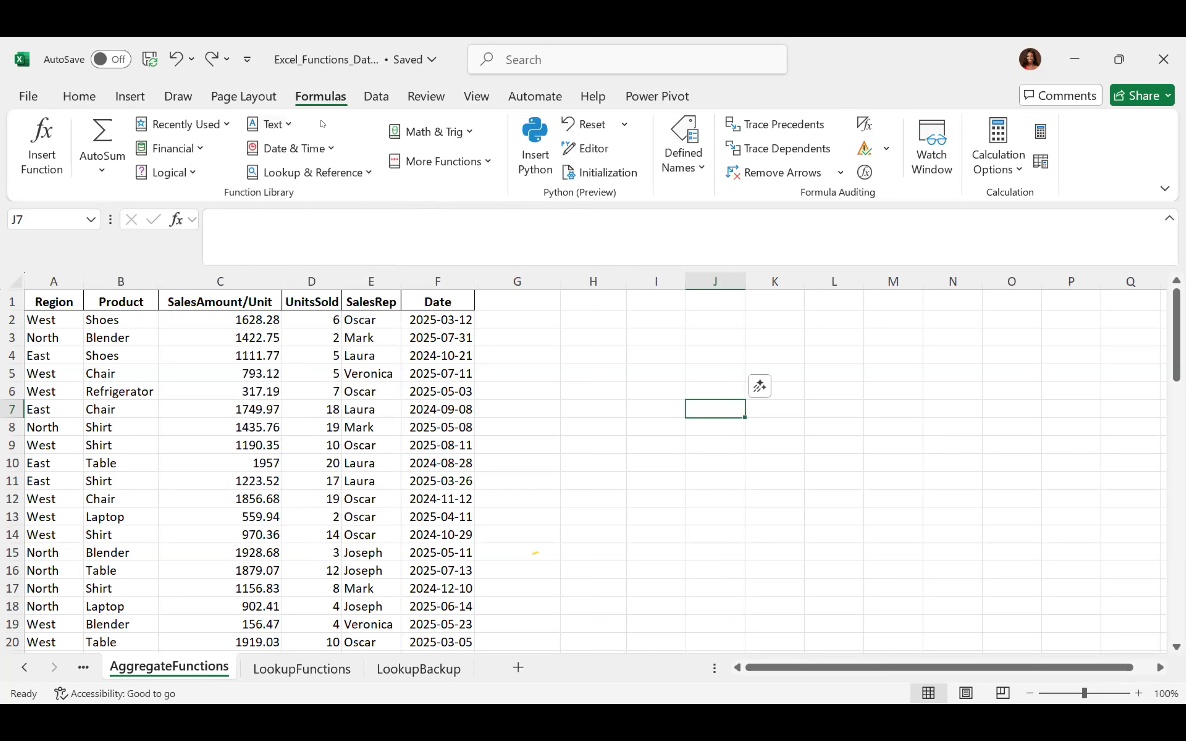
click(331, 150)
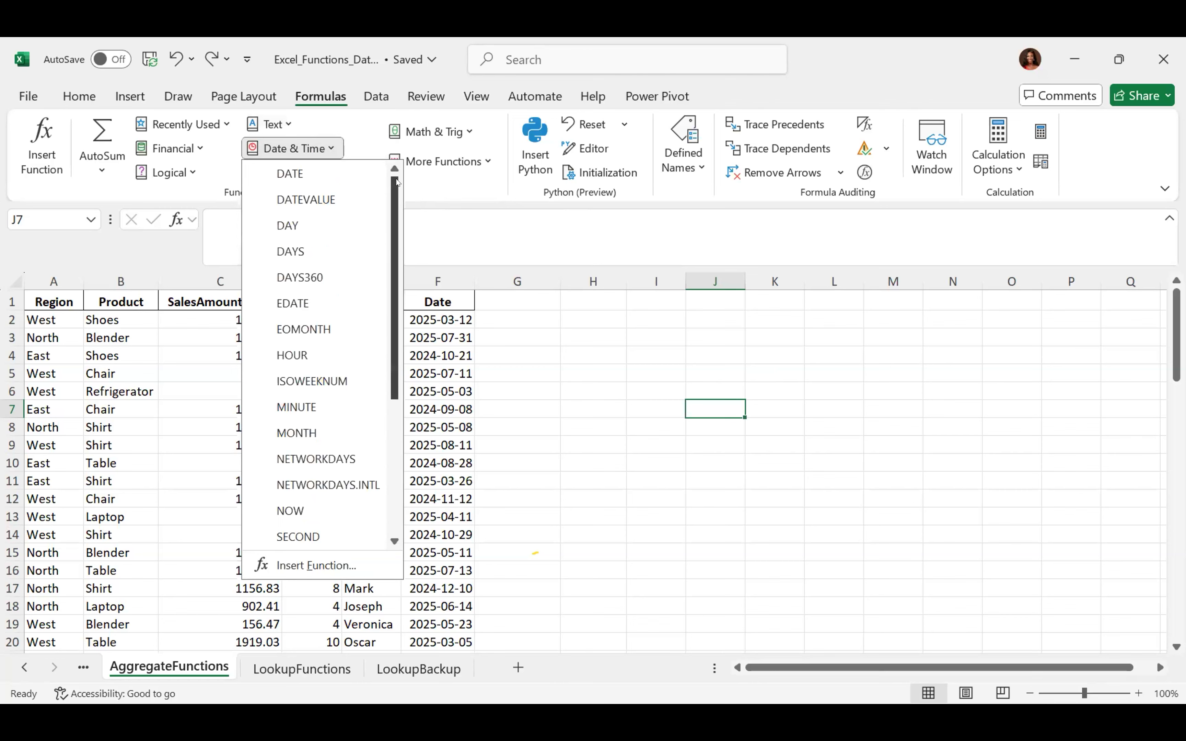
scroll(387, 192, down, 3)
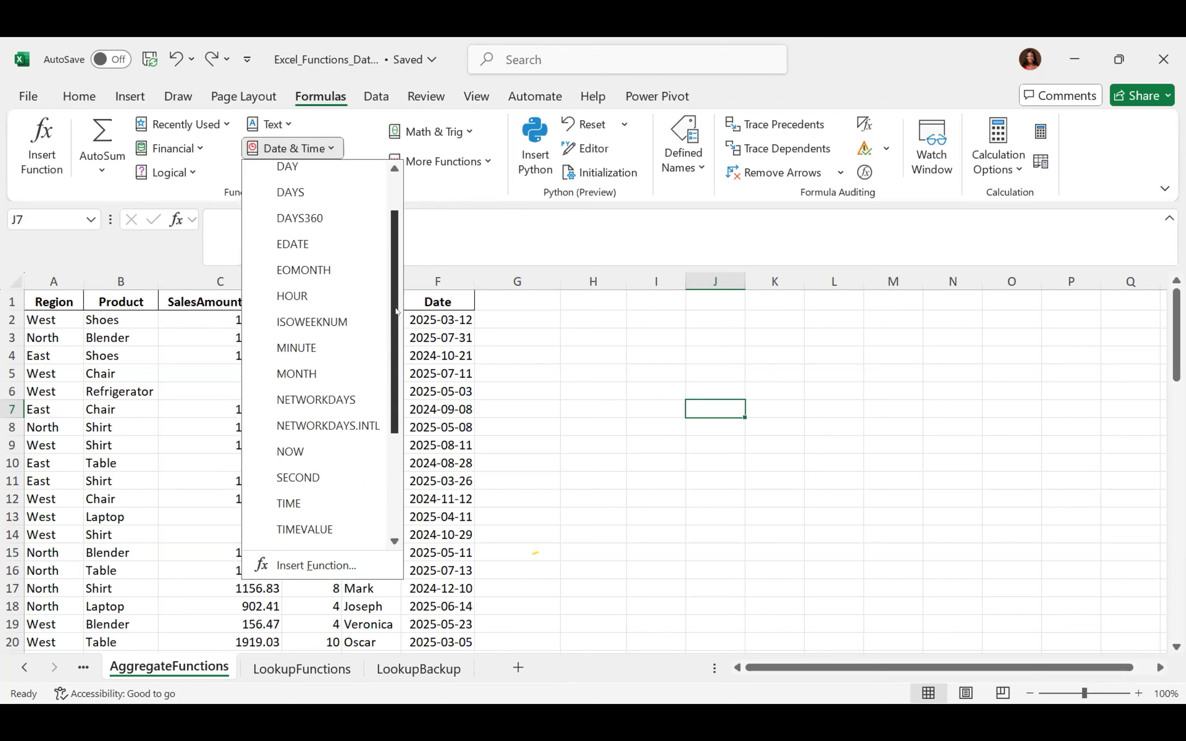
scroll(381, 201, up, 1)
scroll(381, 201, up, 3)
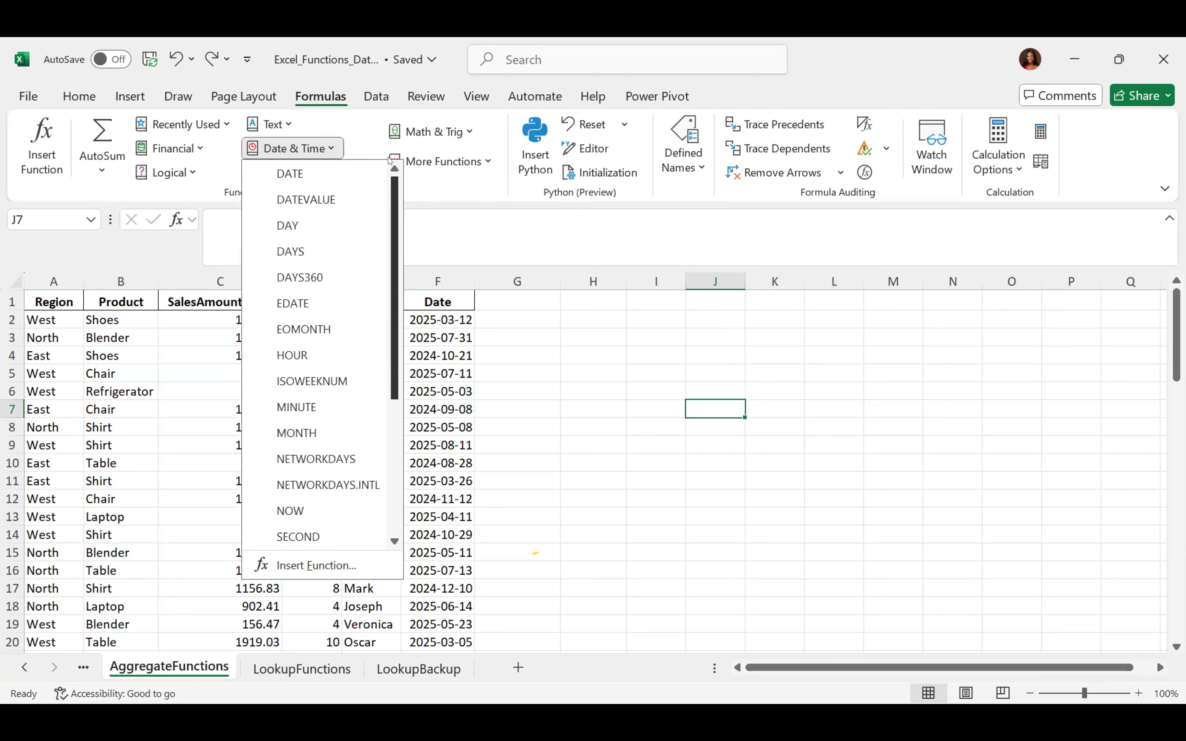
scroll(389, 332, down, 2)
scroll(389, 331, down, 2)
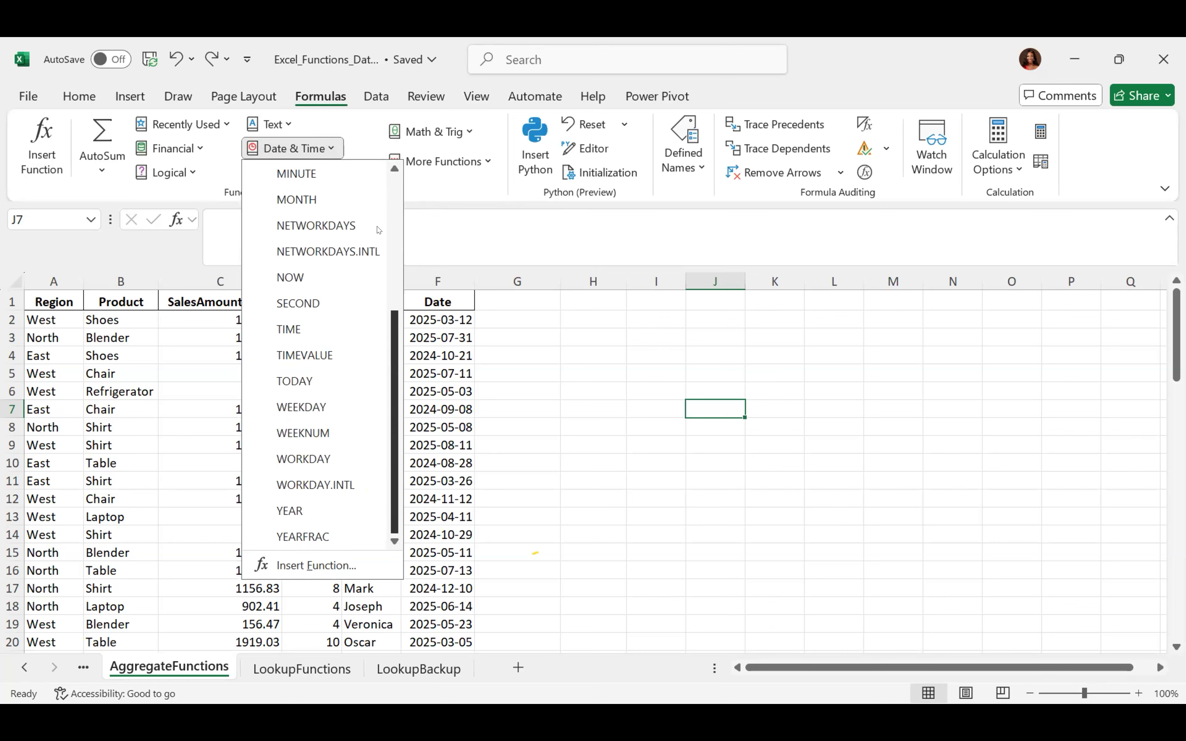
scroll(380, 230, up, 3)
scroll(397, 281, down, 2)
scroll(397, 281, down, 1)
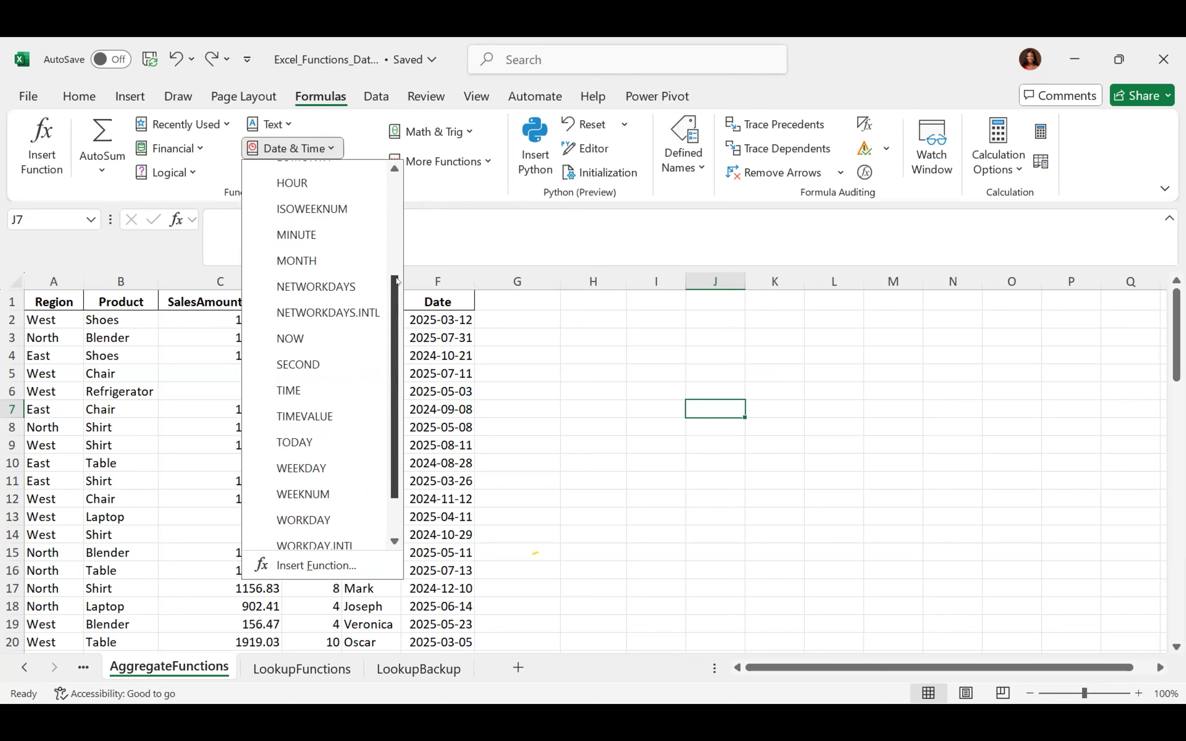
drag(397, 281, 399, 172)
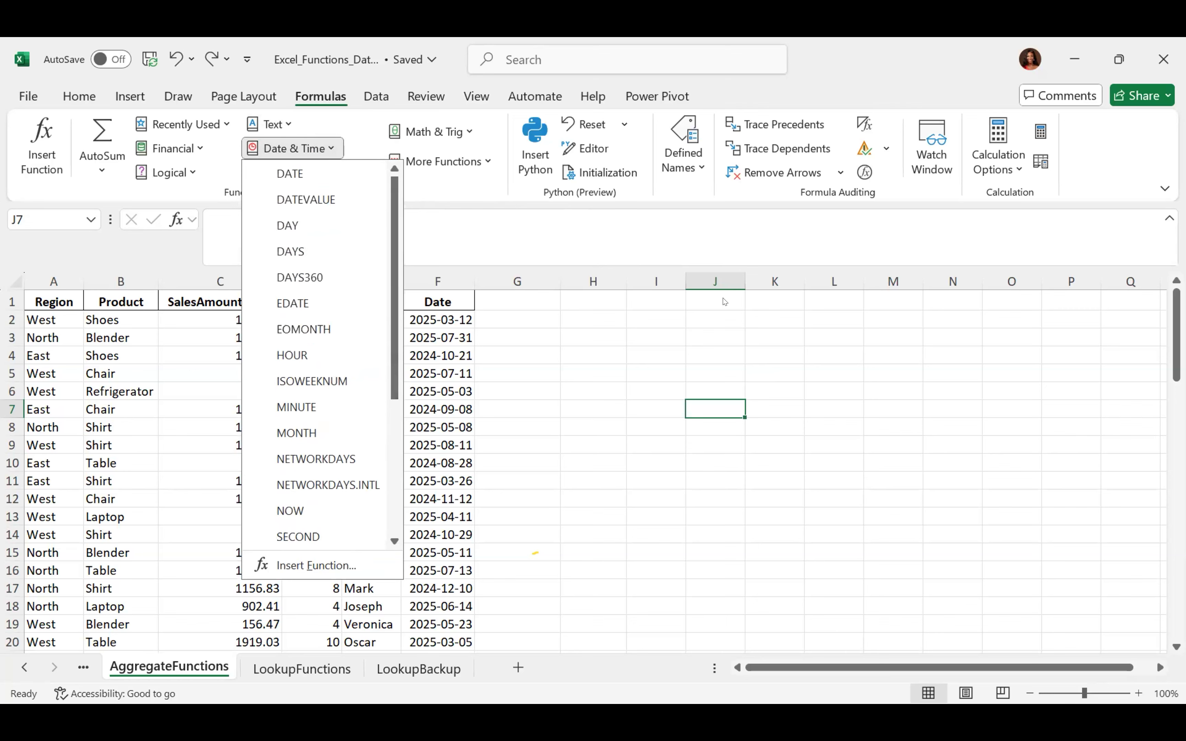
click(648, 368)
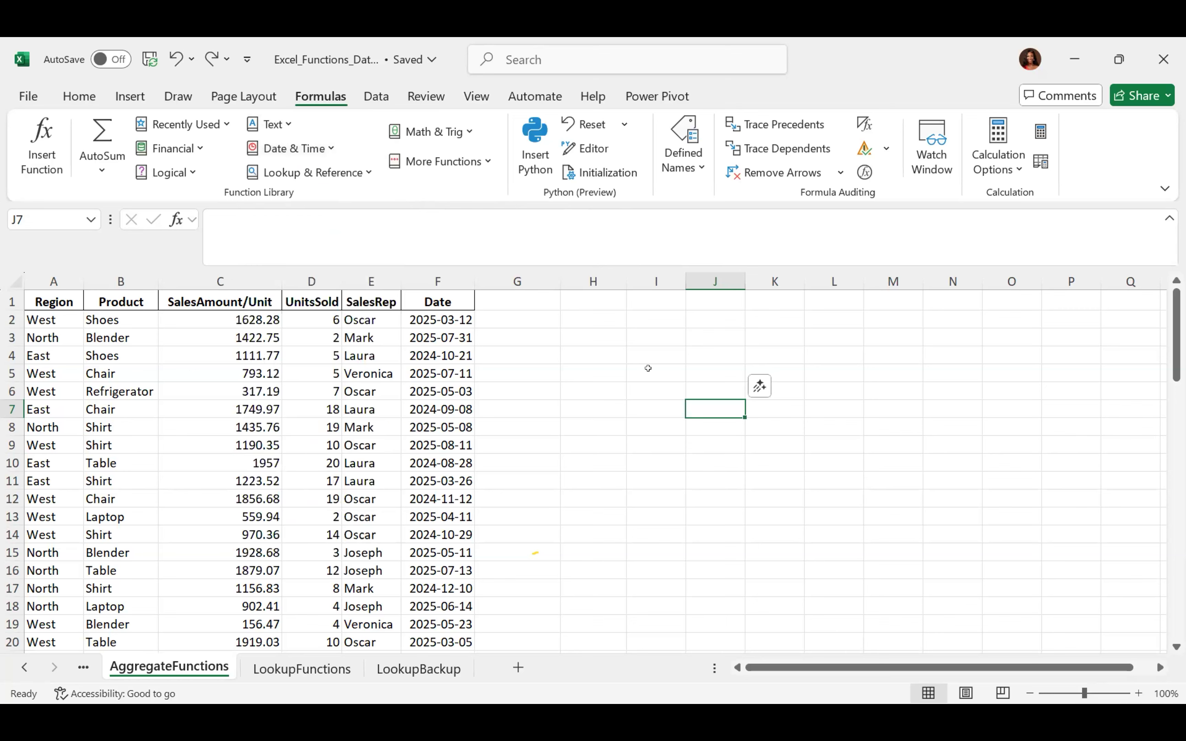
click(370, 172)
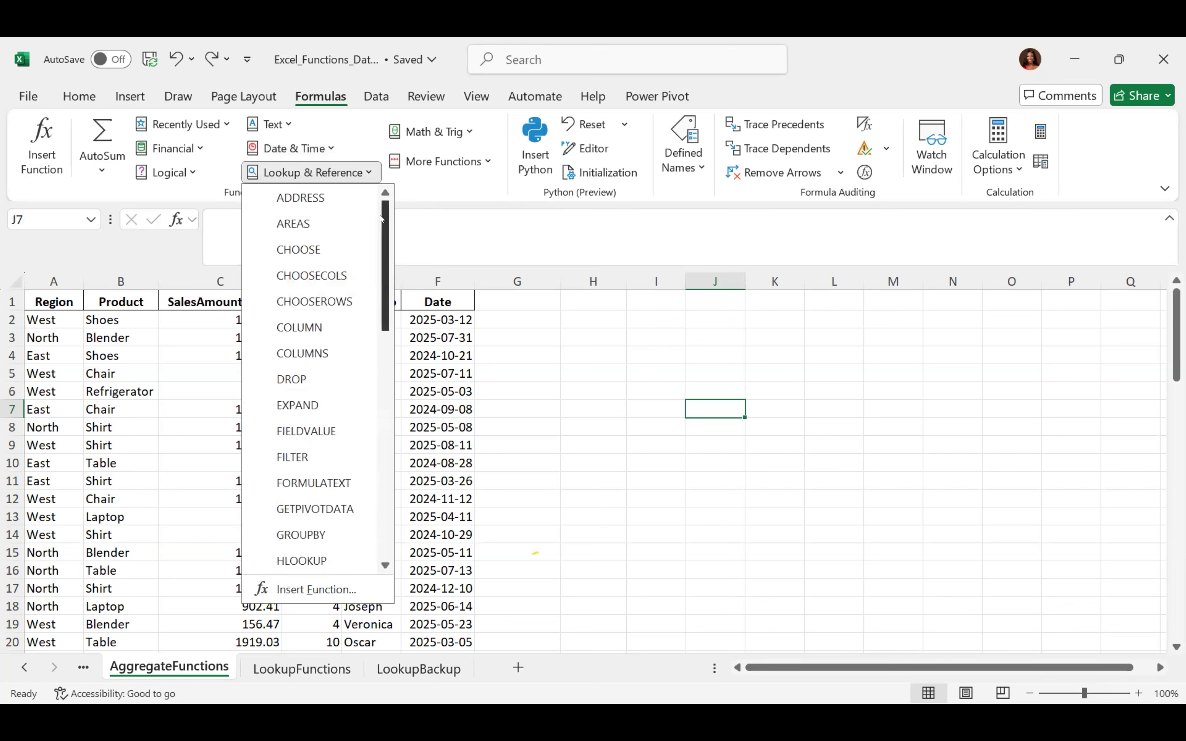
scroll(370, 297, down, 7)
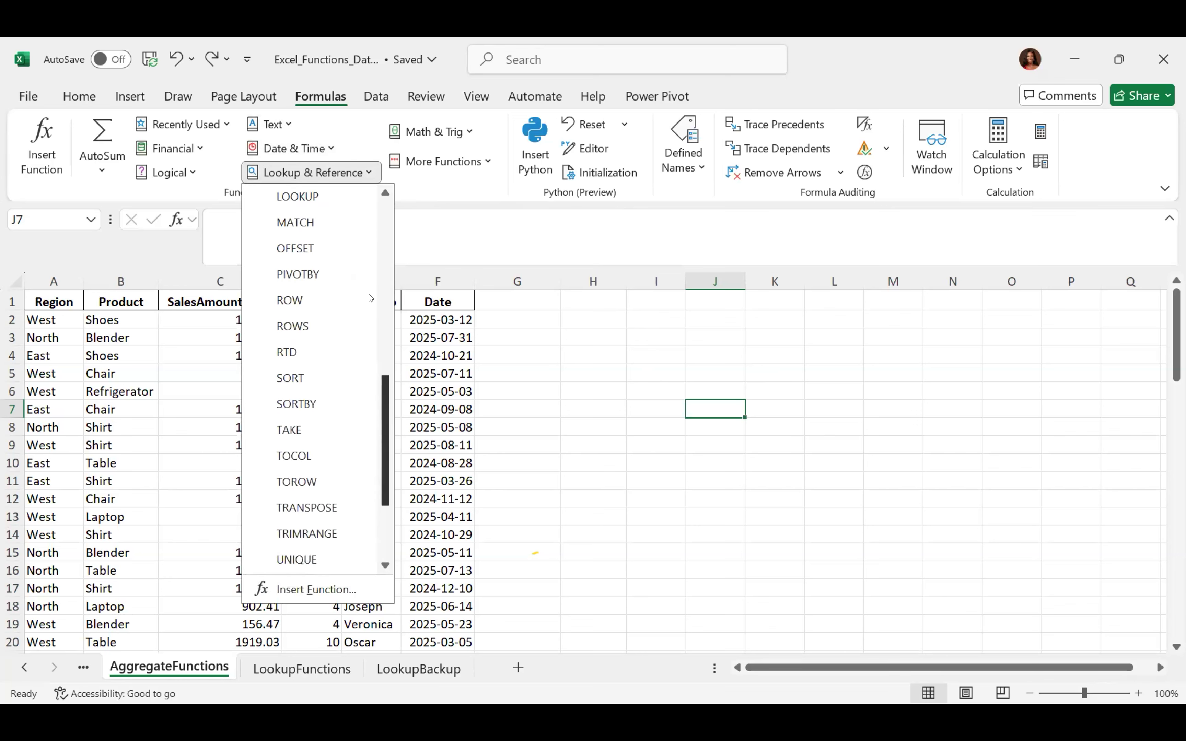
scroll(370, 298, up, 7)
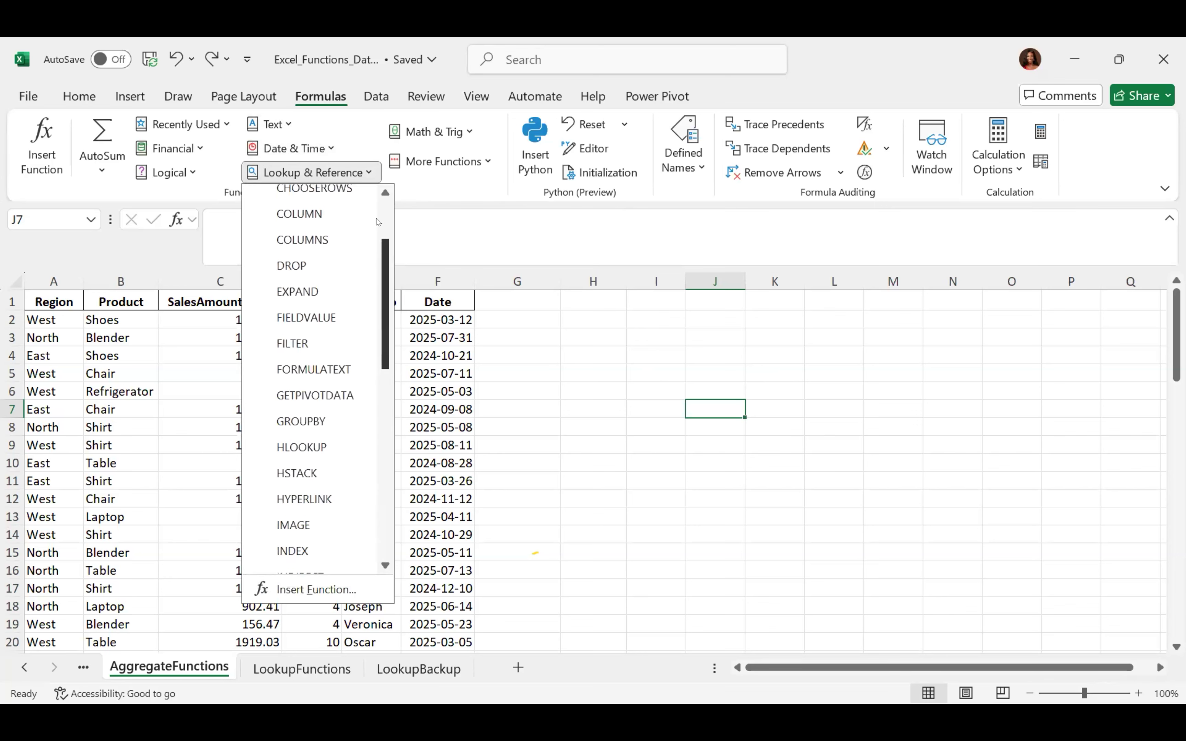
click(570, 359)
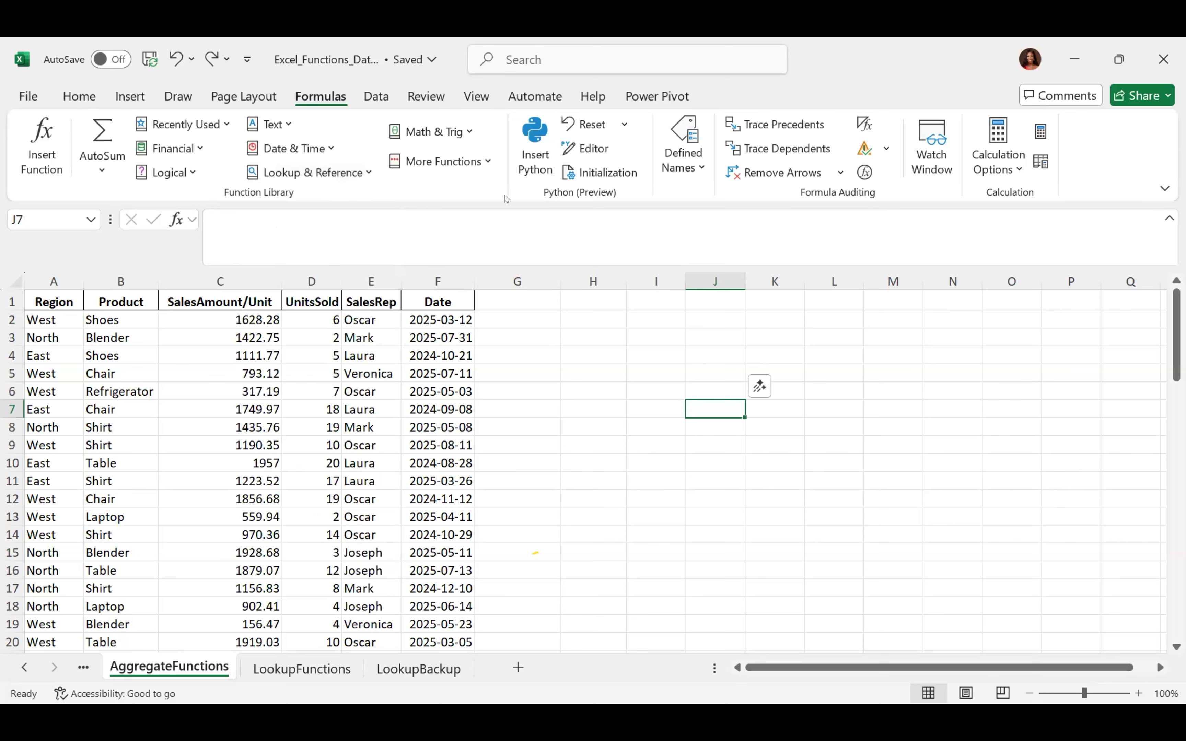
click(465, 131)
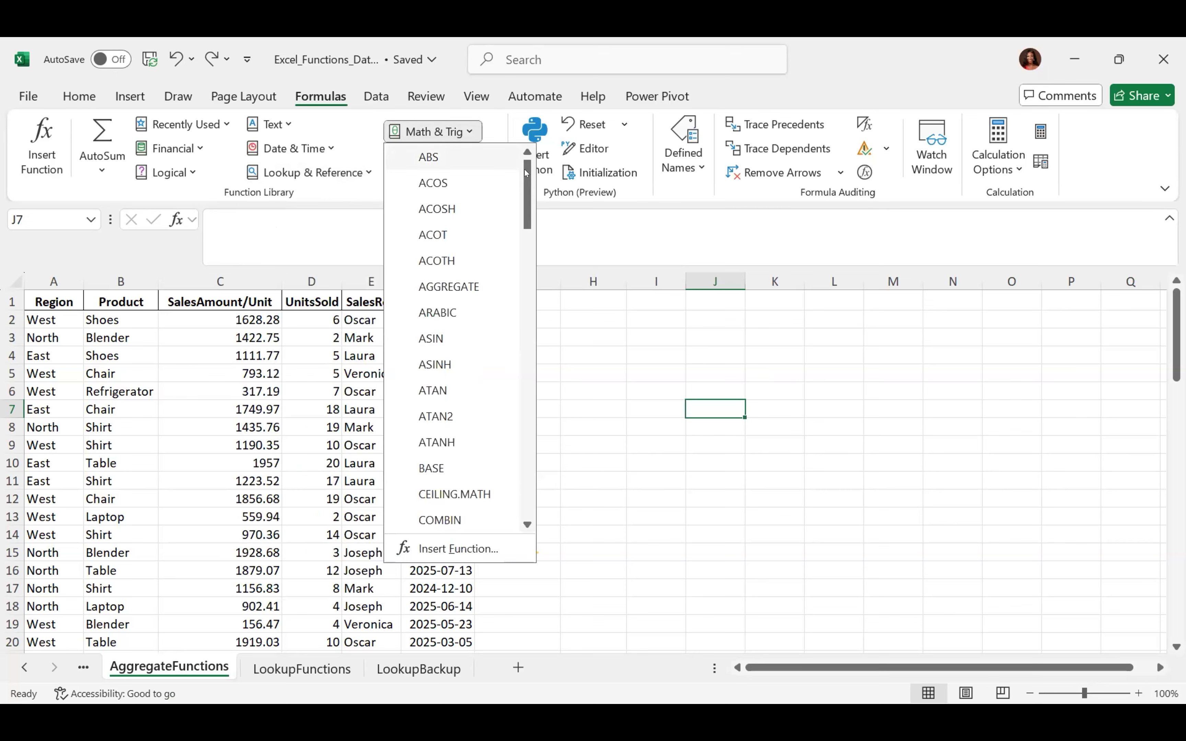
drag(526, 173, 518, 390)
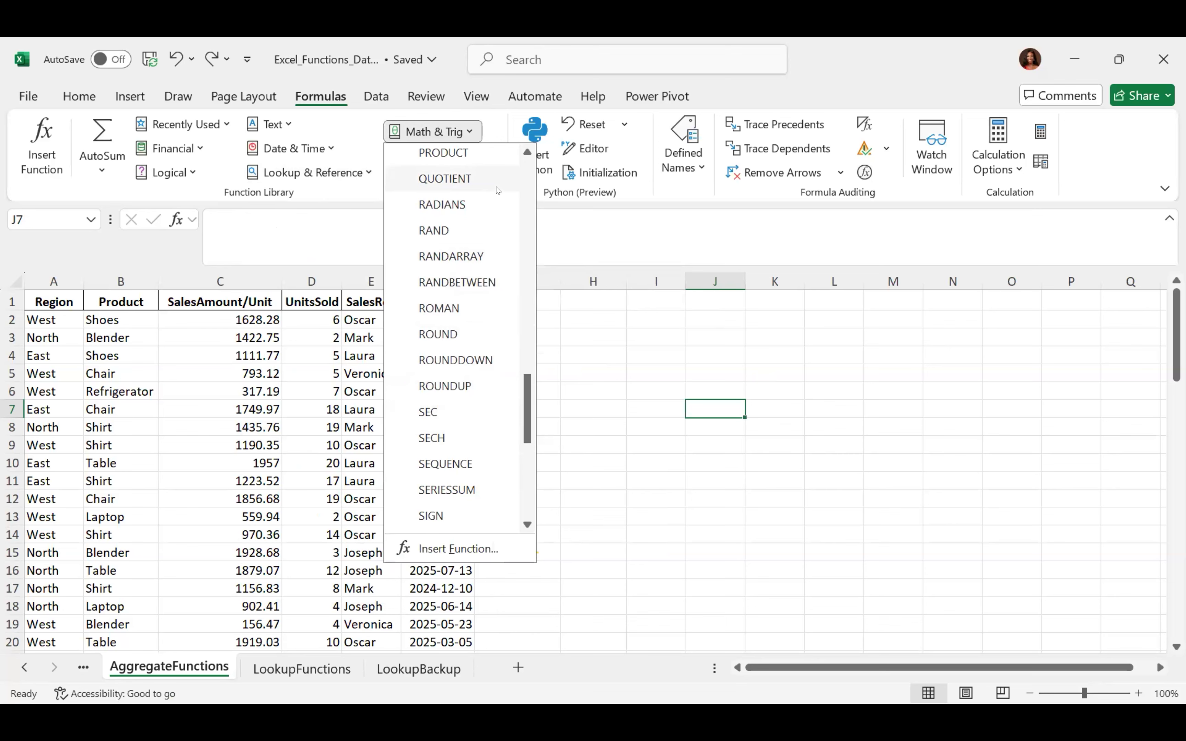
click(662, 415)
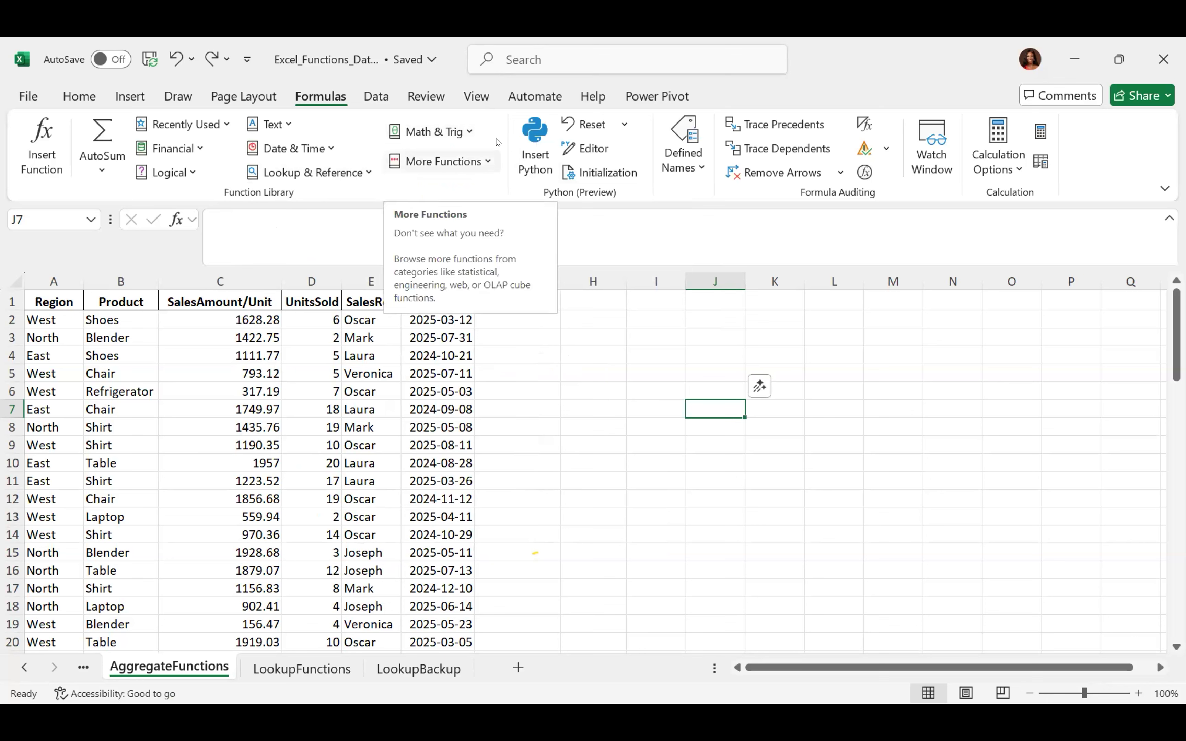
click(468, 156)
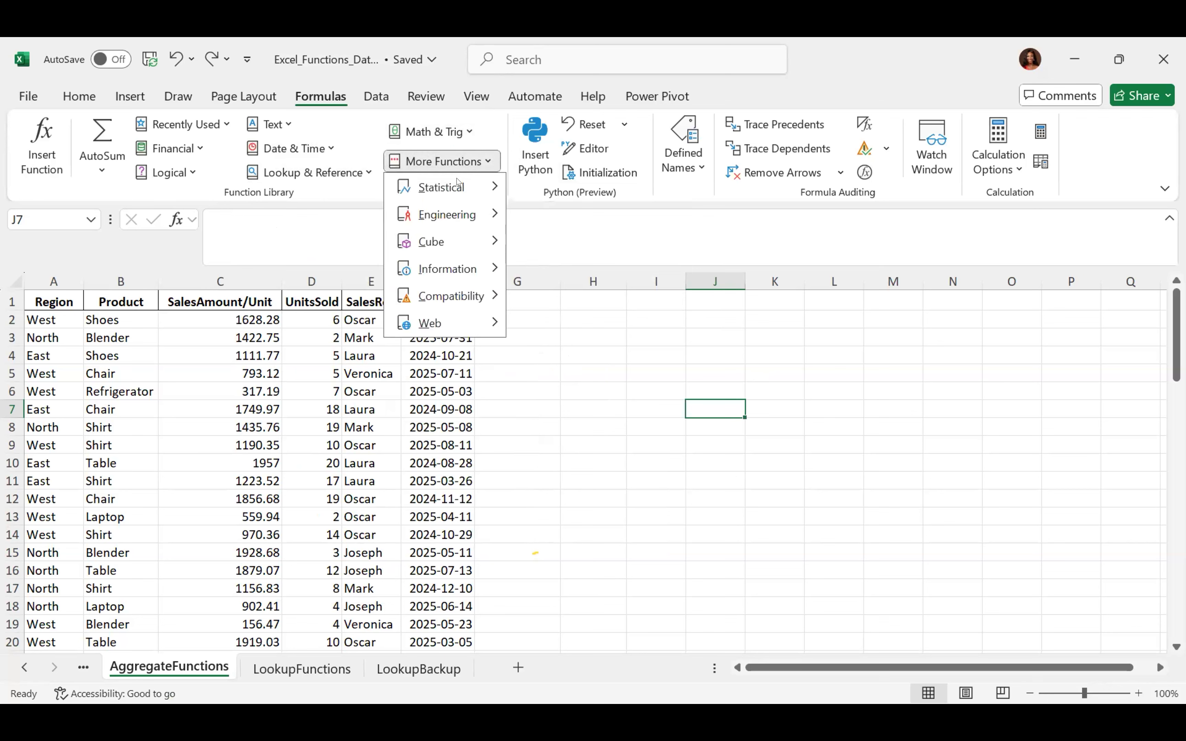
mouse_move(450, 188)
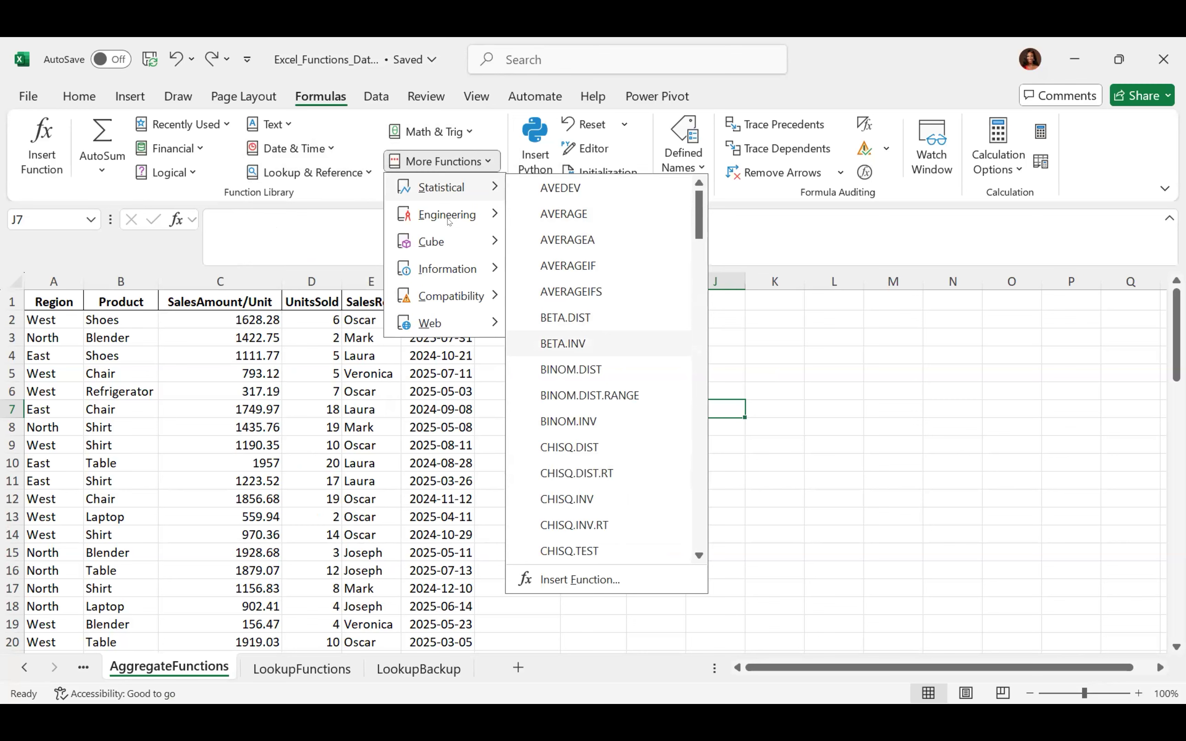
mouse_move(448, 221)
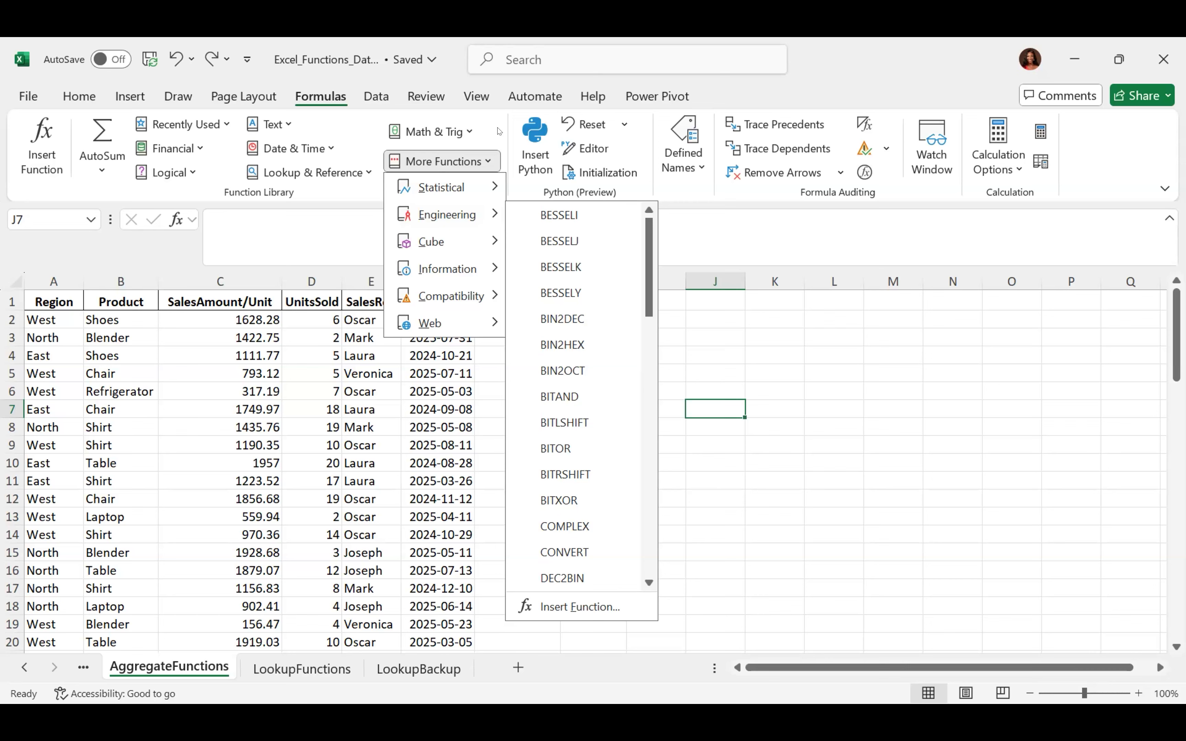
key(alt+Tab)
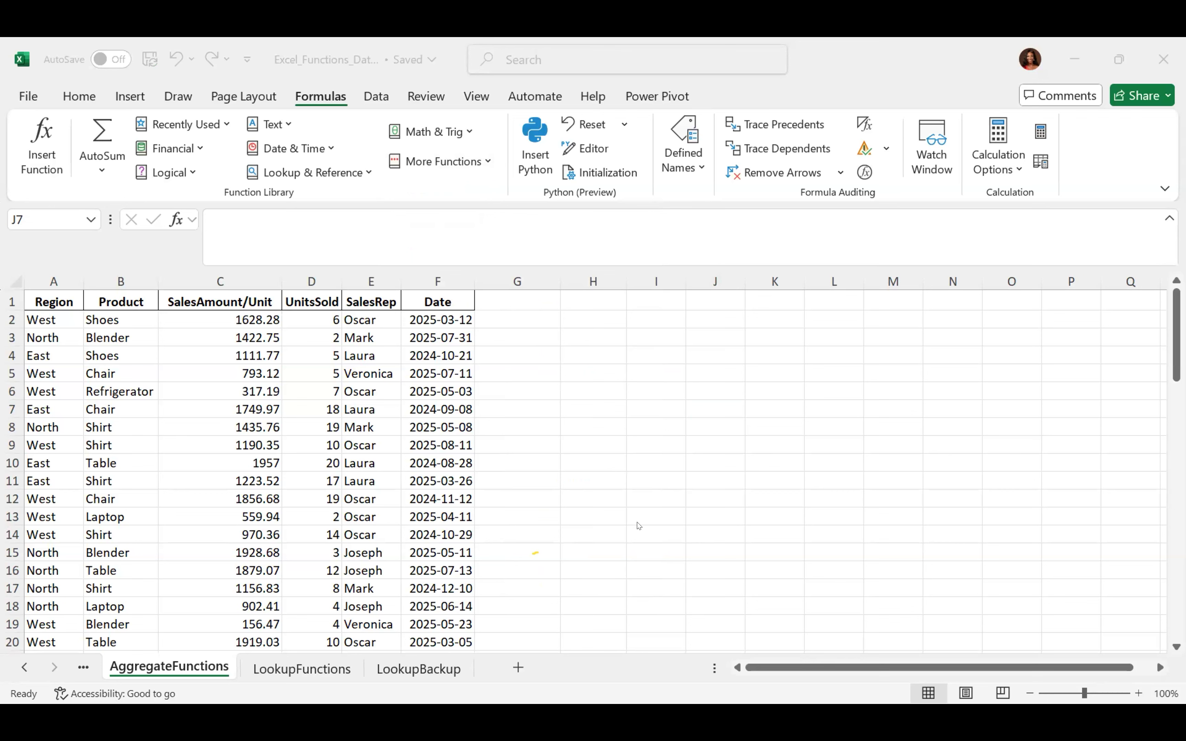
click(521, 548)
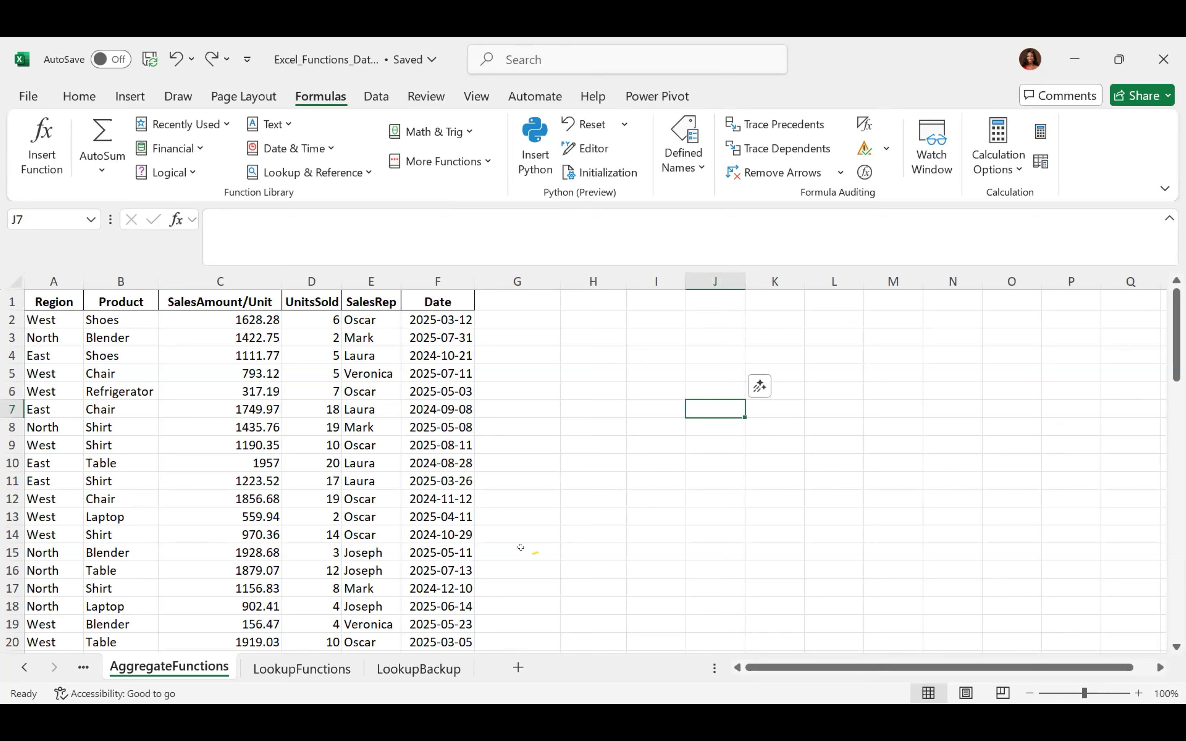
click(521, 547)
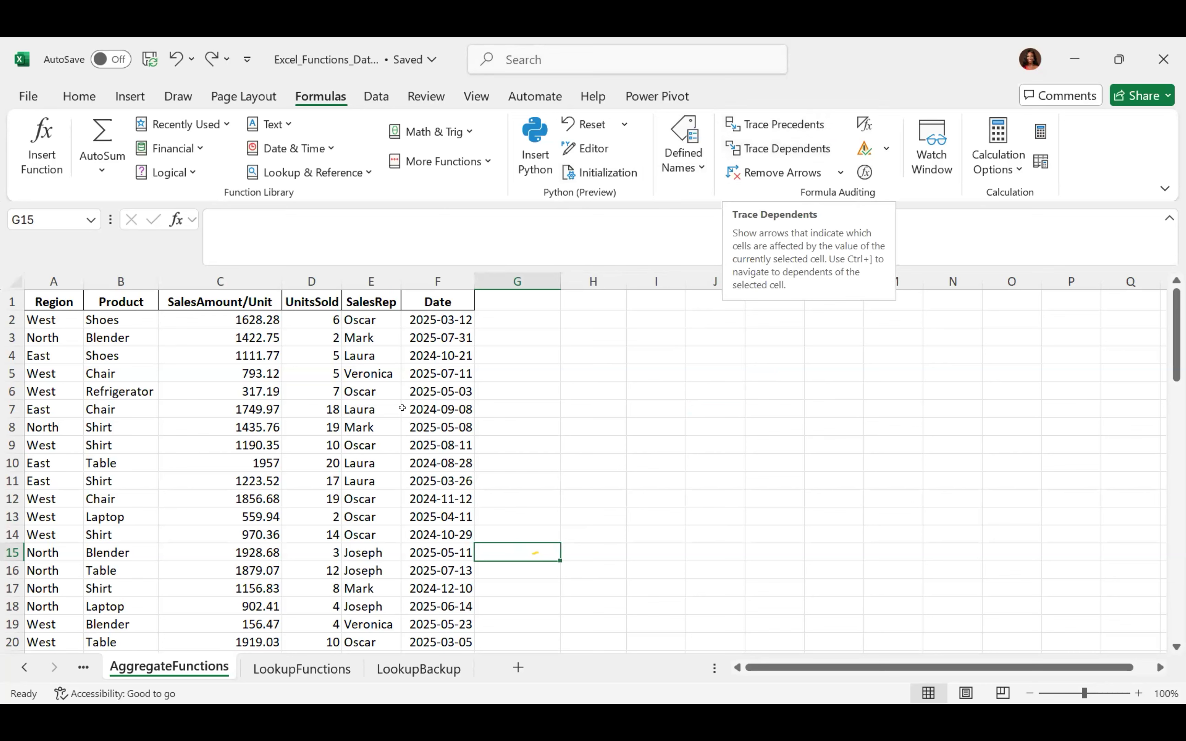
click(428, 401)
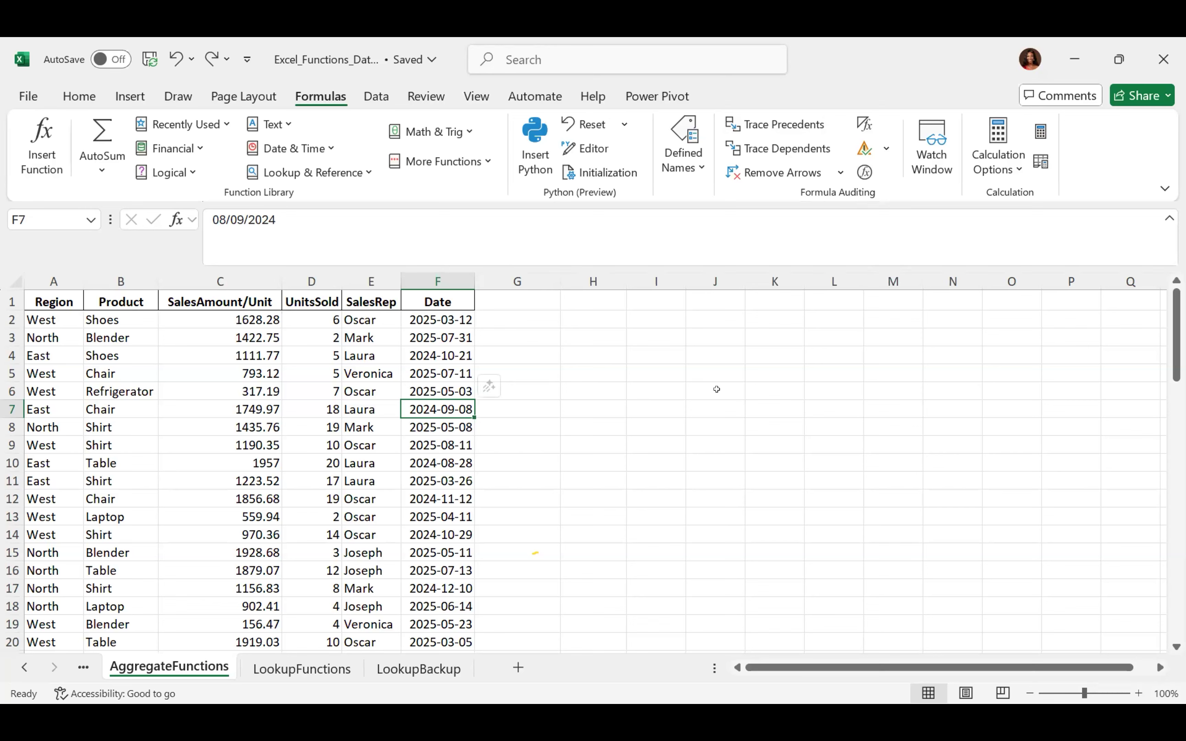
click(598, 311)
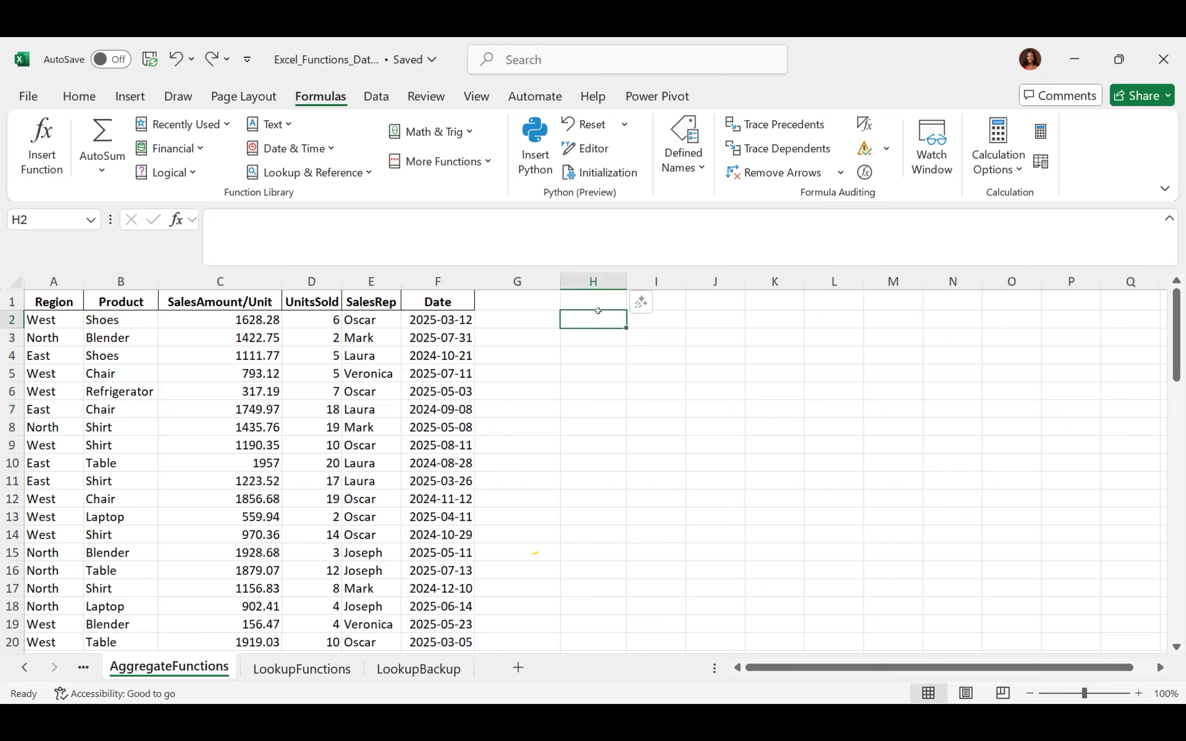
Enter =C2*D2 in H2, giving the first row's sales total of 9769.68
text(=)
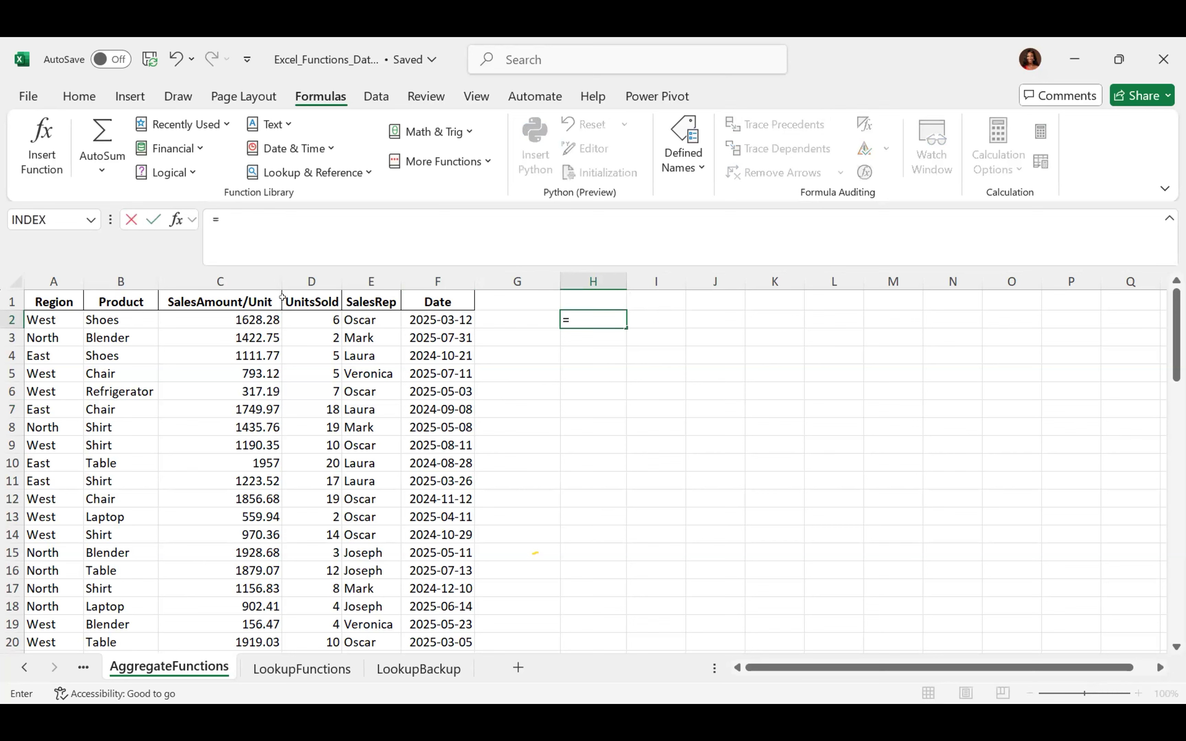
click(223, 319)
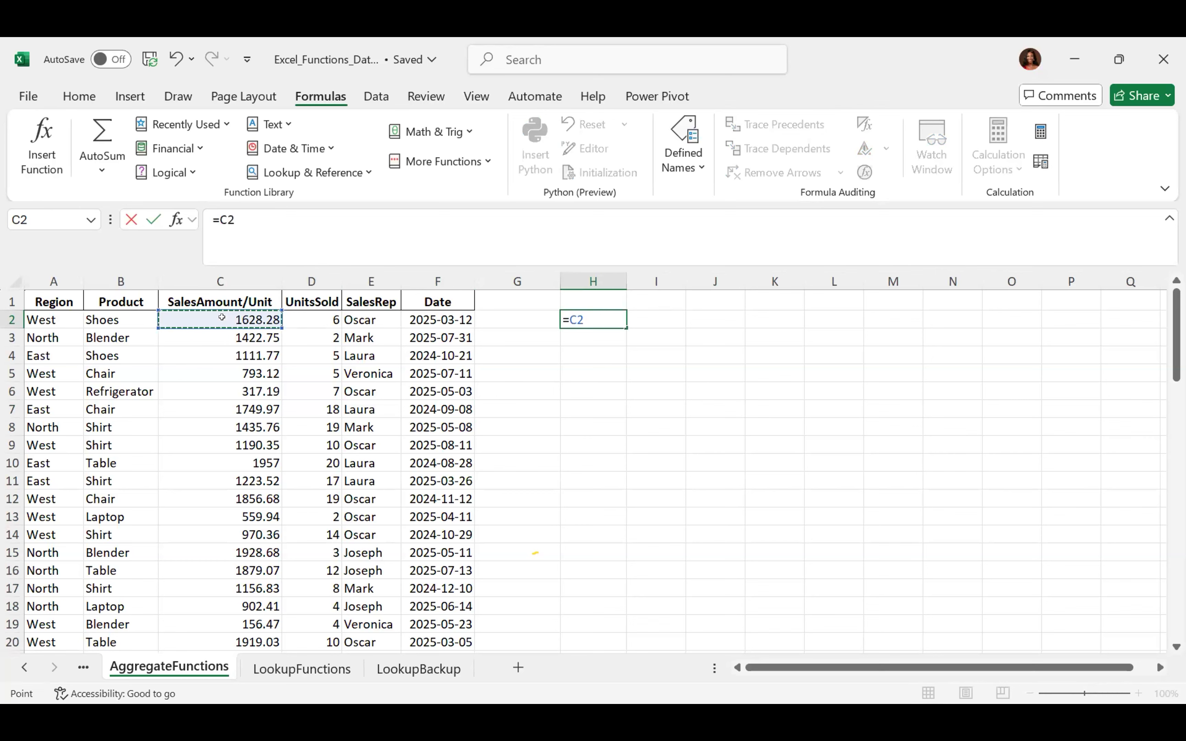
text(*)
click(310, 319)
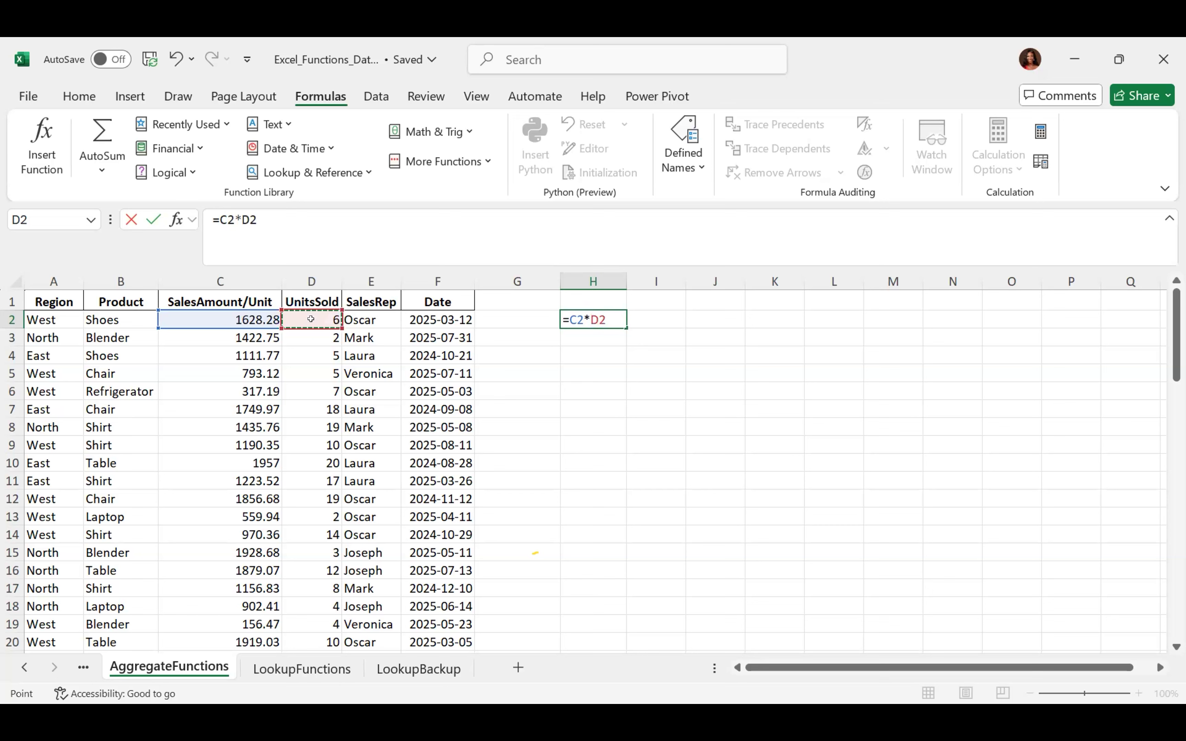
key(Return)
key(Up)
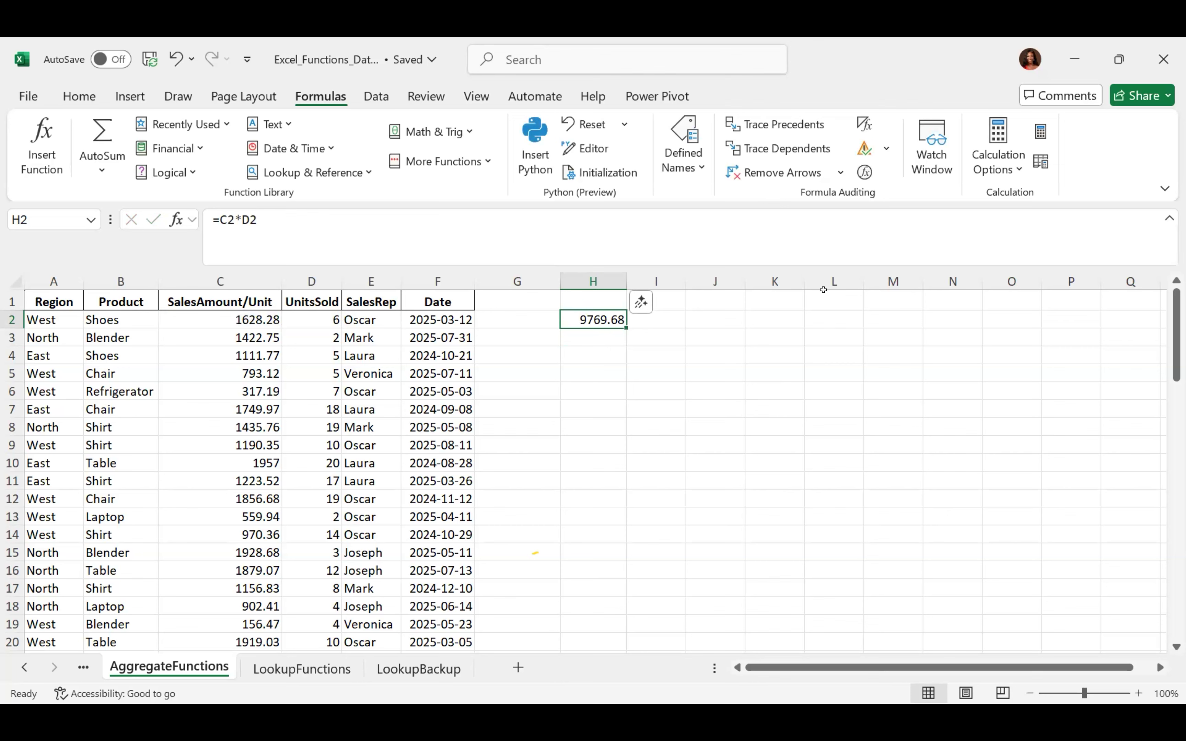
Trace H2's dependents (none found), then trace its precedents C2 and D2
click(773, 149)
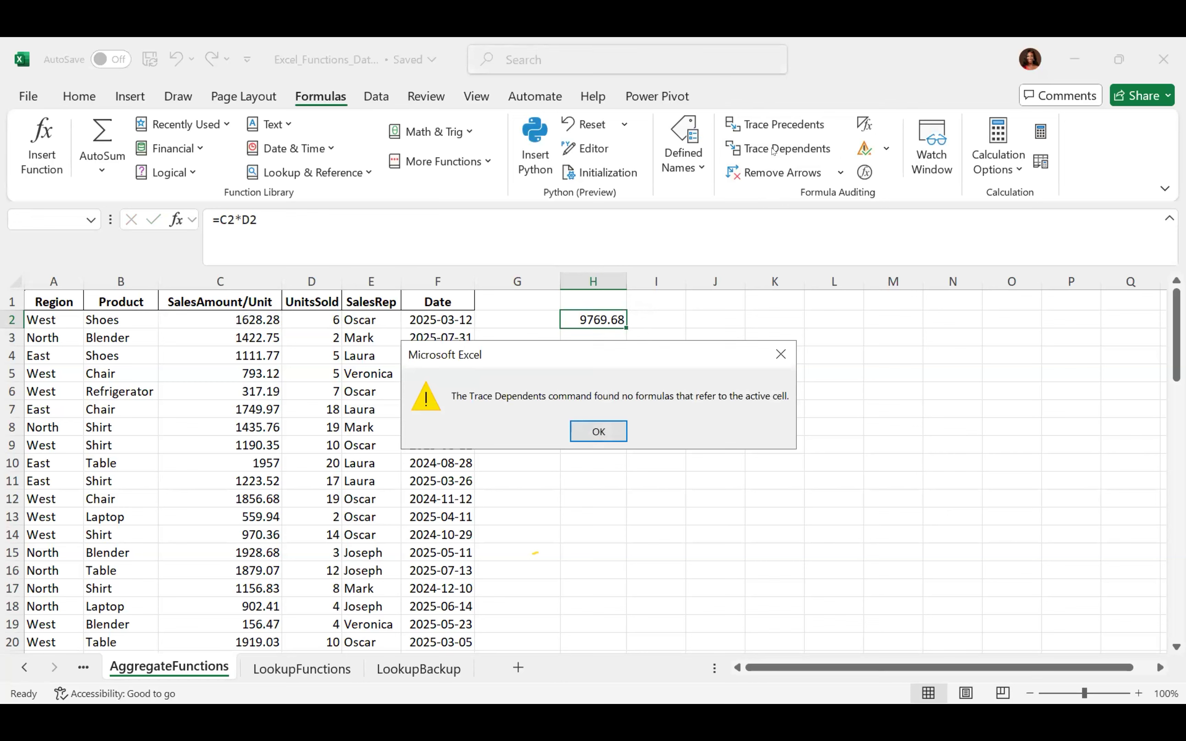
click(780, 355)
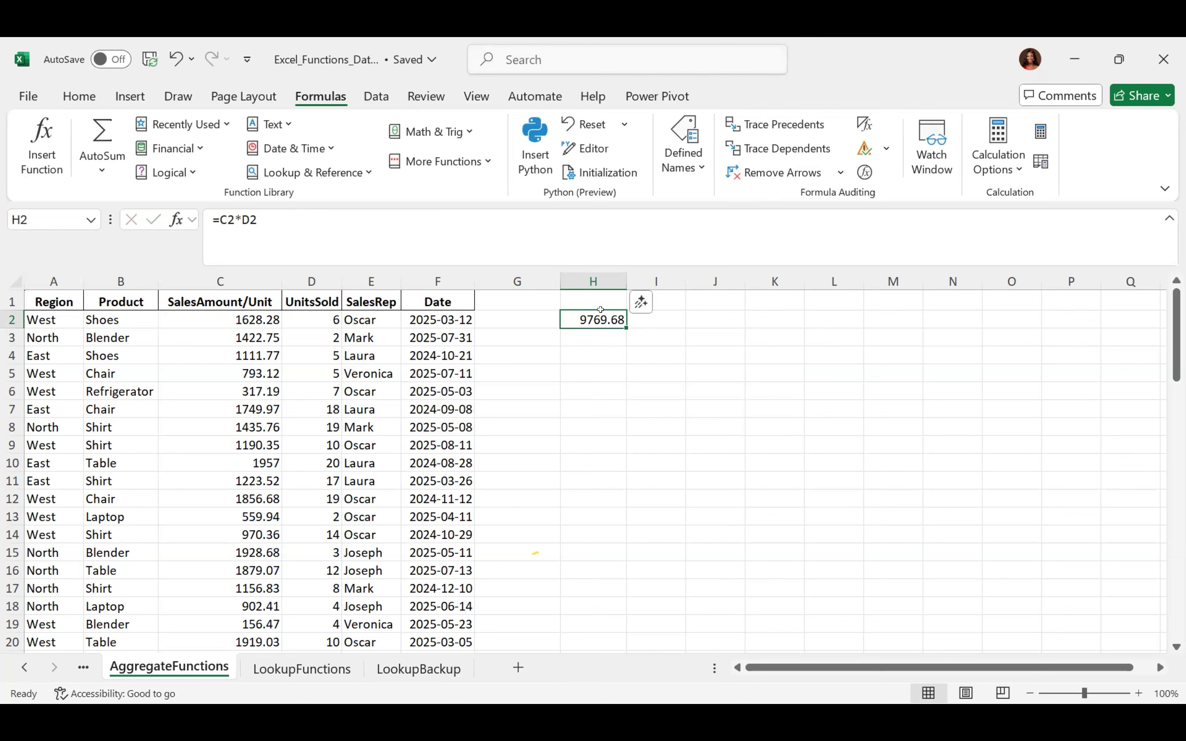
click(775, 131)
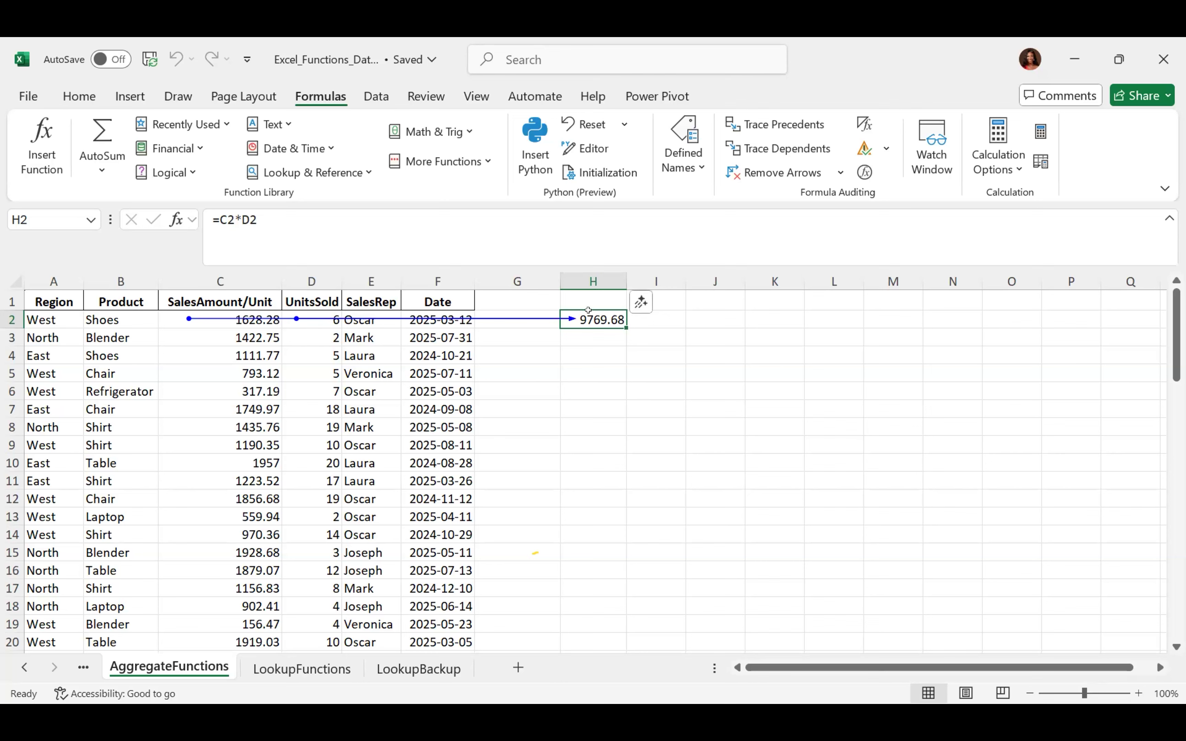
Enter =H2*12 in cell I4, giving 117236.2
click(647, 349)
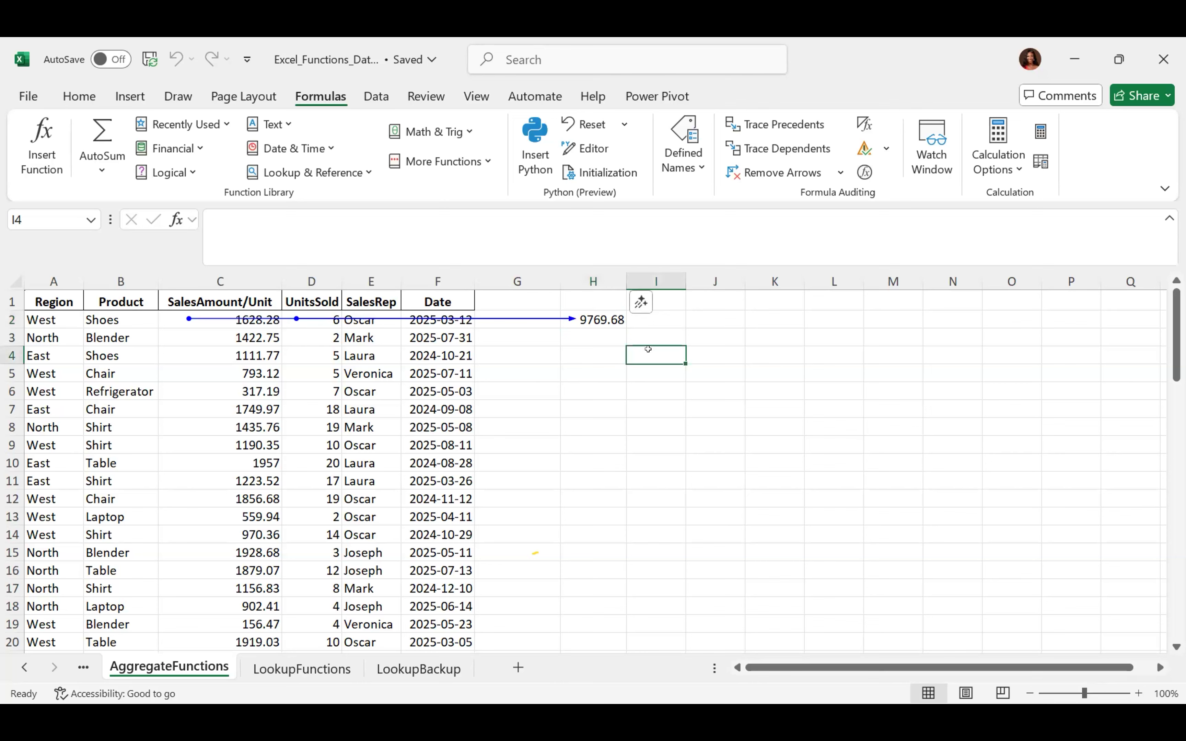
text(=)
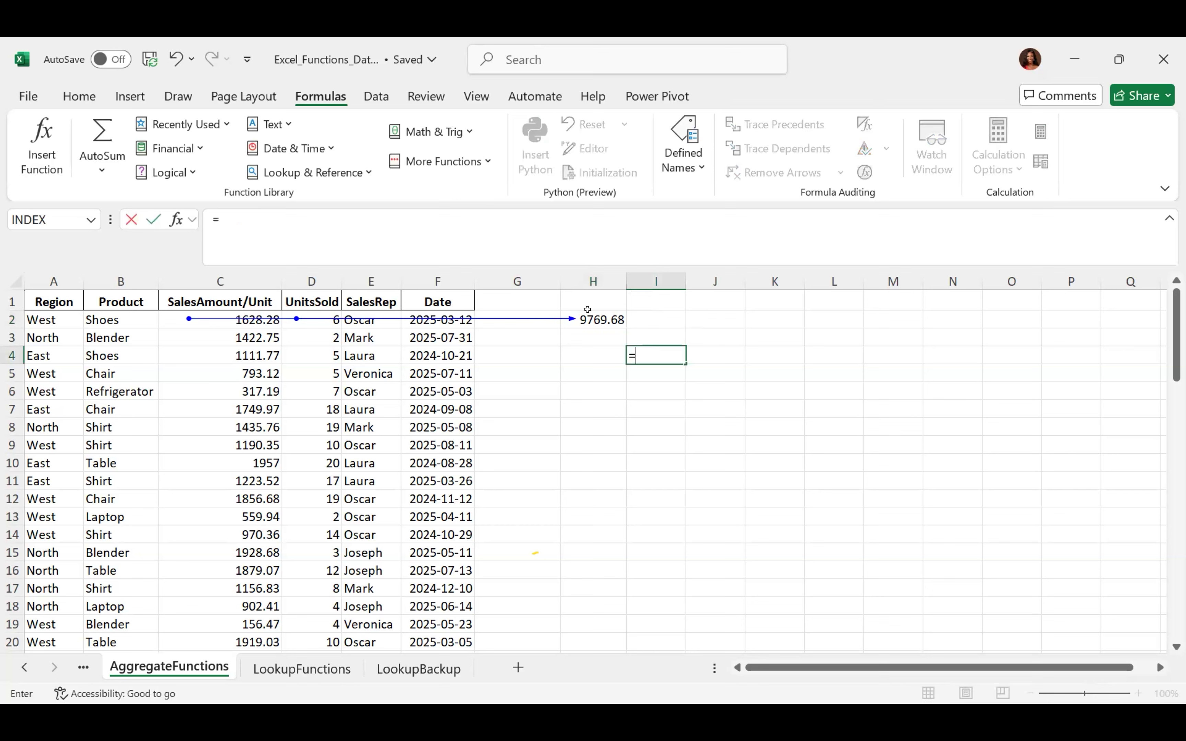
click(587, 310)
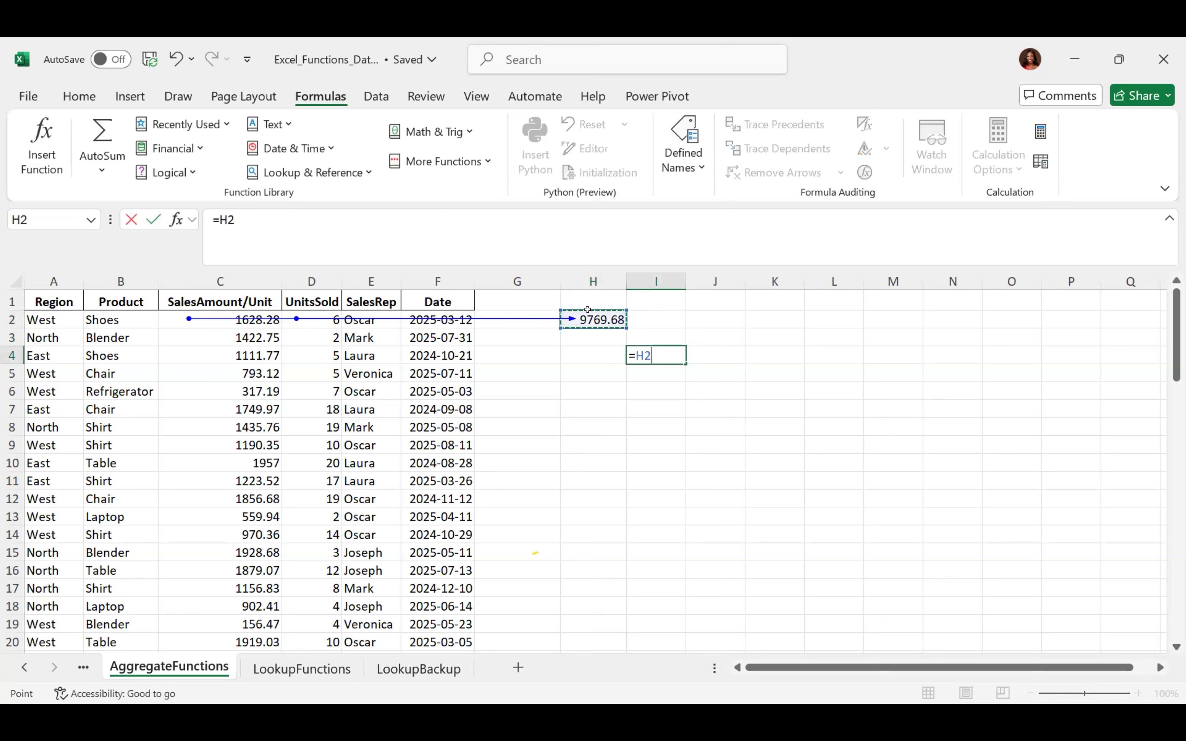
text(*12)
key(Return)
Try Trace Dependents on I4 and dismiss its warning, then trace H2's dependent arrow to I4
key(Up)
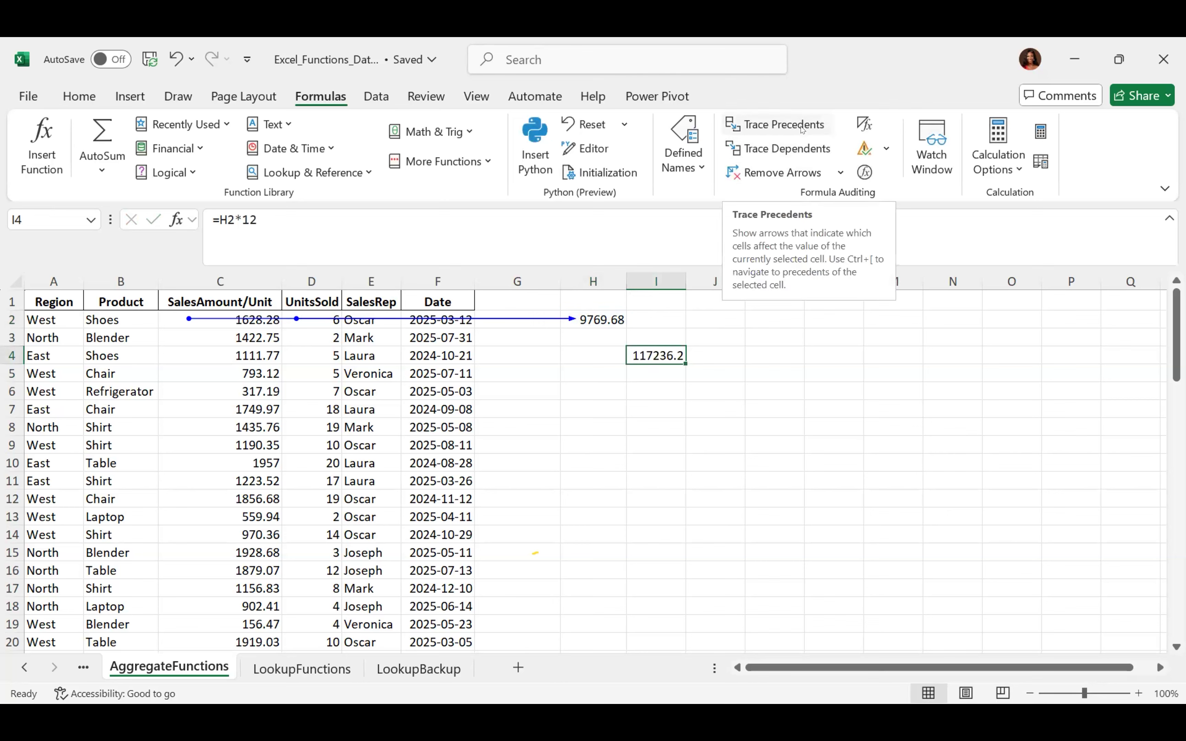
click(786, 152)
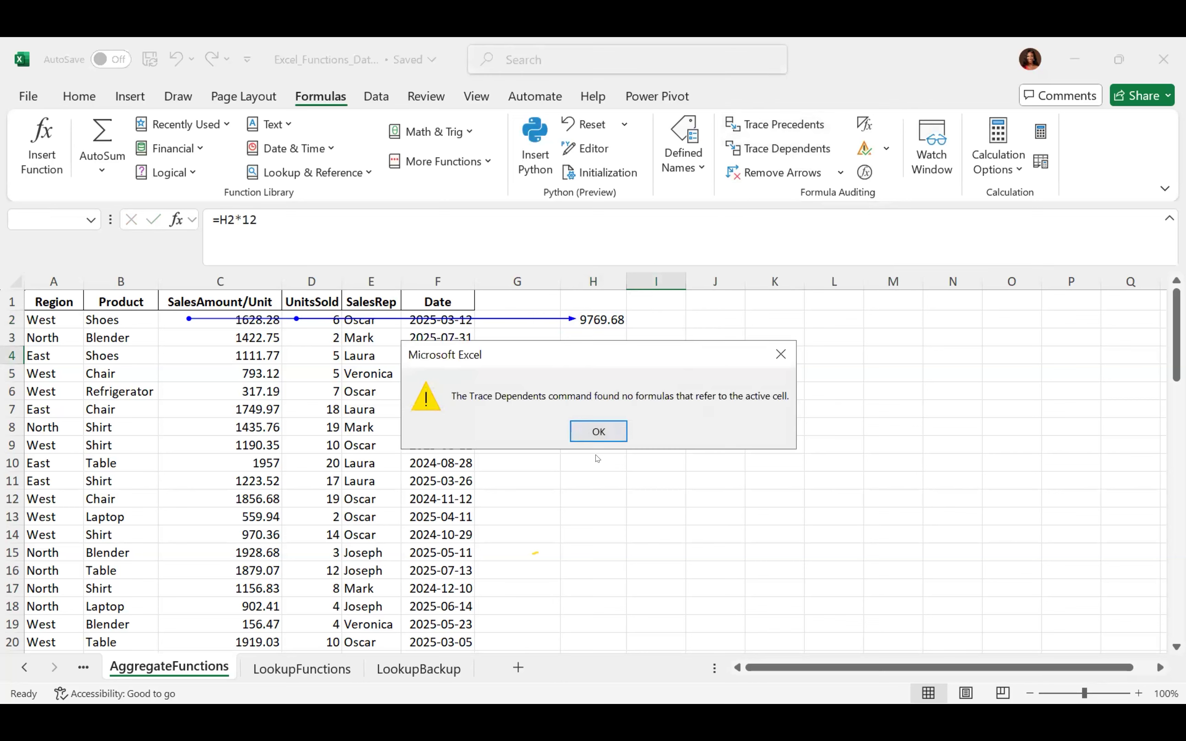
click(599, 432)
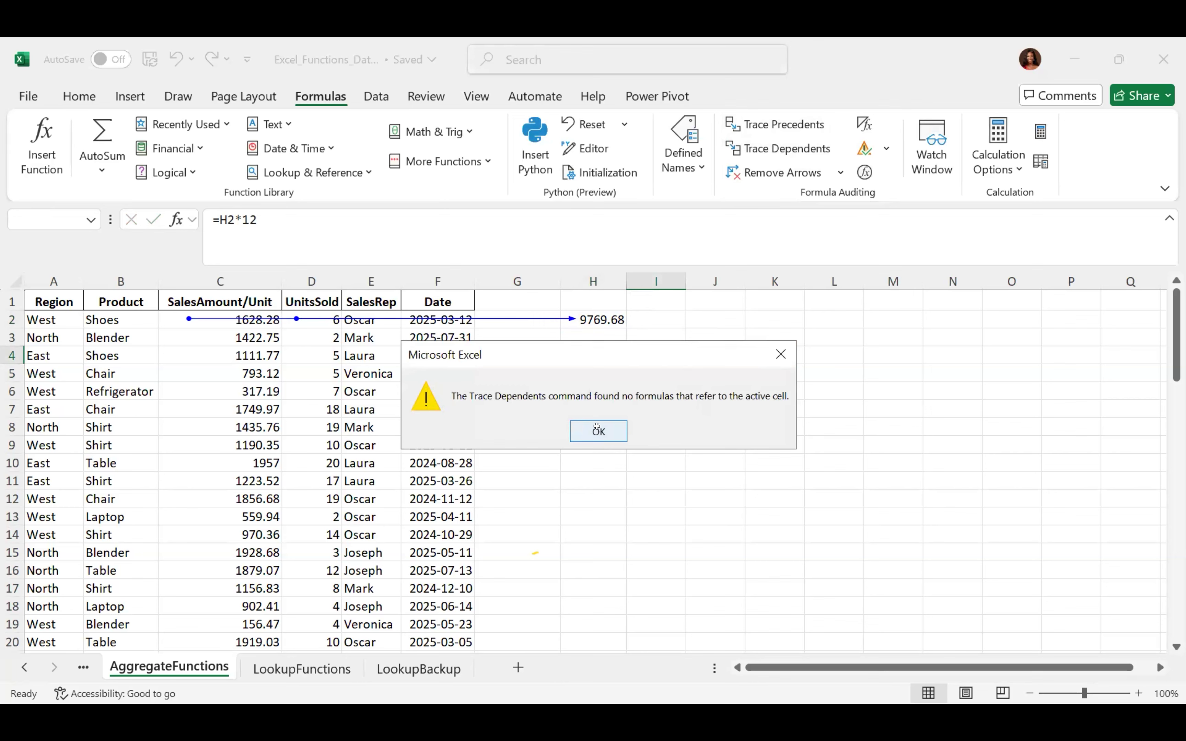
click(590, 314)
click(775, 144)
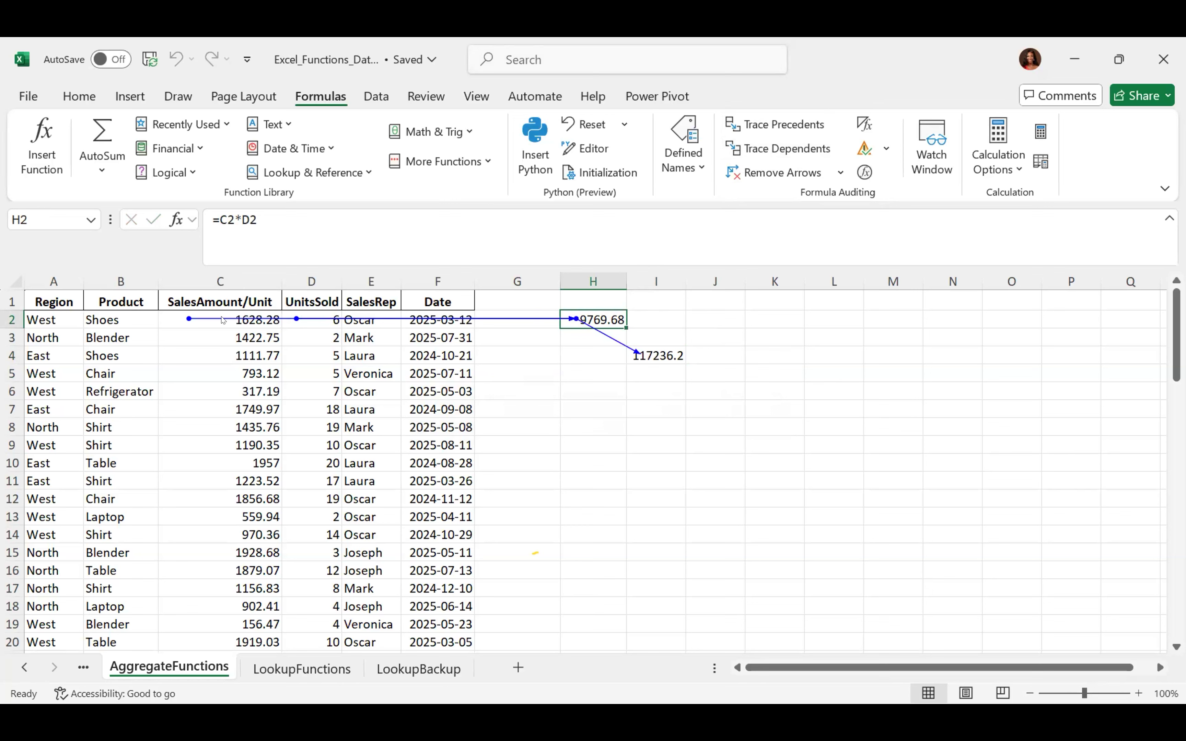
Select C2:D2, clear all trace arrows, then trace C2's dependents to H2
click(175, 319)
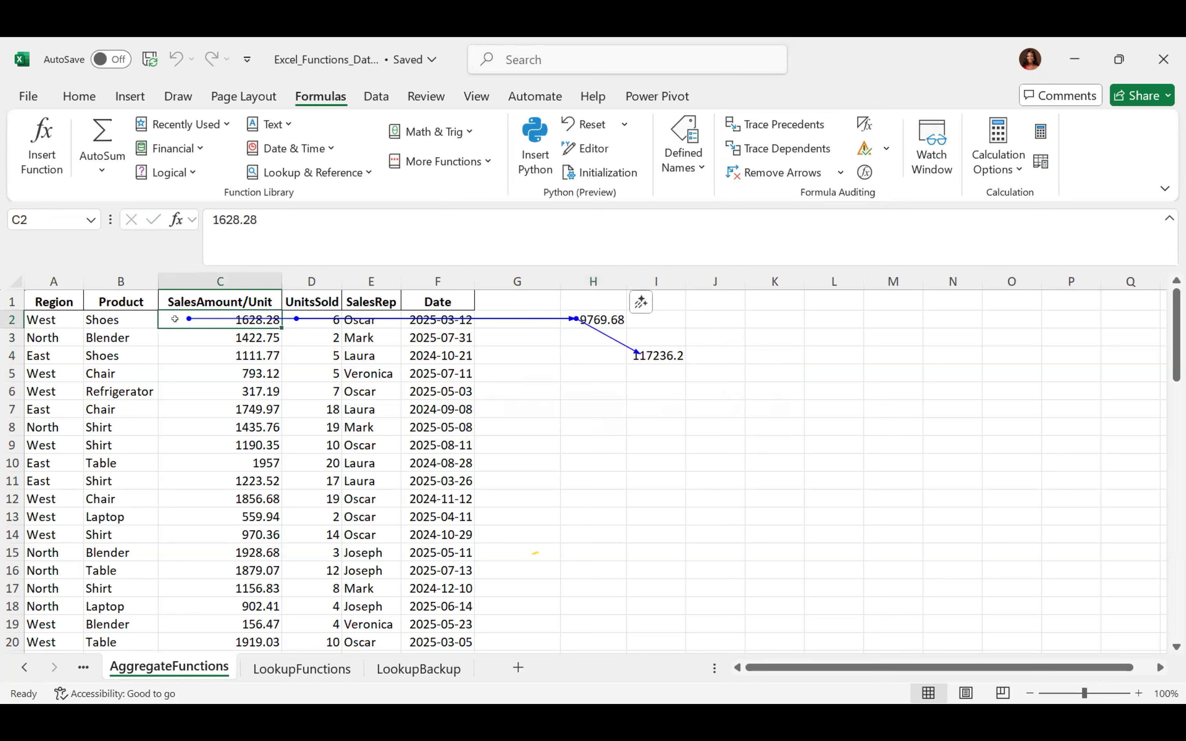
key(shift+Right)
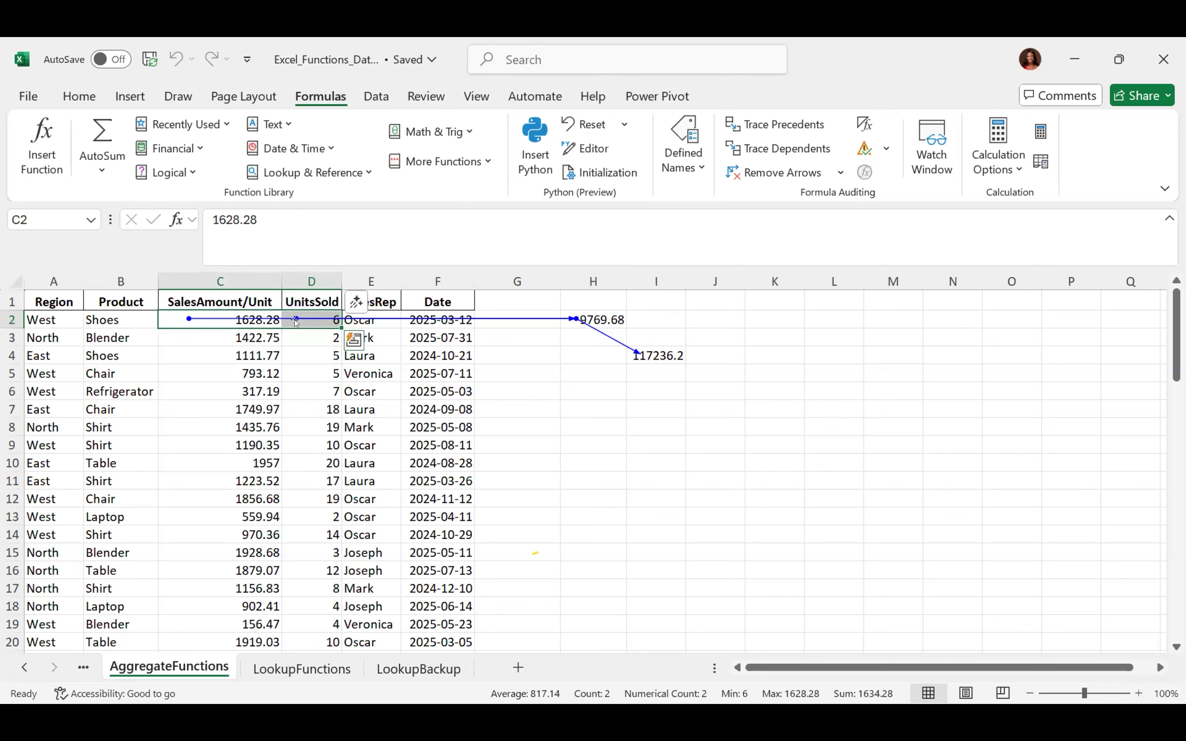
click(815, 178)
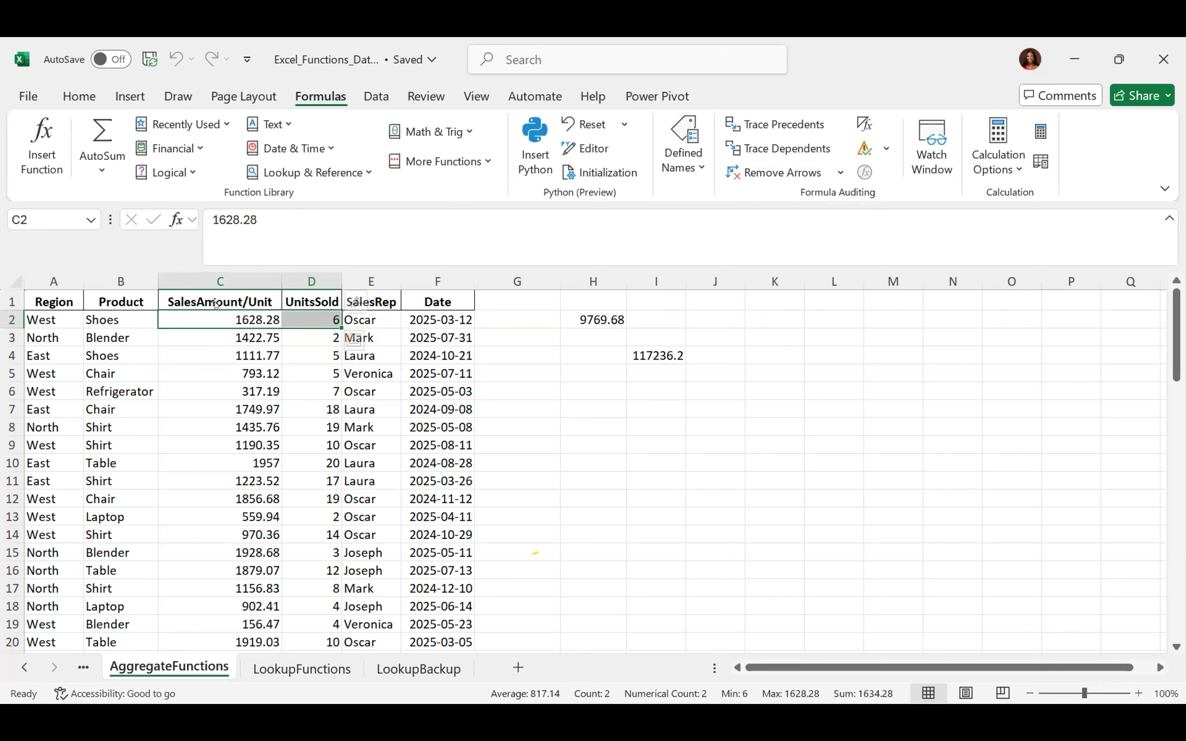
click(763, 150)
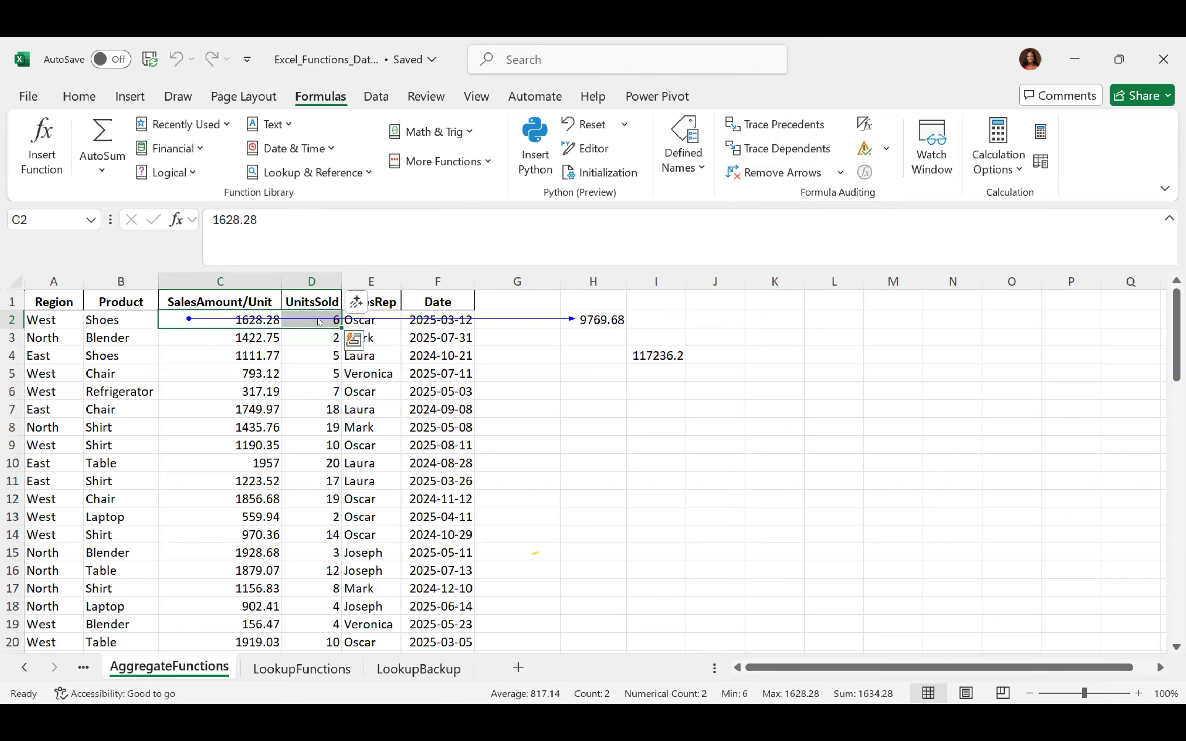
Inspect the formulas in I4 and H2, including I4's =H2*12
click(666, 352)
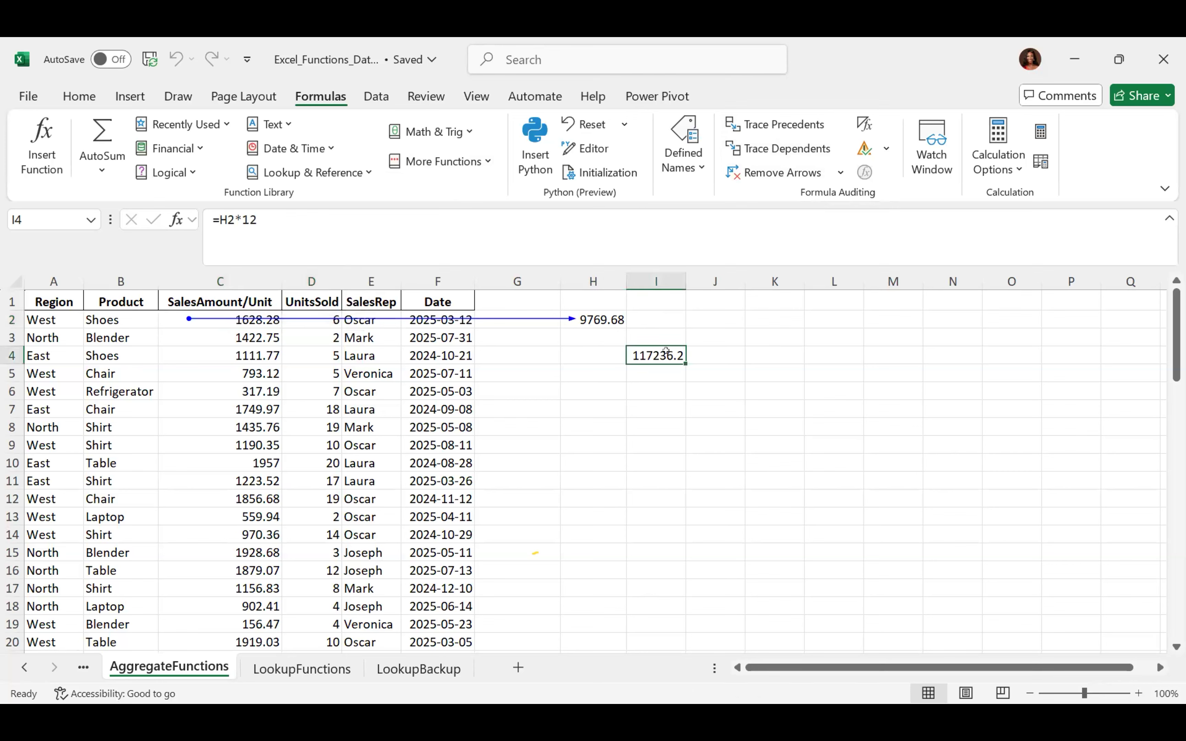
click(598, 318)
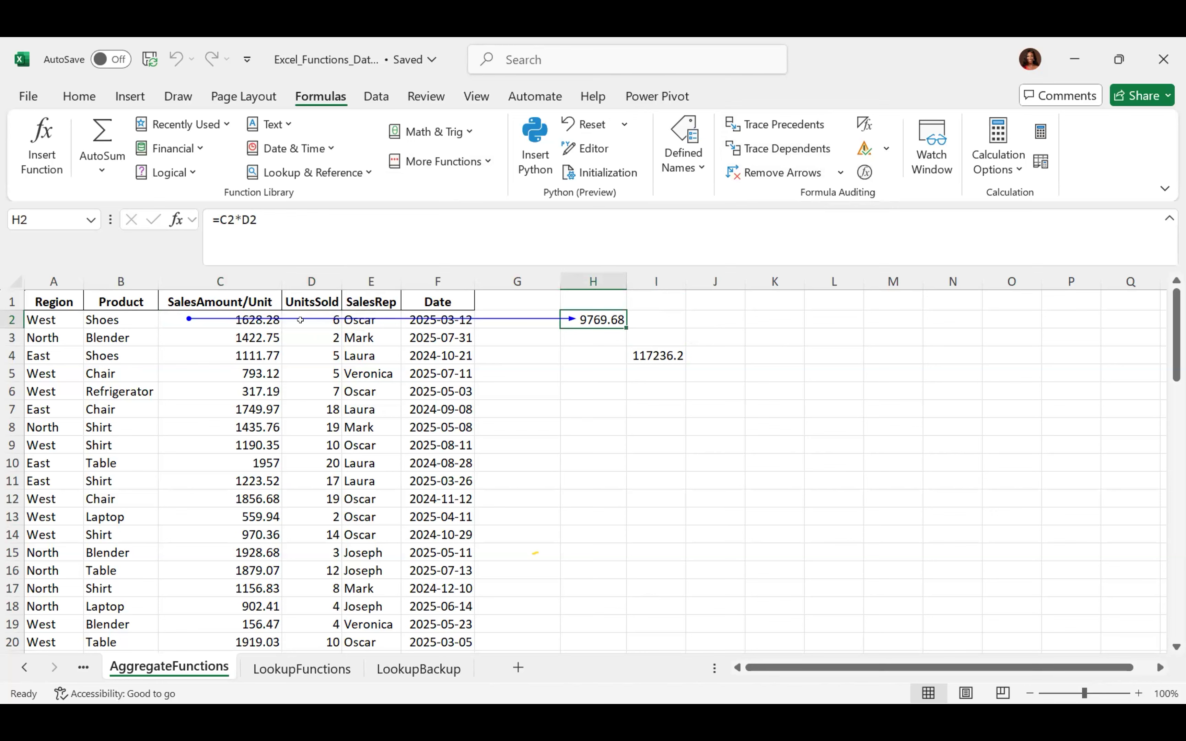
click(650, 349)
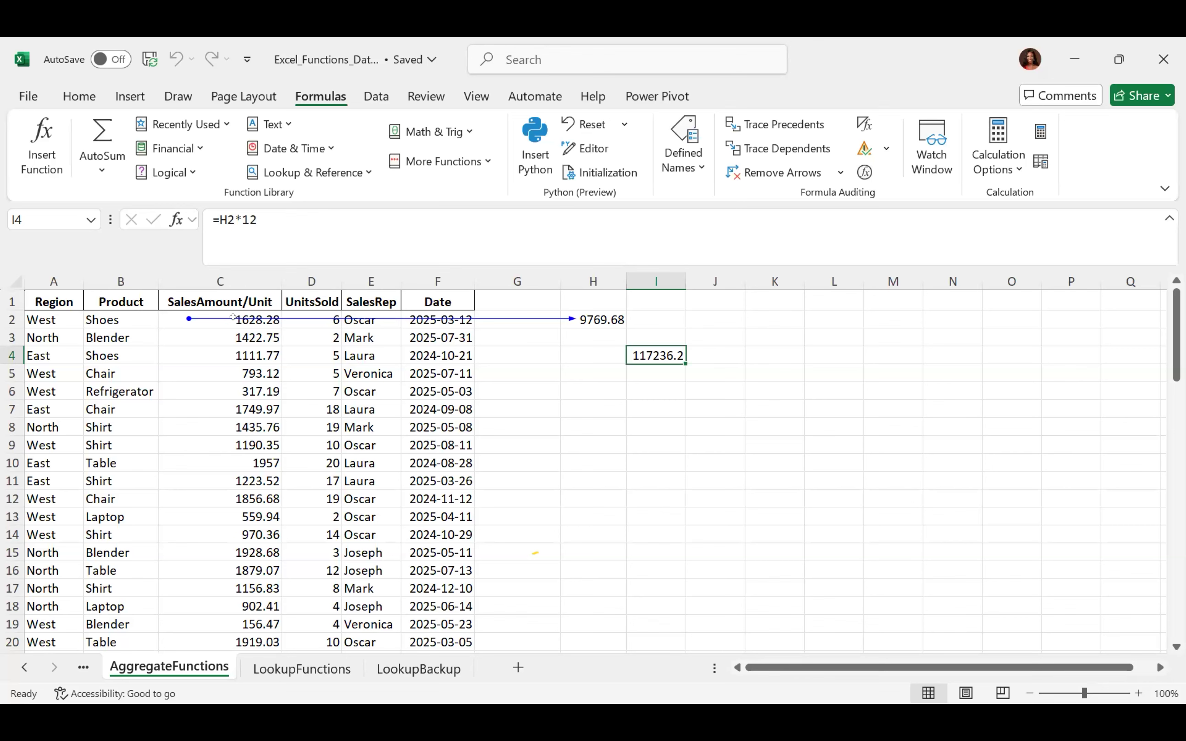
Compare H2's C2*D2 formula and I4's H2-based formula against C2's unit price
click(587, 318)
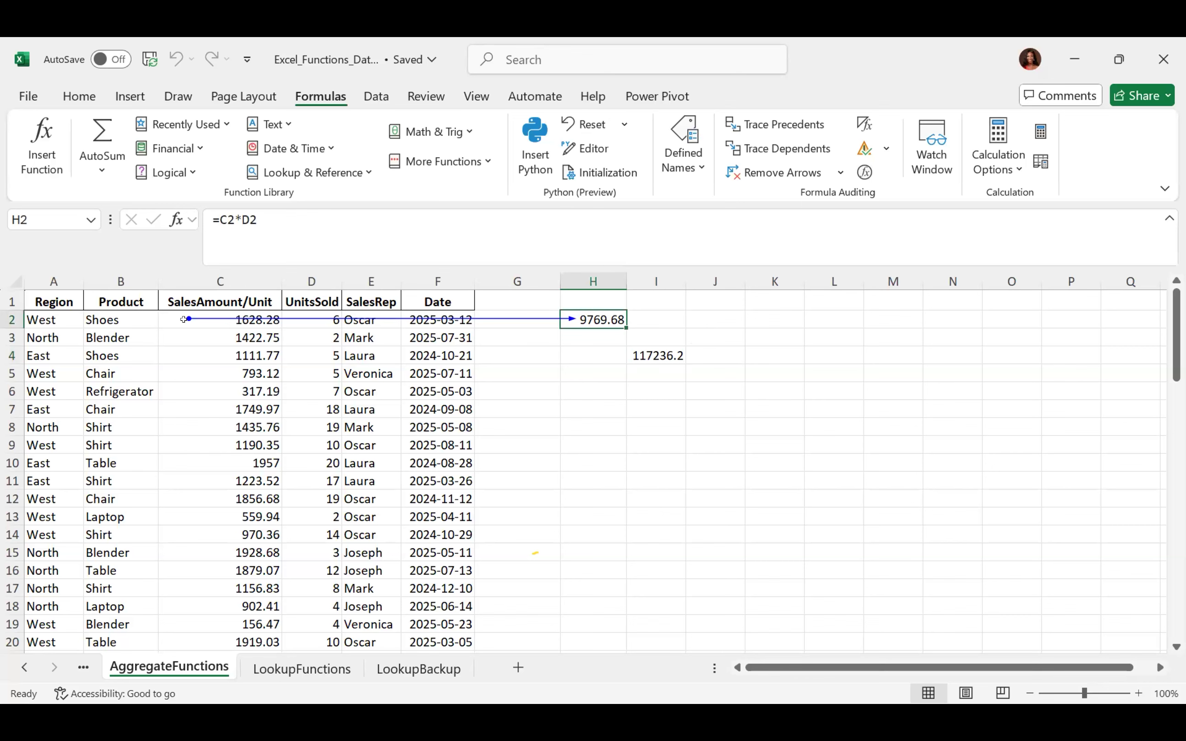
click(170, 317)
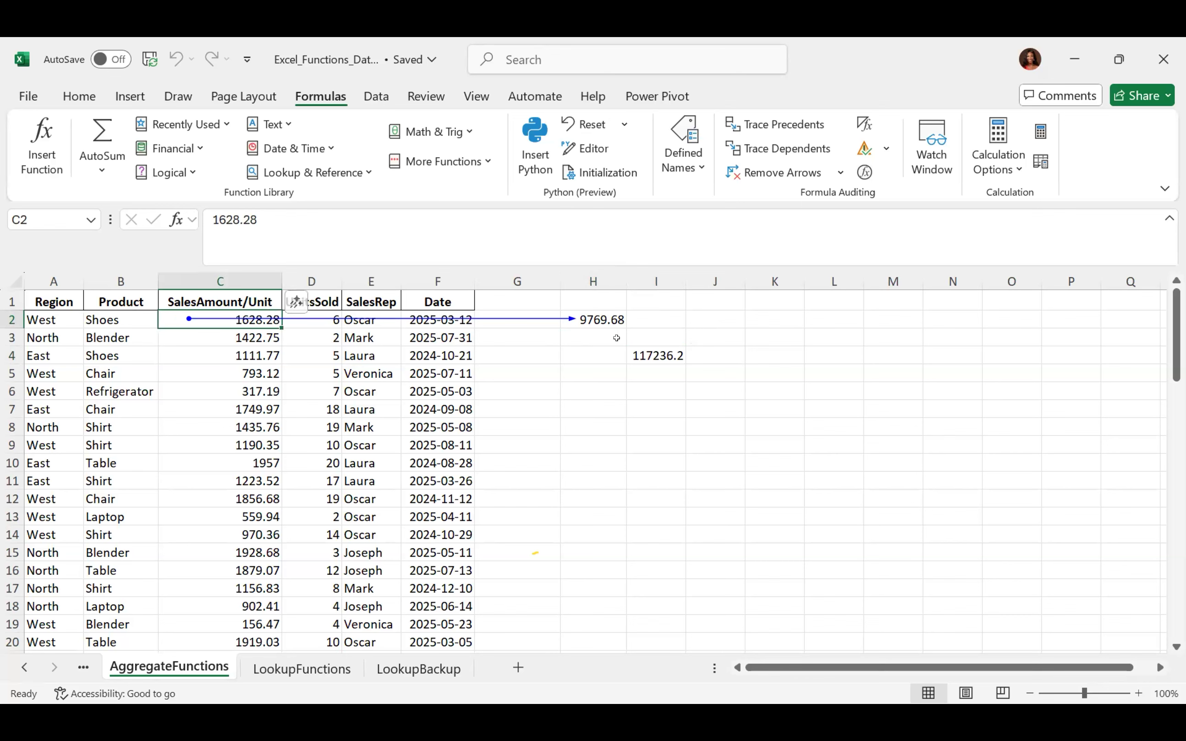
click(648, 348)
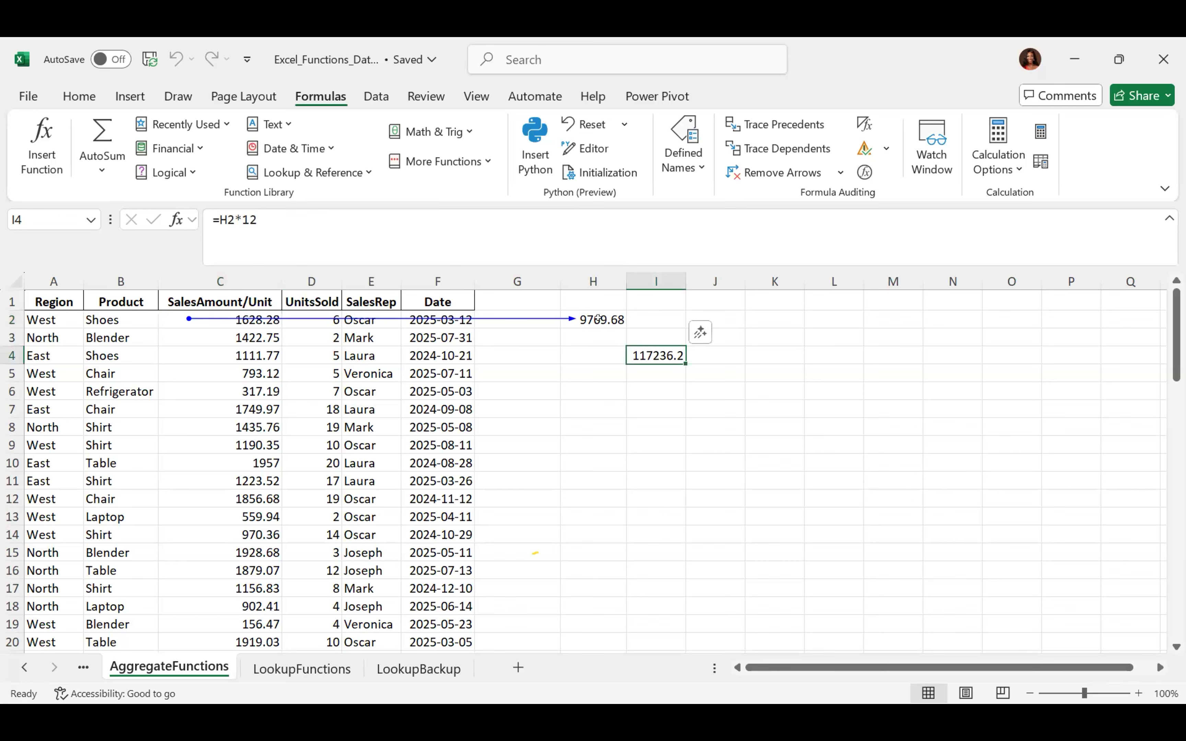
click(599, 319)
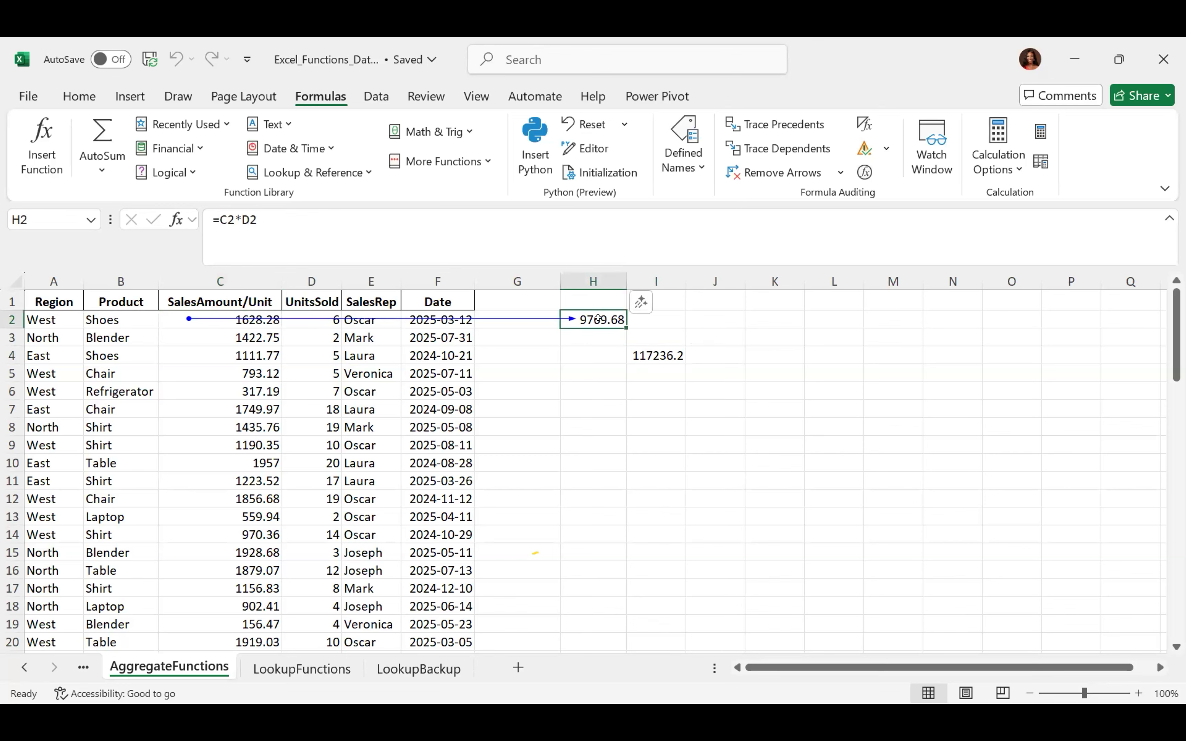
click(164, 310)
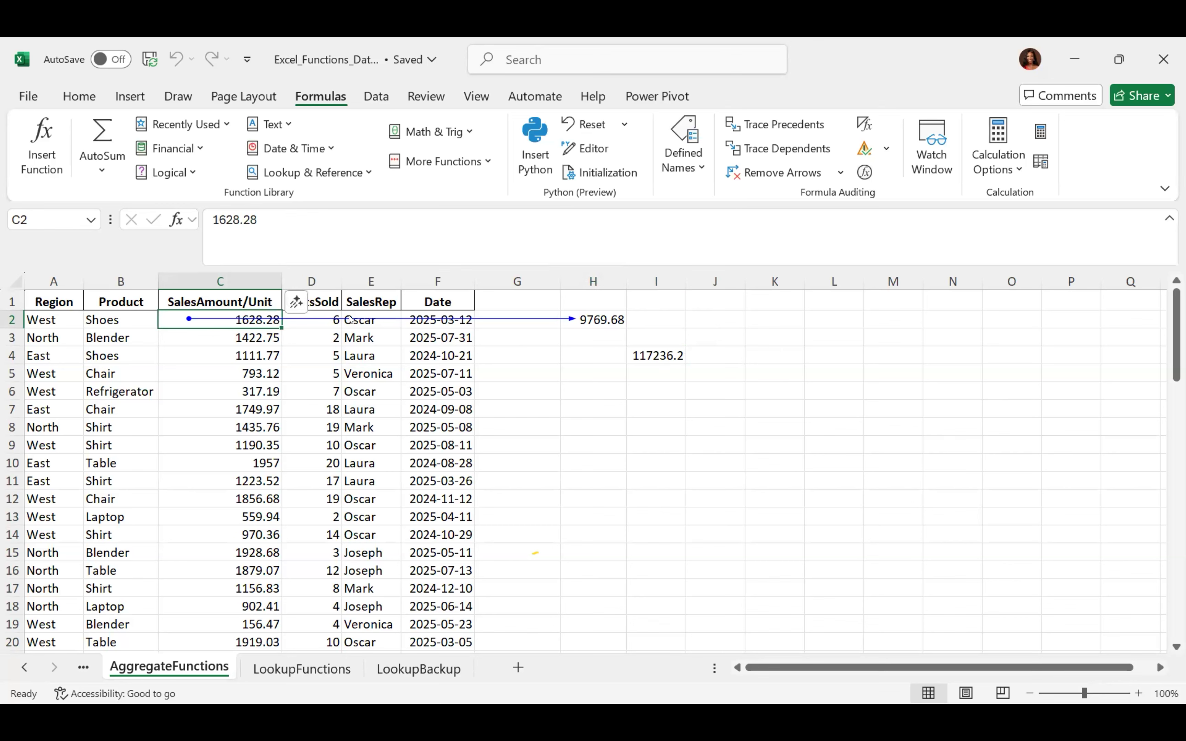
click(616, 312)
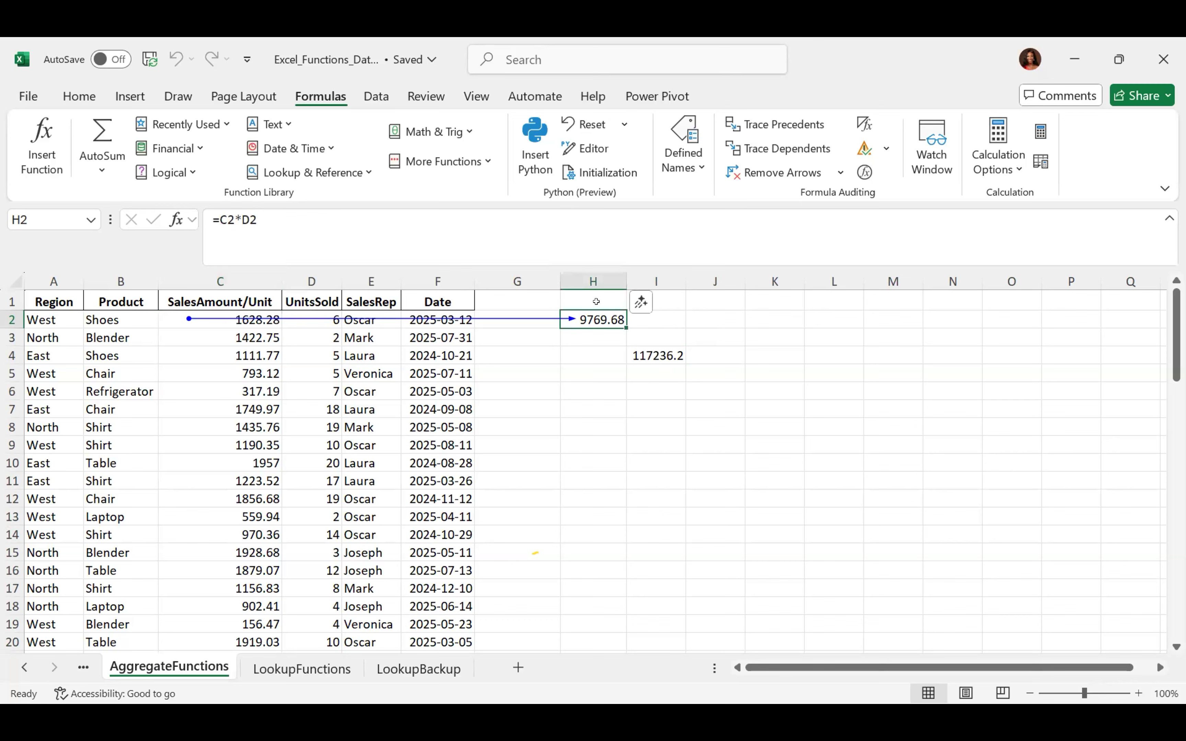
Trace C2's dependents two levels, C2 to H2 and on to I4, removing arrows in between
click(163, 319)
click(743, 143)
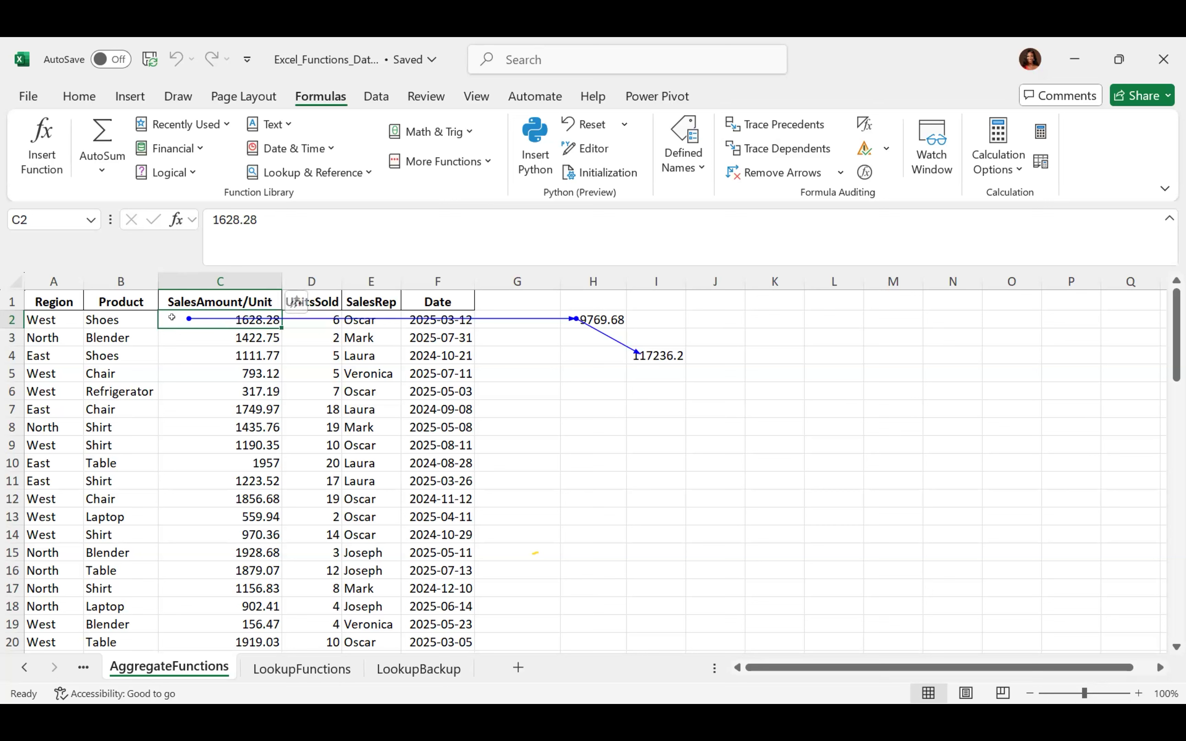
click(764, 179)
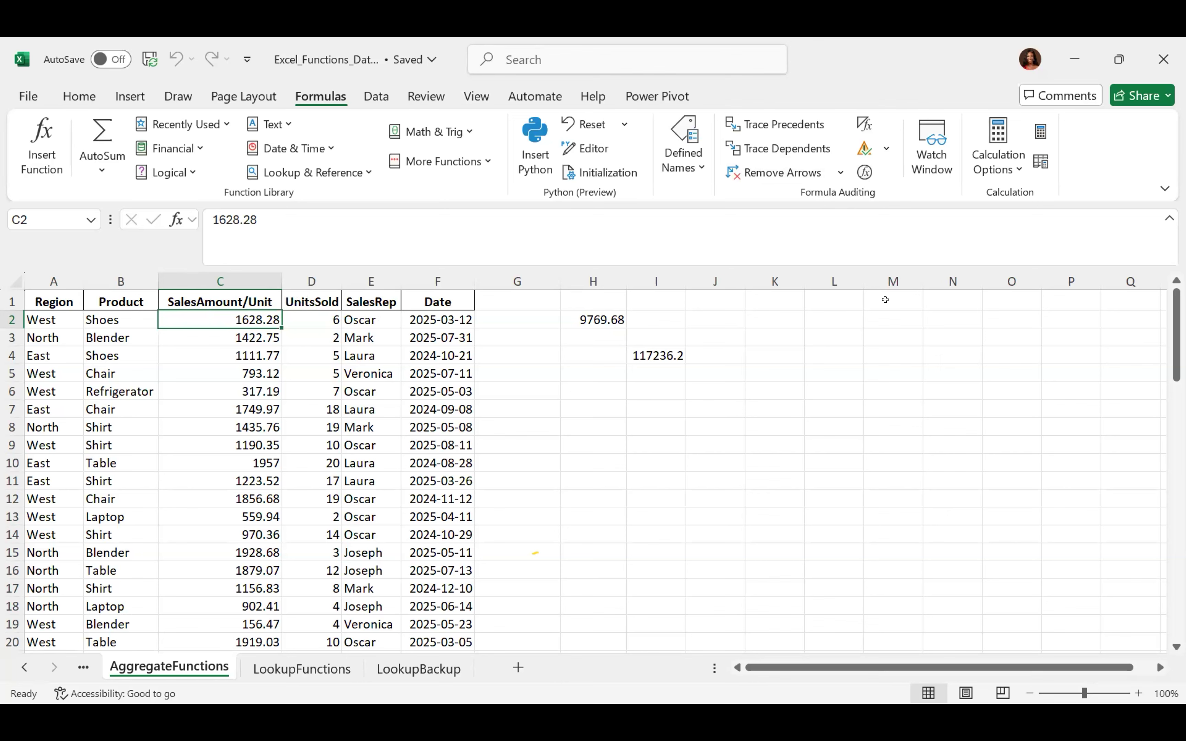
click(783, 143)
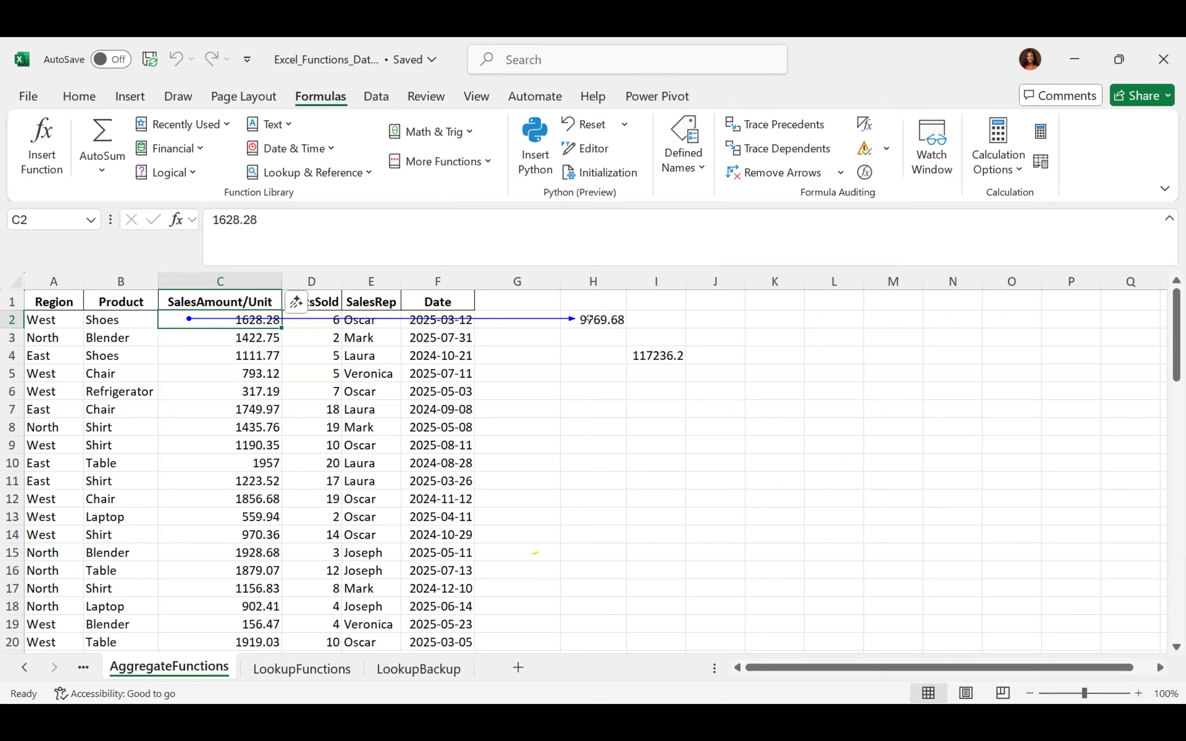
click(763, 149)
Enter =I4 in J6 so it also shows 117236.2
click(707, 396)
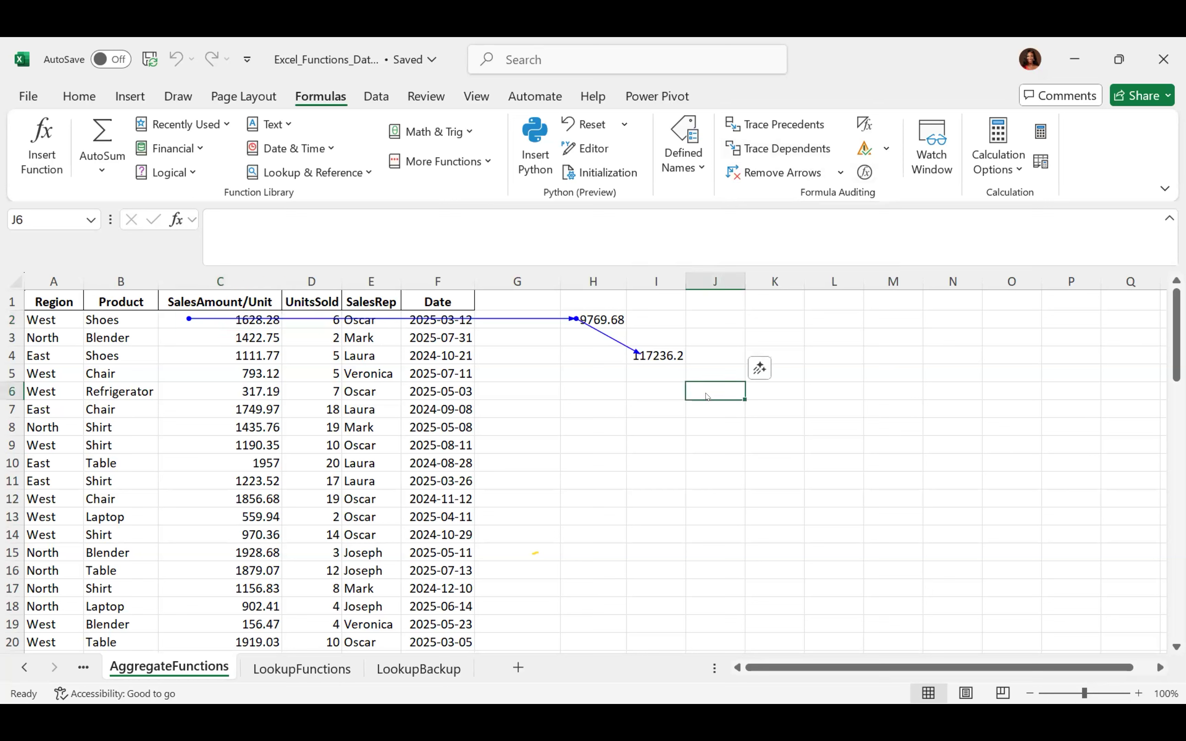
text(=)
click(658, 357)
key(Return)
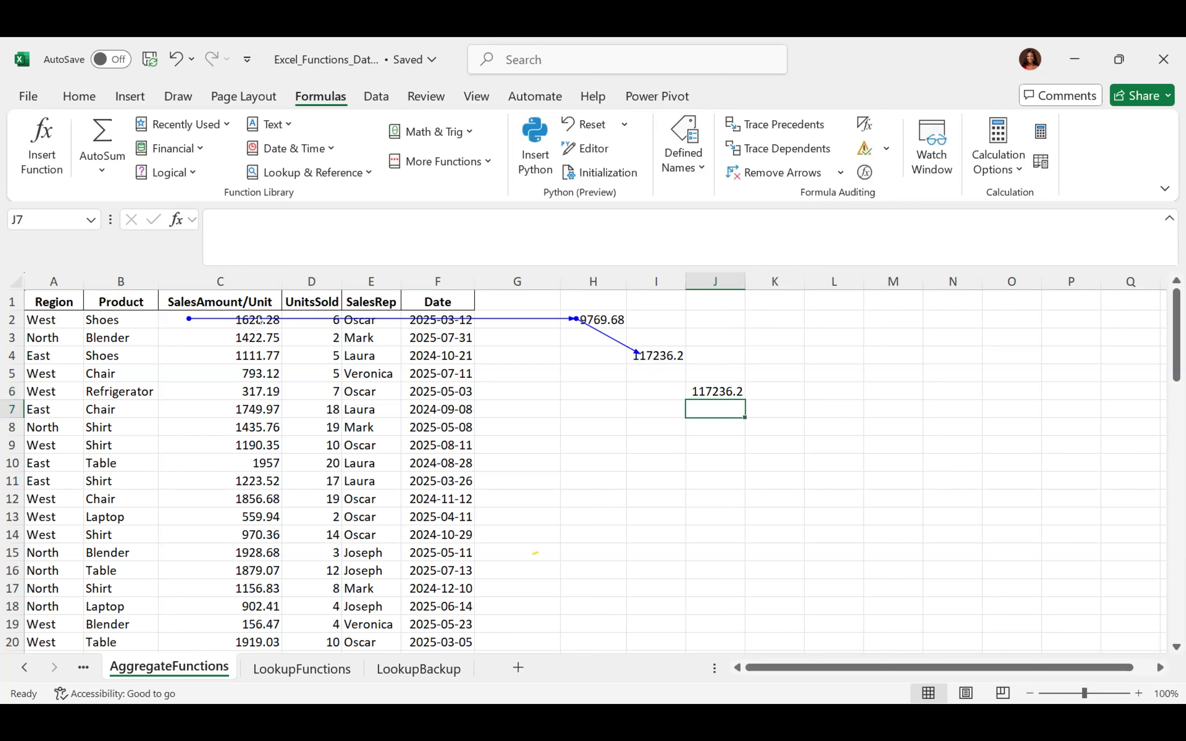
Extend C2's dependent trace to J6, remove all arrows, then select H2 and I4
click(193, 320)
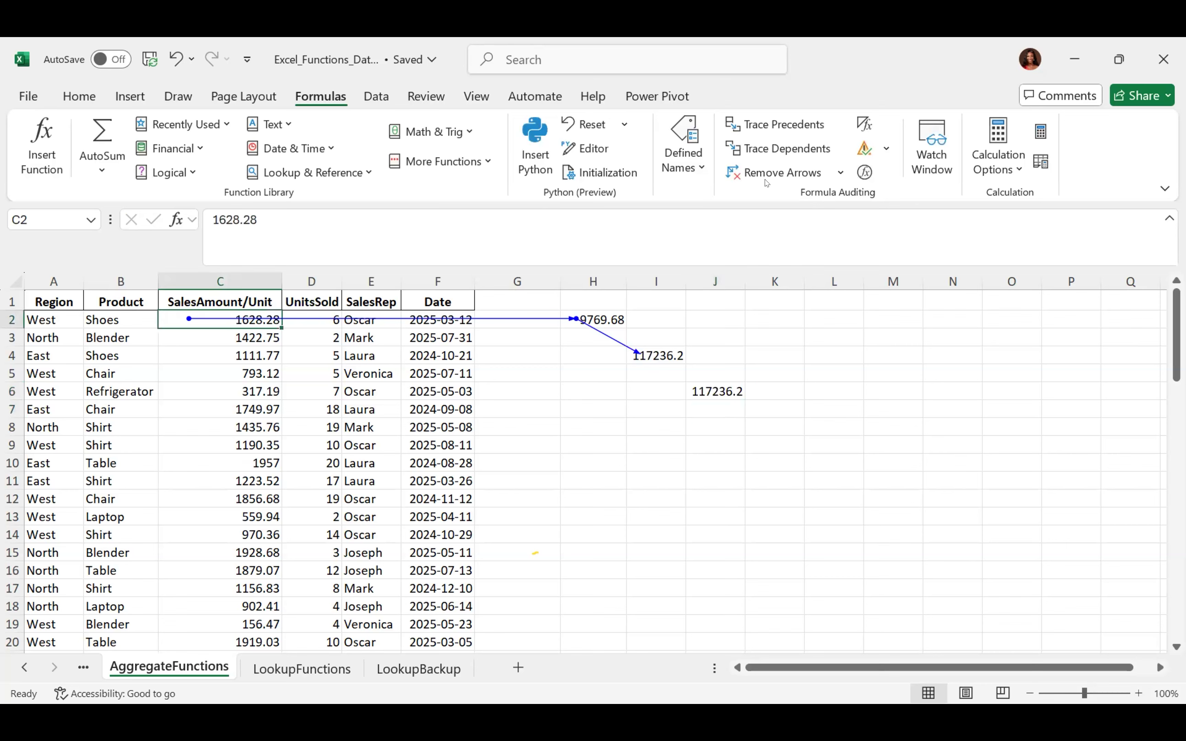
click(776, 143)
click(736, 171)
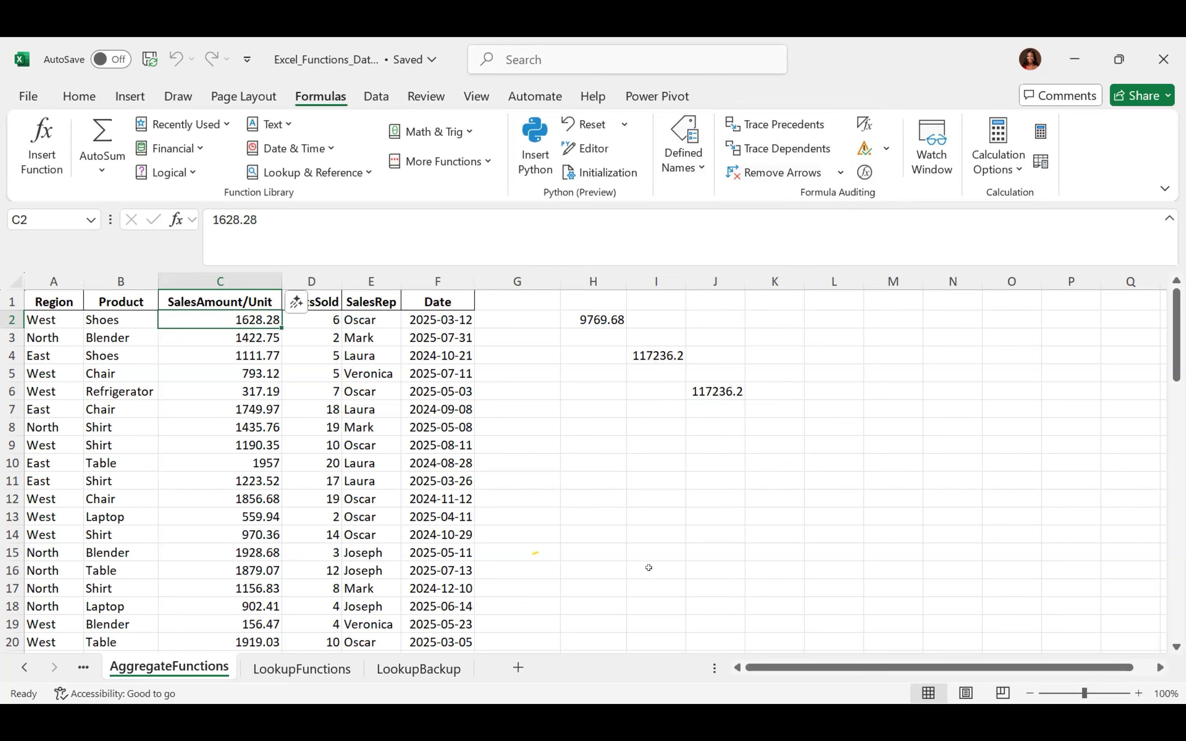
click(586, 317)
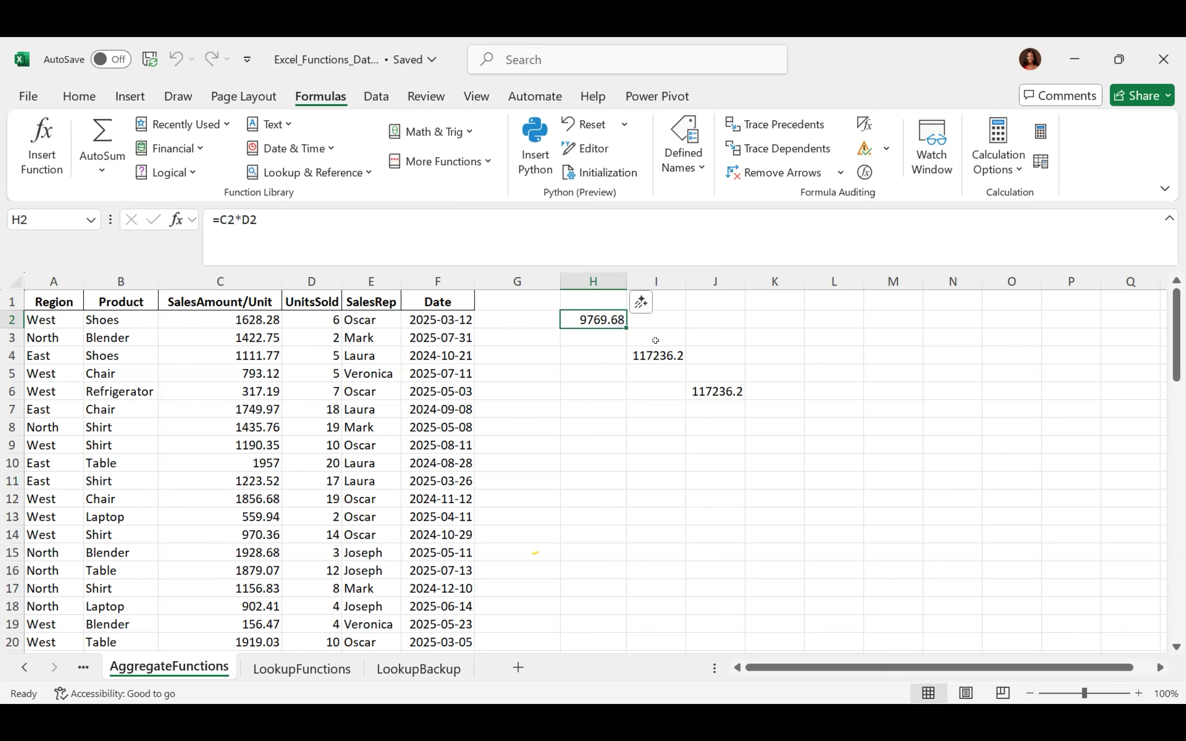
ctrl+click(657, 355)
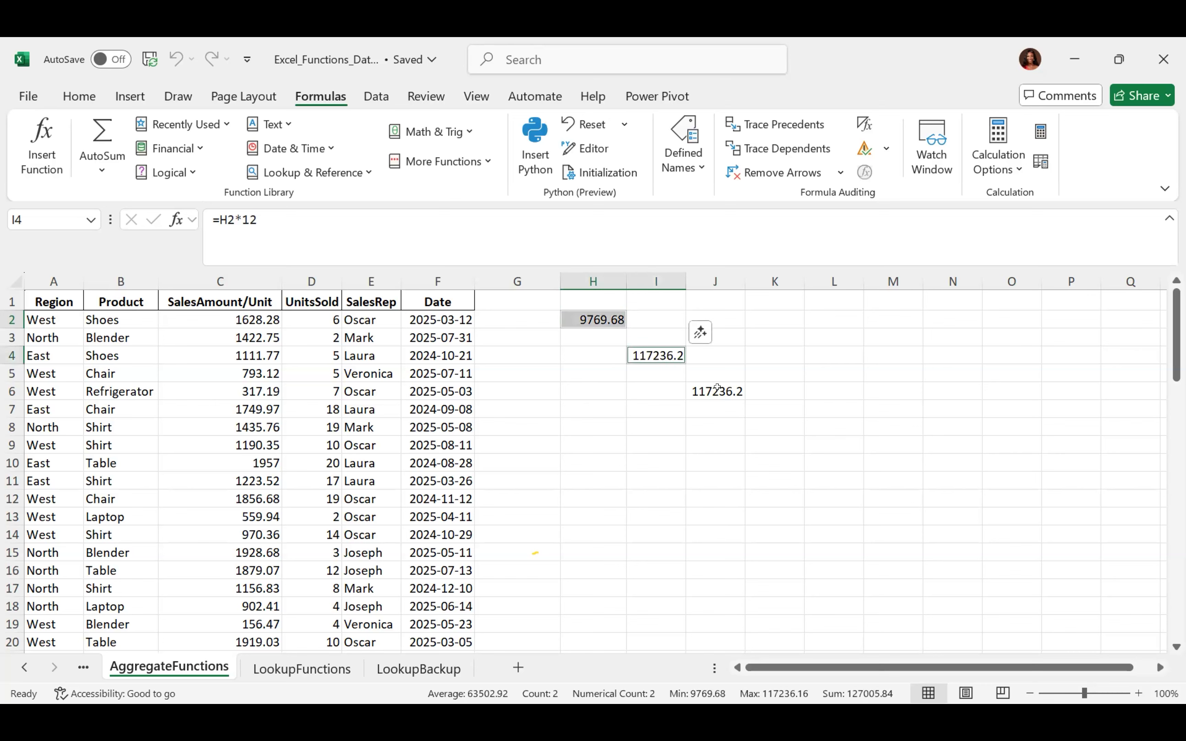
Add J6 to the H2 and I4 selection, delete their formulas, and select H5
ctrl+click(717, 387)
key(Delete)
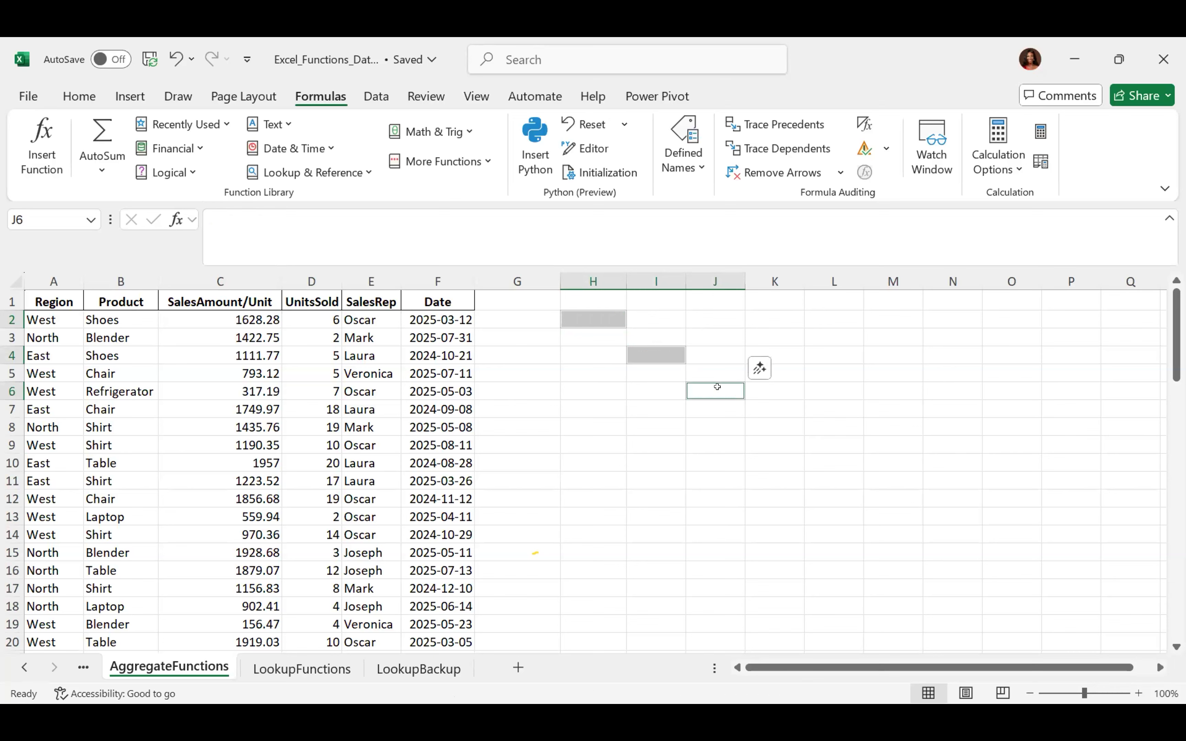
click(591, 371)
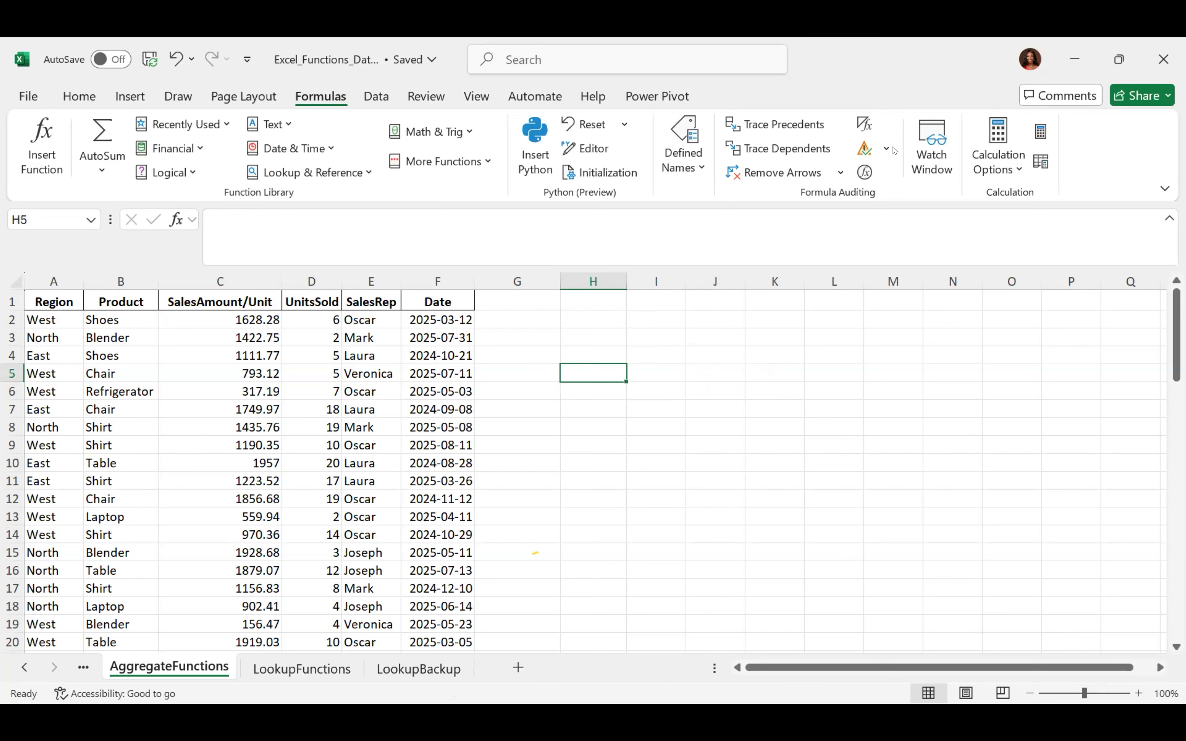
On the Data tab, browse Get Data's From File, From Database, From Azure and Combine Queries sources, then close it
click(370, 101)
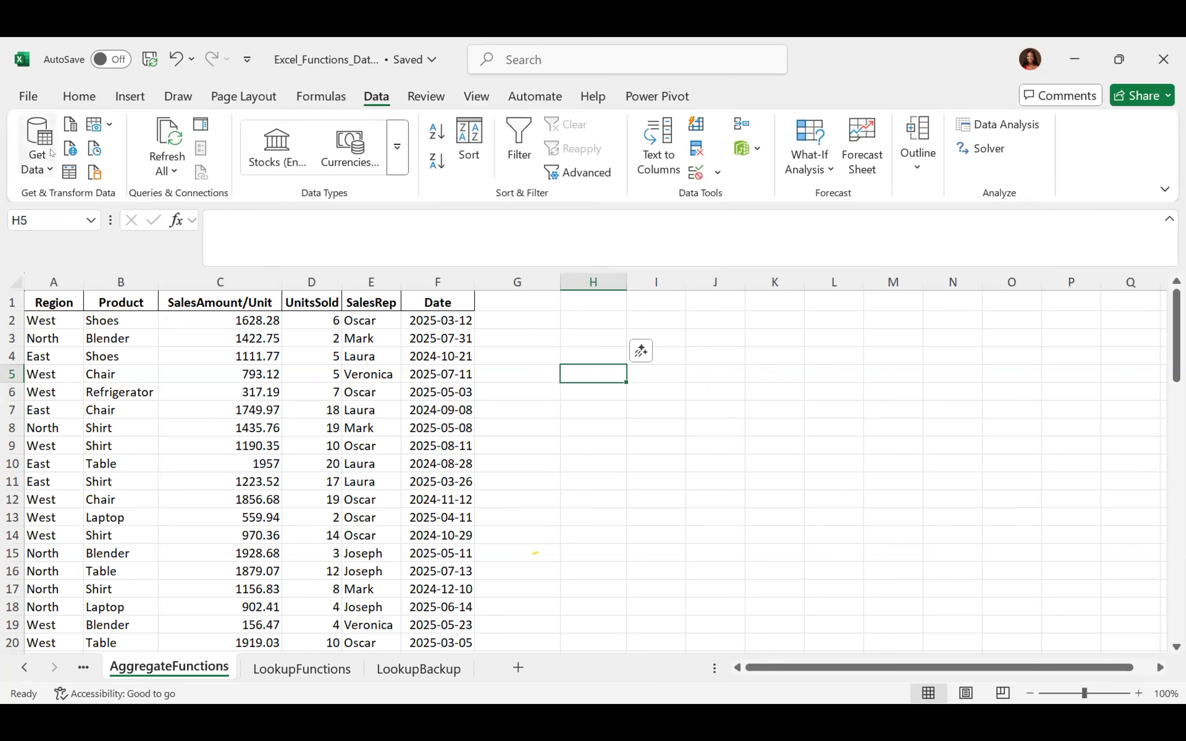
click(51, 170)
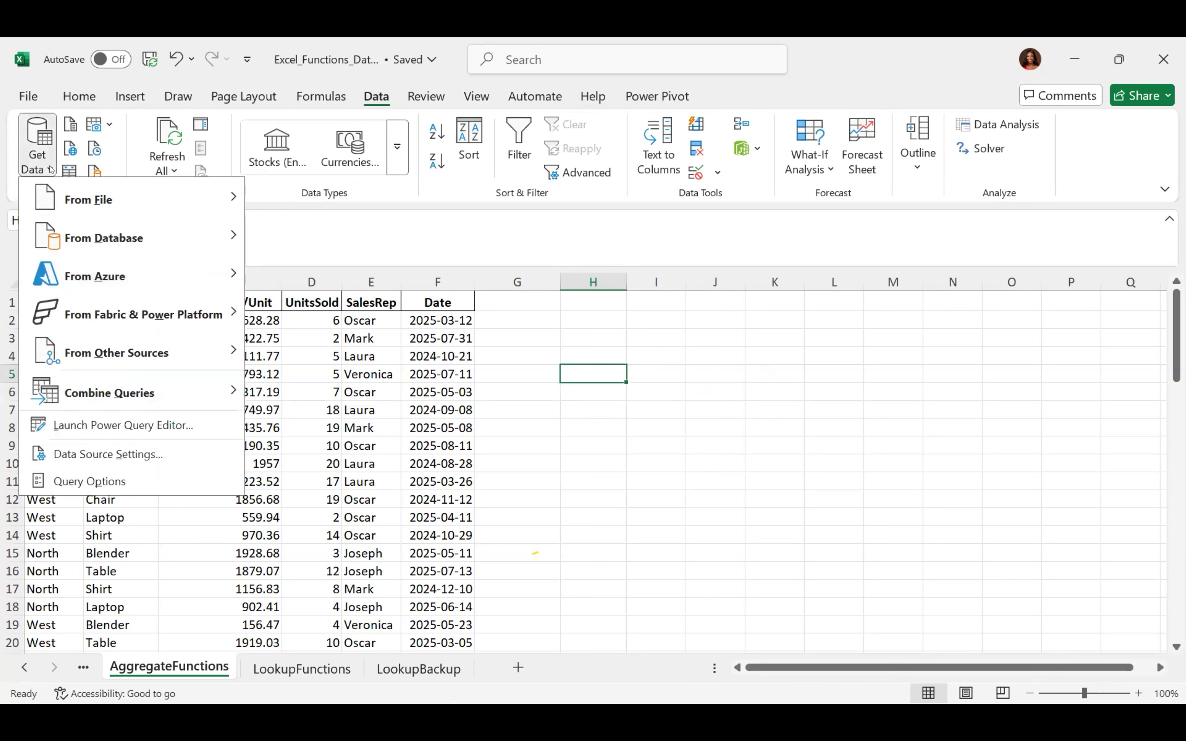
mouse_move(115, 195)
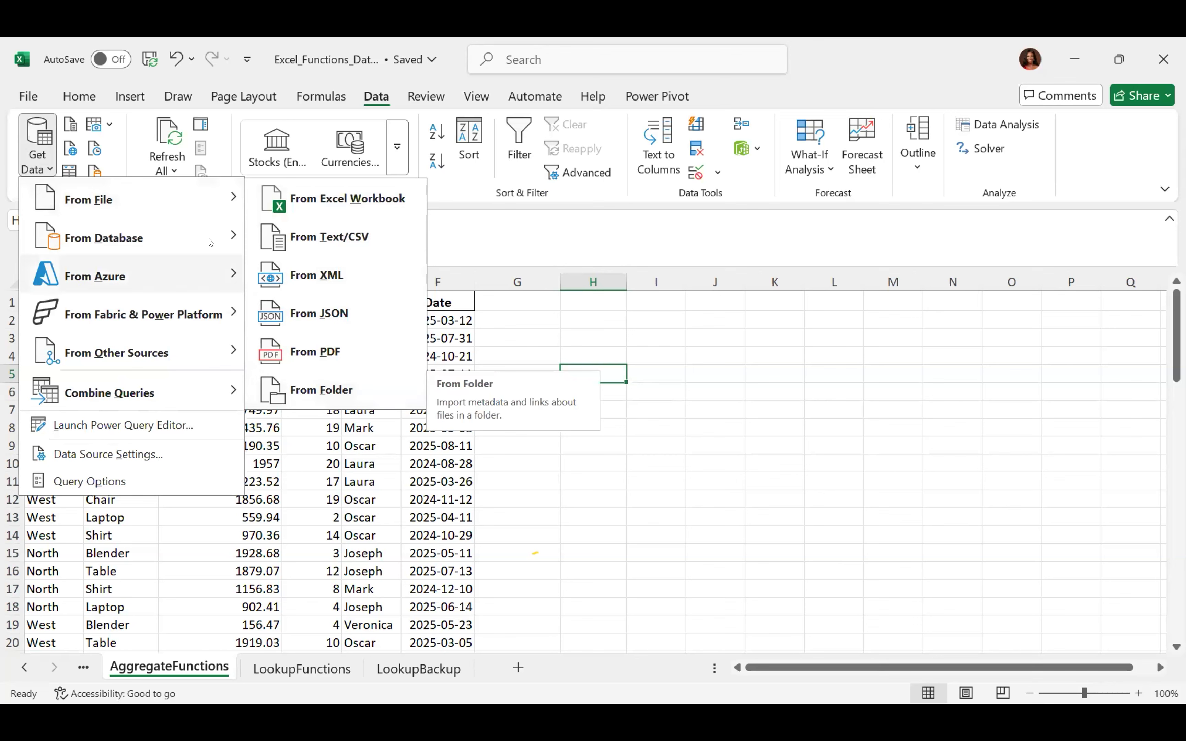
mouse_move(214, 233)
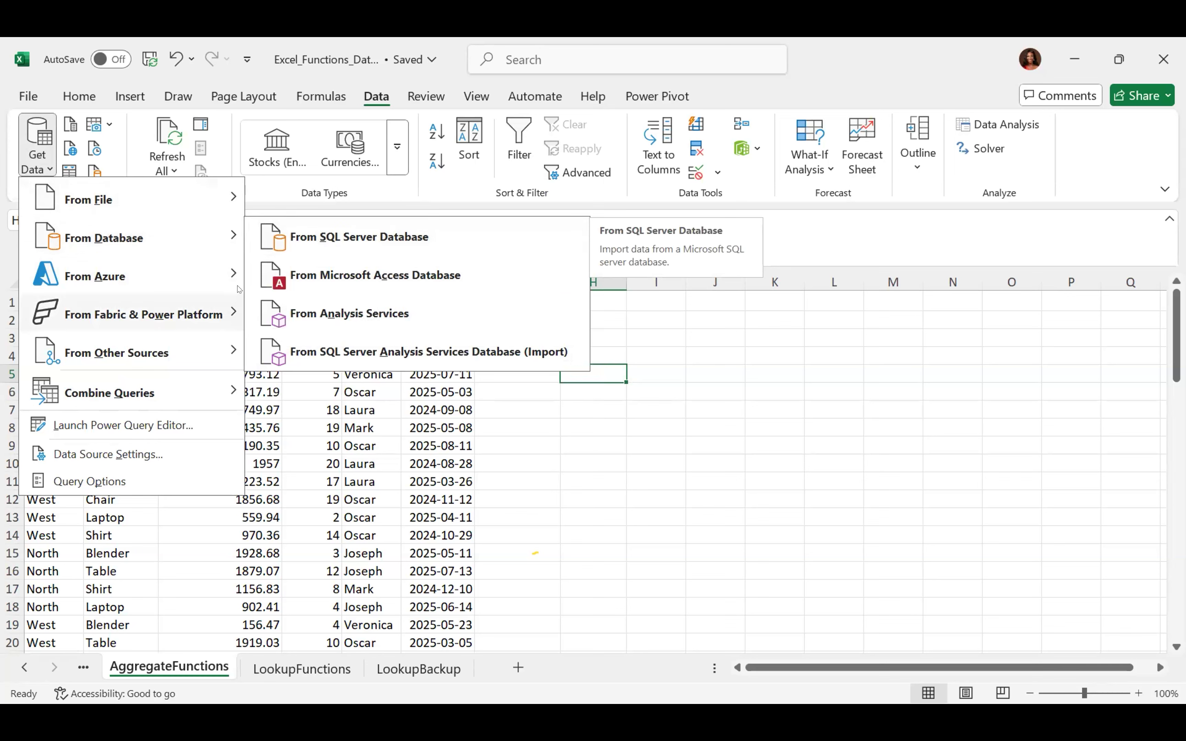
mouse_move(232, 276)
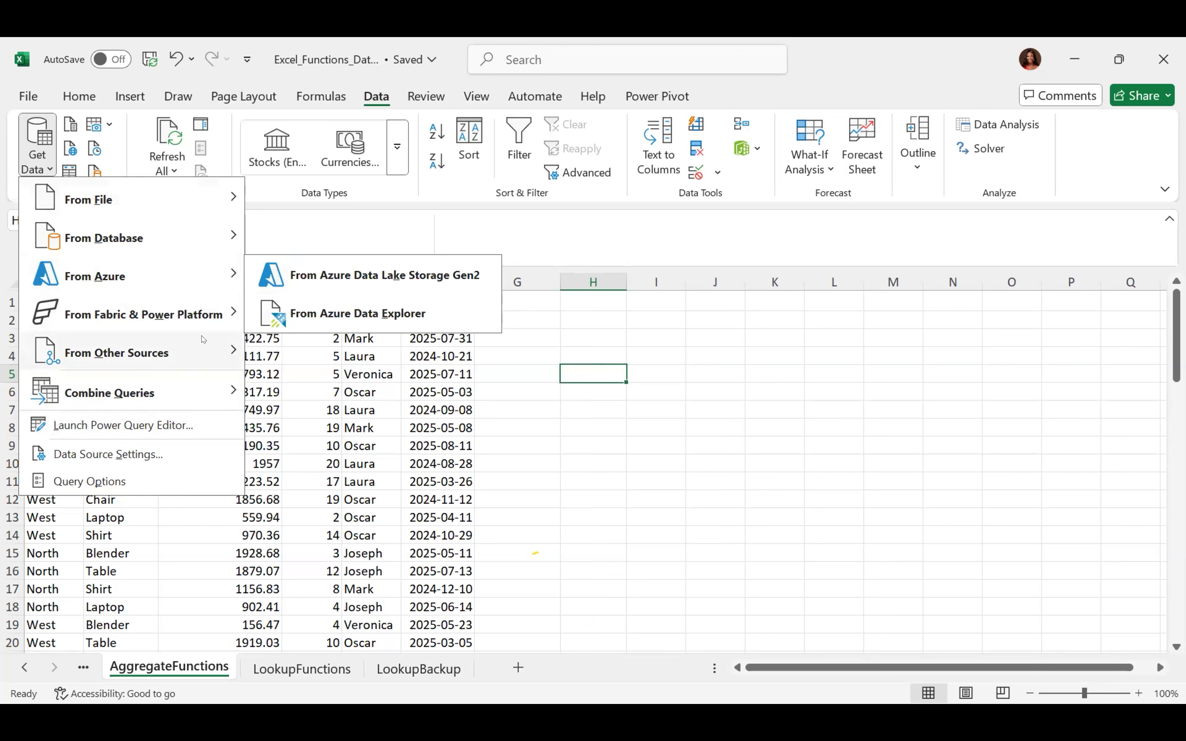
mouse_move(193, 388)
click(706, 421)
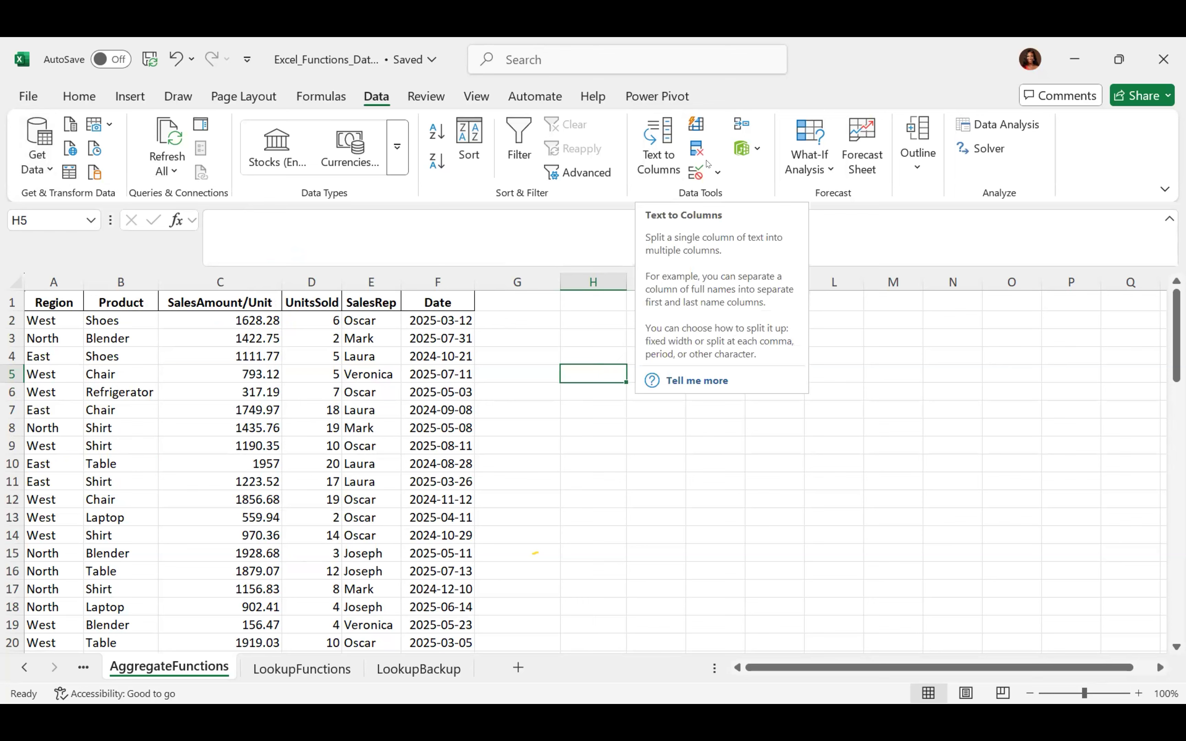
click(717, 175)
click(716, 175)
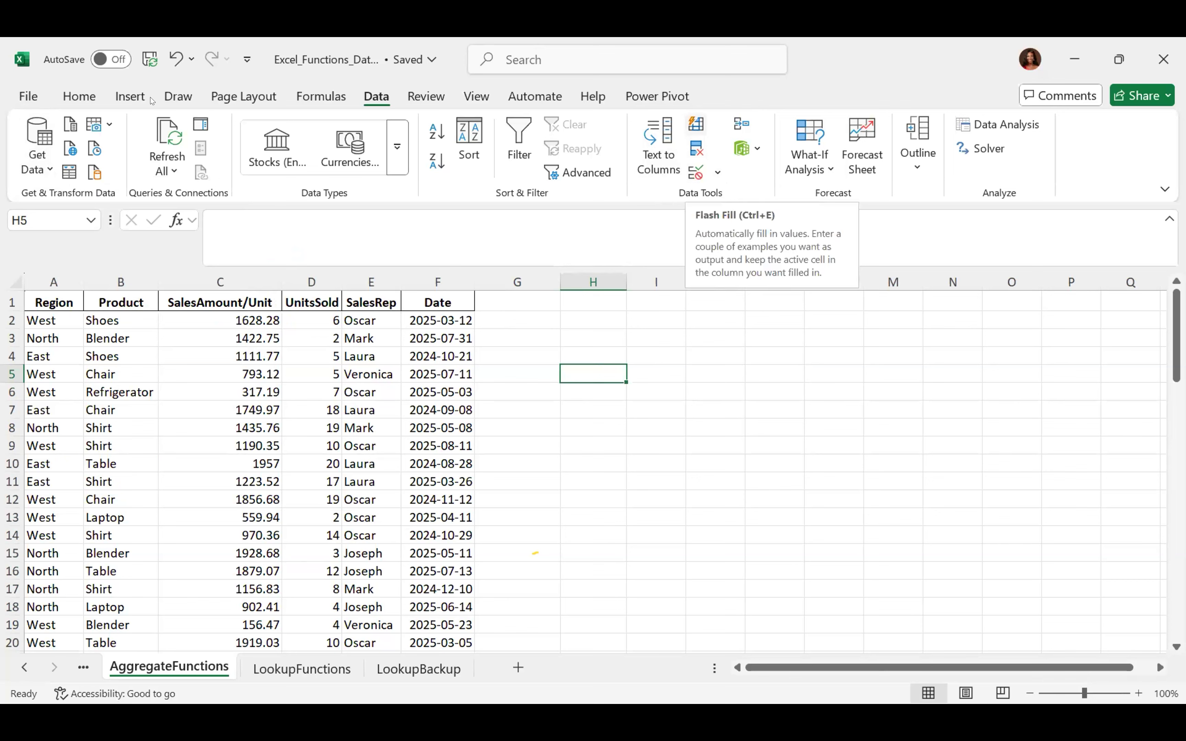
click(81, 96)
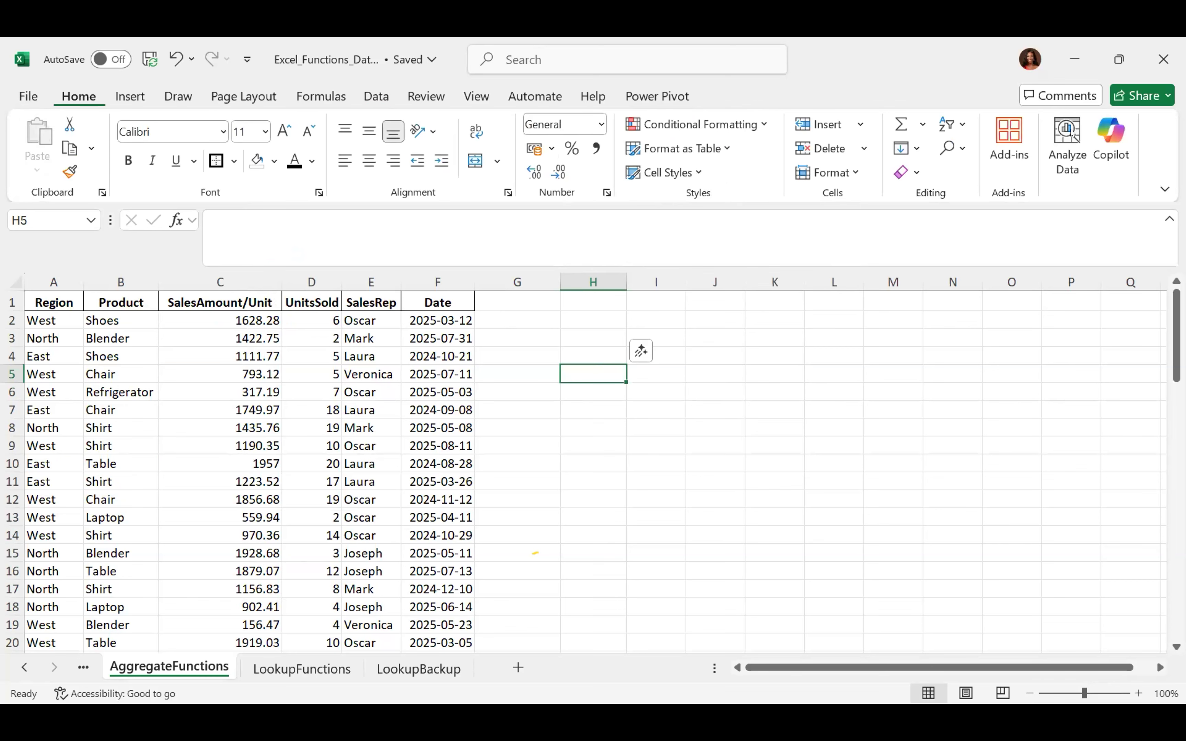
click(915, 148)
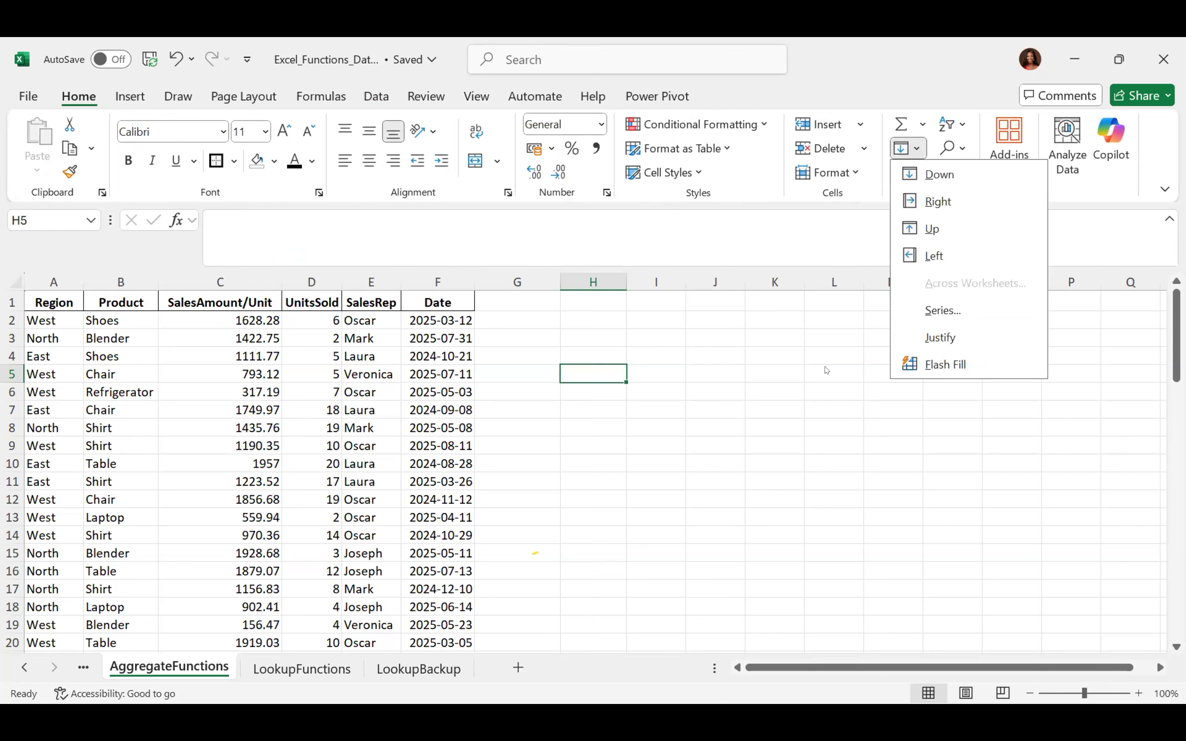
key(Escape)
click(376, 96)
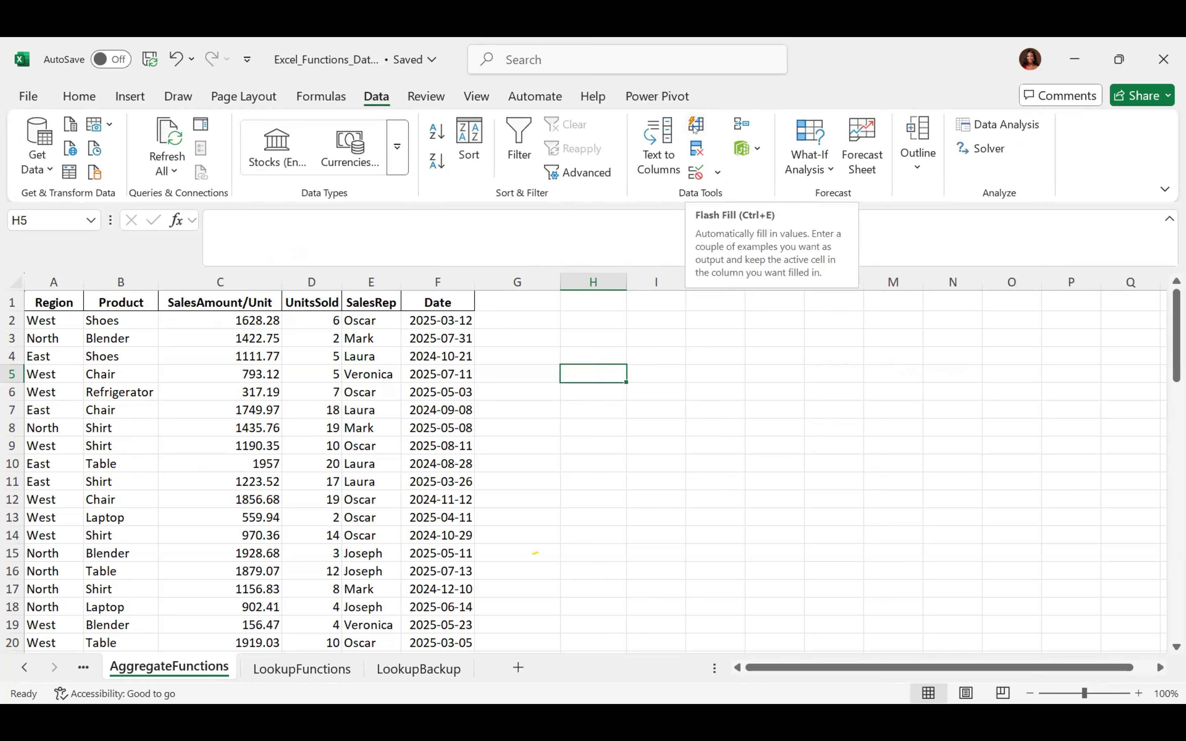
click(823, 164)
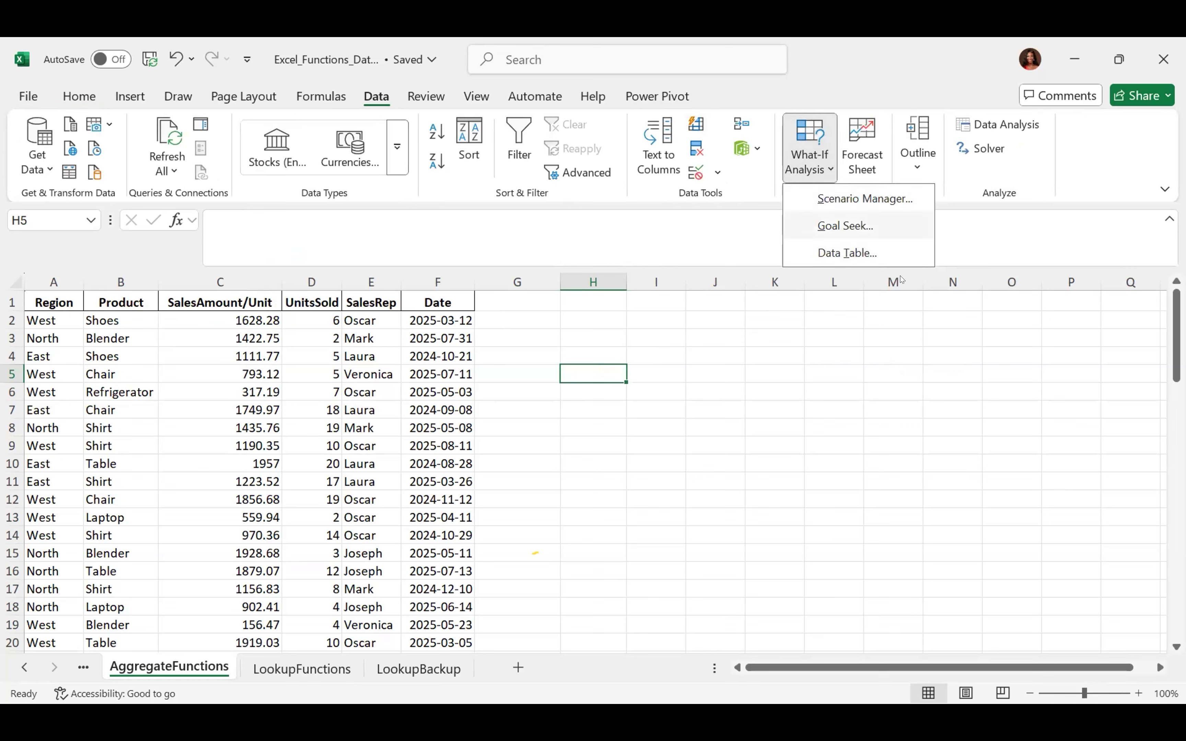
click(842, 379)
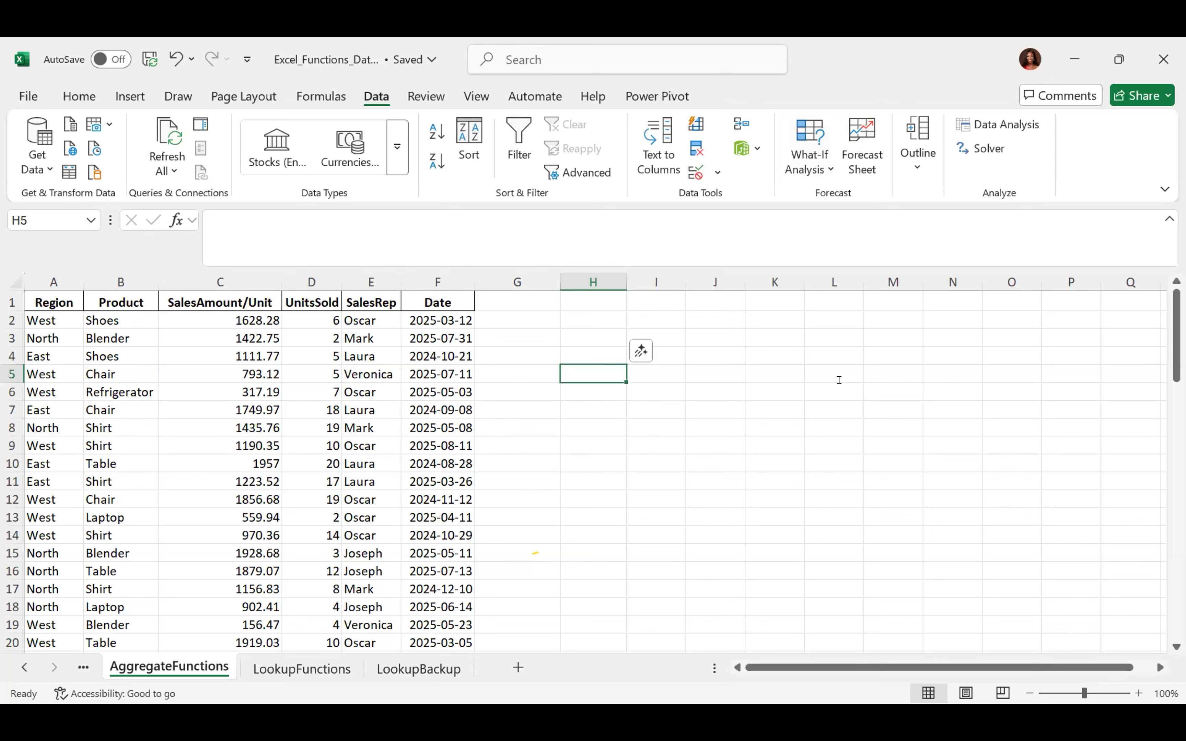
click(925, 163)
click(925, 163)
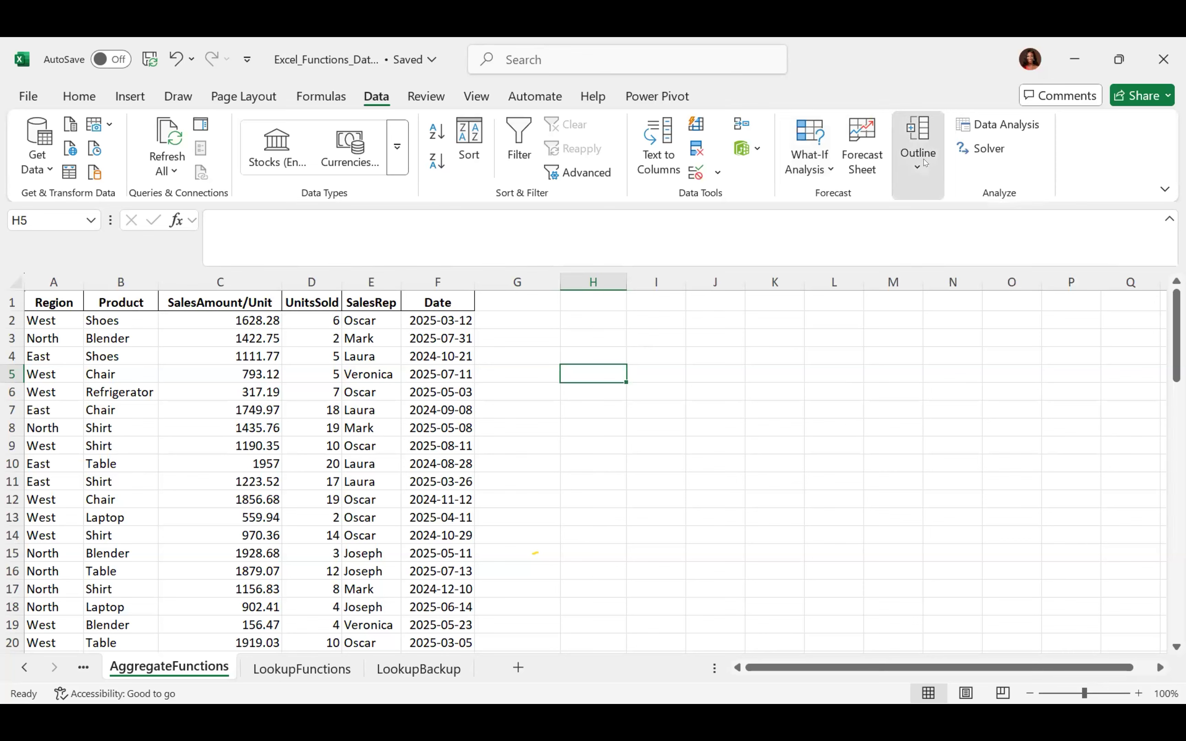
click(962, 122)
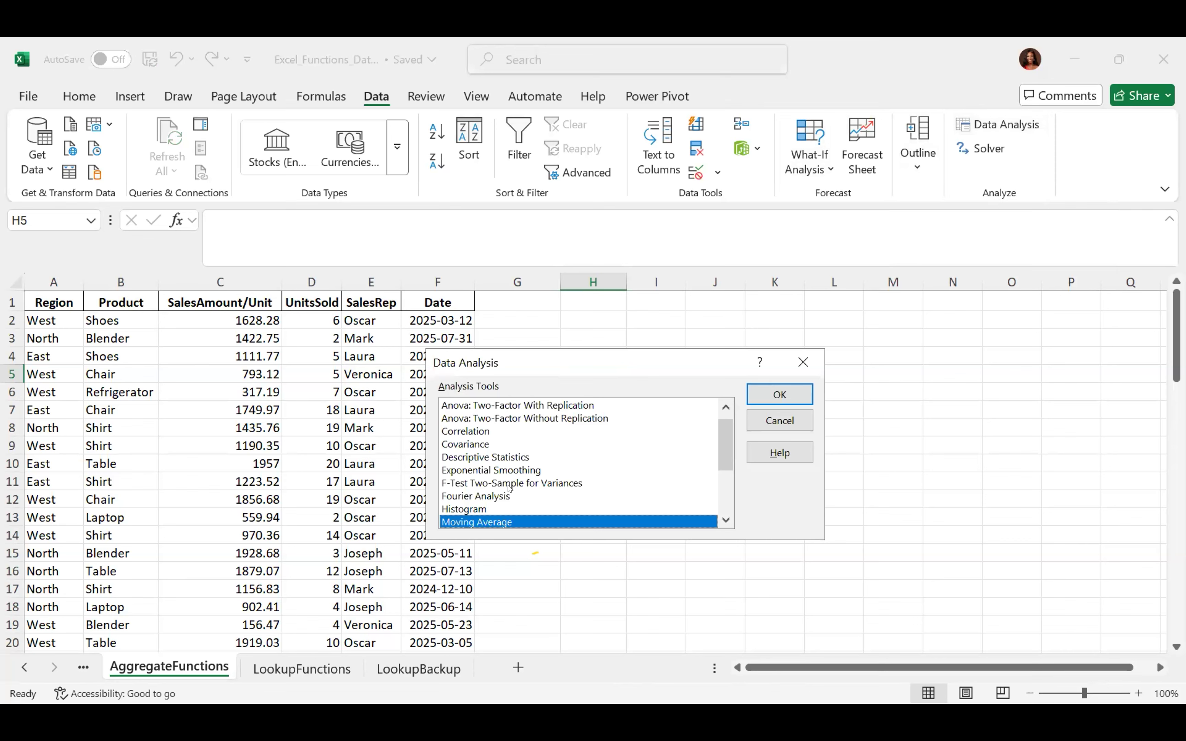
Browse the Data Analysis tools list, close it without running a tool, and show the Review tab
mouse_move(727, 450)
mouse_down()
mouse_move(726, 497)
mouse_move(726, 430)
mouse_up()
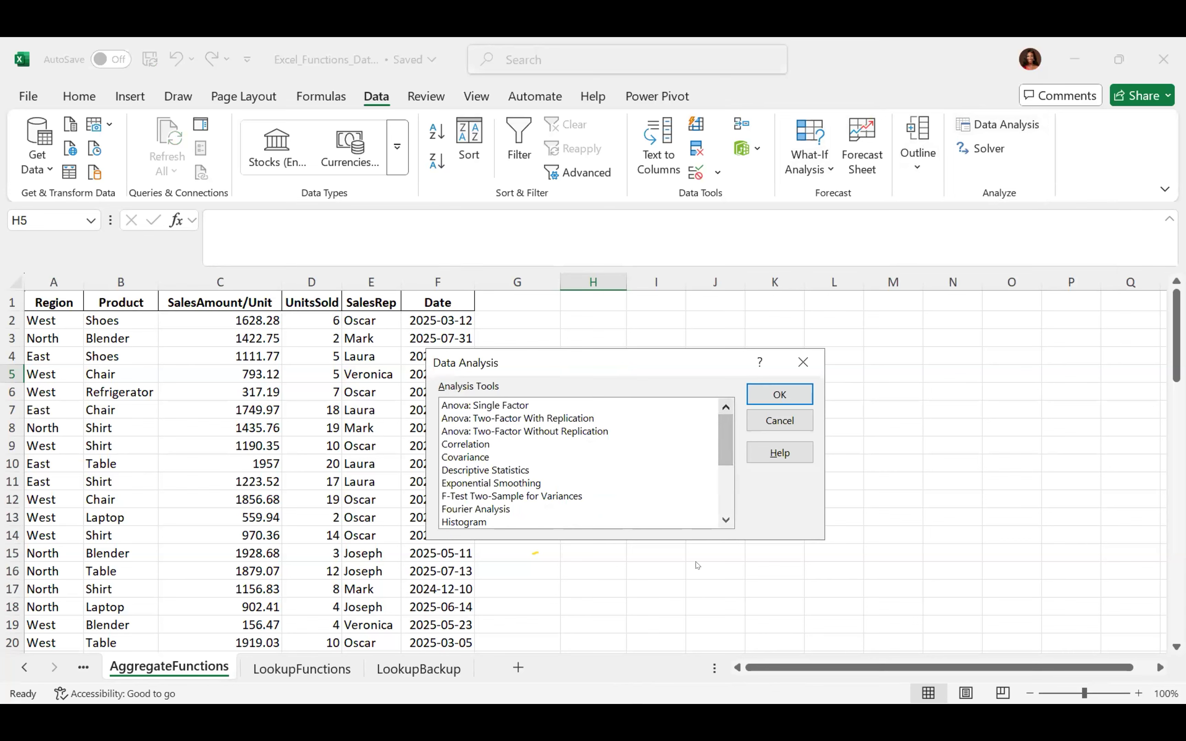
click(731, 518)
click(732, 518)
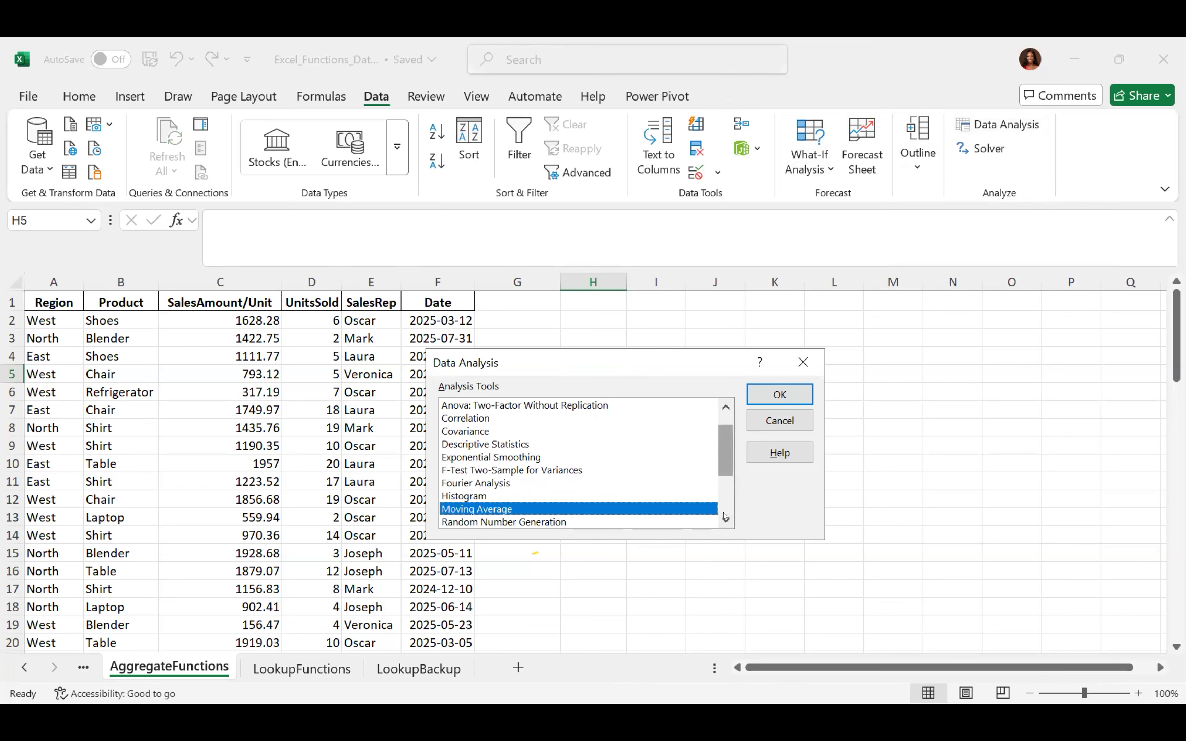
scroll(726, 517, down, 3)
click(803, 361)
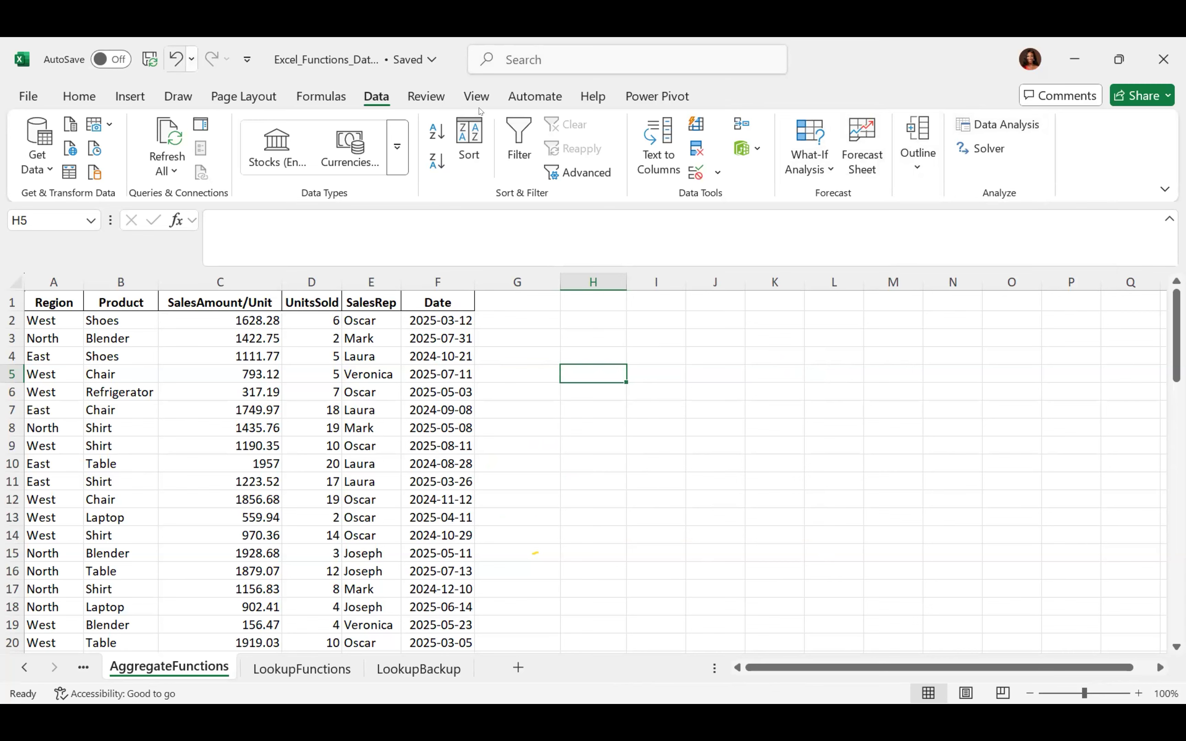
click(432, 100)
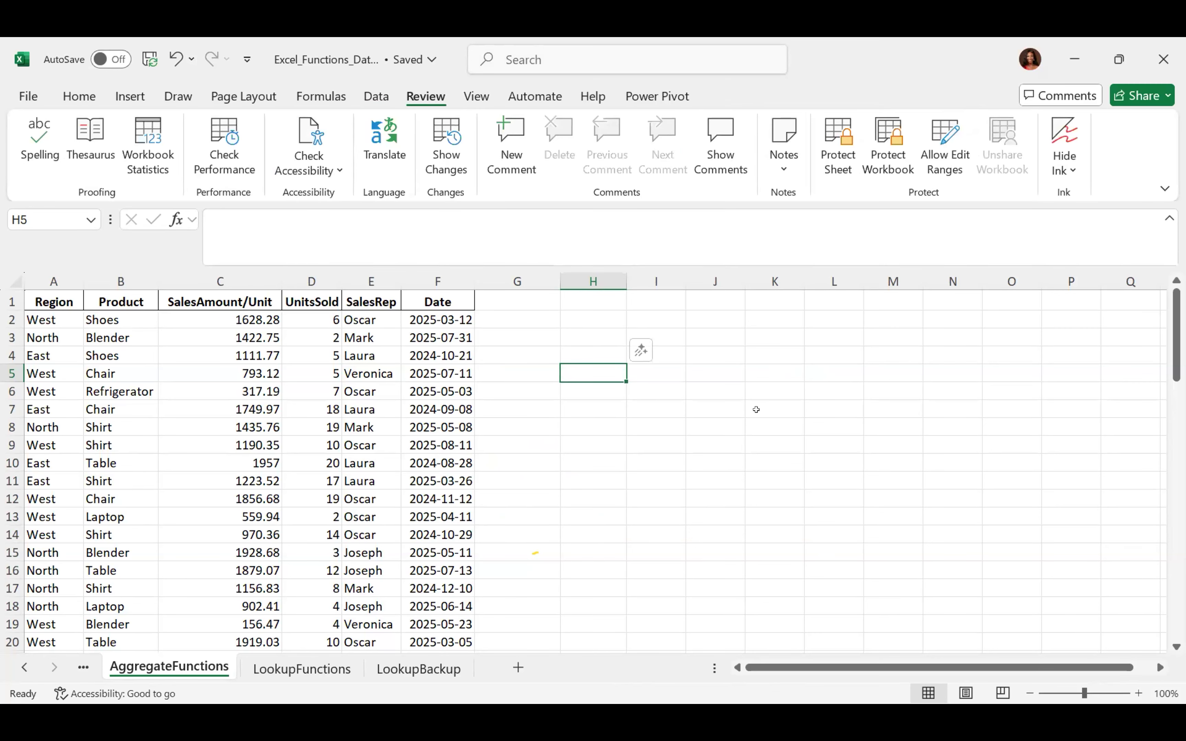
click(600, 408)
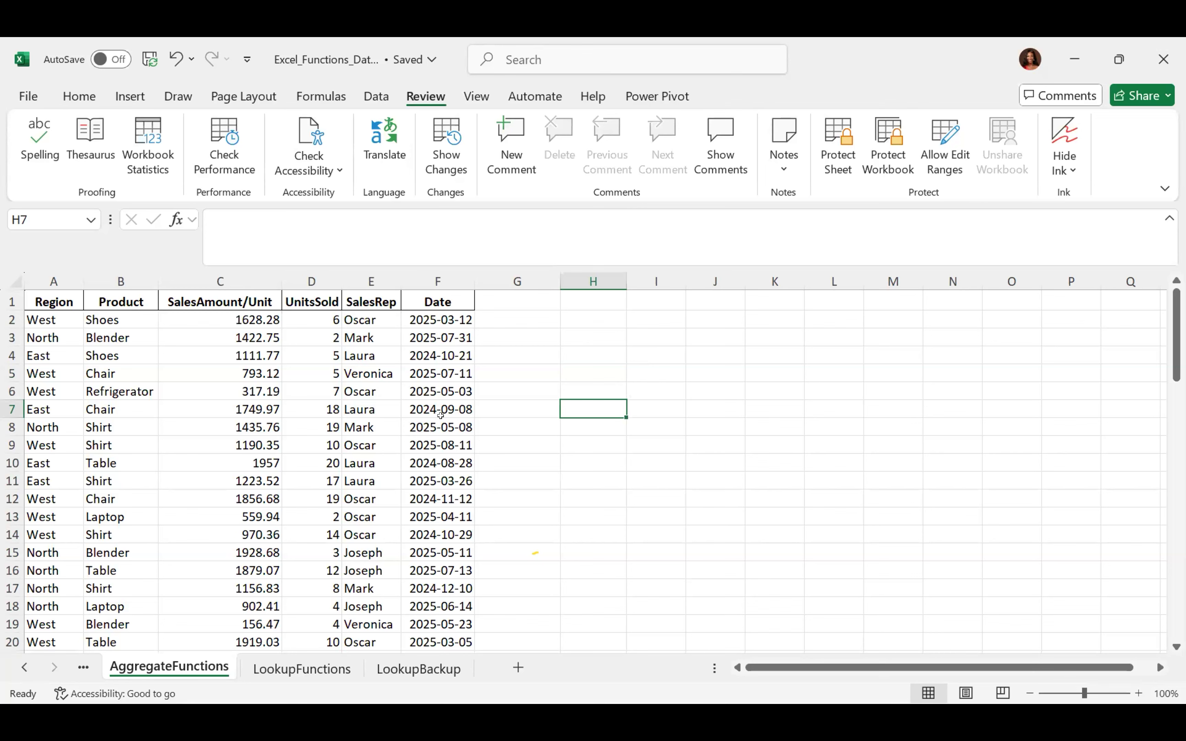
click(449, 387)
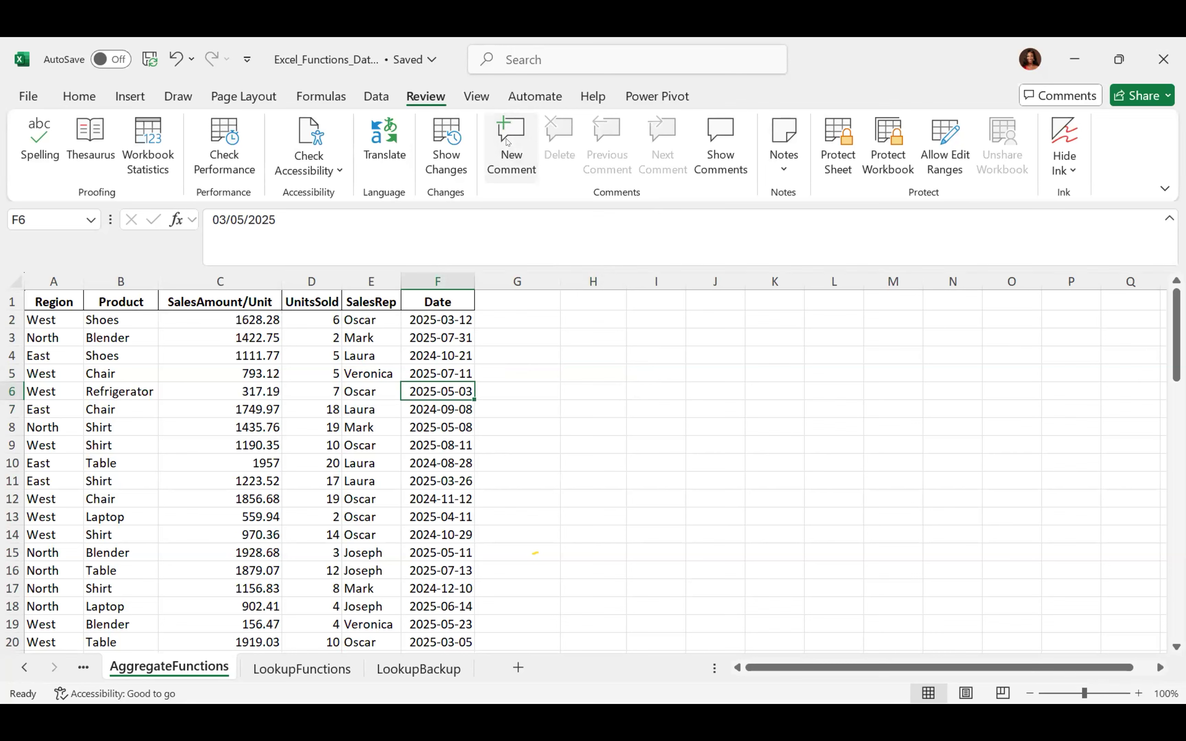
Post a comment reading 'Please review date' on cell F6 and close the comment card
click(508, 142)
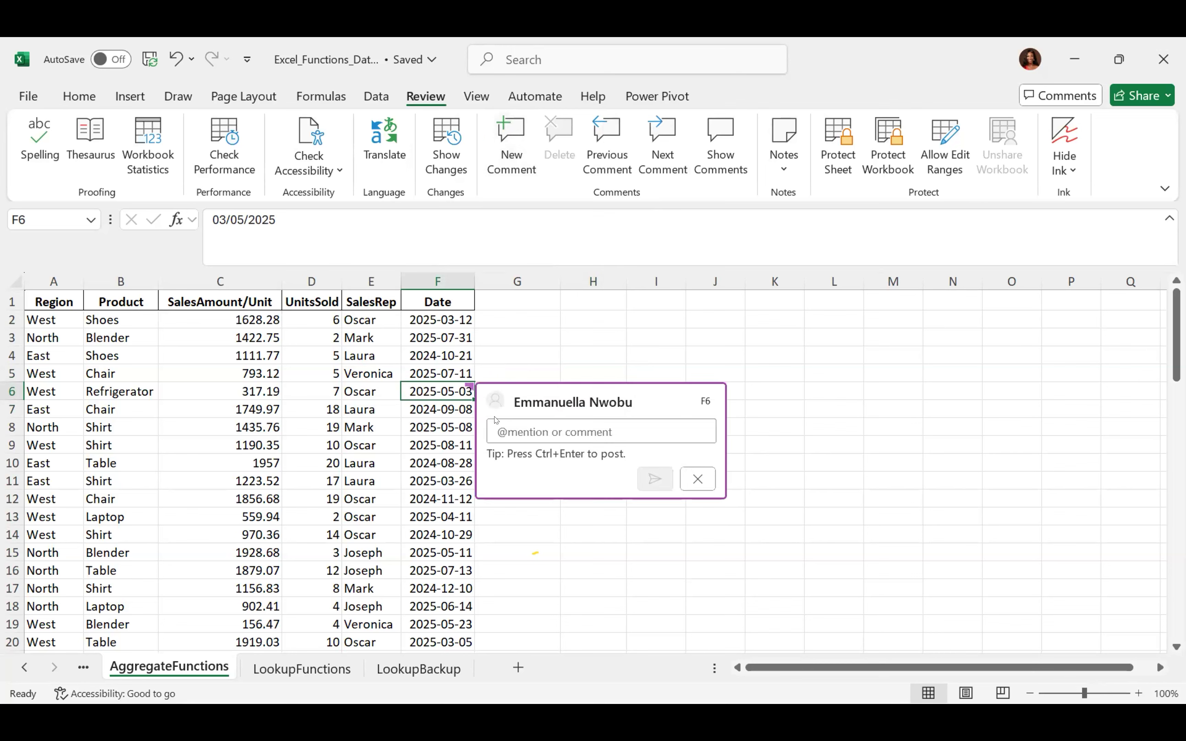
click(500, 430)
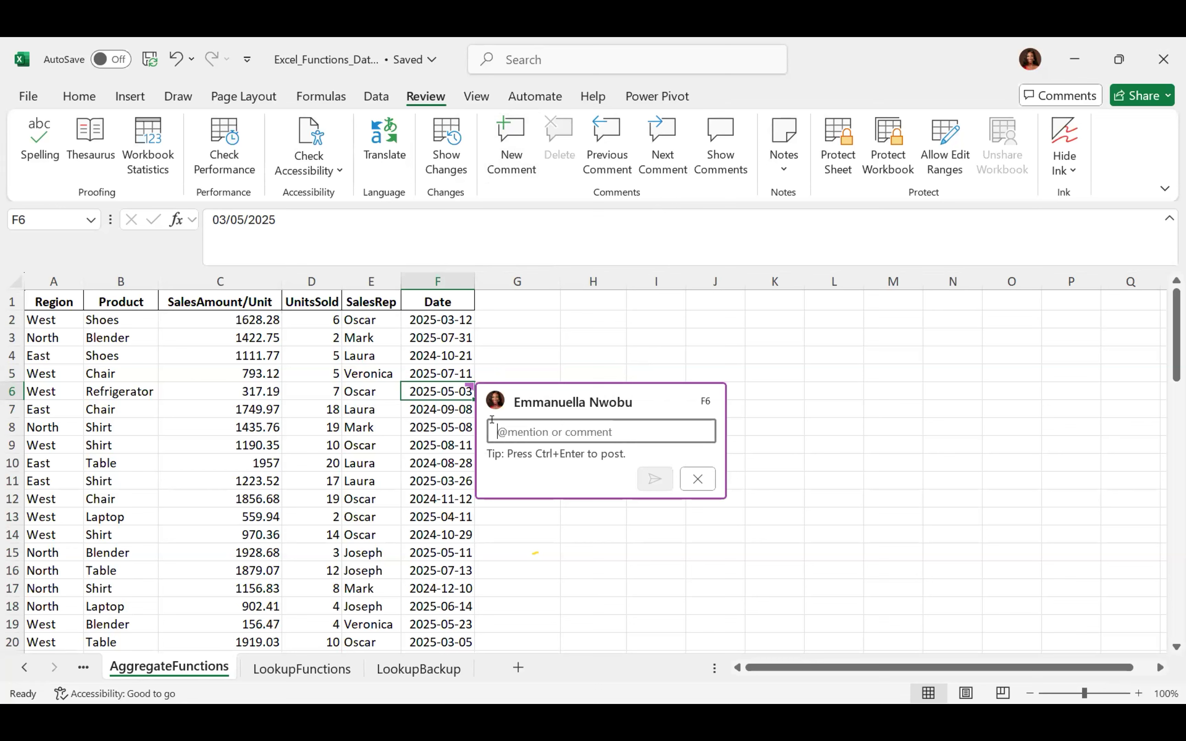
text(Please )
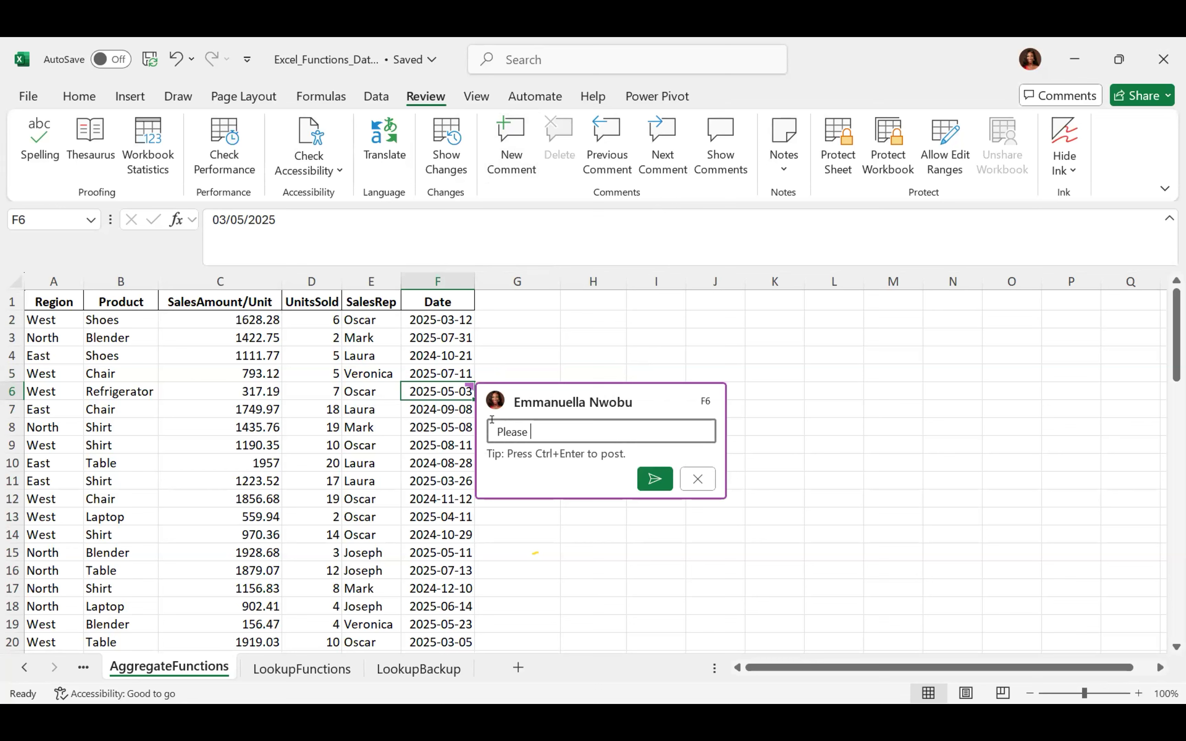
text(review date)
click(655, 479)
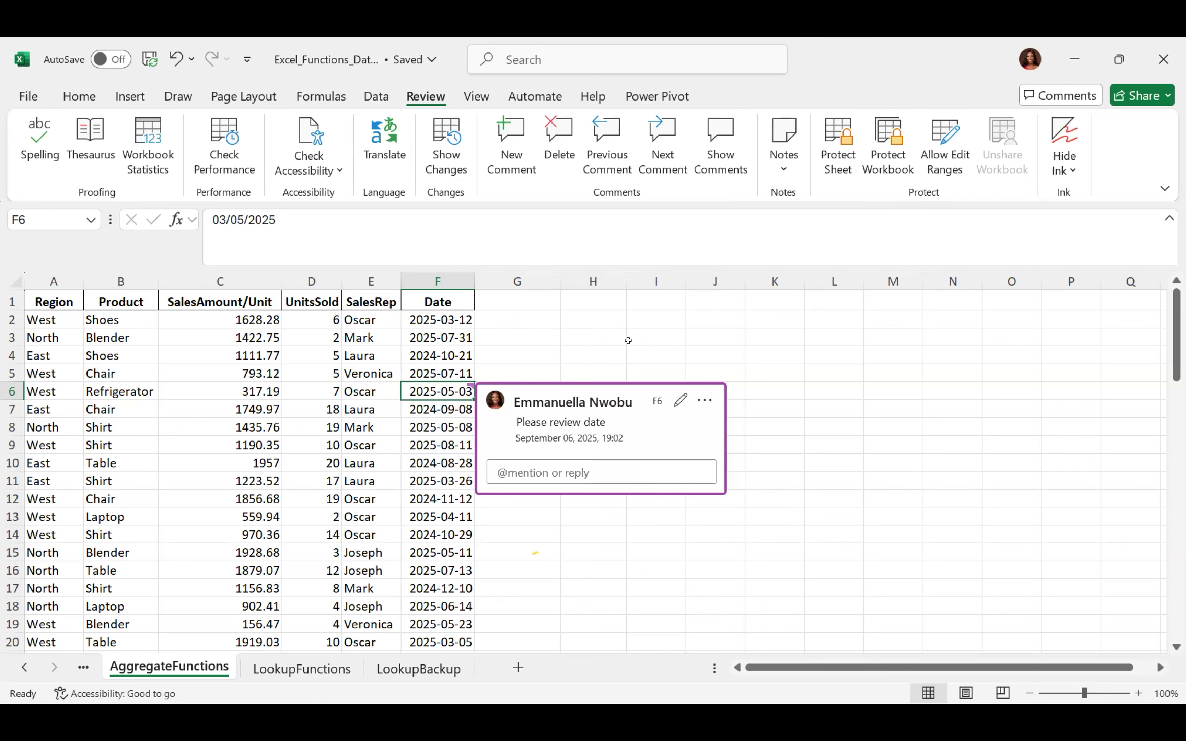
click(637, 352)
mouse_move(453, 390)
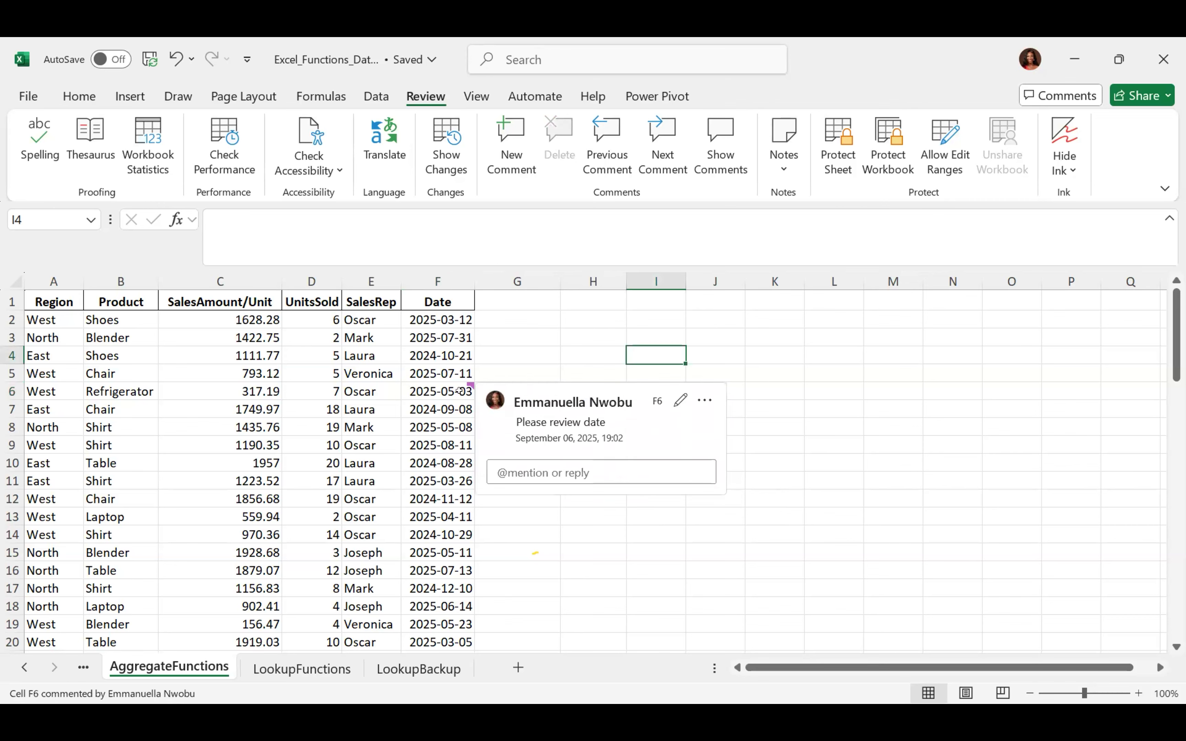
scroll(452, 389, down, 1)
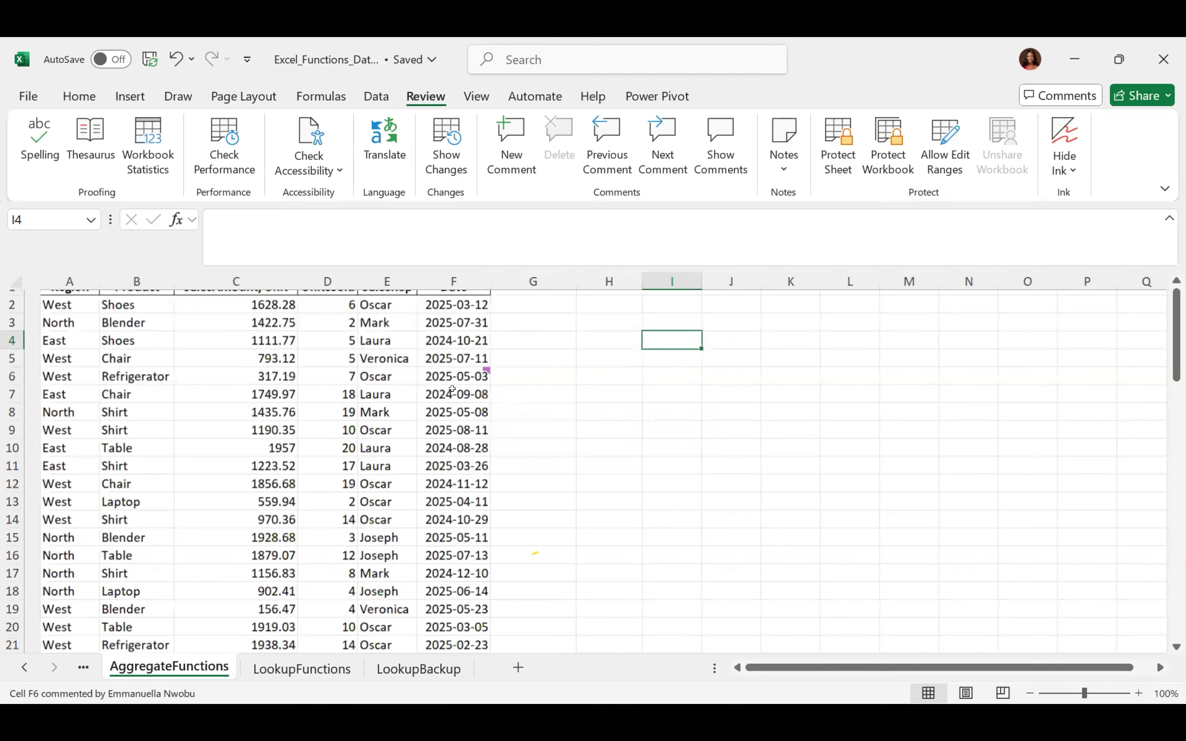
scroll(452, 388, up, 4)
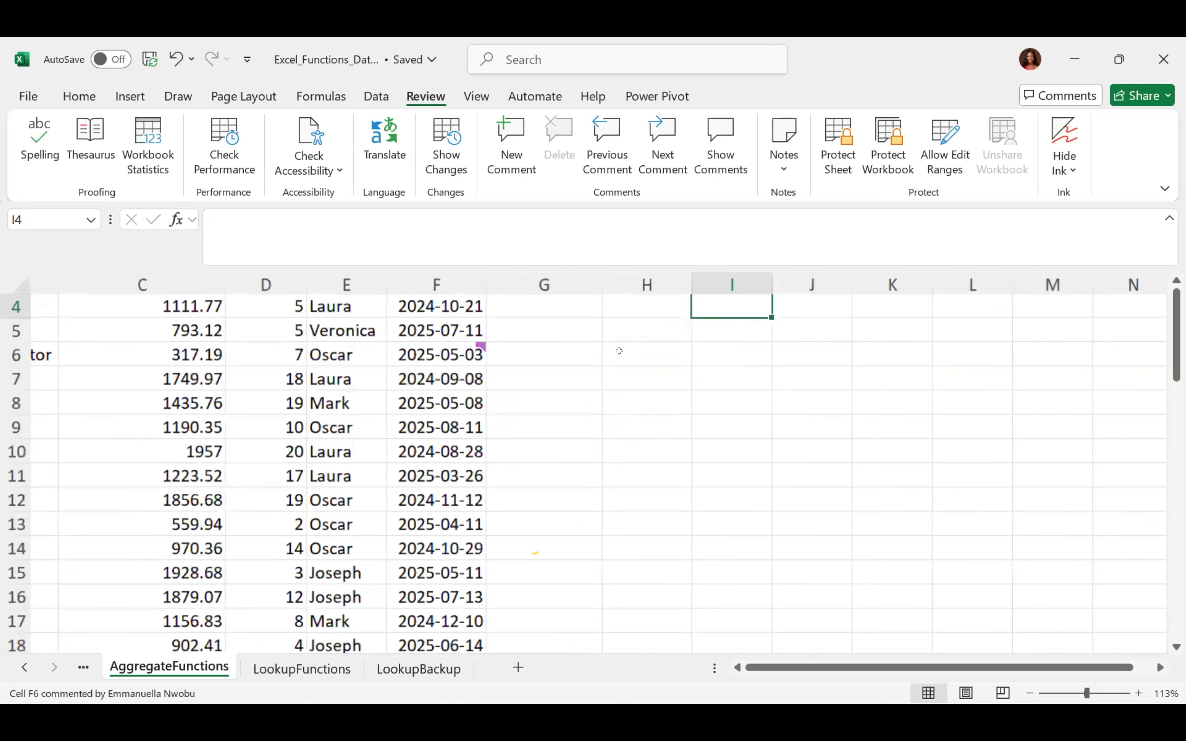
scroll(618, 343, up, 4)
mouse_move(610, 339)
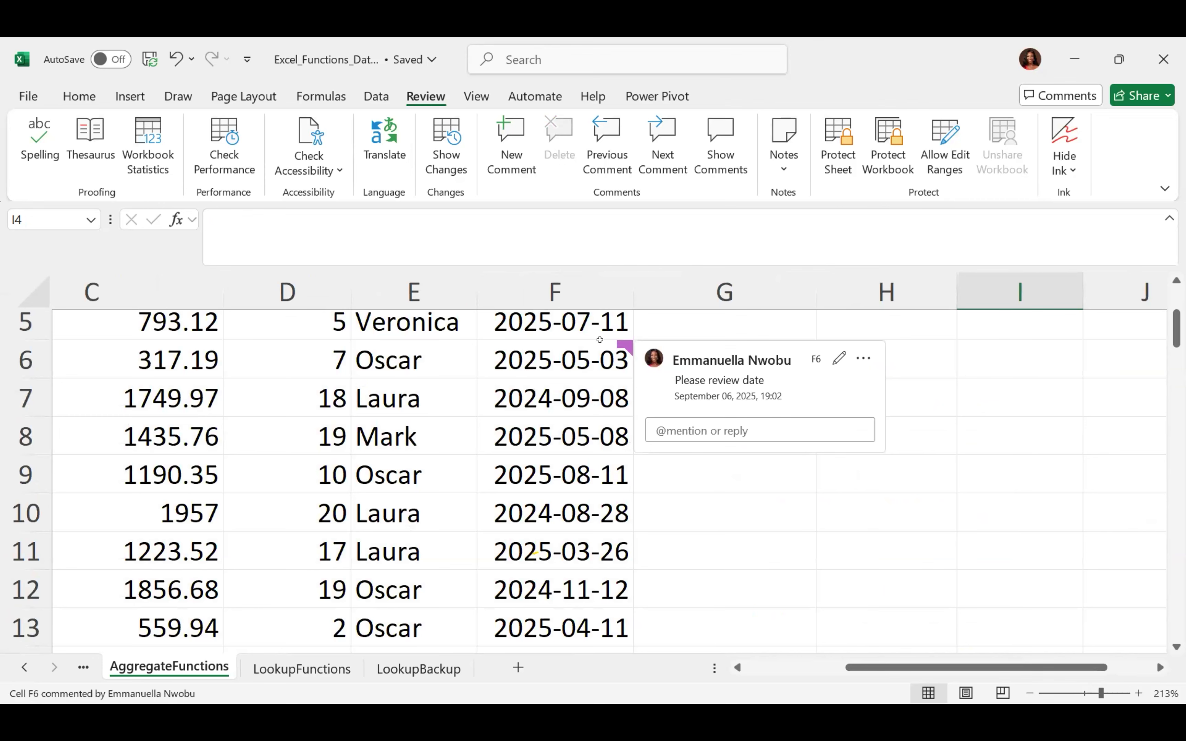
click(600, 341)
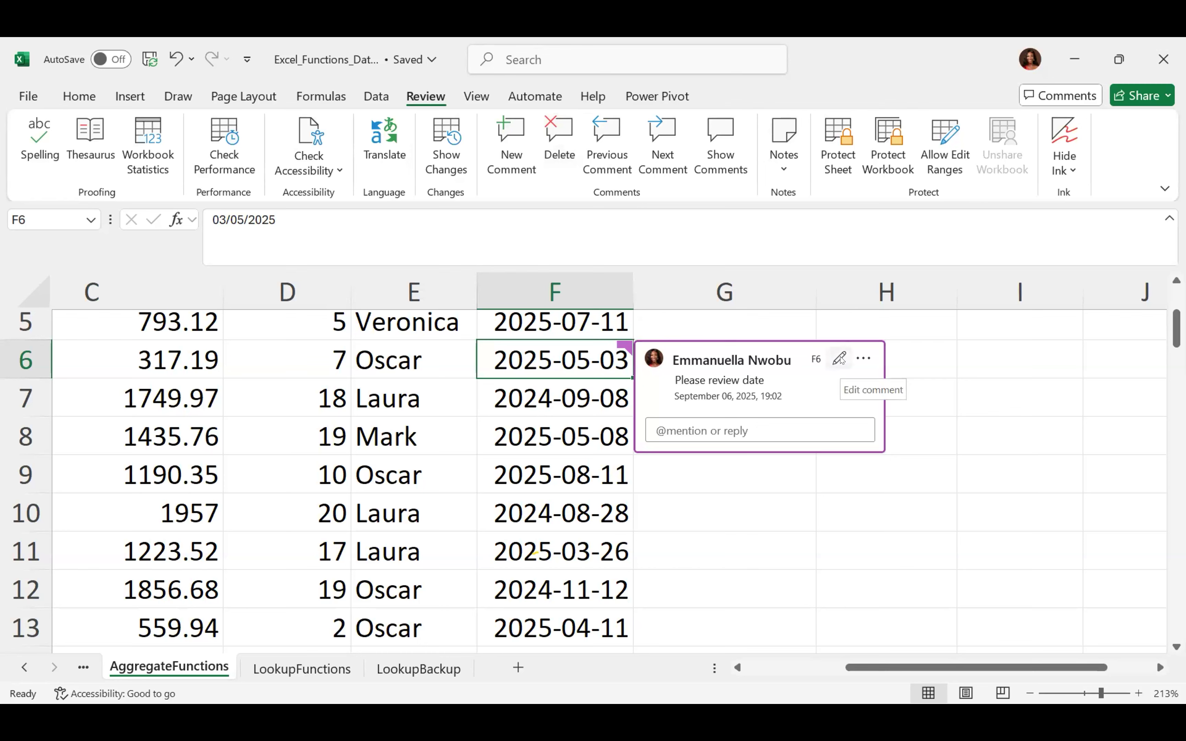
click(841, 360)
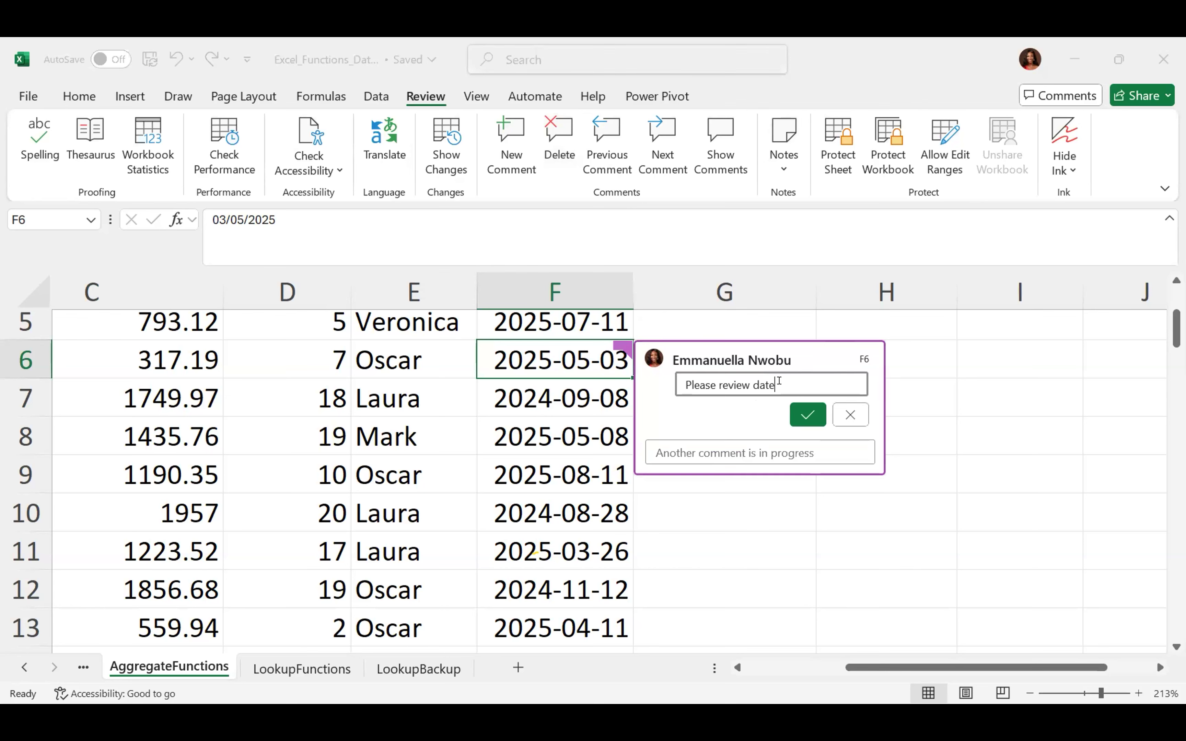
click(803, 412)
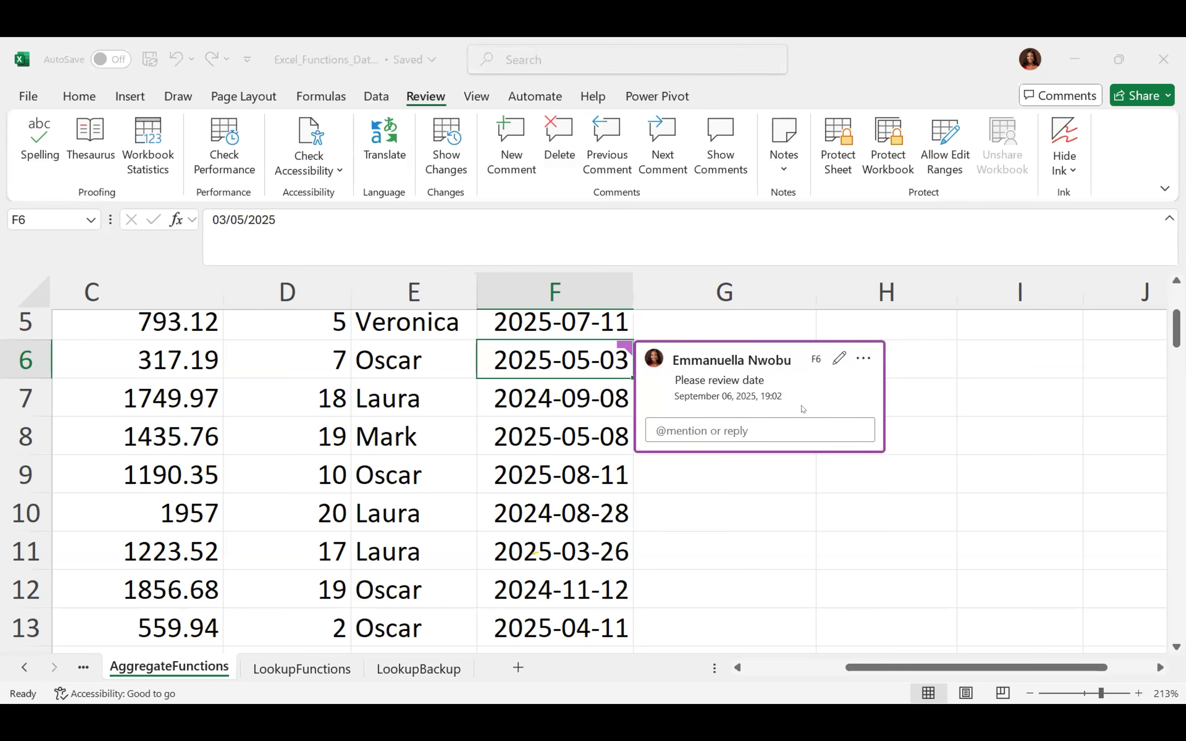
click(885, 516)
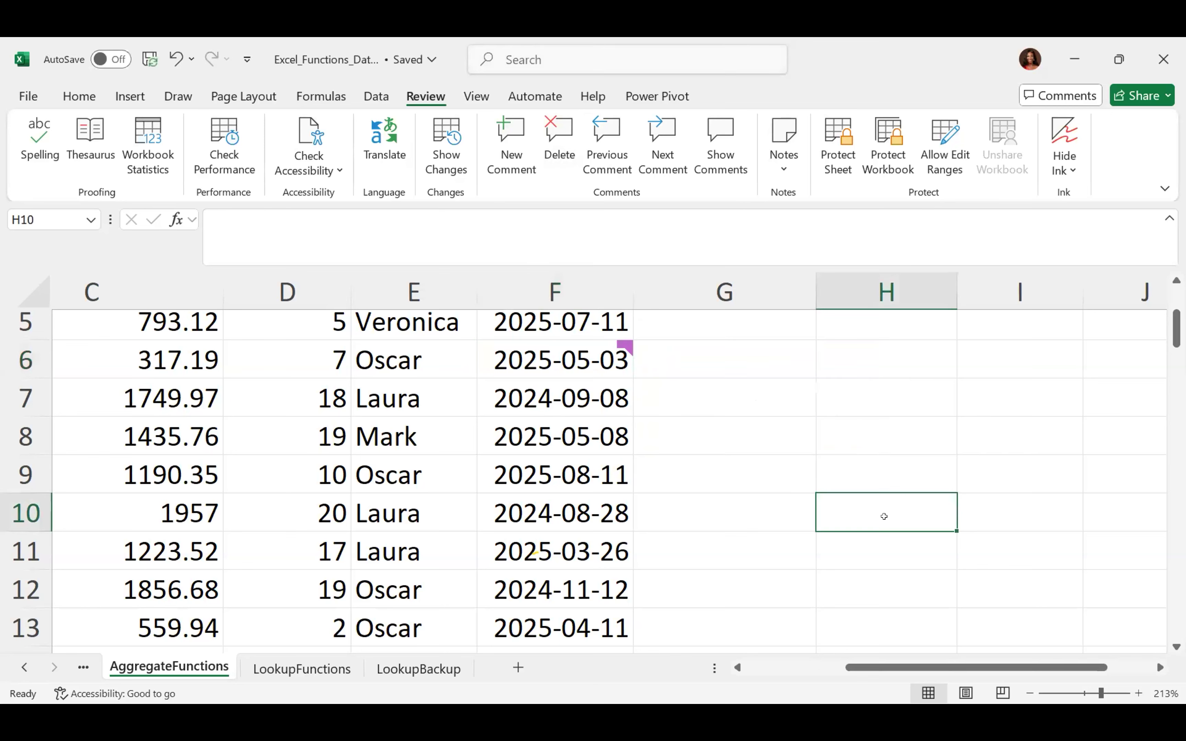
click(529, 350)
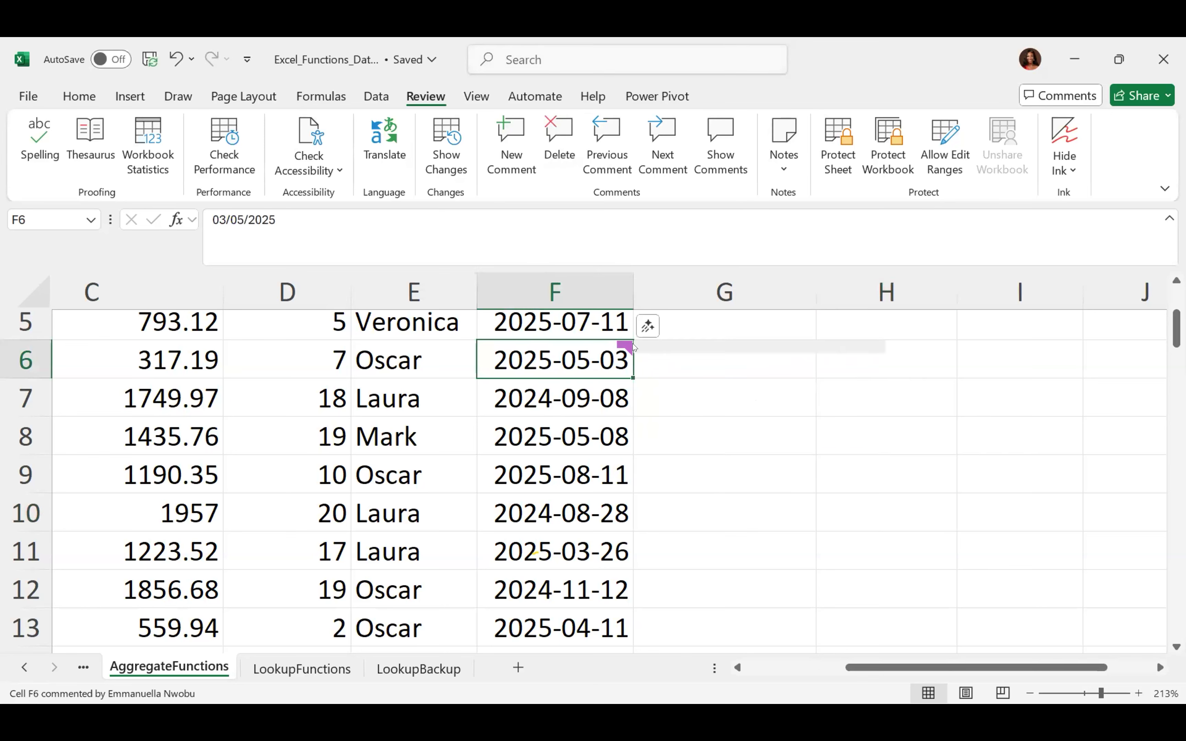
Delete the comment on cell F6 using Review > Delete
click(555, 154)
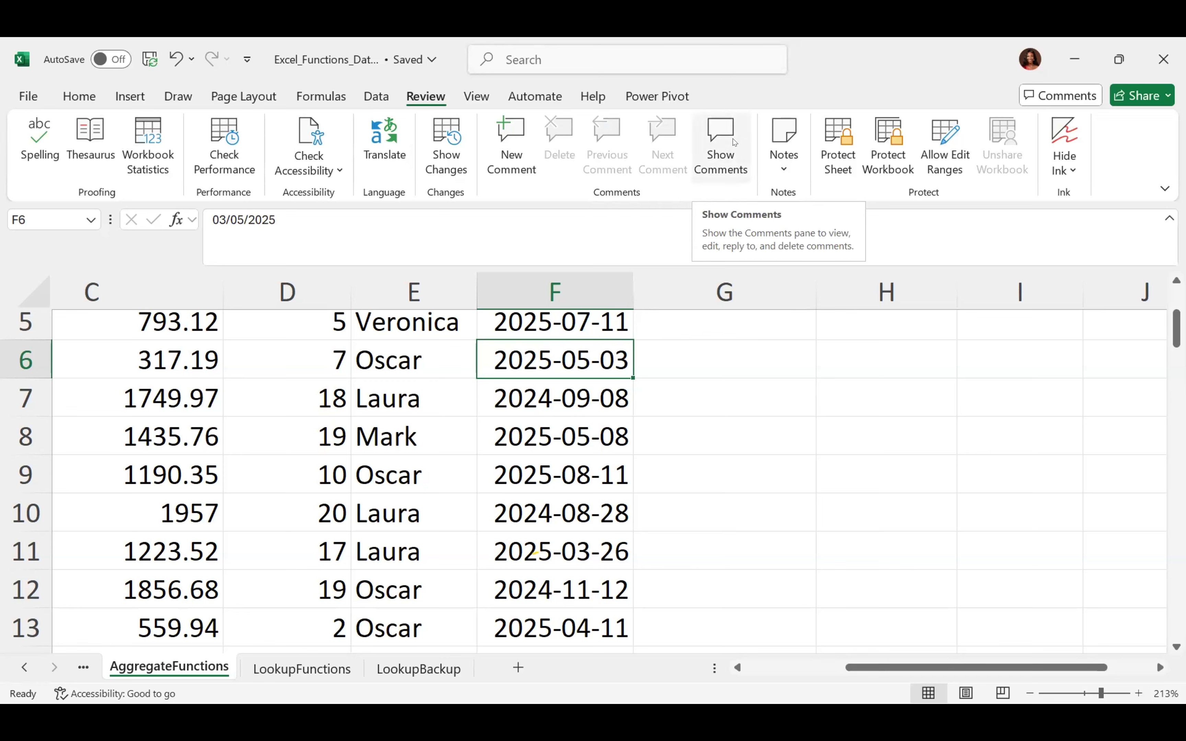
scroll(735, 142, down, 10)
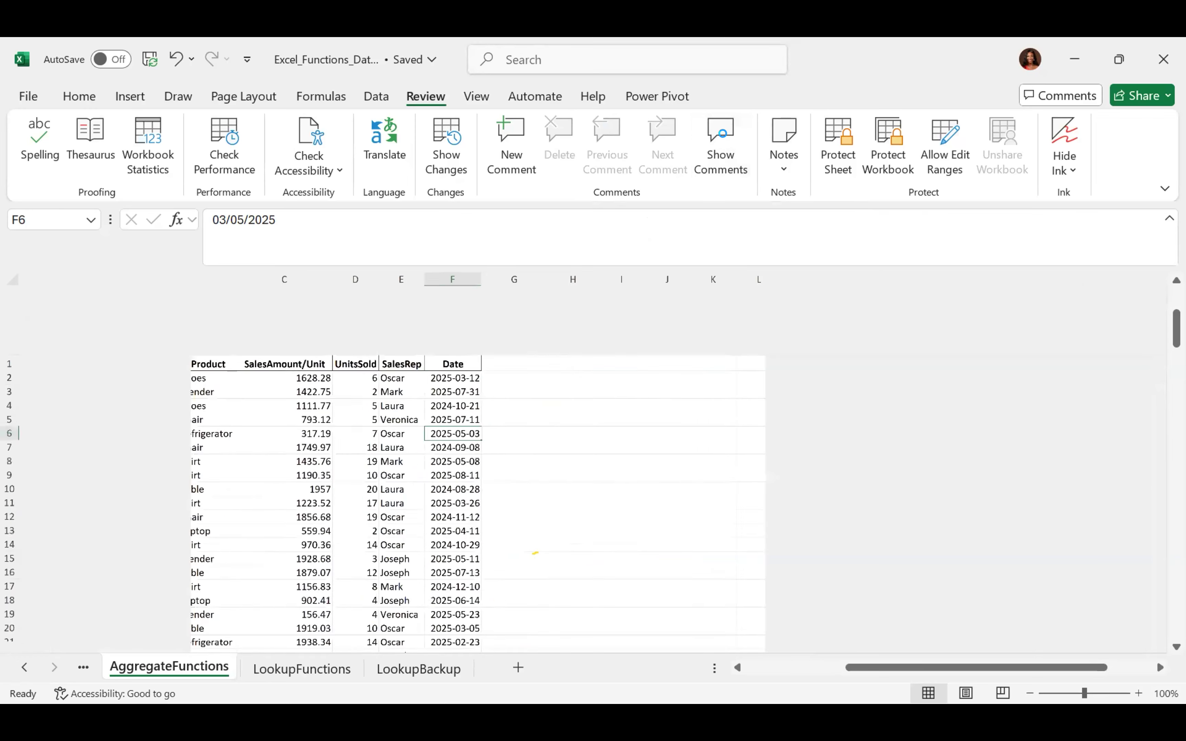
scroll(735, 142, up, 5)
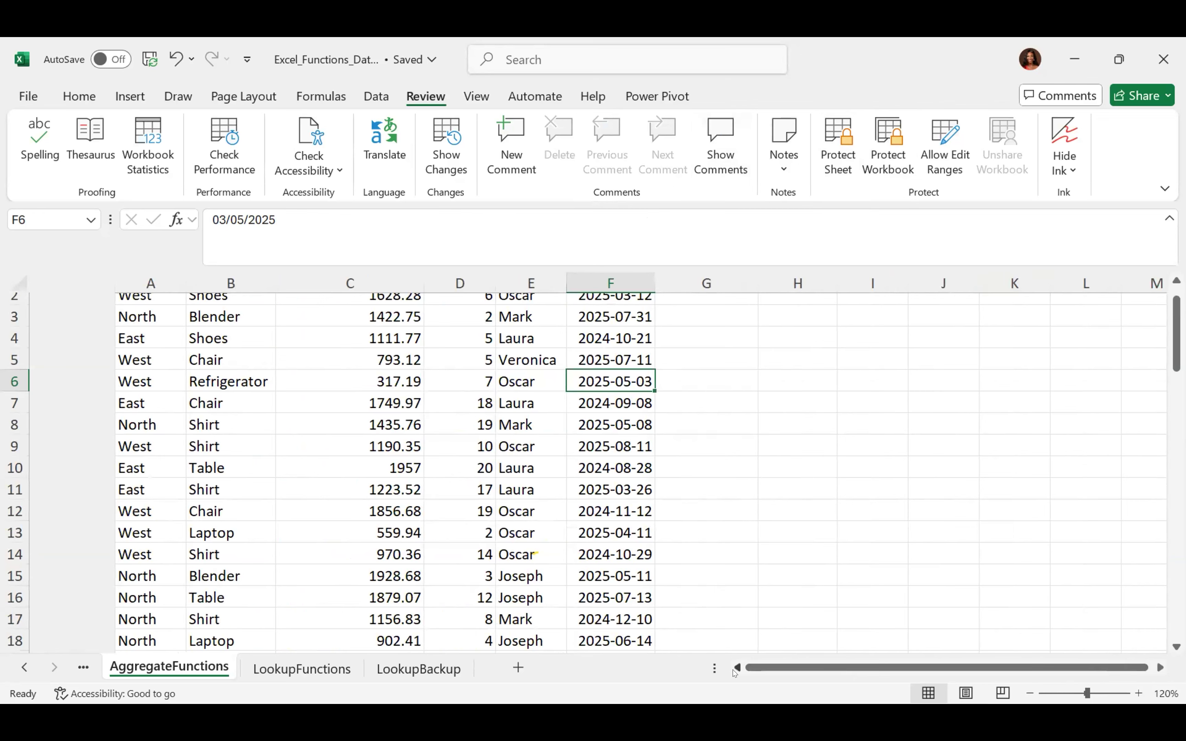
Scroll the sheet right and open the Check Accessibility options list
scroll(914, 569, right, 3)
scroll(912, 566, right, 1)
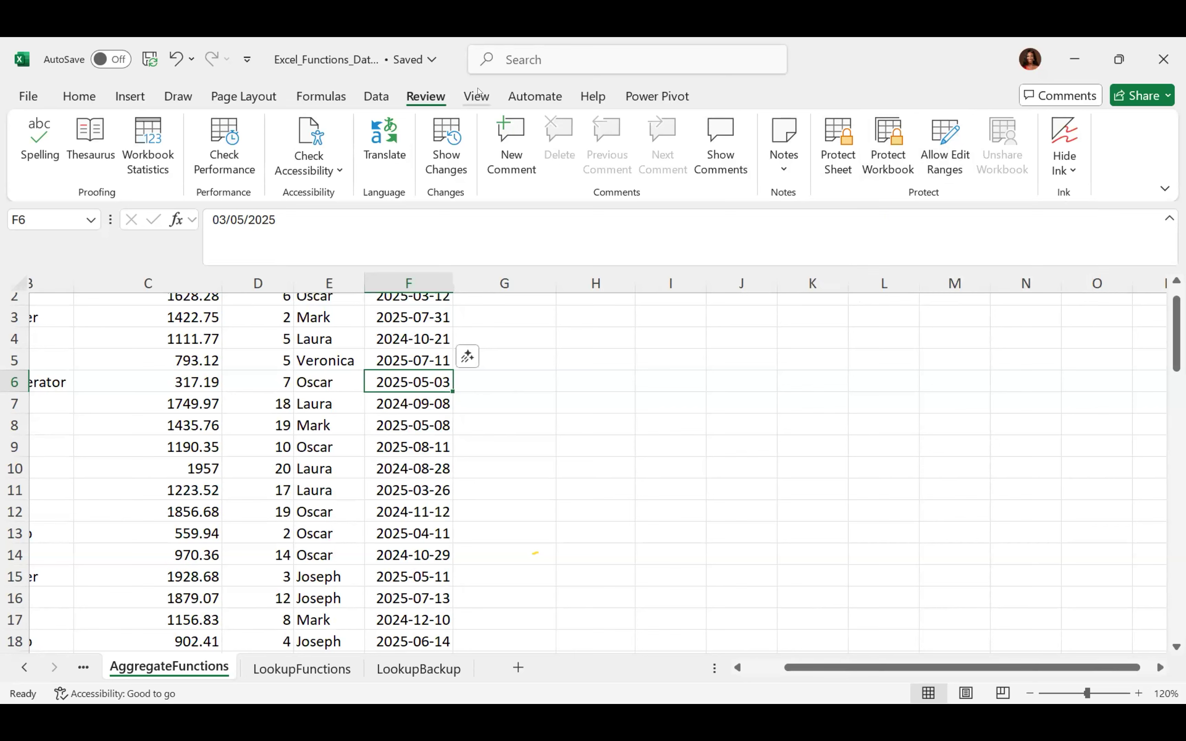
click(340, 171)
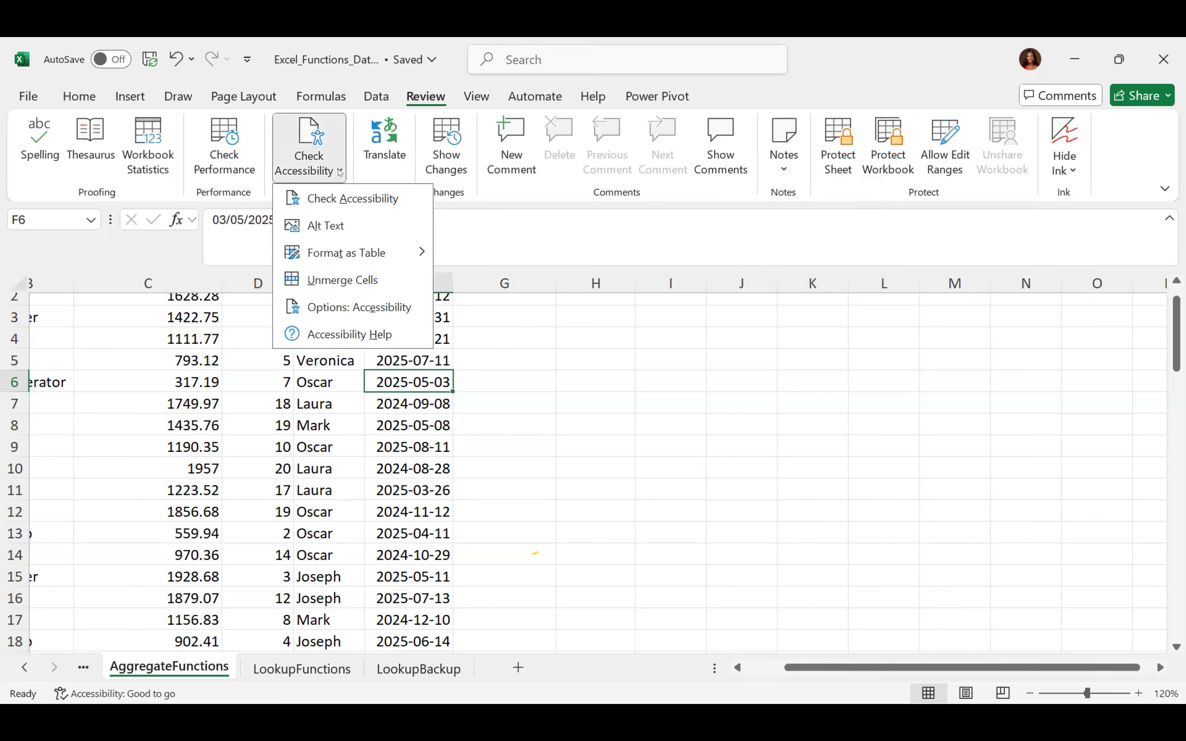
Run Check Accessibility and review the results: no issues in contrast, alt text, tables or structure
click(362, 200)
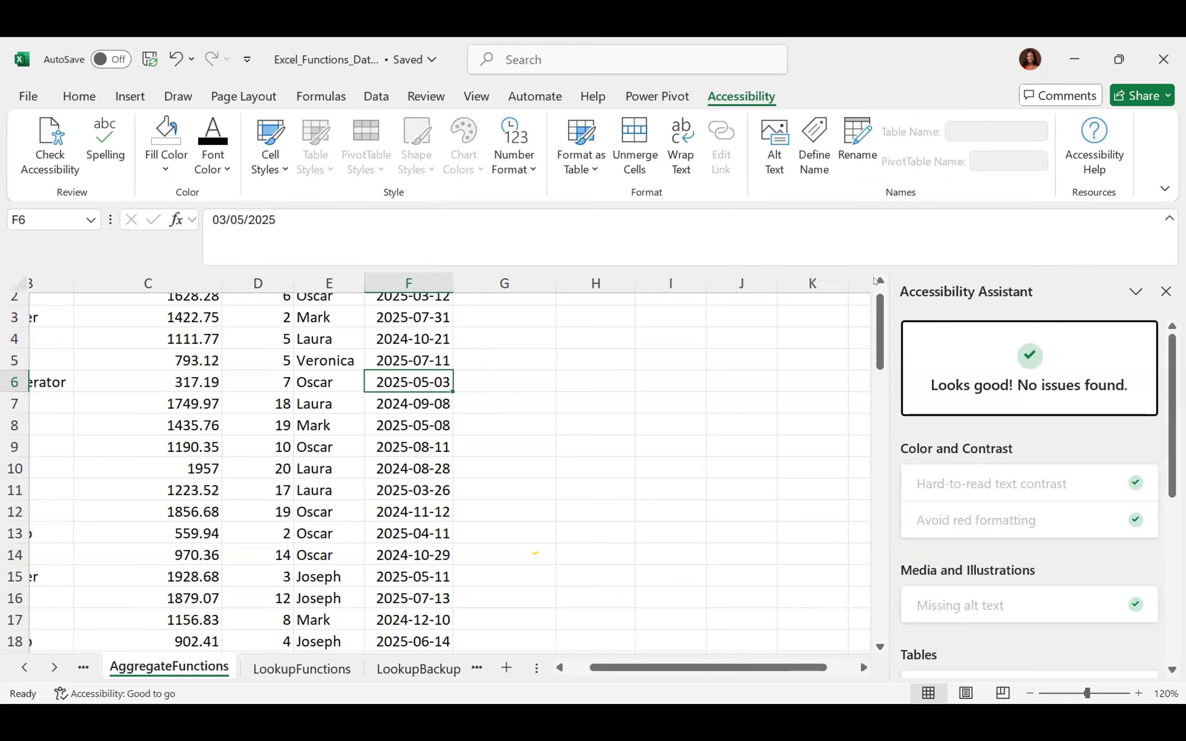
click(878, 282)
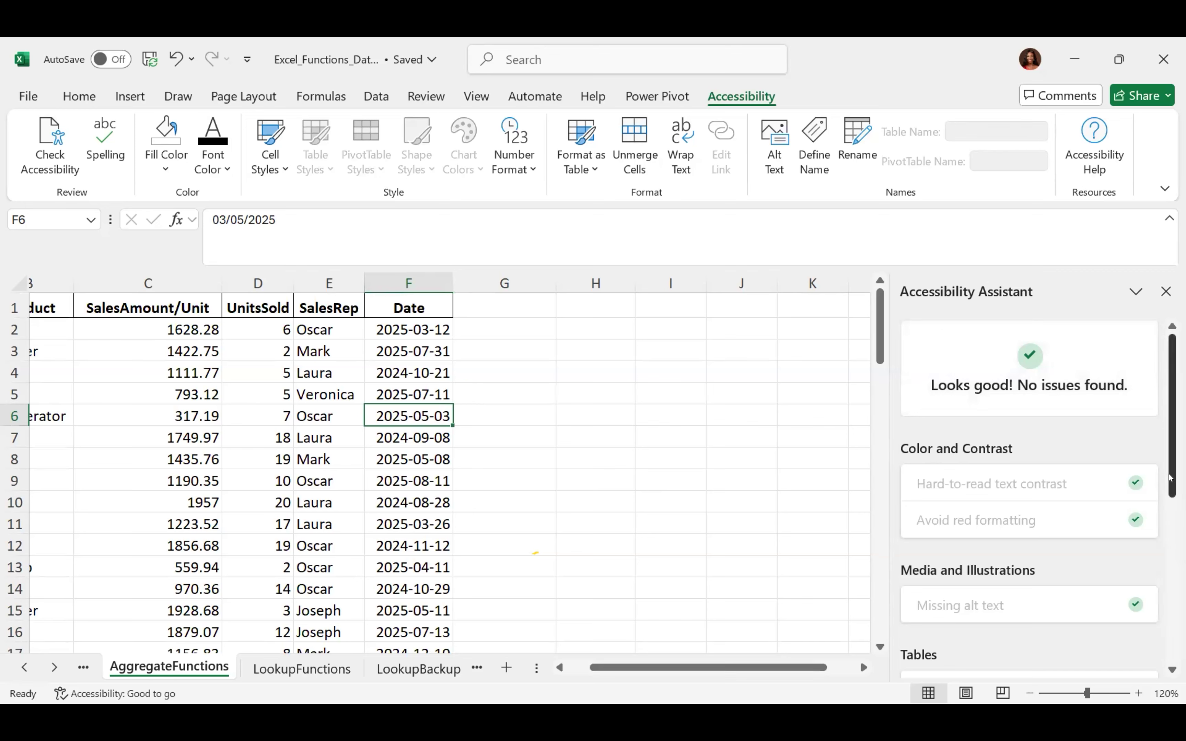
scroll(1161, 516, down, 3)
scroll(1162, 516, up, 2)
scroll(1162, 516, up, 2)
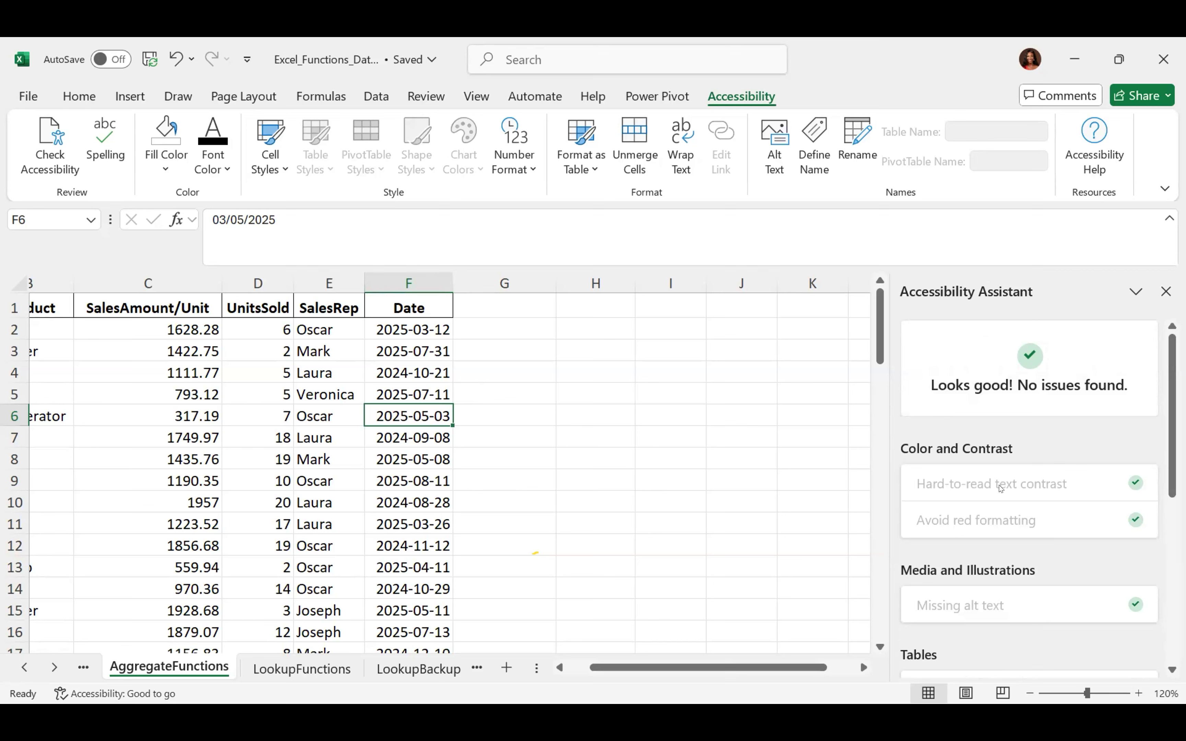
mouse_move(1172, 420)
mouse_down()
mouse_move(1172, 500)
mouse_move(1171, 417)
mouse_up()
Close the accessibility results pane and switch the ribbon to the View tab
click(695, 458)
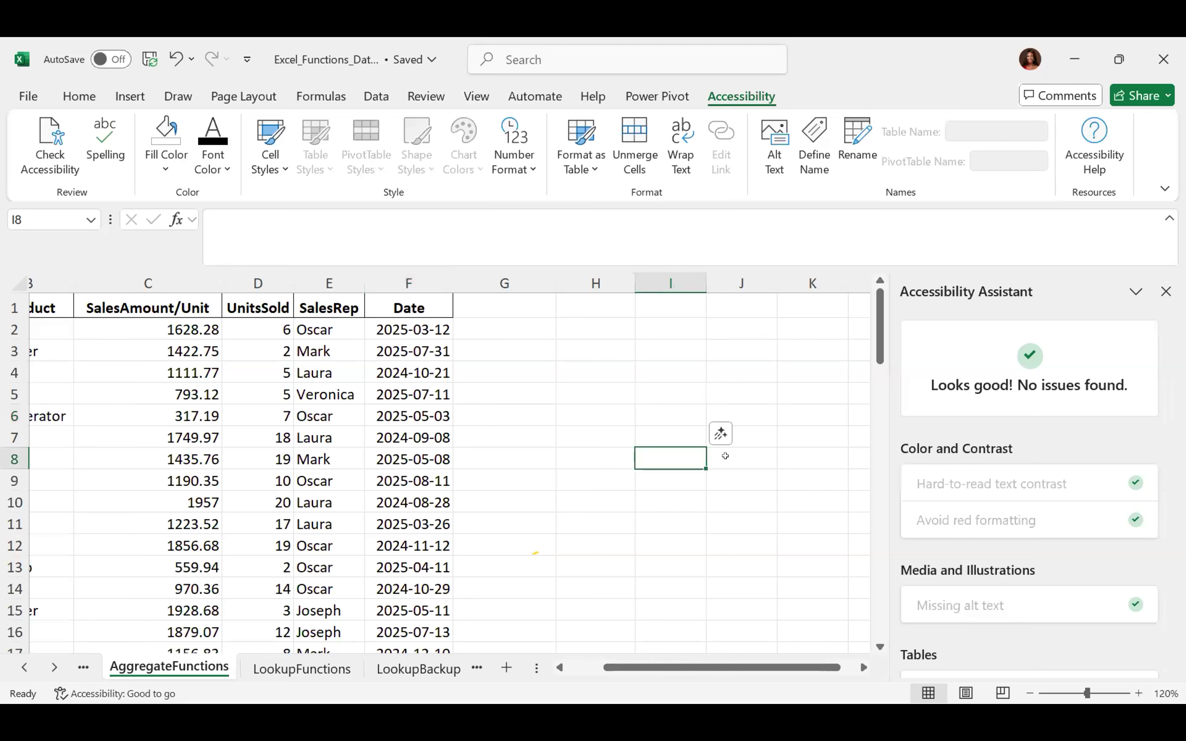
click(1169, 292)
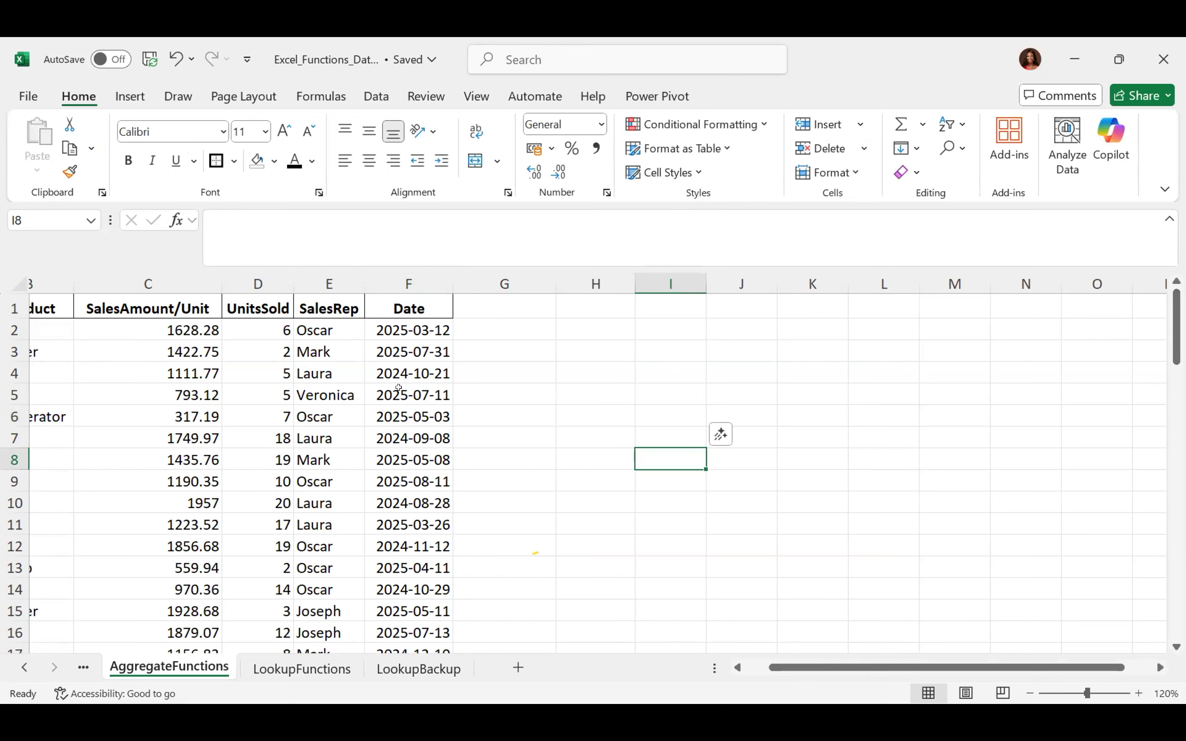
click(508, 388)
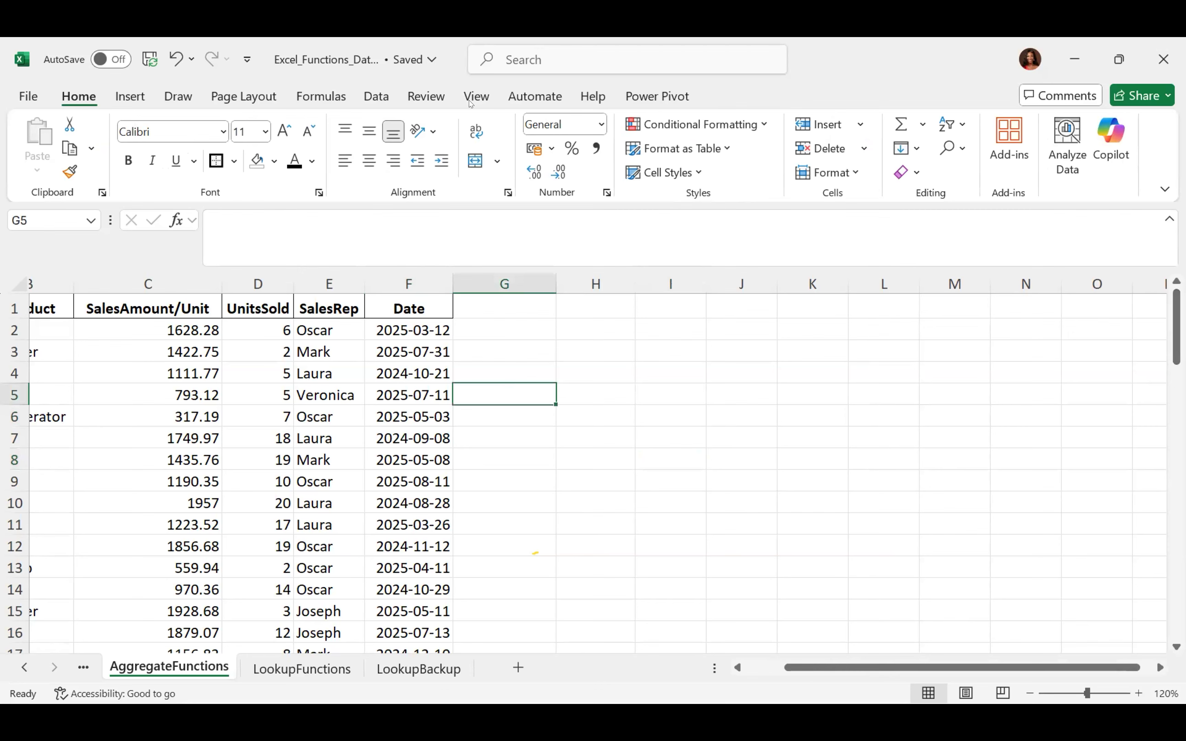
click(486, 100)
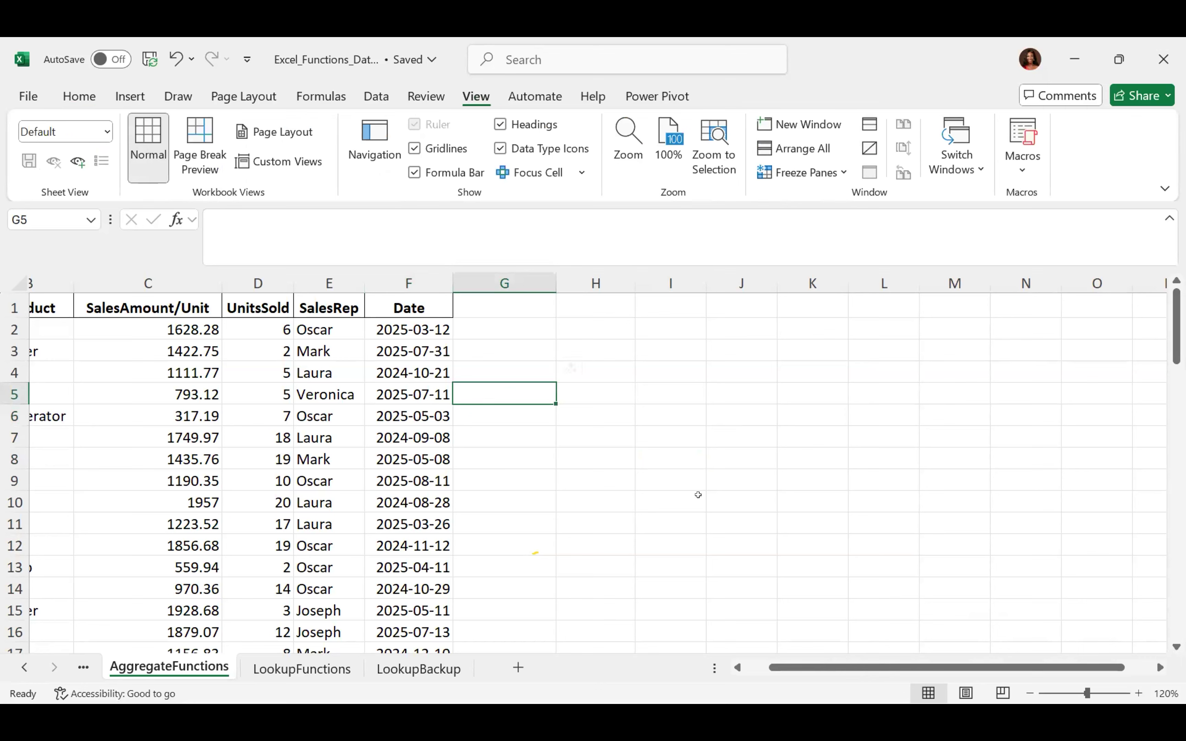
Open the Navigation pane and jump through LookupBackup, AggregateFunctions and TextFunctions, ending on LookupFunctions
click(363, 134)
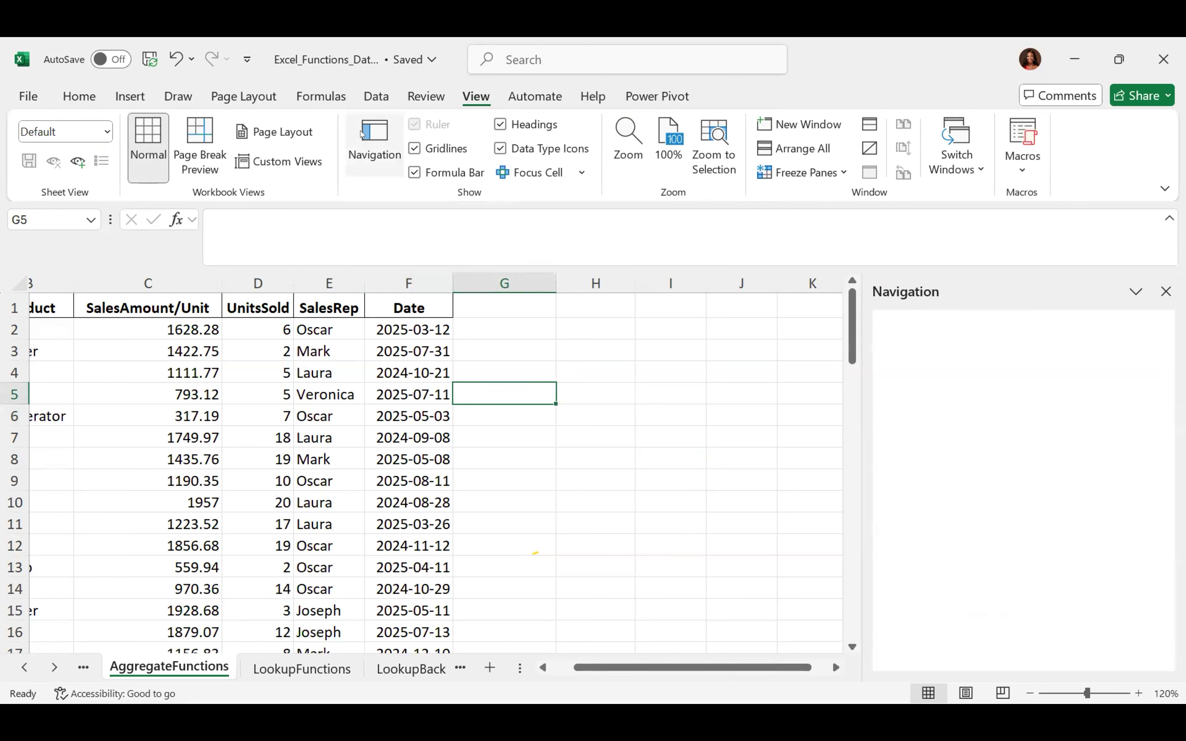
click(320, 676)
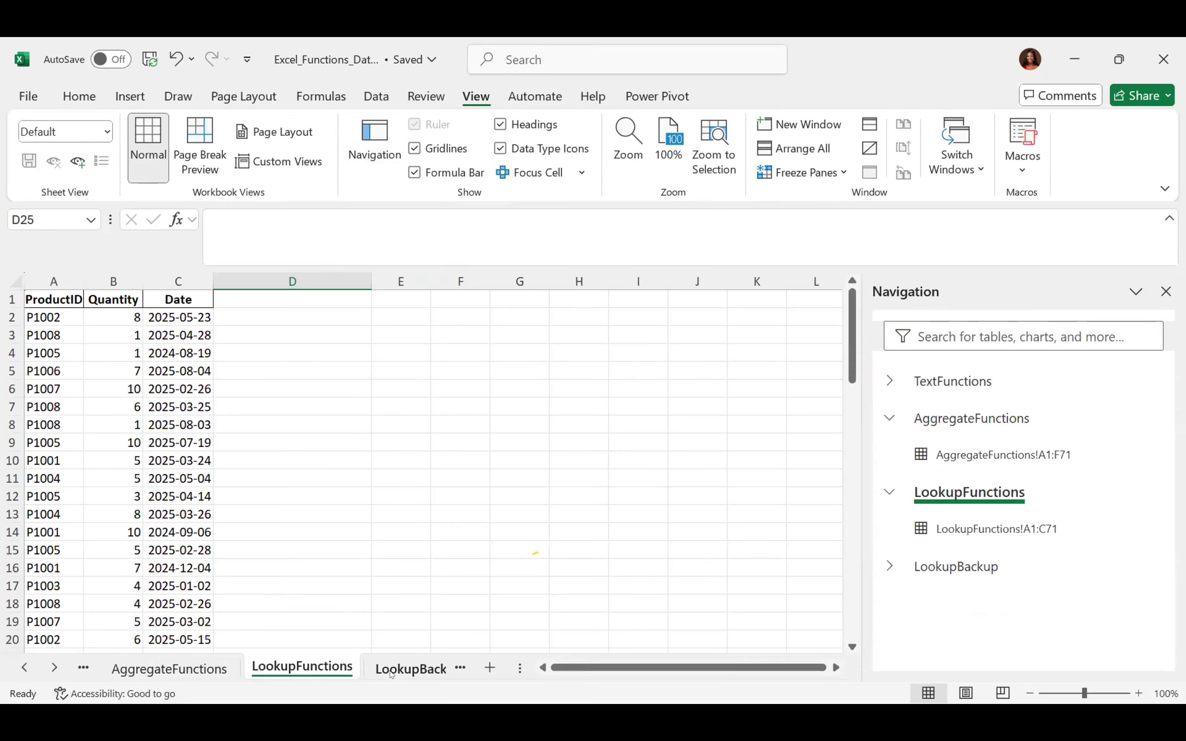
click(392, 675)
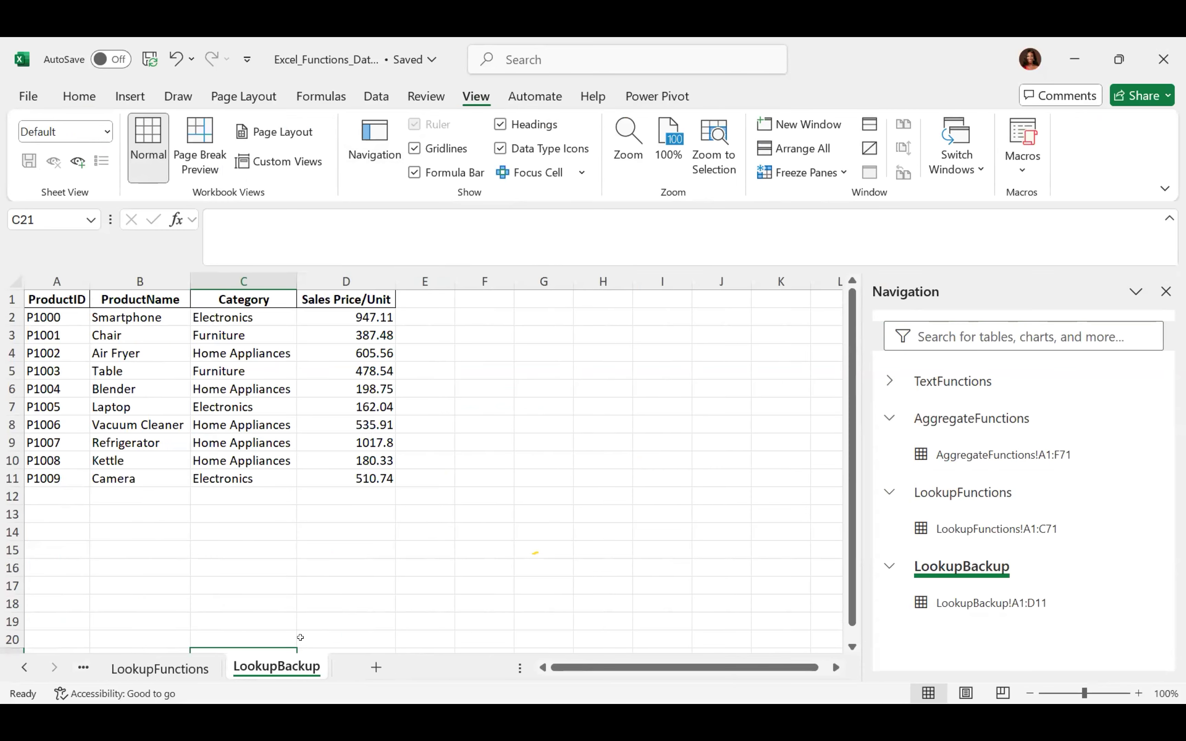
click(962, 418)
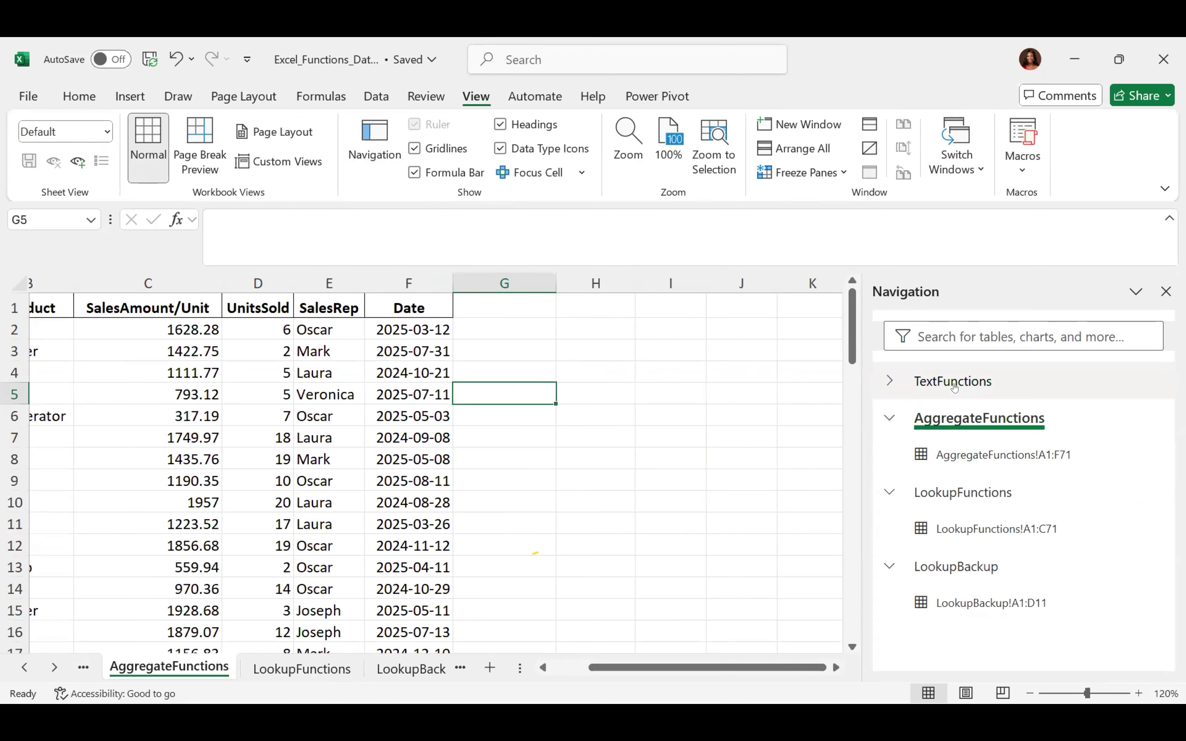
click(955, 387)
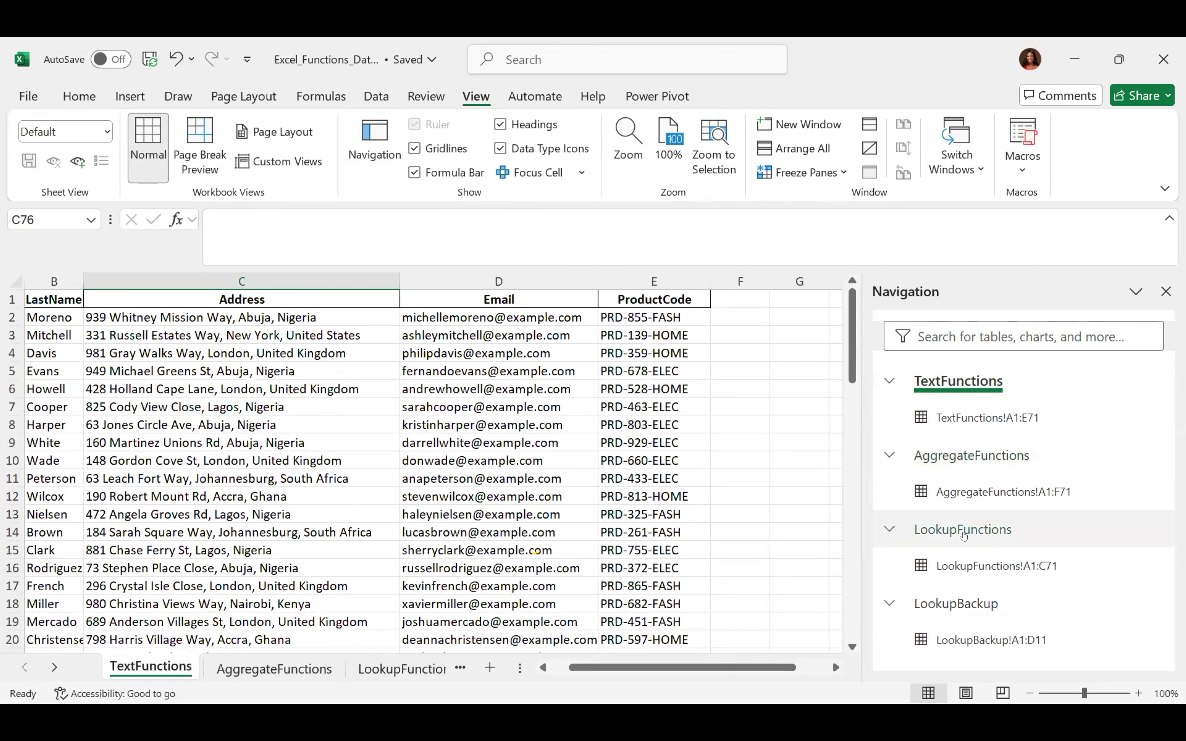
click(964, 534)
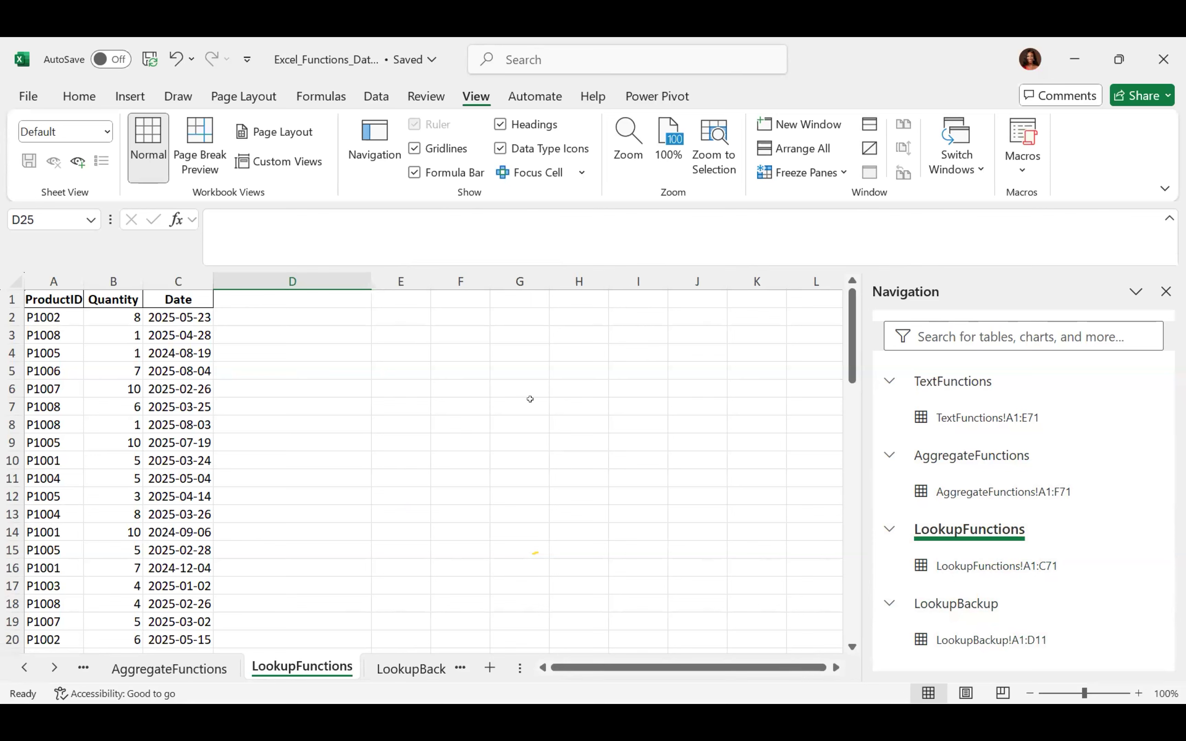
click(529, 417)
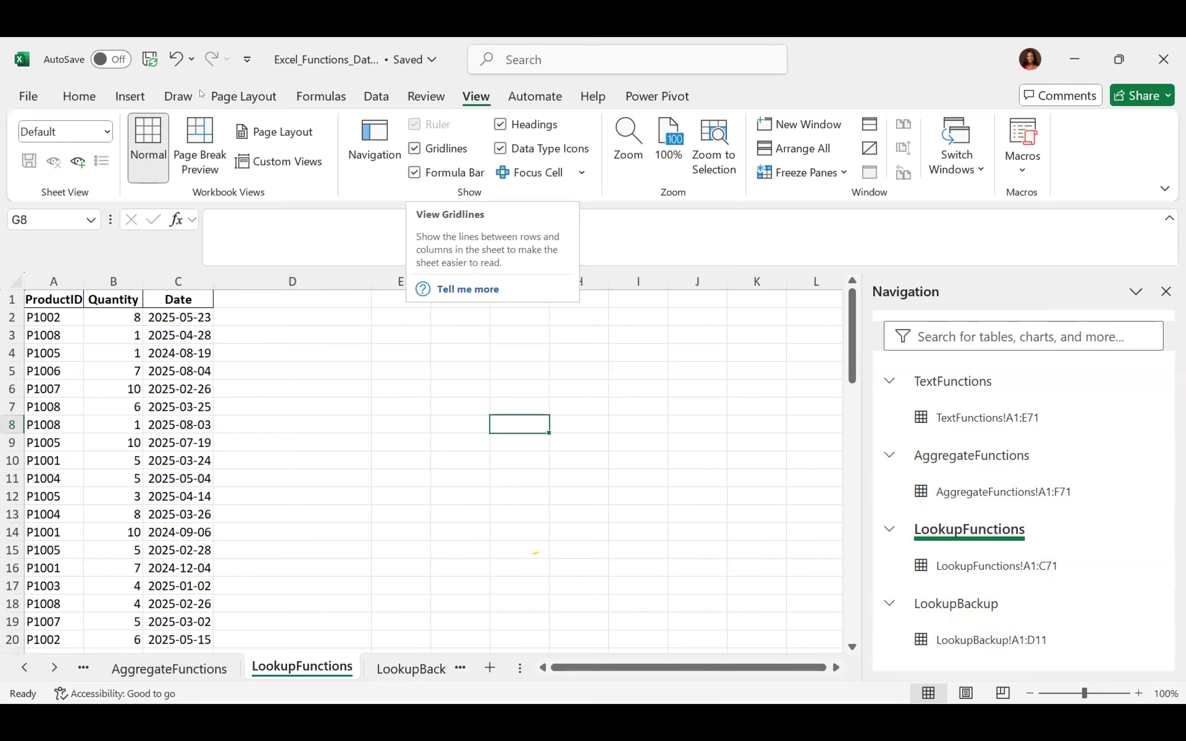
click(249, 98)
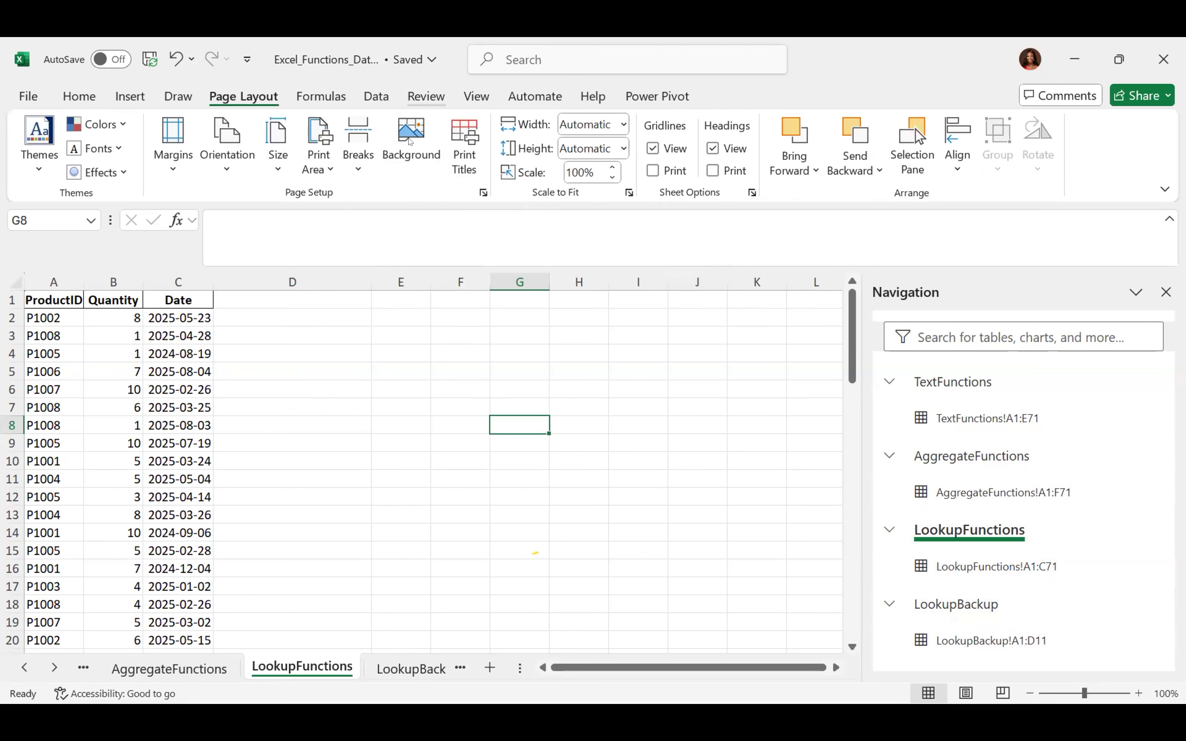
click(426, 96)
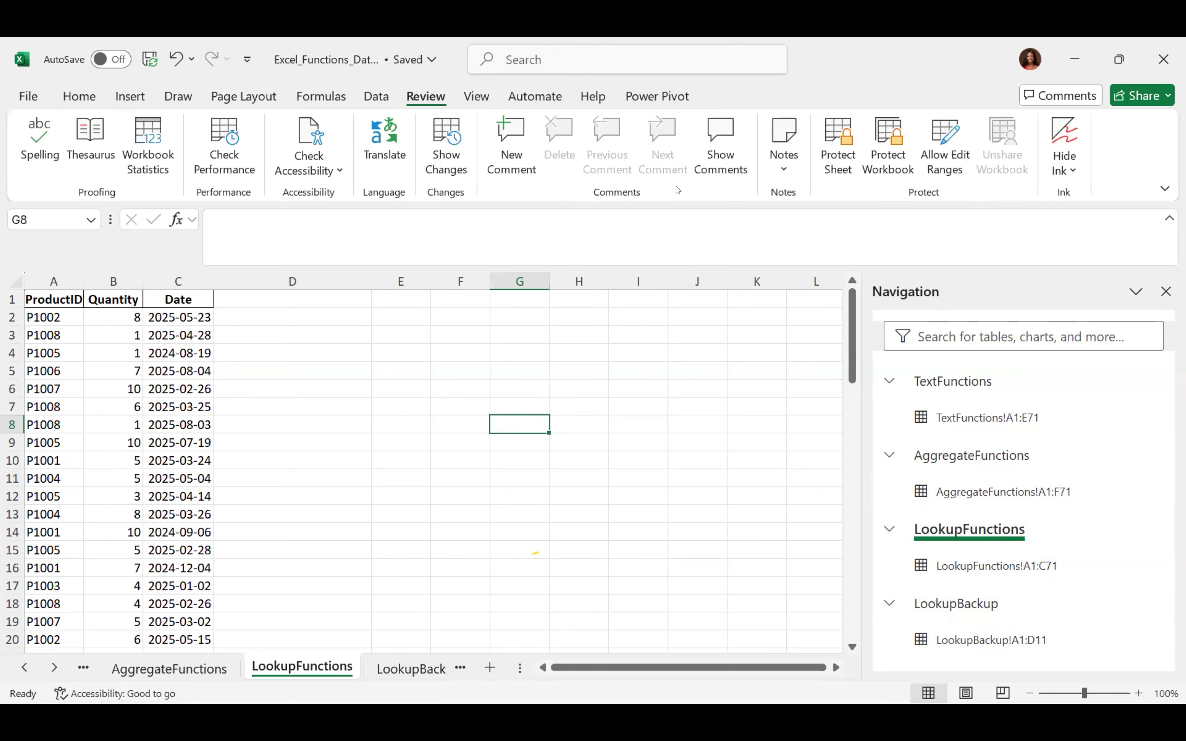
click(460, 100)
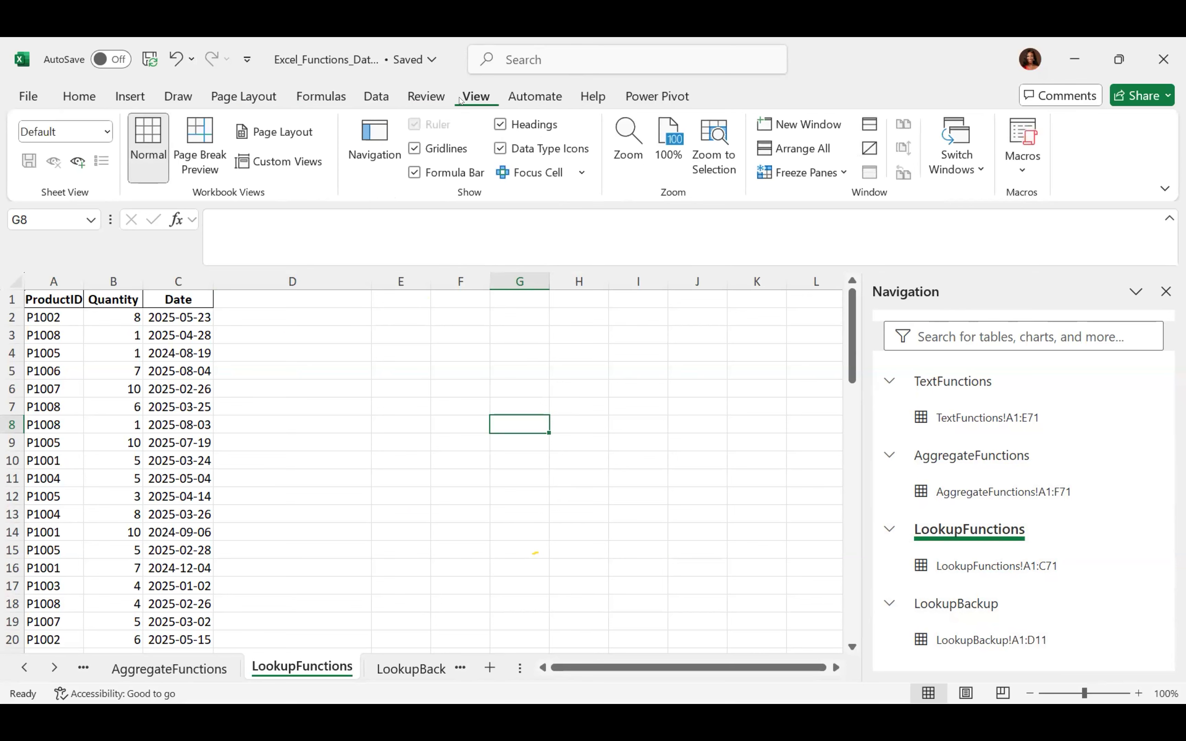
click(415, 148)
click(416, 149)
click(414, 173)
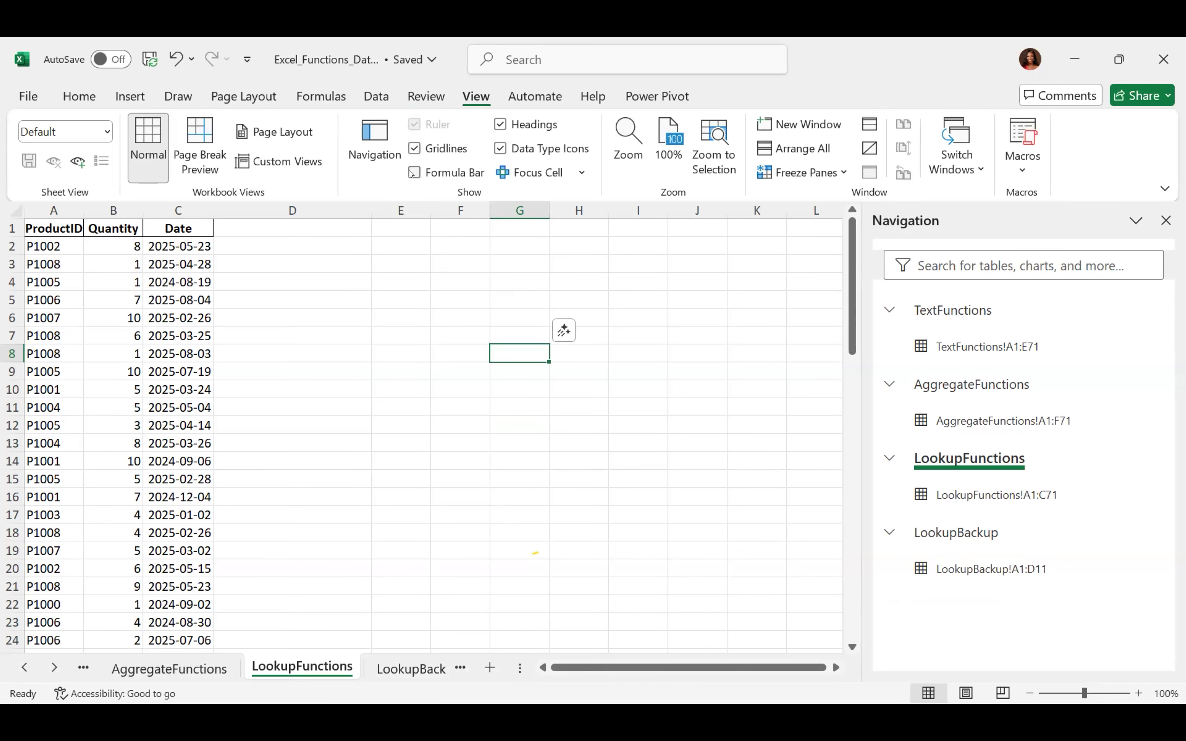
click(413, 172)
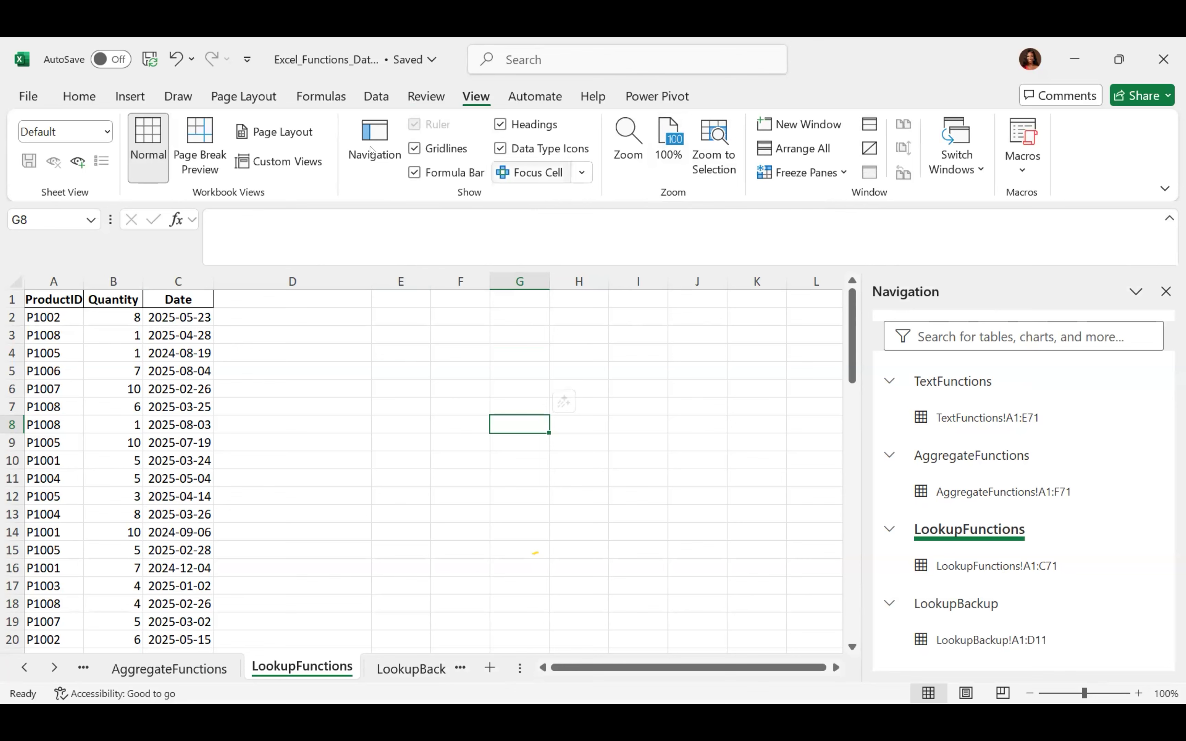
click(459, 368)
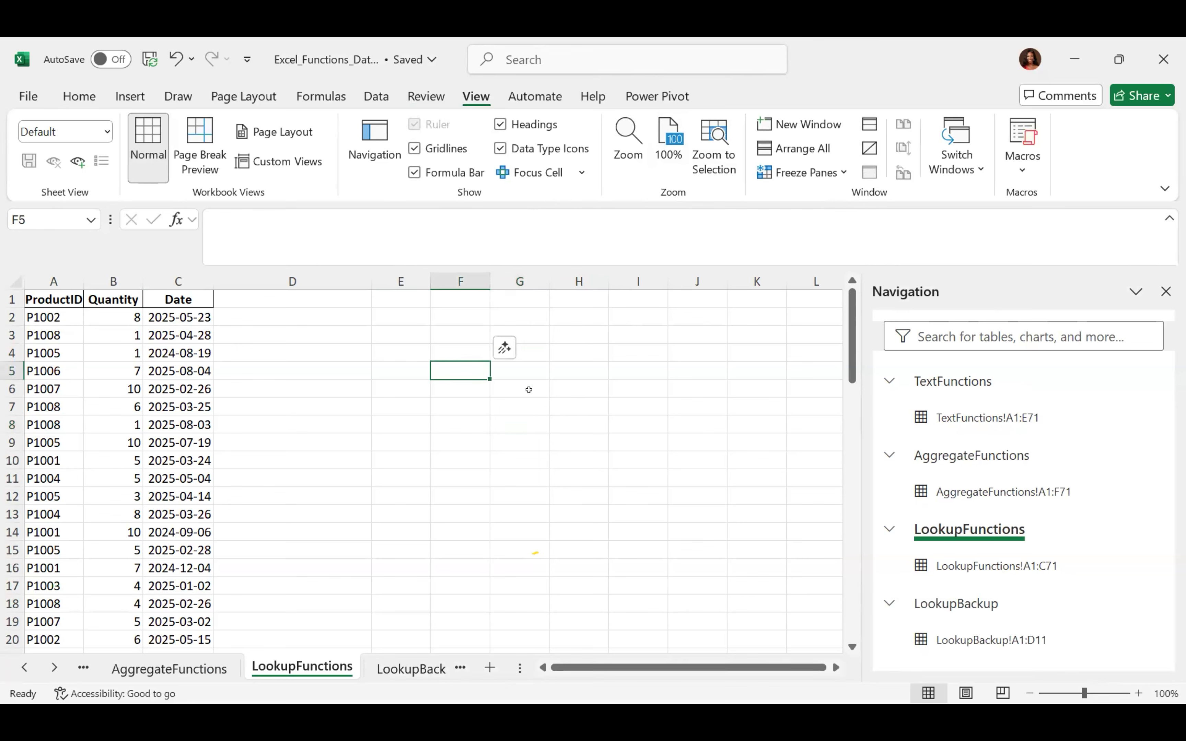
Minimize Excel, switch to File Explorer with Alt+Tab, and open the WEEK 1 NOTE PDF
click(1062, 64)
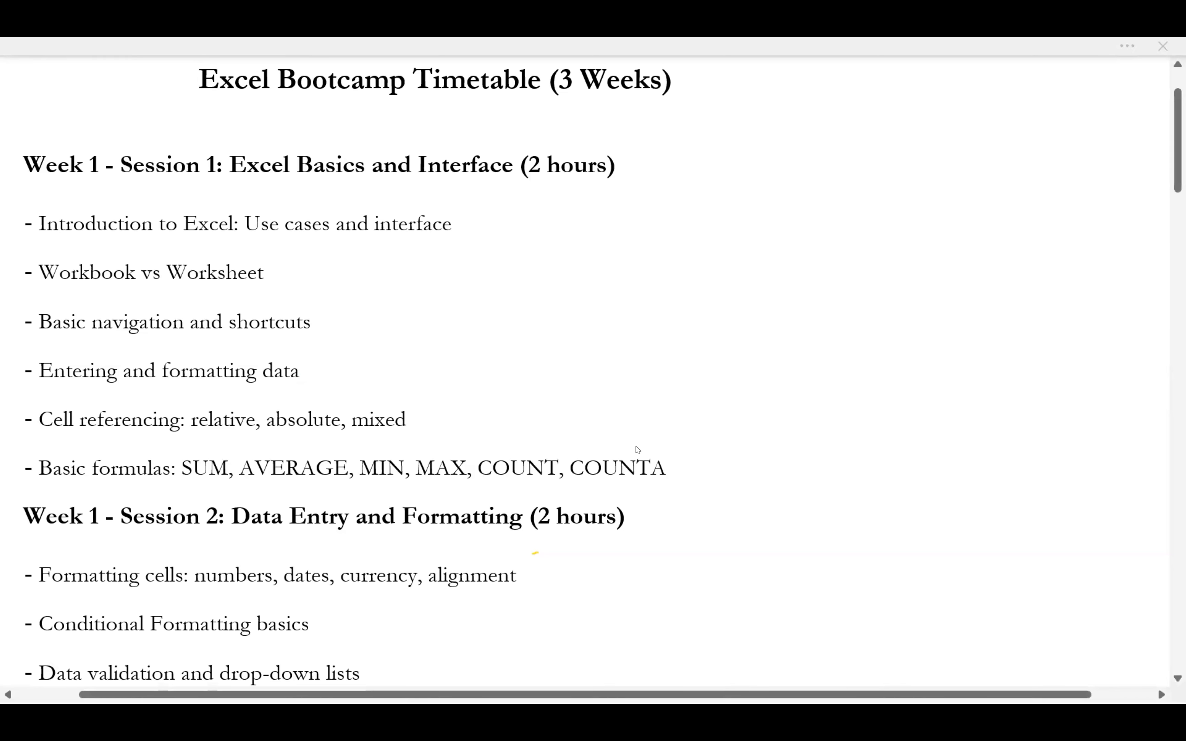
key(alt+Tab)
key(alt+Tab)
key(alt+Tab)
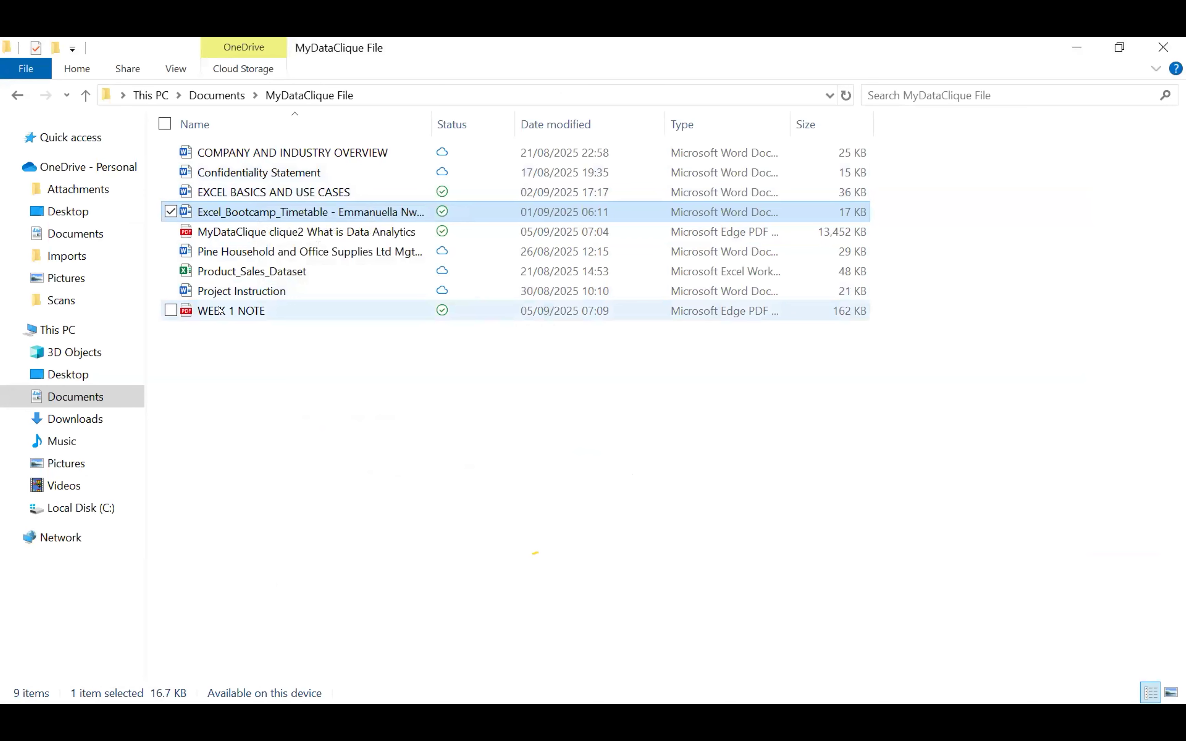
double_click(258, 309)
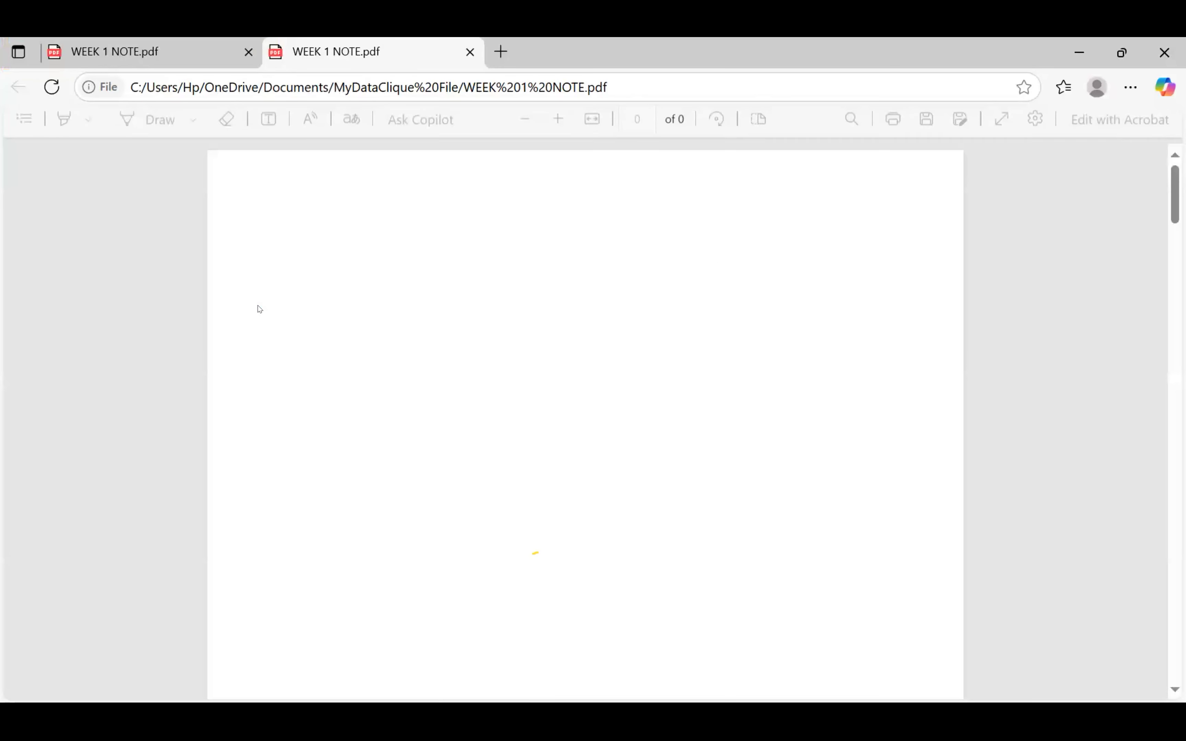
Close the duplicate WEEK 1 NOTE tab, dismiss the mobile-app flyout, and scroll to the Fill Color notes
click(249, 52)
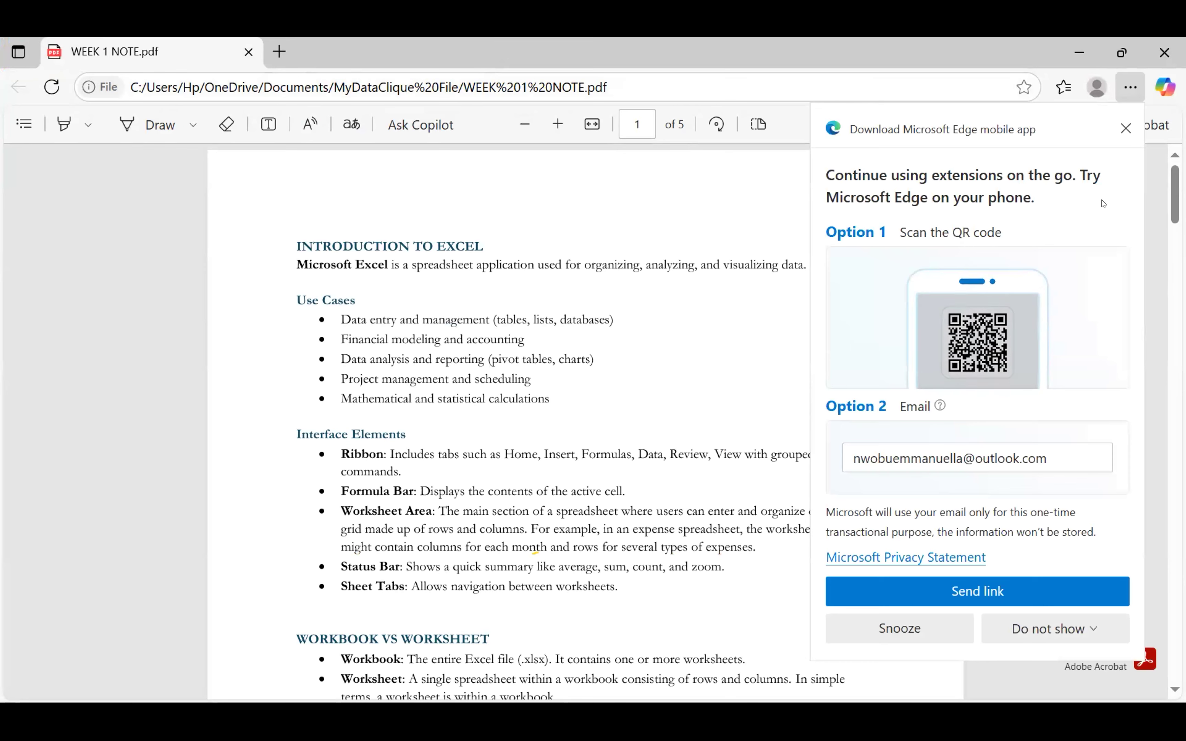
click(1125, 127)
scroll(1125, 127, up, 3)
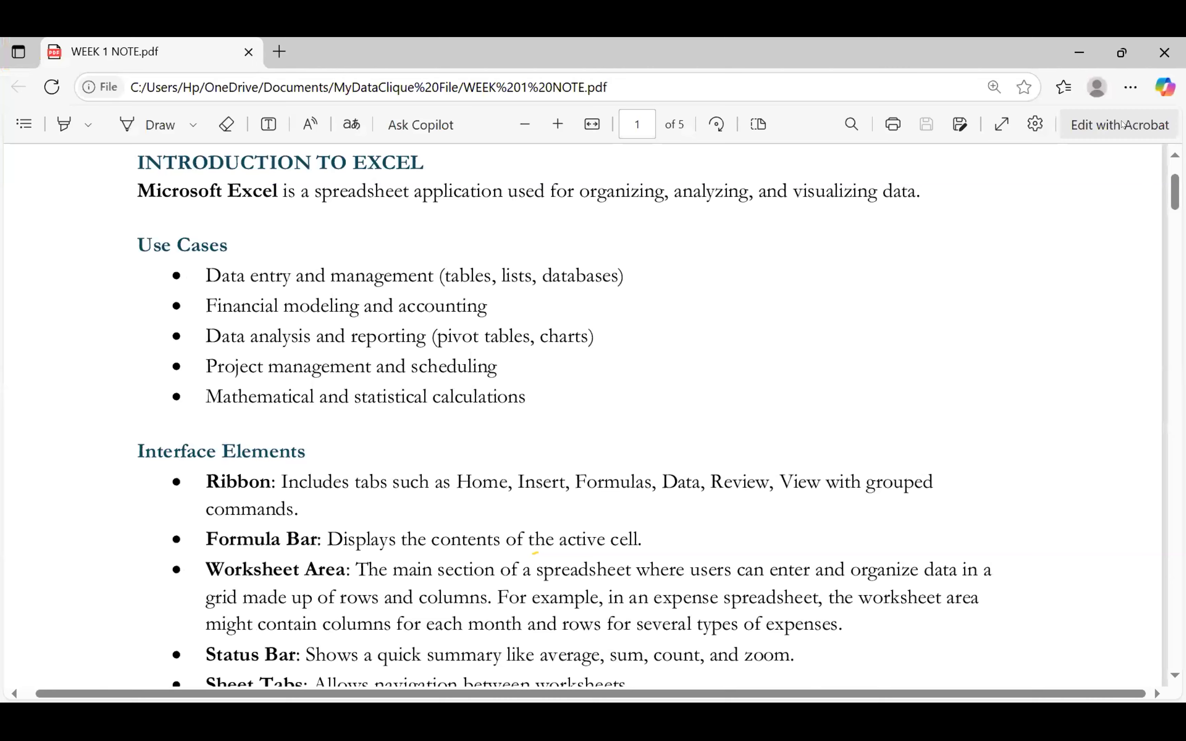
scroll(1125, 127, down, 10)
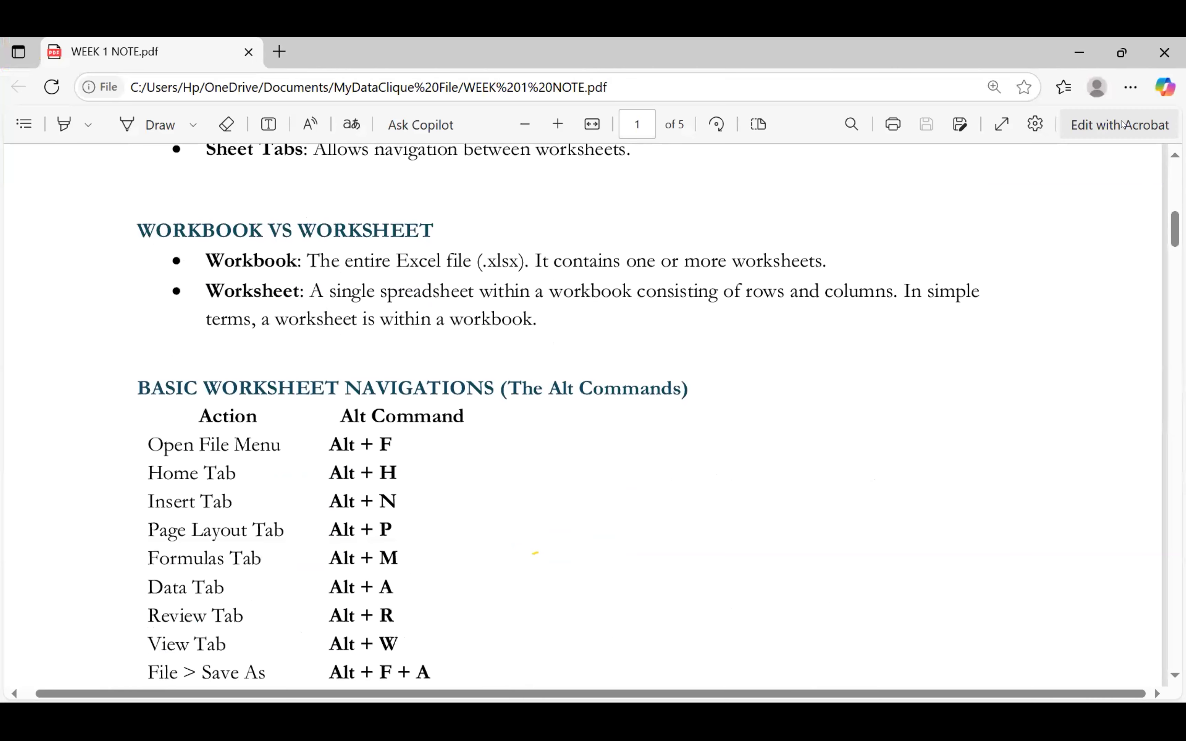
scroll(1125, 127, up, 1)
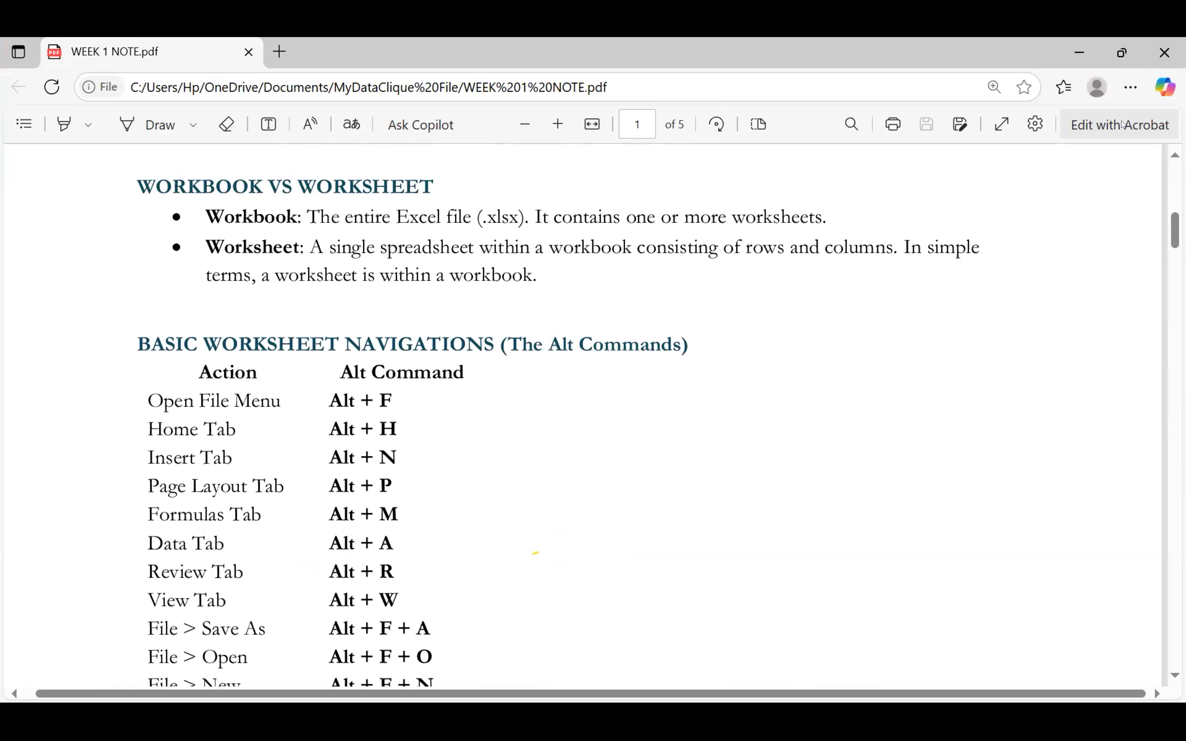
scroll(1125, 127, down, 8)
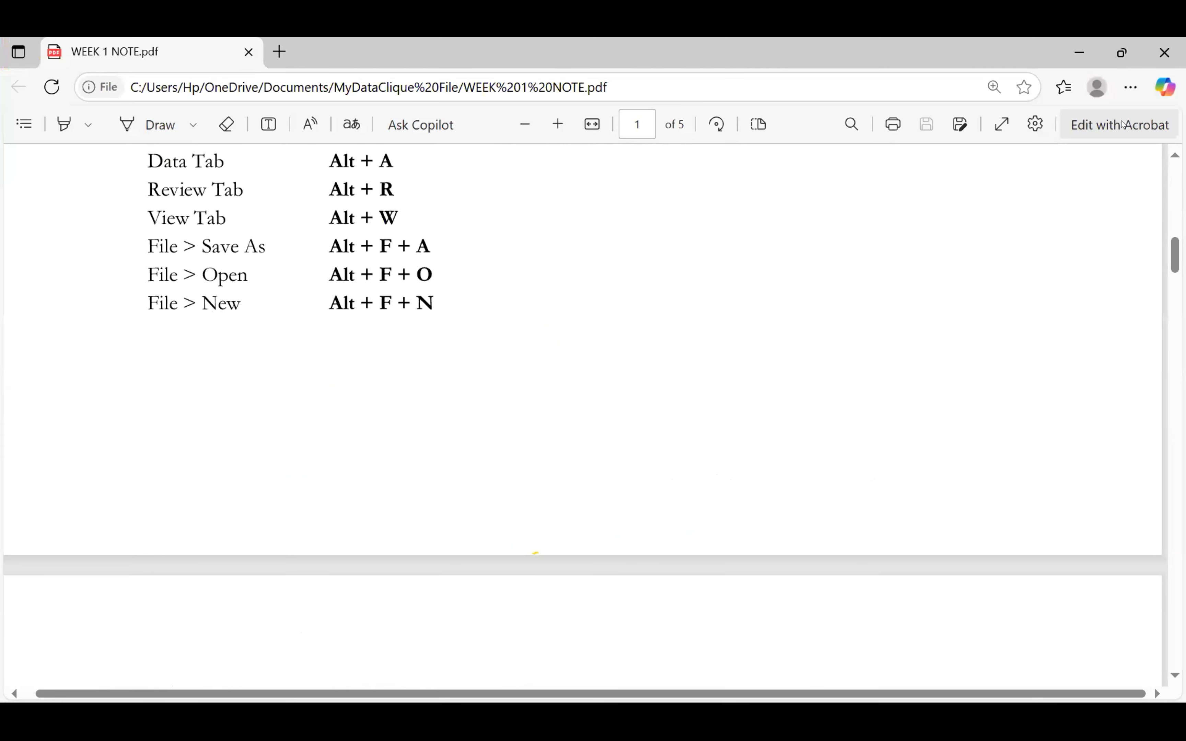
scroll(1125, 127, down, 9)
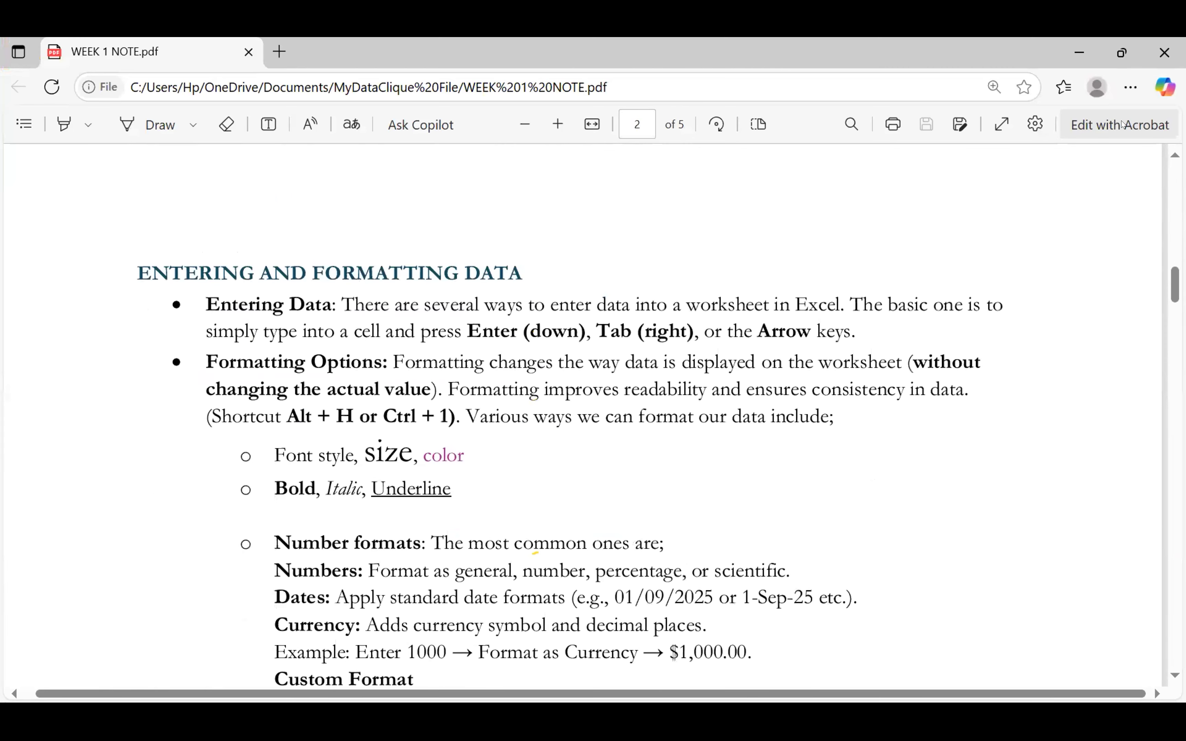
scroll(1125, 127, down, 2)
scroll(1125, 127, down, 15)
scroll(1125, 127, up, 2)
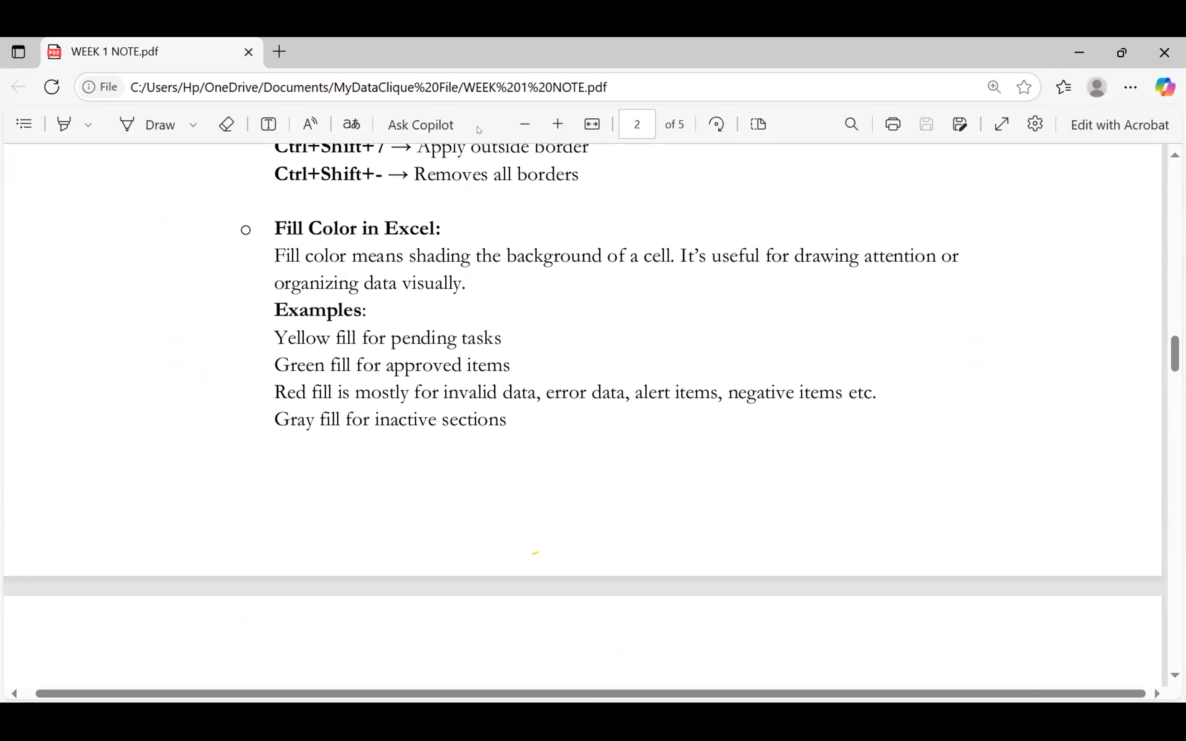
click(767, 407)
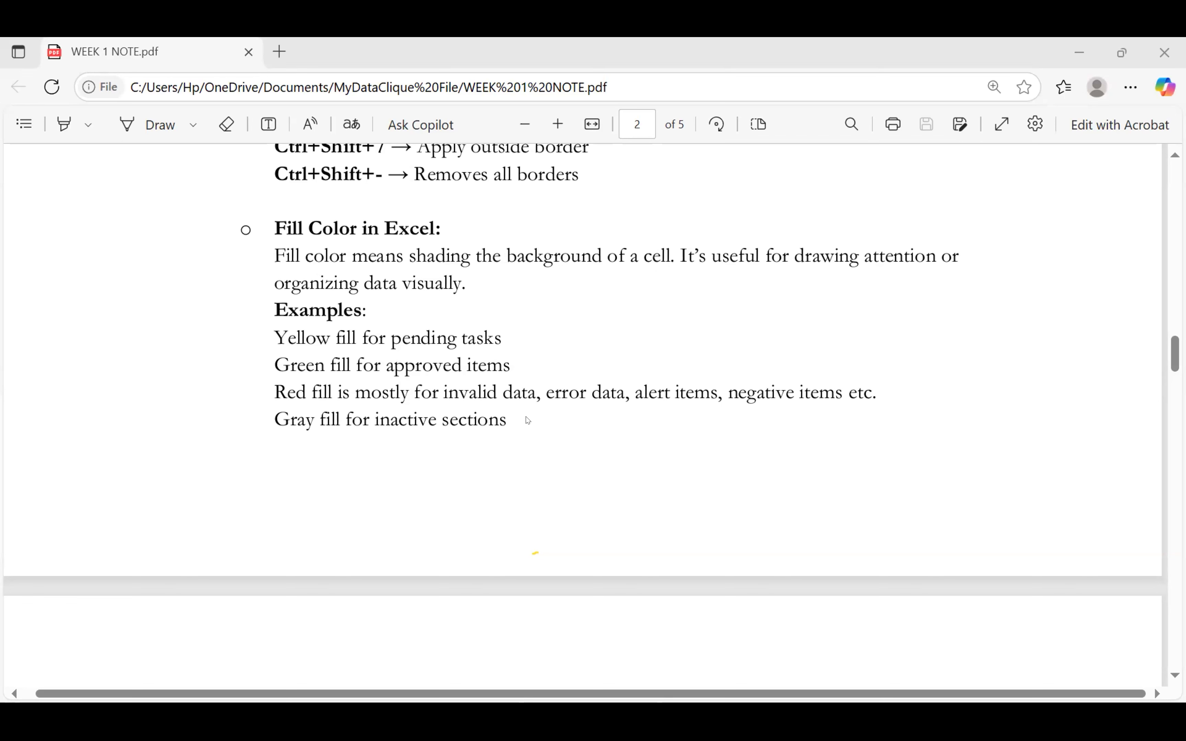
Switch from the WEEK 1 NOTE PDF back to the Excel_Functions_Dataset workbook
key(alt+Tab)
key(alt+Tab)
key(alt+Tab)
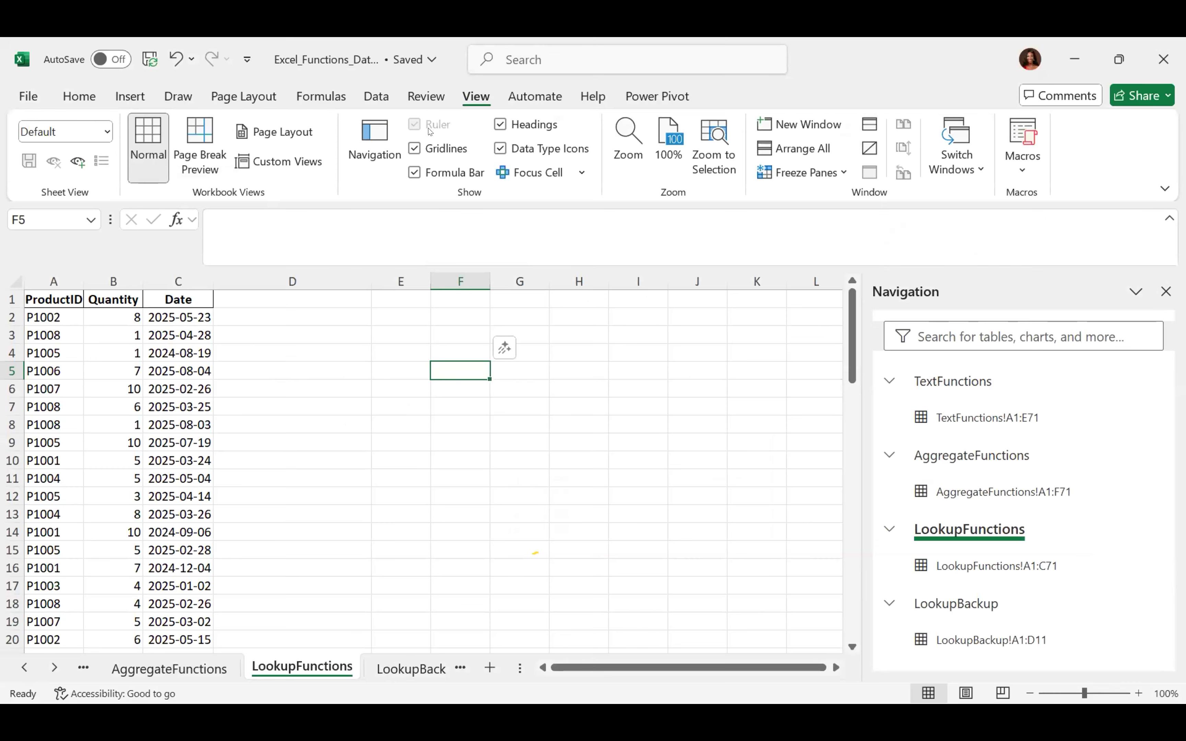
Post a comment reading 'date' on cell C4 through the Review tab
click(427, 99)
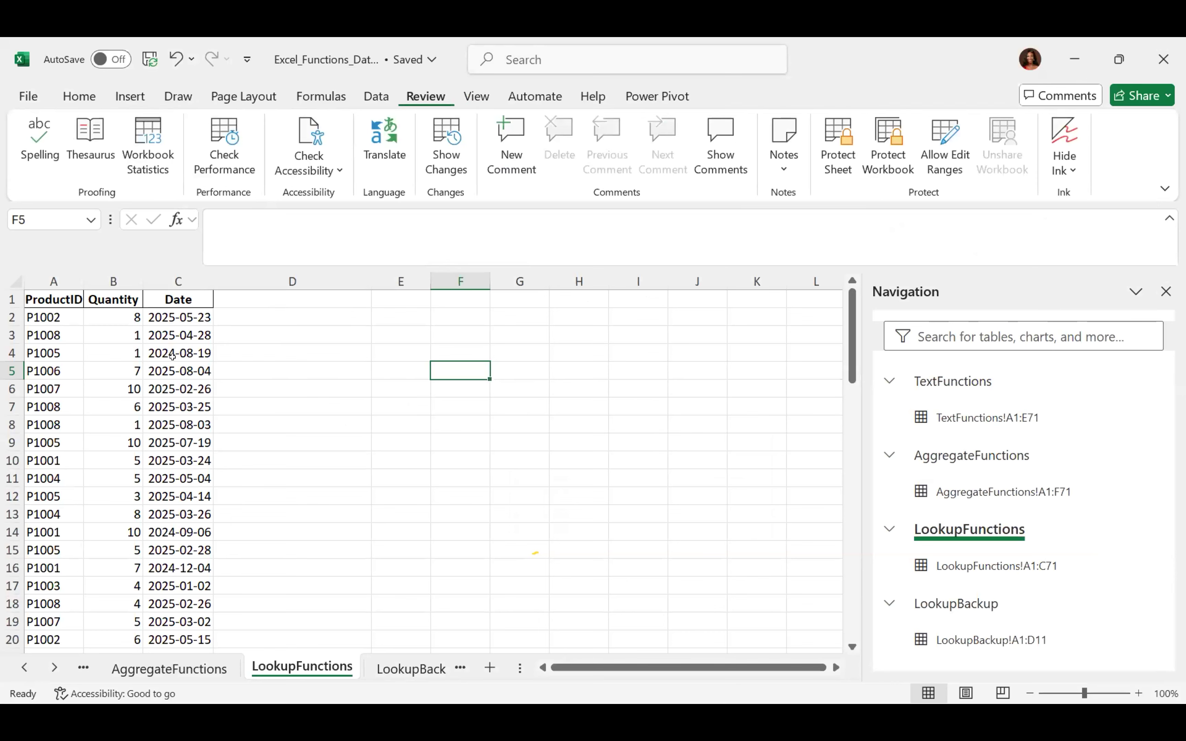
click(182, 349)
click(511, 148)
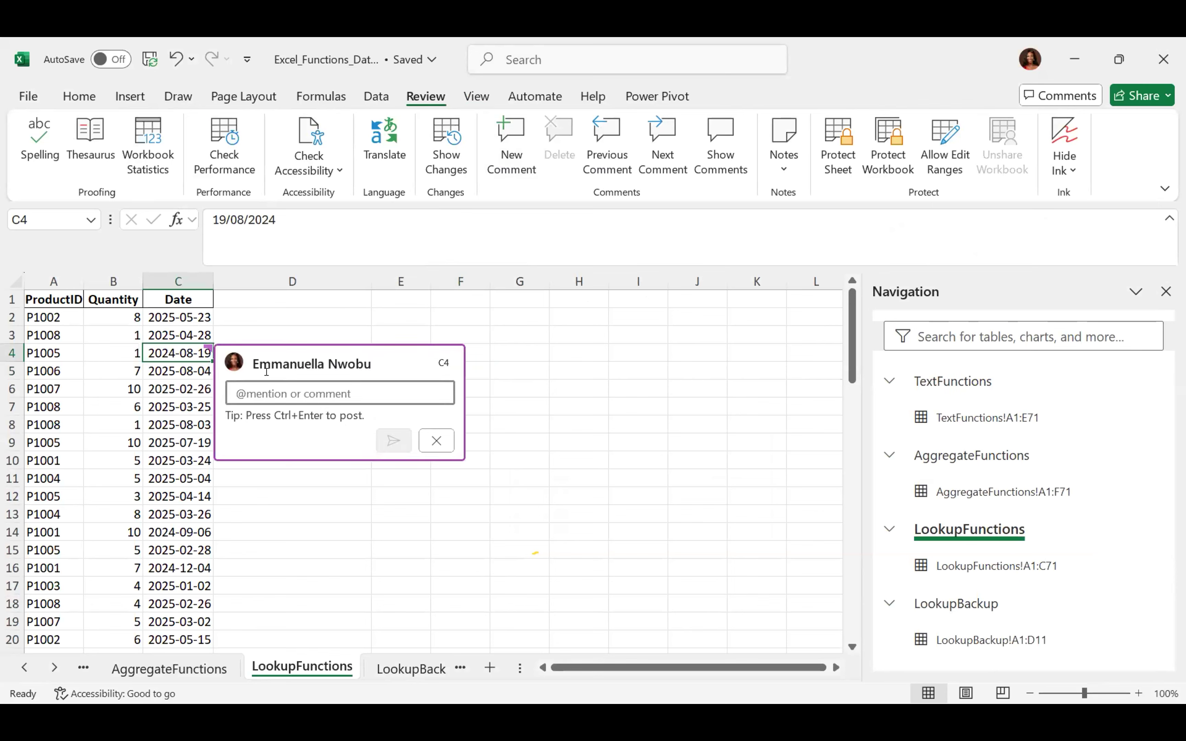
text(date)
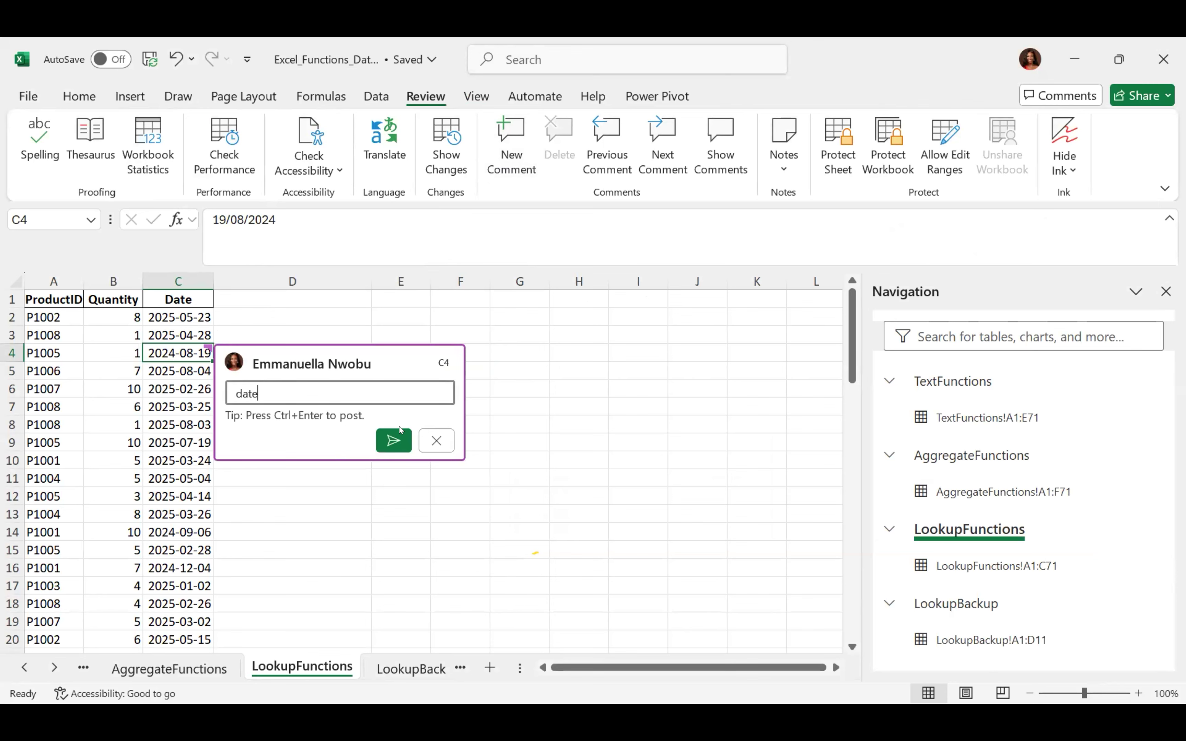
click(398, 433)
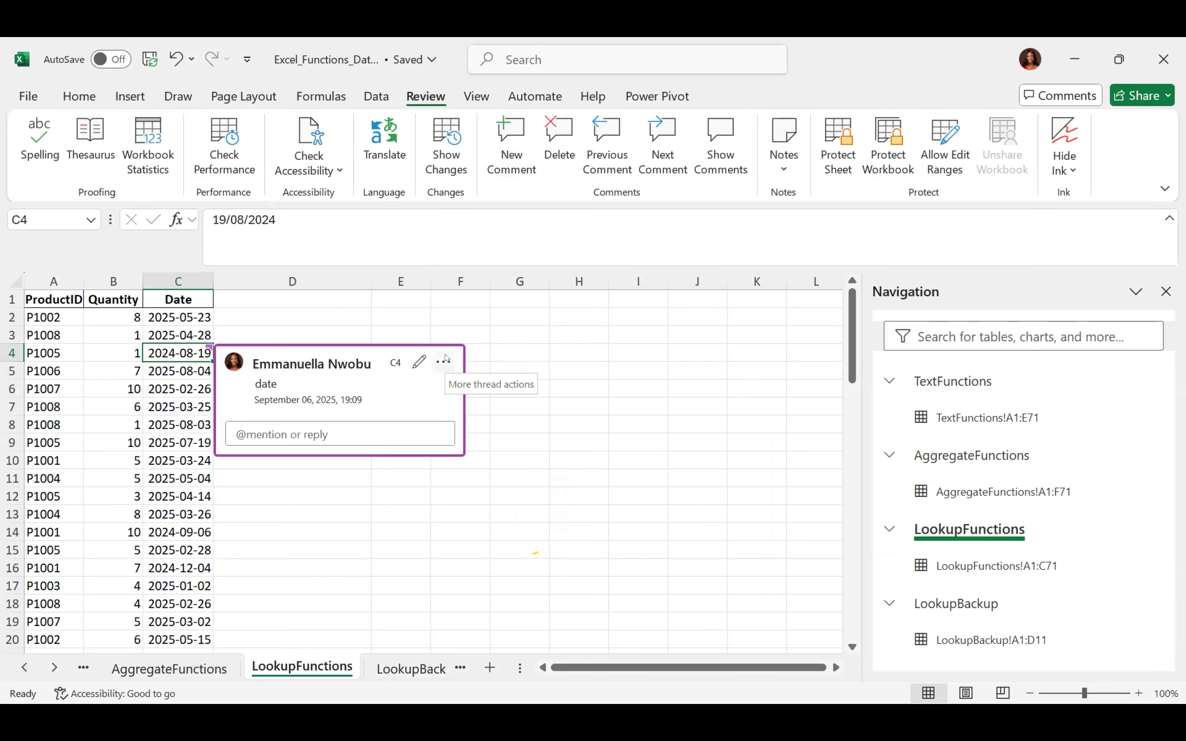
click(444, 361)
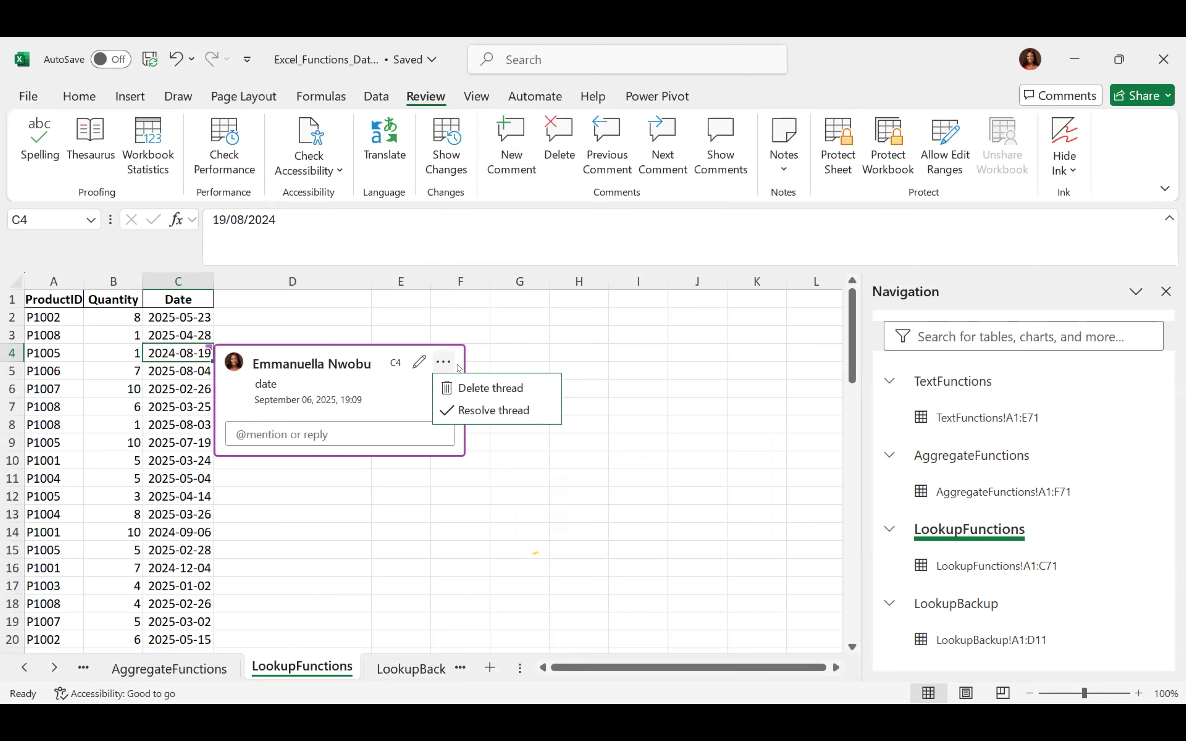
key(Escape)
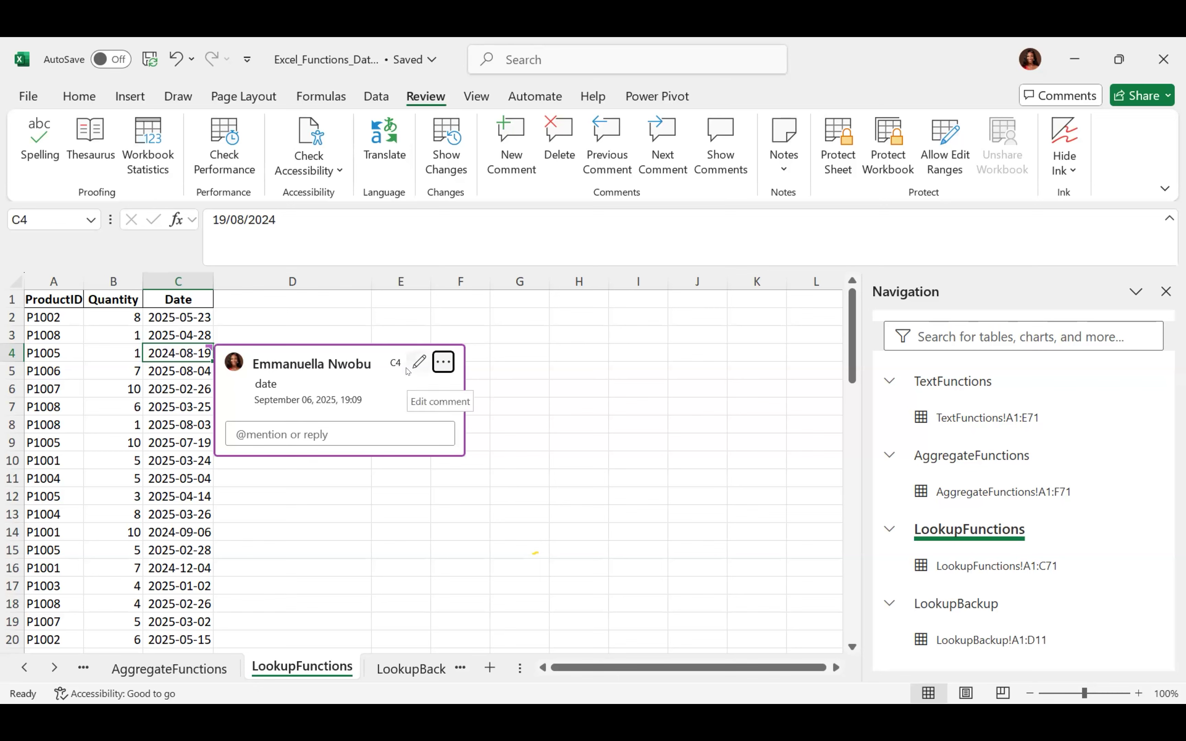
Delete the 'date' comment from cell C4 using Review > Delete
click(518, 420)
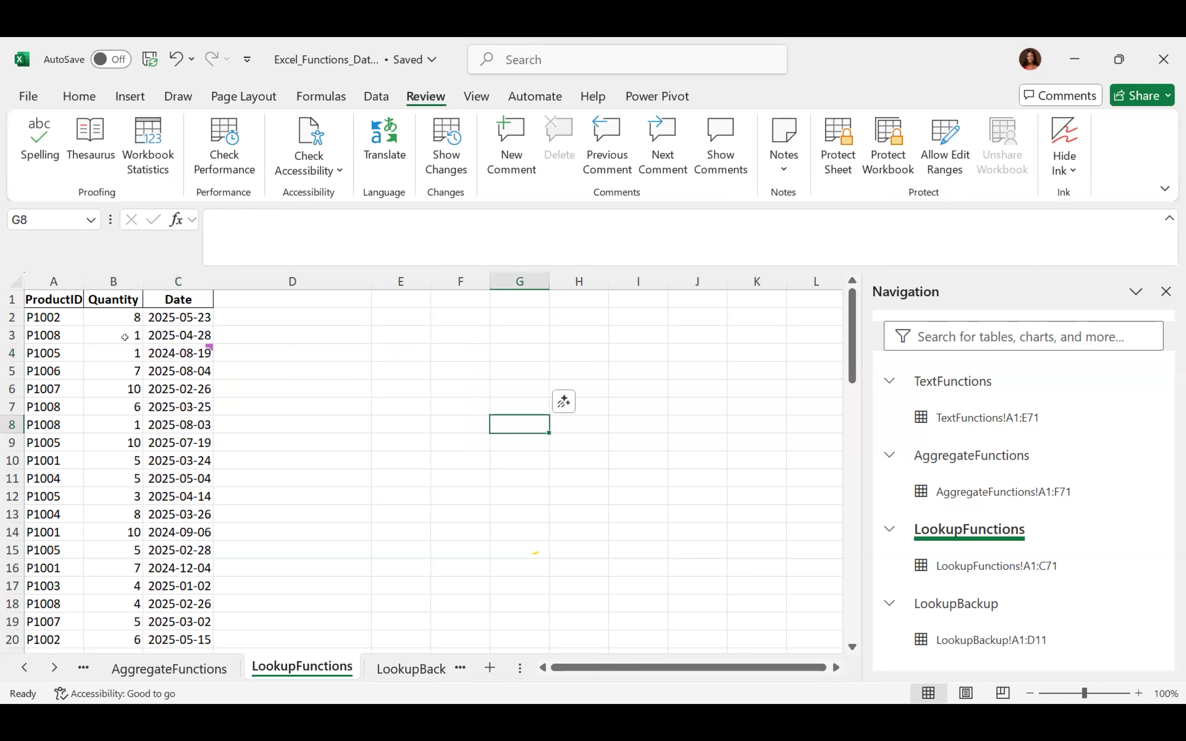
click(175, 351)
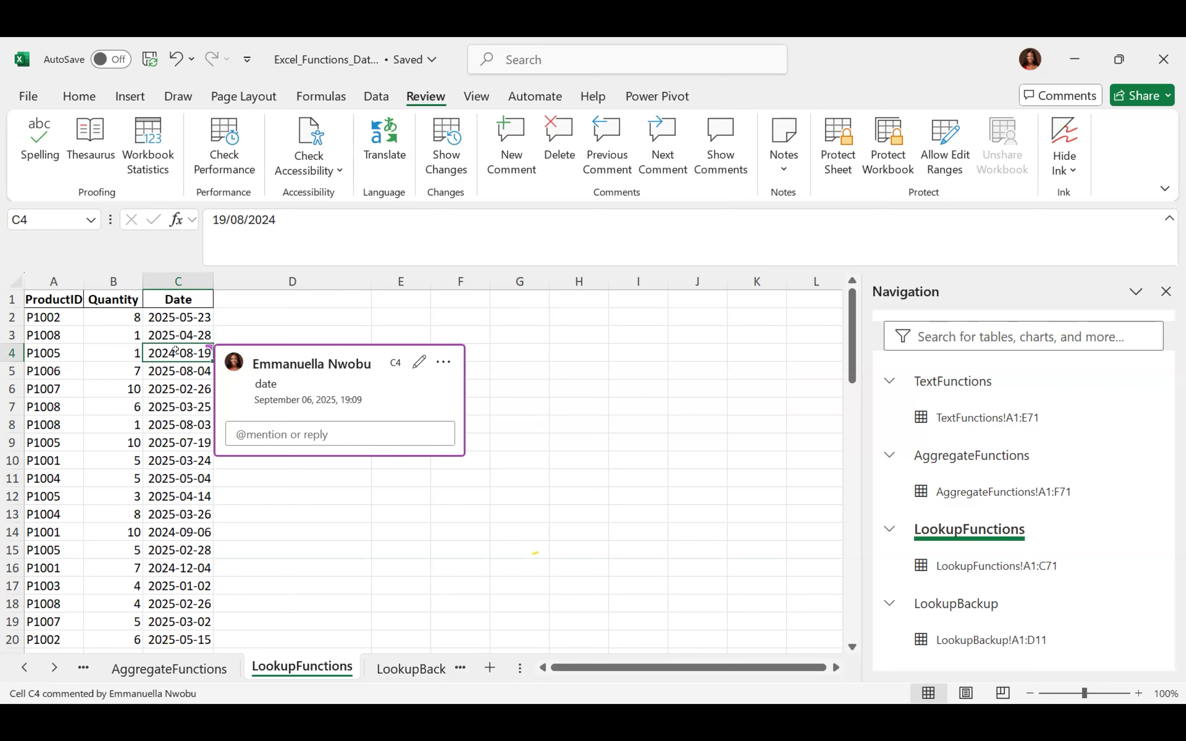
click(559, 139)
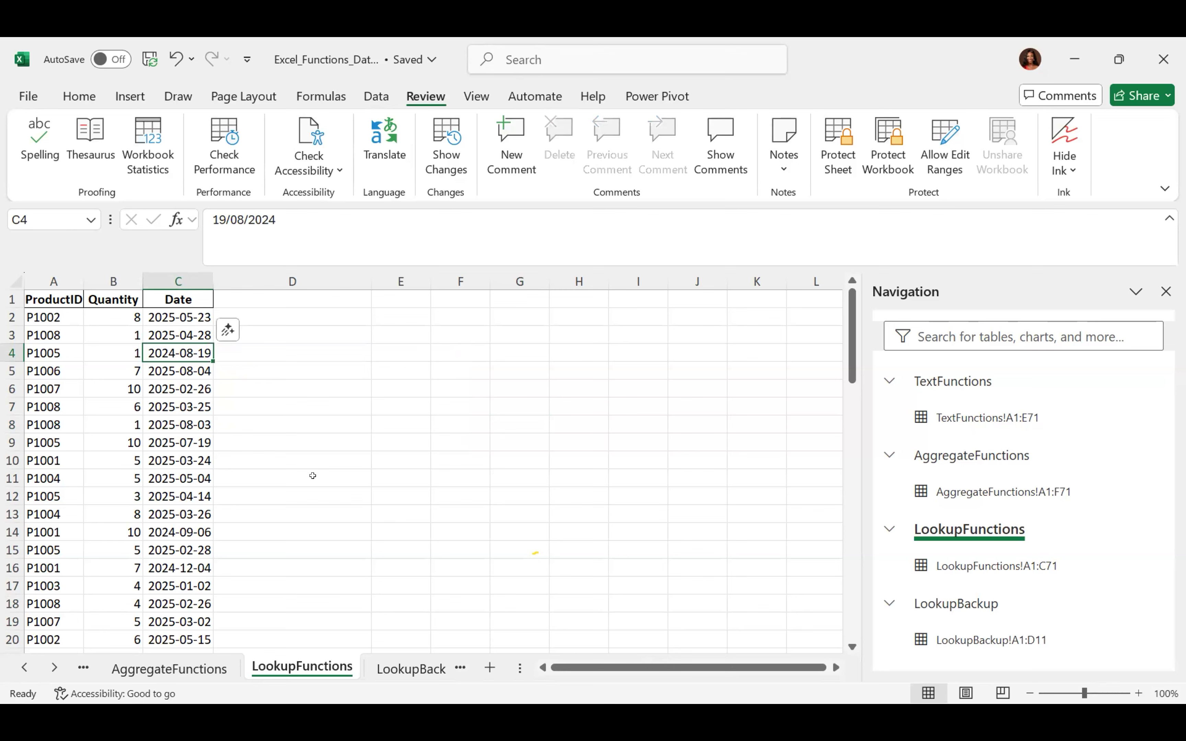
key(alt+Tab)
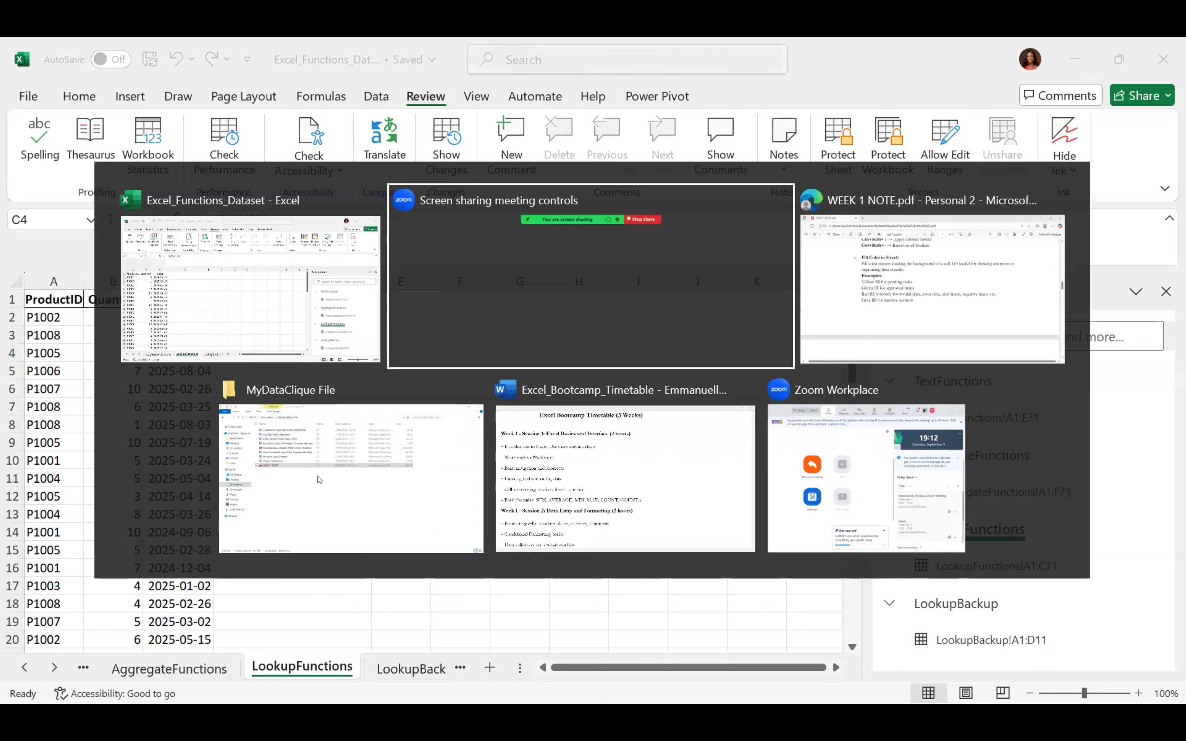
Return to the WEEK 1 NOTE PDF and scroll to the Cell Referencing section on page 3
key(alt+Tab)
key(alt+Tab)
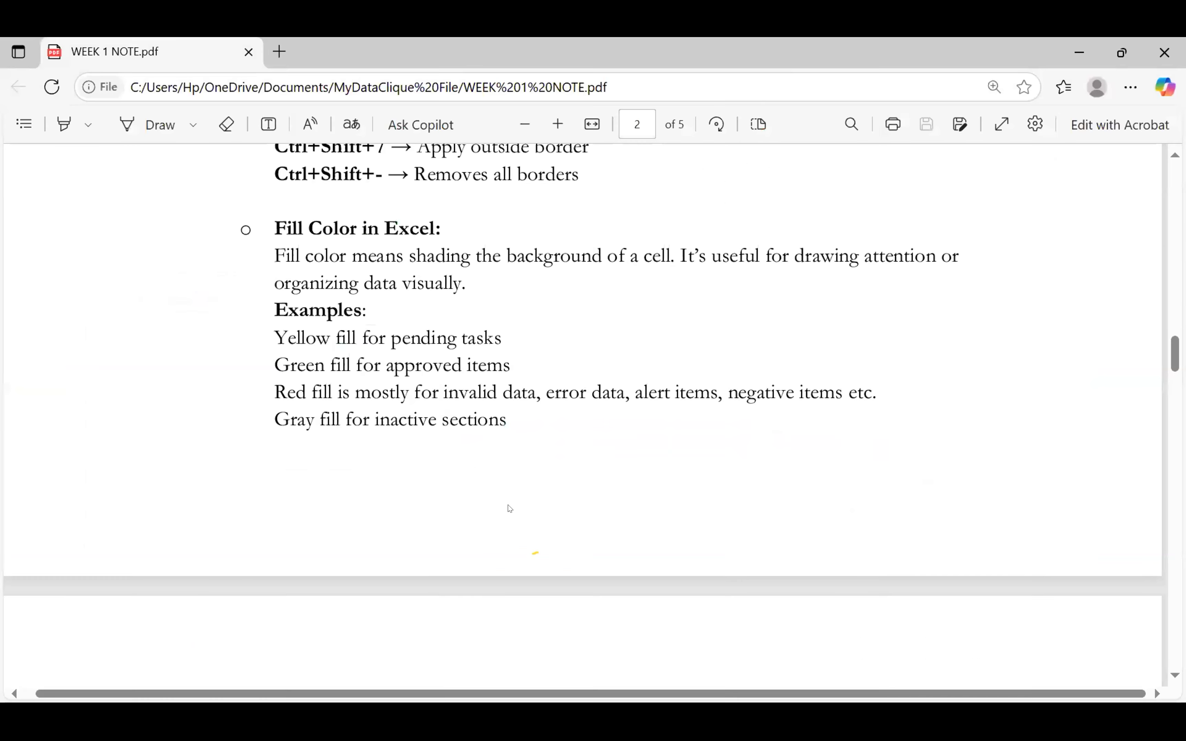
scroll(510, 508, up, 5)
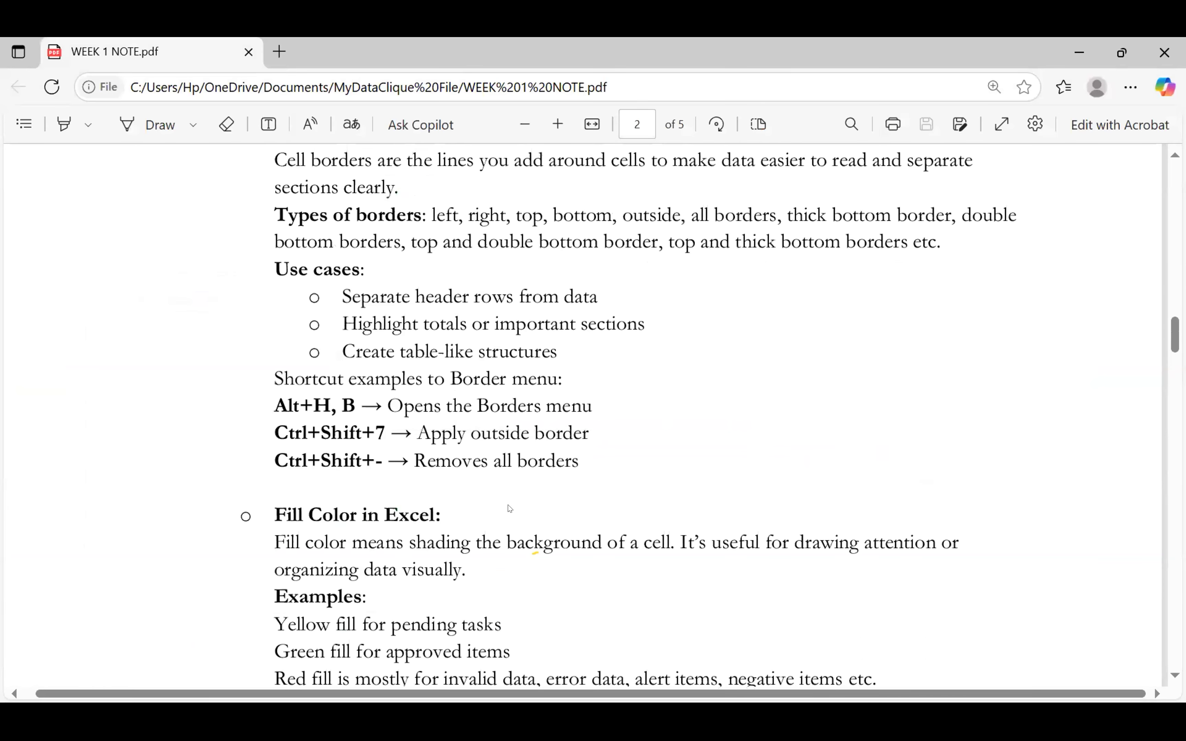
scroll(510, 509, up, 6)
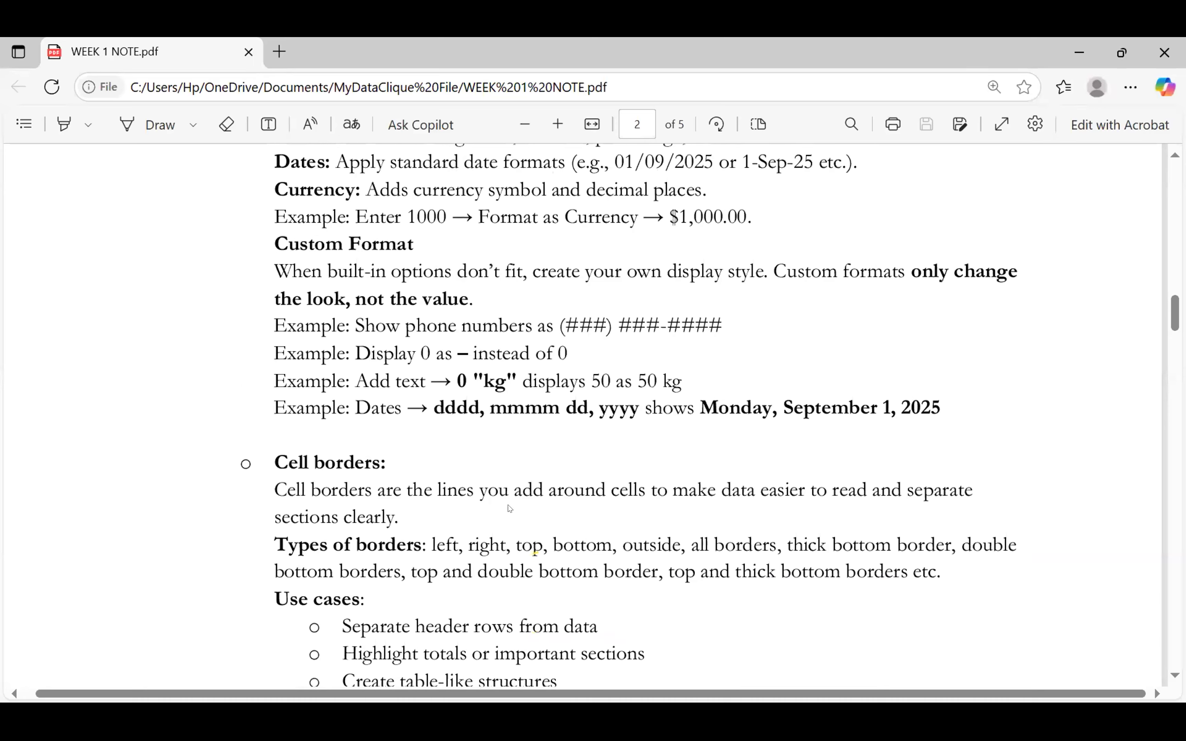
scroll(510, 509, down, 7)
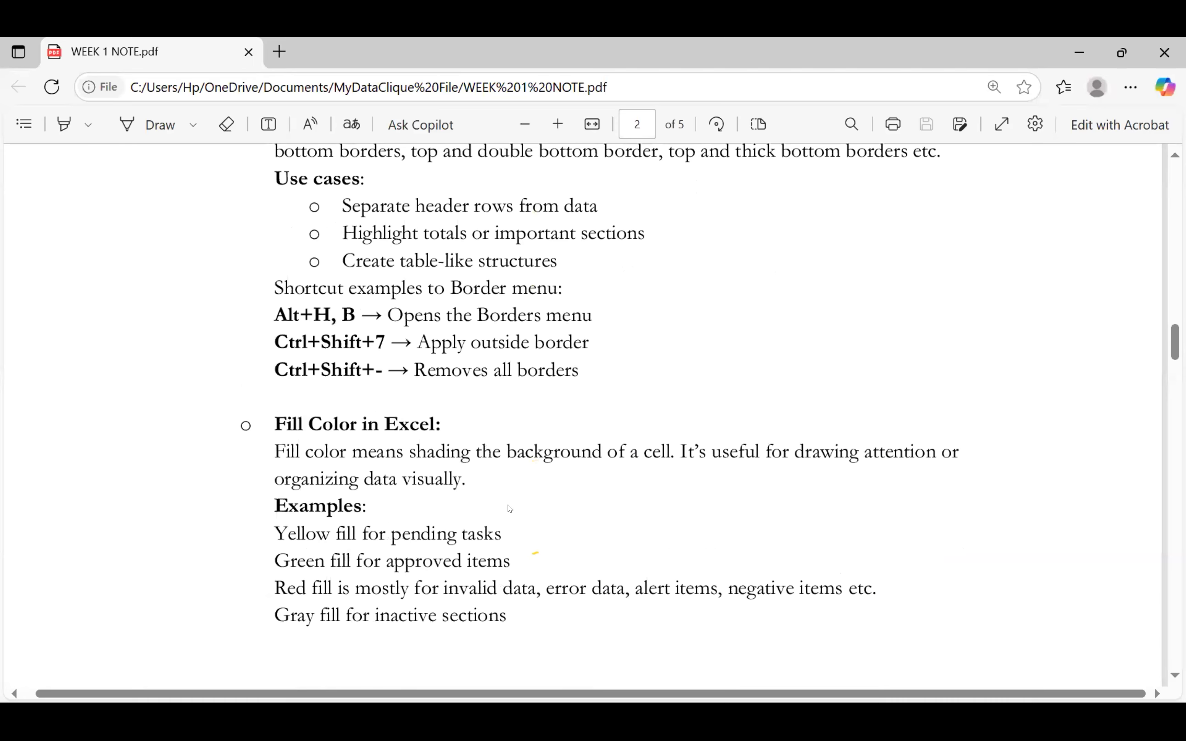
scroll(510, 508, up, 5)
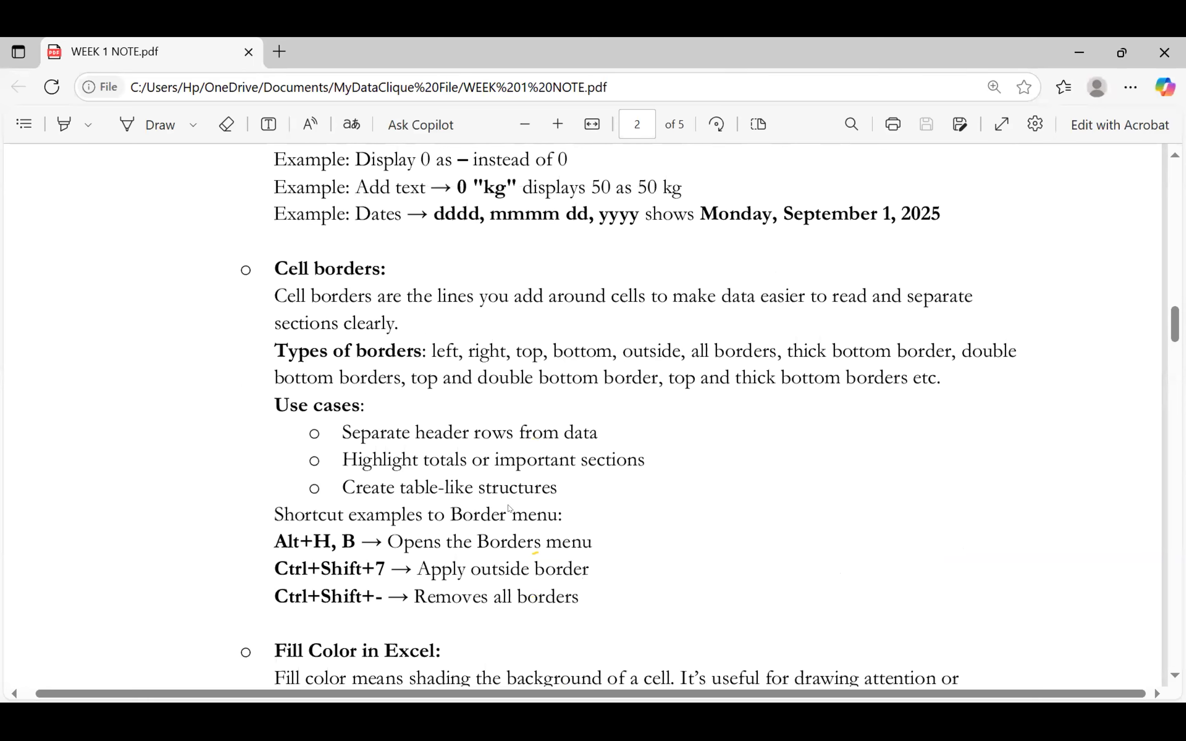
scroll(510, 509, down, 7)
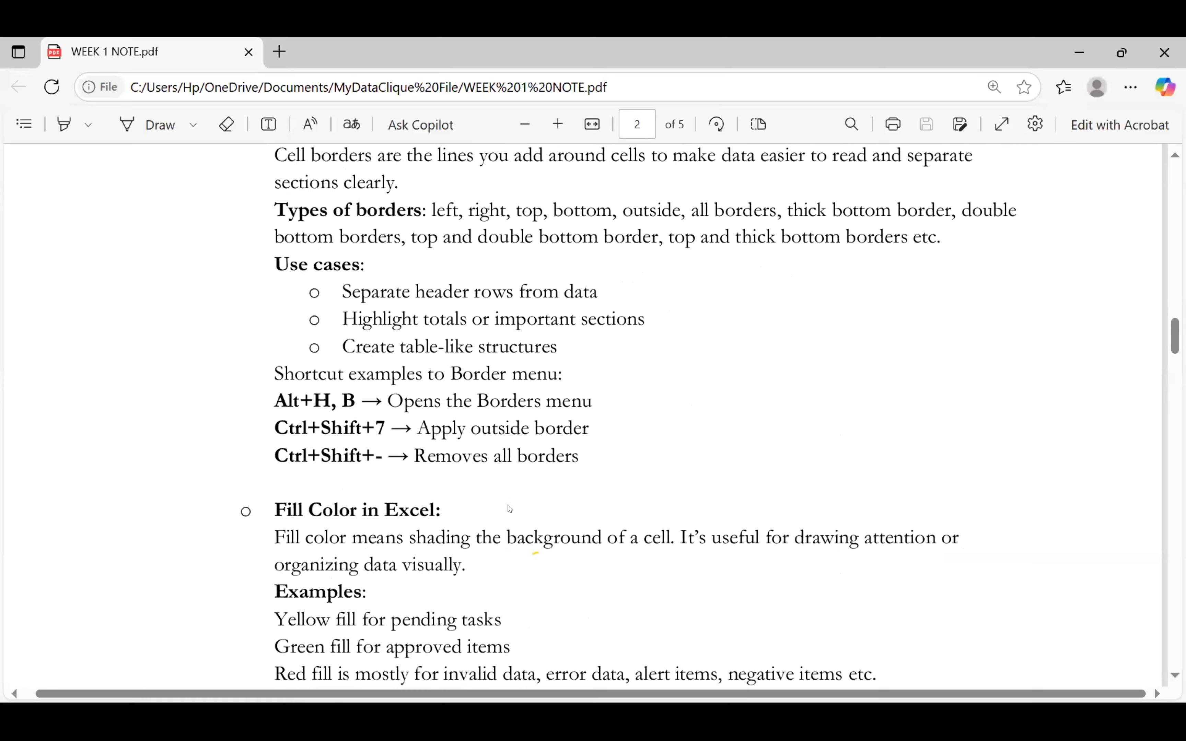
scroll(510, 508, down, 11)
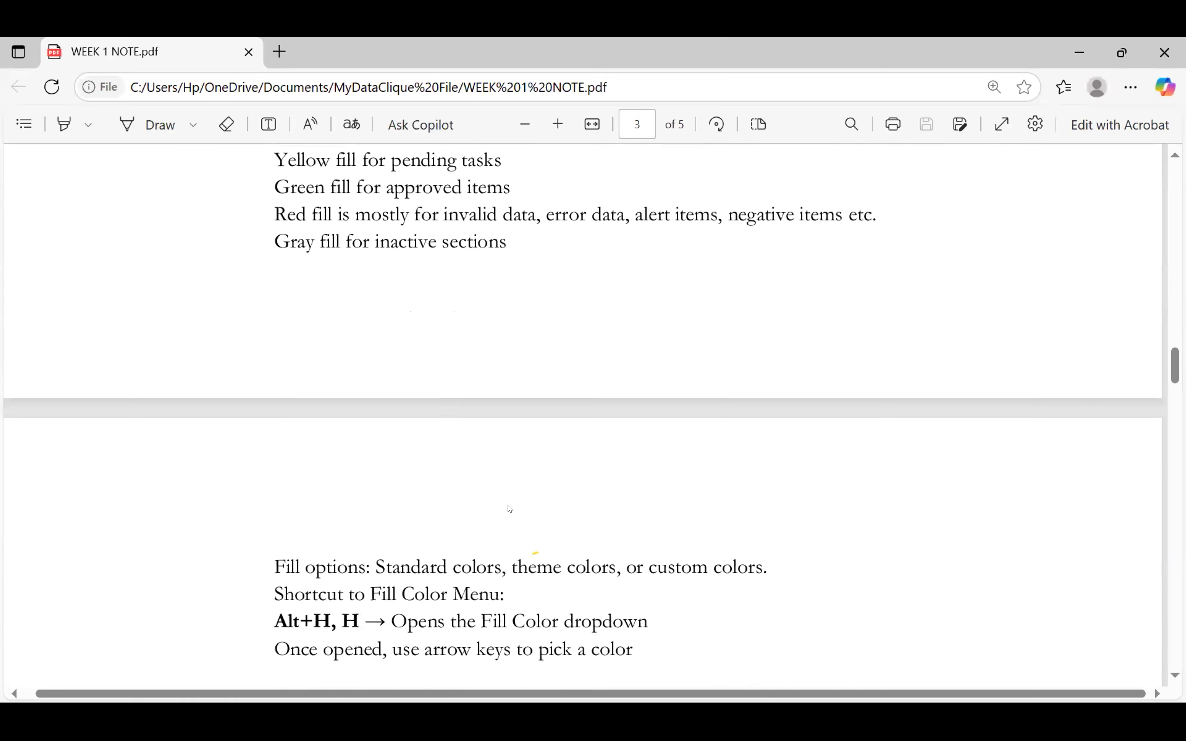
scroll(510, 509, down, 4)
scroll(510, 509, down, 5)
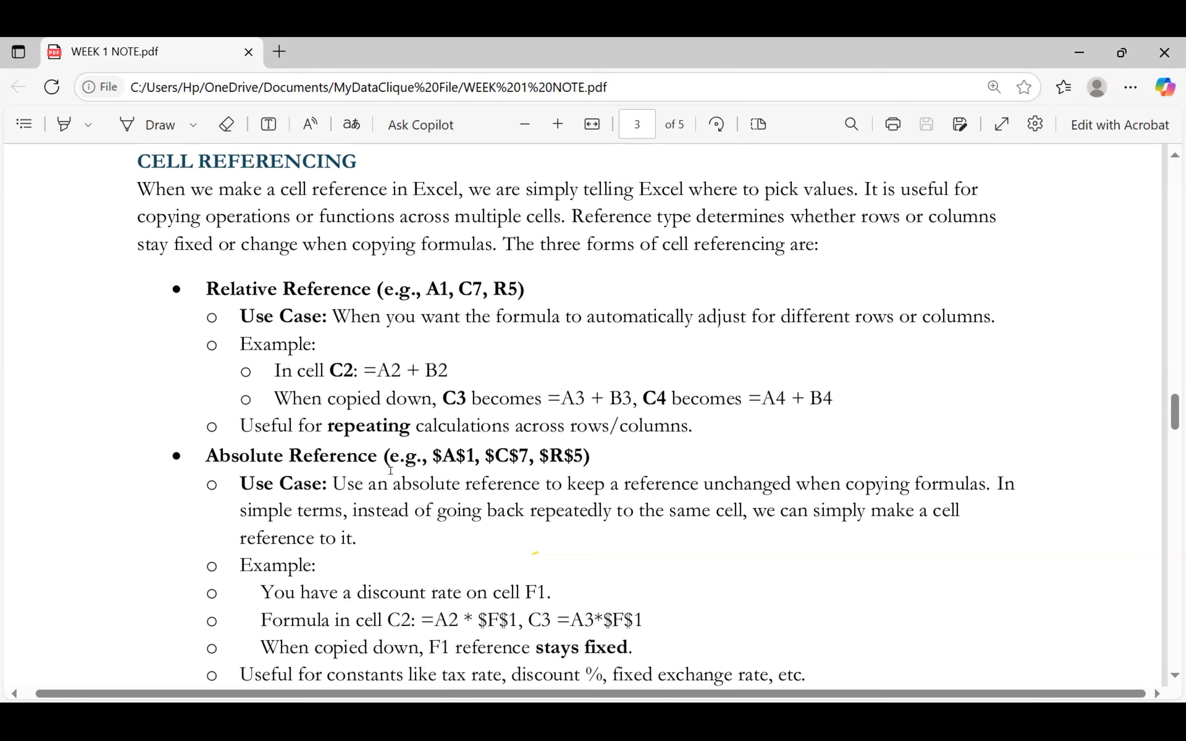
scroll(391, 470, down, 5)
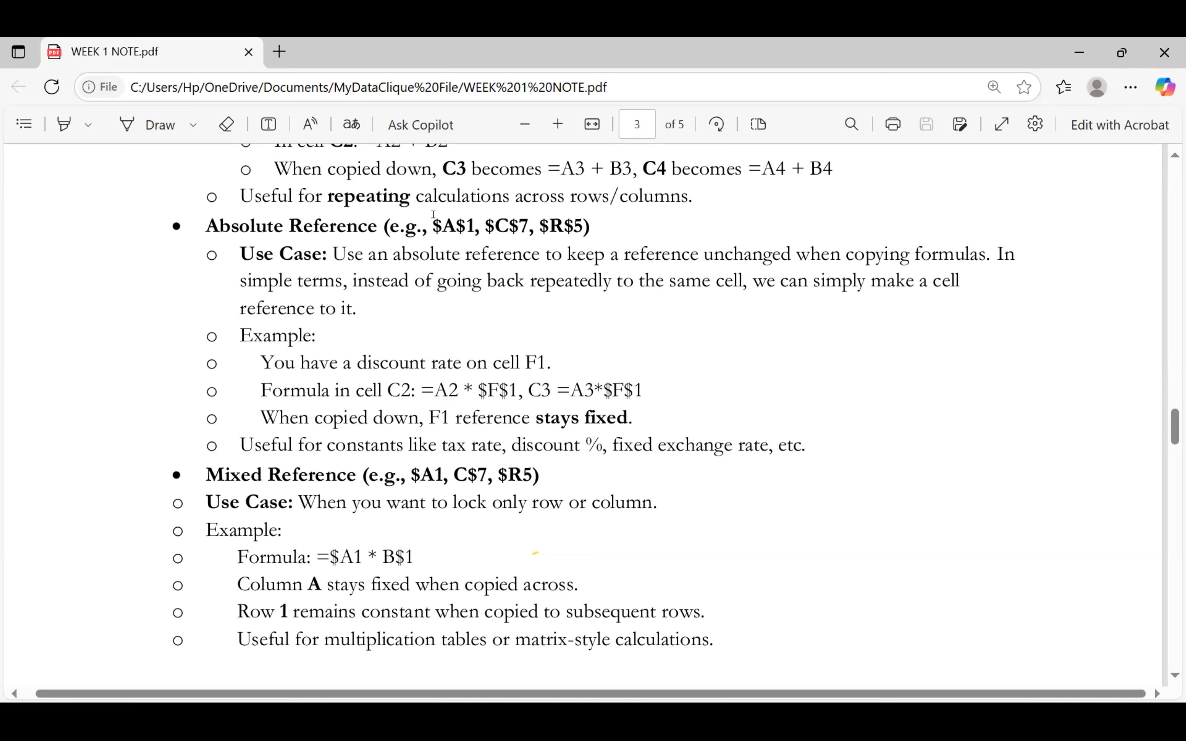
Leave the Mixed Reference notes and return to the Excel workbook
key(alt+Tab)
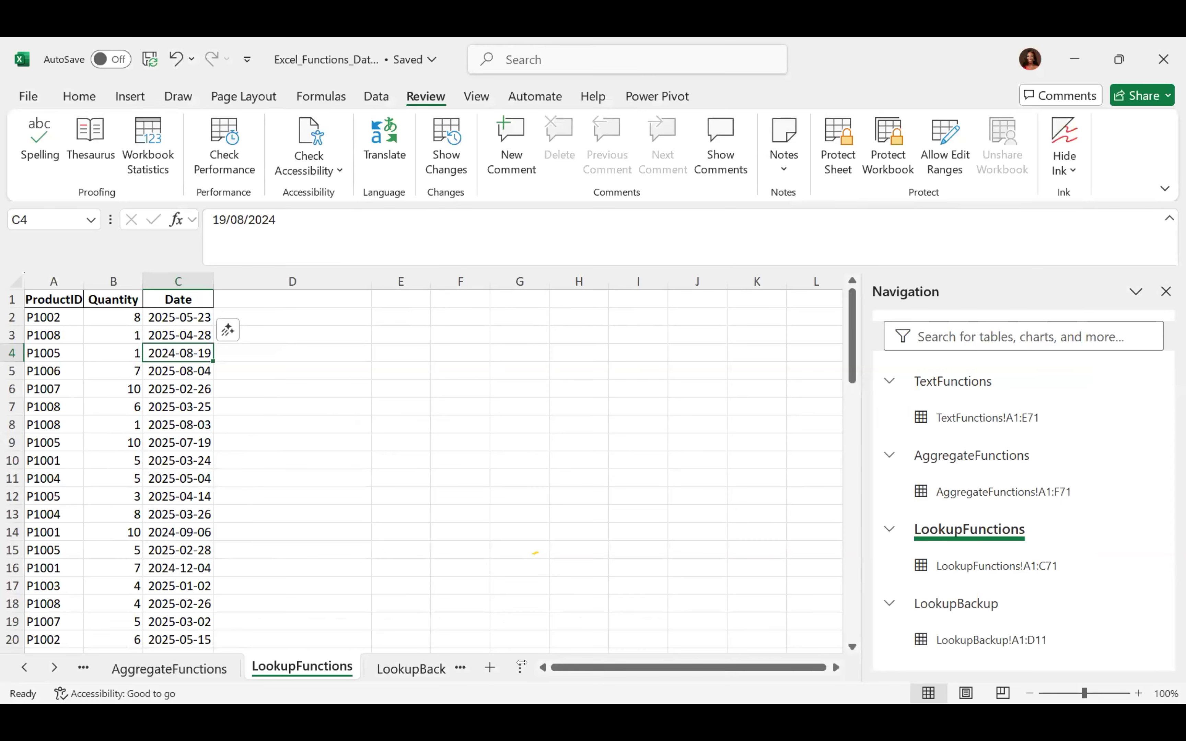
On the AggregateFunctions sheet, insert a blank column E before SalesRep
click(171, 666)
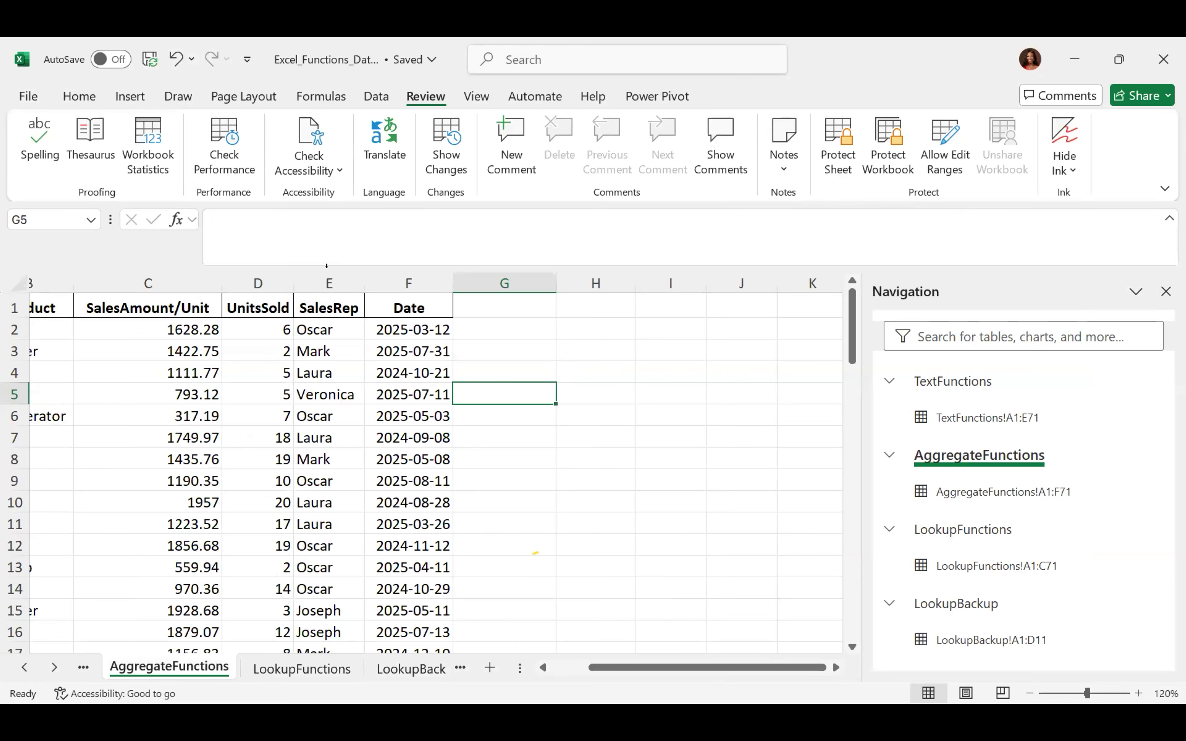
click(328, 284)
right_click(338, 283)
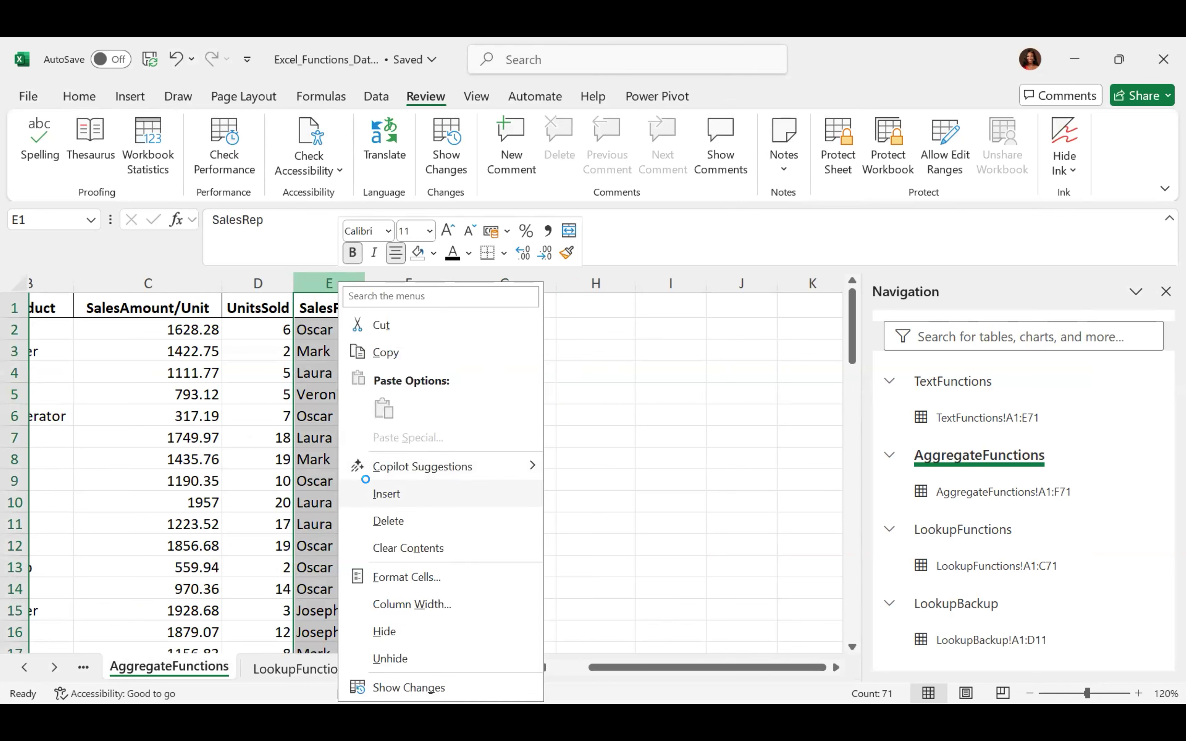
click(376, 491)
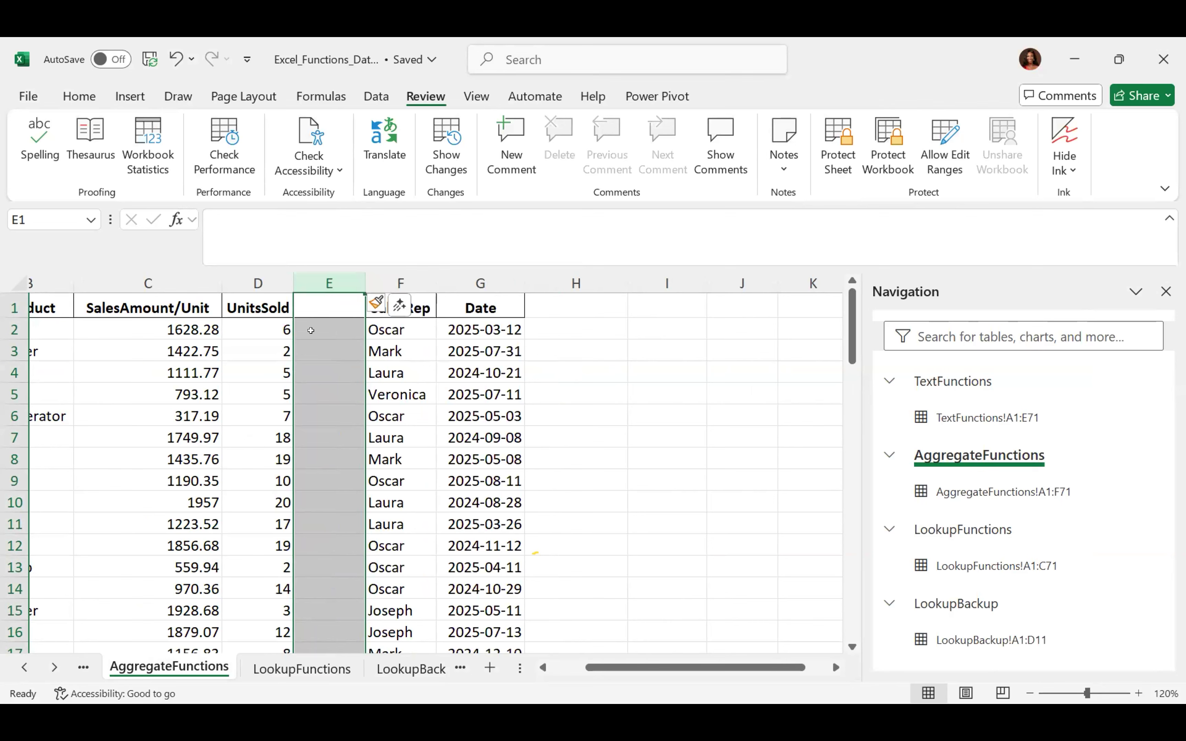
click(320, 299)
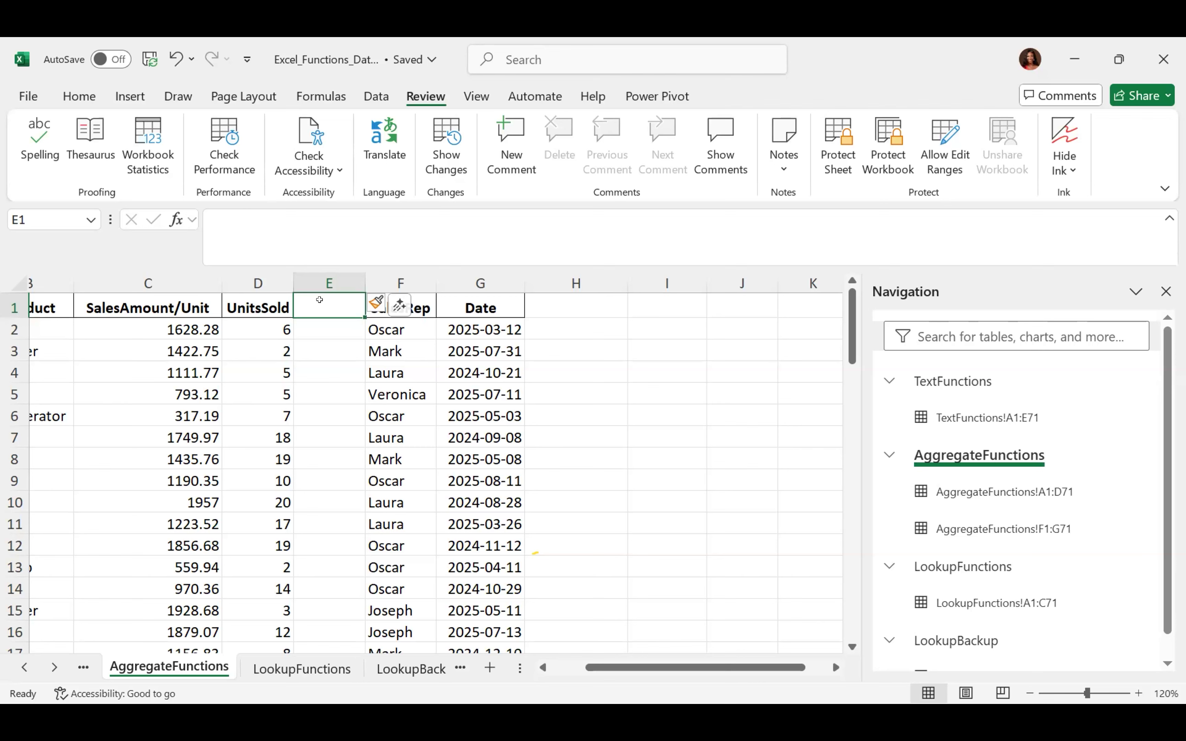
Enter the header 'Total Revenue' in E1 and AutoFit column E to it
text(Tota)
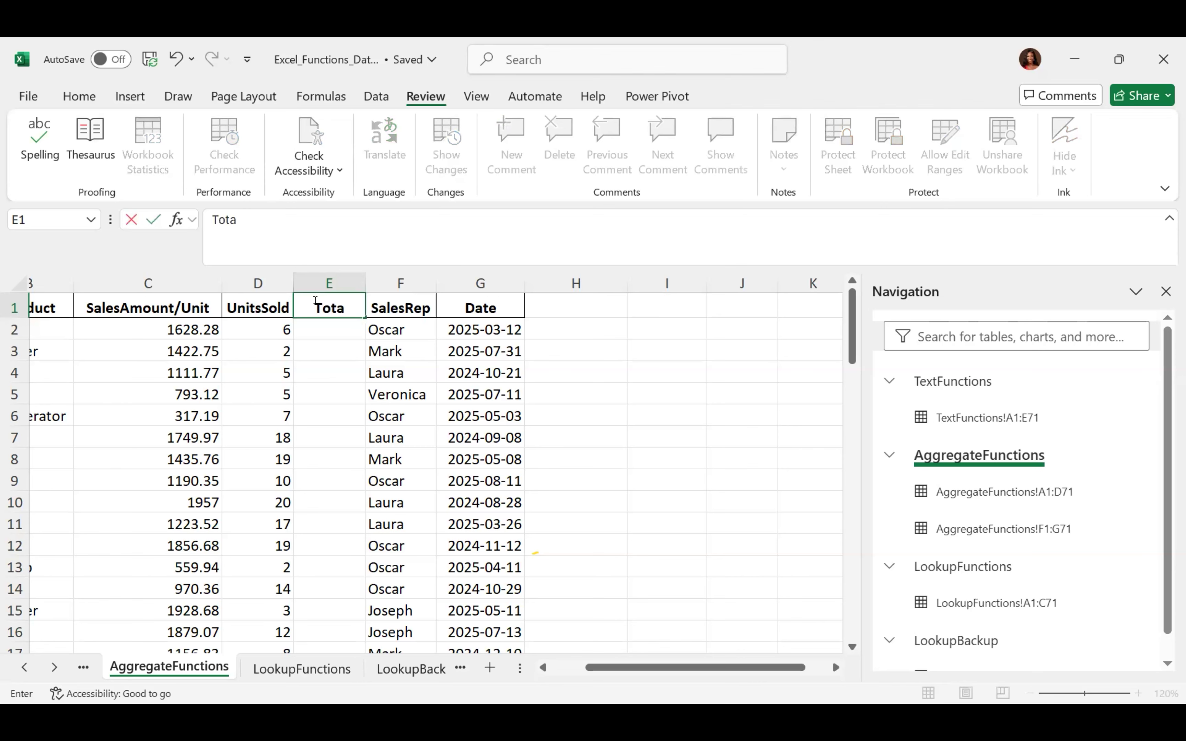
text(l Revenue)
key(Return)
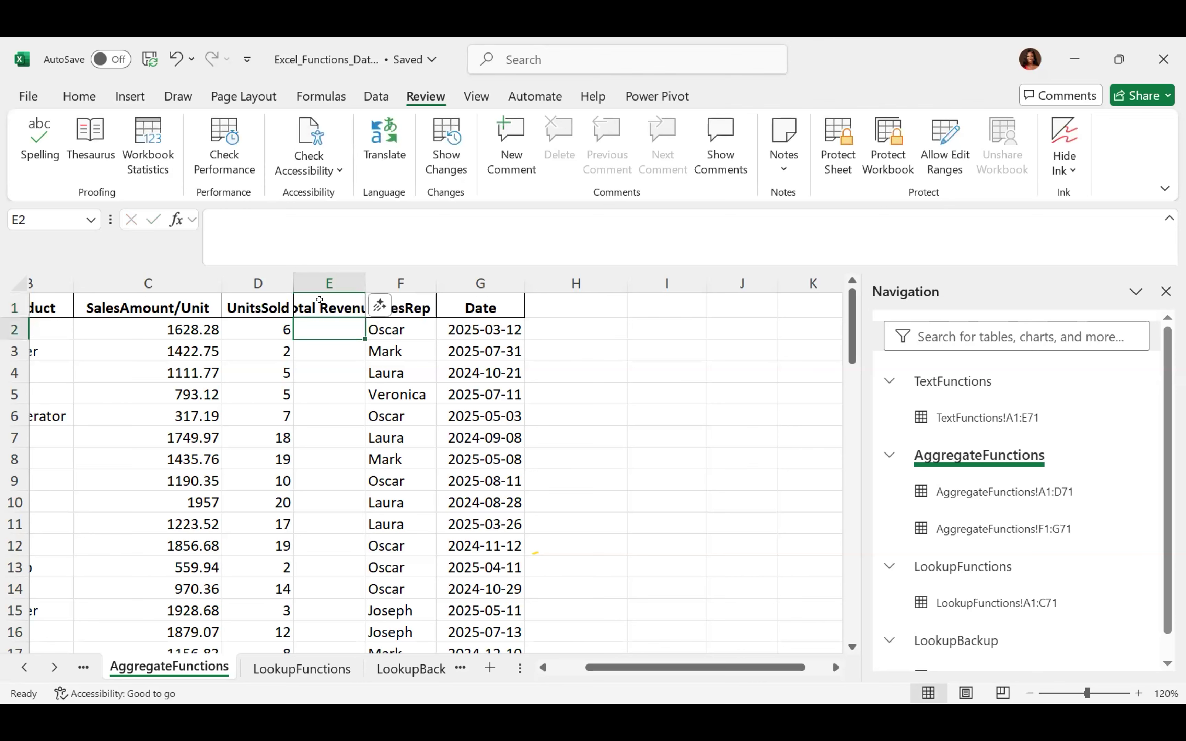
double_click(365, 283)
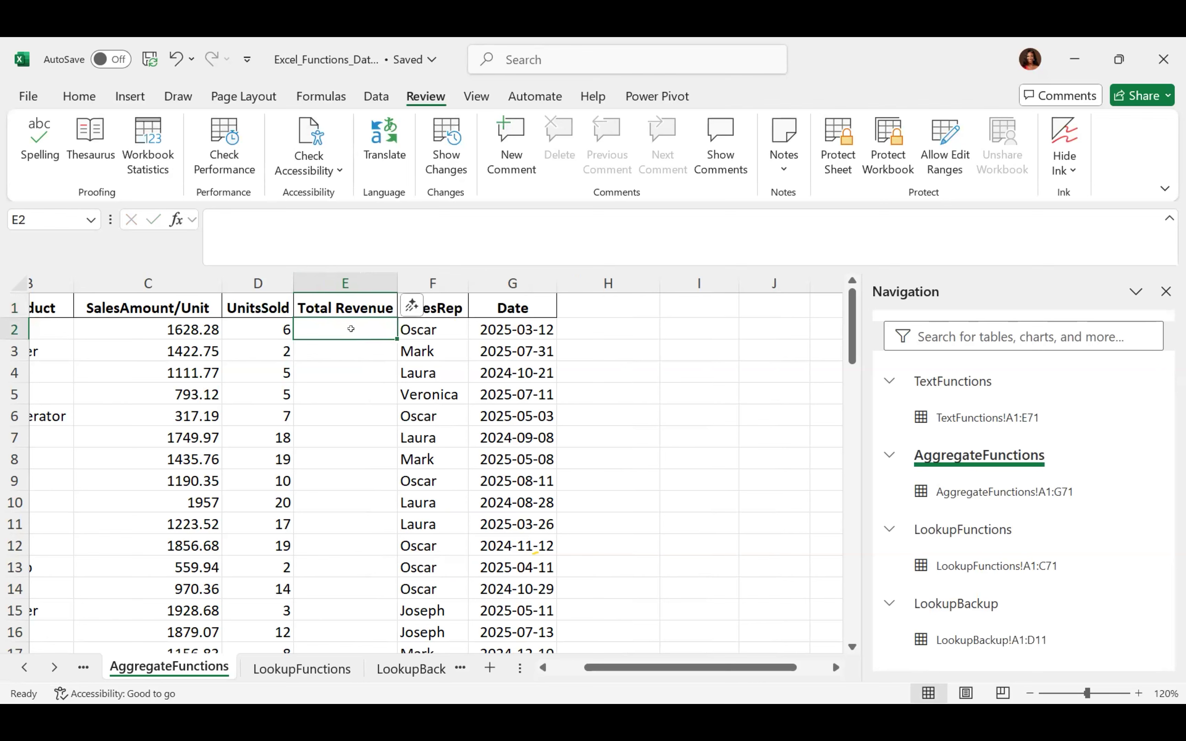
Enter =C2*D2 in E2, giving a Total Revenue of 9769.68
text(=)
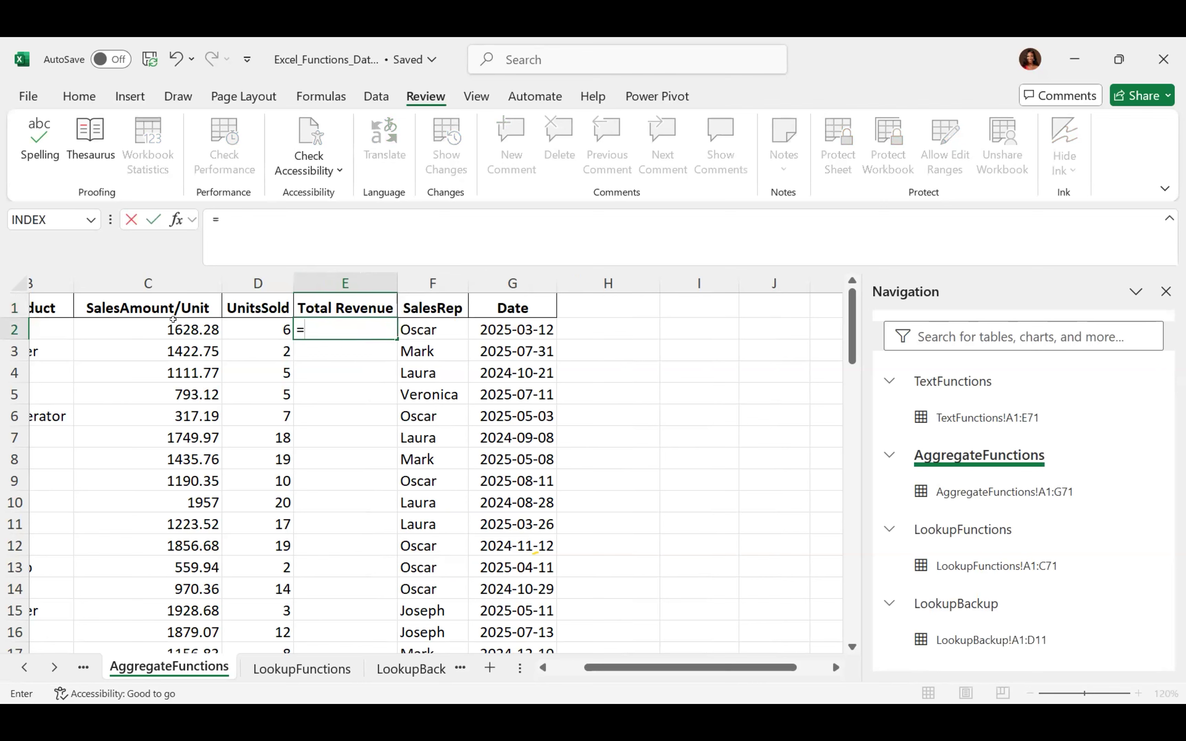
click(173, 321)
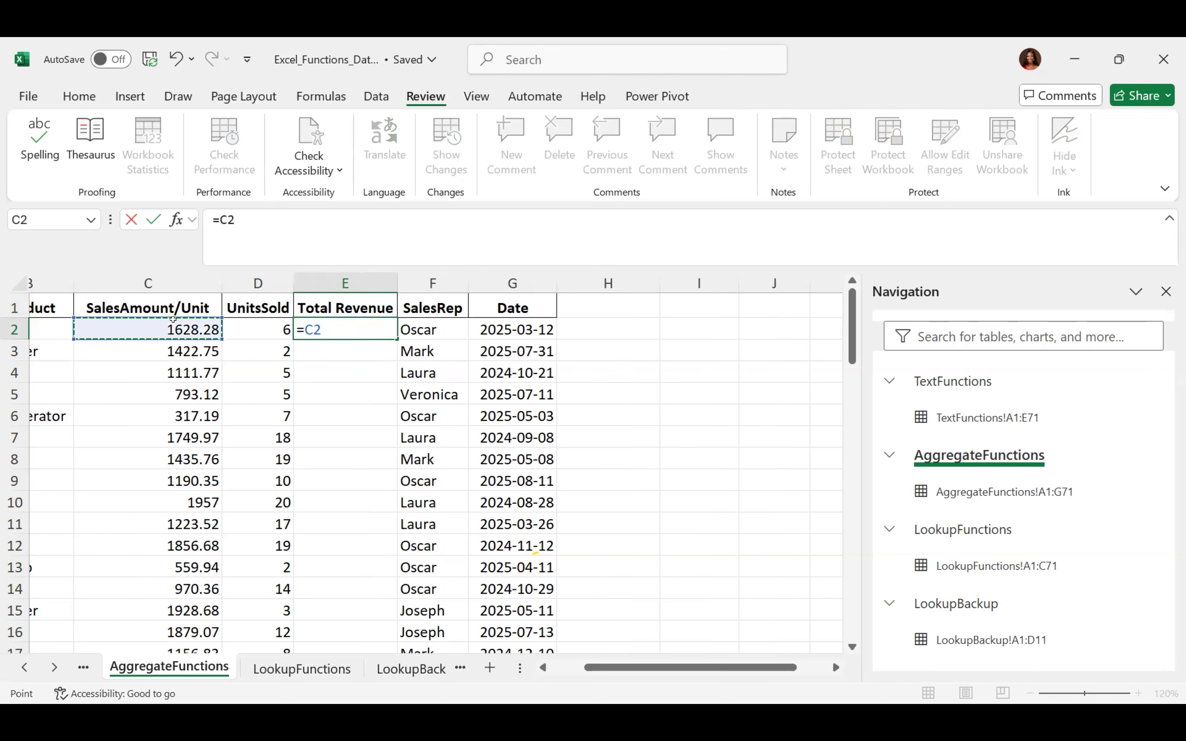
text(*)
click(263, 319)
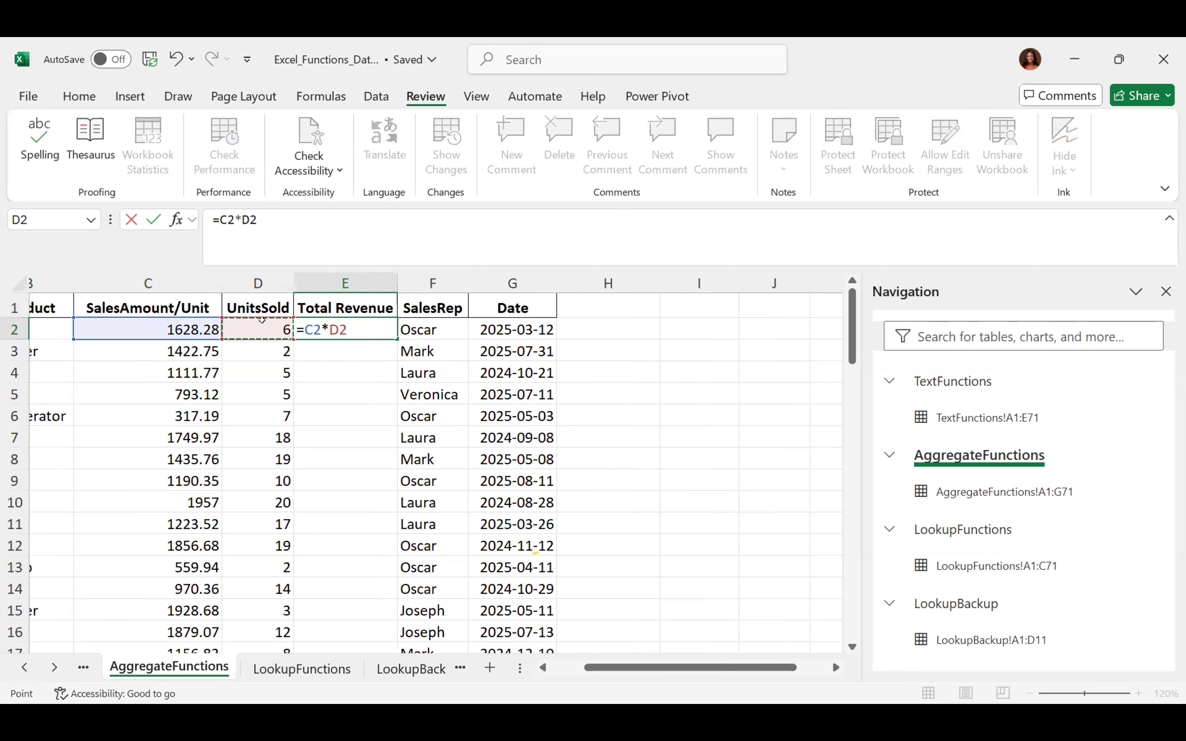
key(Return)
key(Up)
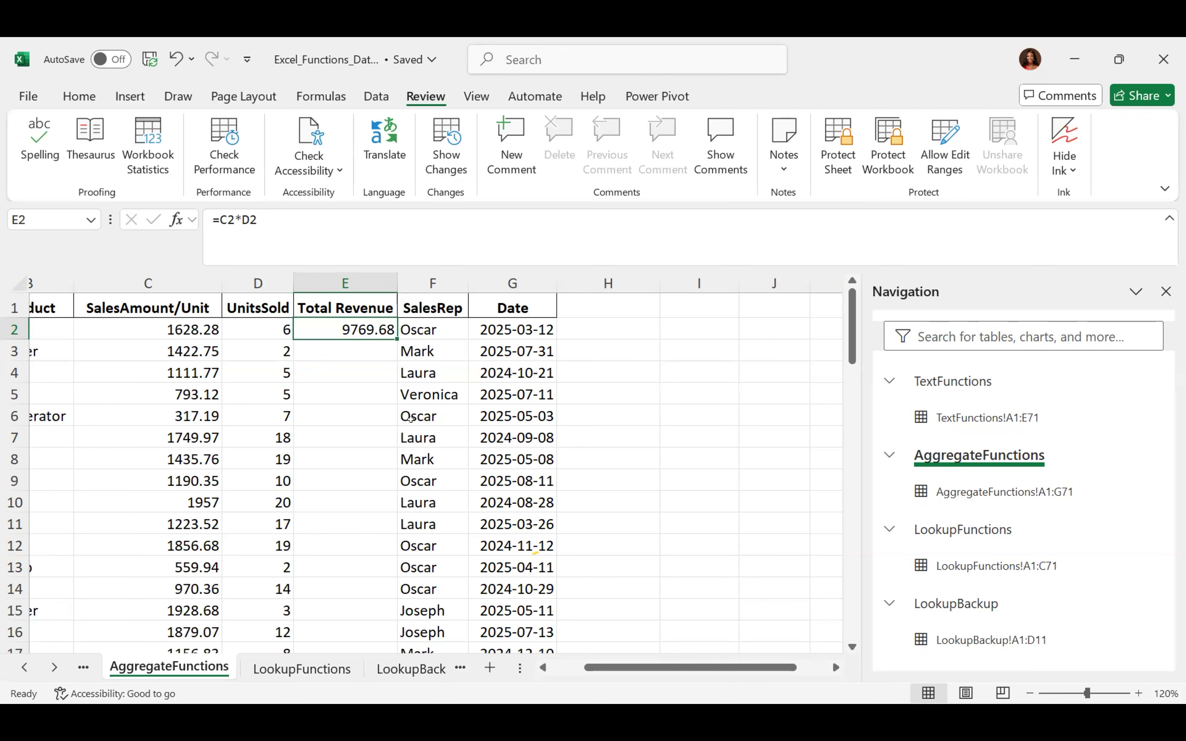
Fill the =C2*D2 formula from E2 down through row 71
click(542, 667)
click(543, 668)
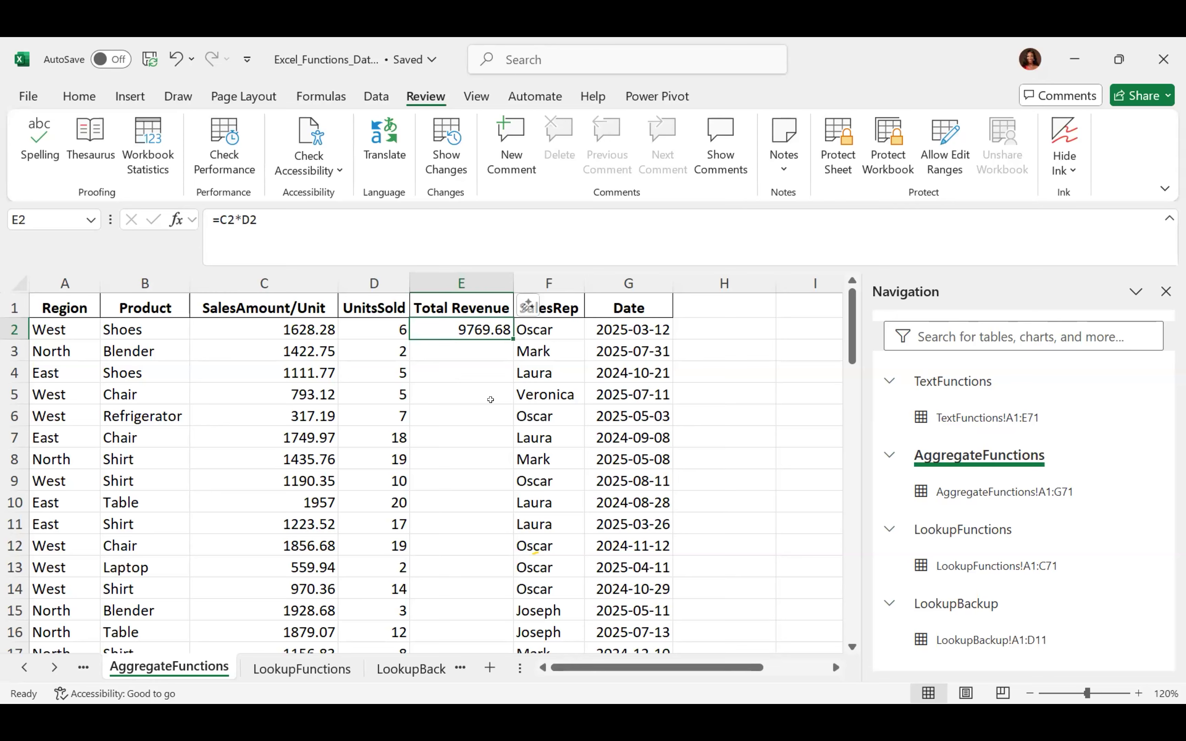
ctrl+scroll(491, 399, up, 6)
ctrl+scroll(490, 399, down, 3)
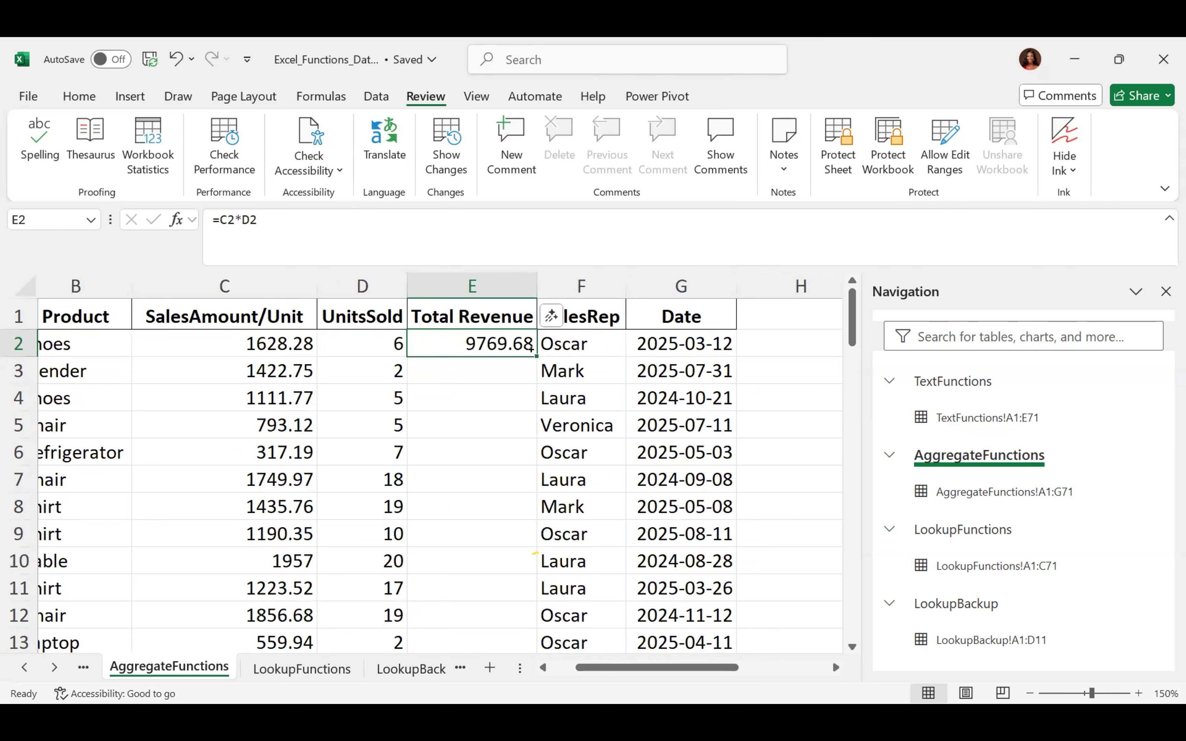
double_click(530, 348)
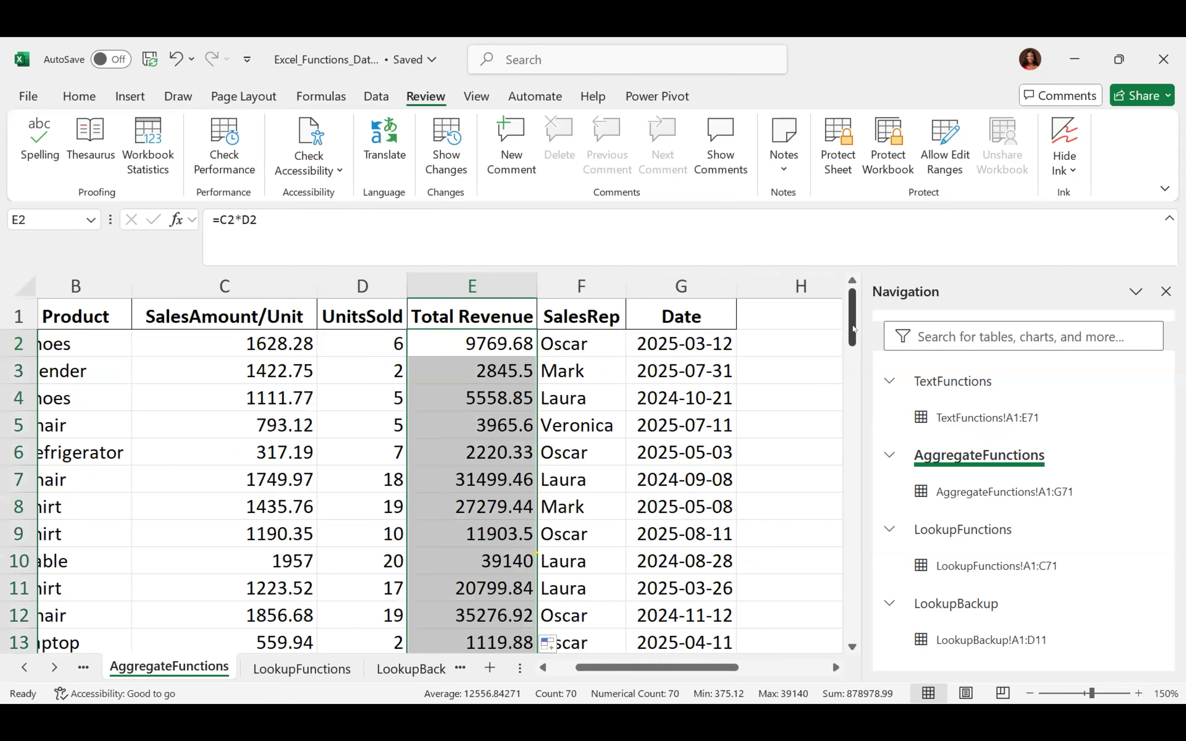
drag(851, 326, 844, 291)
click(459, 340)
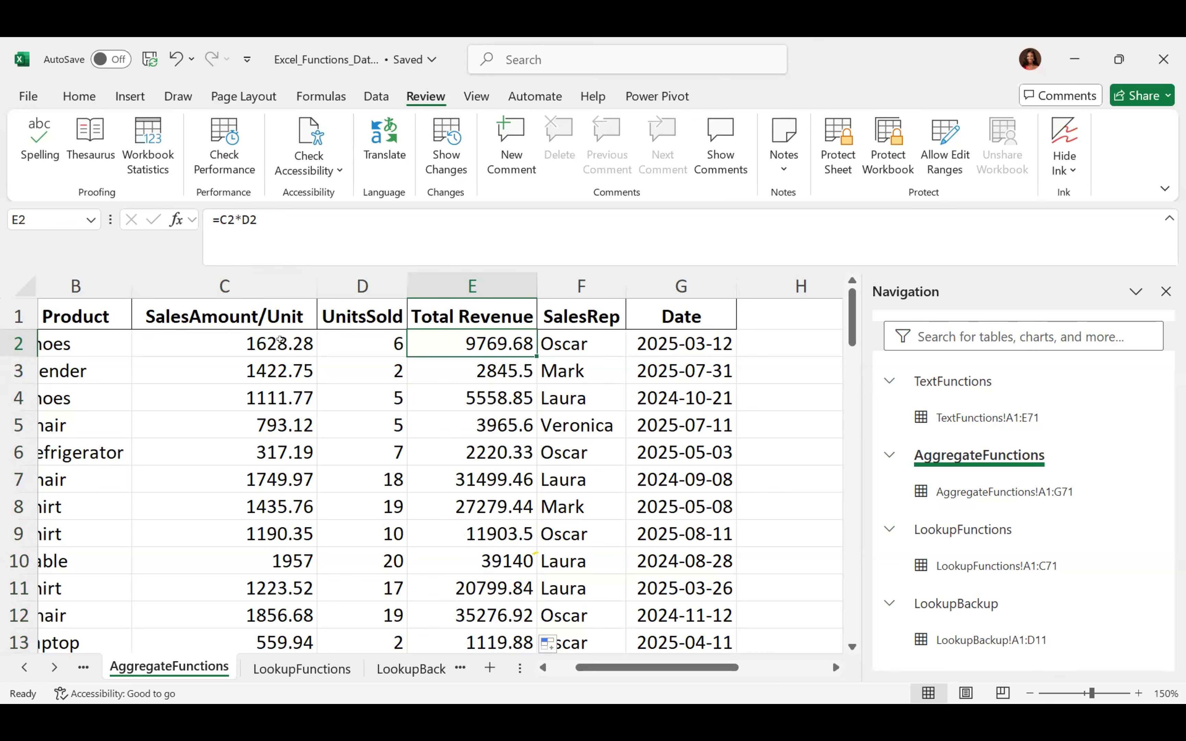
click(262, 339)
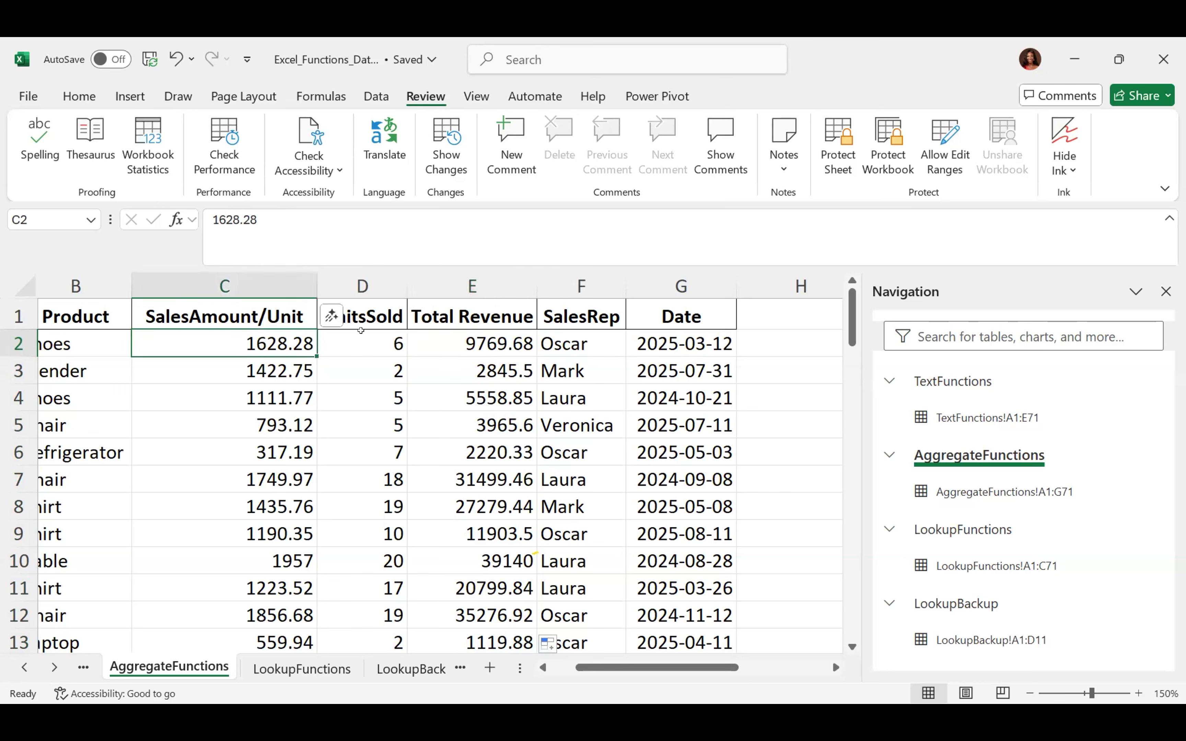
click(392, 337)
key(Right)
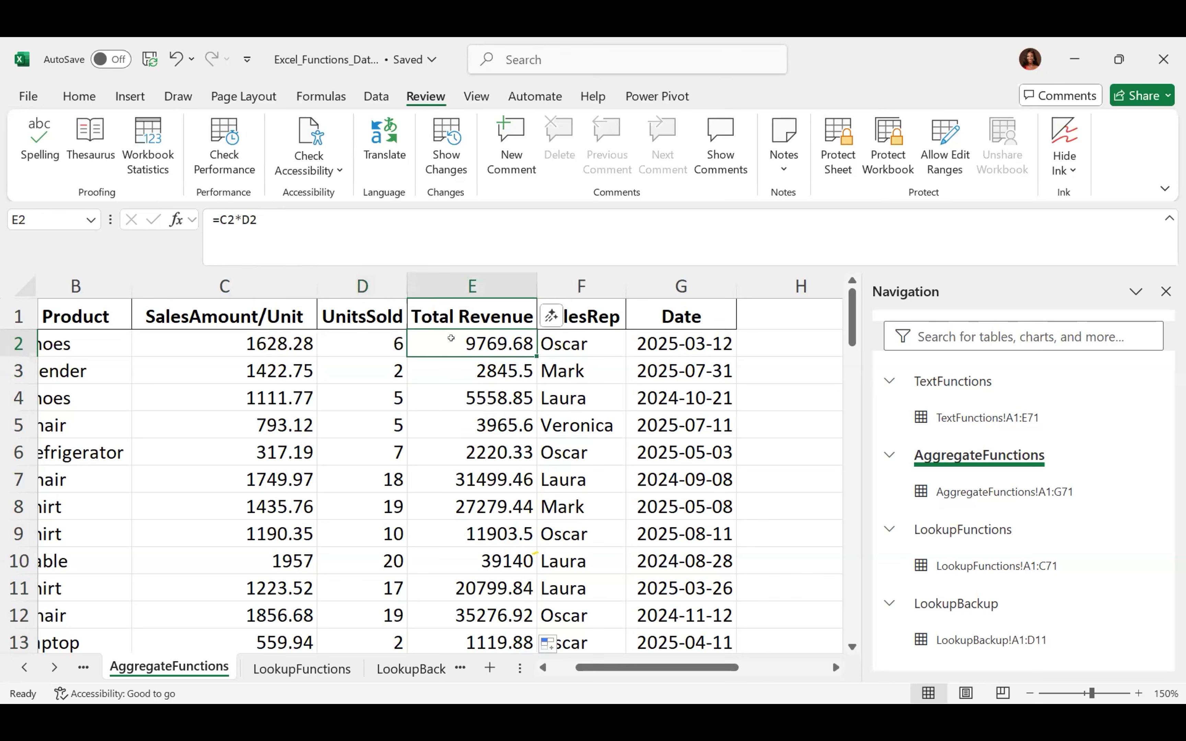
key(Down)
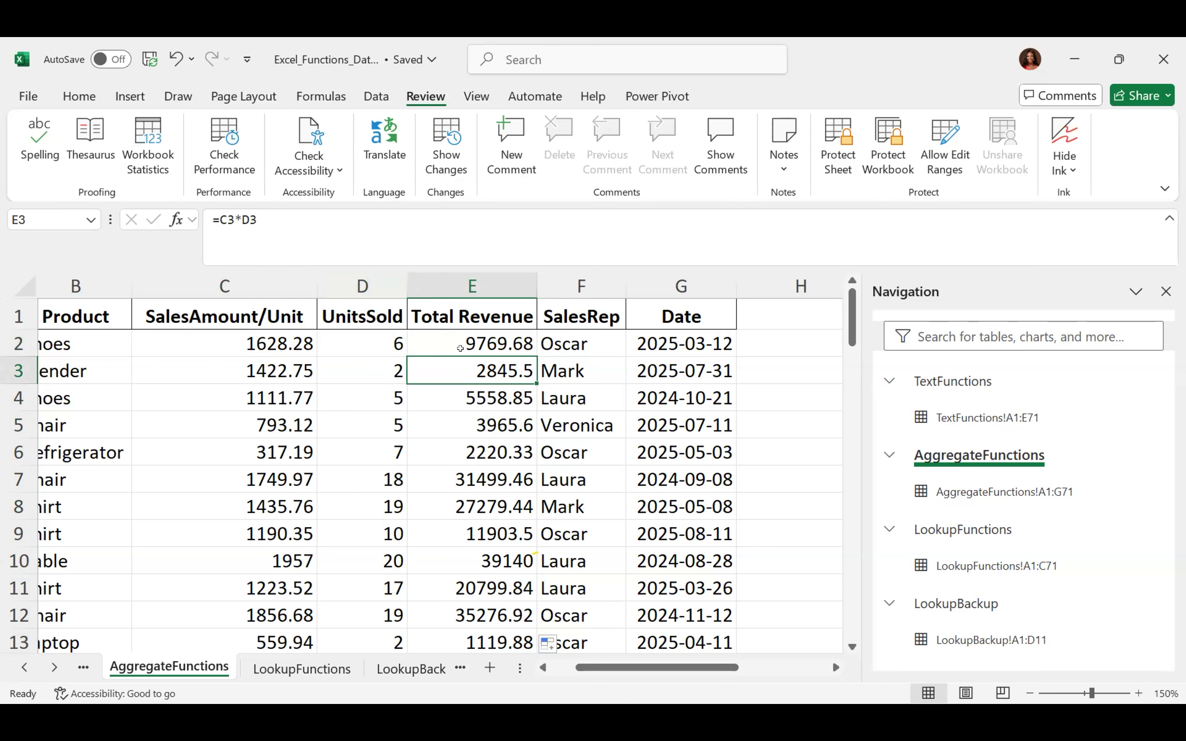
click(489, 340)
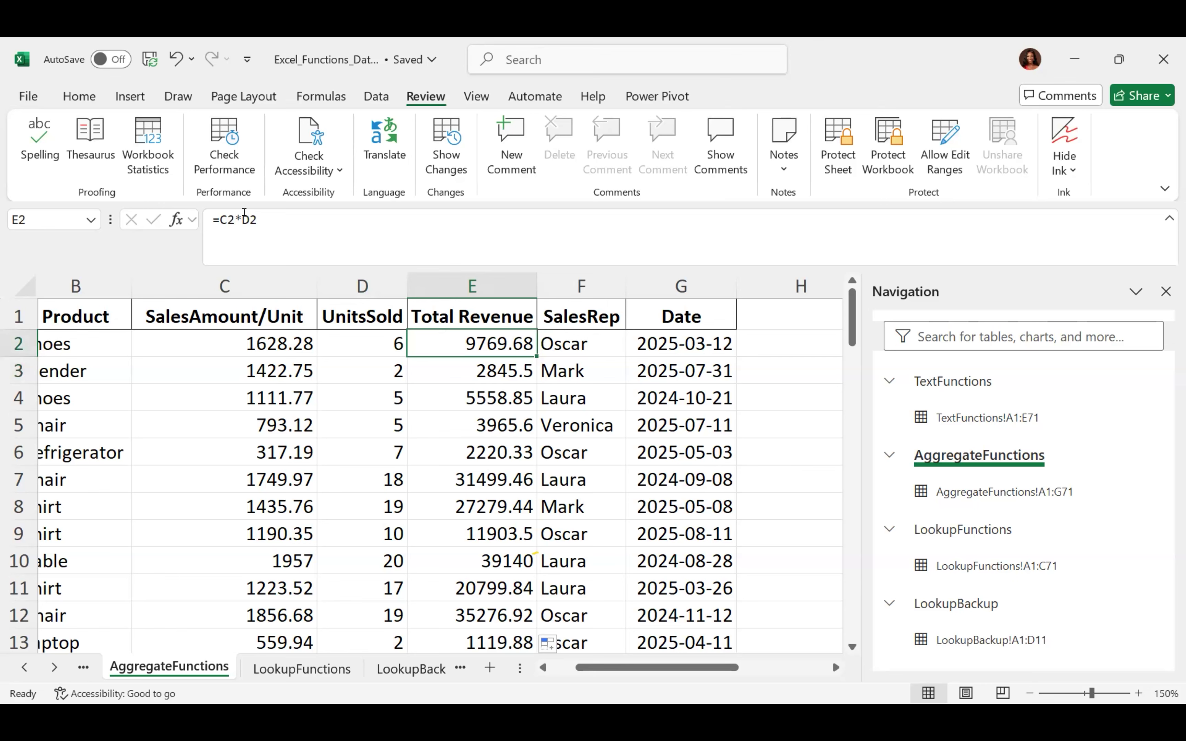
click(489, 369)
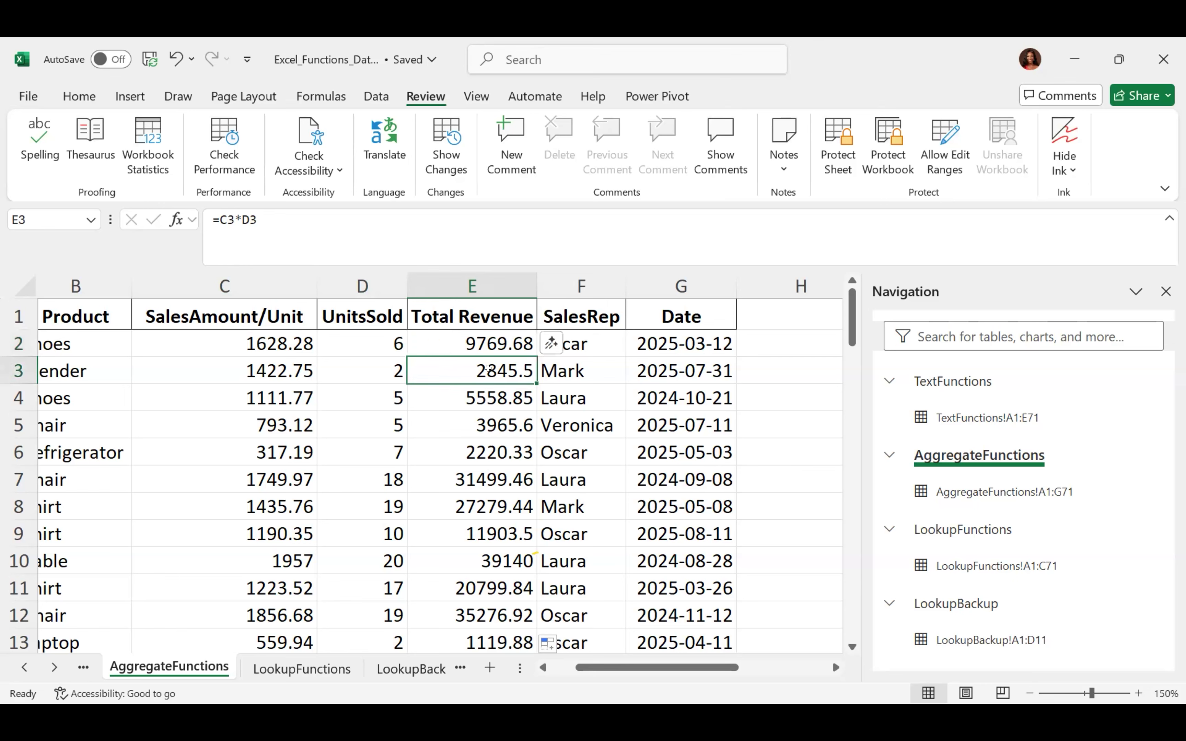
key(Down)
key(Down)
key(Down)
key(Down)
key(Down)
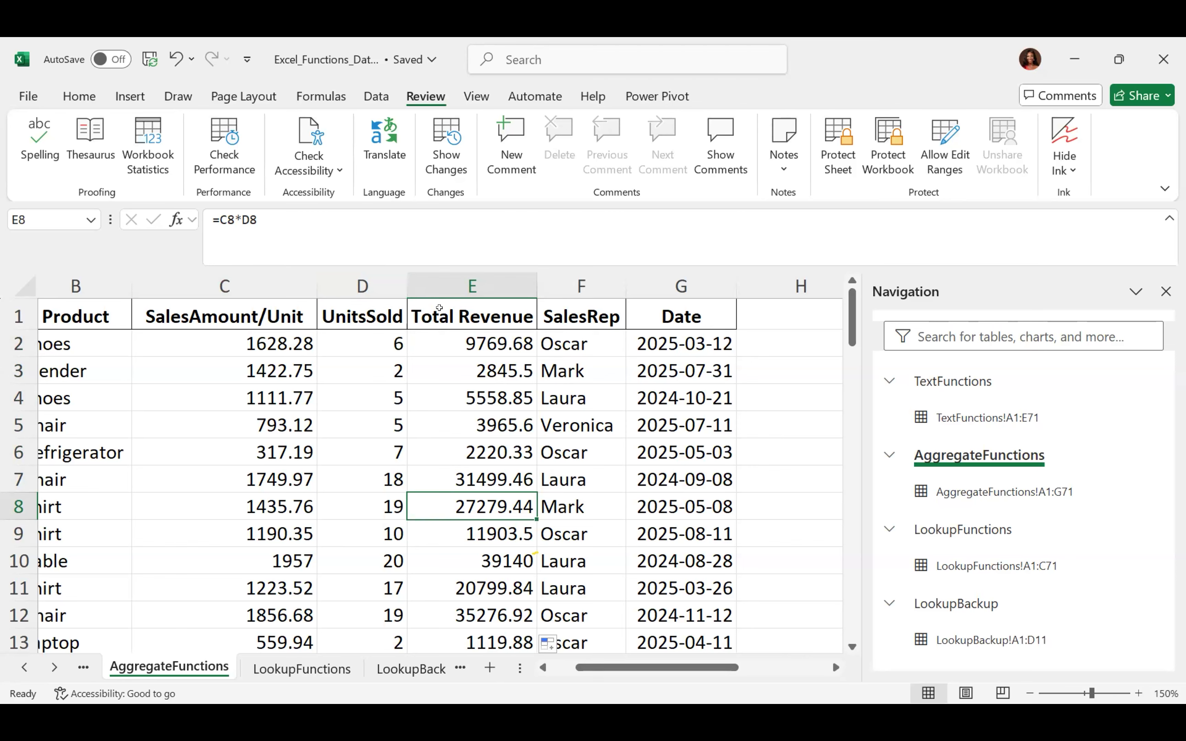
Delete the Total Revenue column and insert a fresh blank column E before SalesRep
click(474, 288)
right_click(475, 288)
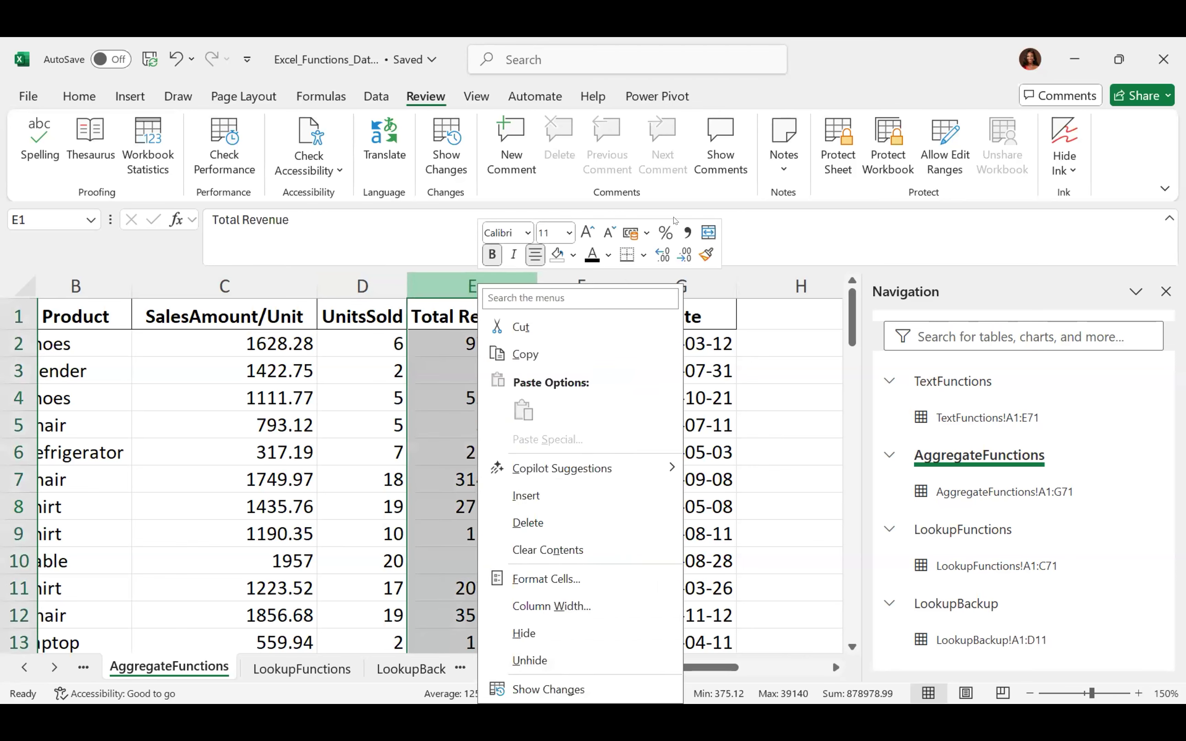
click(527, 523)
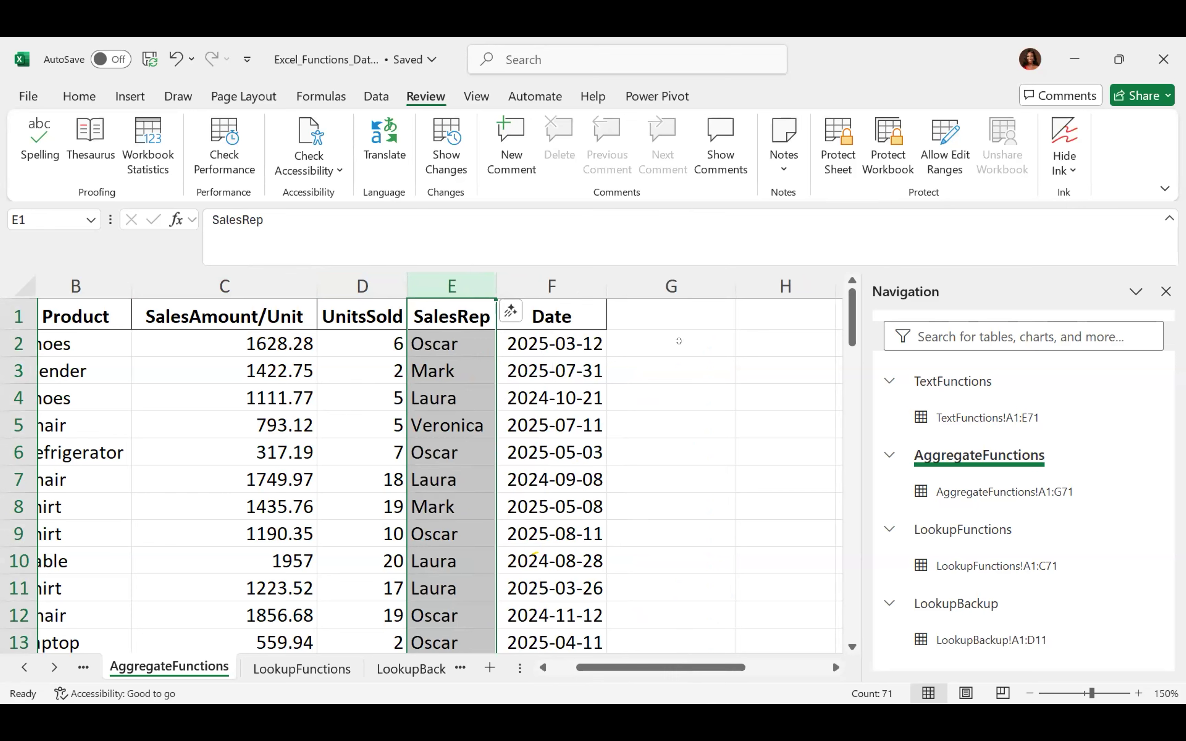
click(679, 341)
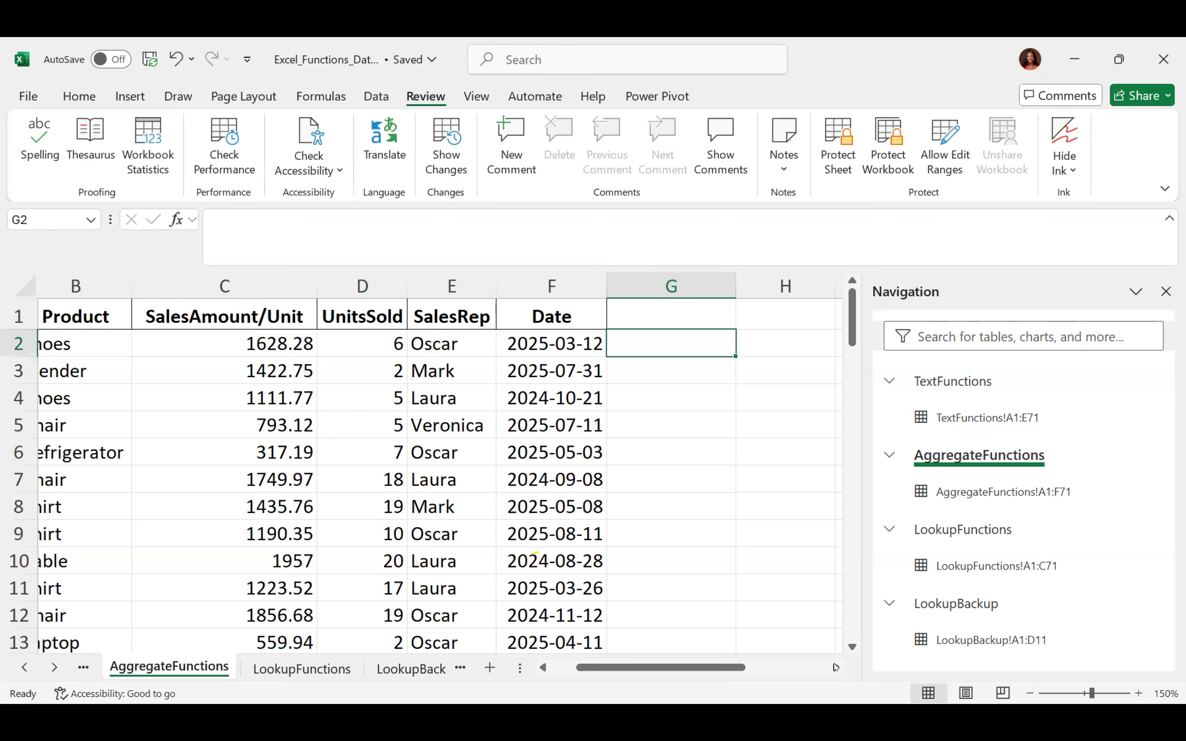
click(836, 667)
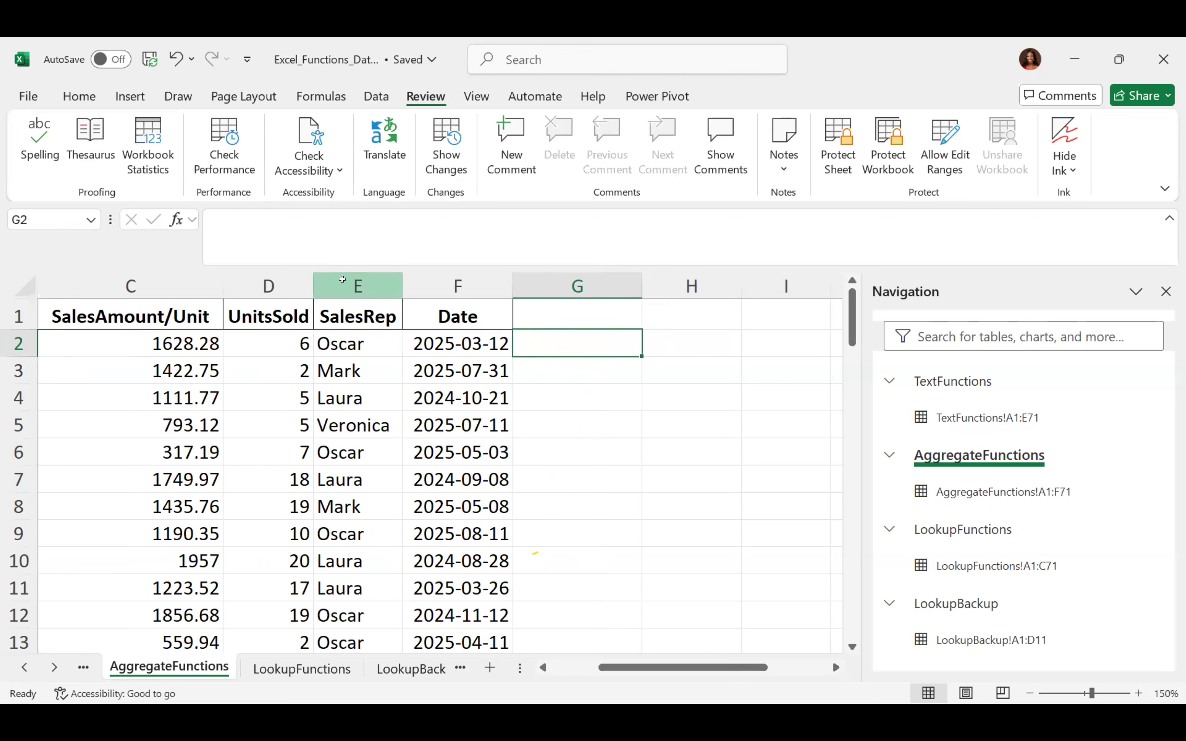
click(348, 288)
right_click(348, 288)
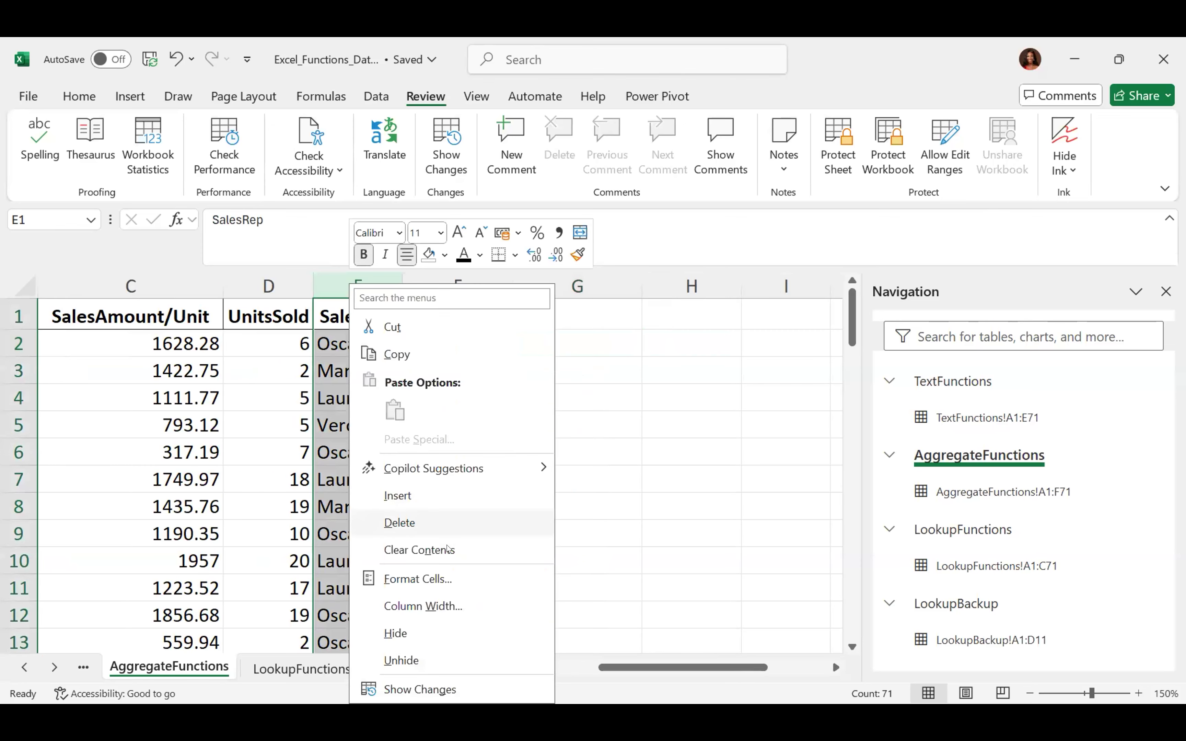
click(388, 501)
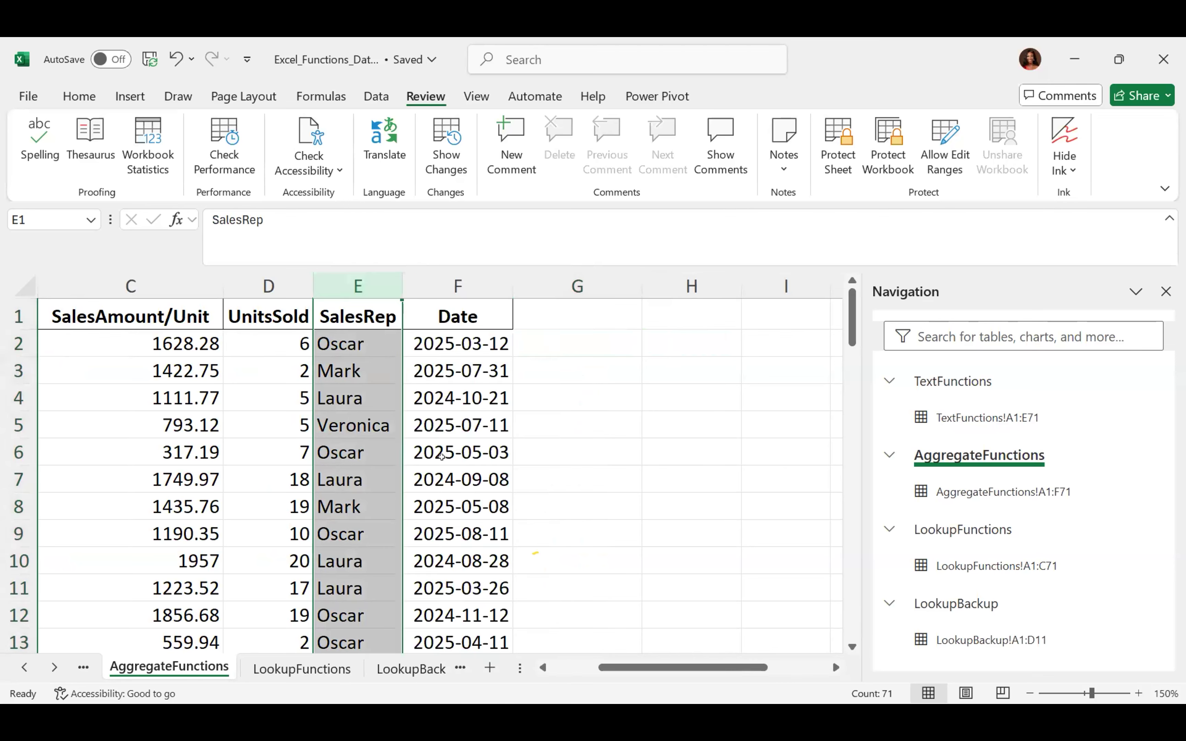
Enter =C2*D2 in E2 and fill it down the whole column
click(352, 347)
text(=)
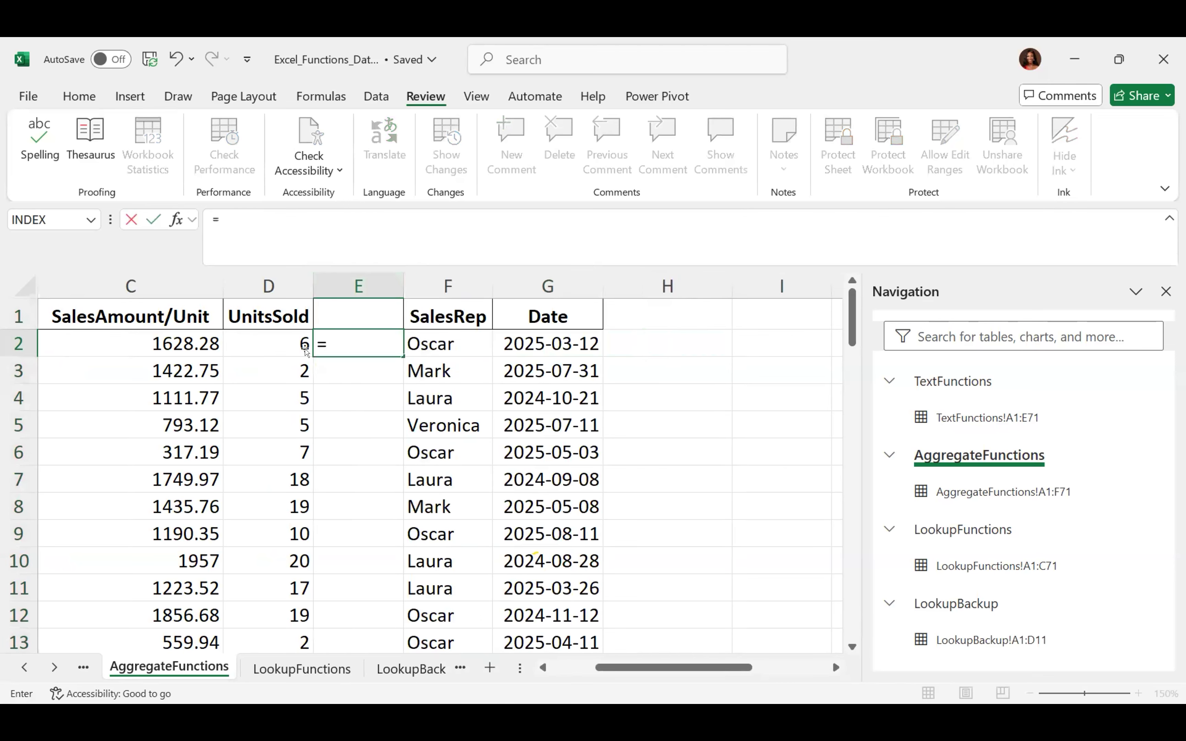
click(211, 339)
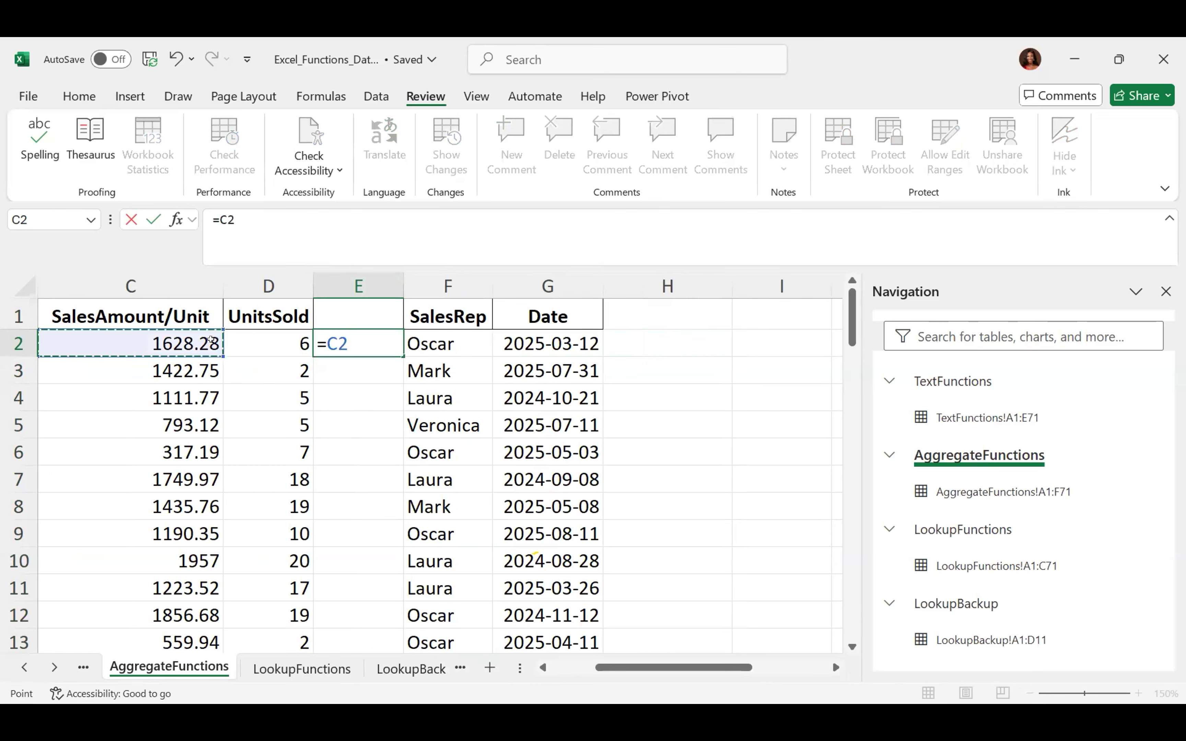
text(*)
key(Left)
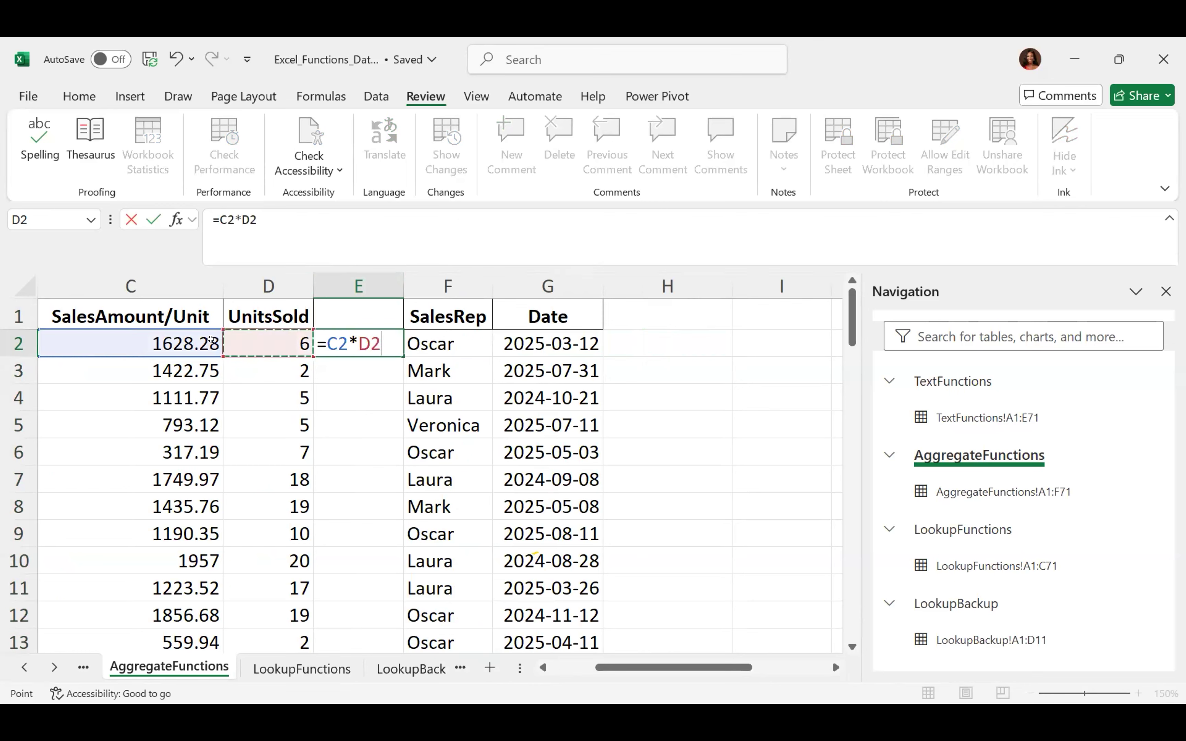
key(Return)
click(380, 345)
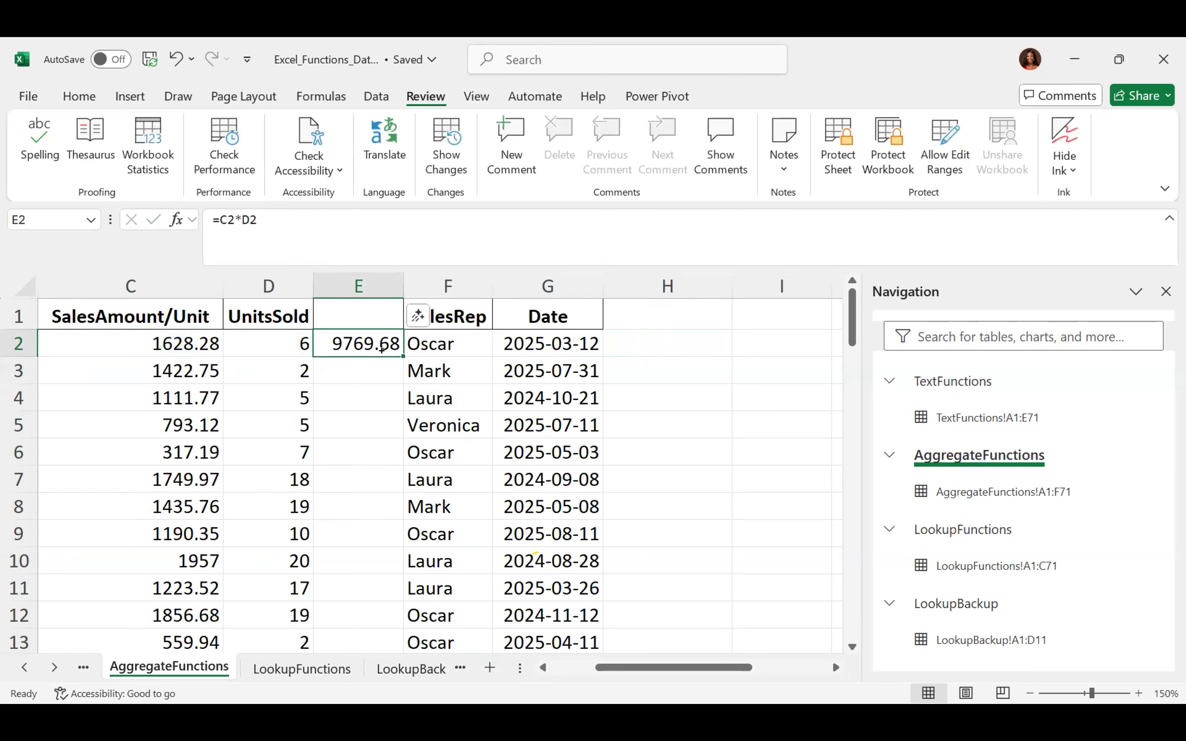
double_click(395, 348)
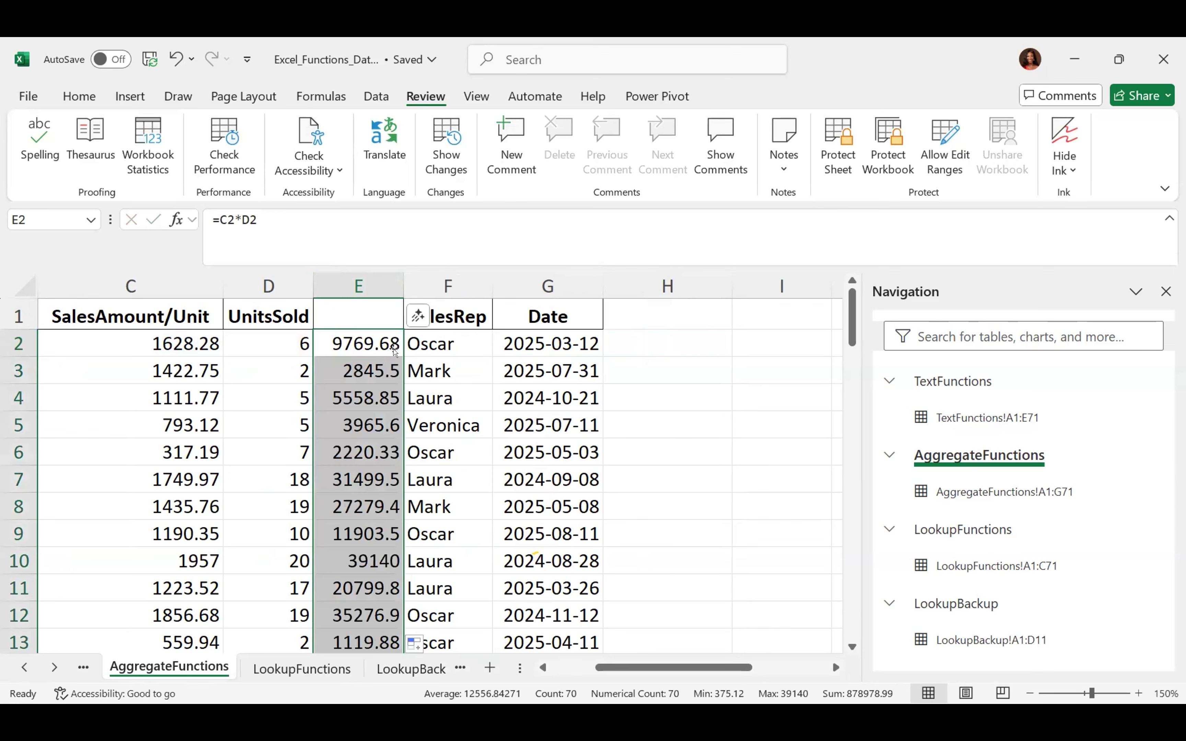
click(766, 308)
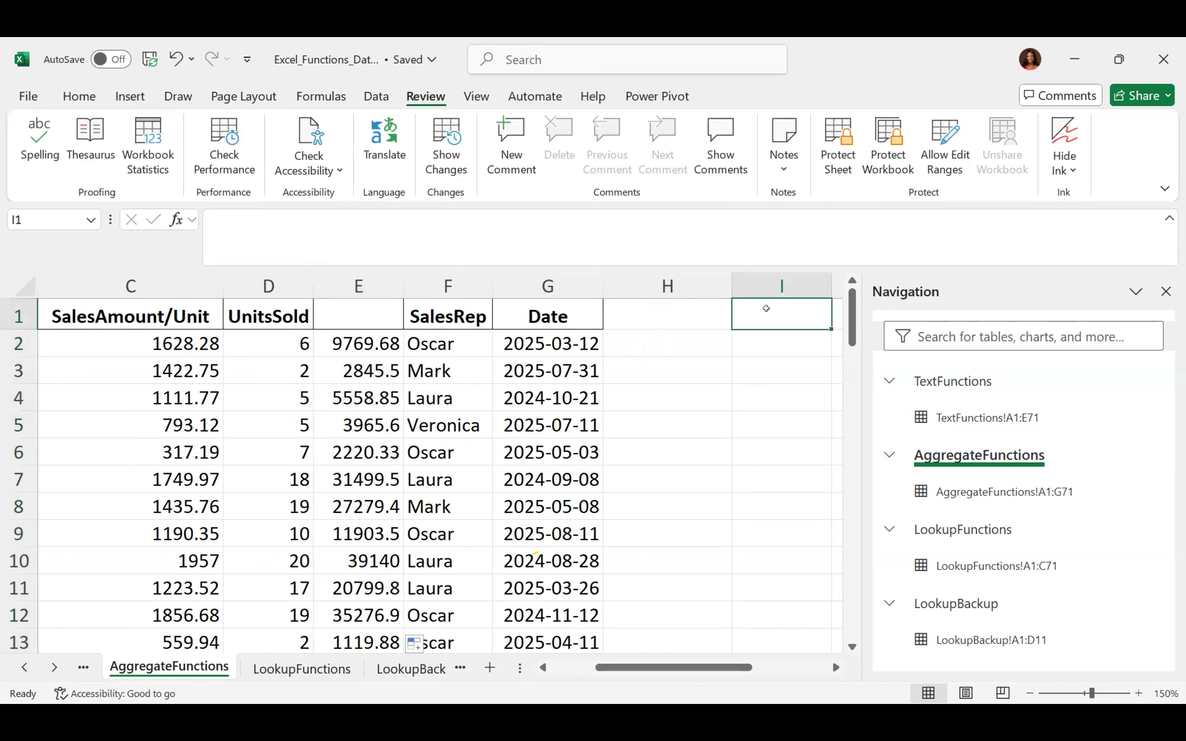
Enter the rate 0.2 in cell I1 and check it
text(0.2)
key(Return)
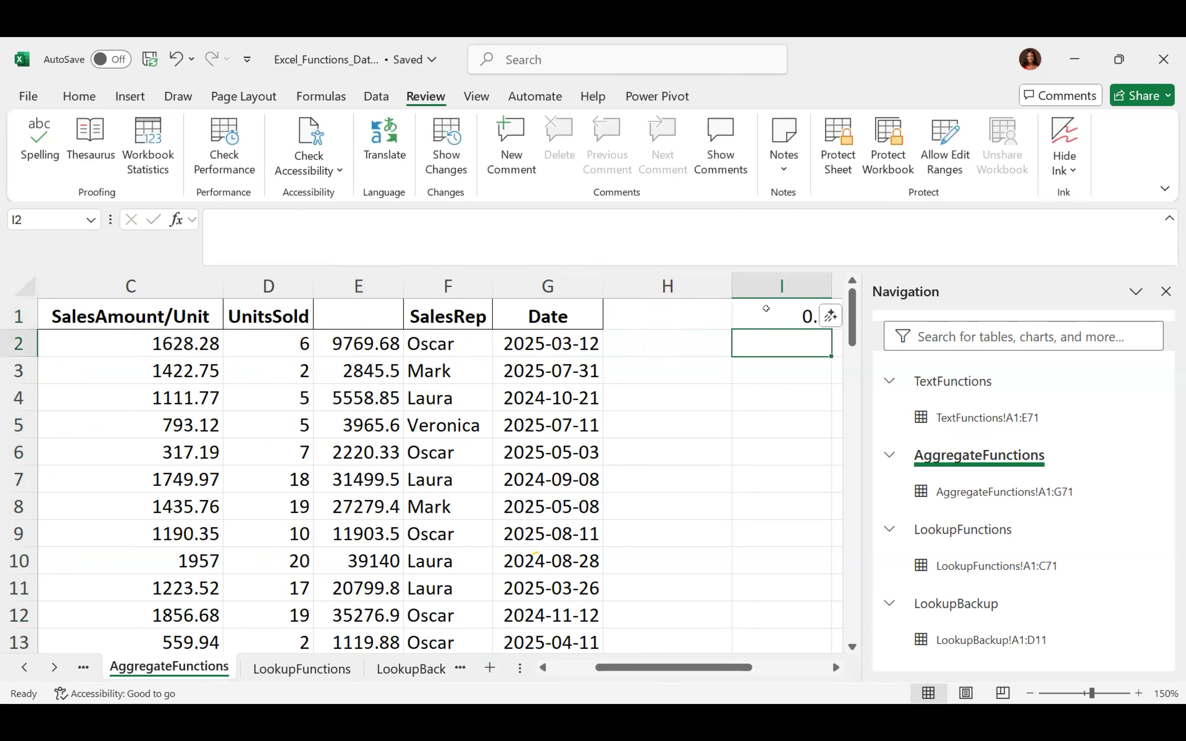
click(766, 307)
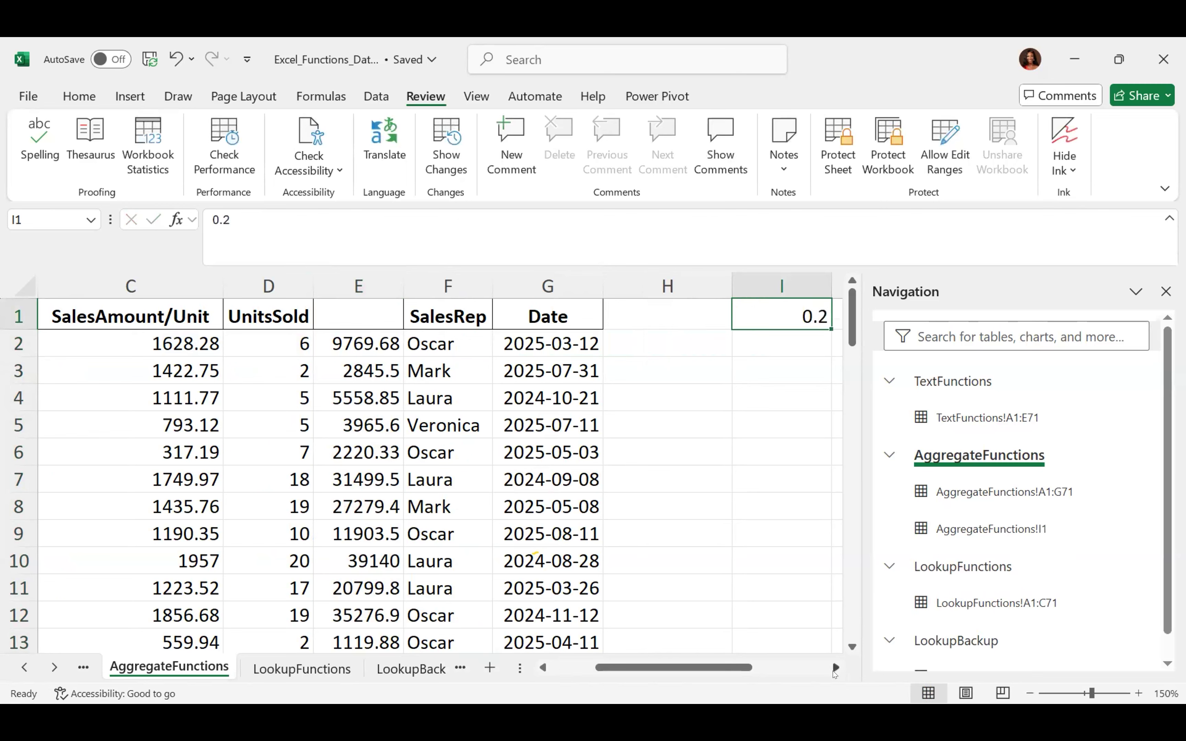
click(836, 668)
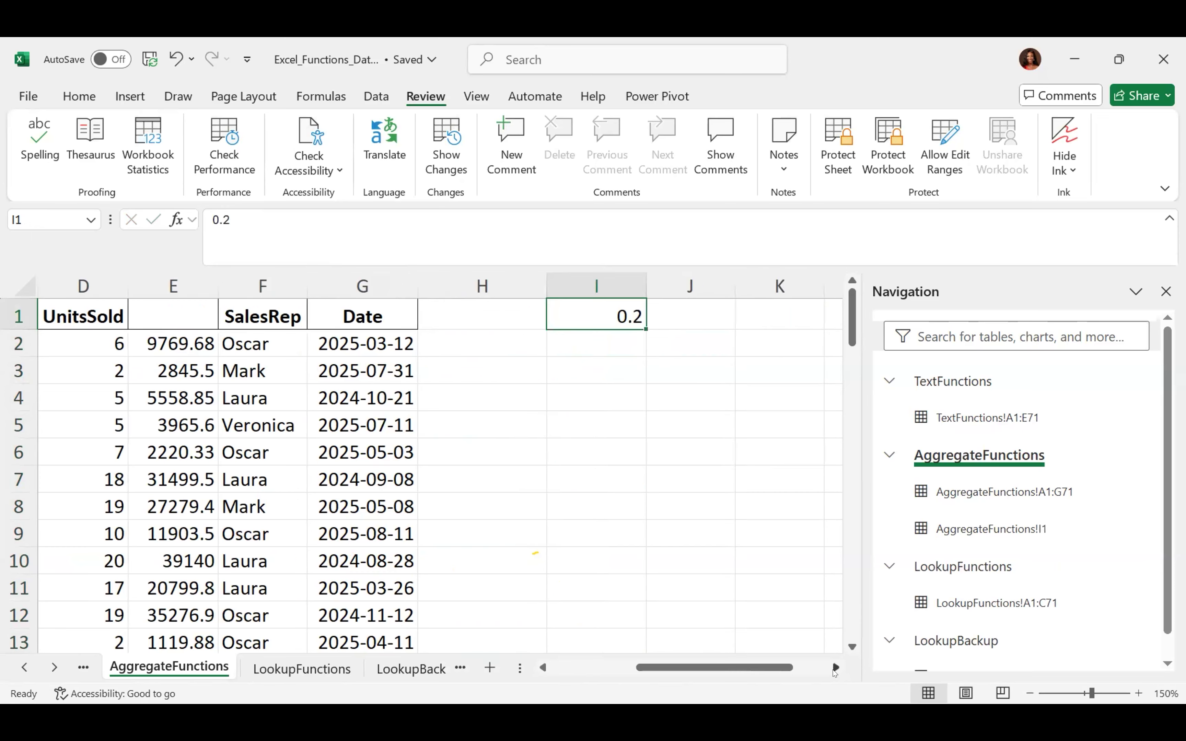
click(545, 669)
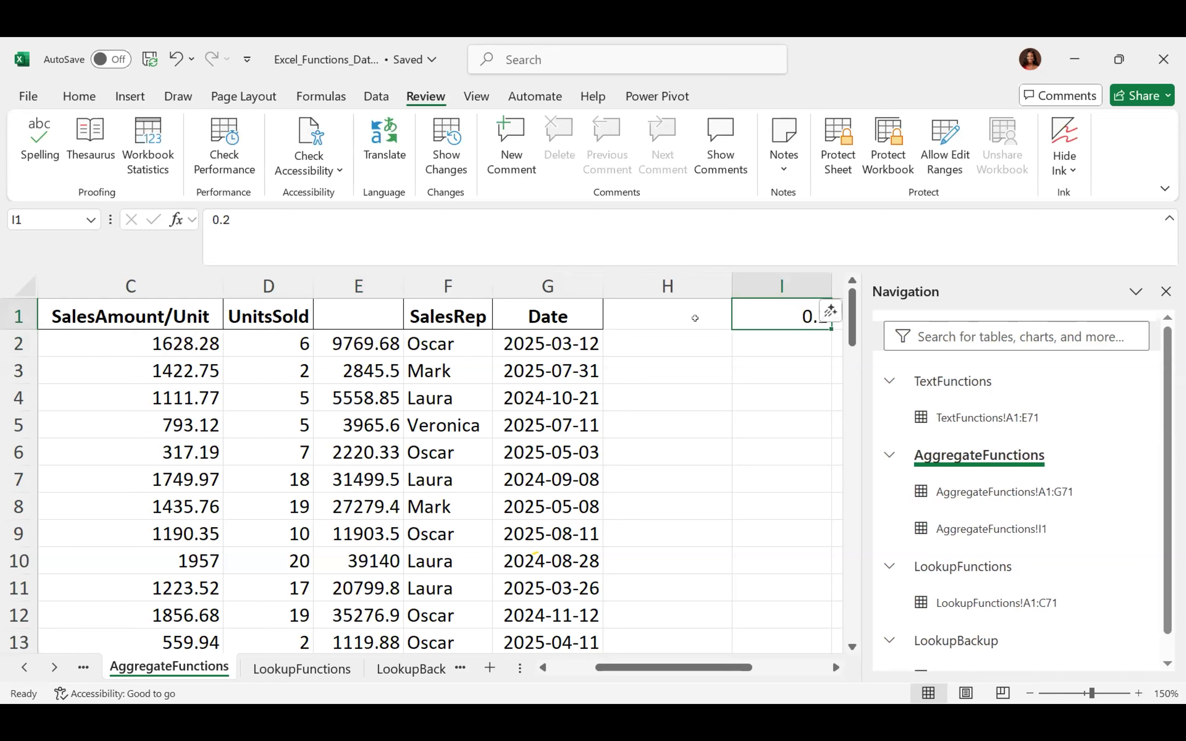
Type the header 'Revenue' into E1, then start a formula in I2
click(361, 278)
click(342, 310)
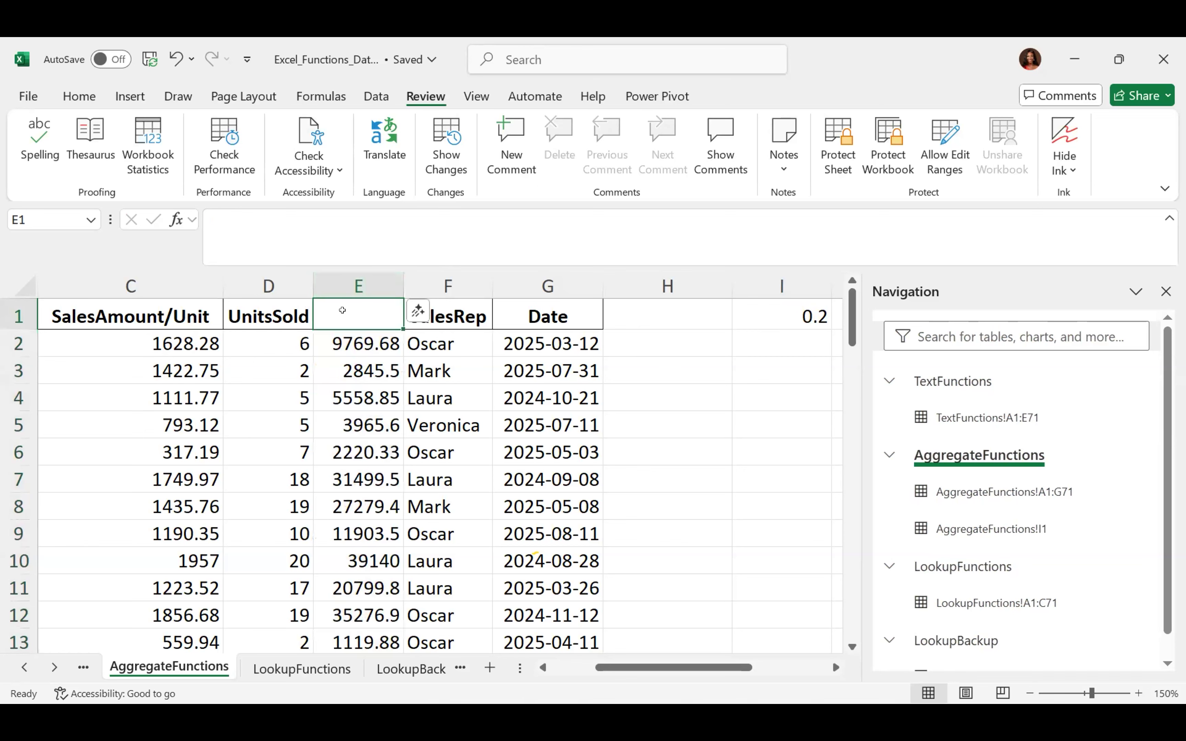
text(Revenue)
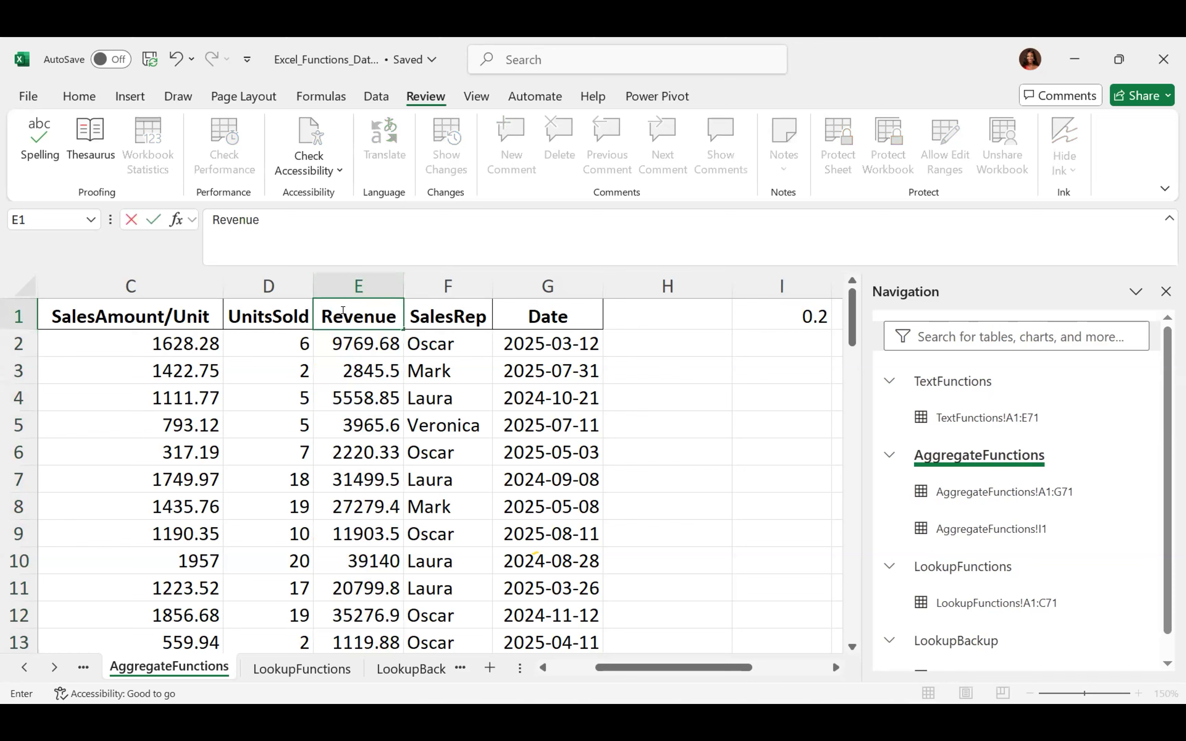
key(Return)
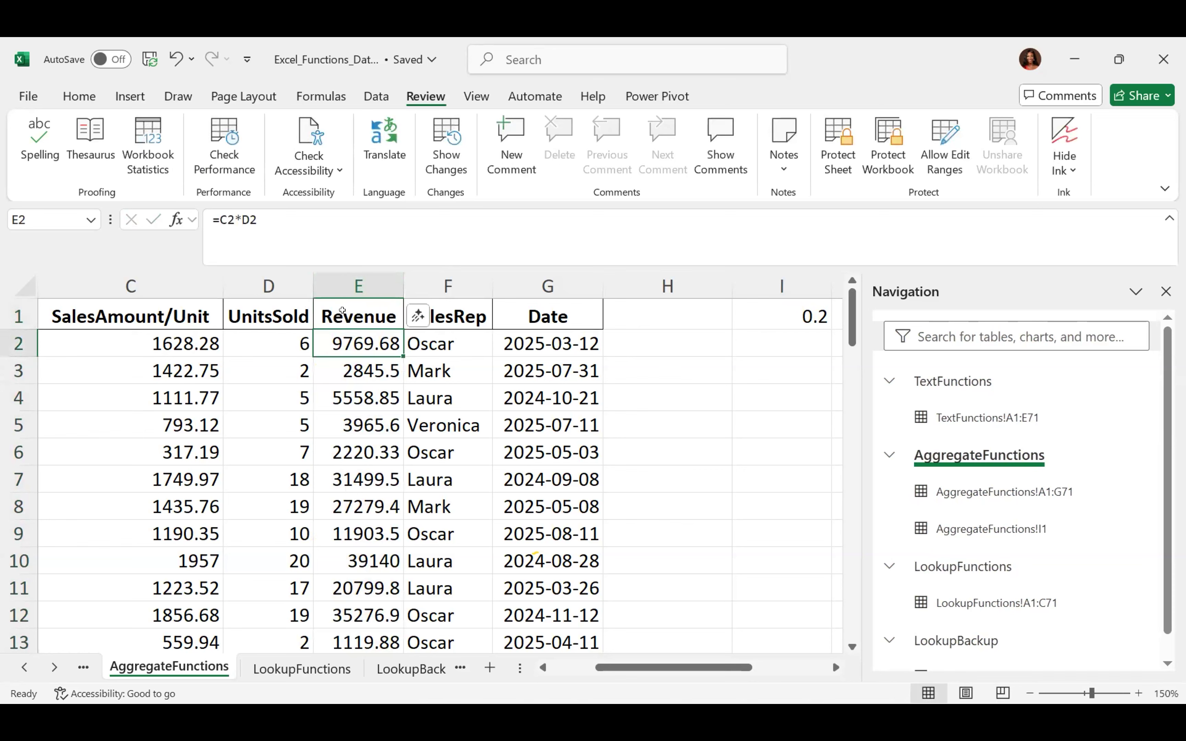
click(343, 311)
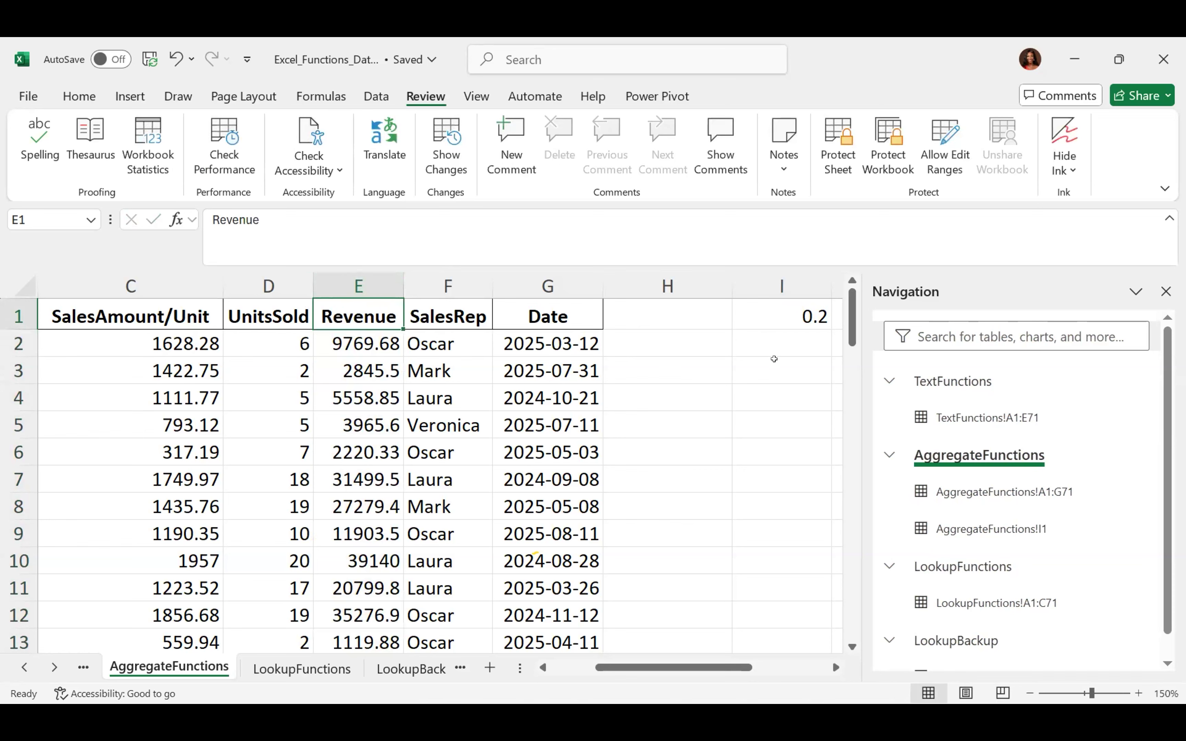
click(763, 339)
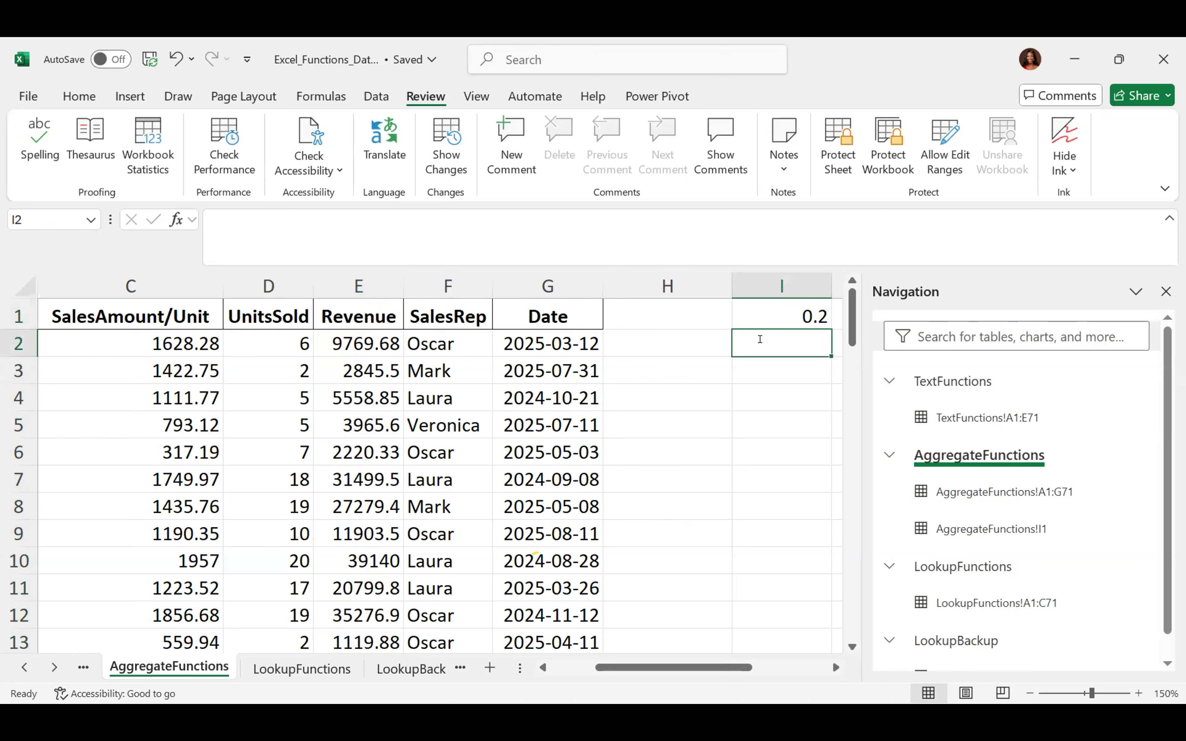
text(=)
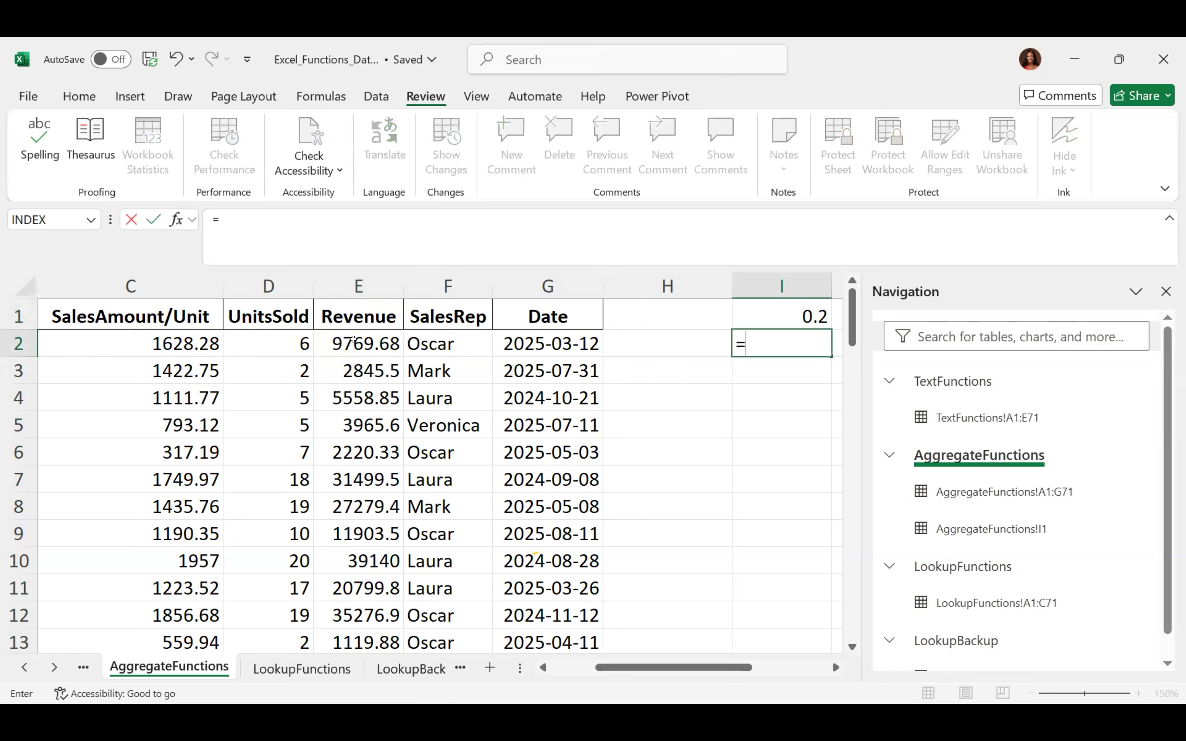
Enter =E2*I1 in I2, multiplying the first revenue by the 0.2 rate to give 1953.936
click(353, 339)
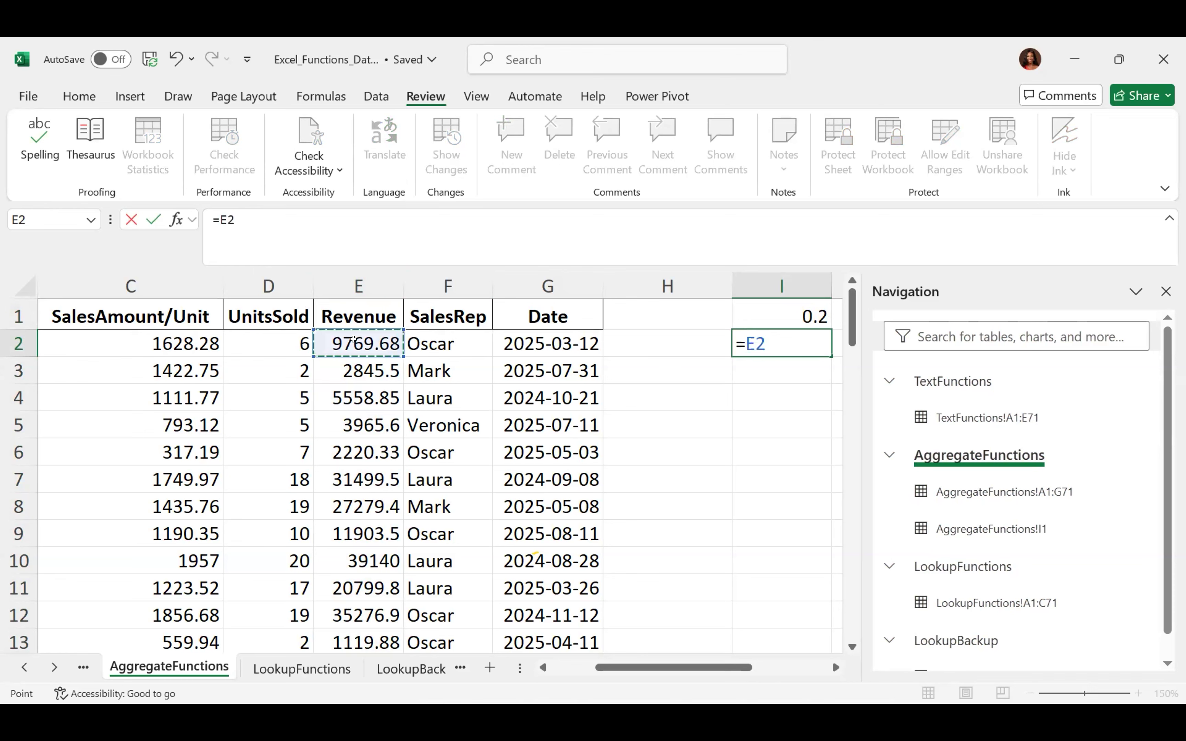
text(*)
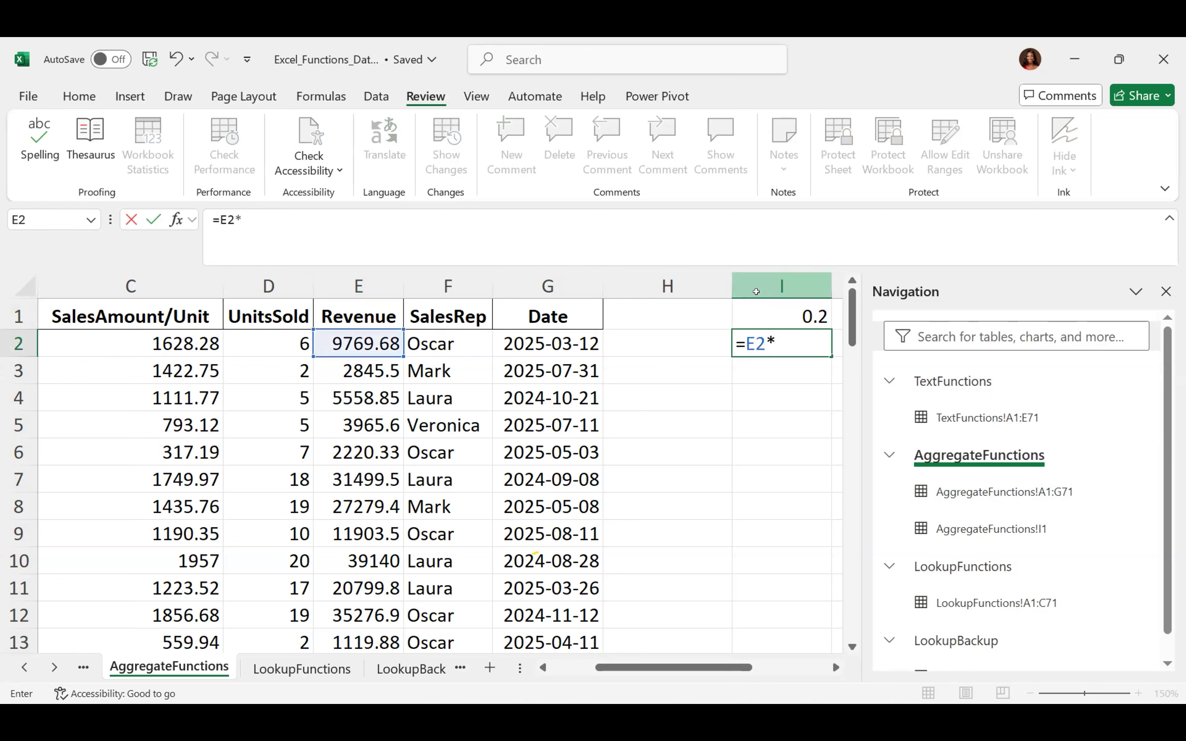
click(776, 308)
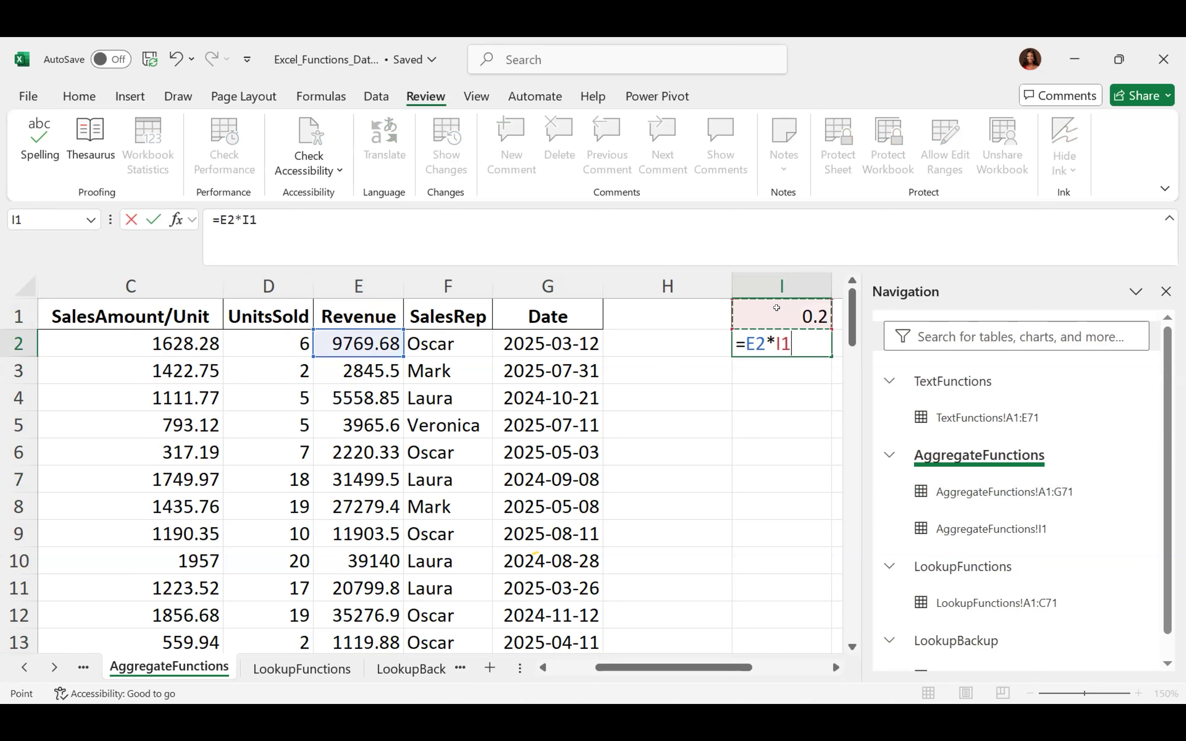
key(Return)
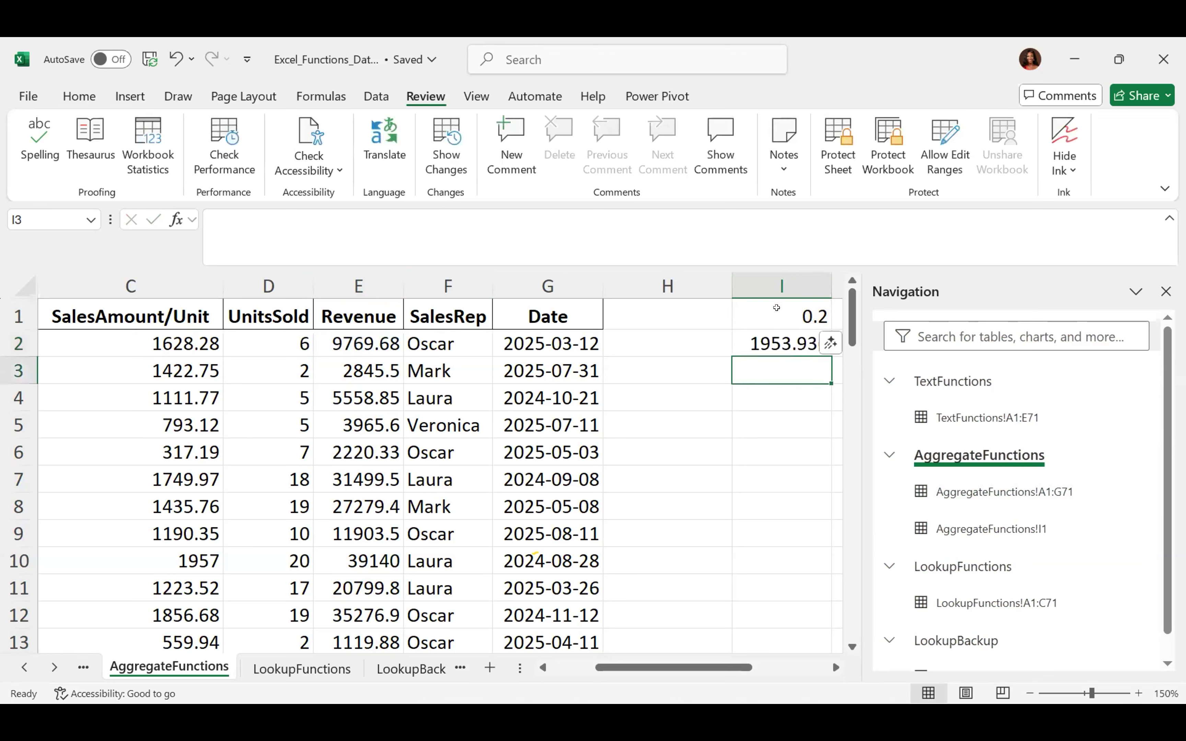
click(768, 339)
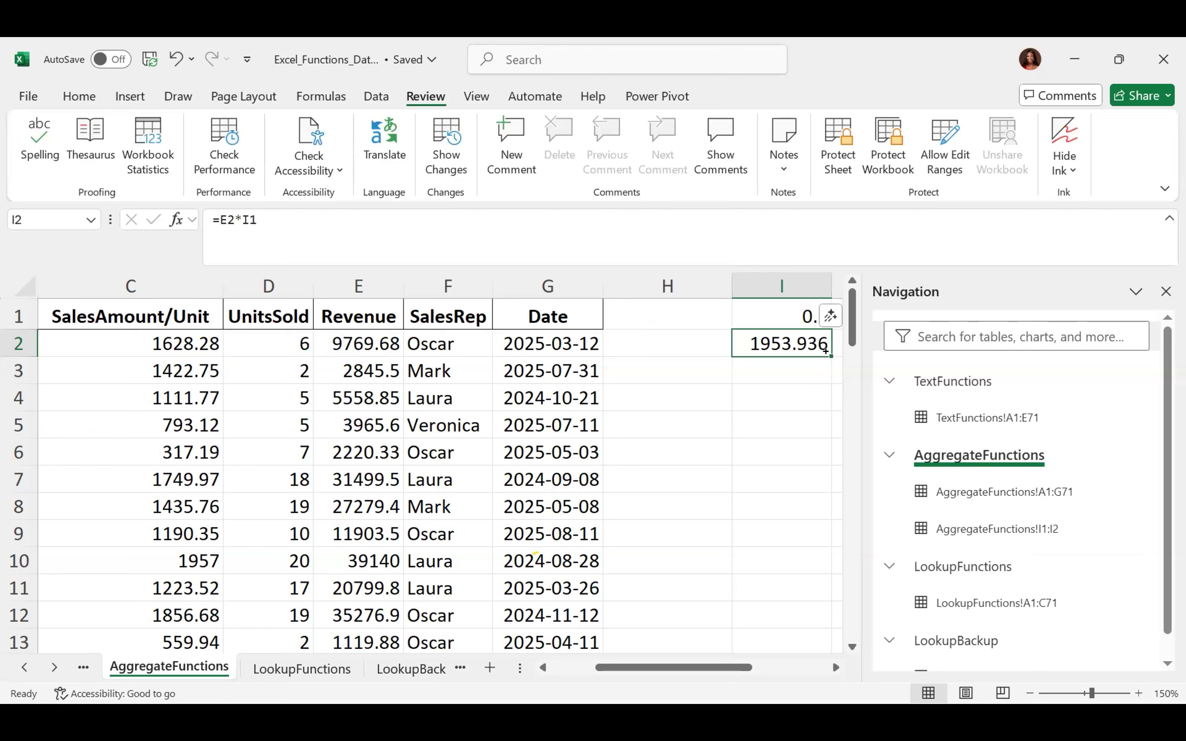
Fill =E2*I1 down to I13, autofit column I, and select I2:I13
drag(825, 351, 638, 640)
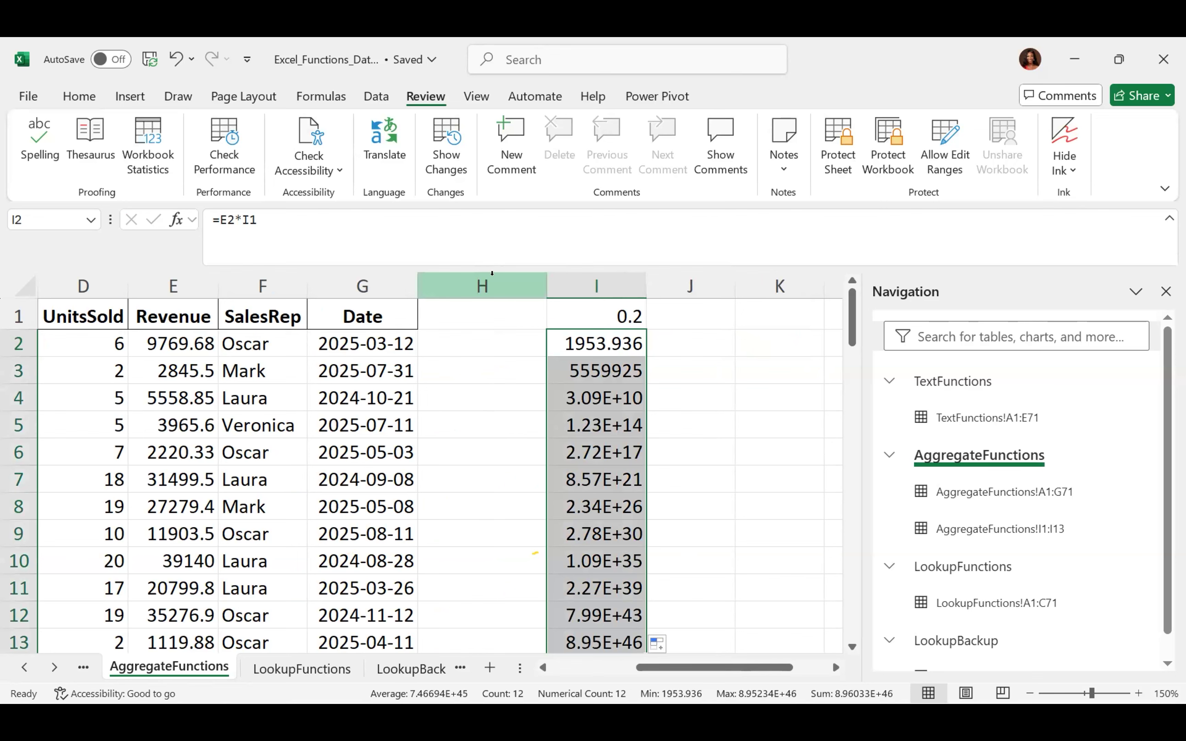
click(618, 340)
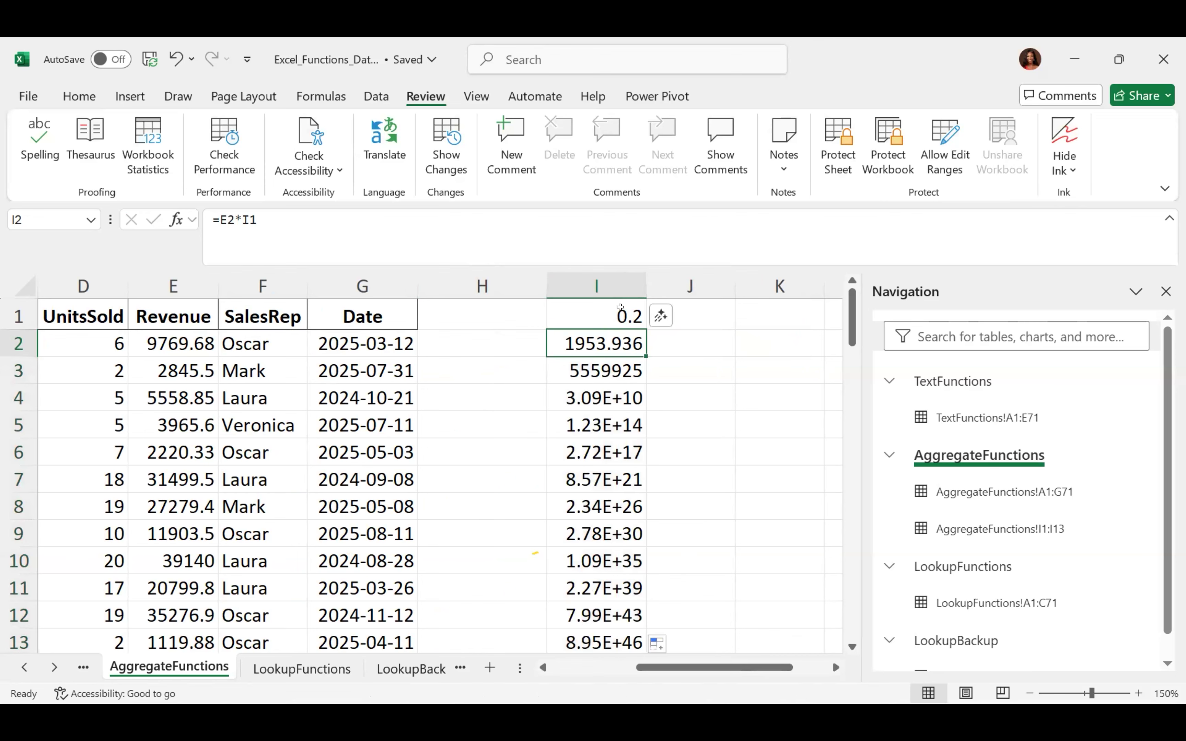
double_click(639, 279)
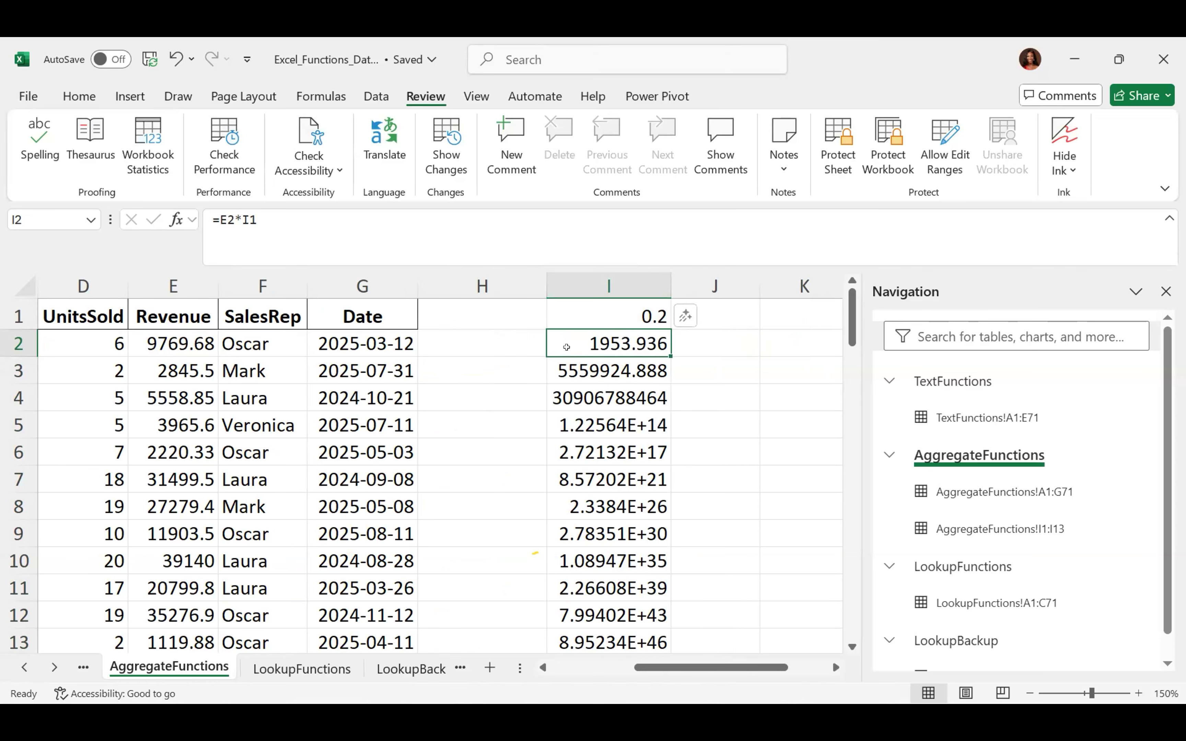
key(ctrl+shift+Down)
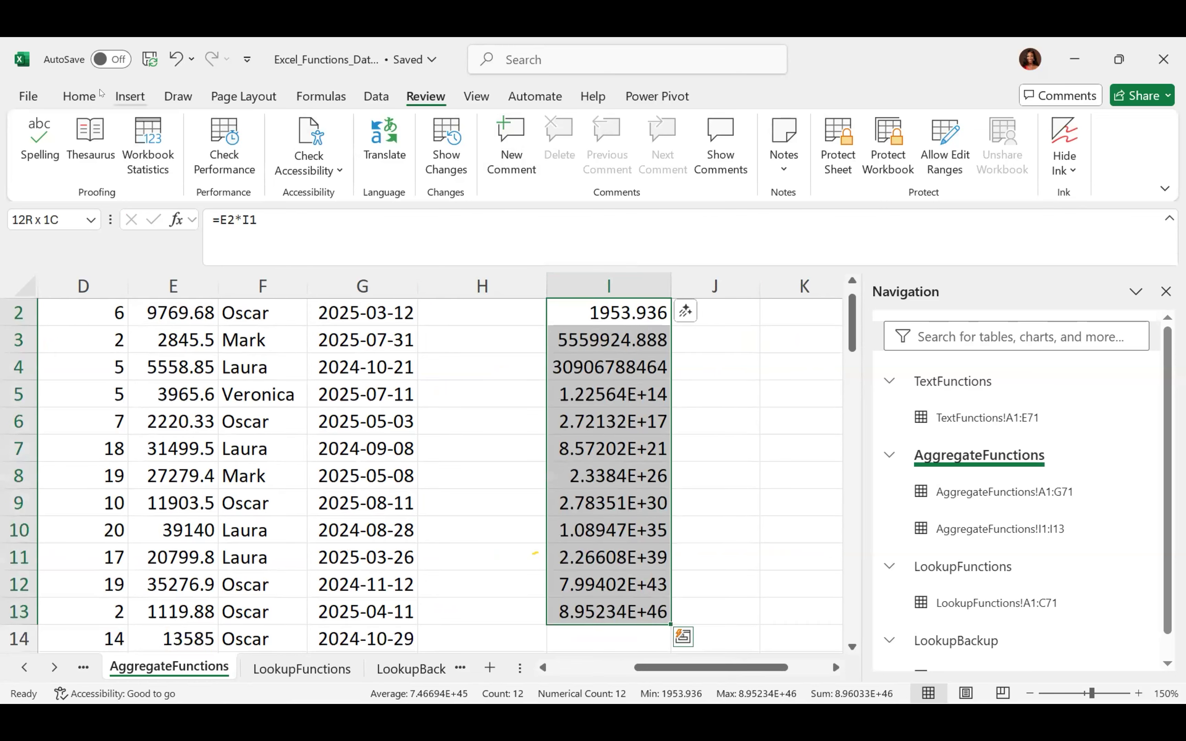
click(80, 96)
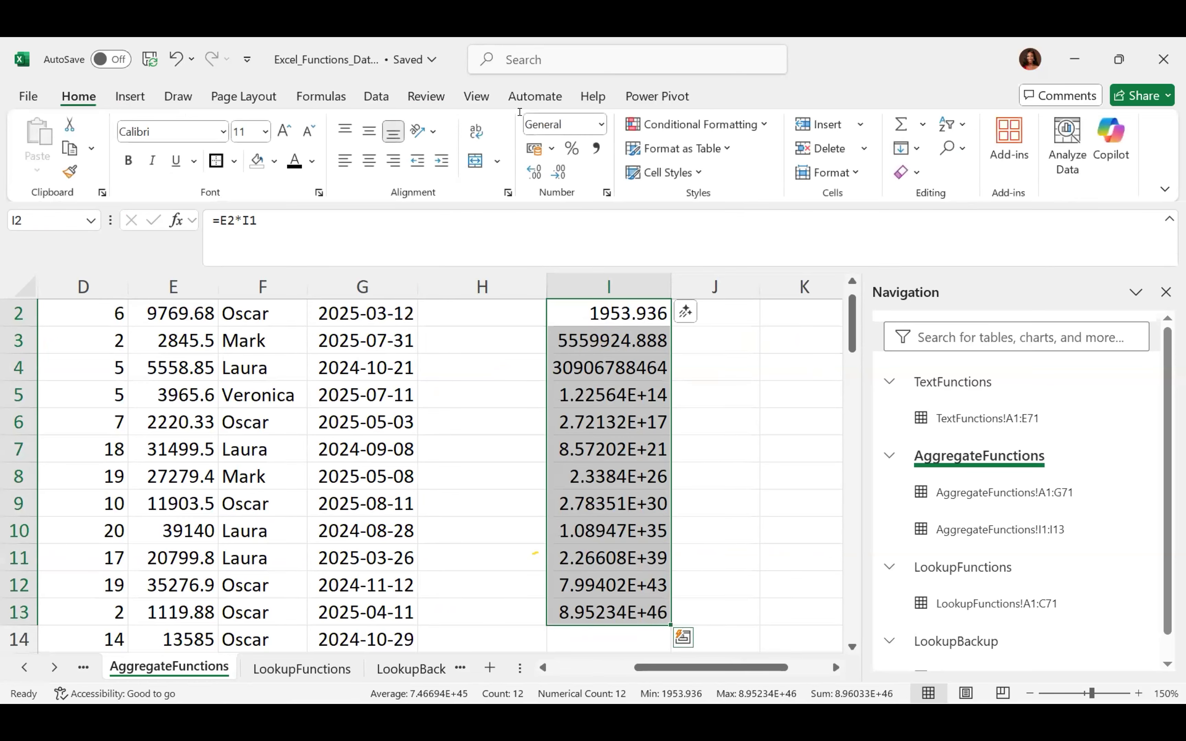
Format the I2:I13 results as Number with two decimals
click(599, 127)
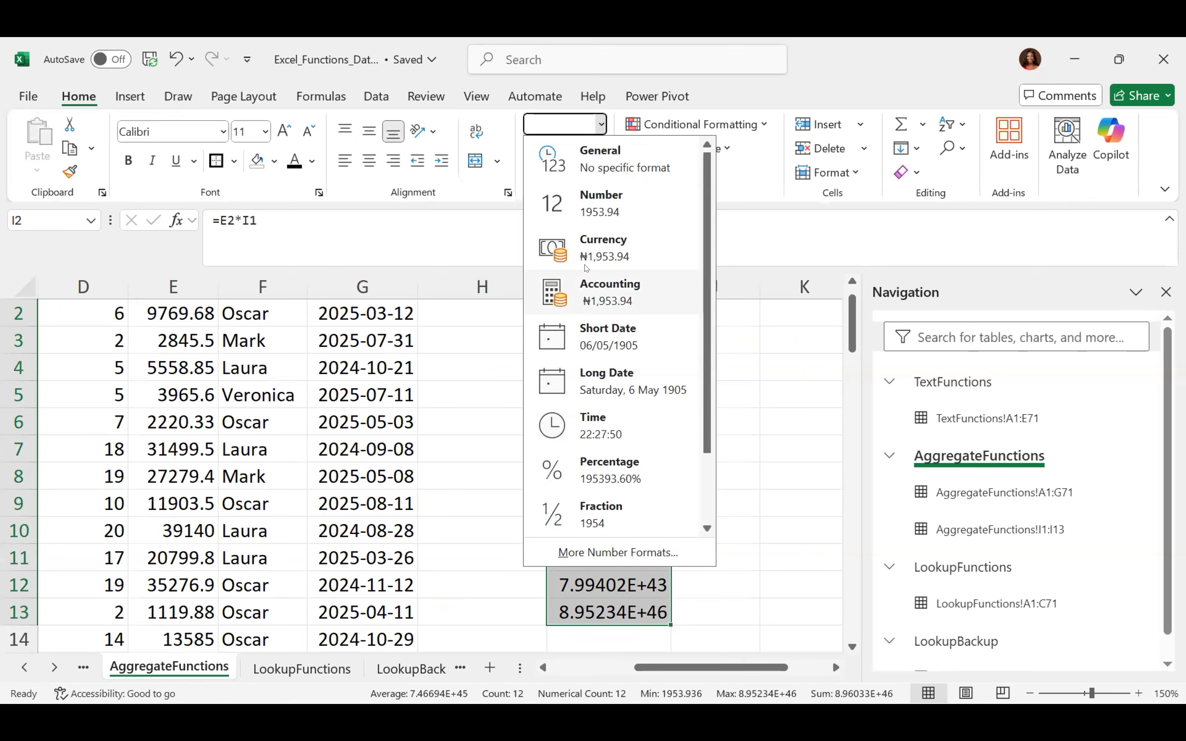
click(594, 208)
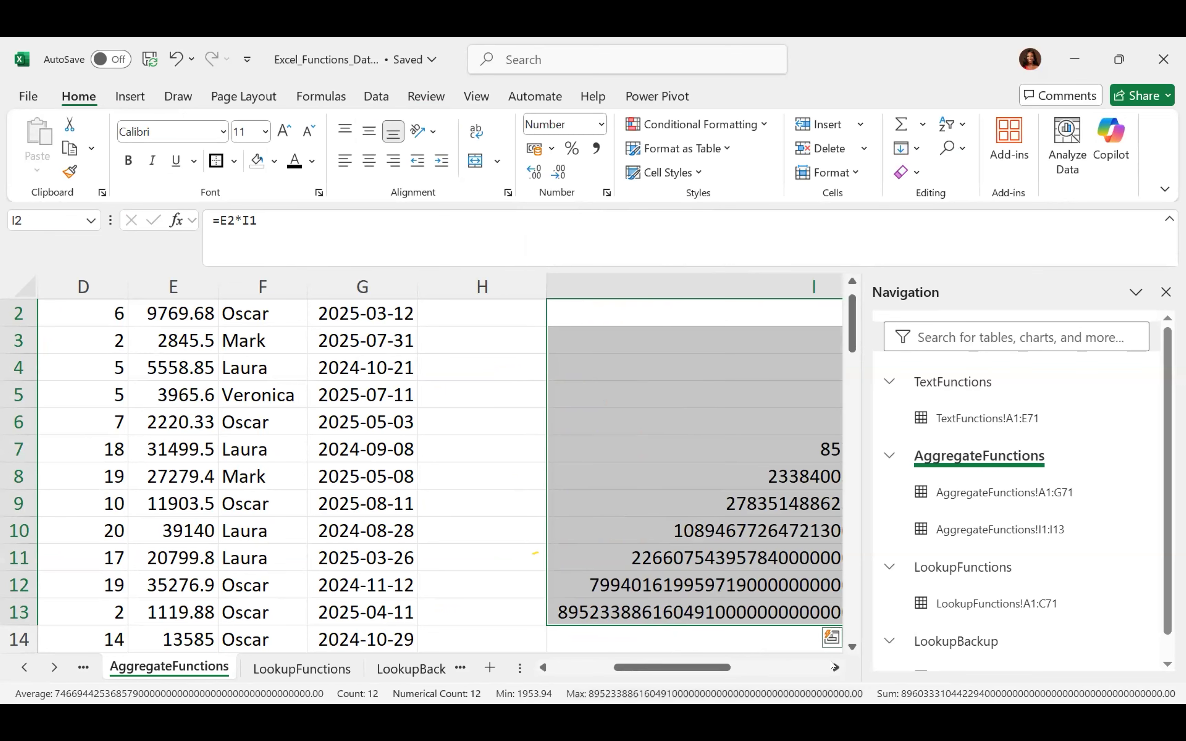
scroll(833, 667, right, 3)
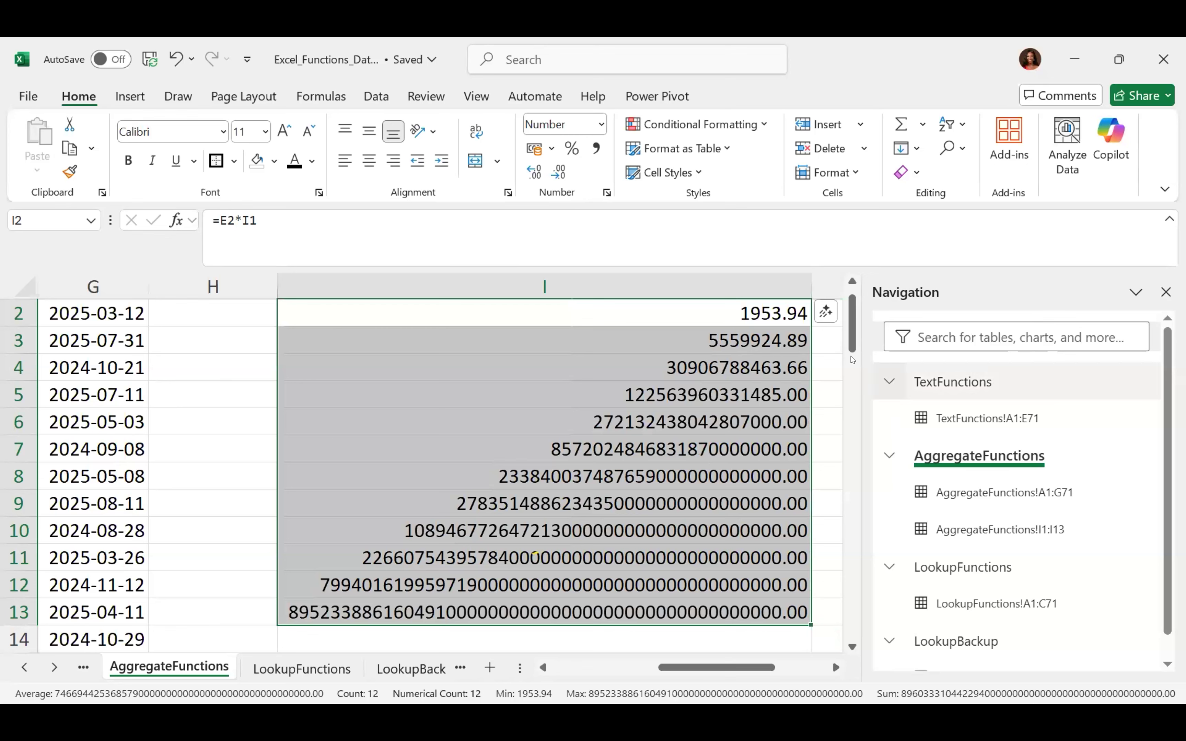
drag(851, 338, 851, 306)
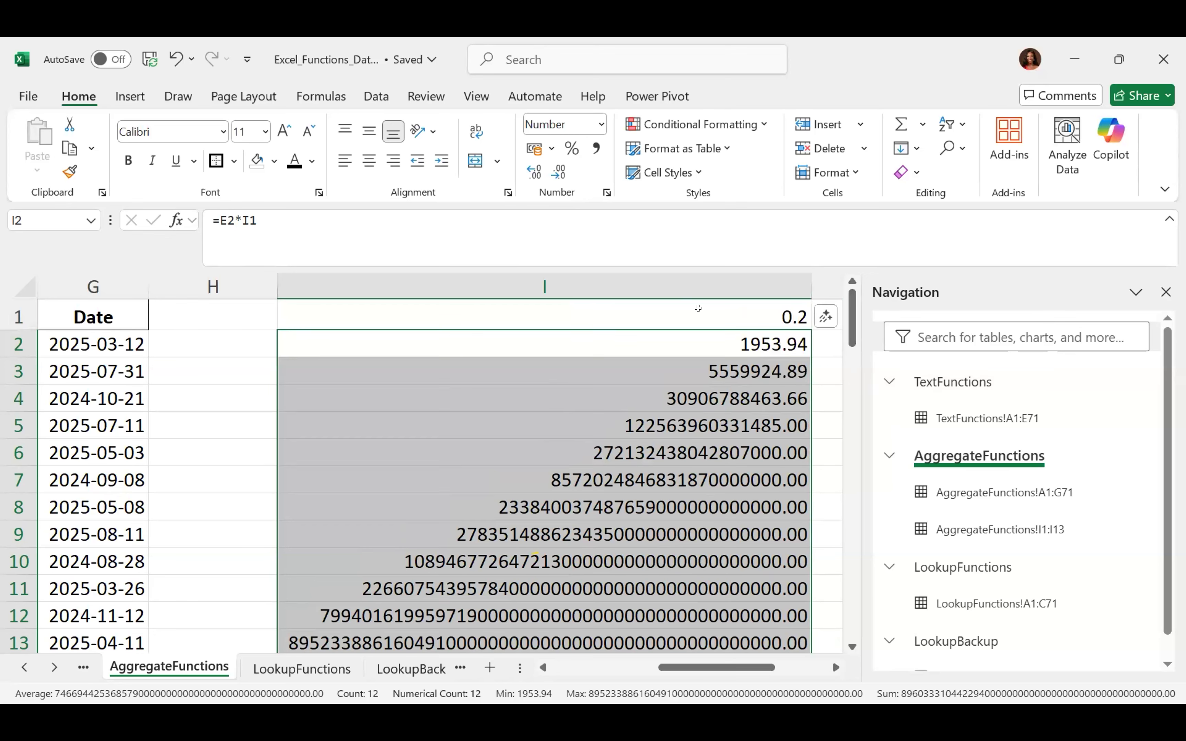
Change the rate in I1 to 20 and autofit column I, making I2 195393.60
click(698, 308)
text(20)
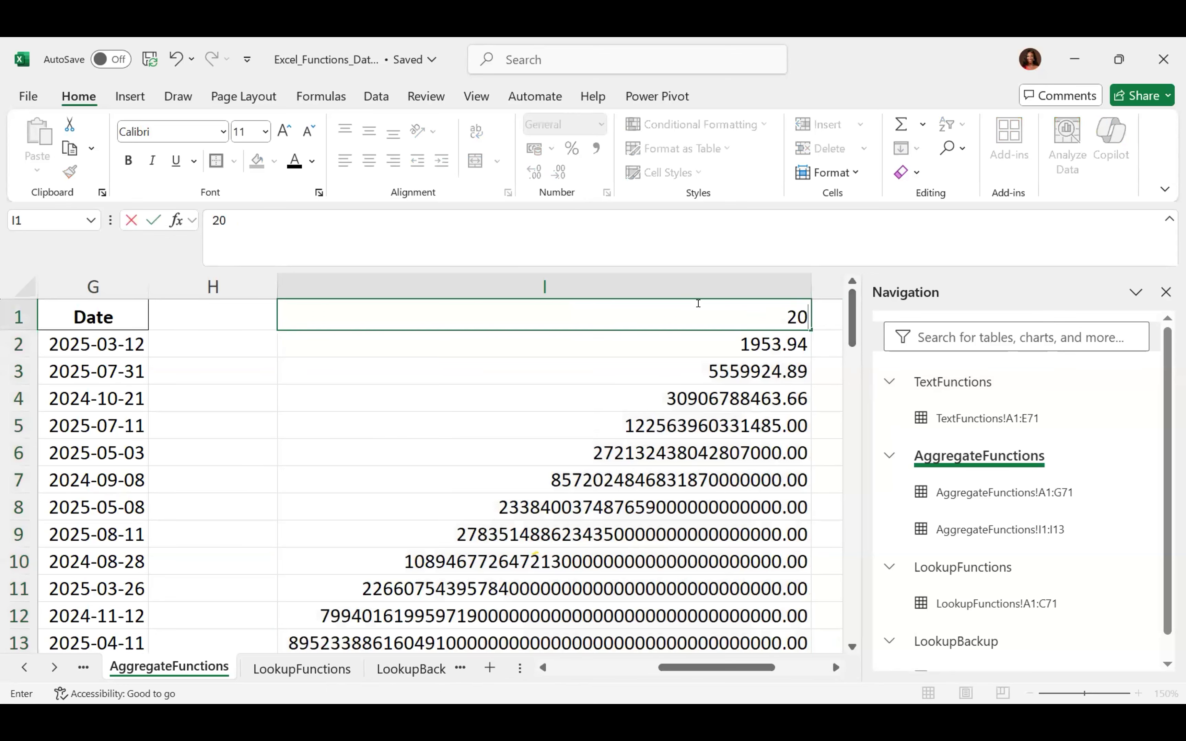
key(Return)
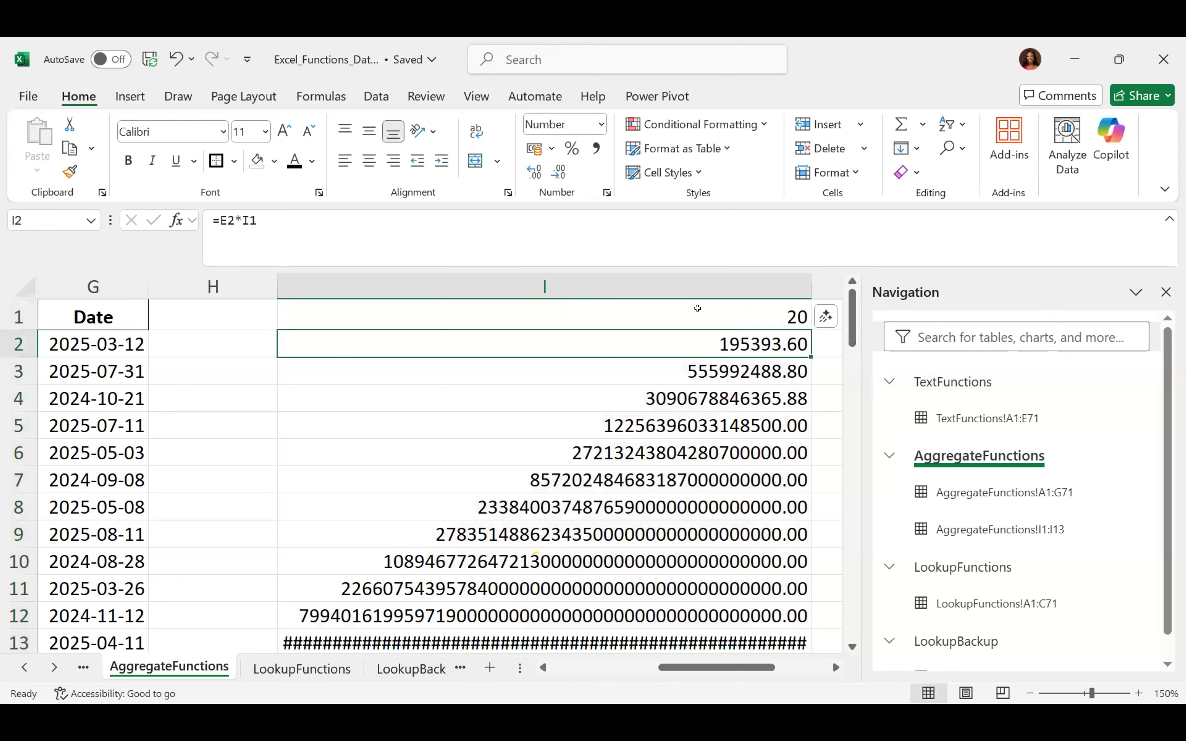
double_click(807, 278)
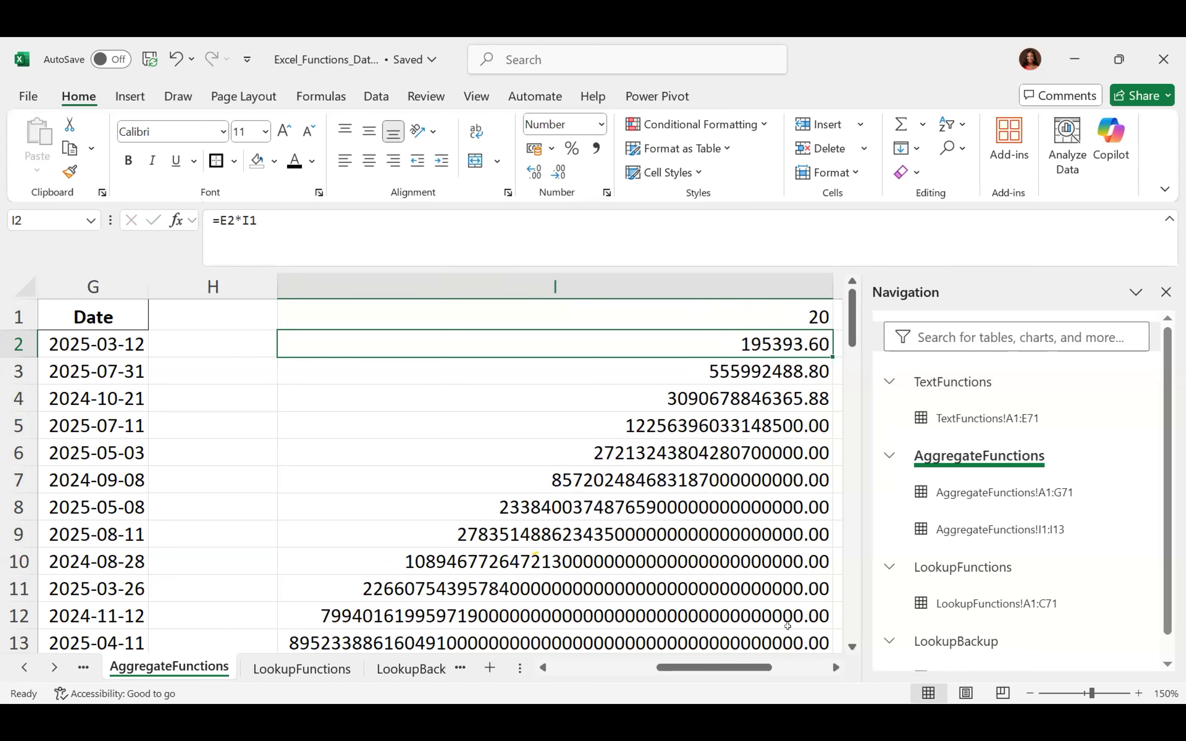
double_click(852, 647)
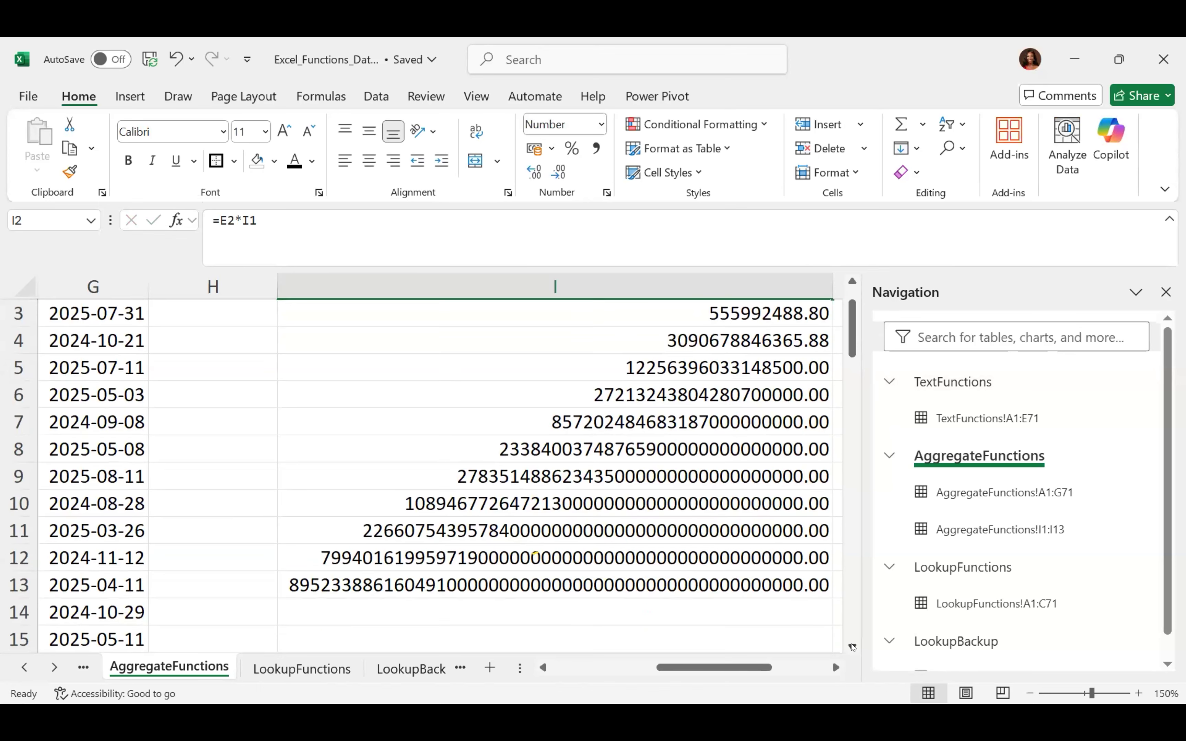
drag(851, 338, 851, 326)
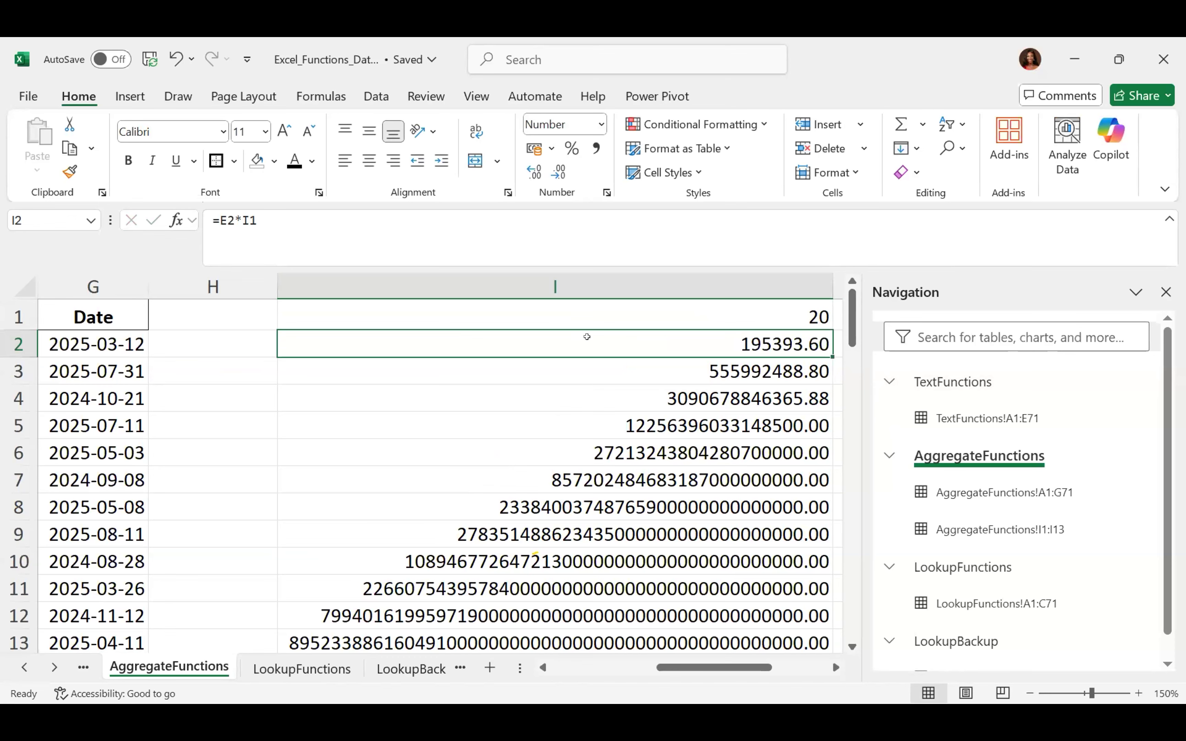
key(ctrl+shift+Down)
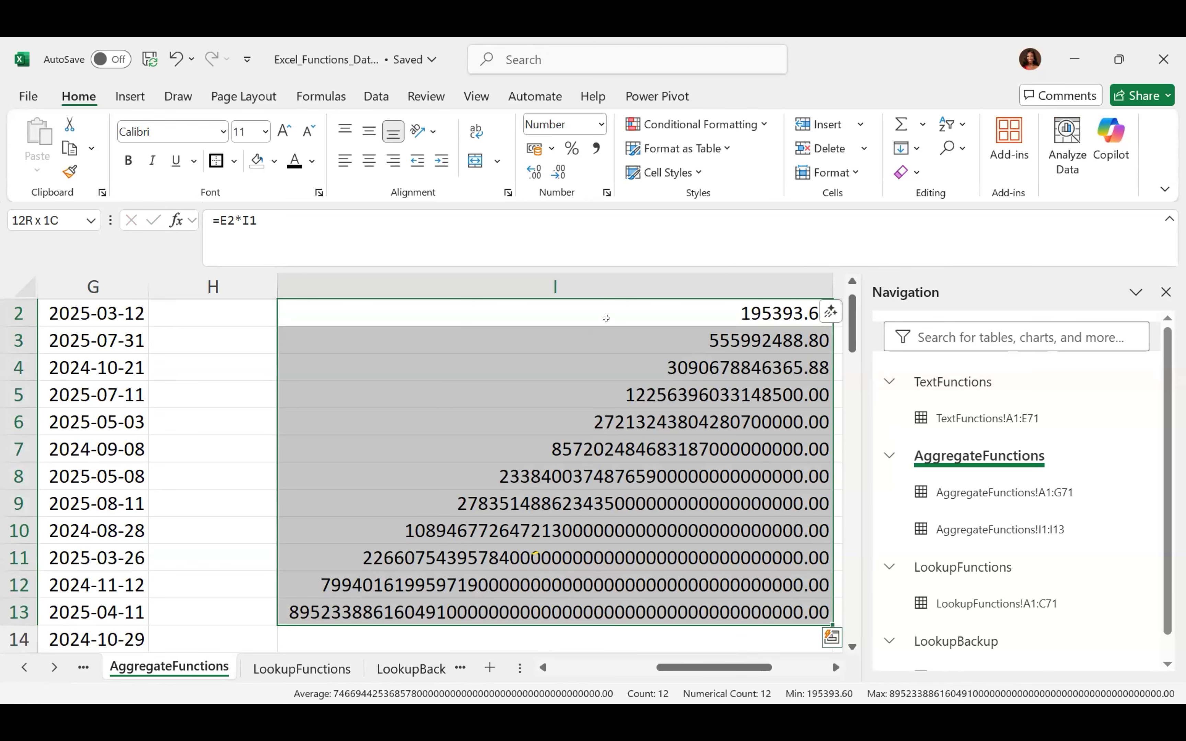
click(606, 318)
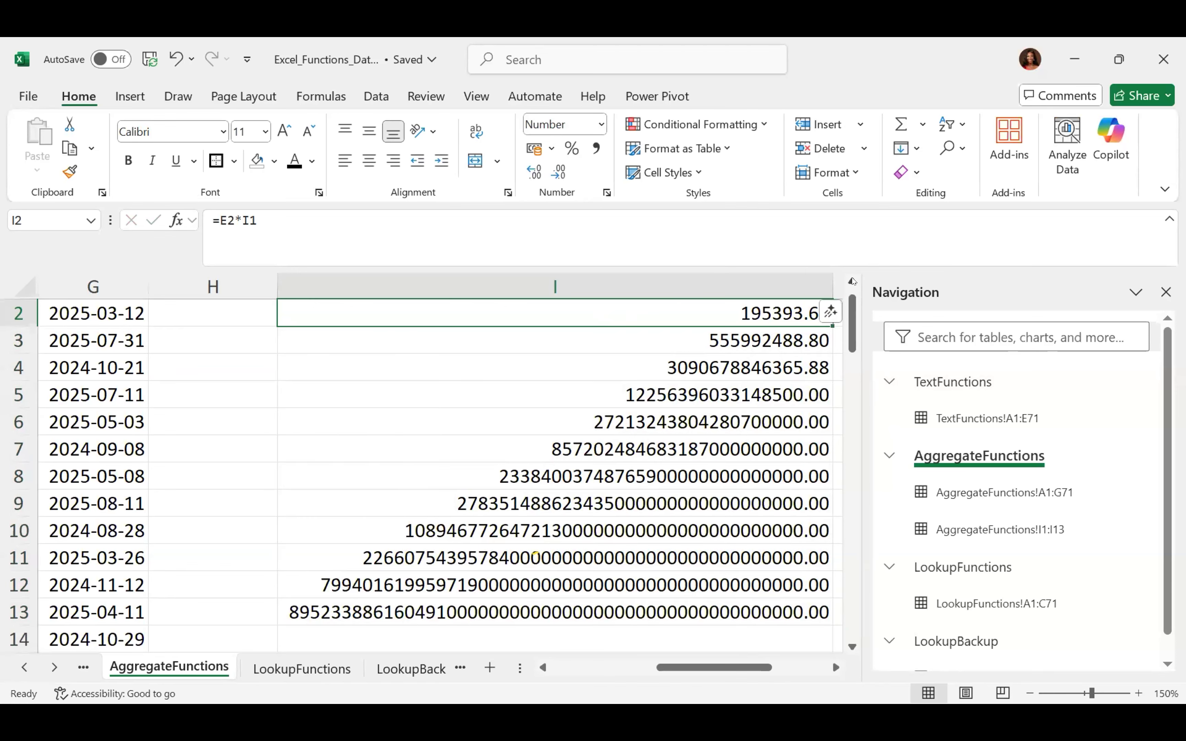
click(852, 281)
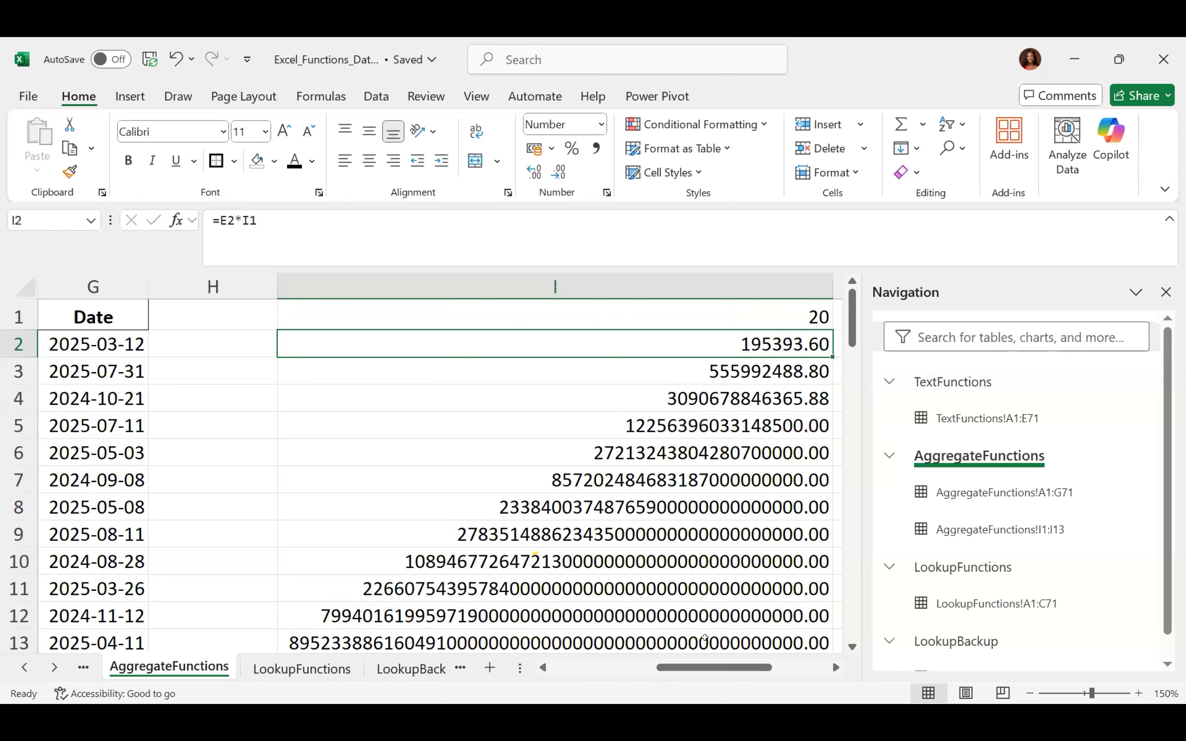
scroll(704, 637, left, 5)
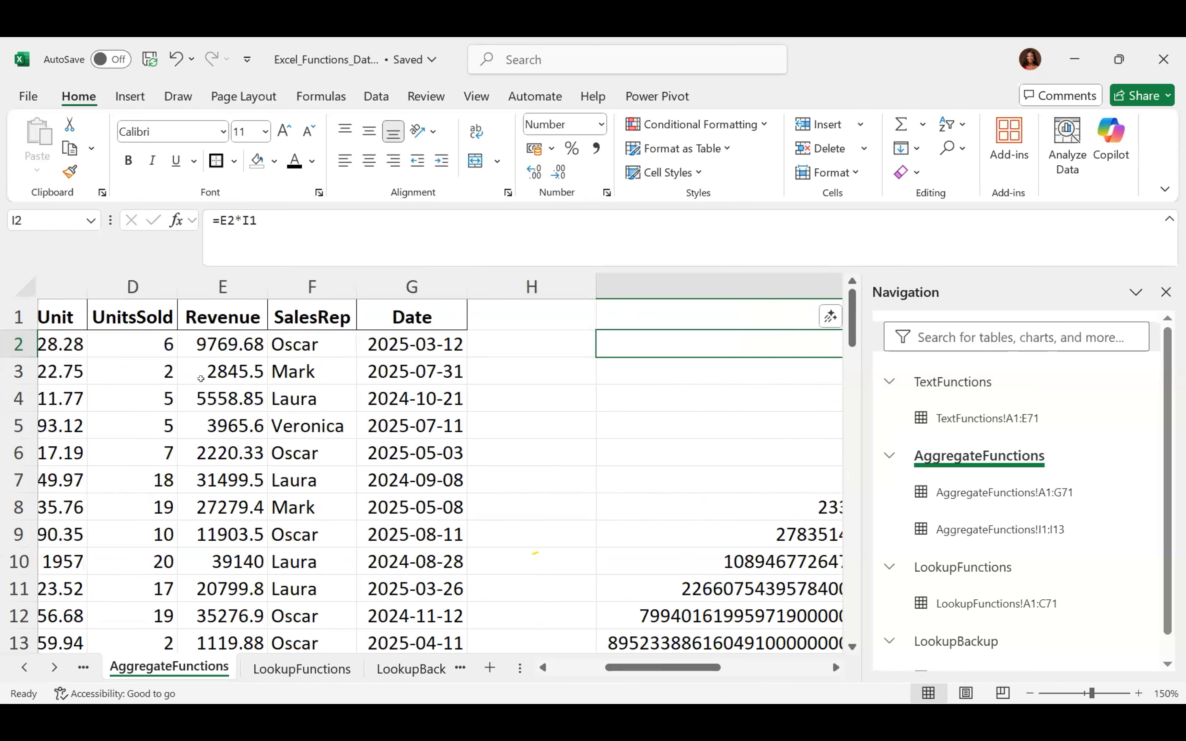
click(222, 337)
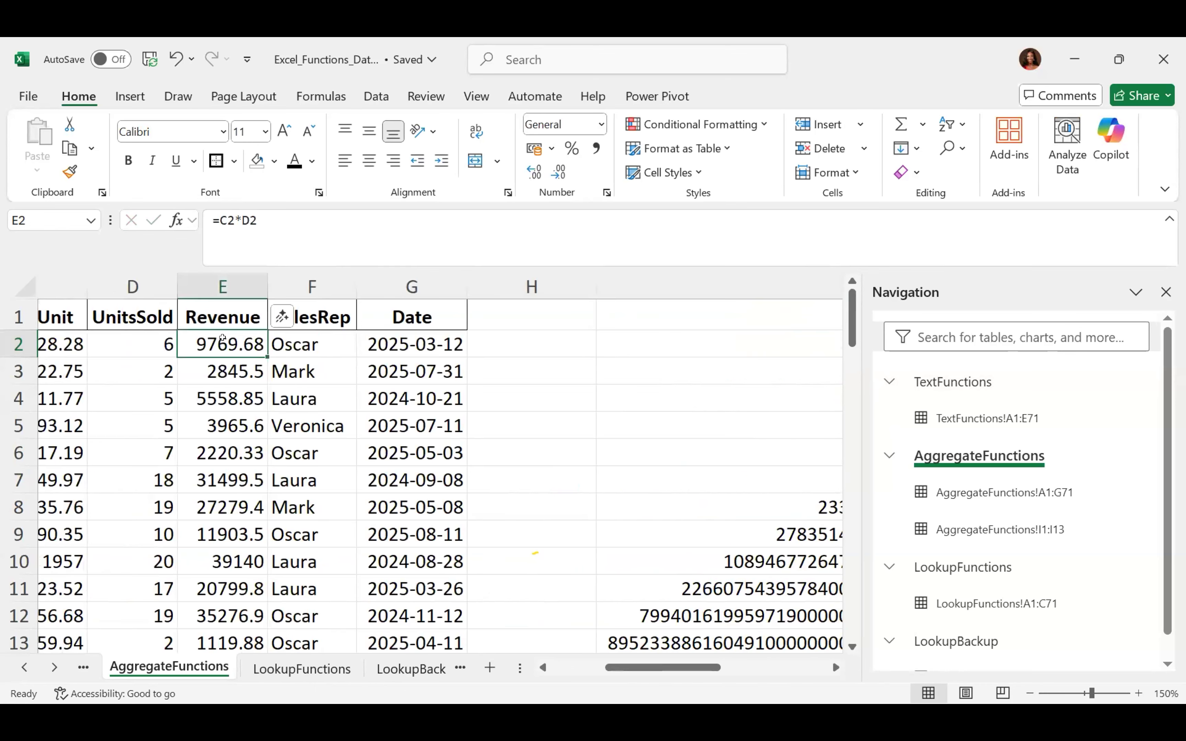
drag(694, 674, 781, 675)
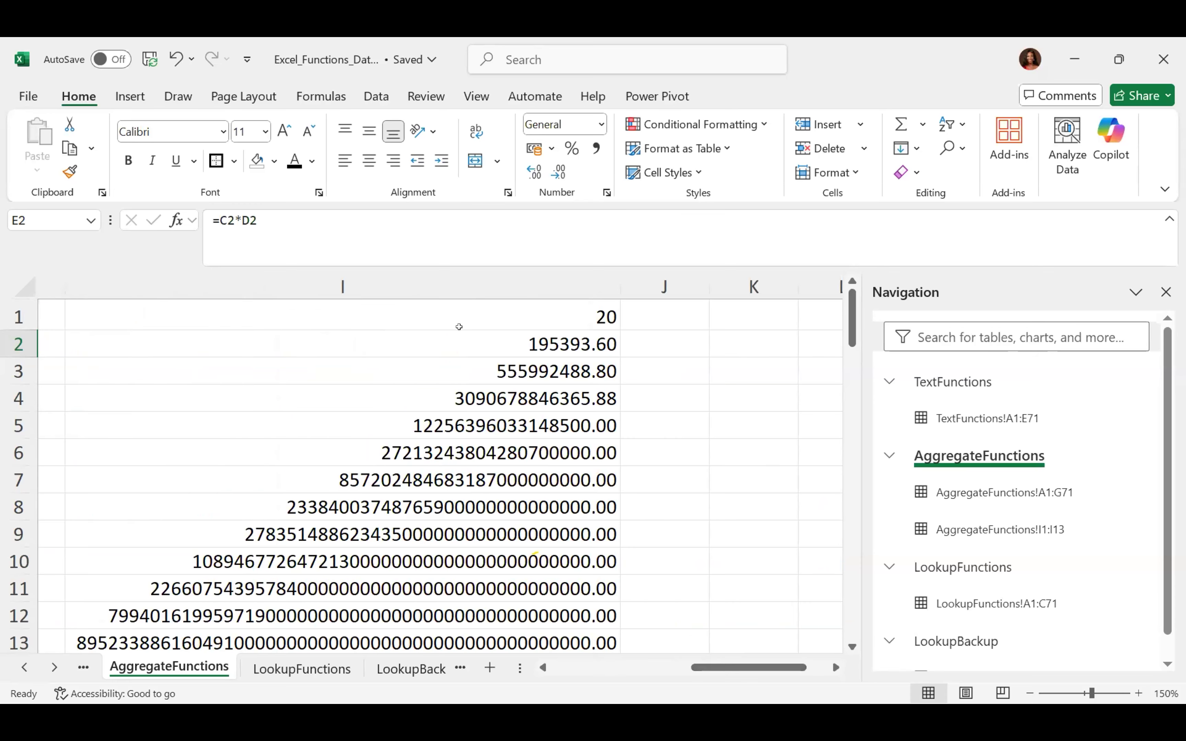
click(438, 312)
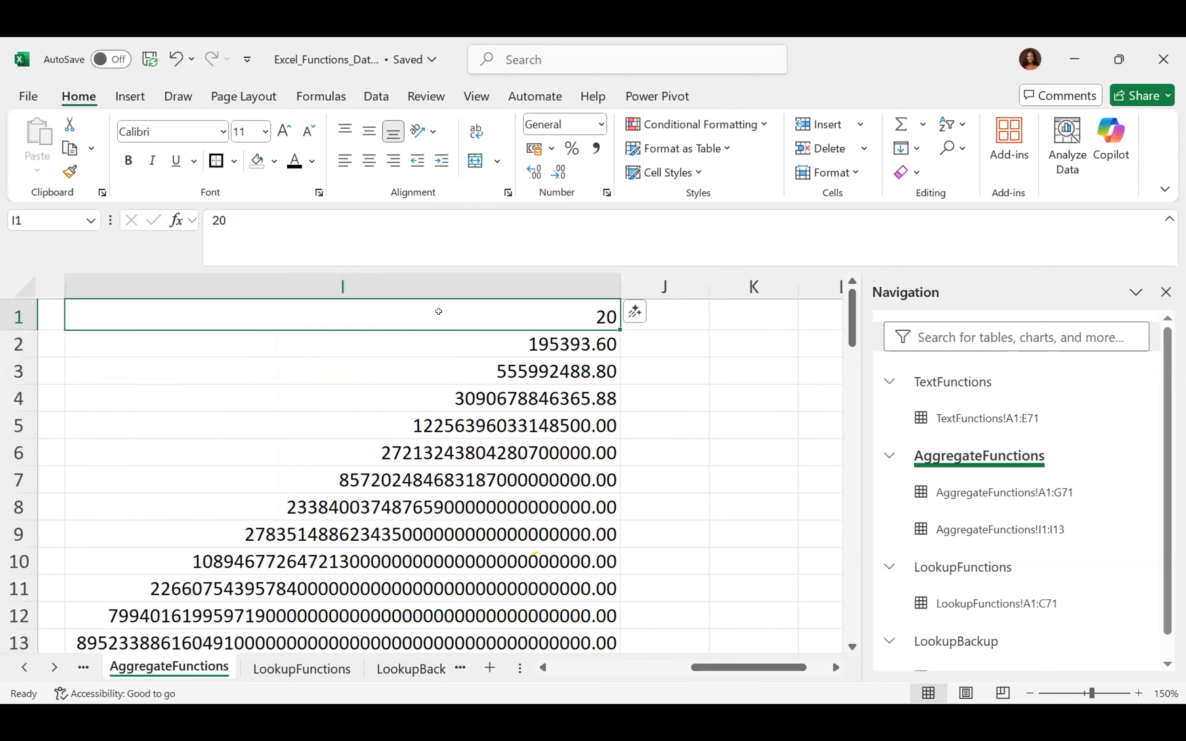
click(581, 338)
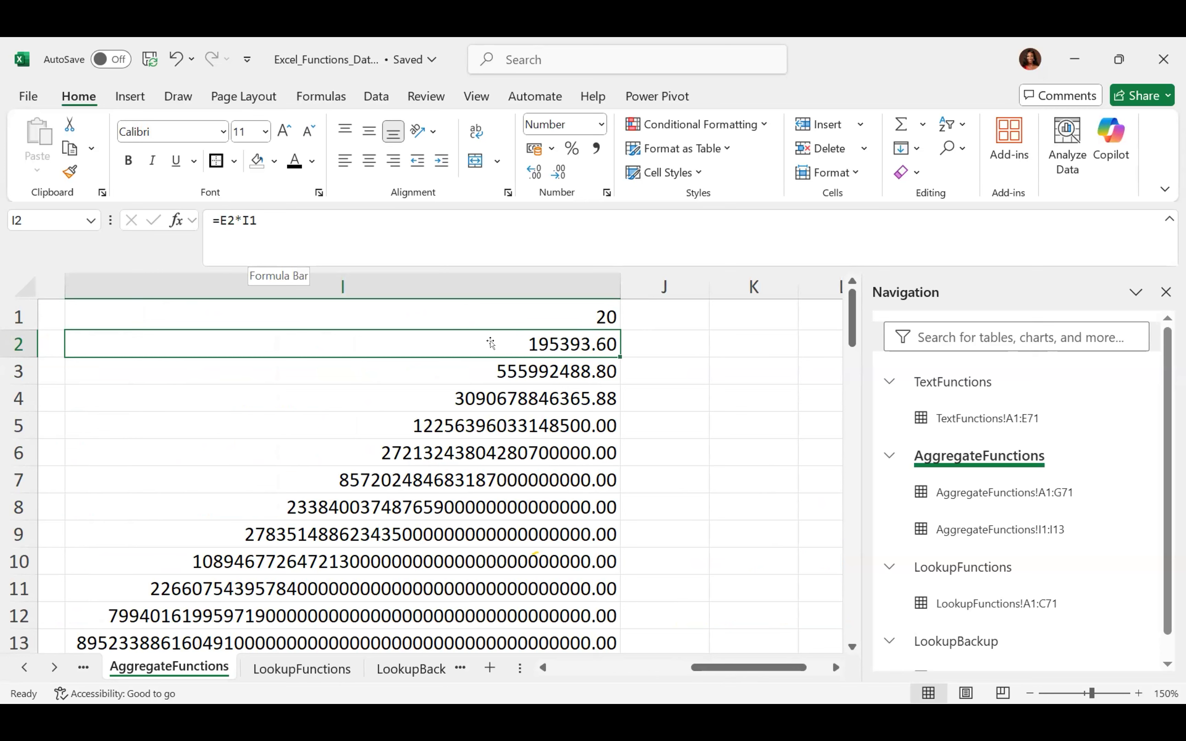
key(Down)
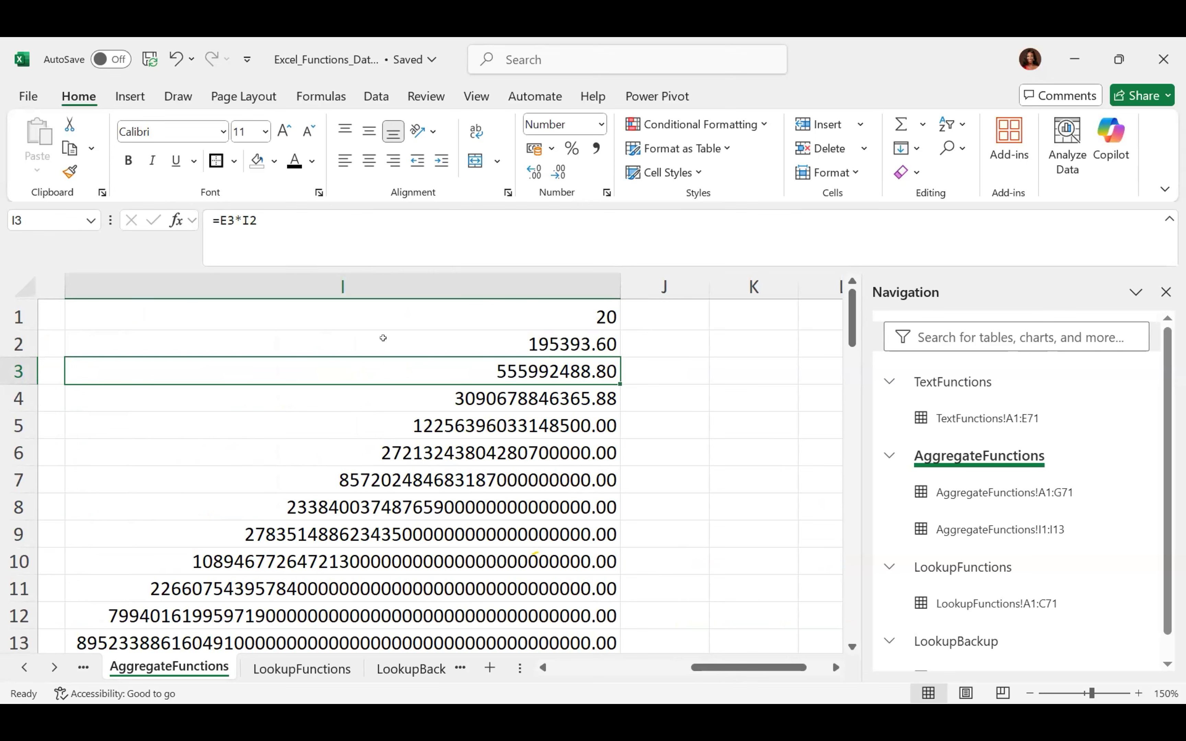
double_click(380, 361)
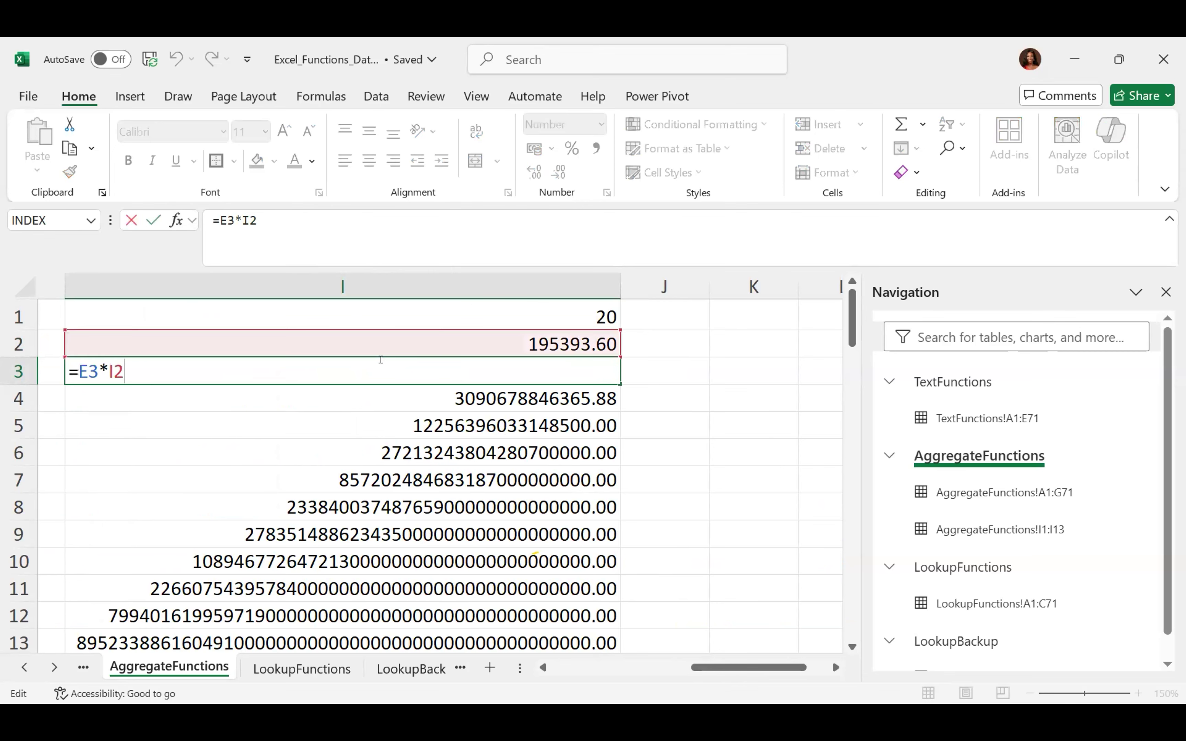
mouse_move(783, 660)
mouse_down()
mouse_move(694, 663)
mouse_move(776, 644)
mouse_up()
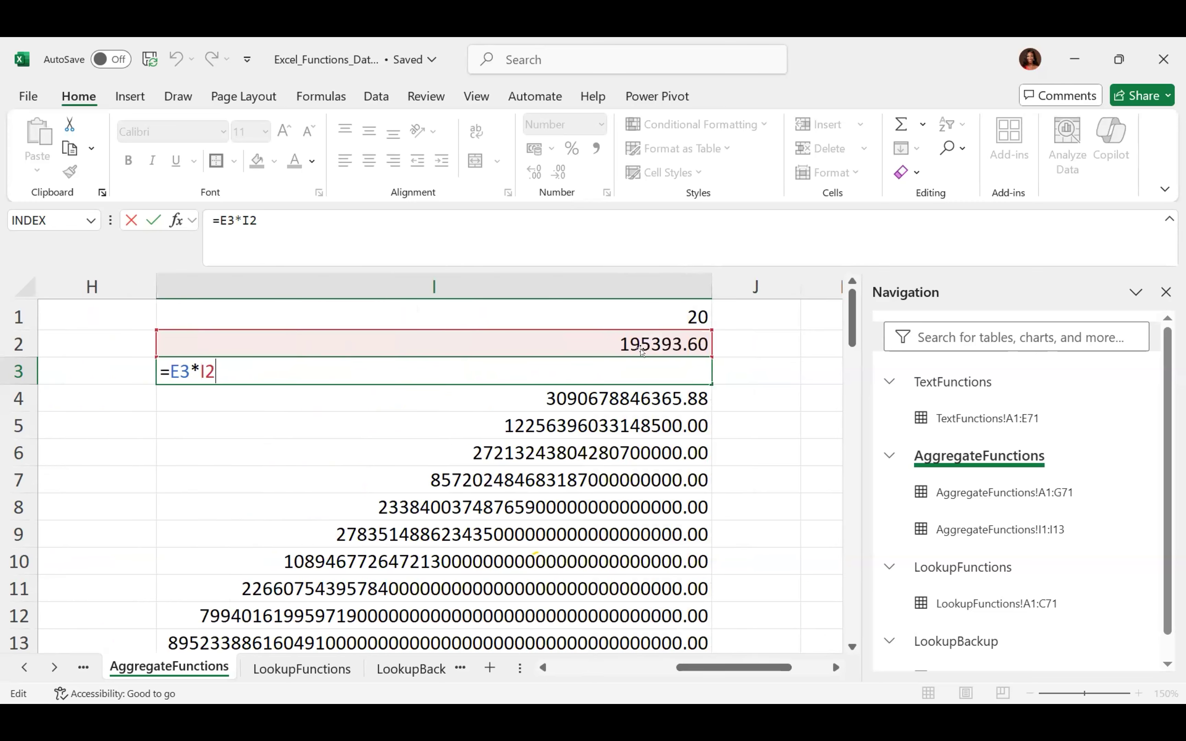
key(Return)
key(Up)
key(Up)
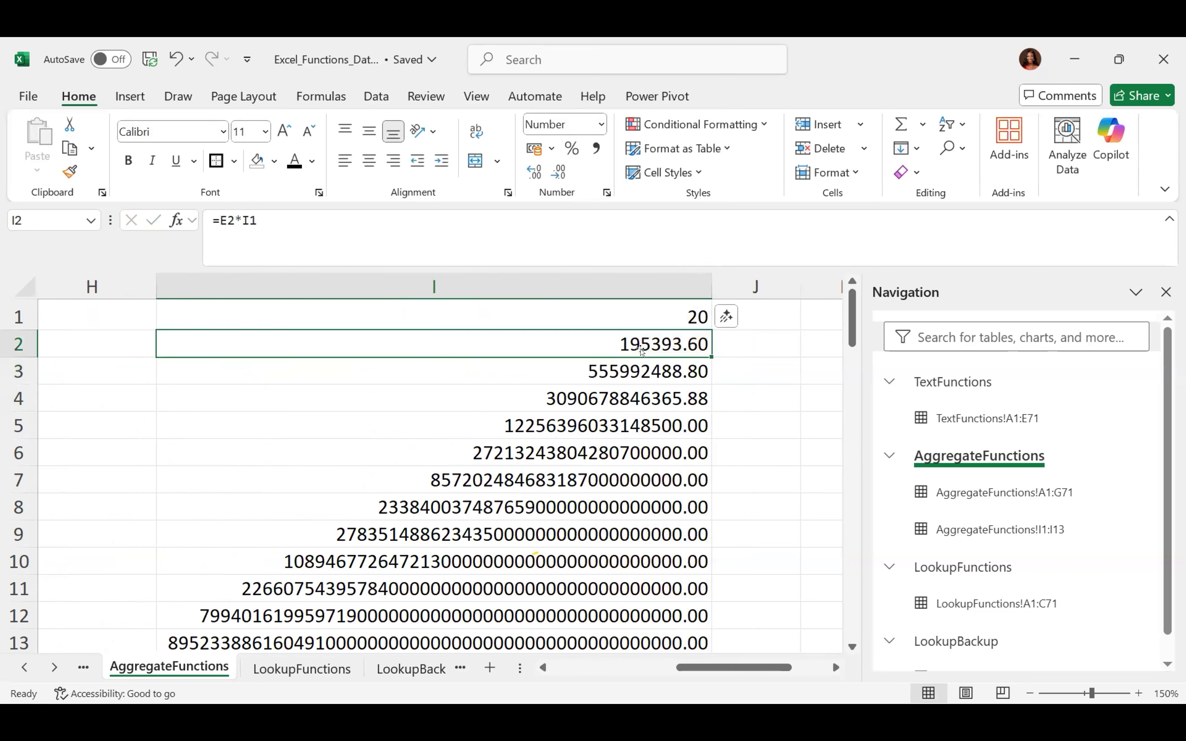
key(ctrl+shift+Down)
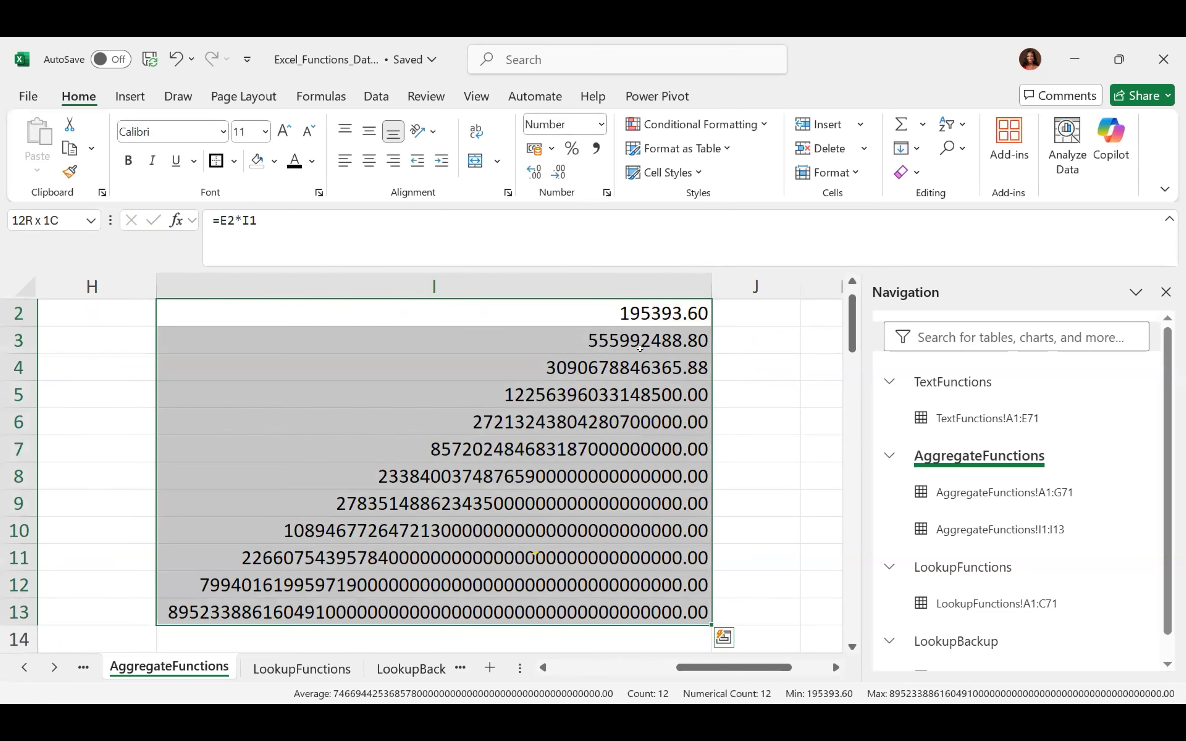
Clear the runaway results in I2:I13 and narrow column I
key(Delete)
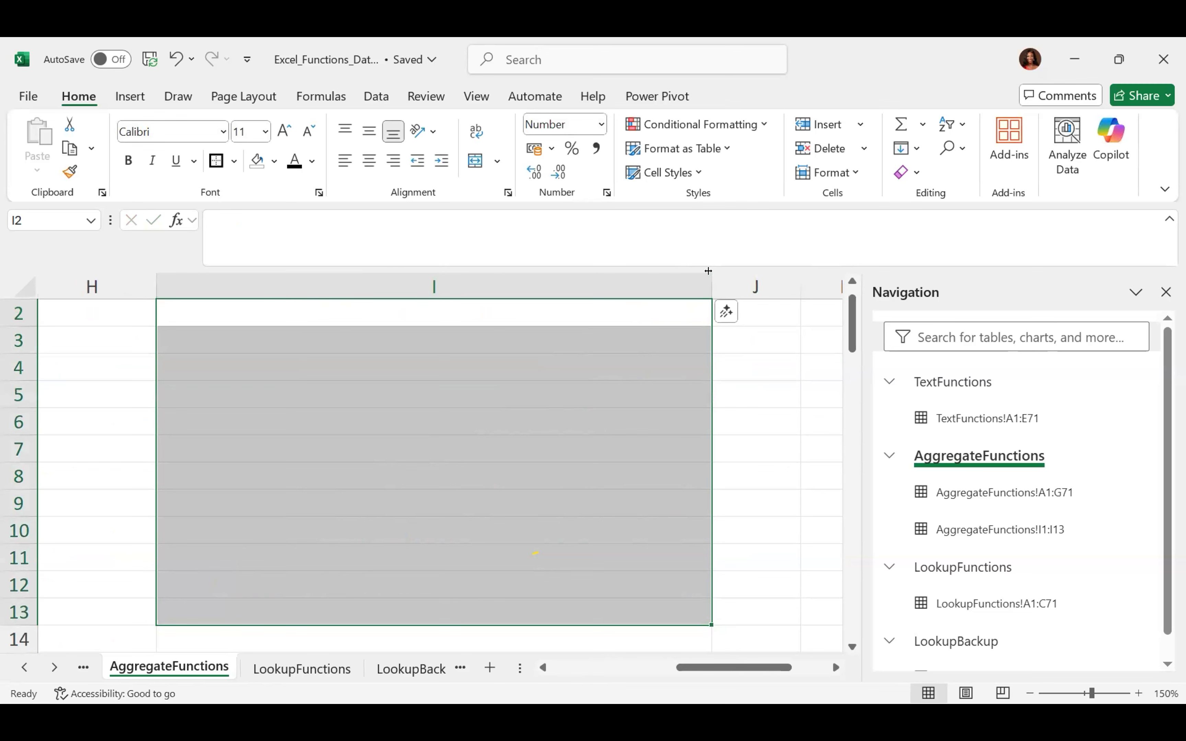
drag(708, 271, 319, 308)
scroll(850, 324, up, 1)
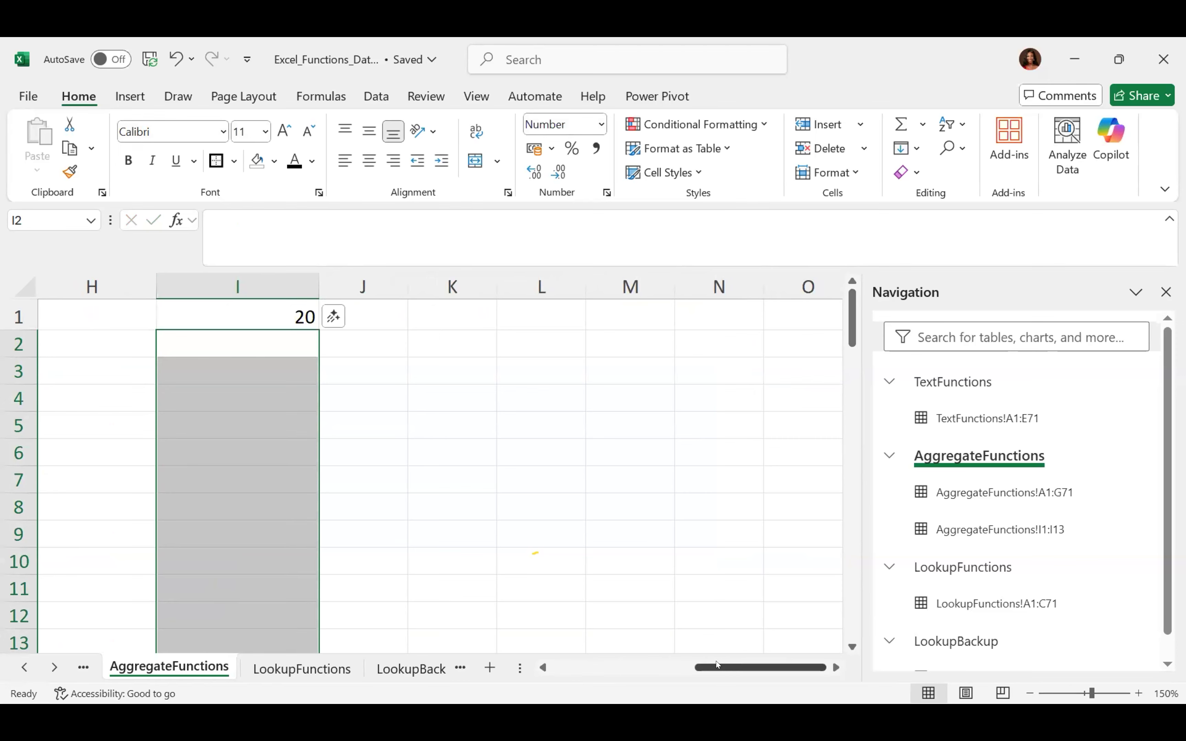
mouse_move(585, 663)
mouse_down()
mouse_move(559, 665)
mouse_move(579, 665)
mouse_up()
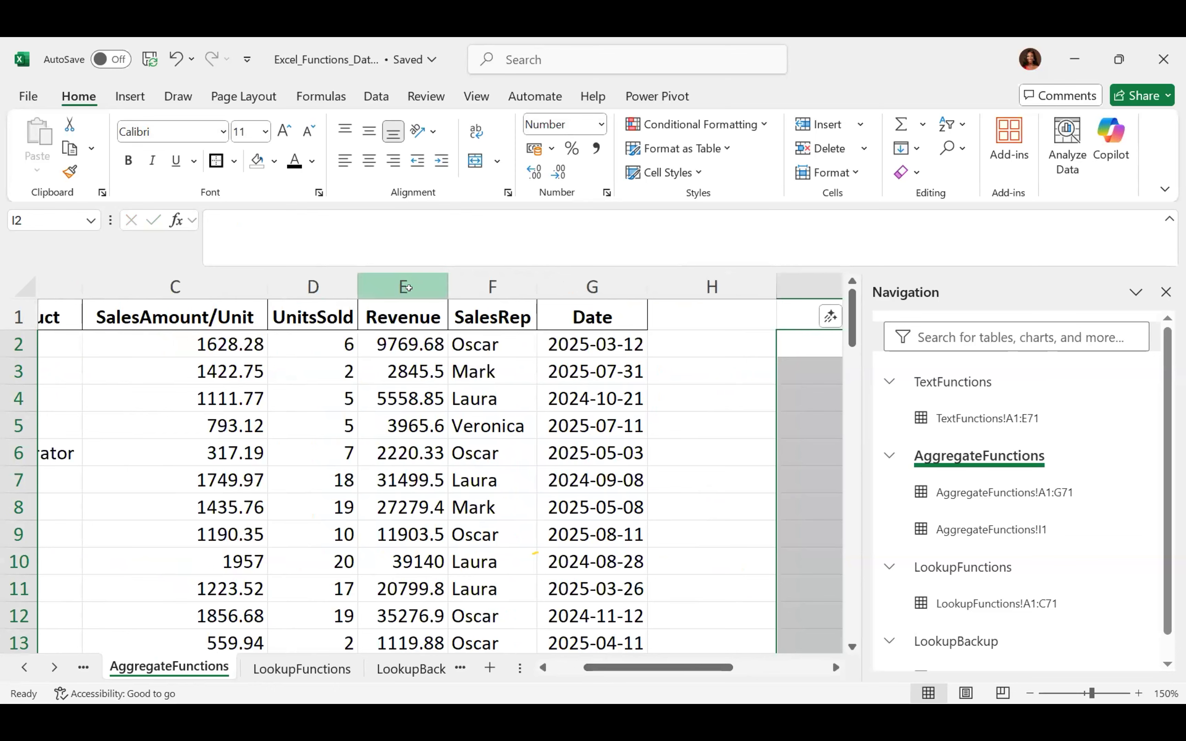
click(403, 281)
scroll(403, 276, right, 6)
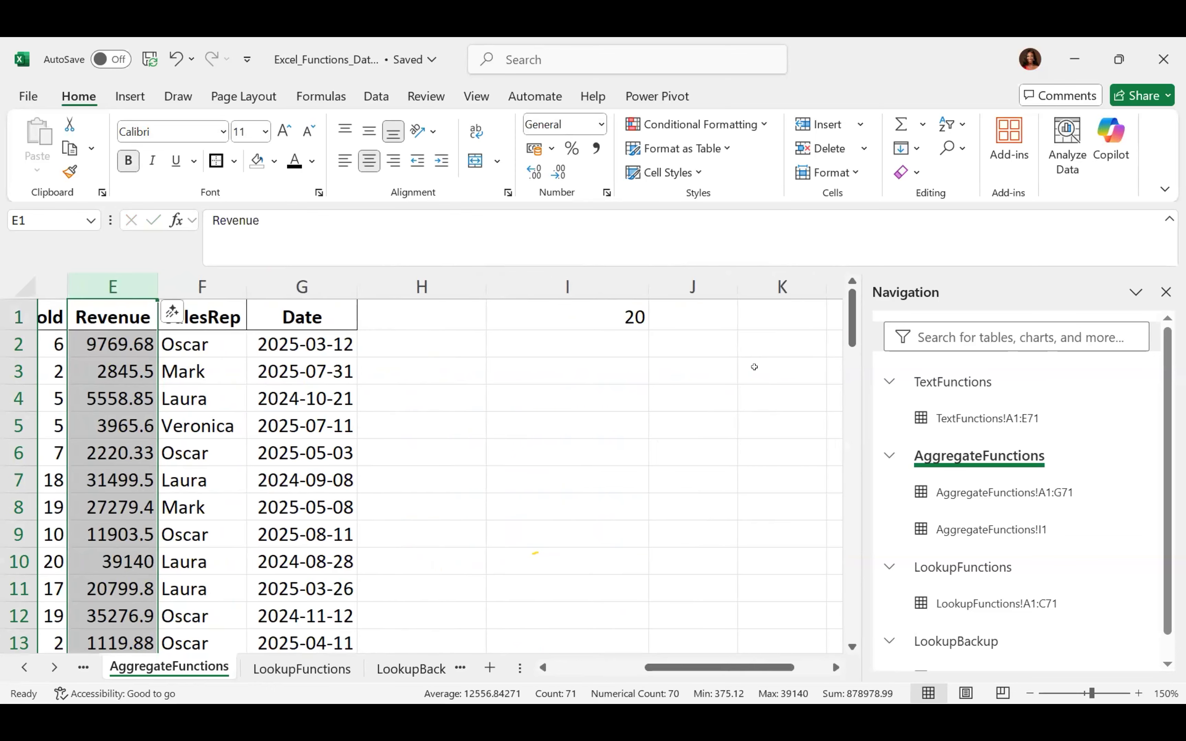
Enter =E2*$I$1 in I2, locking the rate reference to give 195393.60
click(597, 331)
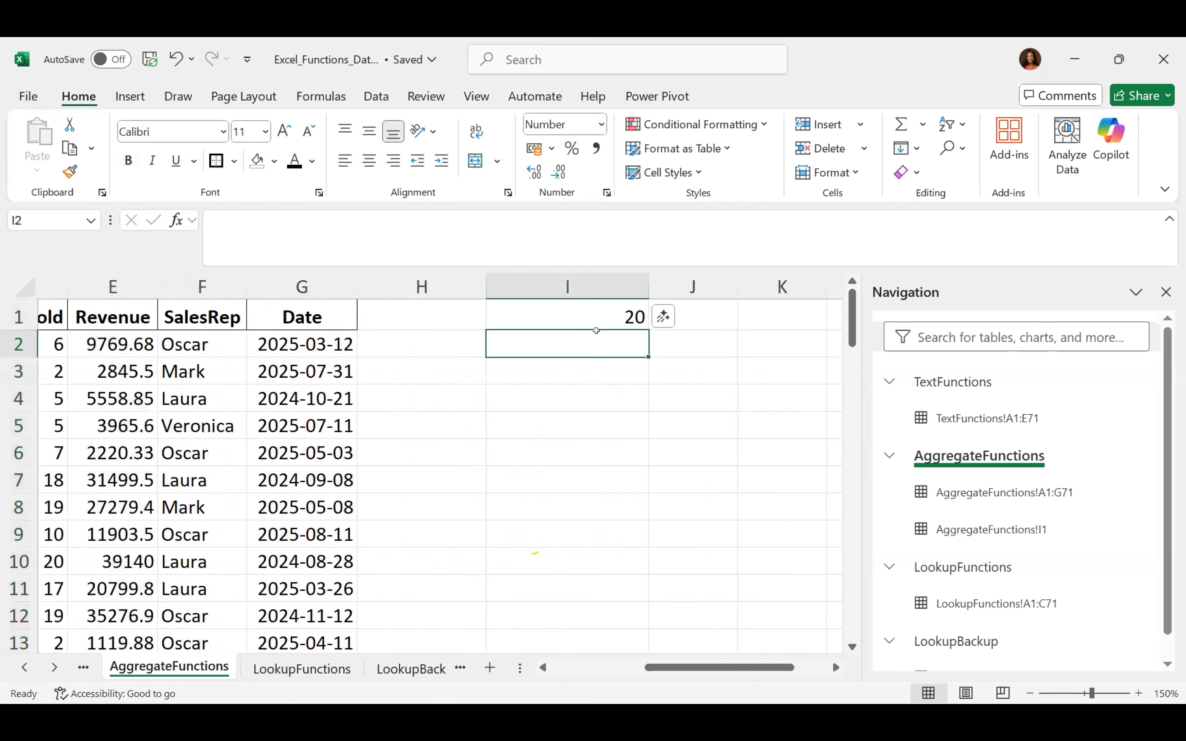
text(=)
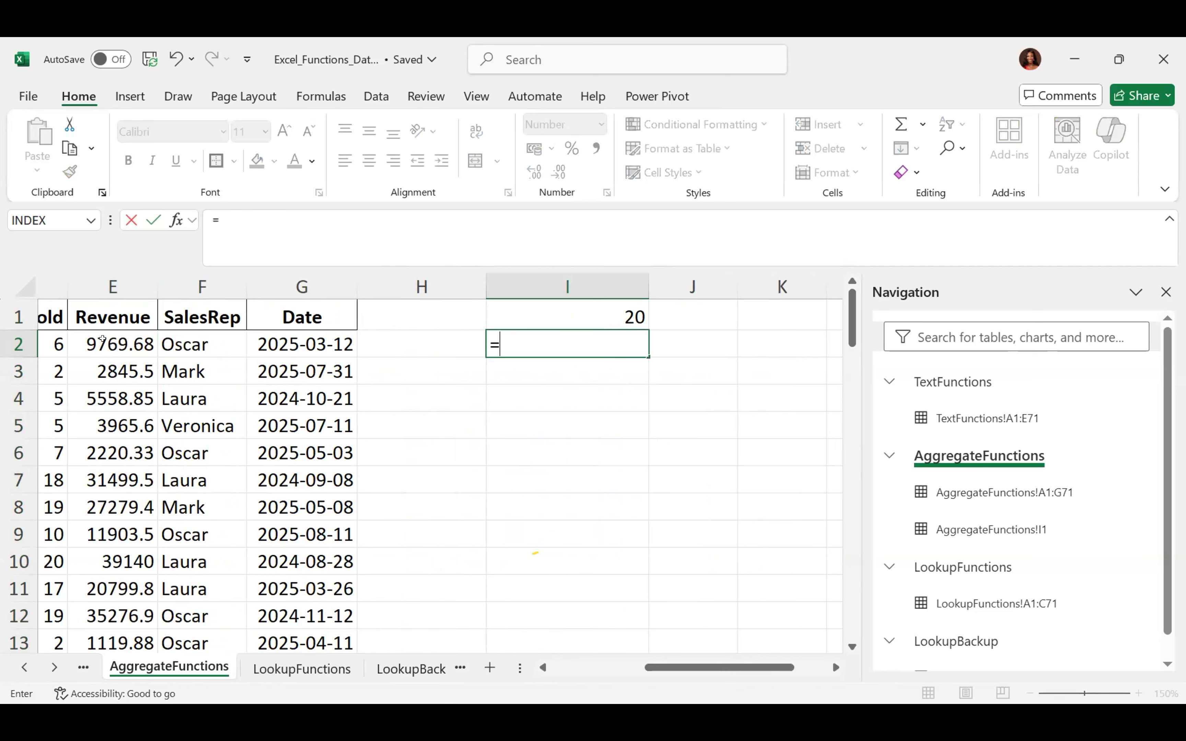
click(102, 338)
text(*)
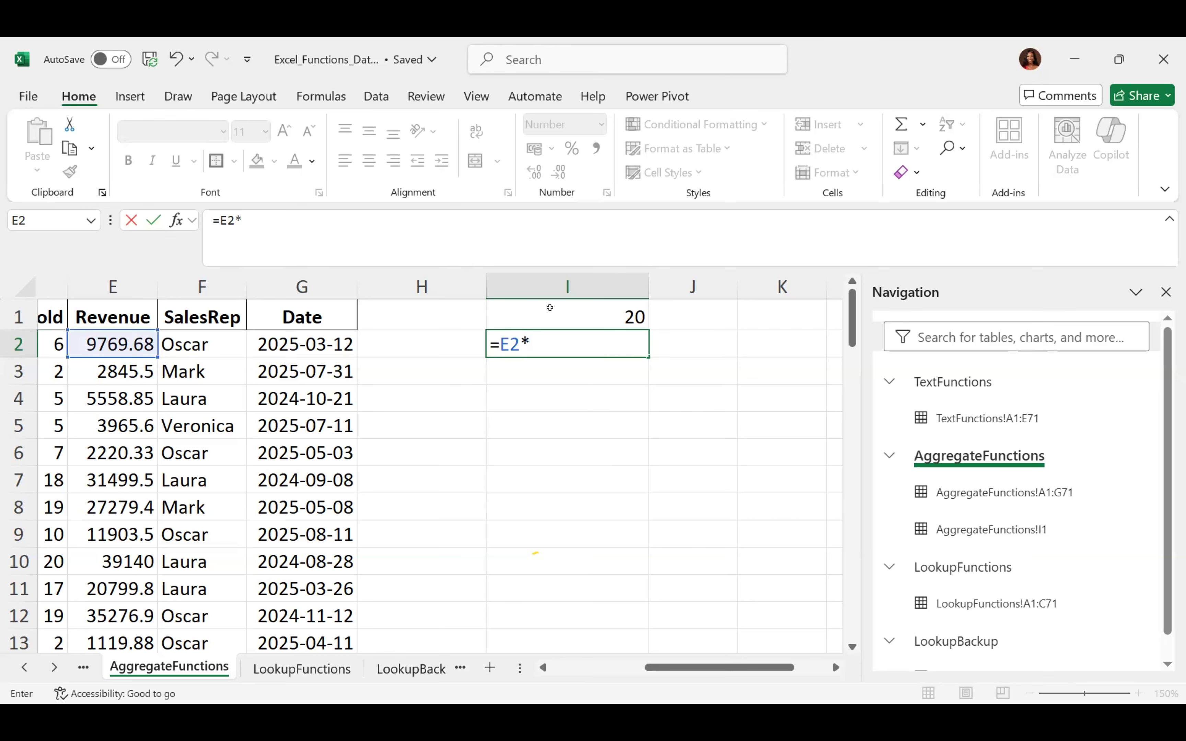
click(549, 308)
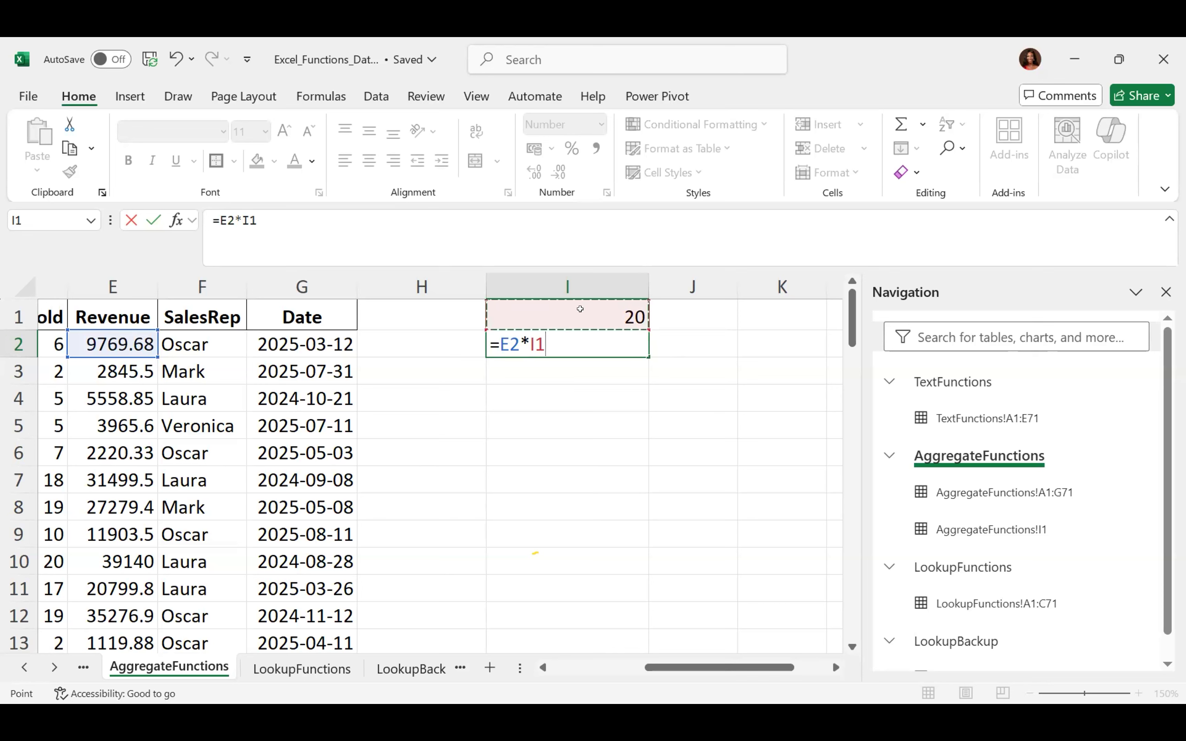
key(F4)
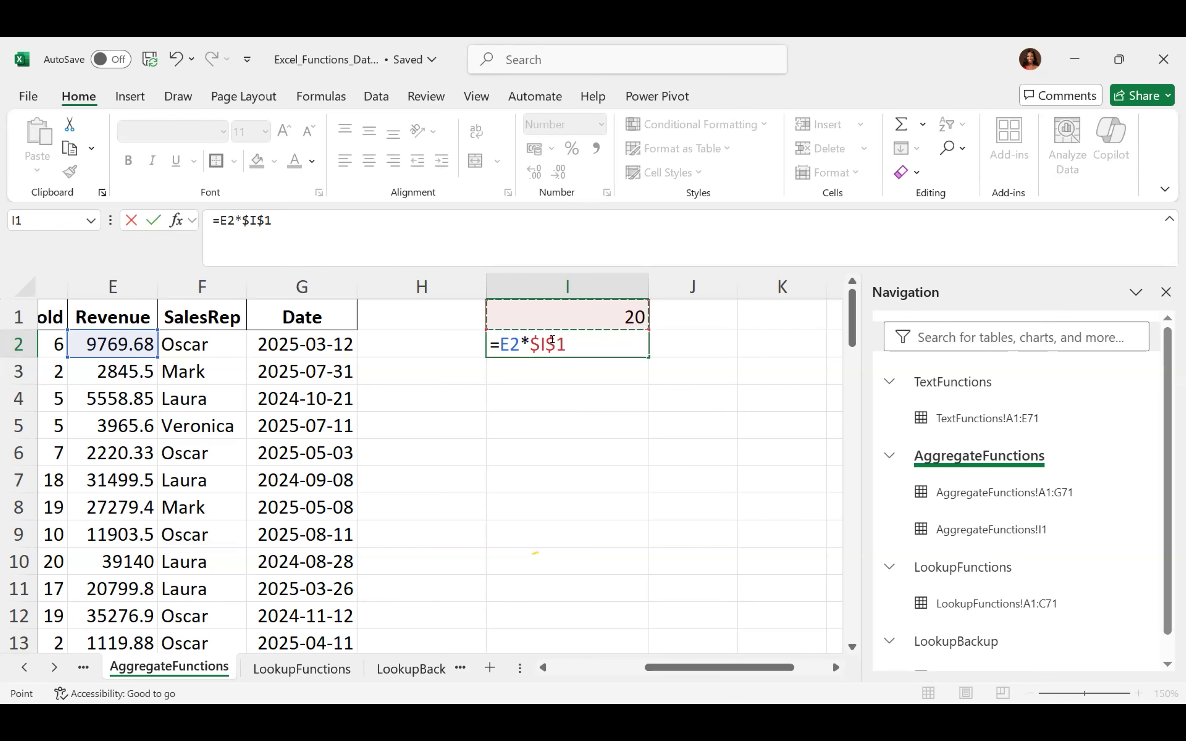
key(Return)
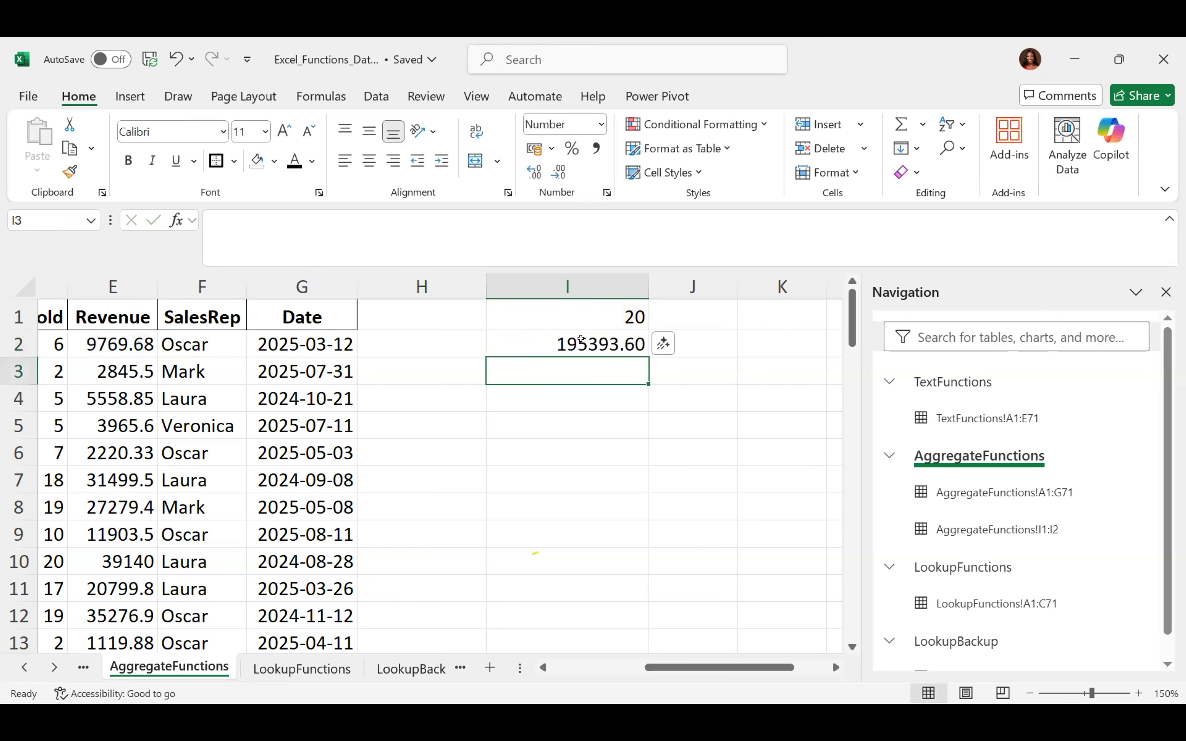
click(619, 339)
Fill the locked-rate formula from I2 down to row 38, giving results like 56910.00 and 782800.00
drag(640, 349, 608, 619)
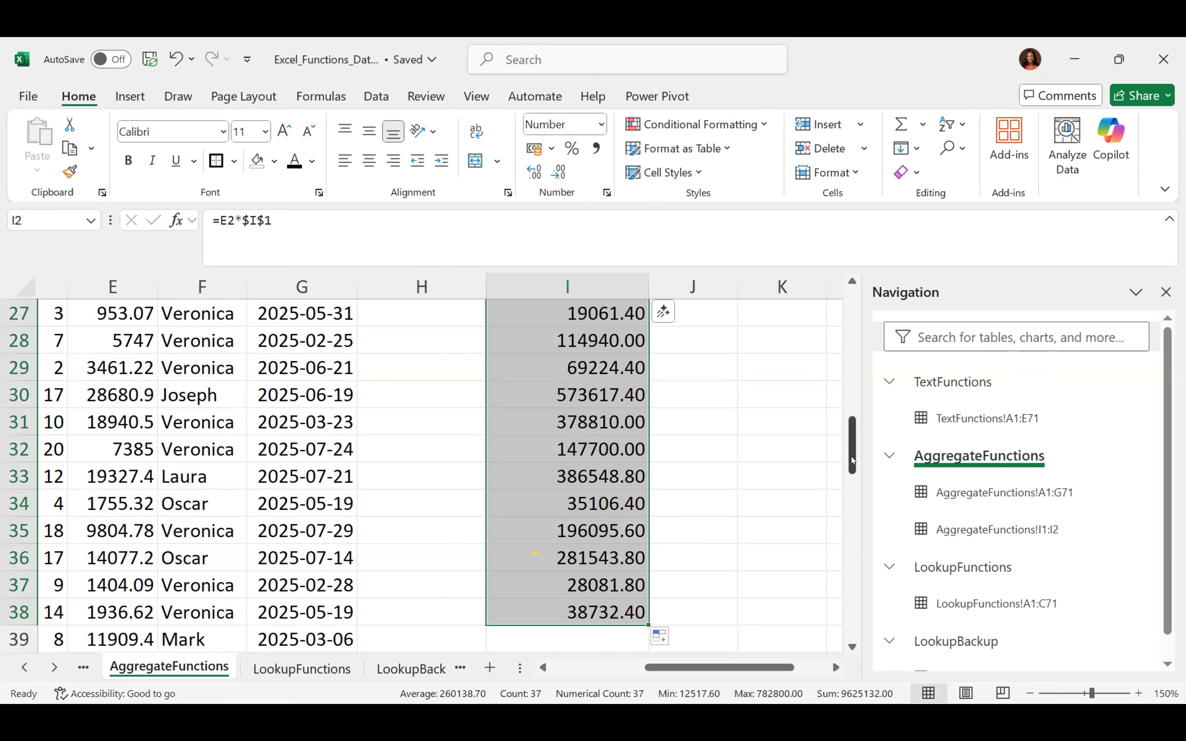
drag(852, 461, 855, 300)
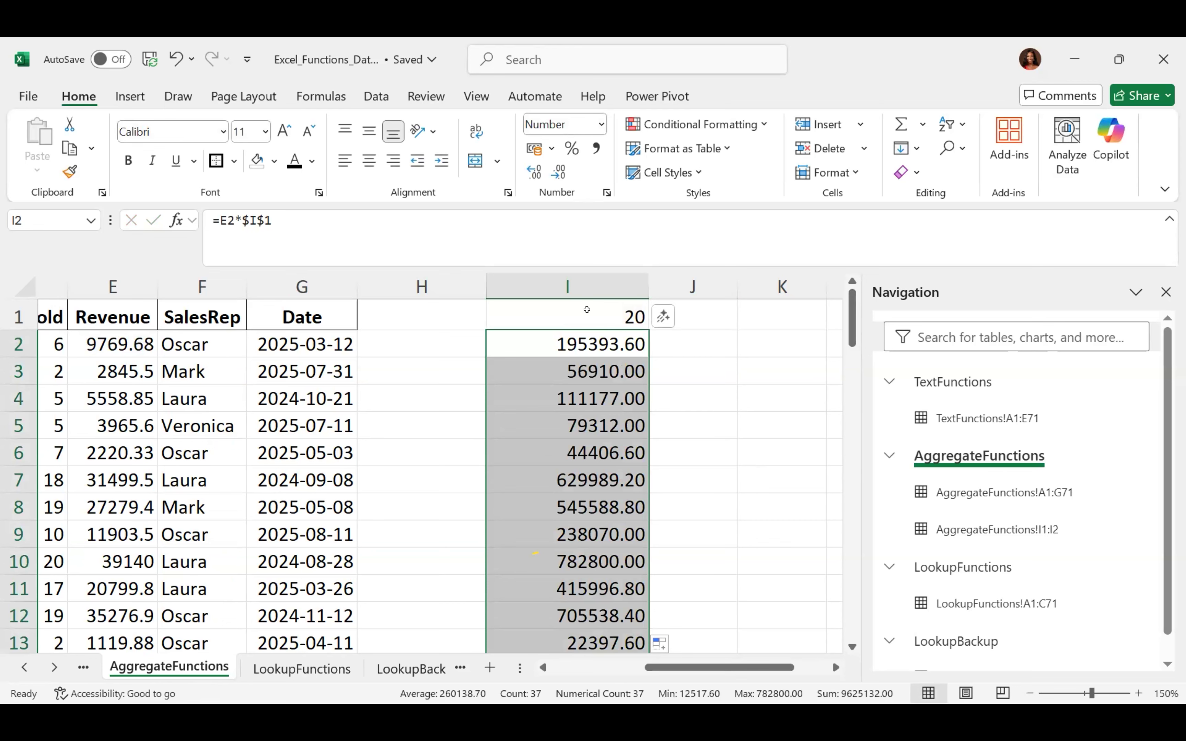
click(587, 308)
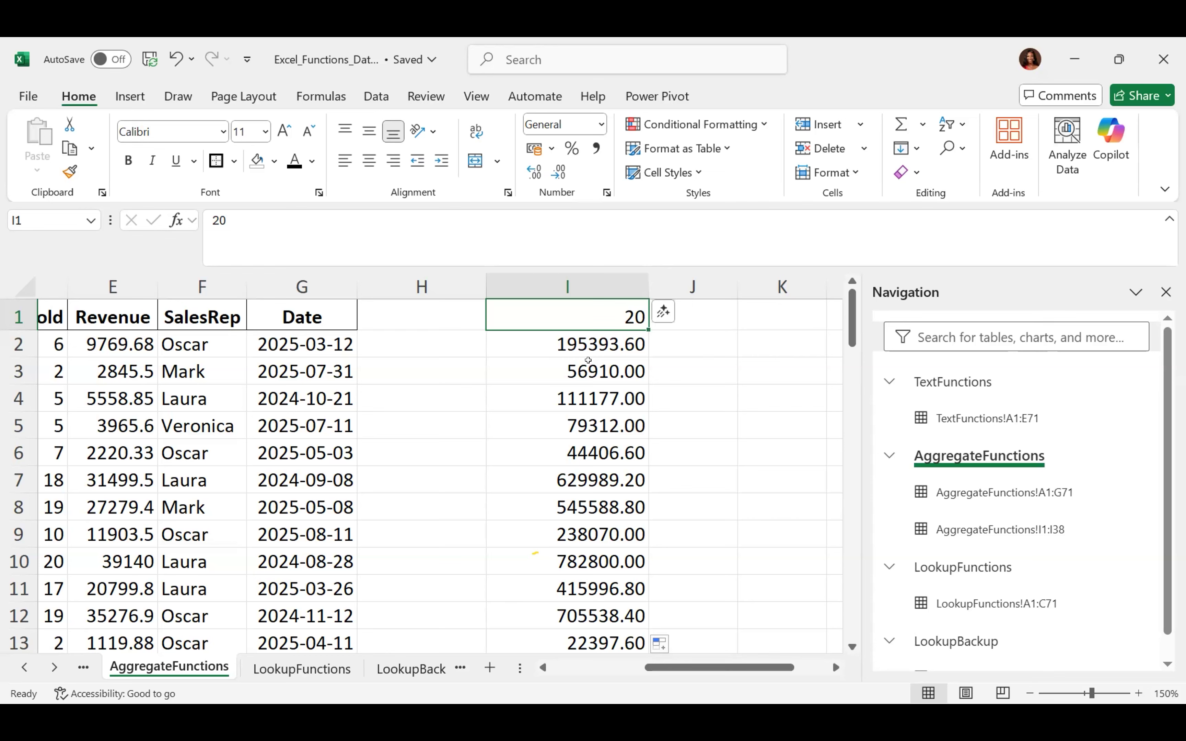
click(588, 361)
Re-enter =E3*$I$1 in cell I3
text(=)
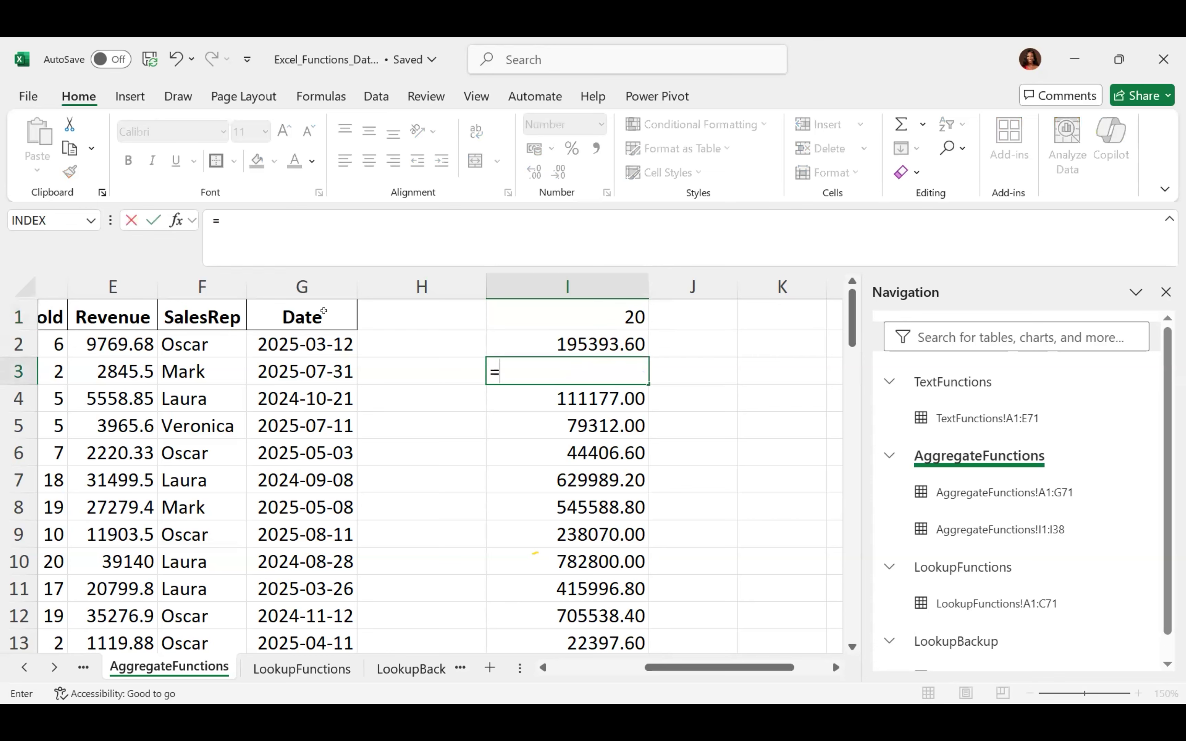
click(104, 368)
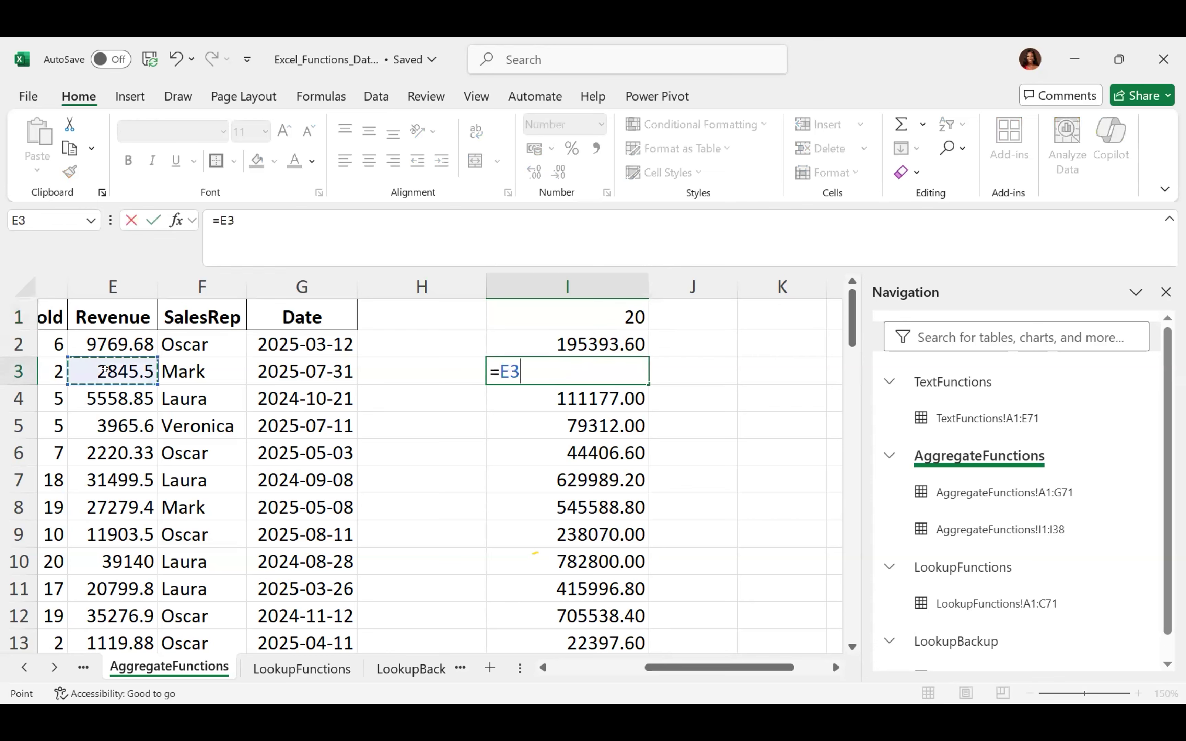
text(*)
click(541, 305)
key(F4)
key(Return)
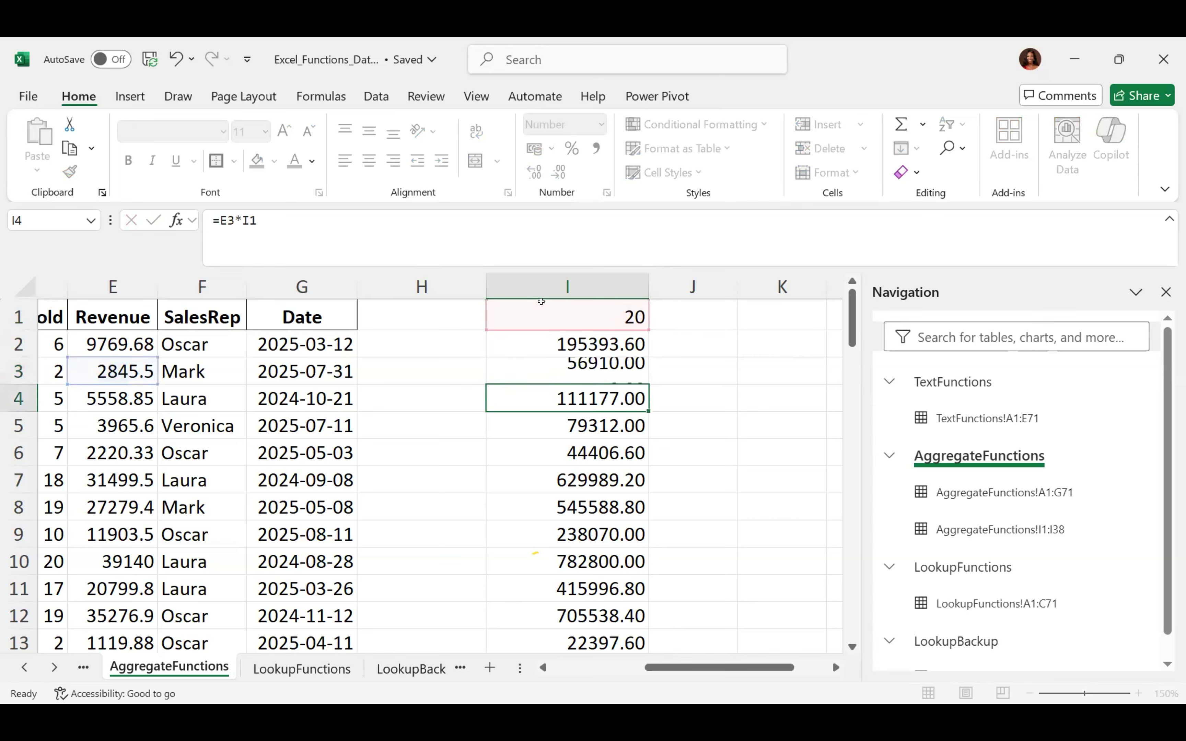
click(551, 368)
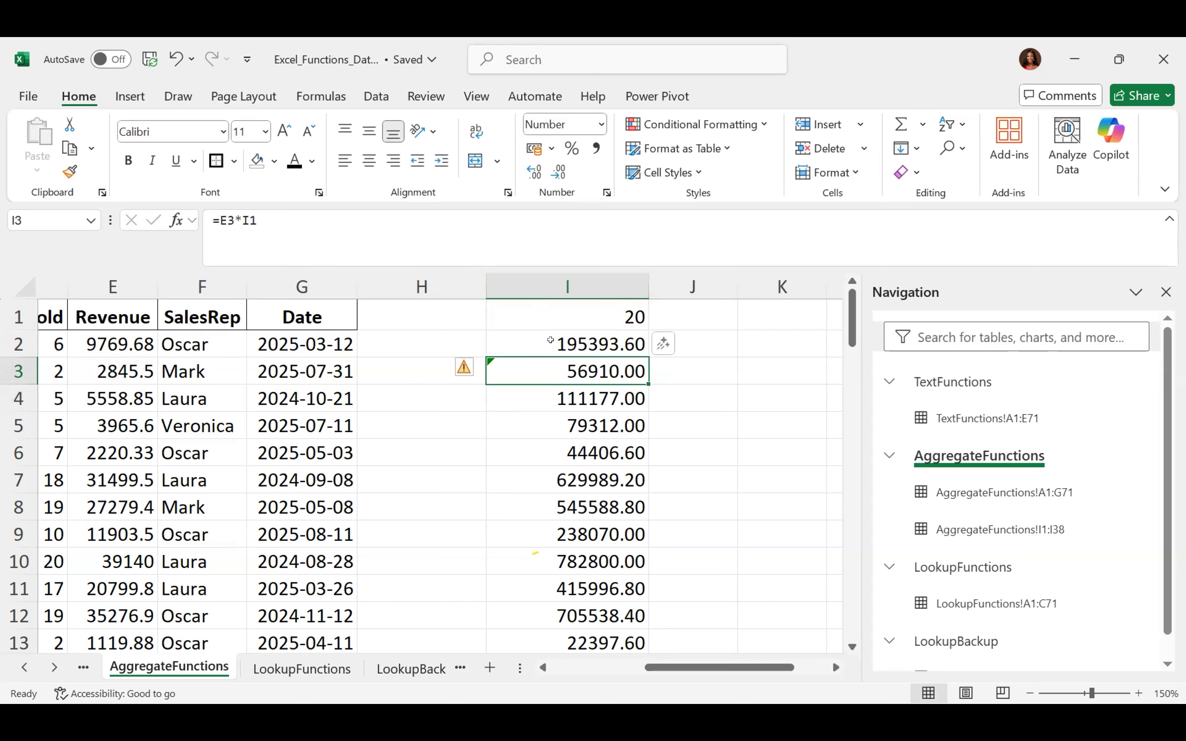
Clear all of column I, from the 20 in I1 down to row 38
click(546, 310)
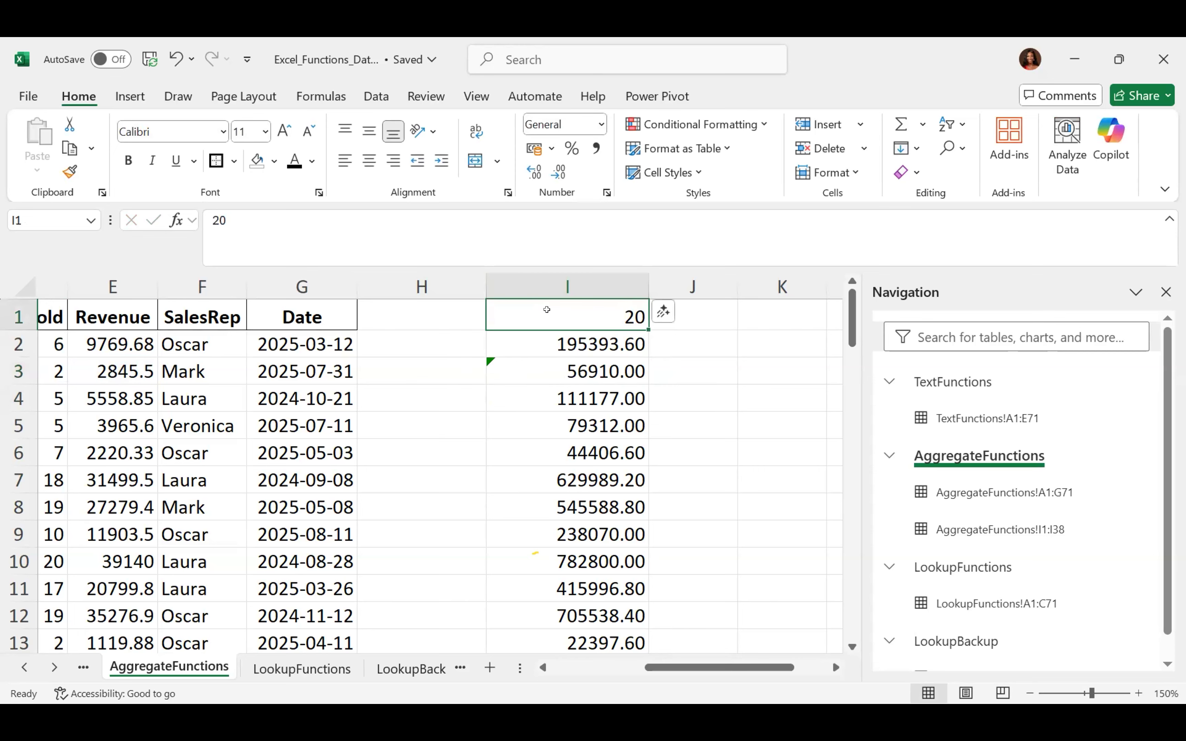
key(ctrl+shift+Down)
key(Delete)
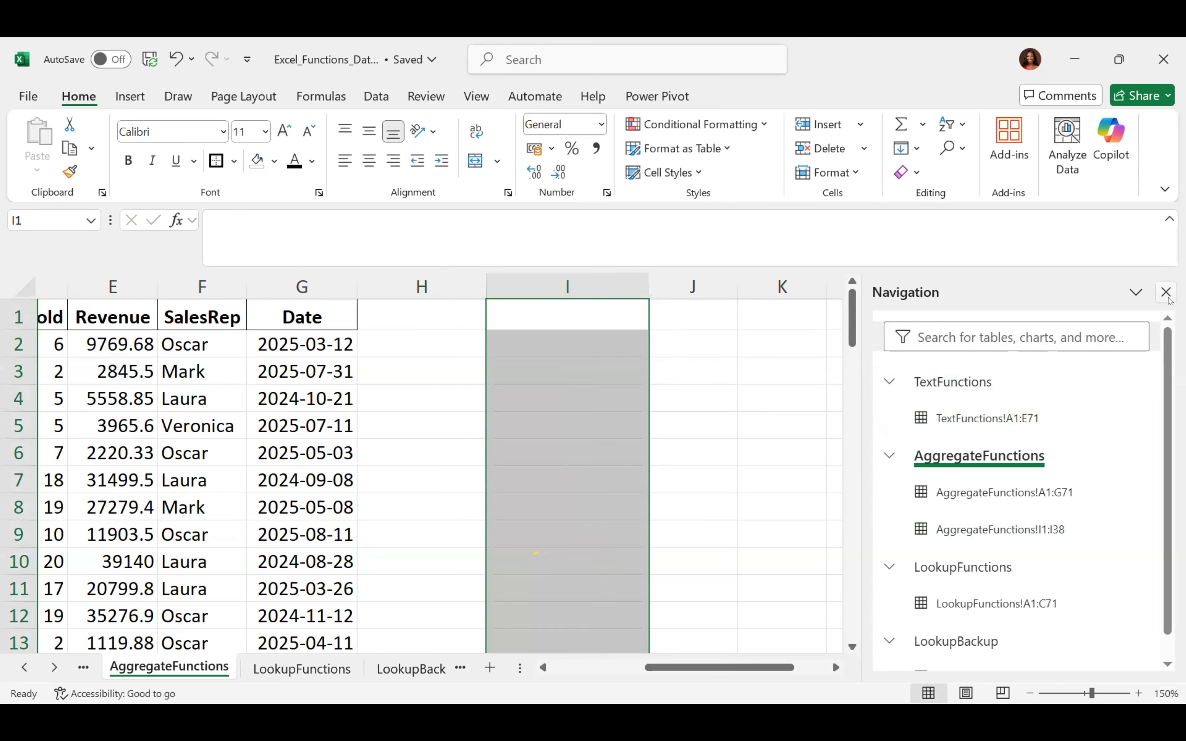
click(1166, 292)
Scroll to show the whole sales table from Region to Date beside the empty column I
drag(877, 668, 738, 655)
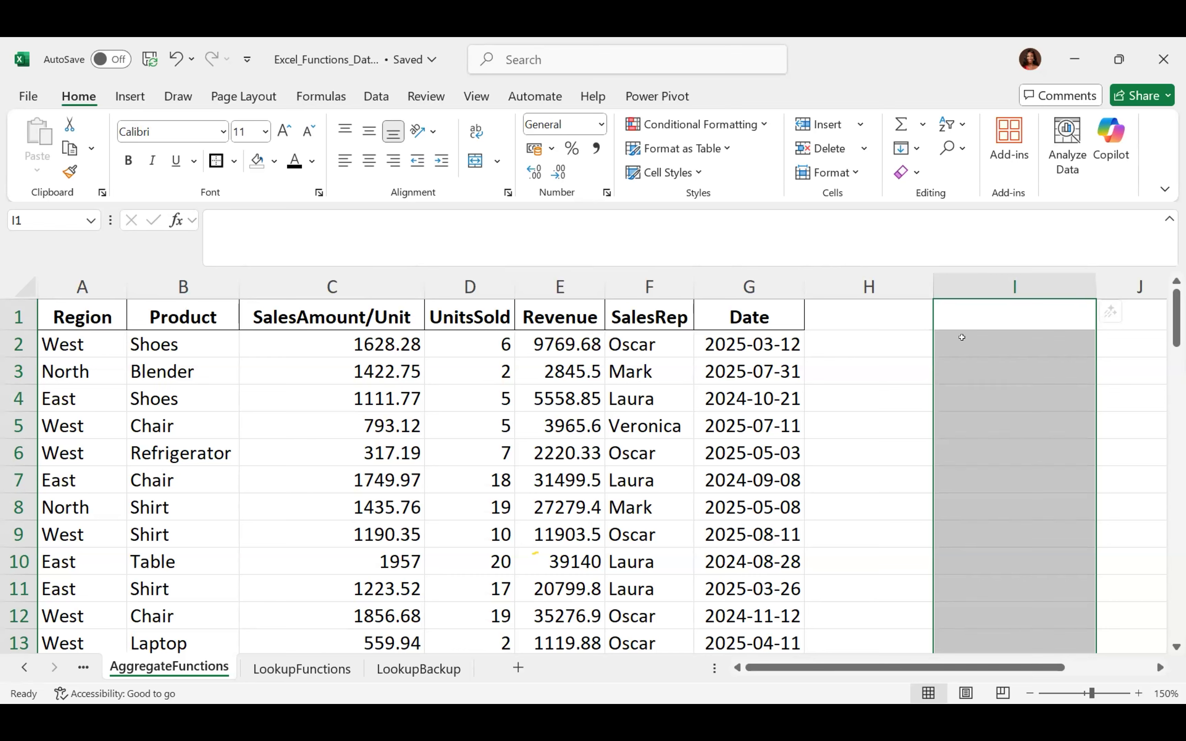
click(962, 337)
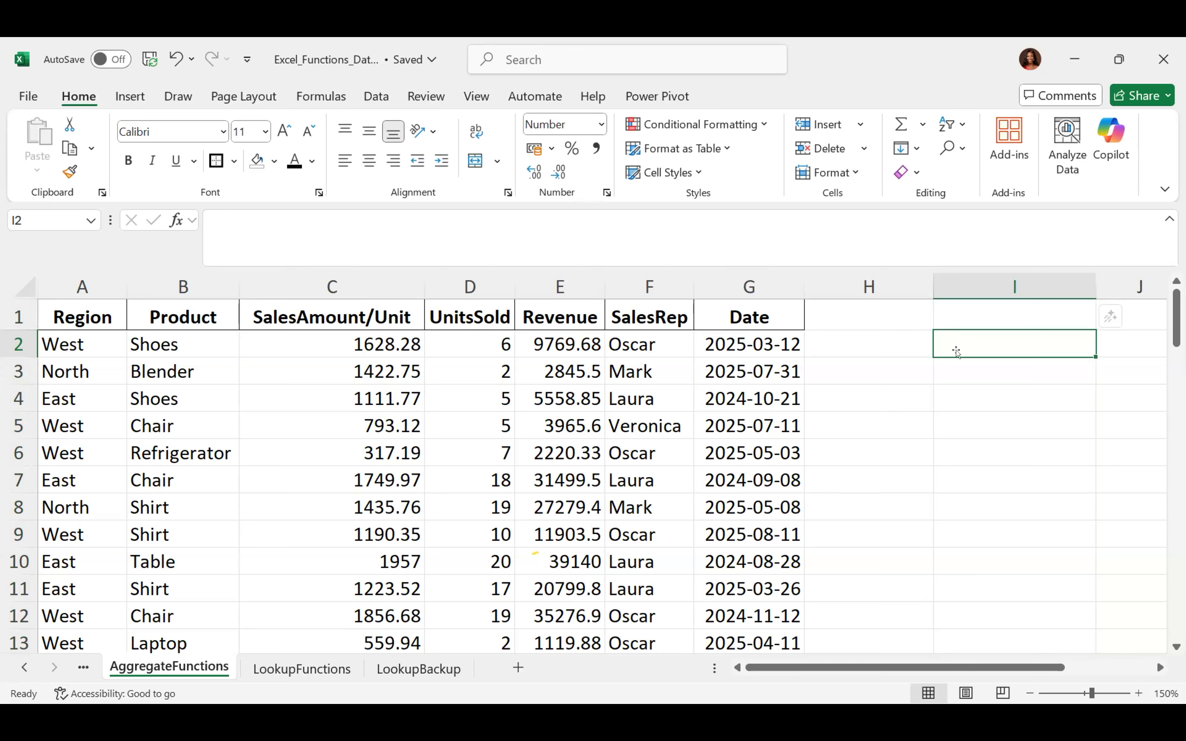
click(1012, 318)
Put 0.2 in I1 and enter =C2*$I$1 in I2, giving 325.66
text(0)
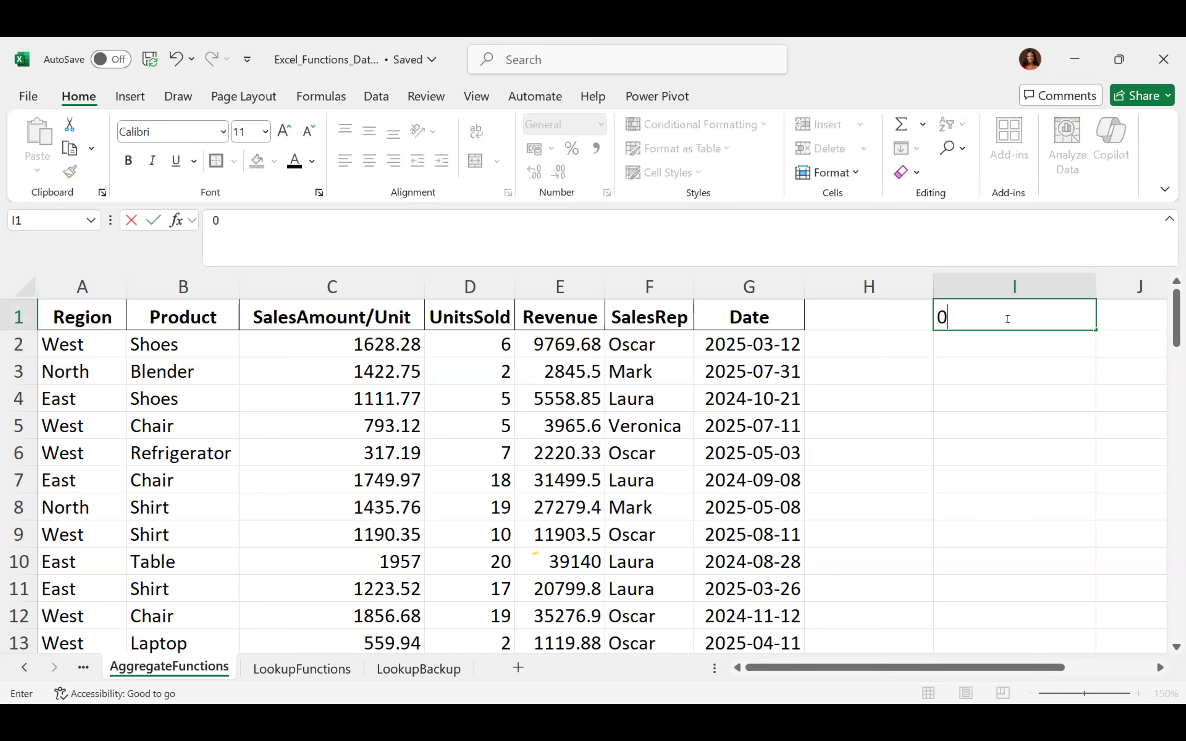
text(.2)
key(Return)
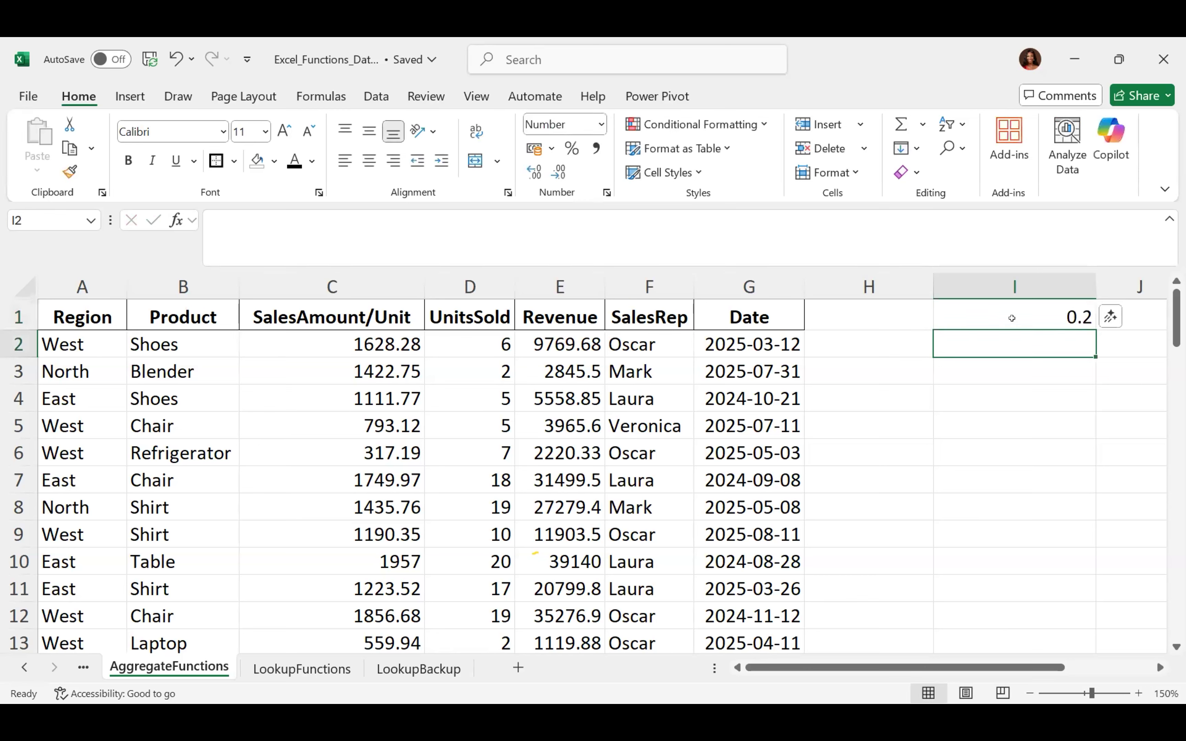
text(=)
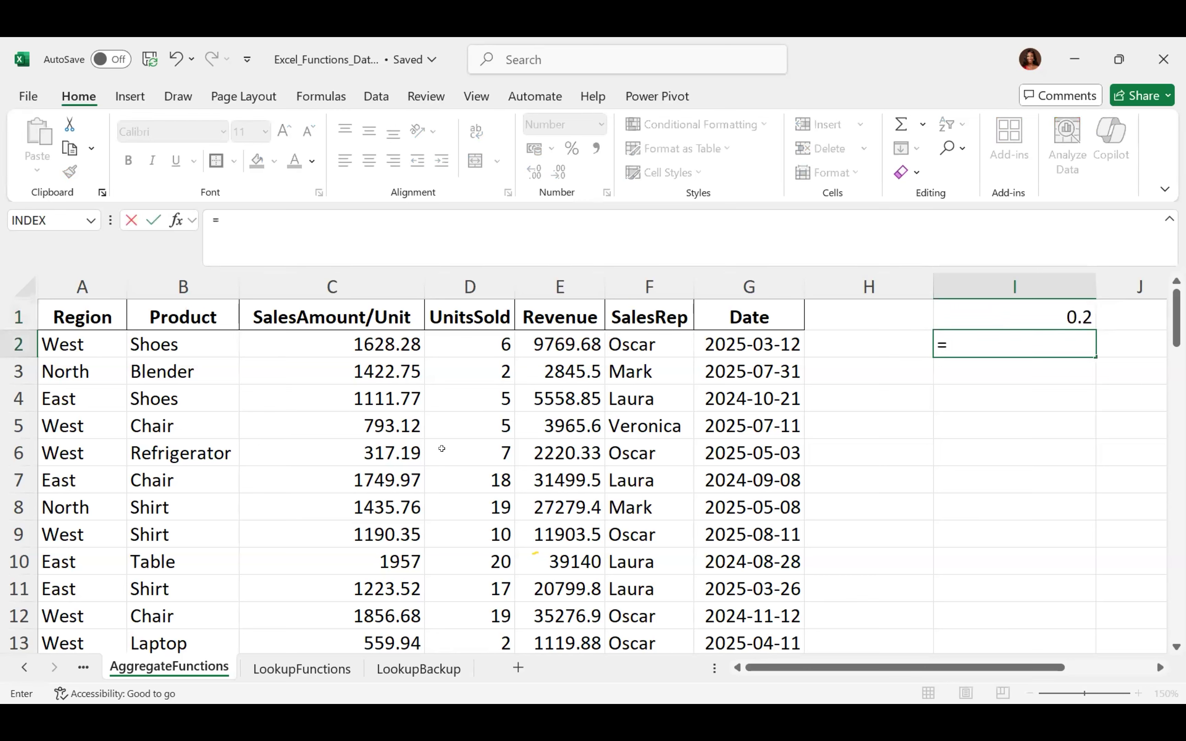
click(349, 339)
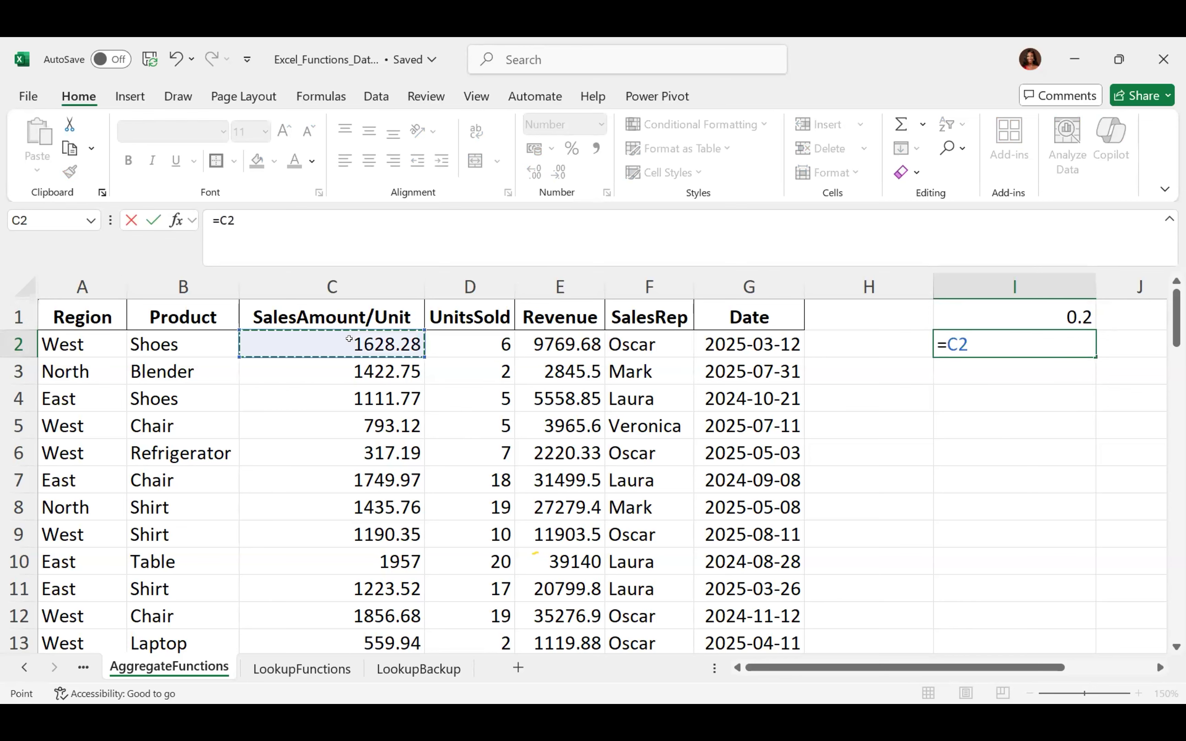
text(*)
click(1030, 307)
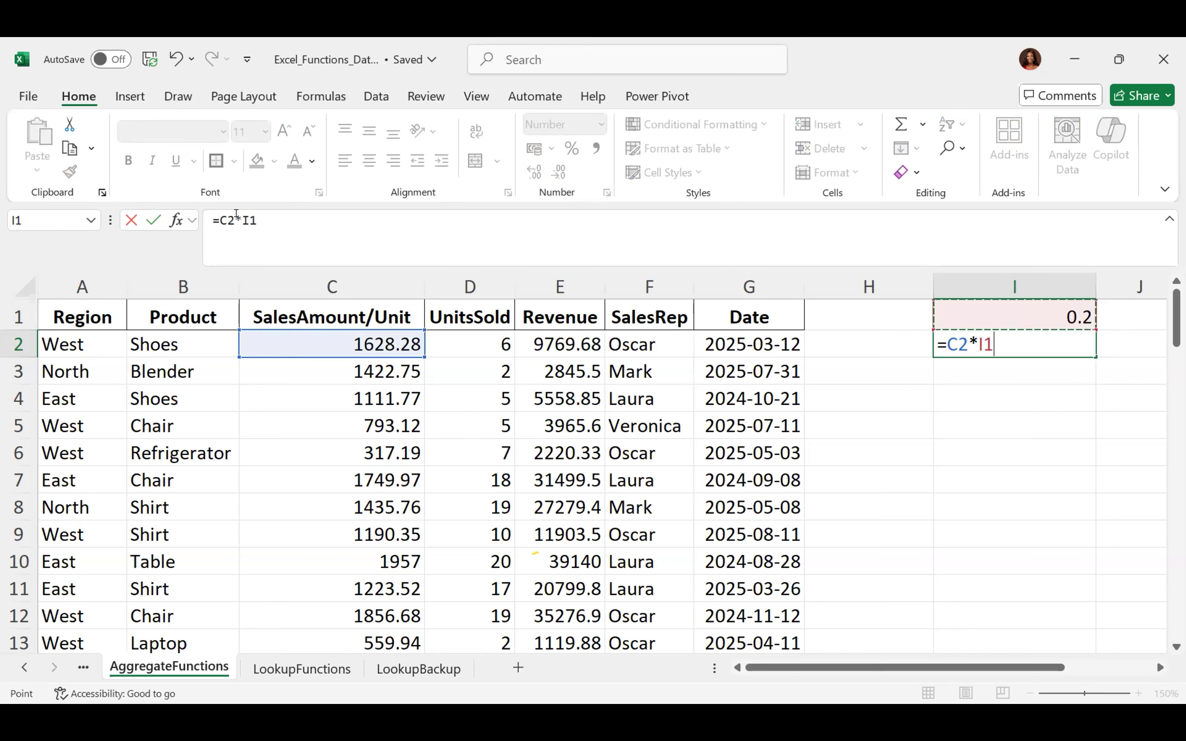
click(236, 214)
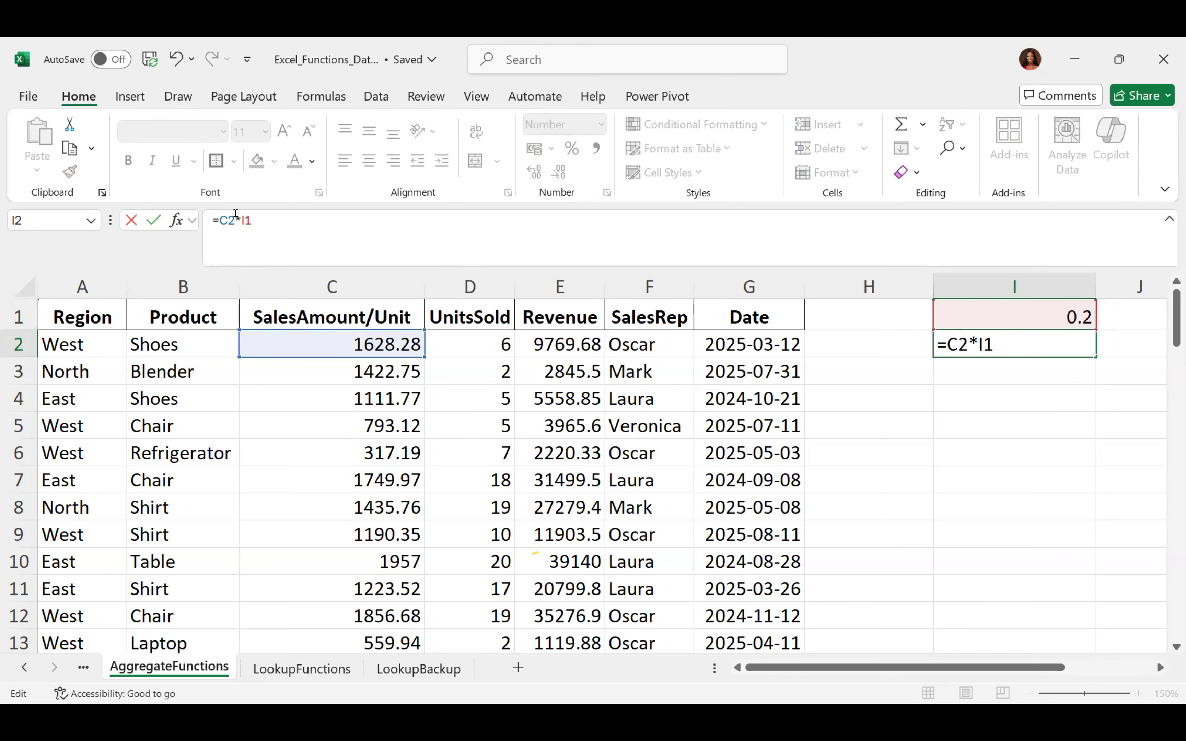
text($I$)
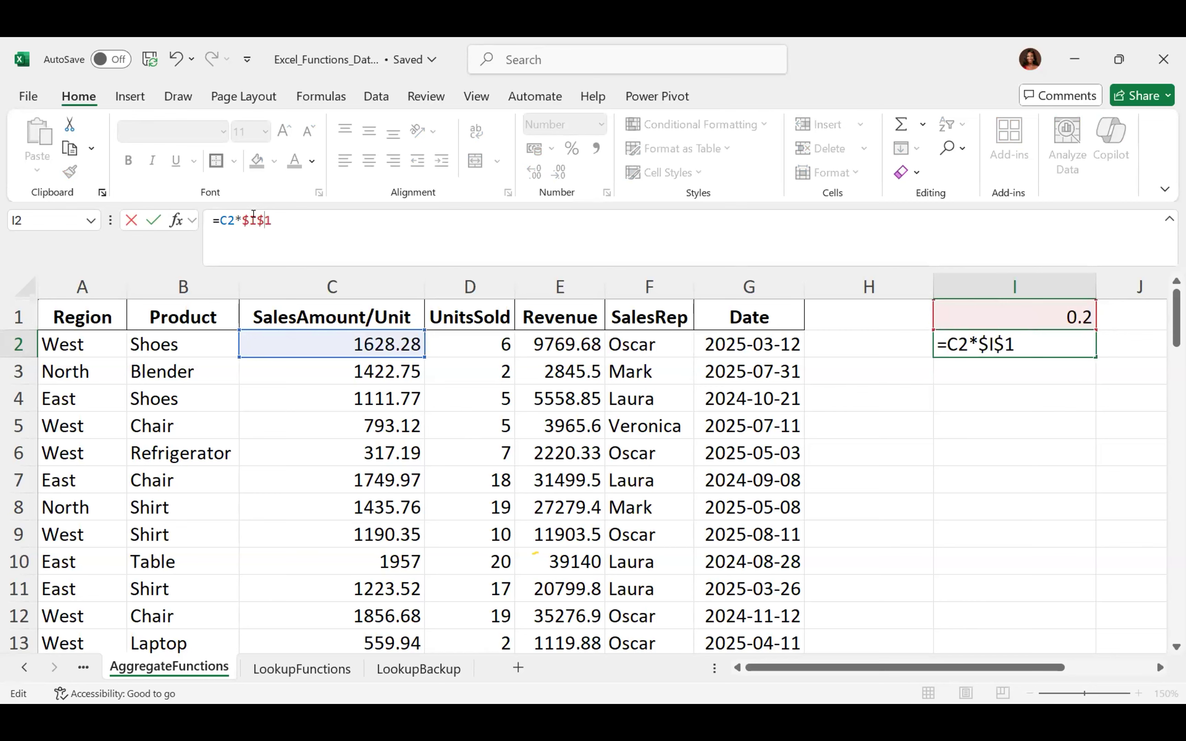
key(Return)
key(Up)
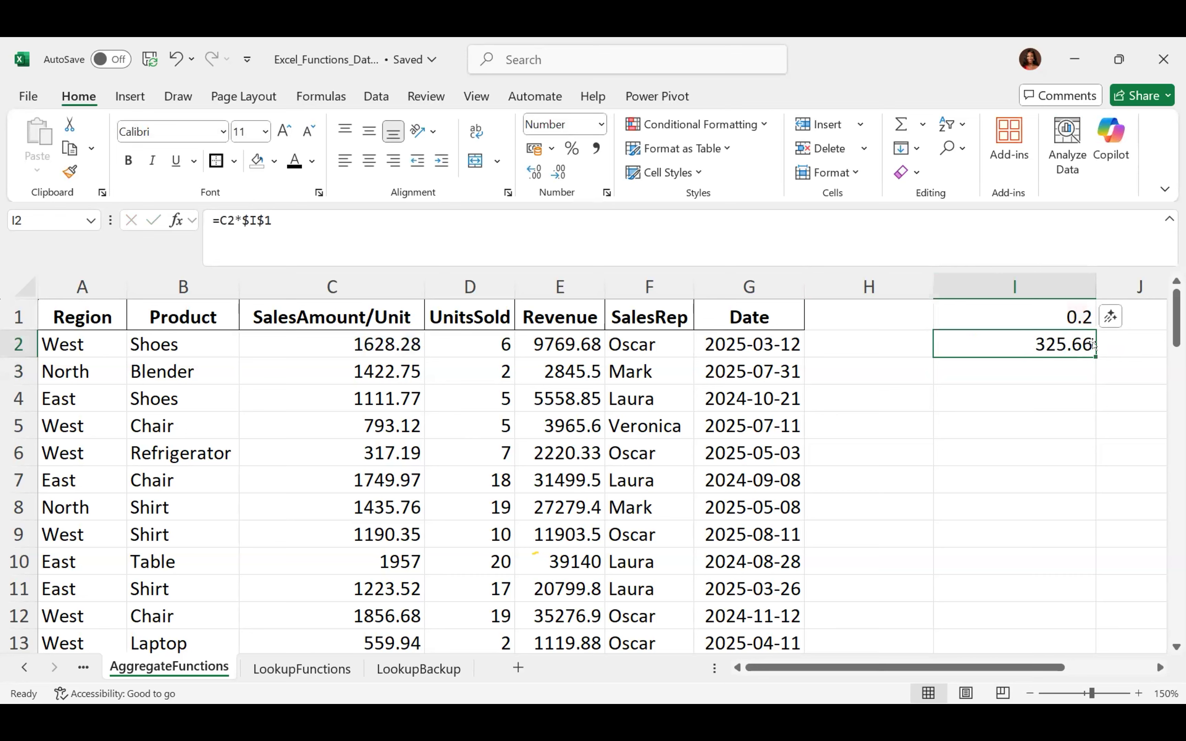
Fill =C2*$I$1 from I2 down to I11, giving 284.55, 63.44, 391.40 and so on
drag(1055, 519, 1033, 594)
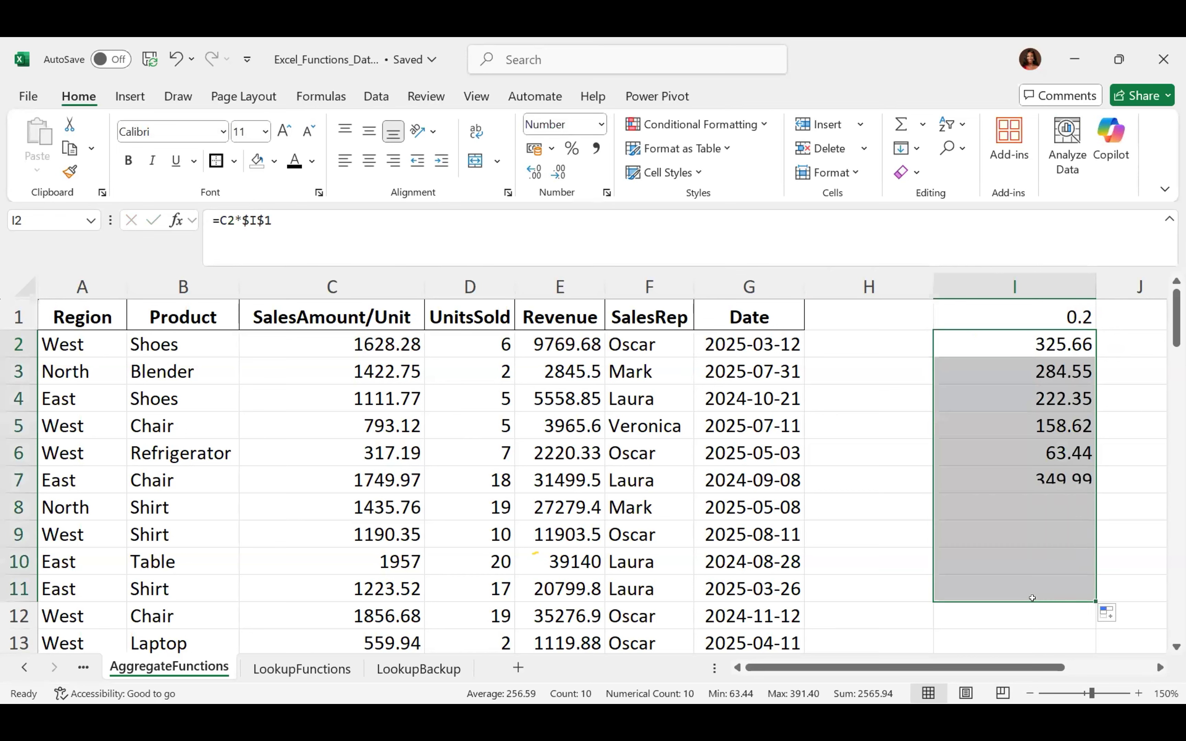
click(1025, 338)
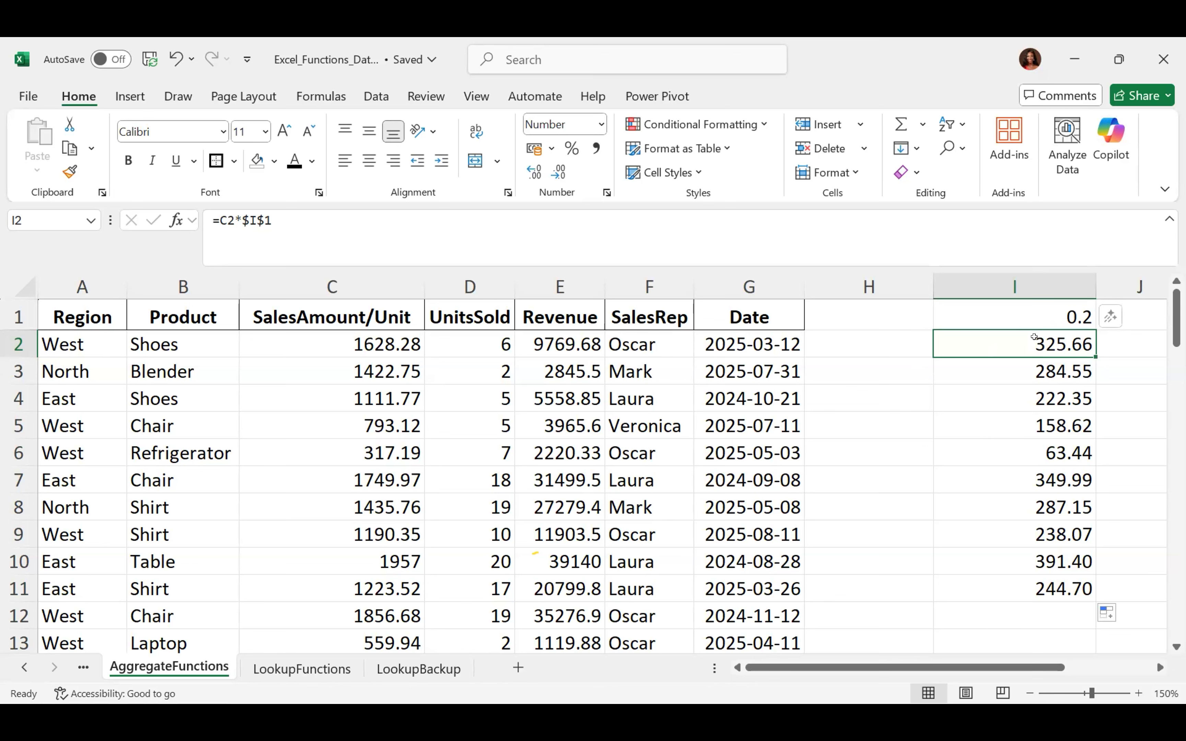
Check I3's formula, then re-enter the $ signs on both references in I2's formula
click(994, 370)
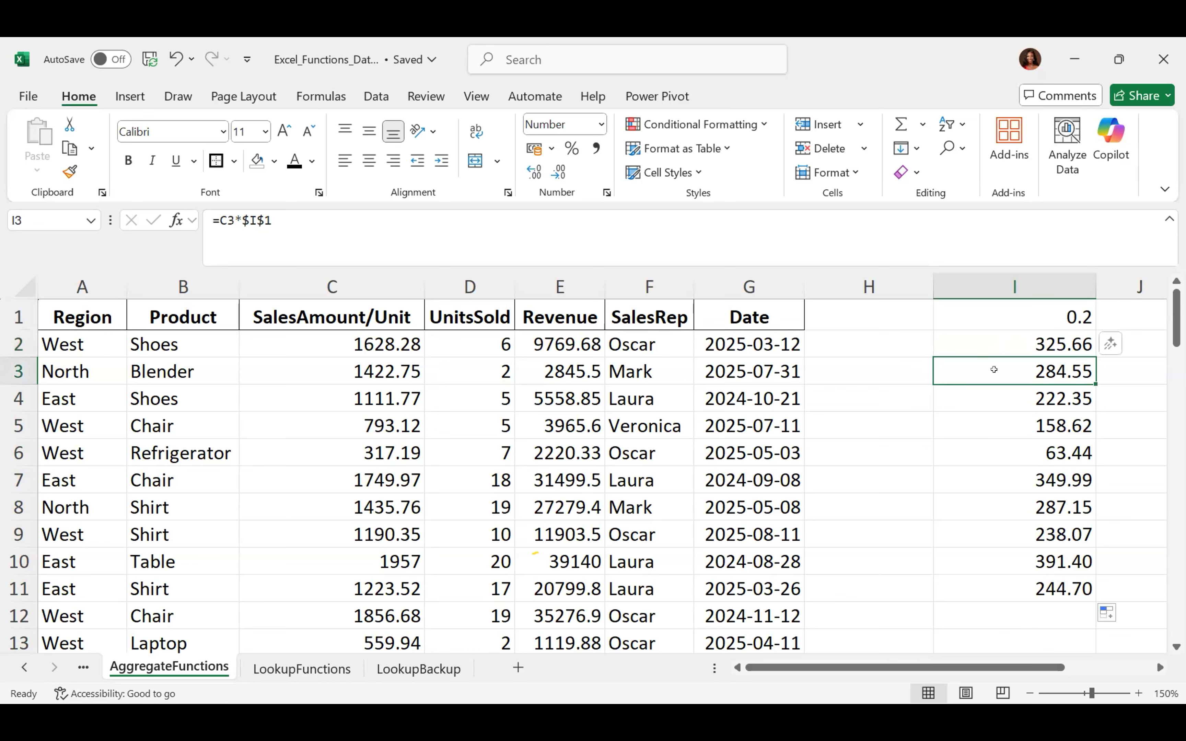
double_click(993, 370)
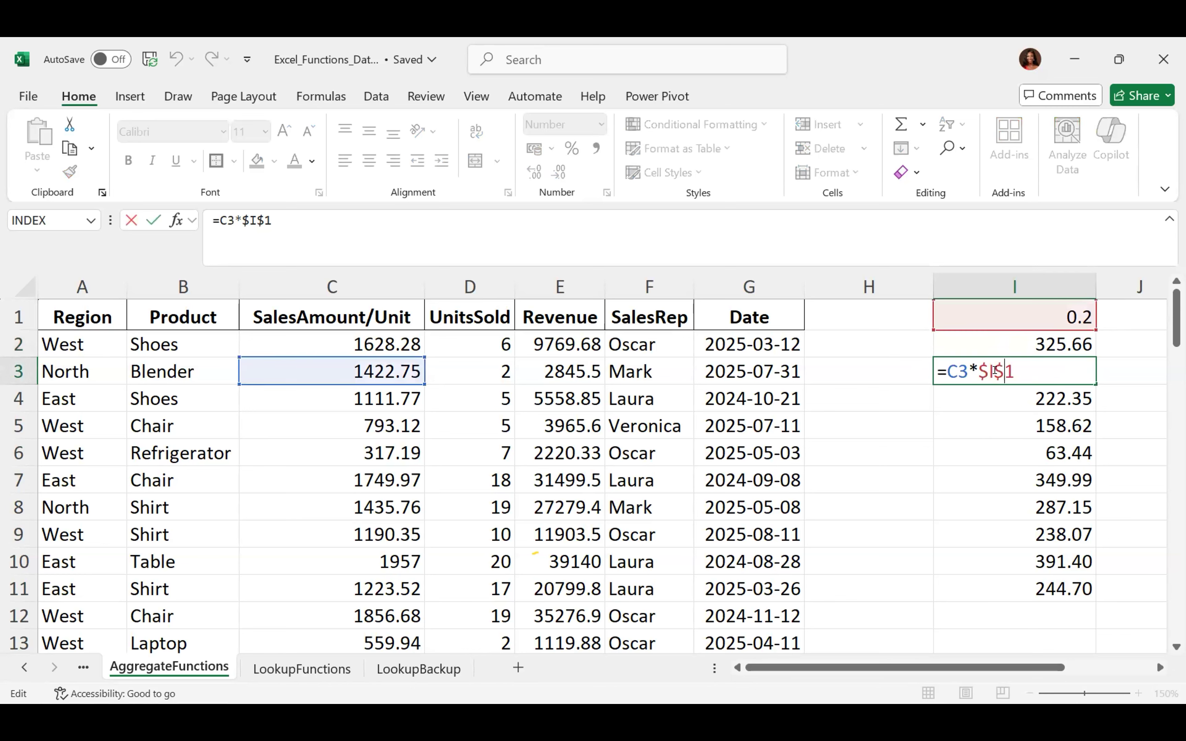
key(Return)
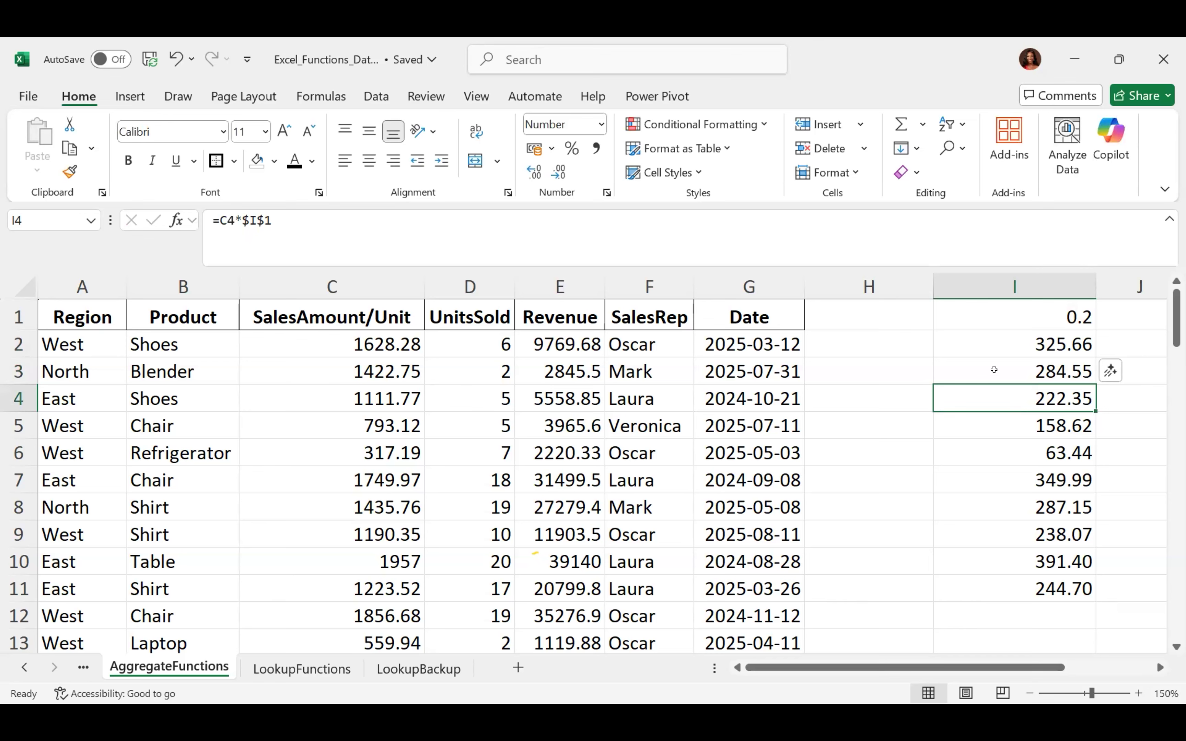
click(1005, 339)
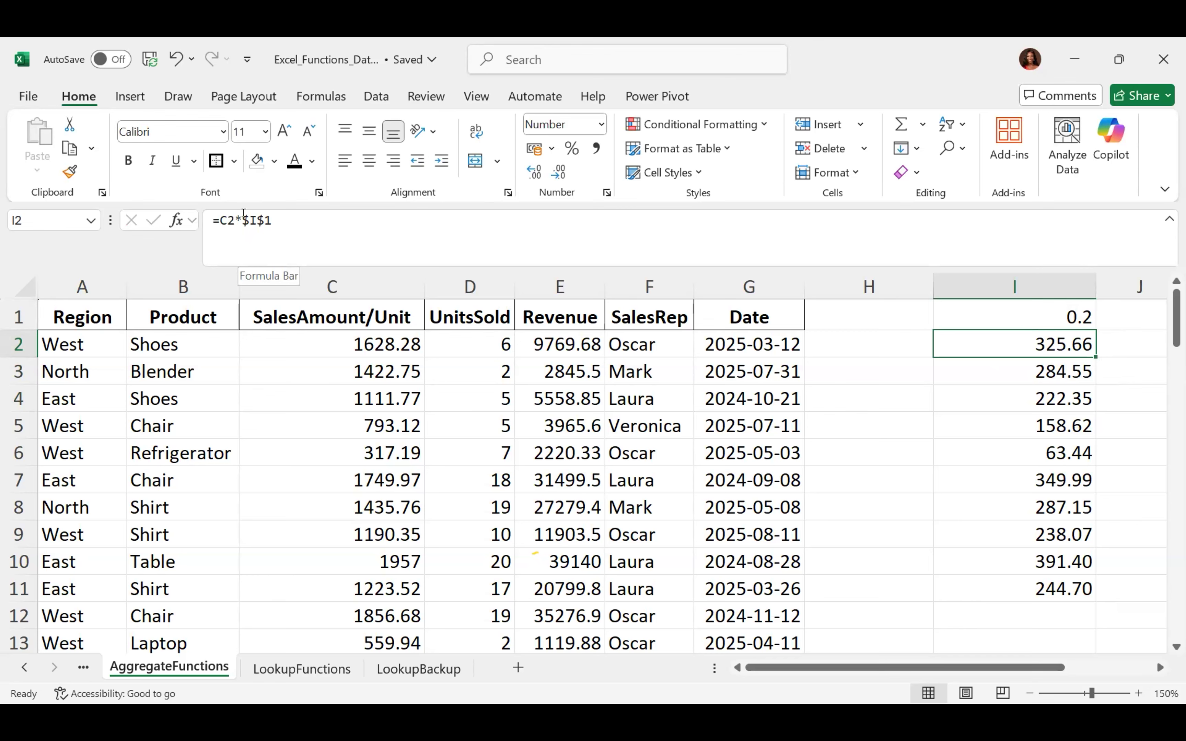
click(244, 220)
key(BackSpace)
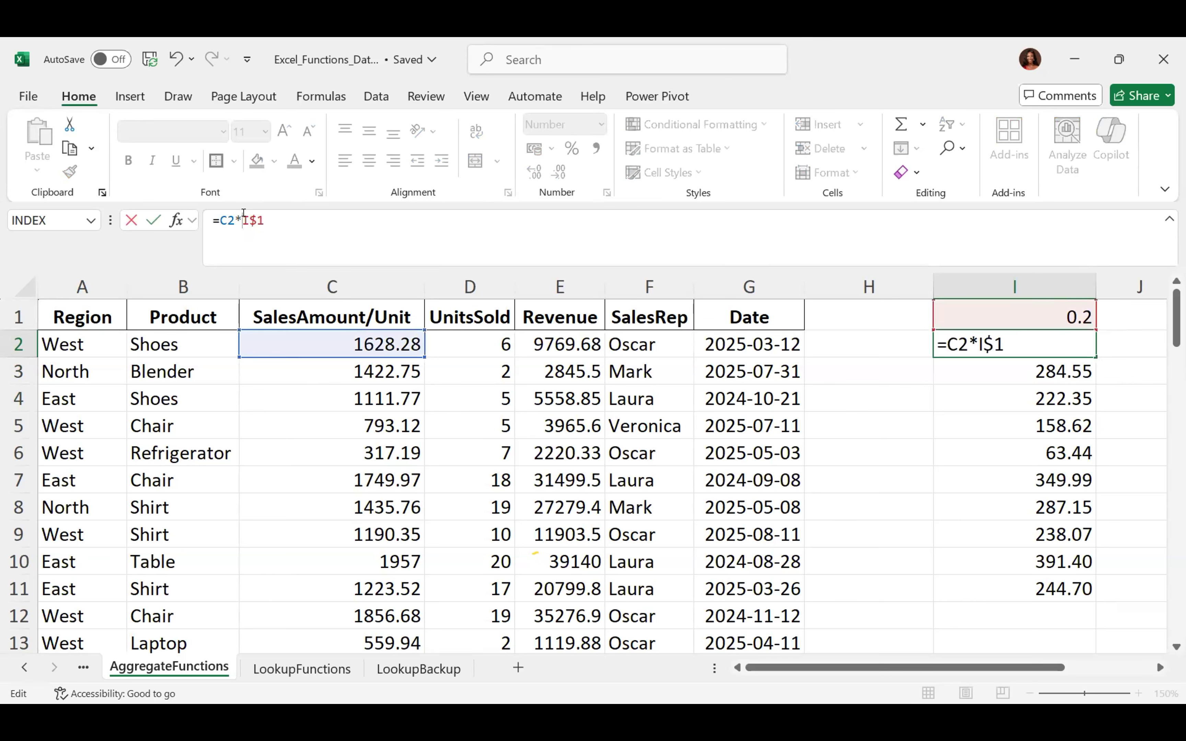
text($)
key(BackSpace)
text($)
key(Return)
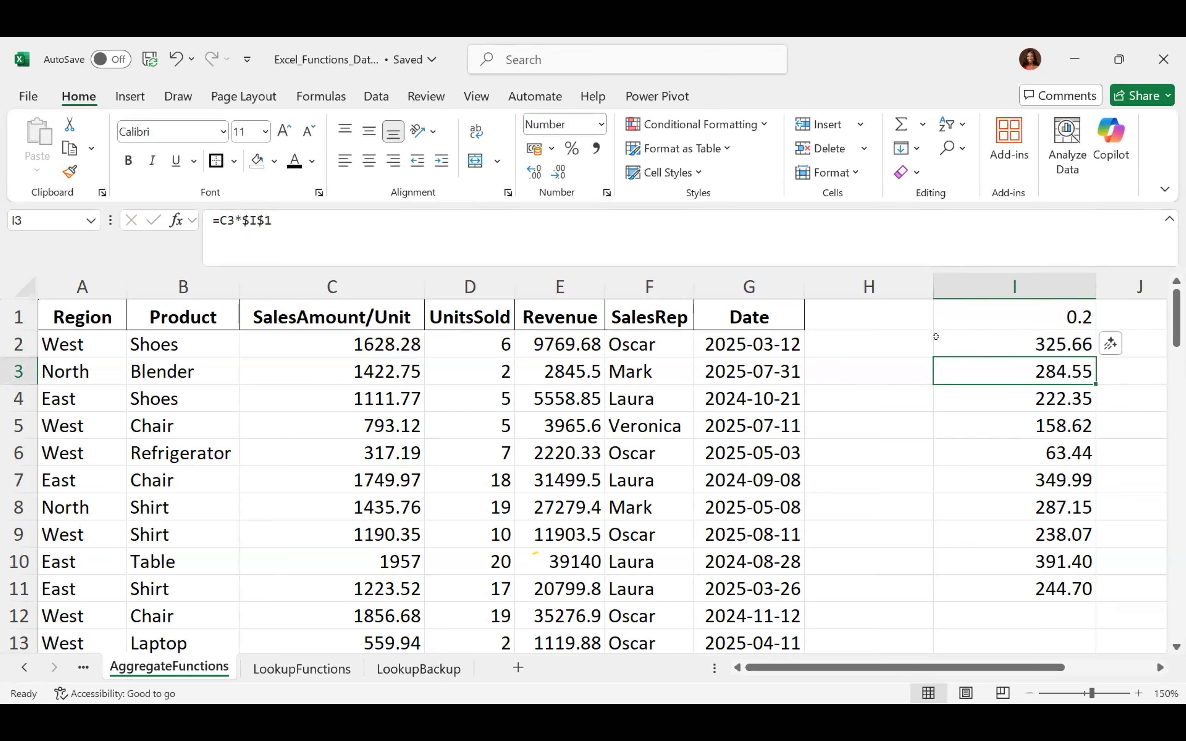
Select I1 down to I11 and delete the contents
click(964, 319)
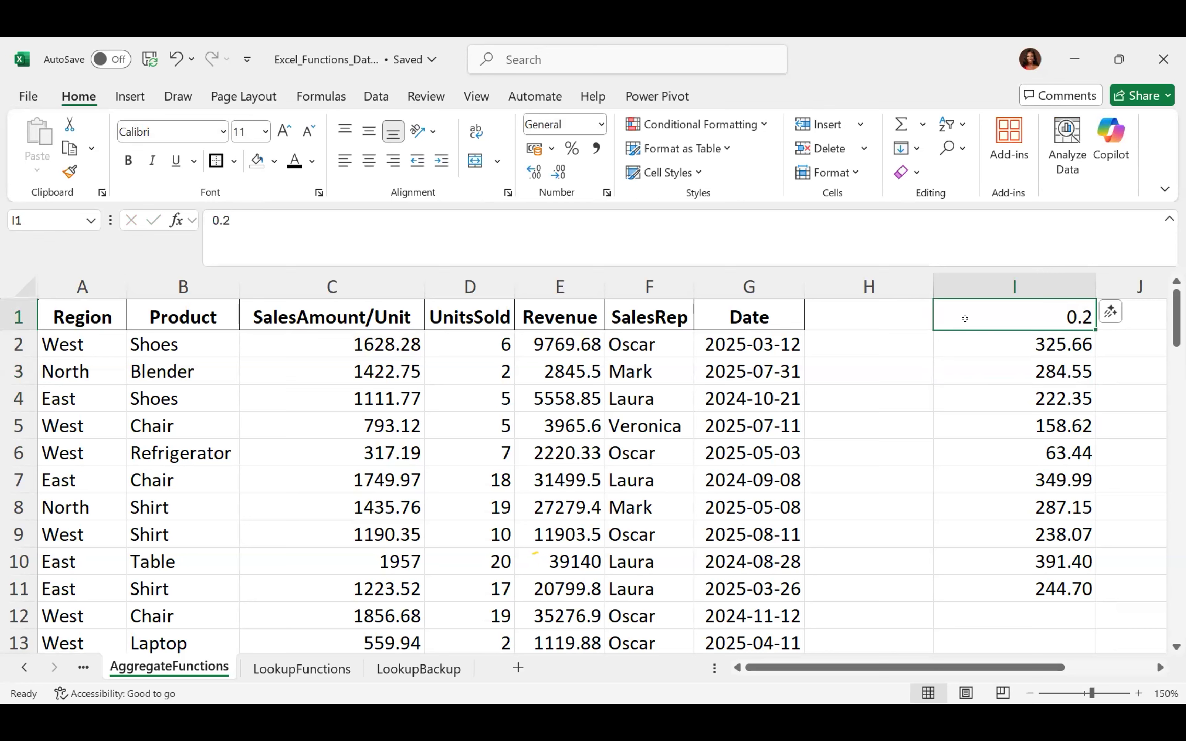
key(ctrl+shift+Down)
key(Delete)
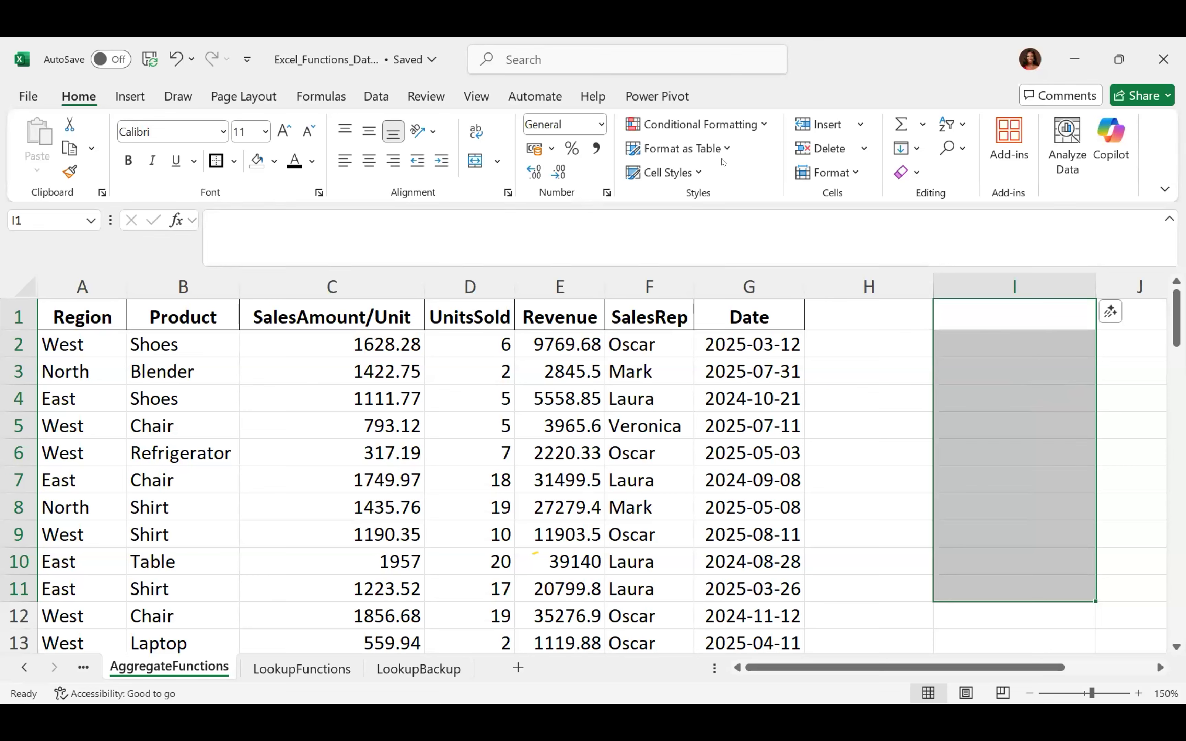
Switch away from Excel and minimize the HOG reconciliation and counter sales workbooks
key(alt+Tab)
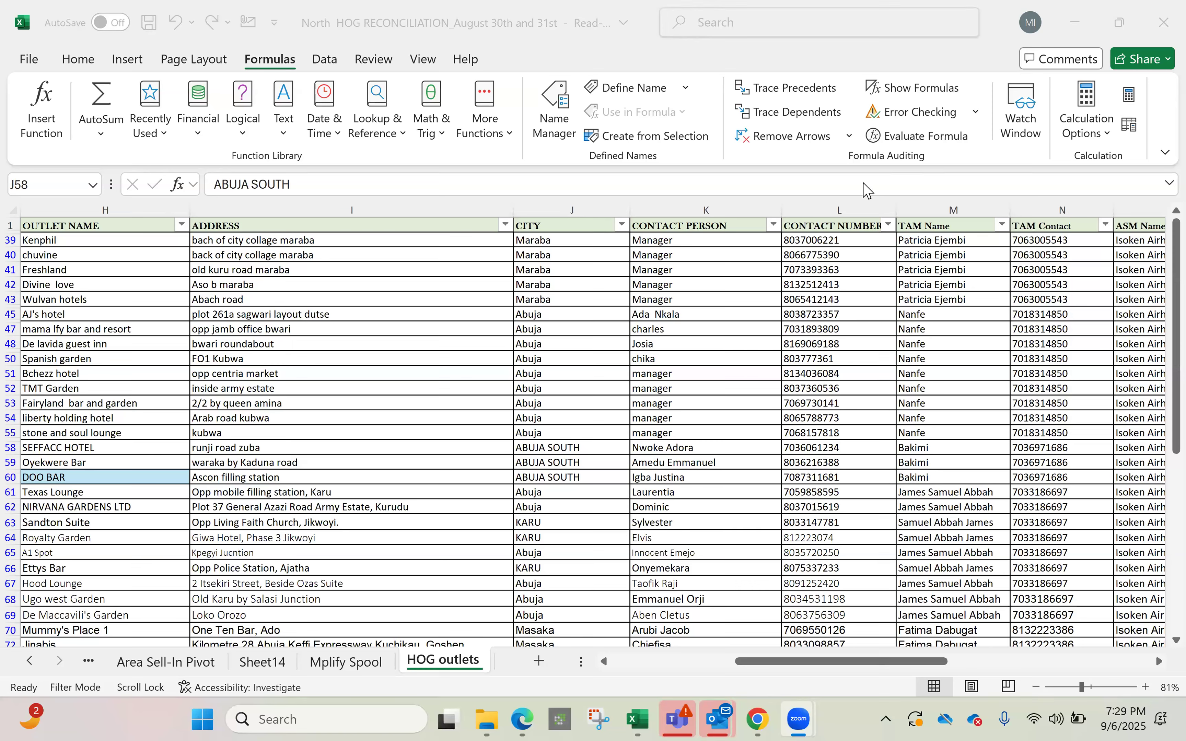
click(1076, 25)
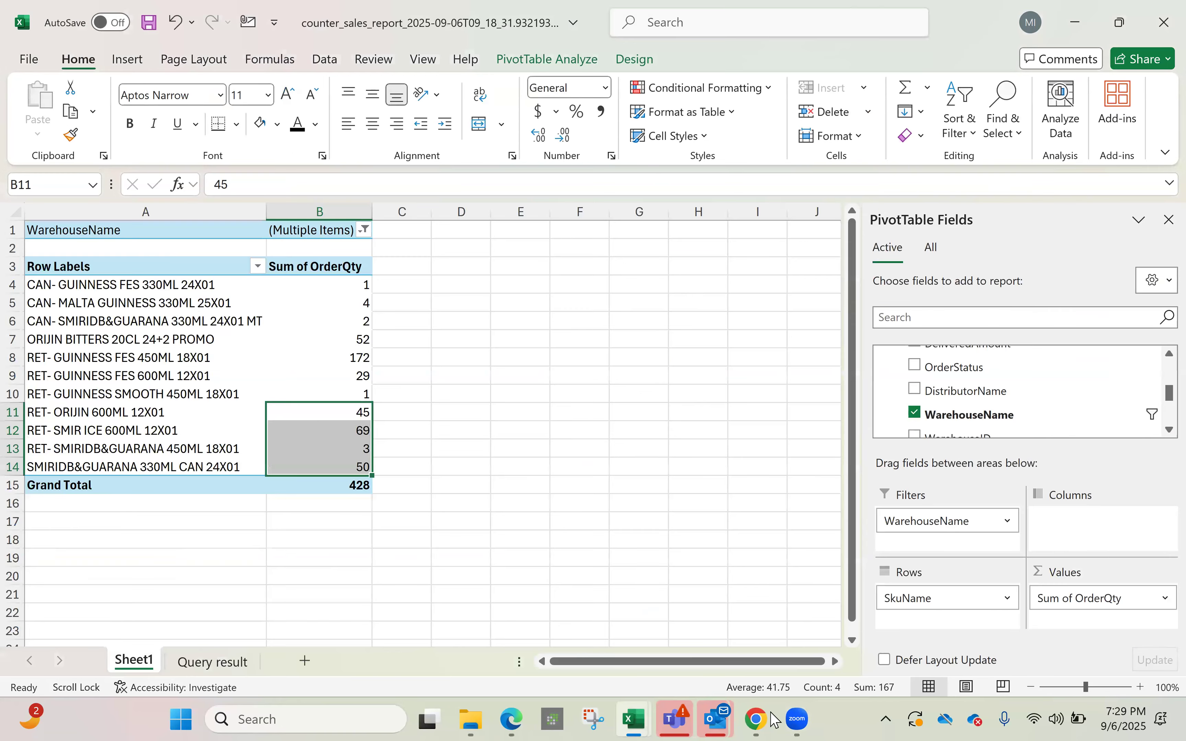
click(637, 719)
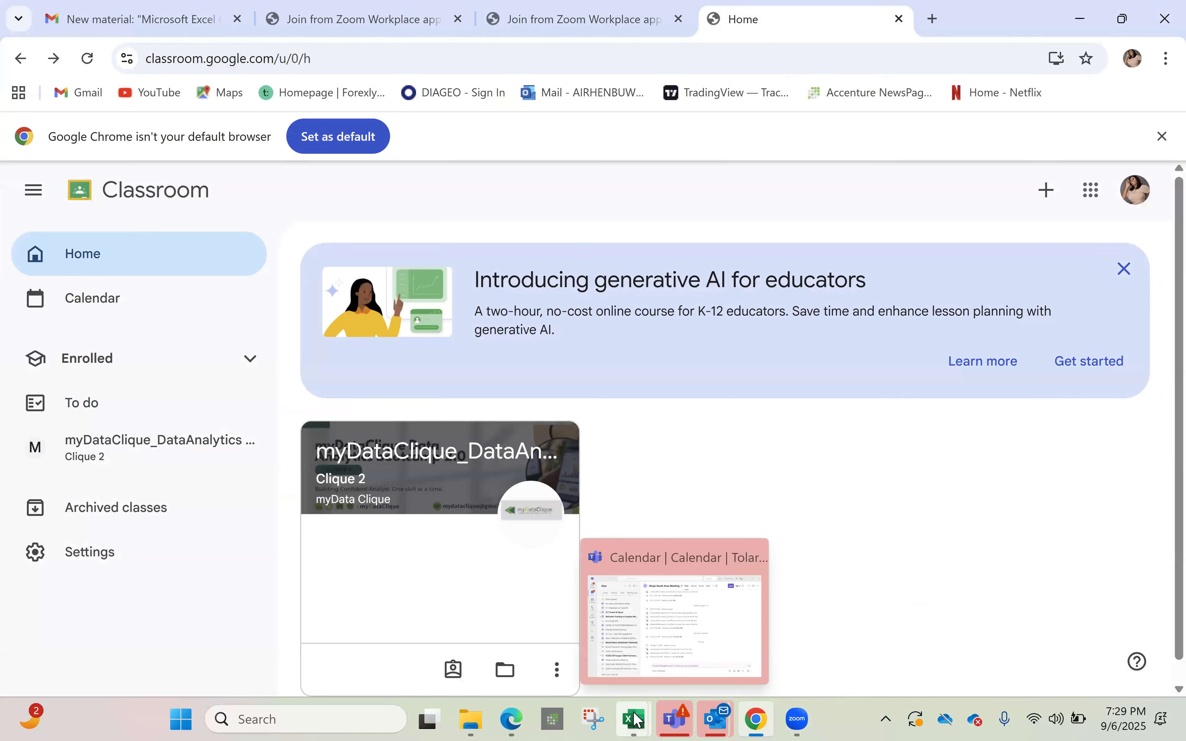
mouse_move(638, 719)
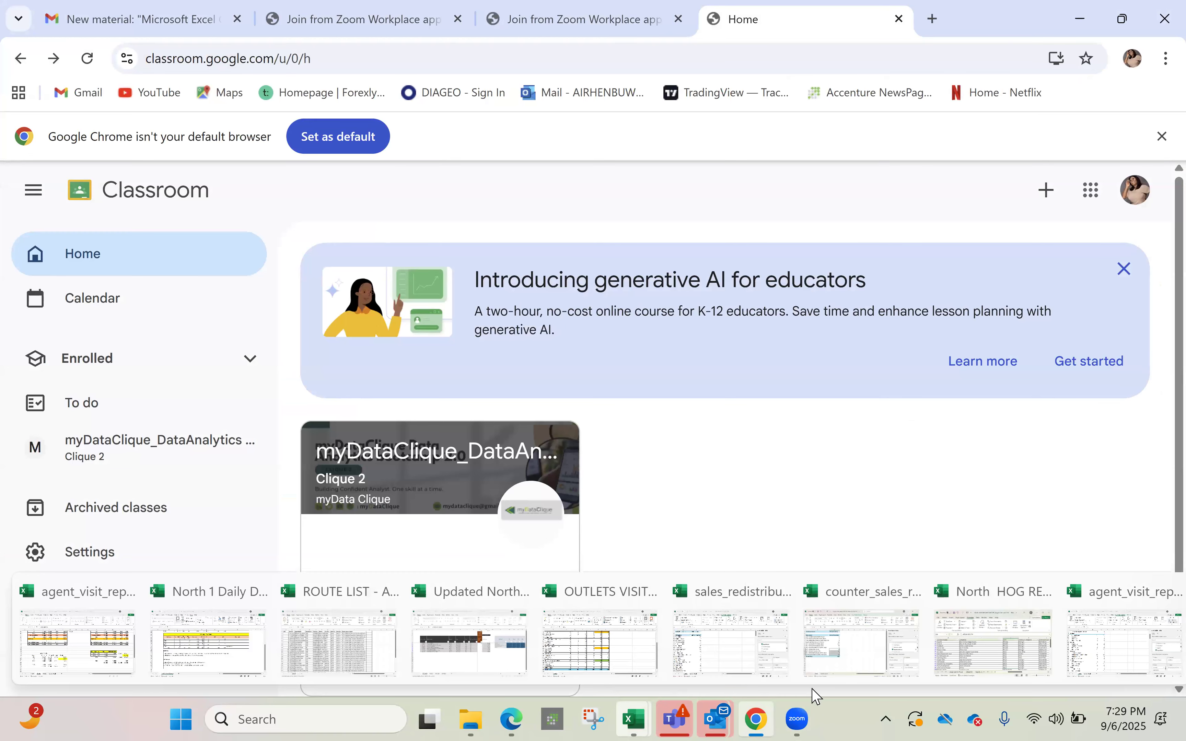
Launch a new Excel window from Windows search, then return to Google Classroom in Chrome
click(1084, 648)
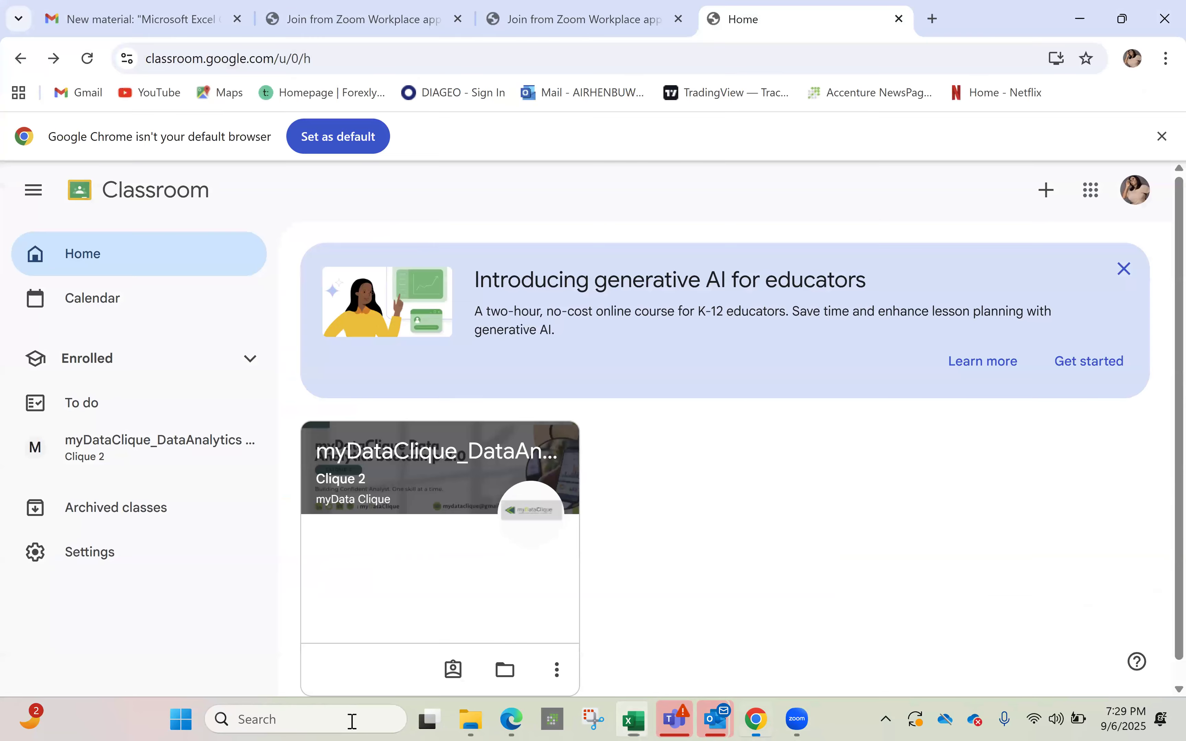
mouse_move(429, 719)
click(357, 717)
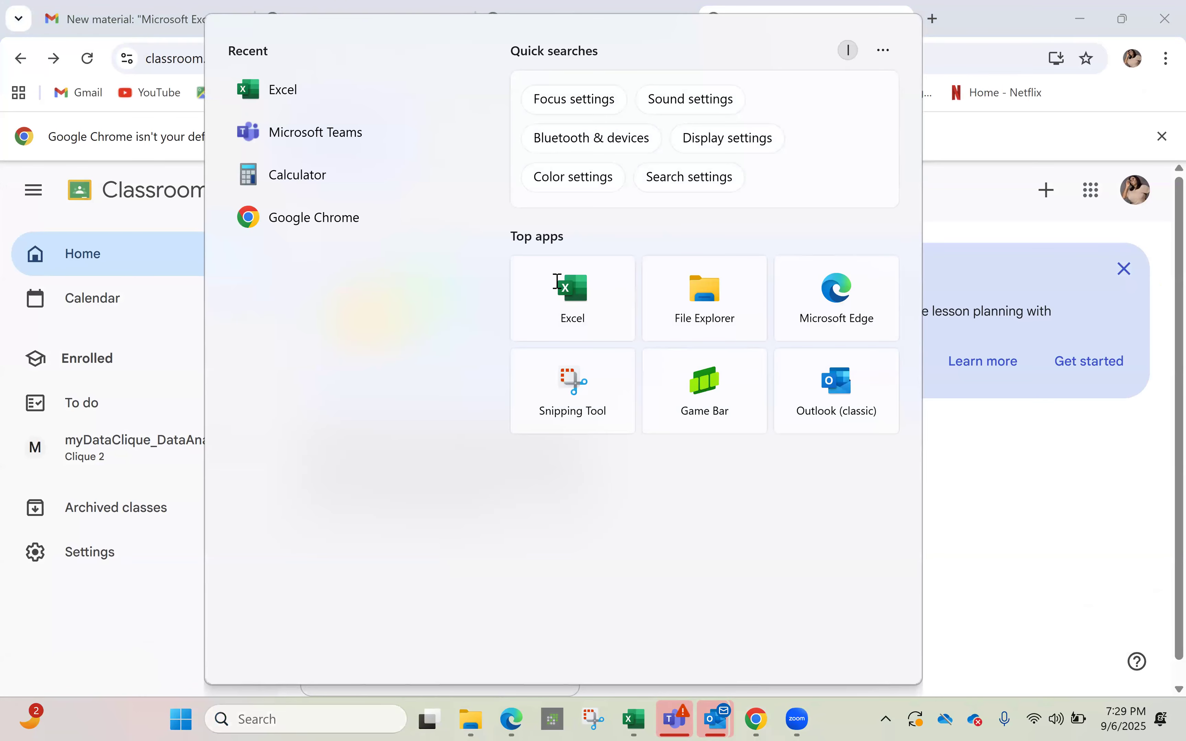
click(558, 283)
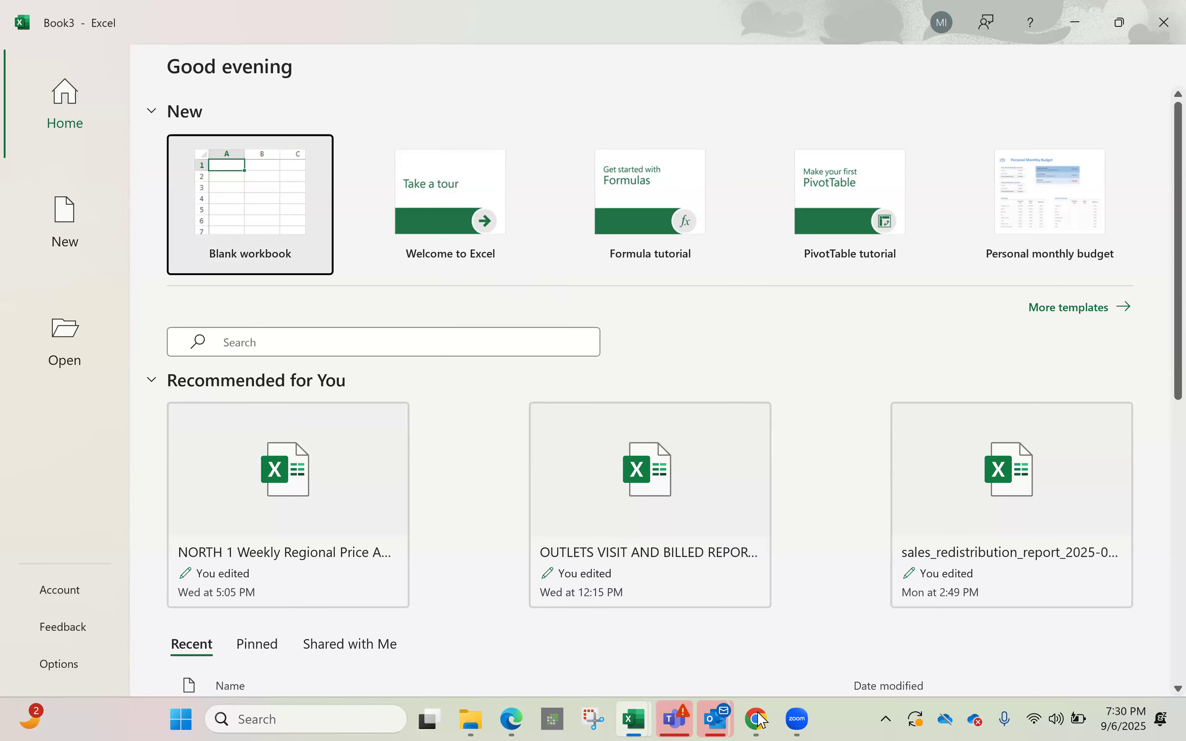
mouse_move(759, 718)
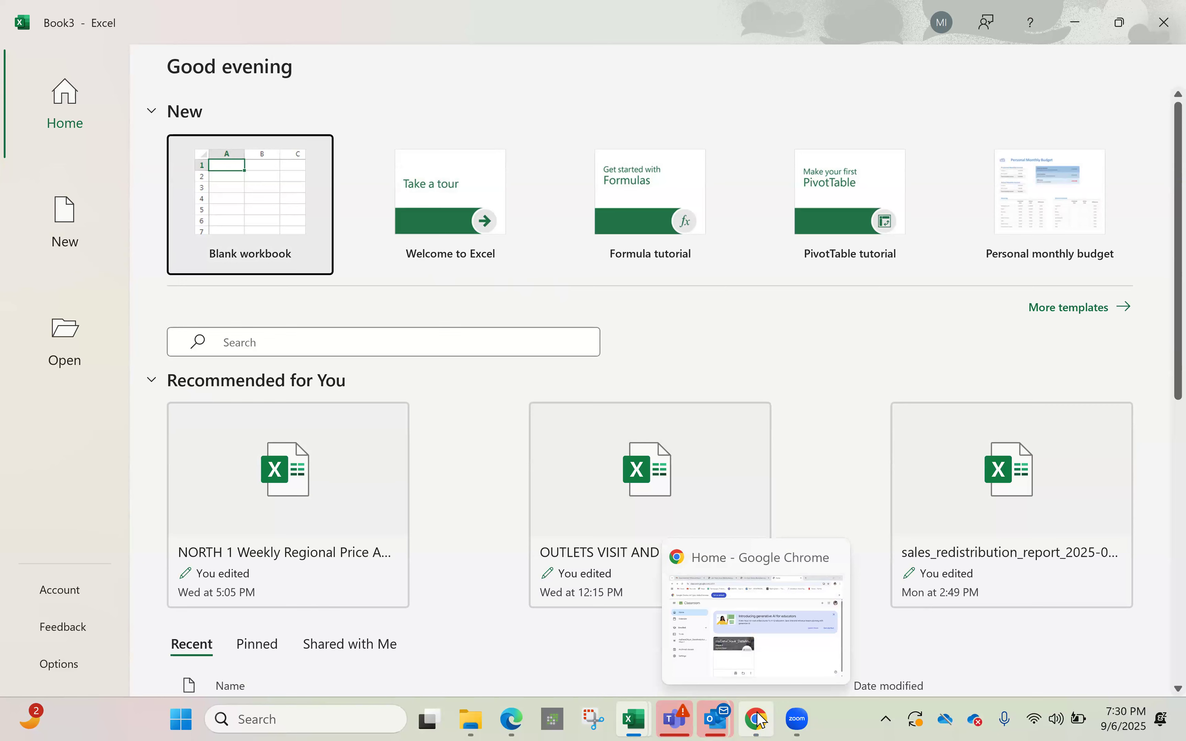
click(776, 664)
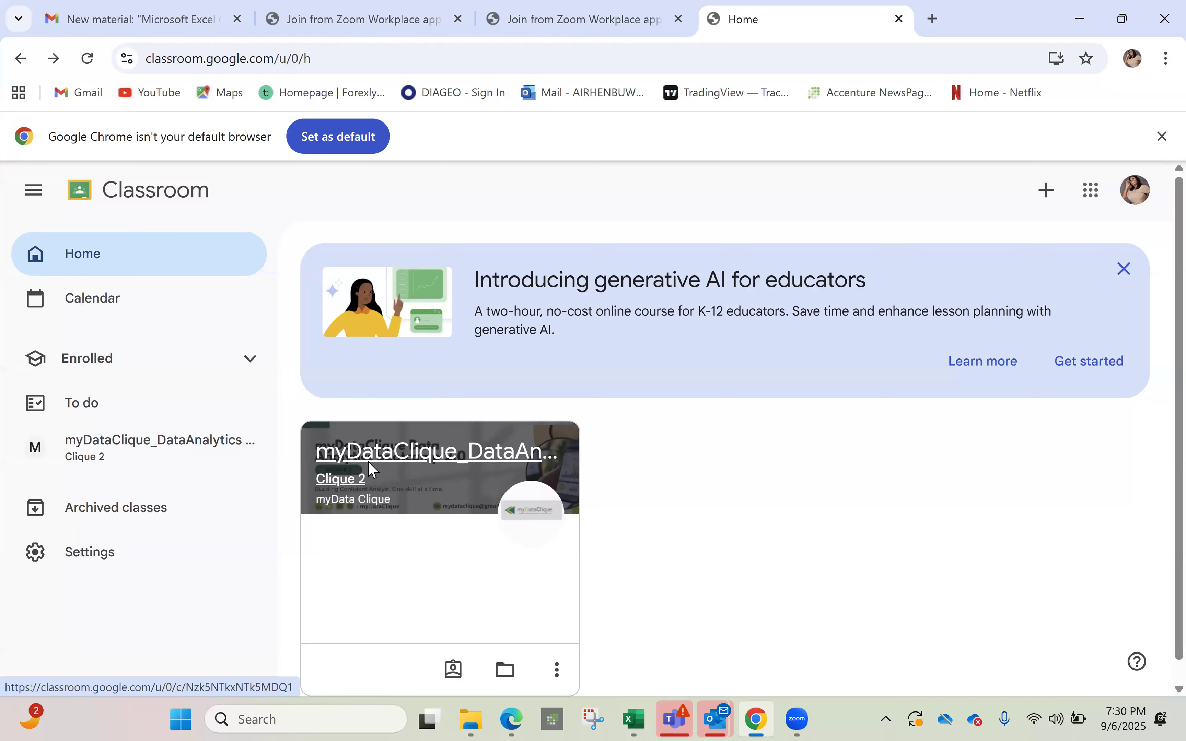
Open the data analytics bootcamp class's Classwork page and dismiss the progress-tracking tip
click(370, 468)
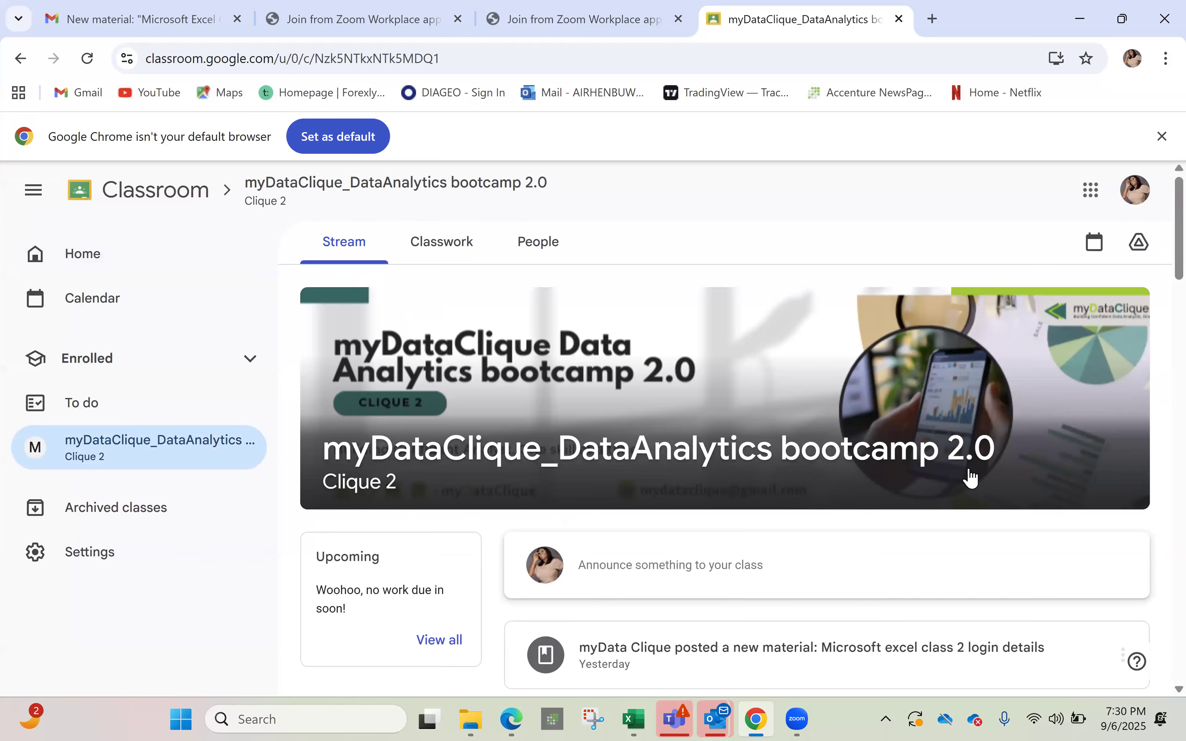
scroll(993, 550, down, 1)
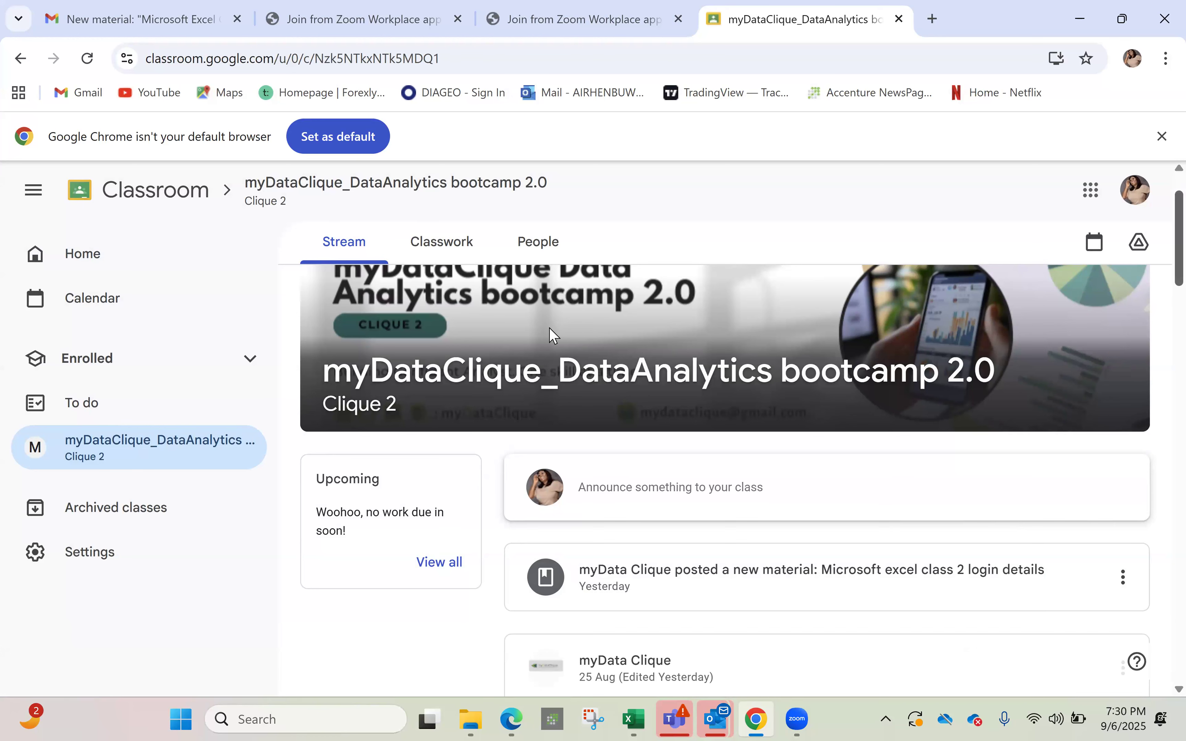
click(446, 247)
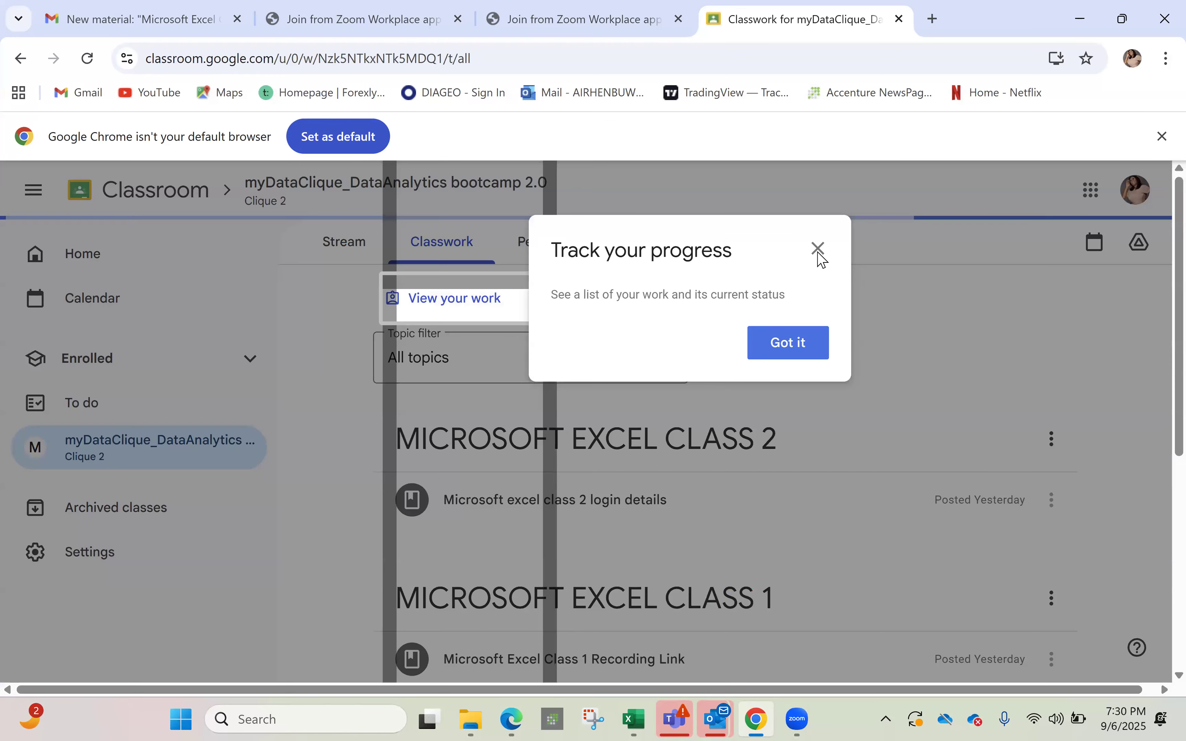
click(825, 249)
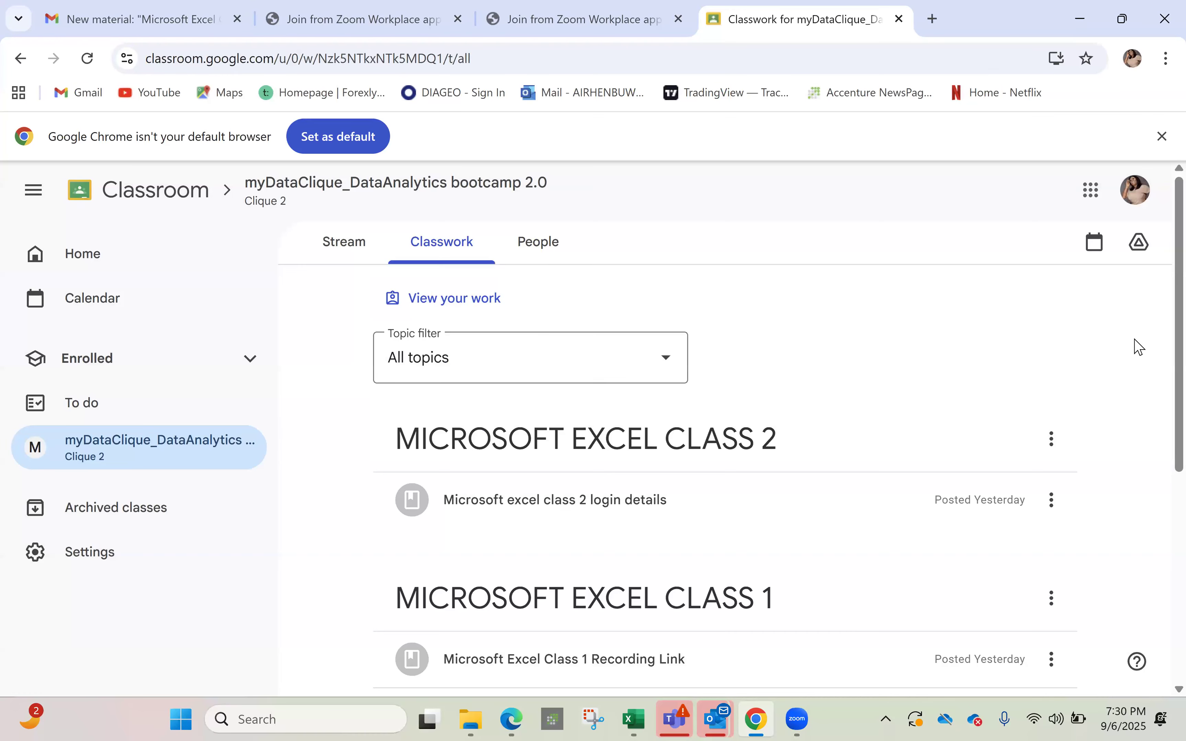
Expand the week 1 Excel class files post and preview Excel_Functions_Dataset
scroll(1161, 414, down, 3)
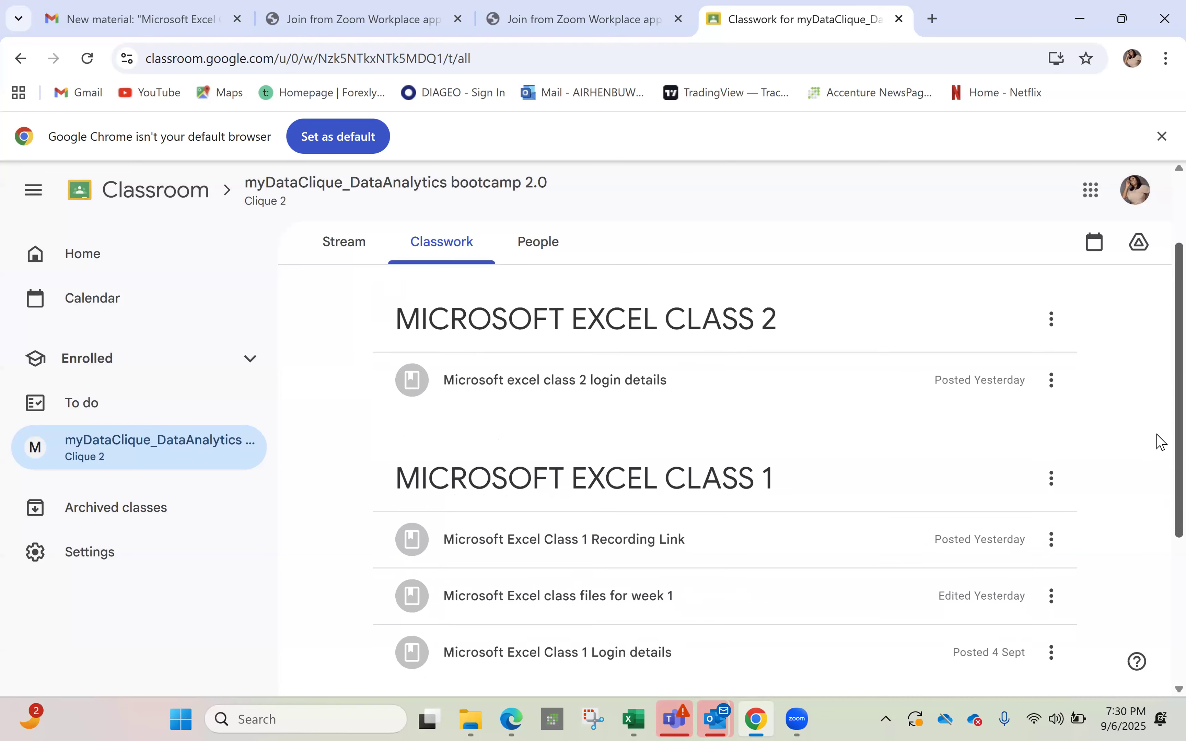
scroll(1161, 441, down, 1)
scroll(1159, 448, down, 1)
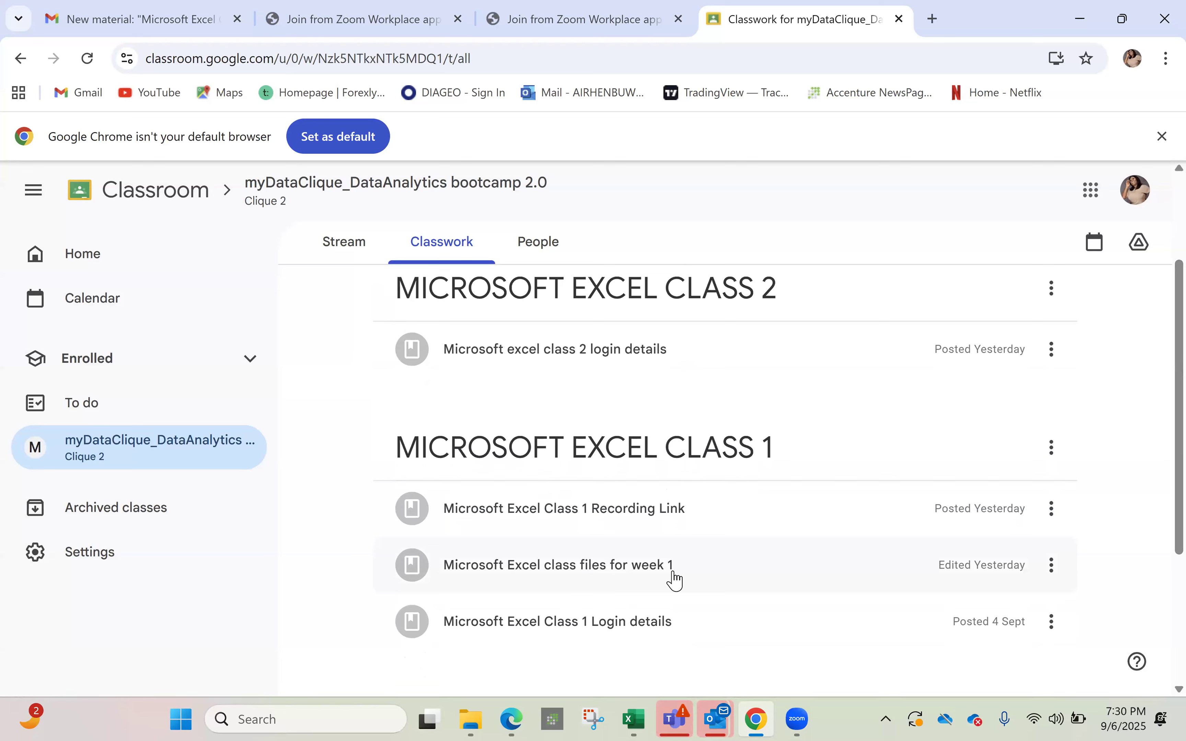
click(675, 580)
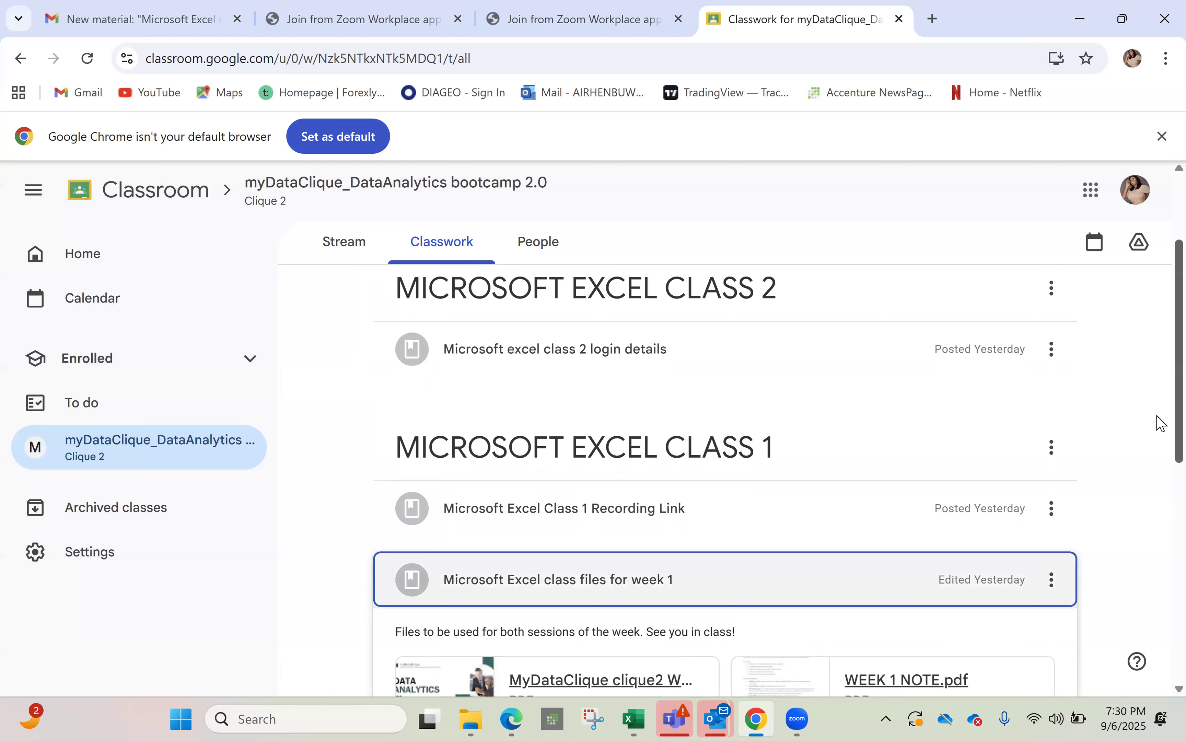
scroll(1160, 446, down, 3)
scroll(1160, 462, down, 3)
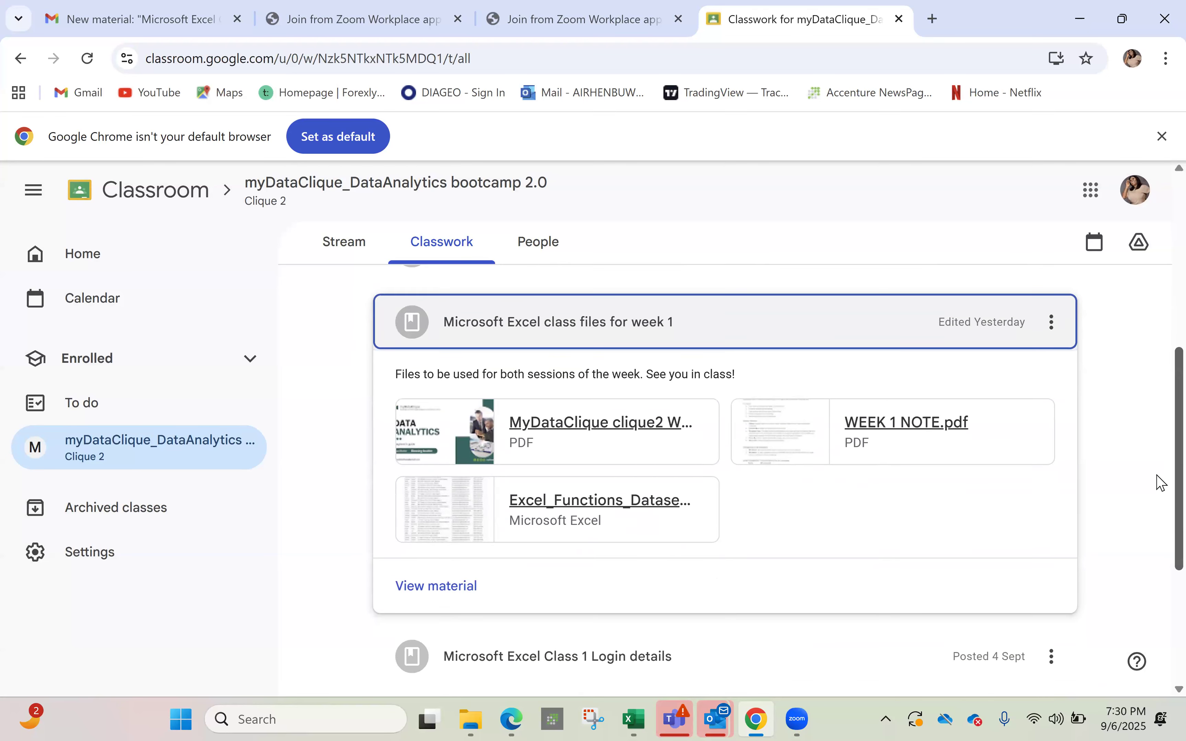
click(571, 519)
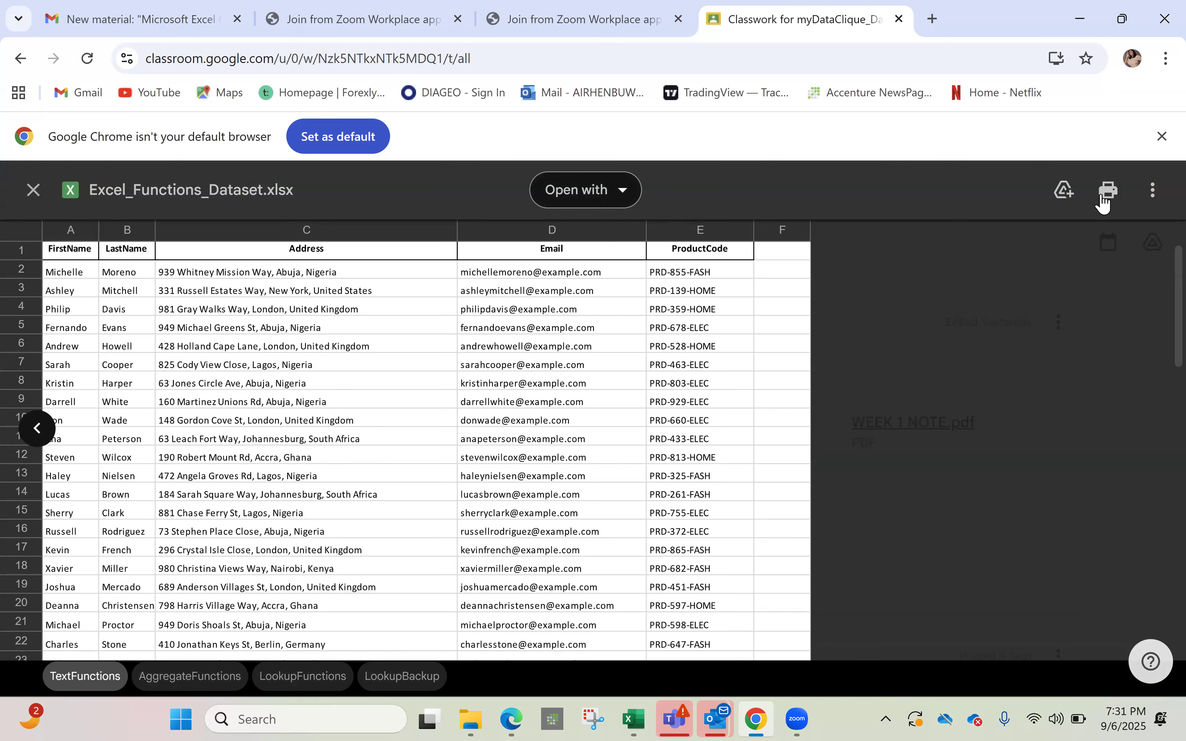
Browse the file's More actions and Open with options, add a Drive shortcut, then close the failed preview
click(1152, 201)
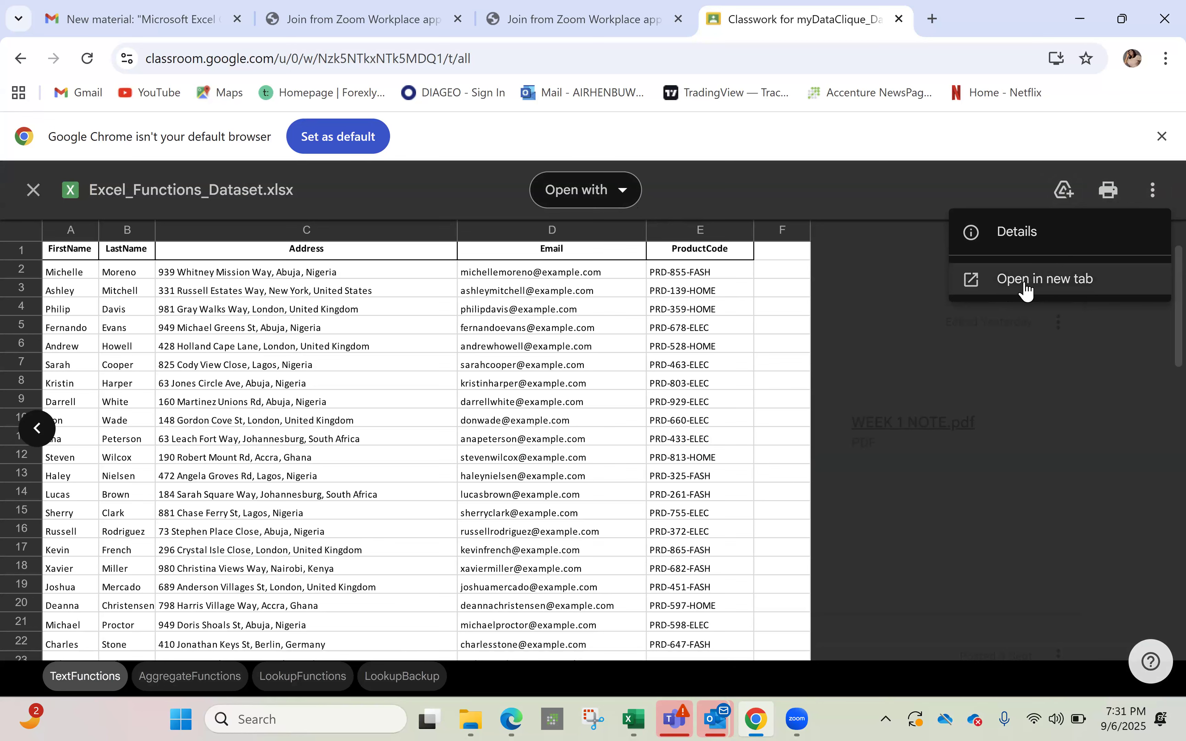
click(621, 205)
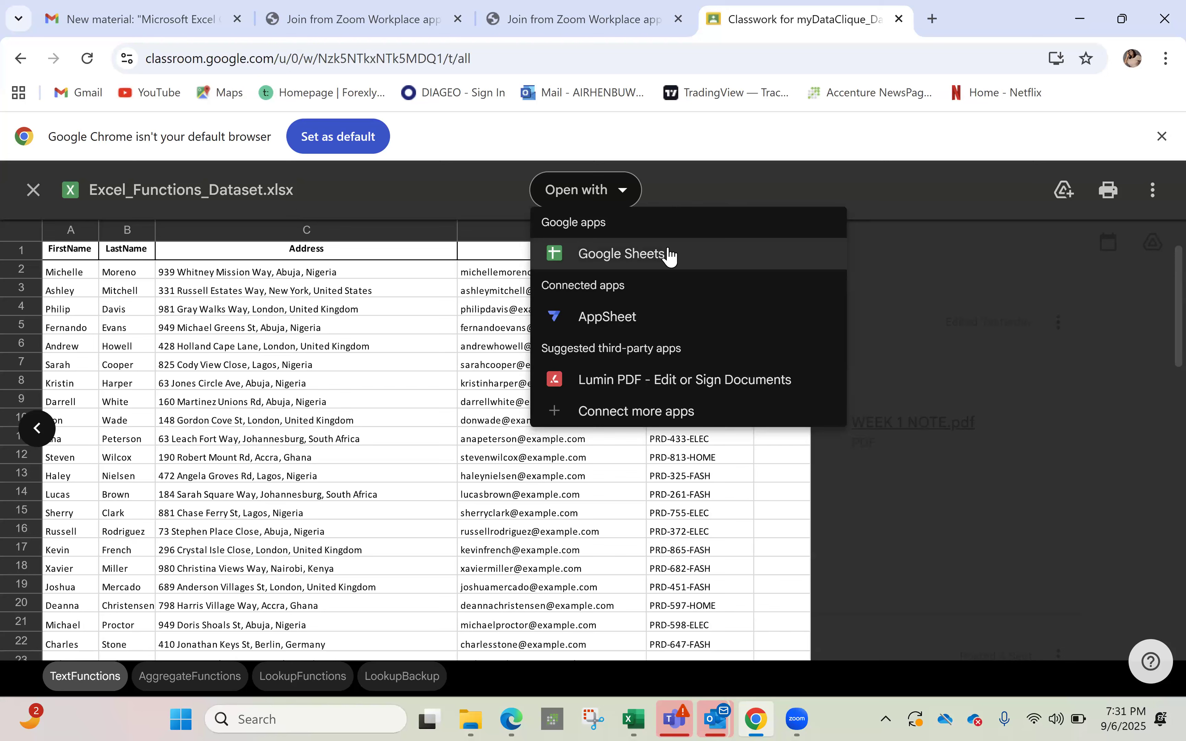
click(982, 283)
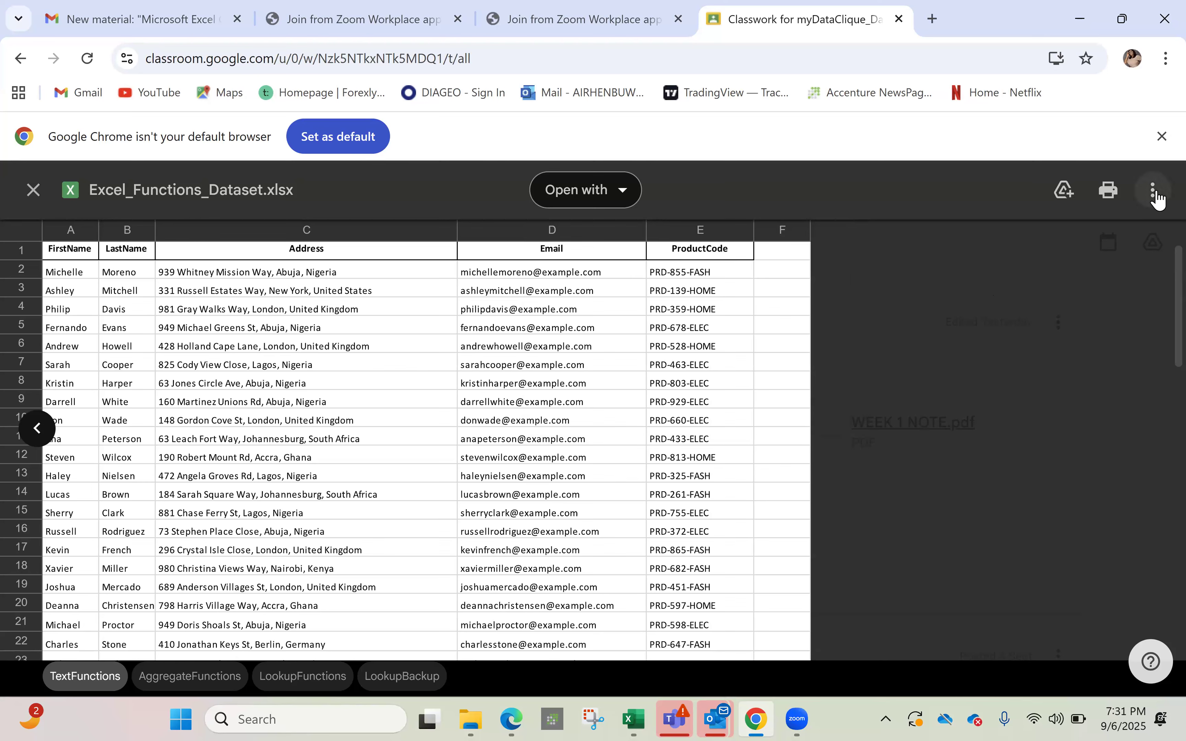
click(1077, 182)
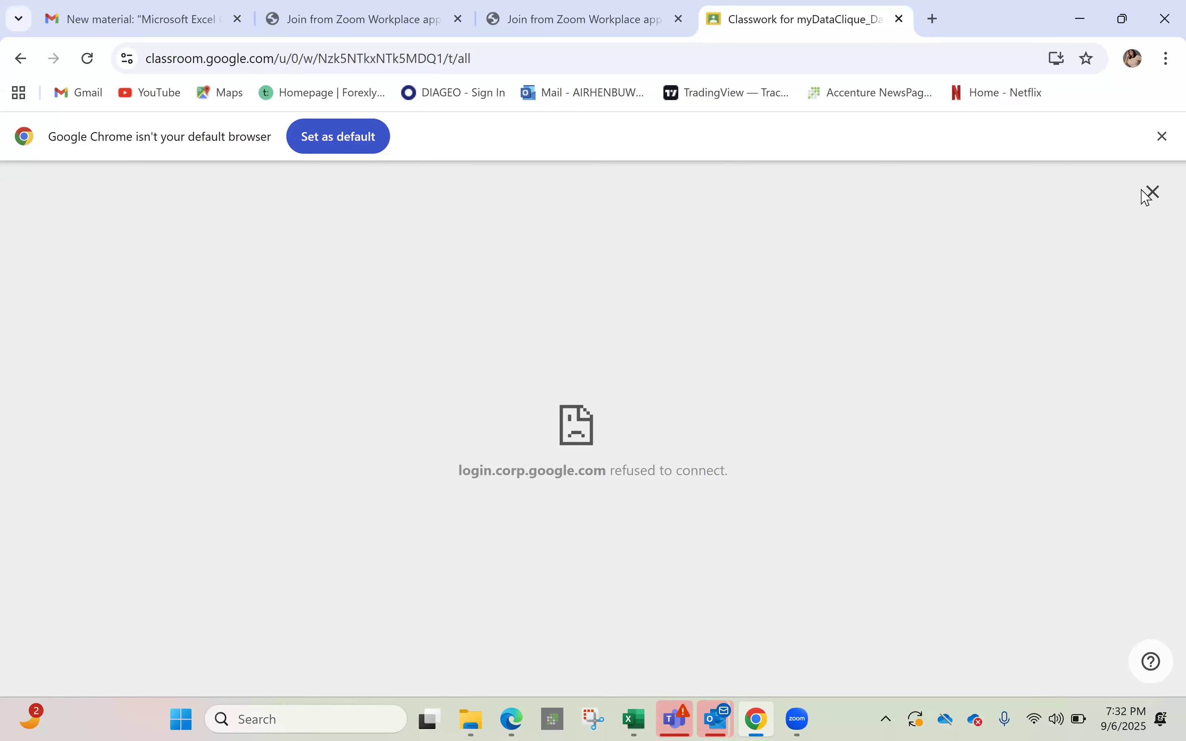
click(21, 58)
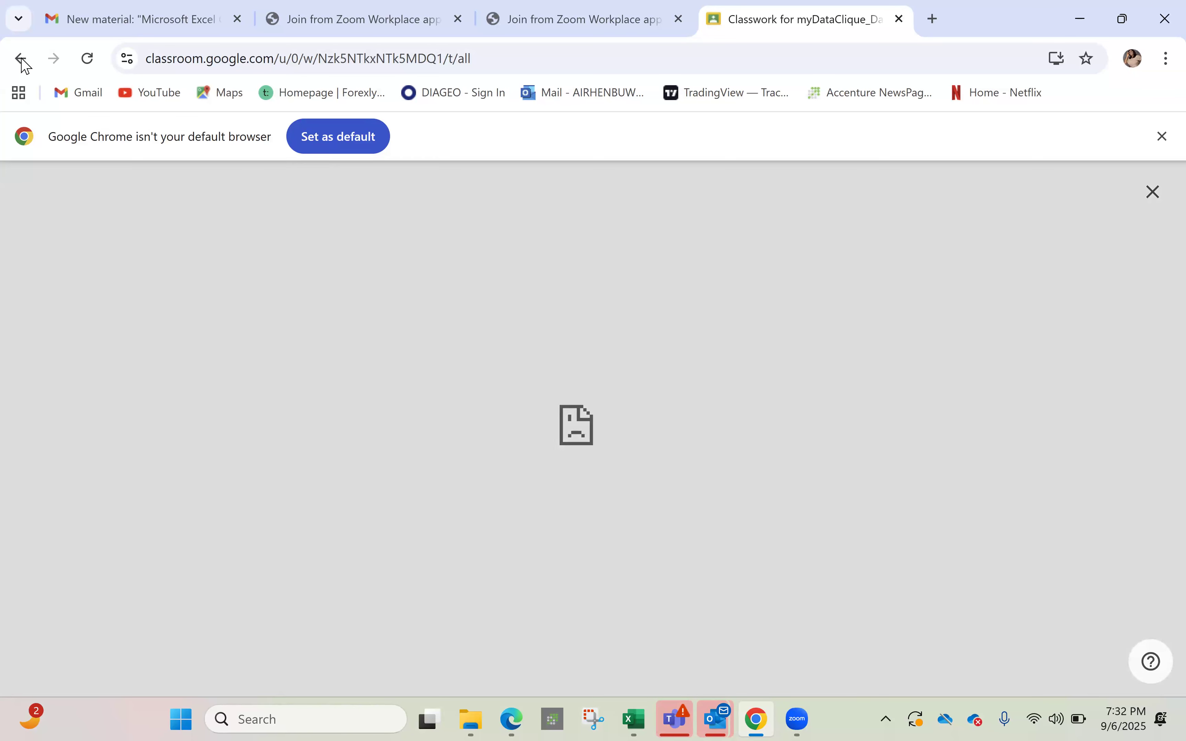
Go back to the Classroom login search result, reopen Classroom and dismiss the welcome dialog
click(21, 58)
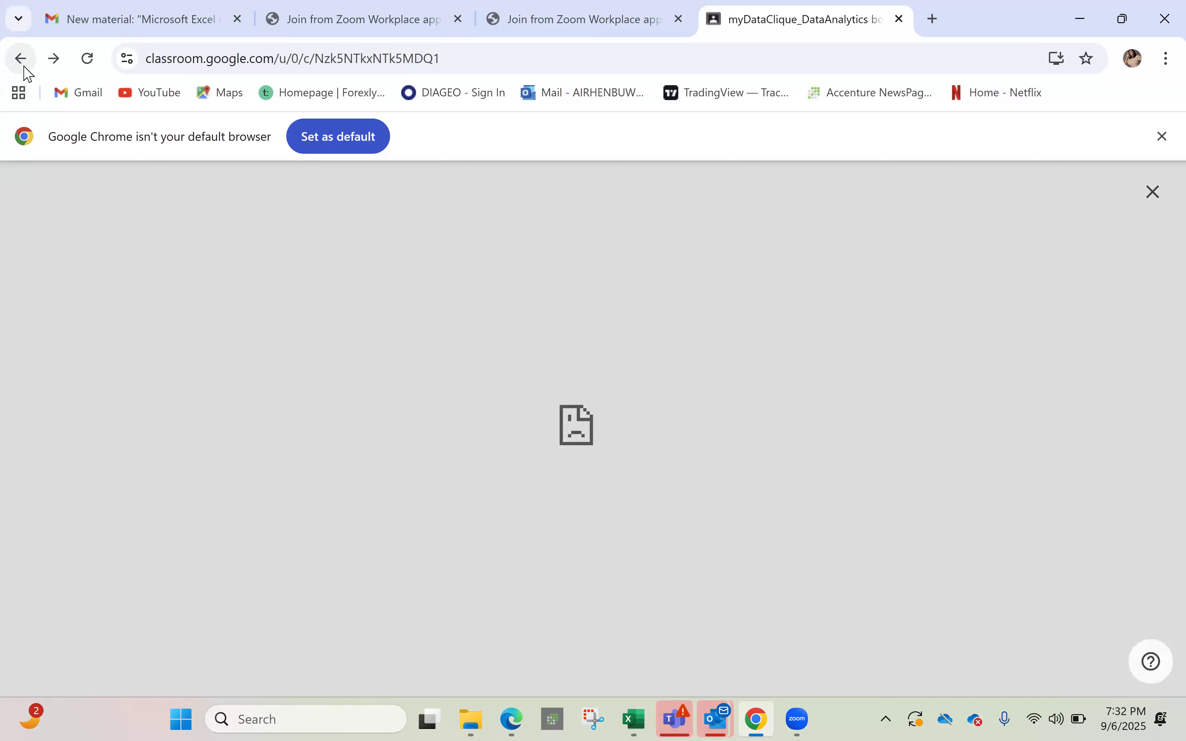
click(21, 58)
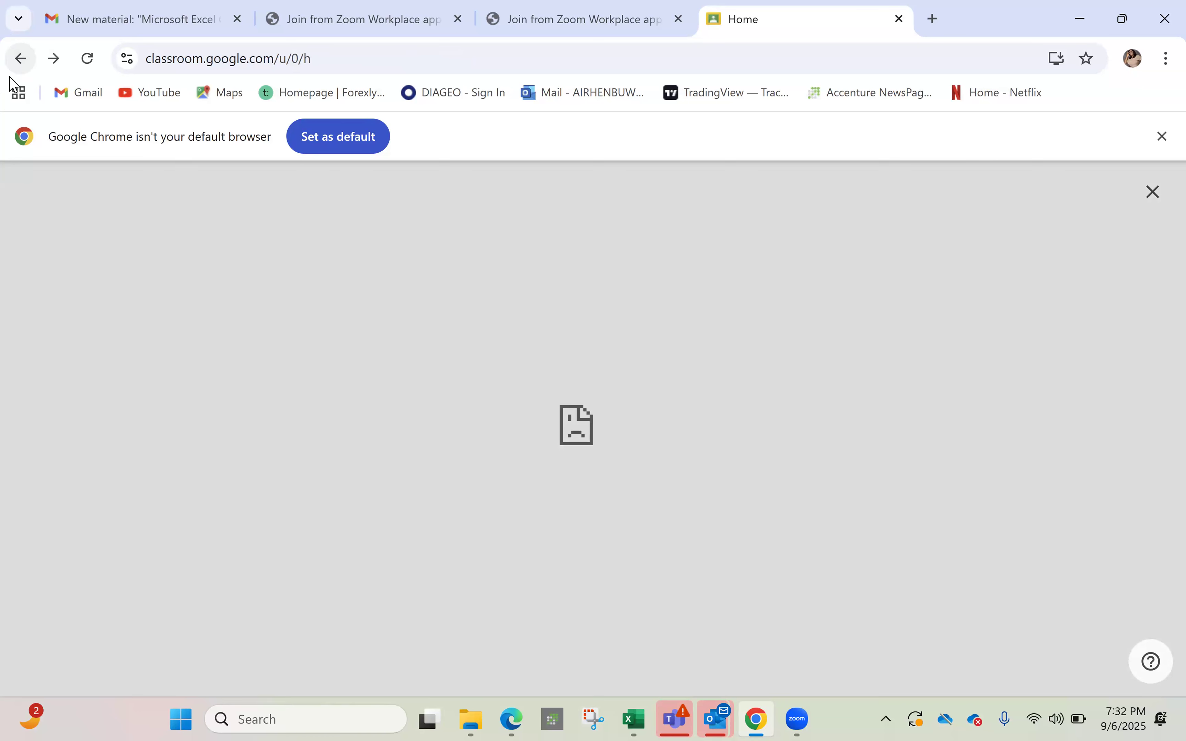
click(22, 61)
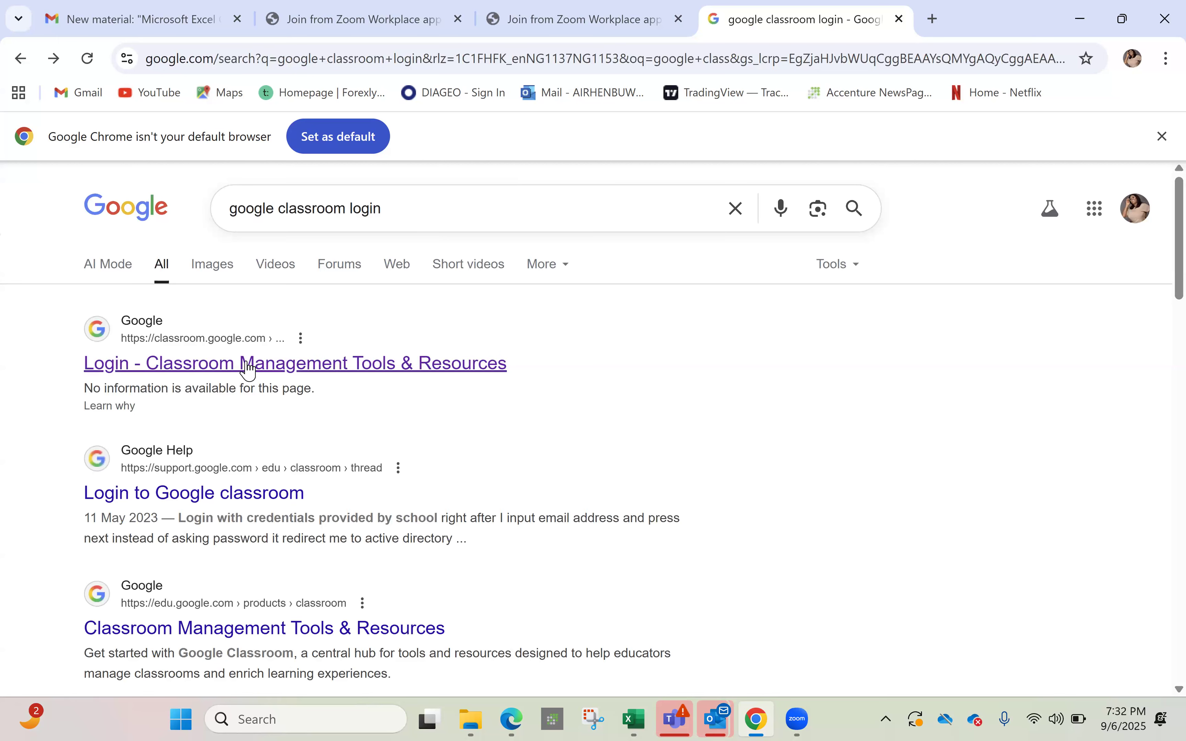
click(249, 368)
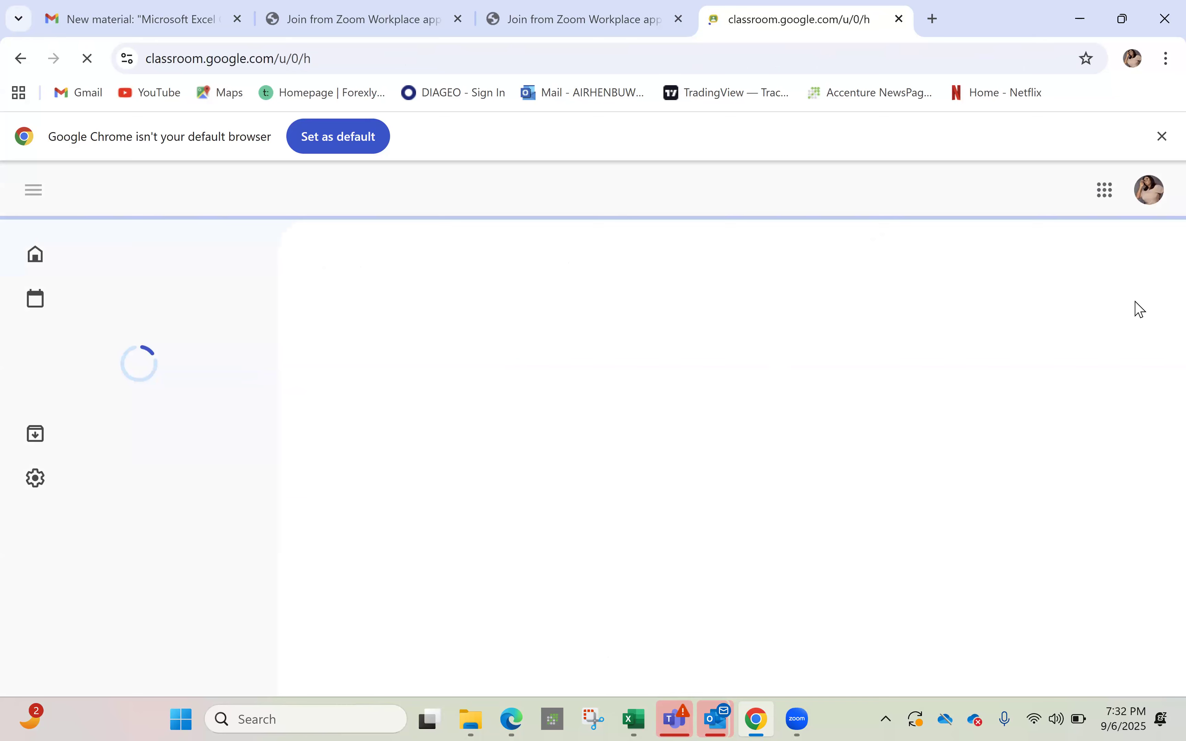
click(807, 620)
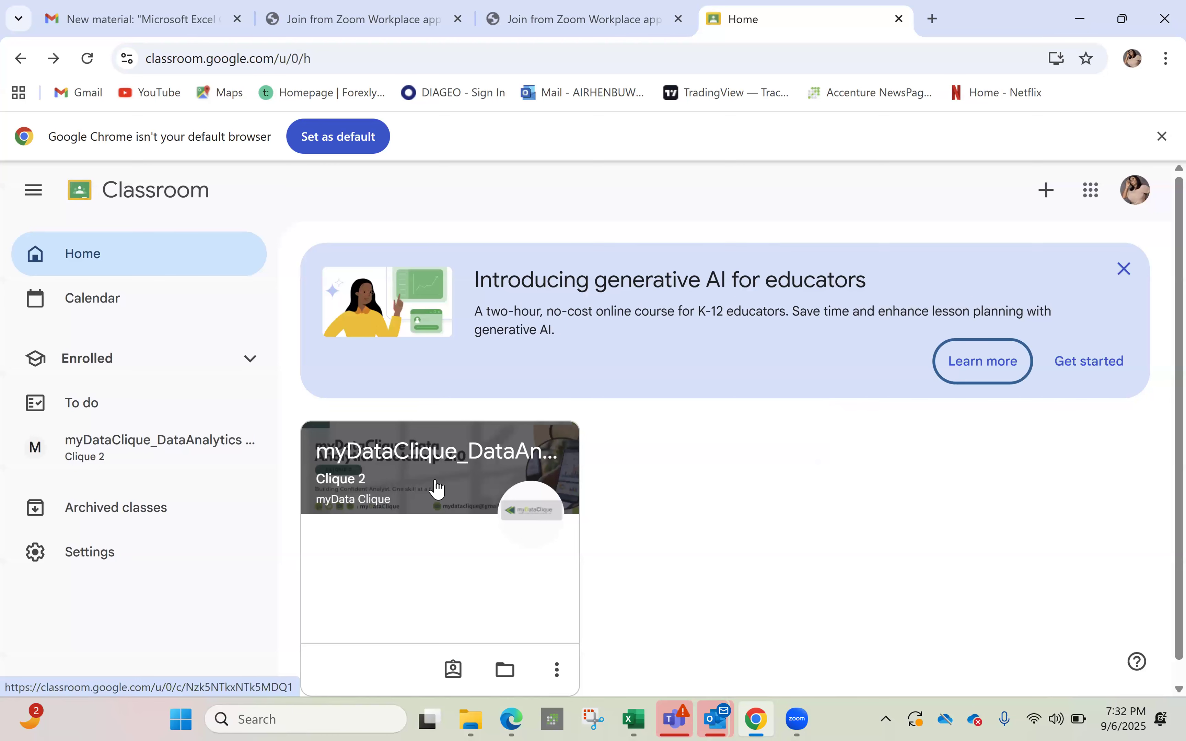
Open the myDataClique bootcamp's Classwork, expand the week 1 files post and preview Excel_Functions_Dataset
click(436, 487)
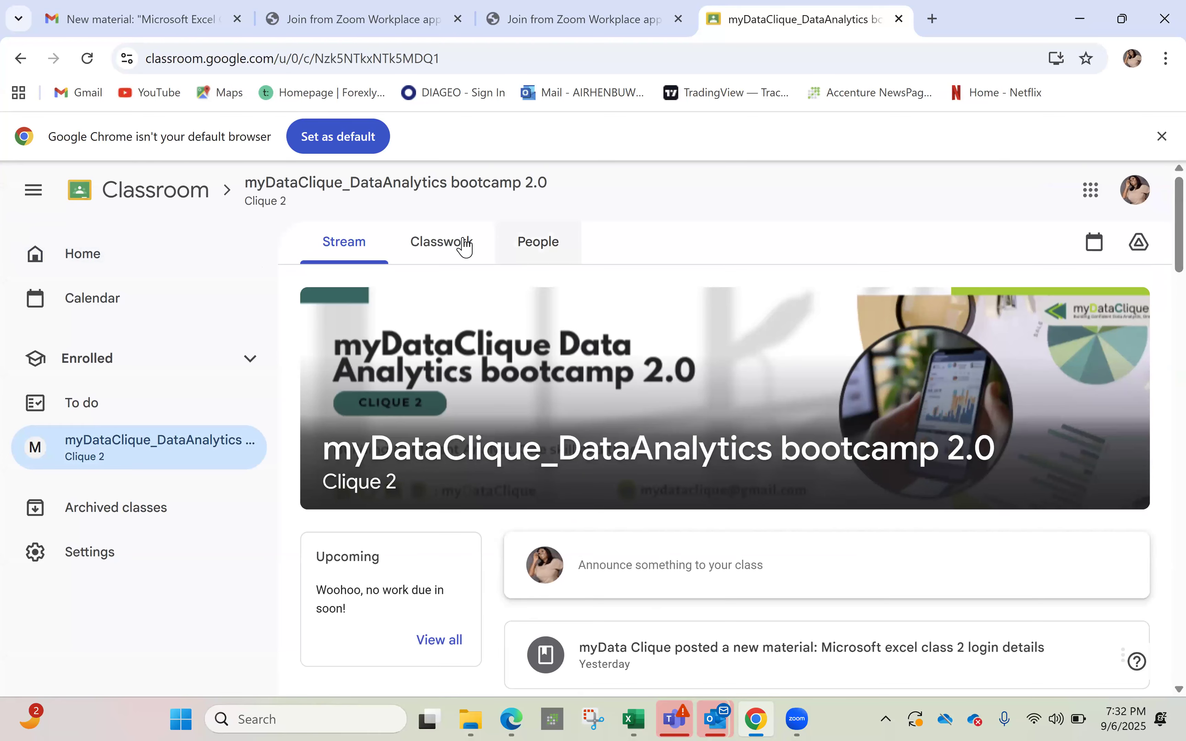
click(466, 243)
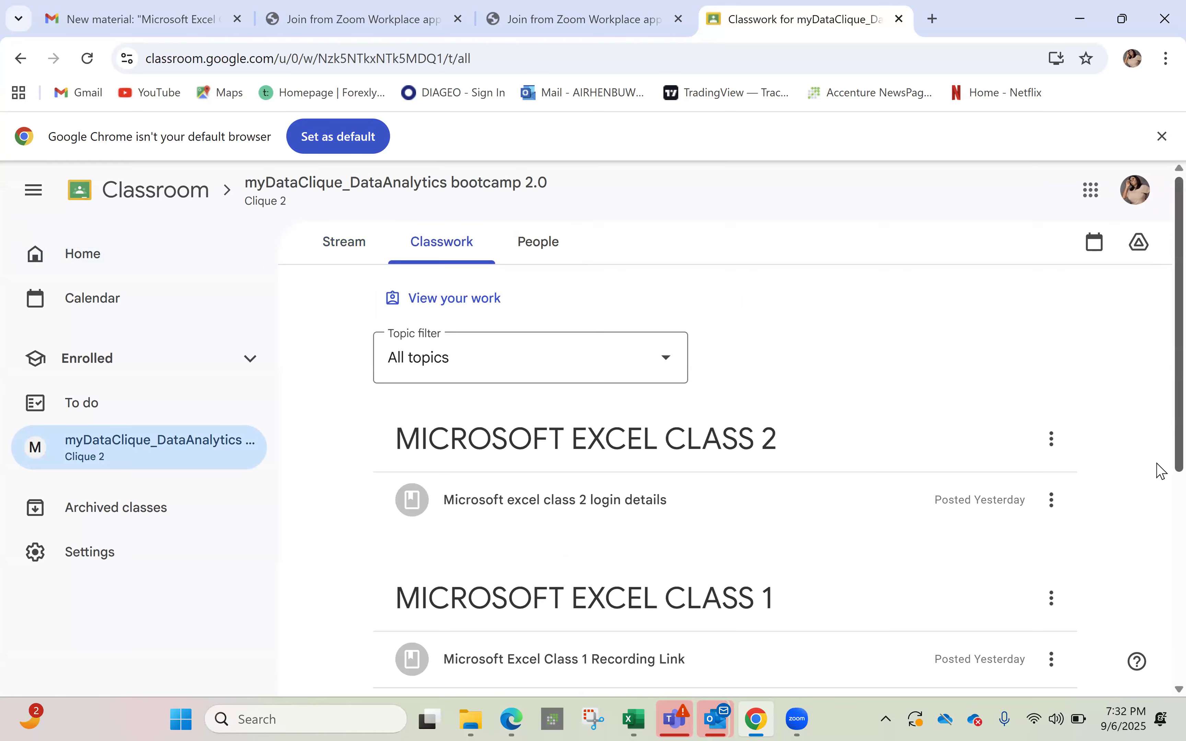
scroll(620, 470, down, 3)
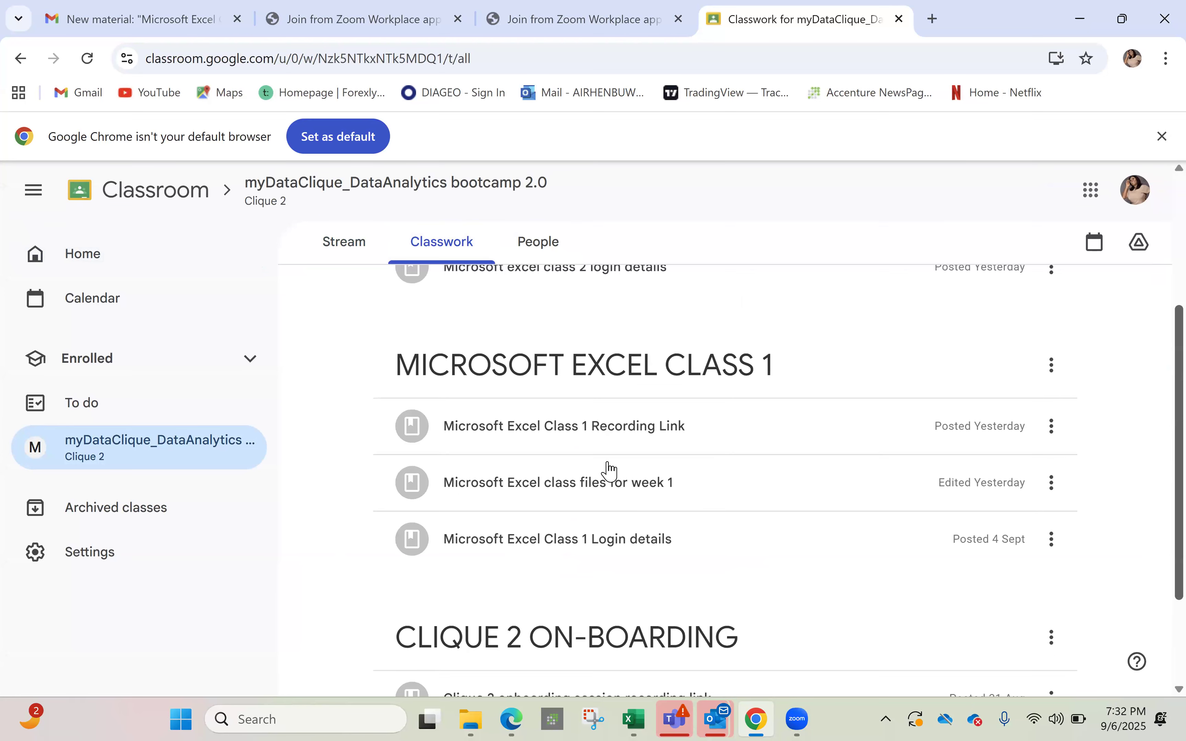
click(610, 470)
scroll(556, 583, down, 1)
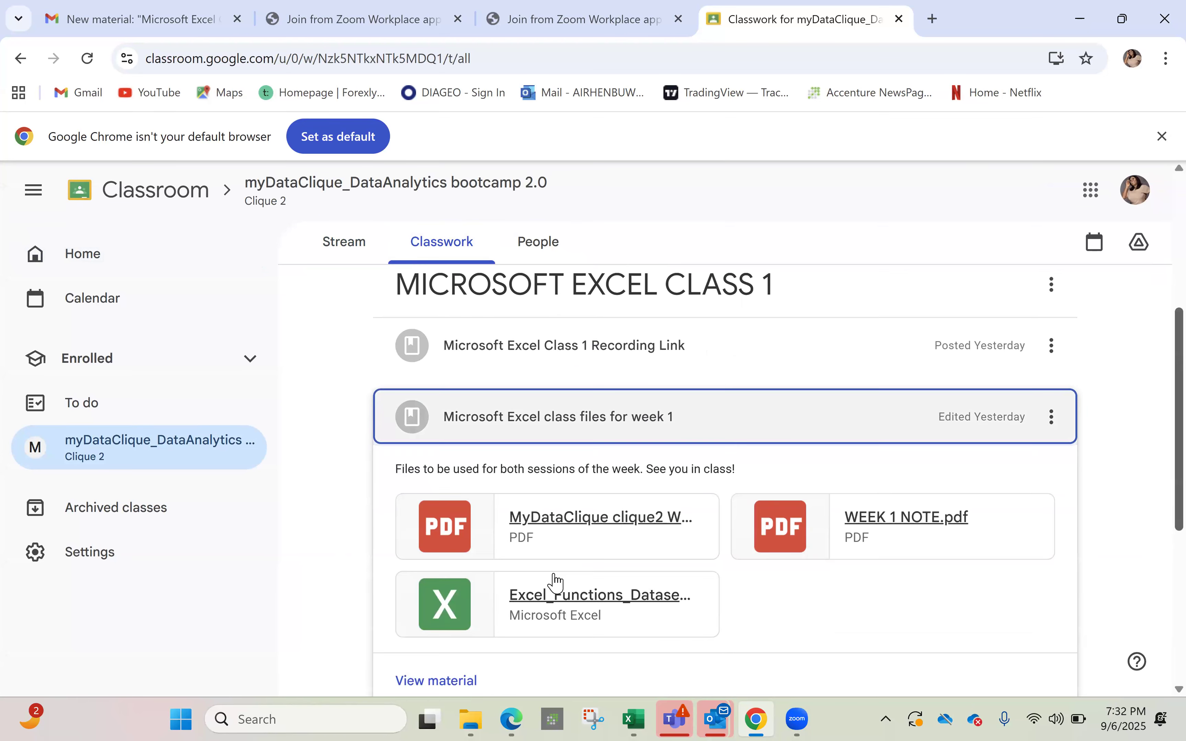
scroll(555, 583, down, 1)
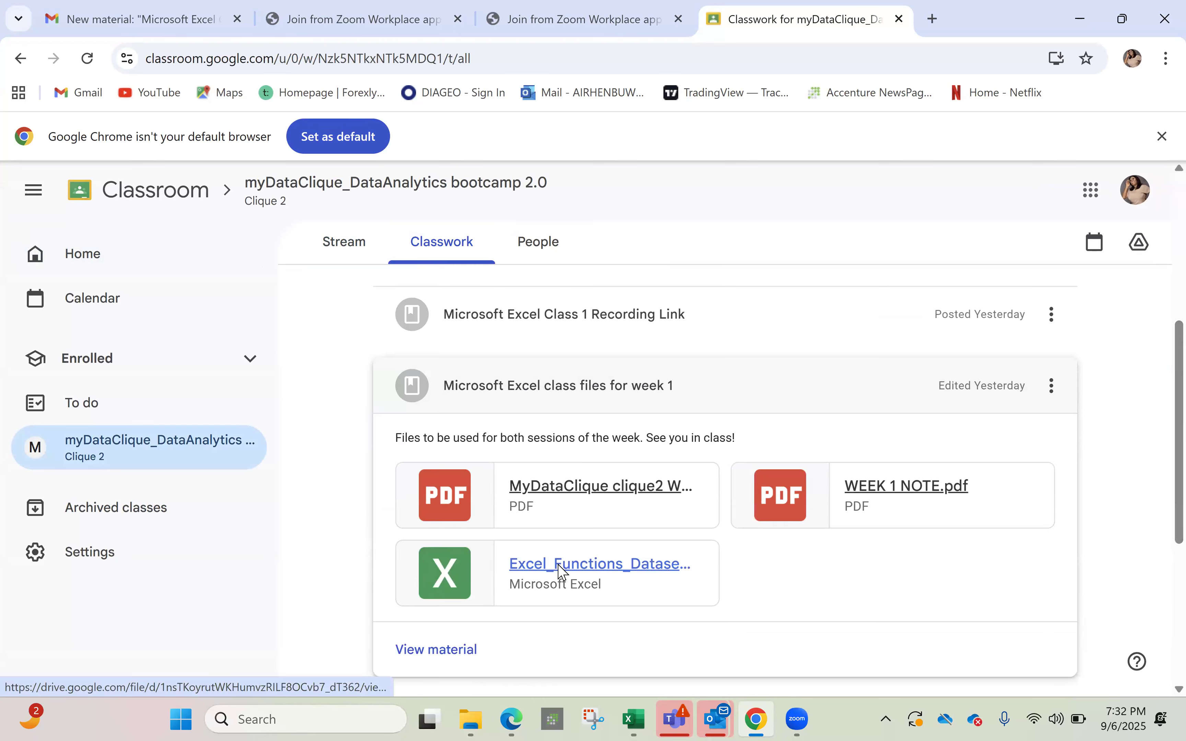
click(562, 568)
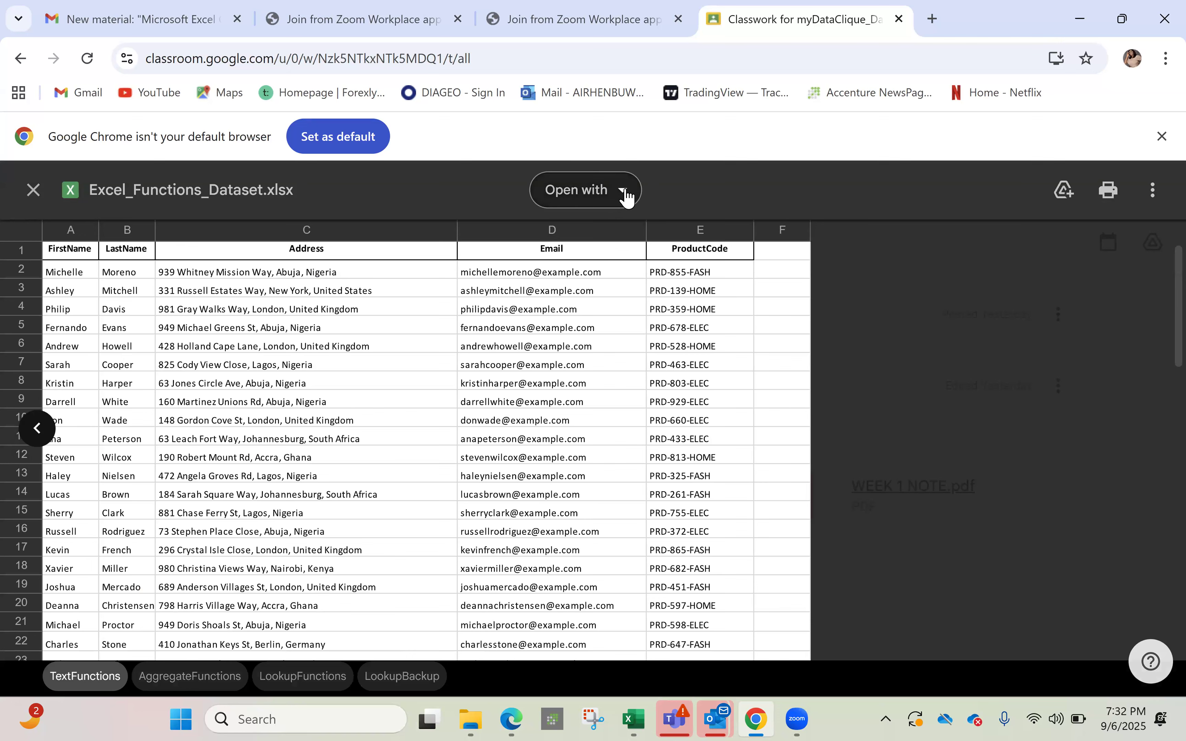
Open Excel_Functions_Dataset with Google Sheets
click(627, 195)
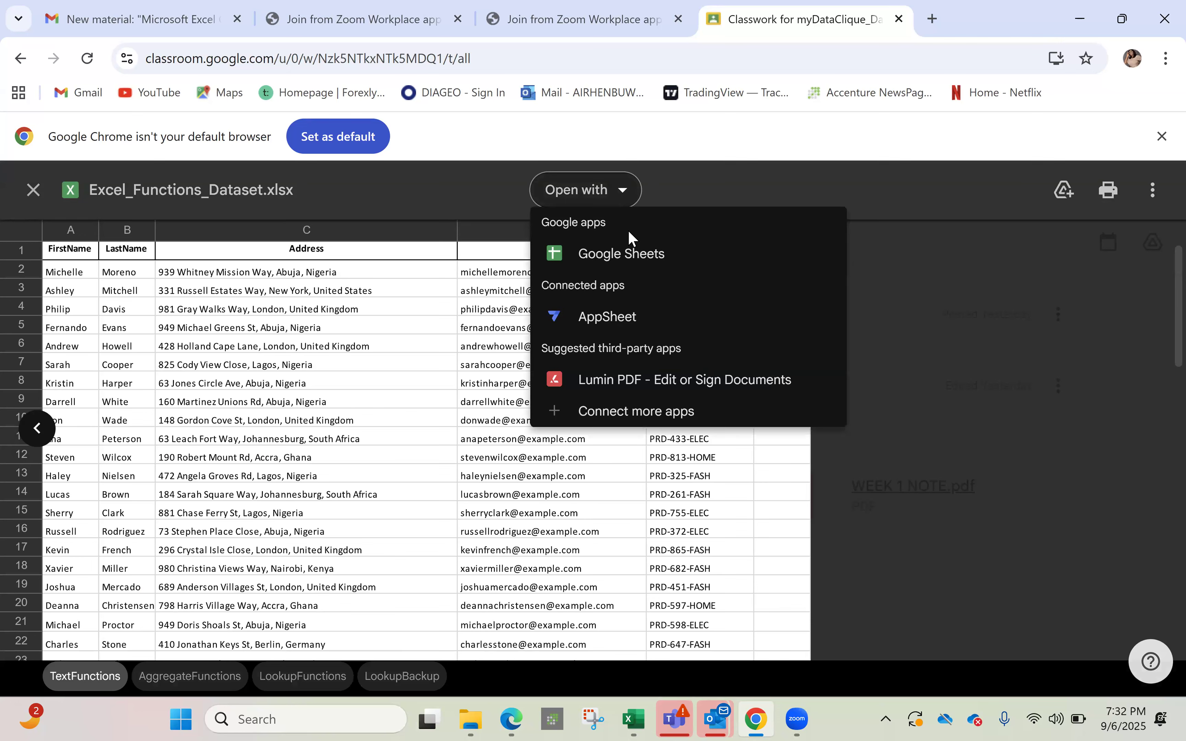
click(639, 263)
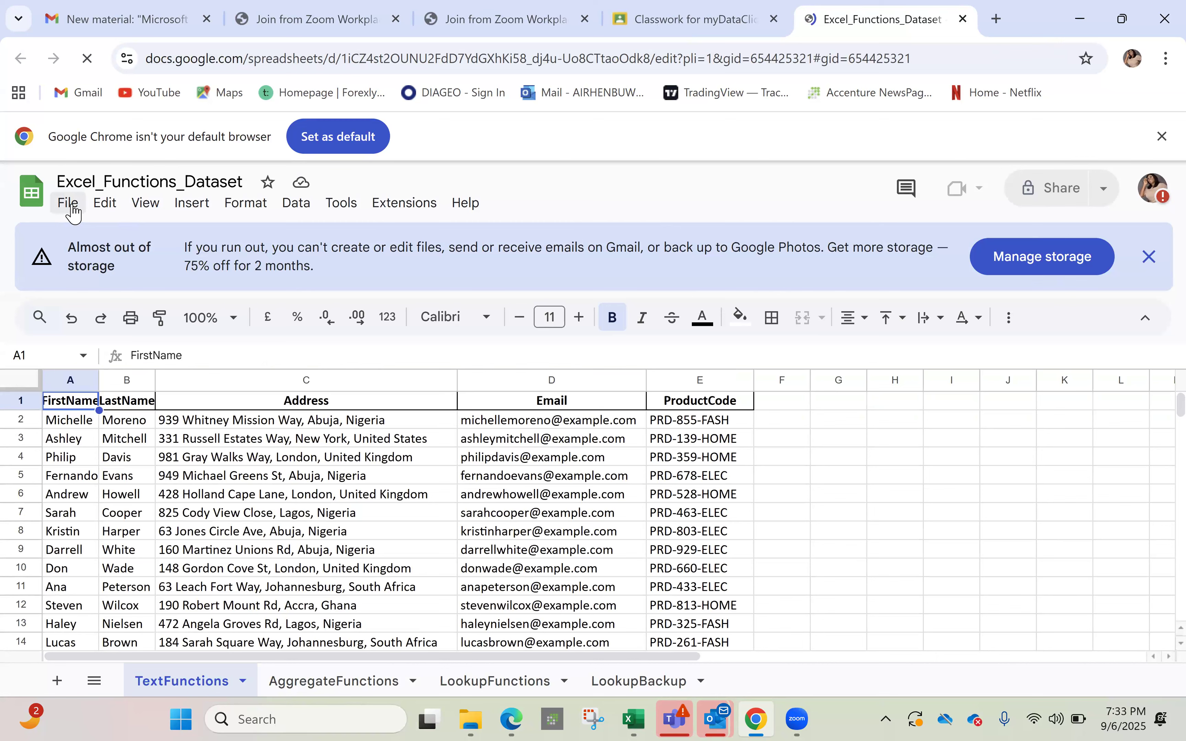
click(73, 210)
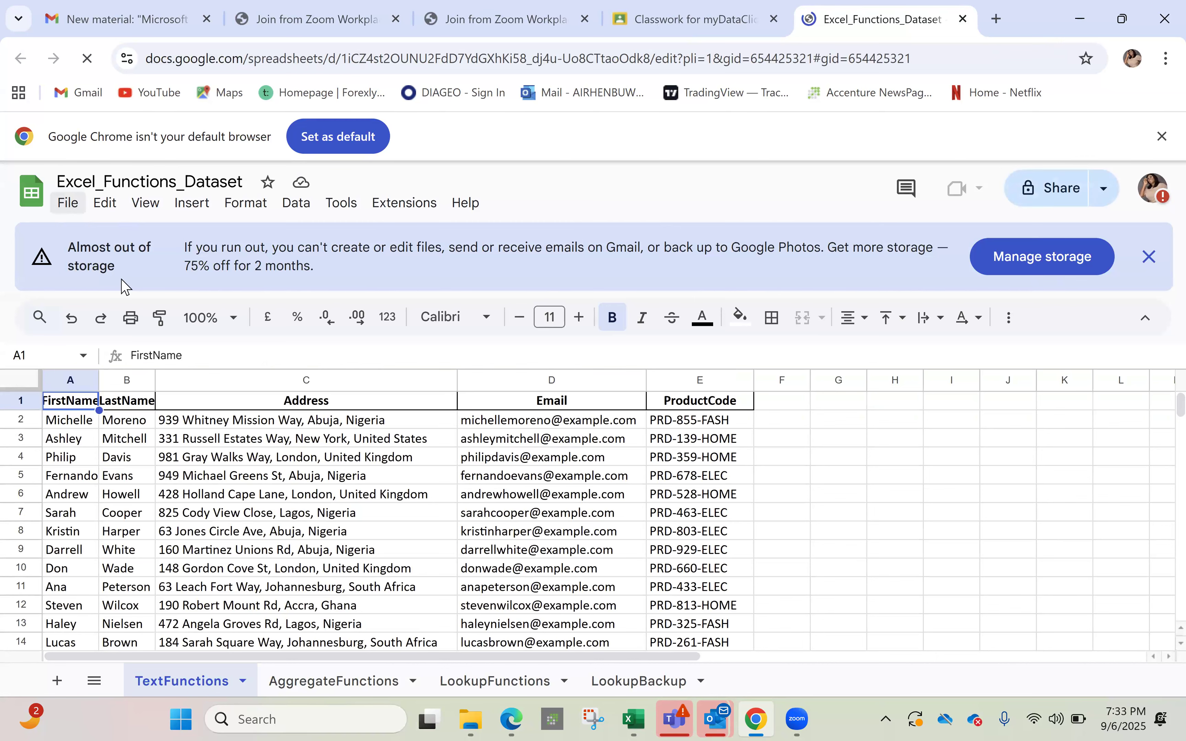
Download the spreadsheet as Microsoft Excel (.xlsx) and open the Downloads folder
mouse_move(197, 438)
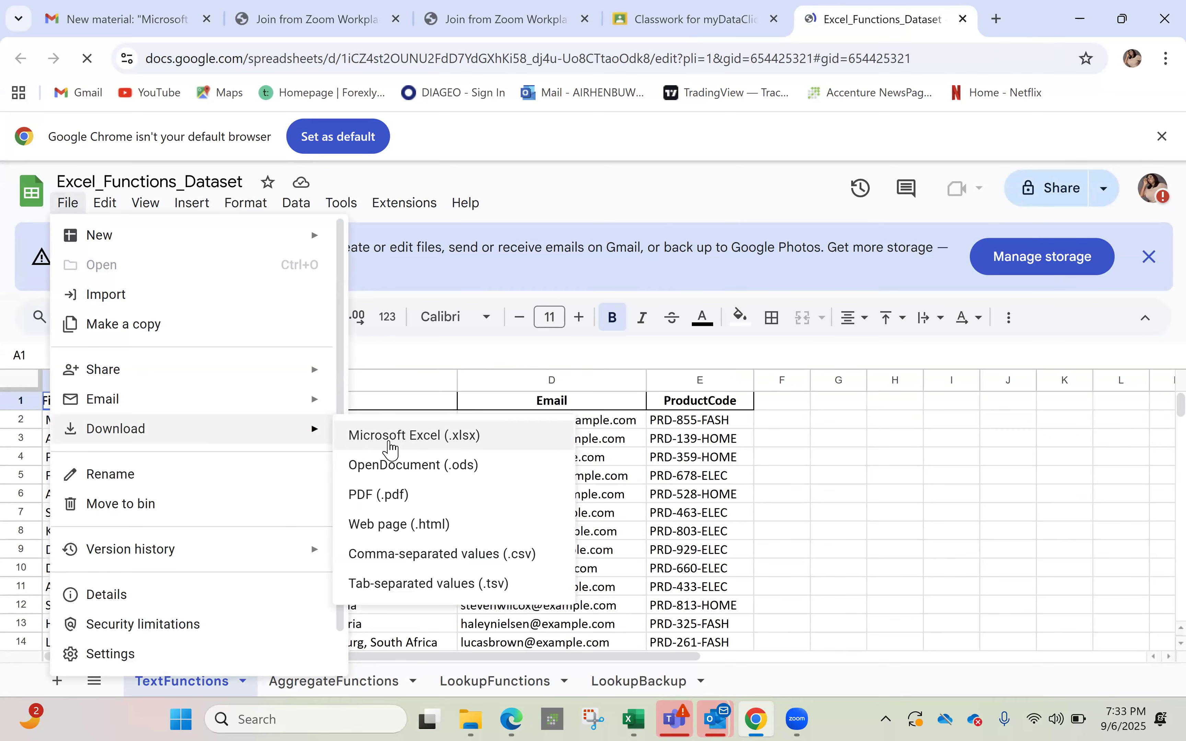
click(394, 436)
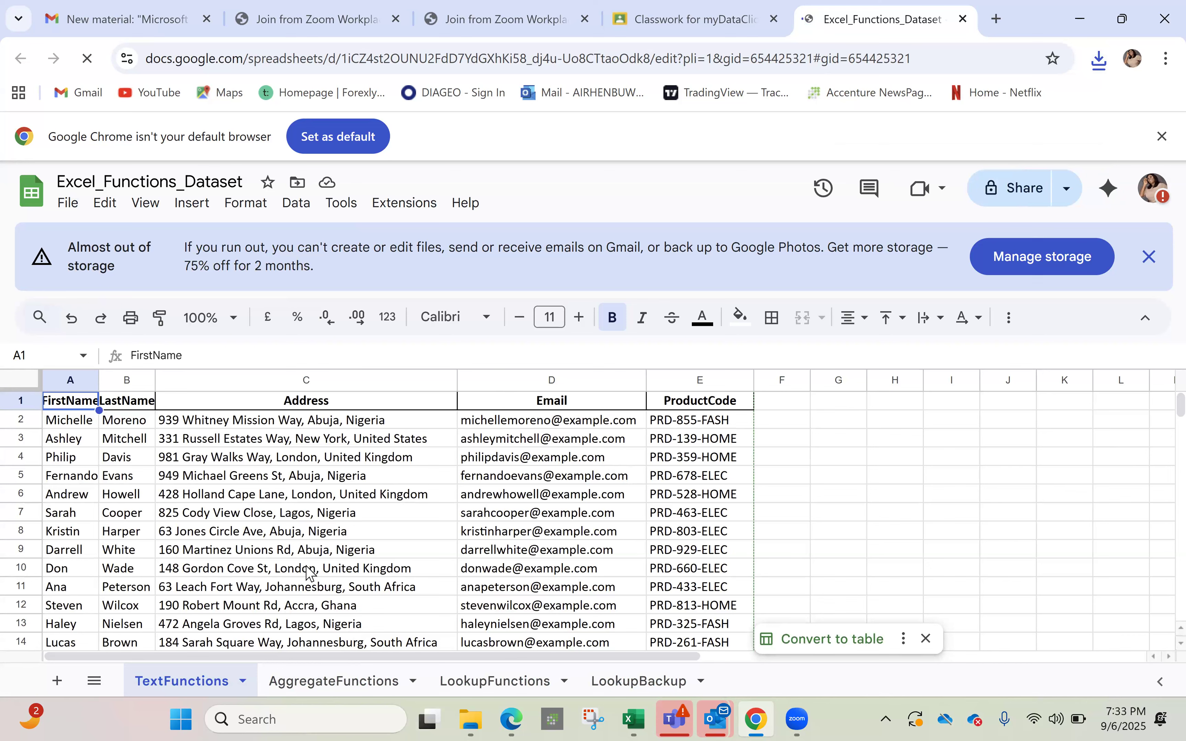
click(475, 719)
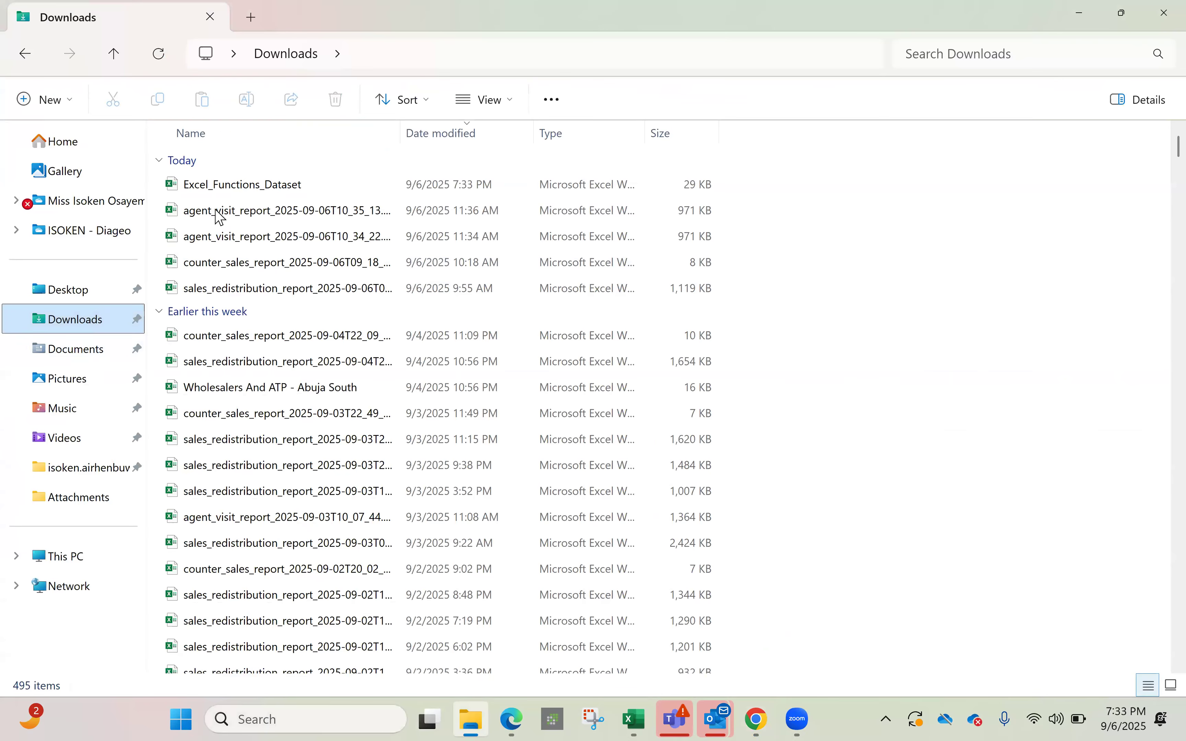
Open Excel_Functions_Dataset from the Downloads folder in Excel
click(243, 191)
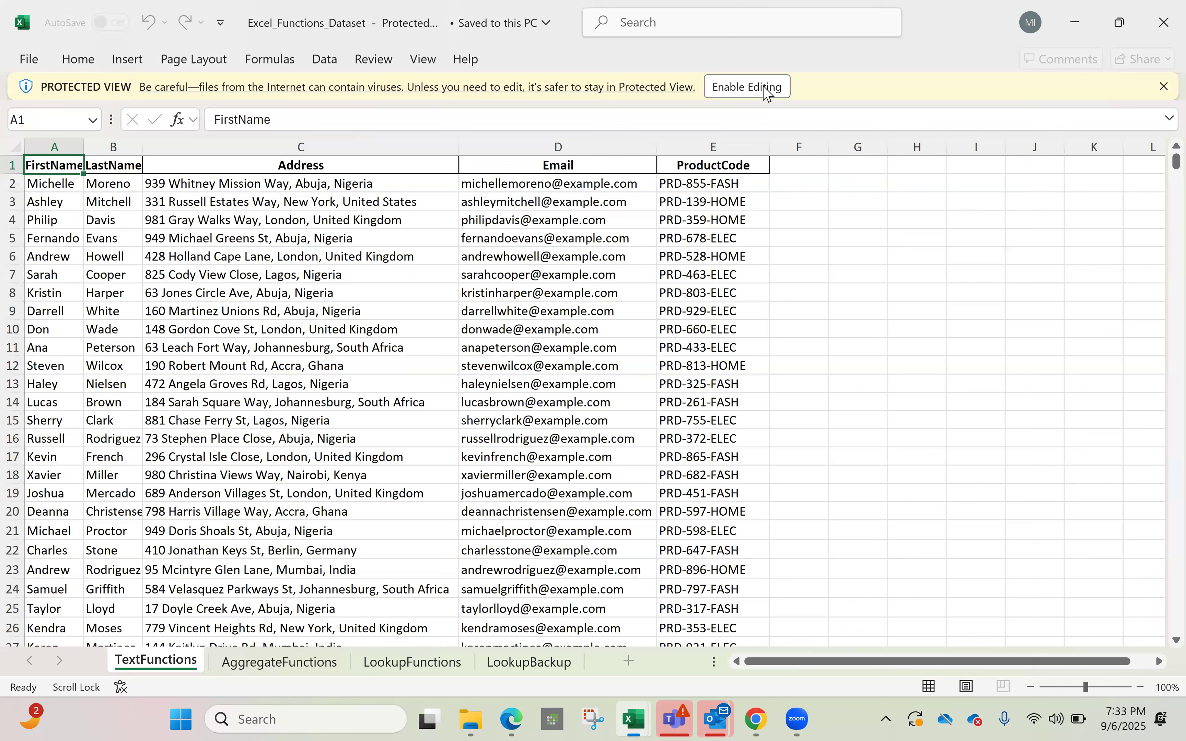
Enable editing, switch to the AggregateFunctions sheet and select cell H2
click(766, 89)
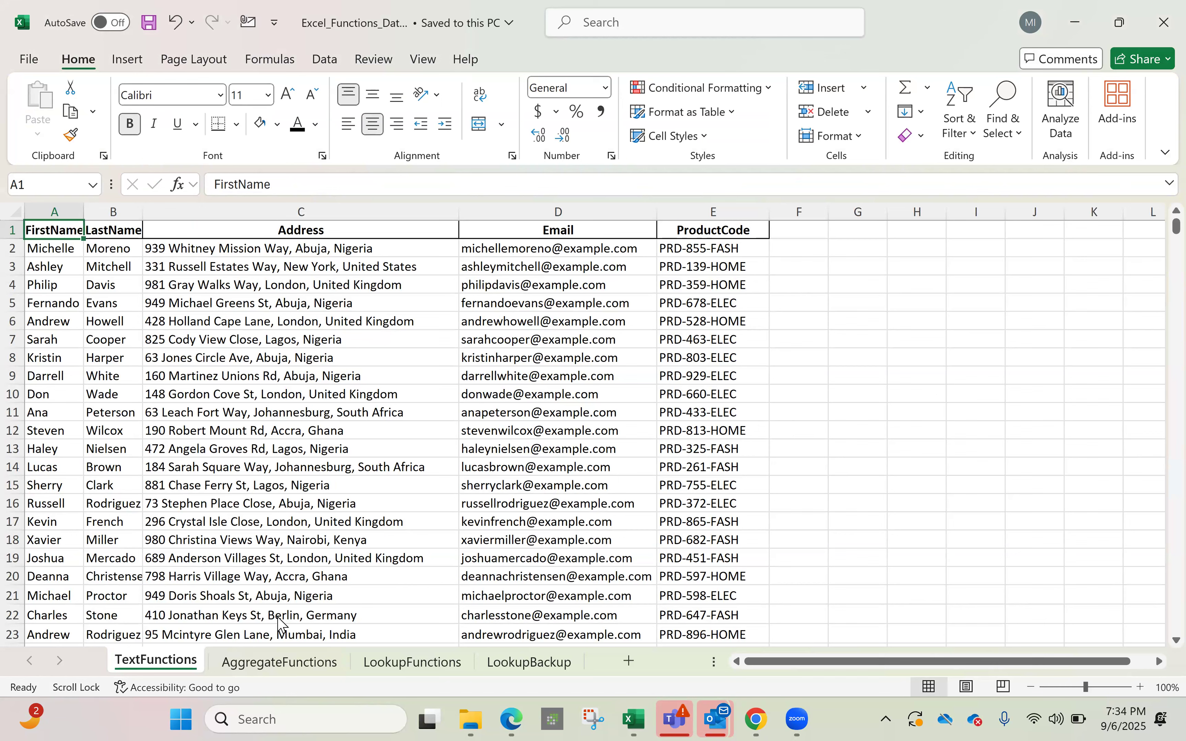
click(294, 670)
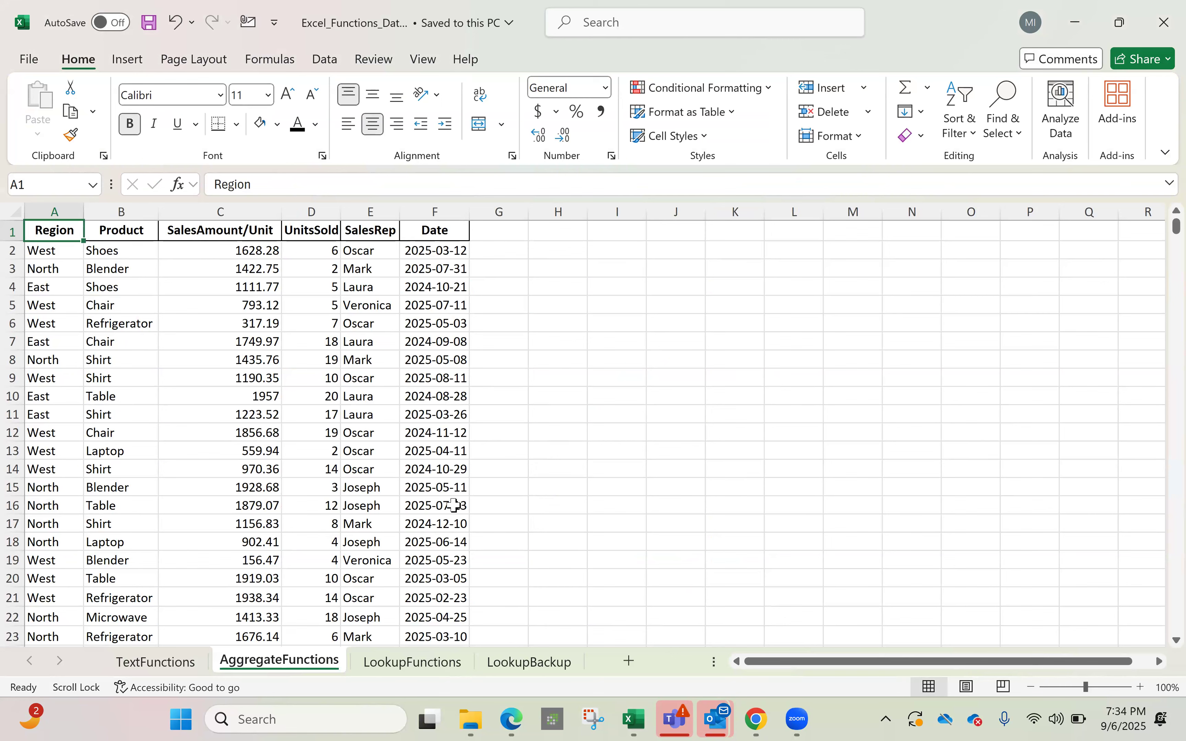
click(581, 254)
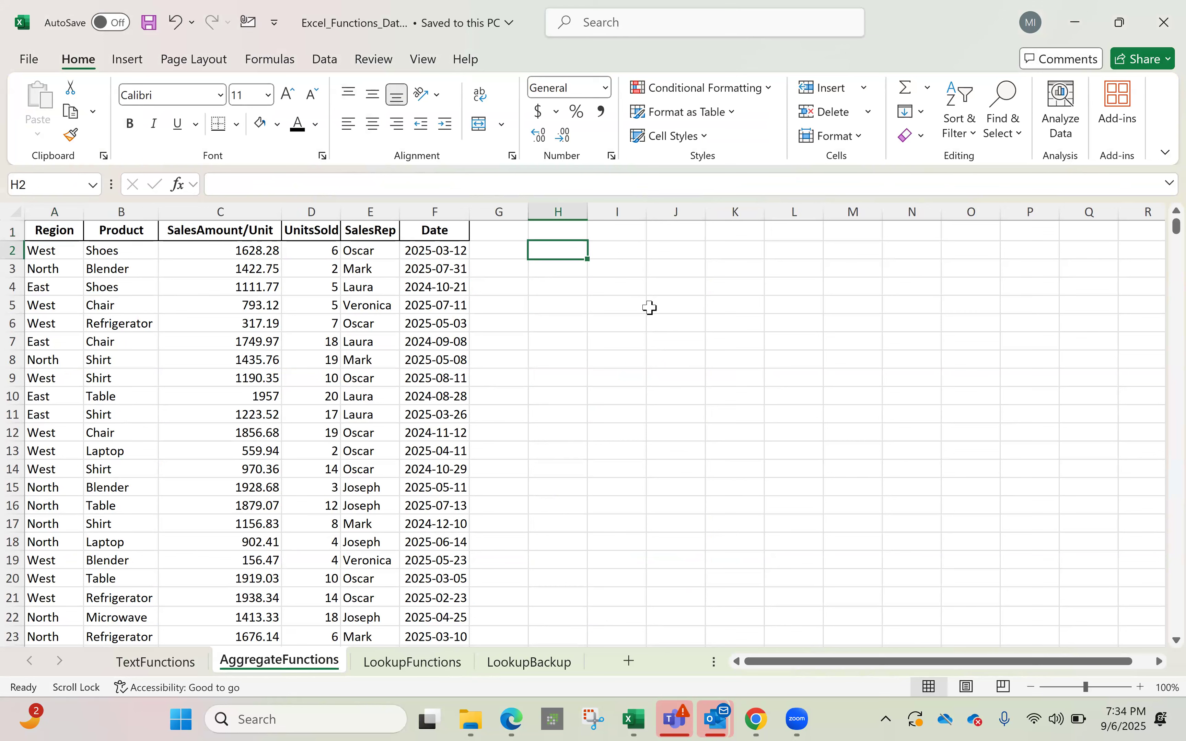
Enter 0.2 in cell H1 as the rate value
click(567, 232)
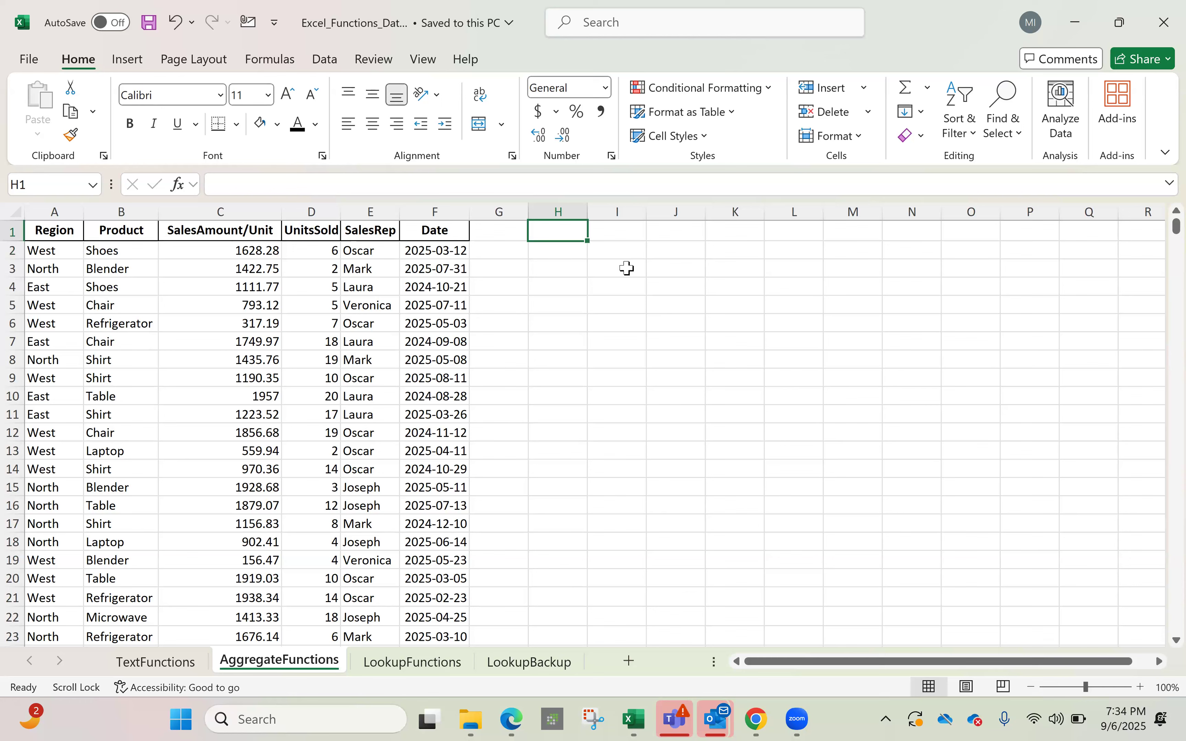
text(0.2)
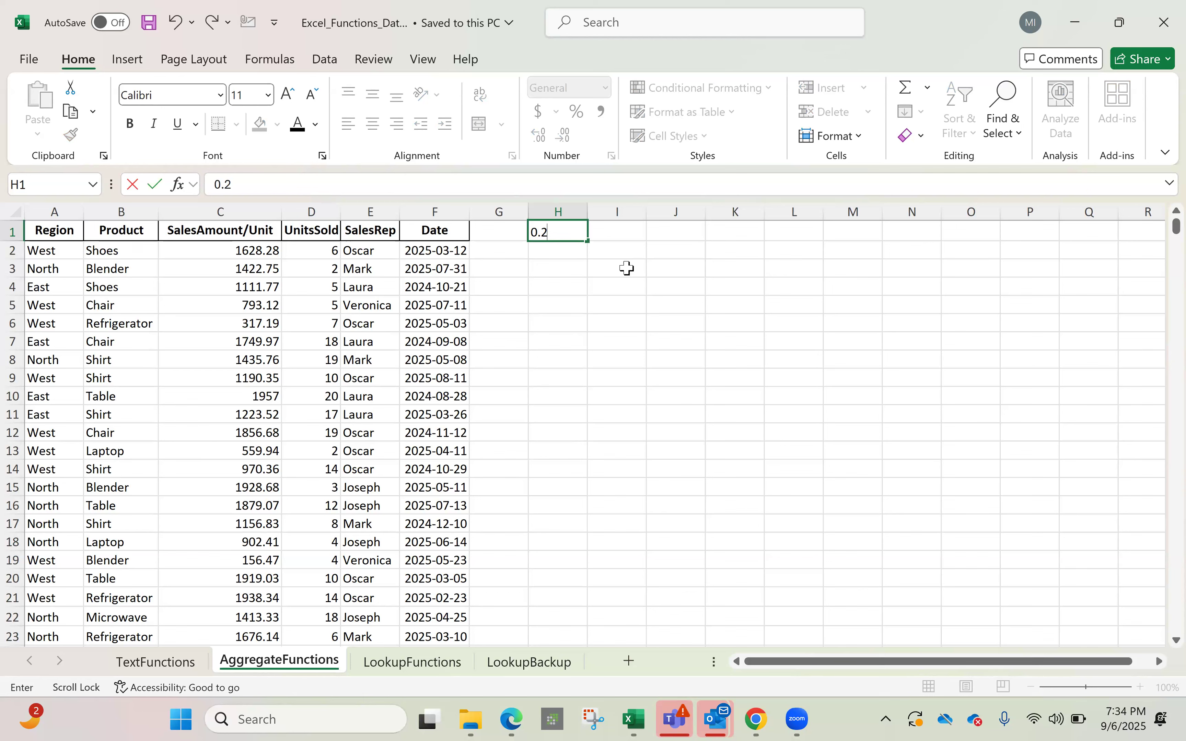
key(Return)
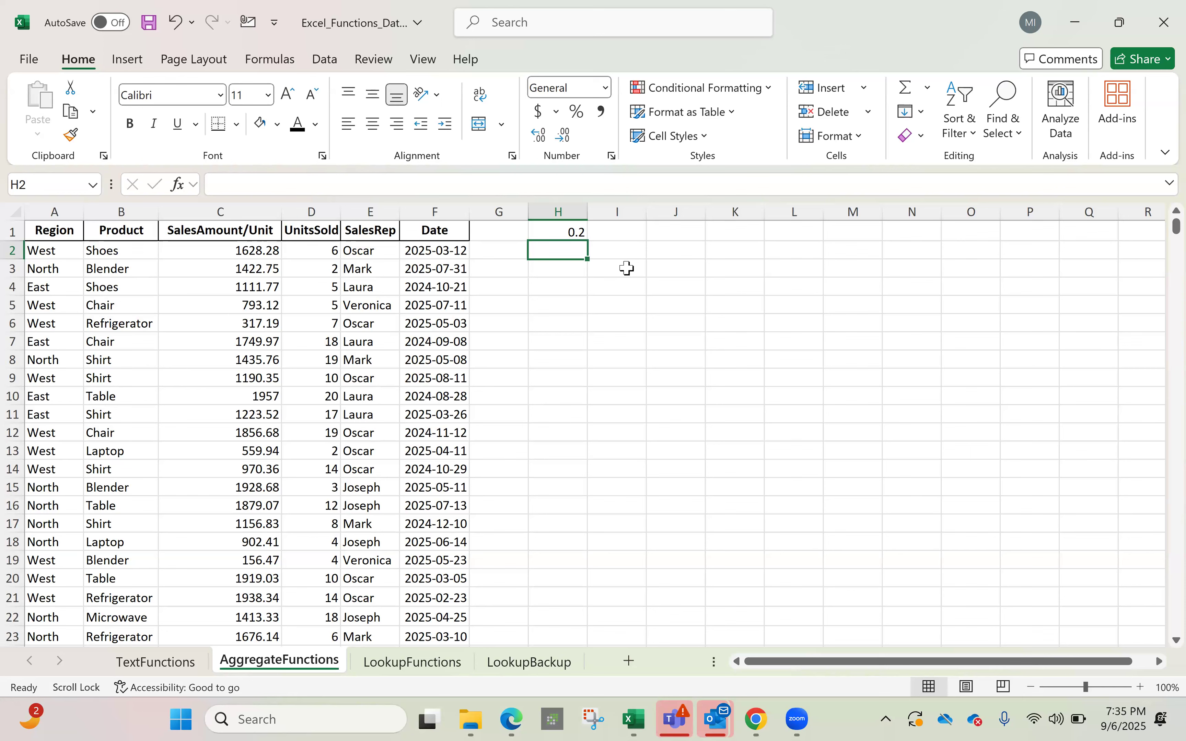
Enter =C2*H1 in H2, giving 325.656, then reselect H2
text(=)
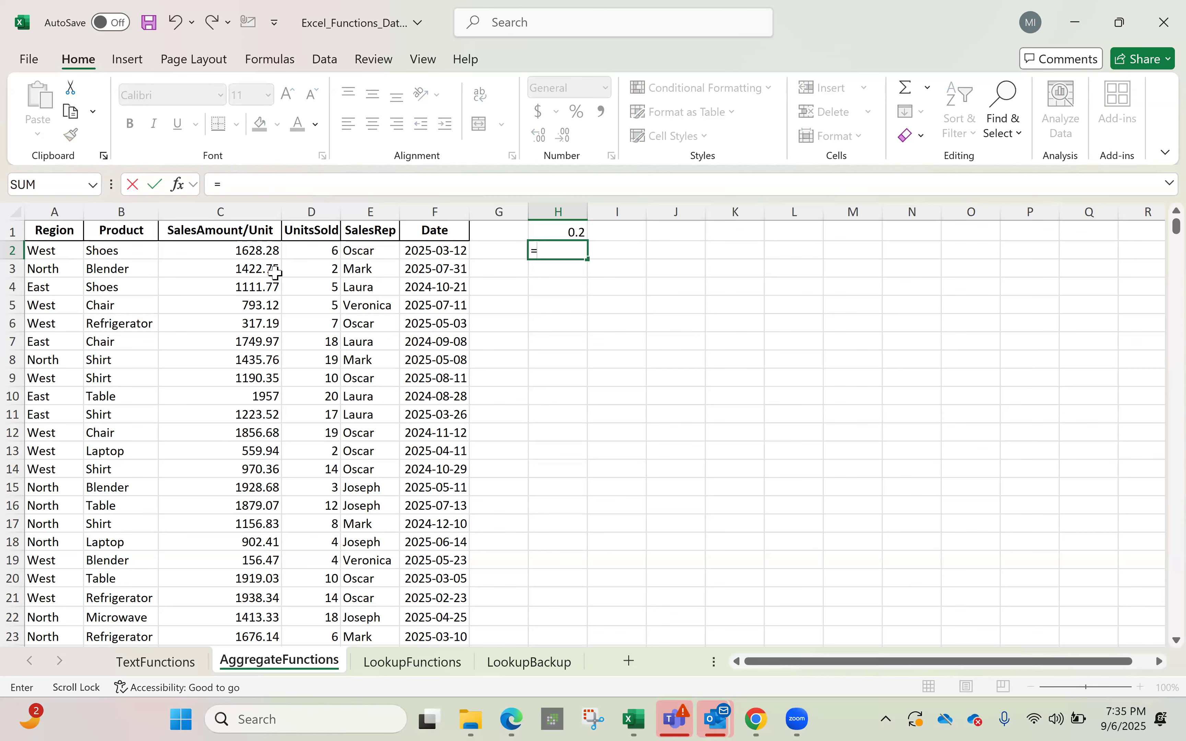
click(267, 253)
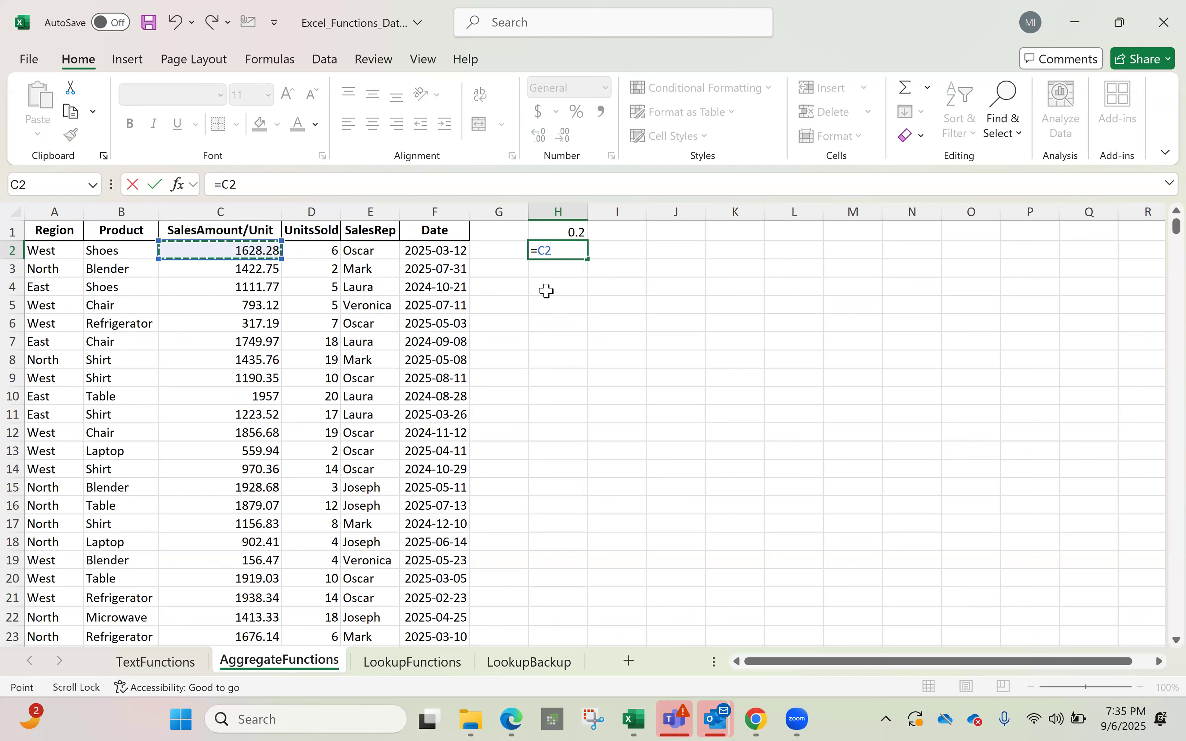
text(*)
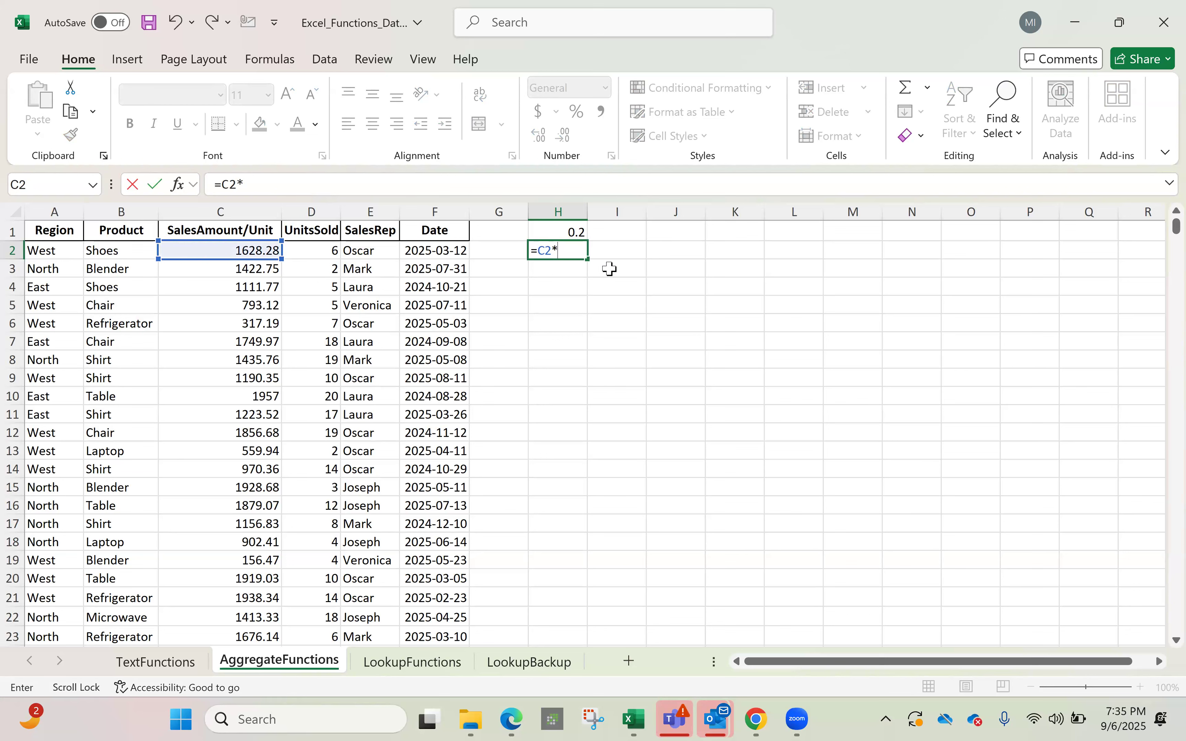
click(568, 234)
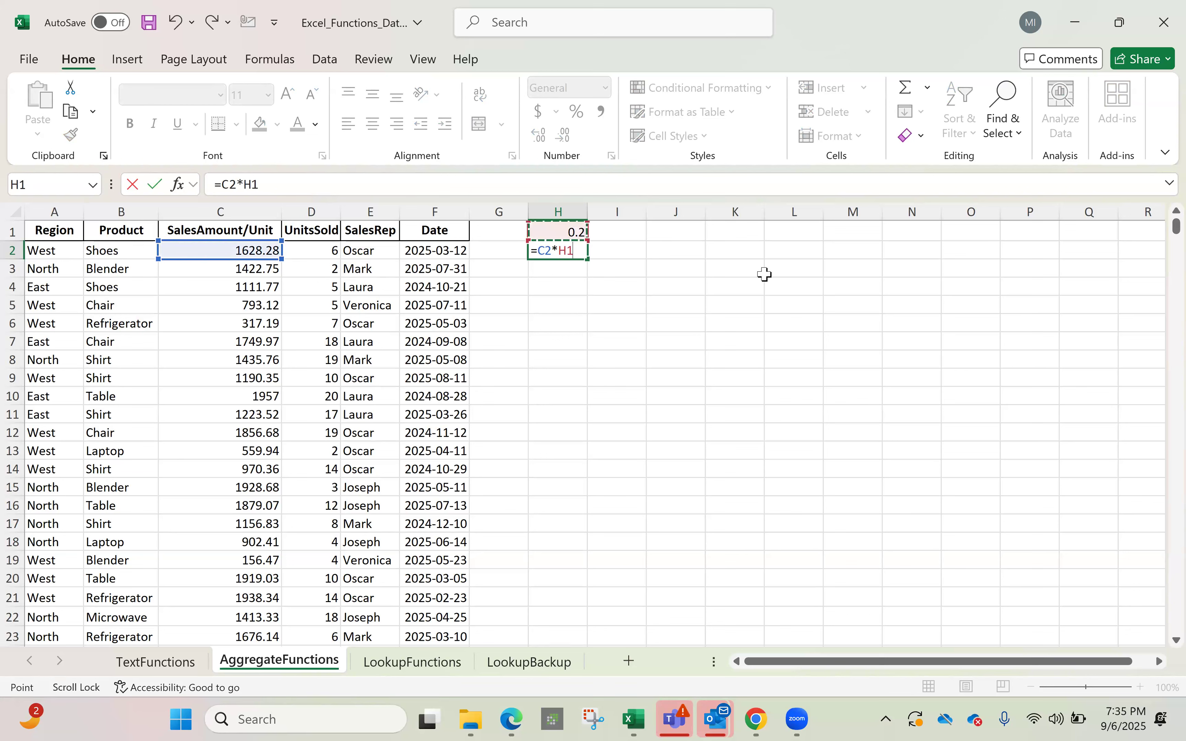
key(Return)
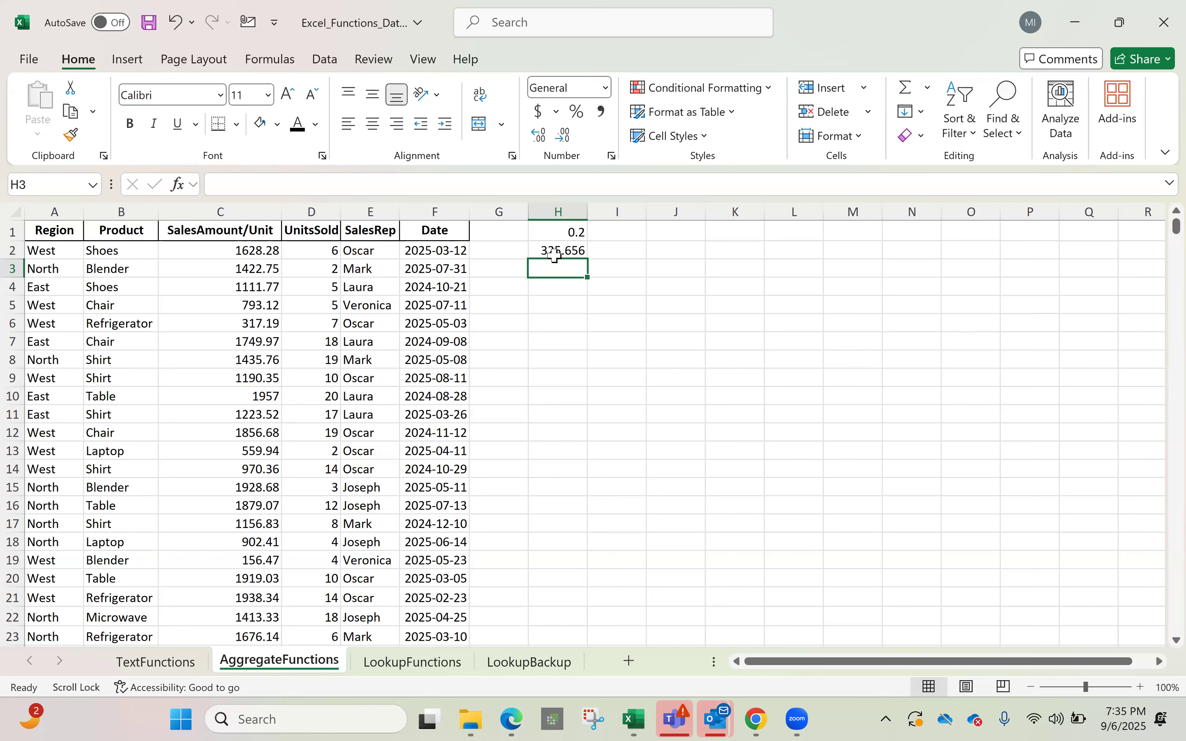
key(Up)
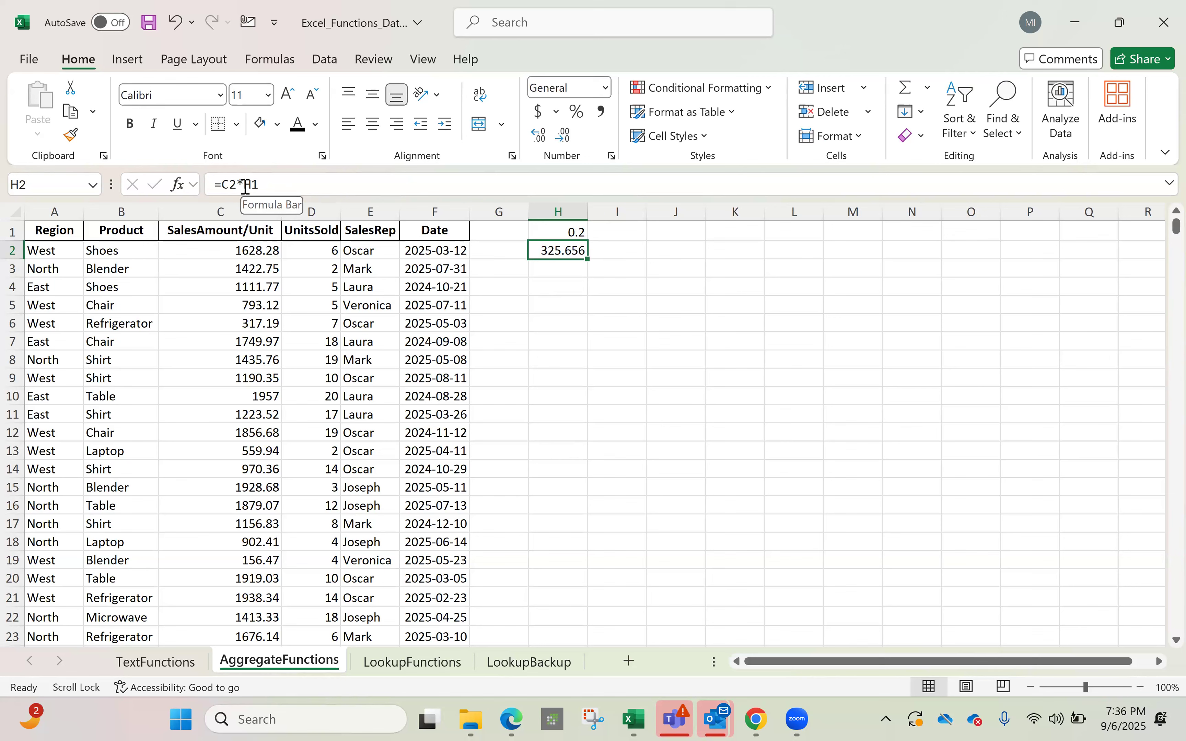
click(257, 186)
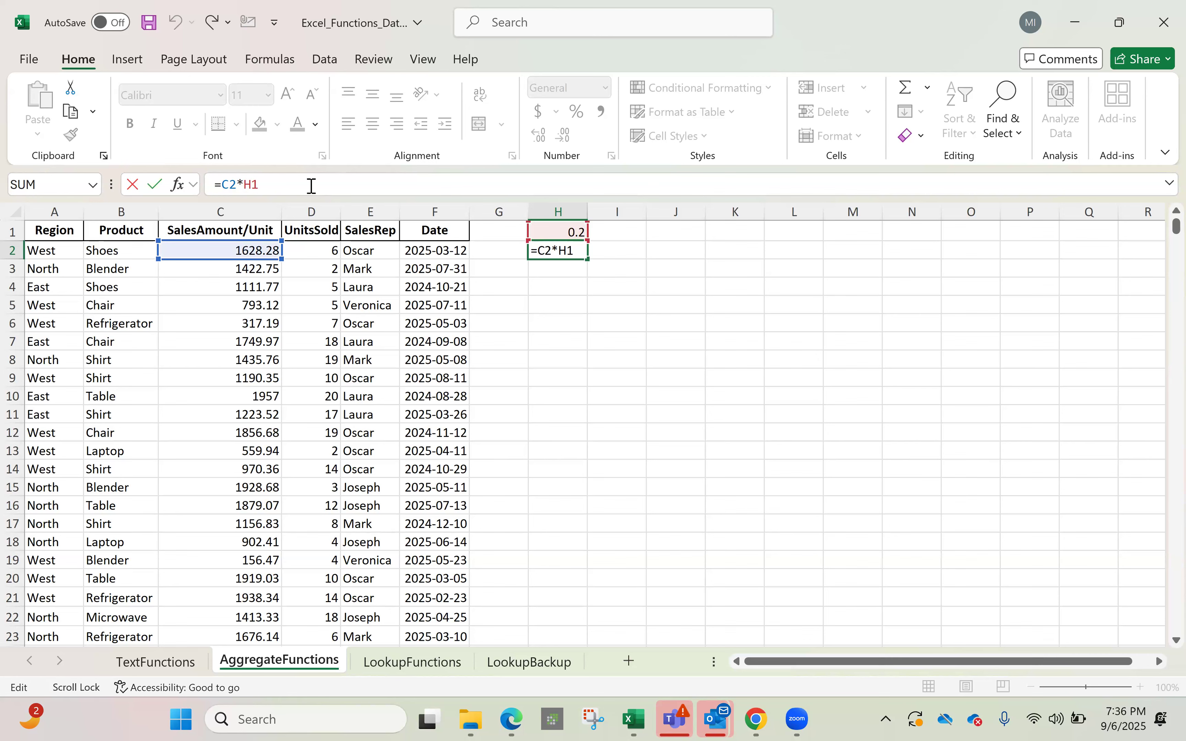
click(544, 272)
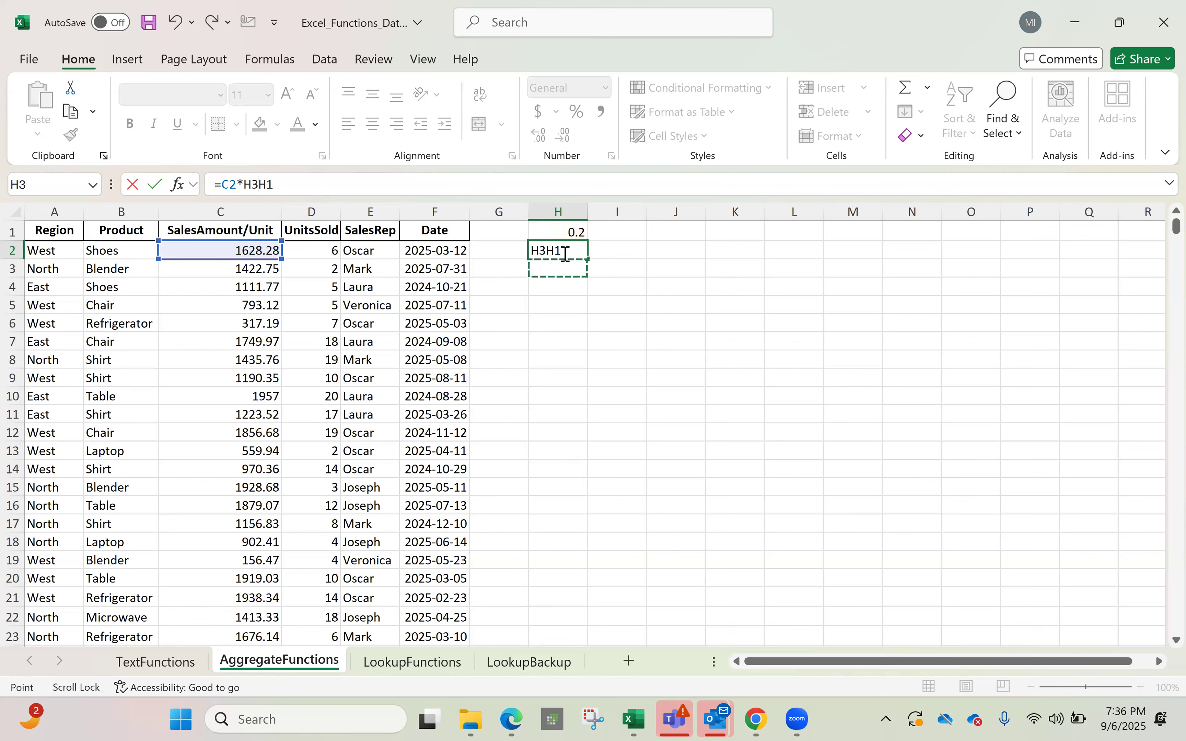
click(565, 255)
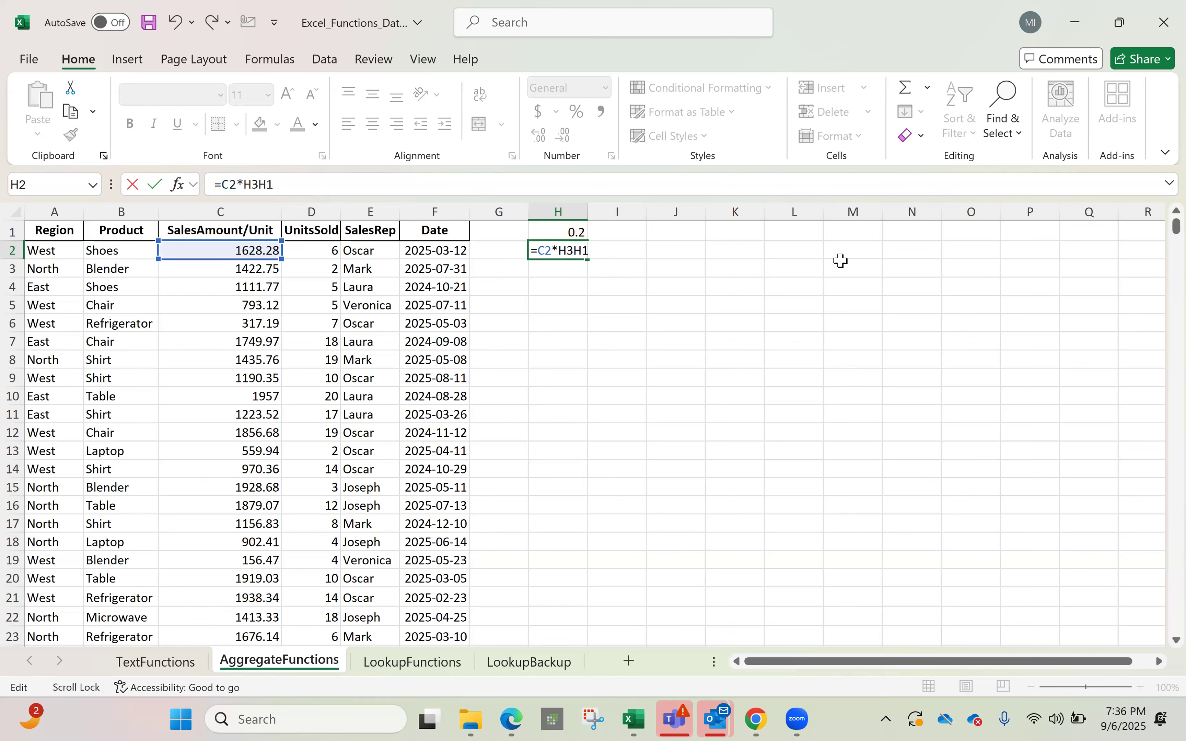
key(Return)
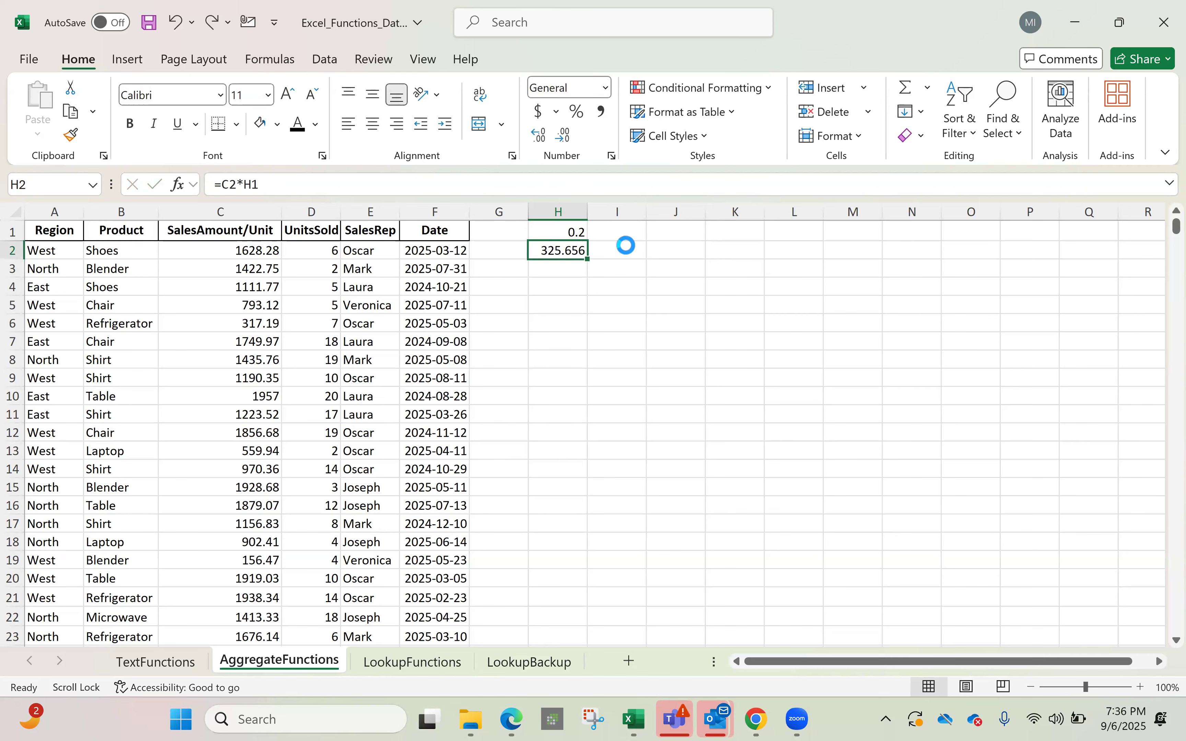
key(ctrl+y)
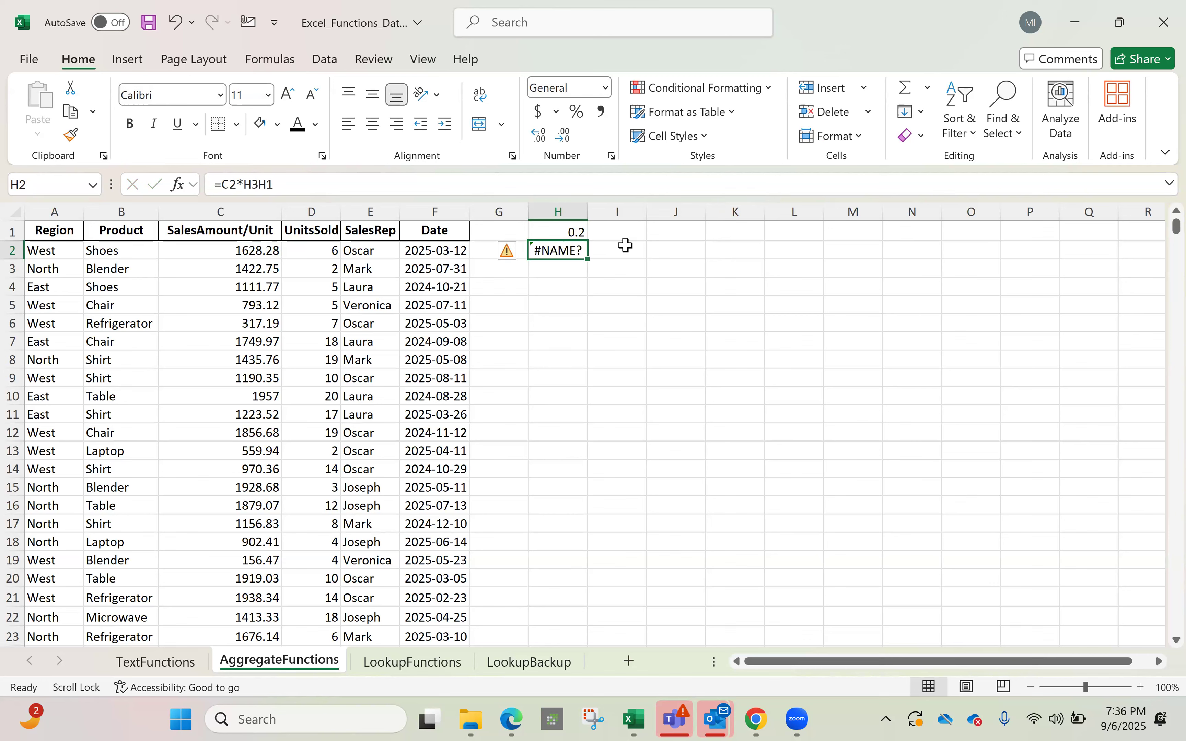
key(Down)
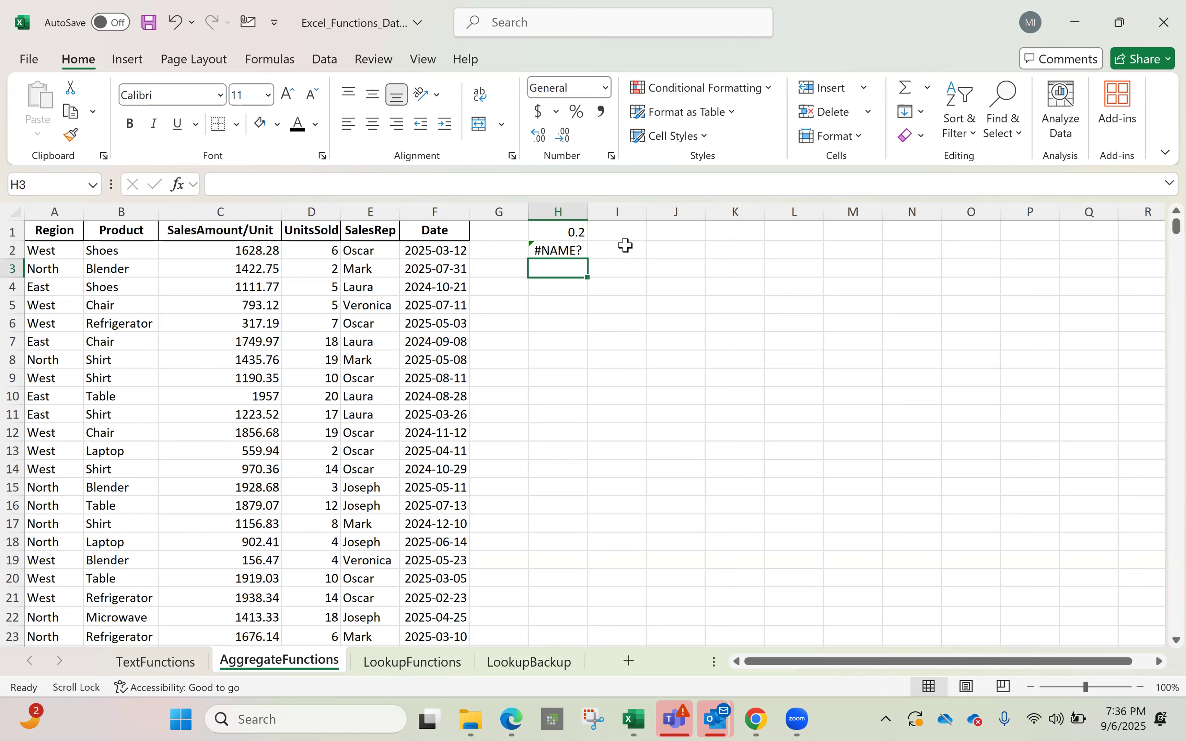
key(ctrl+z)
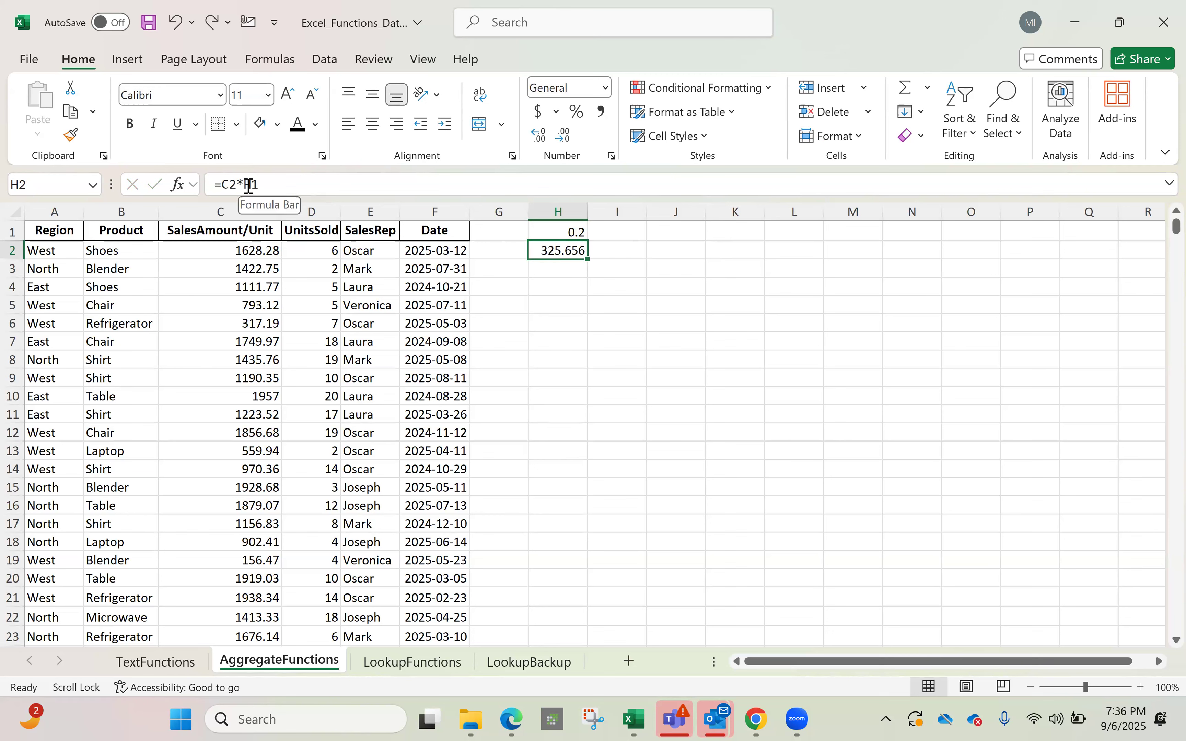
click(355, 175)
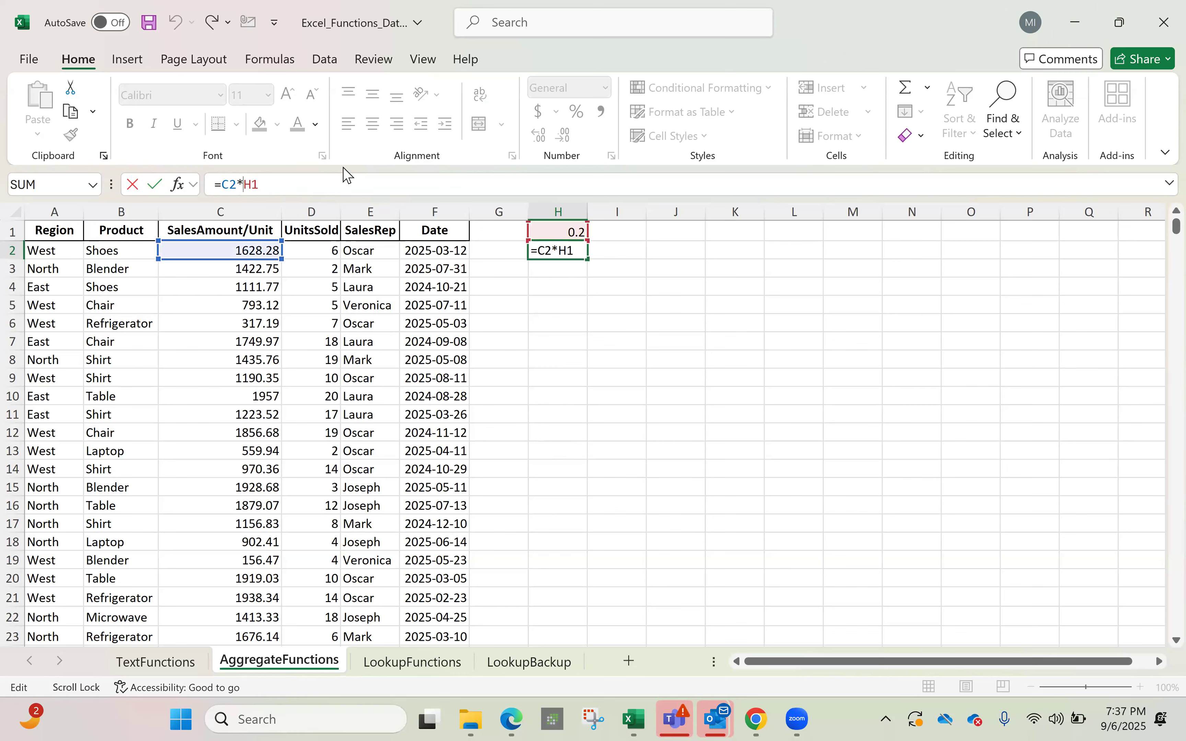
Make H2's formula =C2*$H$1 using F4, still giving 325.656
click(278, 60)
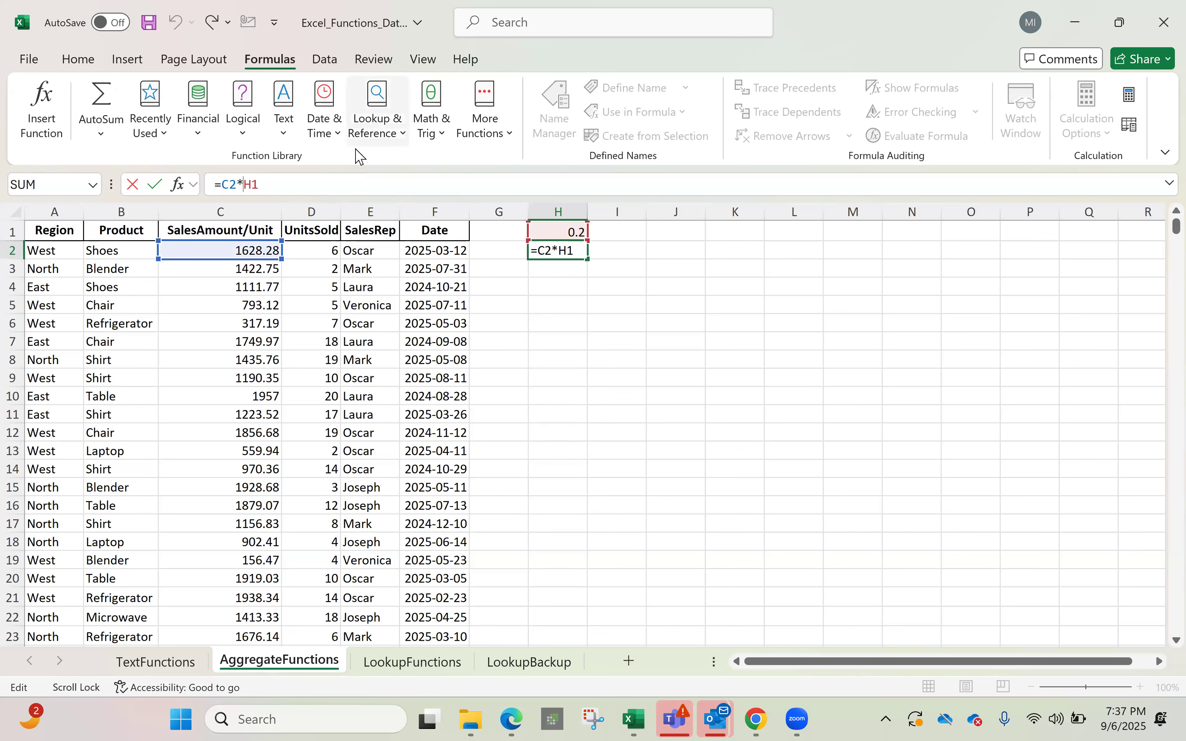
click(77, 65)
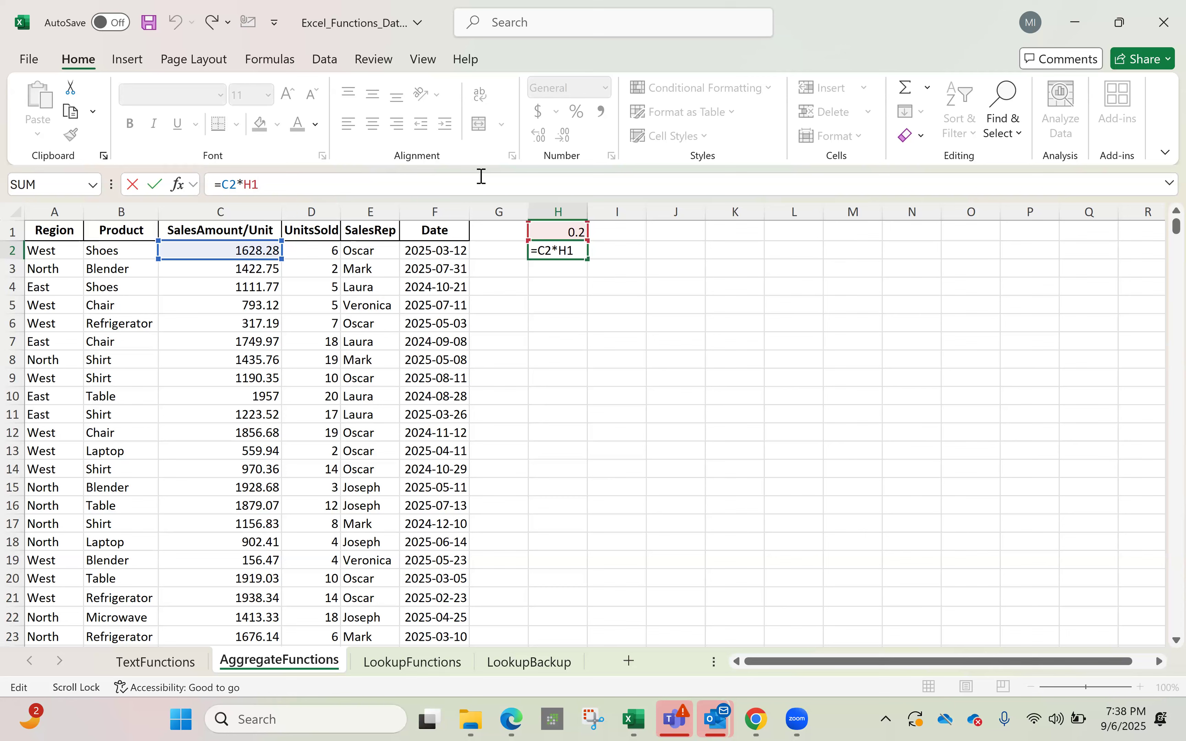
key(F4)
key(Return)
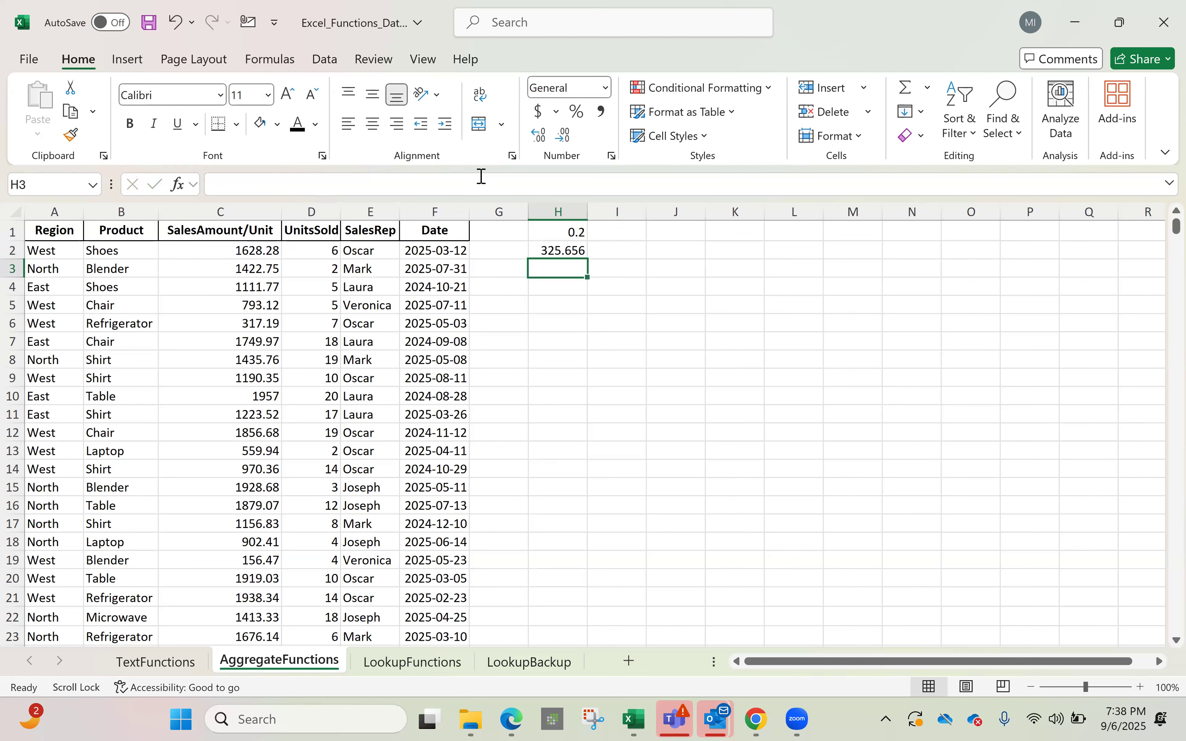
click(562, 249)
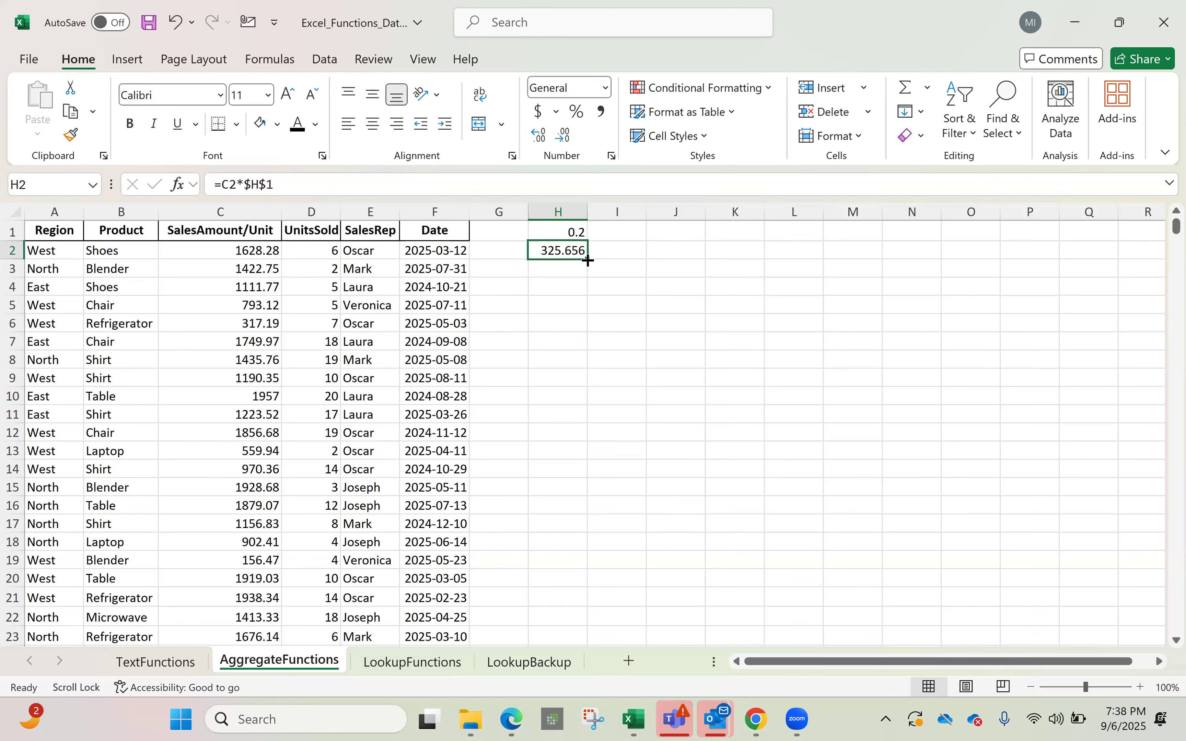
Fill H2's formula down to H71 and confirm H6 shows =C6*$H$1 (63.438)
drag(571, 364, 556, 512)
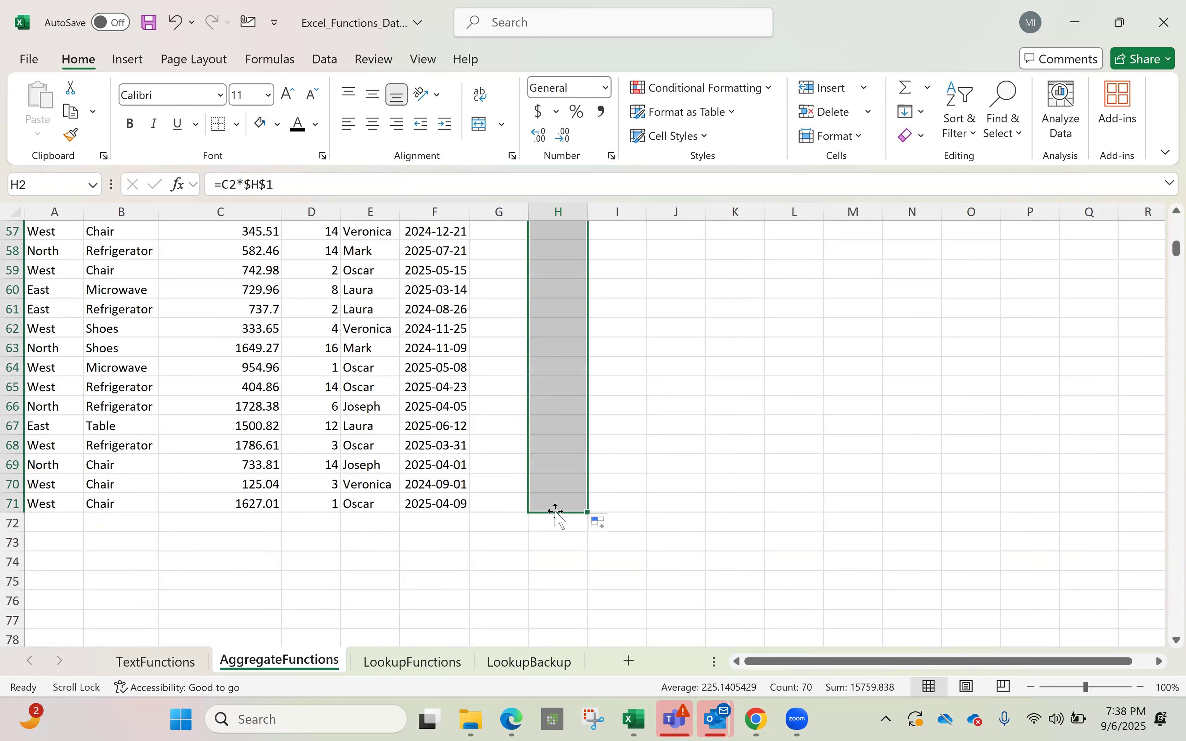
drag(1176, 248, 1162, 156)
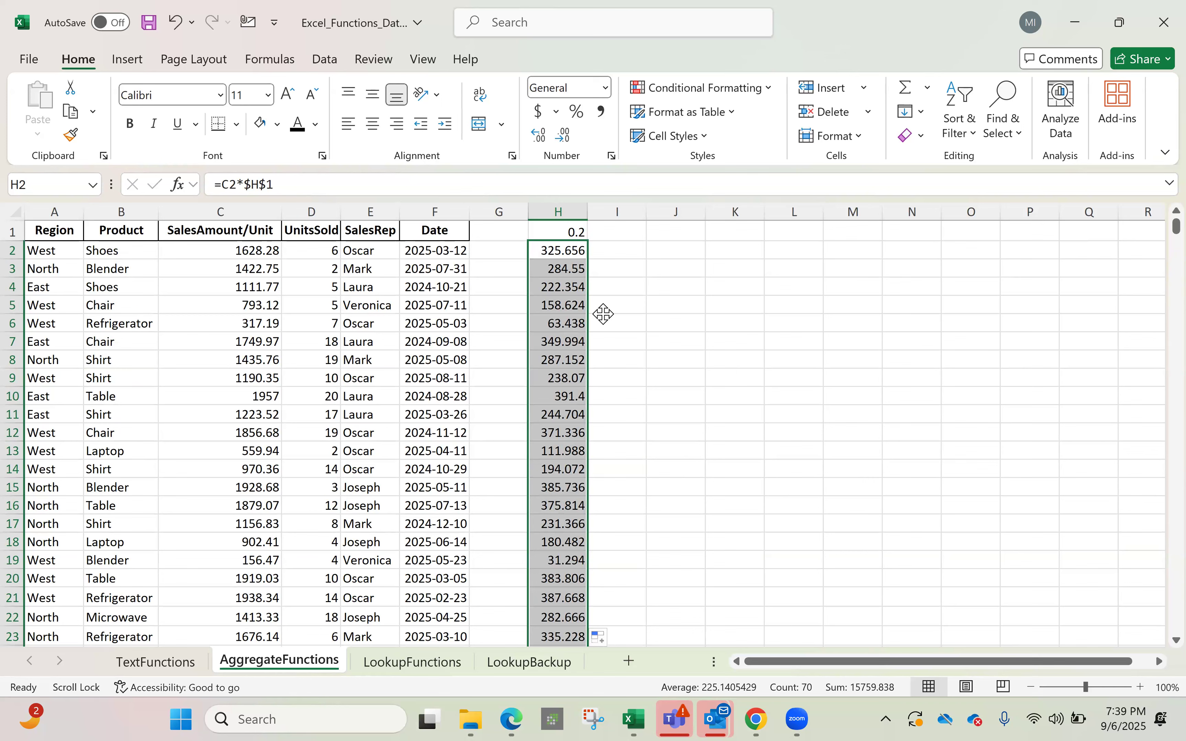
click(560, 319)
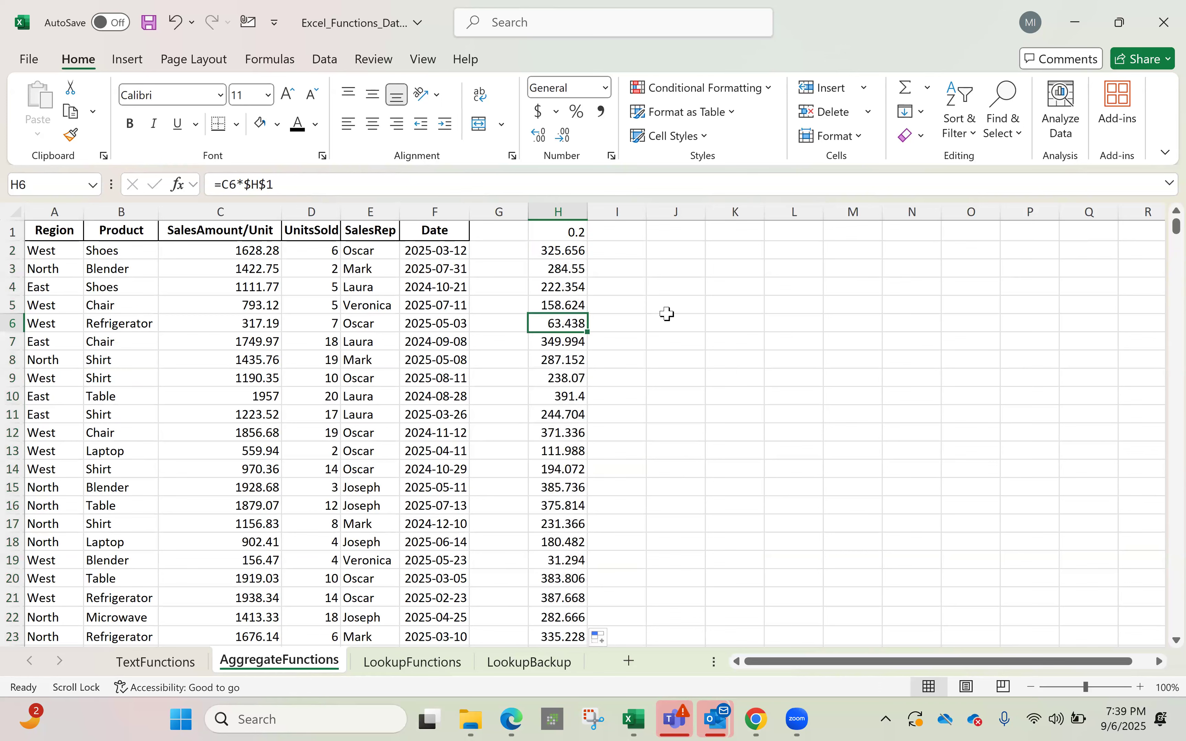
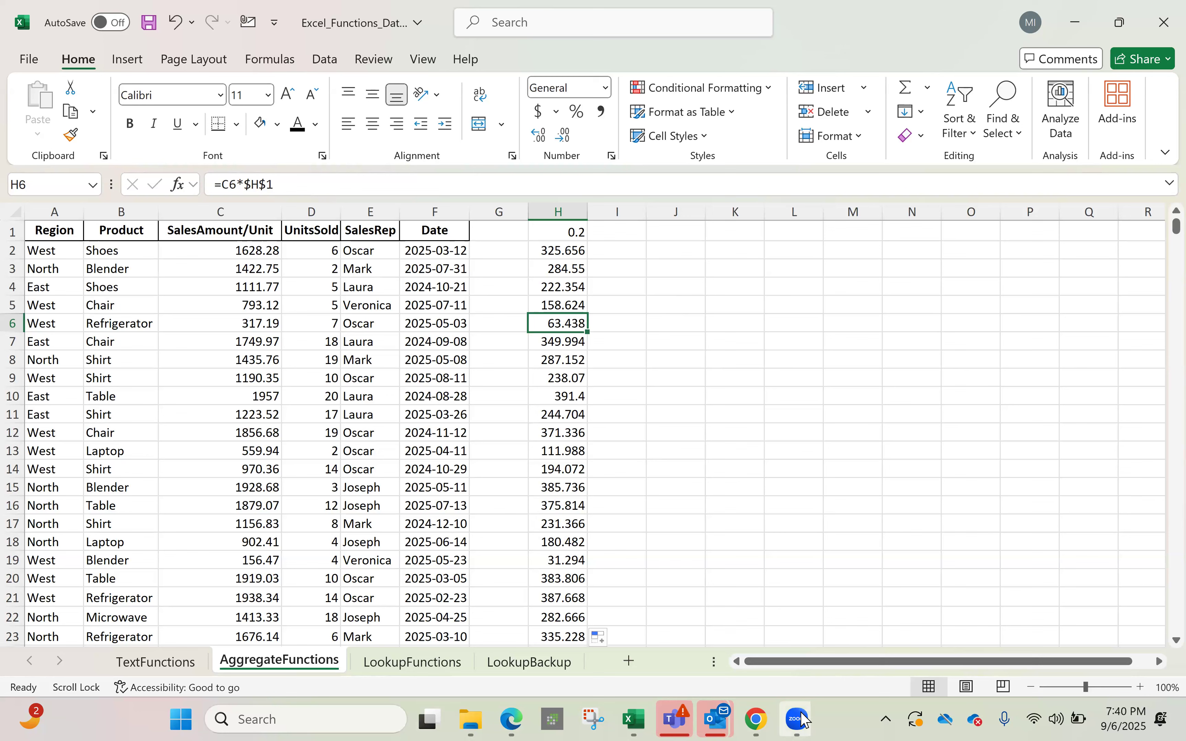
Switch to WEEK 1 NOTE.pdf and scroll to the CREATING NAMED RANGES IN EXCEL section
mouse_move(803, 720)
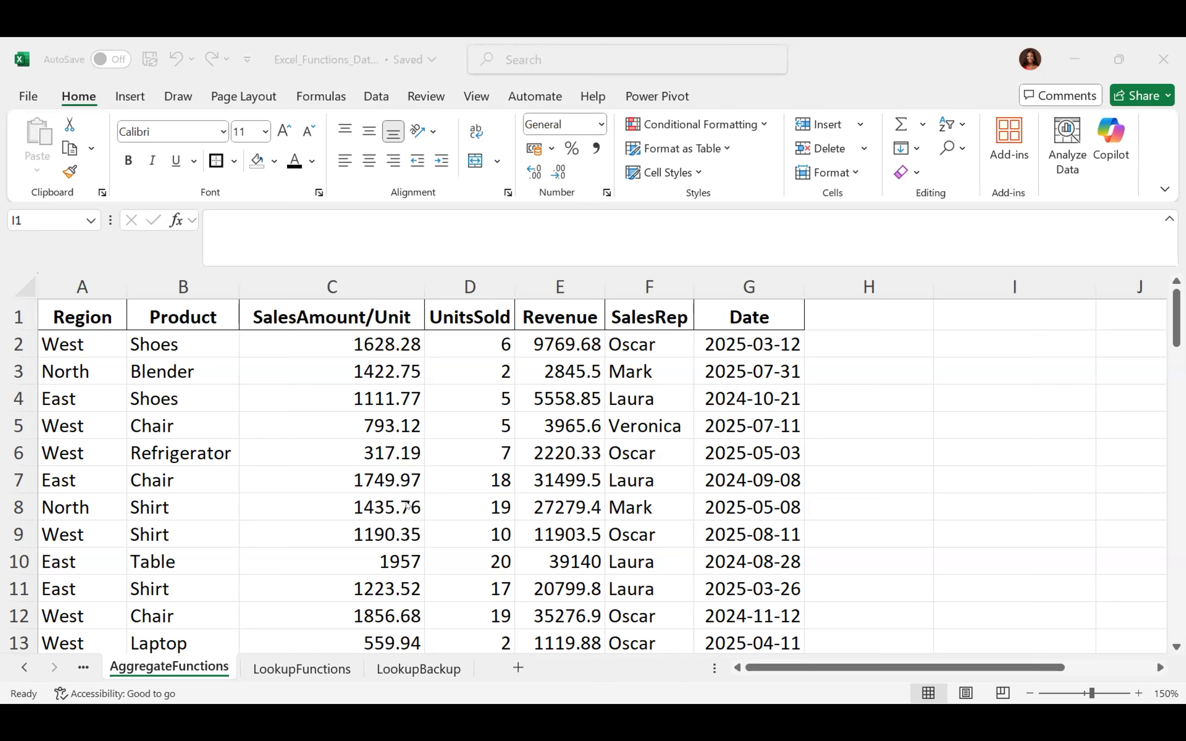
key(alt+Tab)
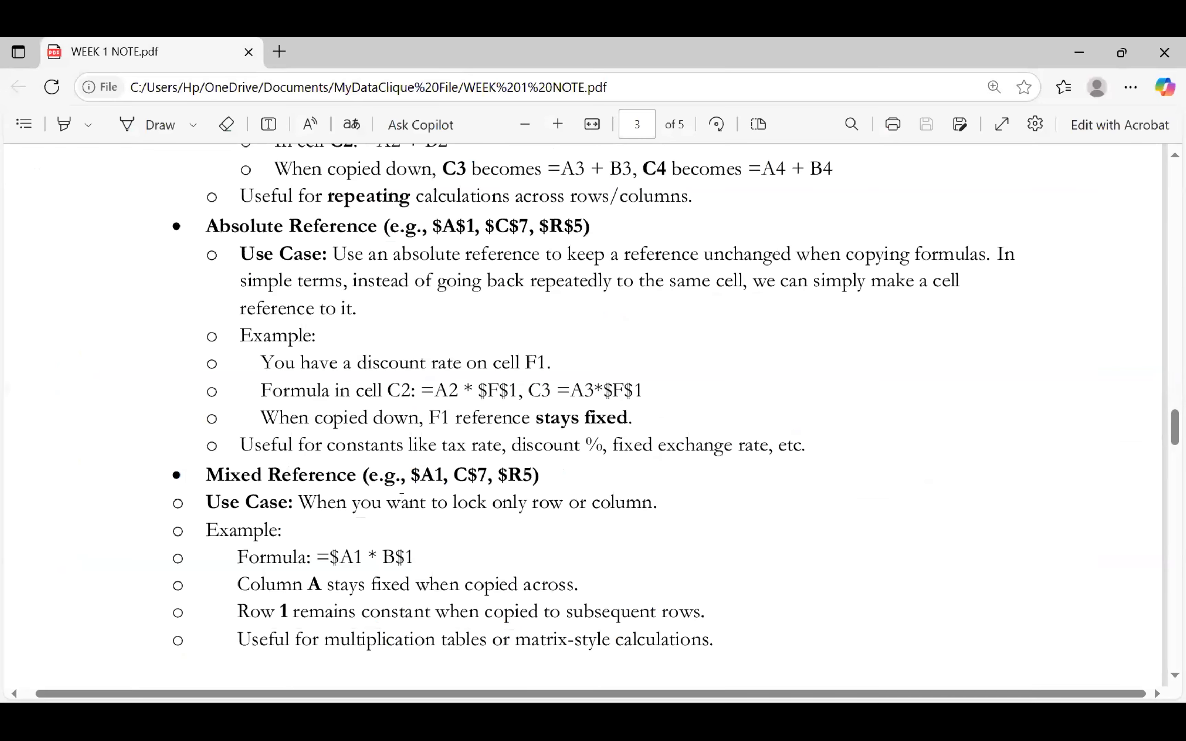
scroll(402, 498, down, 4)
scroll(402, 497, down, 5)
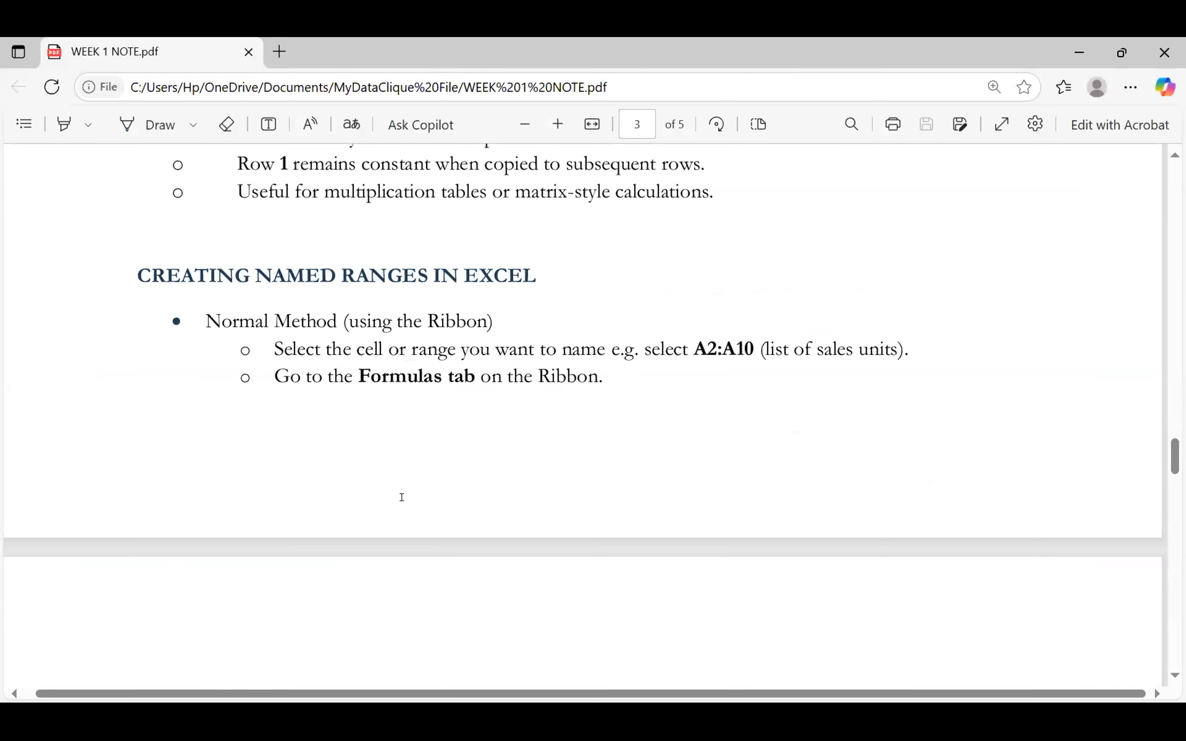
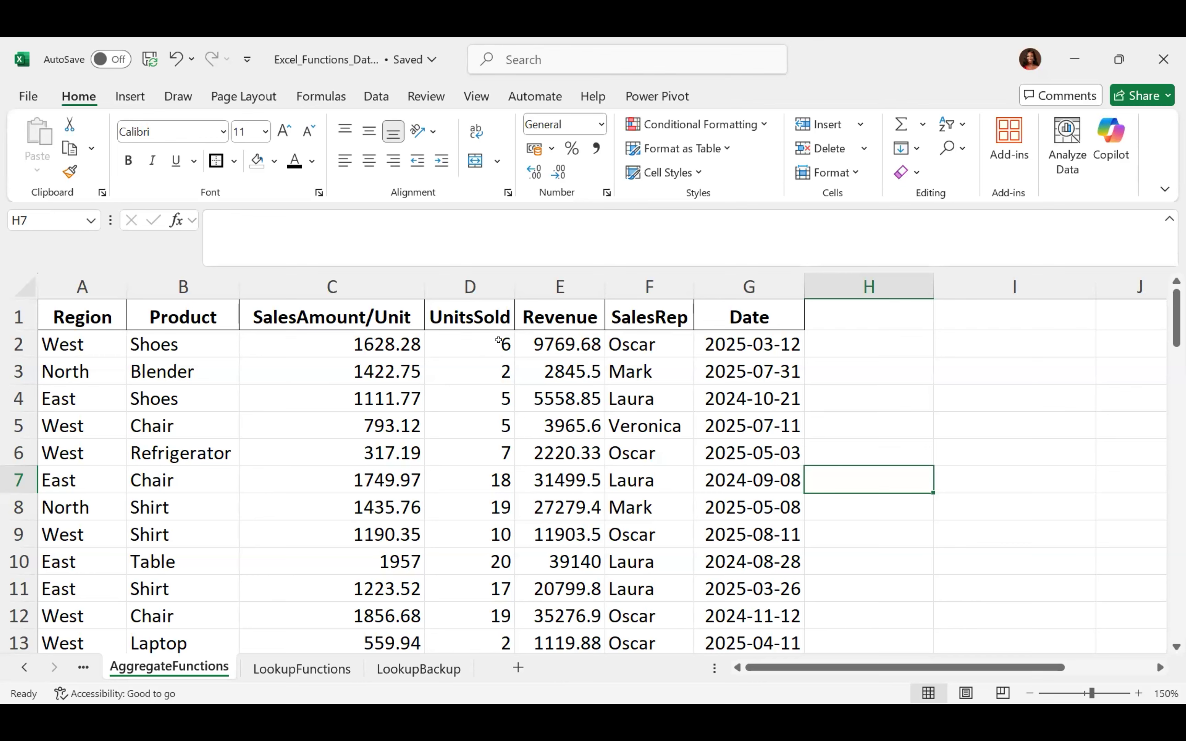
Select D2, the first UnitsSold value
click(460, 337)
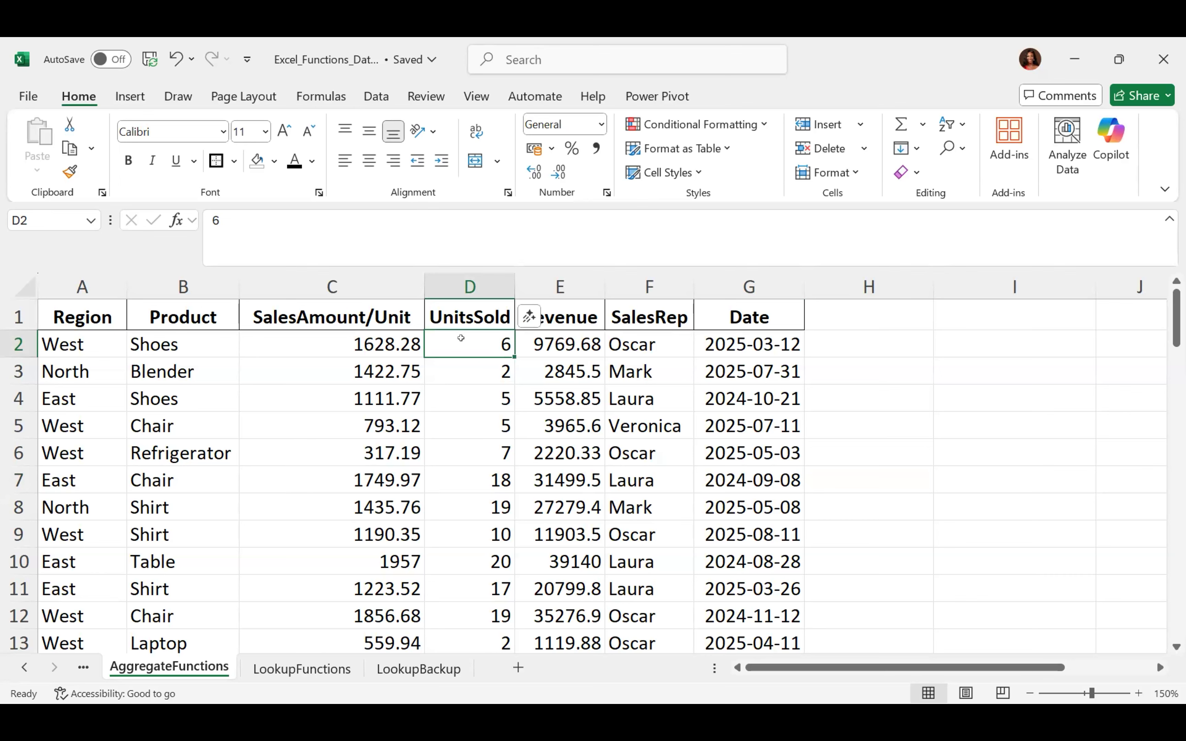
Select D2:D71 and name it 'UnitsSold' through the Name Box
key(ctrl+shift+Down)
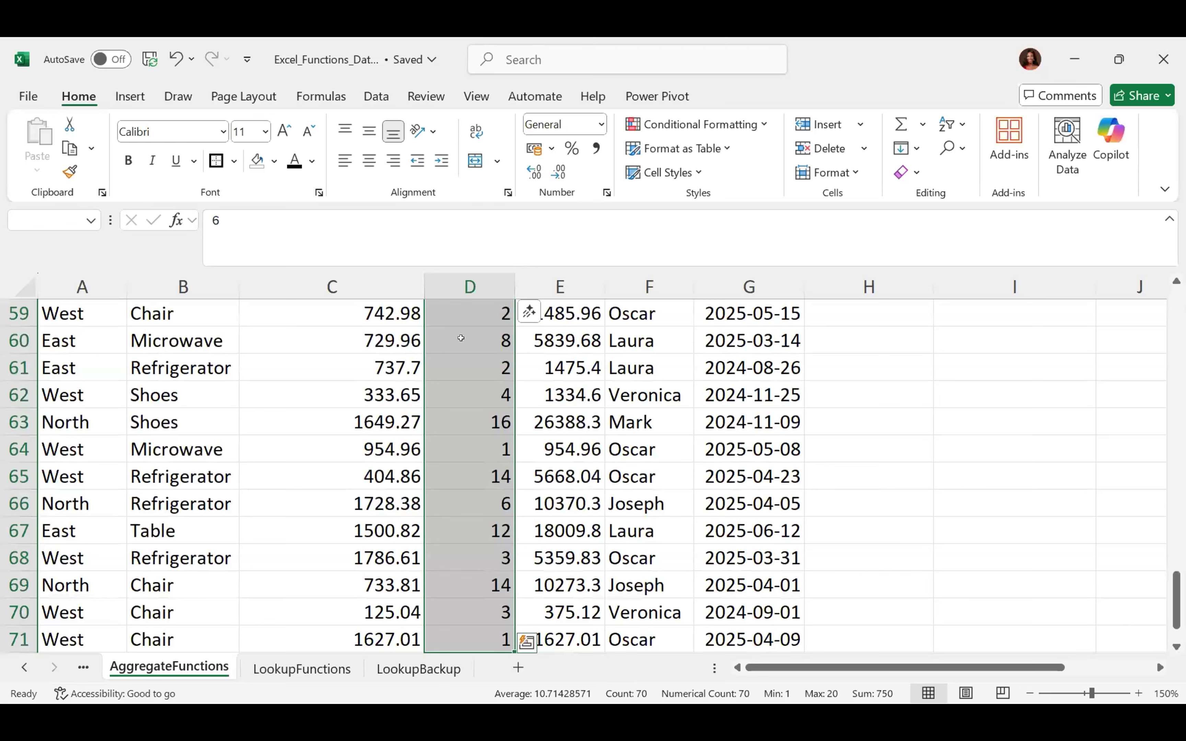
scroll(460, 338, down, 2)
scroll(461, 339, up, 2)
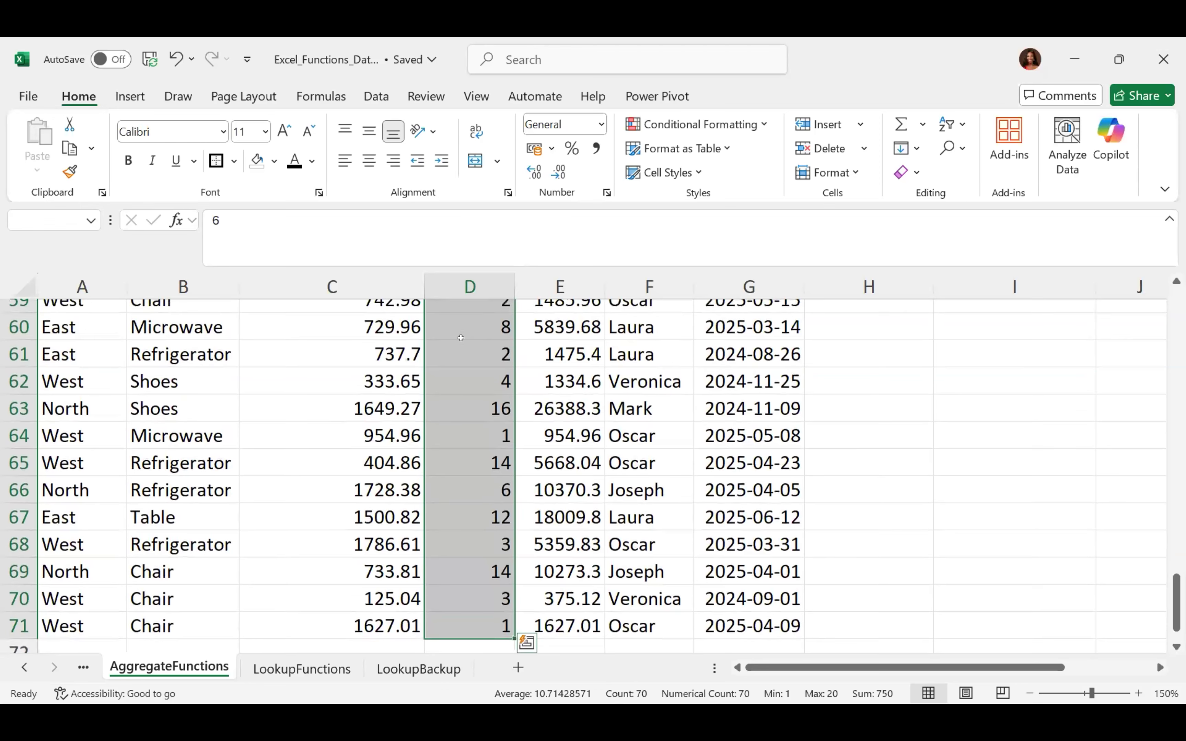
scroll(461, 339, down, 1)
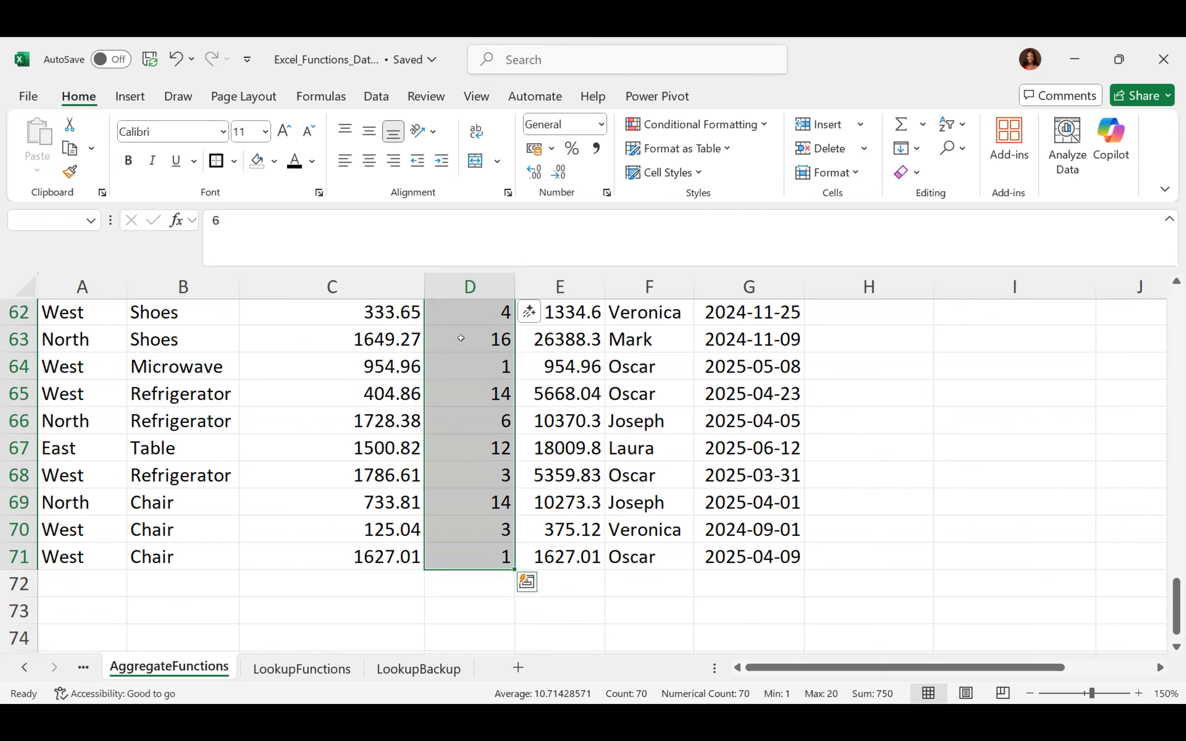
scroll(460, 337, up, 20)
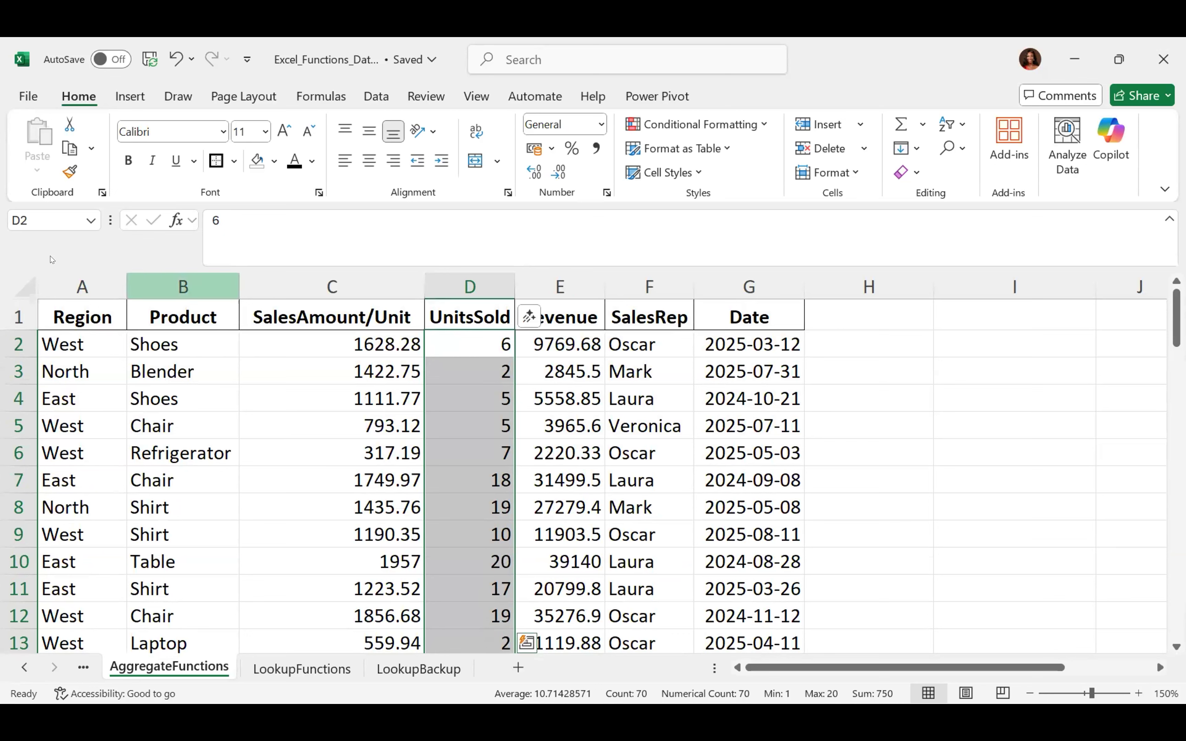
click(15, 214)
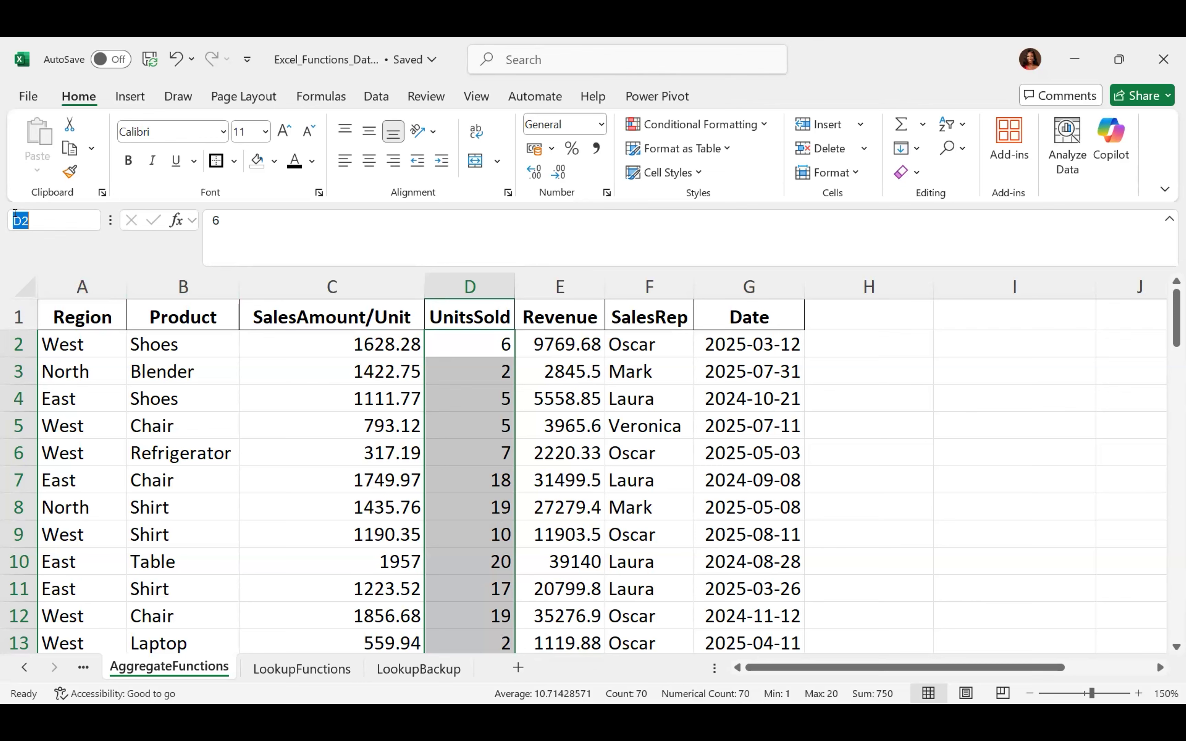
text(UnitsSold)
key(Return)
click(1003, 340)
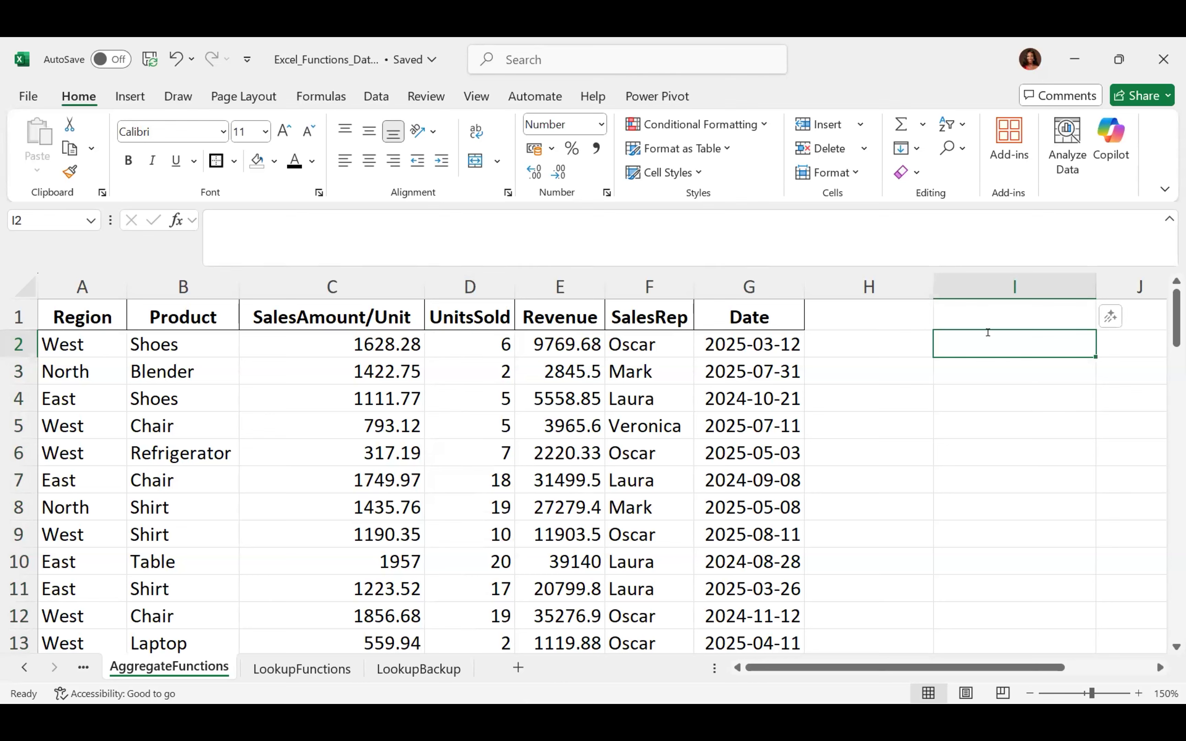
Enter a SUM over D2:D71 in I2, check the 750.00 result, then clear the cell
text(=sum)
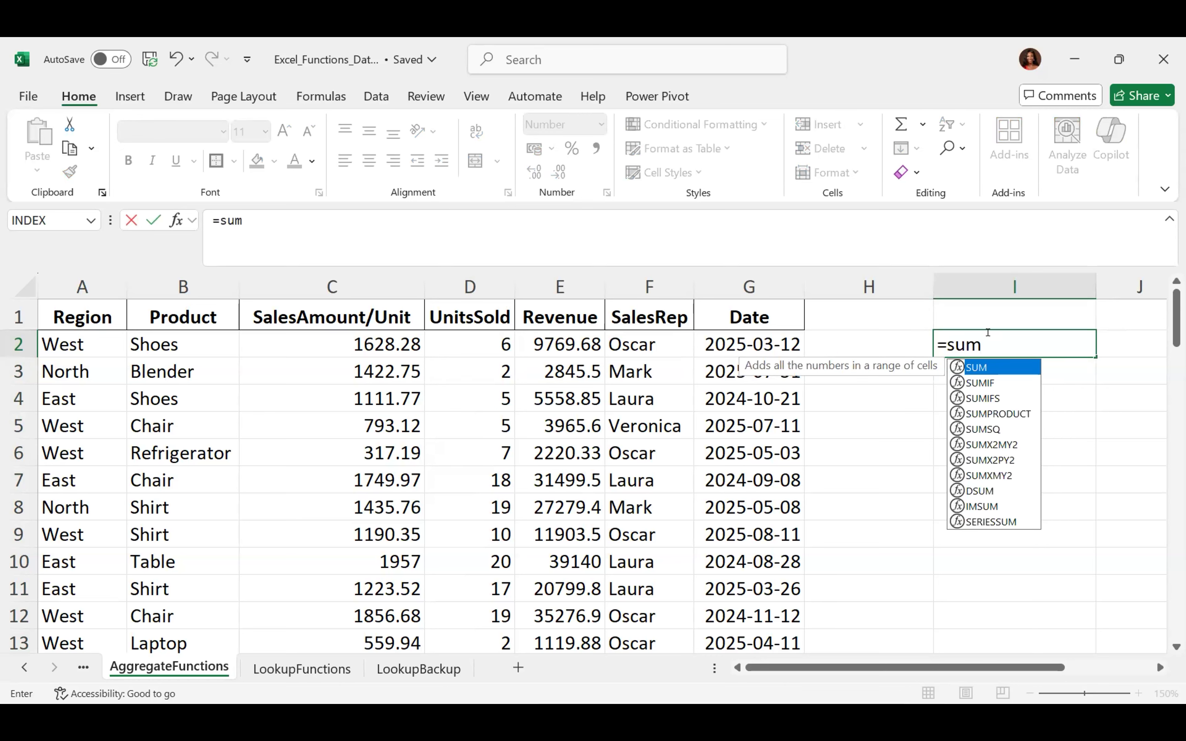
key(Tab)
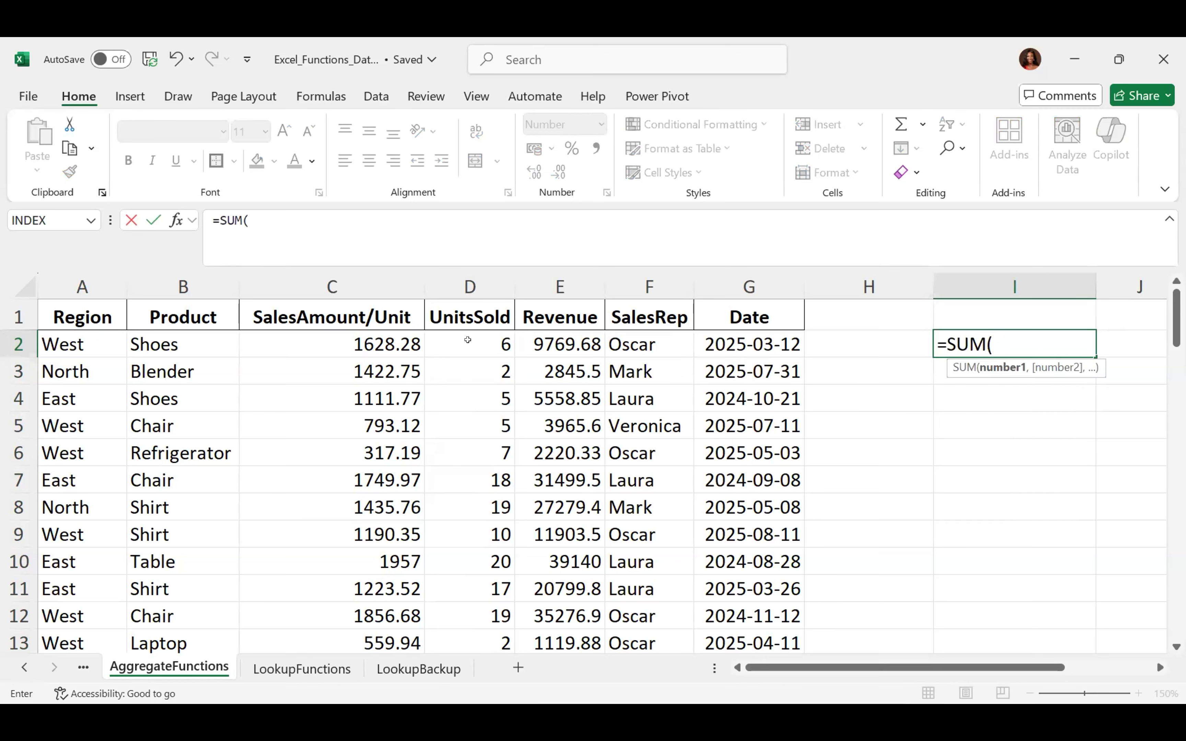
click(463, 340)
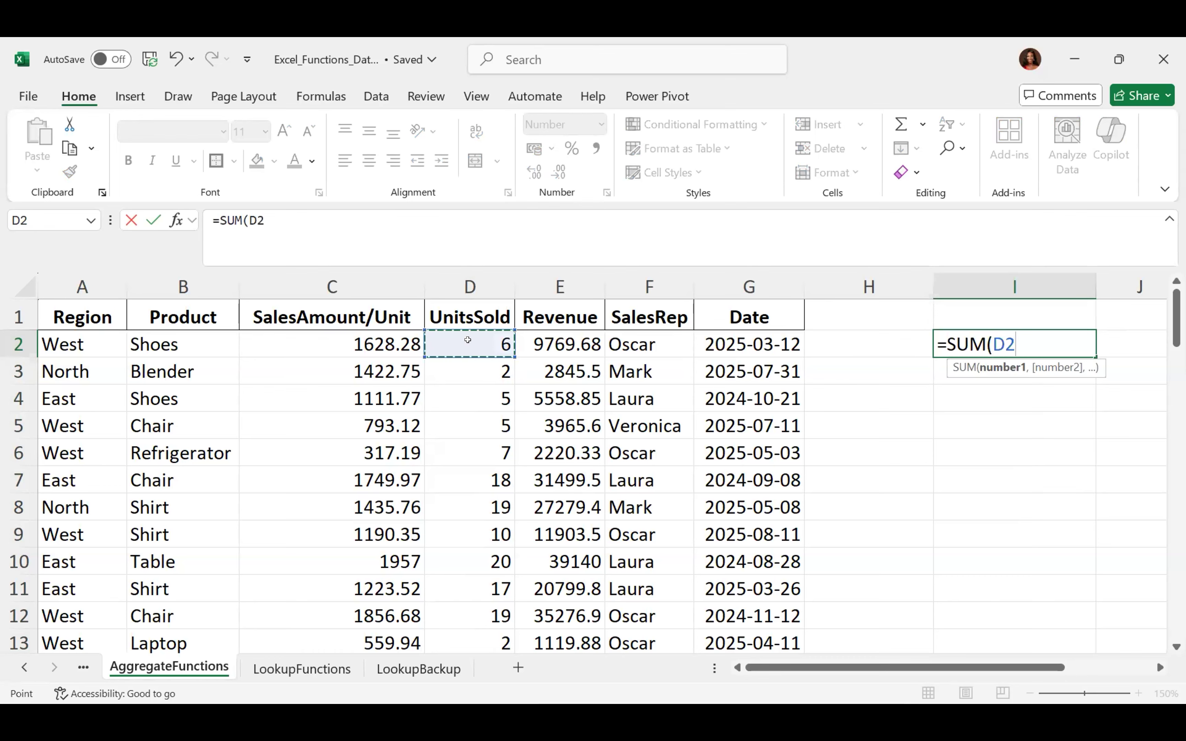
key(ctrl+shift+Down)
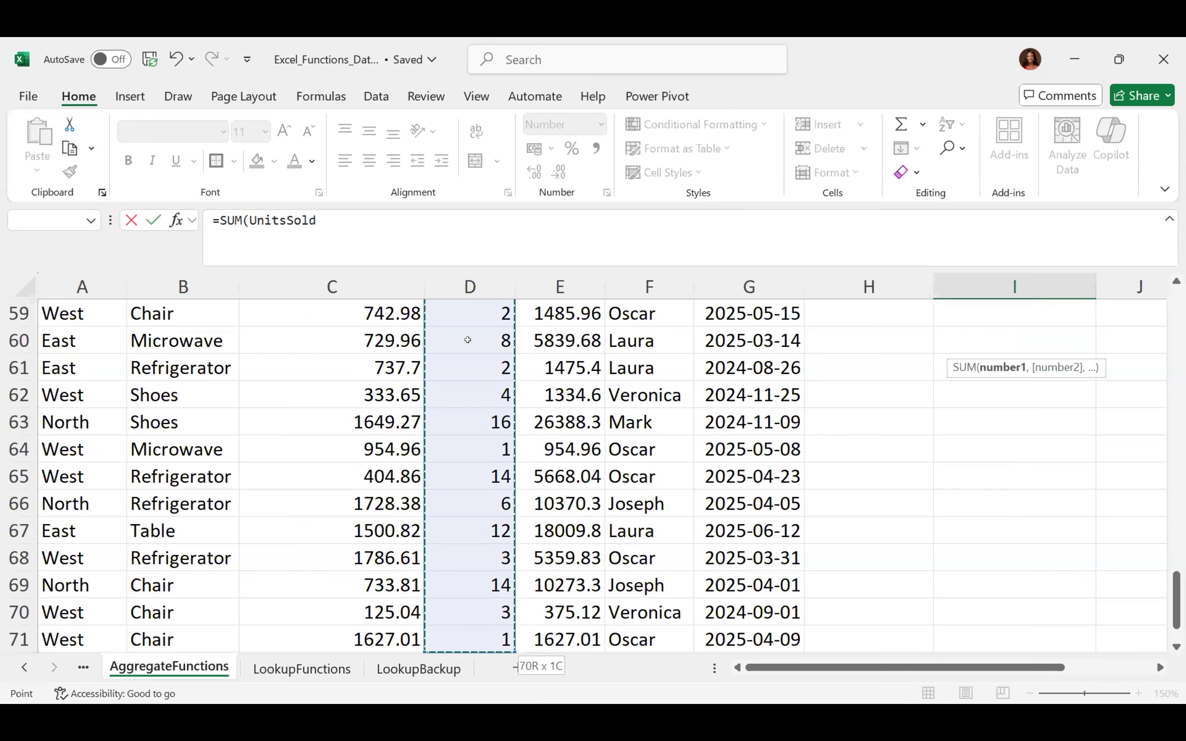
text())
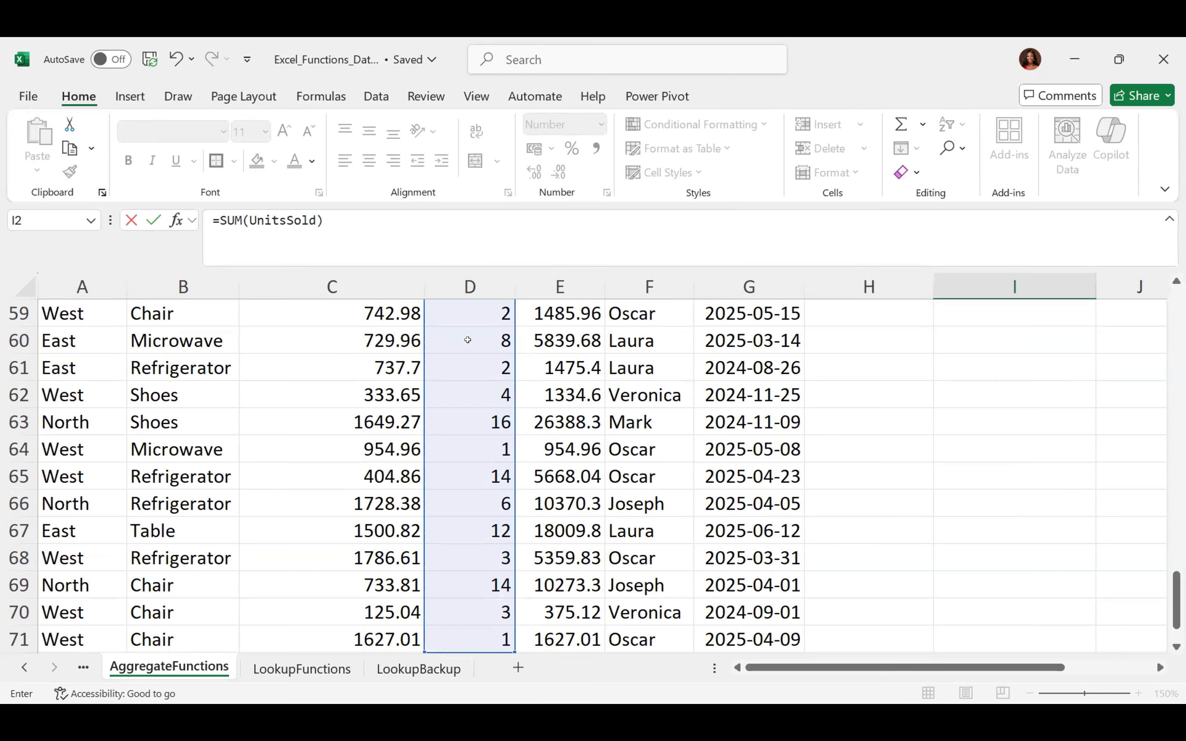
key(Return)
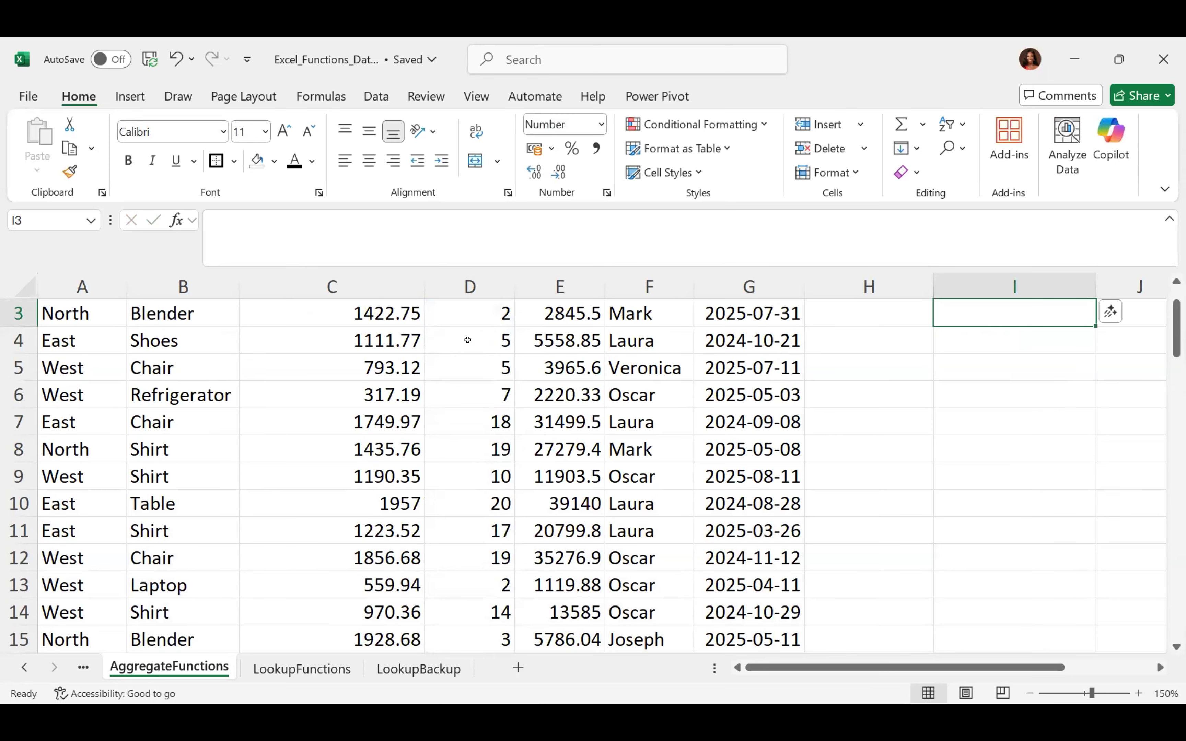
key(Up)
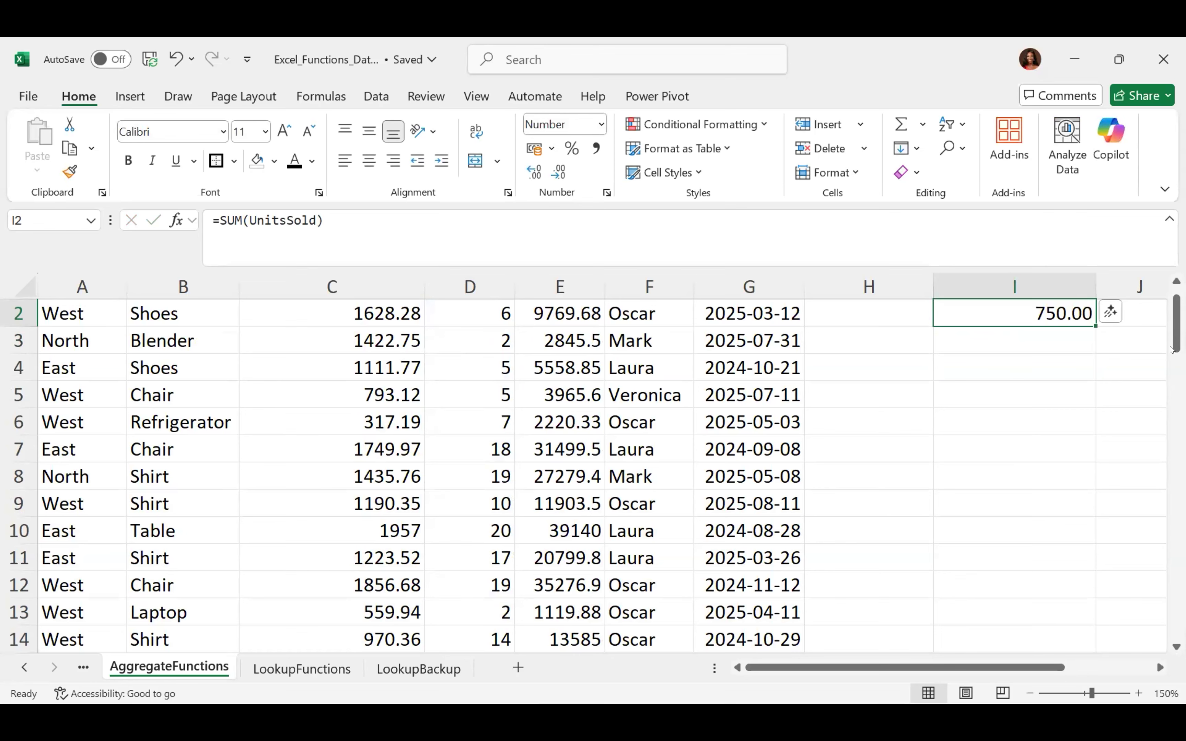
drag(1171, 349, 1172, 344)
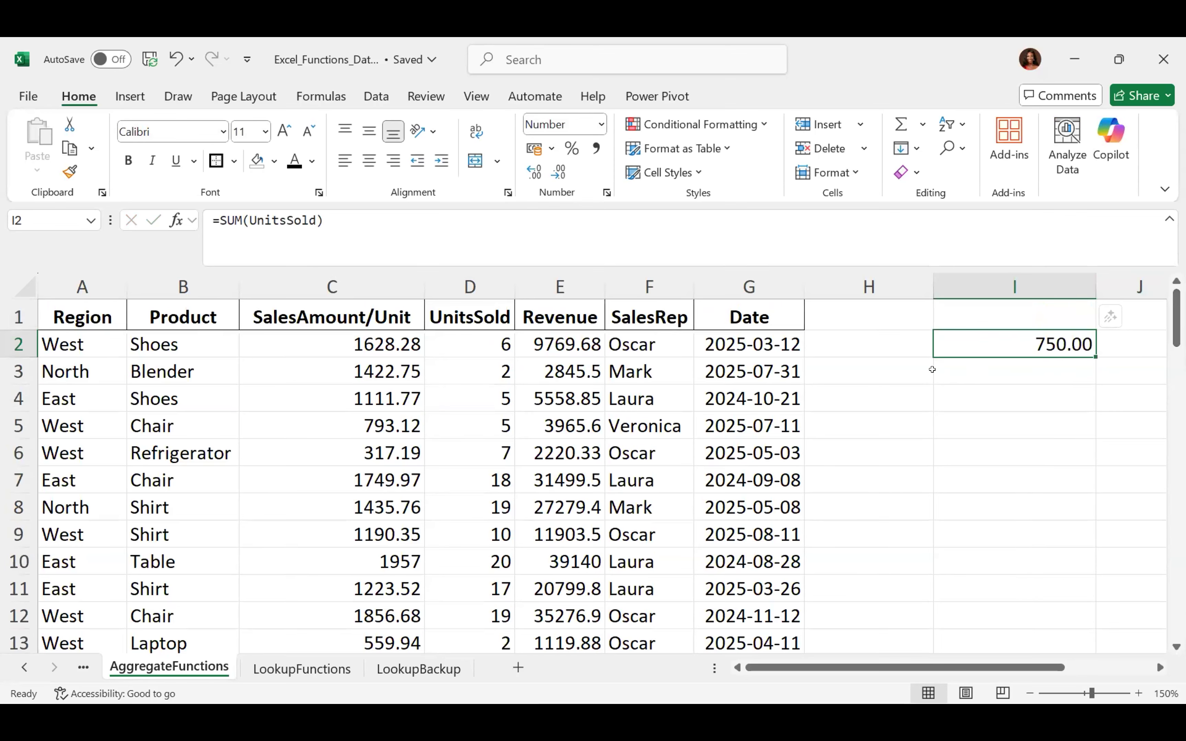
key(BackSpace)
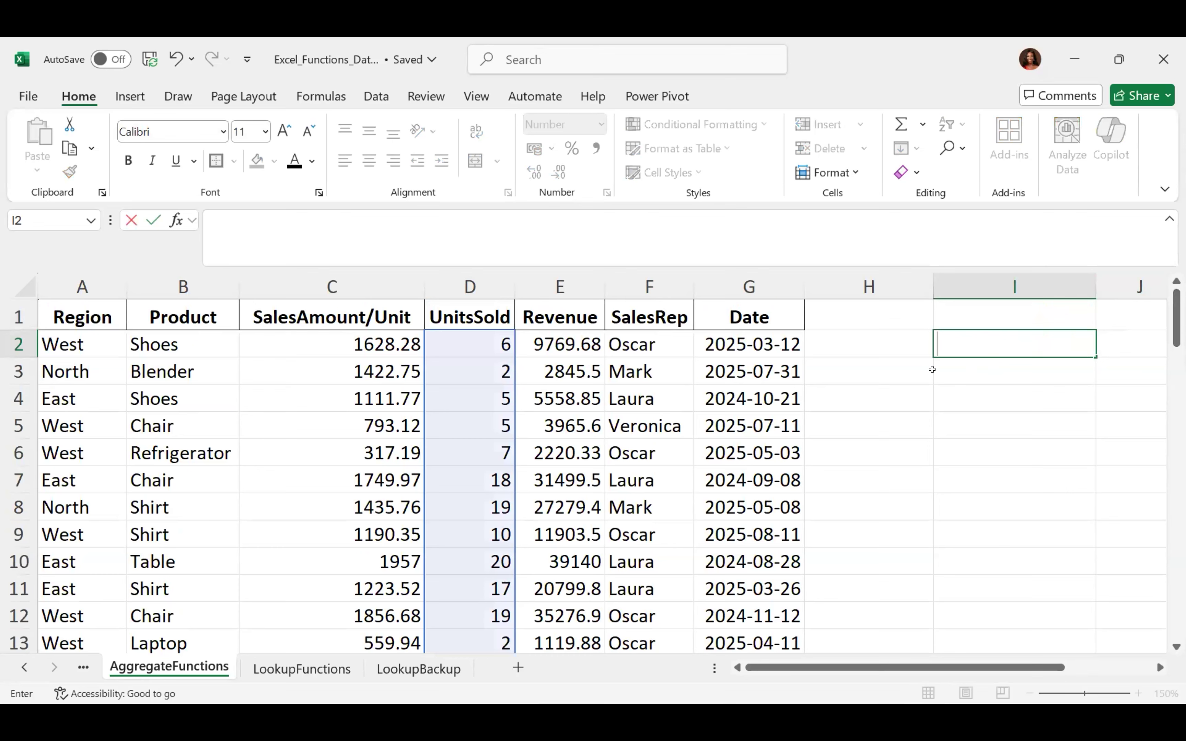
Build =SUM(UnitsSold) in I2 from AutoComplete, confirm 750.00, then delete it
text(=sum)
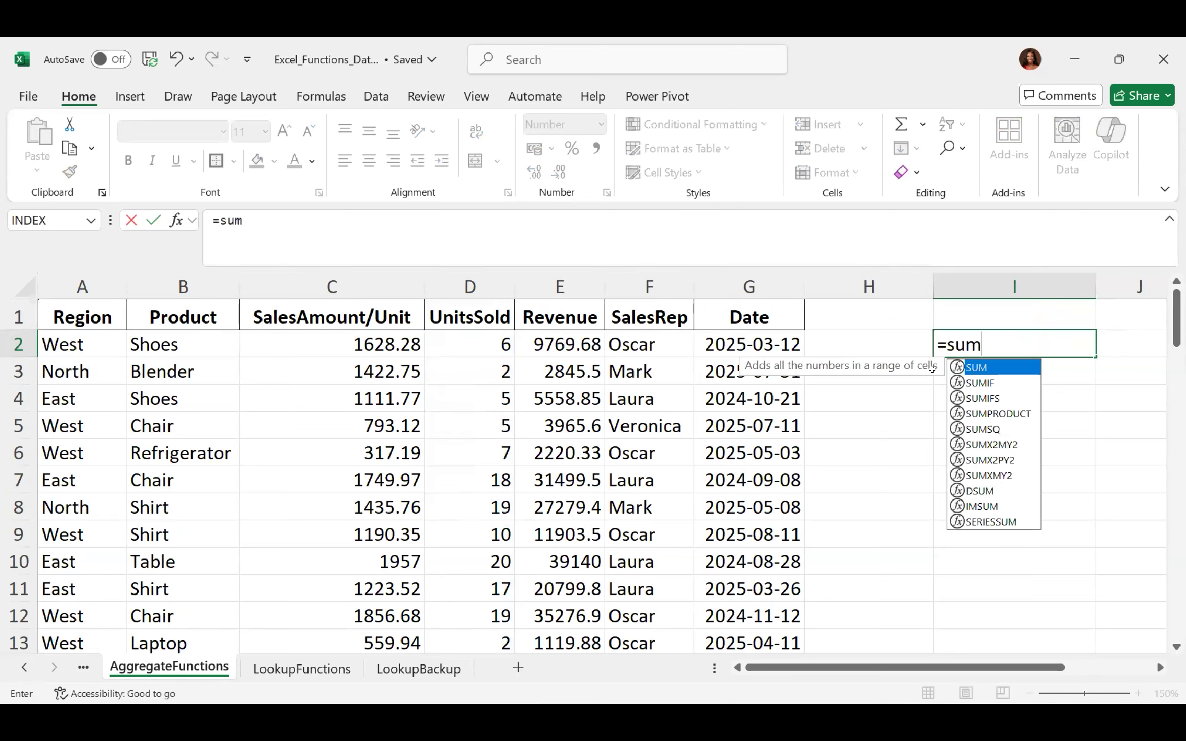
key(Tab)
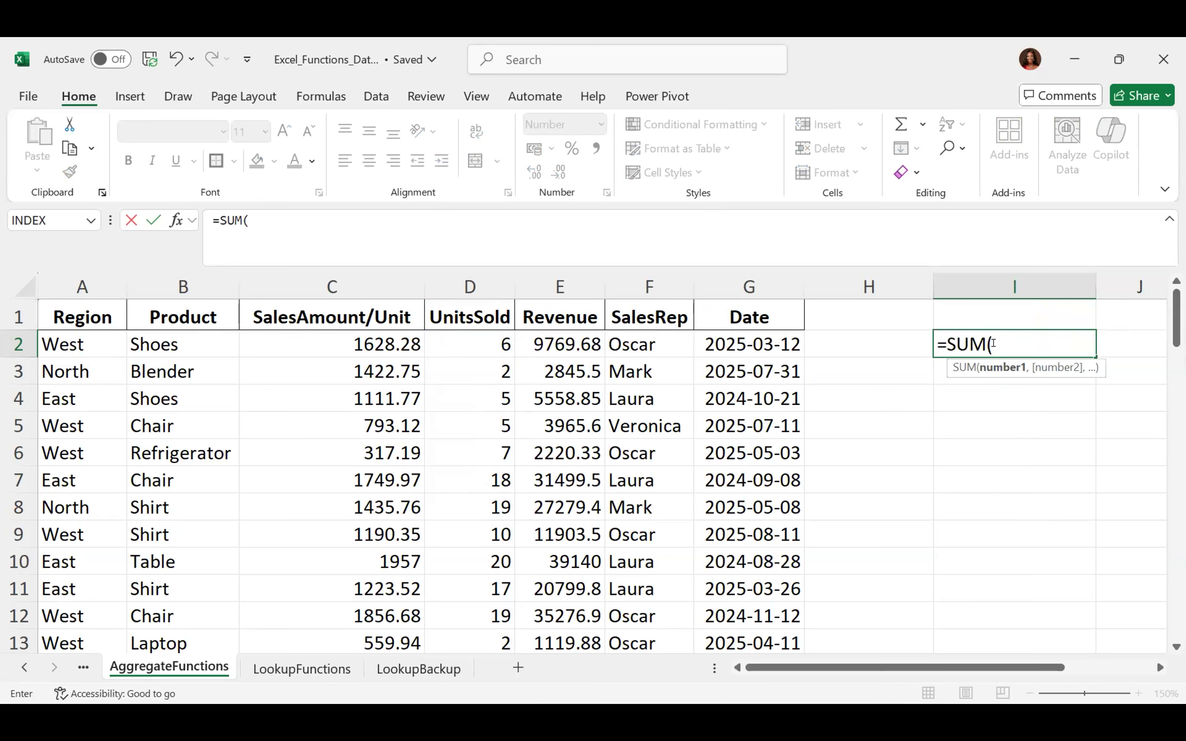
text(Un)
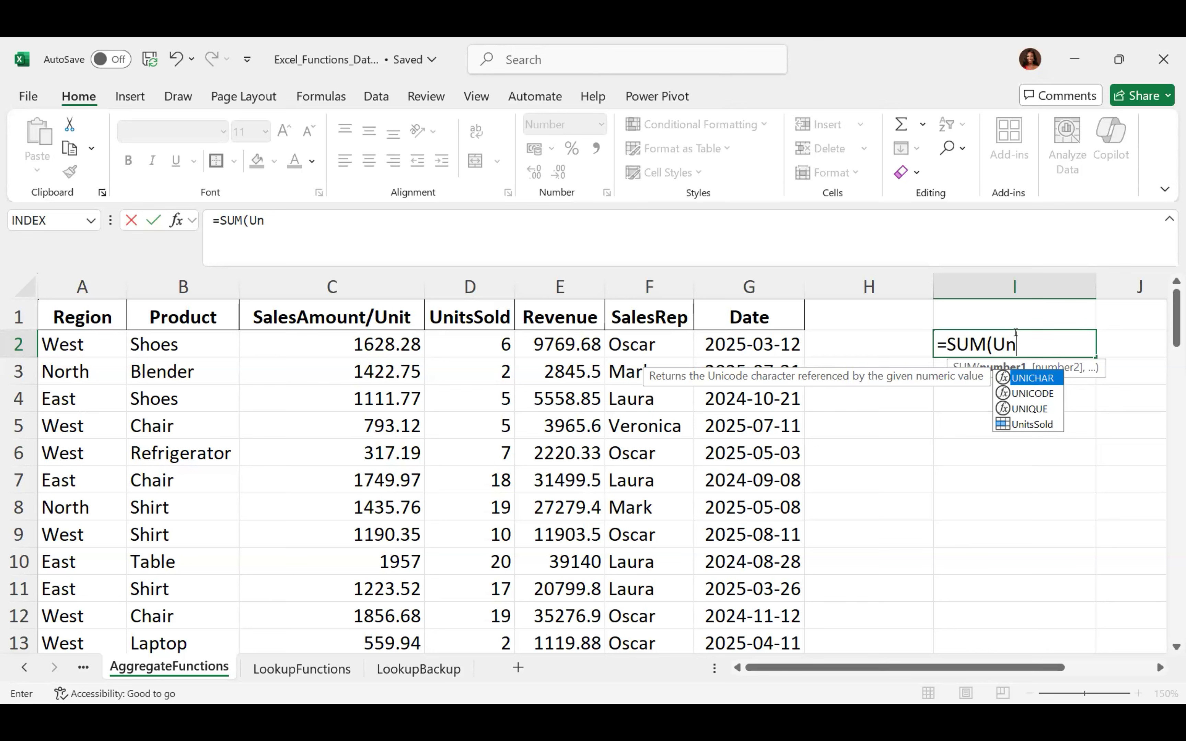
key(Down)
key(Down)
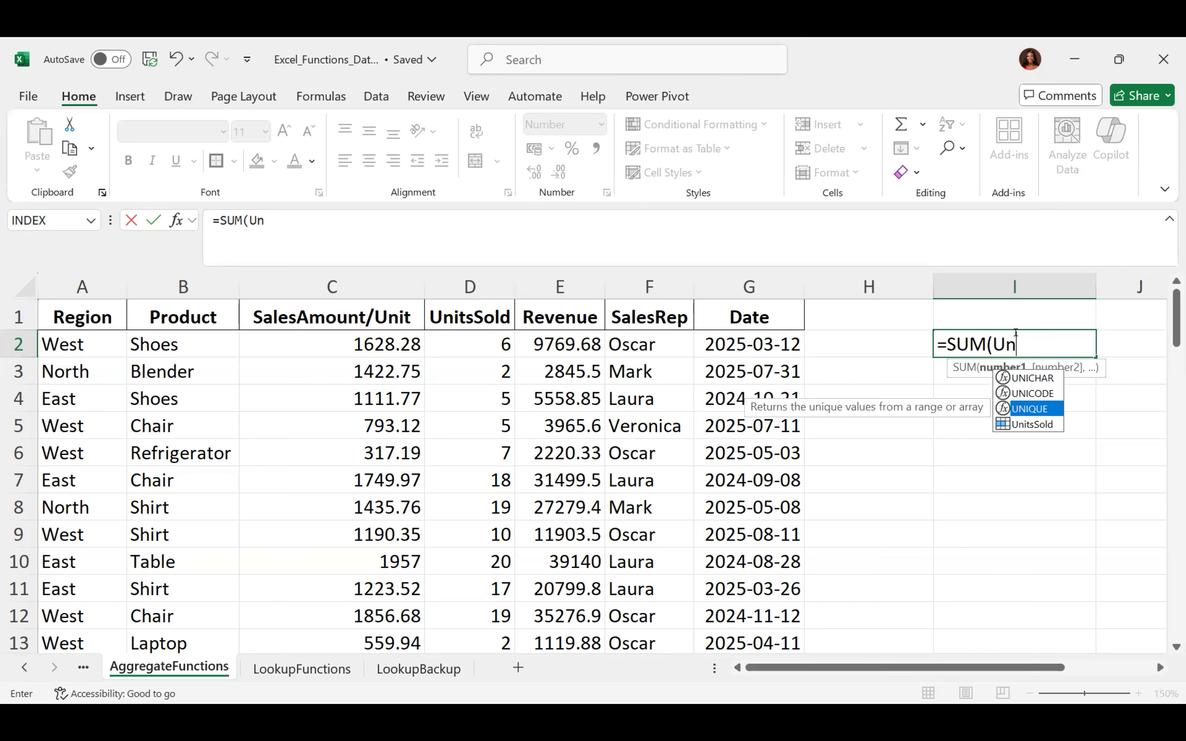
key(Down)
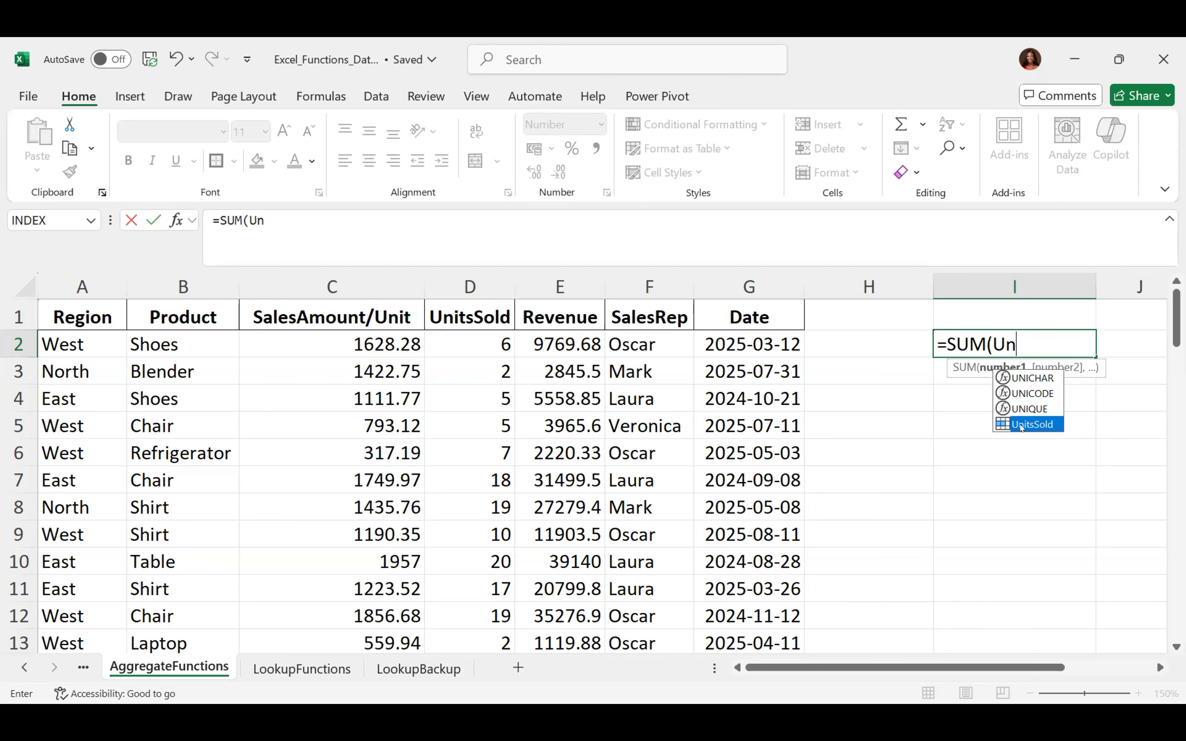
double_click(1021, 426)
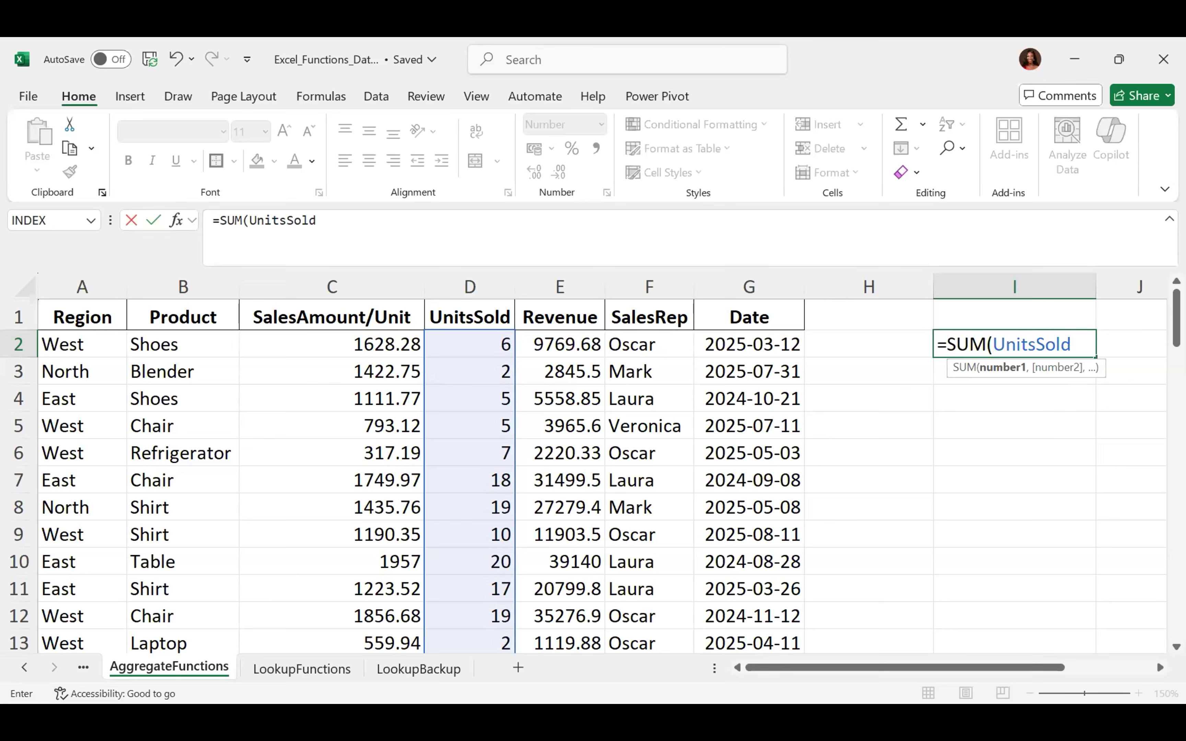
text())
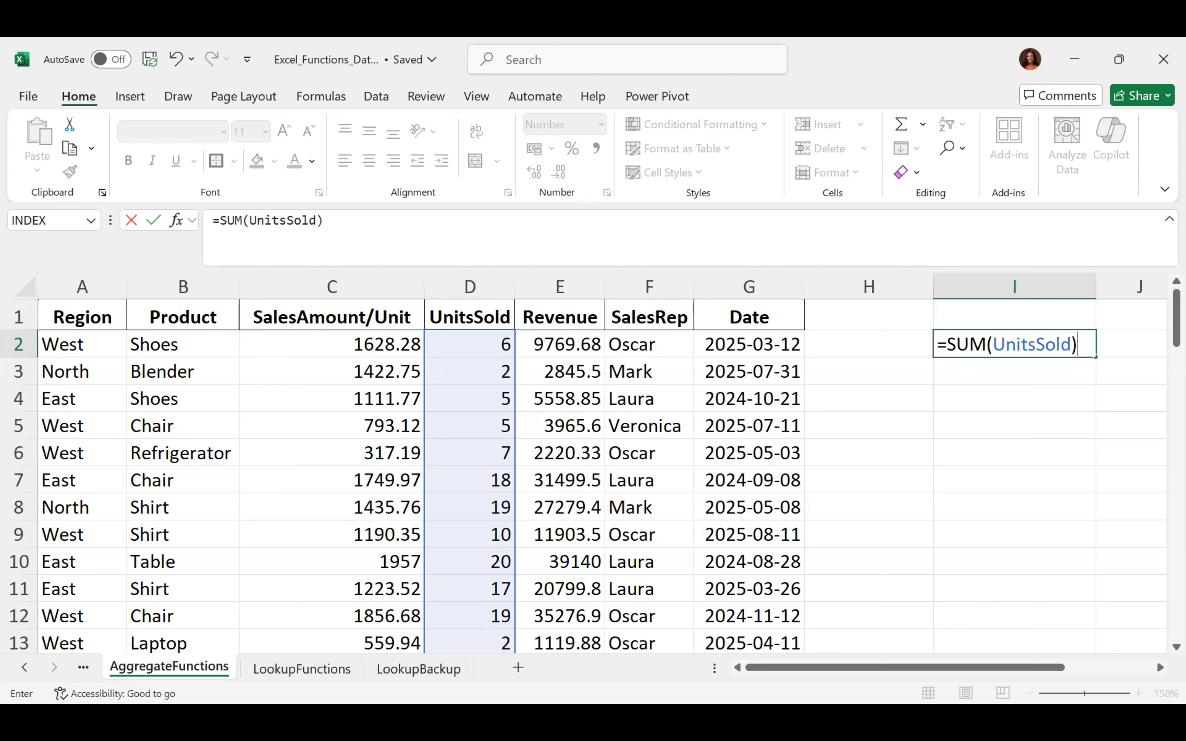
key(Return)
key(Up)
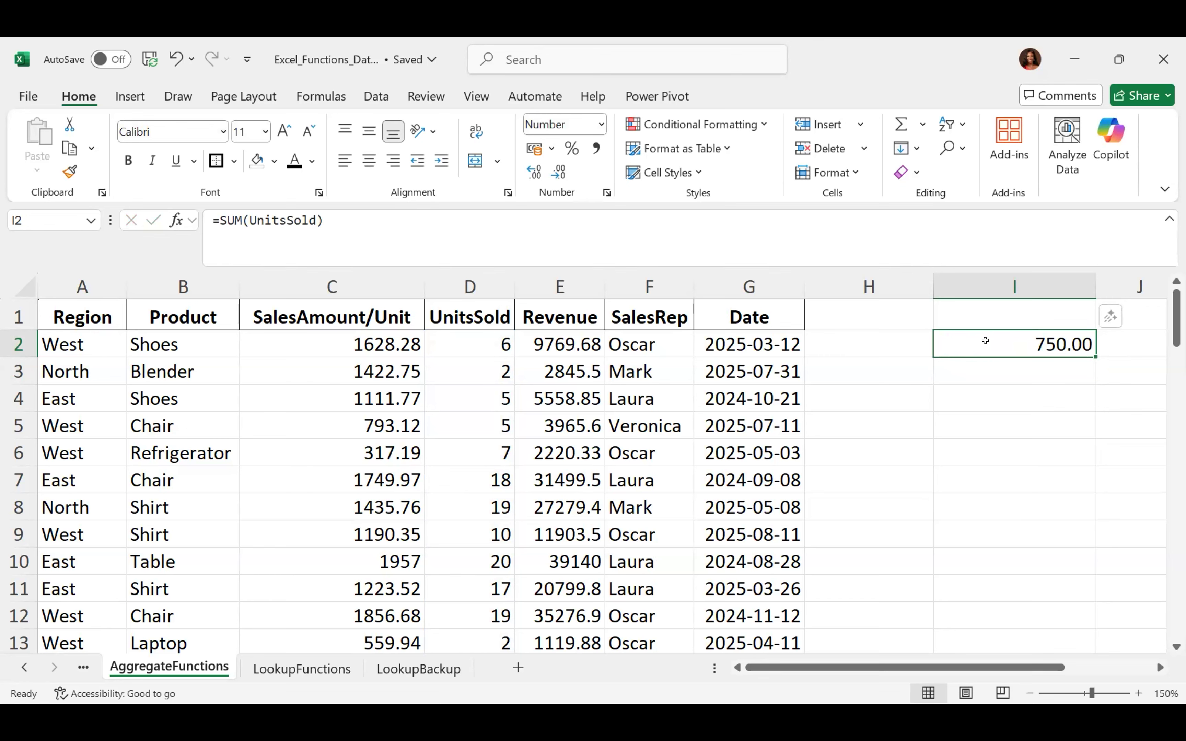
key(Delete)
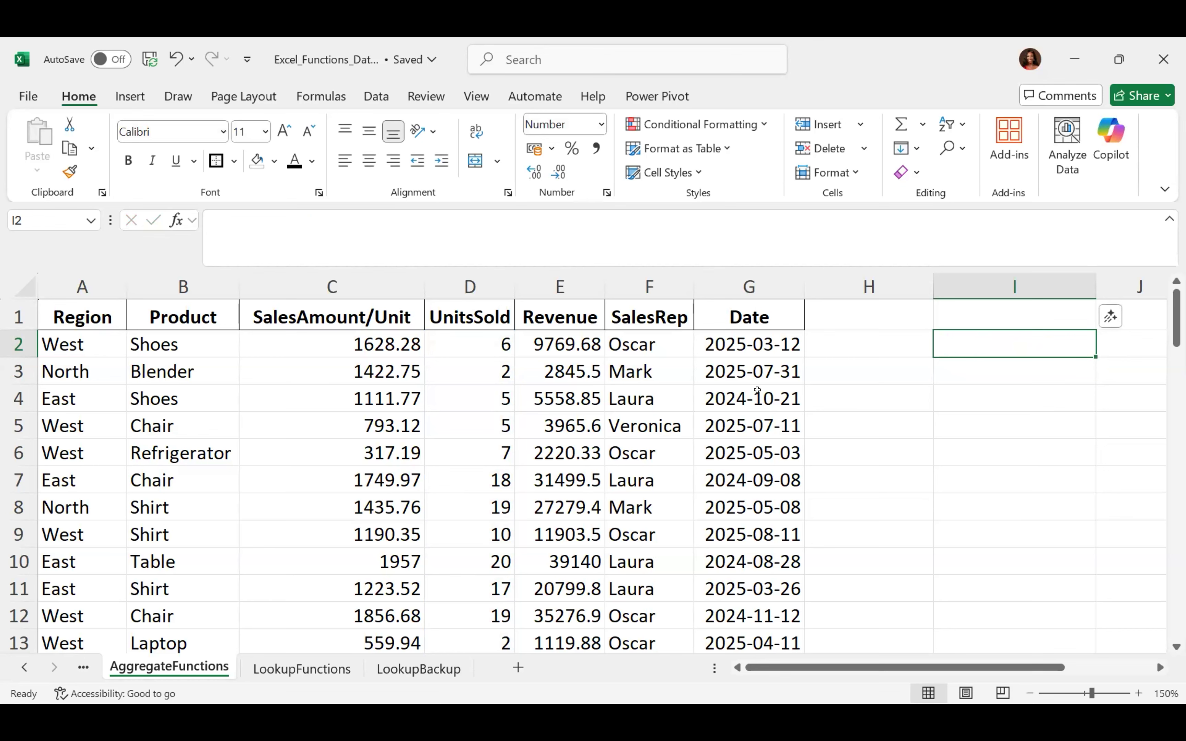
Select the Revenue values E2:E71 and open the Formulas Defined Names options
click(540, 339)
key(ctrl+shift+Down)
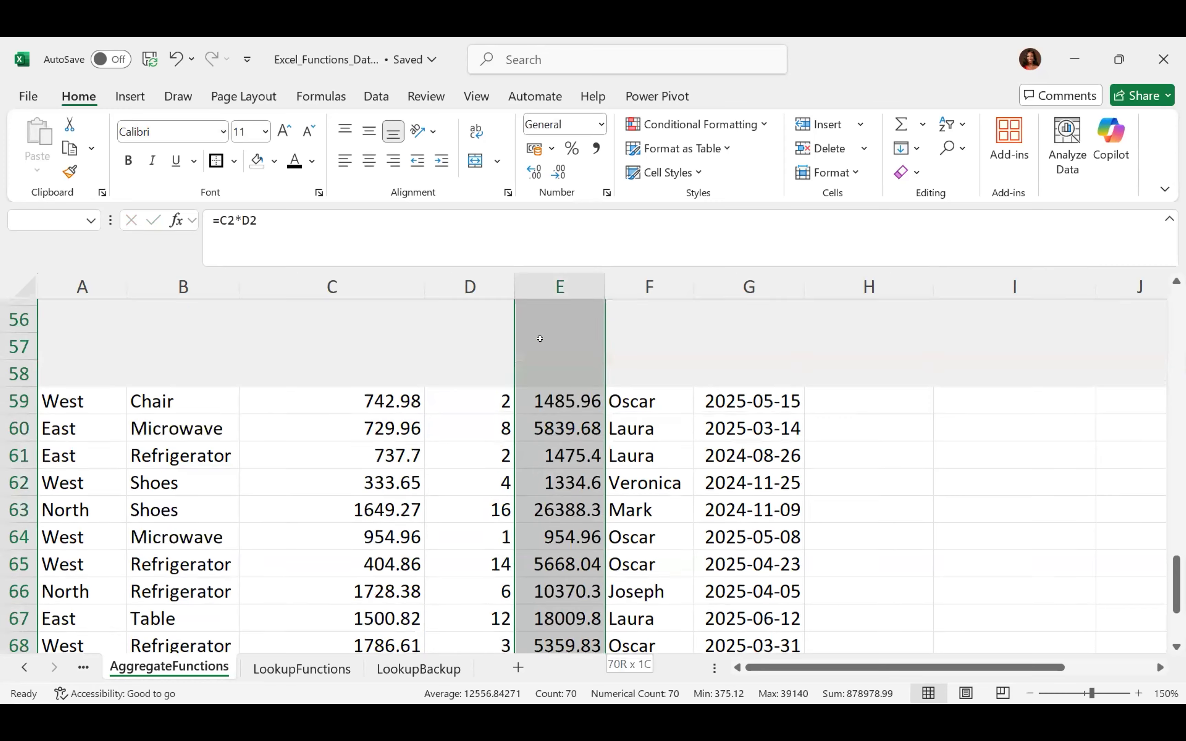
scroll(540, 339, up, 20)
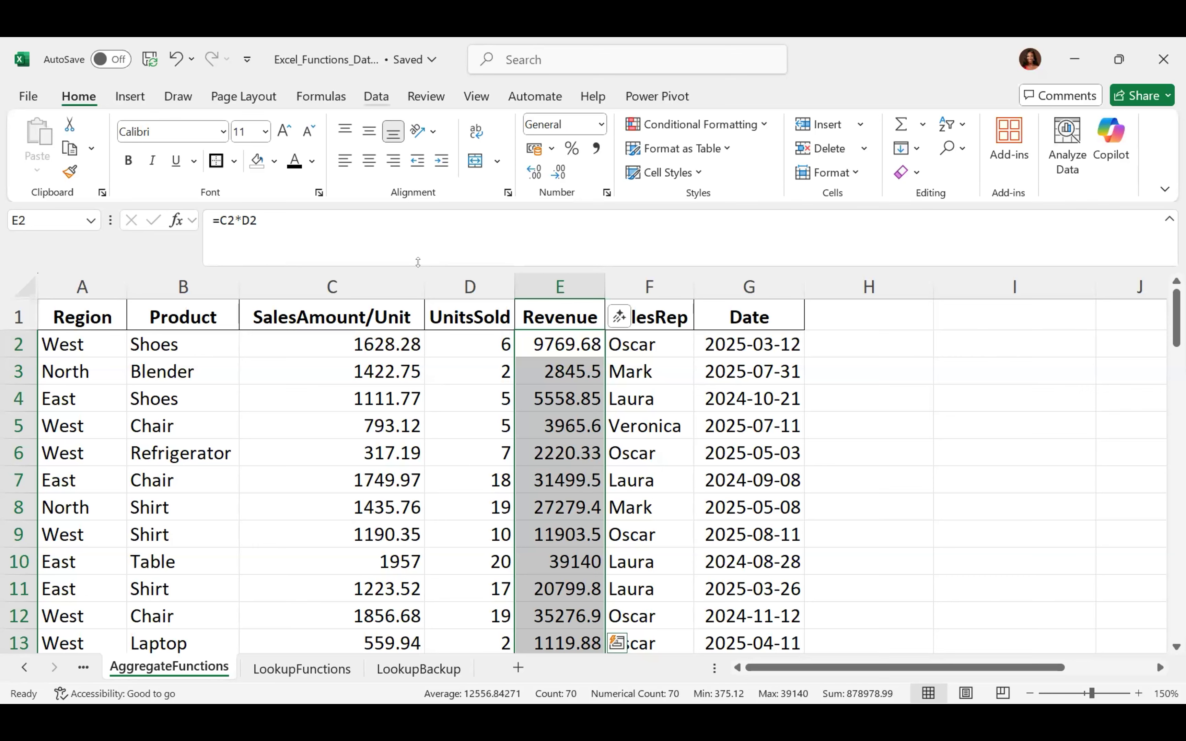
click(376, 96)
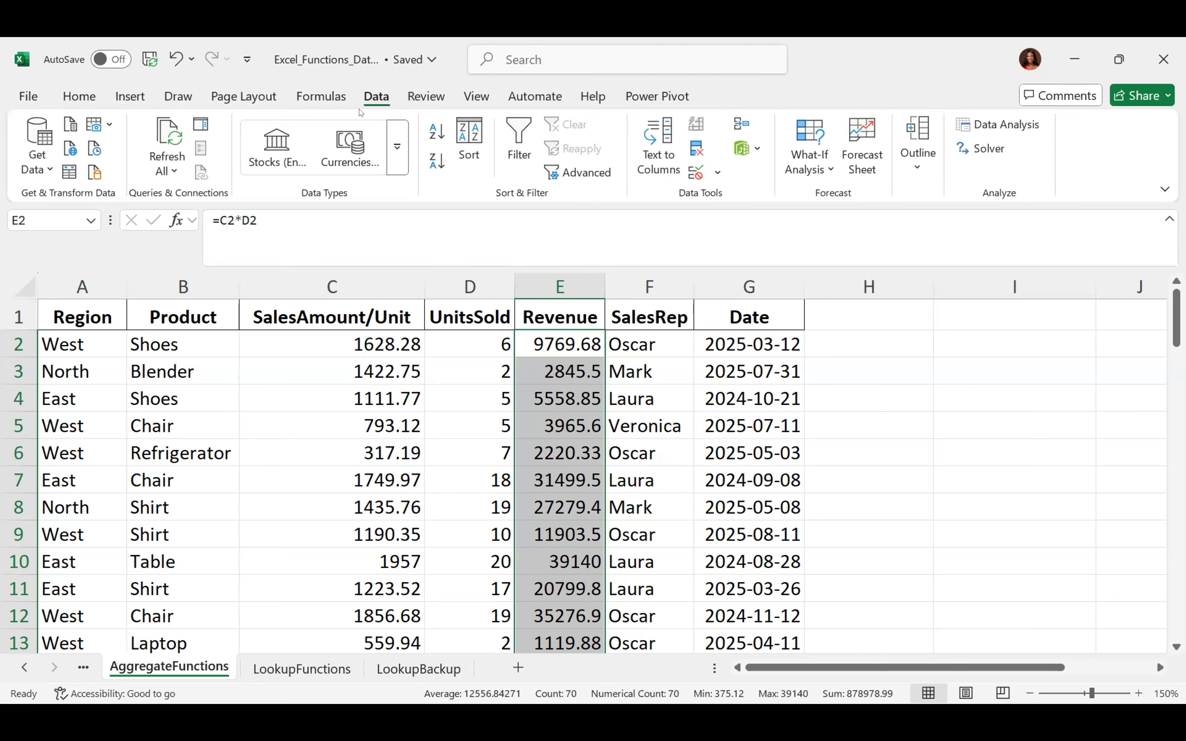
click(318, 98)
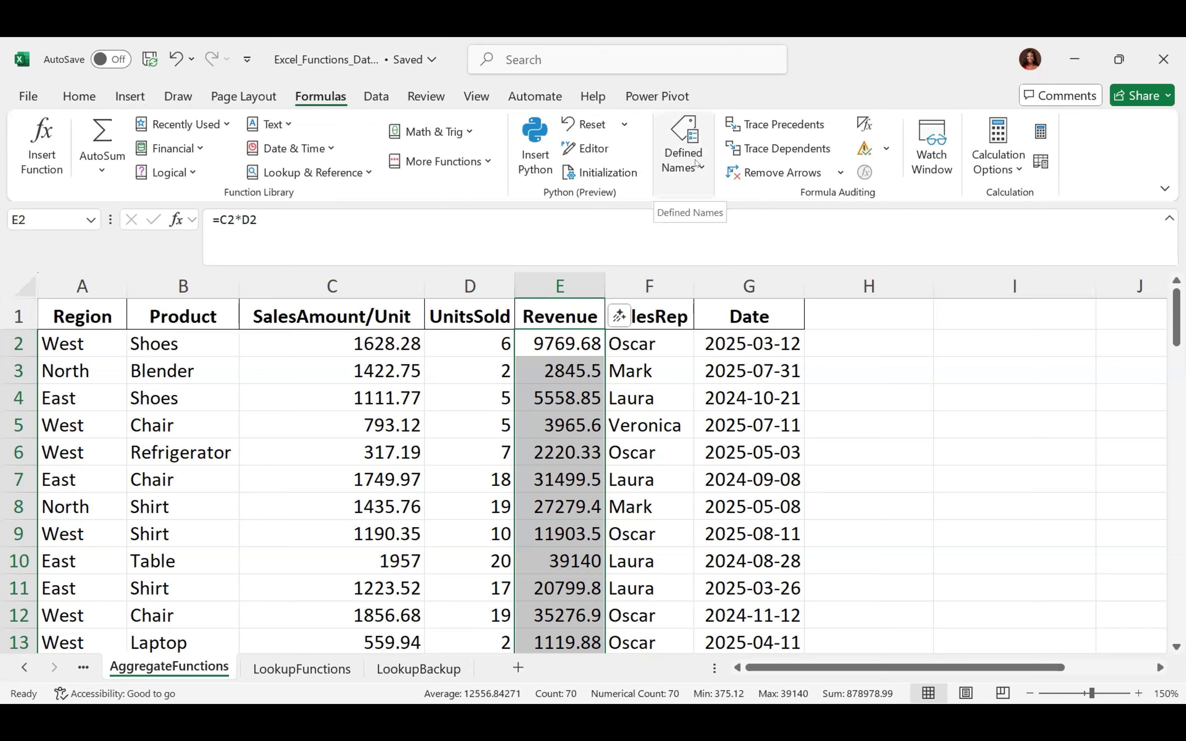
click(696, 163)
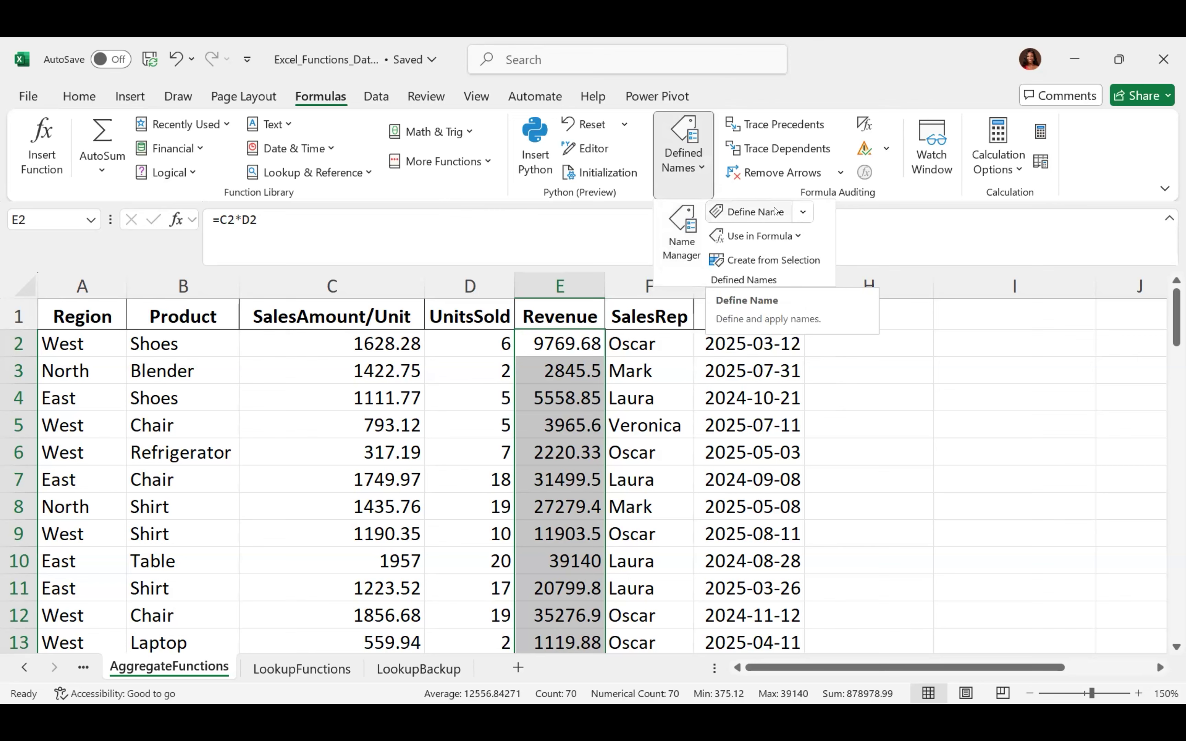
Start a new defined name for E2:E71 and change it to 'SalesRevenue'
click(774, 210)
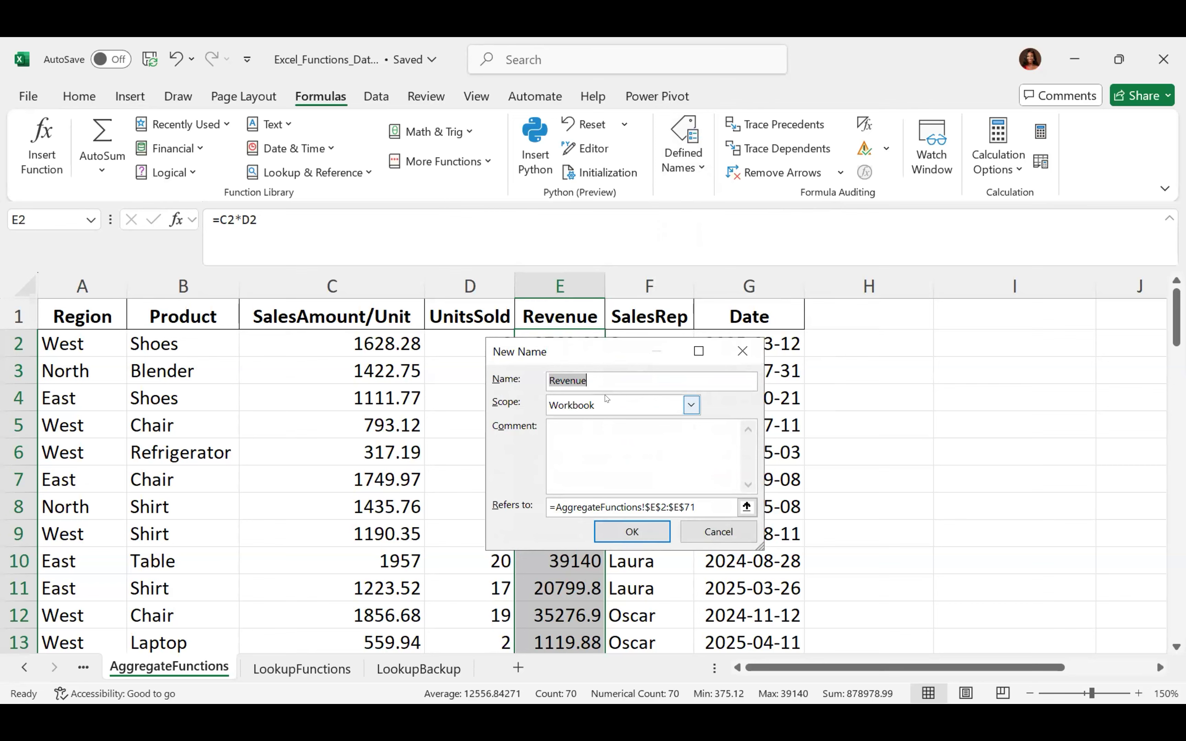
click(589, 372)
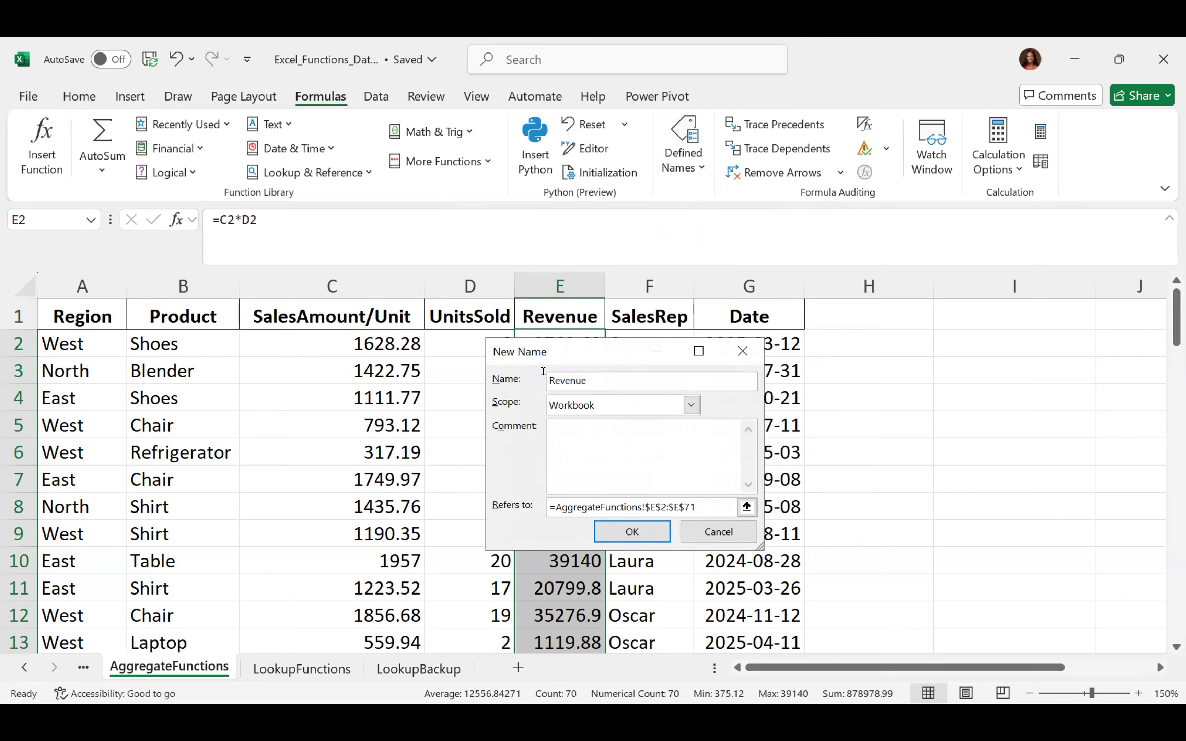
key(Home)
text(Sales)
Keep the scope as Workbook, create the name, and begin =sum in I2
click(690, 403)
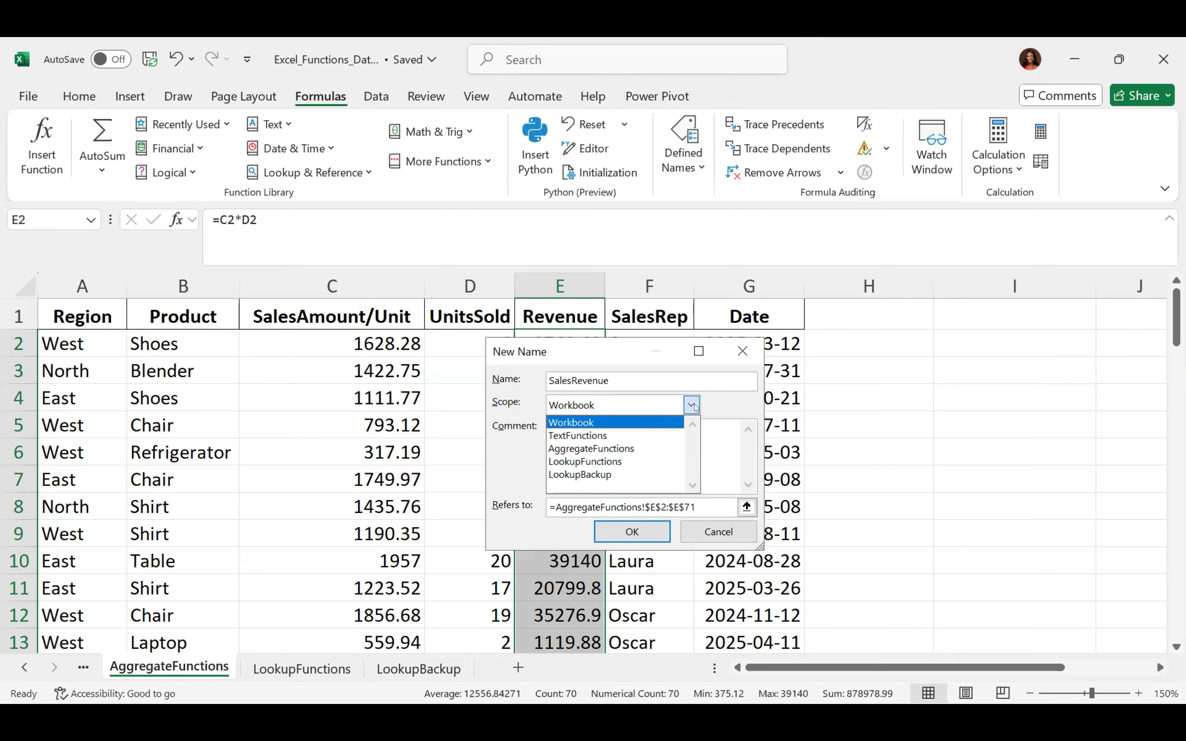
click(691, 405)
click(691, 405)
click(684, 394)
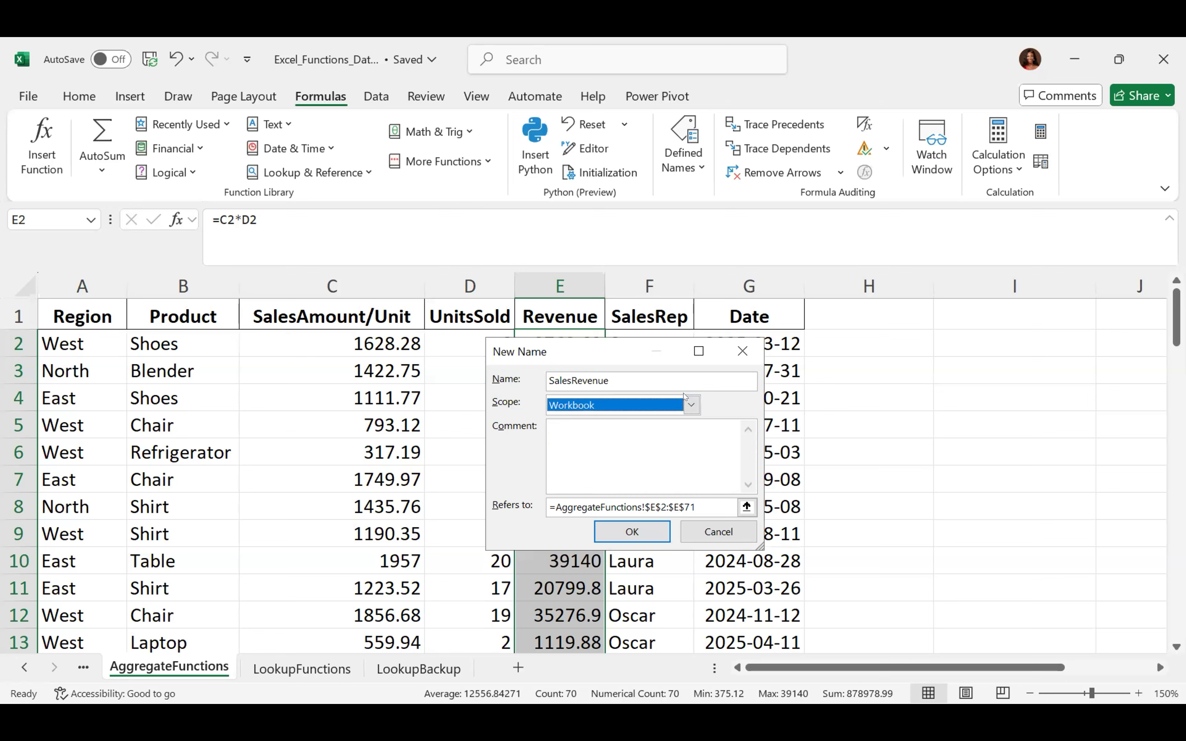
click(692, 405)
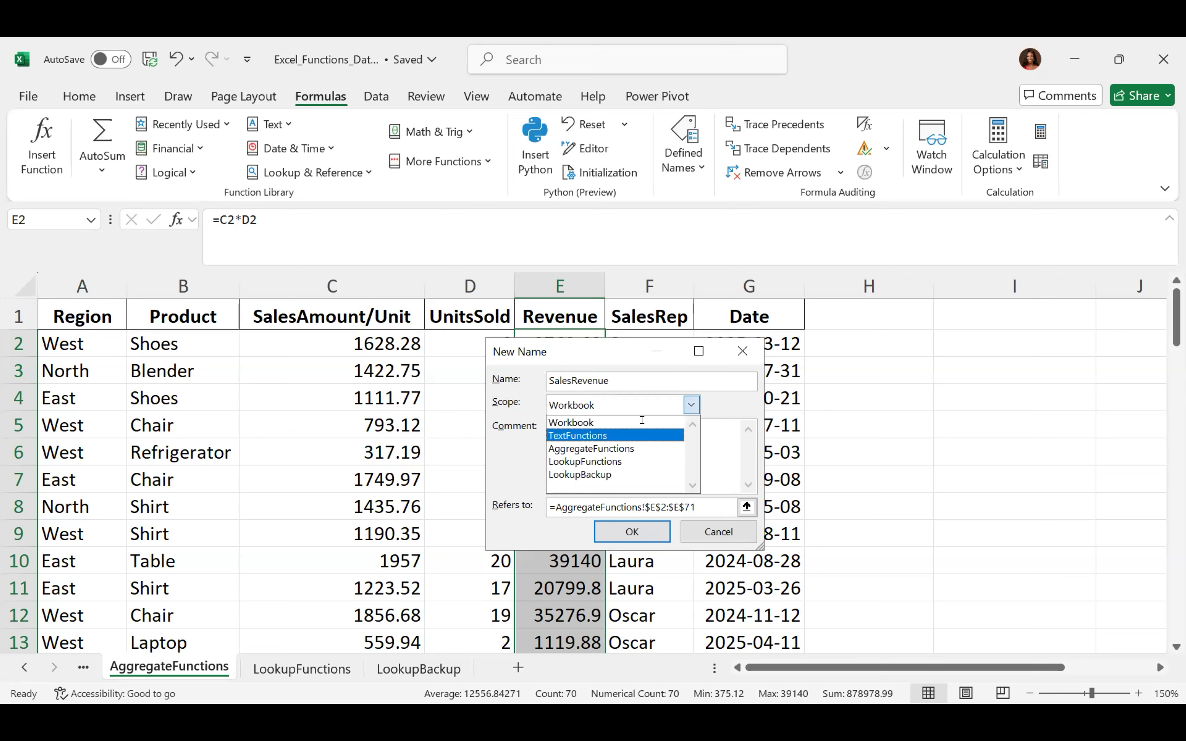
click(630, 421)
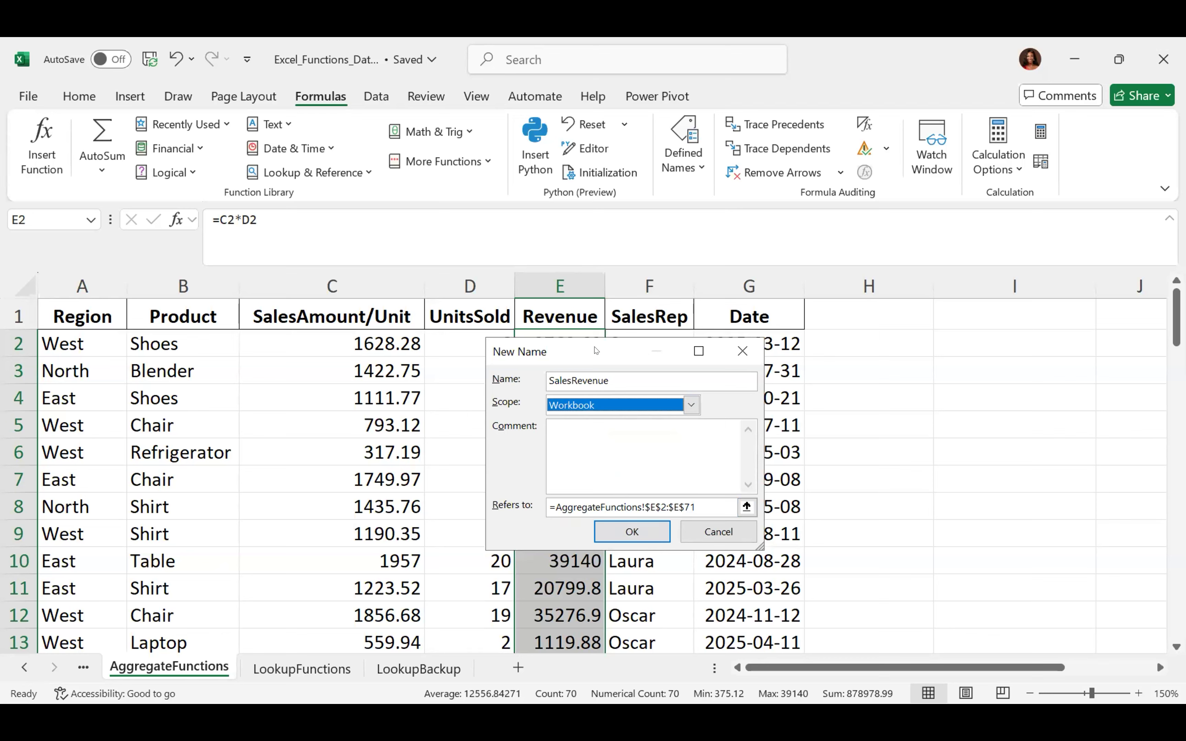
drag(596, 350, 835, 311)
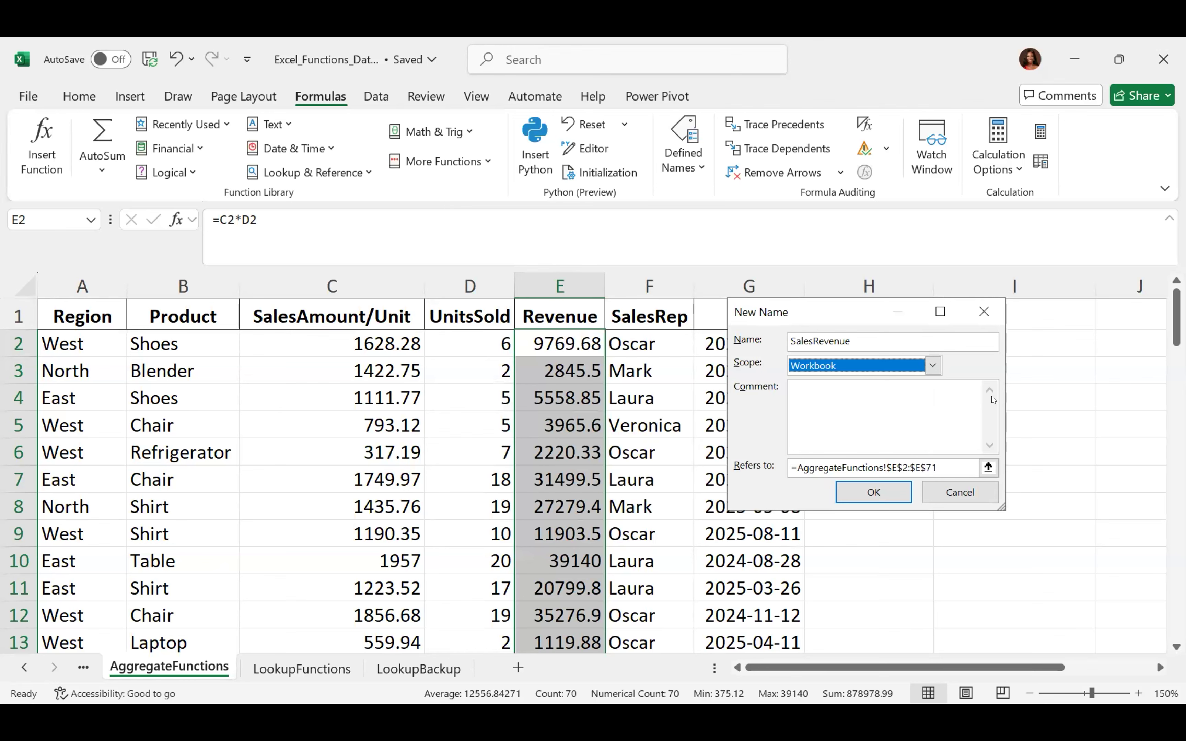
click(875, 492)
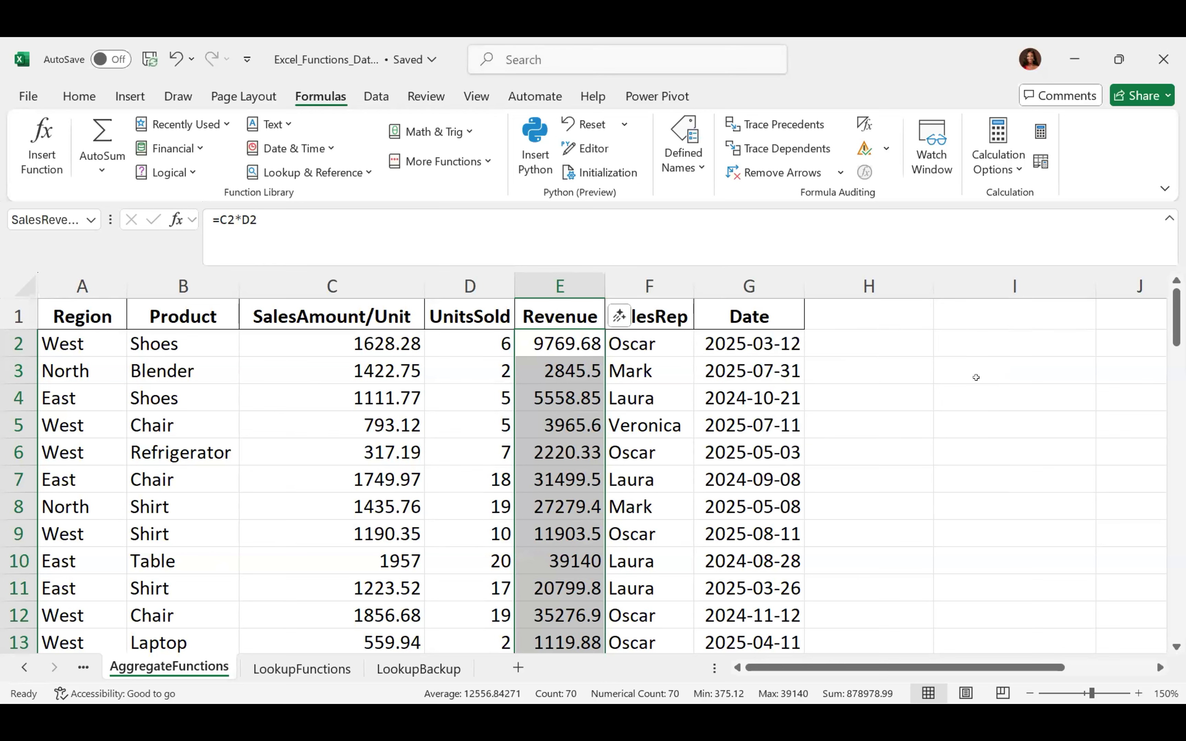
click(996, 340)
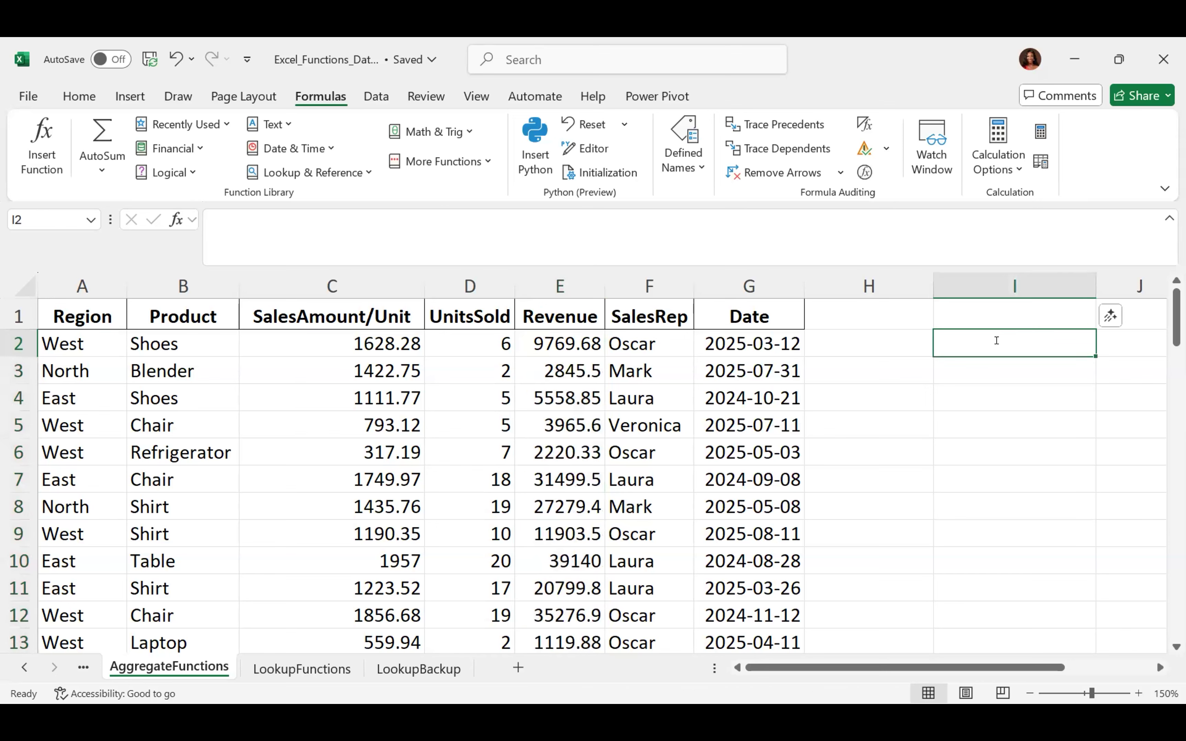
text(=sum)
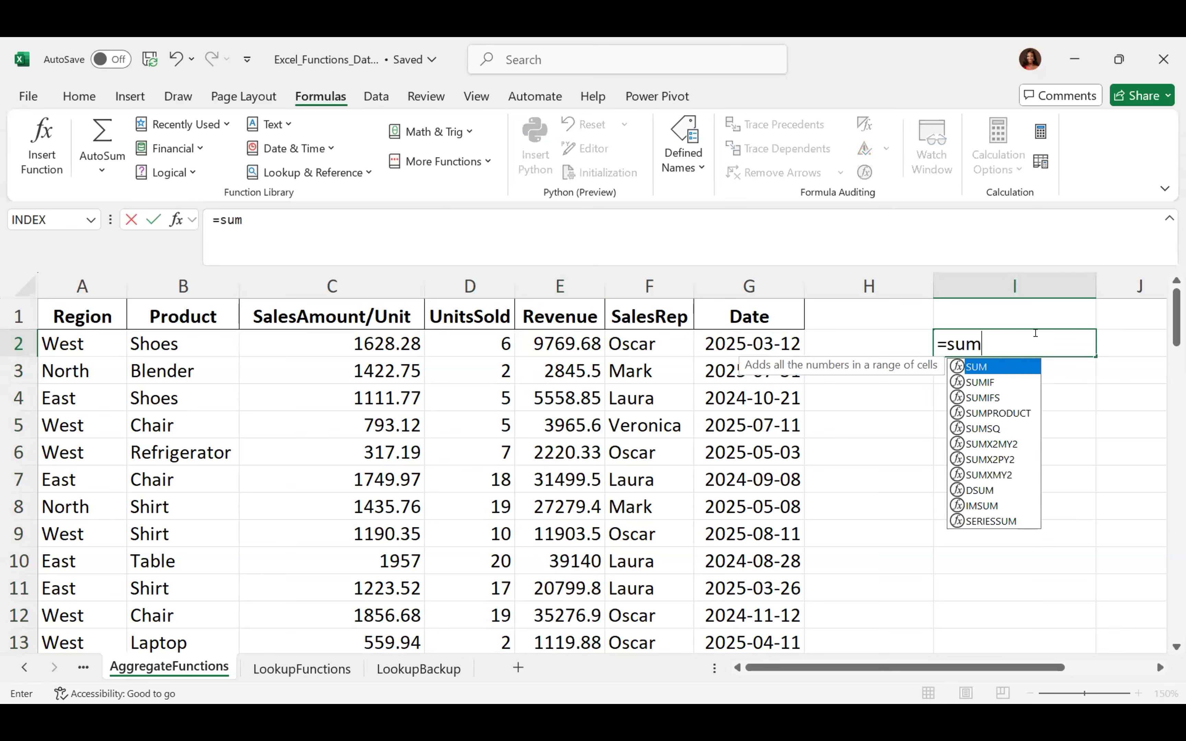
Complete =SUM(SalesRevenue) in I2, returning 878978.99
double_click(971, 366)
key(BackSpace)
key(BackSpace)
key(BackSpace)
key(BackSpace)
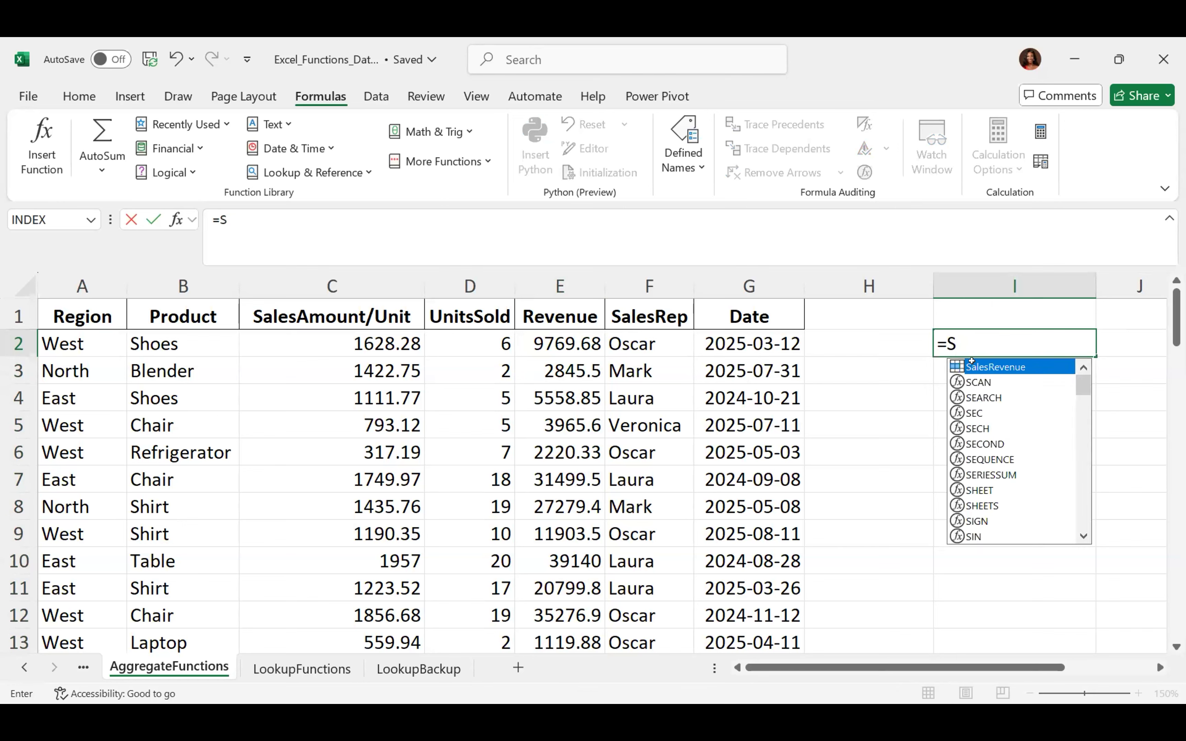
text(sum)
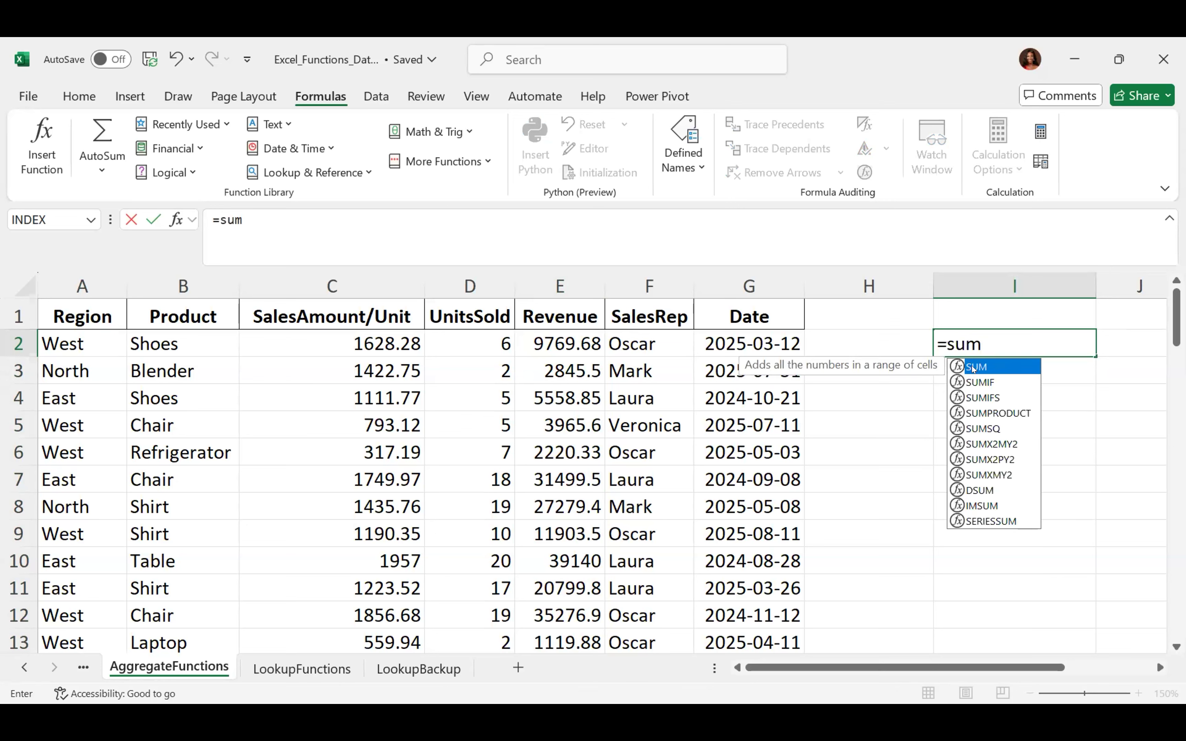
double_click(972, 365)
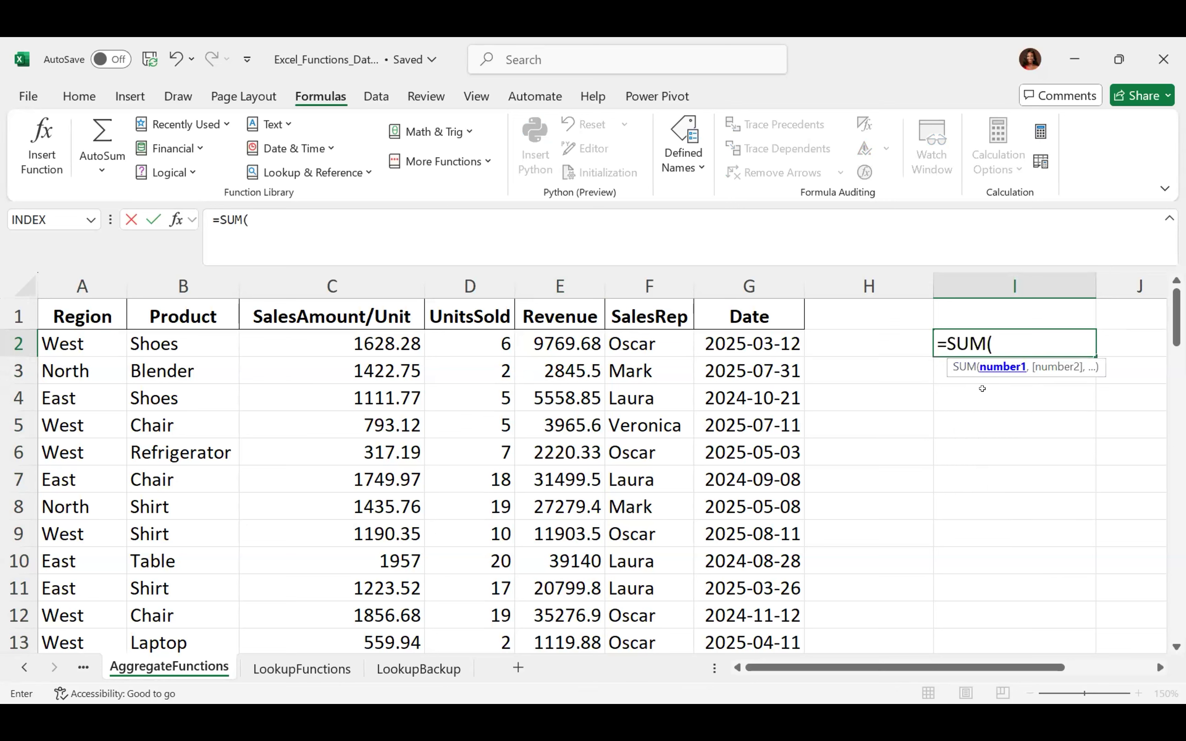
text(Sa)
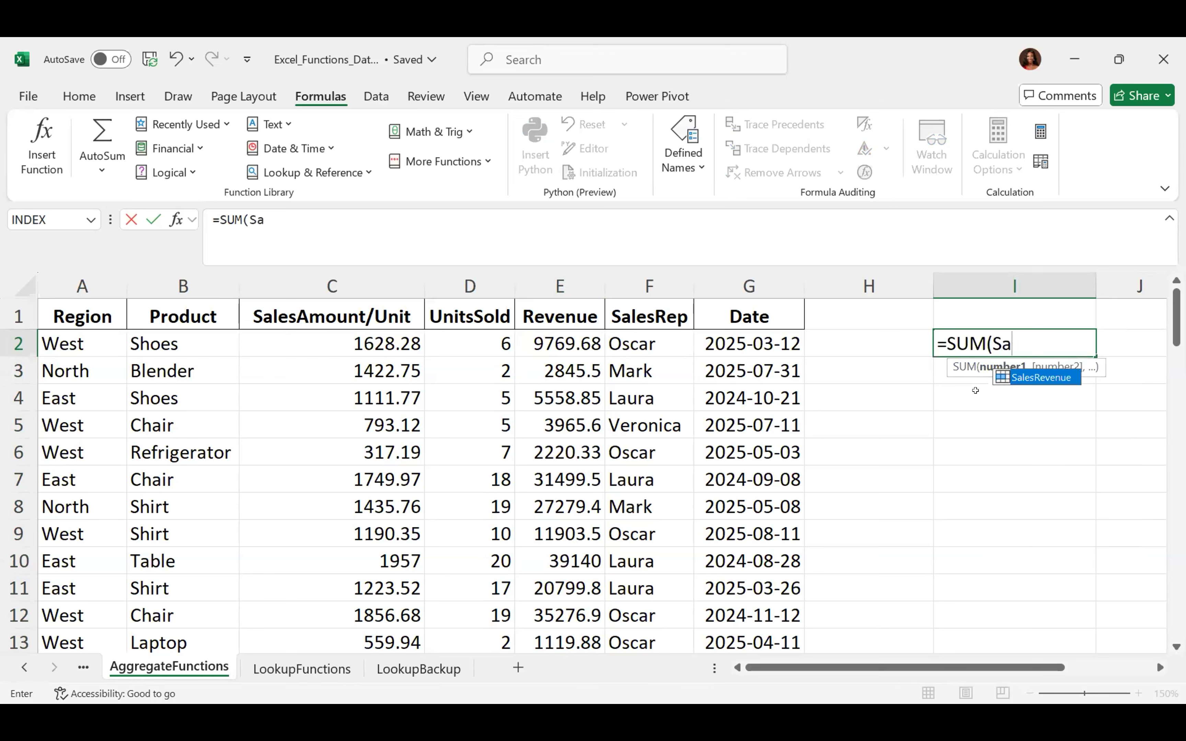
key(Tab)
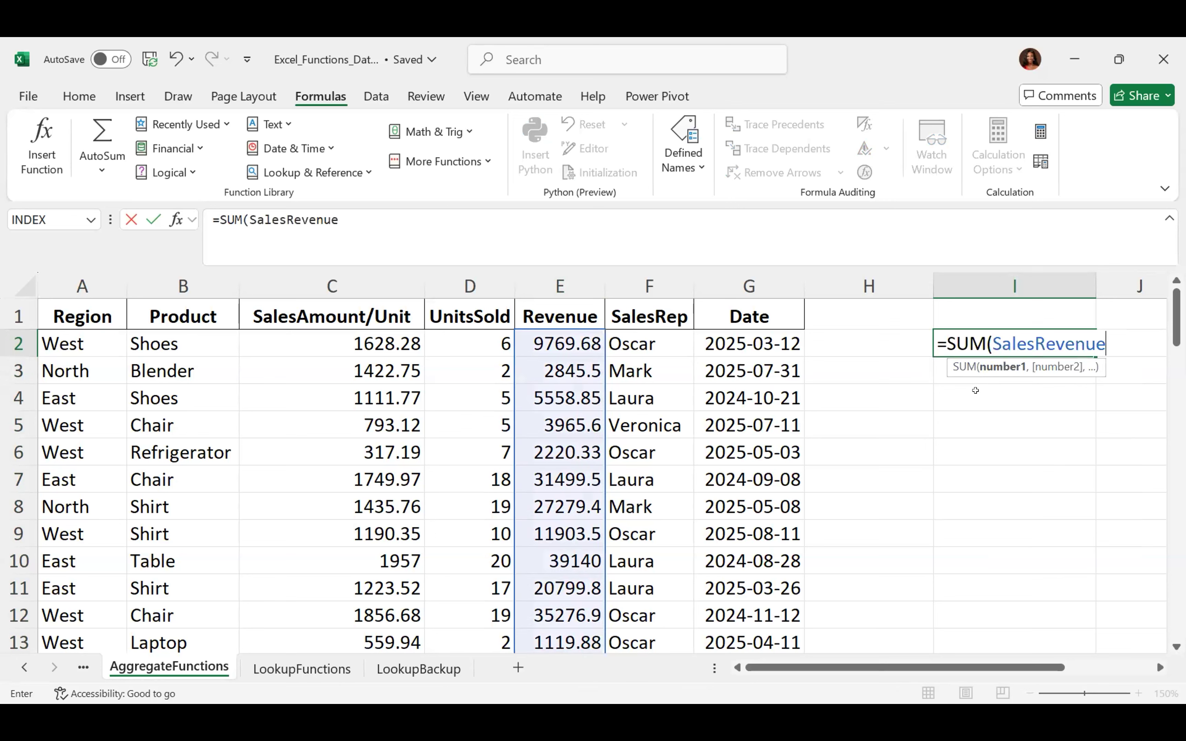
text())
key(Return)
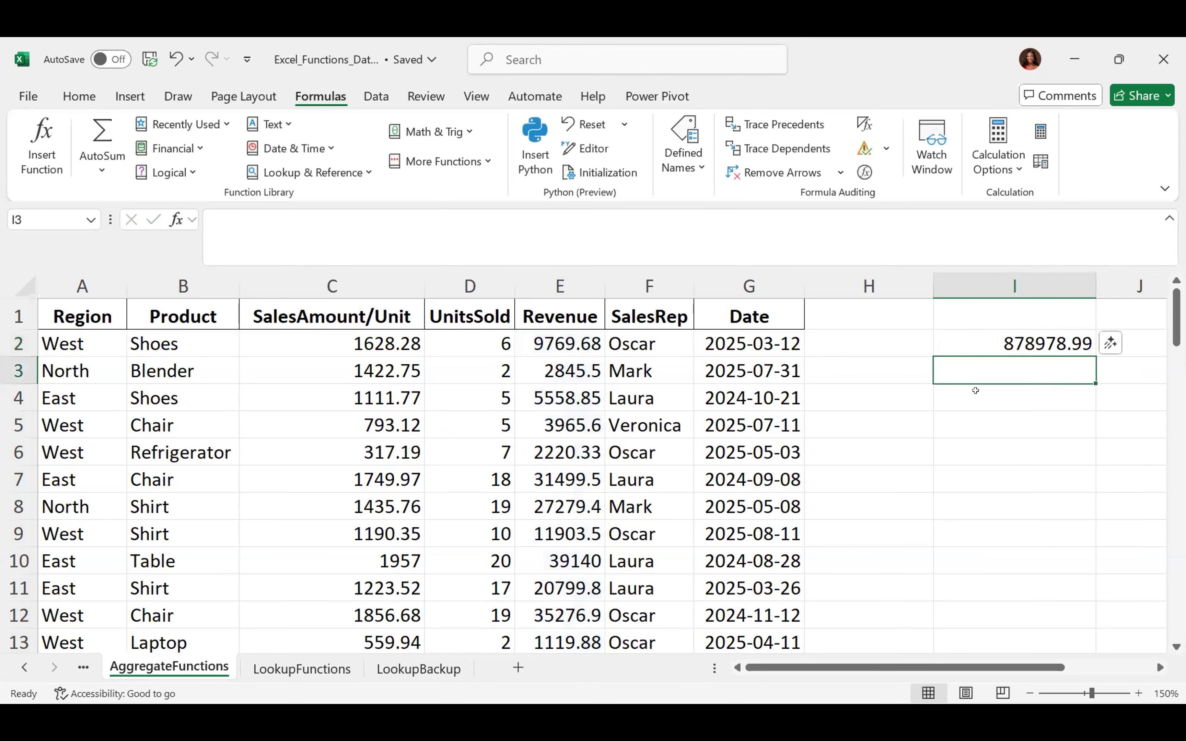
key(Up)
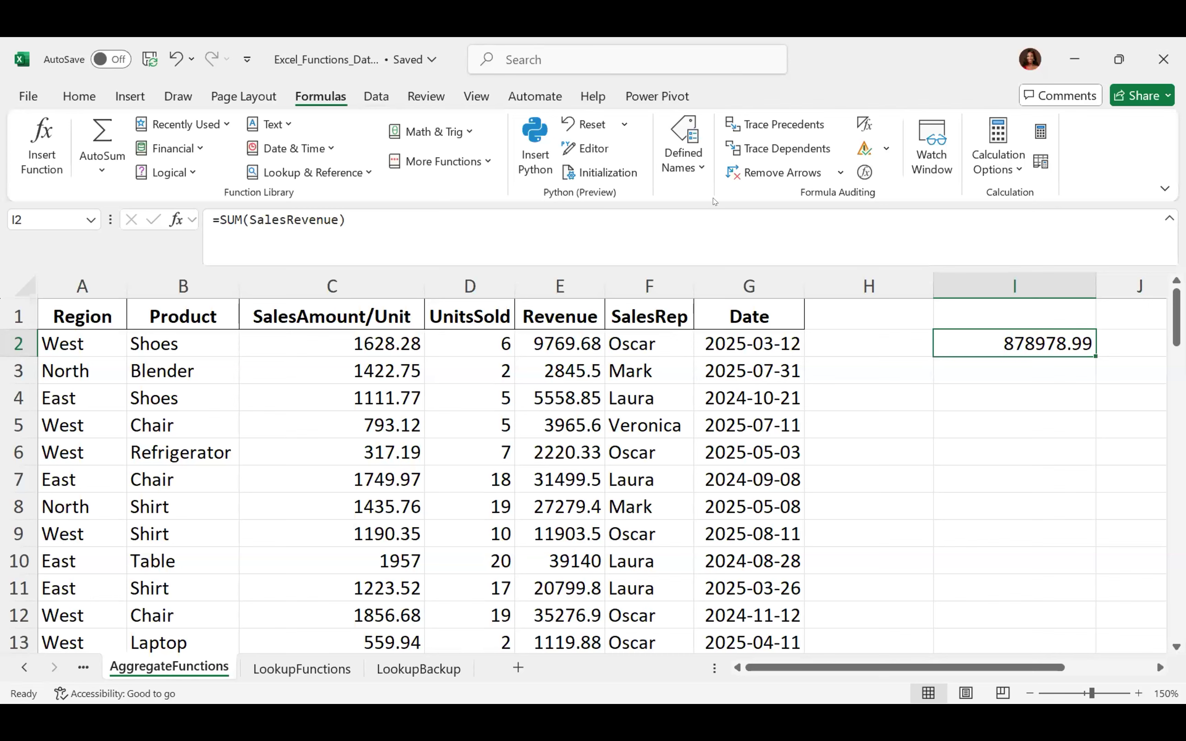
Check the Defined Names options and delete the SalesRevenue total from I2
click(696, 163)
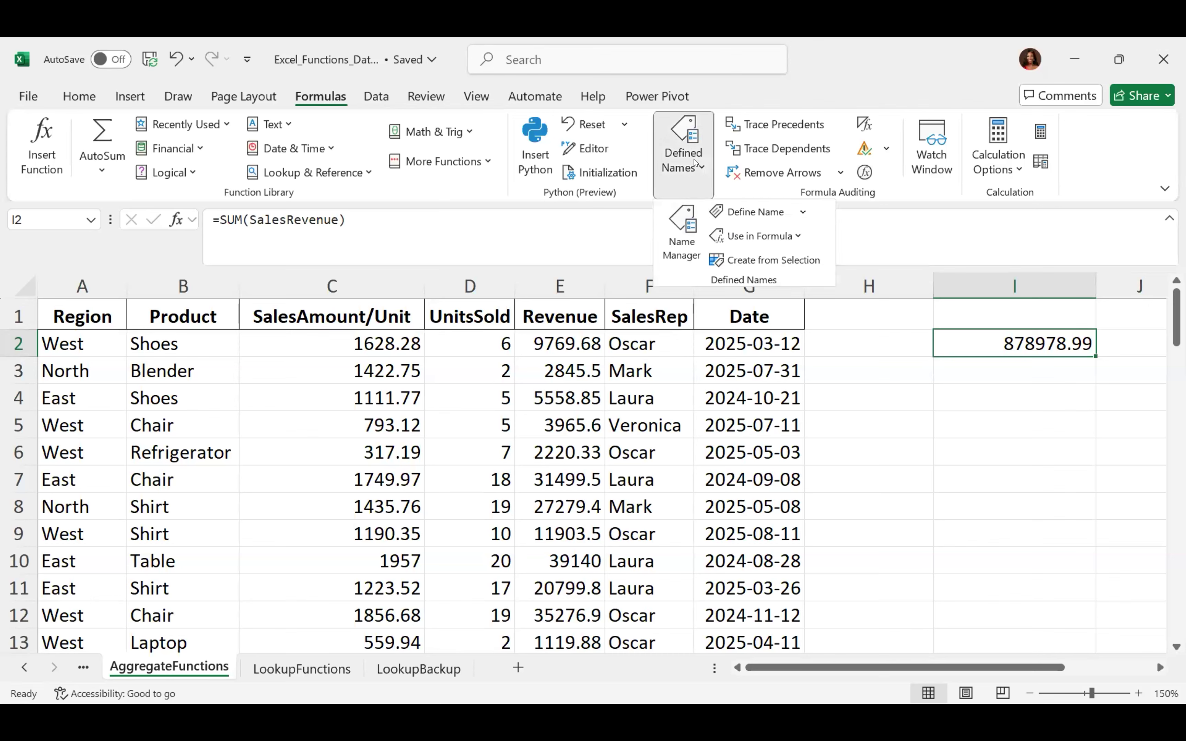
click(695, 164)
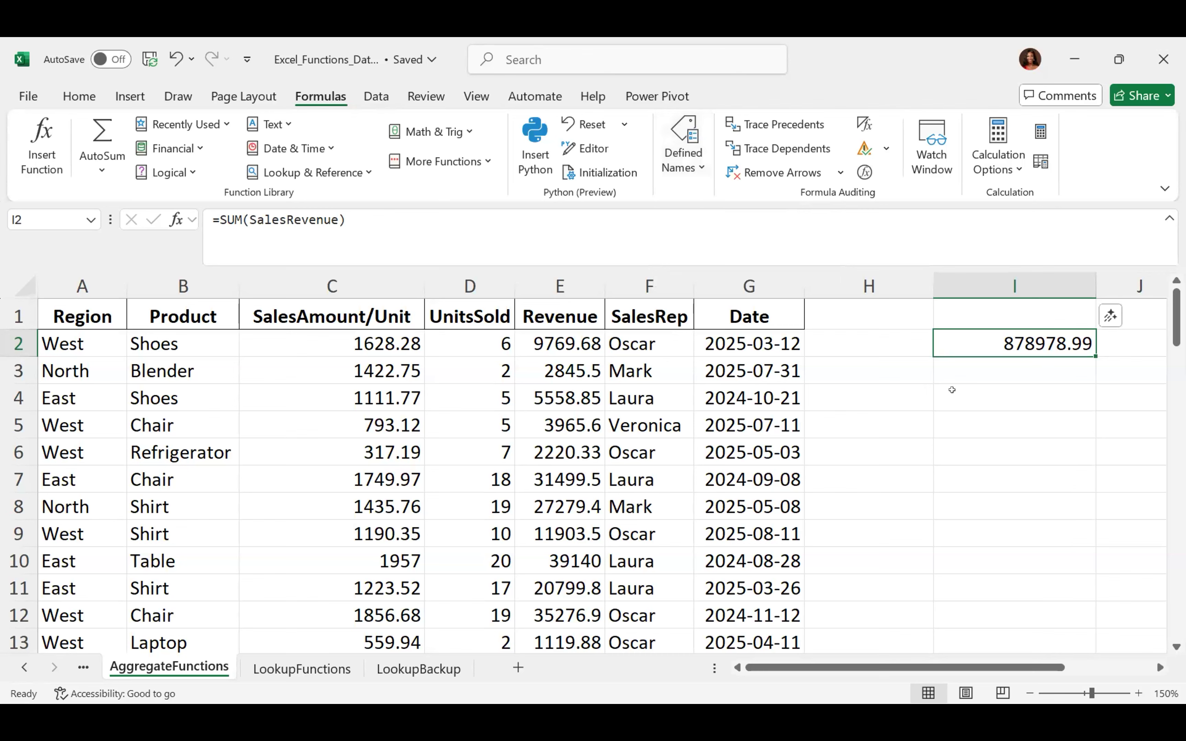
key(Delete)
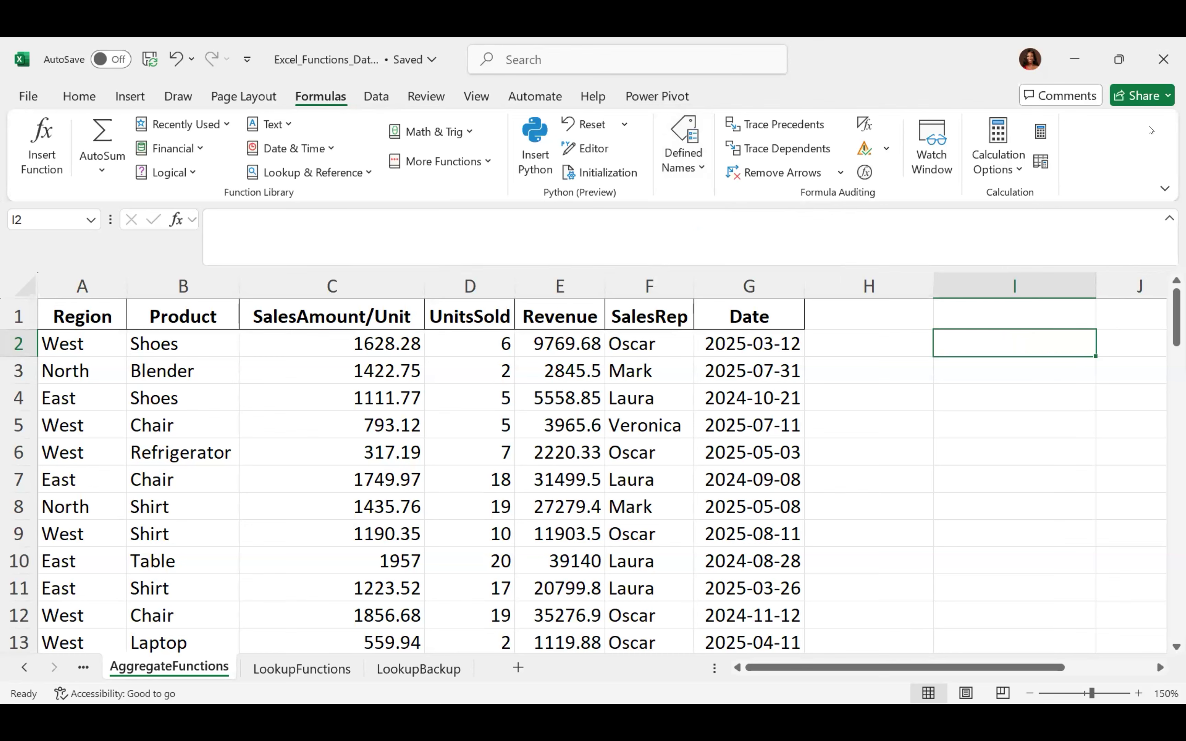
click(307, 482)
click(560, 287)
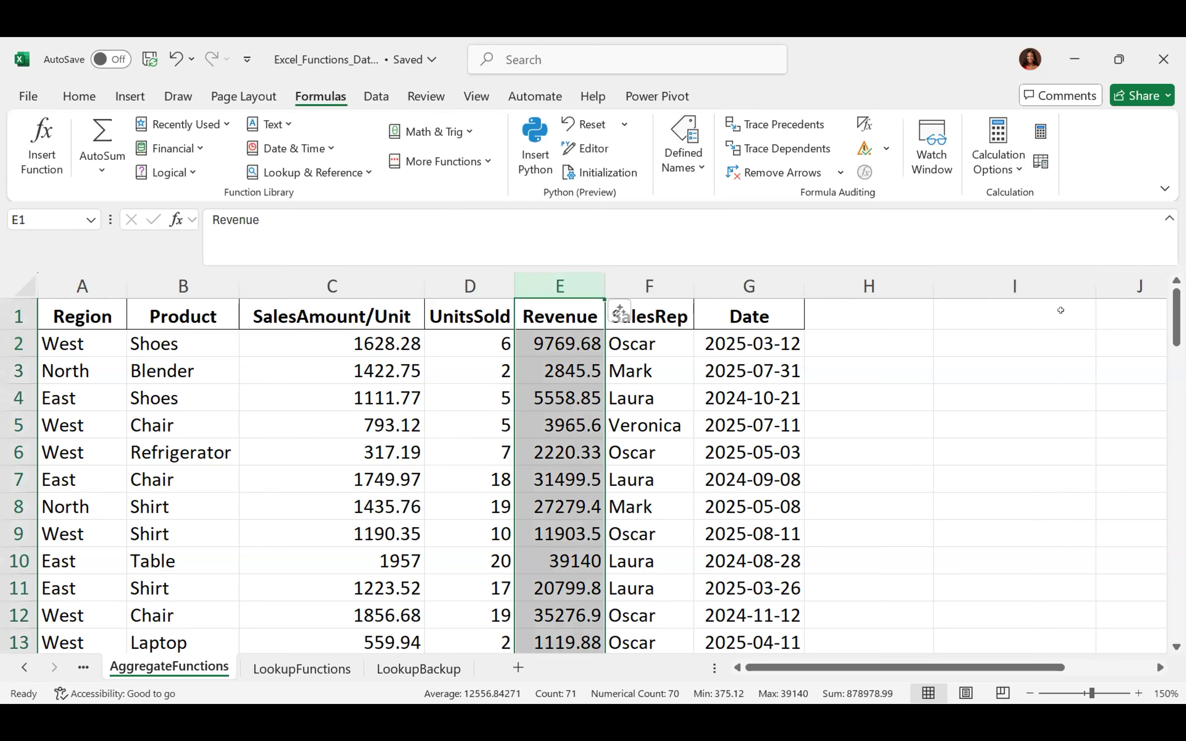
drag(1176, 318, 1170, 667)
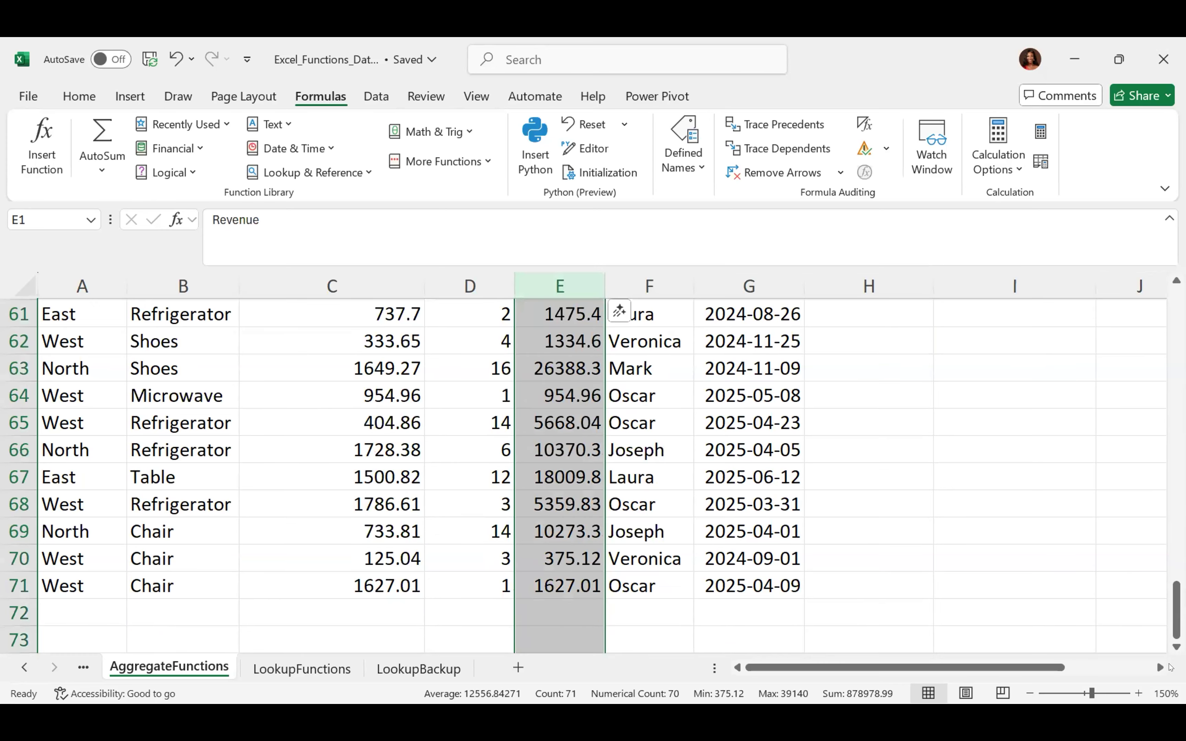
scroll(1170, 667, down, 5)
scroll(1170, 667, up, 20)
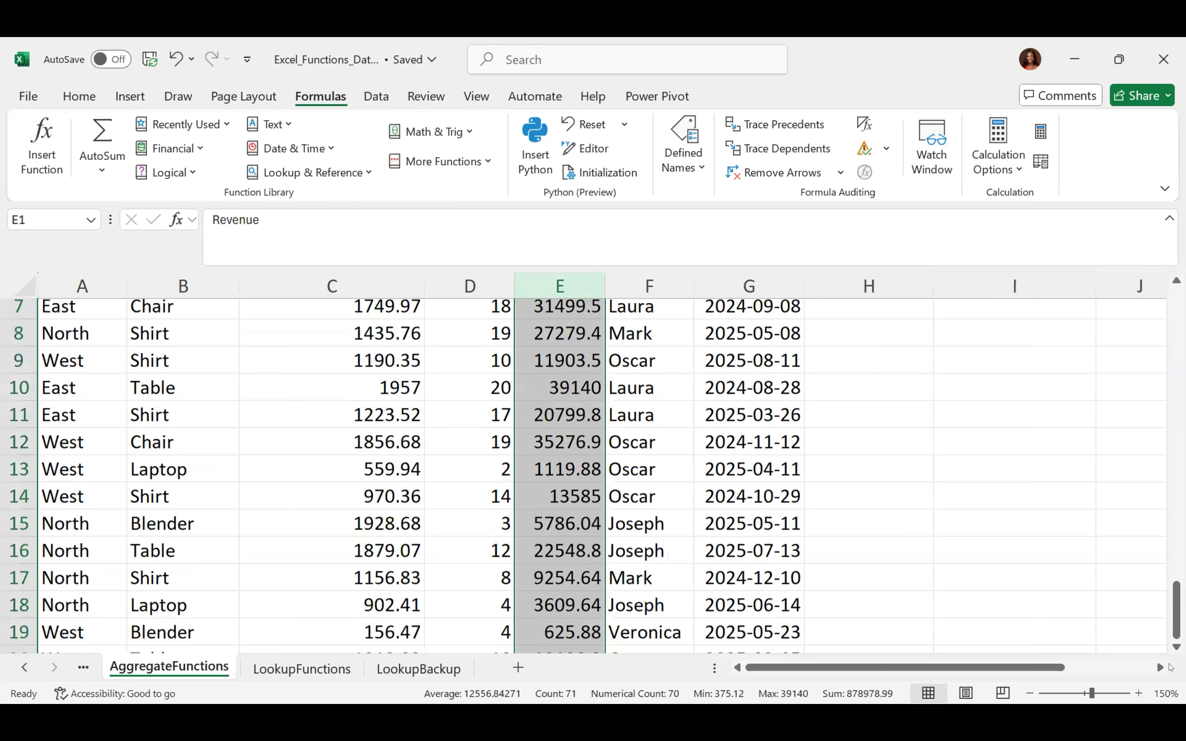
scroll(1170, 667, up, 2)
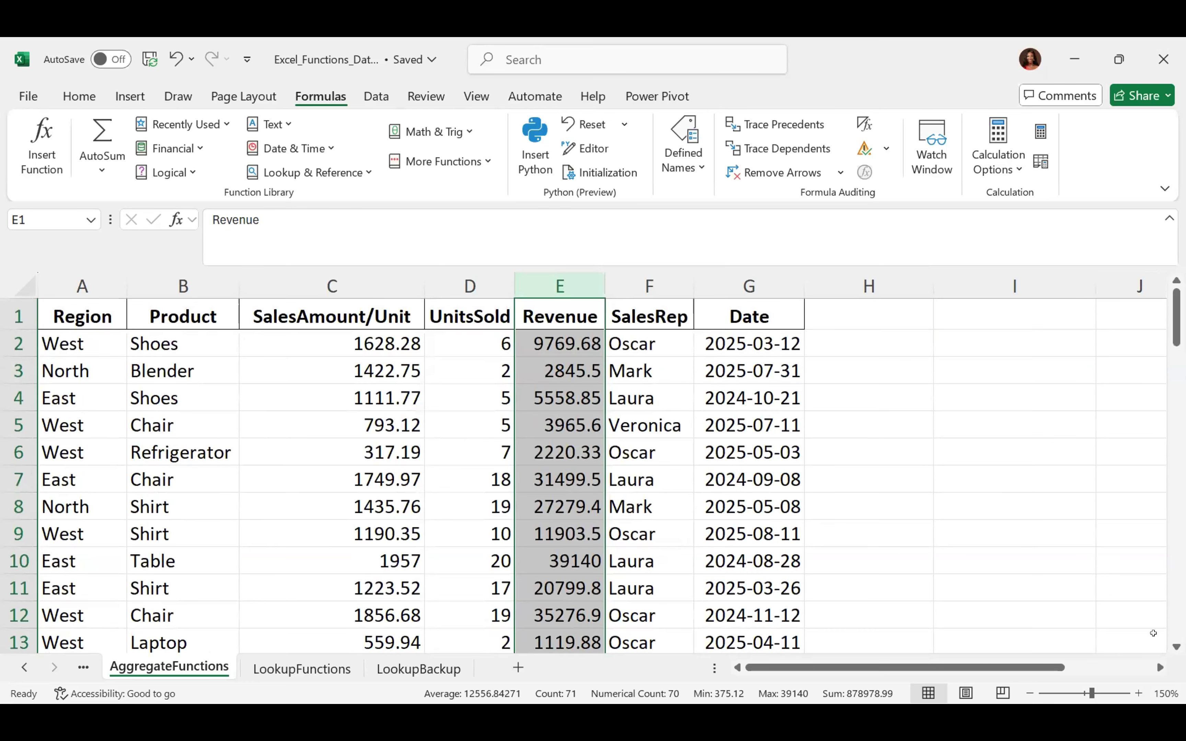
scroll(1153, 633, down, 20)
scroll(1153, 633, down, 10)
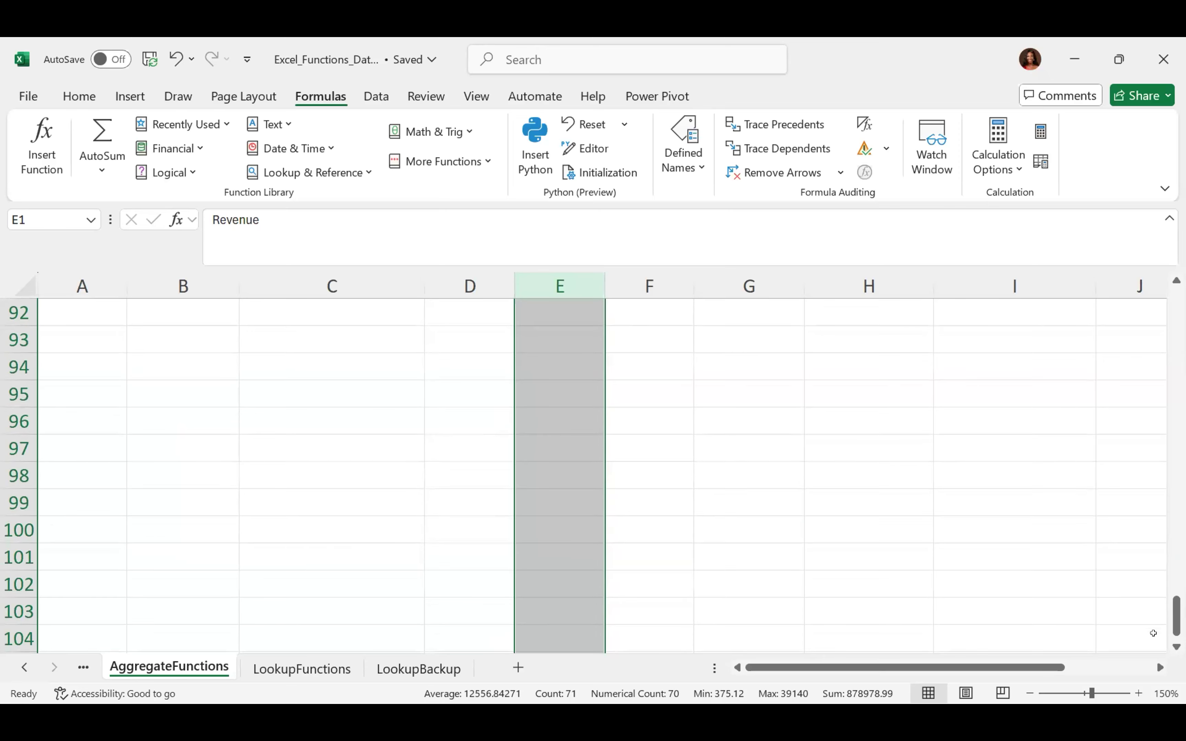
Sum E2:E71, read as SalesRevenue, in C100 to get 878978.99
click(332, 529)
text(=sum)
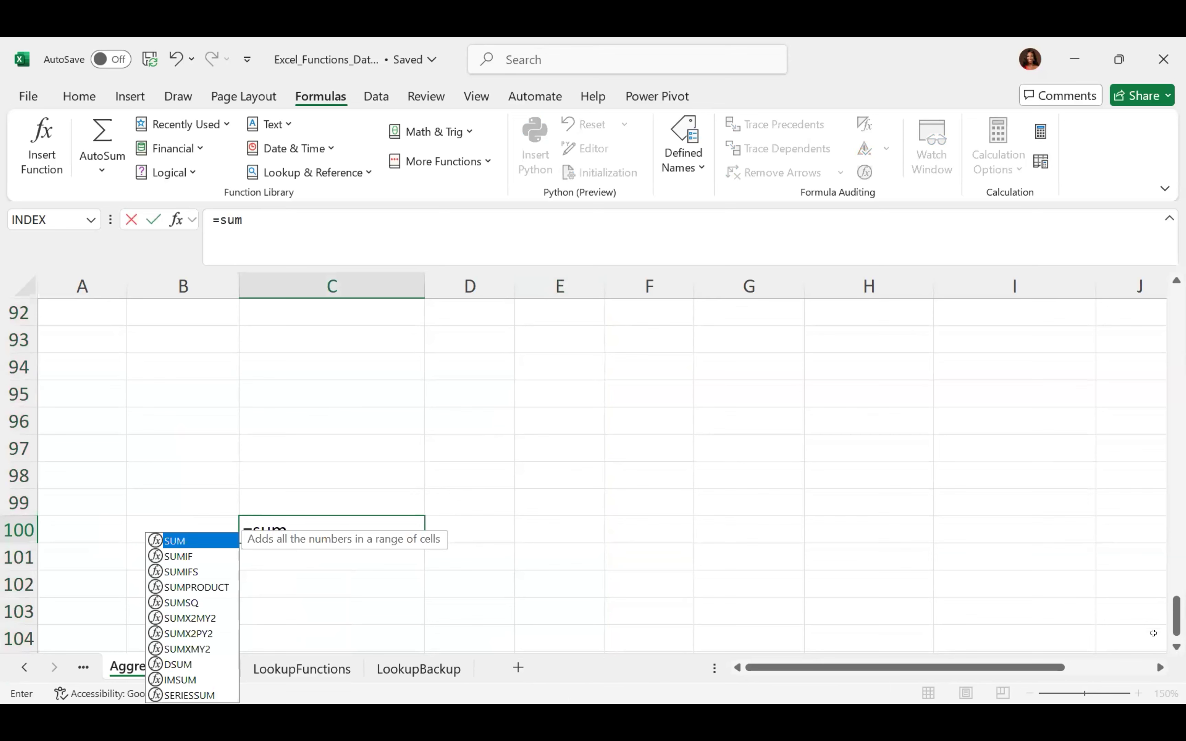
key(Tab)
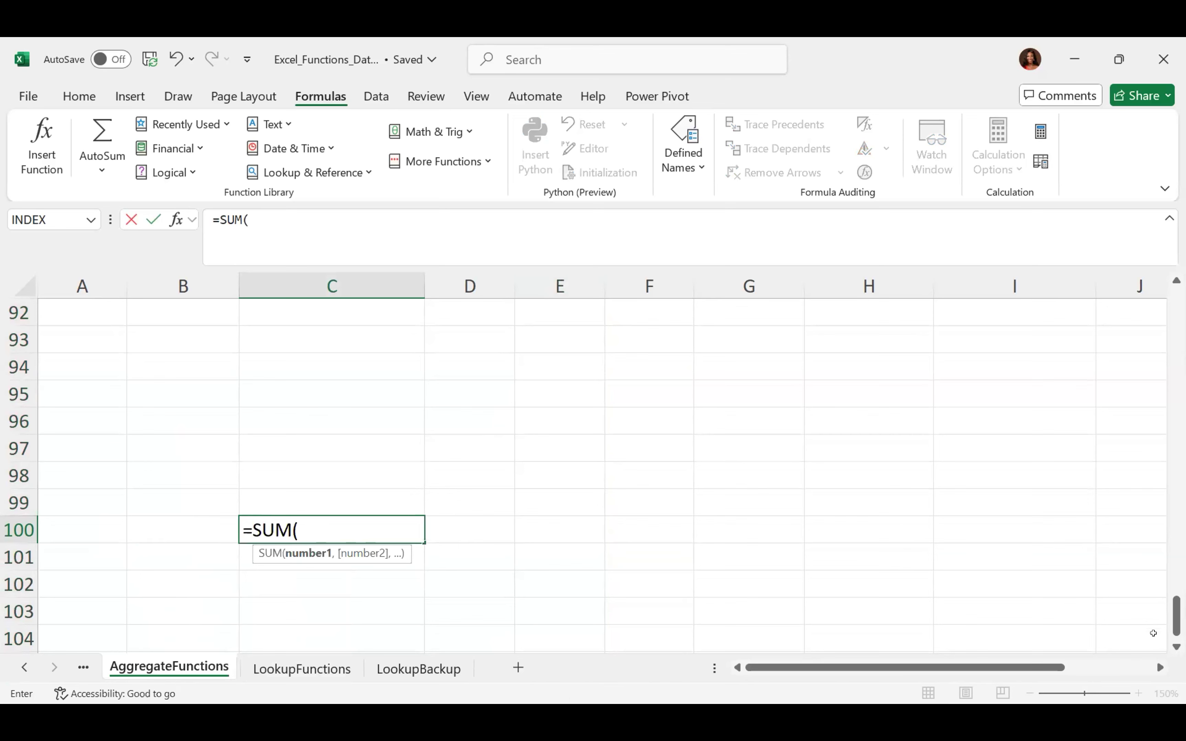
scroll(1152, 633, up, 5)
scroll(1153, 633, up, 5)
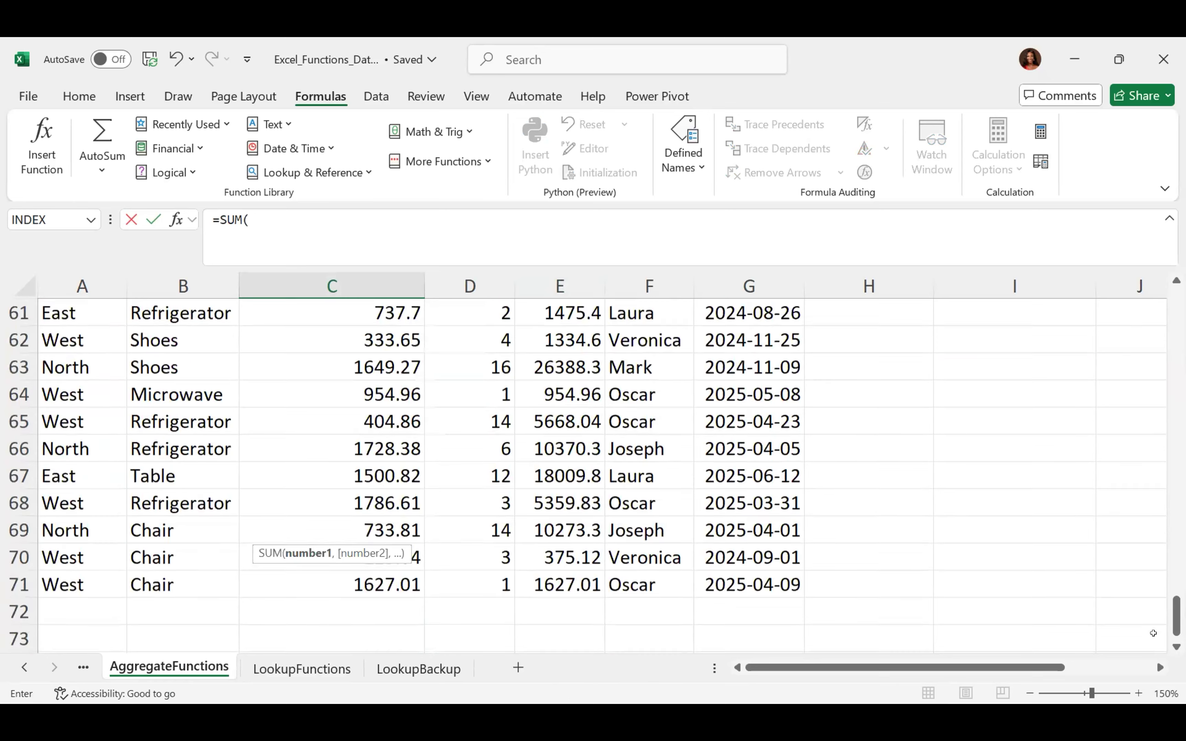
scroll(1152, 633, down, 1)
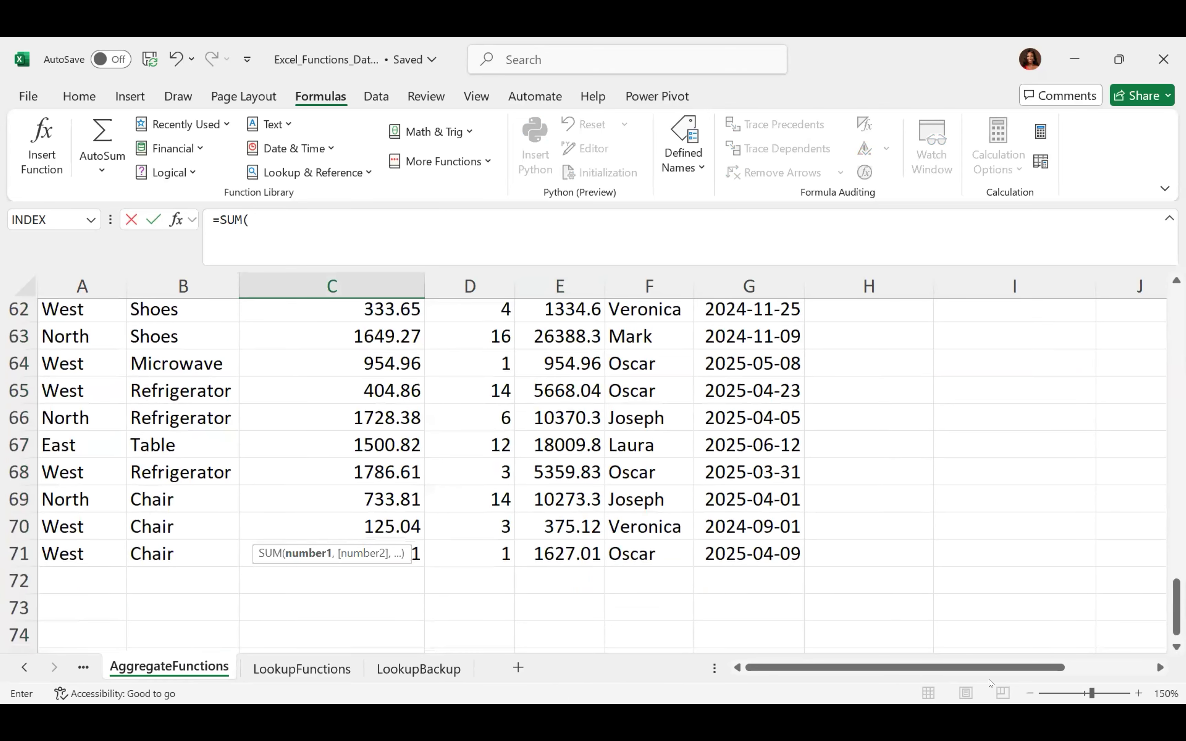
click(577, 556)
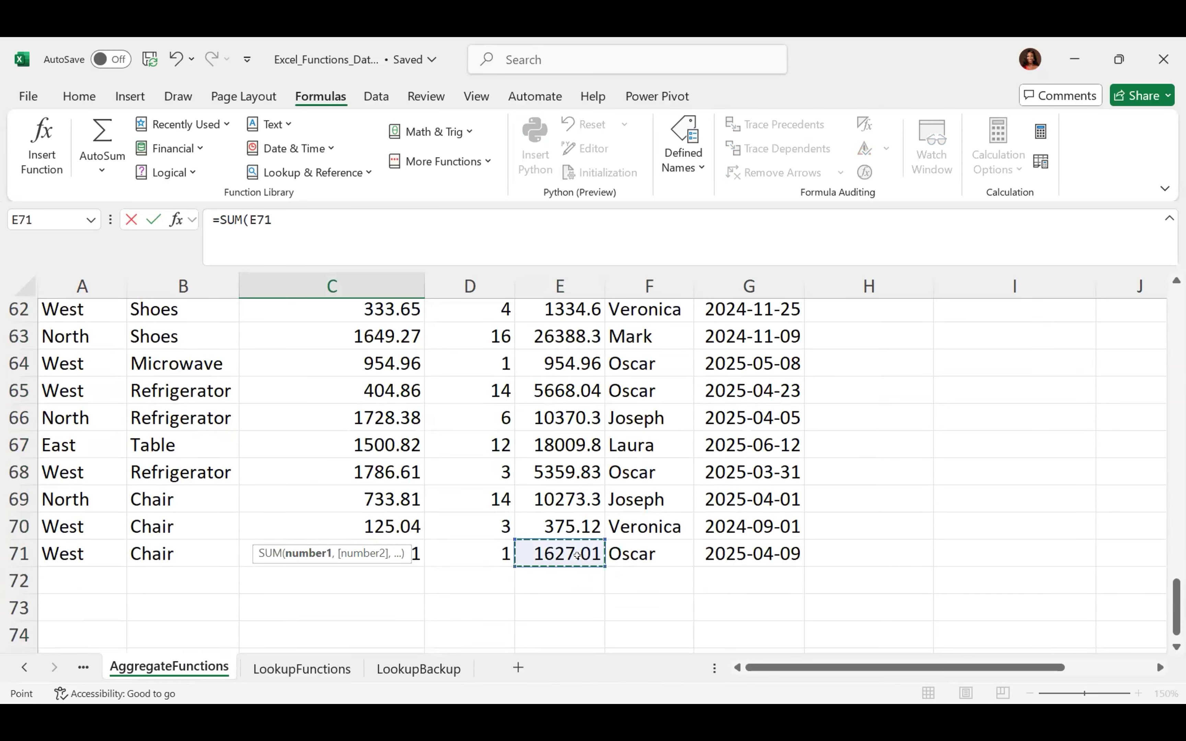
key(ctrl+shift+Up)
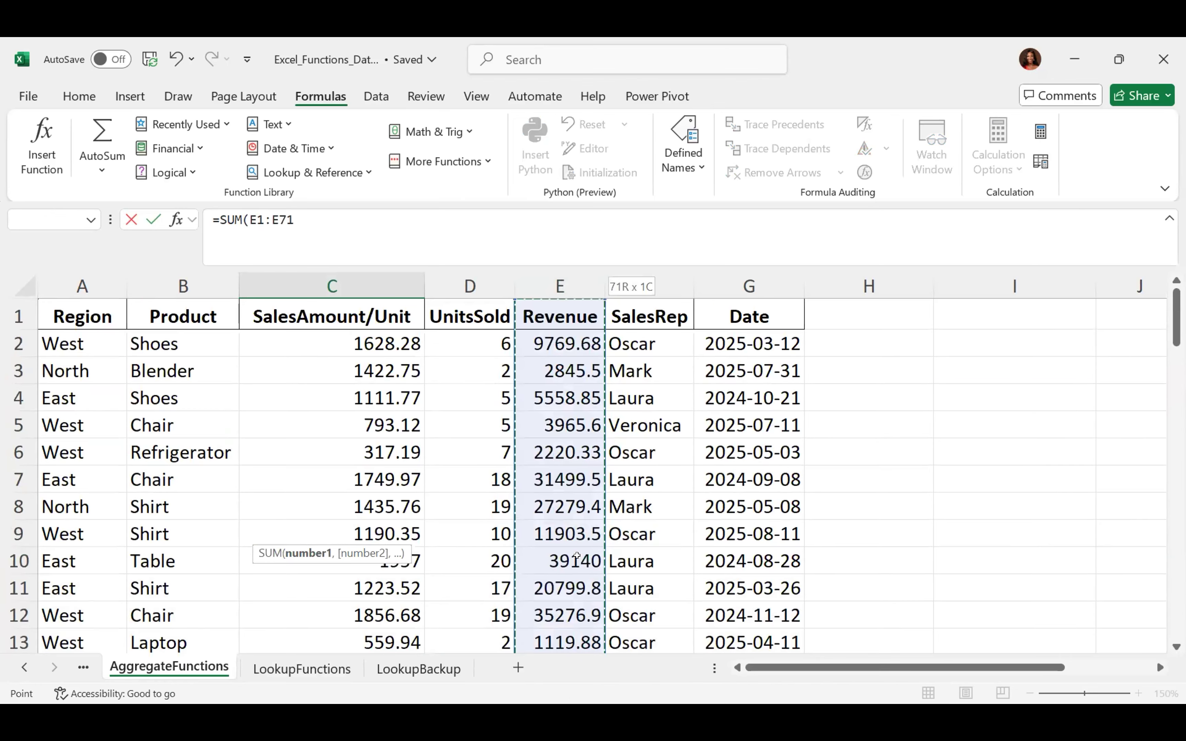
key(shift+Down)
key(Return)
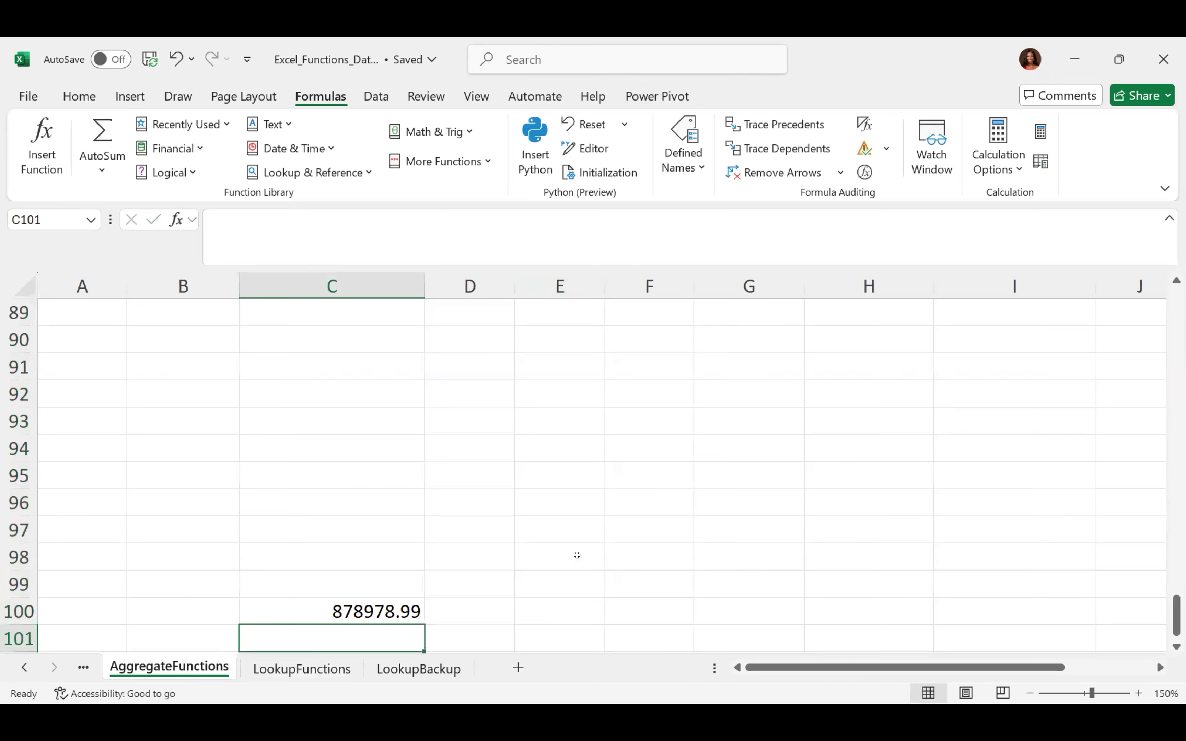
Delete the C100 total and return to cell I2 at the top
key(Up)
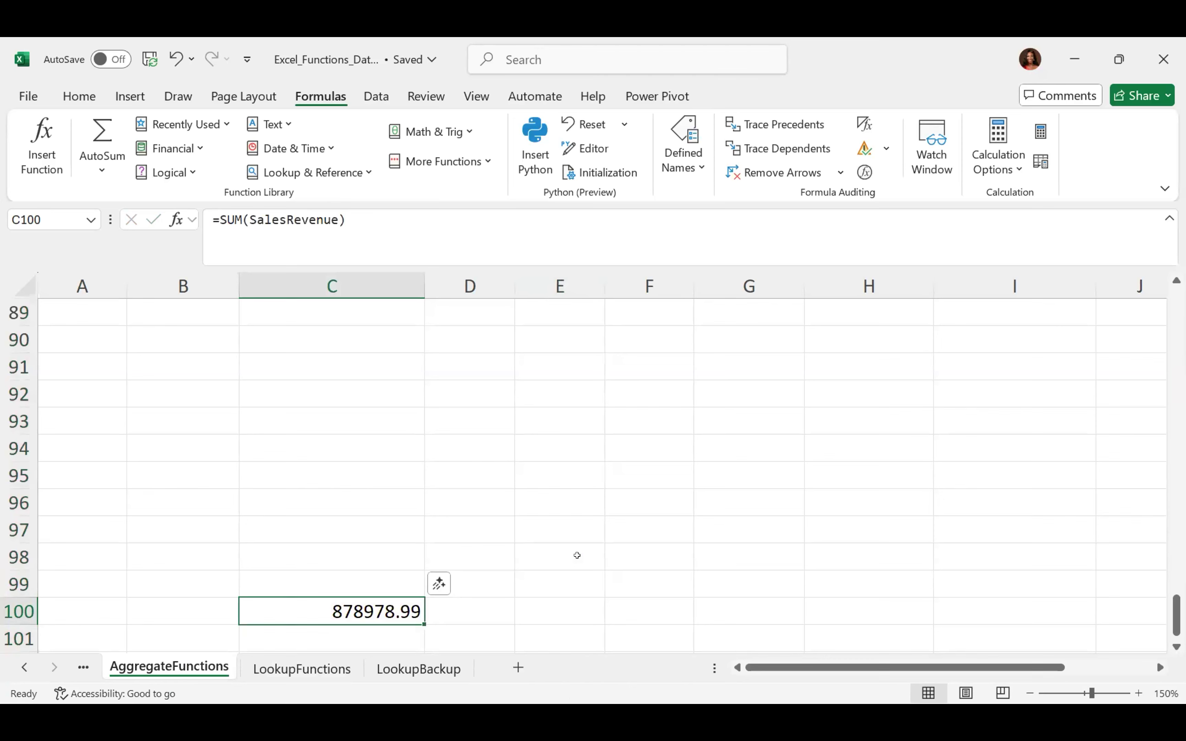
key(Delete)
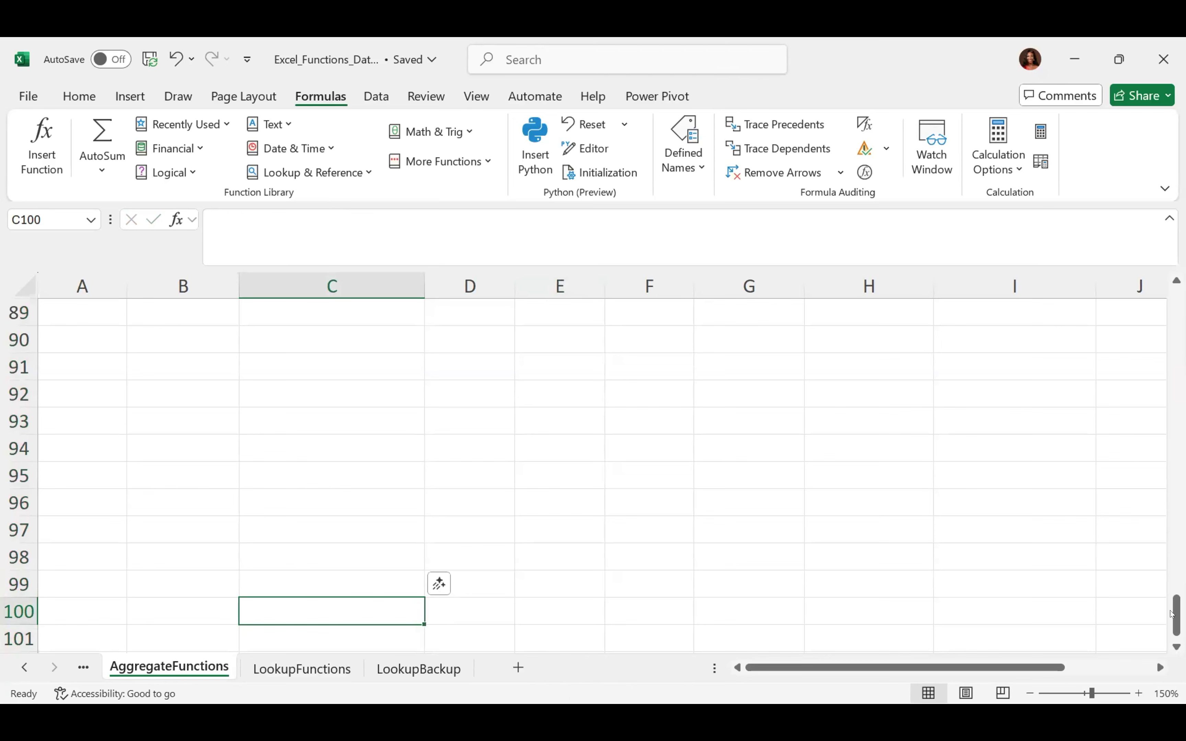
drag(1175, 615, 1176, 308)
click(1005, 339)
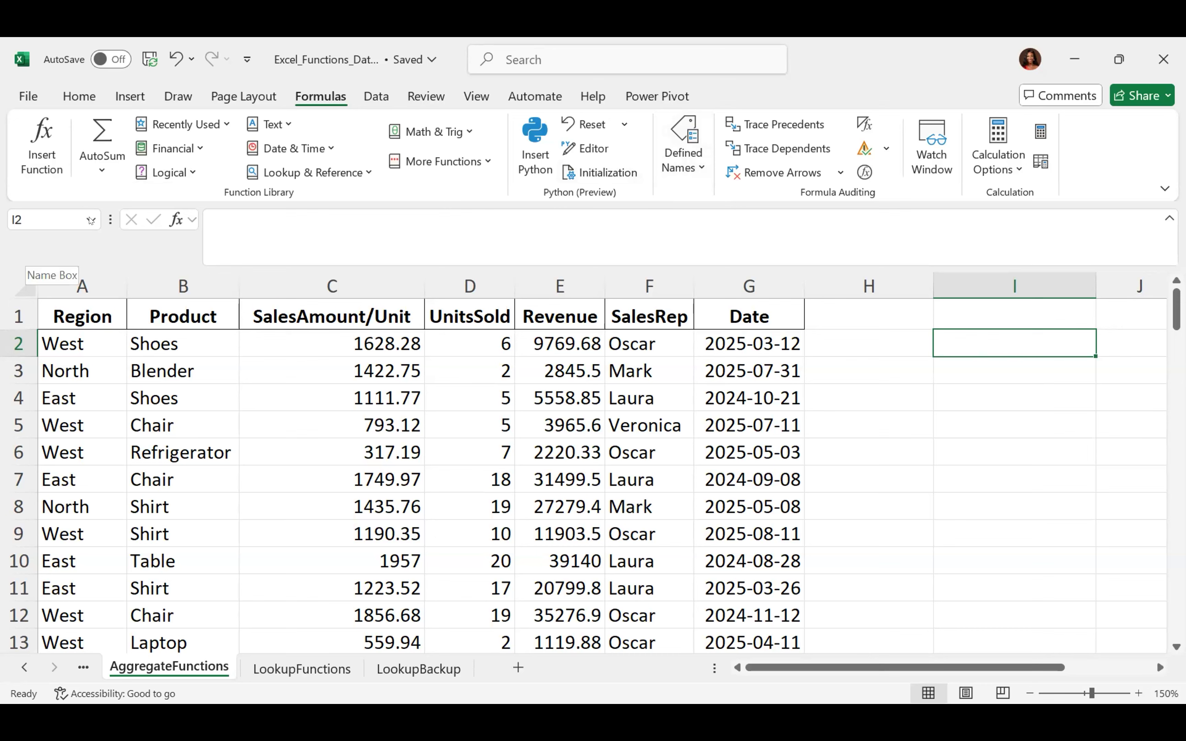
Select the revenue figures E2:E71 and open their SalesRevenue name in the Name Box
click(568, 339)
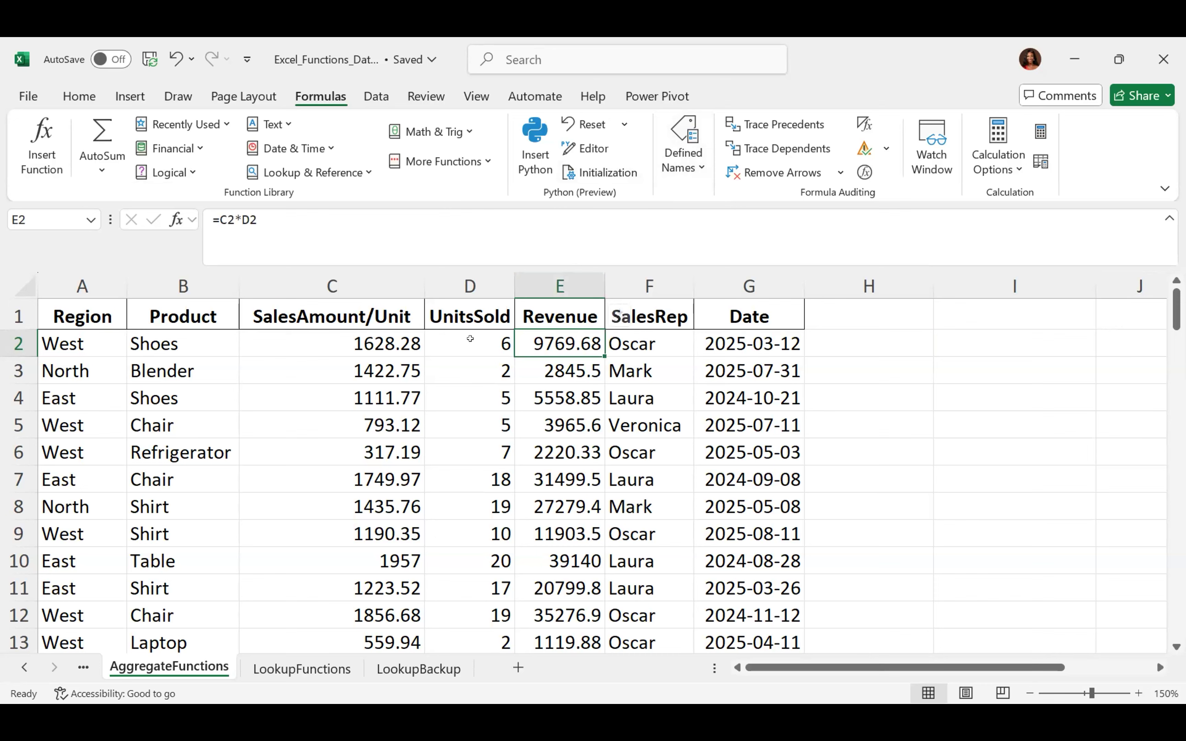
click(470, 338)
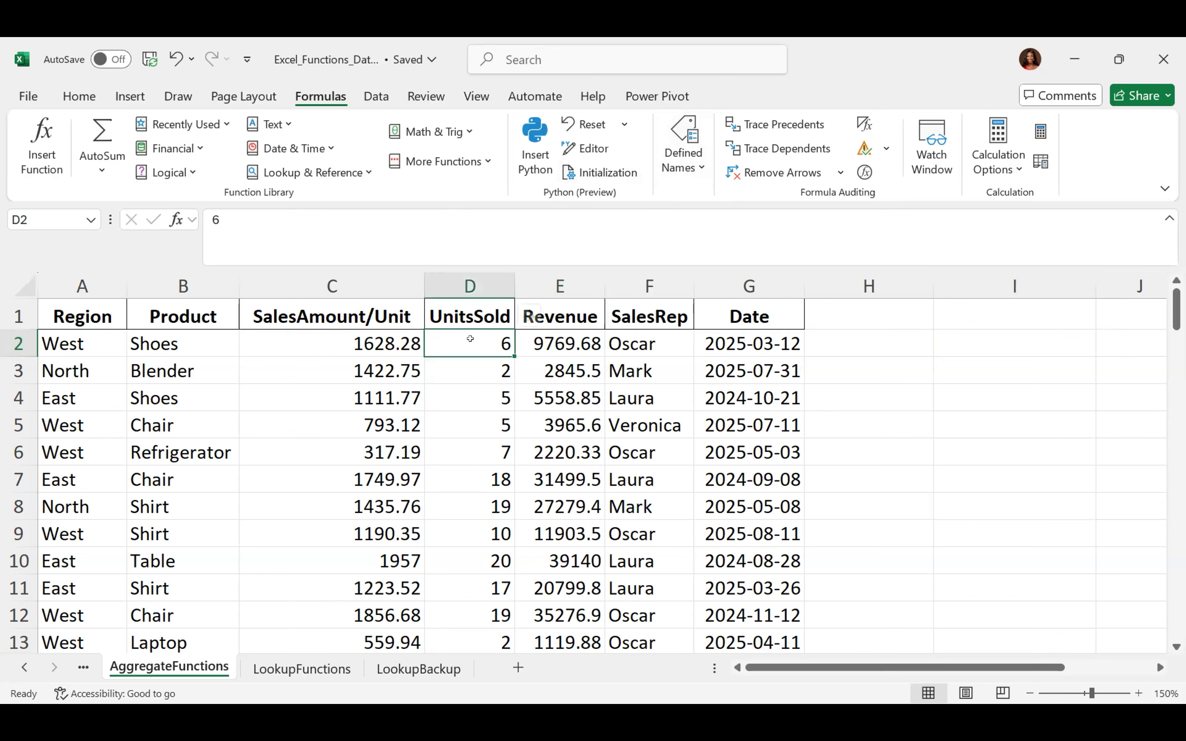
key(Right)
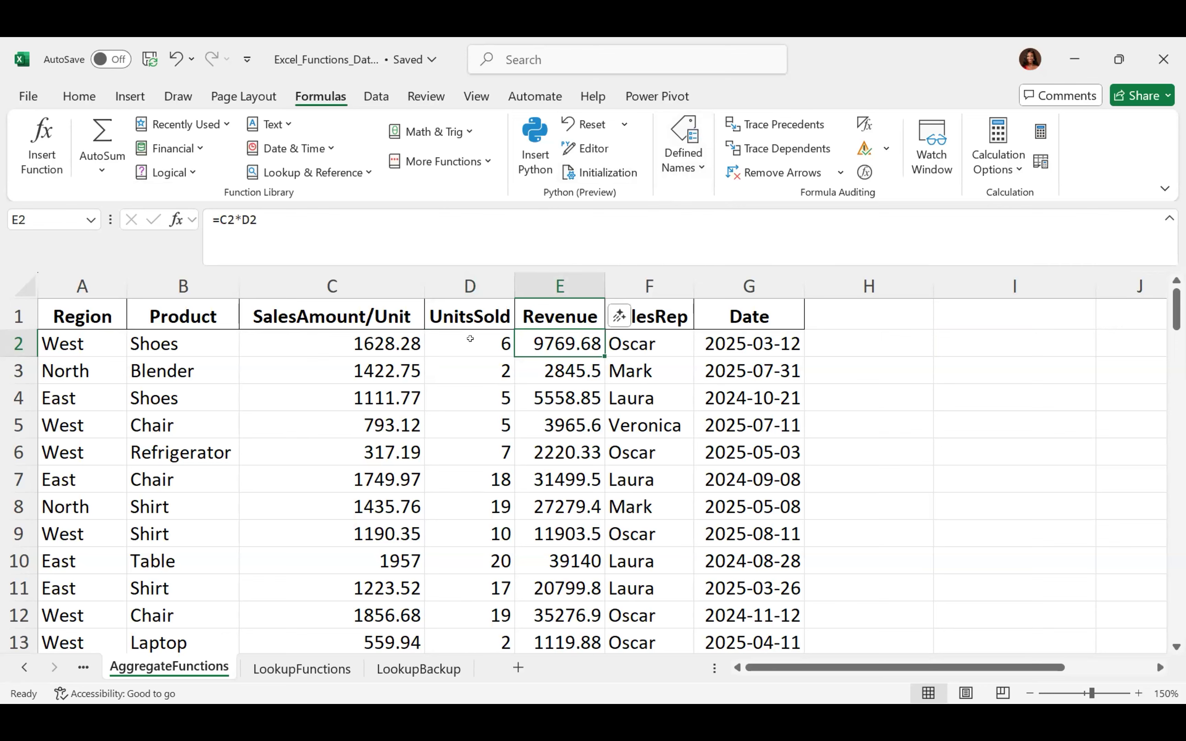
key(ctrl+shift+Down)
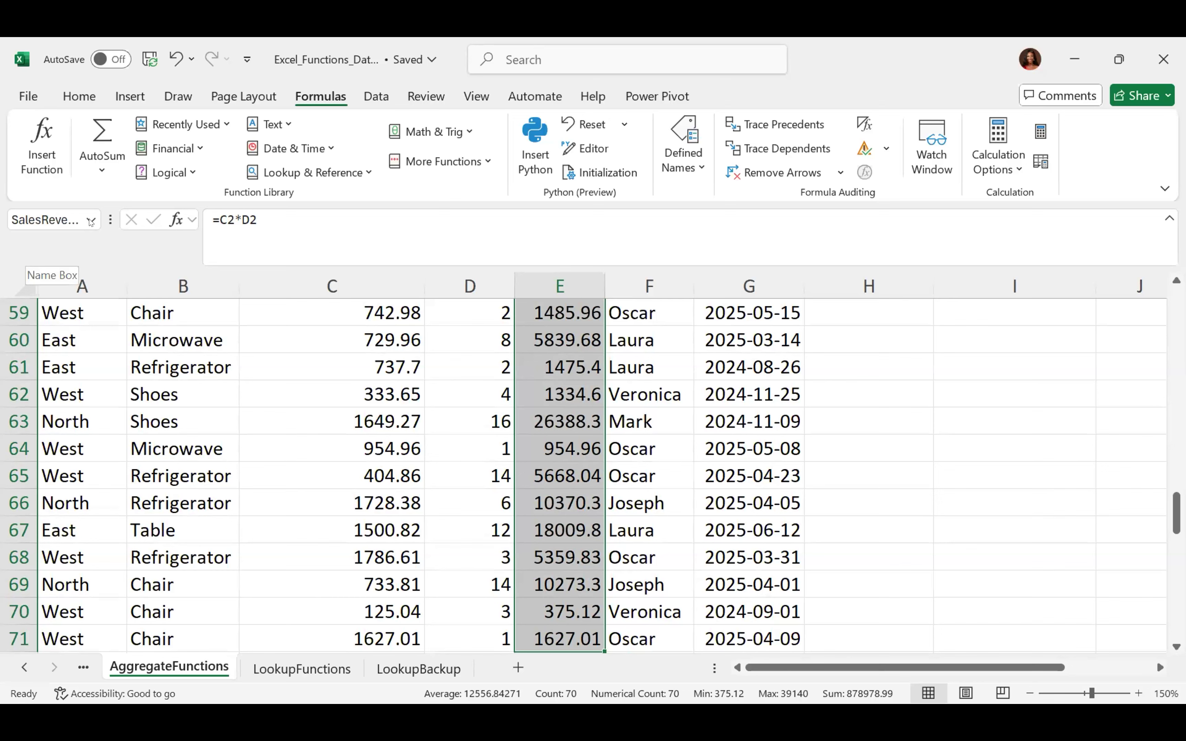
click(35, 213)
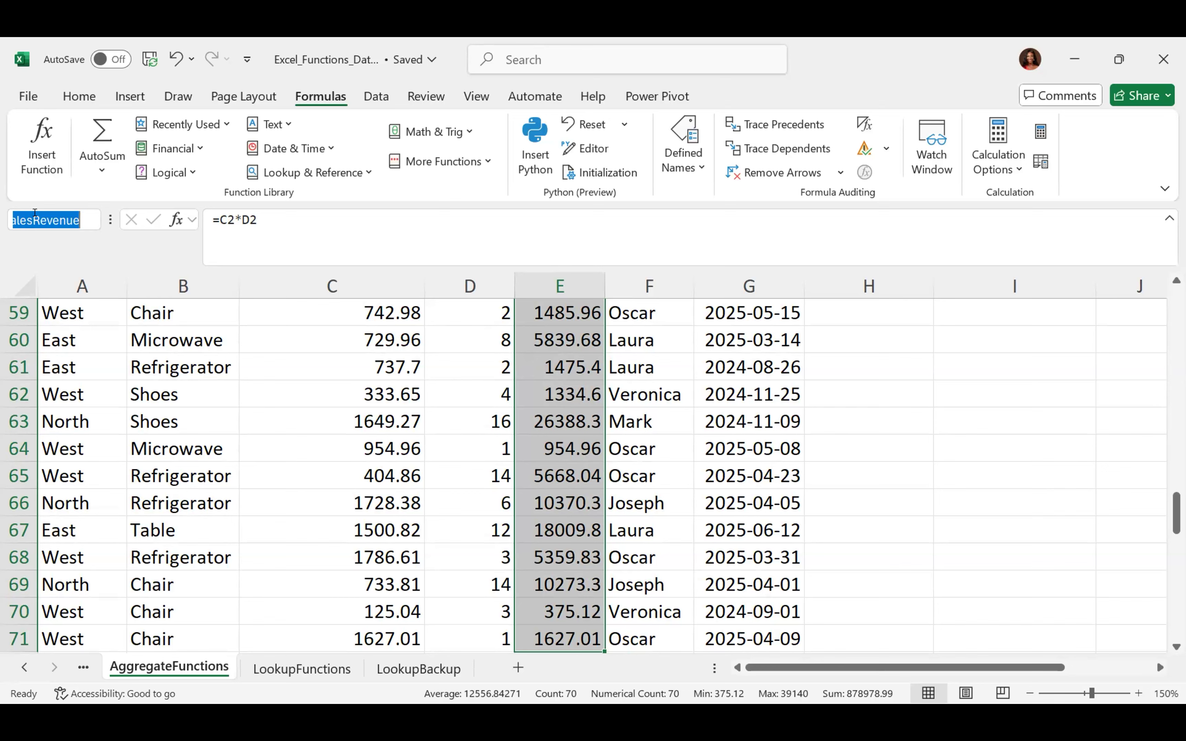
click(35, 213)
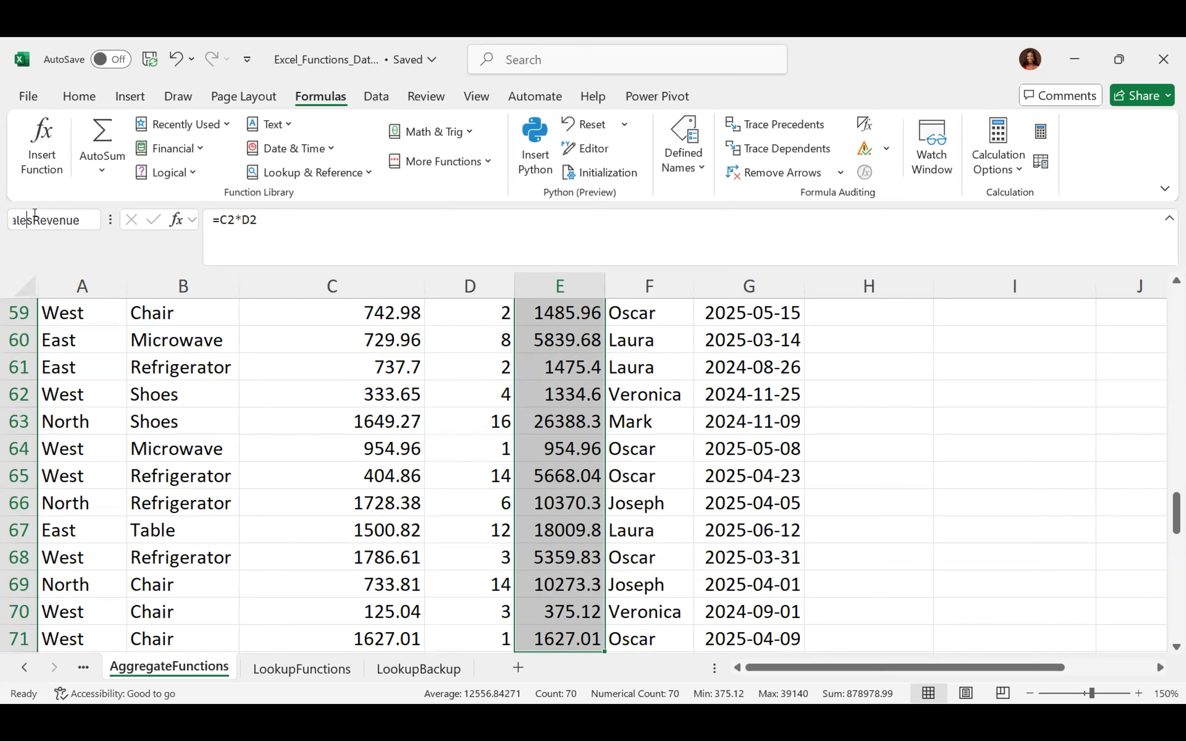
key(Left)
key(Left)
key(Left)
scroll(34, 213, up, 16)
scroll(35, 213, up, 4)
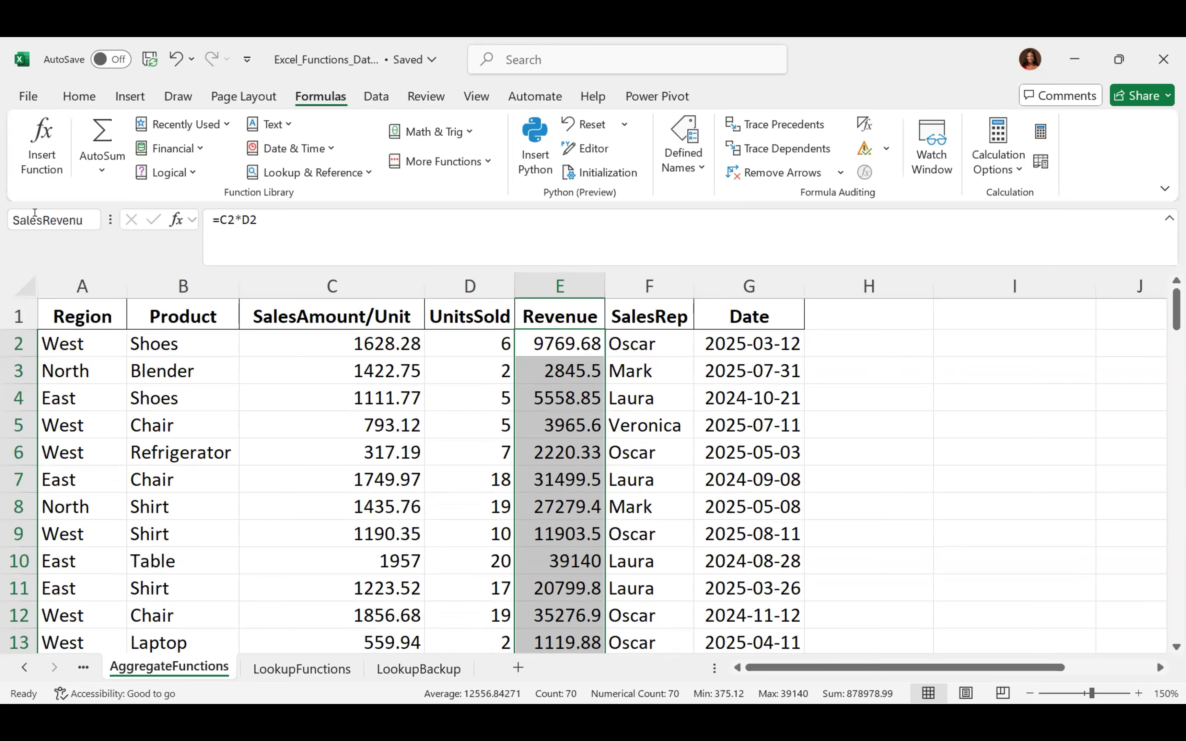
click(567, 339)
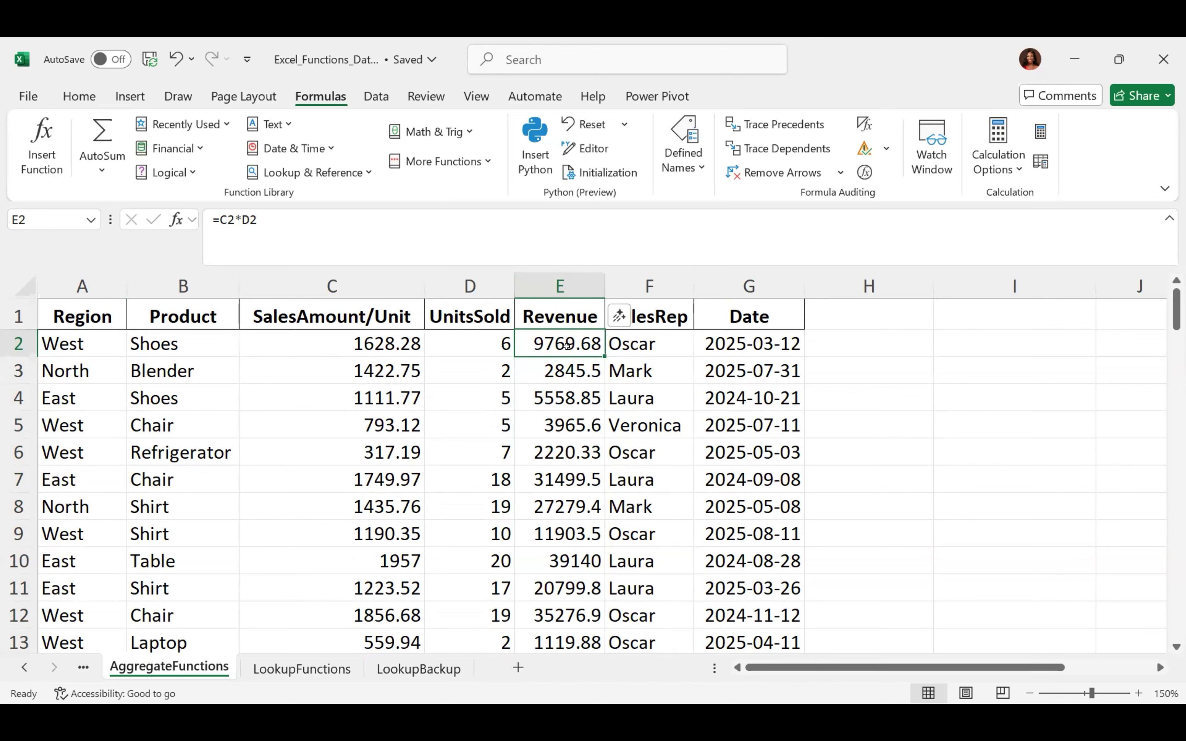
Select the revenue values E2:E71, the SalesRevenue range, reselecting from E2 after checking the Name Box
key(ctrl+shift+Down)
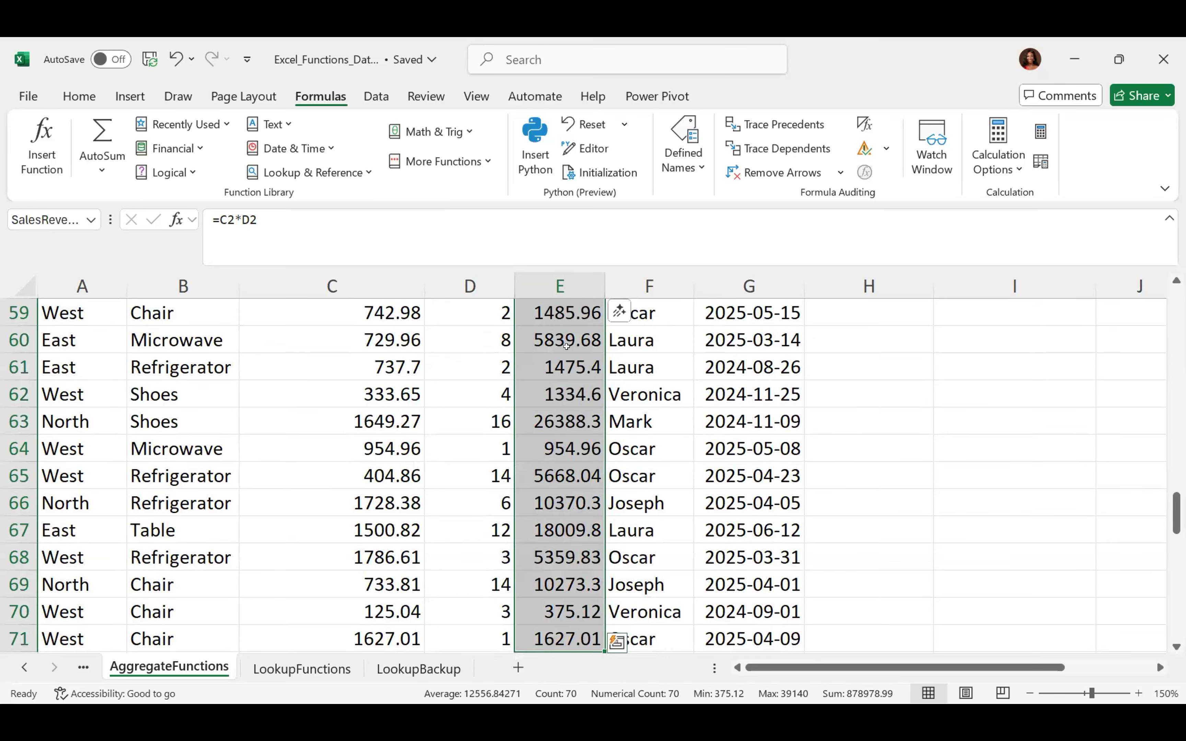
scroll(567, 346, up, 17)
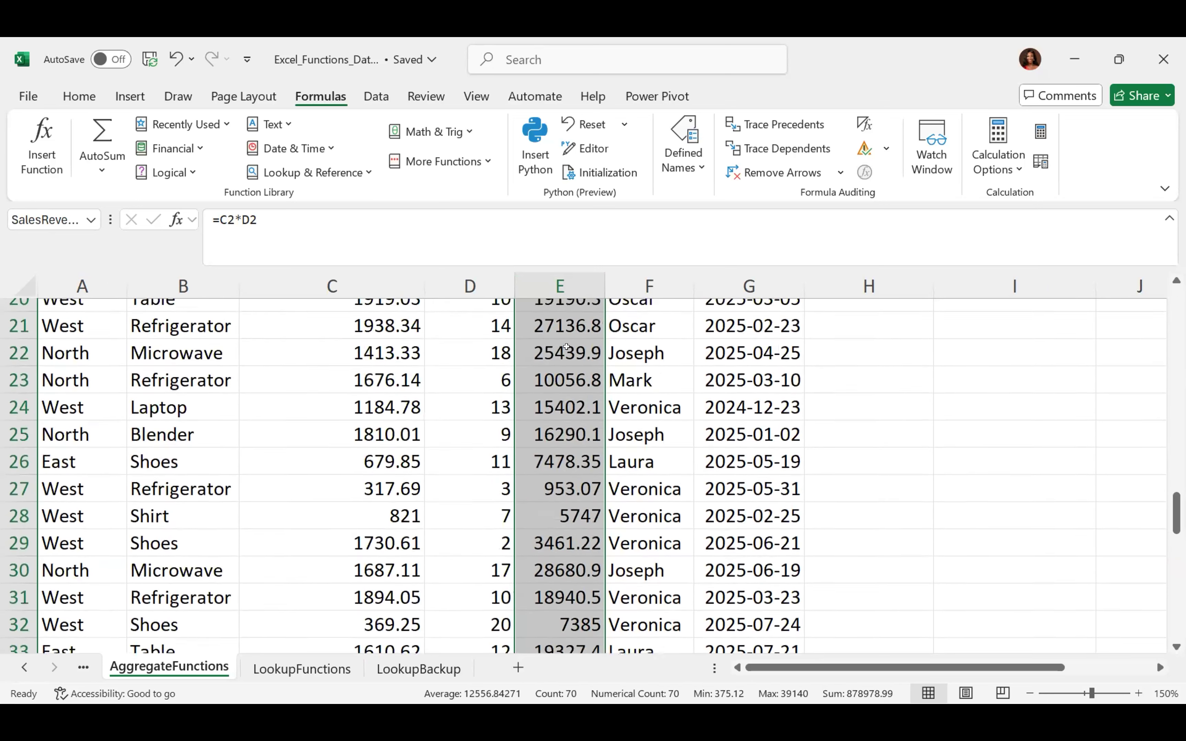
scroll(566, 346, up, 1)
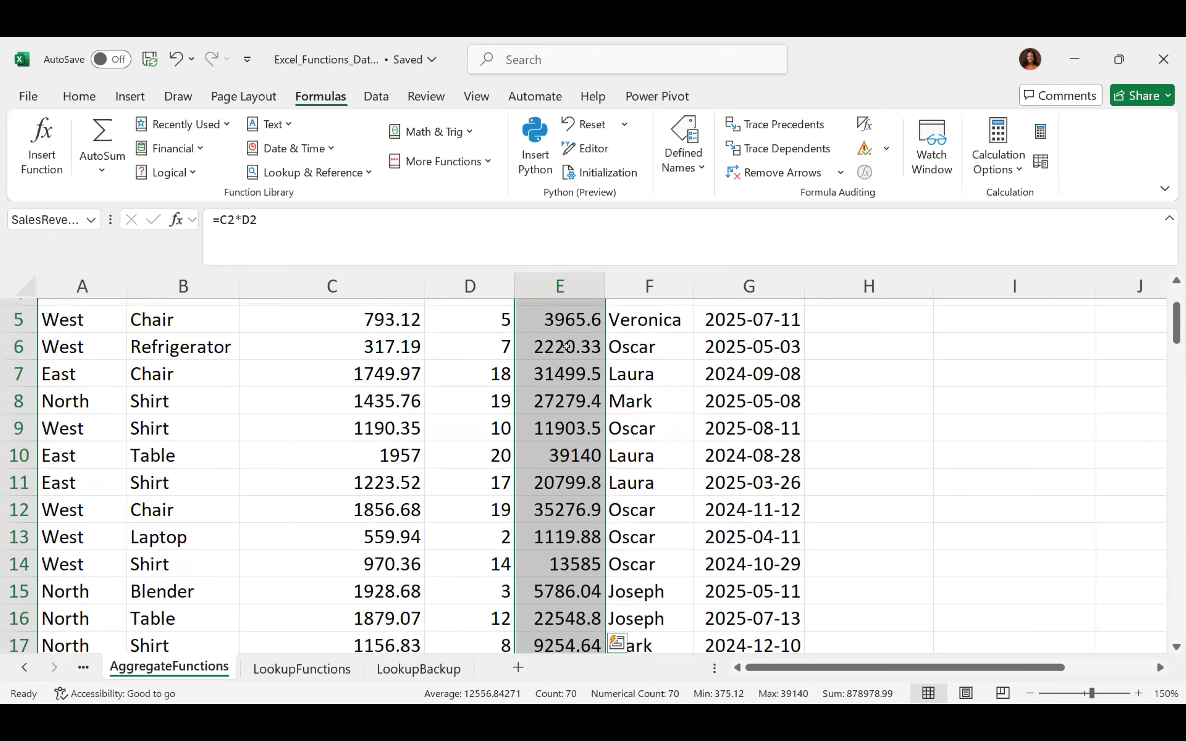
scroll(566, 346, up, 2)
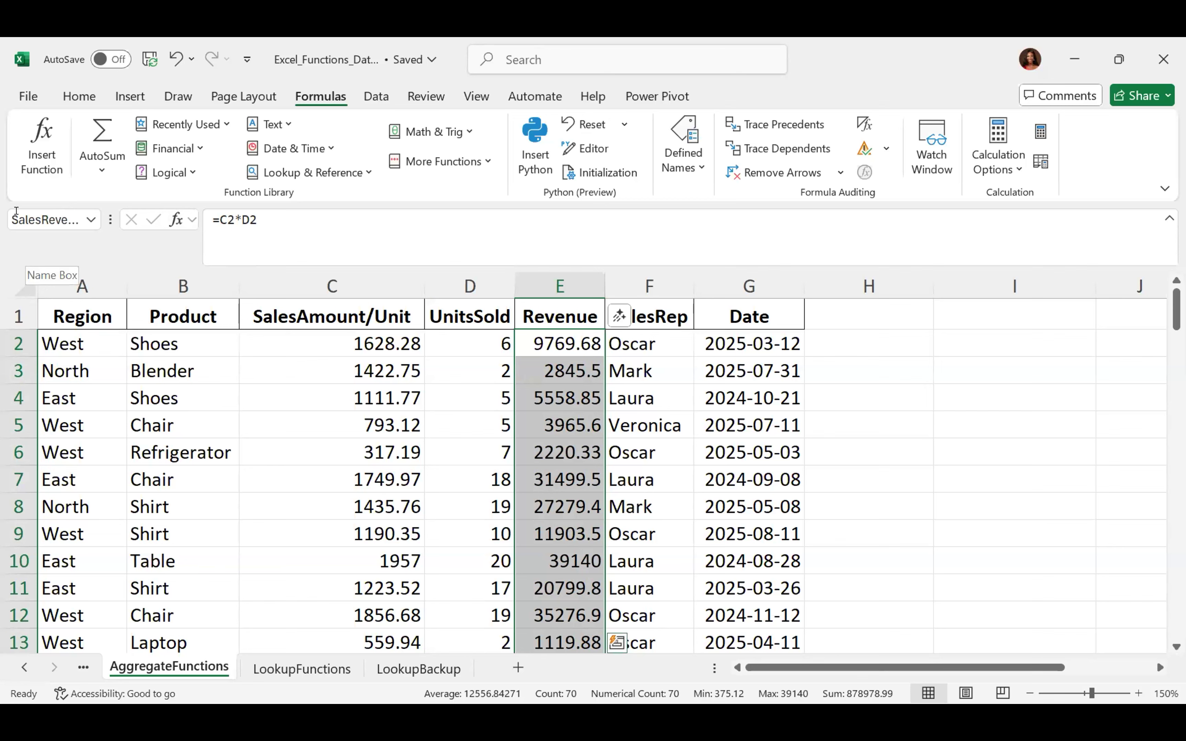
click(44, 216)
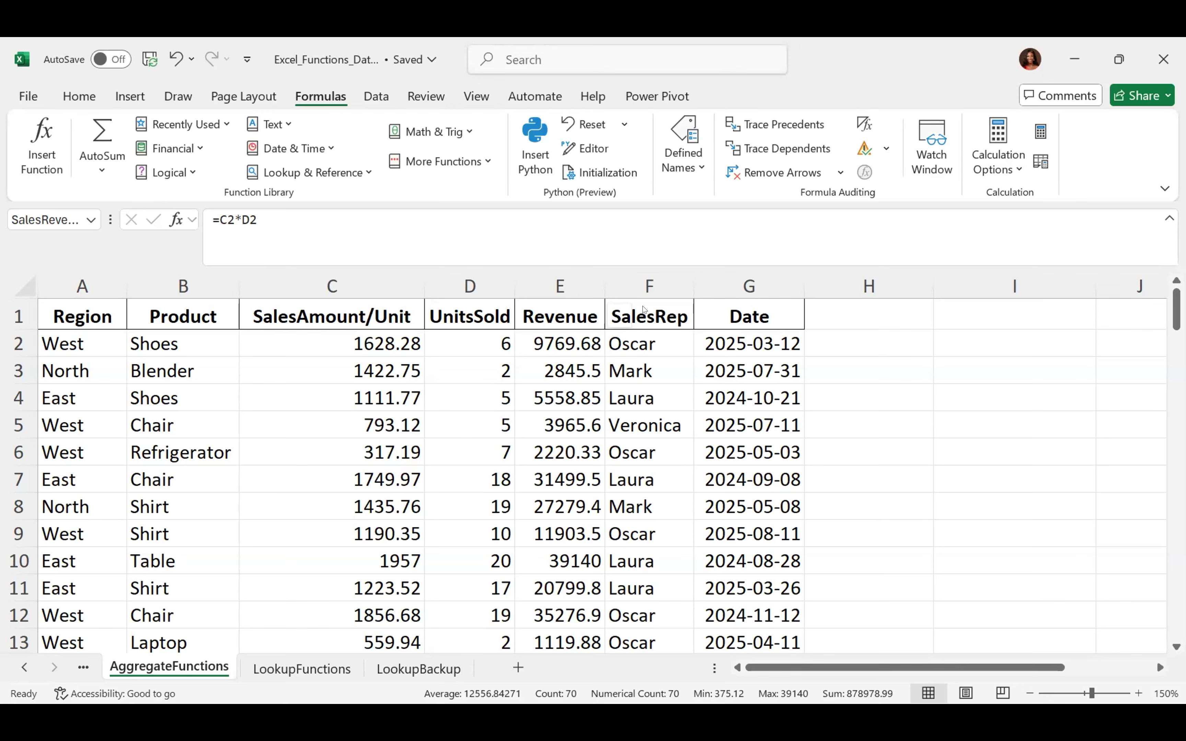
click(560, 337)
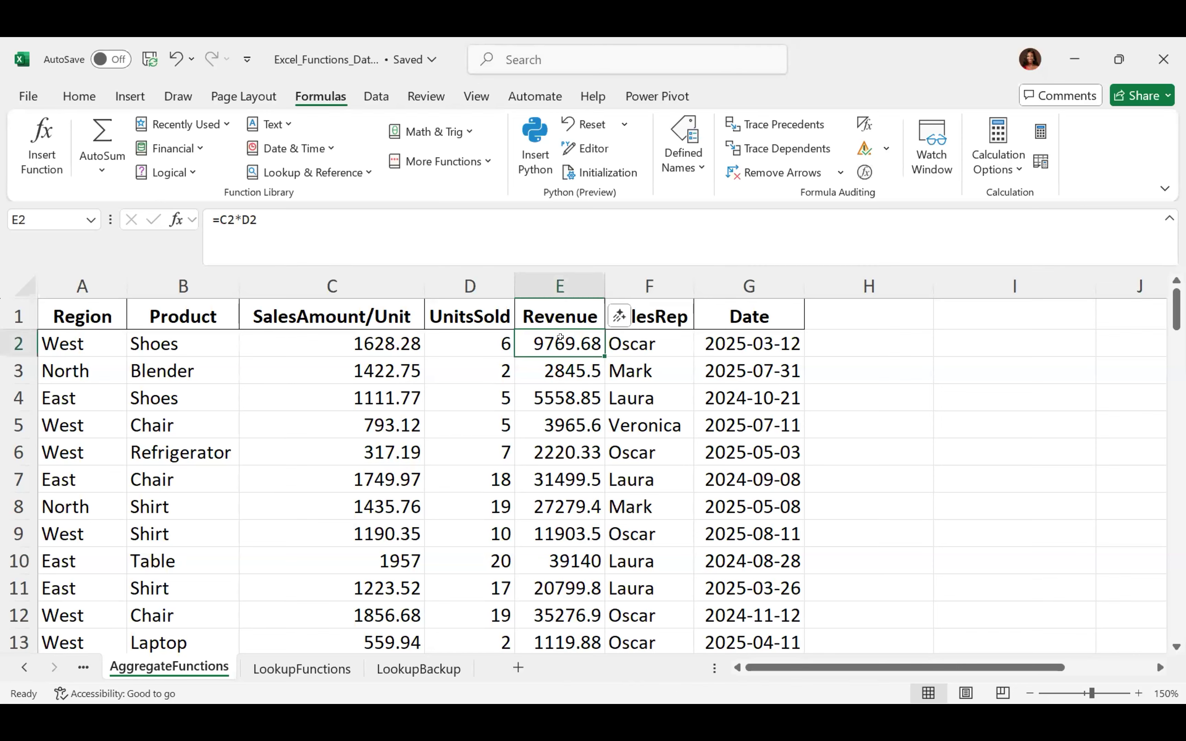
key(ctrl+shift+Down)
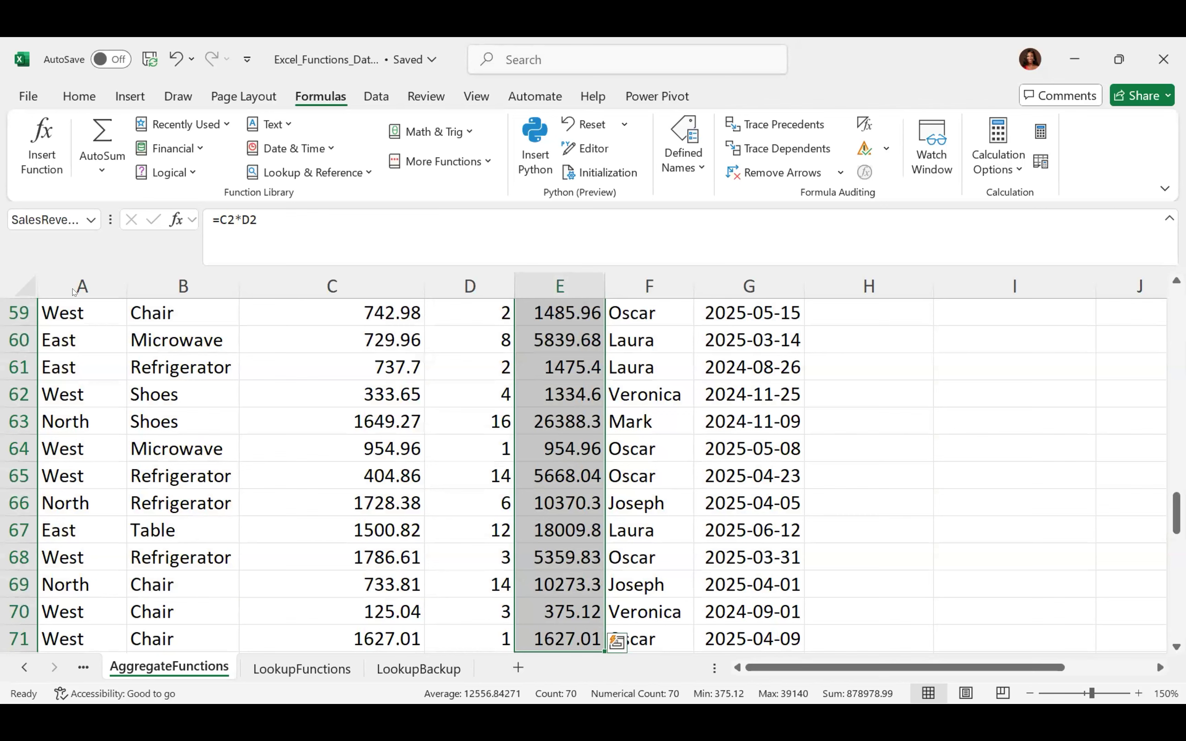
Replace the SalesRevenue name in the Name Box with Revenue for E2:E71
click(36, 212)
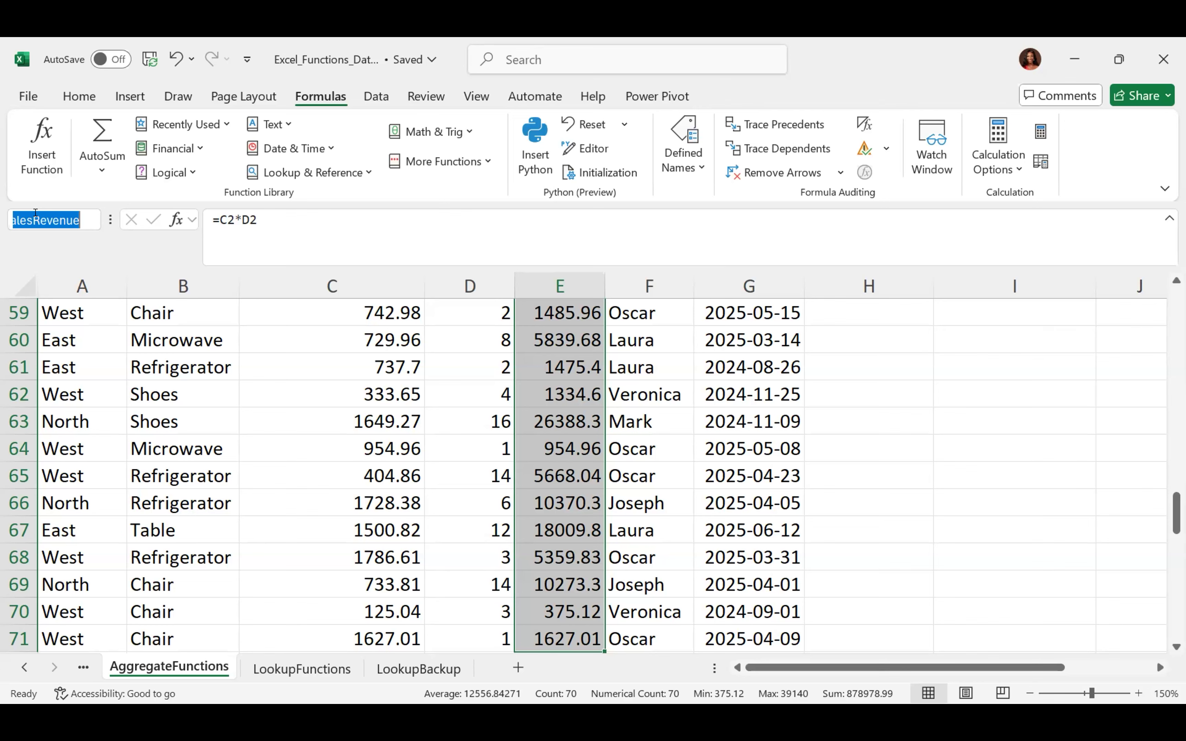
click(36, 214)
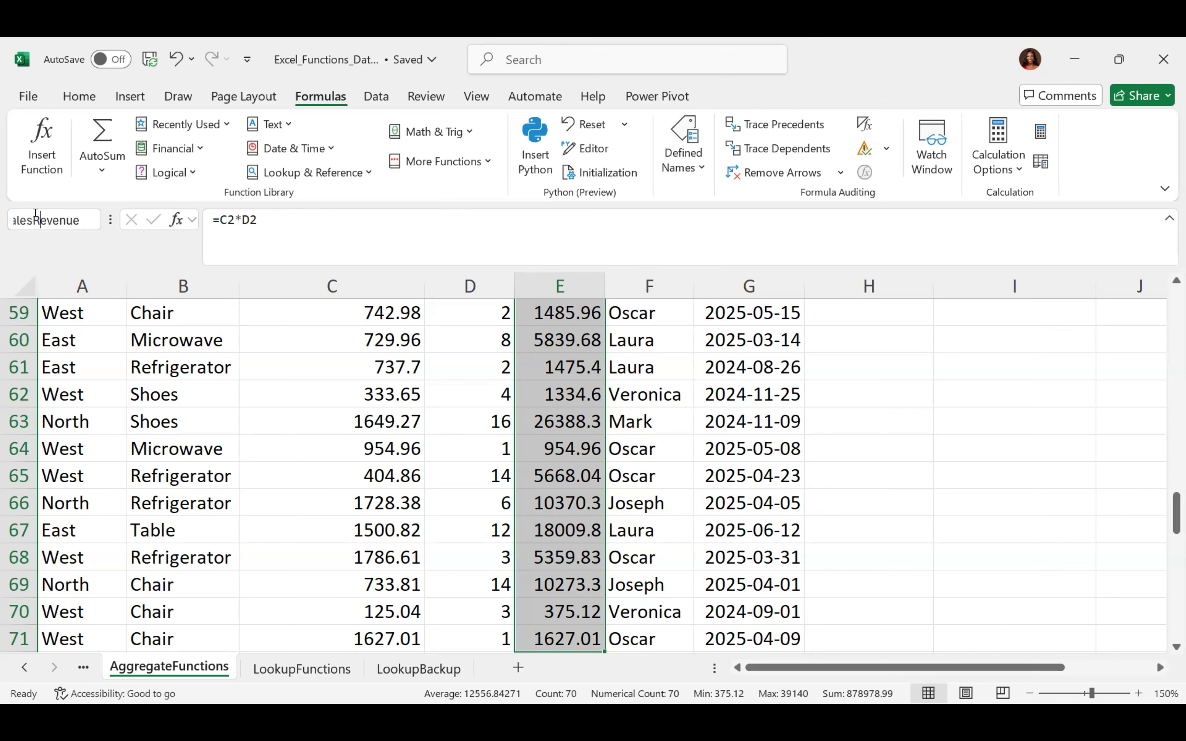
key(Left)
key(Left)
key(Left)
key(Left)
double_click(29, 212)
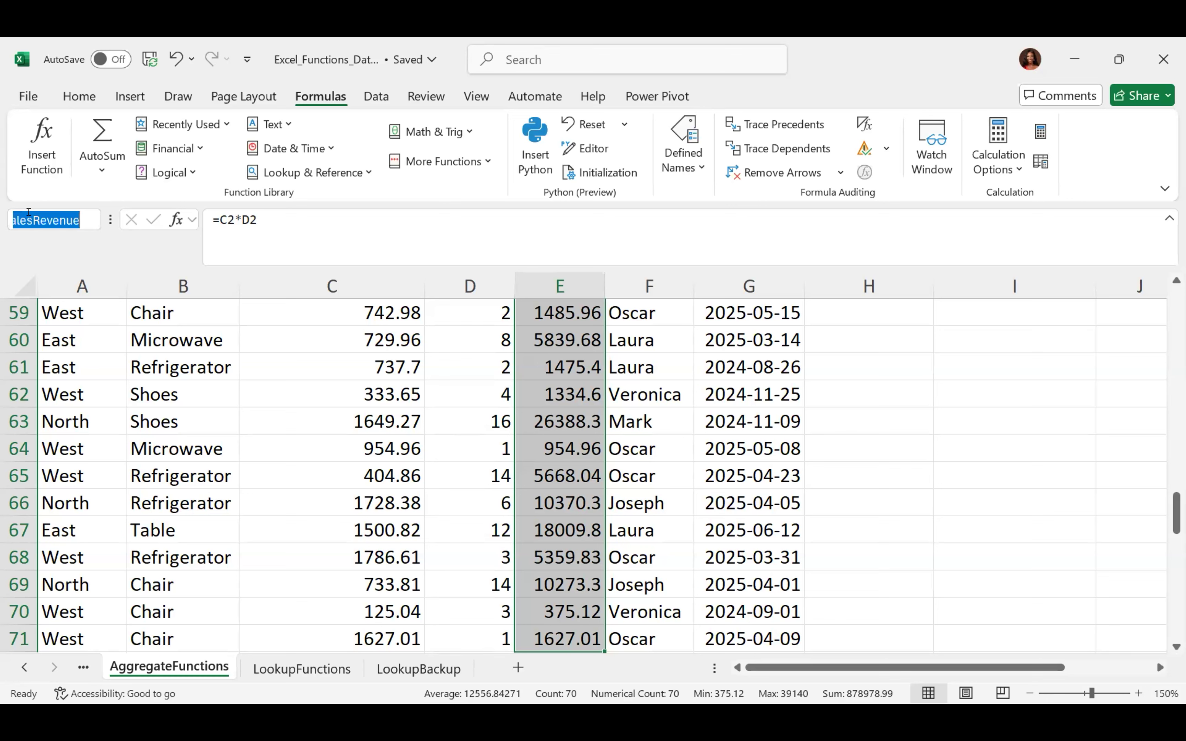
text(Revenue)
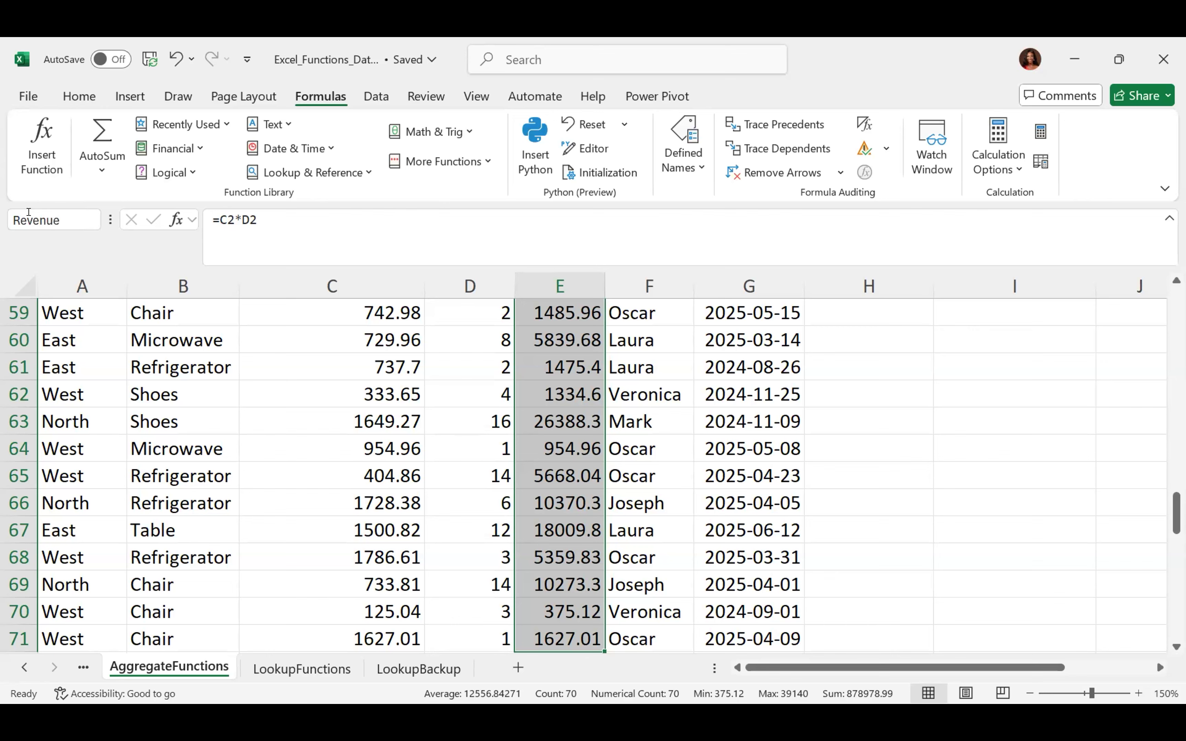
key(Return)
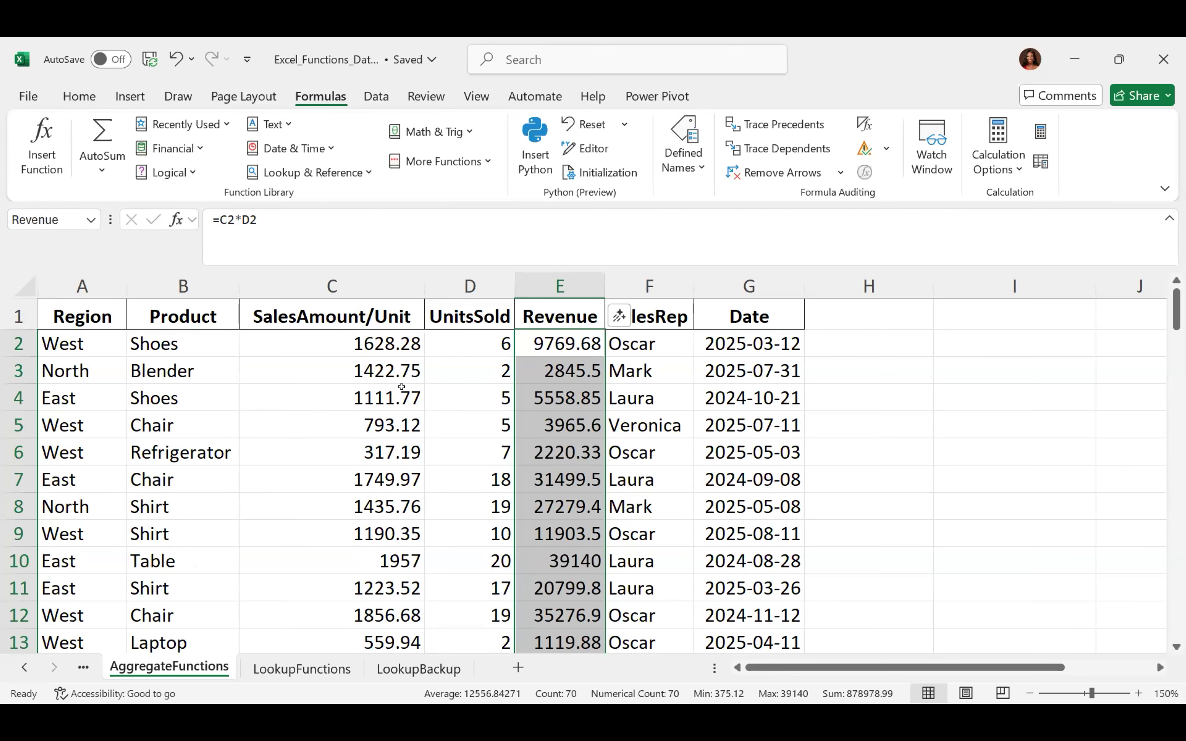
Reselect E2:E71 to confirm it is named Revenue, then deselect and scroll back up
click(668, 338)
click(569, 342)
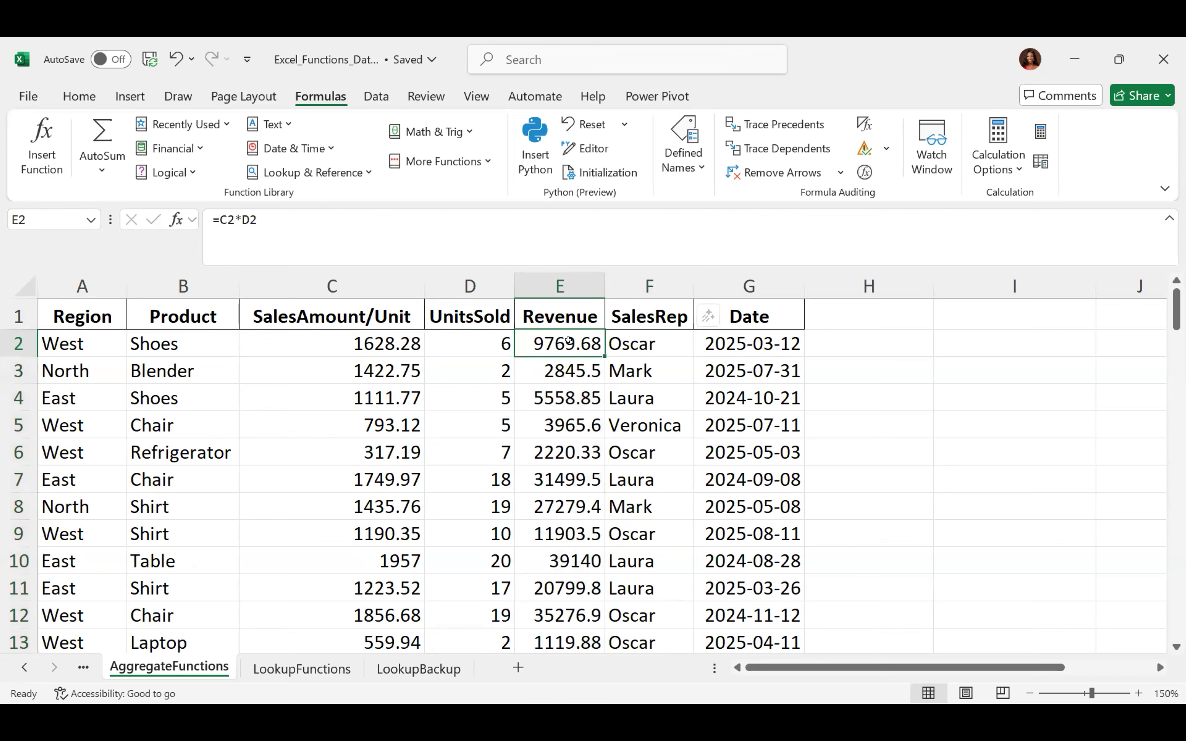
key(ctrl+shift+Down)
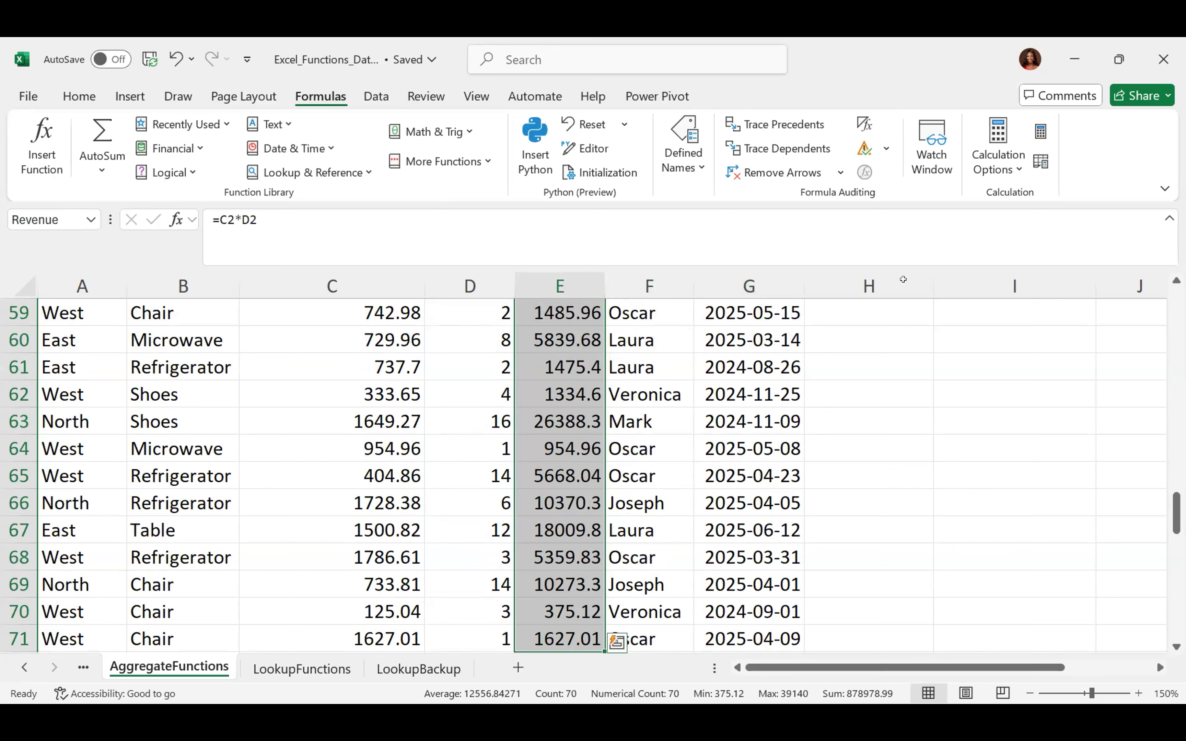
click(864, 340)
scroll(865, 340, up, 10)
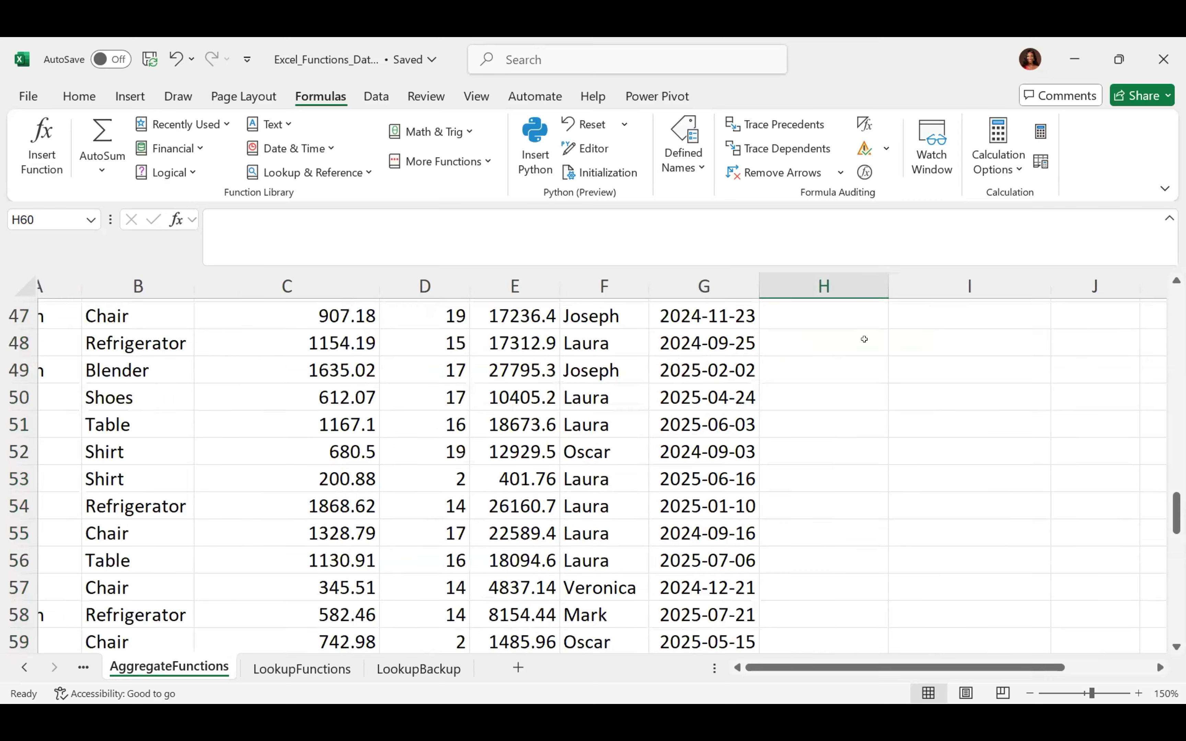
scroll(864, 340, up, 9)
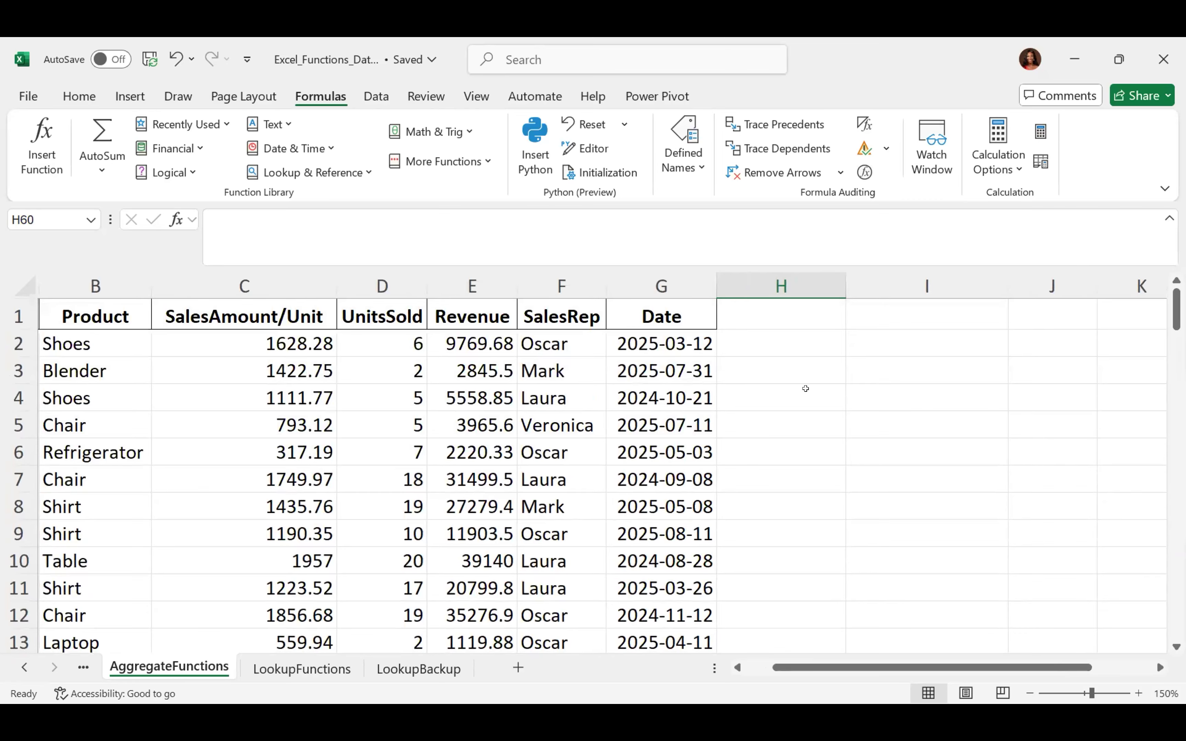
Enter =SUM(Revenue) in H2 using autocomplete, giving 878978.99, and recheck the formula
click(774, 340)
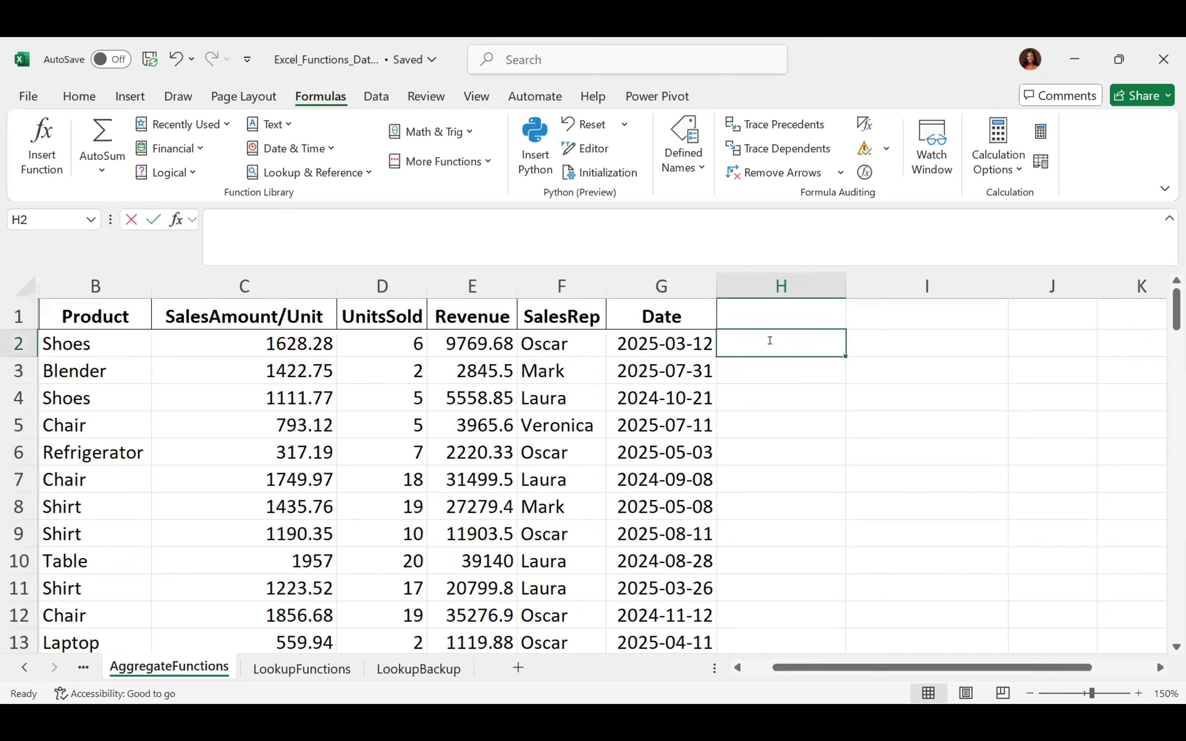
text(=sum)
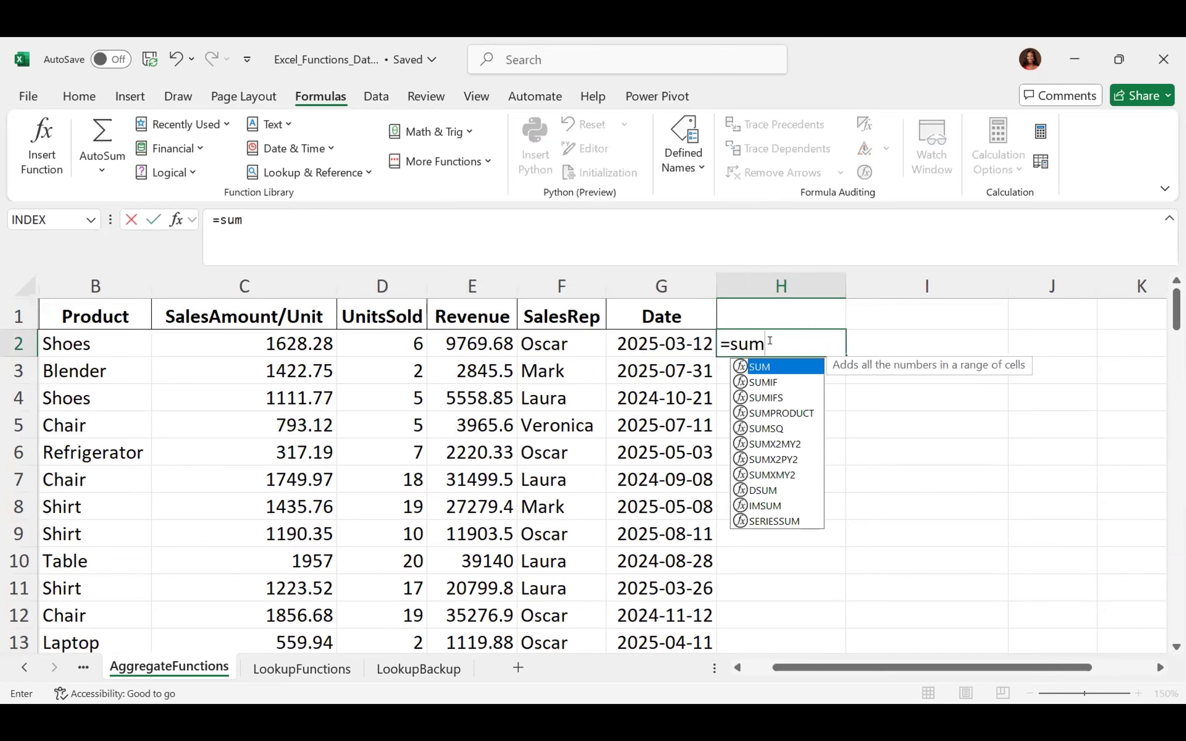
double_click(766, 366)
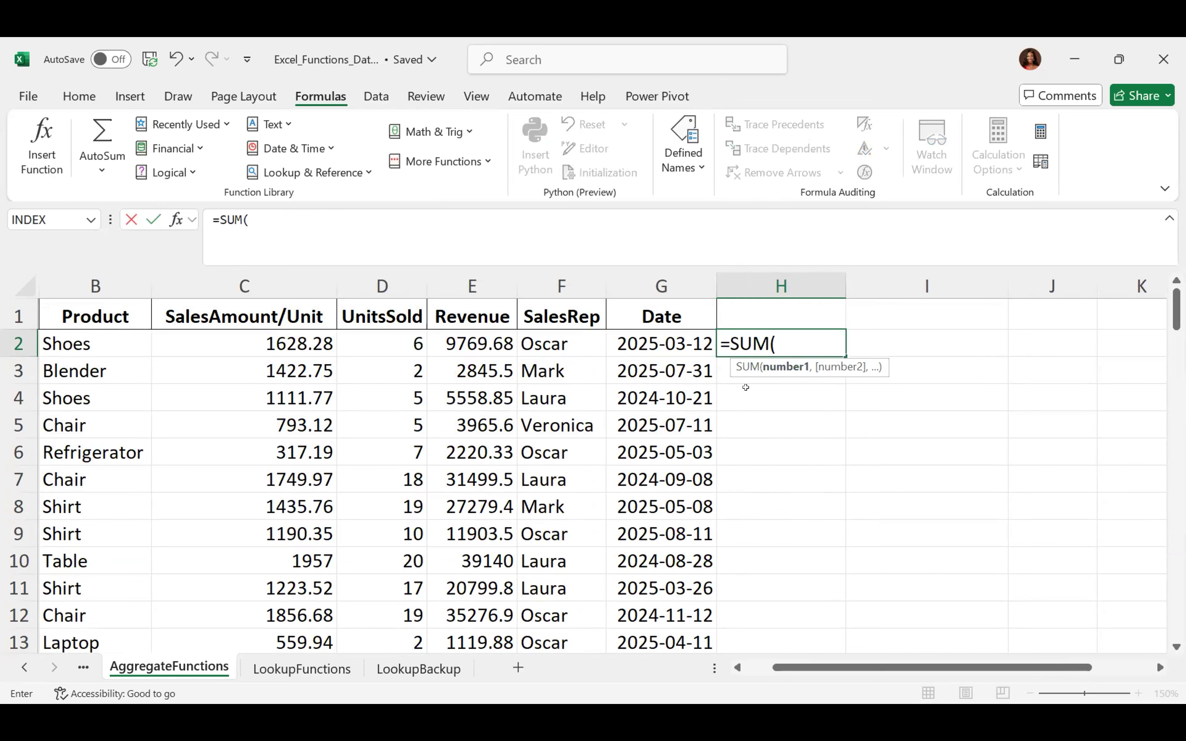
text(Reve)
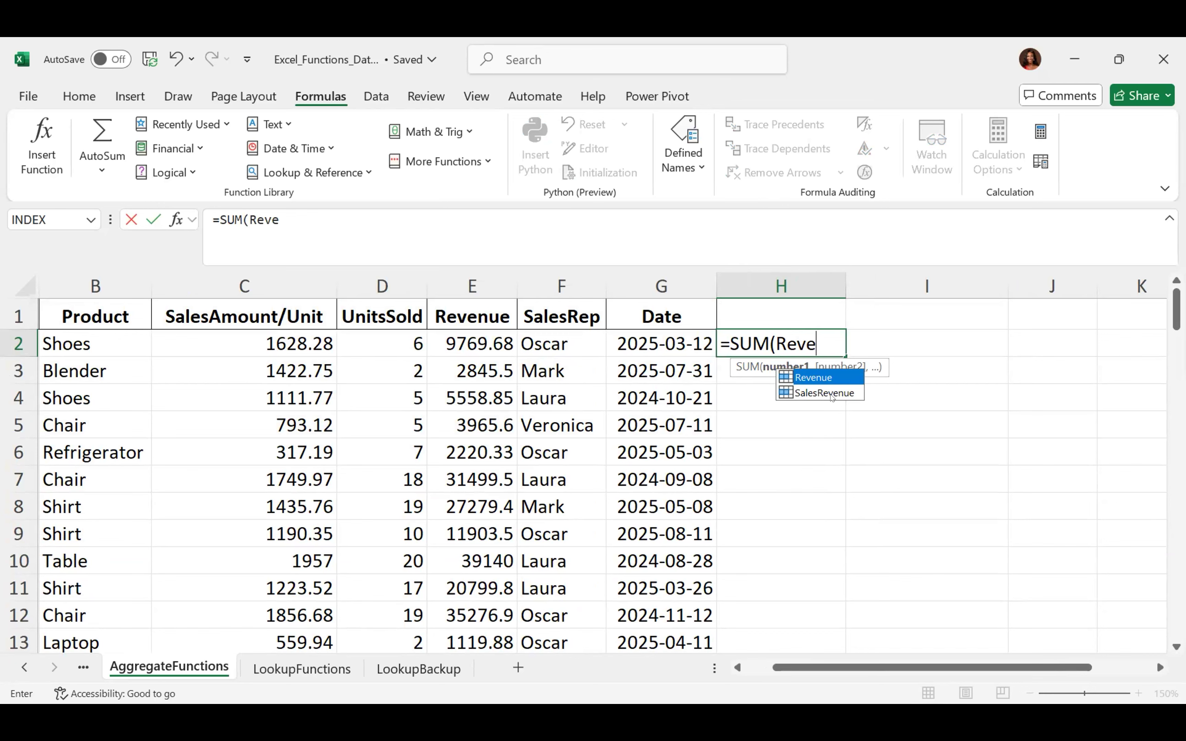
double_click(814, 379)
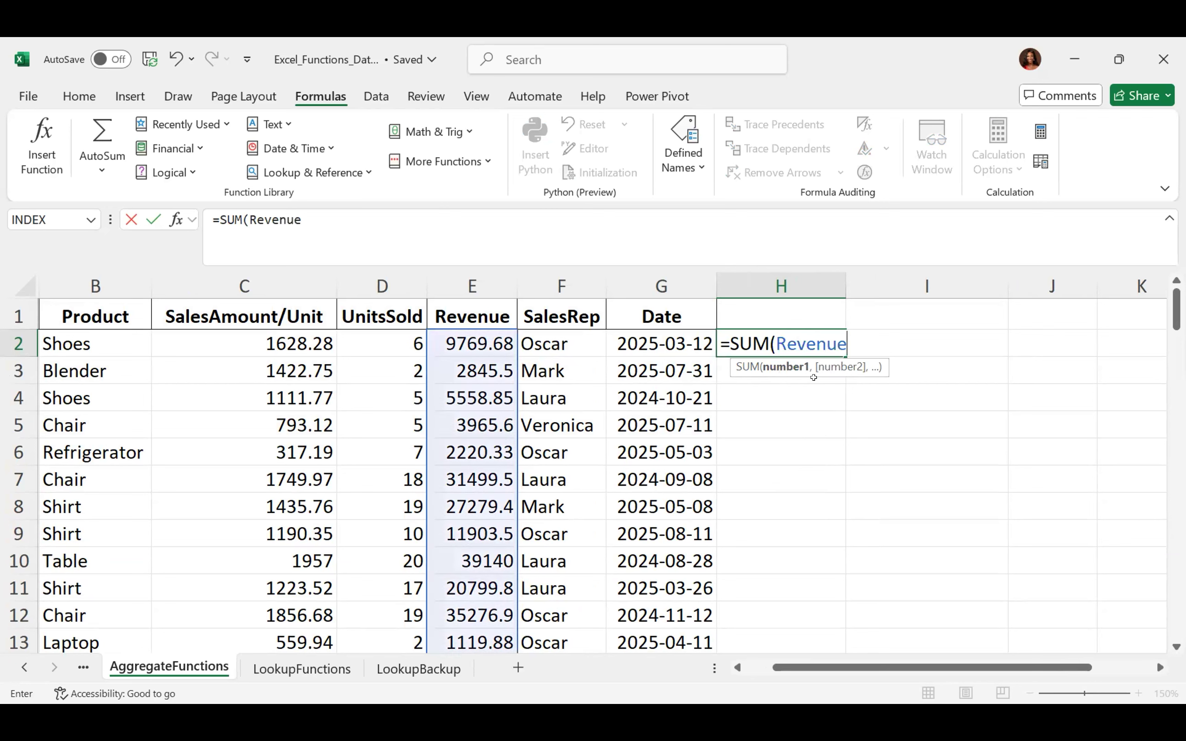
text())
key(Return)
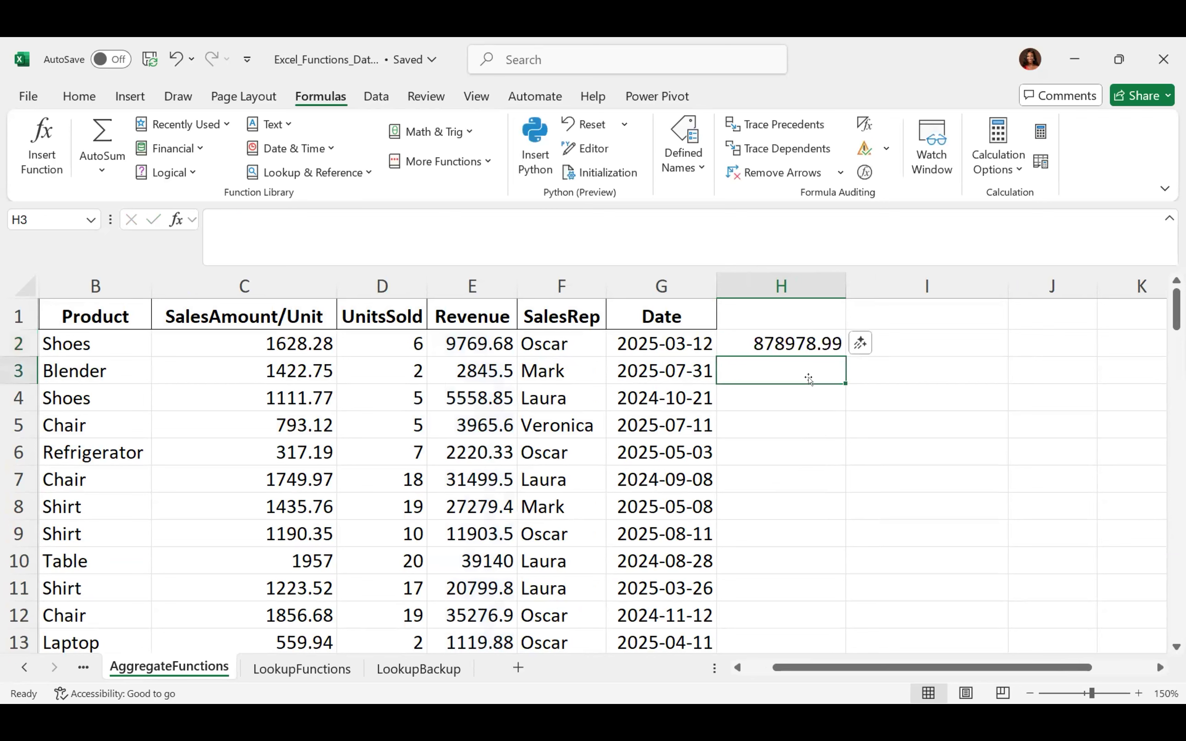
key(Up)
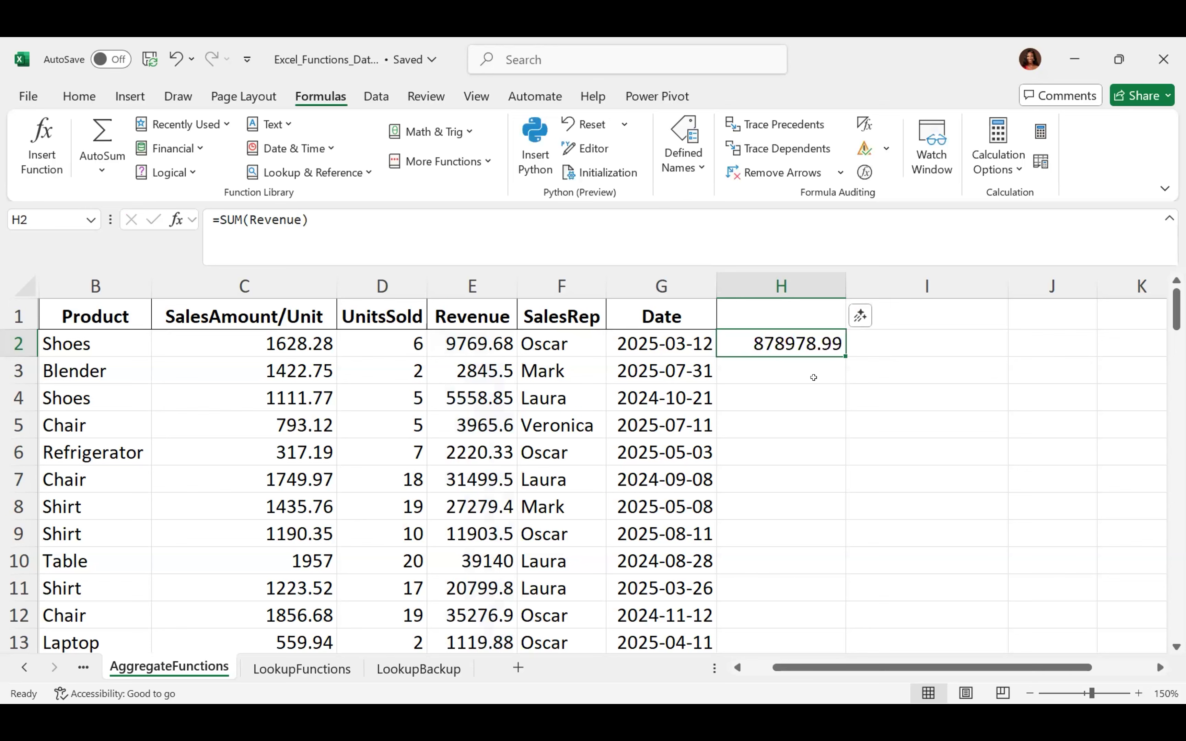
click(798, 390)
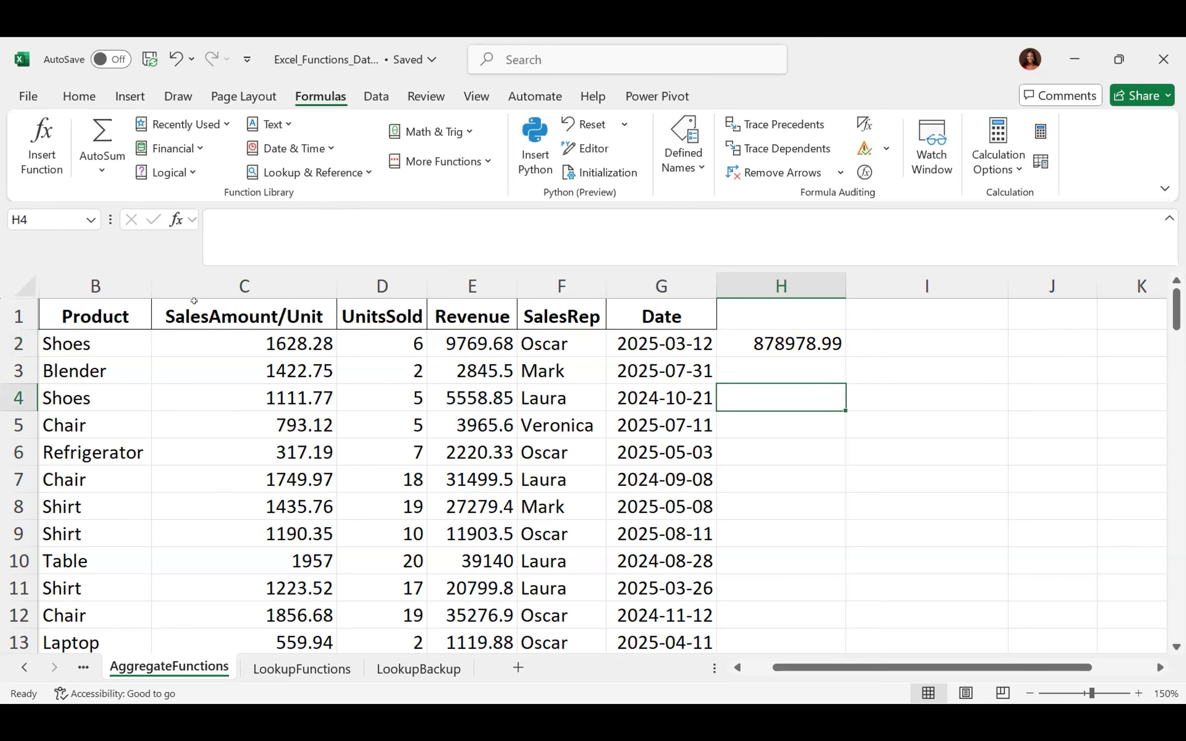
Select C2:C71 and start a new Define Name entry called SalesPrice, viewing the Scope options
click(273, 348)
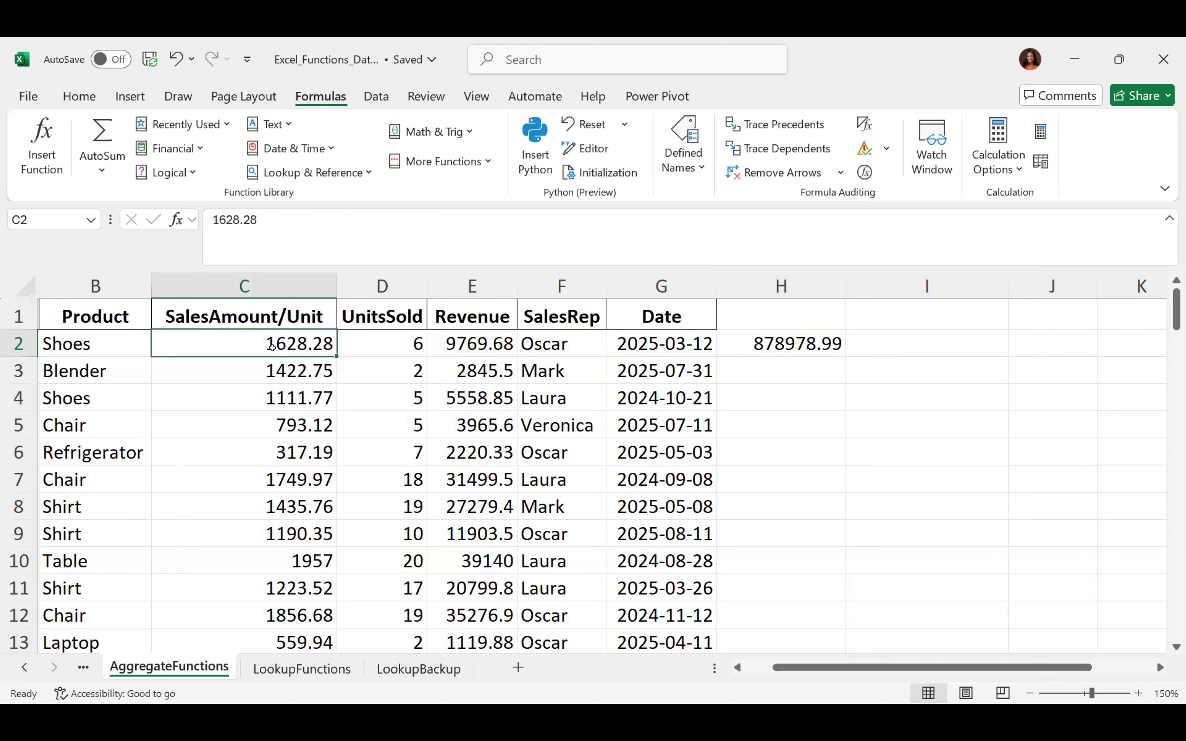
key(ctrl+shift+Down)
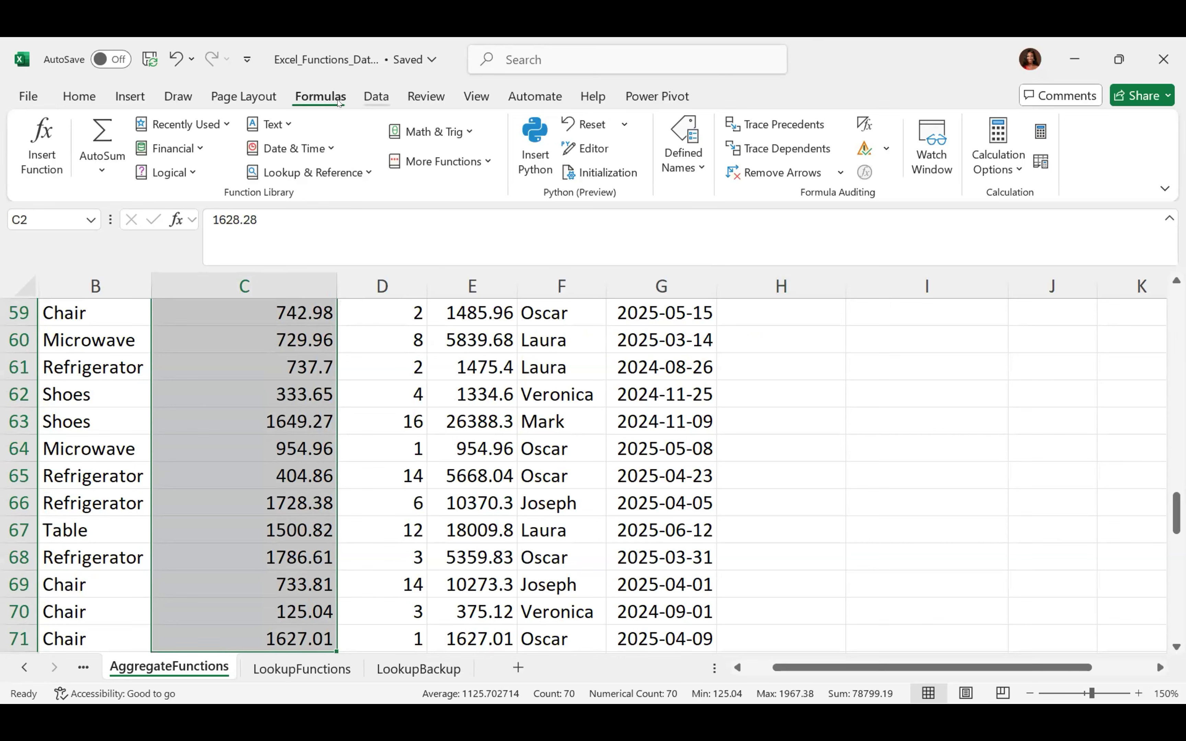
click(688, 164)
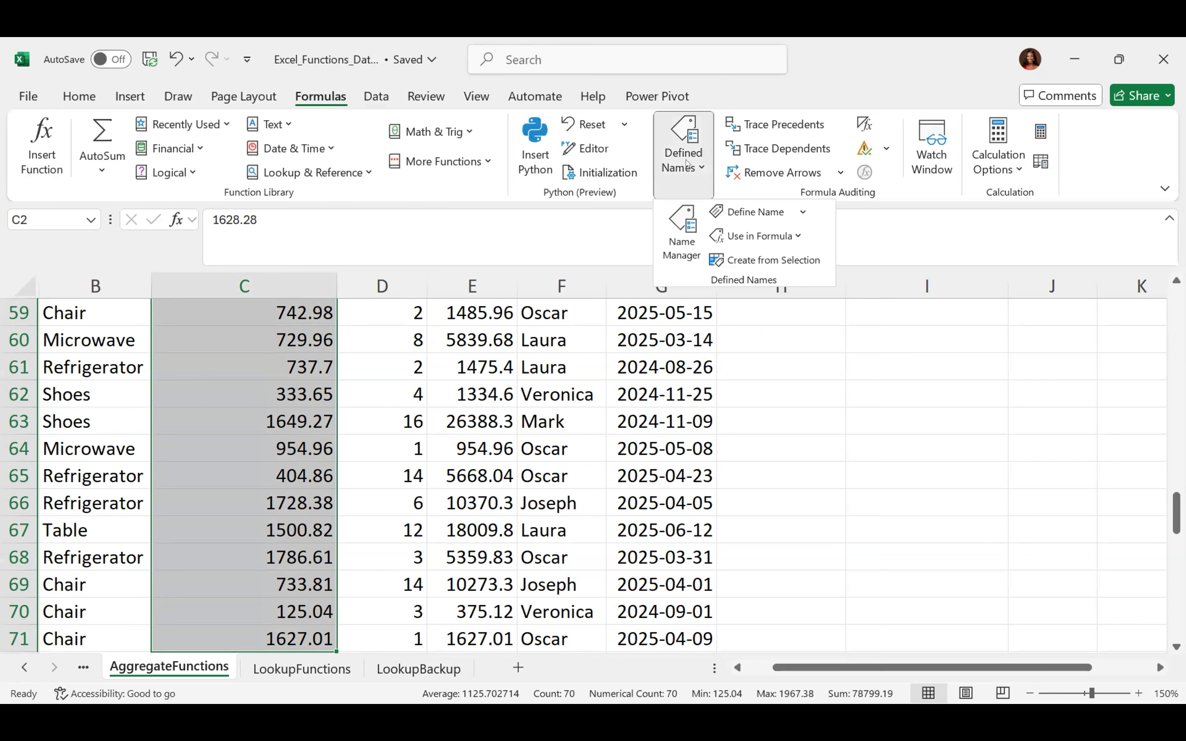
click(757, 212)
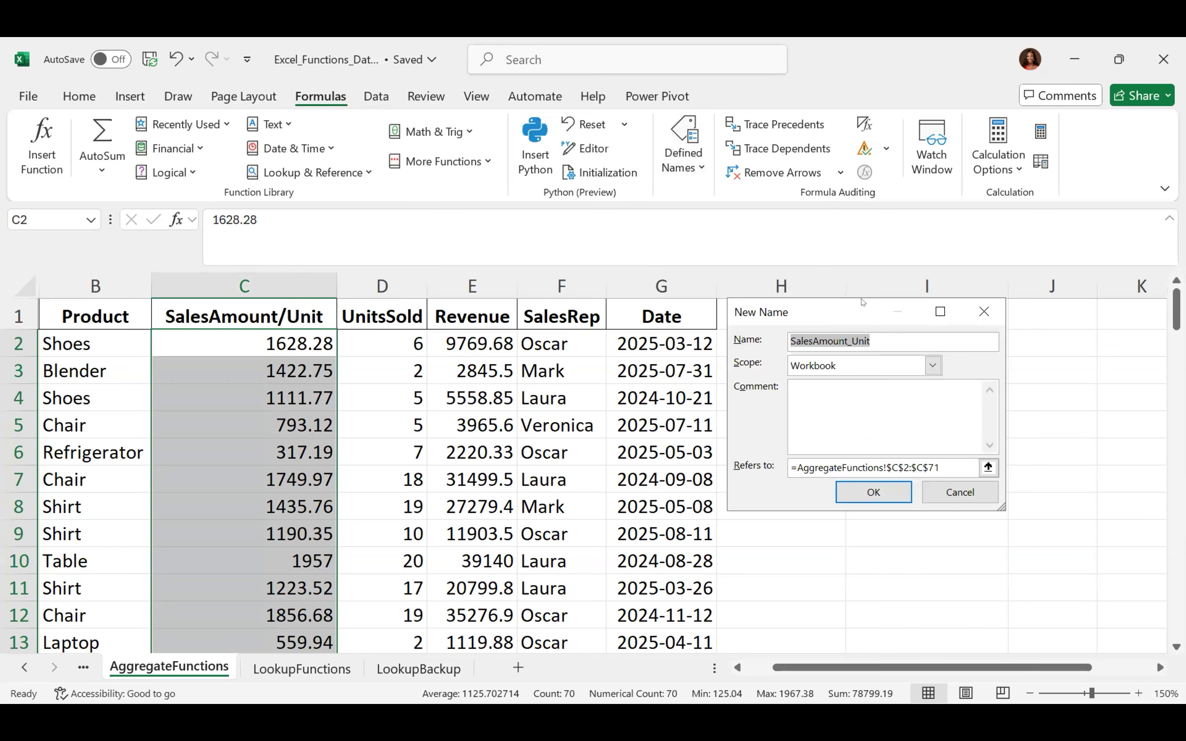
drag(863, 303, 573, 115)
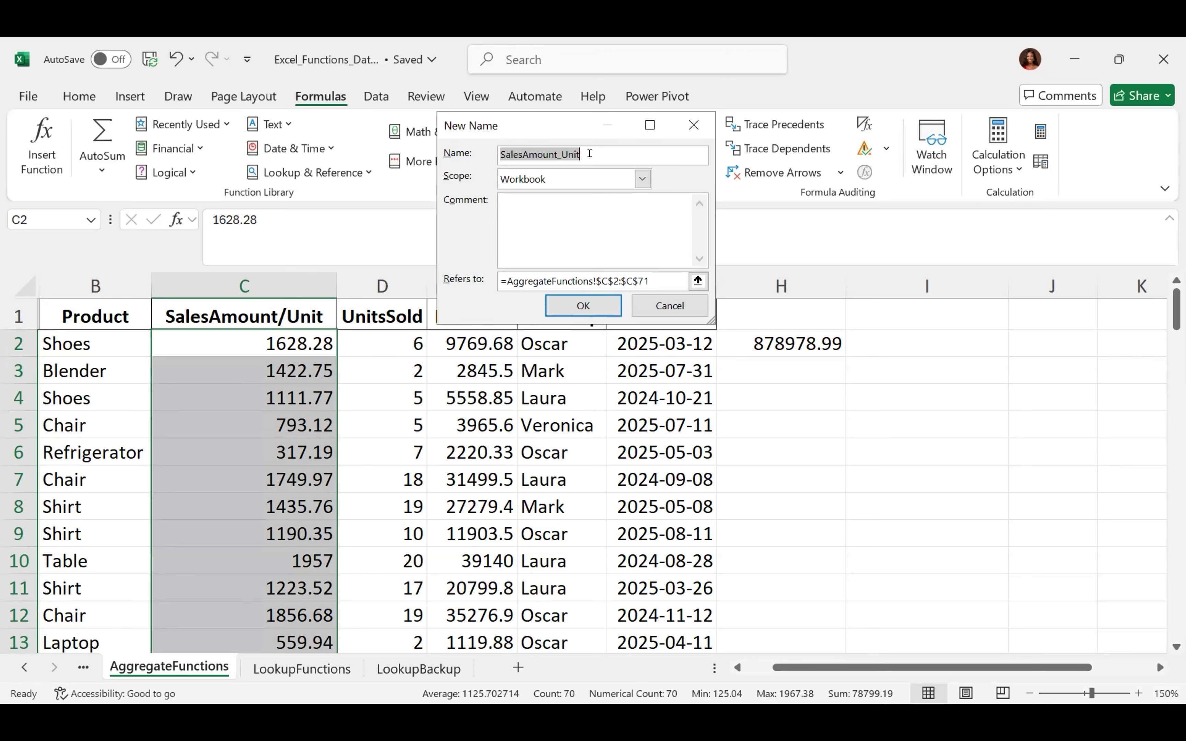
text(S)
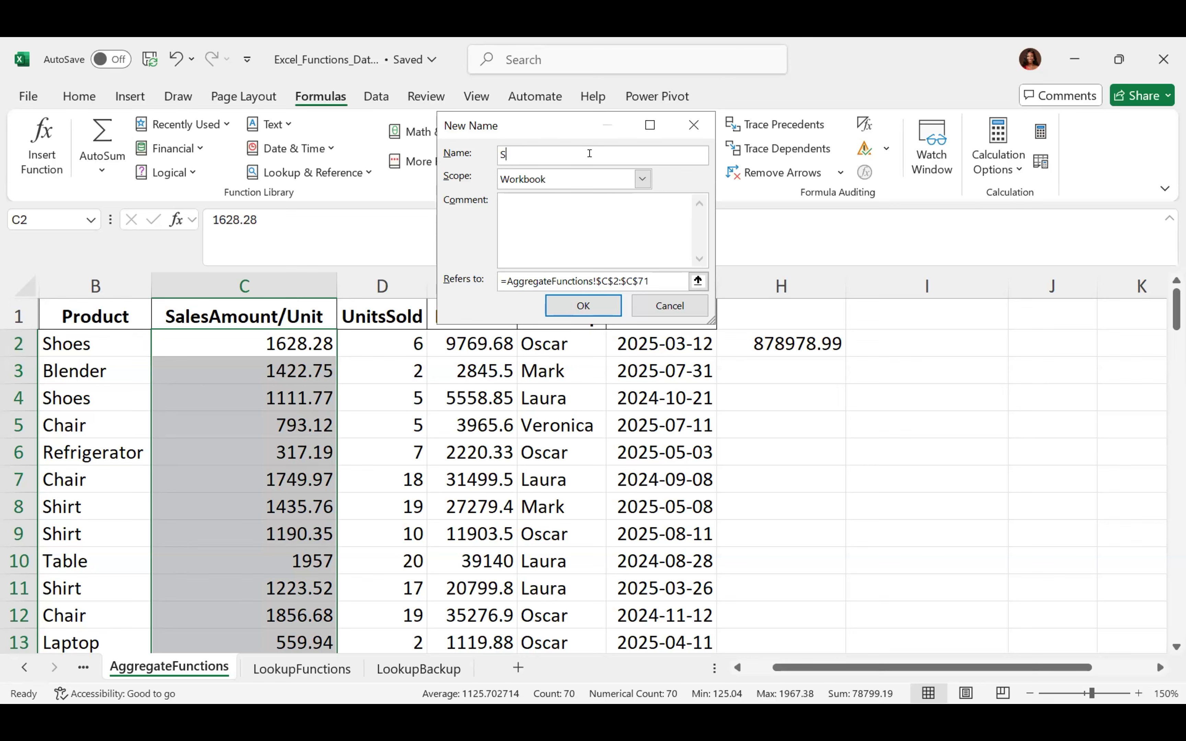
text(alesPrice)
click(642, 178)
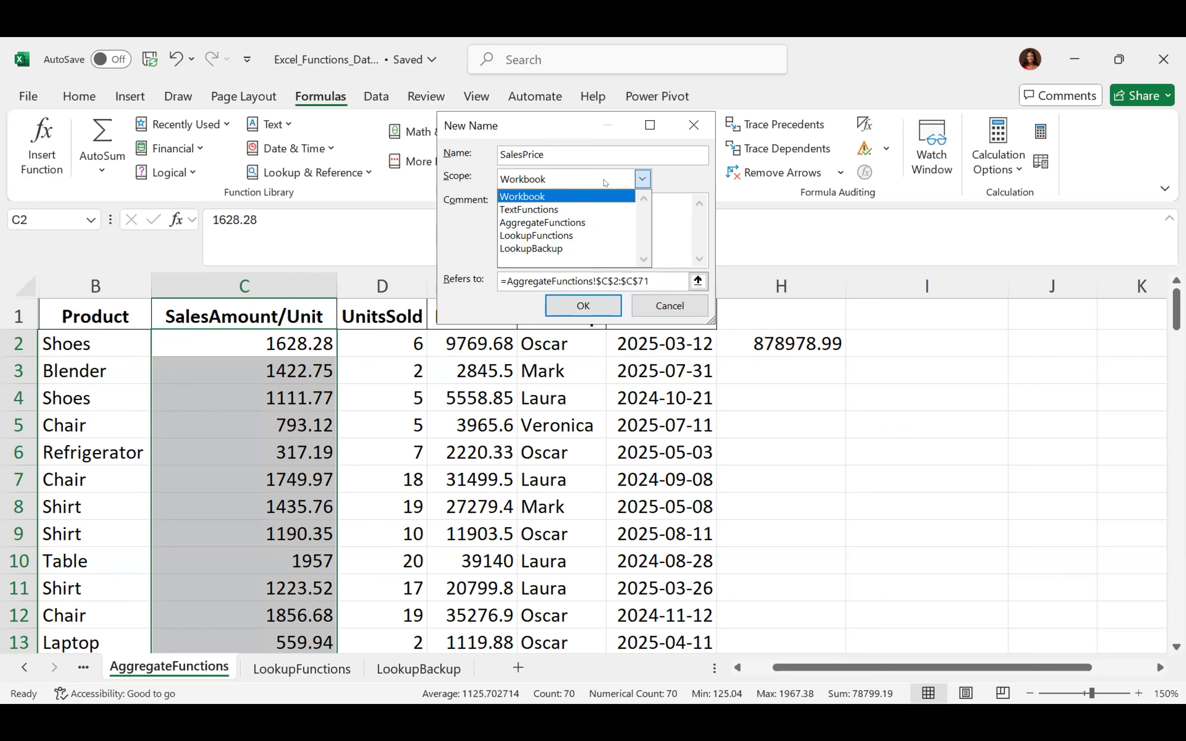
Keep the SalesPrice scope as Workbook and confirm the new name
click(594, 190)
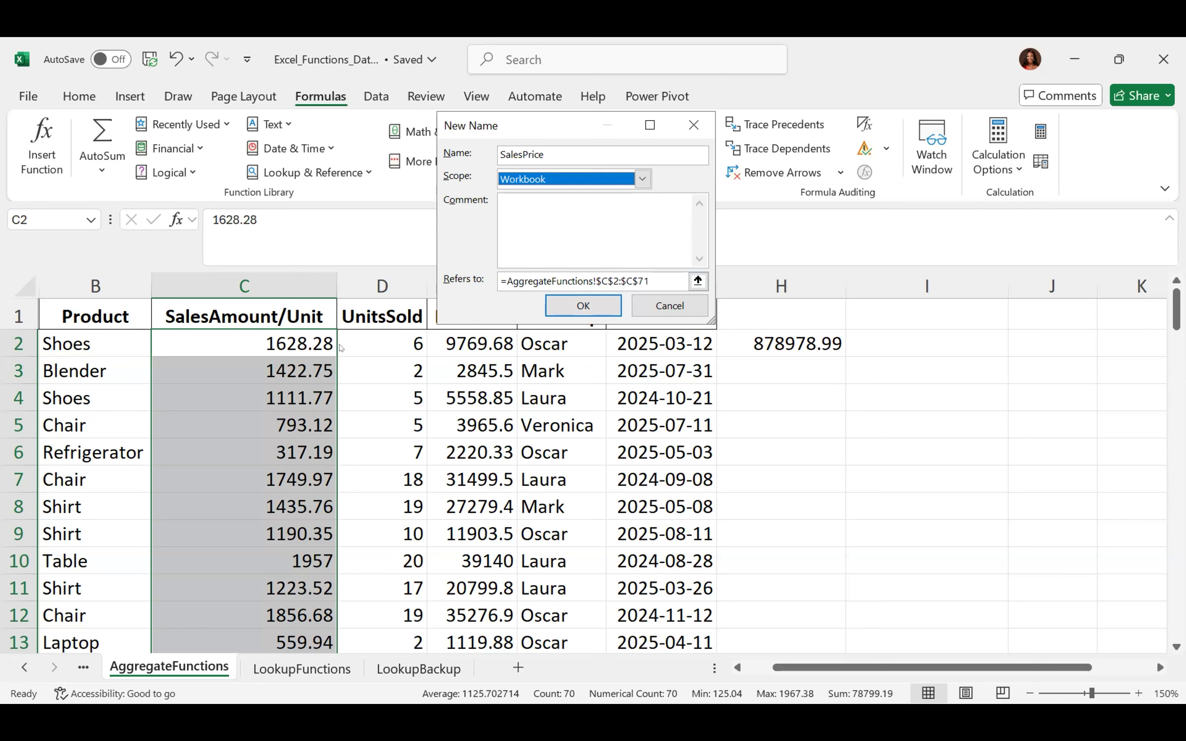
click(579, 302)
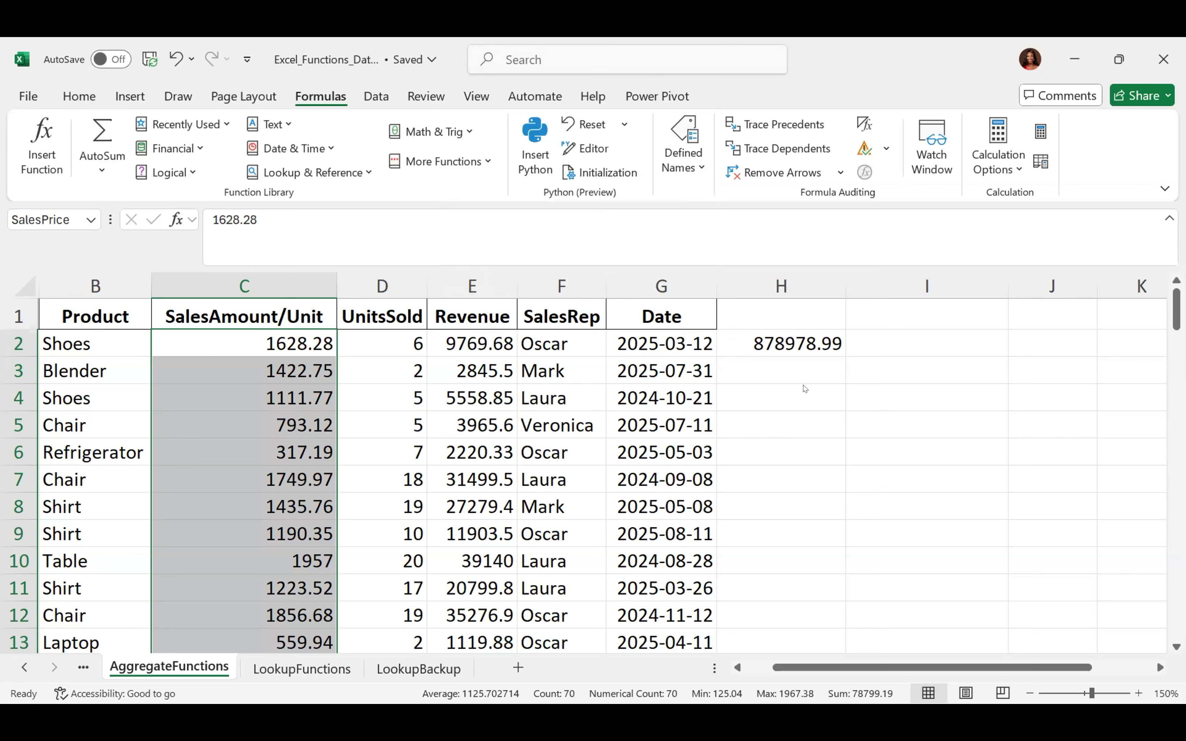
Enter =AVERAGE(SalesPrice) in H3 via autocomplete, returning 1125.702714
click(761, 361)
text(=)
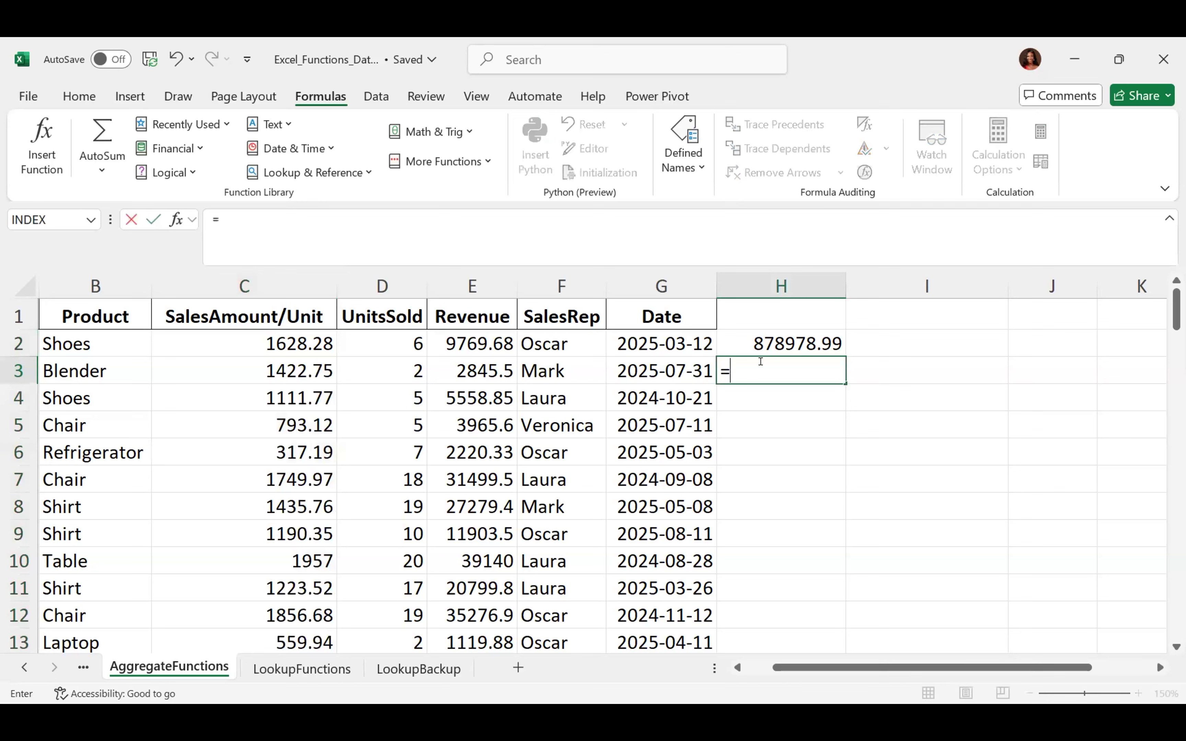
text(ave)
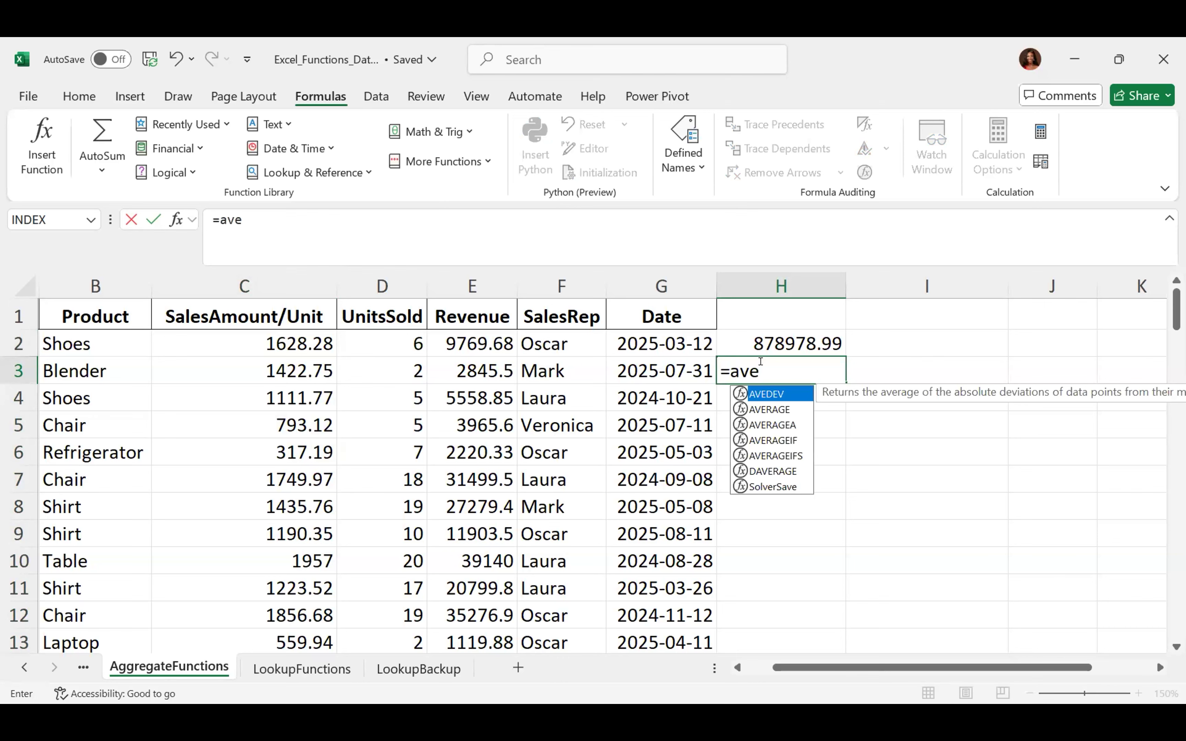
key(Down)
key(Down)
key(Down)
key(Down)
key(Up)
key(Up)
key(Up)
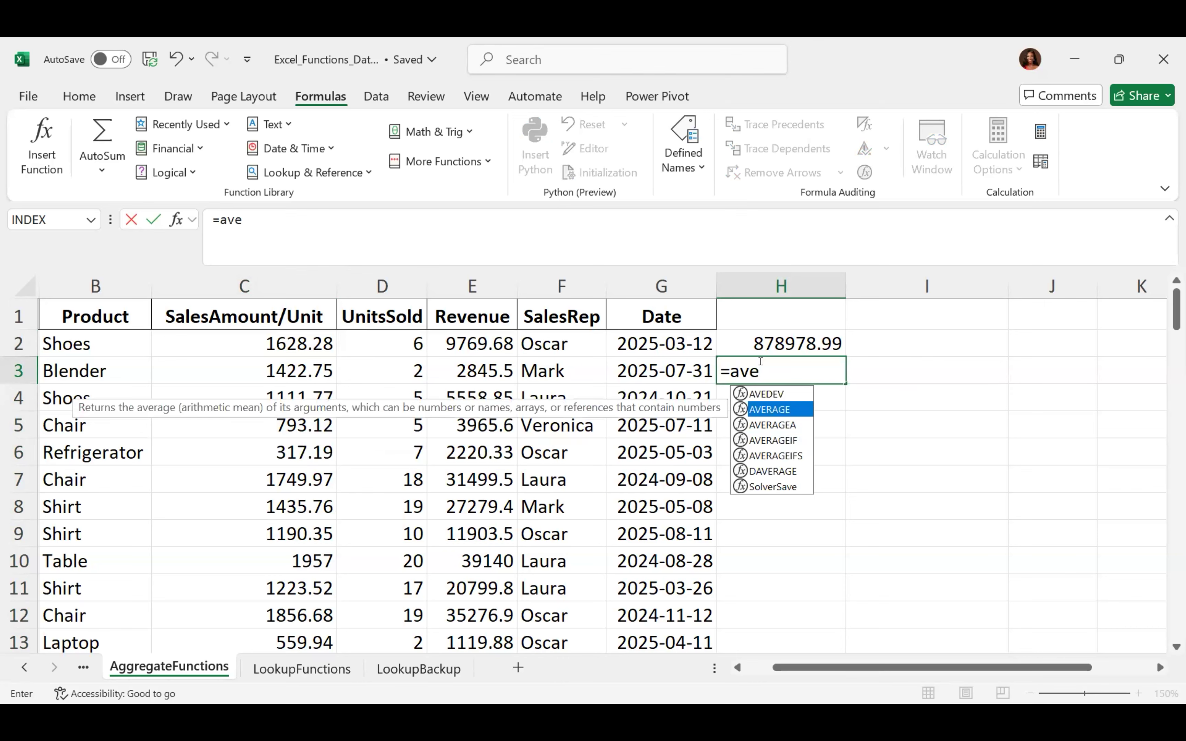
key(Down)
key(Down)
key(Down)
key(Up)
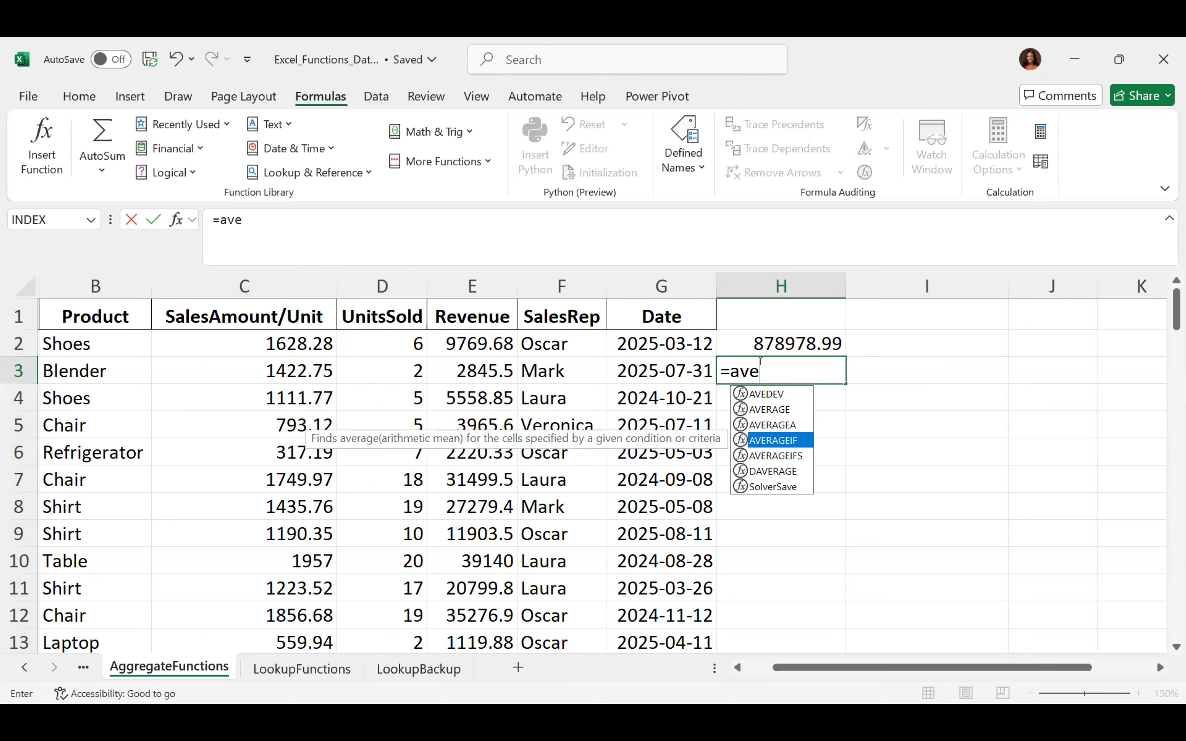
key(Up)
key(Up)
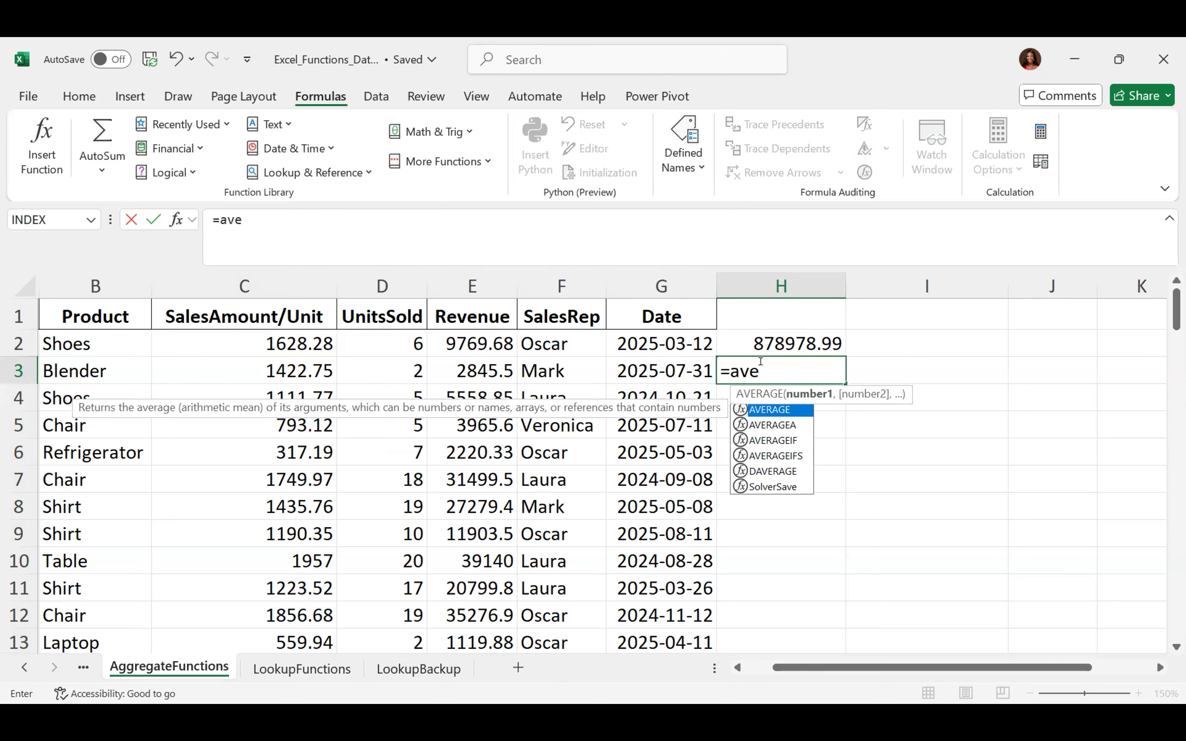
key(Tab)
text(Sa)
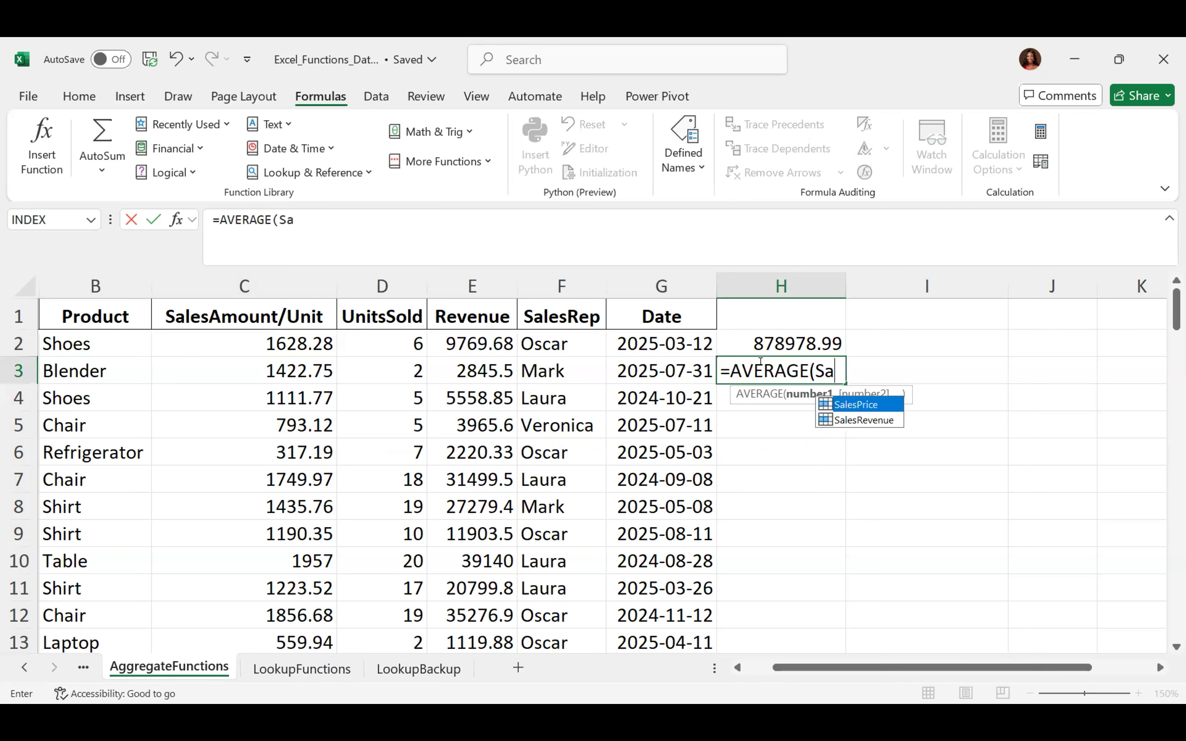
key(Tab)
text())
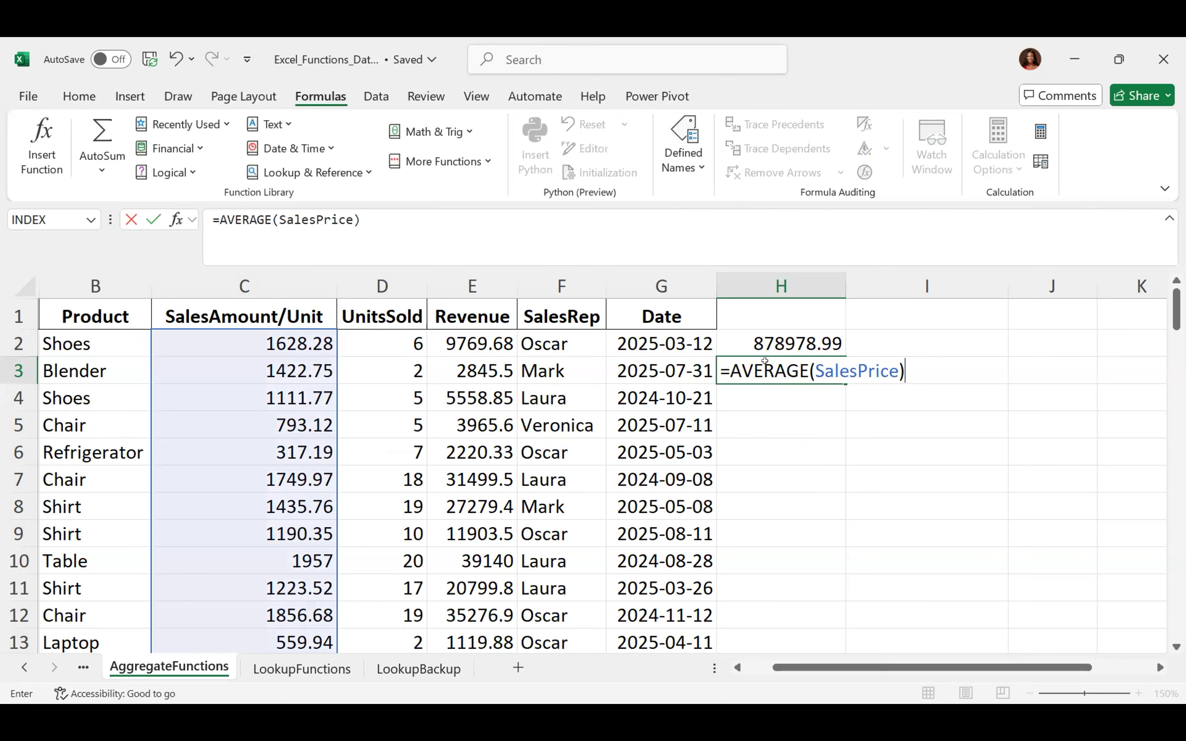
key(Return)
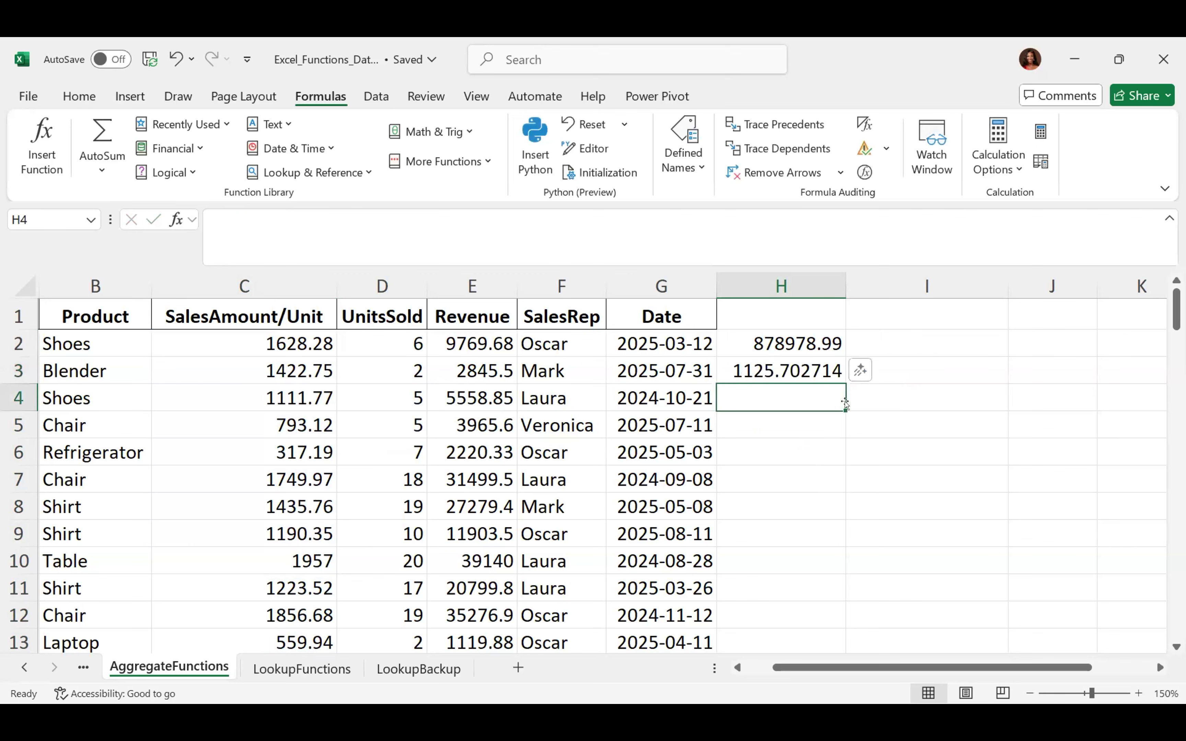
Check the formulas in H3 and H2, then delete both so column H is empty
click(777, 369)
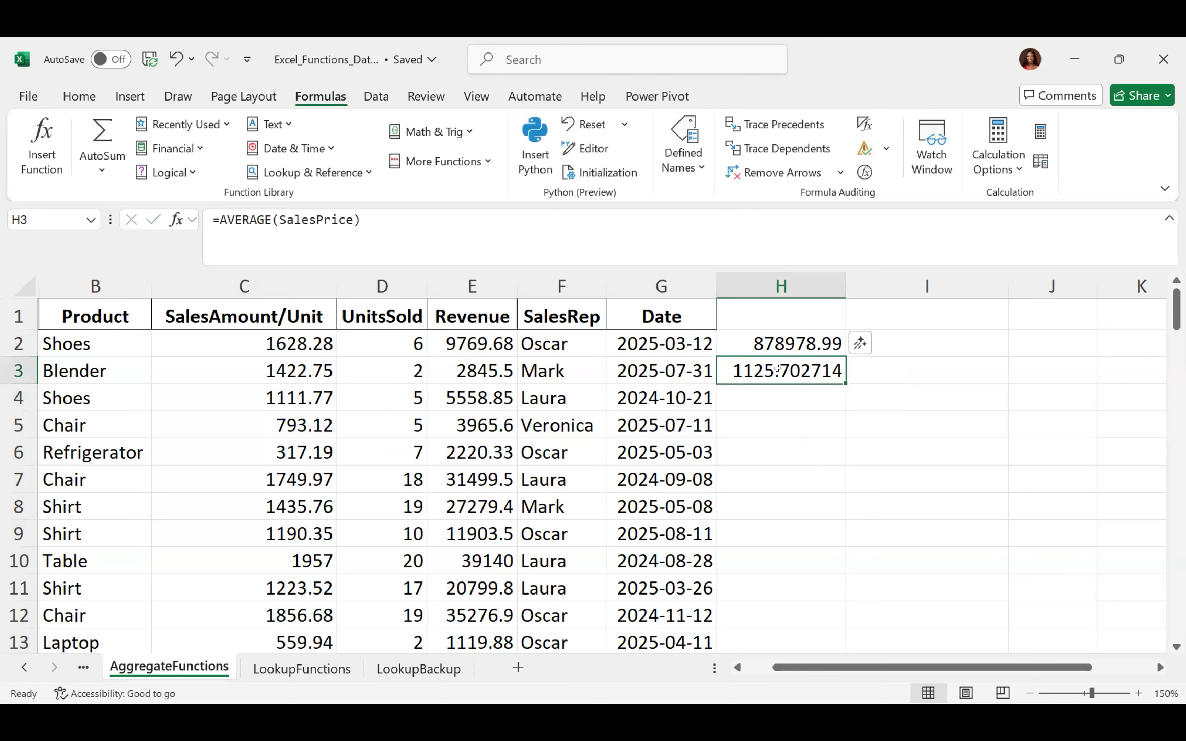
click(766, 330)
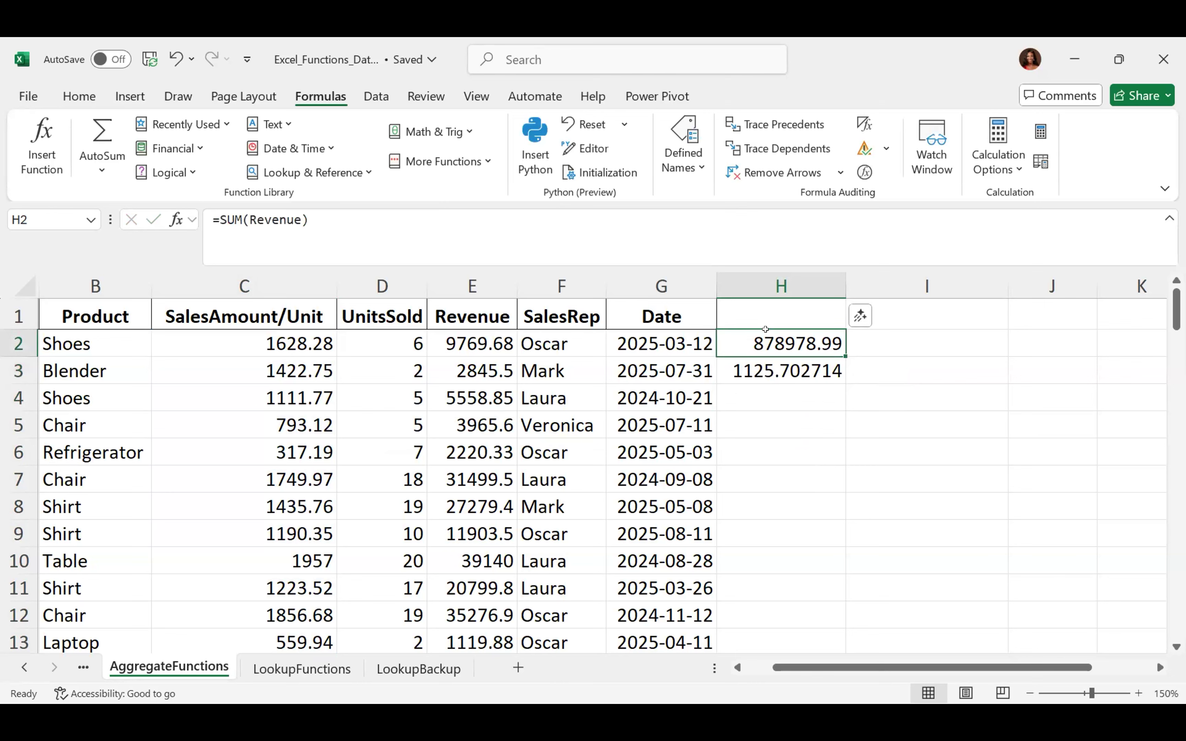
key(shift+Down)
key(Delete)
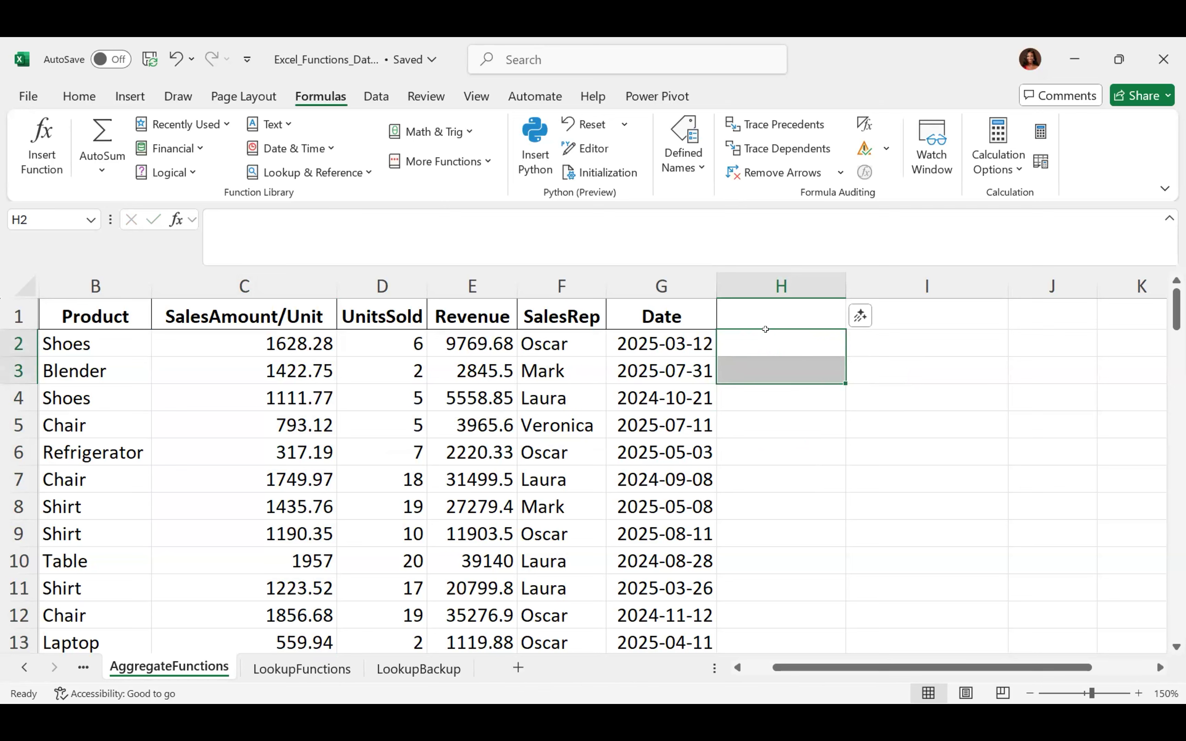
click(775, 398)
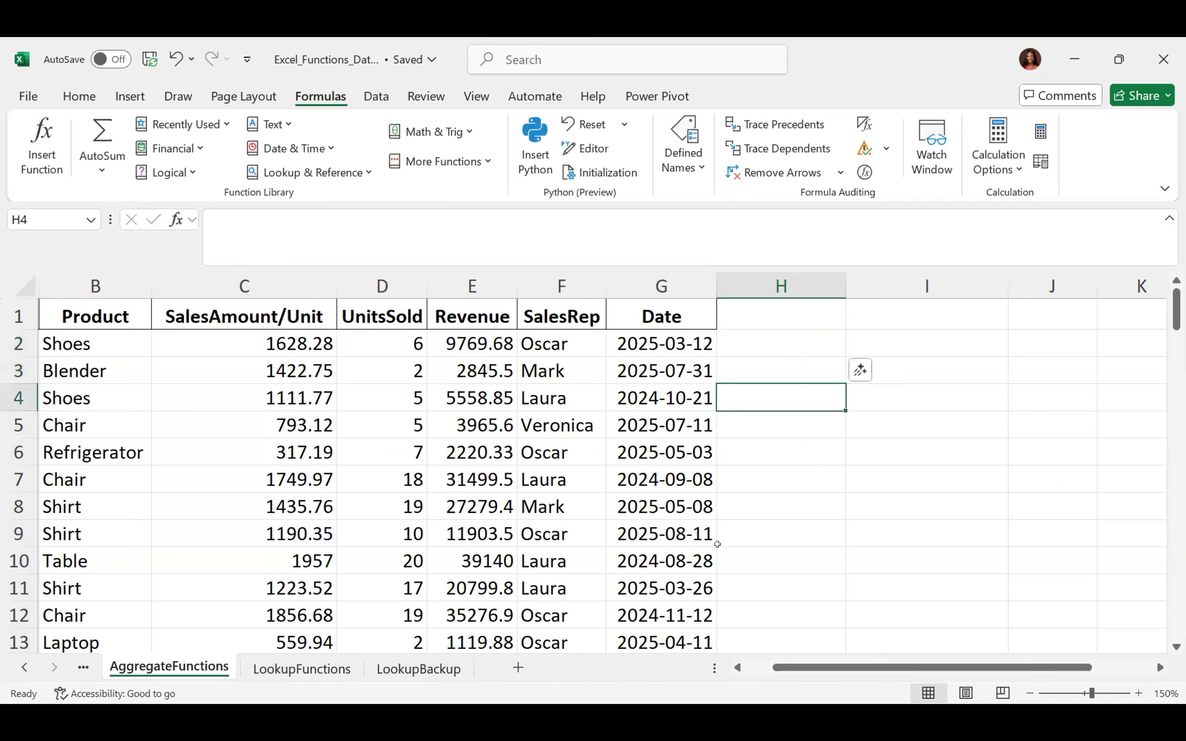
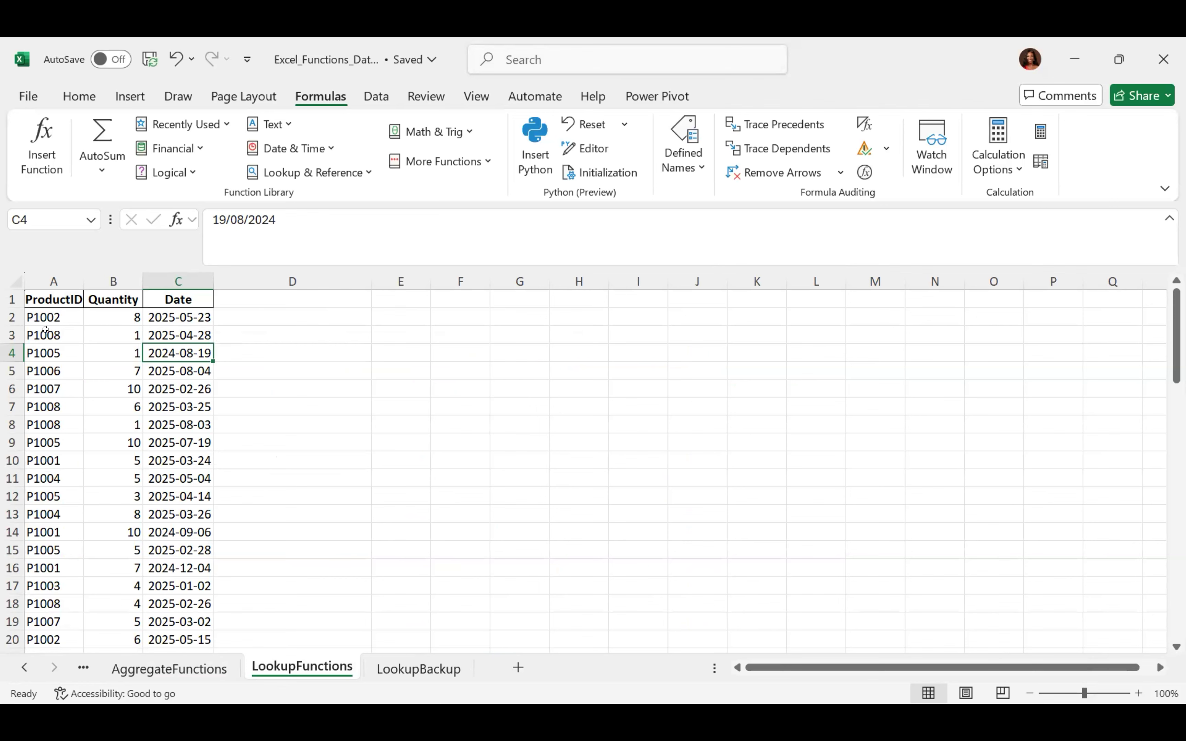
Select the ProductID values from the first entry down to row 71, then clear the selection
click(46, 312)
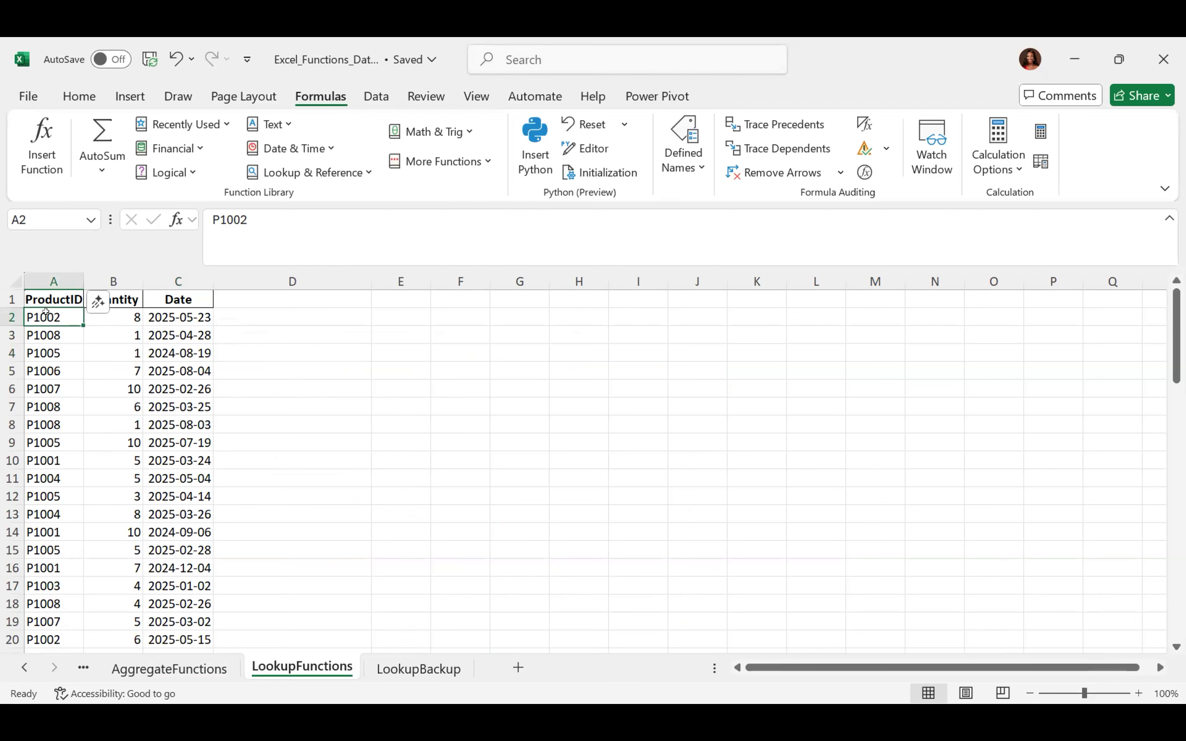
key(ctrl+shift+Down)
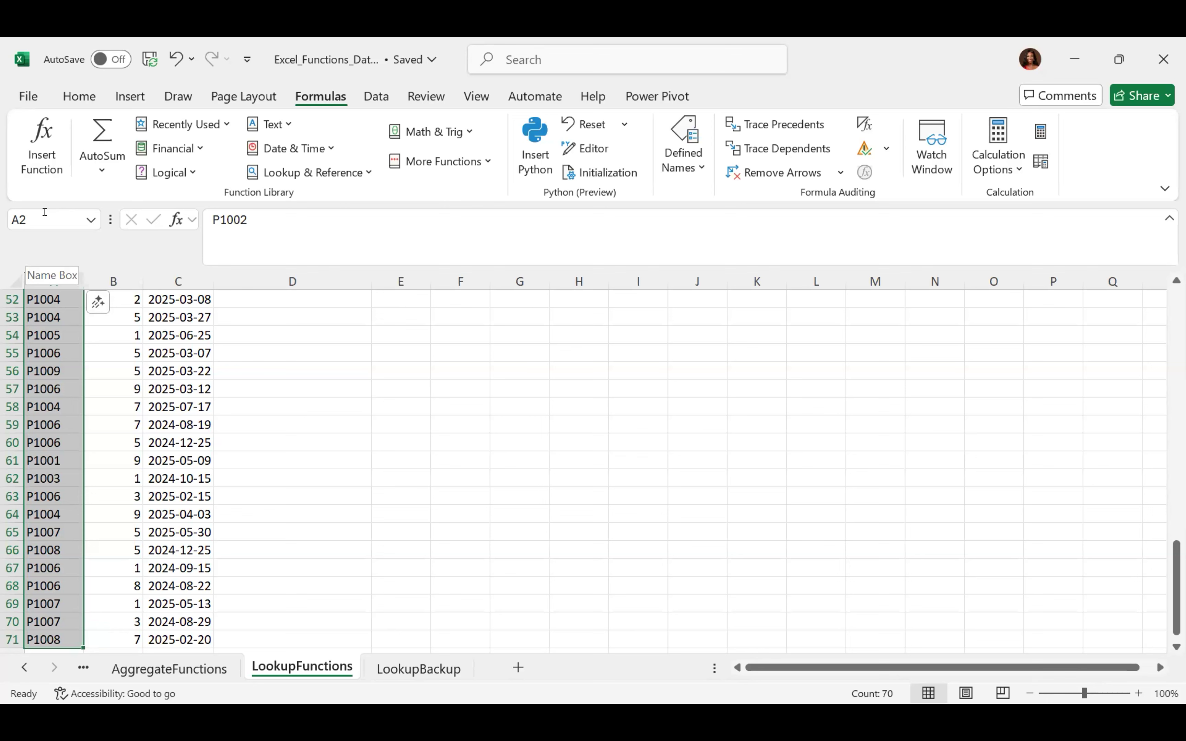
click(59, 338)
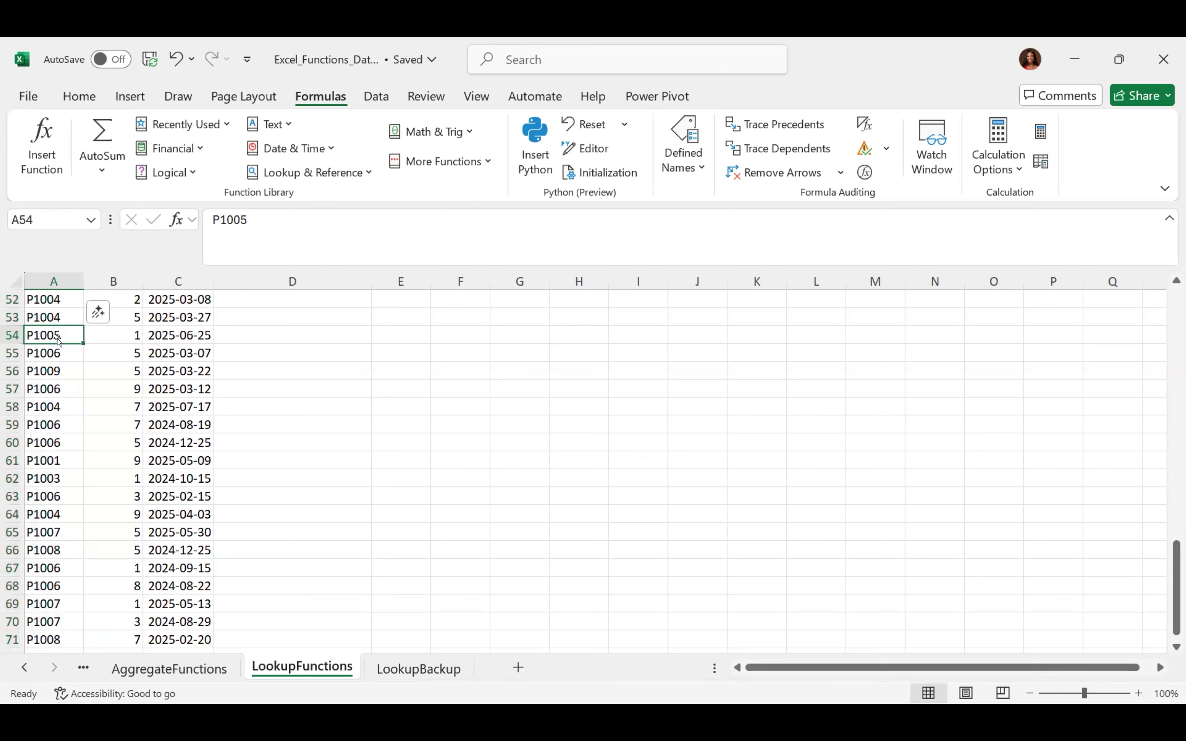
Jump between A1 and A71 with Ctrl+arrows, then select A1:A71 with Ctrl+Shift+Down
key(ctrl+Home)
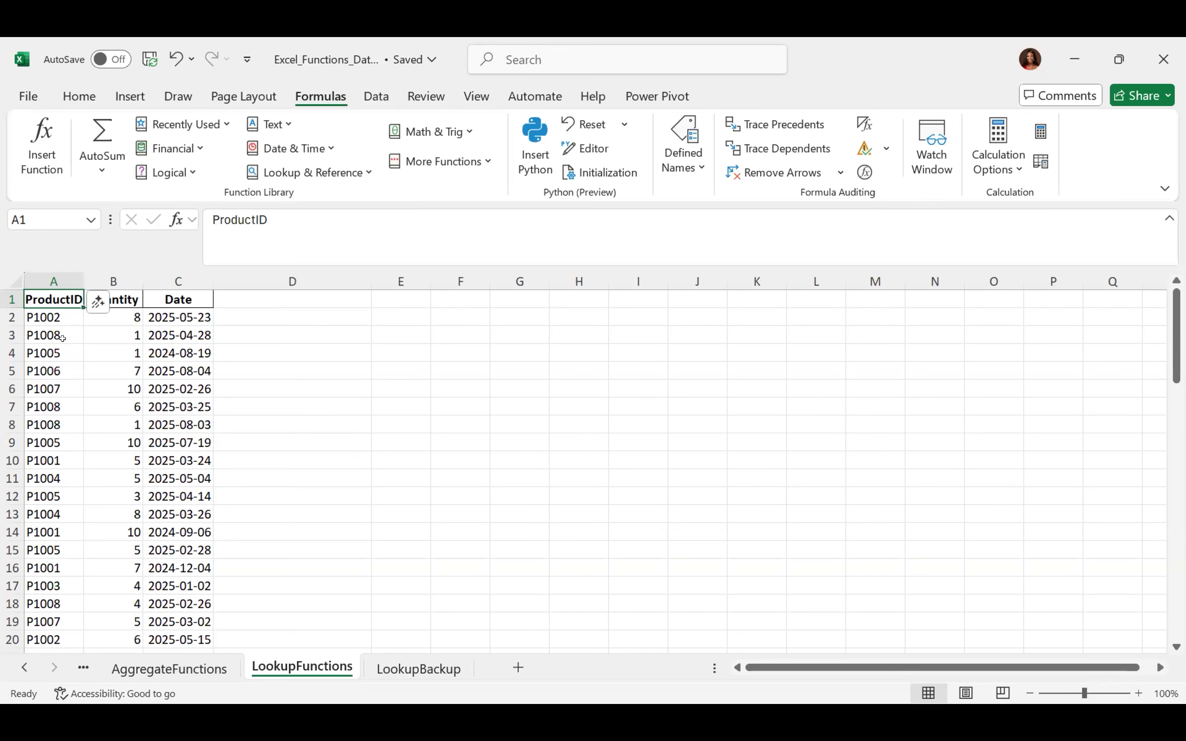
key(ctrl+Down)
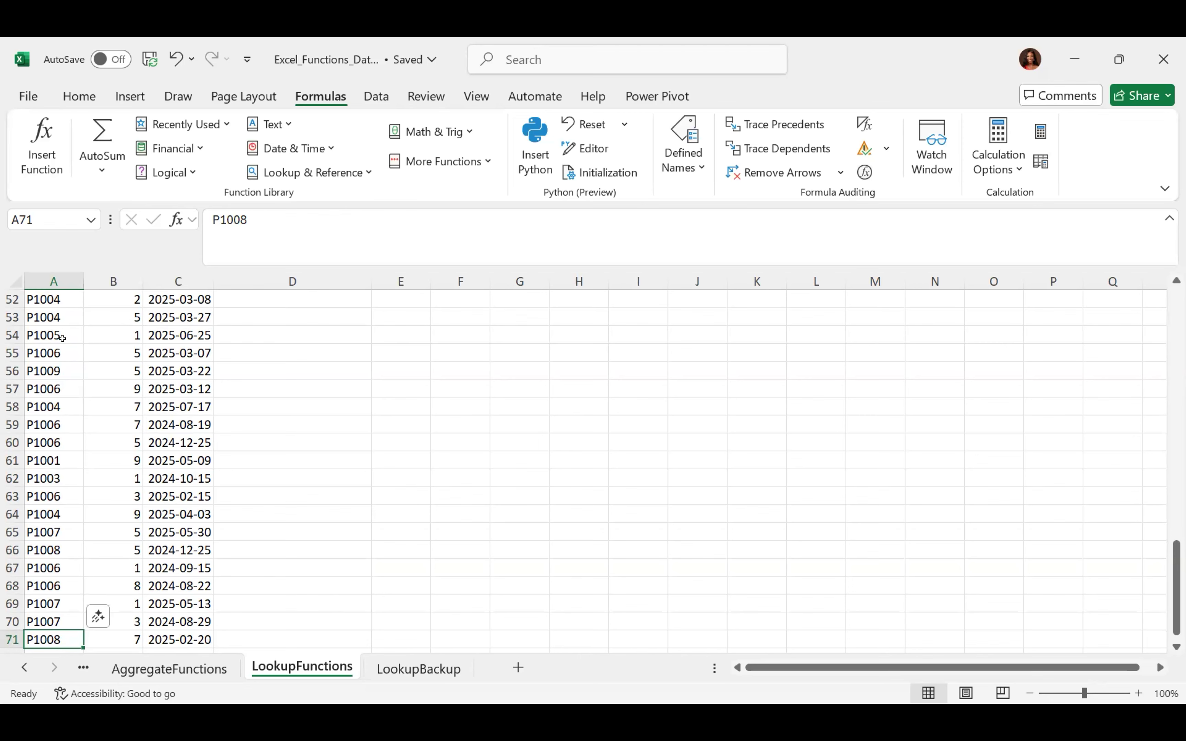
key(ctrl+Up)
key(ctrl+Down)
key(ctrl+Up)
key(ctrl+Down)
key(ctrl+Up)
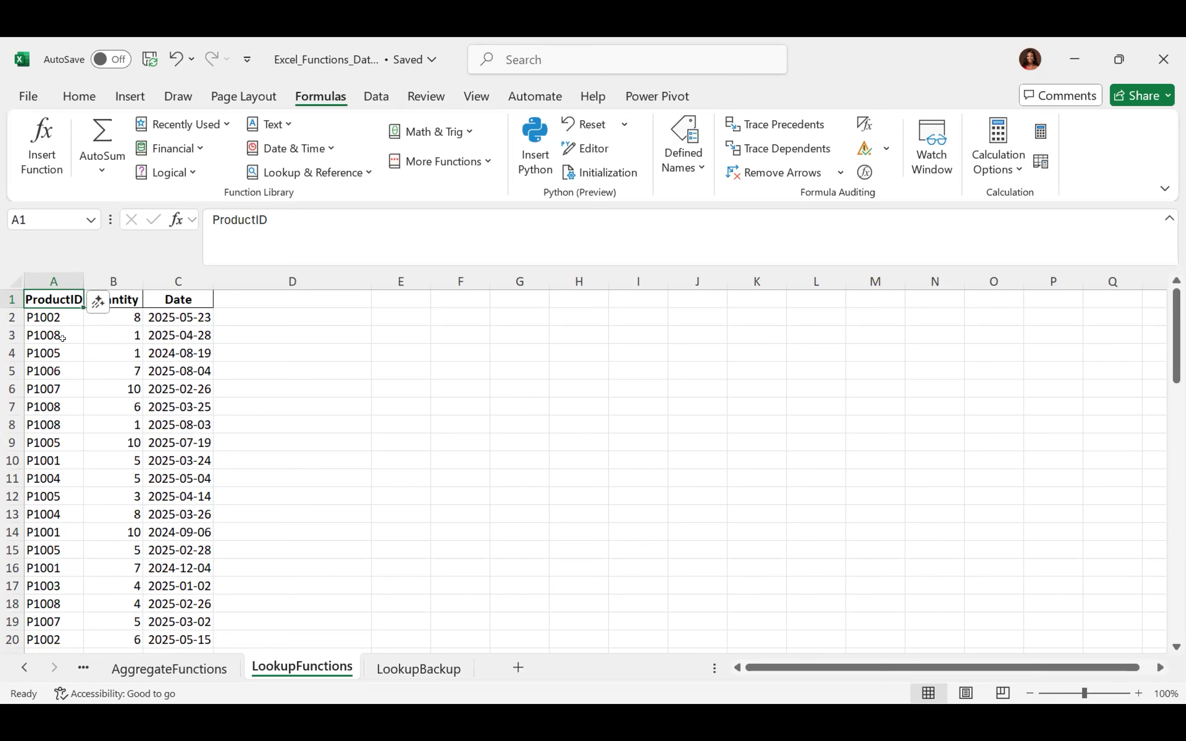
key(ctrl+shift+Down)
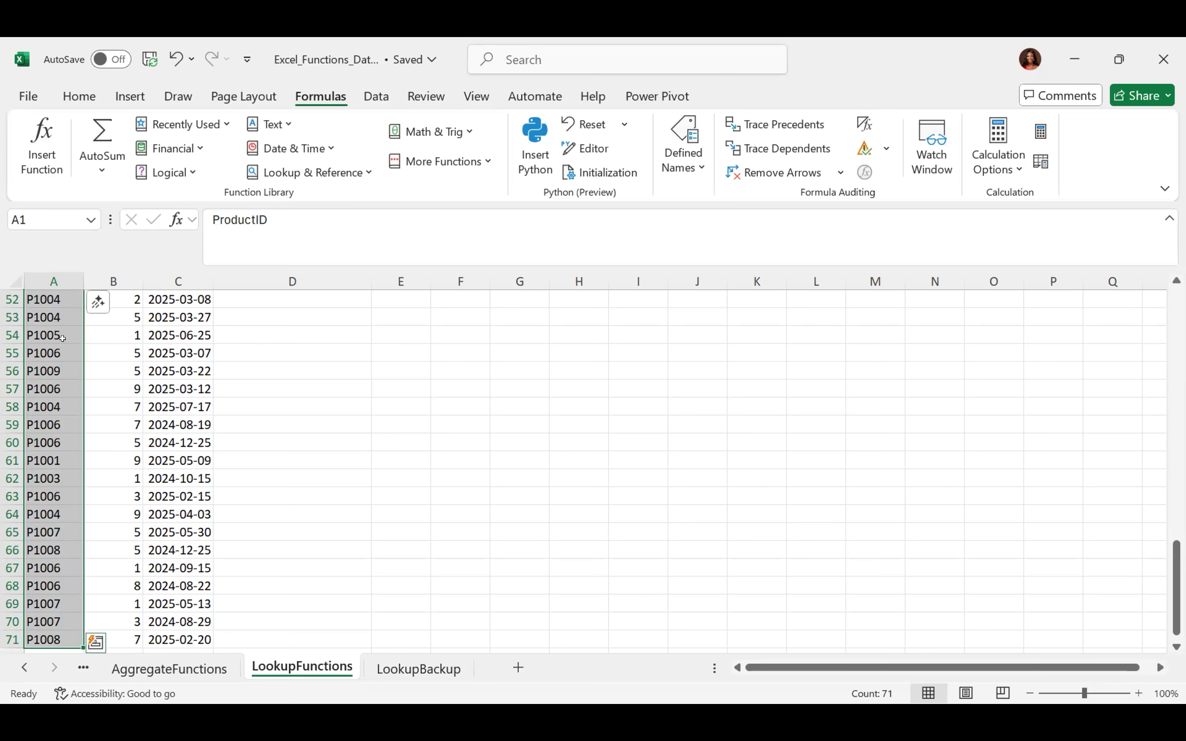
Enter 'ID' in the Name Box as the name for the selected A1:A71 range
click(15, 214)
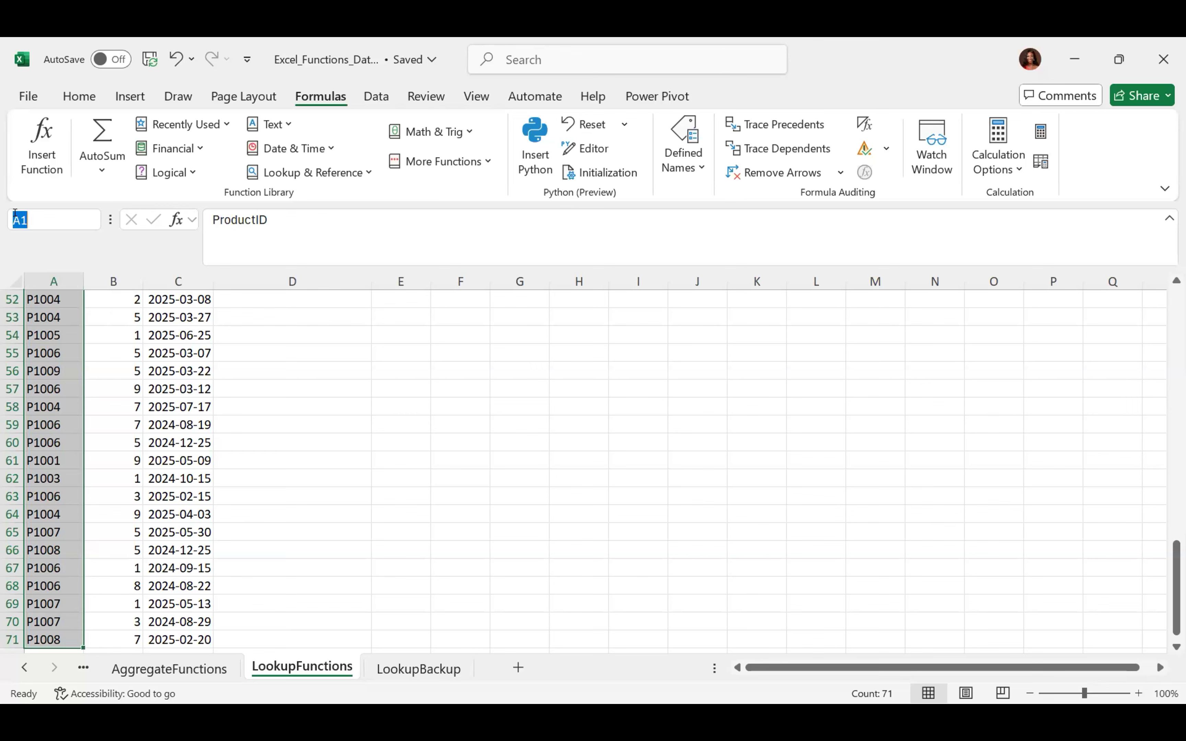
text(ID)
key(Return)
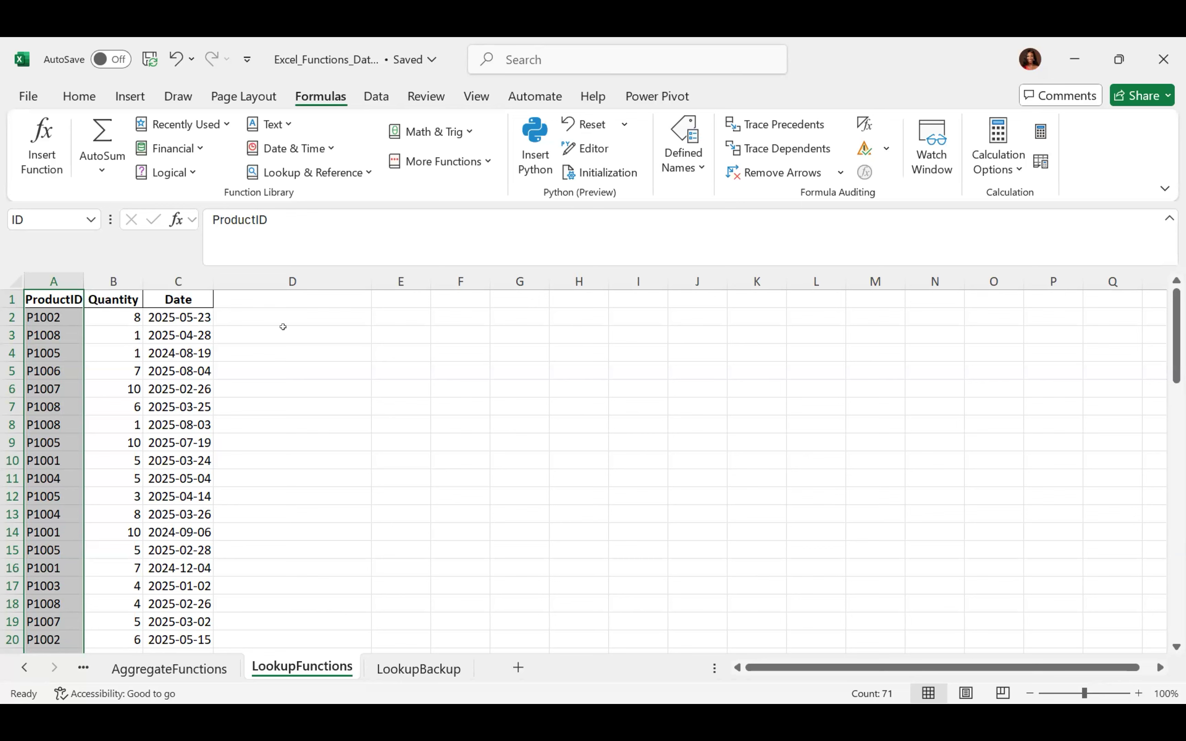
Enter =ID in F2 so the ProductID header and values spill down column F
click(462, 308)
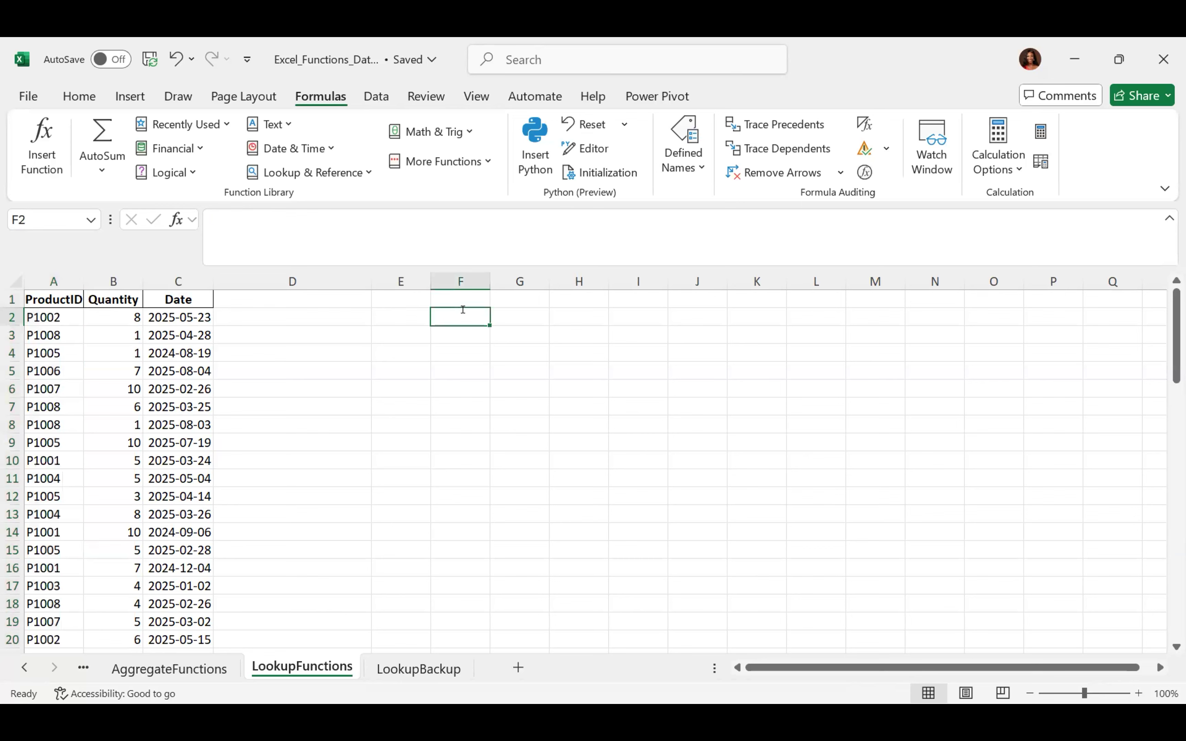
text(=ID)
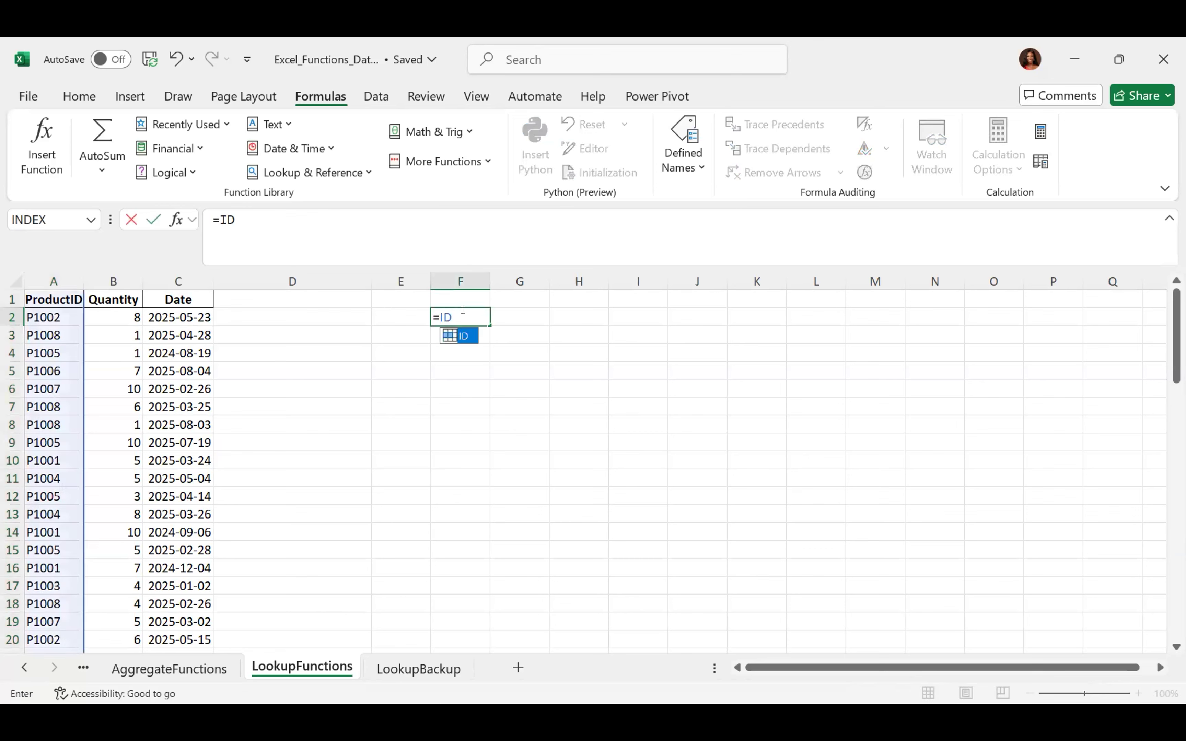
key(Escape)
key(Return)
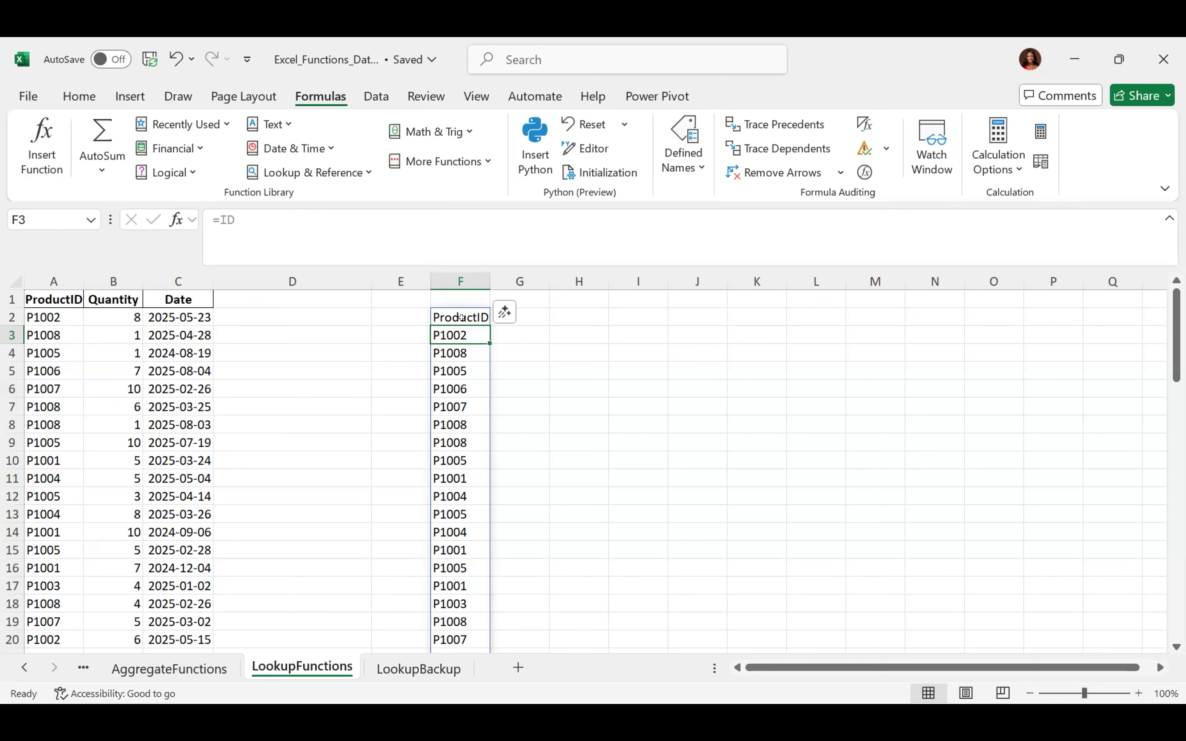
Reselect F2, then select columns B and A to check the status bar totals
click(460, 317)
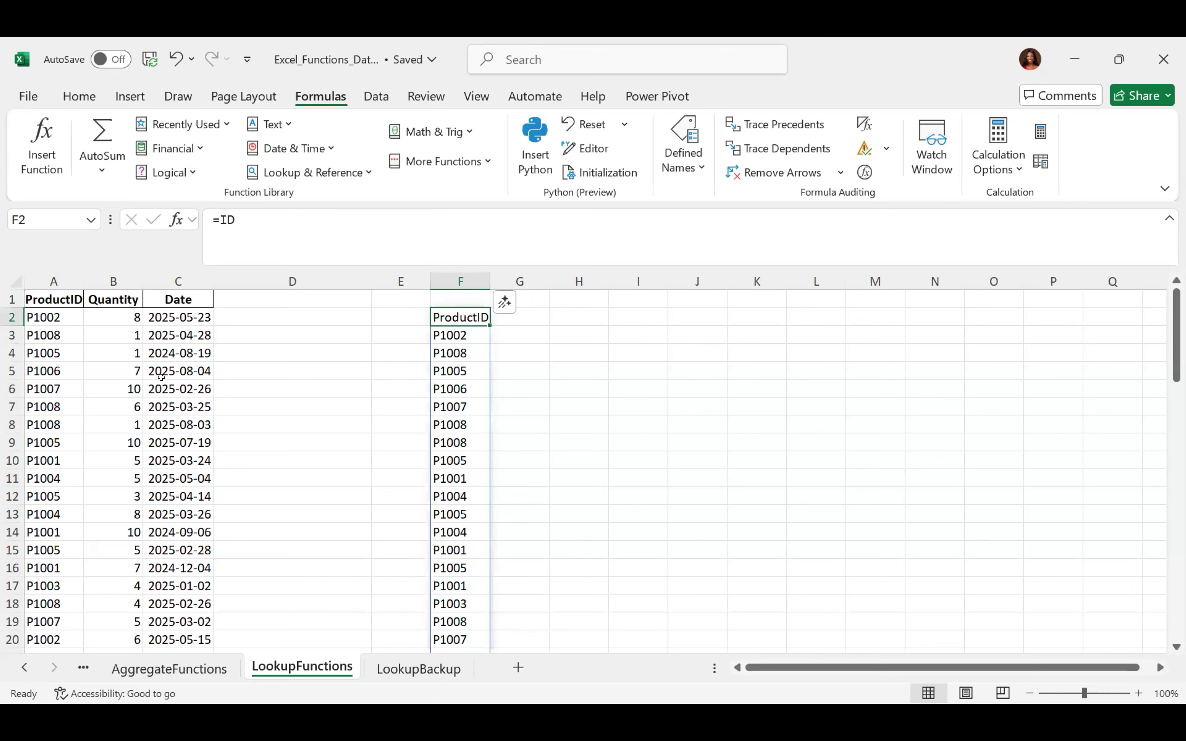
click(109, 273)
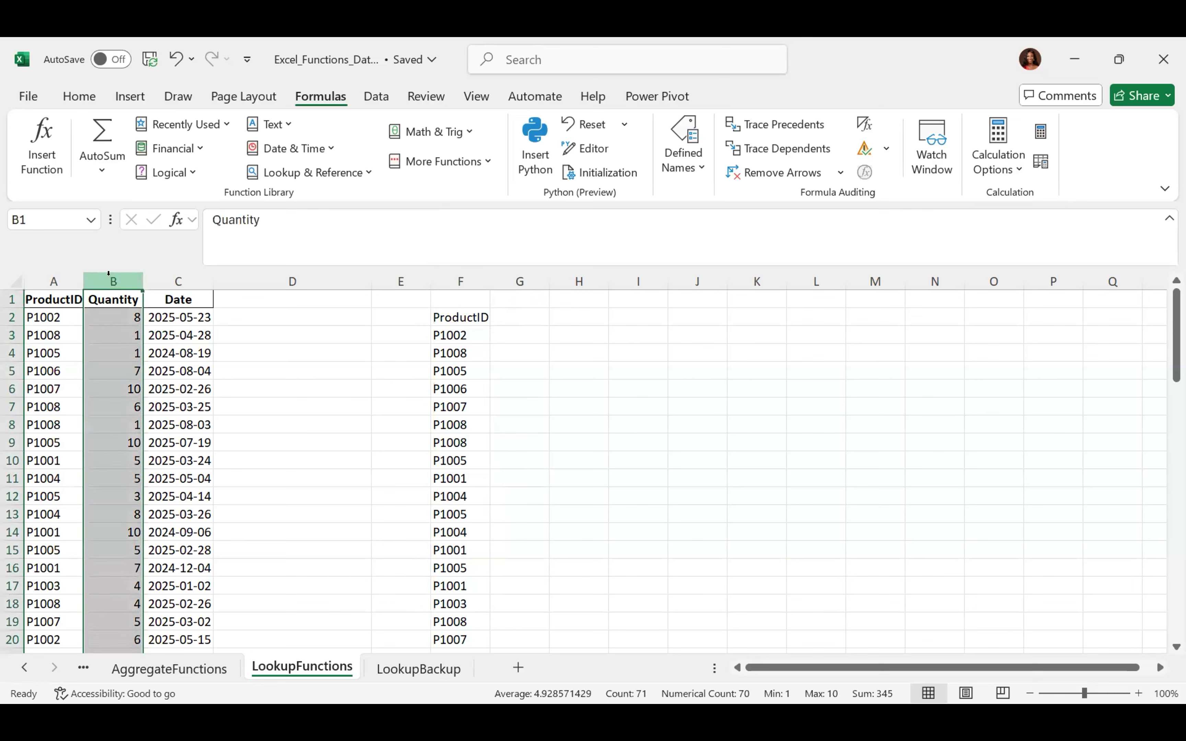
click(49, 273)
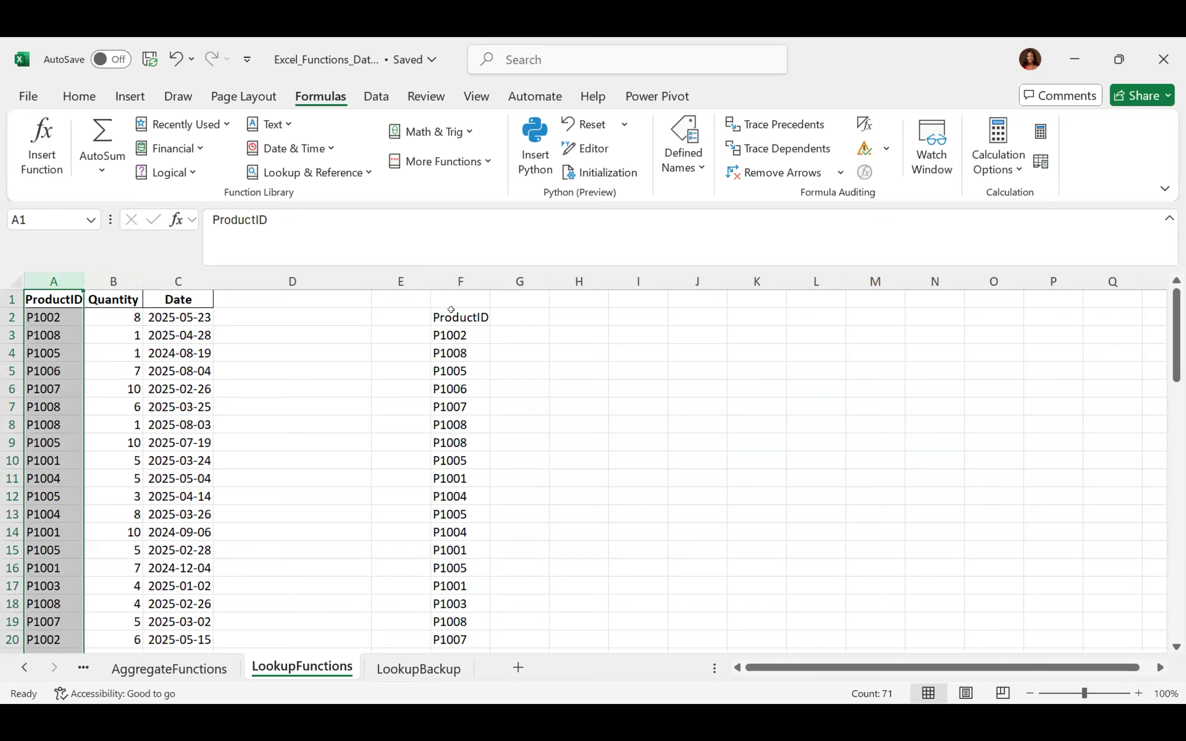
Add a new Sheet1 and enter =ID in its A1 to pull in the ProductID list
click(517, 667)
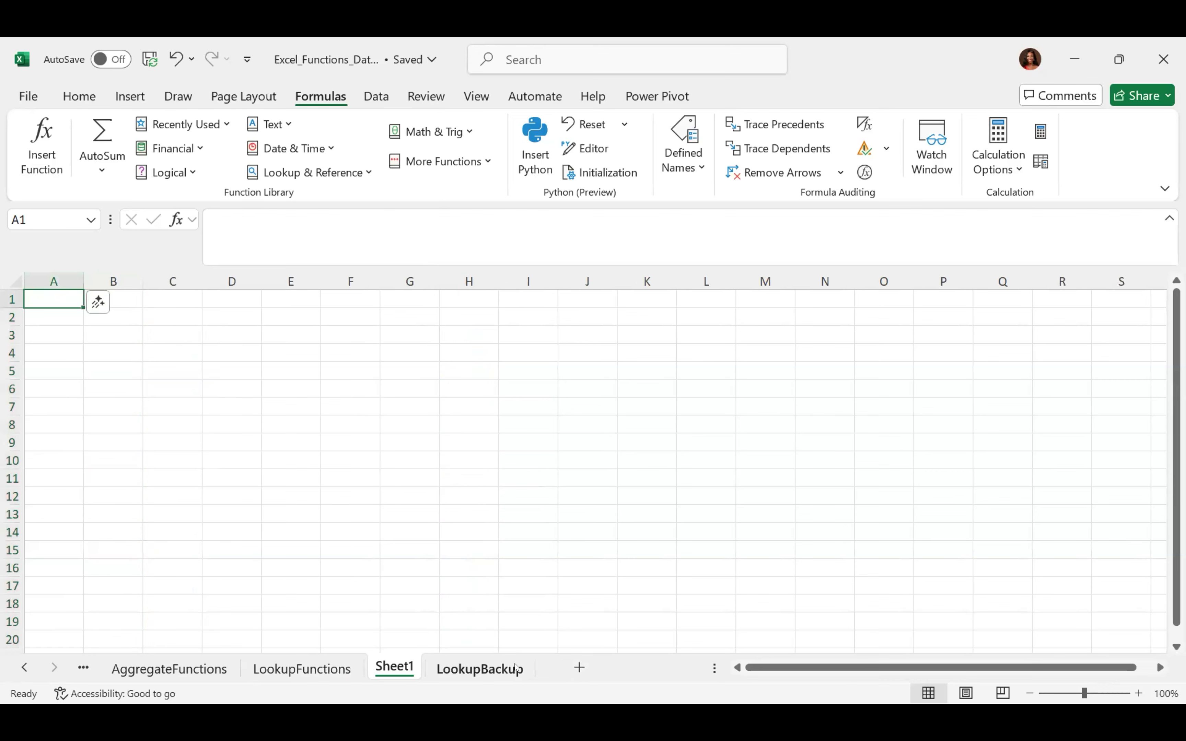
click(328, 671)
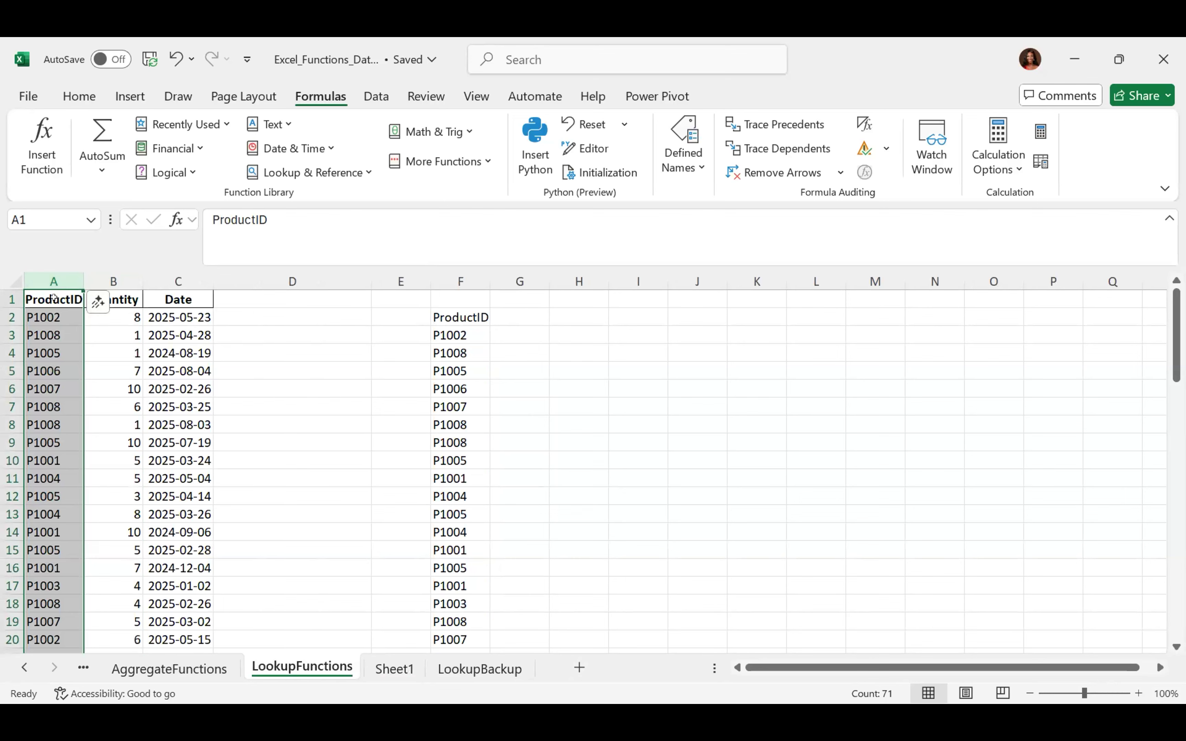
click(401, 674)
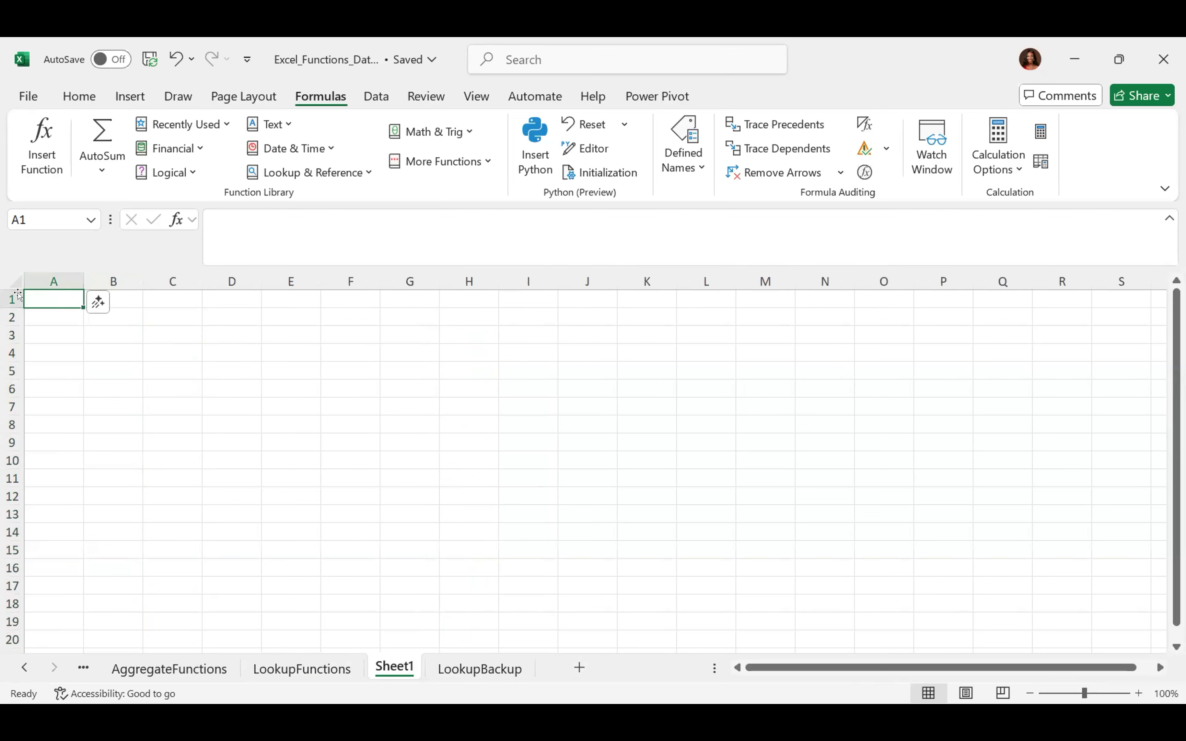
text(=ID)
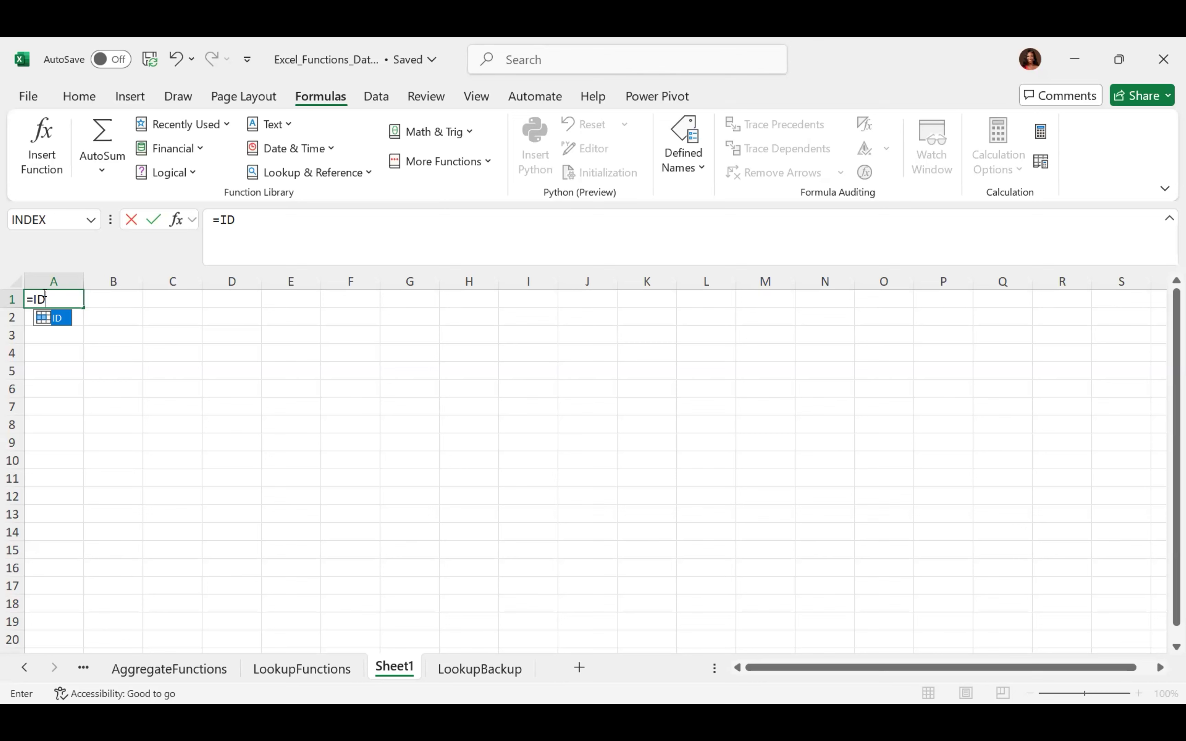
key(Tab)
key(Return)
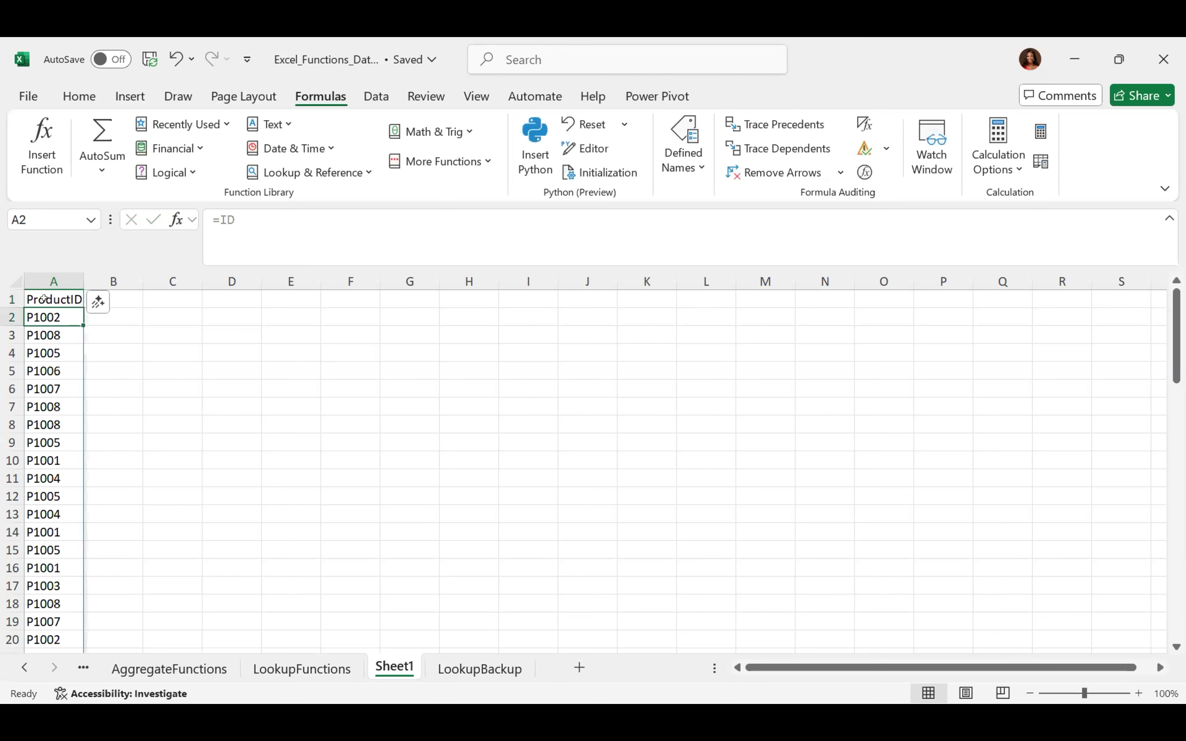
Inspect the spilled values in A2 and A3 and the formula in A1, then select column A
click(133, 297)
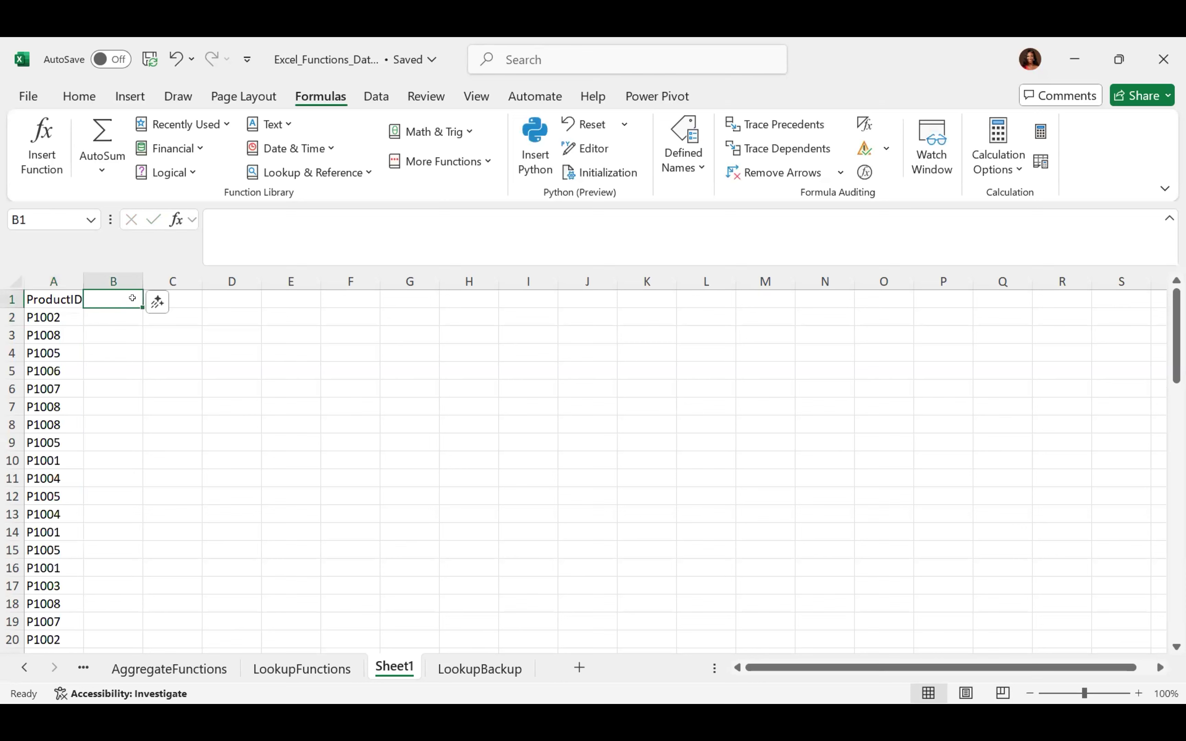
click(45, 309)
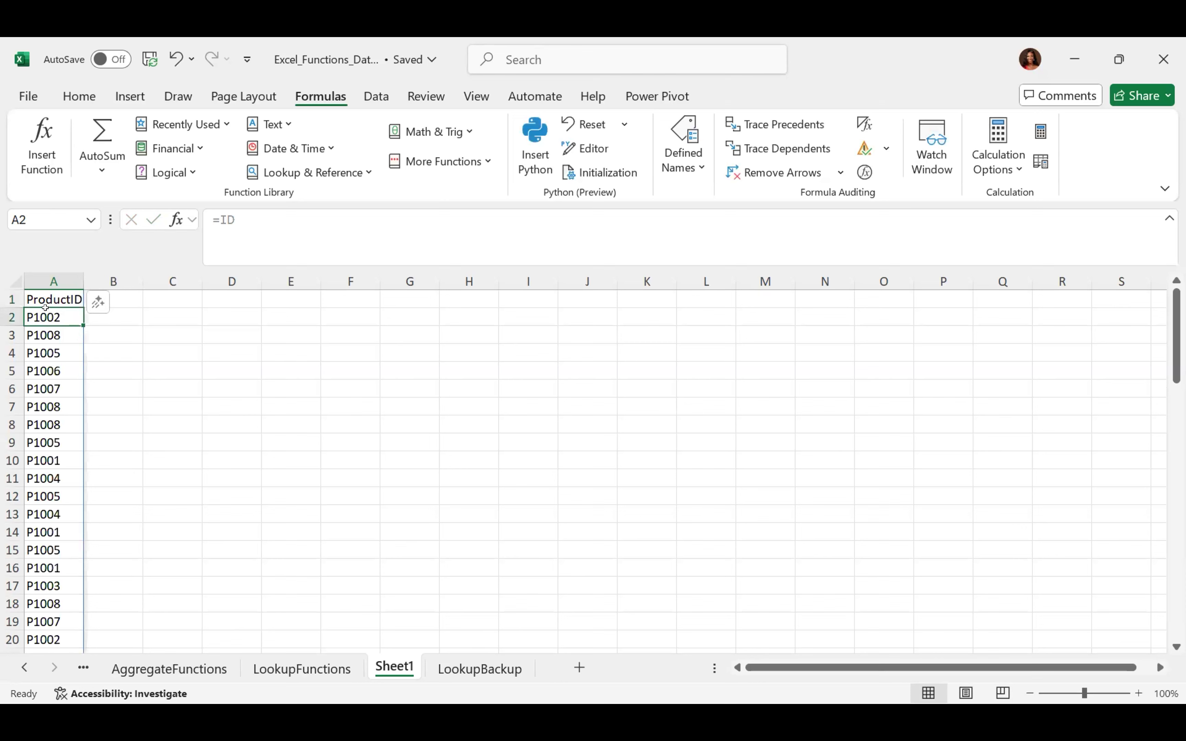
click(38, 330)
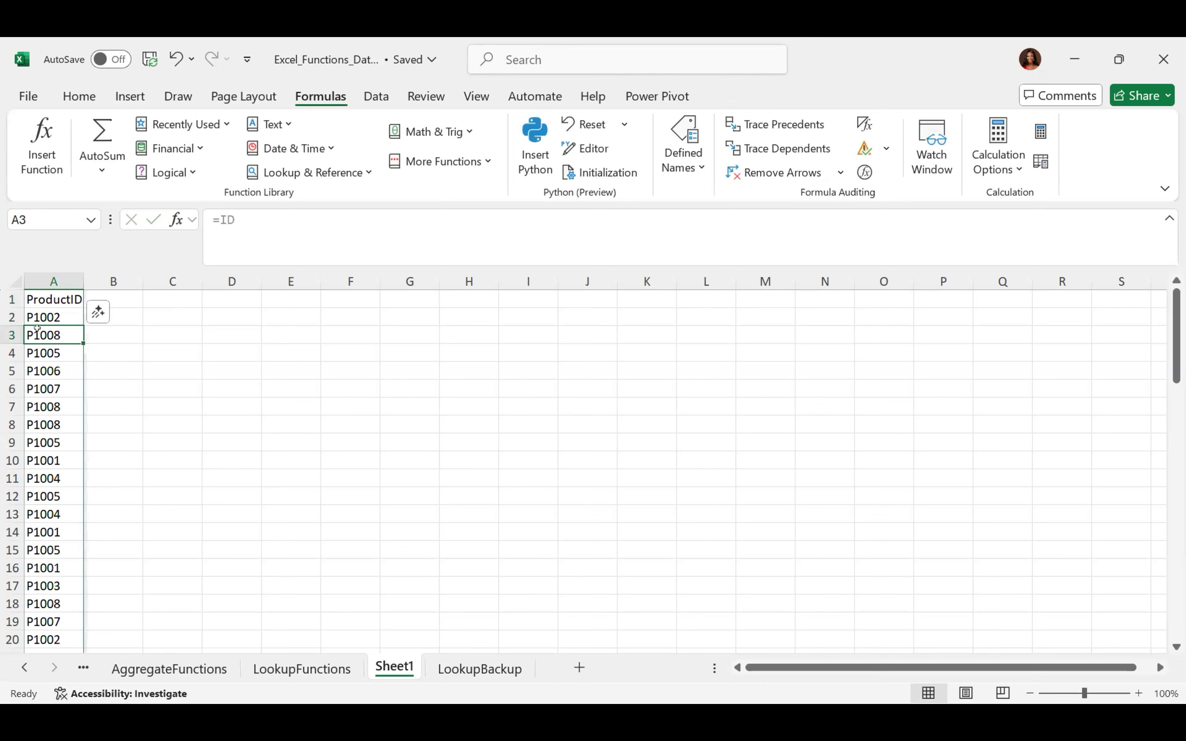
click(43, 297)
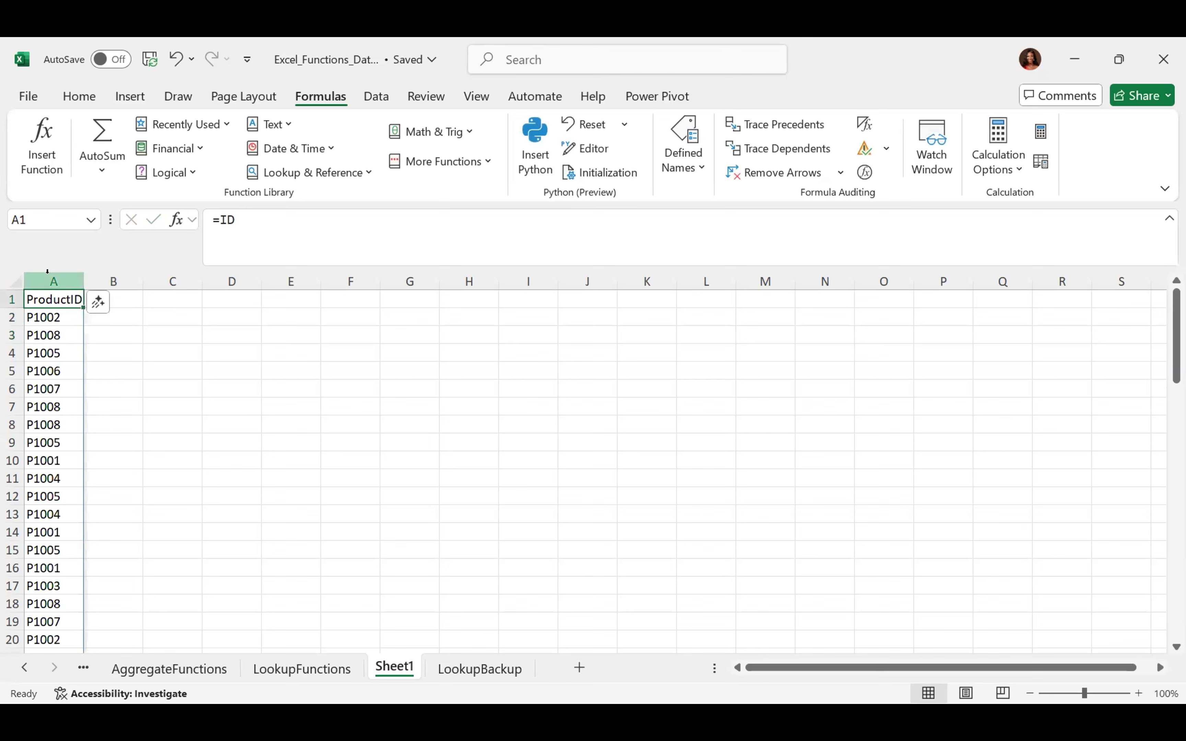
click(48, 278)
right_click(55, 282)
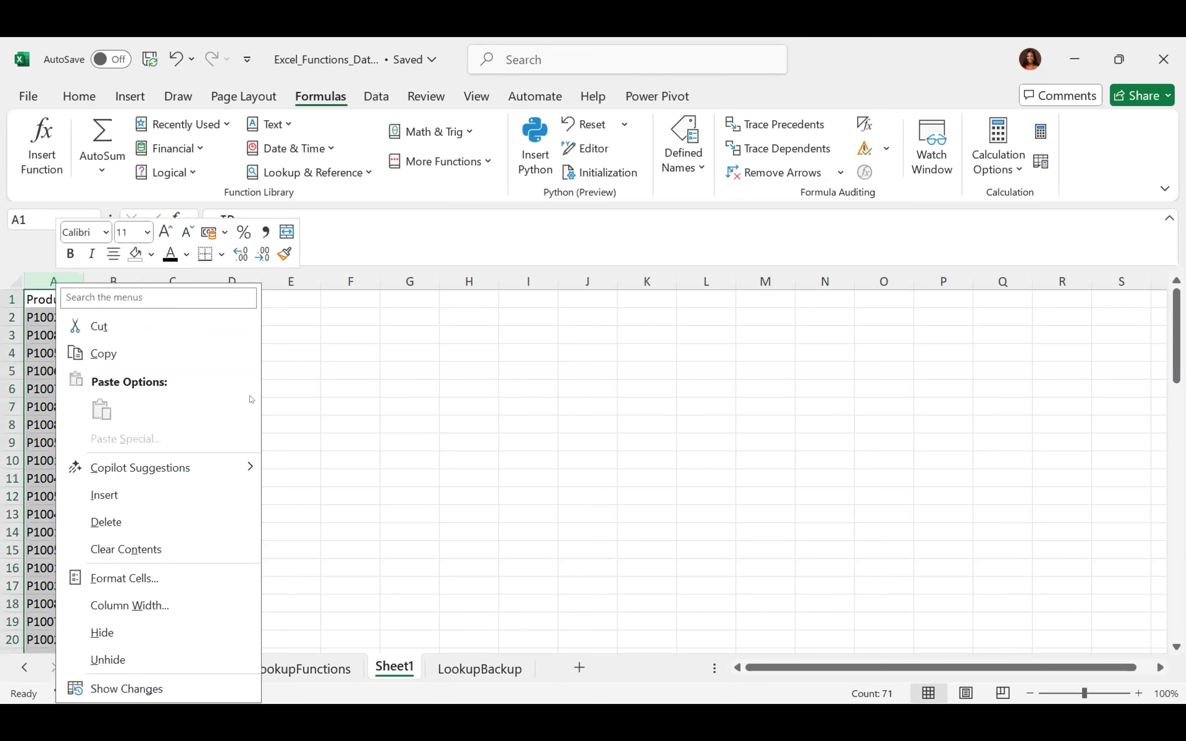
Delete Sheet1 from the workbook and confirm the permanent deletion
click(104, 521)
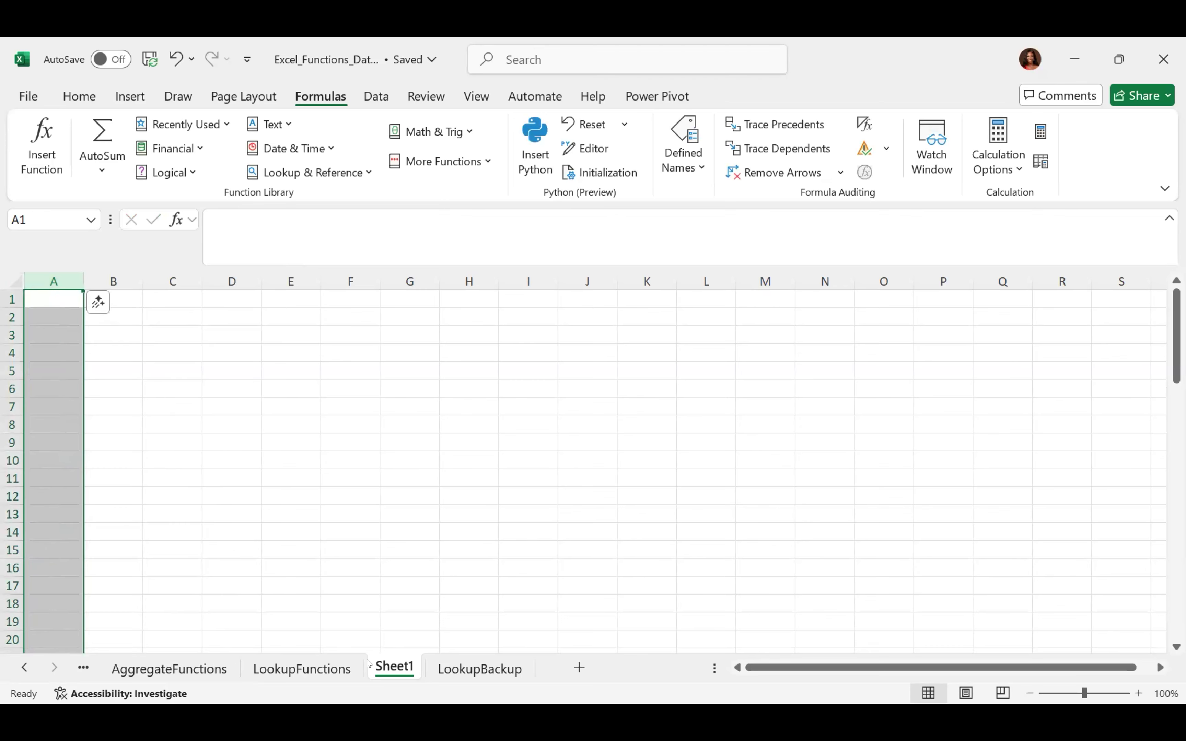
right_click(392, 672)
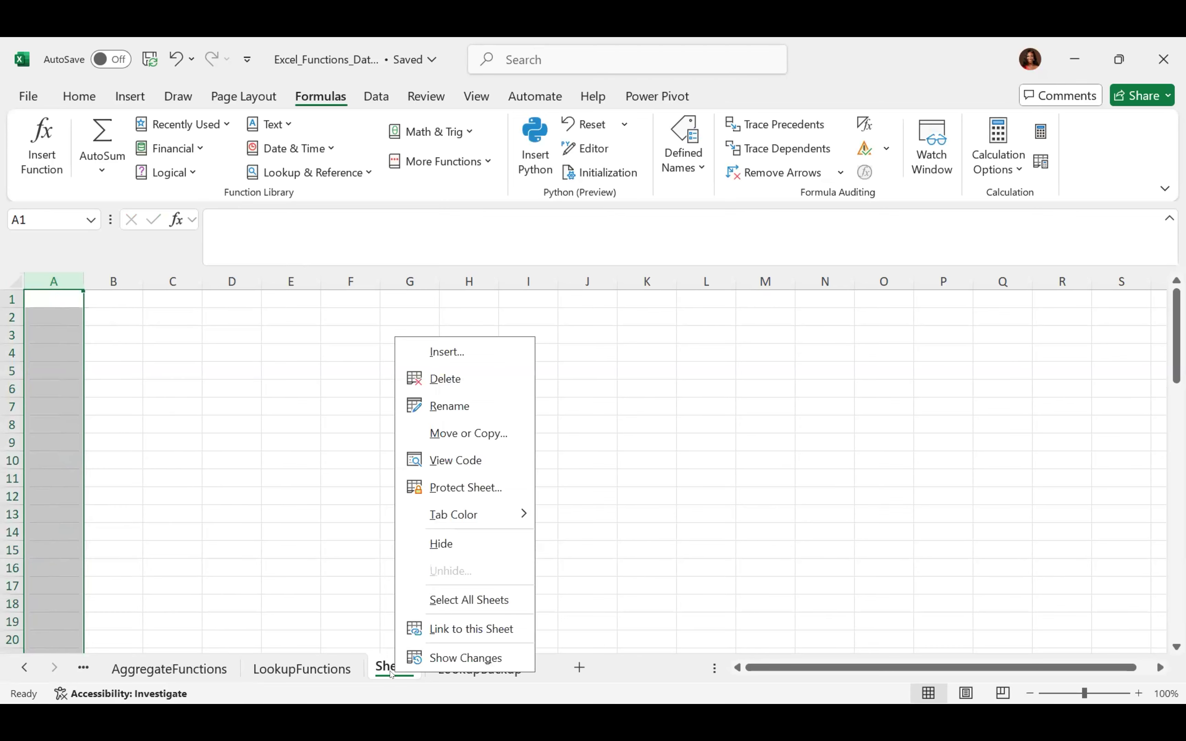
click(429, 382)
key(Return)
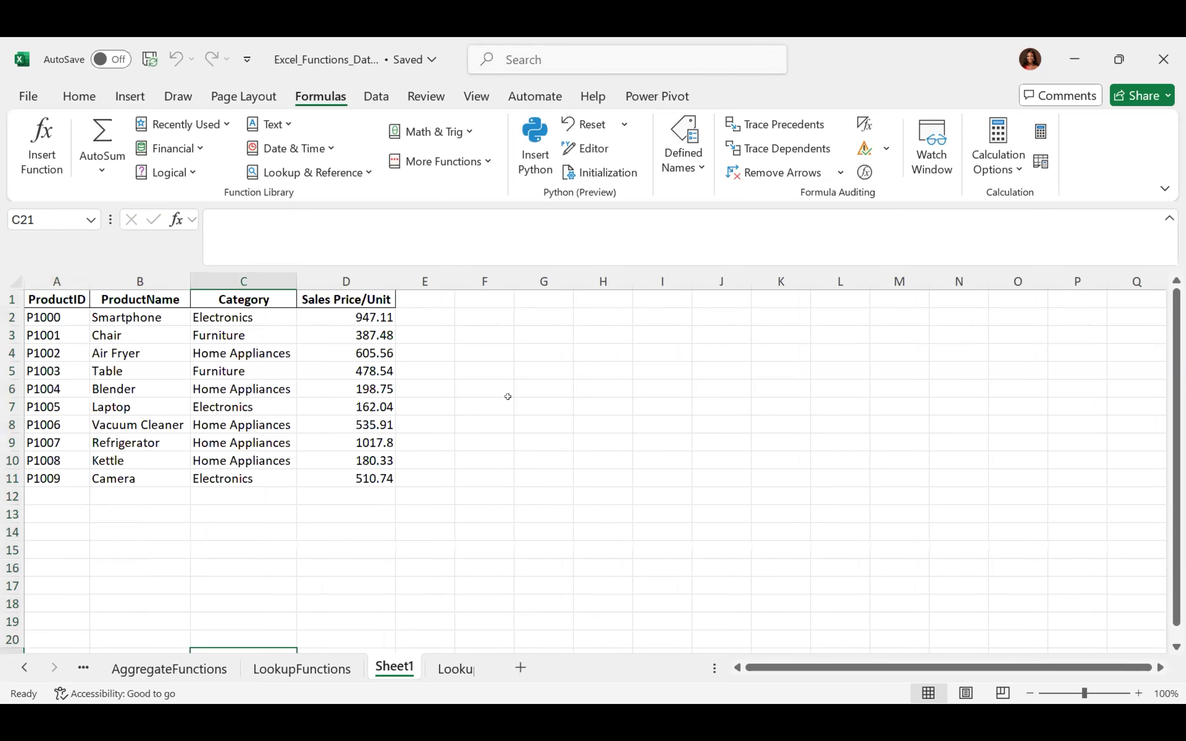
On LookupFunctions, delete column F with its extra ProductID list
click(319, 672)
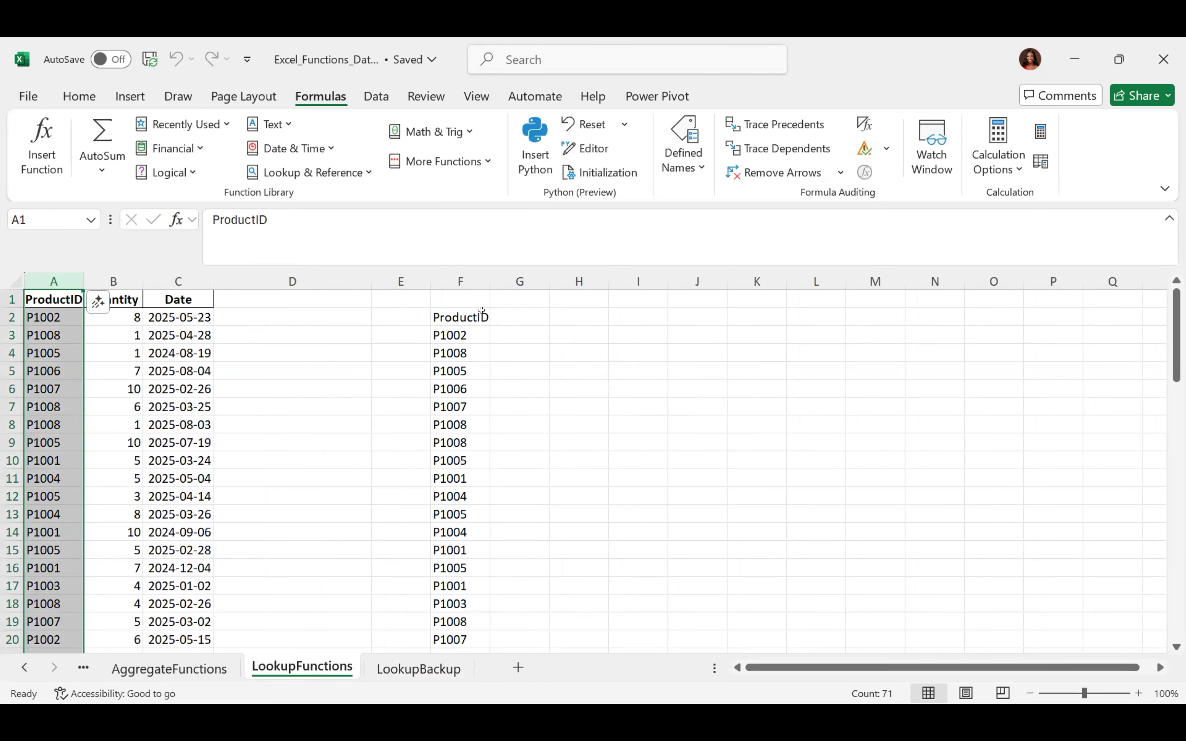
click(461, 277)
right_click(464, 281)
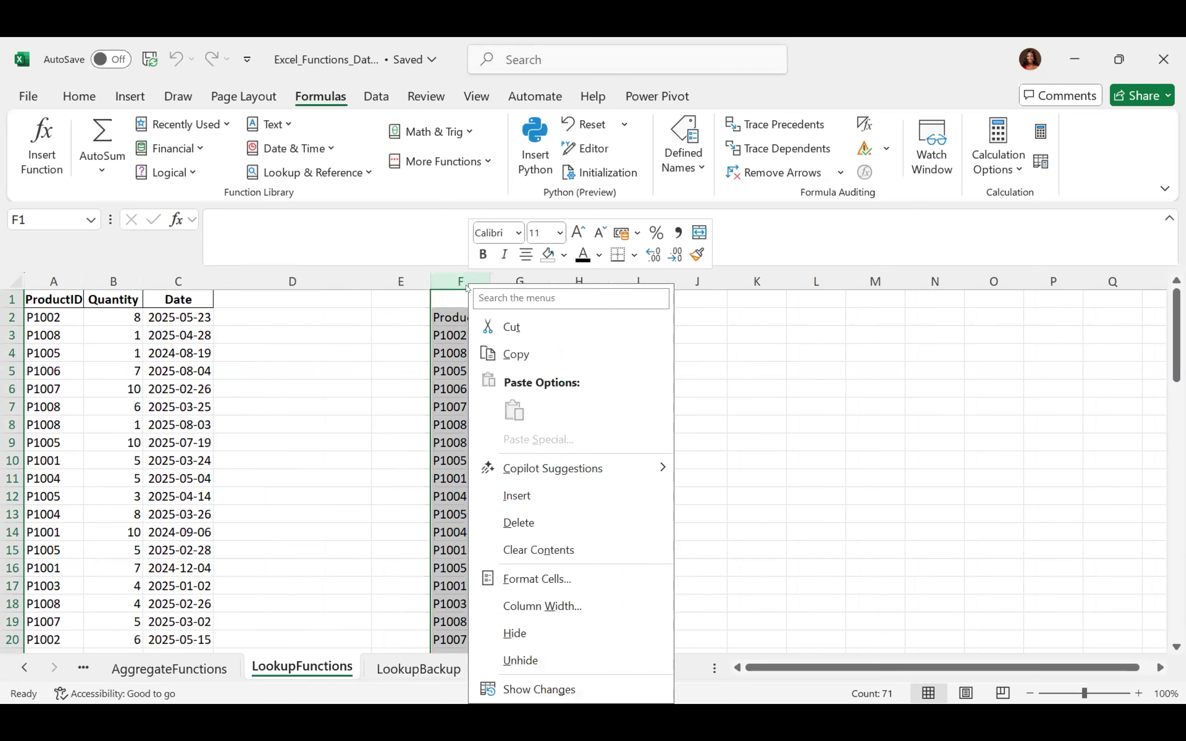
click(517, 521)
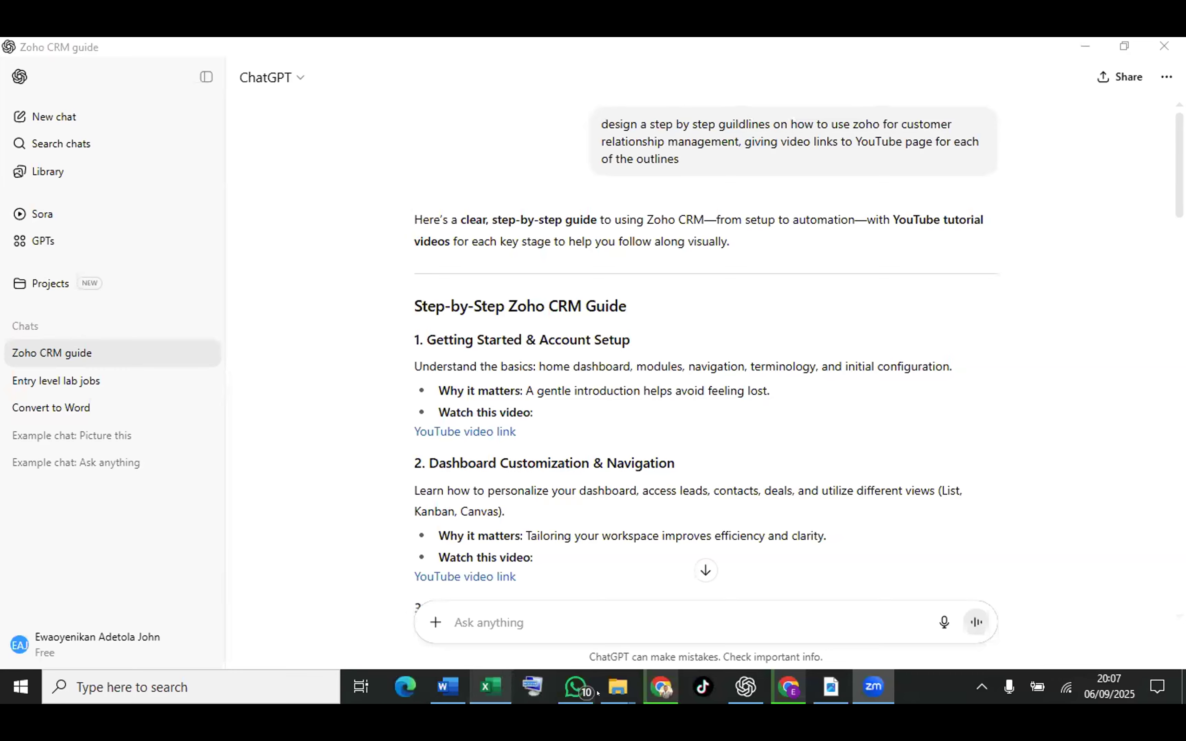
Return to the workbook and enter 'quantity' in the Name Box for the selected Quantity values
click(490, 686)
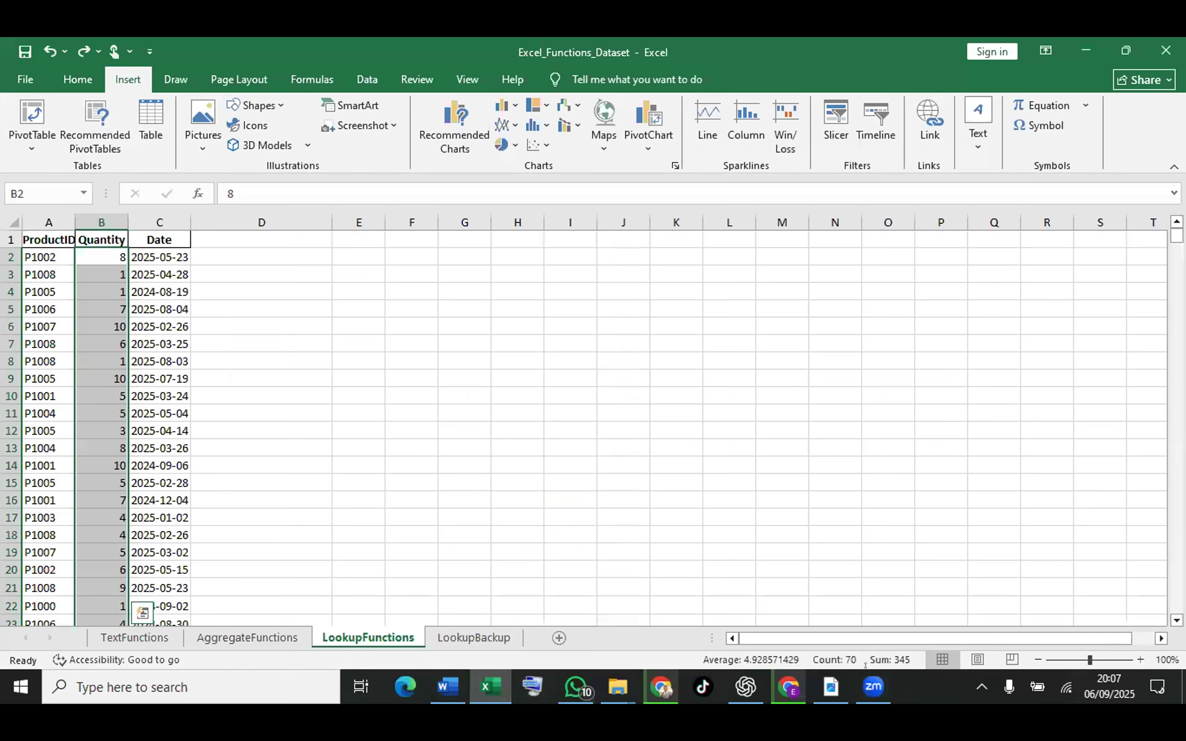
click(865, 689)
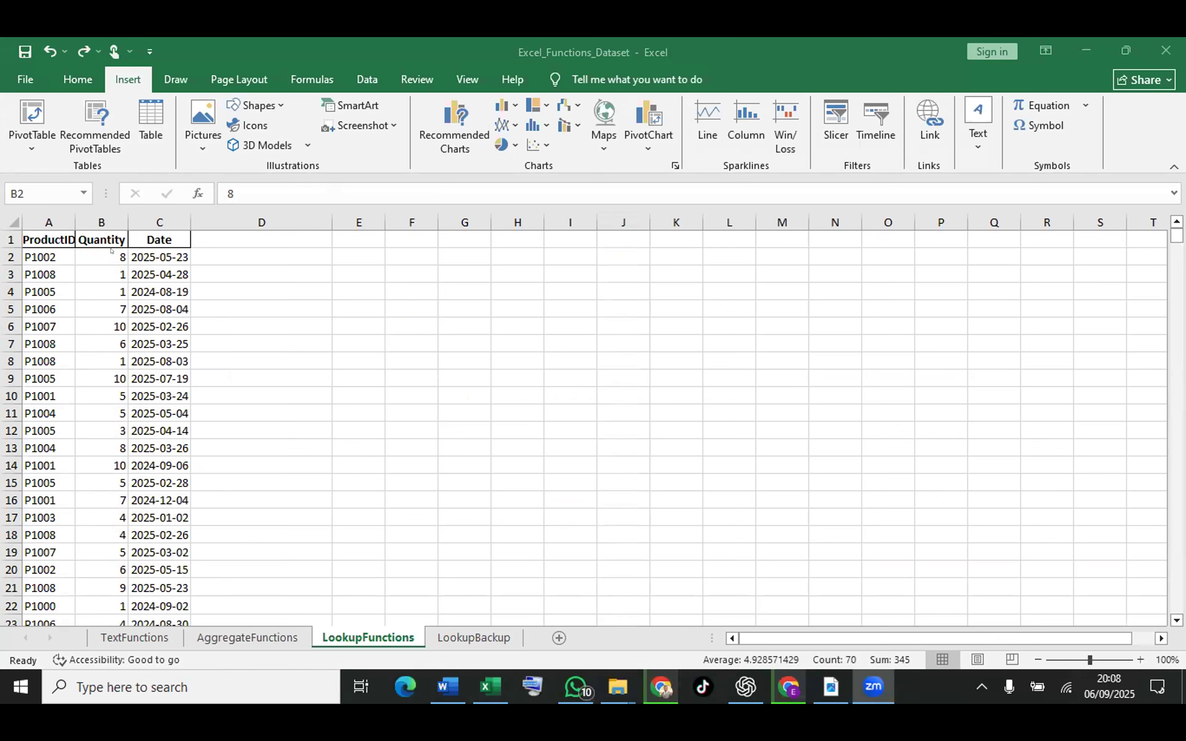
click(102, 248)
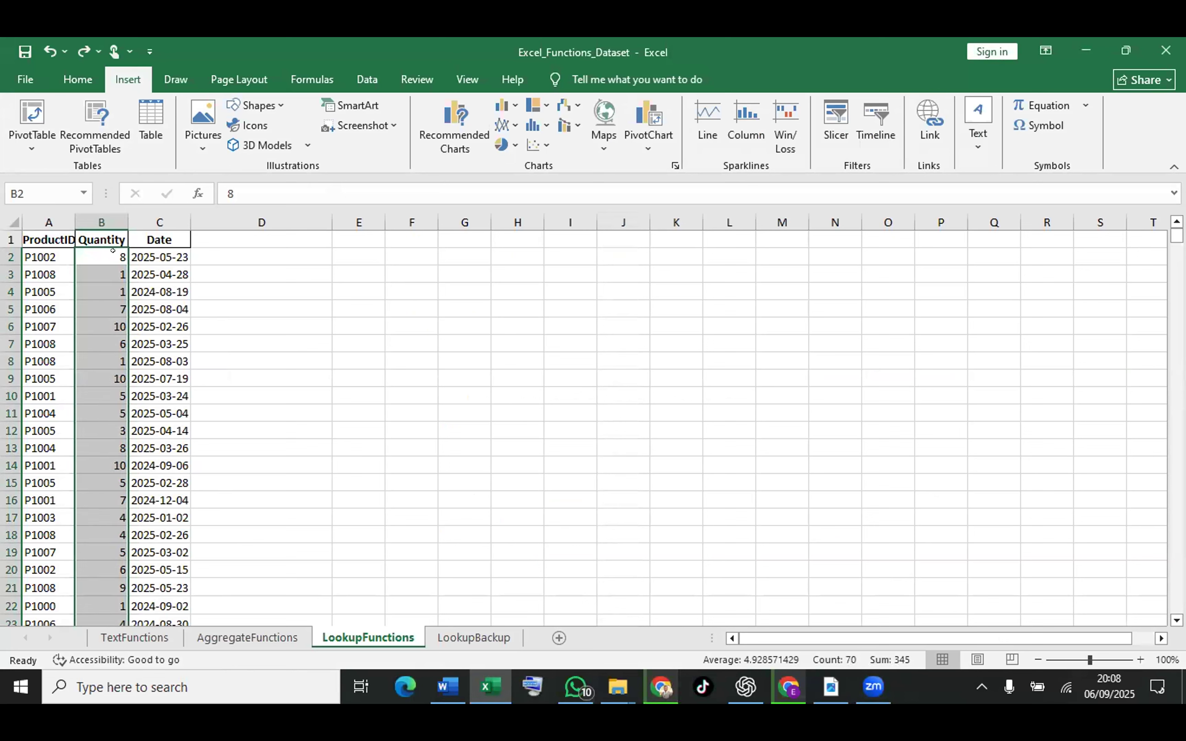
click(46, 182)
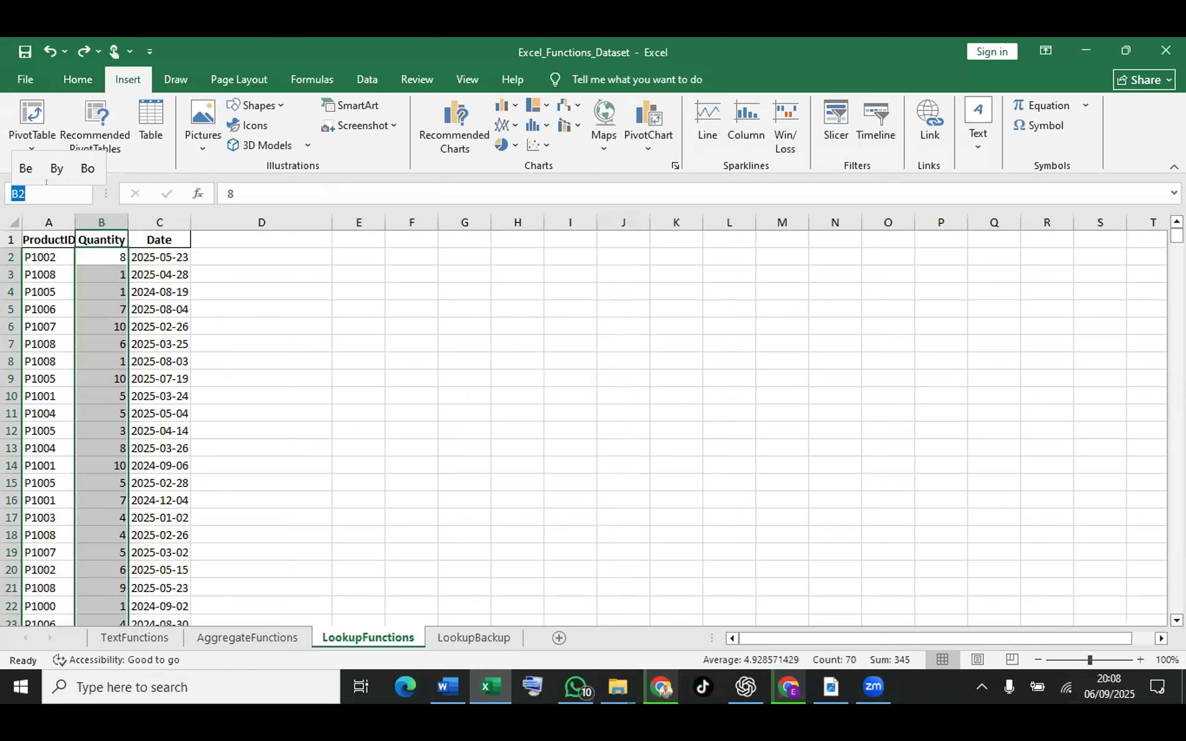
text(qu)
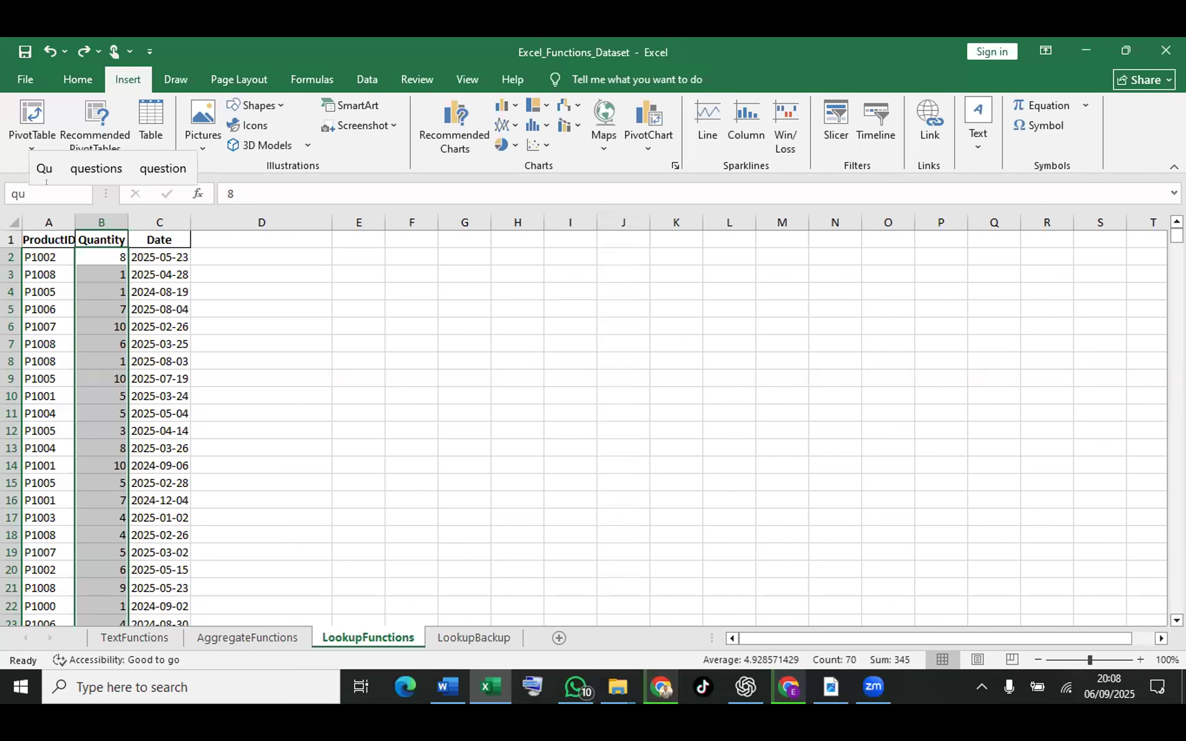
text(antity)
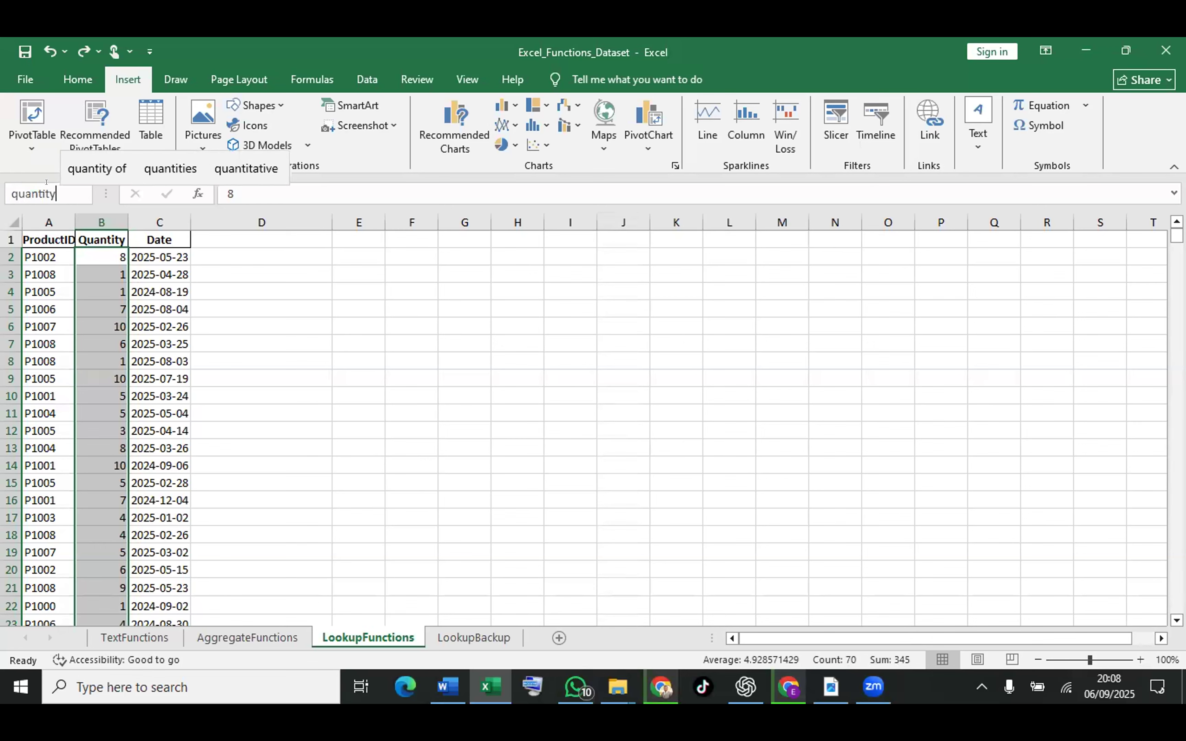
key(Return)
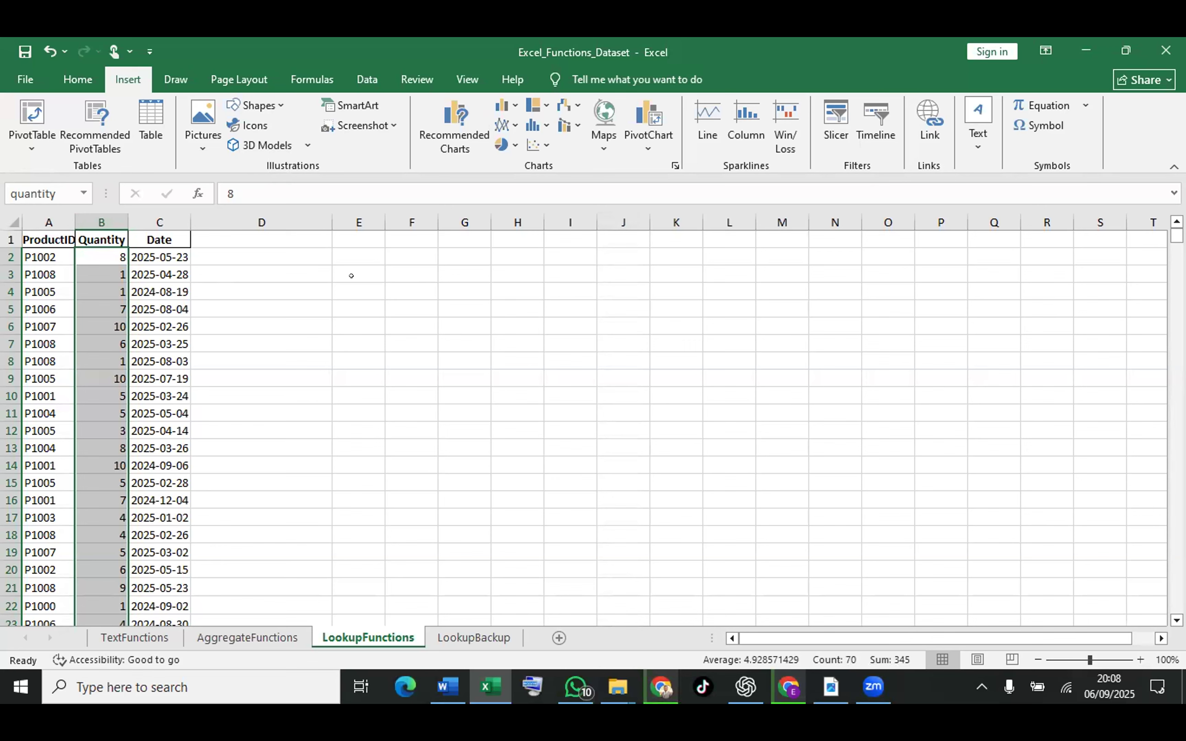
Enter =SUM(quantity) in E3 using autocomplete, giving 345
click(350, 266)
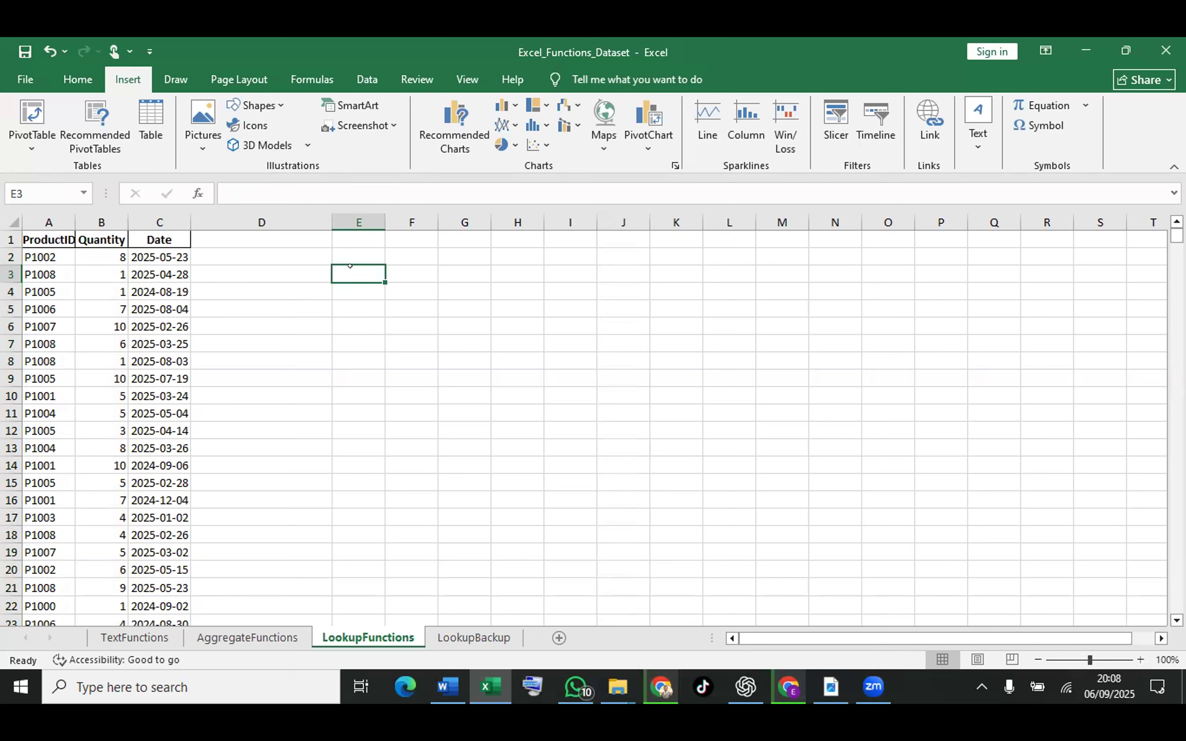
text(=su)
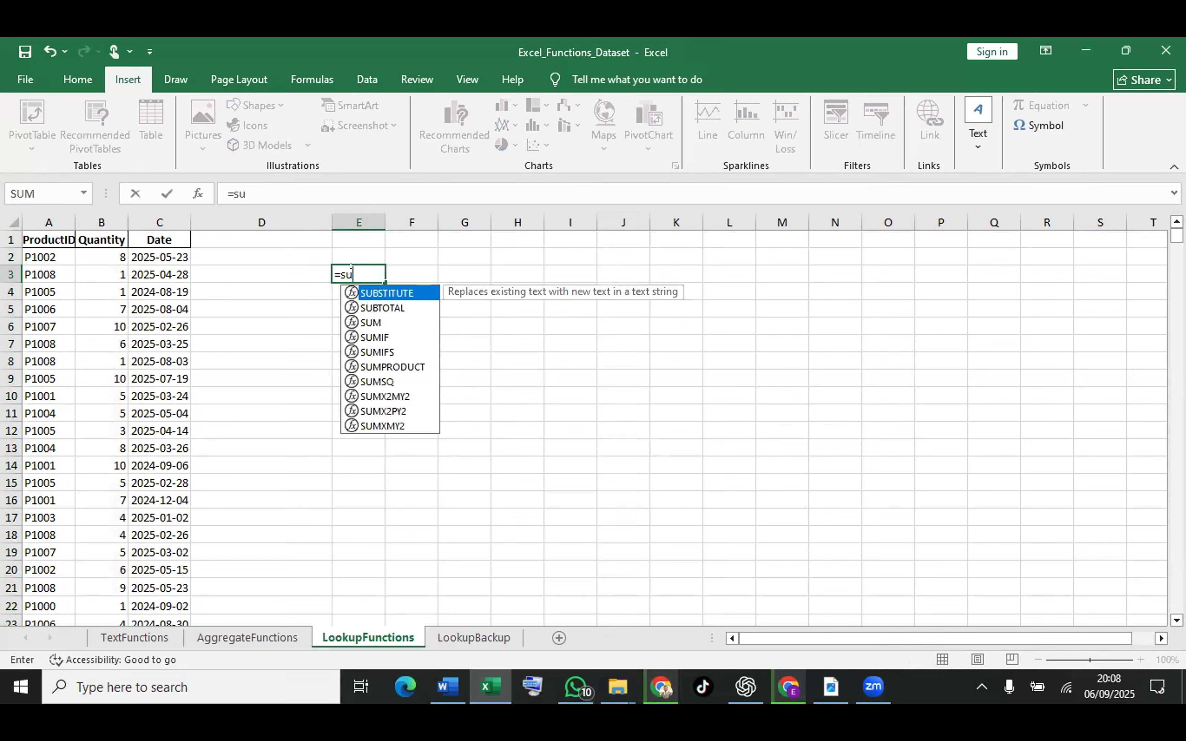
click(377, 322)
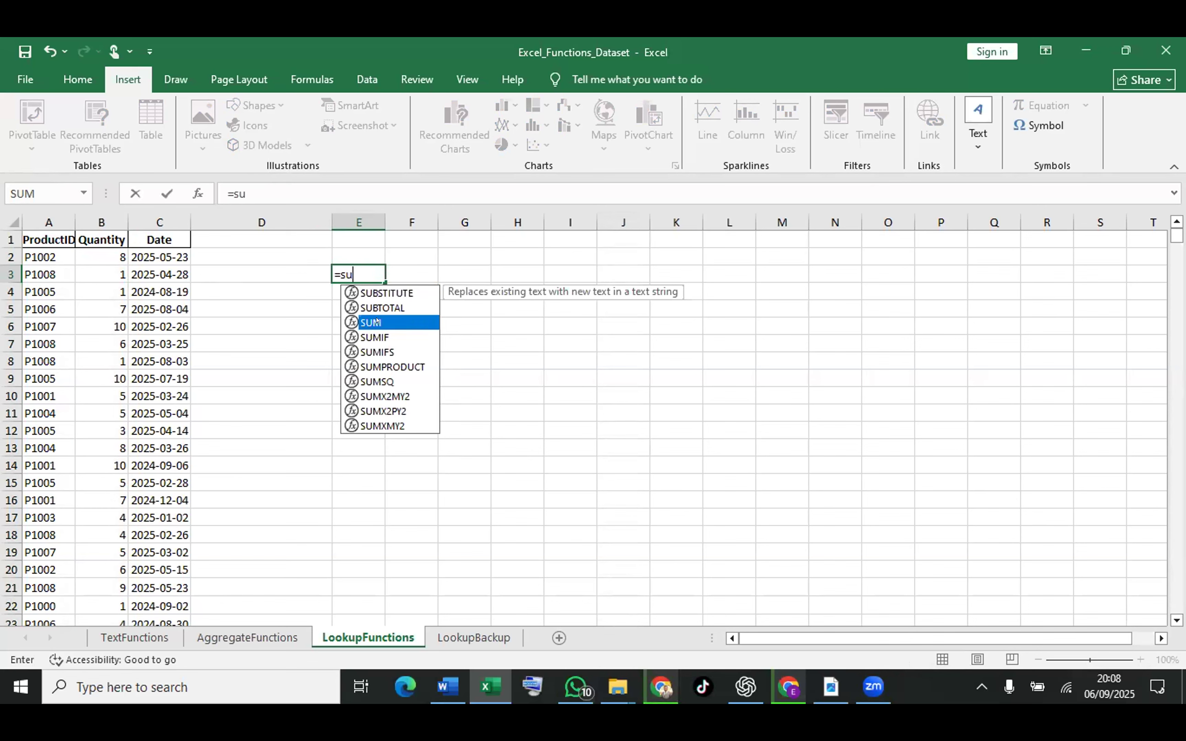
double_click(377, 322)
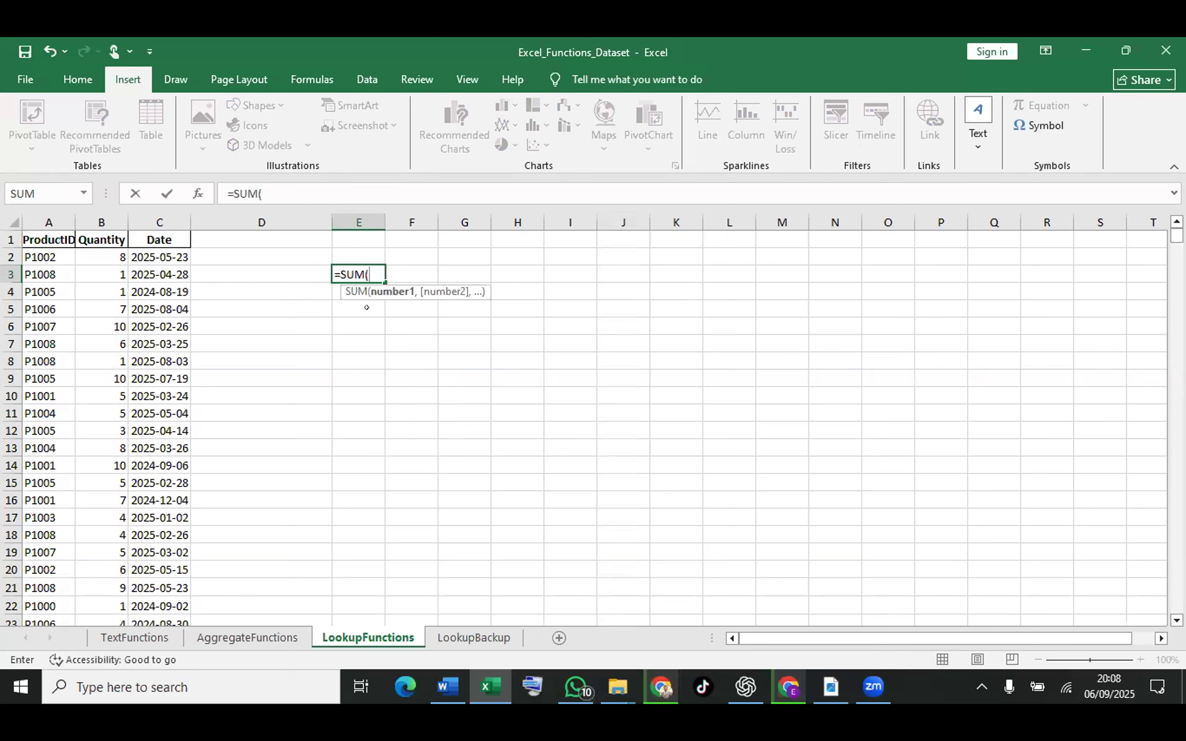
text(qua)
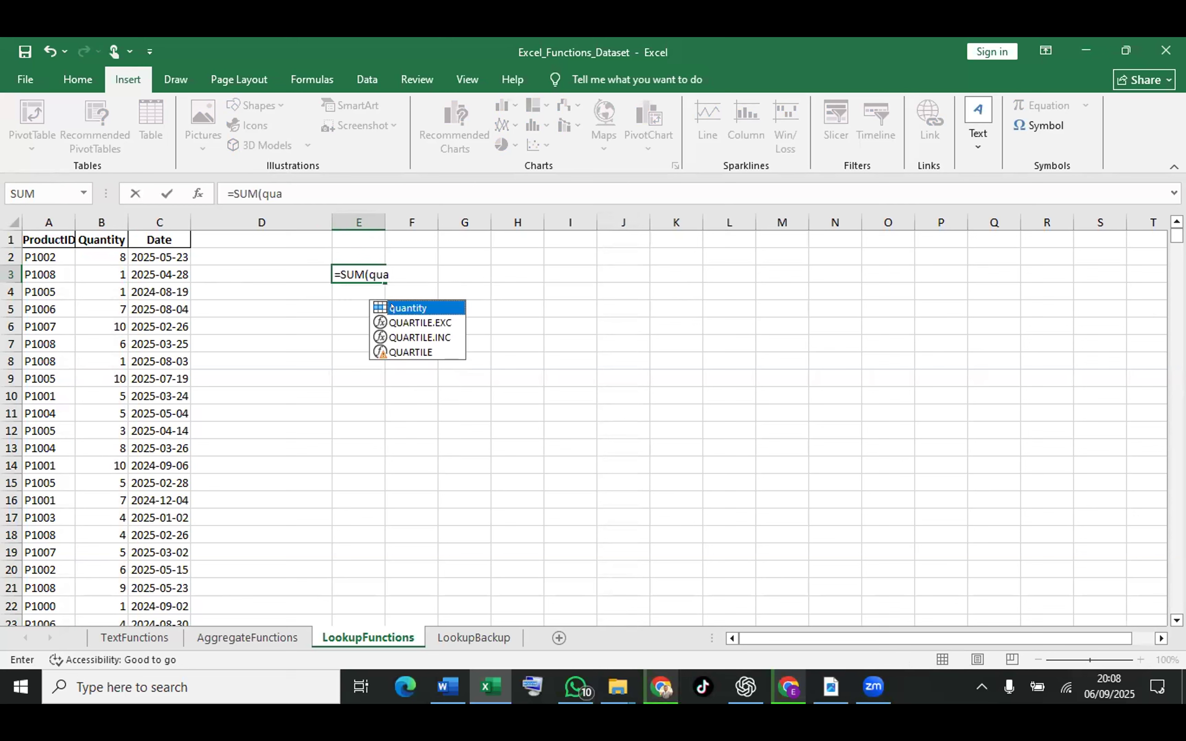
key(F2)
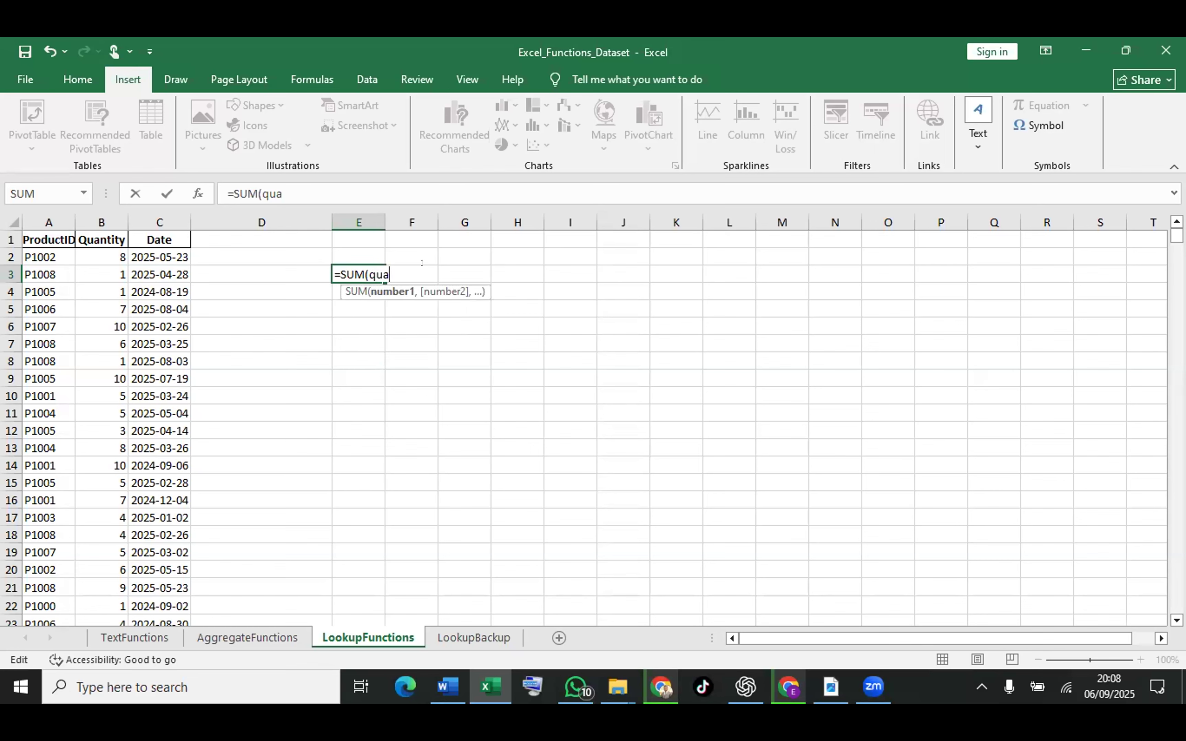
text(n)
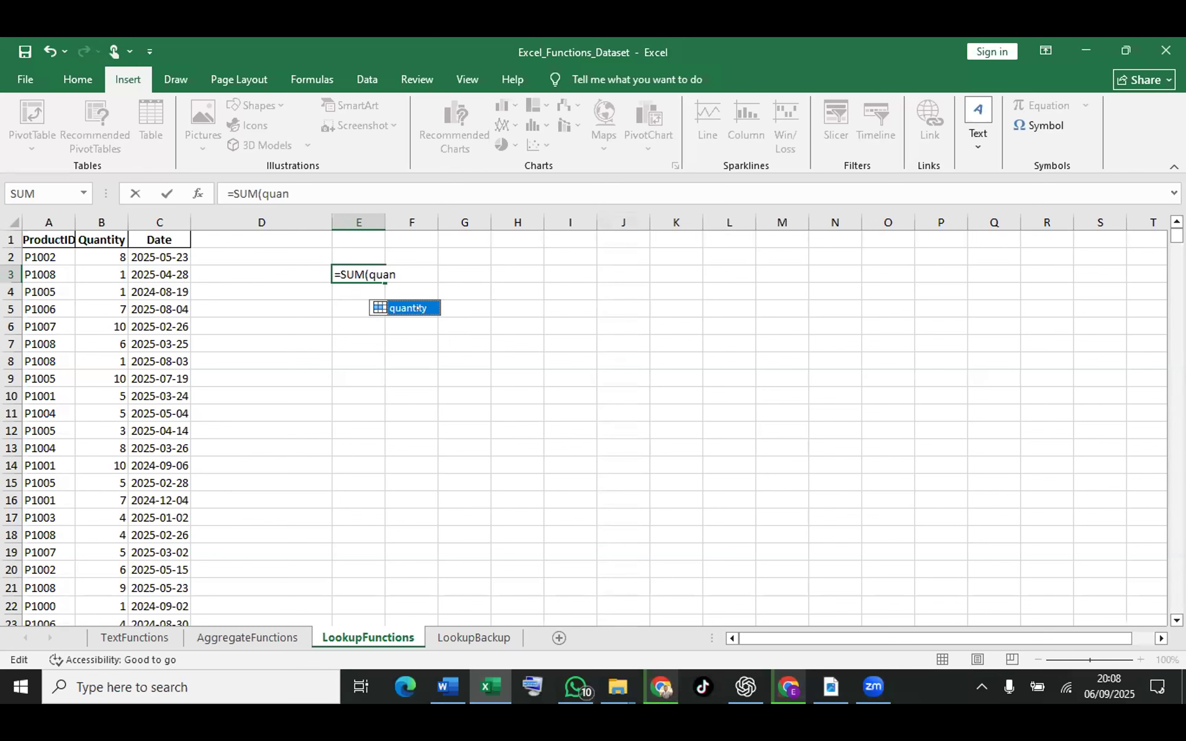
double_click(404, 308)
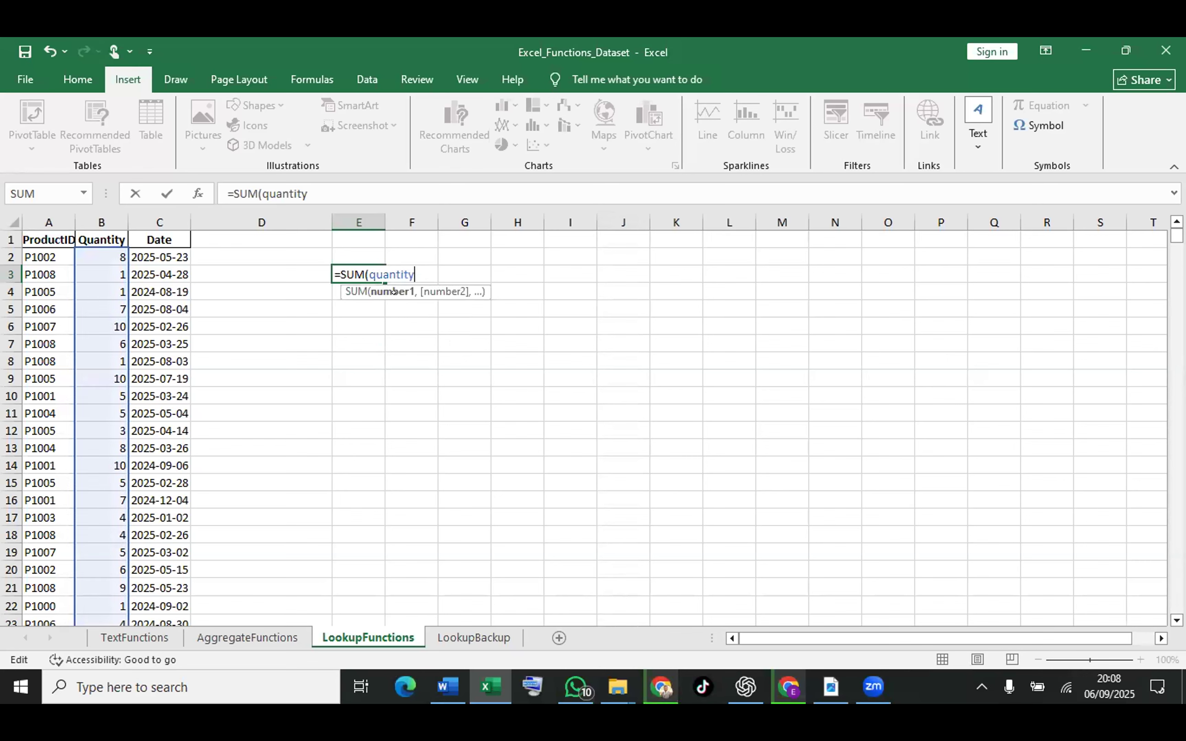
text())
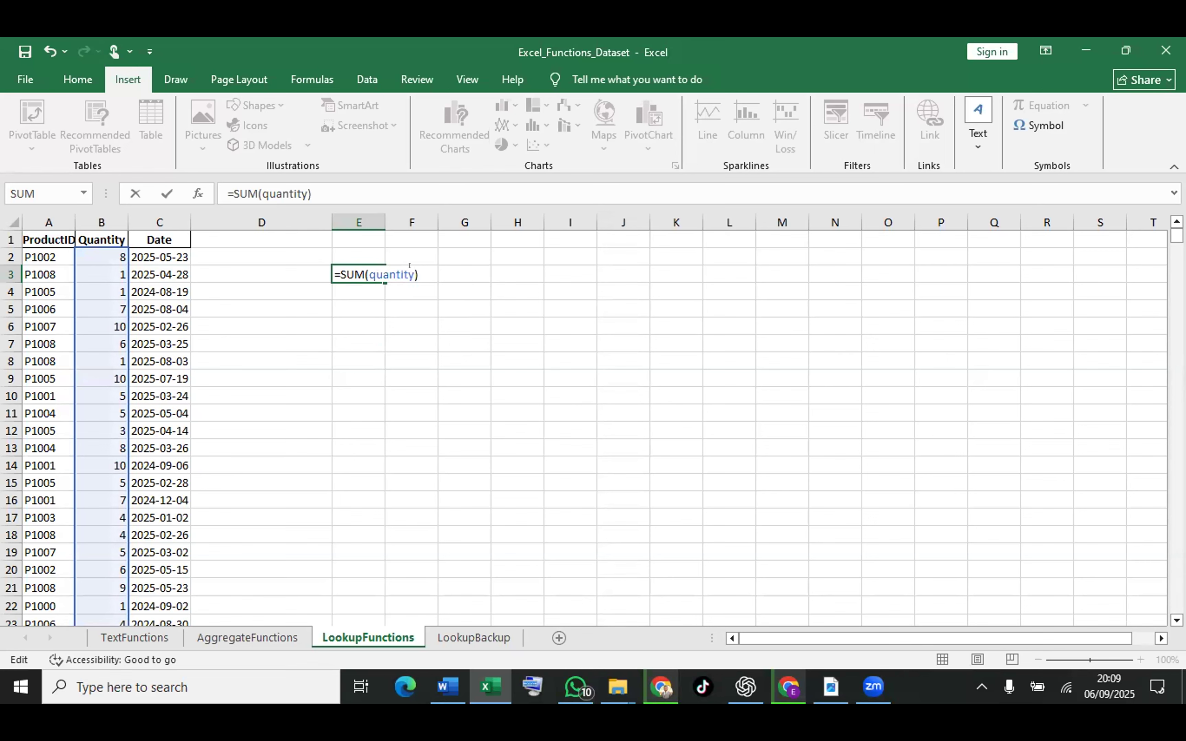
key(Return)
key(Return)
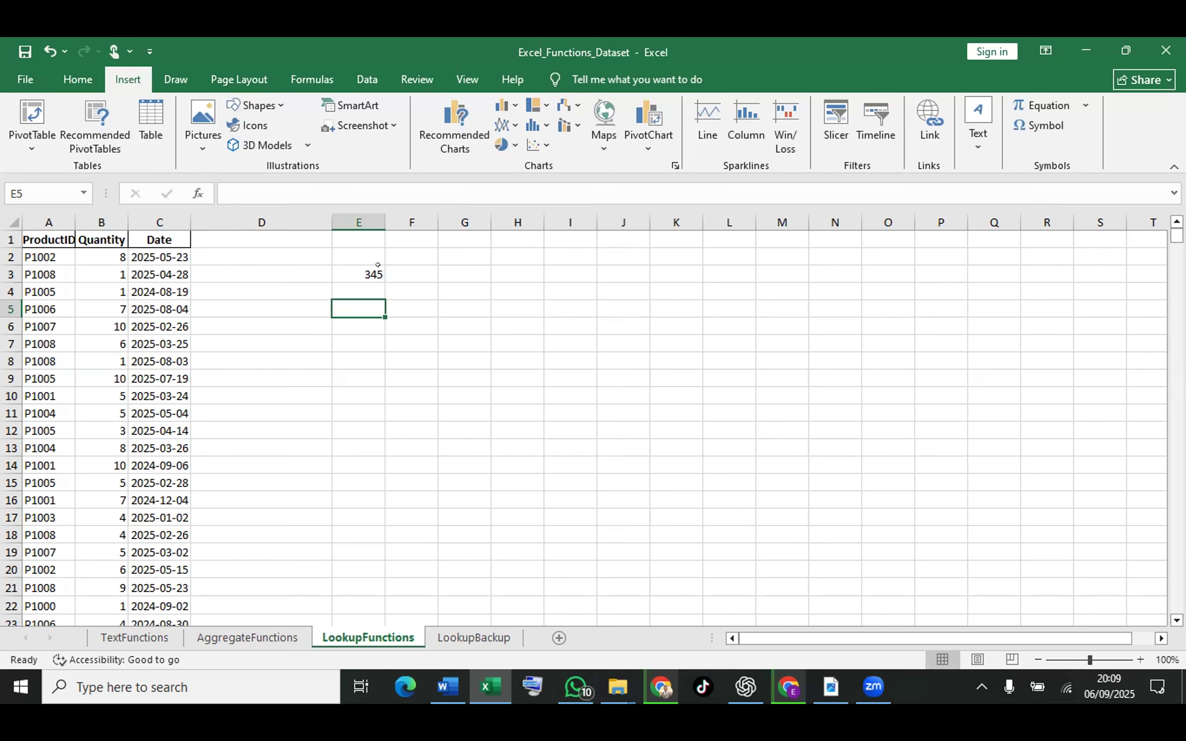
click(368, 267)
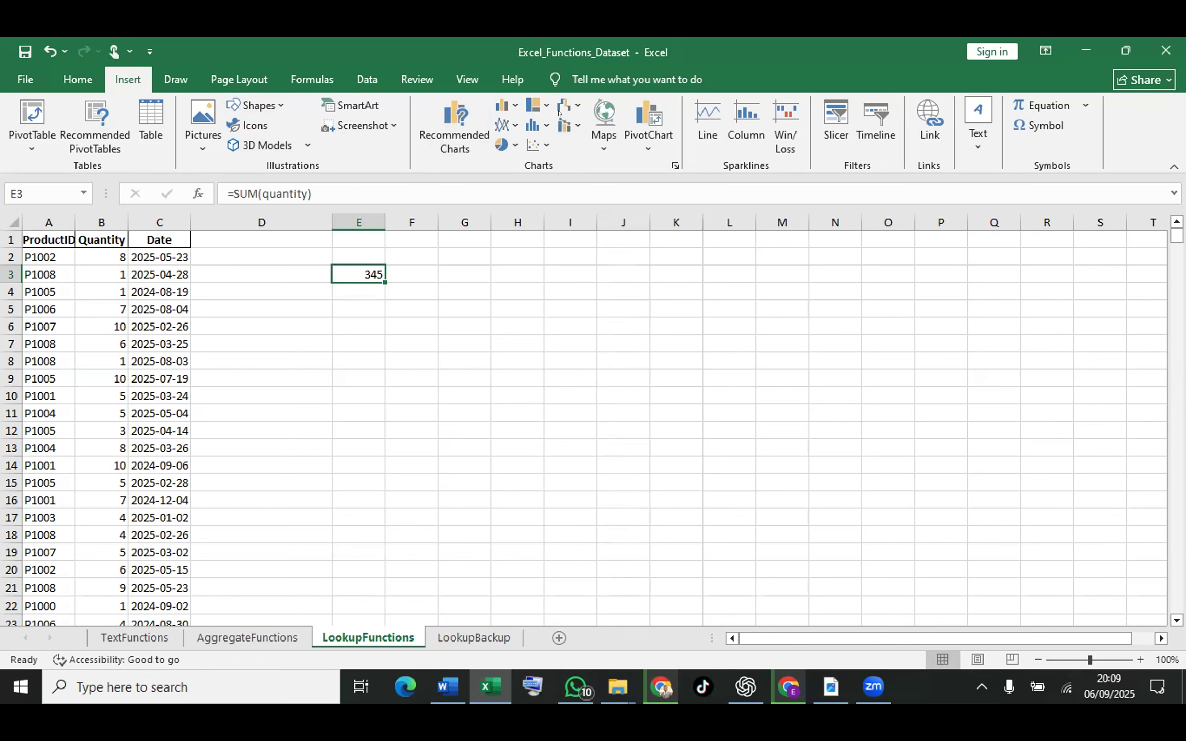
click(559, 113)
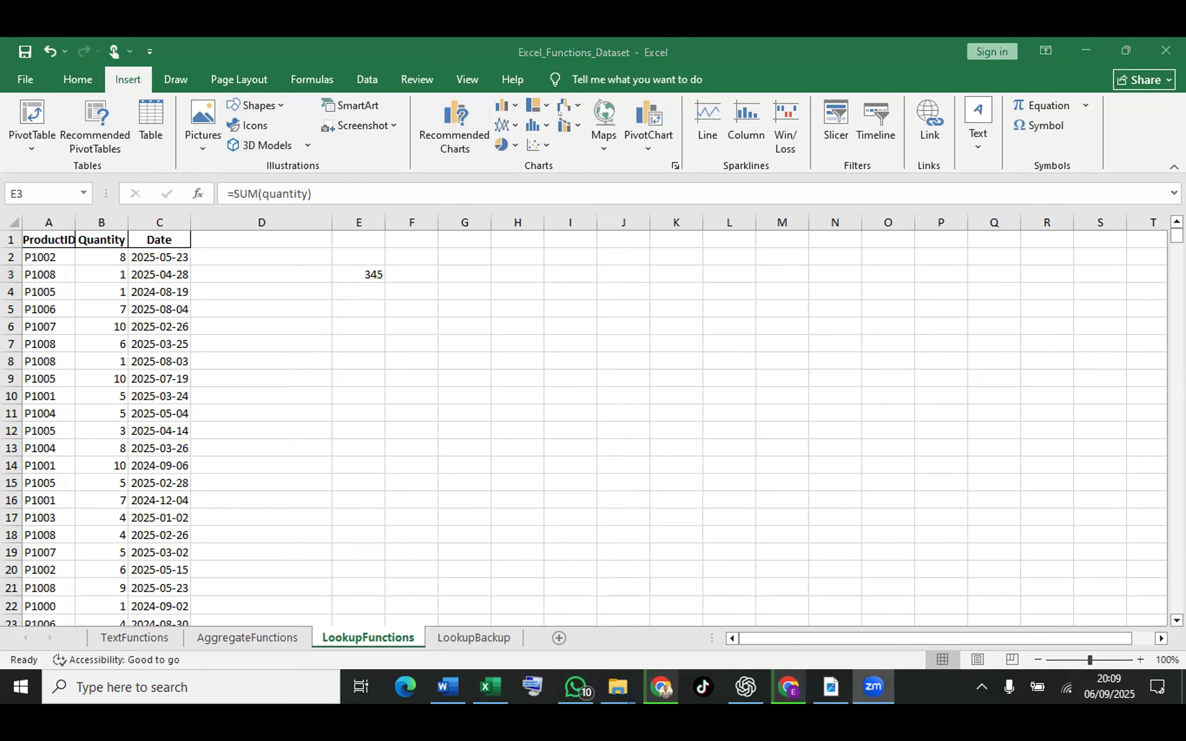
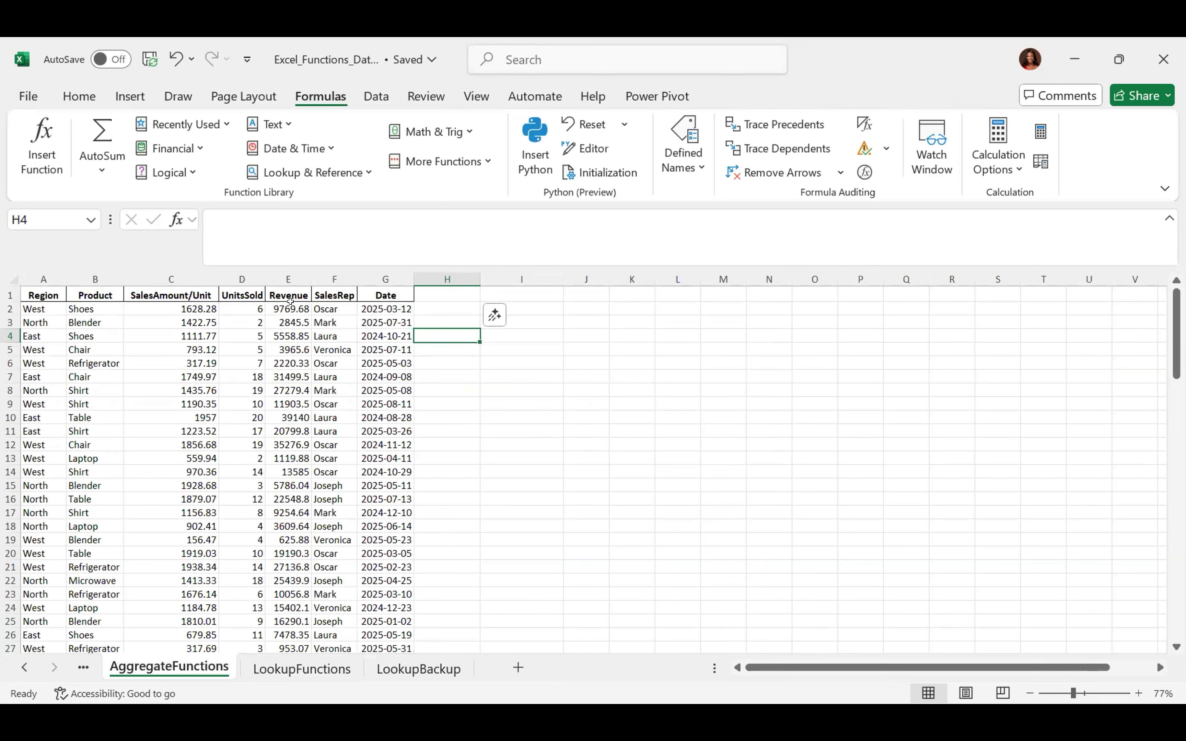
Select the first Revenue formula cell in the AggregateFunctions sales table
click(290, 305)
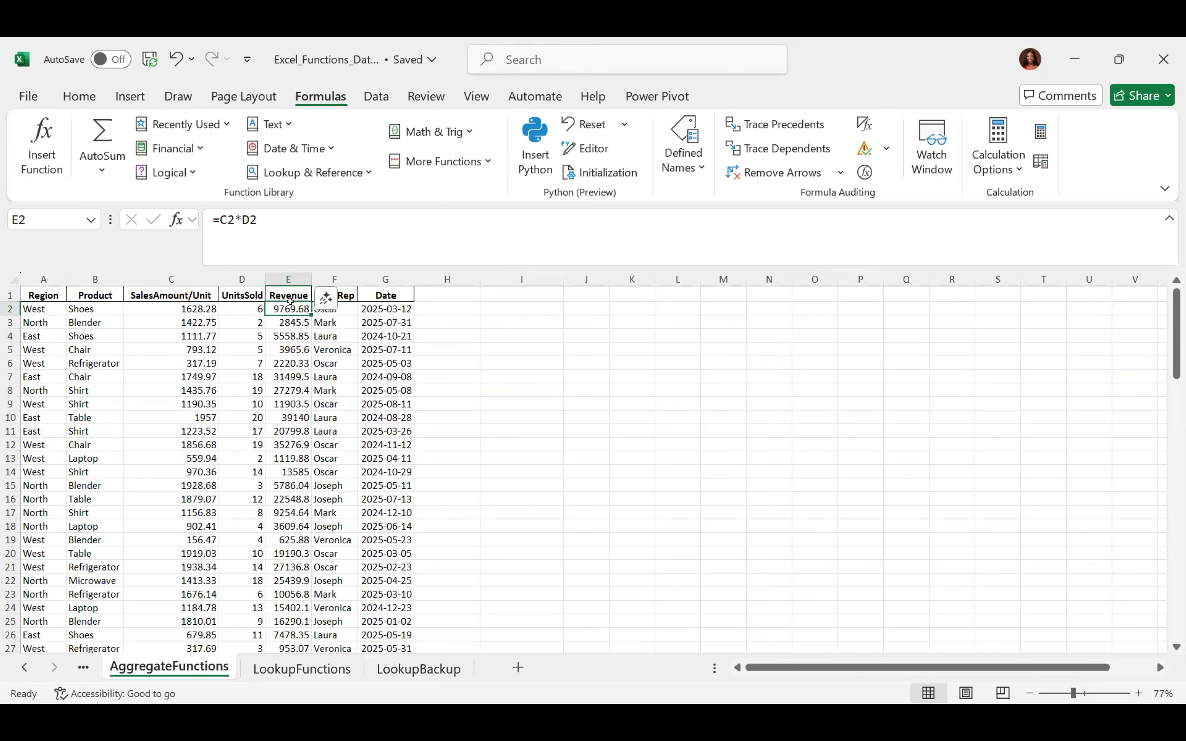
Select the Revenue column's values from E2 down to E71 with Ctrl+Shift+Down
key(ctrl+Down)
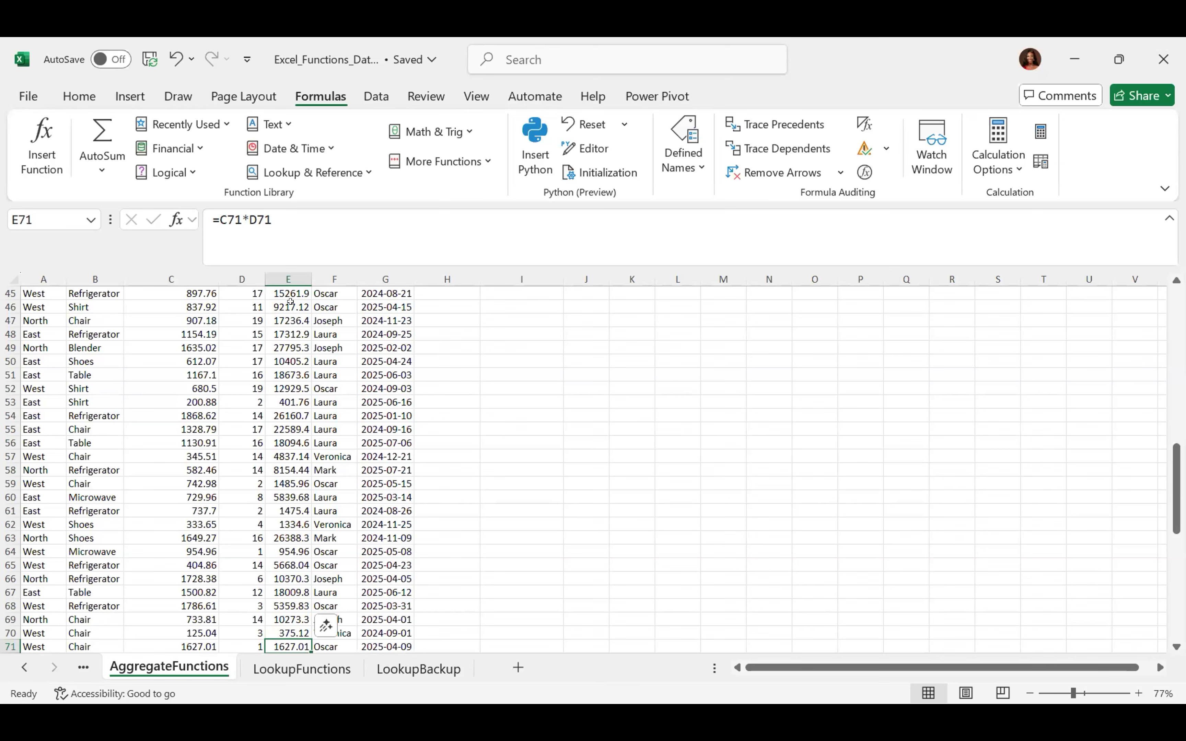
key(ctrl+Up)
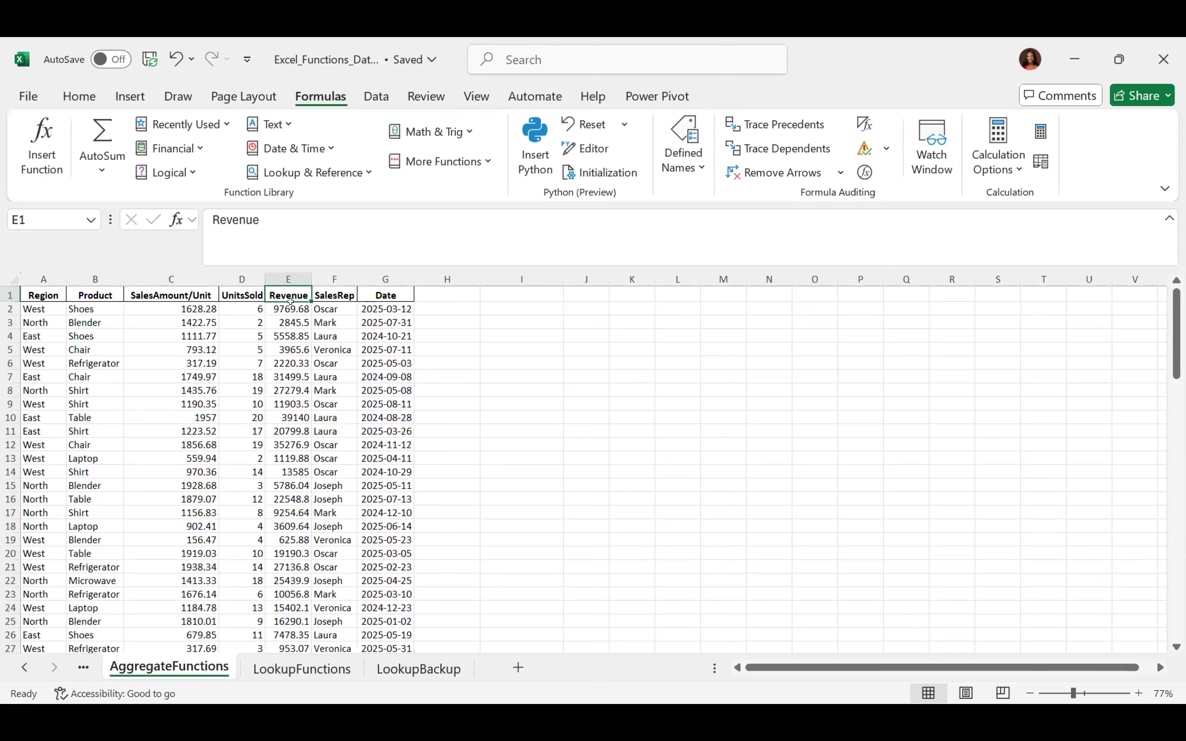
key(Down)
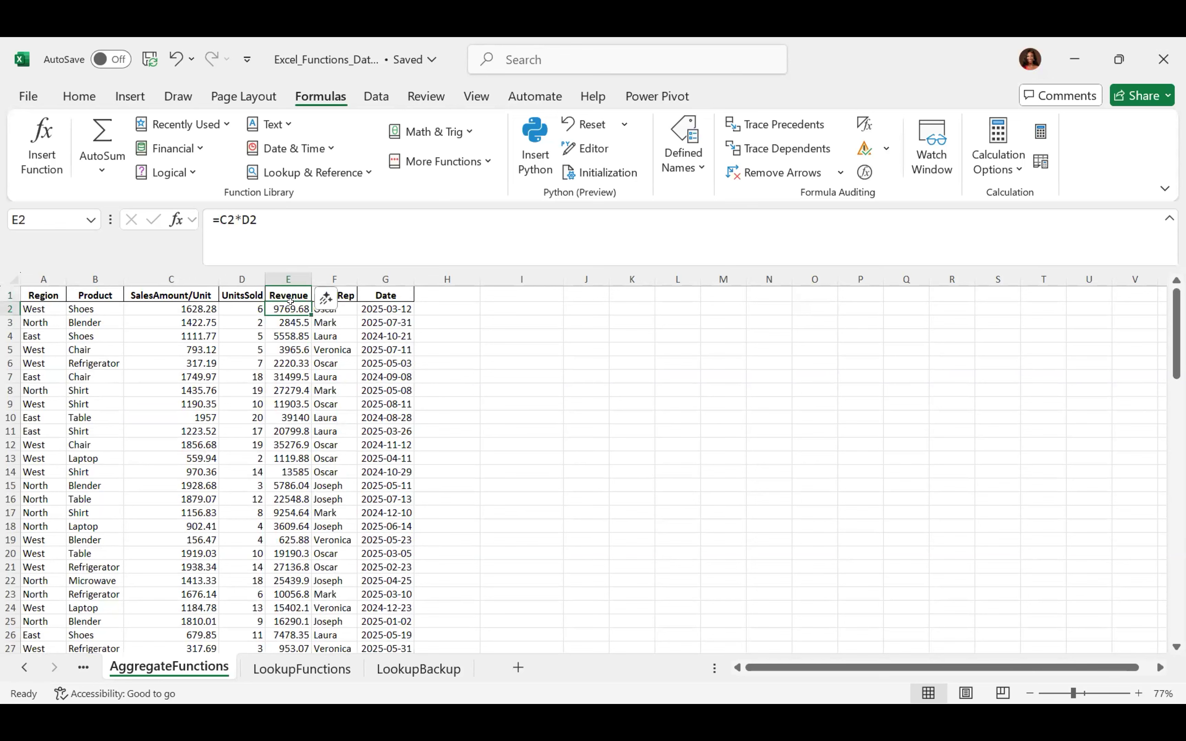
key(ctrl+shift+Down)
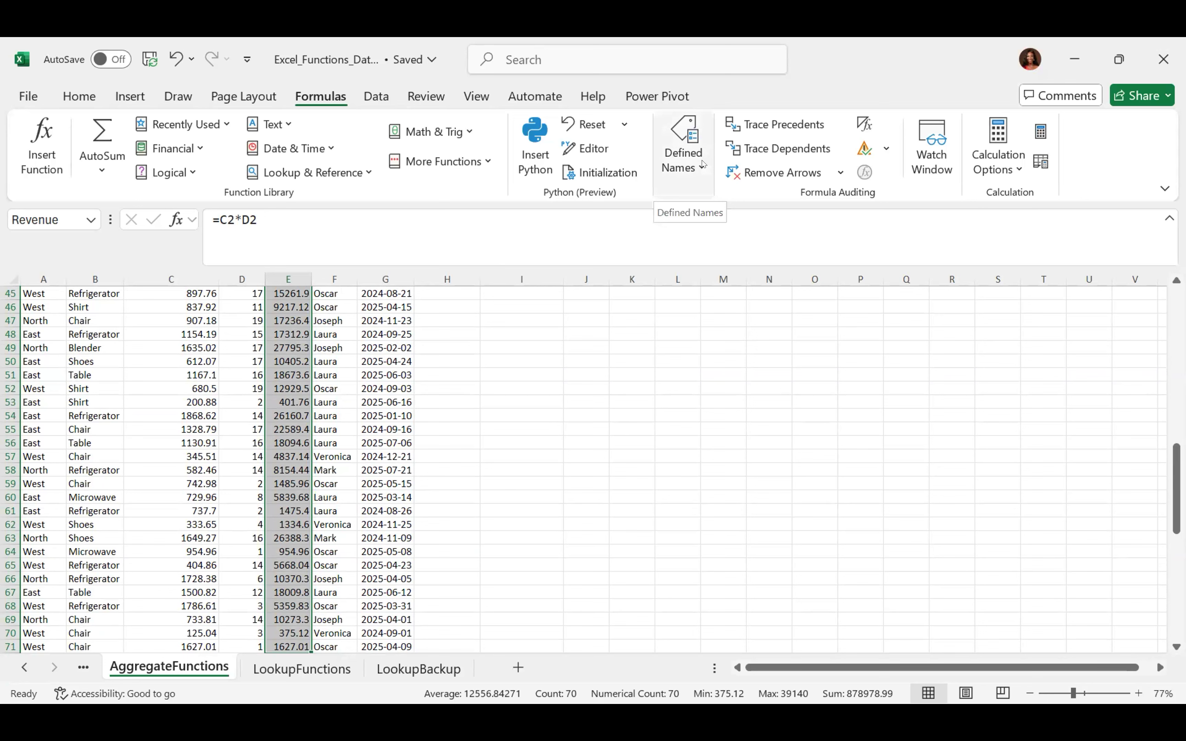
Define the workbook-scoped name TotalRevenue for the selected Revenue cells E2:E71
click(702, 164)
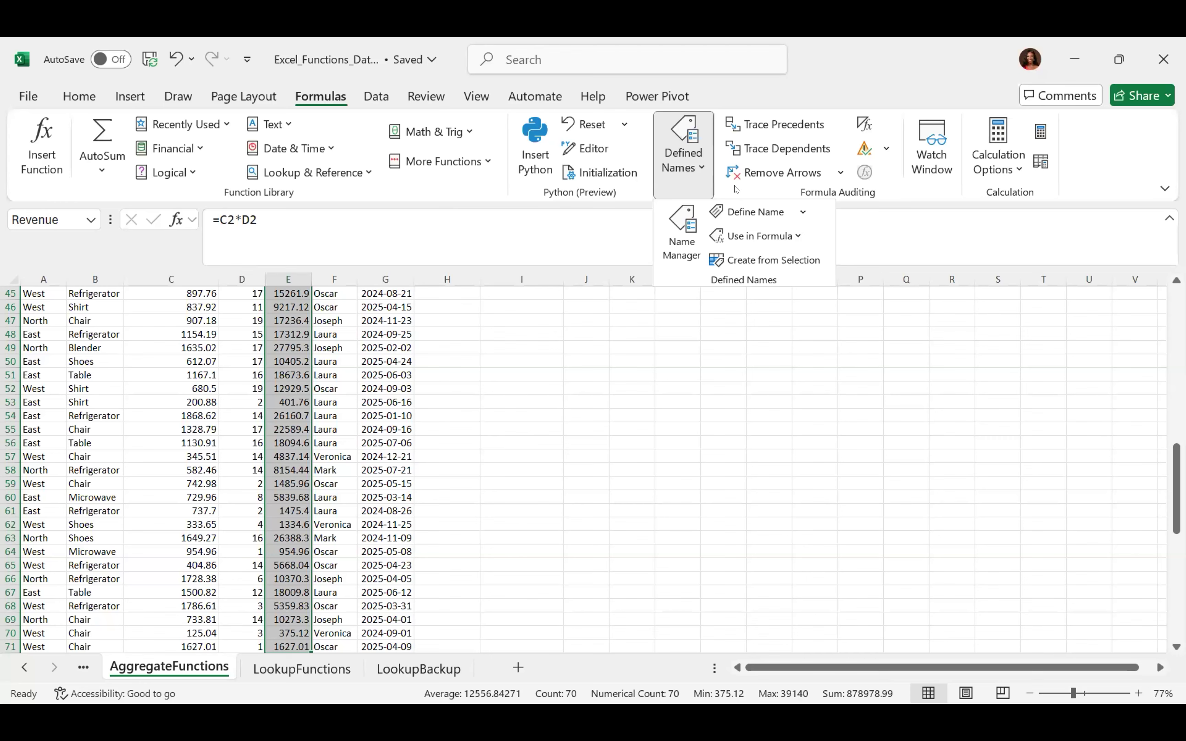
click(743, 212)
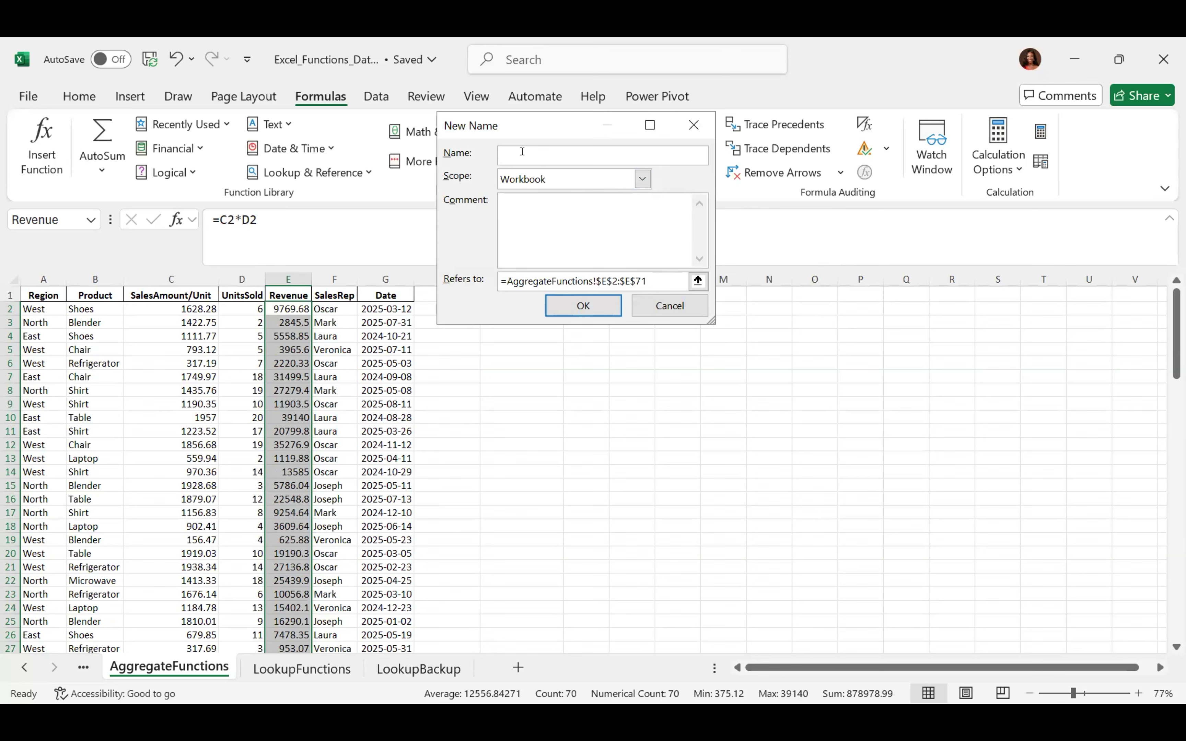
text(Ttot)
key(BackSpace)
key(BackSpace)
key(BackSpace)
text(otalRevenue)
click(596, 308)
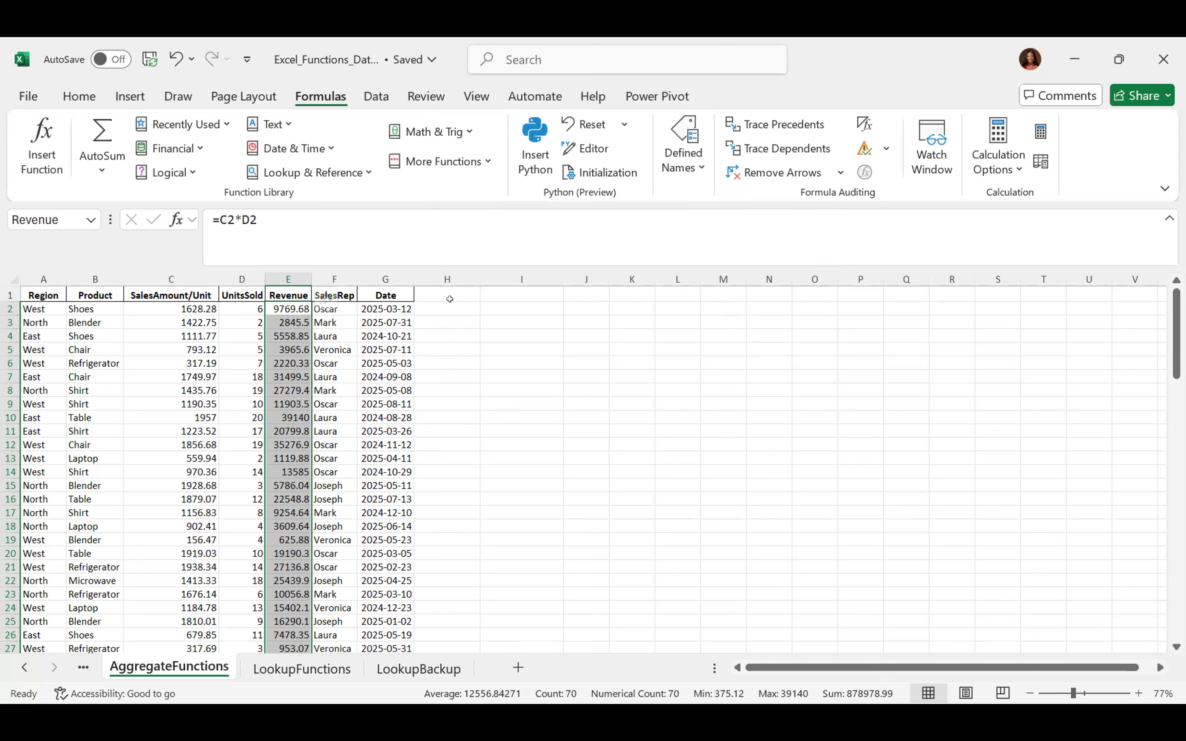
click(493, 310)
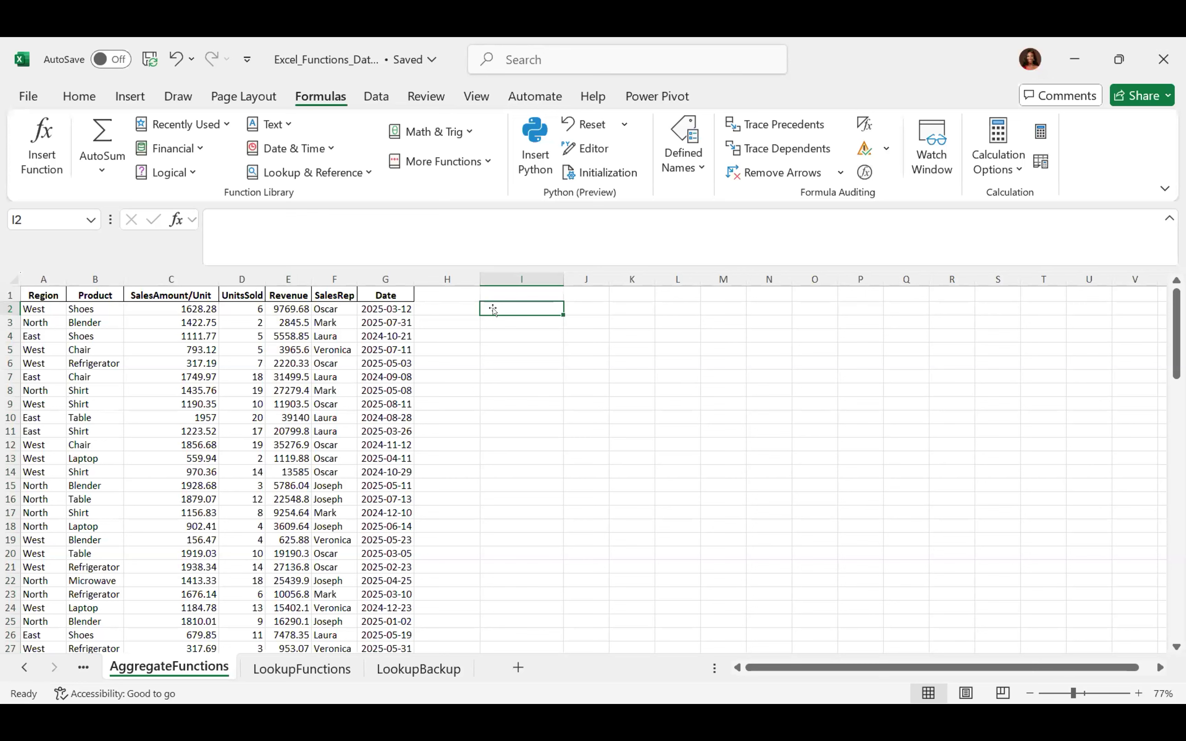
text(=)
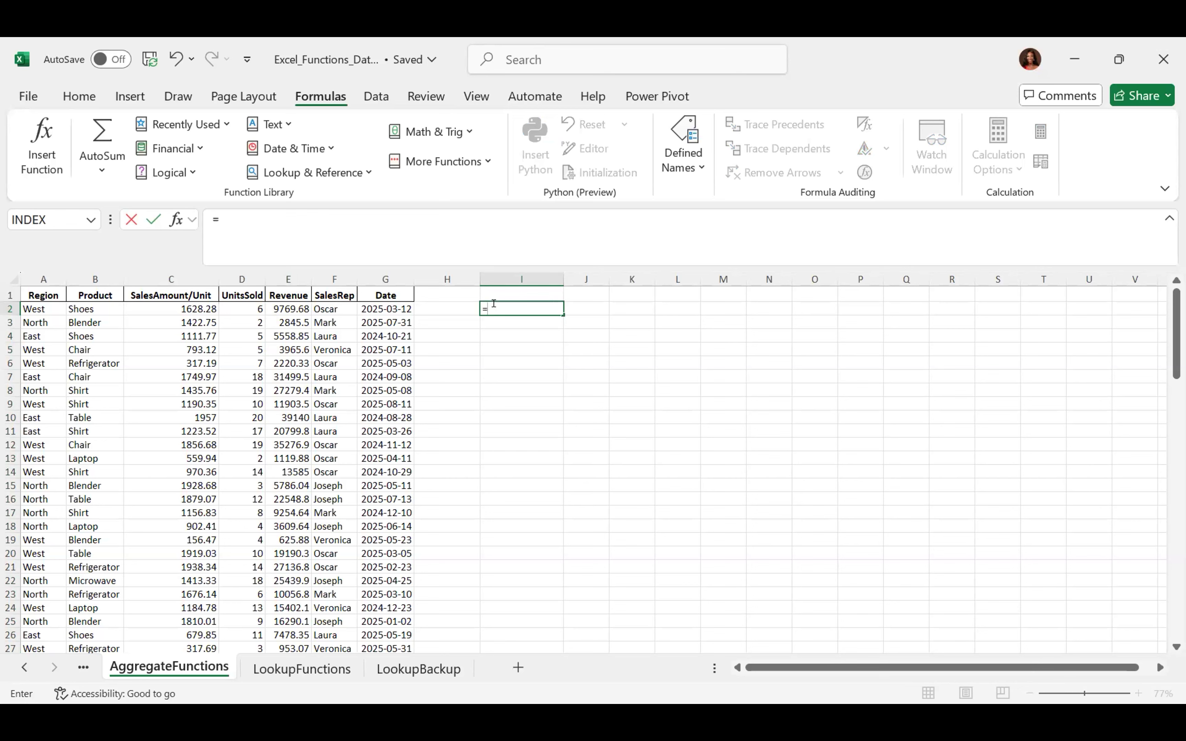
text(sum)
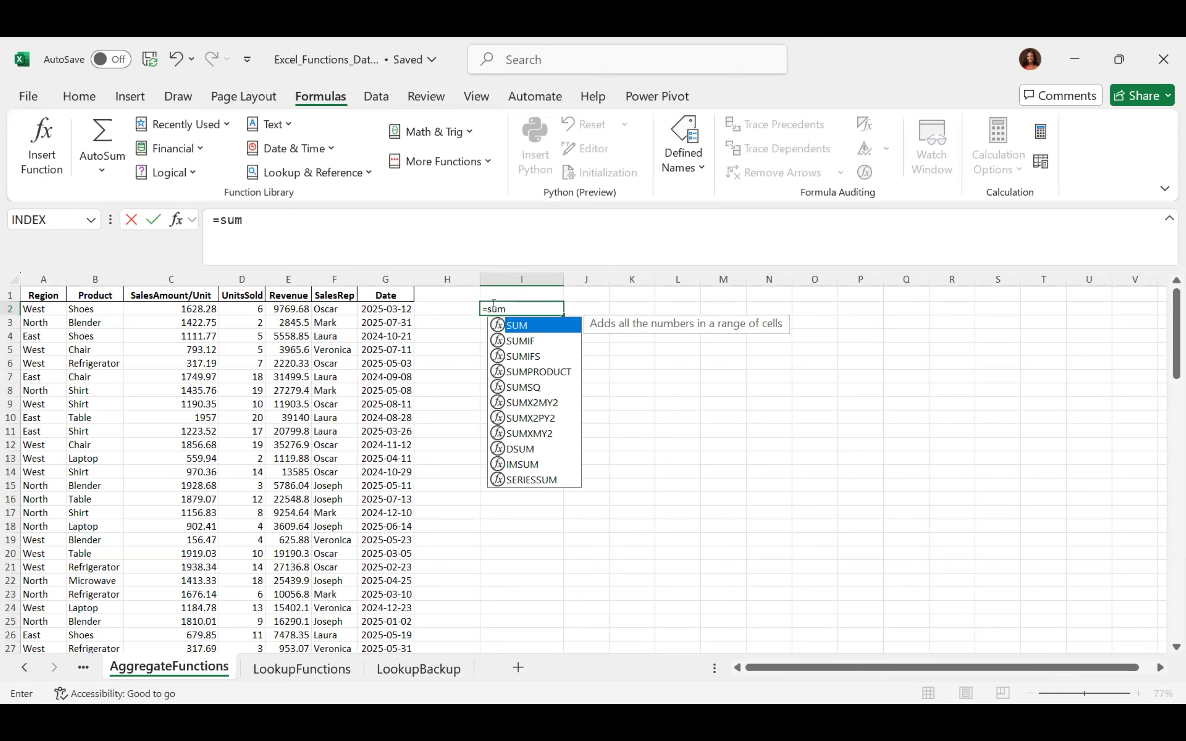
text(*)
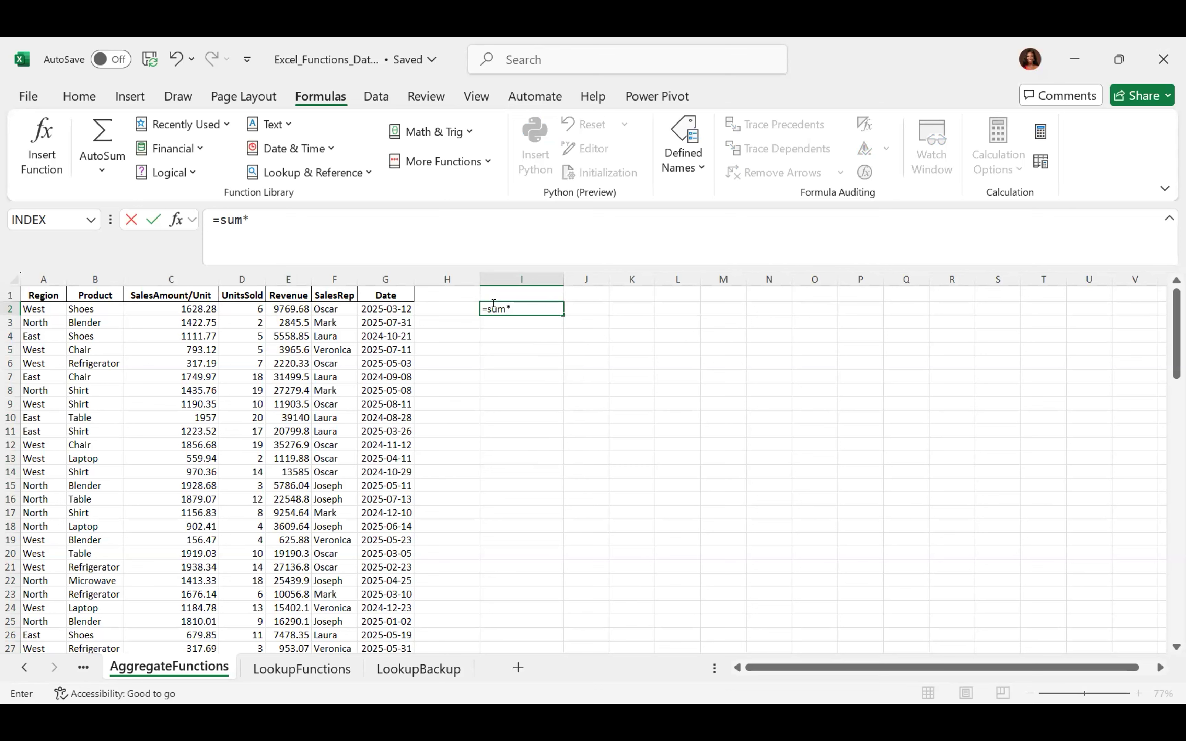
key(BackSpace)
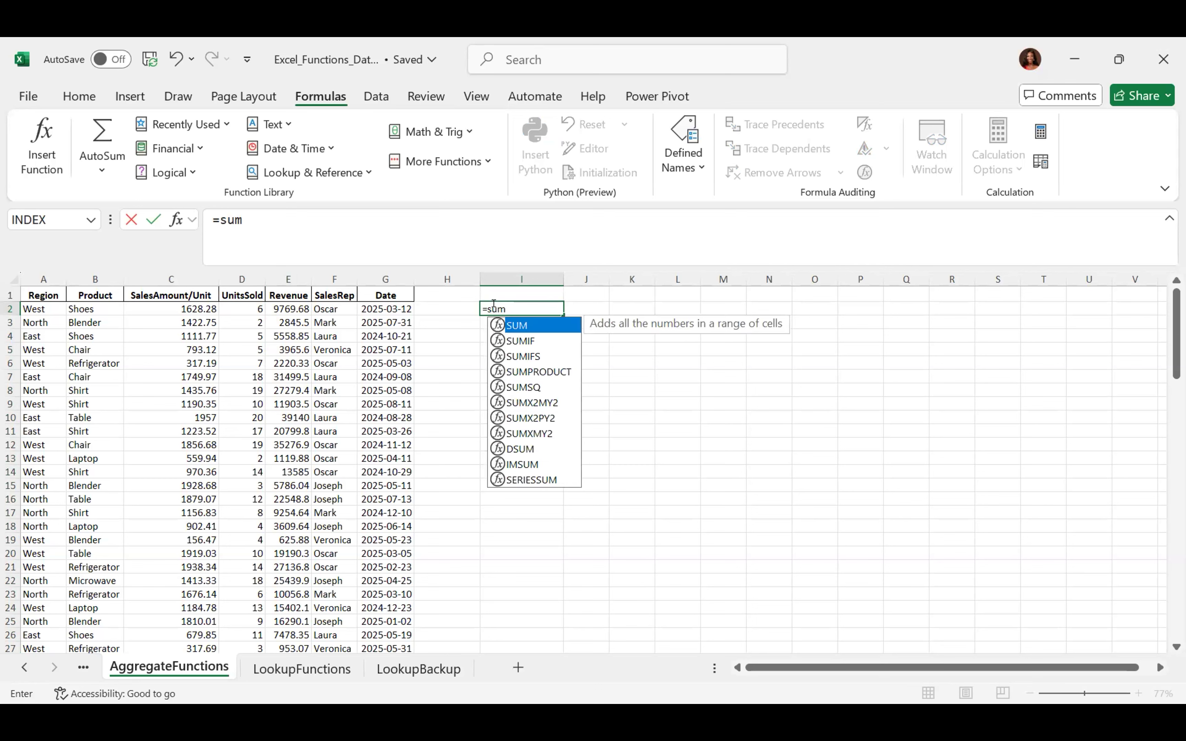
text((T)
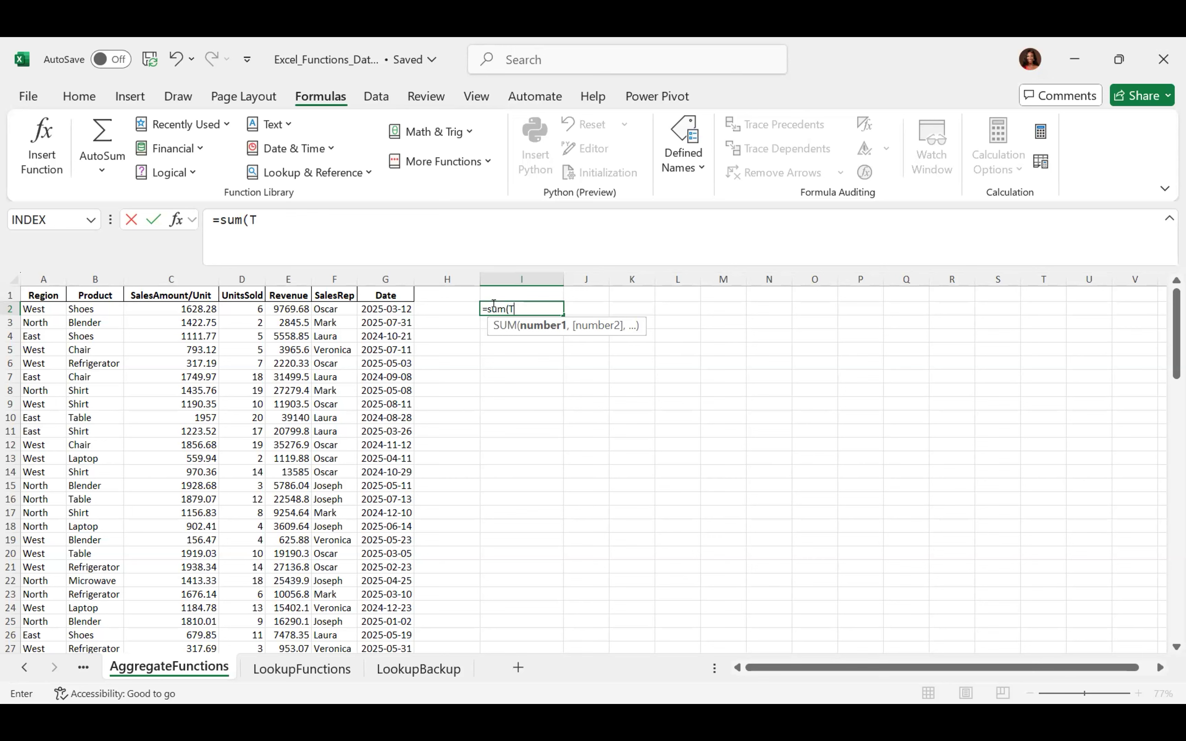
text(ot)
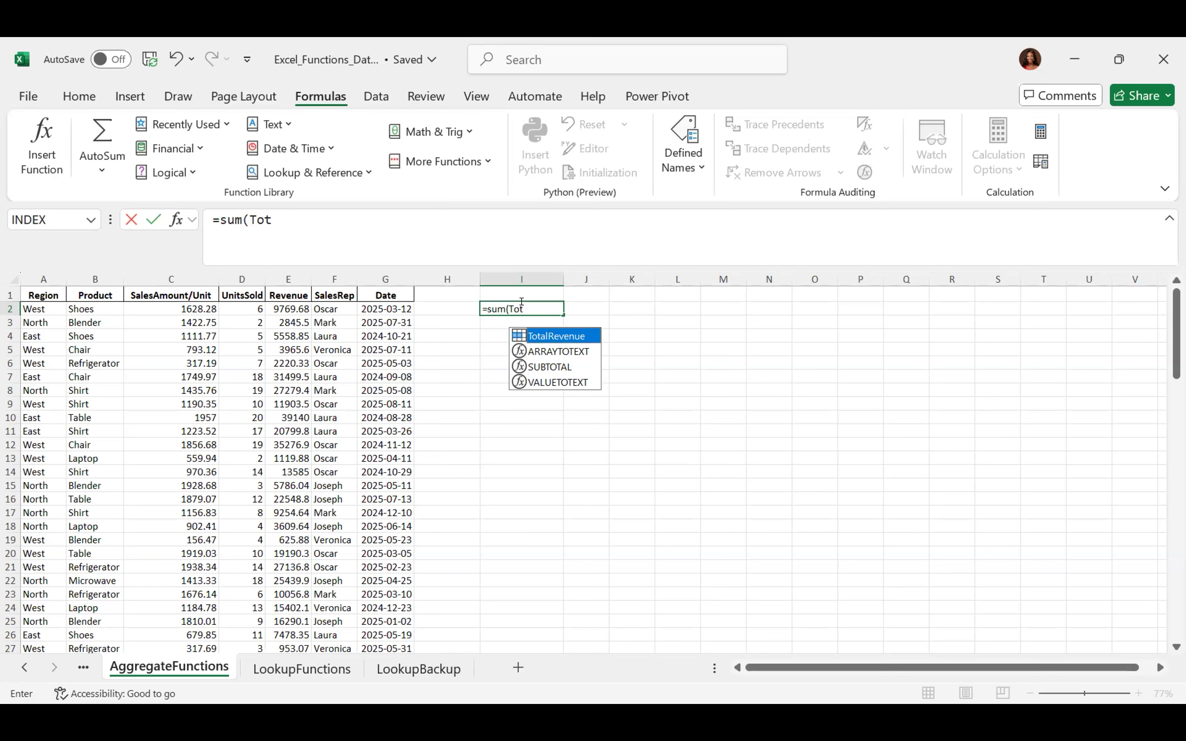
click(521, 301)
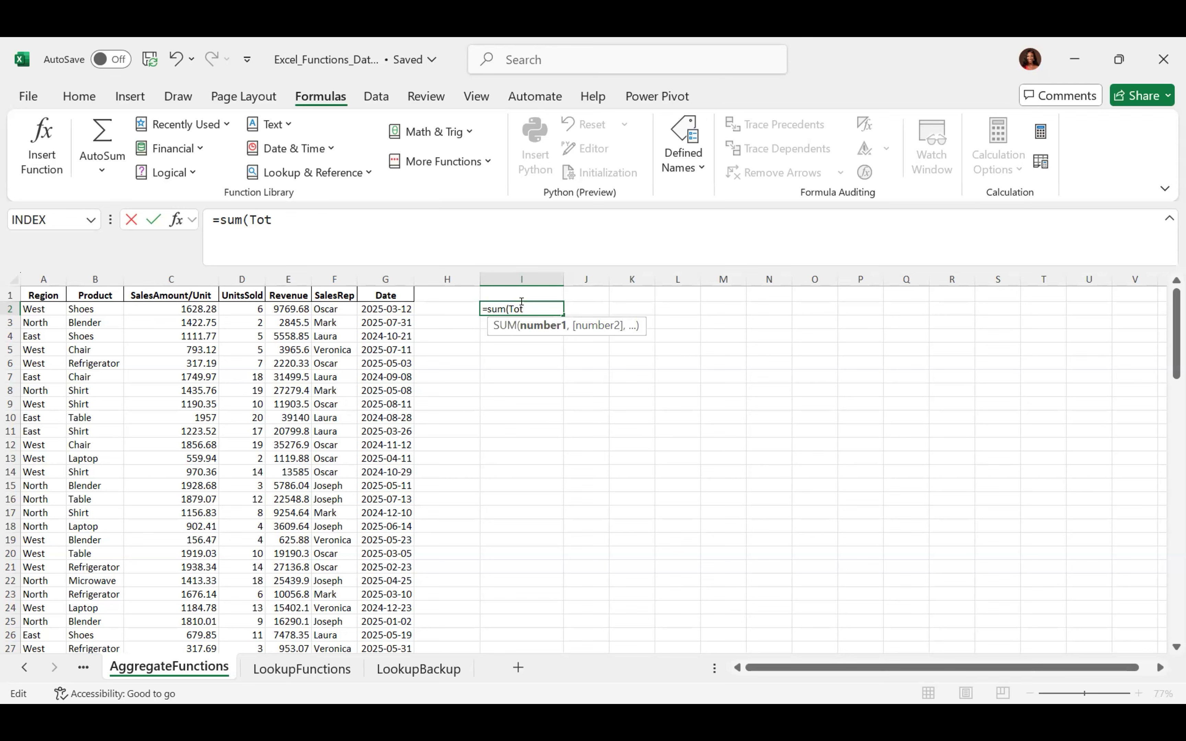
key(BackSpace)
key(BackSpace)
key(BackSpace)
key(BackSpace)
key(BackSpace)
key(BackSpace)
key(BackSpace)
key(BackSpace)
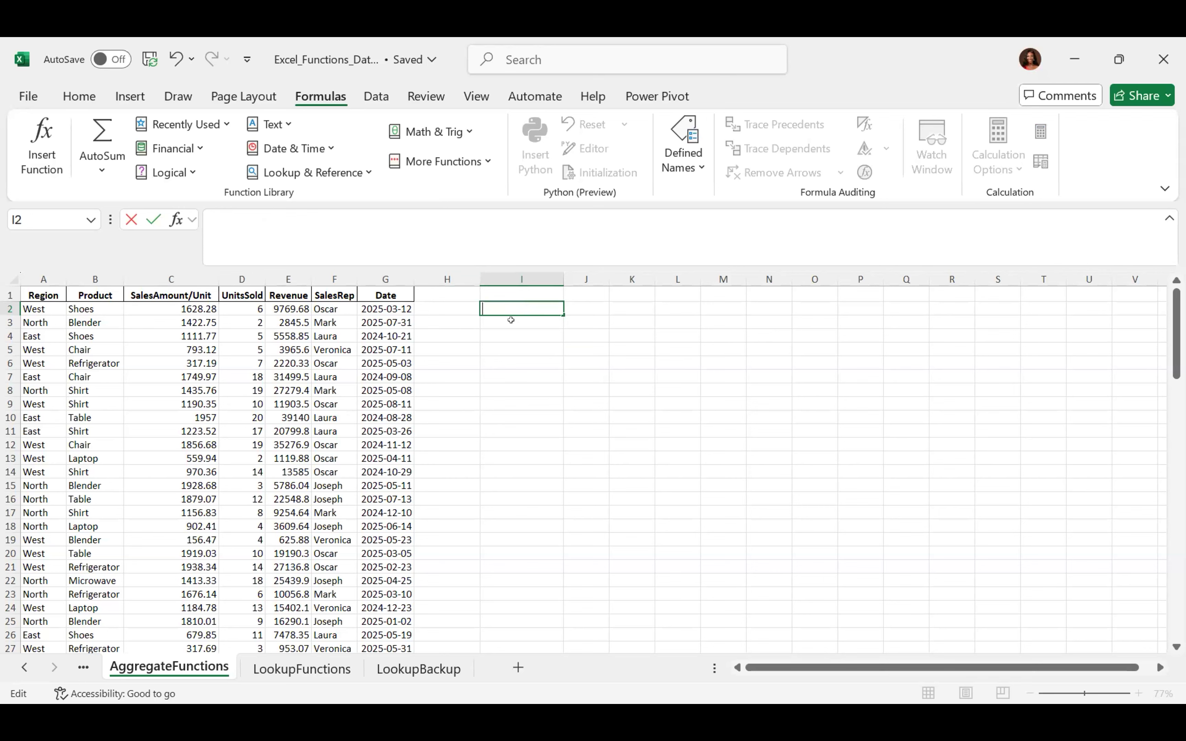
click(511, 320)
Enter a SUM formula in I1 using TotalRevenue from the autocomplete list, leaving a faulty argument
key(Up)
key(Up)
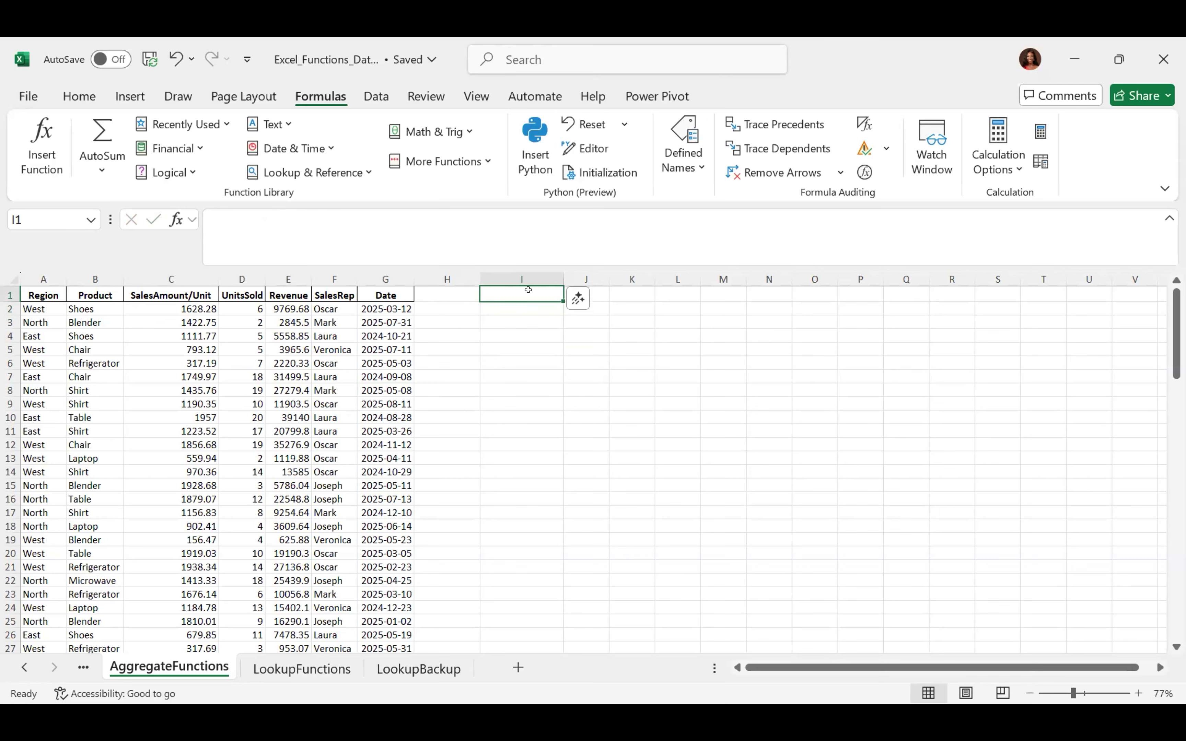
text(=)
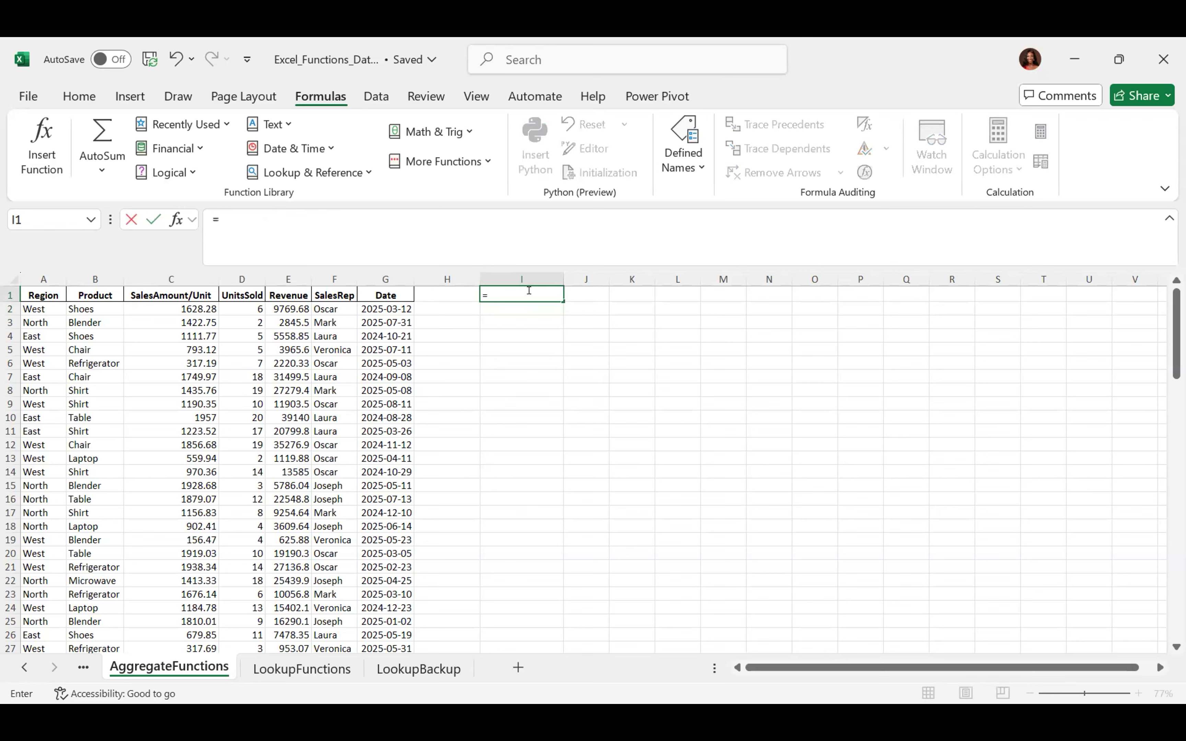
text(sum)
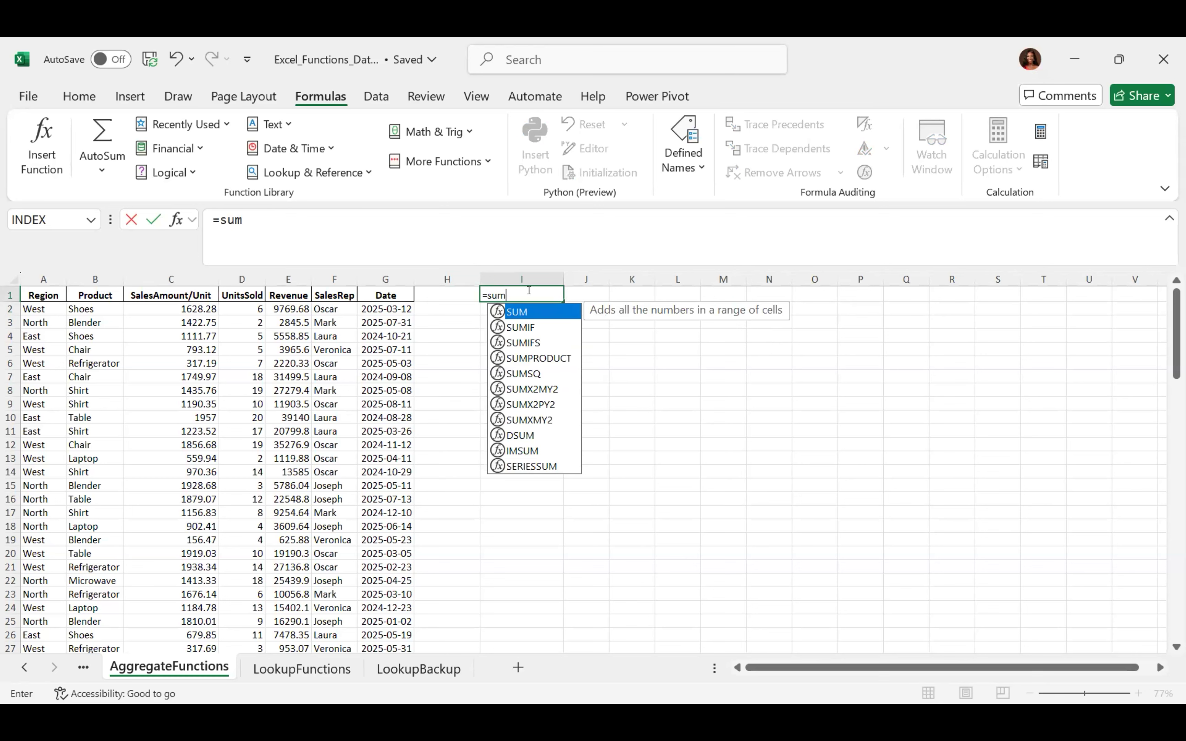
text(()
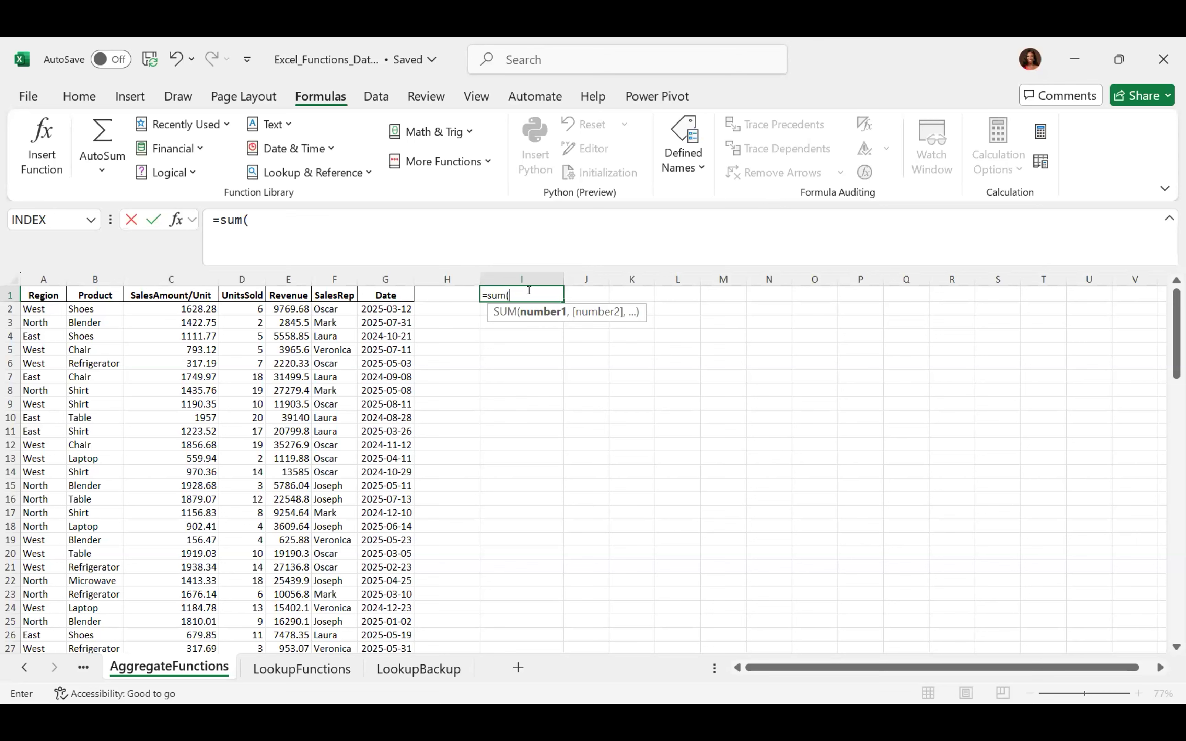
text(to)
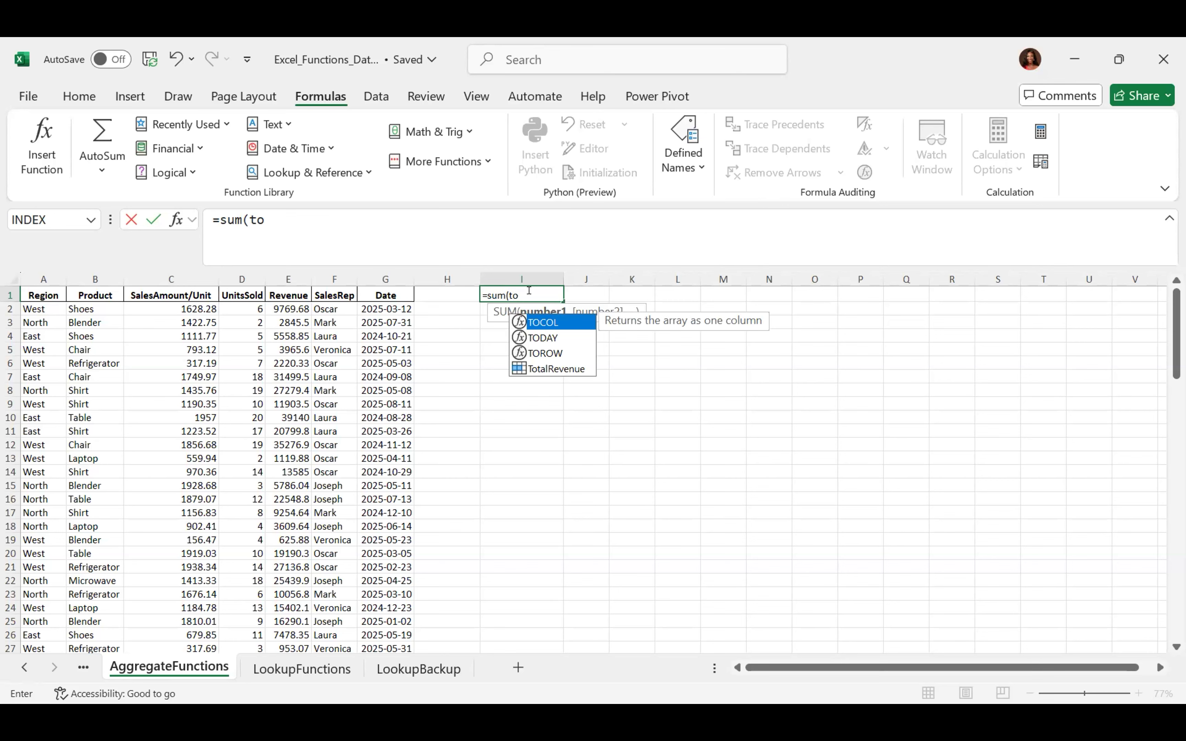
click(546, 368)
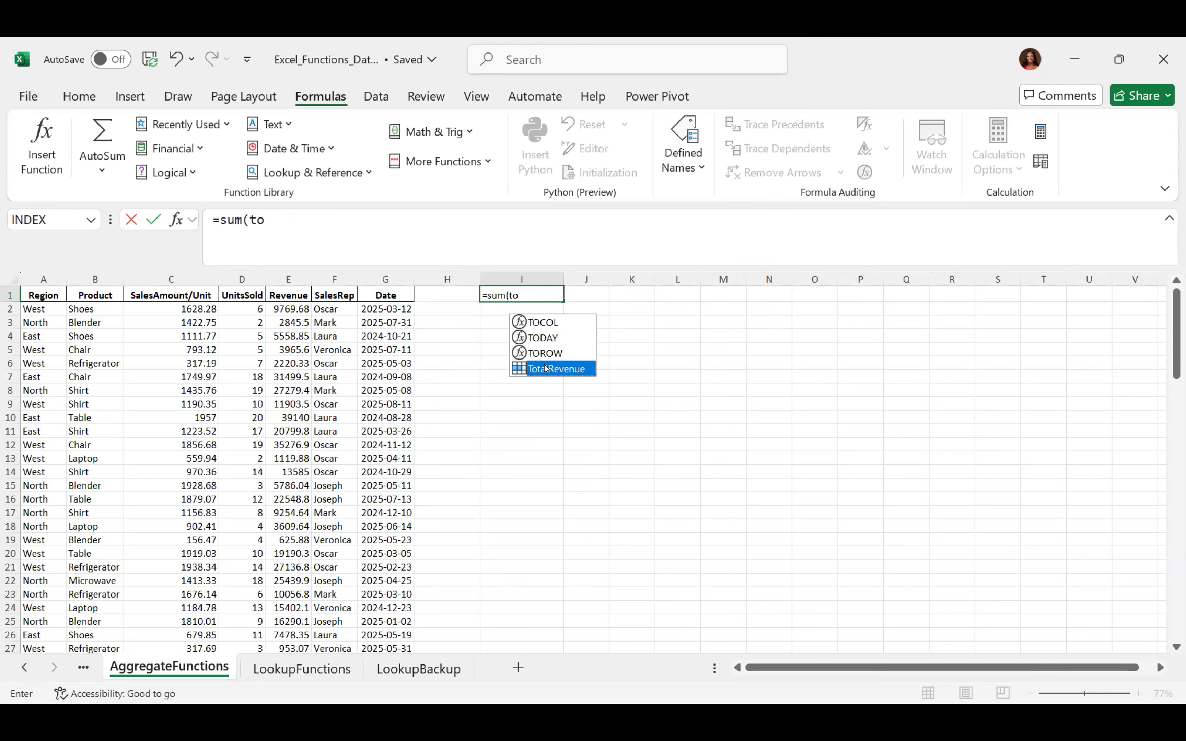
key(Return)
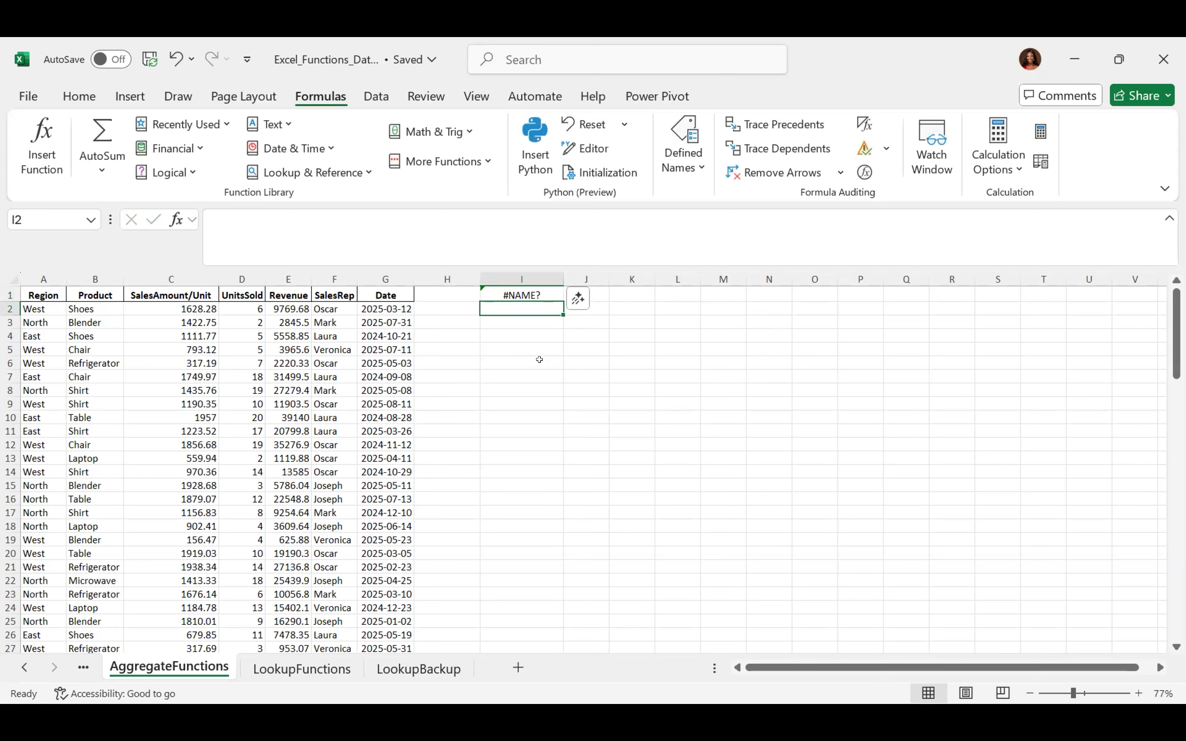
key(Up)
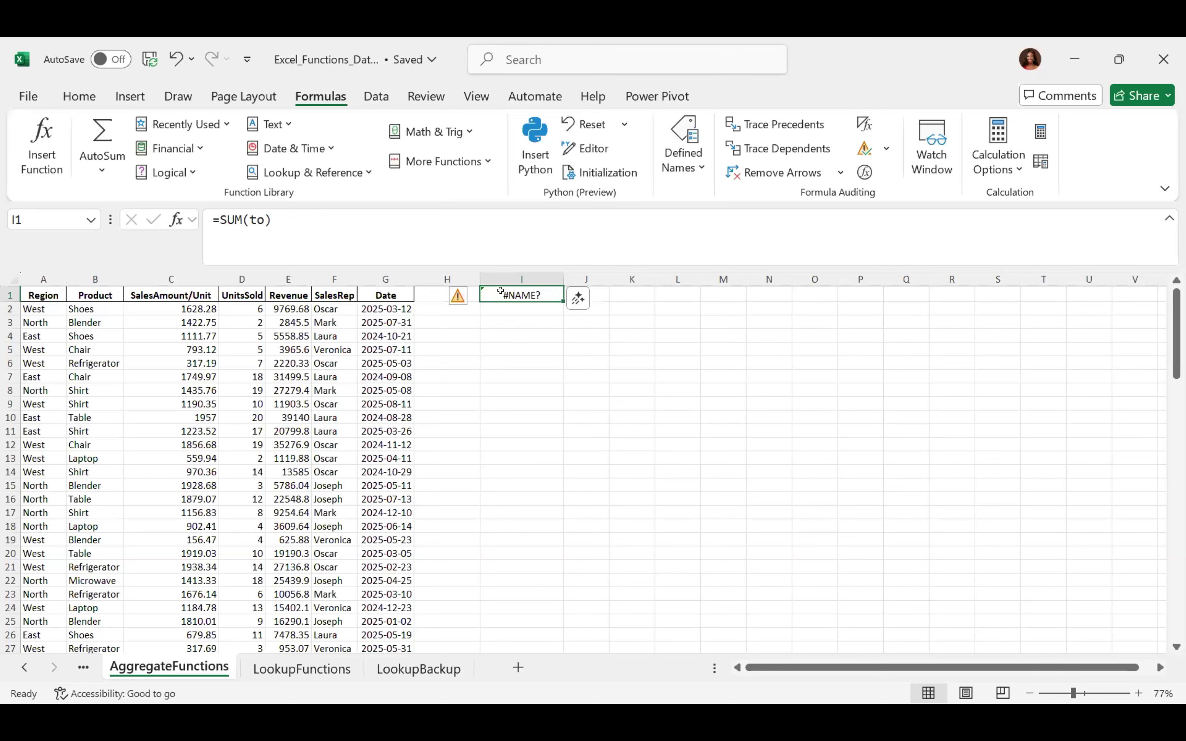
text(=sum)
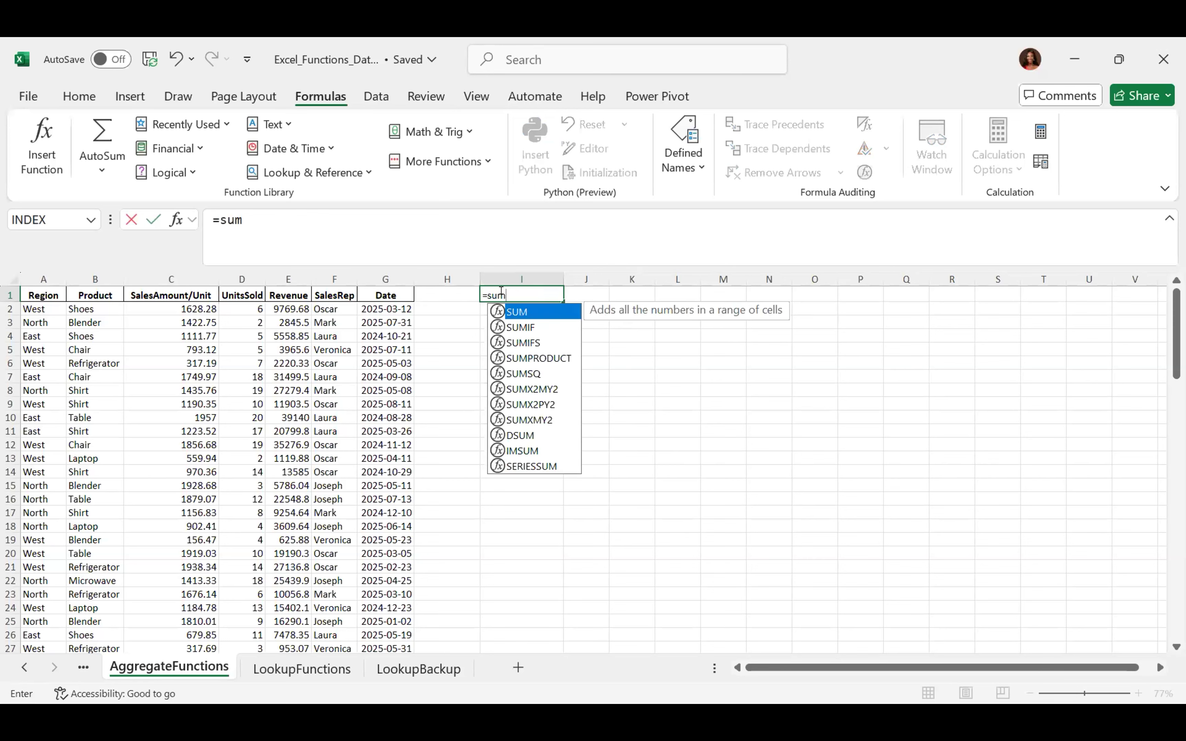
text(()
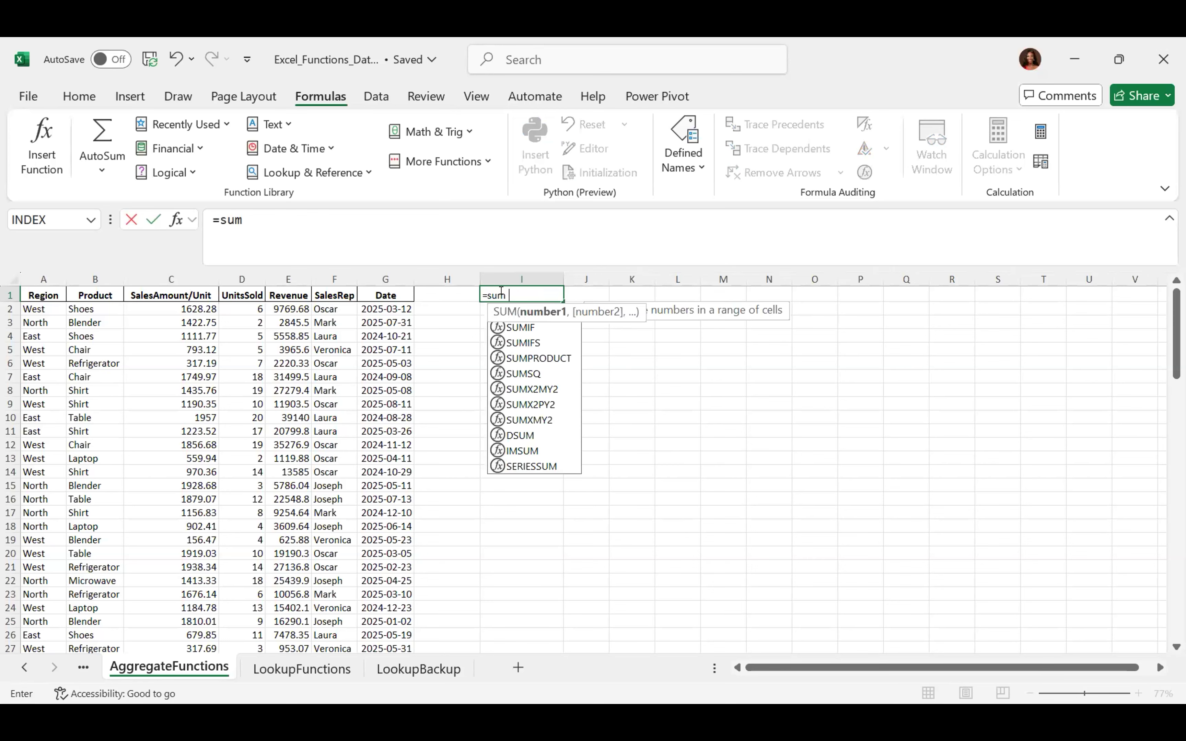
text(to)
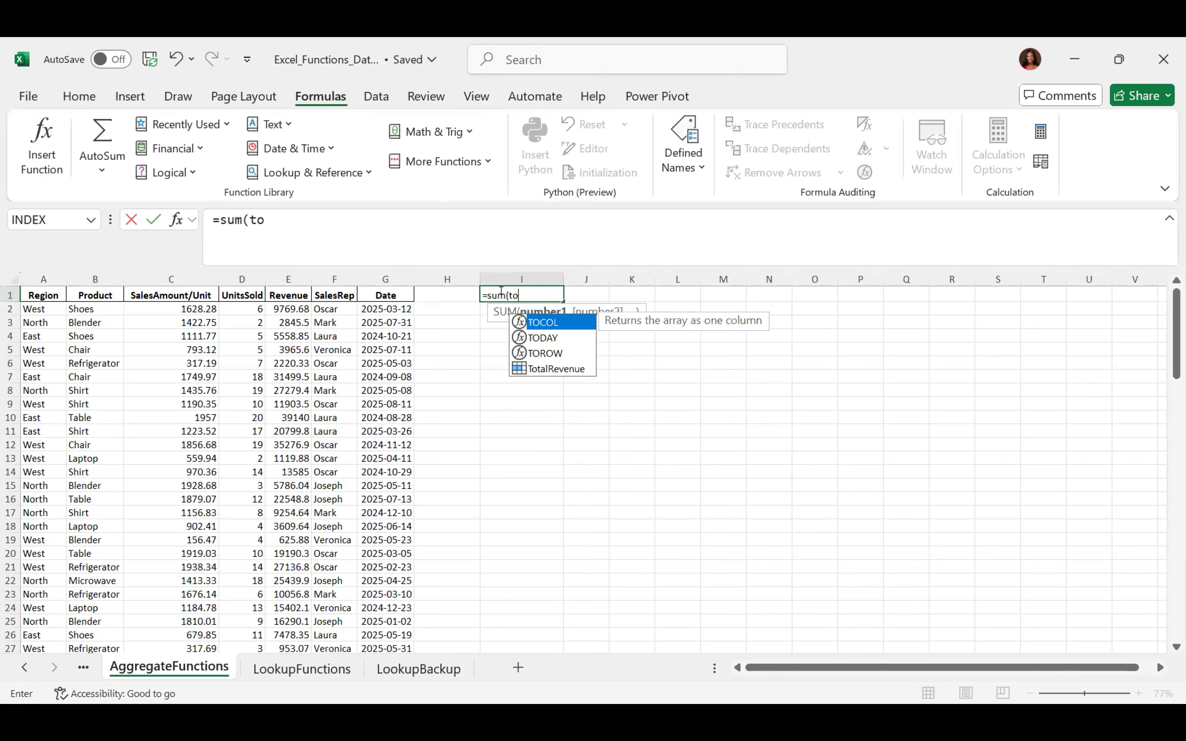
key(Down)
key(Down)
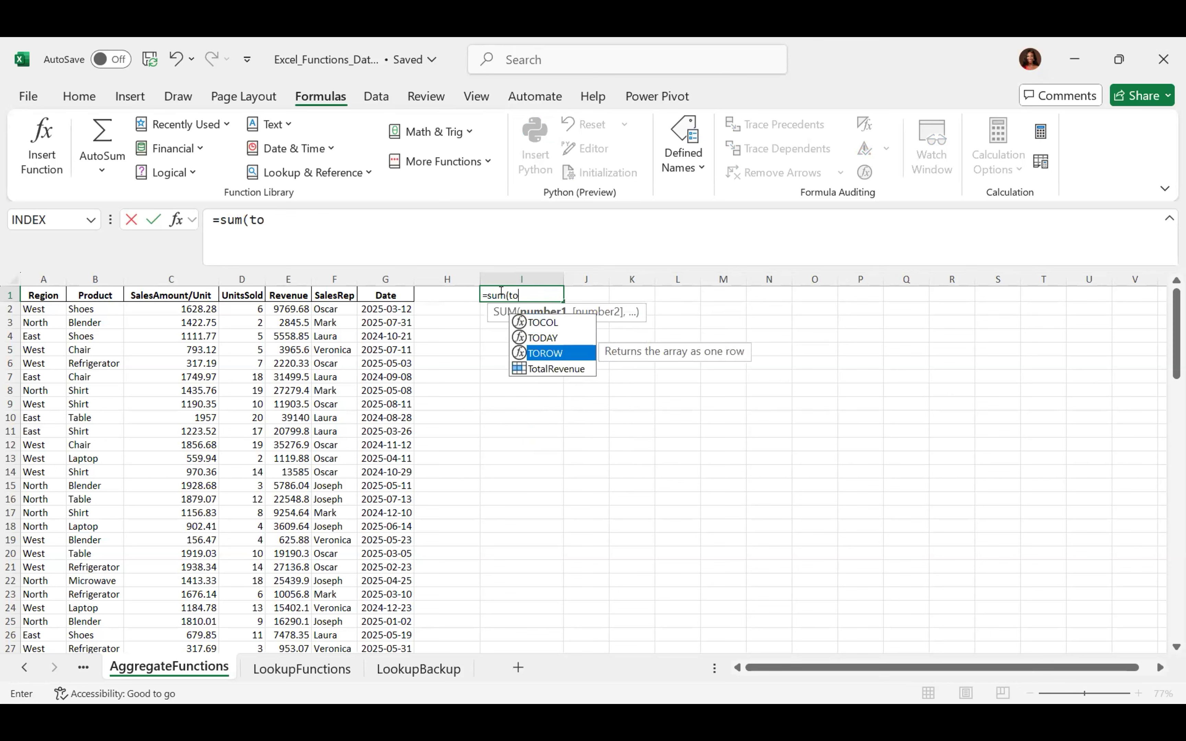
click(566, 367)
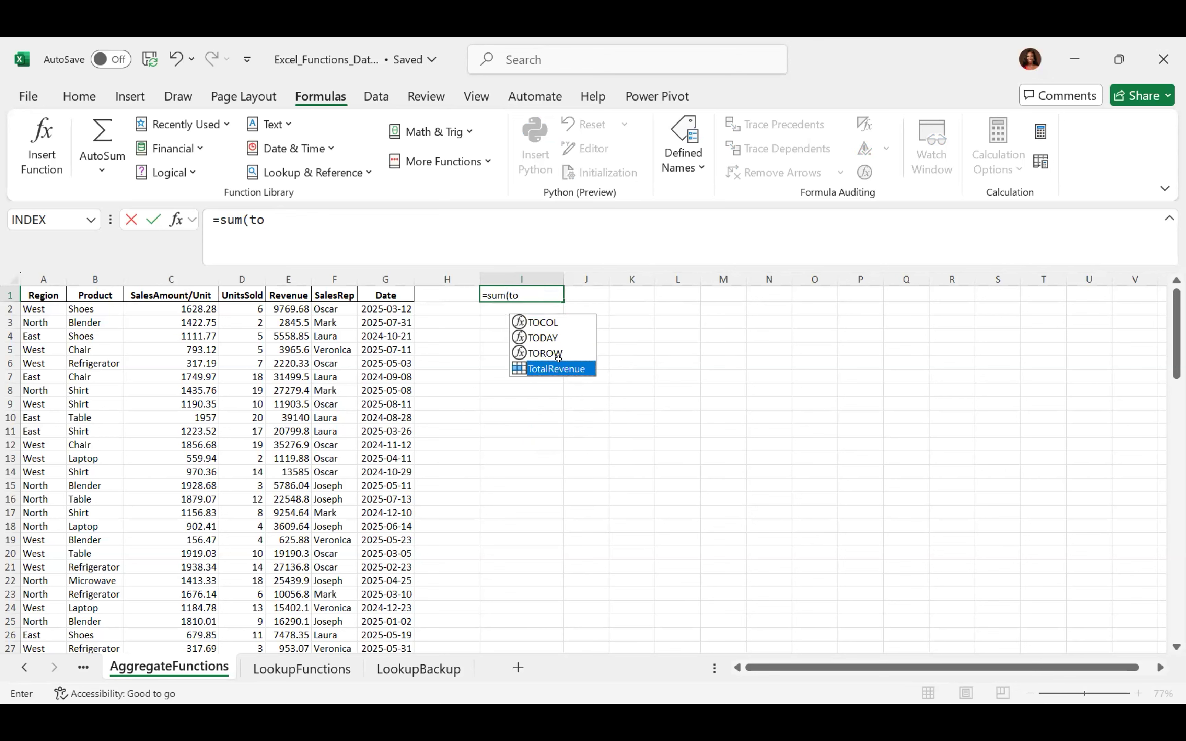
text())
key(ctrl+Return)
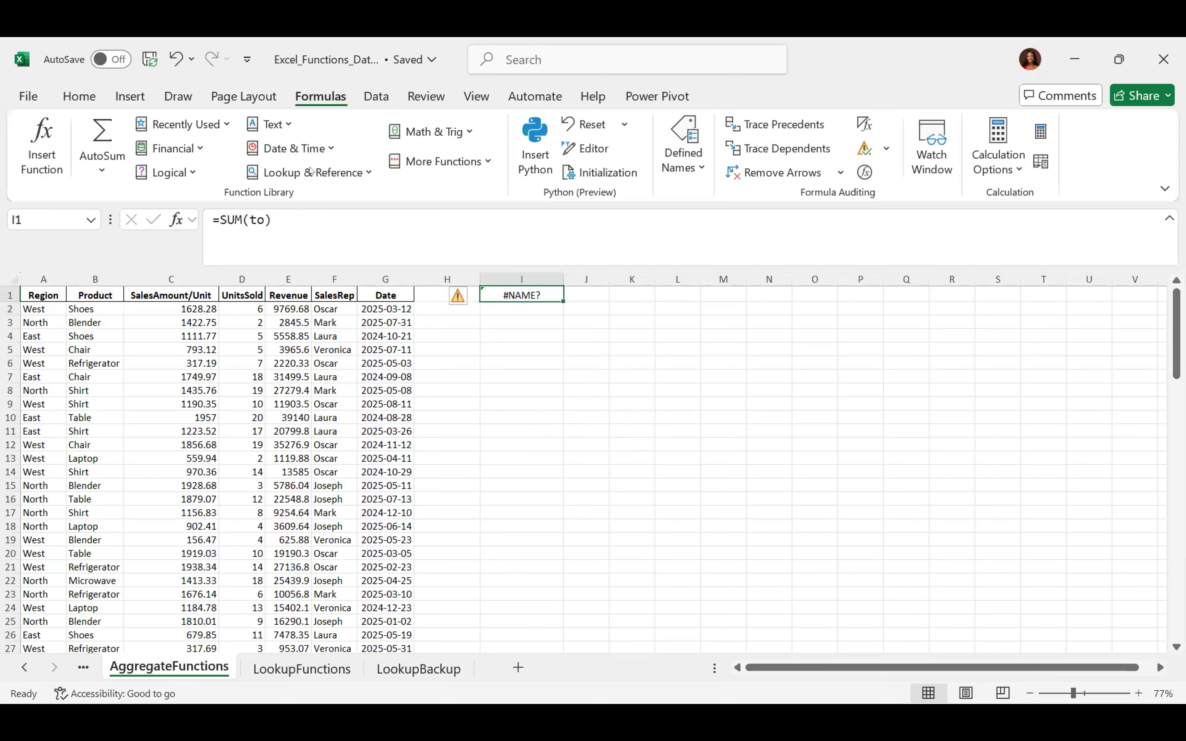
Correct the argument so the formula reads =SUM(TotalRevenue), returning 878978.99
click(255, 220)
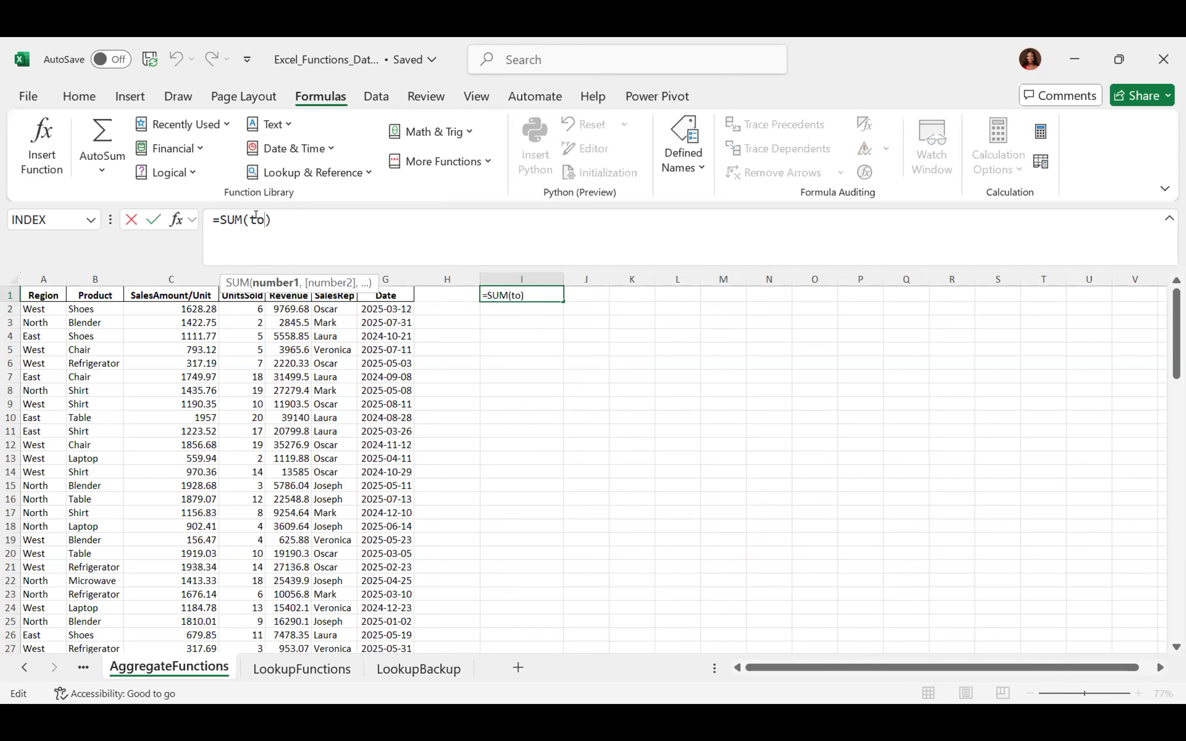
key(BackSpace)
key(BackSpace)
text(tot)
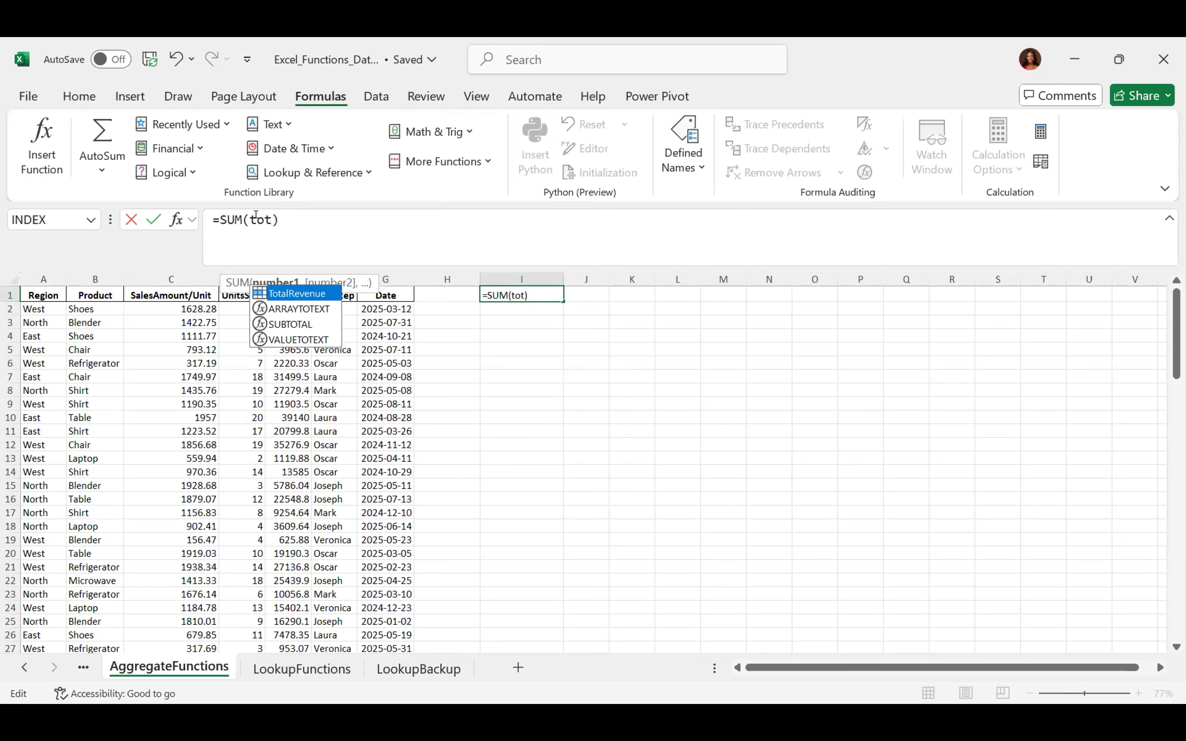
text(al)
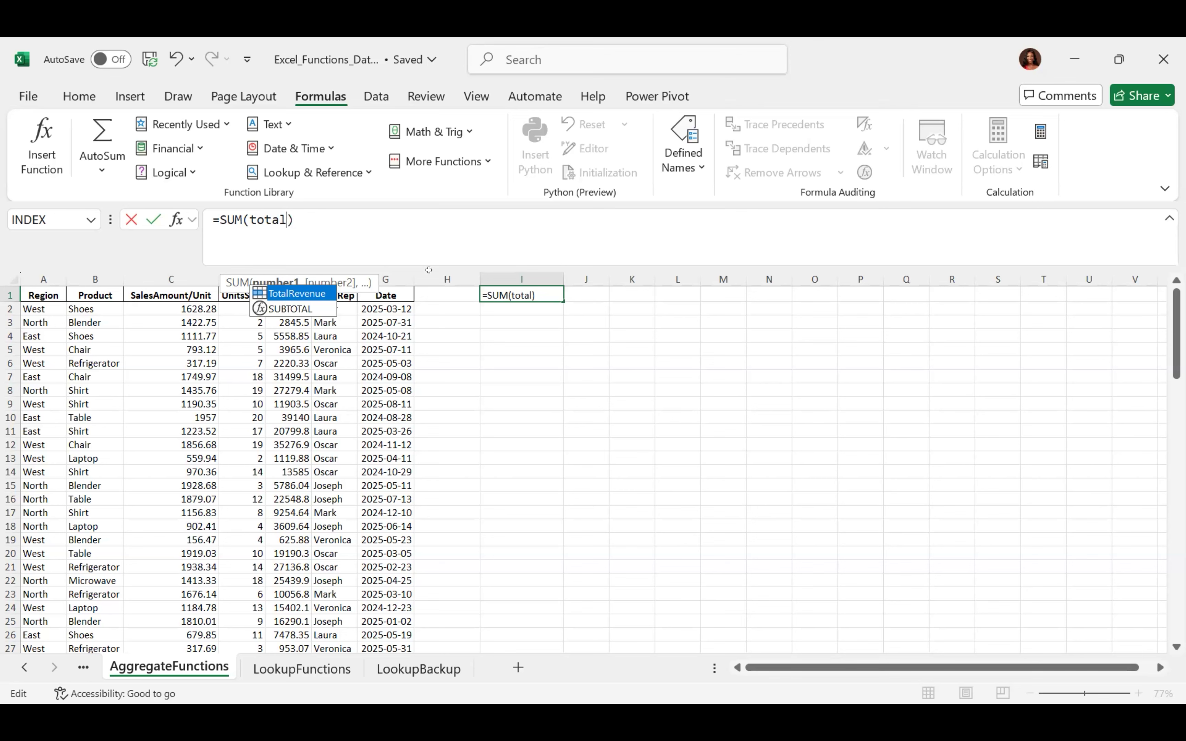
double_click(281, 293)
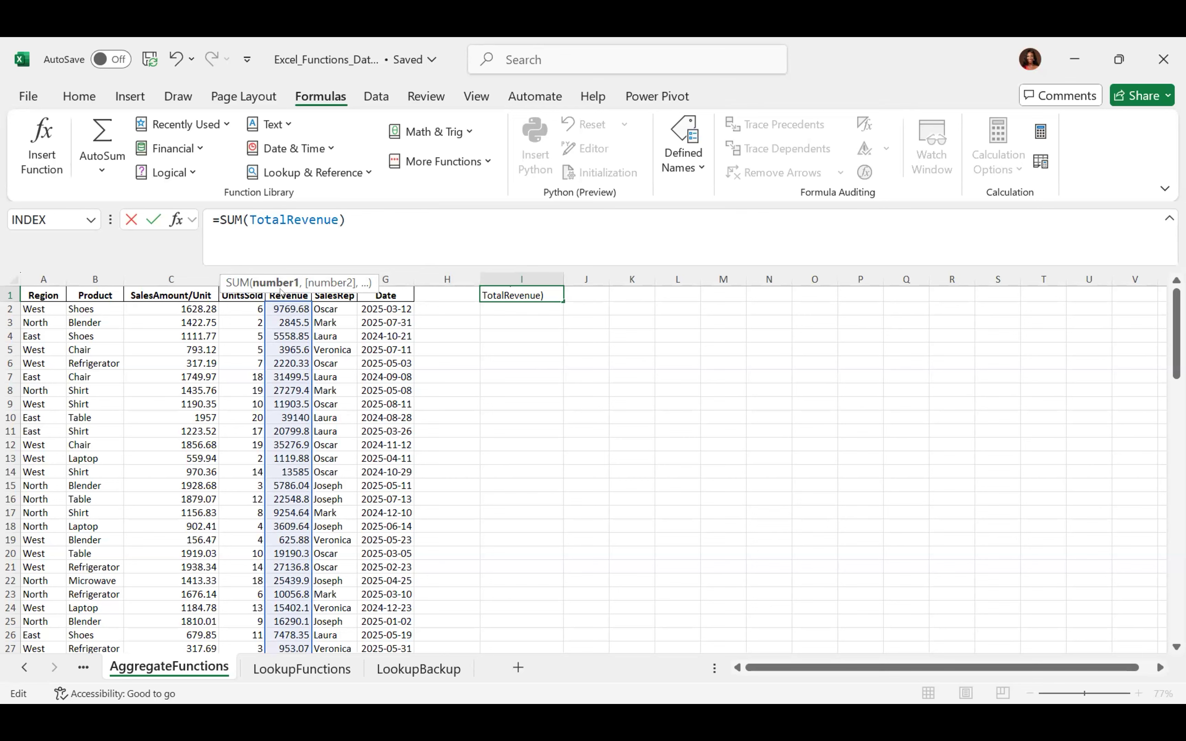
key(BackSpace)
key(BackSpace)
key(BackSpace)
key(BackSpace)
key(BackSpace)
key(BackSpace)
key(BackSpace)
key(BackSpace)
key(BackSpace)
key(BackSpace)
key(BackSpace)
key(BackSpace)
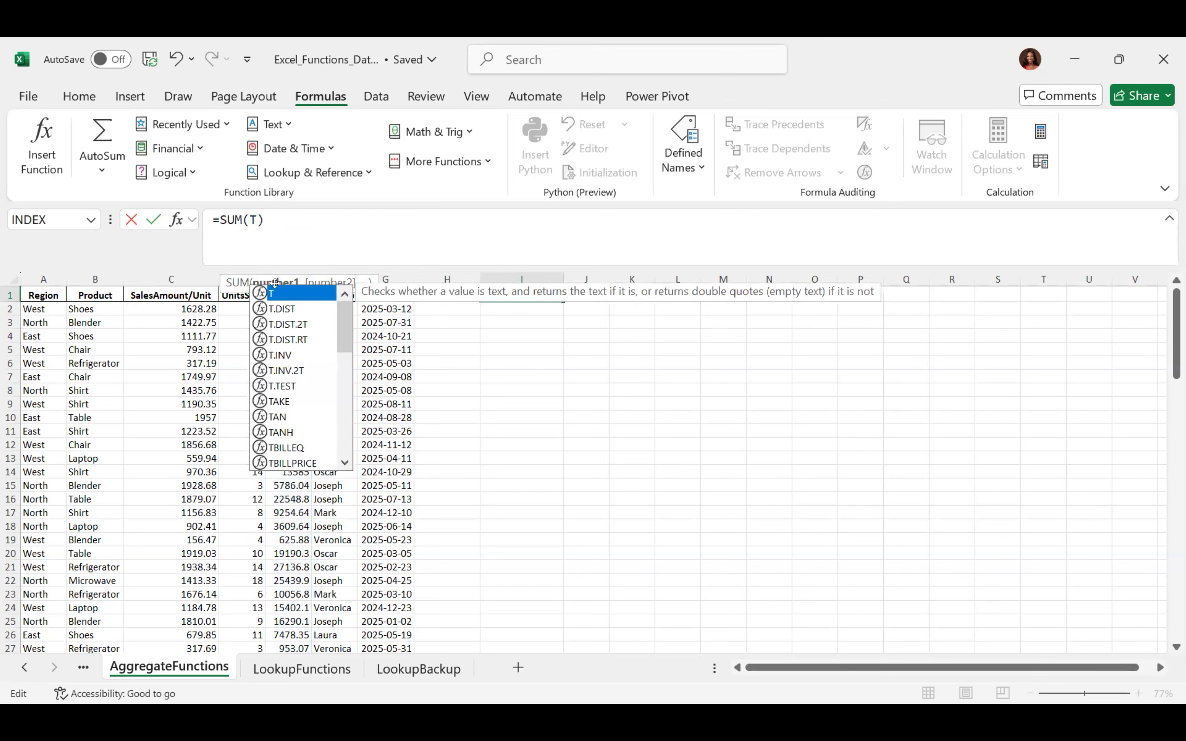
text(tot)
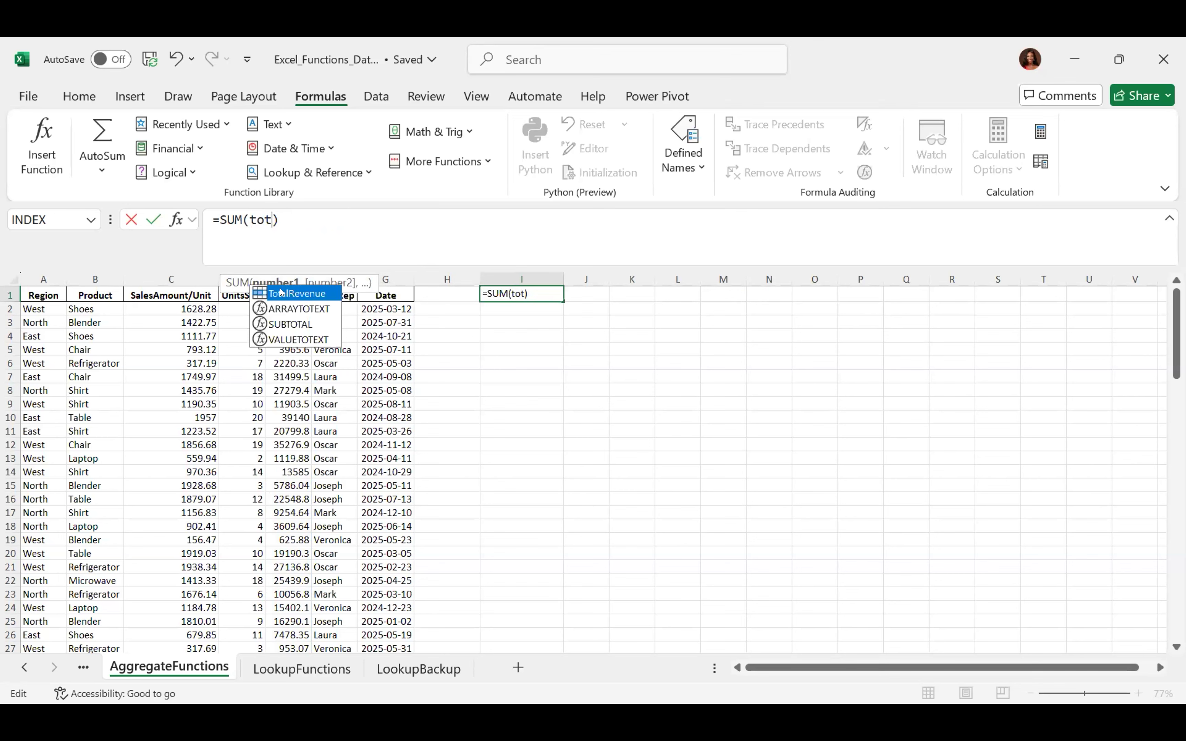
double_click(281, 292)
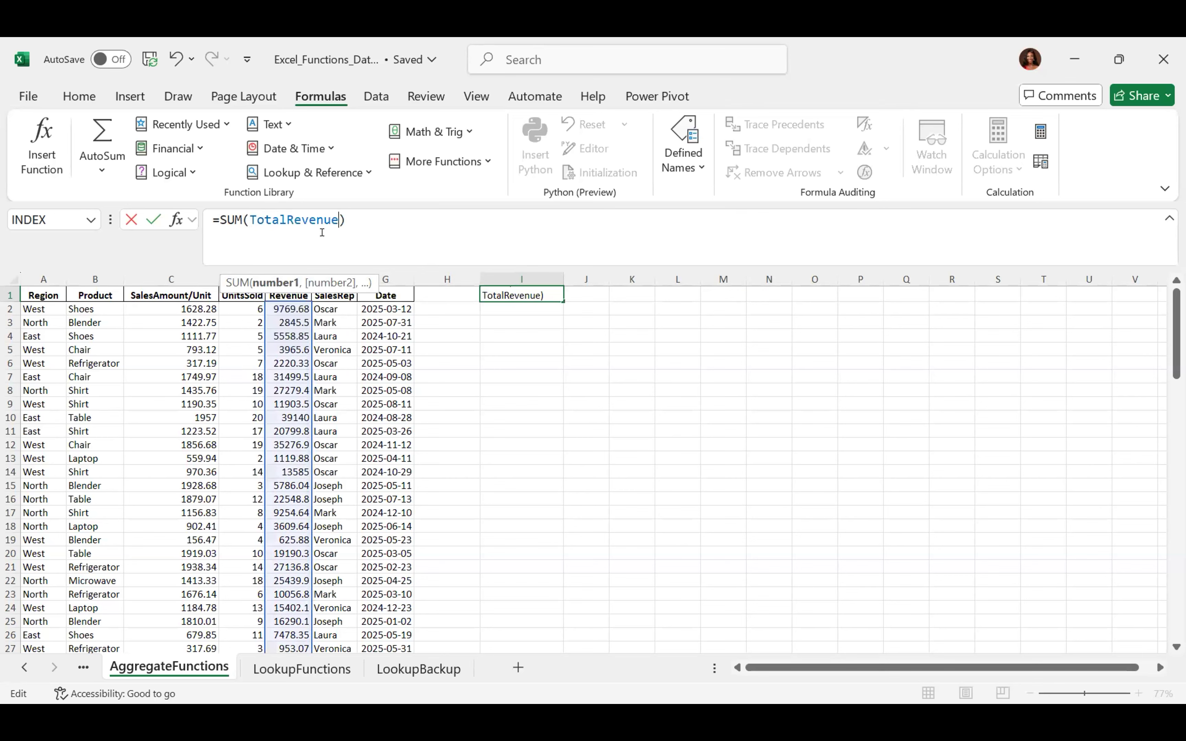
key(BackSpace)
key(BackSpace)
key(BackSpace)
key(BackSpace)
key(BackSpace)
key(BackSpace)
key(BackSpace)
key(BackSpace)
key(BackSpace)
key(BackSpace)
key(BackSpace)
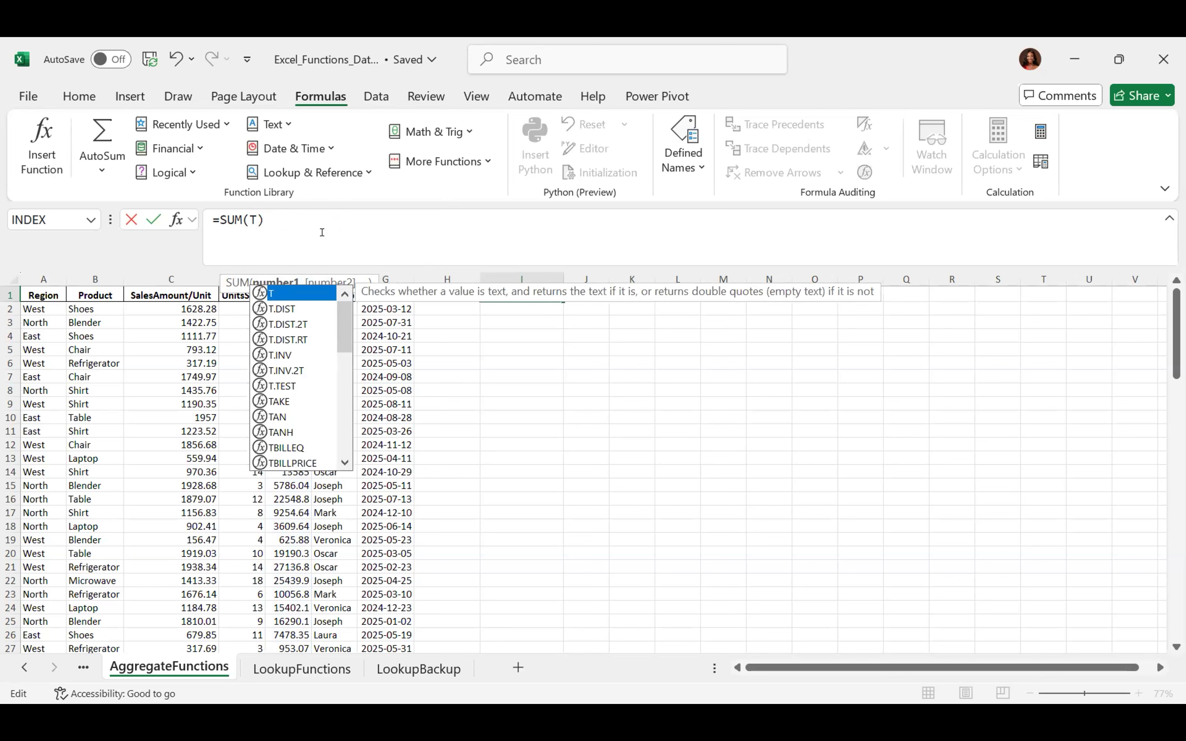
text(ot)
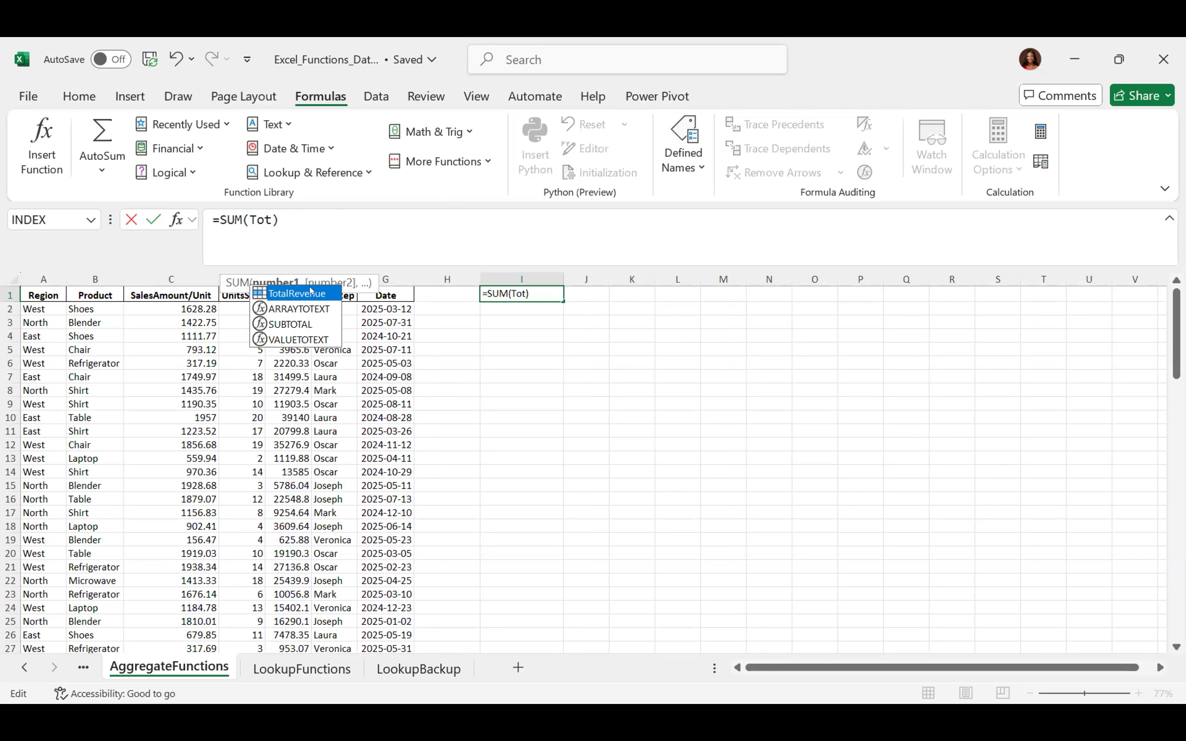
double_click(311, 293)
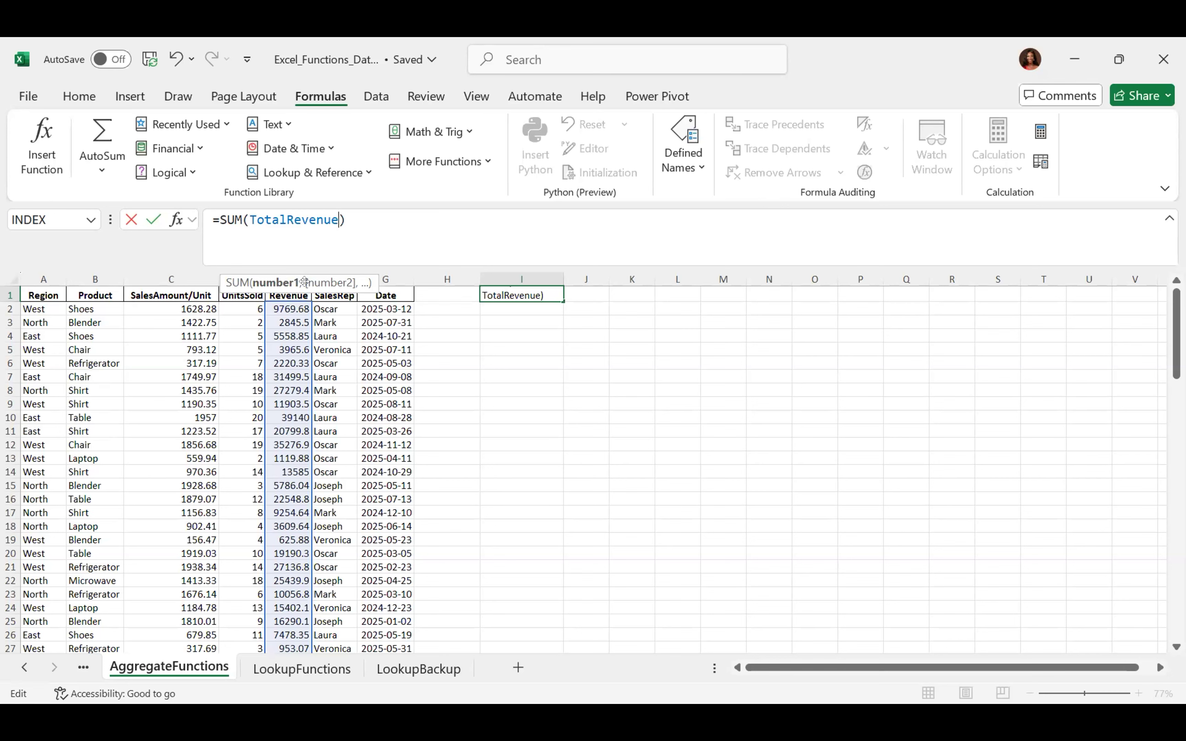
key(Return)
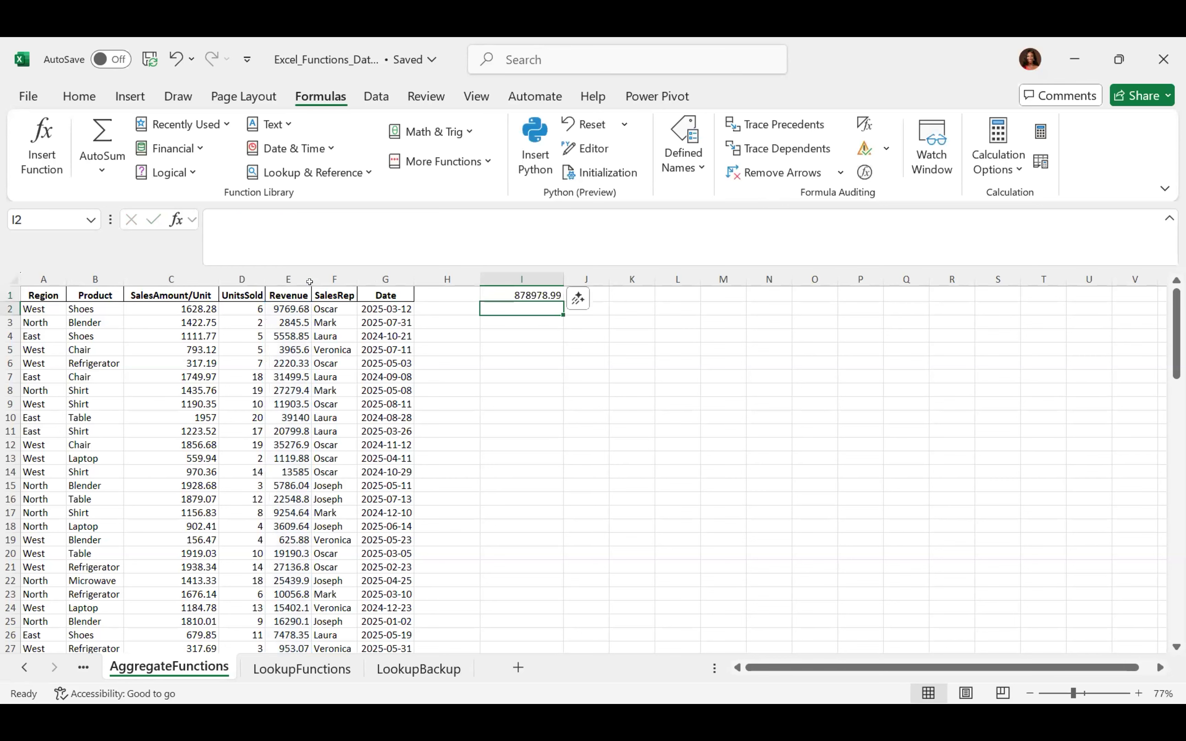
Delete the =SUM(TotalRevenue) formula from I1, leaving the cell empty
key(Up)
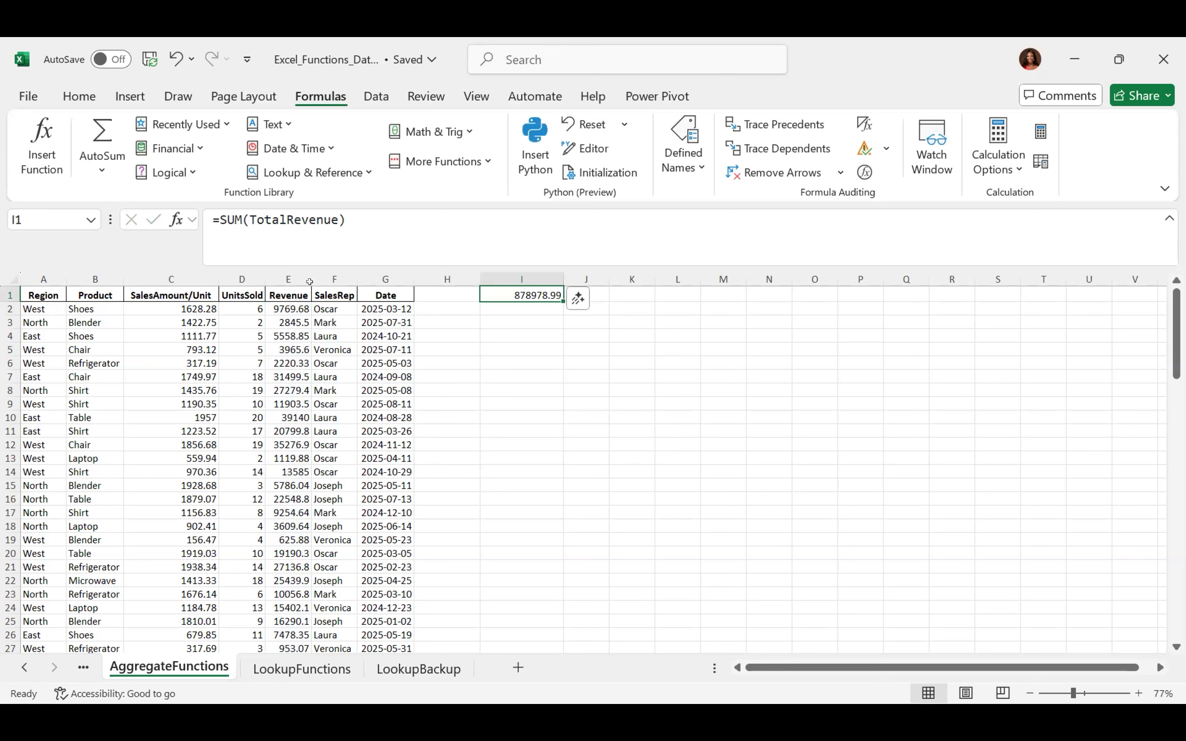
key(Delete)
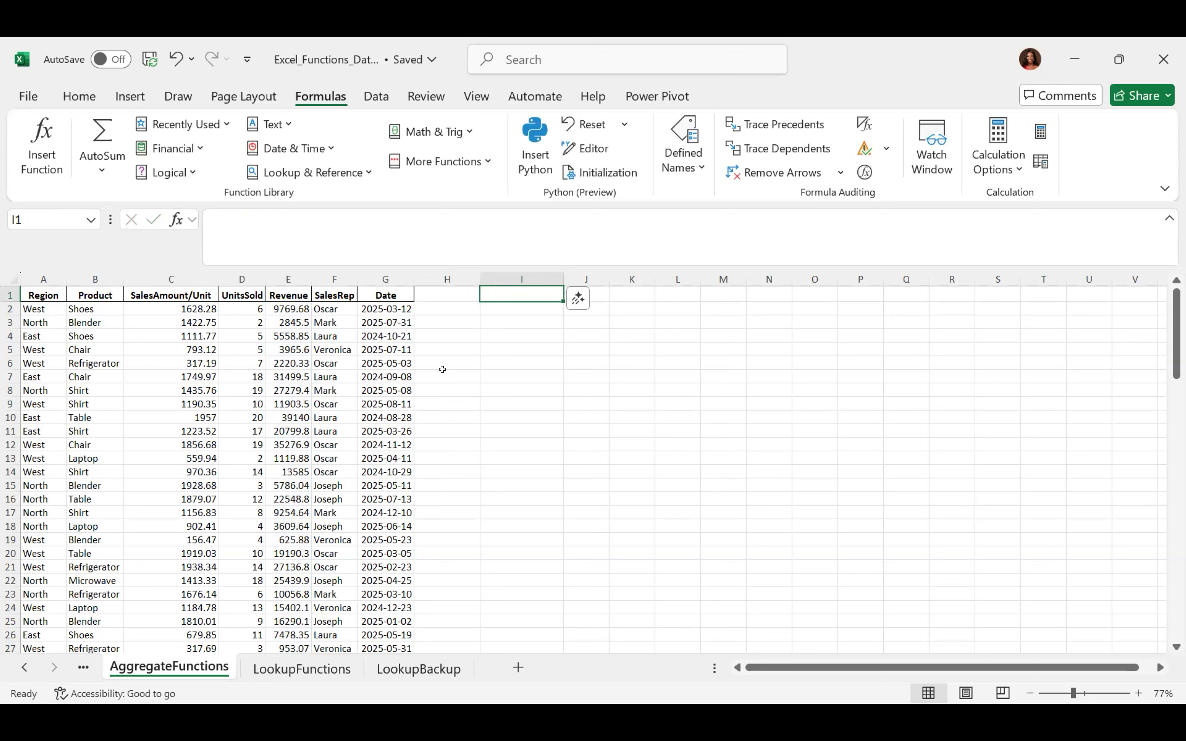
click(501, 347)
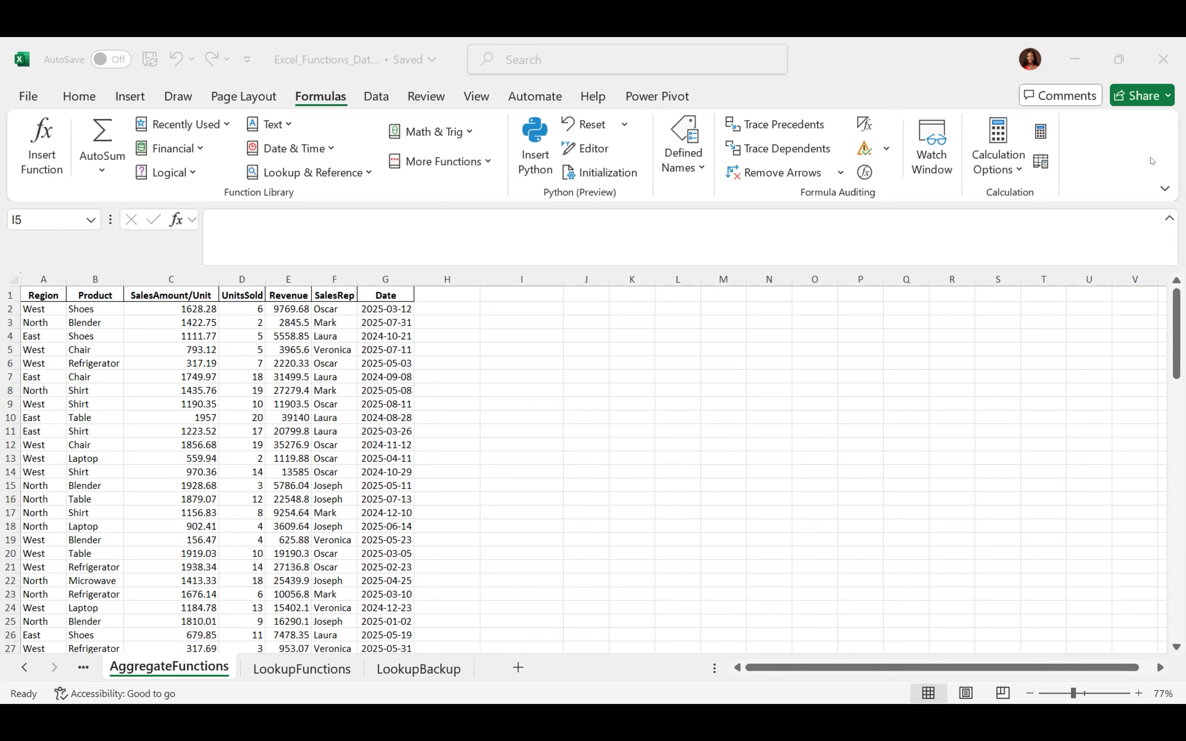
Switch to the WEEK 1 NOTE.pdf course notes window in Edge
key(alt+Tab)
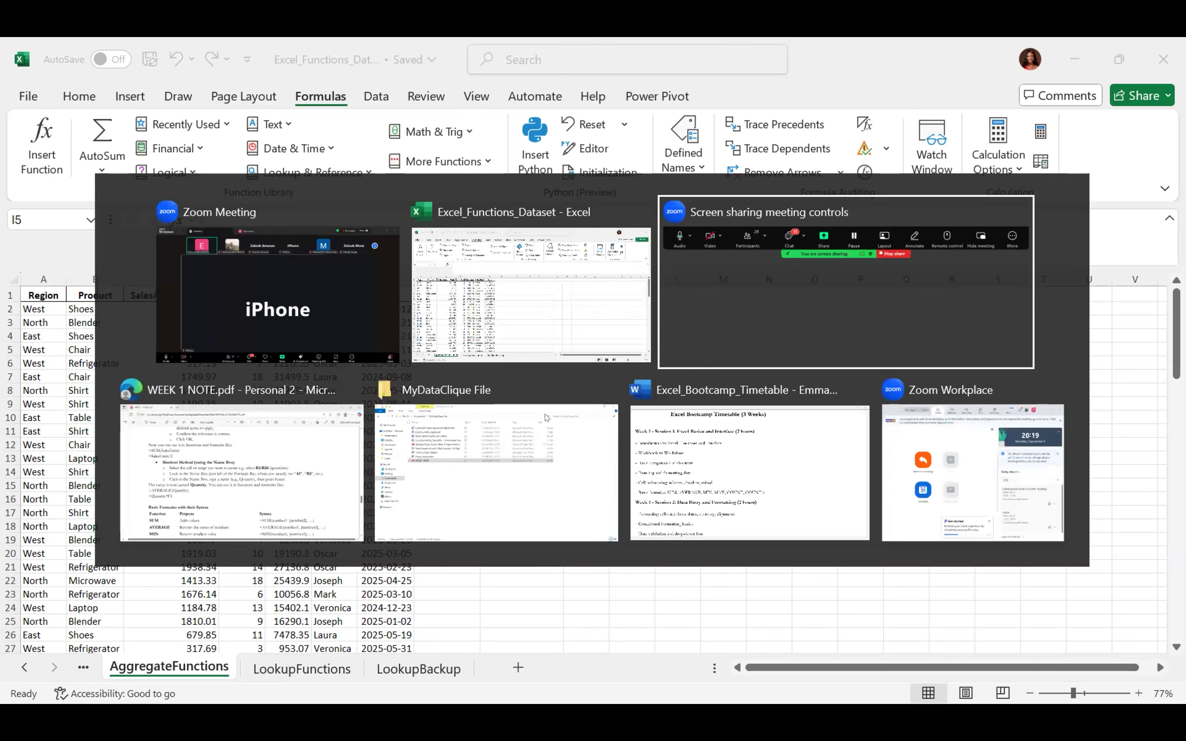
key(alt+Tab)
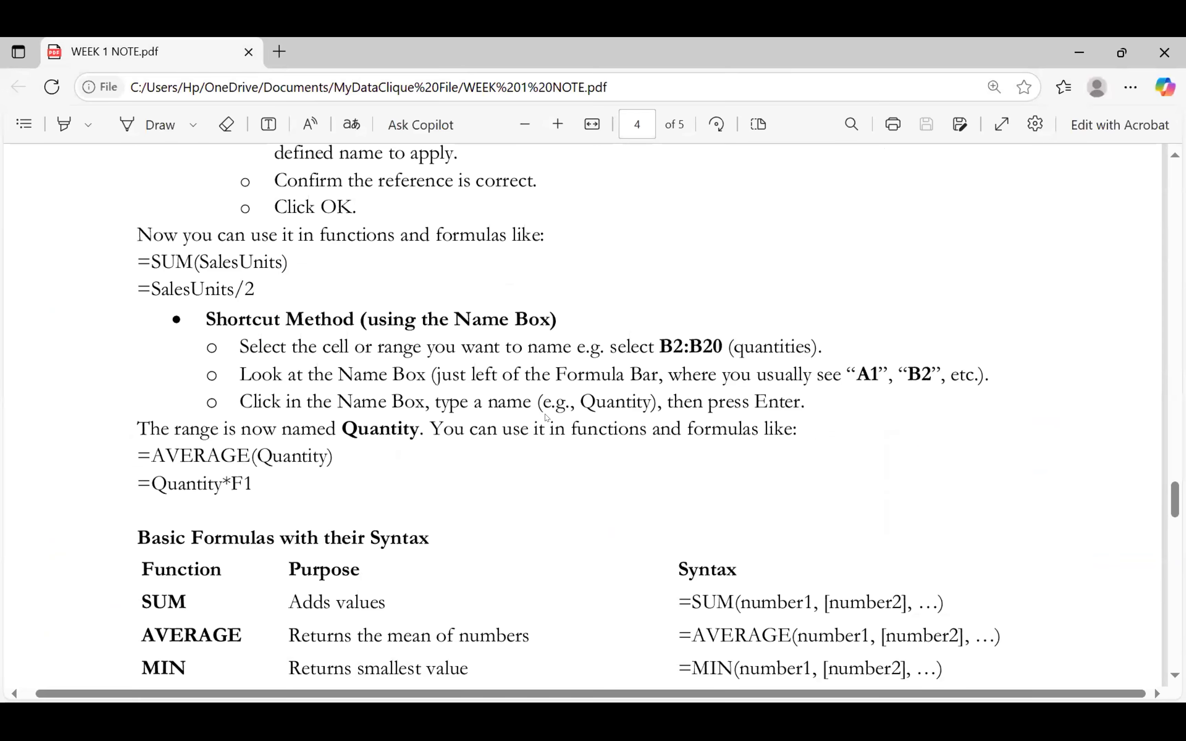
key(alt+Tab)
key(alt+Tab)
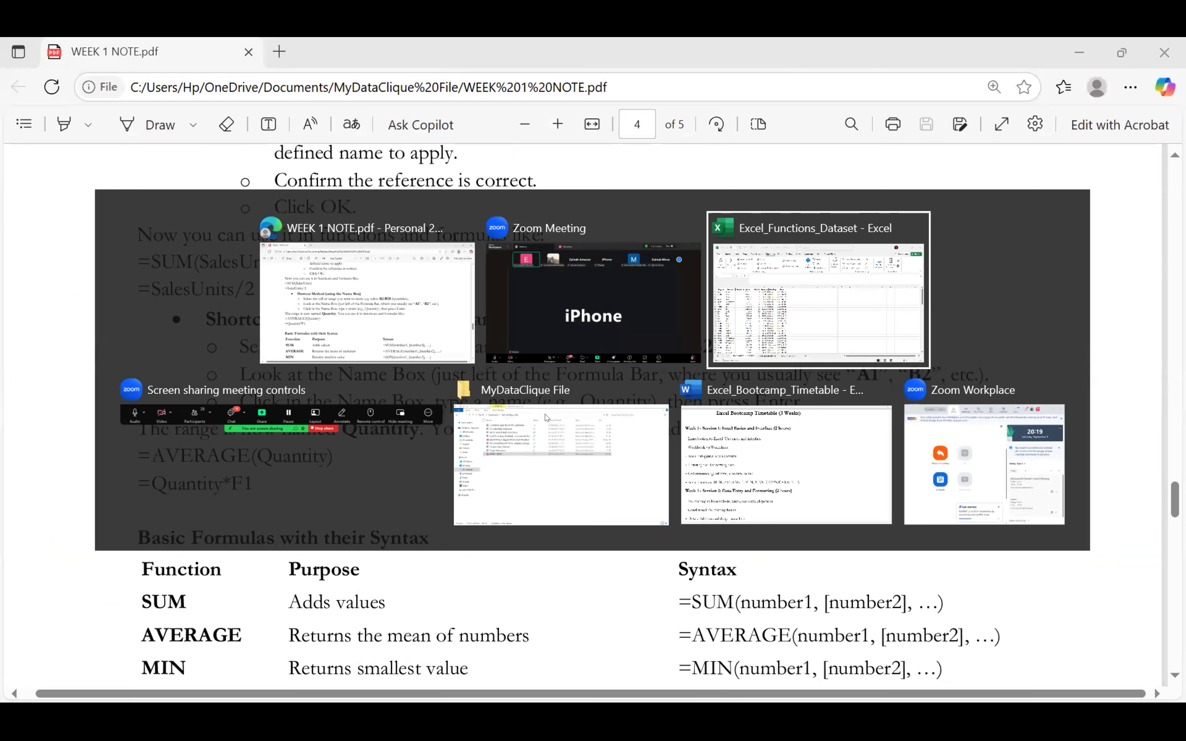
key(alt+Tab)
key(alt+Tab)
key(alt+Tab)
key(alt+Tab)
key(alt+Tab)
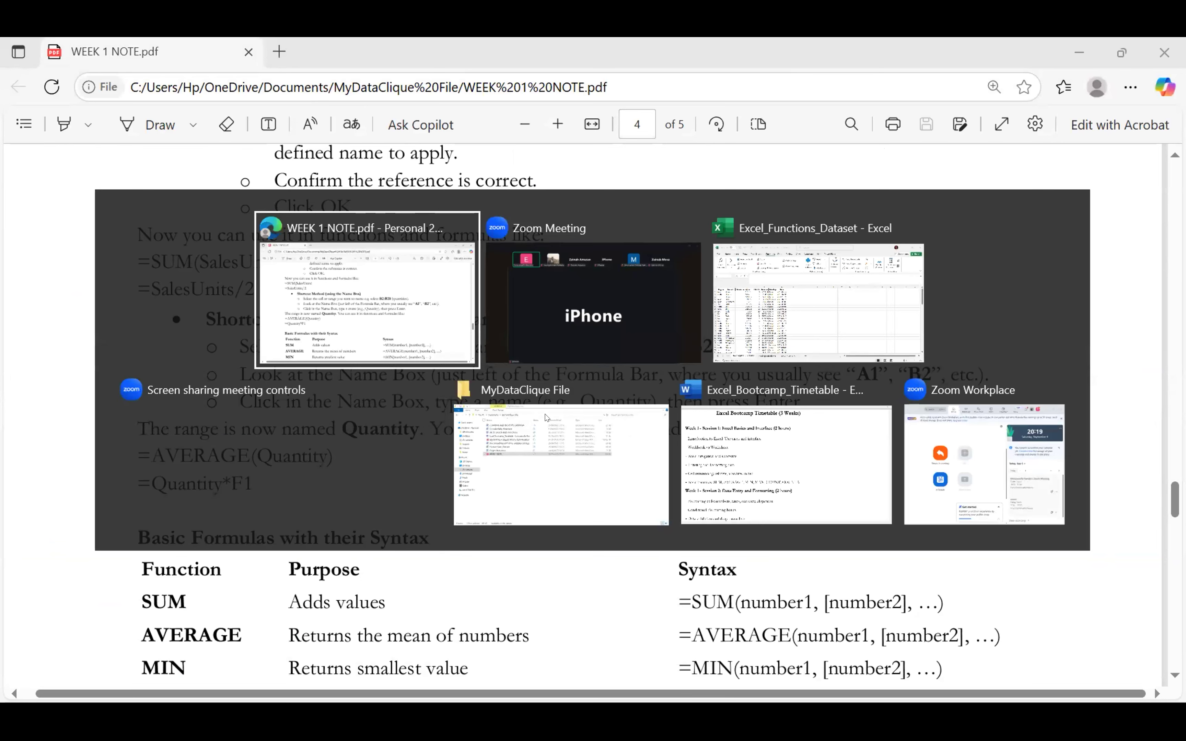
Scroll down through page 4 to the Paste Special and Flash Fill section on page 5
scroll(541, 409, down, 3)
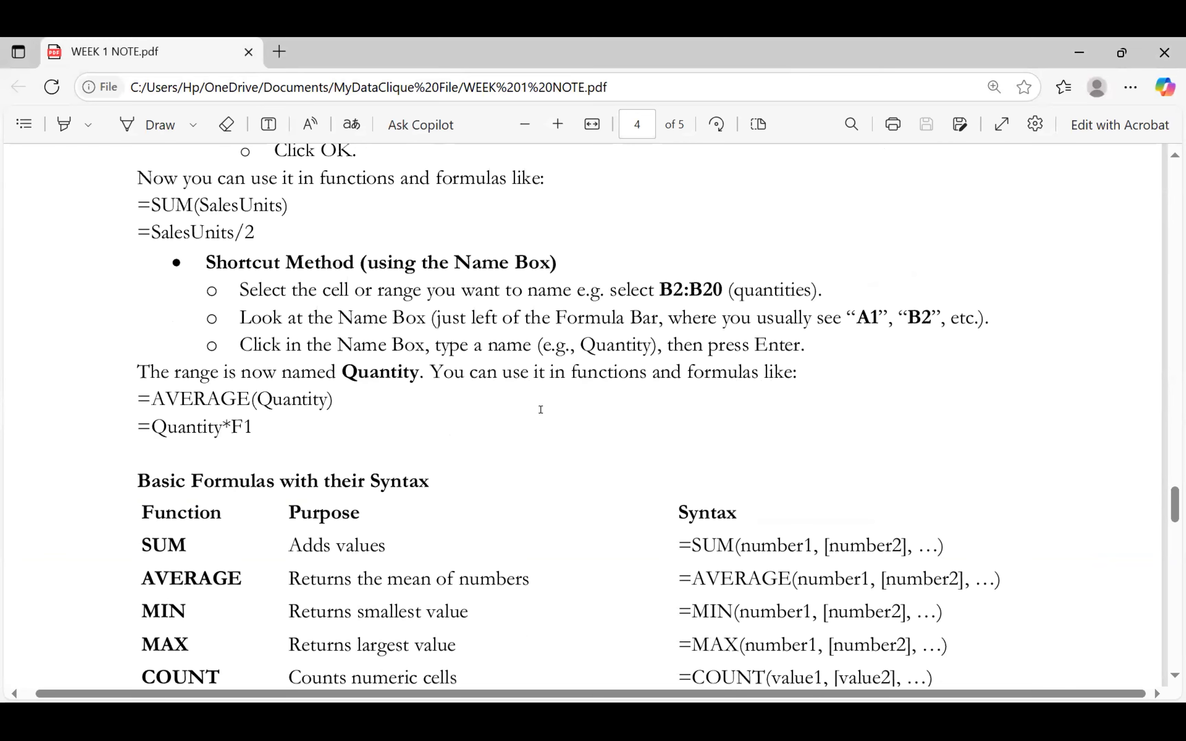
scroll(541, 409, up, 9)
scroll(541, 409, down, 7)
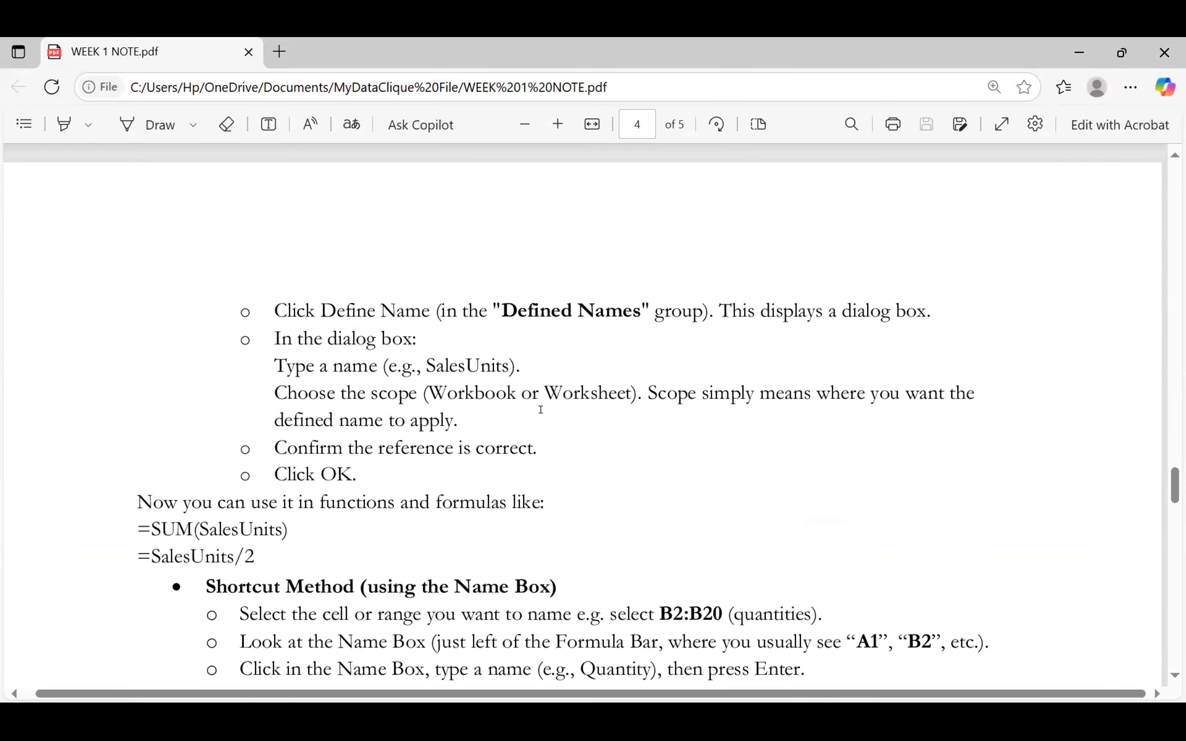
scroll(542, 409, down, 1)
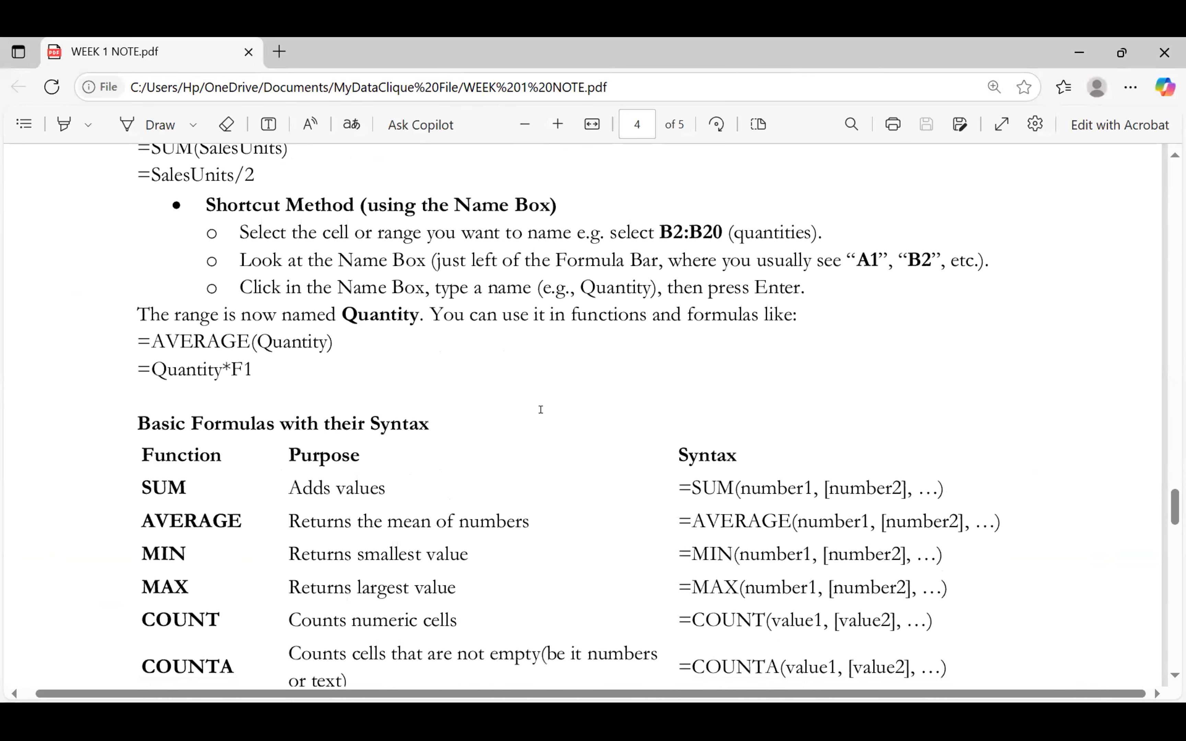
scroll(541, 409, down, 4)
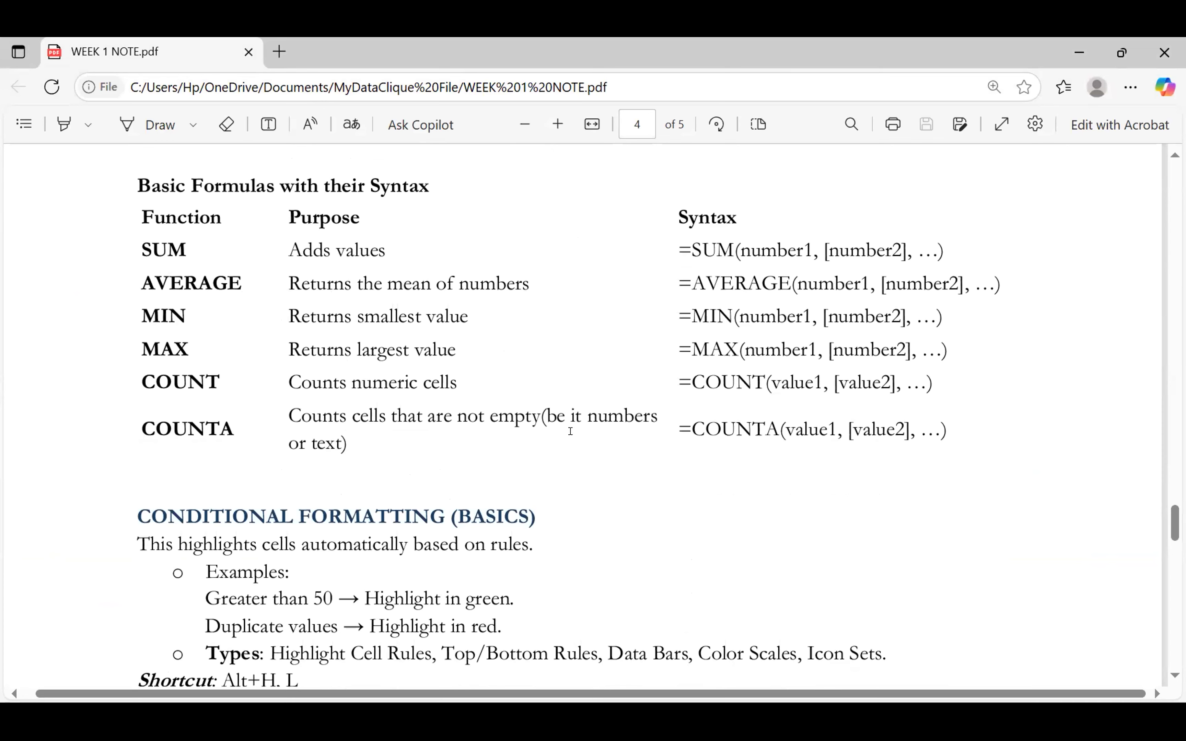
scroll(570, 431, down, 7)
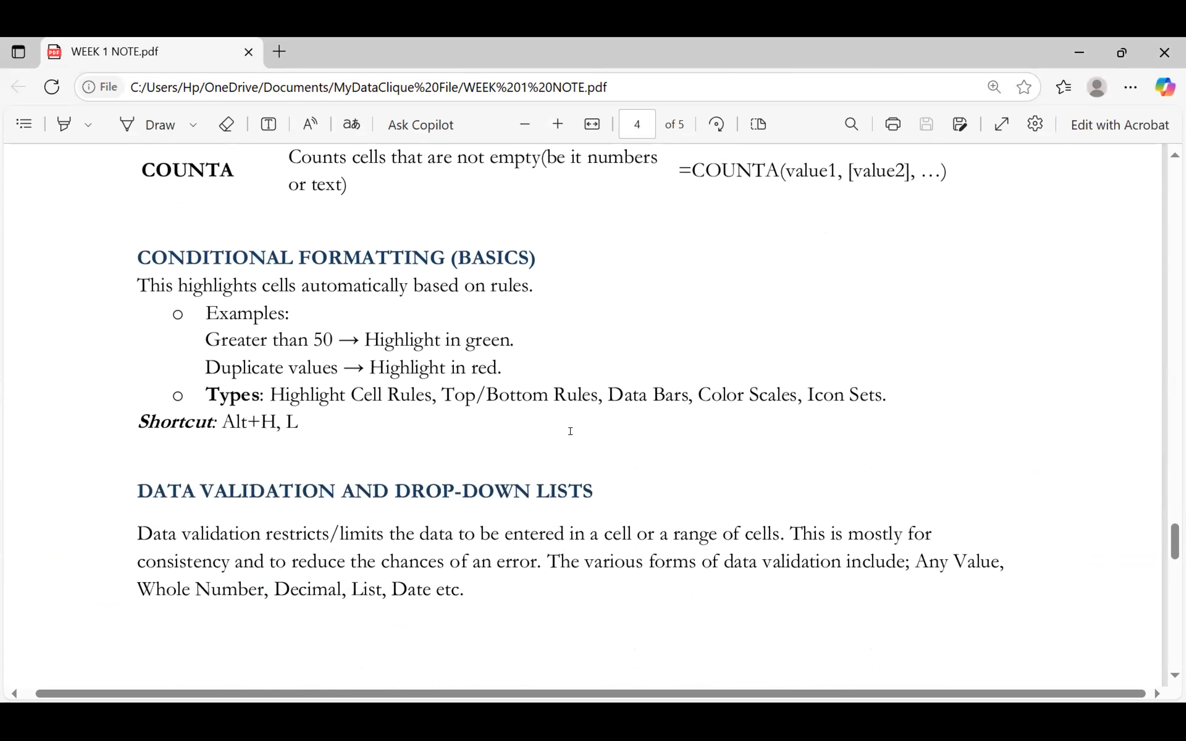
scroll(570, 431, down, 12)
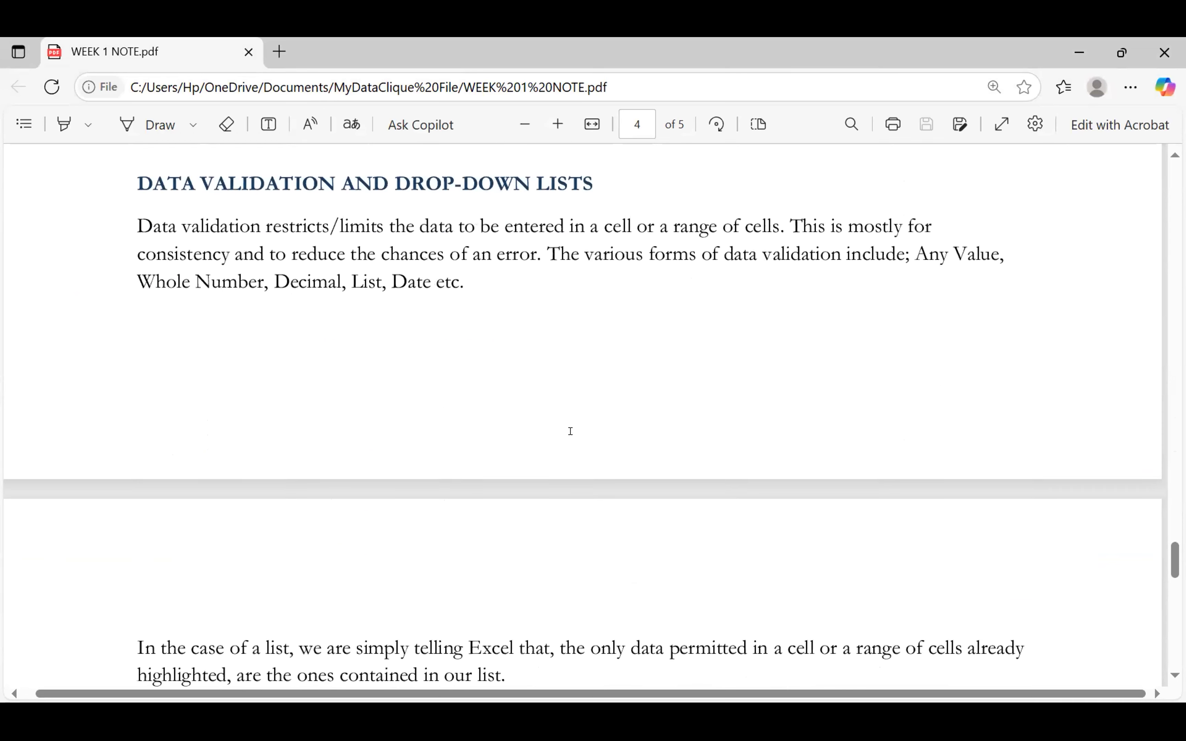
scroll(571, 431, down, 2)
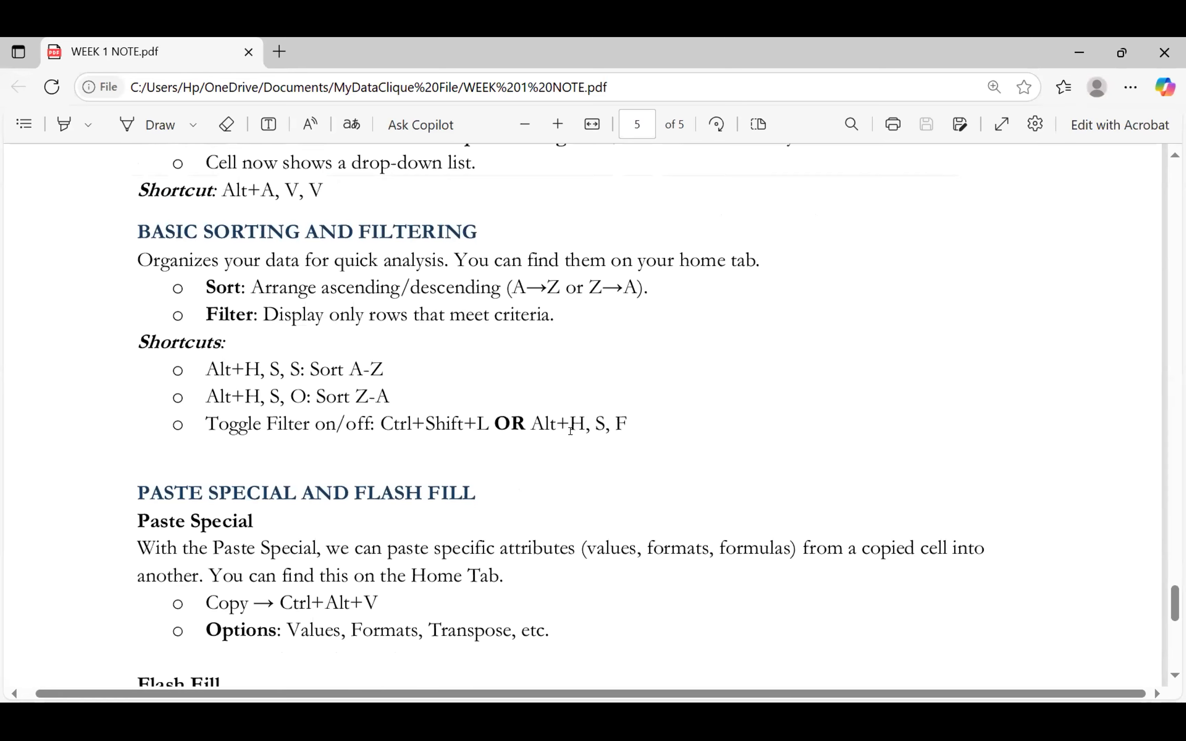
scroll(571, 431, up, 1)
scroll(570, 432, down, 5)
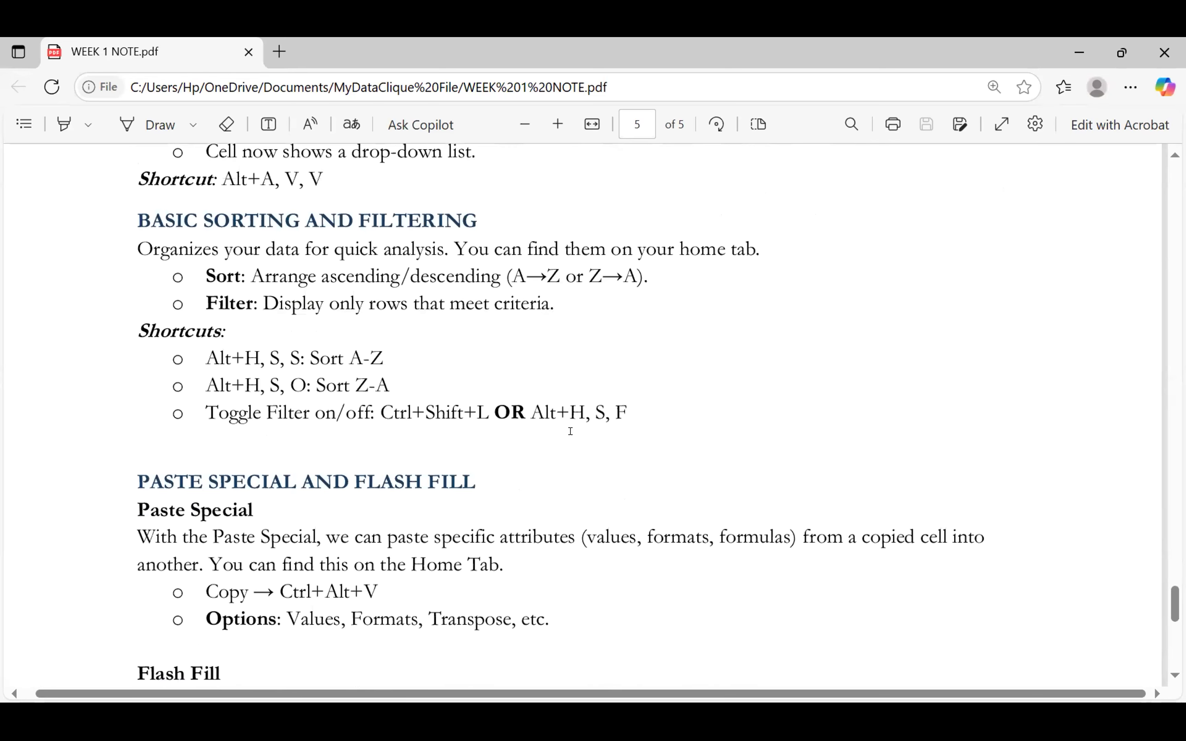
scroll(570, 431, down, 7)
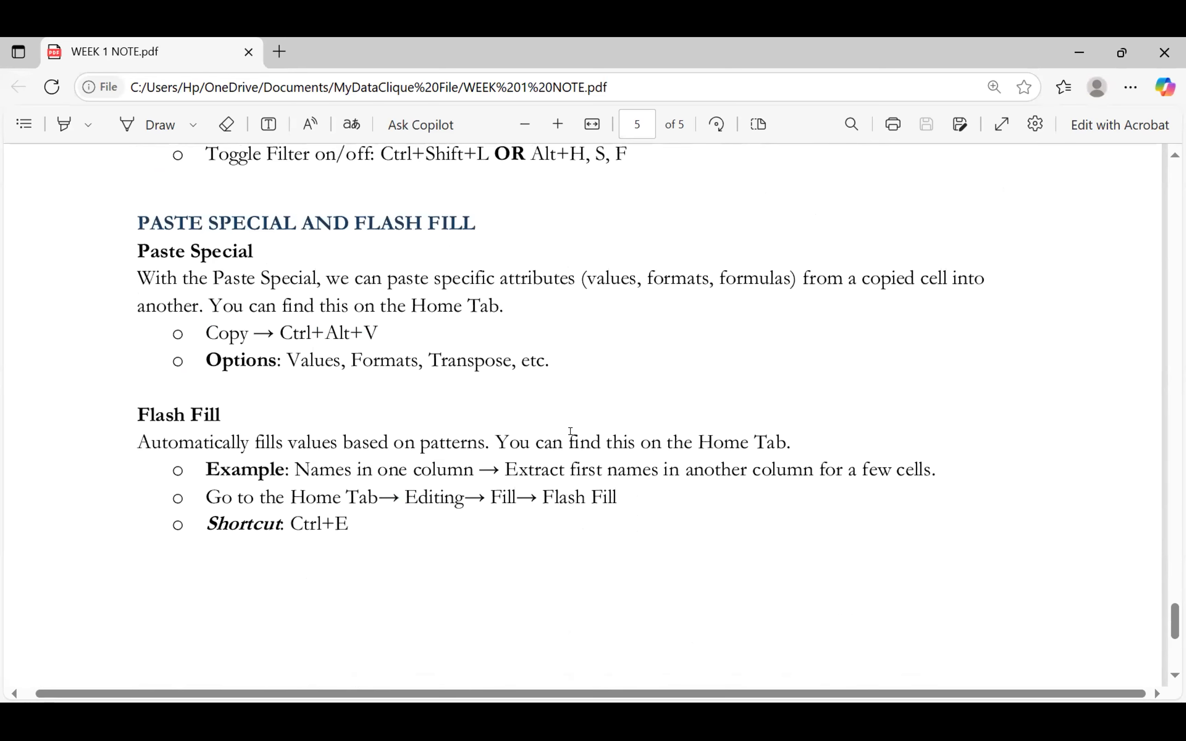